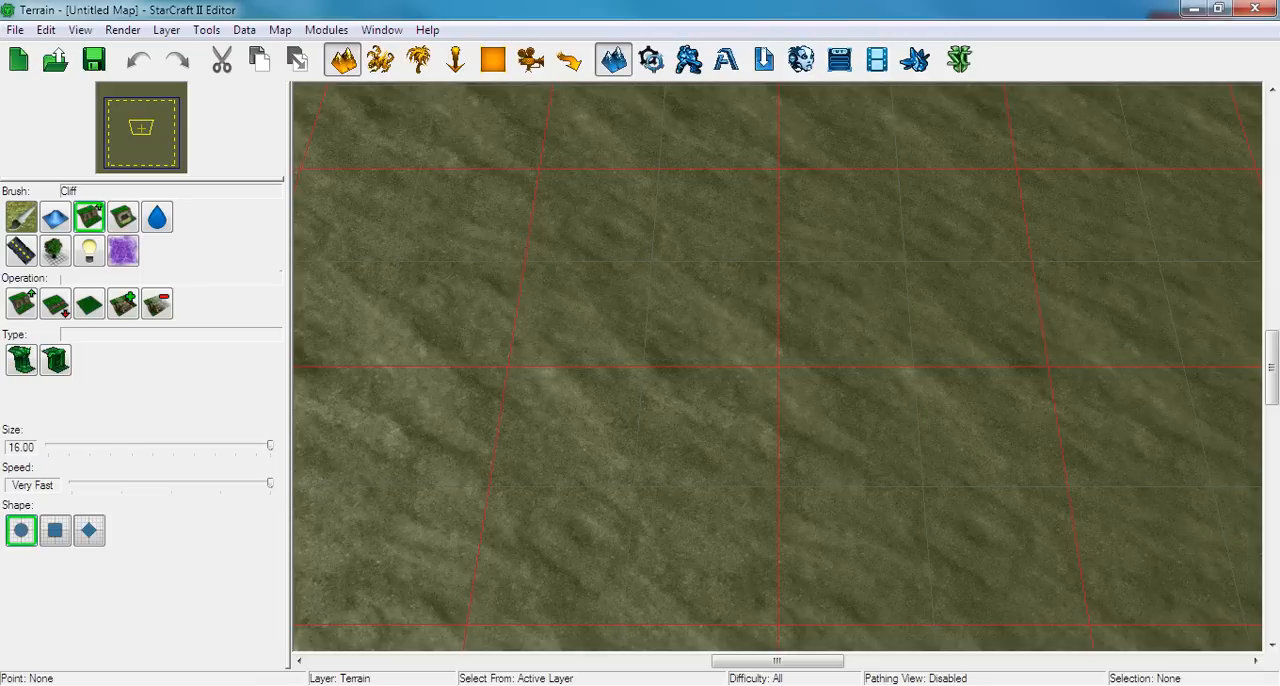
Start a new Melee Map document with the Heart of the Swarm dependency
{"action": "left_click", "coordinate": [16, 33]}
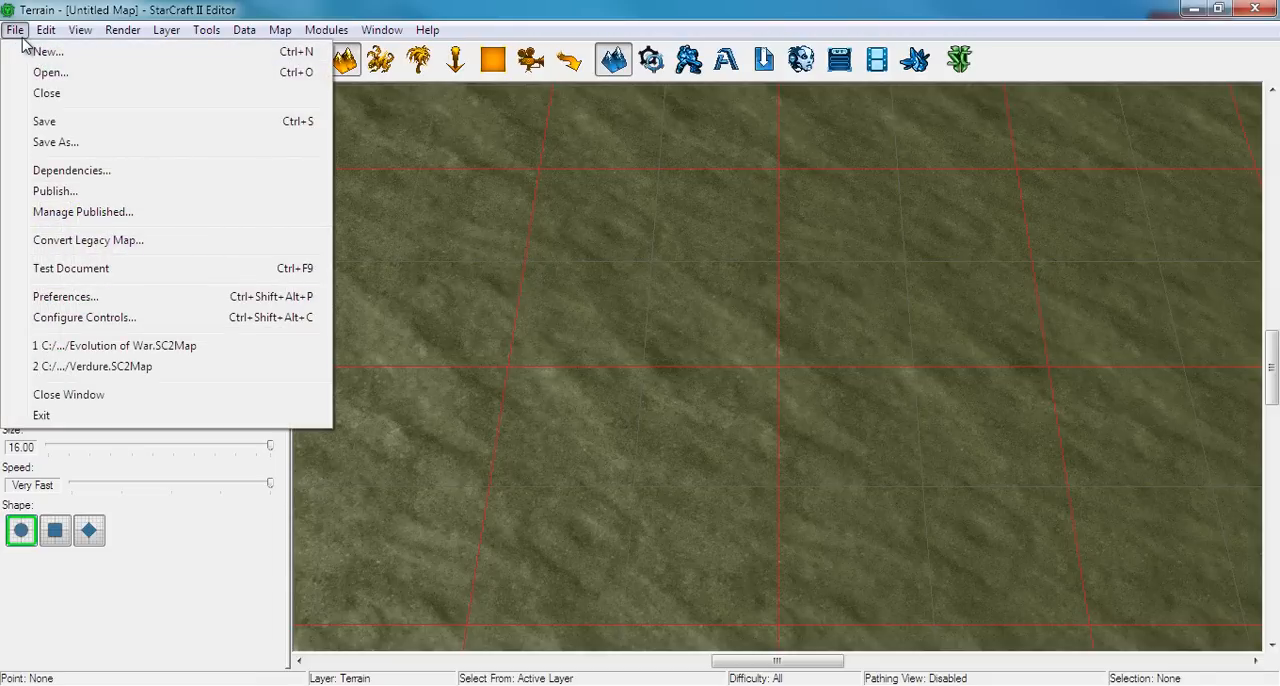
{"action": "left_click", "coordinate": [20, 34]}
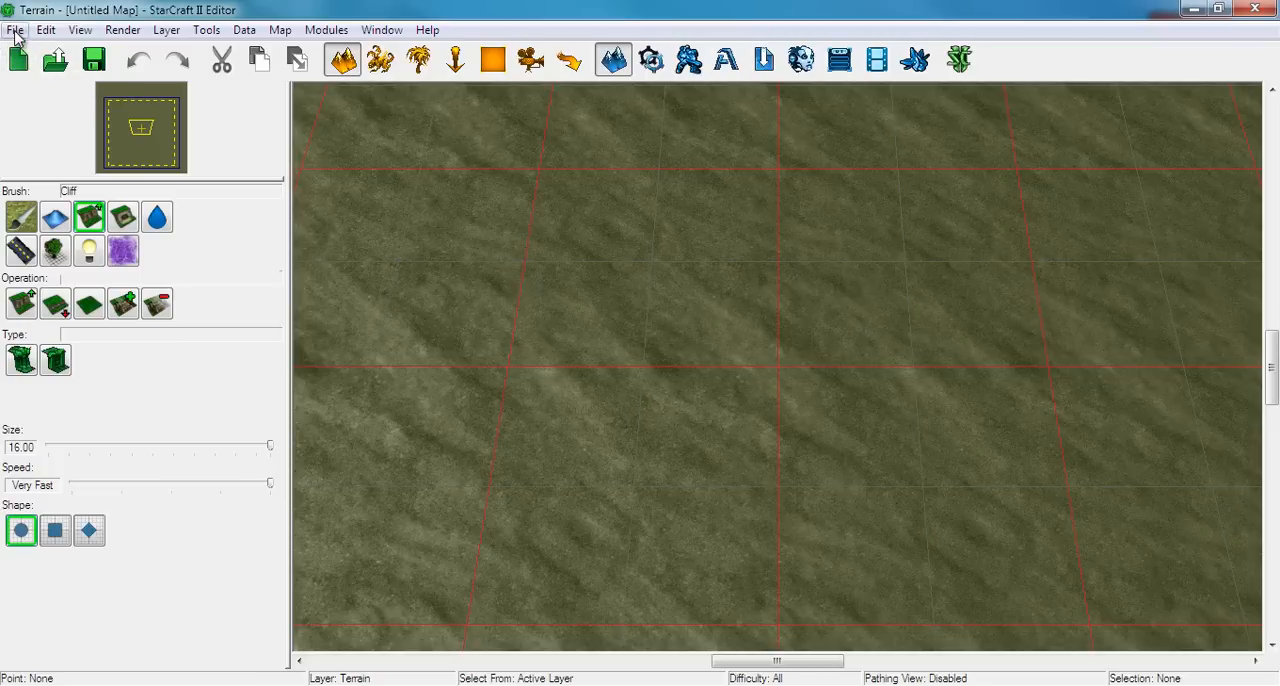
{"action": "left_click", "coordinate": [16, 33]}
{"action": "left_click", "coordinate": [45, 50]}
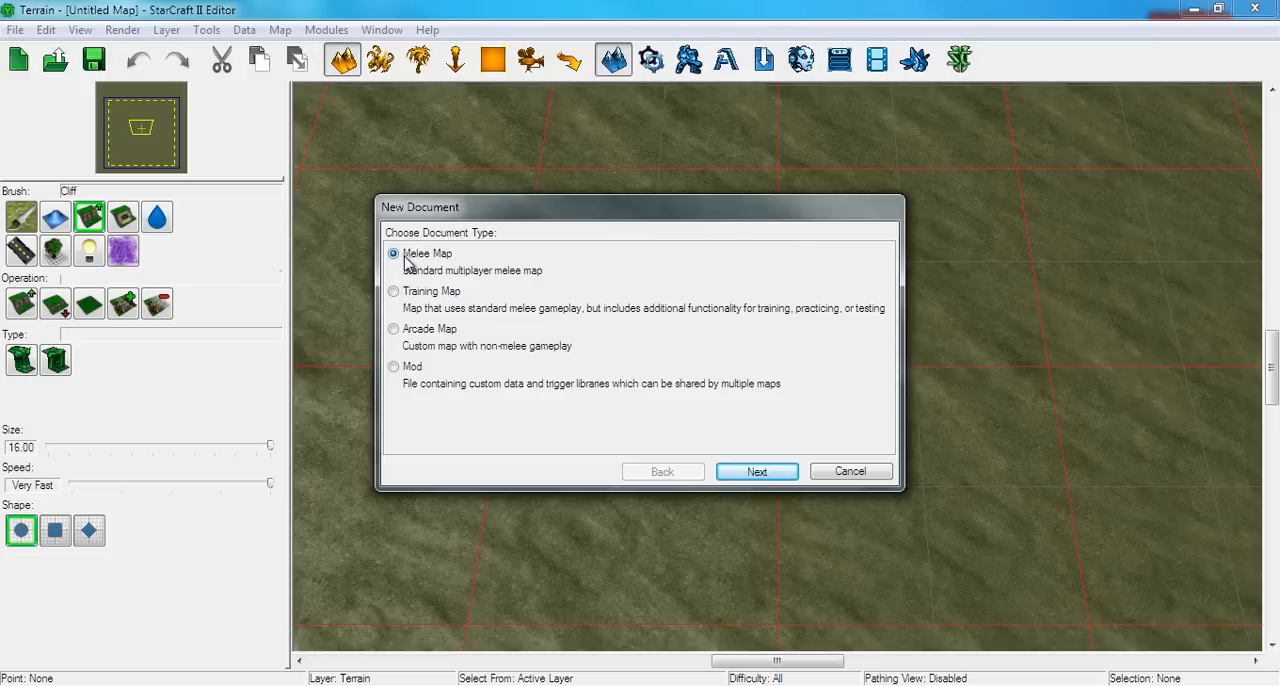
{"action": "left_click", "coordinate": [757, 472]}
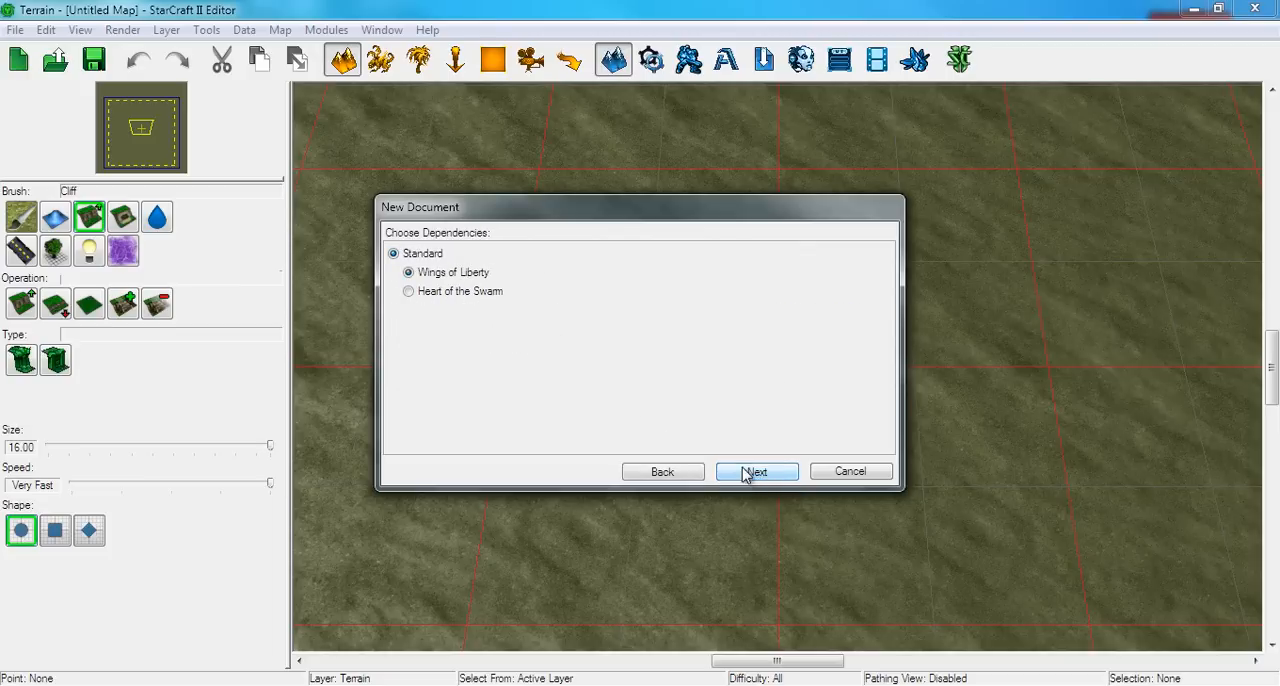
{"action": "left_click", "coordinate": [423, 295]}
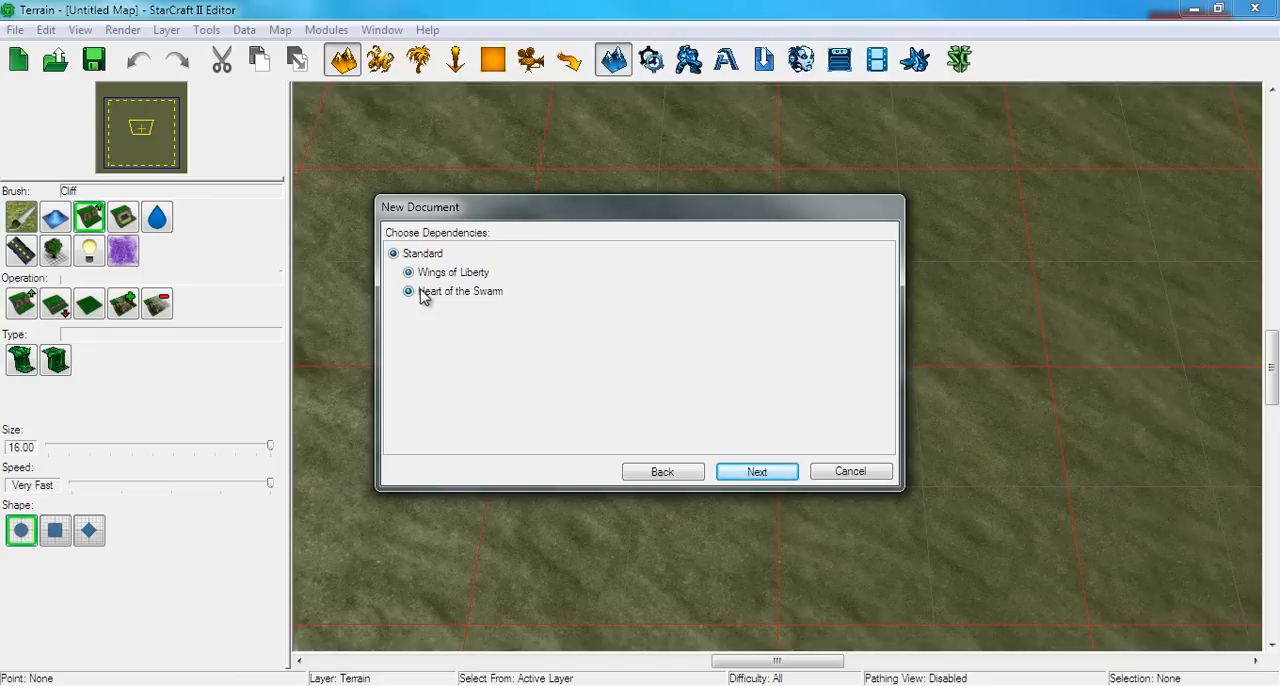
{"action": "left_click", "coordinate": [737, 473]}
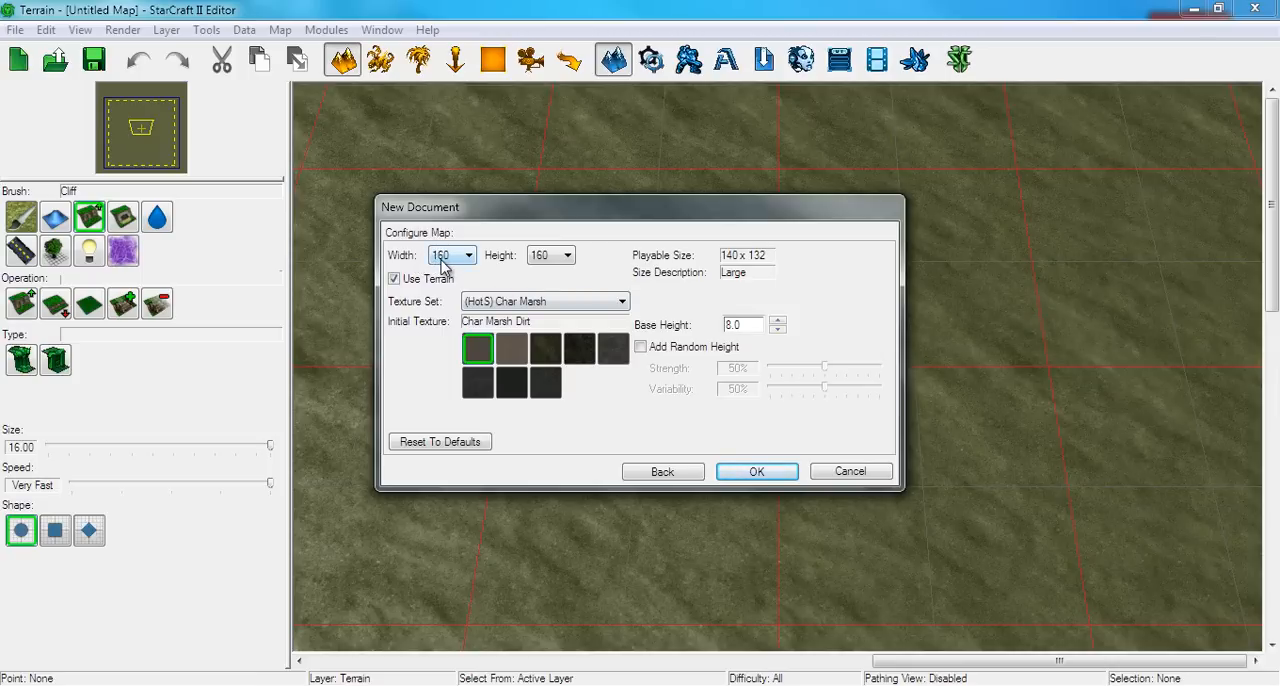
Review the available map widths, keep 160, and choose the Bel'Shir (Jungle) texture set for the new map
{"action": "left_click", "coordinate": [440, 262]}
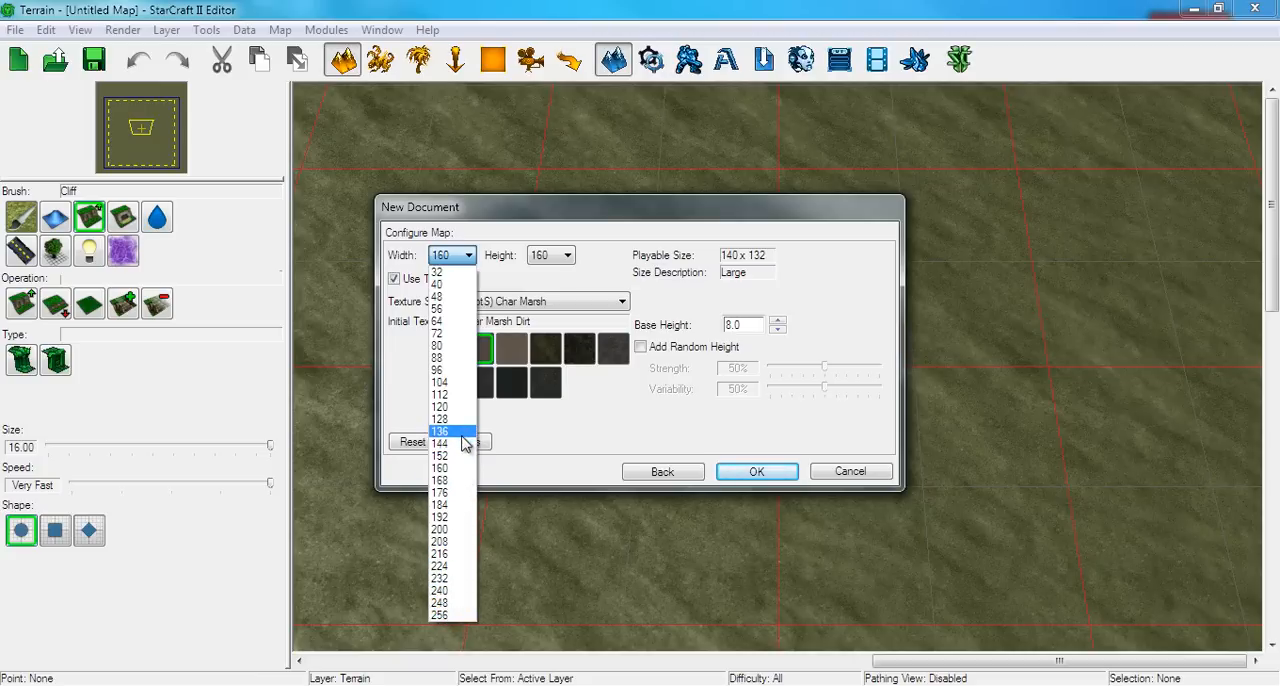
{"action": "left_click", "coordinate": [455, 256]}
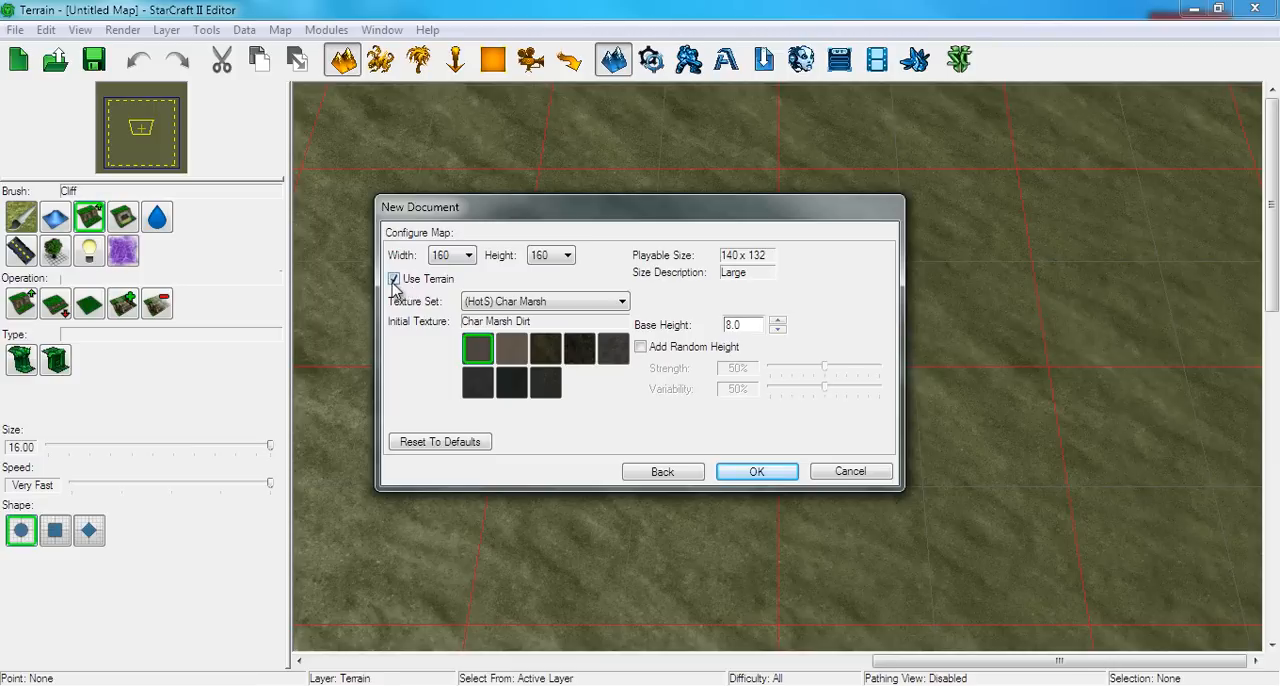
{"action": "left_click", "coordinate": [473, 305]}
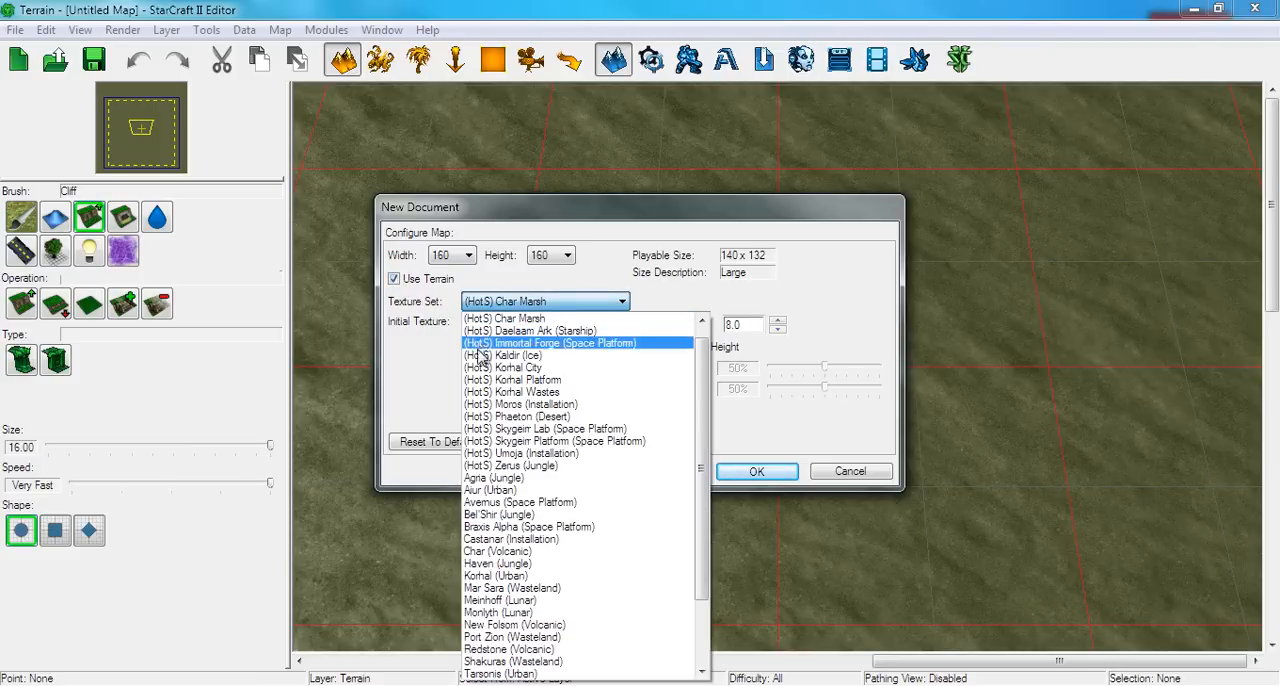
{"action": "scroll", "coordinate": [503, 540], "scroll_direction": "down", "scroll_amount": 2}
{"action": "scroll", "coordinate": [505, 560], "scroll_direction": "down", "scroll_amount": 1}
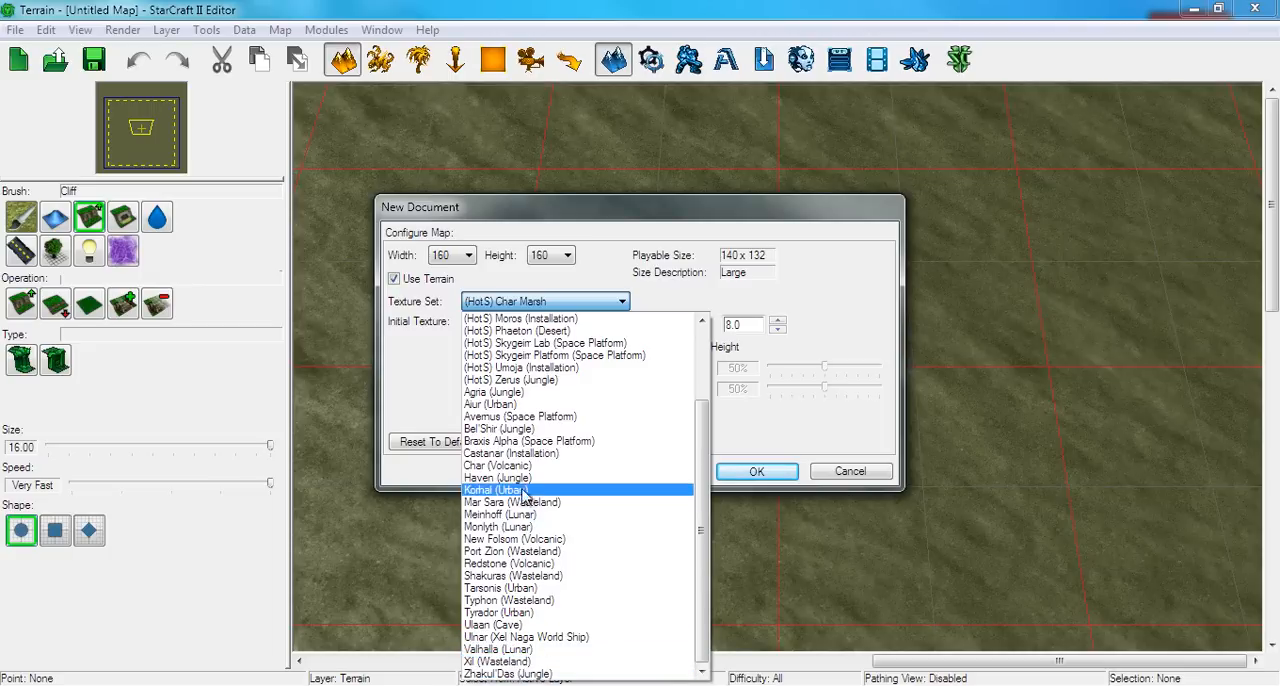
{"action": "left_click", "coordinate": [517, 429]}
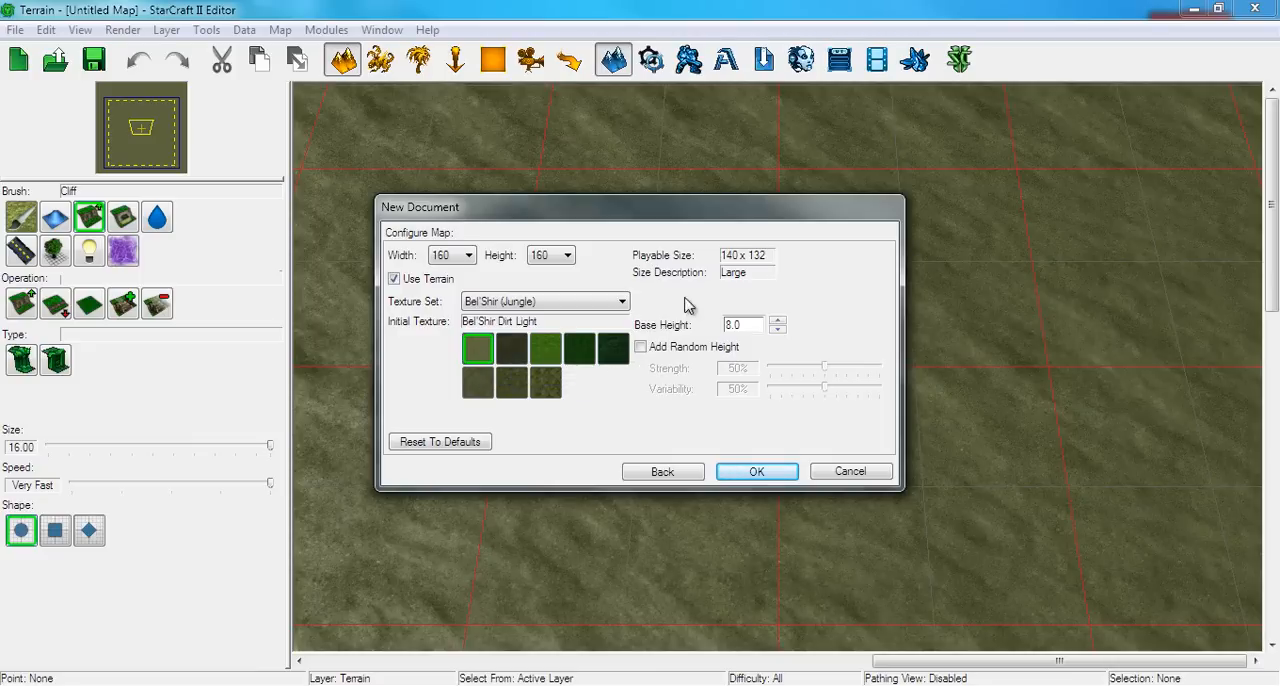
Set the base height to 8, keep random height disabled, and create the map
{"action": "left_click", "coordinate": [740, 323]}
{"action": "key", "text": "BackSpace"}
{"action": "key", "text": "BackSpace"}
{"action": "left_click", "coordinate": [641, 347]}
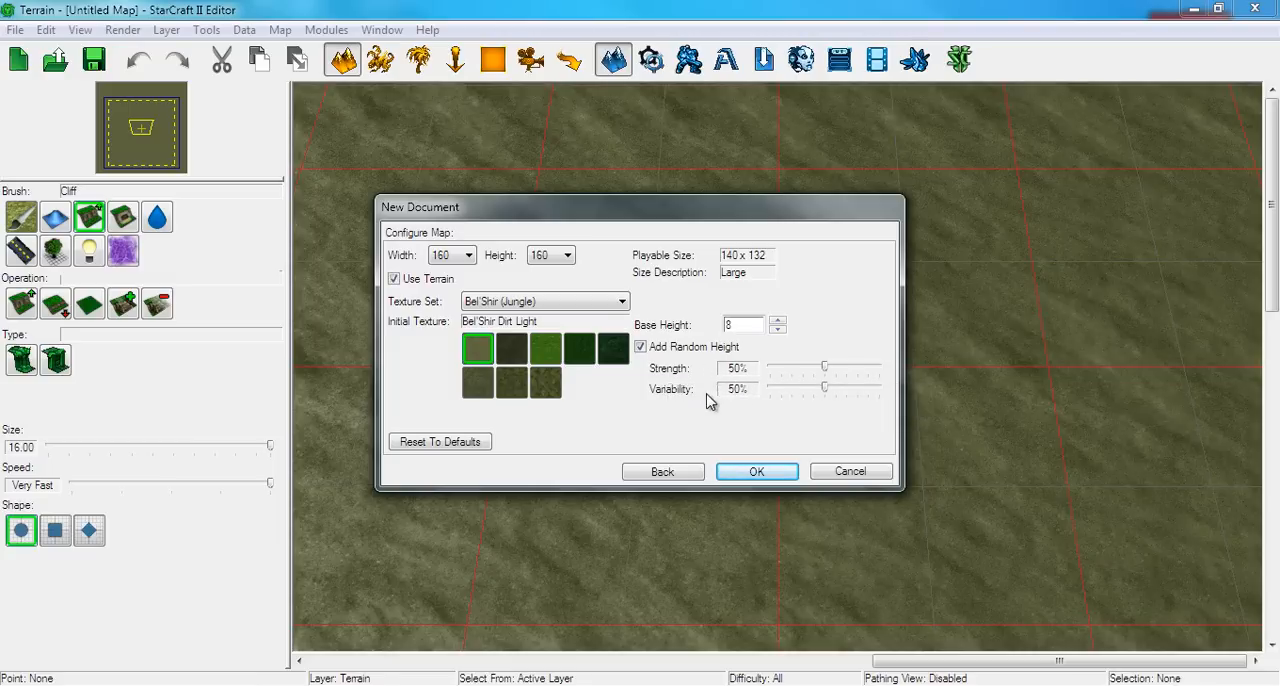
{"action": "mouse_move", "coordinate": [687, 397]}
{"action": "left_click", "coordinate": [640, 347]}
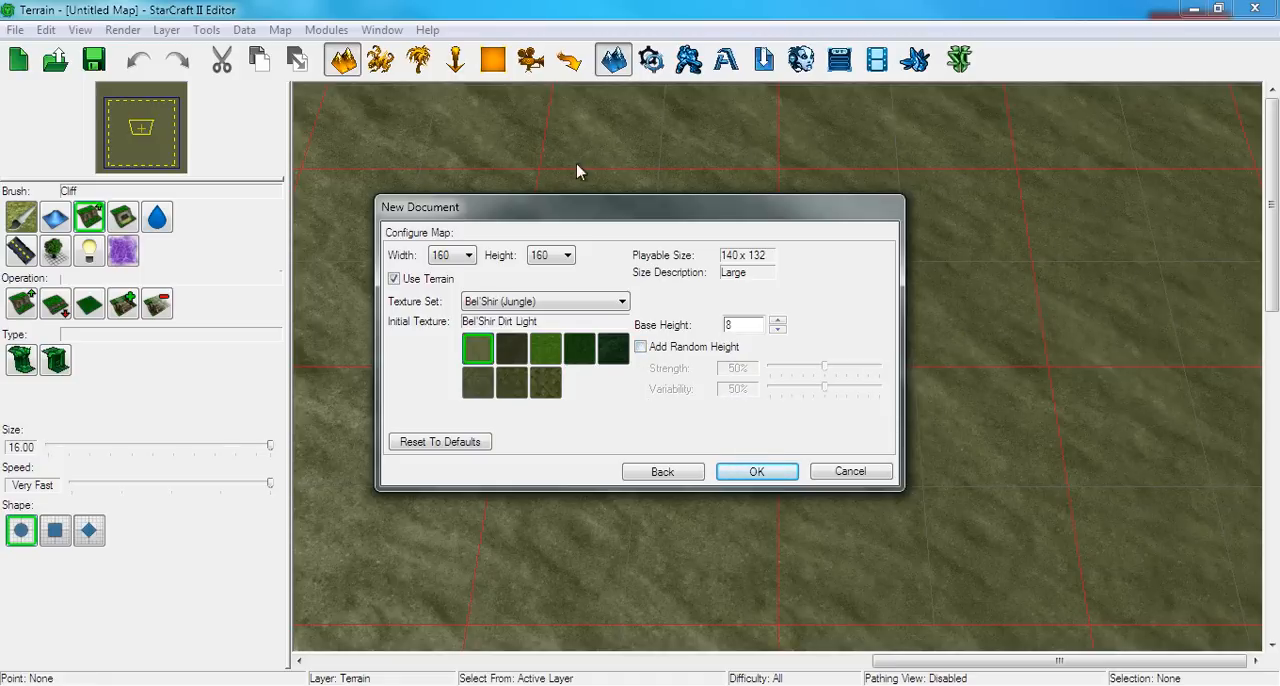
{"action": "left_click", "coordinate": [752, 473]}
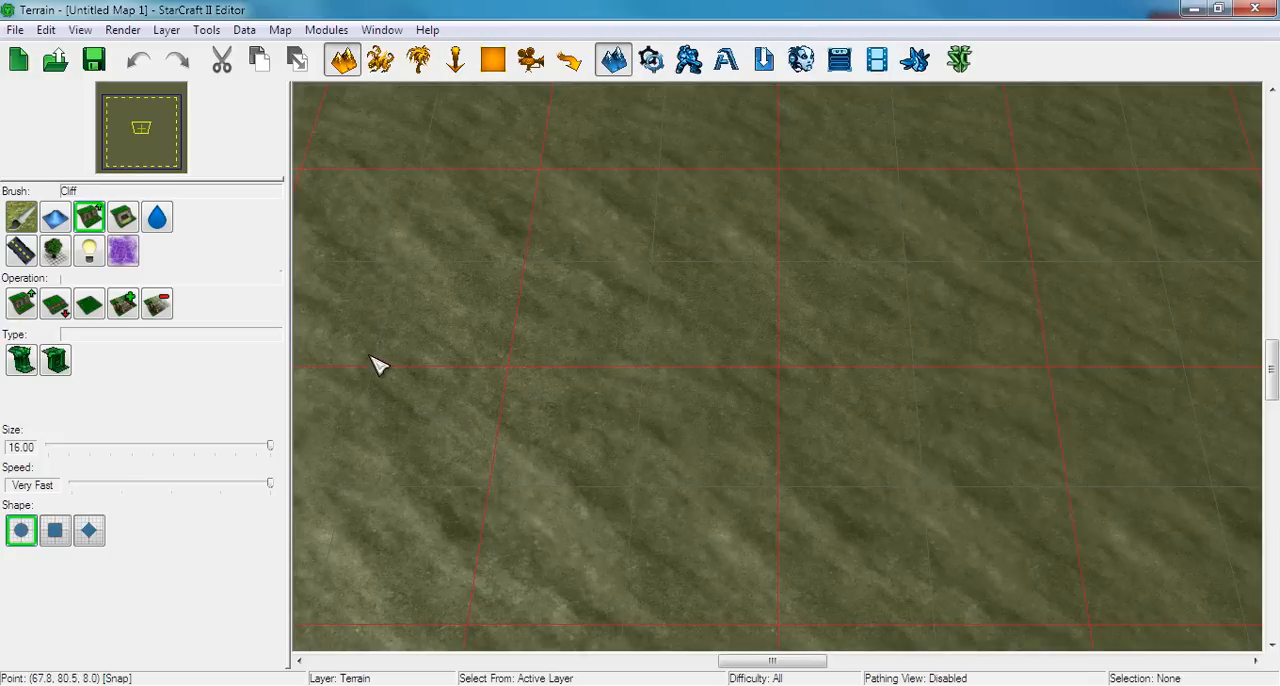
Open the map bounds in an enlarged Map Properties window, reset them to defaults, and accept the settings
{"action": "left_click", "coordinate": [280, 31]}
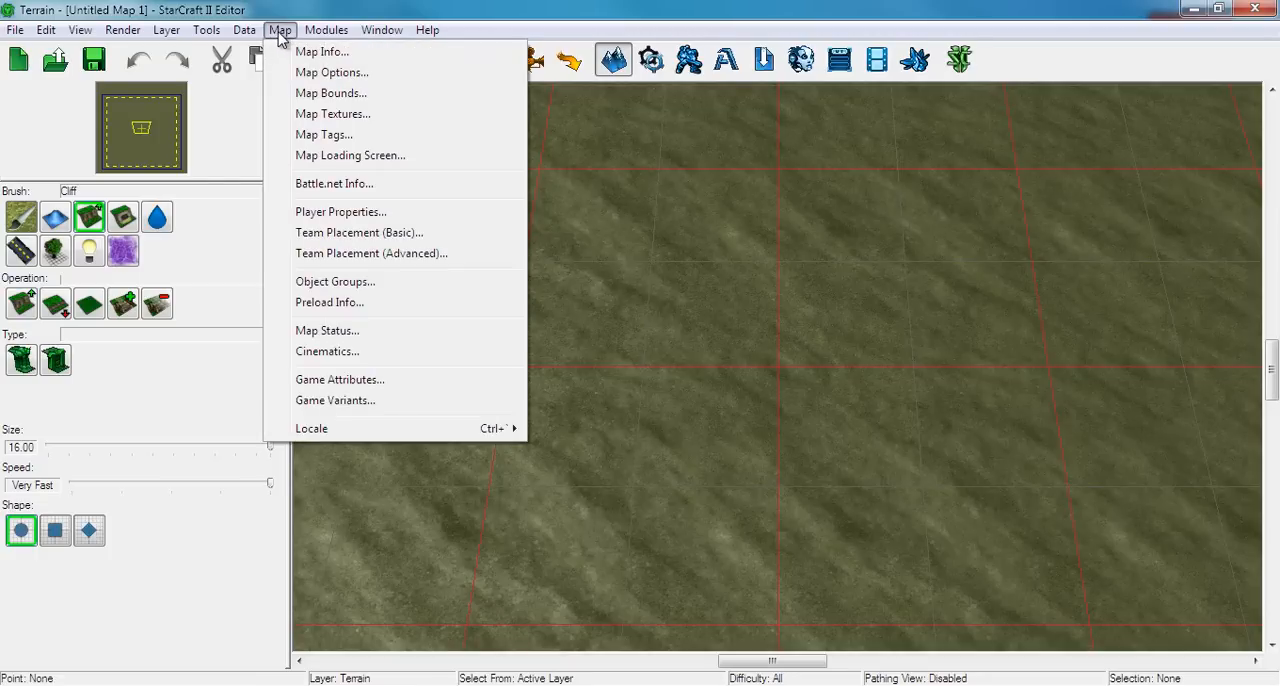
{"action": "left_click", "coordinate": [332, 95]}
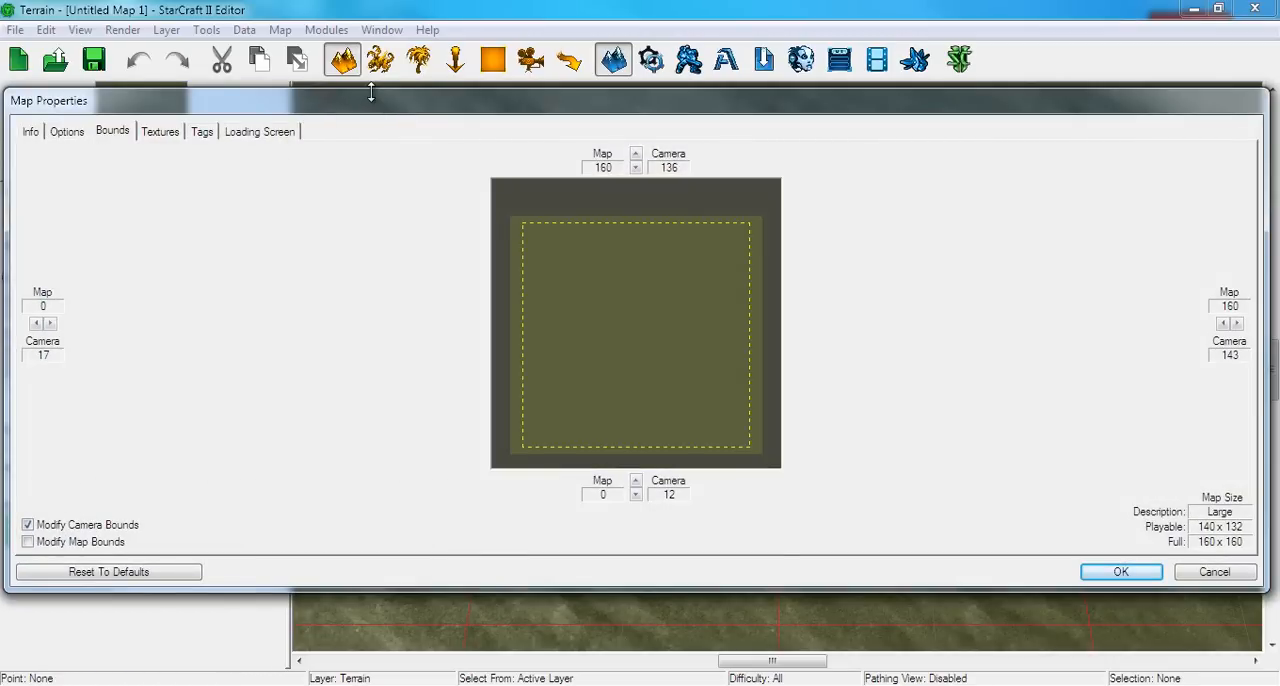
{"action": "left_click_drag", "start_coordinate": [368, 90], "coordinate": [368, 20]}
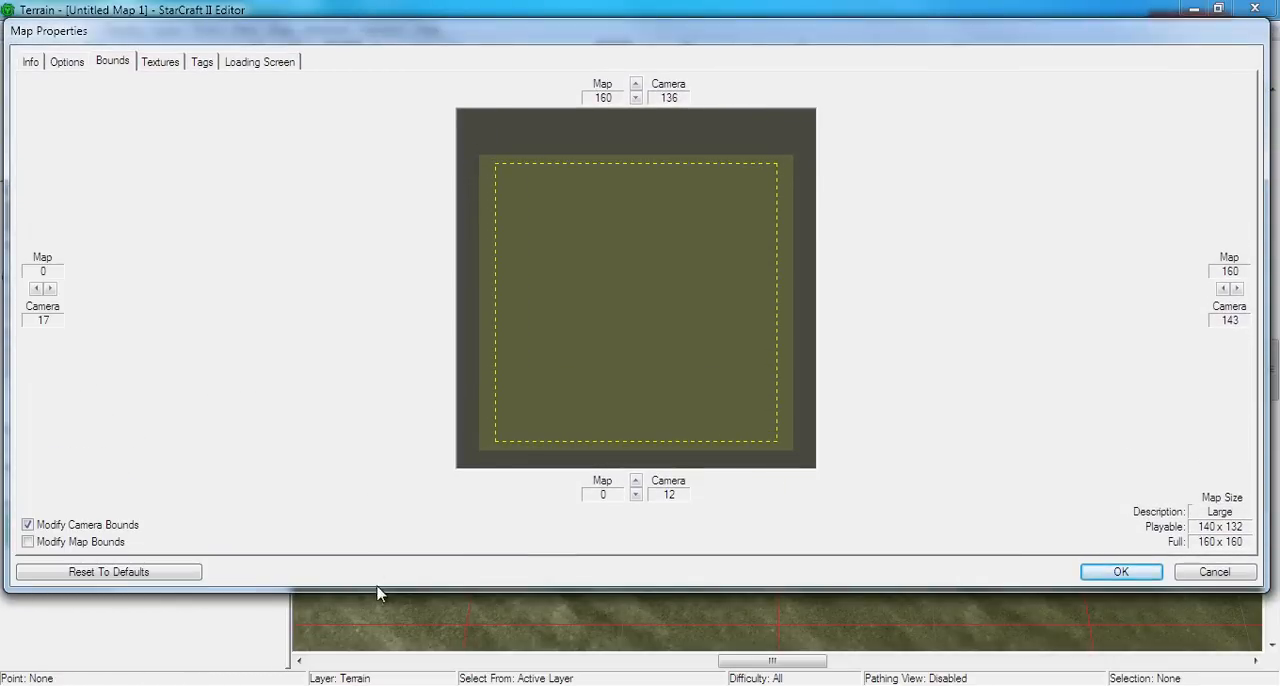
{"action": "left_click_drag", "start_coordinate": [377, 585], "coordinate": [373, 656]}
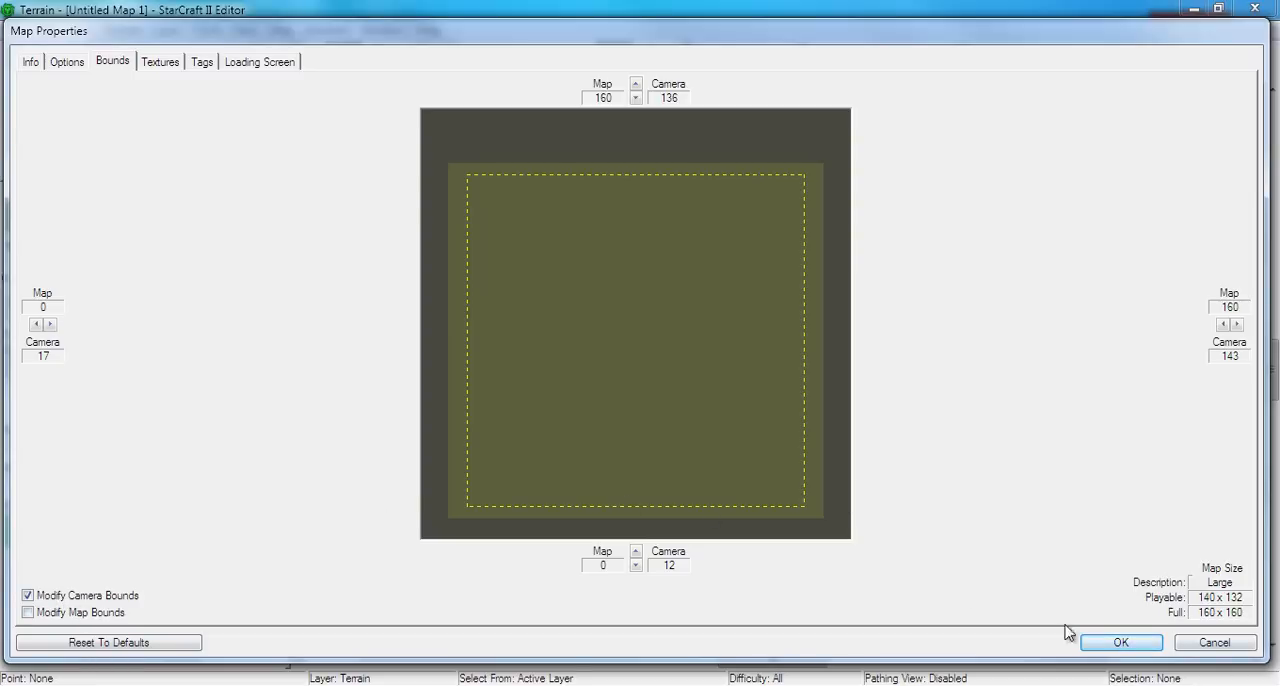
{"action": "left_click", "coordinate": [114, 642]}
{"action": "left_click_drag", "start_coordinate": [471, 23], "coordinate": [421, 268]}
{"action": "left_click_drag", "start_coordinate": [445, 173], "coordinate": [450, 52]}
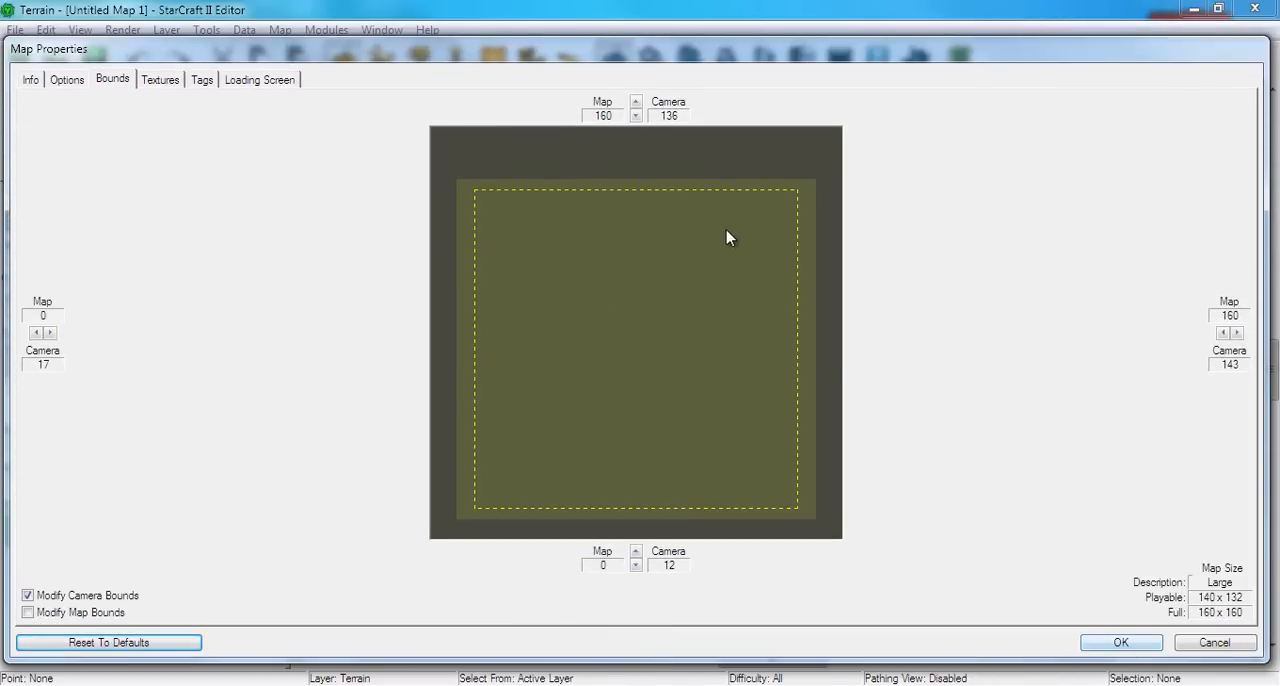
{"action": "left_click", "coordinate": [1110, 643]}
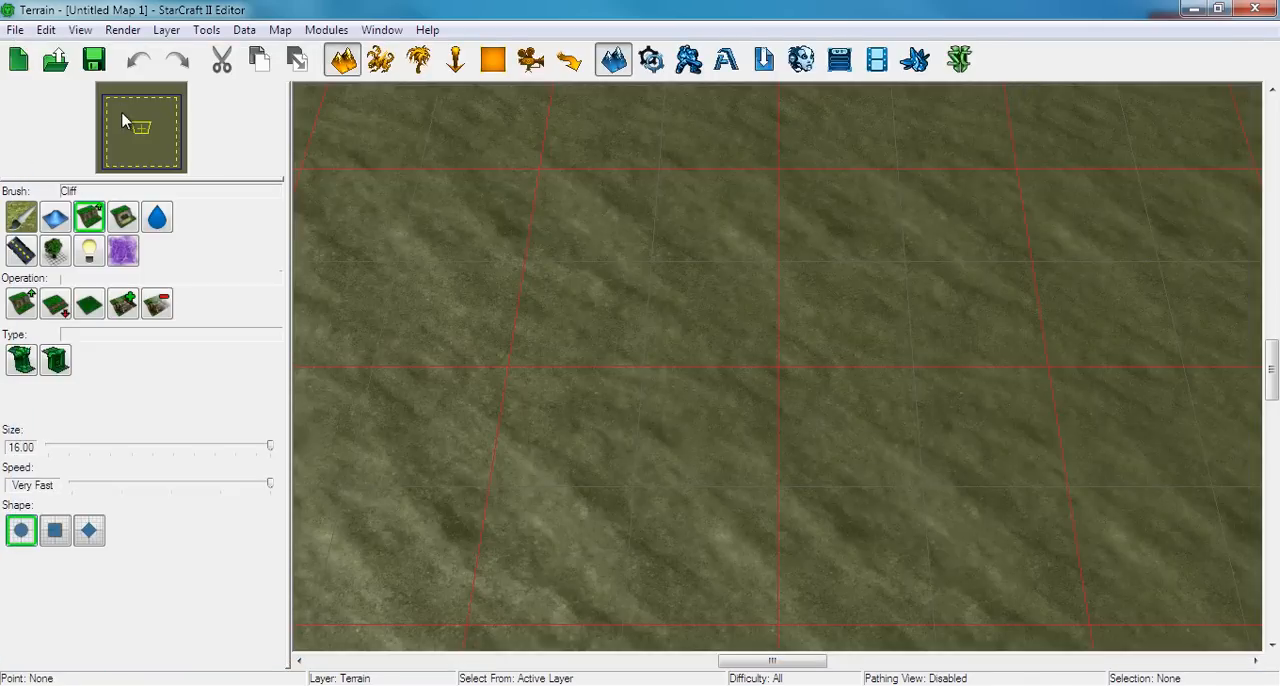
Go to the map's south-west corner and cycle the terrain grid display, ending on the fine grid
{"action": "left_click", "coordinate": [107, 158]}
{"action": "right_click_drag", "start_coordinate": [668, 403], "coordinate": [641, 357]}
{"action": "left_click", "coordinate": [458, 471]}
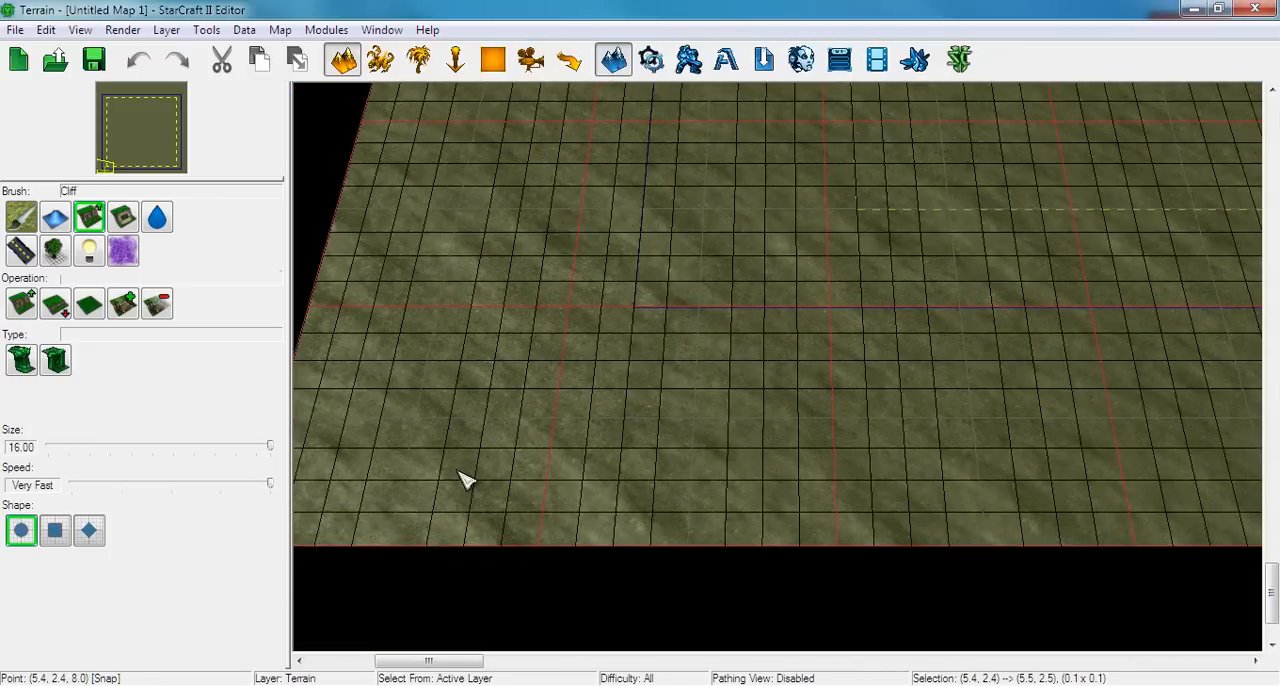
{"action": "key", "text": "g"}
{"action": "key", "text": "g"}
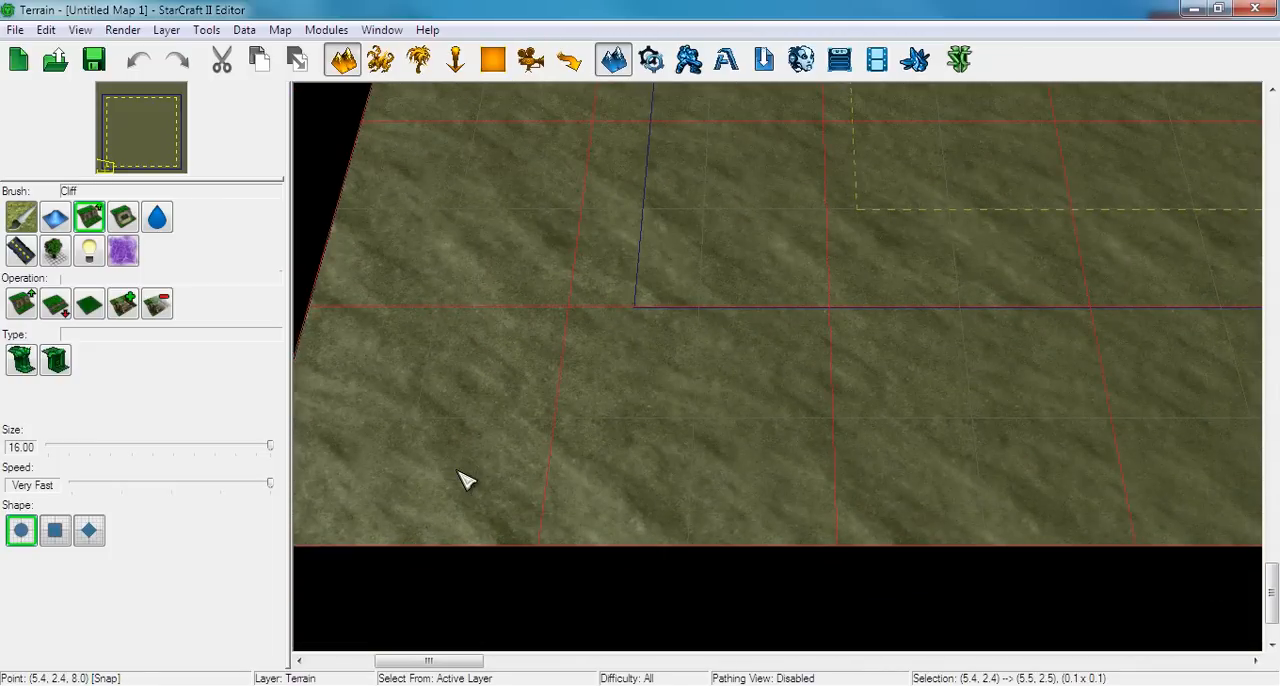
{"action": "key", "text": "g"}
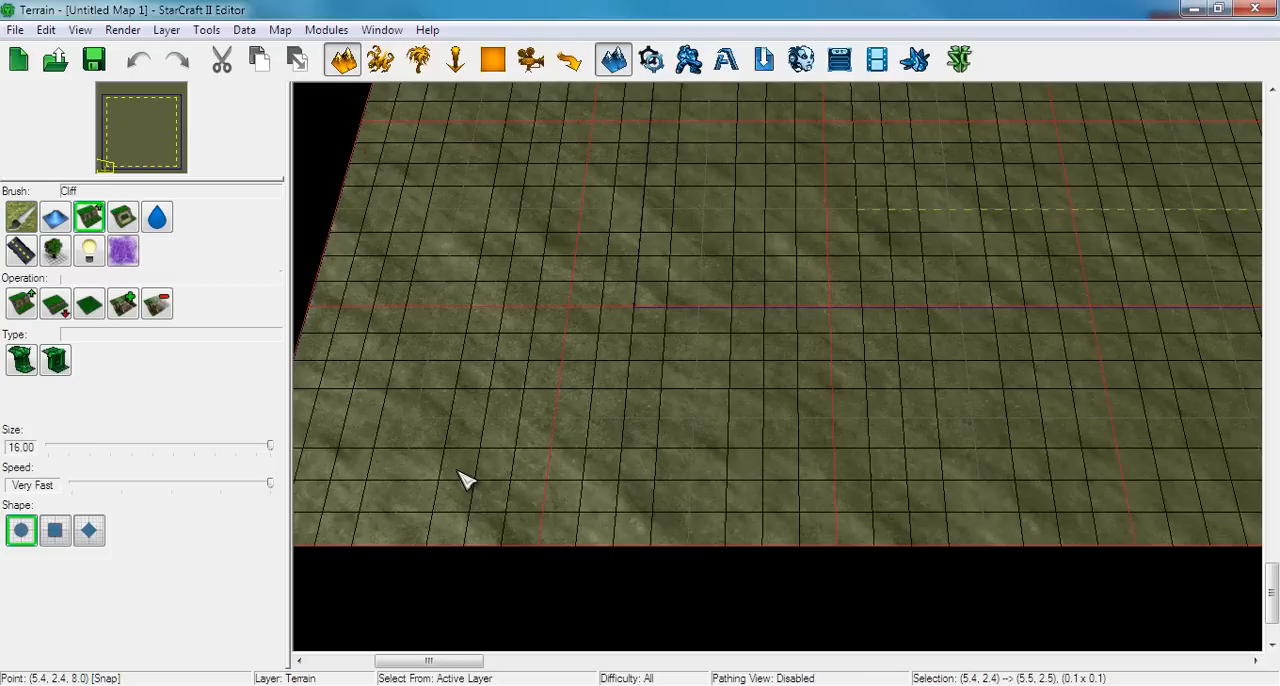
{"action": "key", "text": "g"}
{"action": "key", "text": "g"}
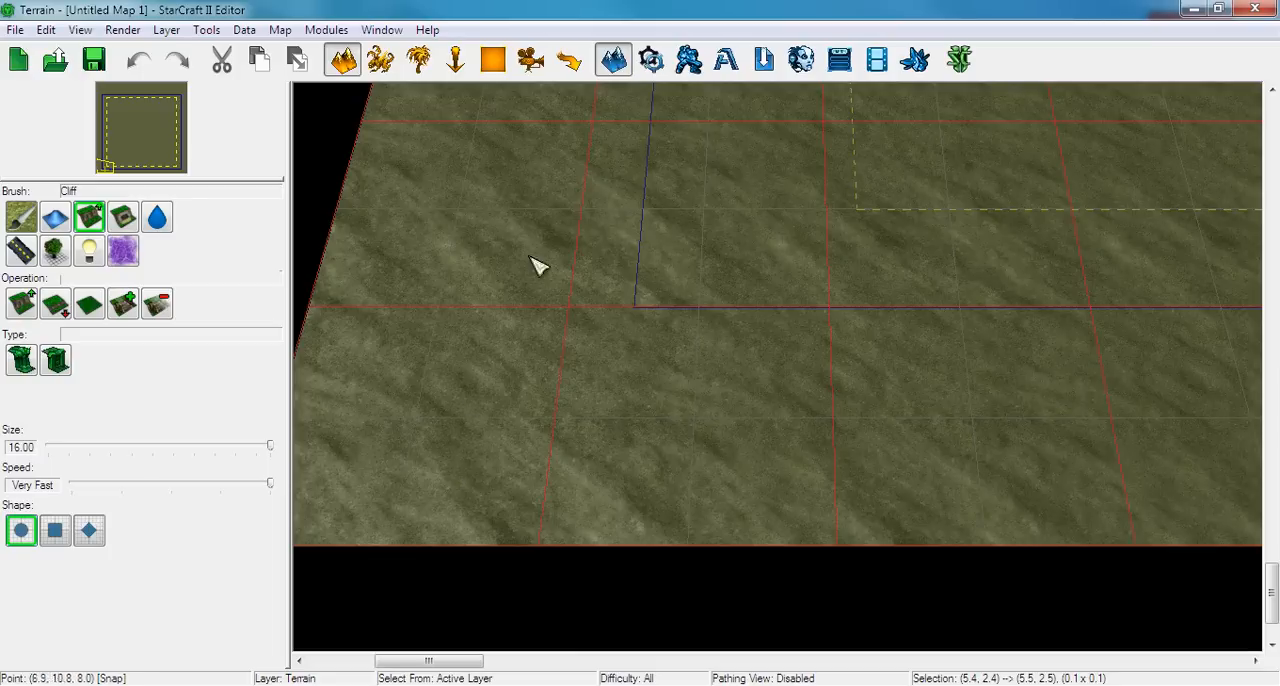
{"action": "key", "text": "g"}
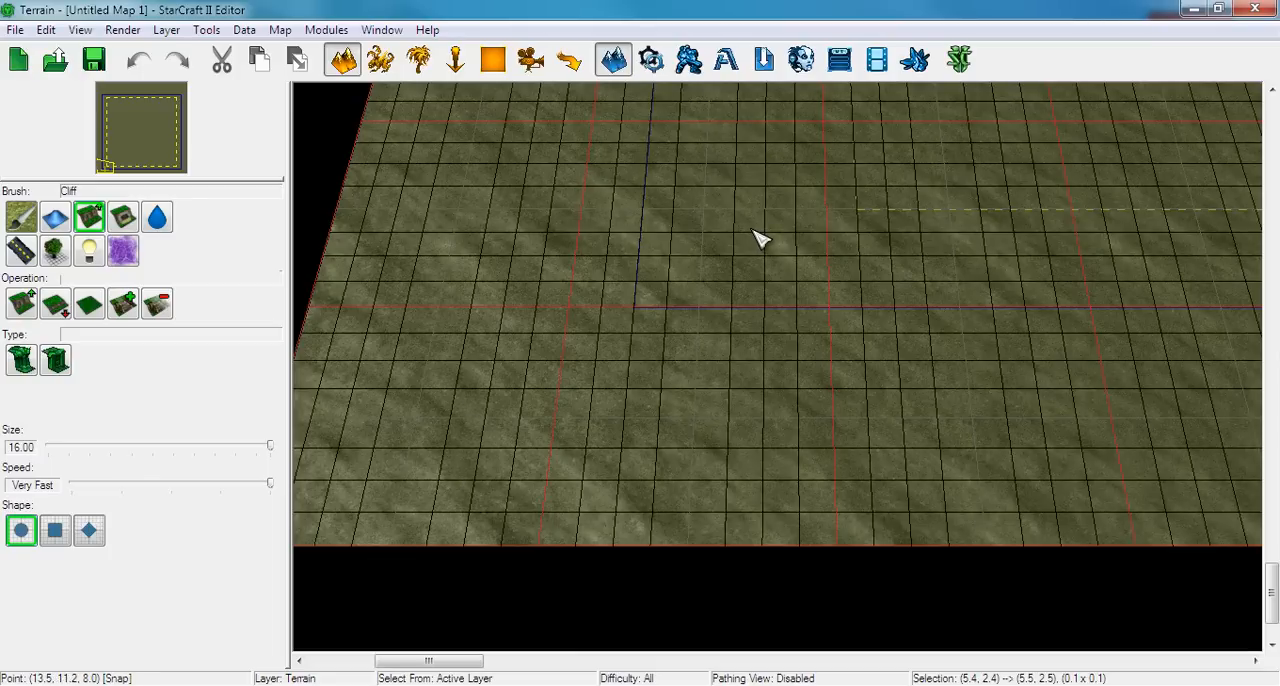
Examine the terrain grid and the playable and camera bounds from the map interior along the north and west edges
{"action": "scroll", "coordinate": [925, 187], "scroll_direction": "up", "scroll_amount": 1}
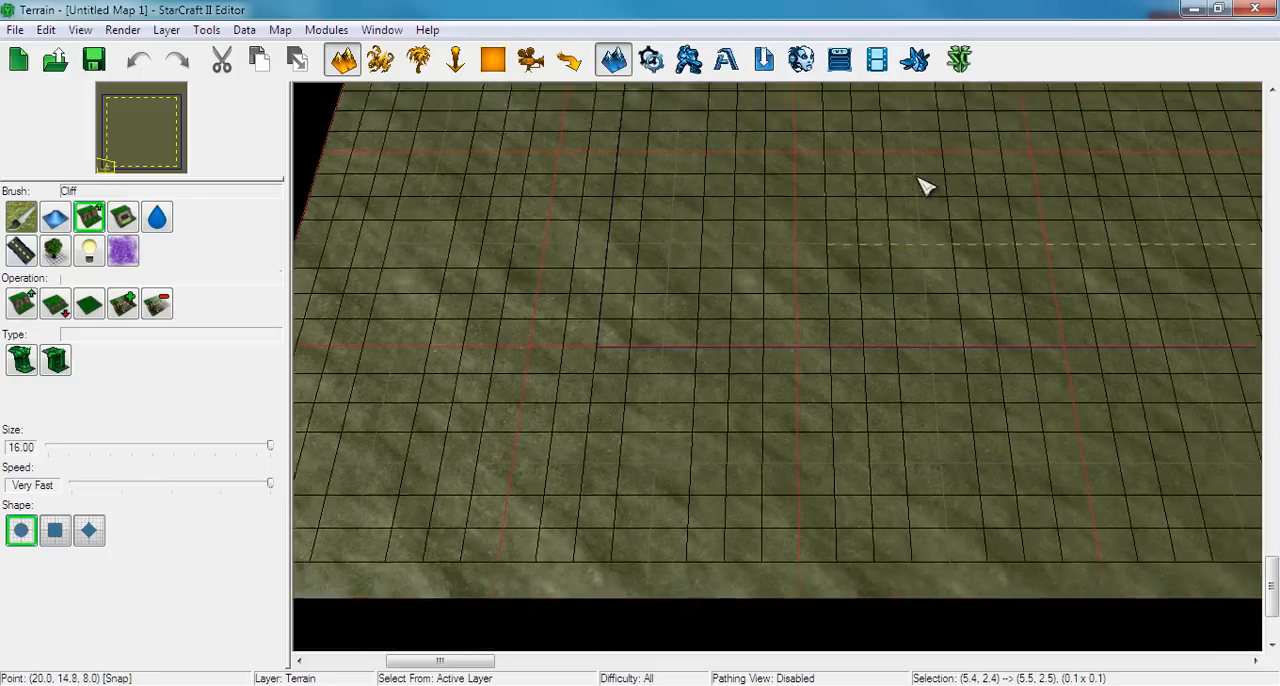
{"action": "right_click_drag", "start_coordinate": [918, 178], "coordinate": [593, 508]}
{"action": "right_click_drag", "start_coordinate": [842, 276], "coordinate": [529, 503]}
{"action": "right_click_drag", "start_coordinate": [858, 214], "coordinate": [801, 252]}
{"action": "scroll", "coordinate": [674, 389], "scroll_direction": "down", "scroll_amount": 2}
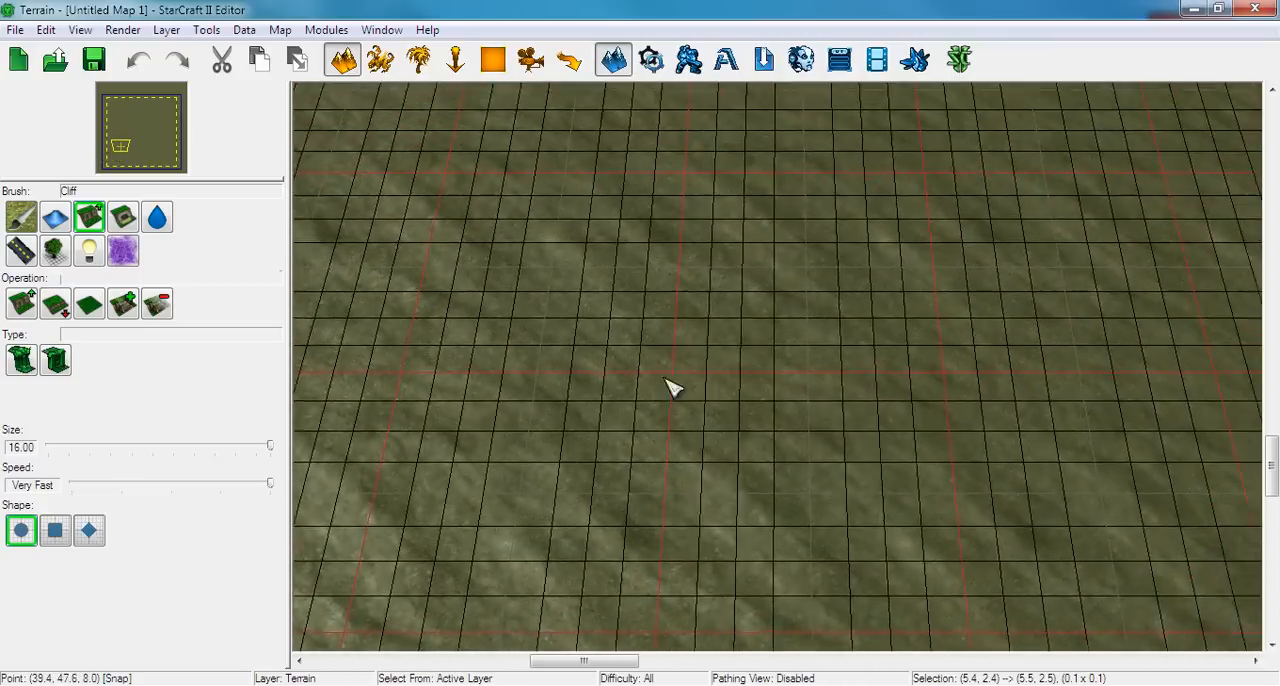
{"action": "scroll", "coordinate": [620, 451], "scroll_direction": "down", "scroll_amount": 3}
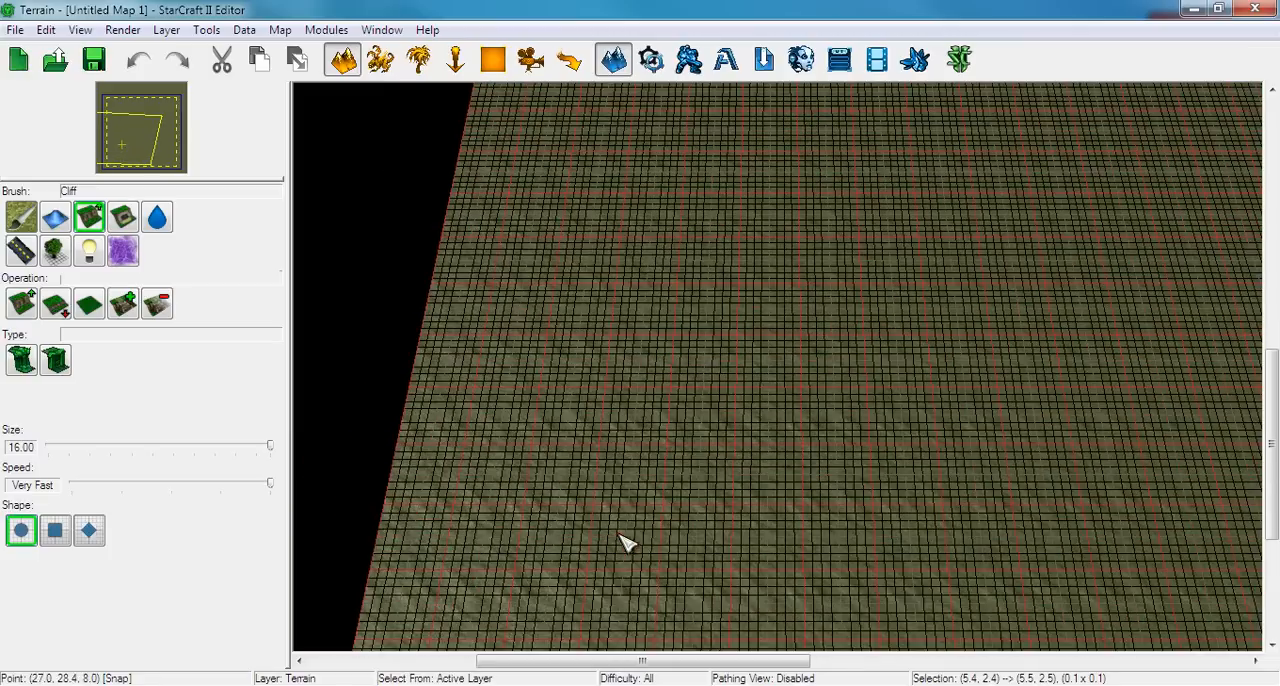
{"action": "right_click_drag", "start_coordinate": [730, 298], "coordinate": [726, 516]}
{"action": "right_click_drag", "start_coordinate": [824, 208], "coordinate": [733, 376]}
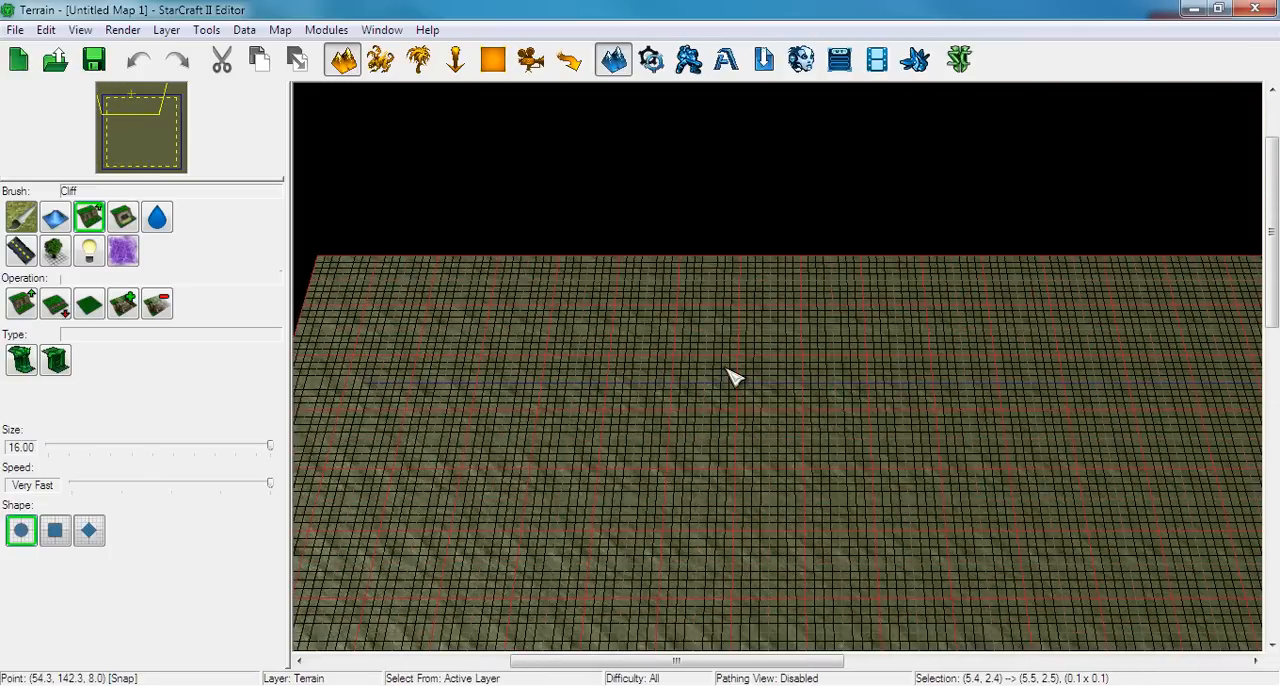
{"action": "scroll", "coordinate": [733, 376], "scroll_direction": "up", "scroll_amount": 5}
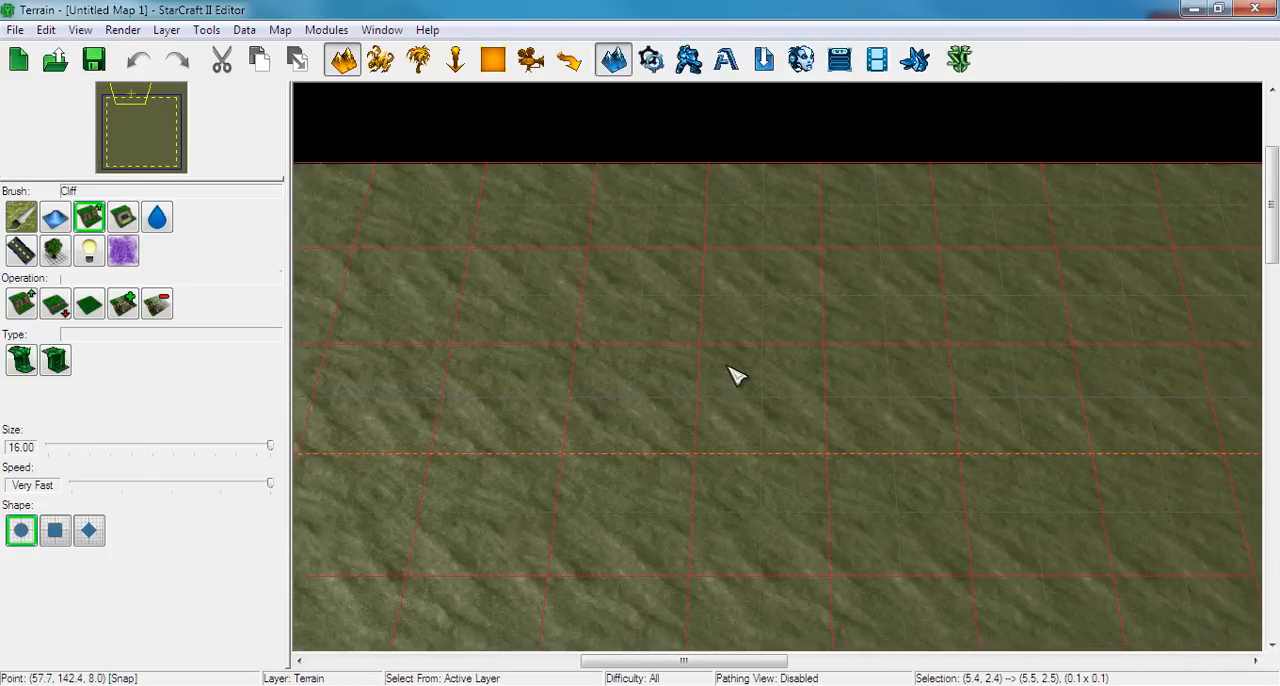
{"action": "right_click_drag", "start_coordinate": [472, 358], "coordinate": [853, 58]}
{"action": "right_click_drag", "start_coordinate": [661, 342], "coordinate": [780, 42]}
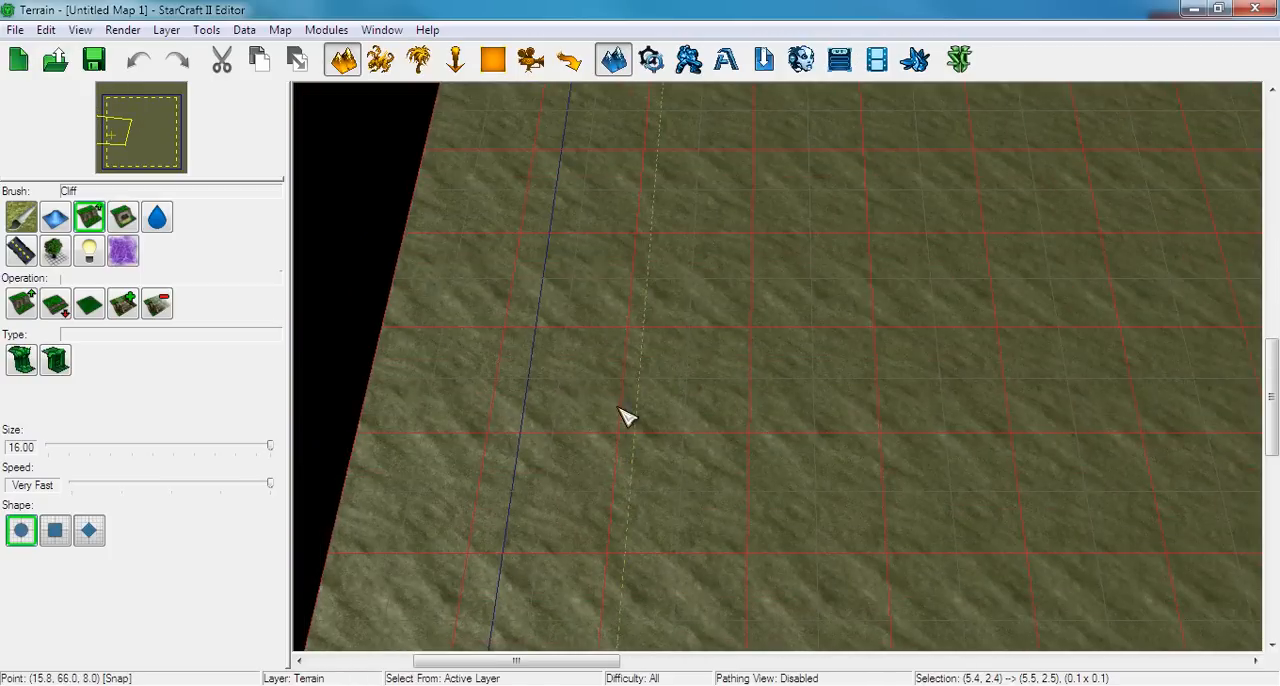
{"action": "right_click_drag", "start_coordinate": [624, 409], "coordinate": [692, 145]}
{"action": "right_click_drag", "start_coordinate": [702, 373], "coordinate": [688, 234]}
Inspect the grid and bounds lines at the south-west corner, the full map extent, and the north-west corner
{"action": "scroll", "coordinate": [651, 390], "scroll_direction": "up", "scroll_amount": 3}
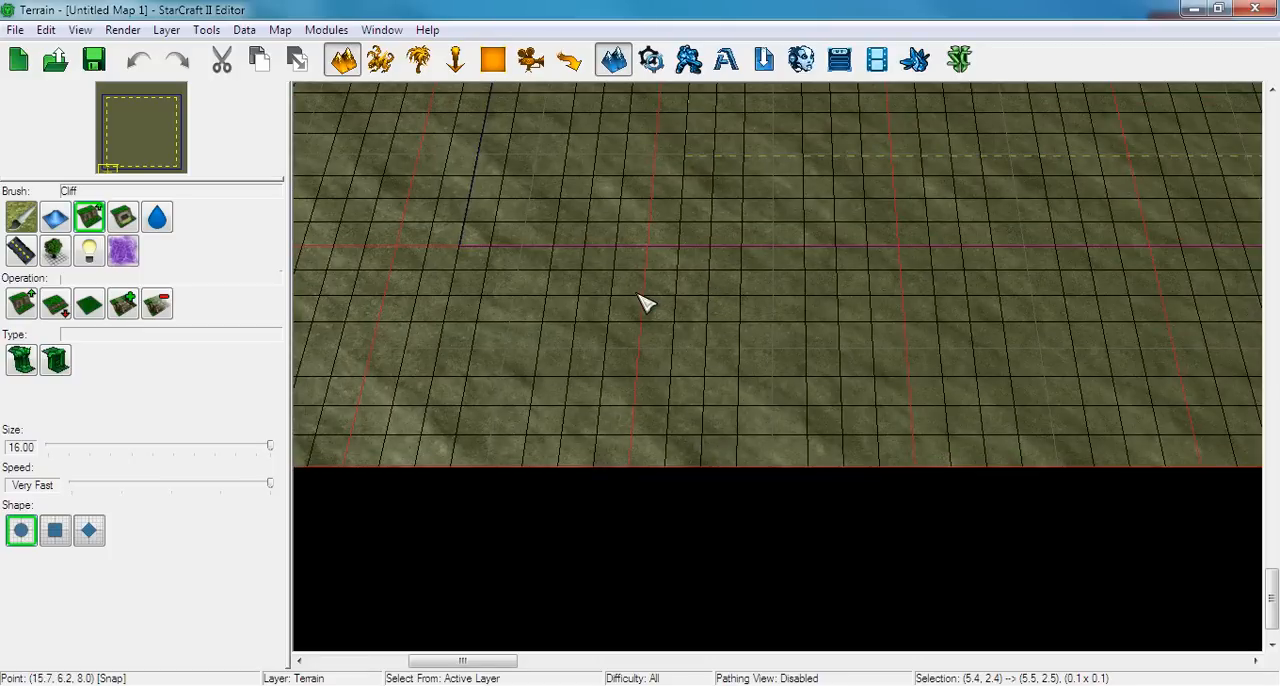
{"action": "right_click_drag", "start_coordinate": [645, 303], "coordinate": [718, 349]}
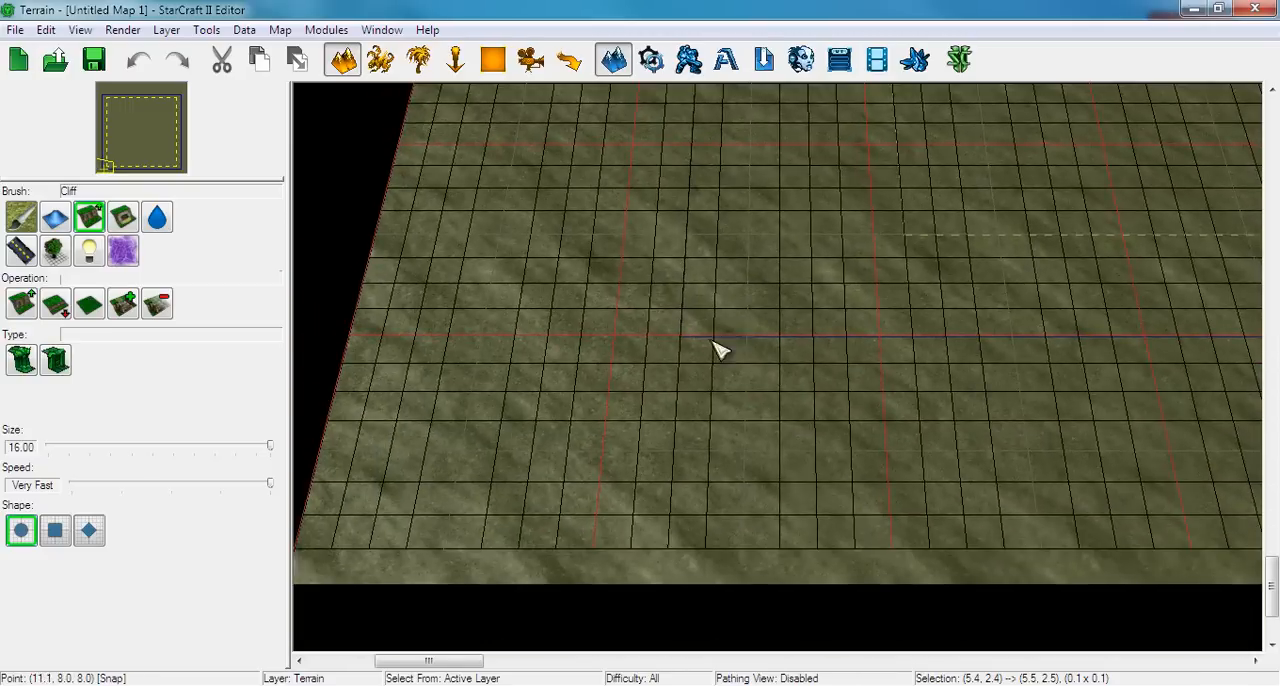
{"action": "scroll", "coordinate": [712, 341], "scroll_direction": "down", "scroll_amount": 3}
{"action": "right_click_drag", "start_coordinate": [694, 295], "coordinate": [646, 360]}
{"action": "scroll", "coordinate": [648, 360], "scroll_direction": "down", "scroll_amount": 3}
{"action": "right_click_drag", "start_coordinate": [726, 317], "coordinate": [675, 362]}
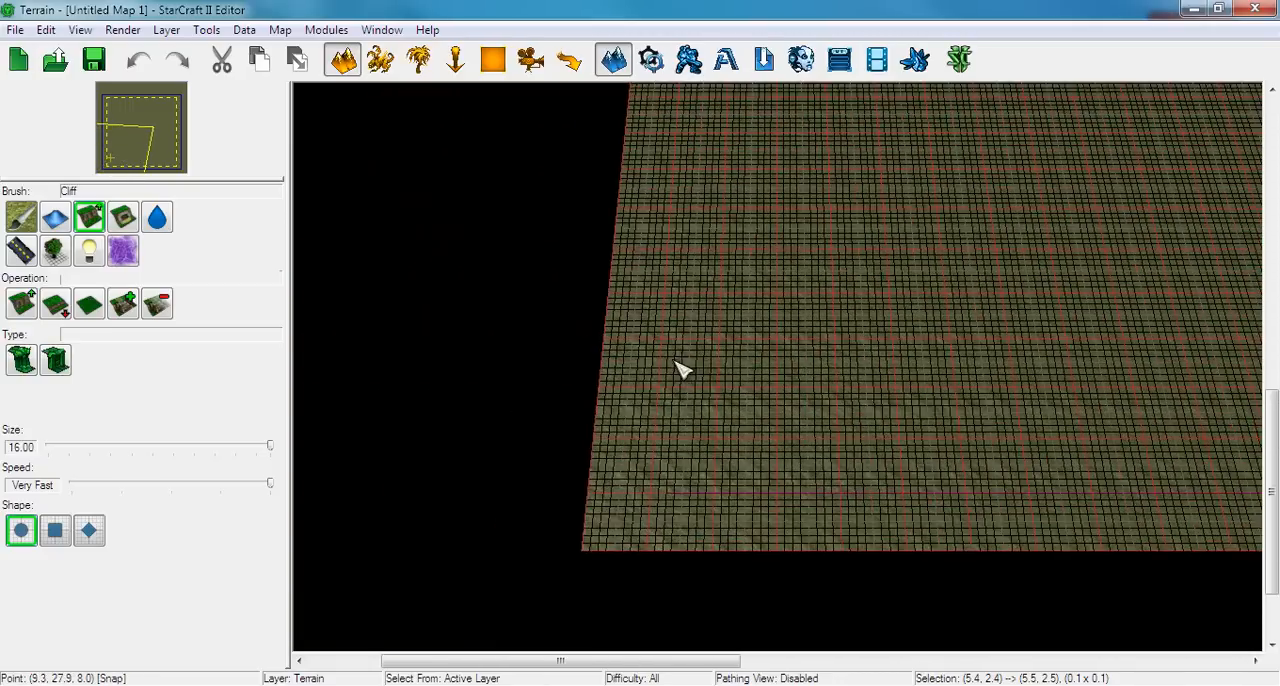
{"action": "scroll", "coordinate": [680, 370], "scroll_direction": "down", "scroll_amount": 3}
{"action": "scroll", "coordinate": [760, 337], "scroll_direction": "down", "scroll_amount": 3}
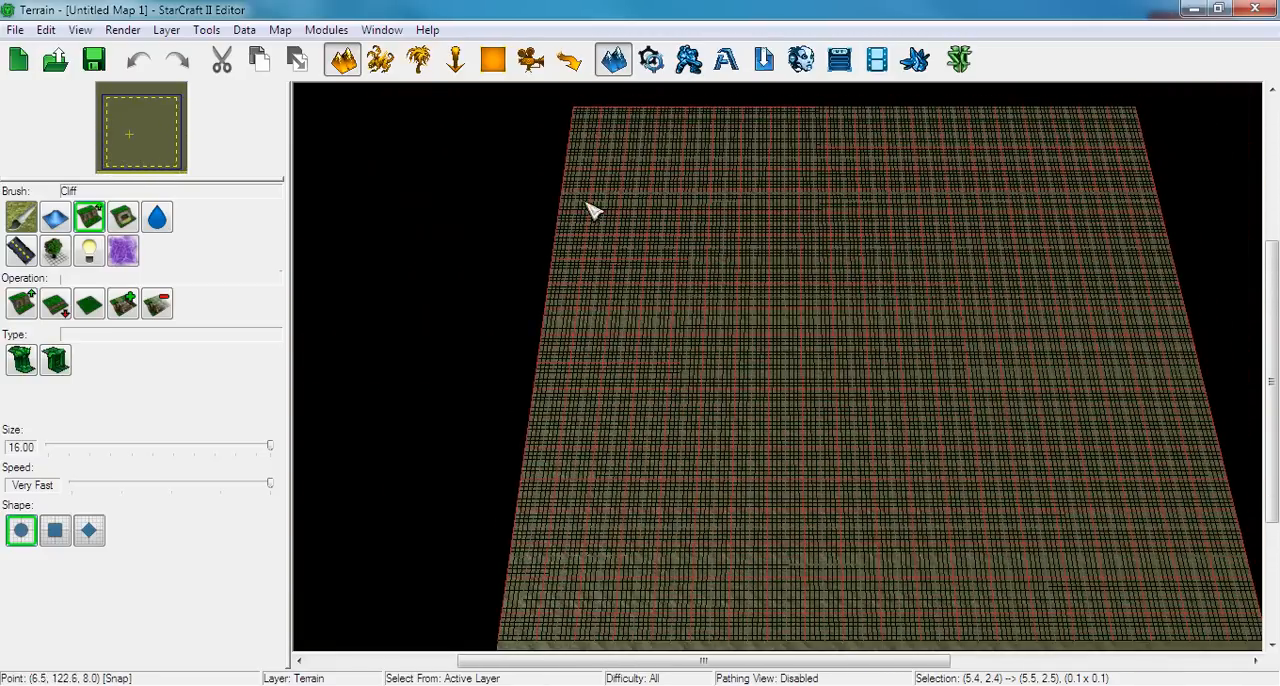
{"action": "right_click_drag", "start_coordinate": [538, 452], "coordinate": [547, 411]}
{"action": "right_click_drag", "start_coordinate": [658, 528], "coordinate": [633, 524]}
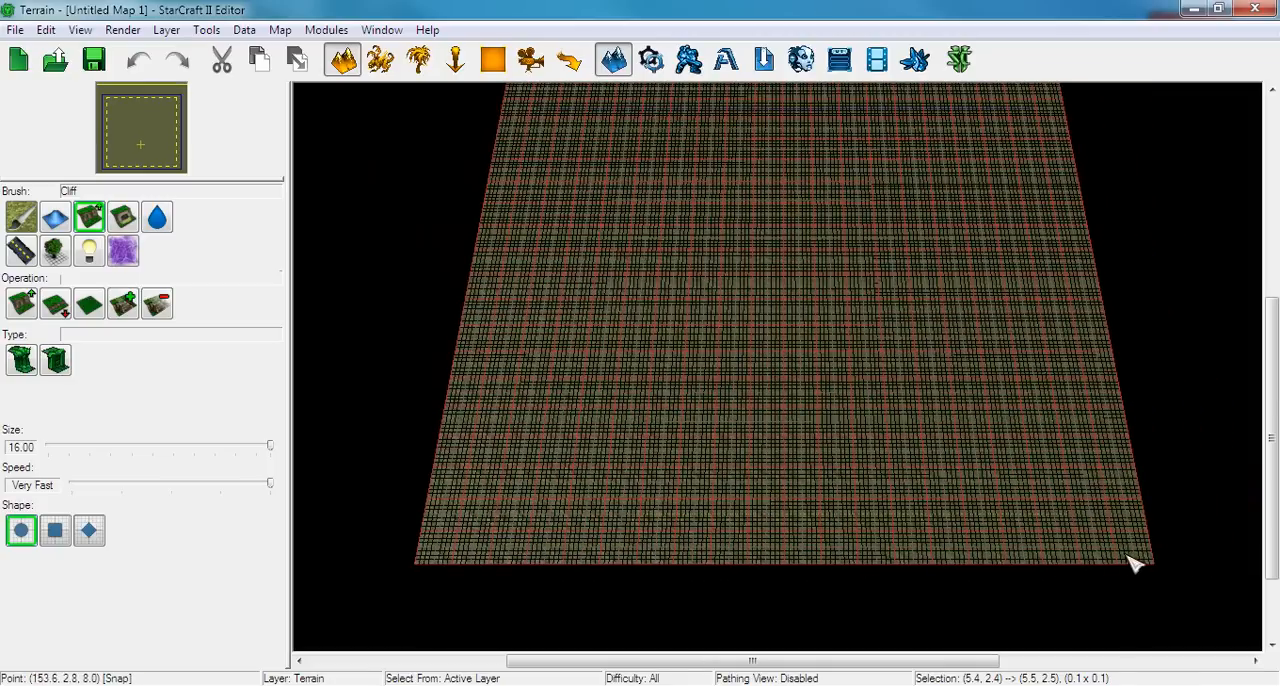
{"action": "scroll", "coordinate": [903, 434], "scroll_direction": "up", "scroll_amount": 6}
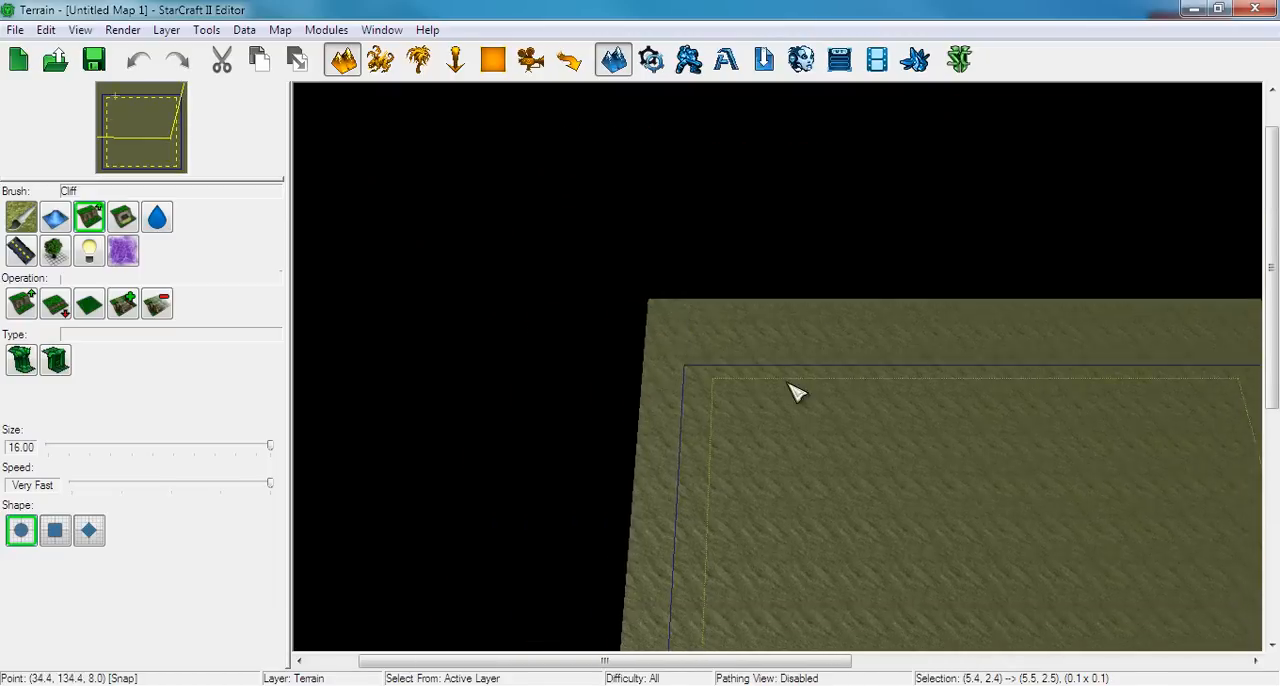
Display the coarse red terrain grid and bring the map's north-west corner into close view
{"action": "scroll", "coordinate": [798, 429], "scroll_direction": "up", "scroll_amount": 6}
{"action": "right_click_drag", "start_coordinate": [730, 453], "coordinate": [830, 290]}
{"action": "key", "text": "g"}
{"action": "right_click_drag", "start_coordinate": [693, 312], "coordinate": [718, 263]}
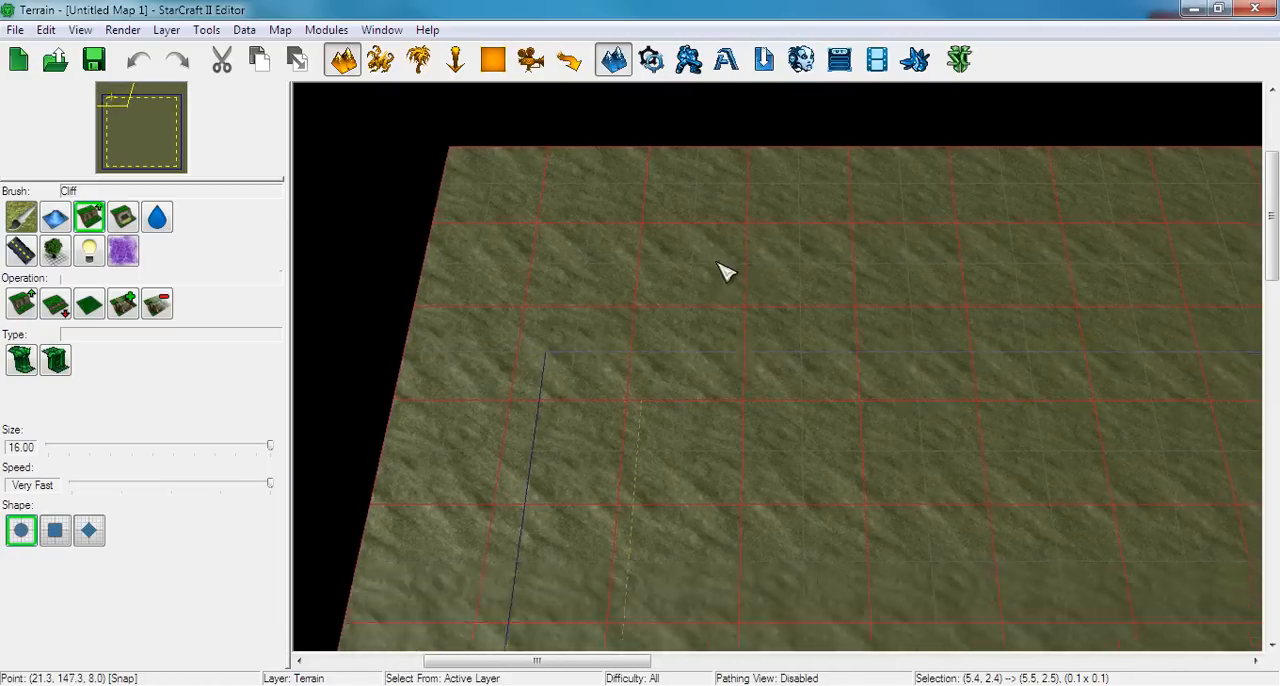
Compare the playable and camera bounds with the coarse grid along the west edge and at the south-west corner
{"action": "scroll", "coordinate": [717, 265], "scroll_direction": "down", "scroll_amount": 3}
{"action": "right_click_drag", "start_coordinate": [757, 374], "coordinate": [734, 243]}
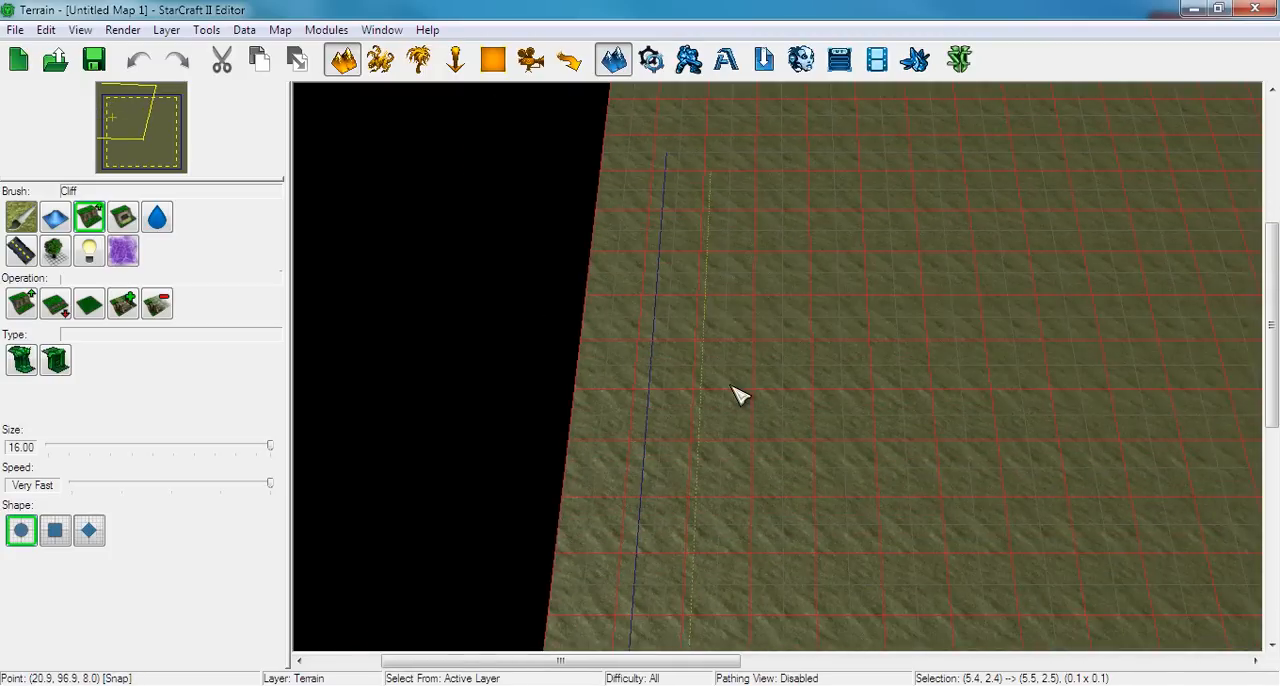
{"action": "right_click_drag", "start_coordinate": [731, 386], "coordinate": [731, 209]}
{"action": "right_click_drag", "start_coordinate": [746, 465], "coordinate": [798, 312]}
{"action": "scroll", "coordinate": [799, 297], "scroll_direction": "up", "scroll_amount": 5}
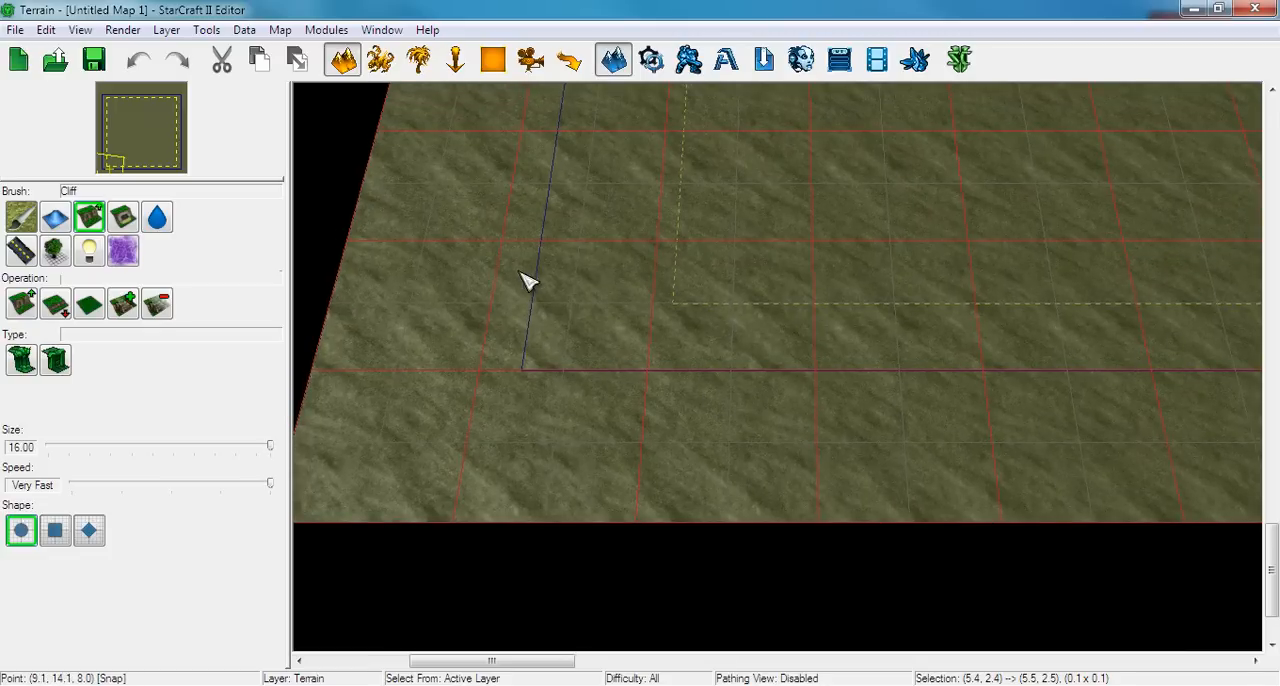
Compare the north-west corner bounds with the coarse grid and the fine grid, ending on the coarse grid
{"action": "right_click_drag", "start_coordinate": [726, 243], "coordinate": [682, 570]}
{"action": "right_click_drag", "start_coordinate": [677, 243], "coordinate": [692, 570]}
{"action": "right_click_drag", "start_coordinate": [700, 323], "coordinate": [703, 617]}
{"action": "right_click_drag", "start_coordinate": [730, 245], "coordinate": [733, 575]}
{"action": "right_click_drag", "start_coordinate": [498, 462], "coordinate": [509, 412]}
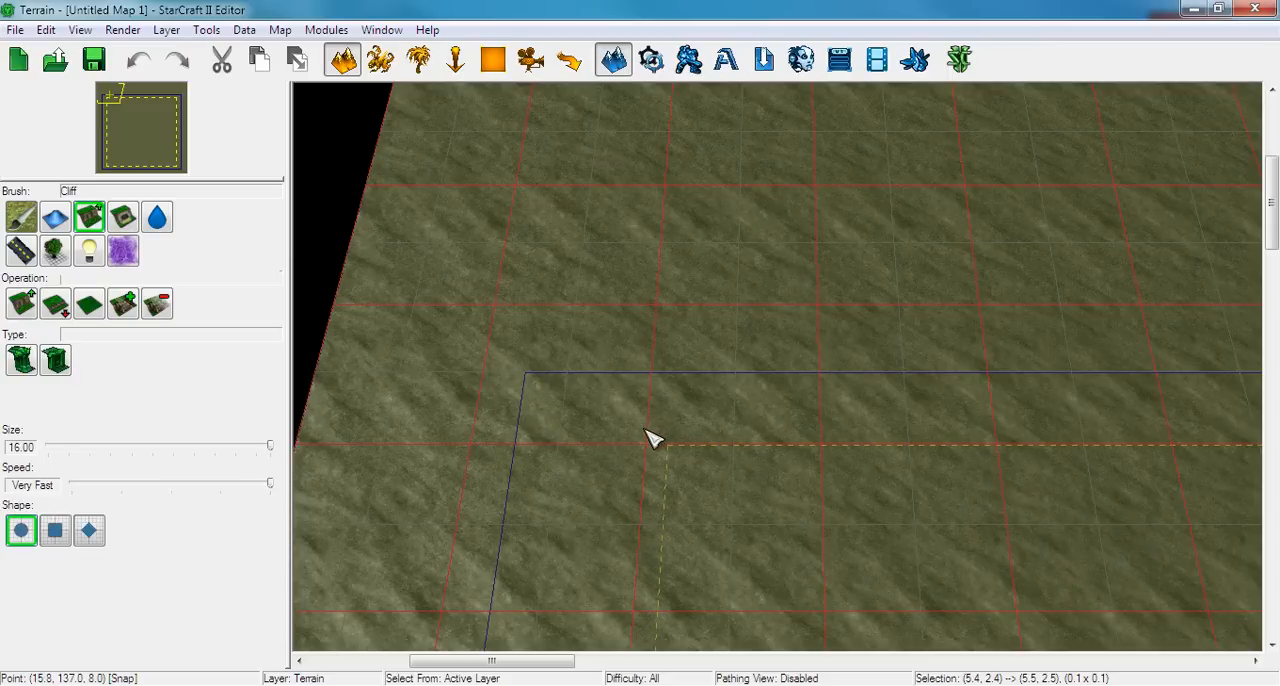
{"action": "right_click_drag", "start_coordinate": [655, 357], "coordinate": [719, 332]}
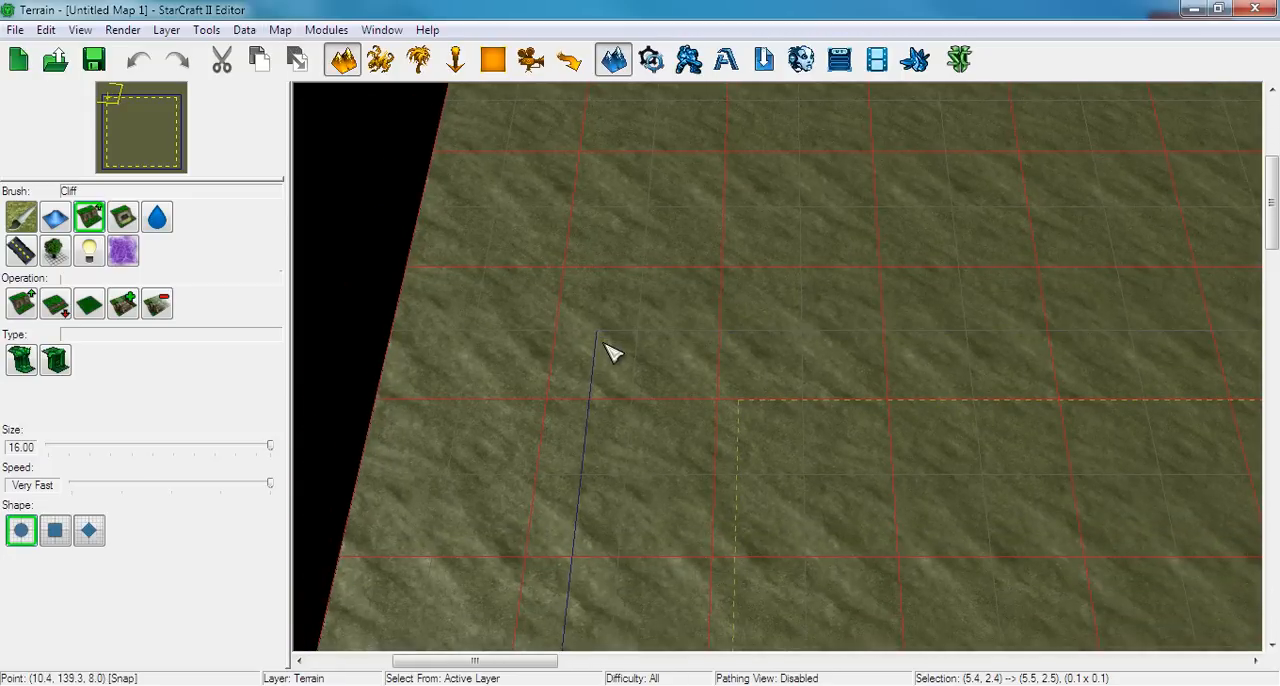
{"action": "key", "text": "g"}
{"action": "scroll", "coordinate": [620, 366], "scroll_direction": "up", "scroll_amount": 3}
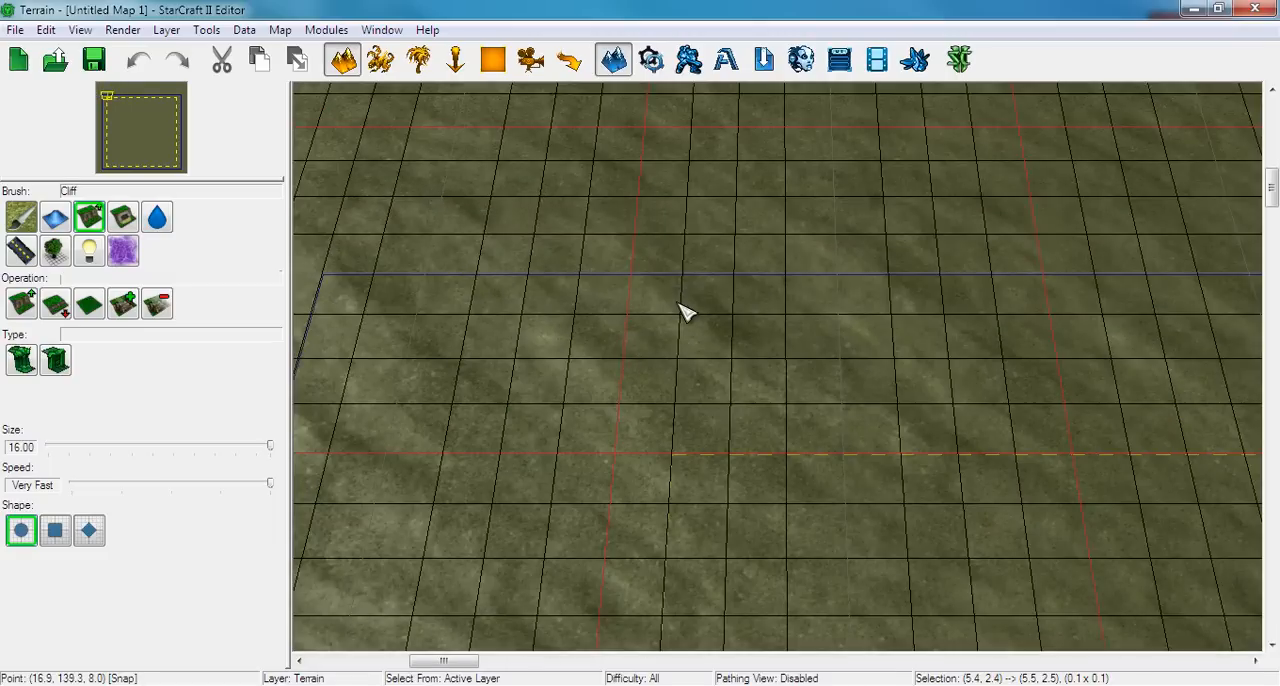
{"action": "key", "text": "g"}
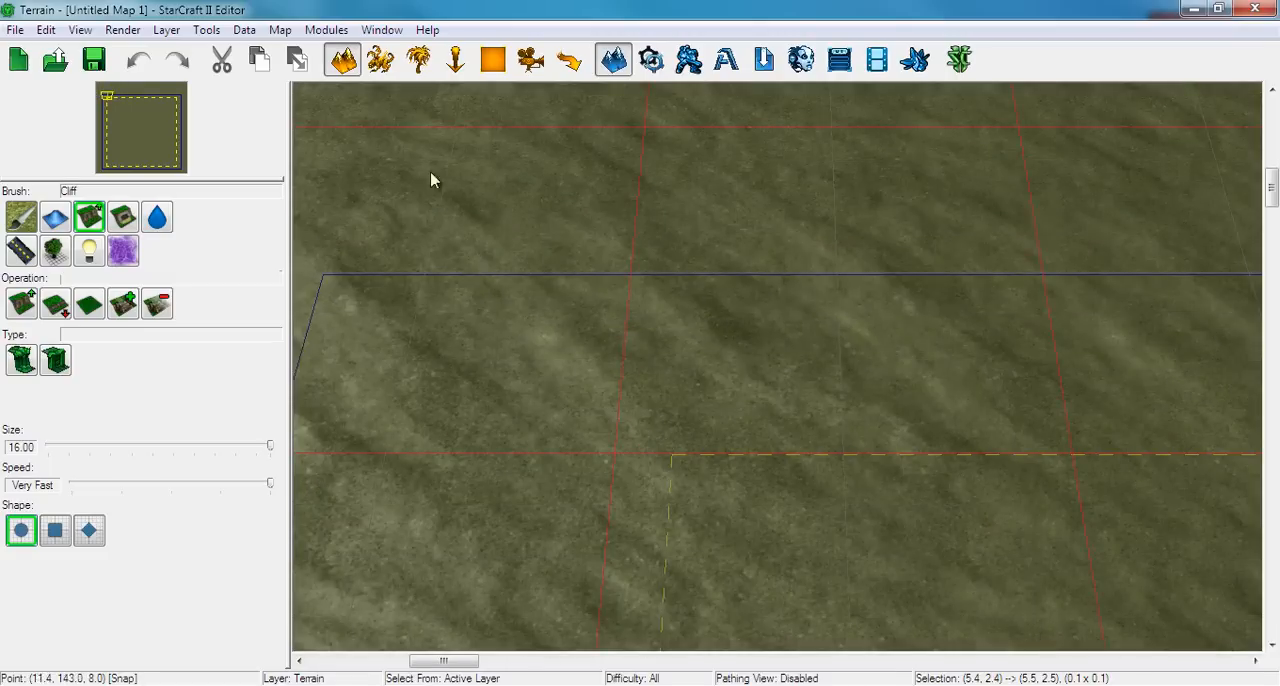
Lower the northern camera bound to 132 in the map bounds and accept the change
{"action": "left_click", "coordinate": [278, 30]}
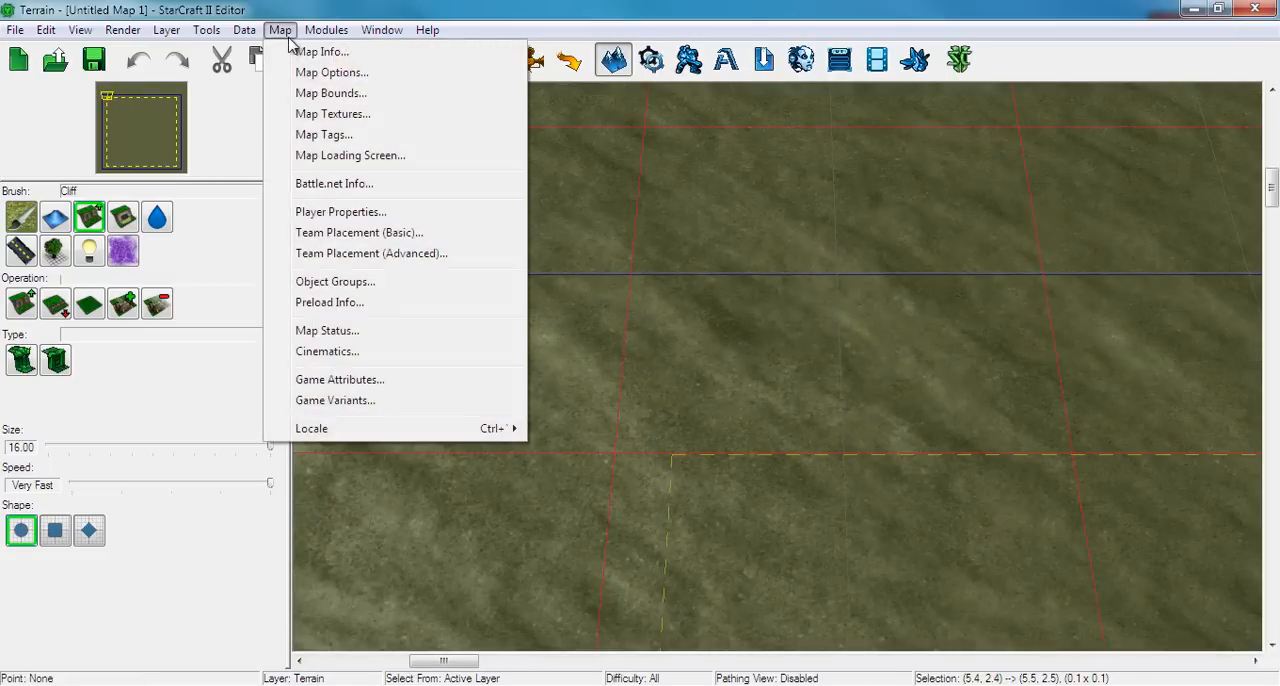
{"action": "left_click", "coordinate": [325, 95]}
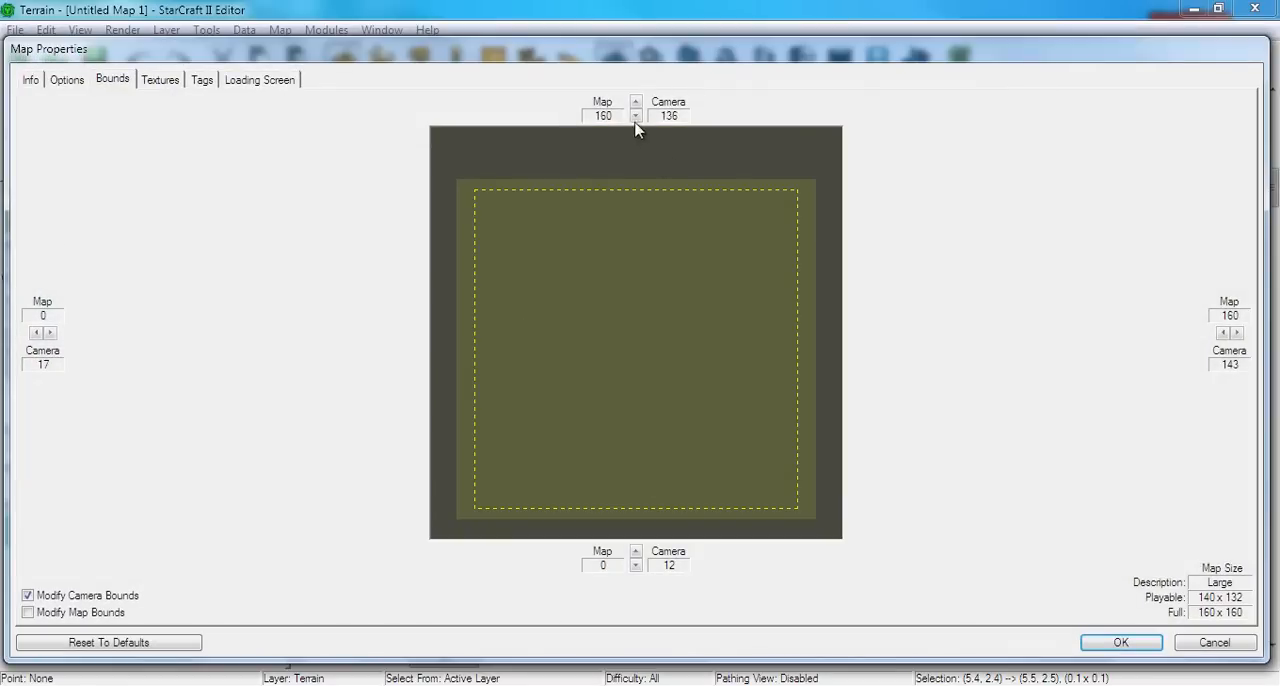
{"action": "left_click", "coordinate": [636, 117]}
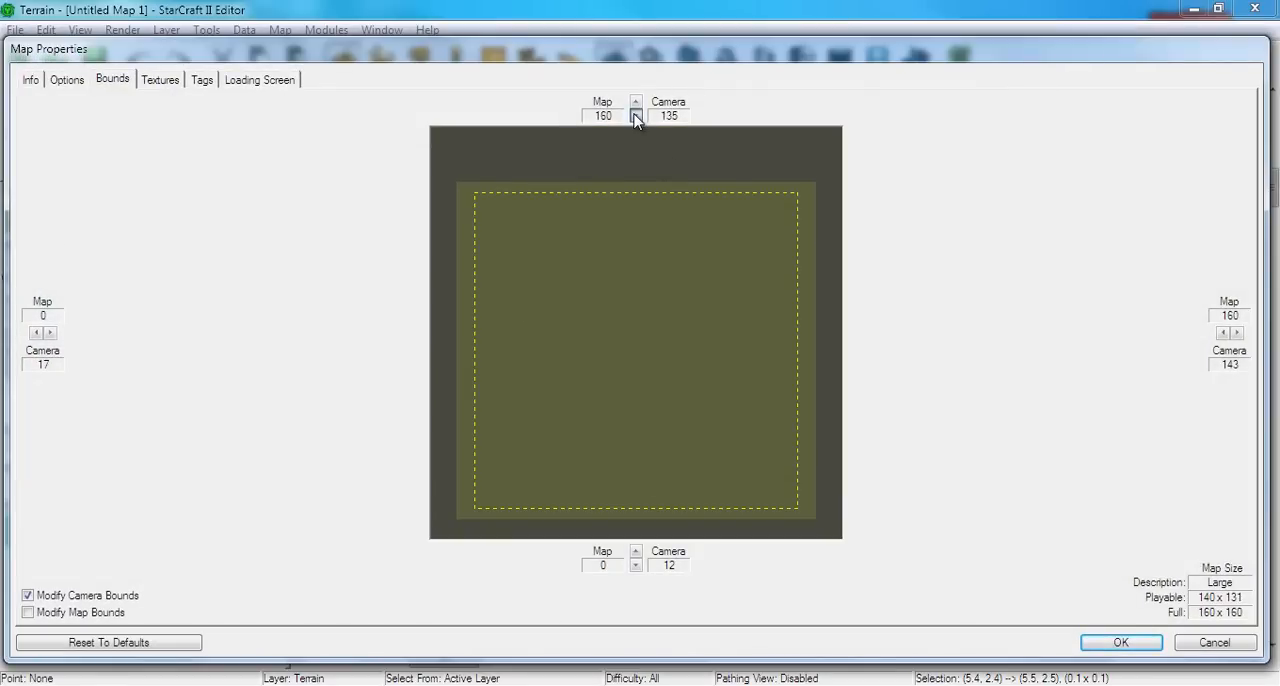
{"action": "left_click", "coordinate": [636, 117]}
{"action": "left_click", "coordinate": [636, 117]}
{"action": "left_click", "coordinate": [636, 117]}
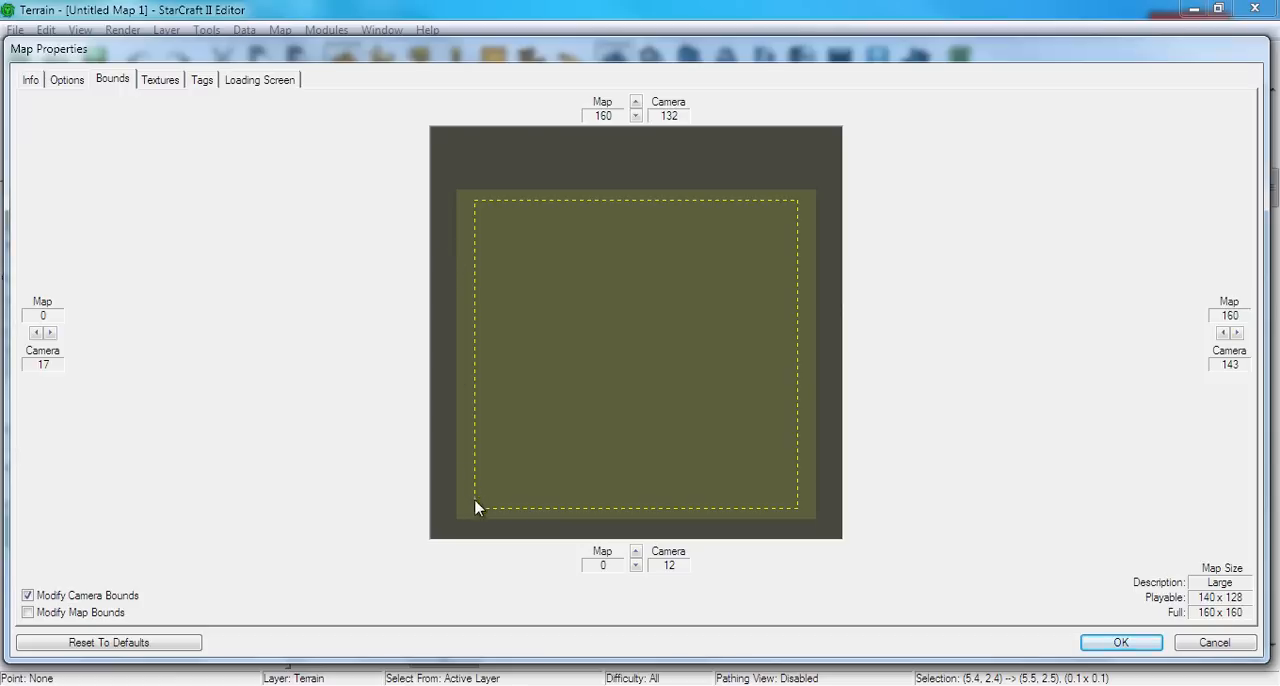
{"action": "left_click", "coordinate": [1137, 641]}
Examine how the adjusted bounds line up with the grid at the north-west corner and along the west edge
{"action": "right_click_drag", "start_coordinate": [589, 260], "coordinate": [751, 209]}
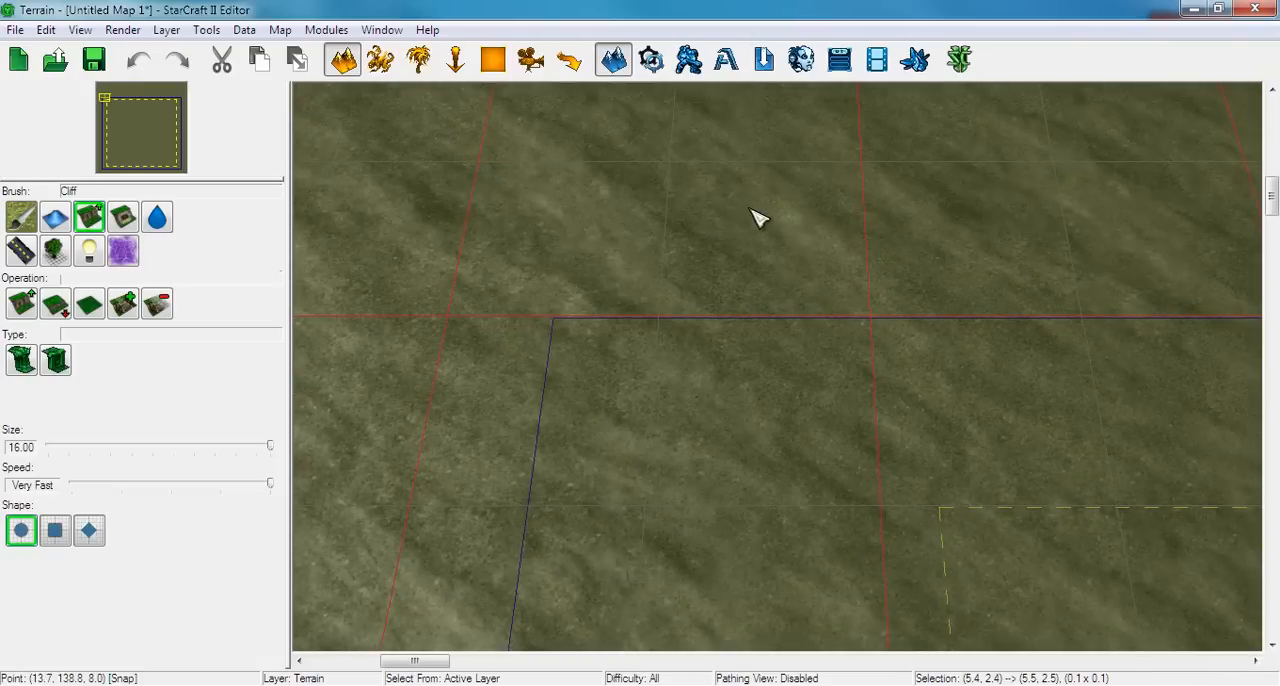
{"action": "right_click_drag", "start_coordinate": [583, 322], "coordinate": [566, 433]}
{"action": "scroll", "coordinate": [566, 433], "scroll_direction": "down", "scroll_amount": 3}
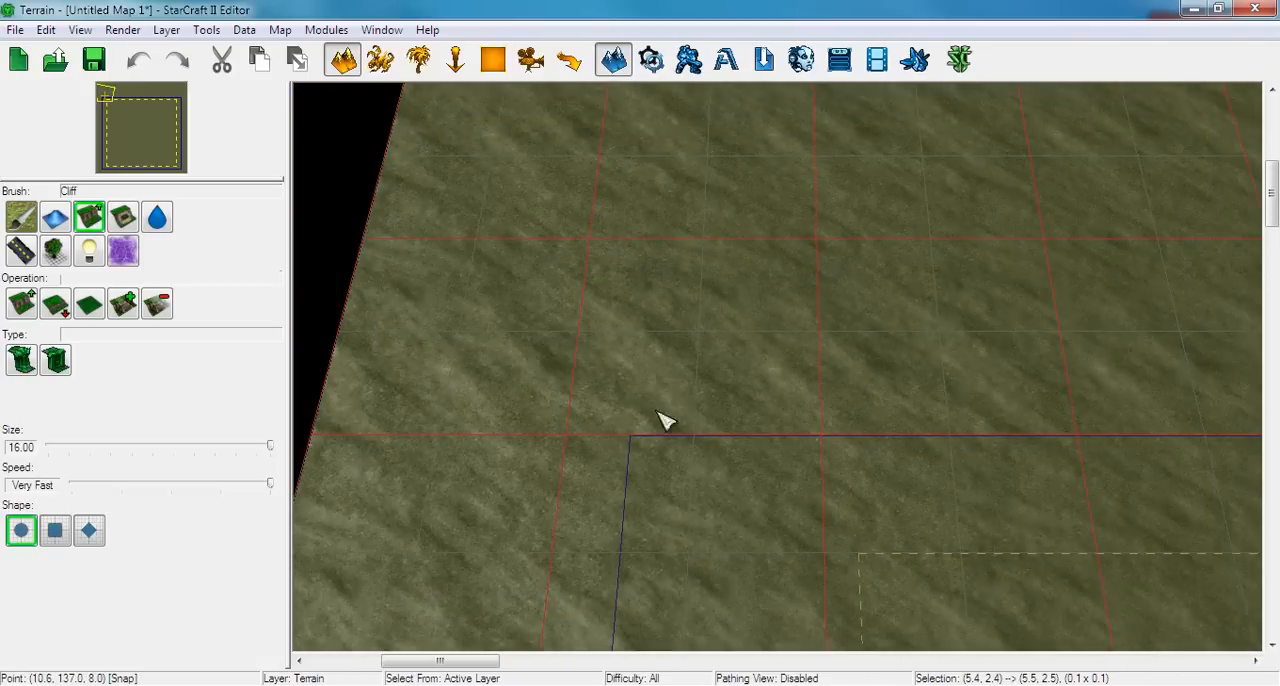
{"action": "right_click_drag", "start_coordinate": [700, 388], "coordinate": [606, 331]}
{"action": "scroll", "coordinate": [604, 330], "scroll_direction": "down", "scroll_amount": 3}
{"action": "right_click_drag", "start_coordinate": [744, 431], "coordinate": [553, 323]}
{"action": "scroll", "coordinate": [553, 323], "scroll_direction": "down", "scroll_amount": 3}
{"action": "right_click_drag", "start_coordinate": [646, 432], "coordinate": [532, 274]}
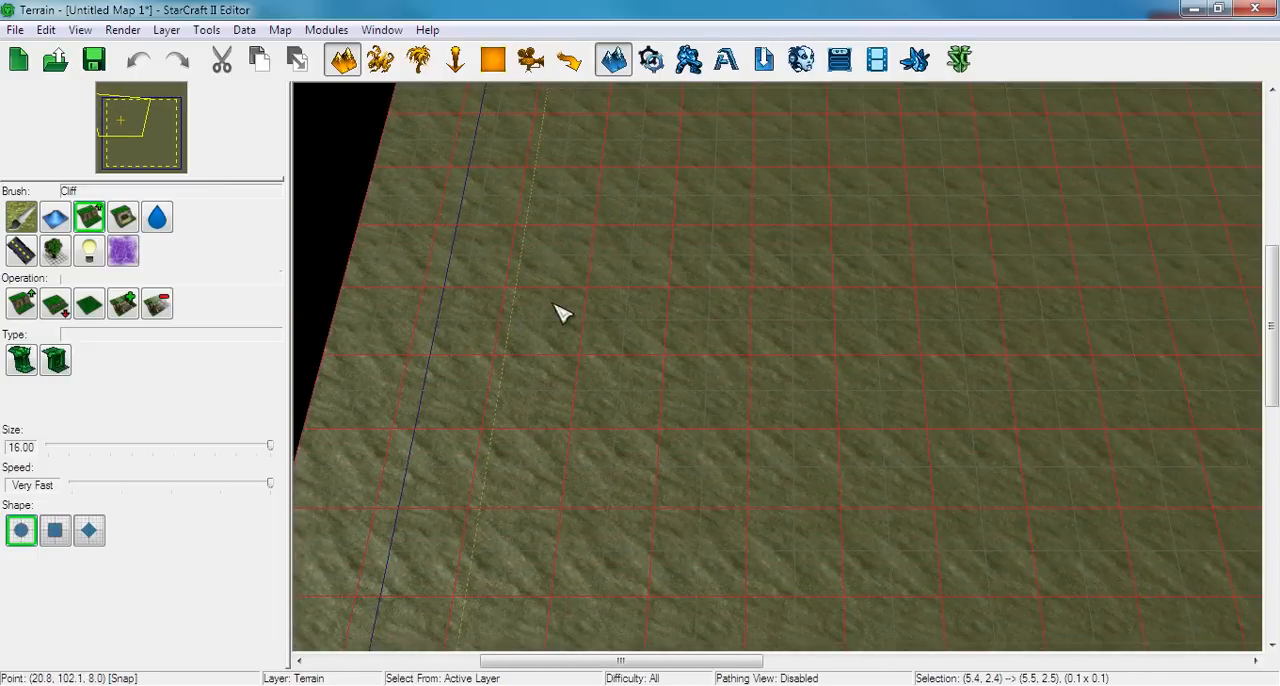
{"action": "right_click_drag", "start_coordinate": [604, 510], "coordinate": [358, 432]}
Set the map's name to "Test Map" and its suggested players to 2 in the map information
{"action": "left_click", "coordinate": [280, 32]}
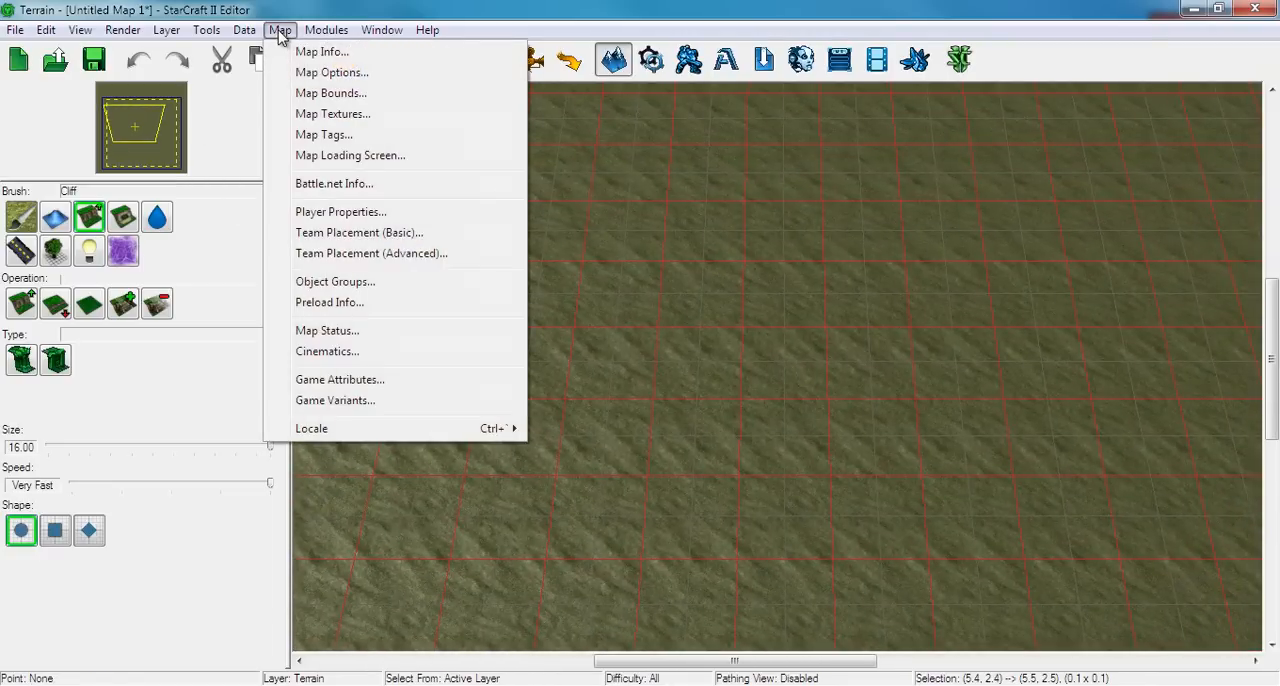
{"action": "left_click", "coordinate": [298, 54]}
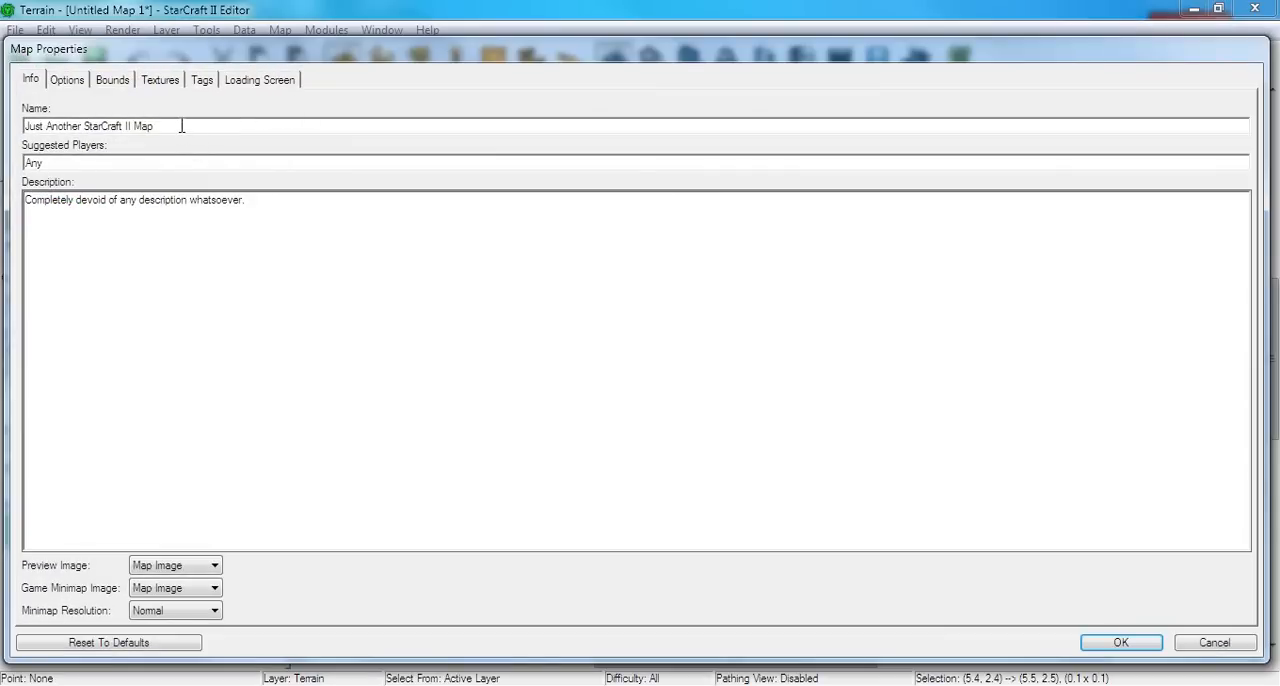
{"action": "left_click_drag", "start_coordinate": [139, 122], "coordinate": [21, 115]}
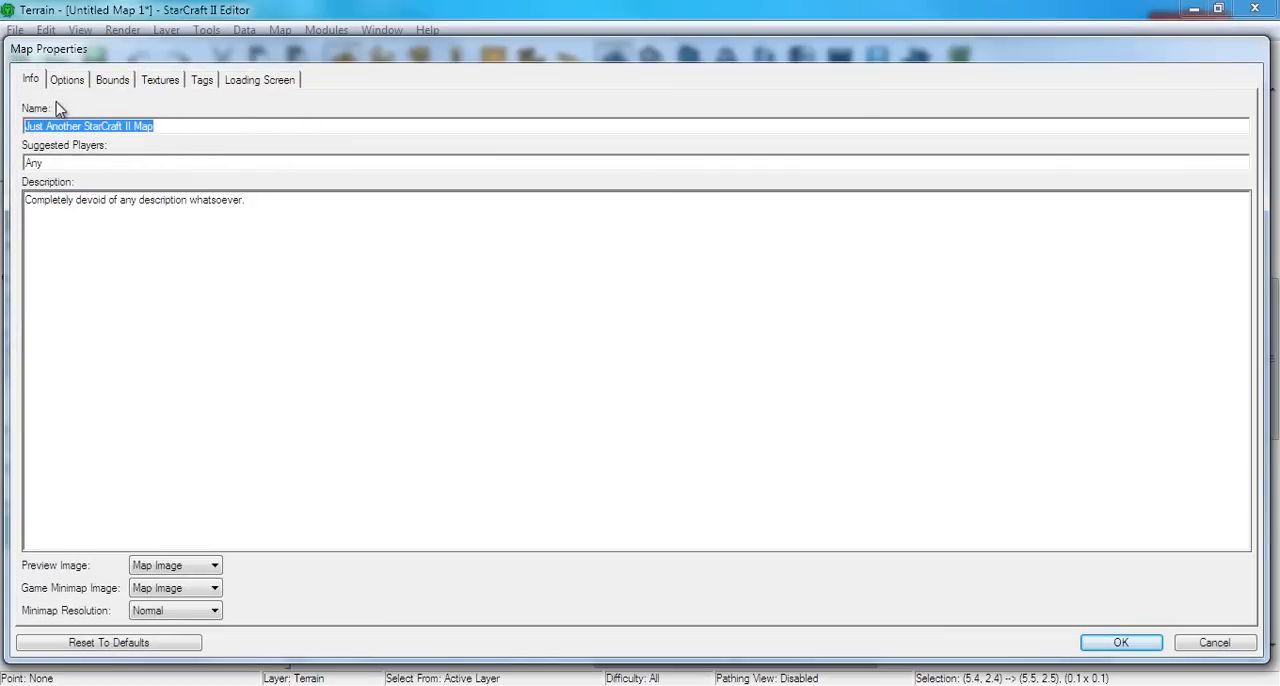
{"action": "type", "text": "Test"}
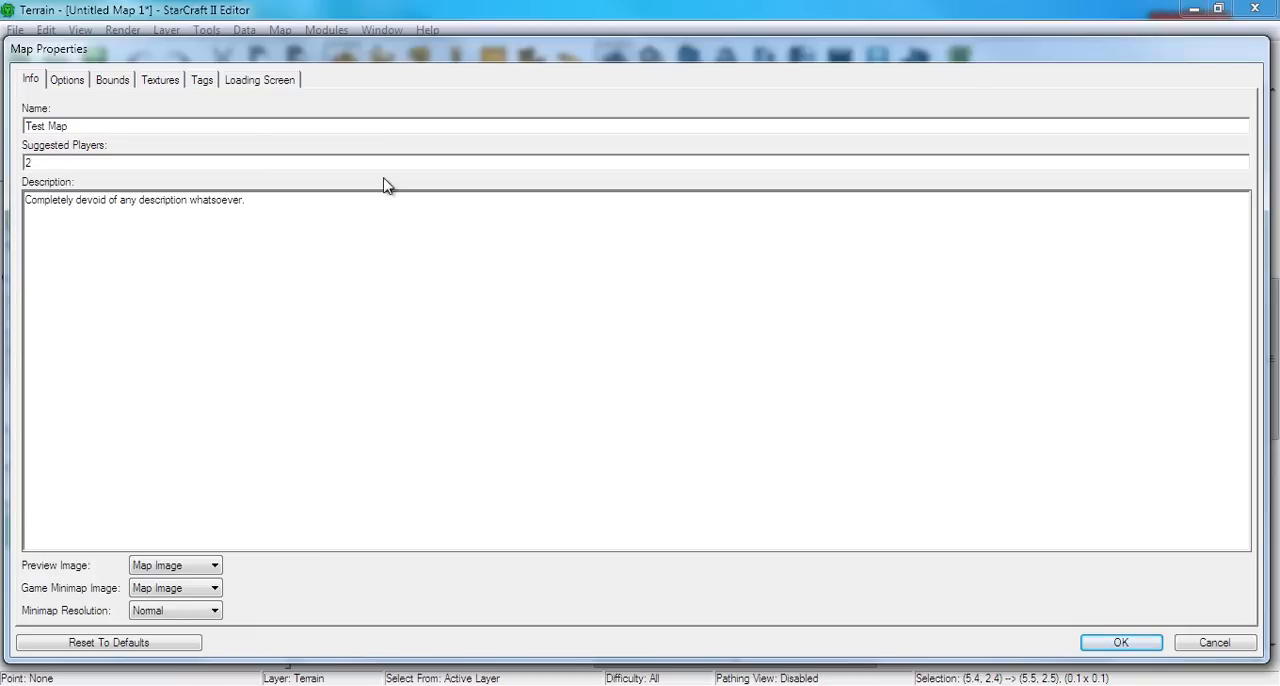
Clear the map's default description and accept the map information
{"action": "left_click_drag", "start_coordinate": [246, 200], "coordinate": [118, 203]}
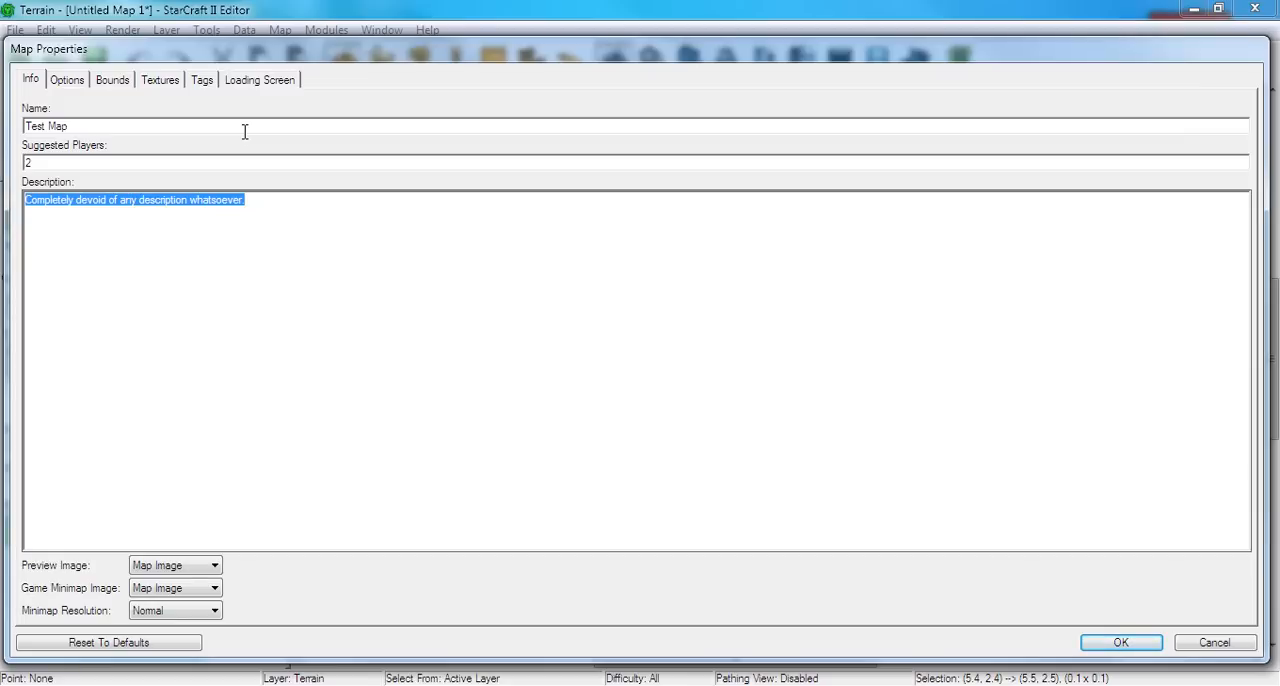
{"action": "key", "text": "BackSpace"}
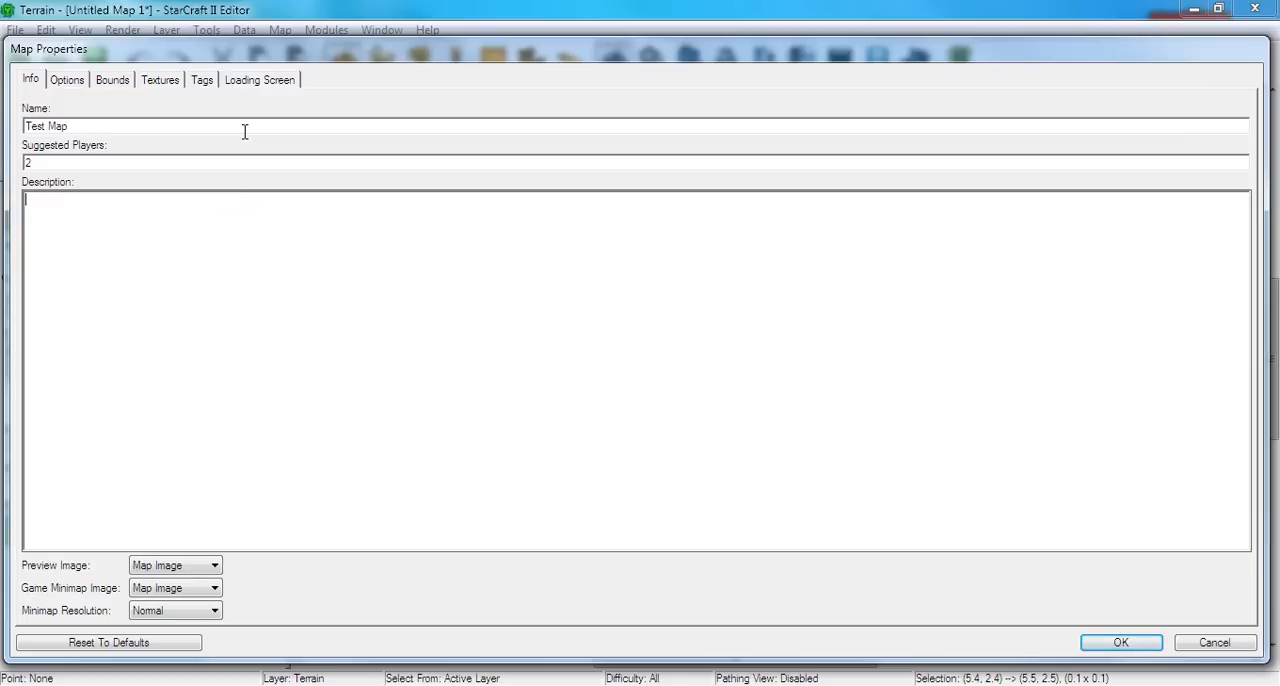
{"action": "left_click", "coordinate": [1121, 643]}
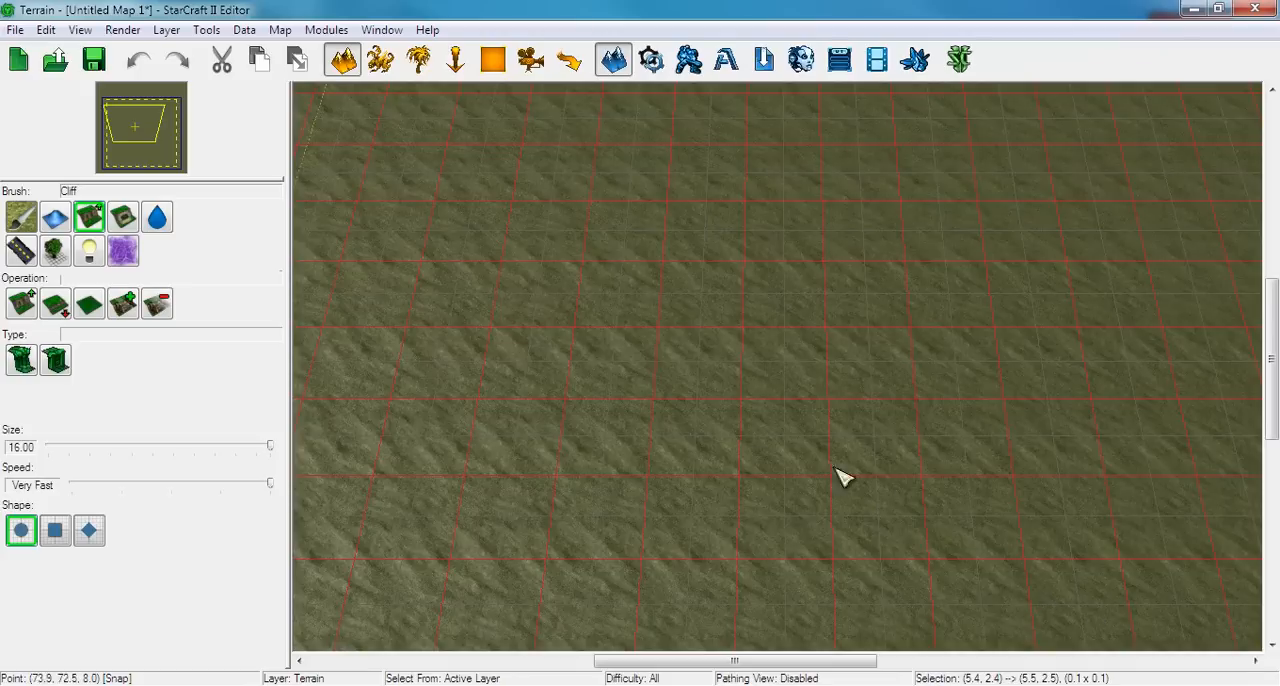
Open the player properties and review Player 1's control options and the Neutral and Hostile player settings
{"action": "left_click", "coordinate": [280, 30]}
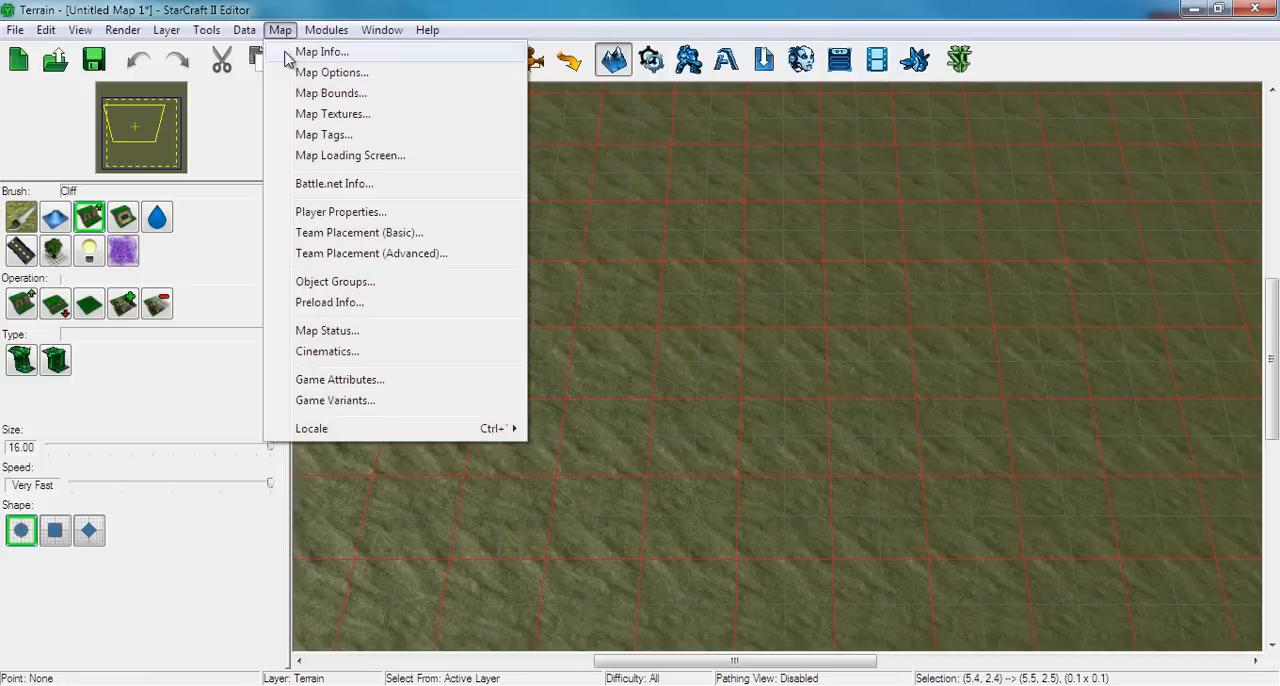
{"action": "left_click", "coordinate": [330, 212]}
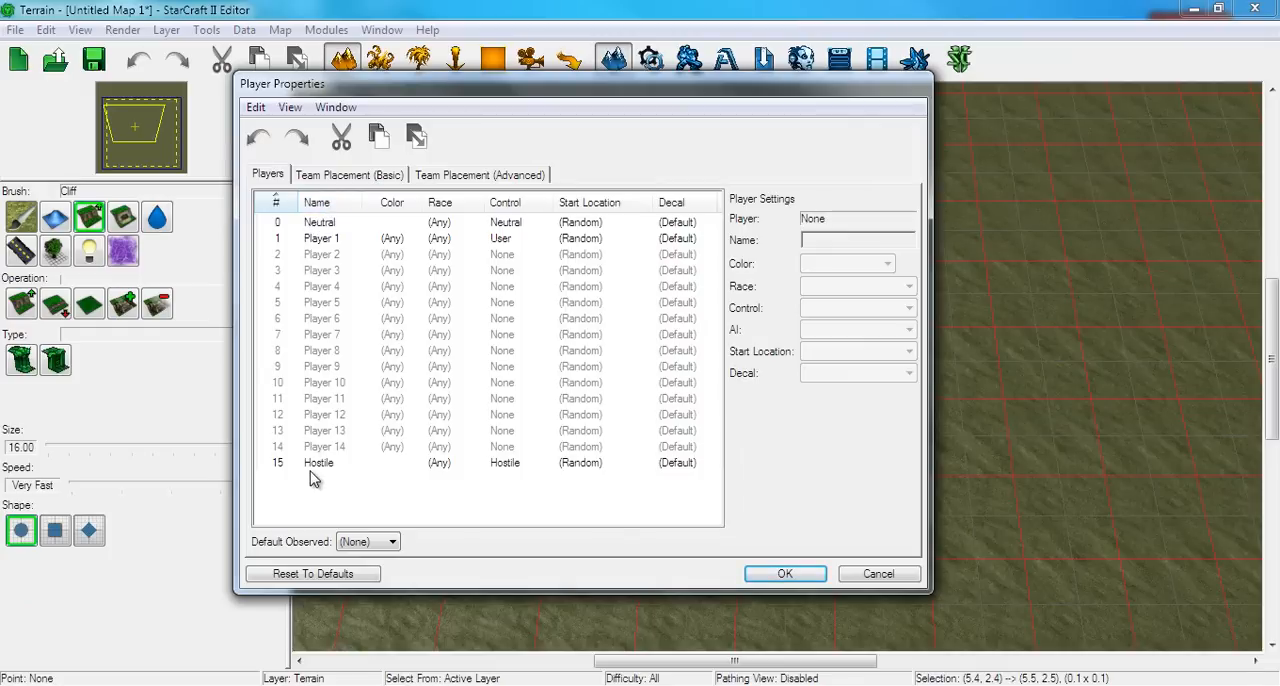
{"action": "left_click", "coordinate": [350, 240]}
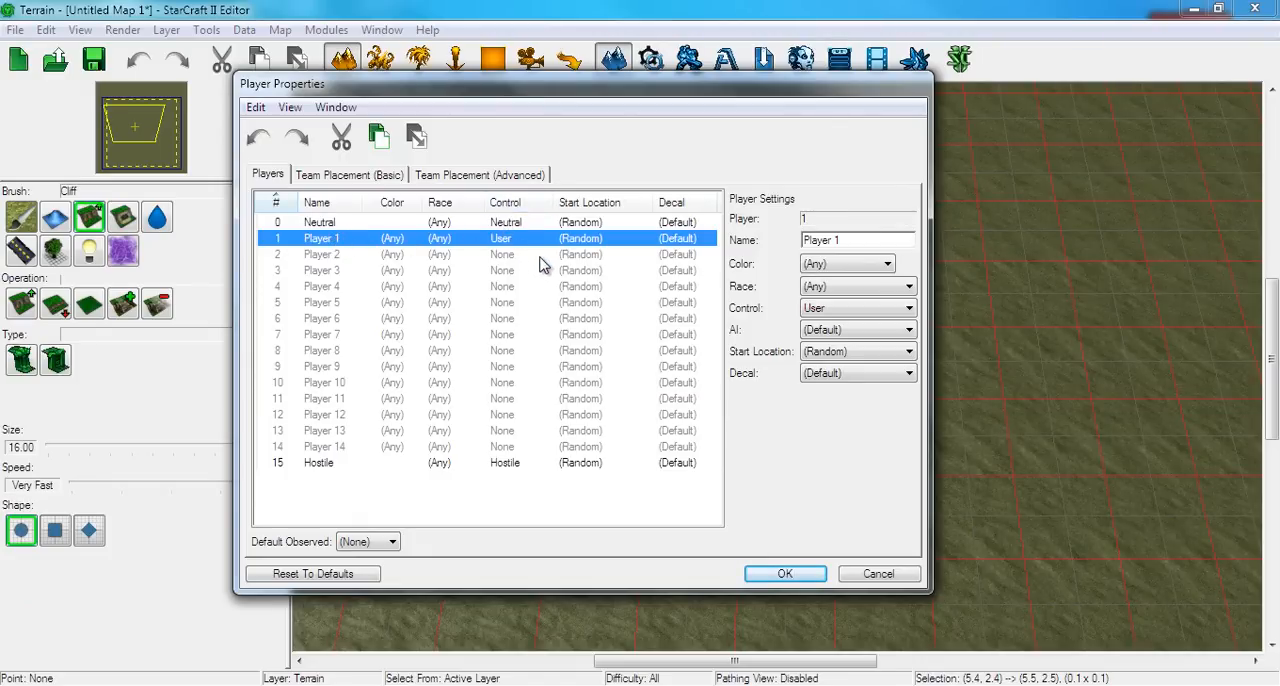
{"action": "left_click", "coordinate": [826, 310]}
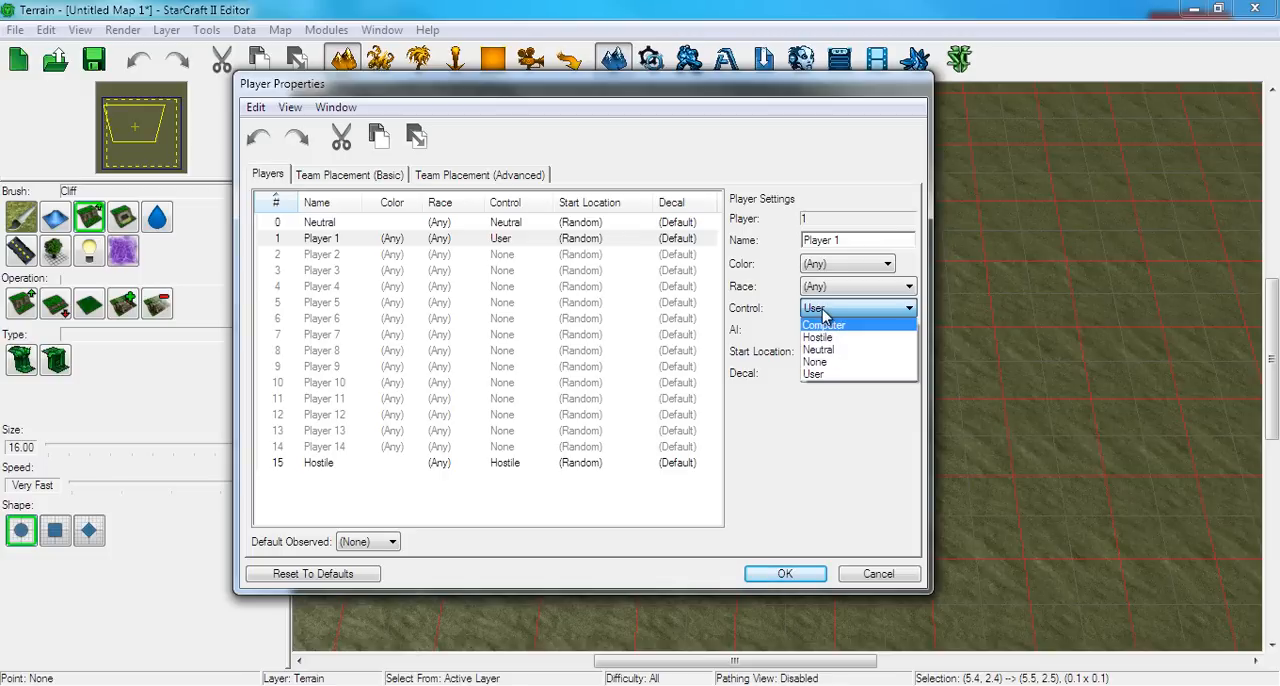
{"action": "left_click", "coordinate": [826, 312]}
{"action": "left_click", "coordinate": [657, 226]}
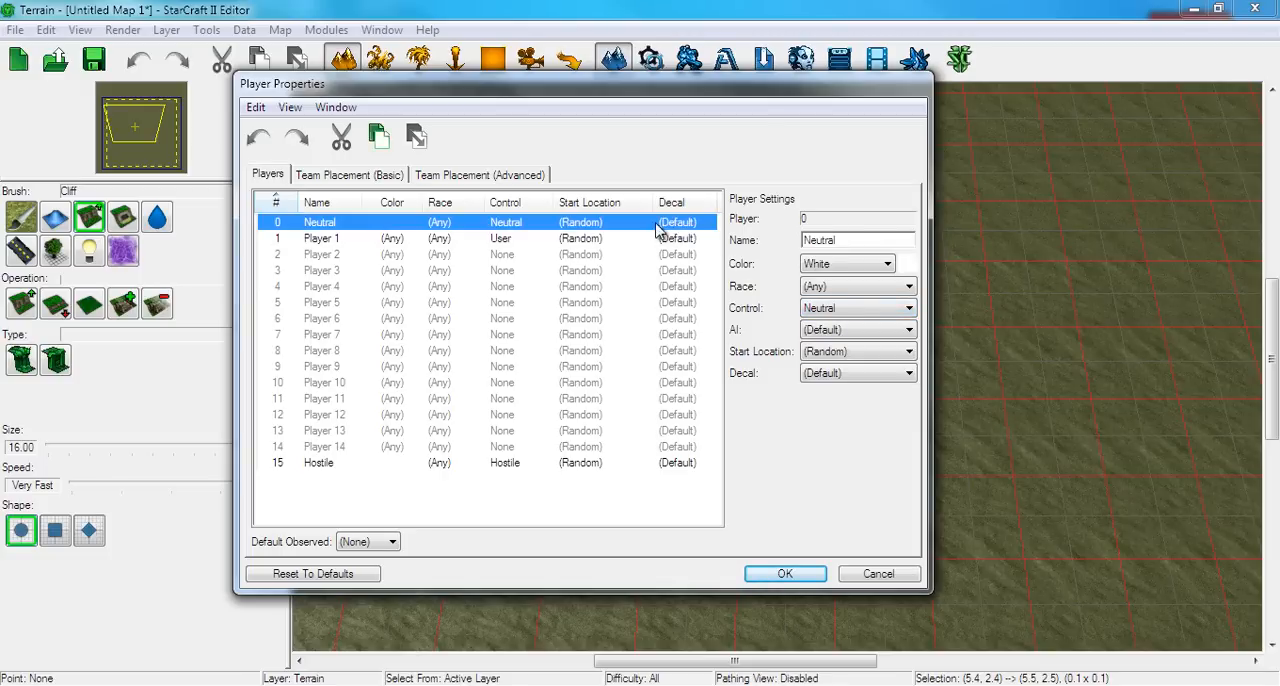
{"action": "left_click", "coordinate": [619, 466]}
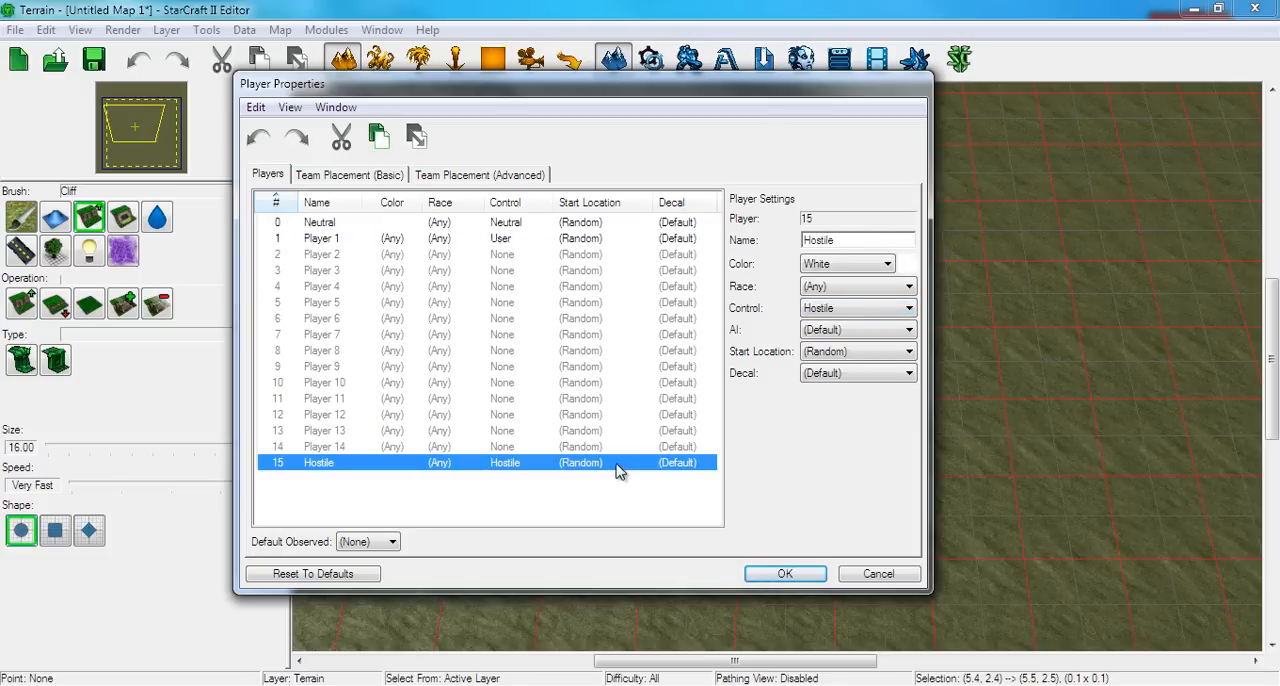
Set Player 2's control to User
{"action": "left_click", "coordinate": [548, 260]}
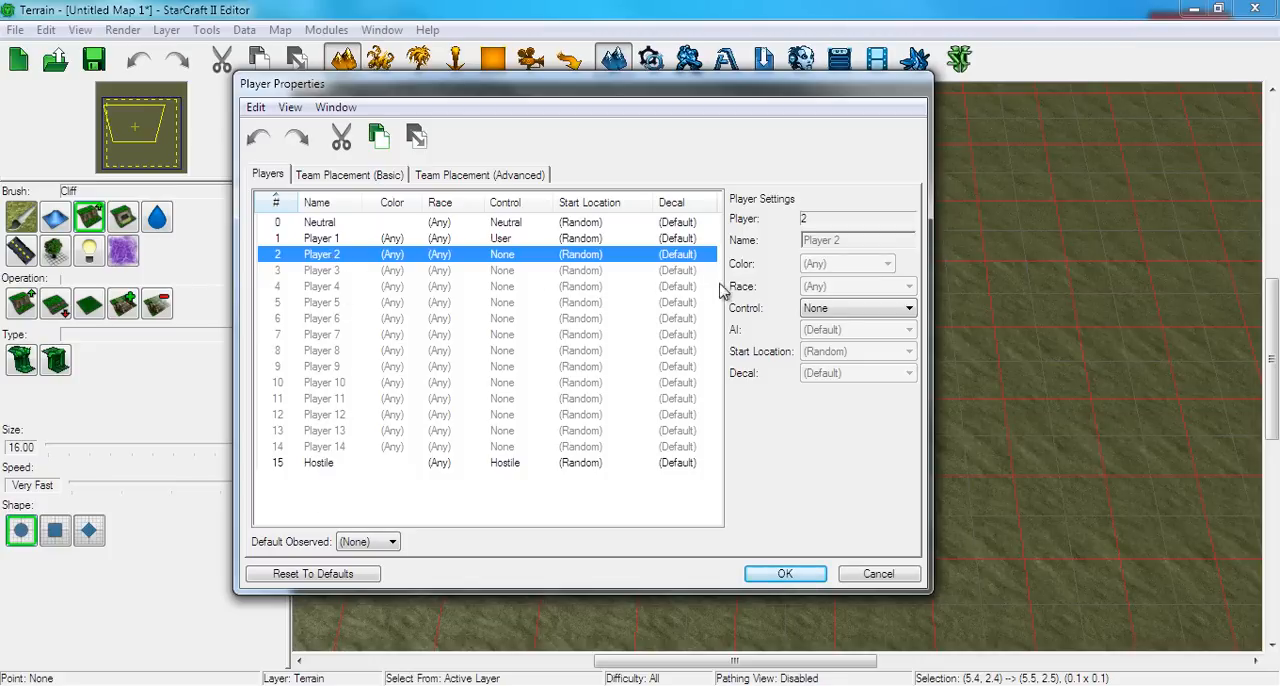
{"action": "left_click", "coordinate": [812, 312]}
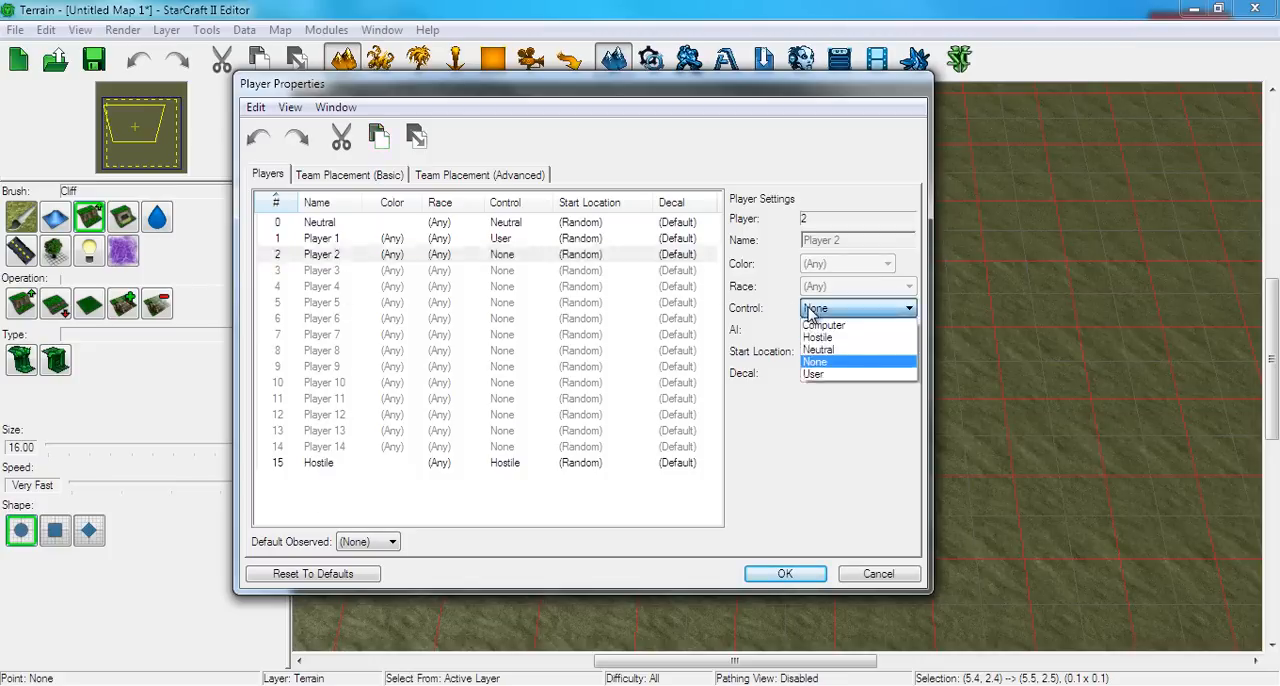
{"action": "left_click", "coordinate": [813, 374]}
Review the control options for Player 3 while keeping None, and accept the player properties
{"action": "left_click", "coordinate": [682, 271]}
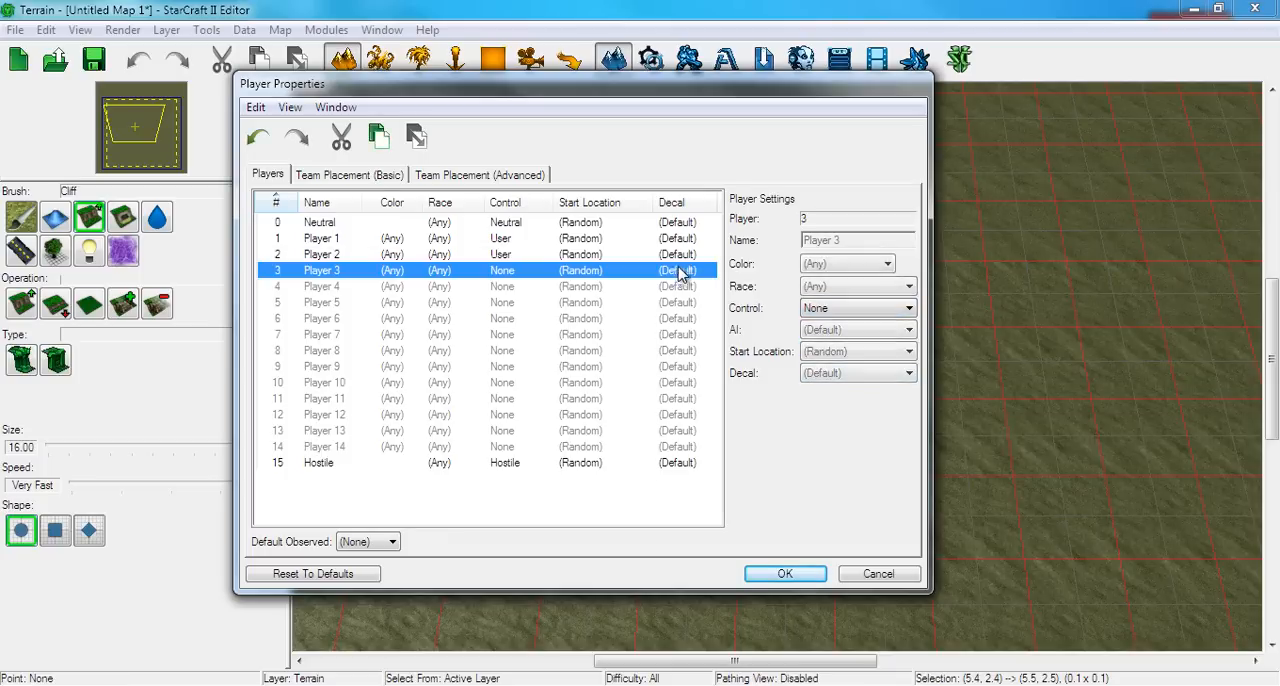
{"action": "left_click", "coordinate": [813, 316]}
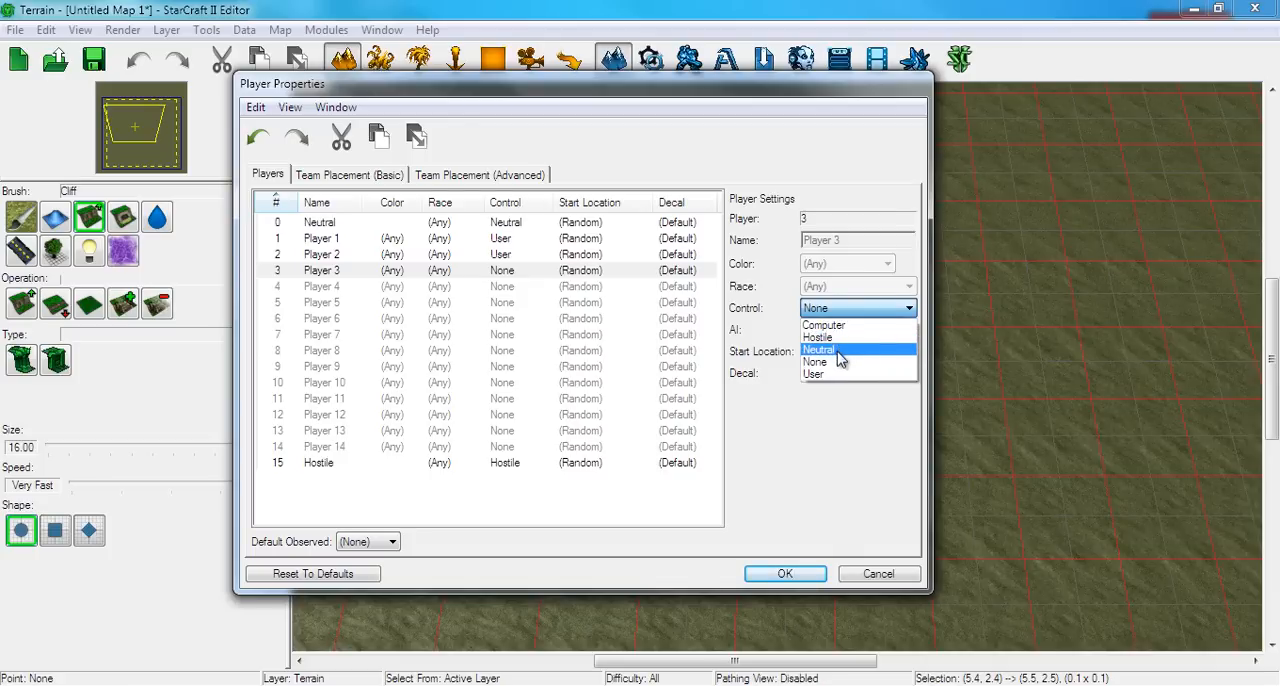
{"action": "left_click", "coordinate": [820, 305]}
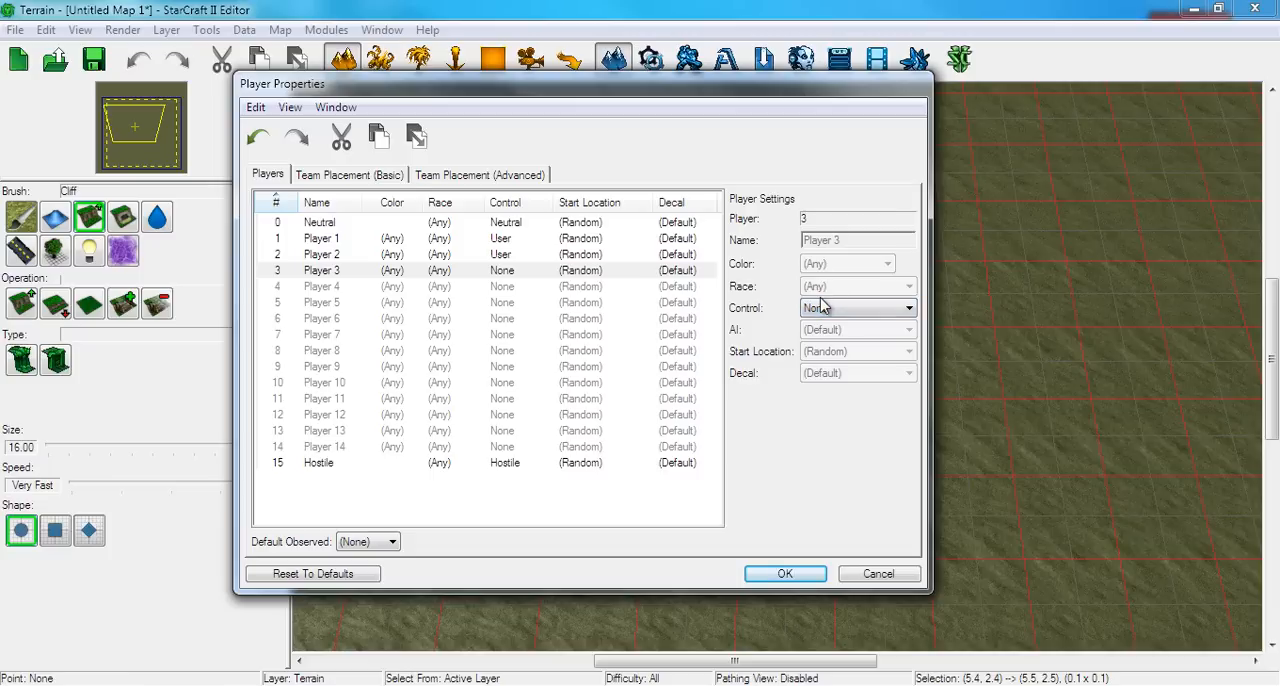
{"action": "left_click", "coordinate": [662, 272]}
{"action": "left_click", "coordinate": [638, 256]}
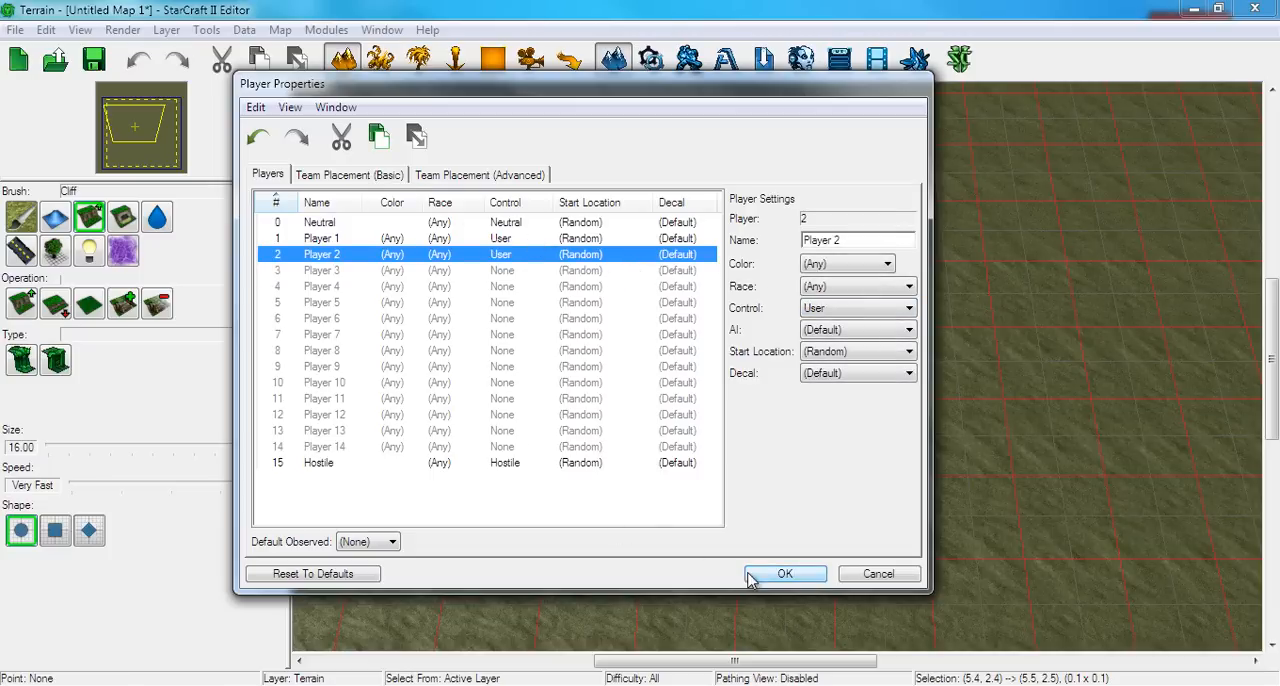
{"action": "left_click", "coordinate": [780, 574]}
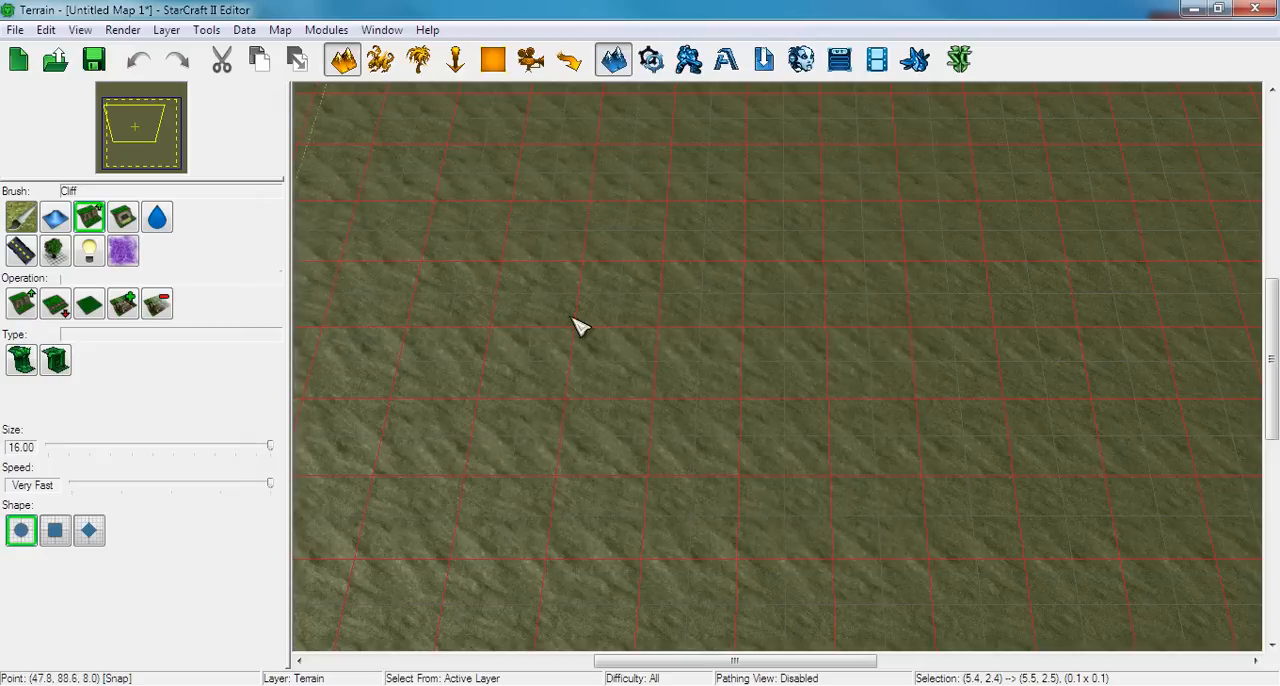
{"action": "right_click_drag", "start_coordinate": [788, 342], "coordinate": [633, 315]}
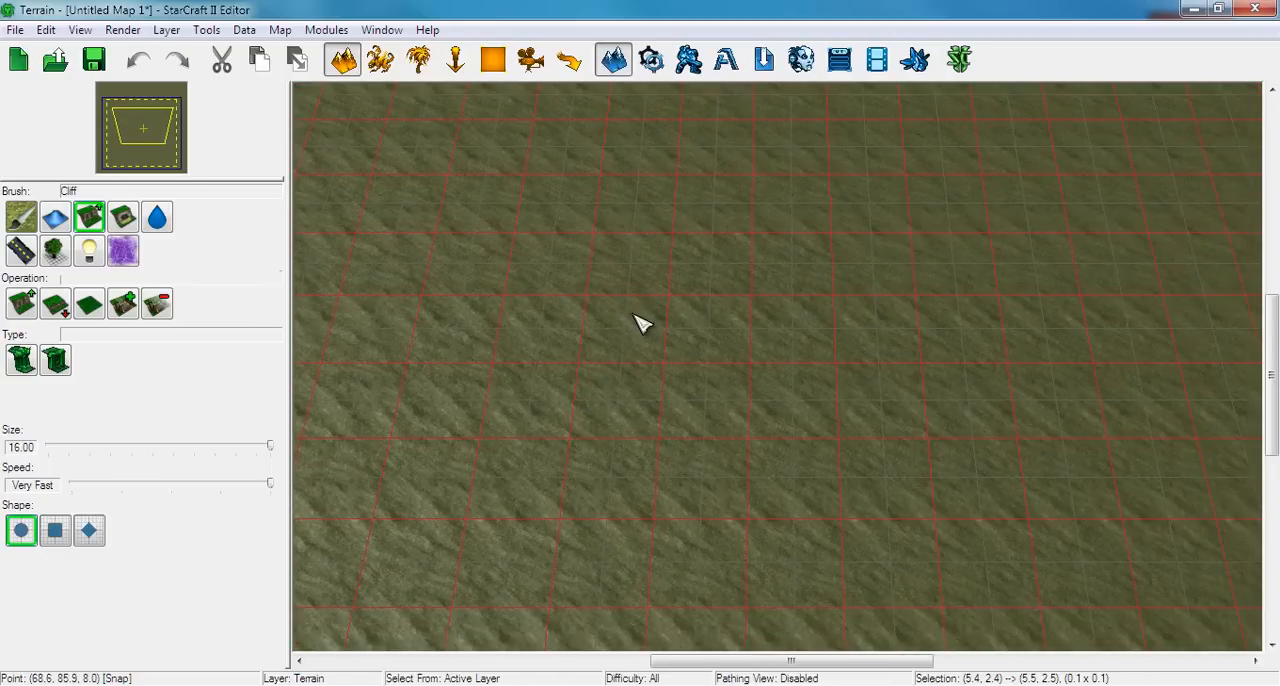
Show the placement grid over the terrain
{"action": "left_click", "coordinate": [75, 32]}
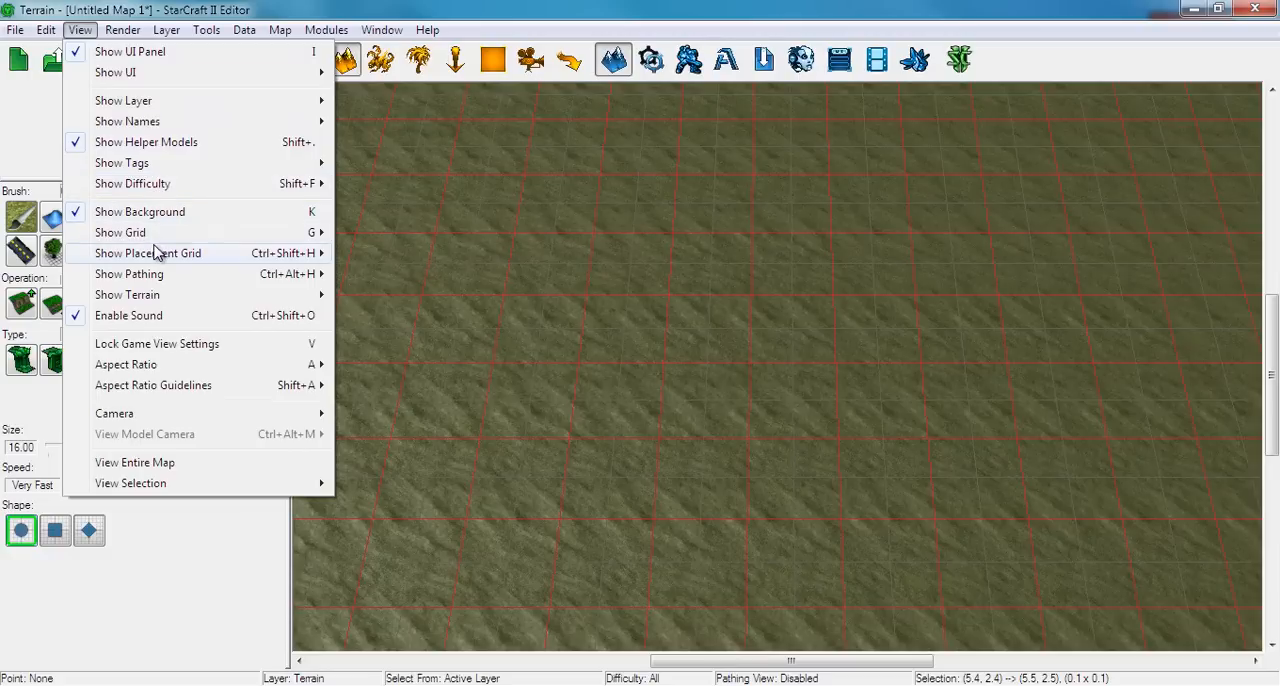
{"action": "mouse_move", "coordinate": [163, 254]}
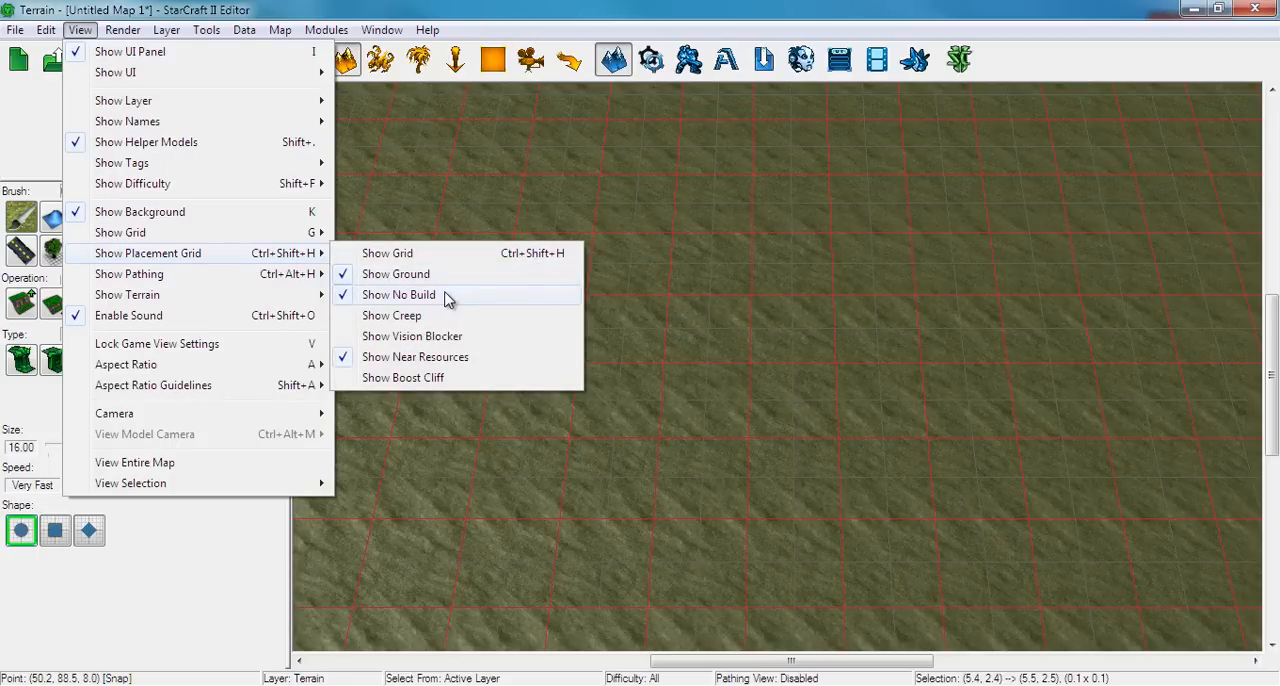
{"action": "left_click", "coordinate": [385, 253]}
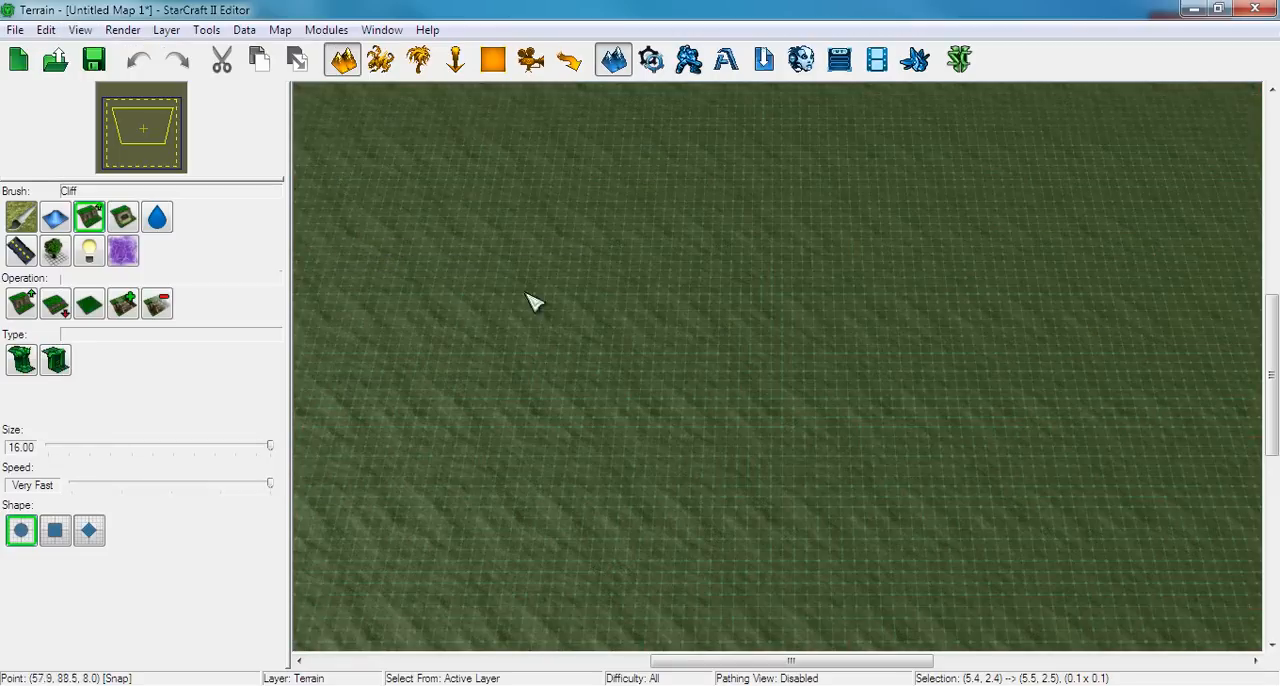
Search the units for "mineral" and place one neutral Mineral Field on the terrain
{"action": "scroll", "coordinate": [645, 350], "scroll_direction": "up", "scroll_amount": 2}
{"action": "left_click", "coordinate": [380, 59]}
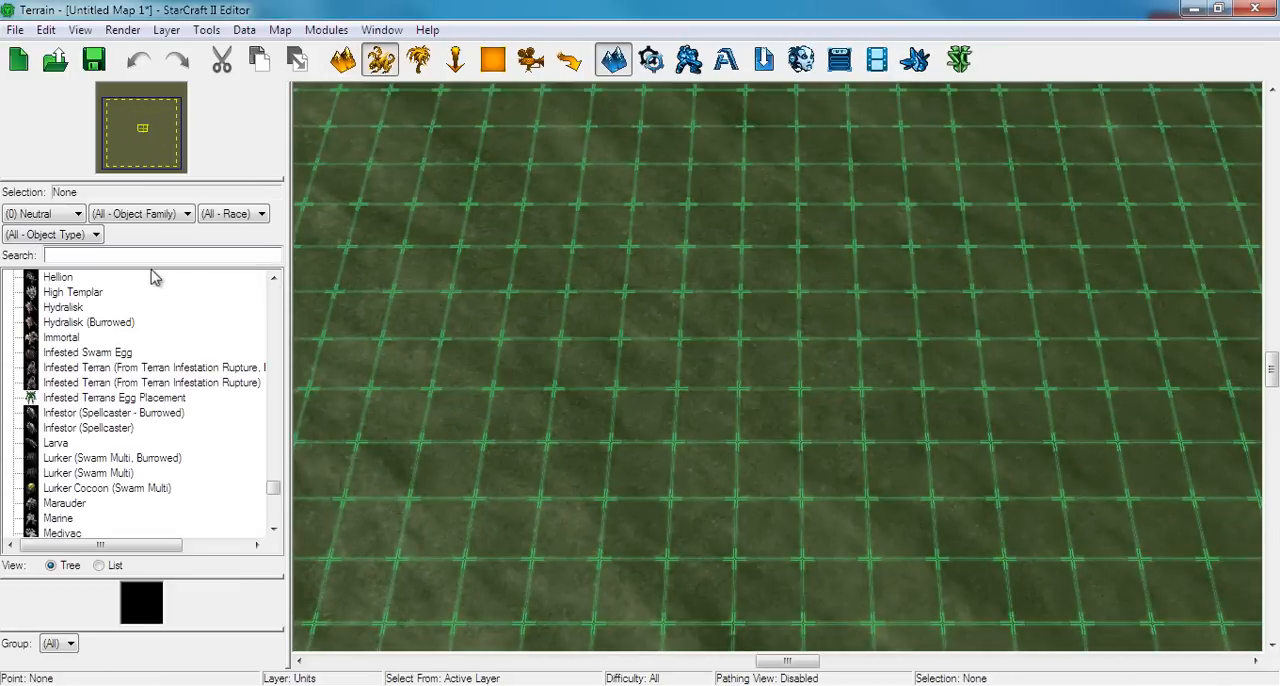
{"action": "left_click", "coordinate": [82, 255]}
{"action": "type", "text": "mineral"}
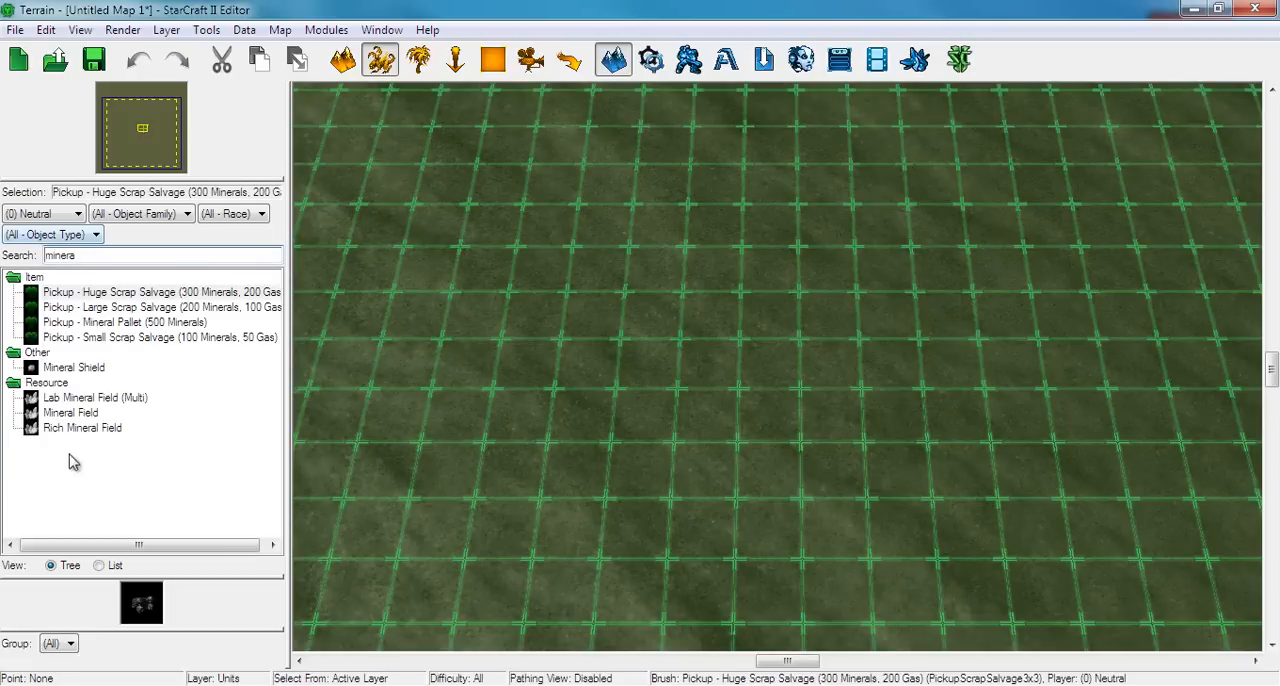
{"action": "left_click", "coordinate": [62, 413]}
{"action": "left_click", "coordinate": [640, 280]}
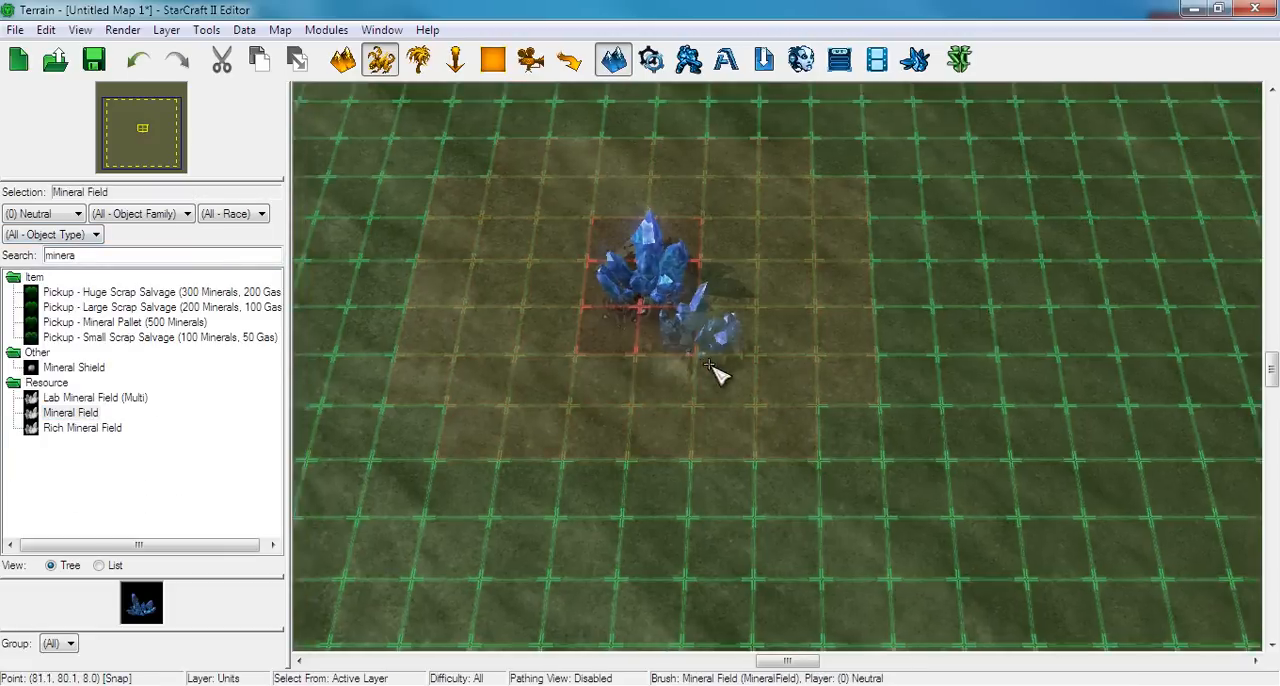
{"action": "scroll", "coordinate": [615, 360], "scroll_direction": "up", "scroll_amount": 5}
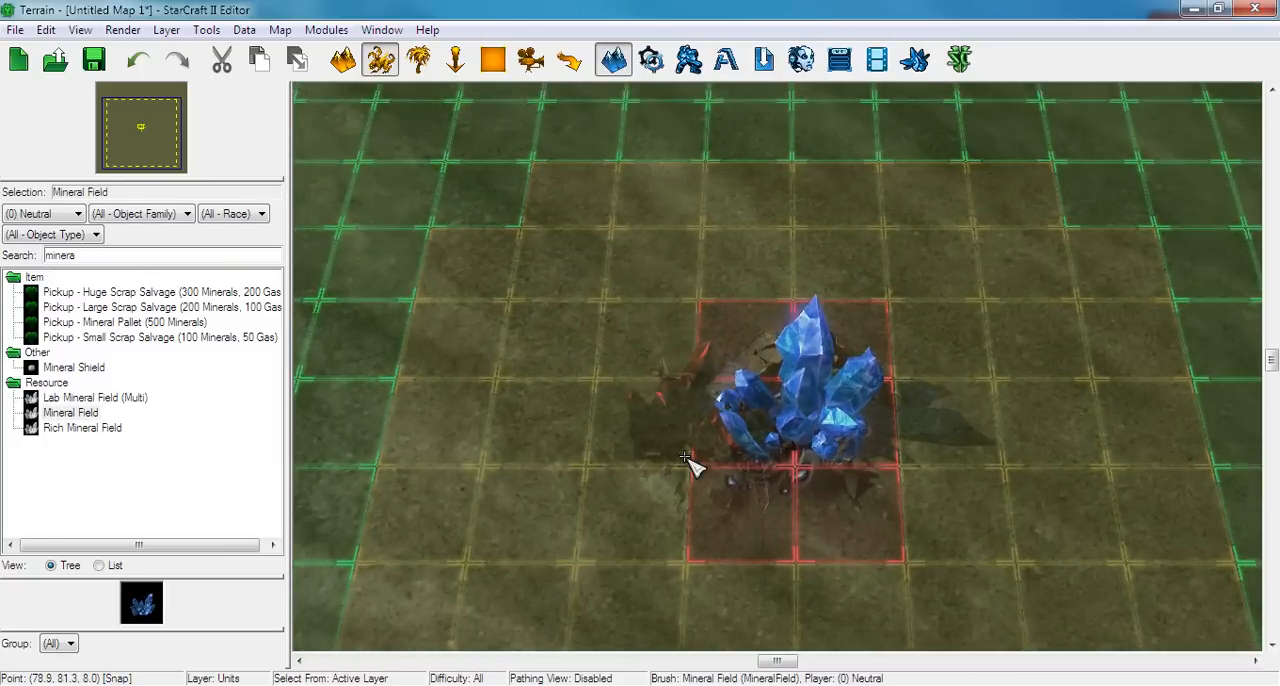
{"action": "scroll", "coordinate": [675, 420], "scroll_direction": "down", "scroll_amount": 5}
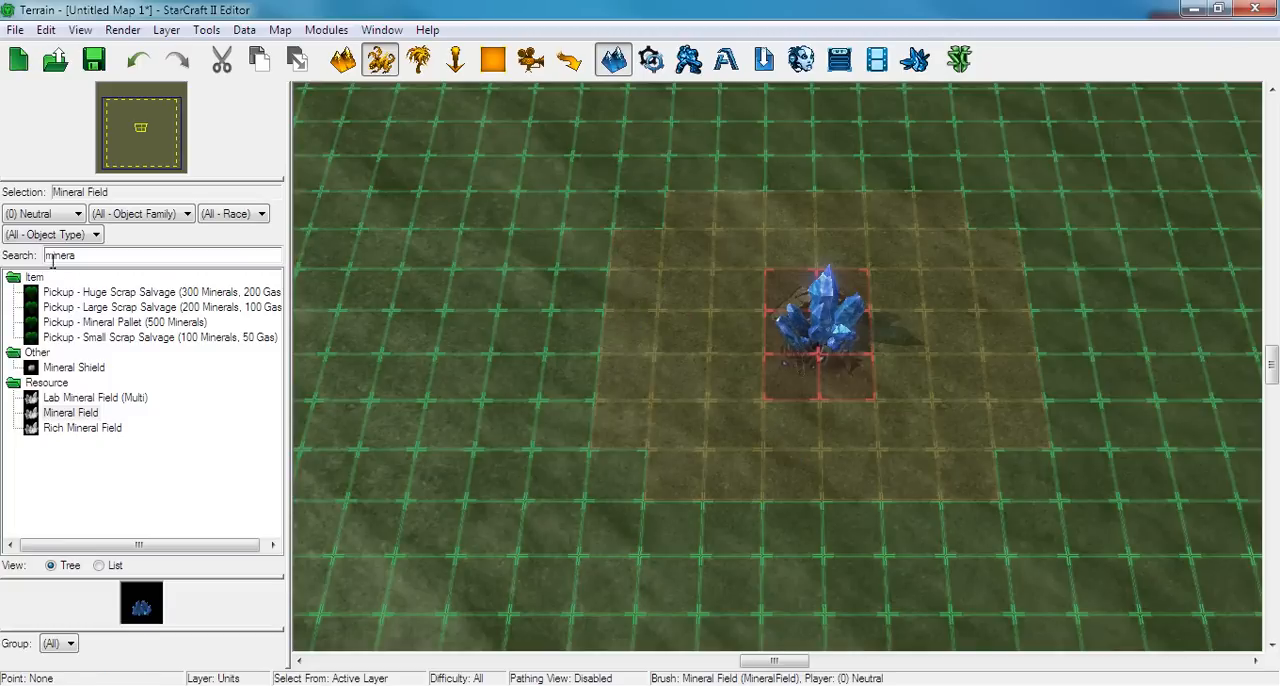
Search the units for "comma", choose the Command Center and test where it can be placed around the mineral field
{"action": "left_click_drag", "start_coordinate": [86, 258], "coordinate": [36, 242]}
{"action": "type", "text": "com"}
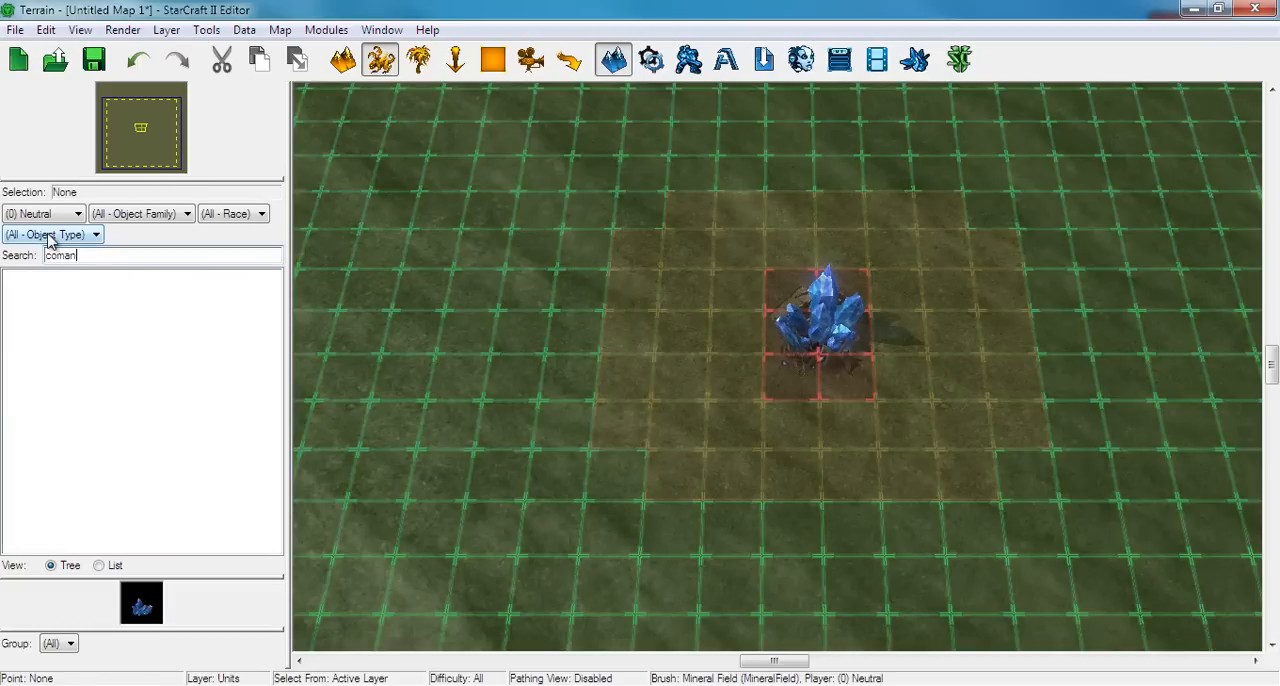
{"action": "type", "text": "ma"}
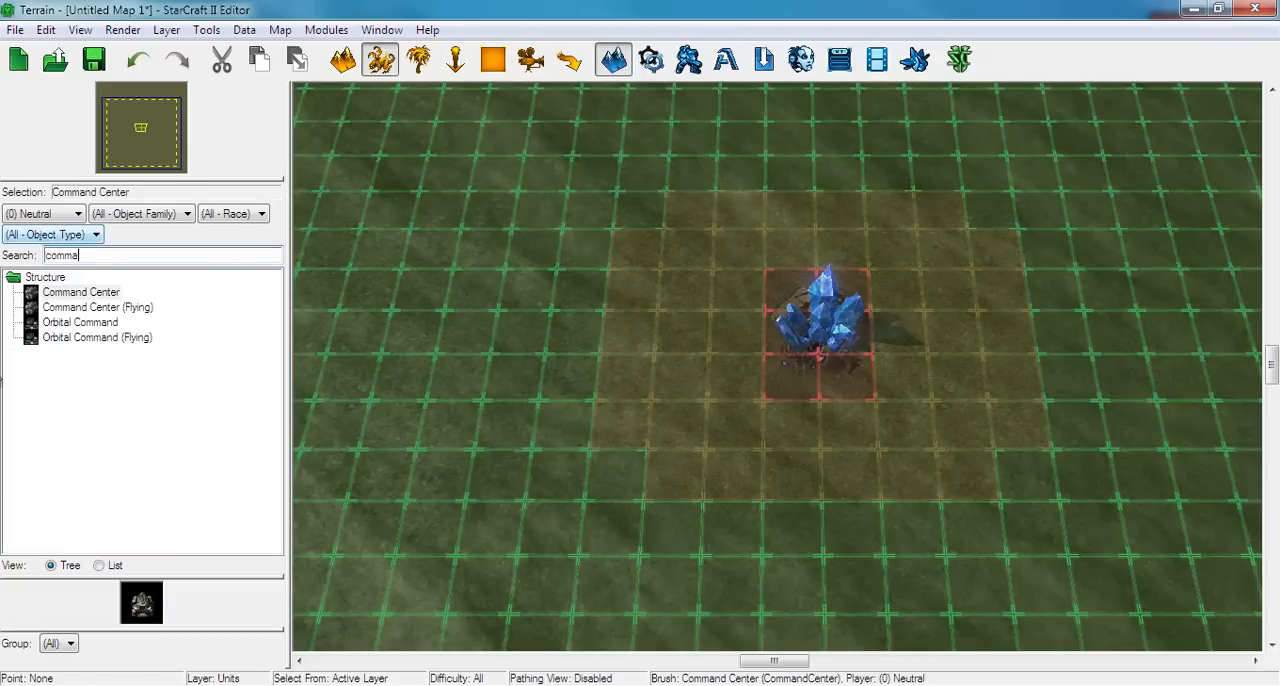
{"action": "left_click", "coordinate": [95, 292]}
{"action": "mouse_move", "coordinate": [637, 332]}
{"action": "right_mouse_down"}
{"action": "mouse_move", "coordinate": [771, 335]}
{"action": "mouse_move", "coordinate": [815, 353]}
{"action": "right_mouse_up"}
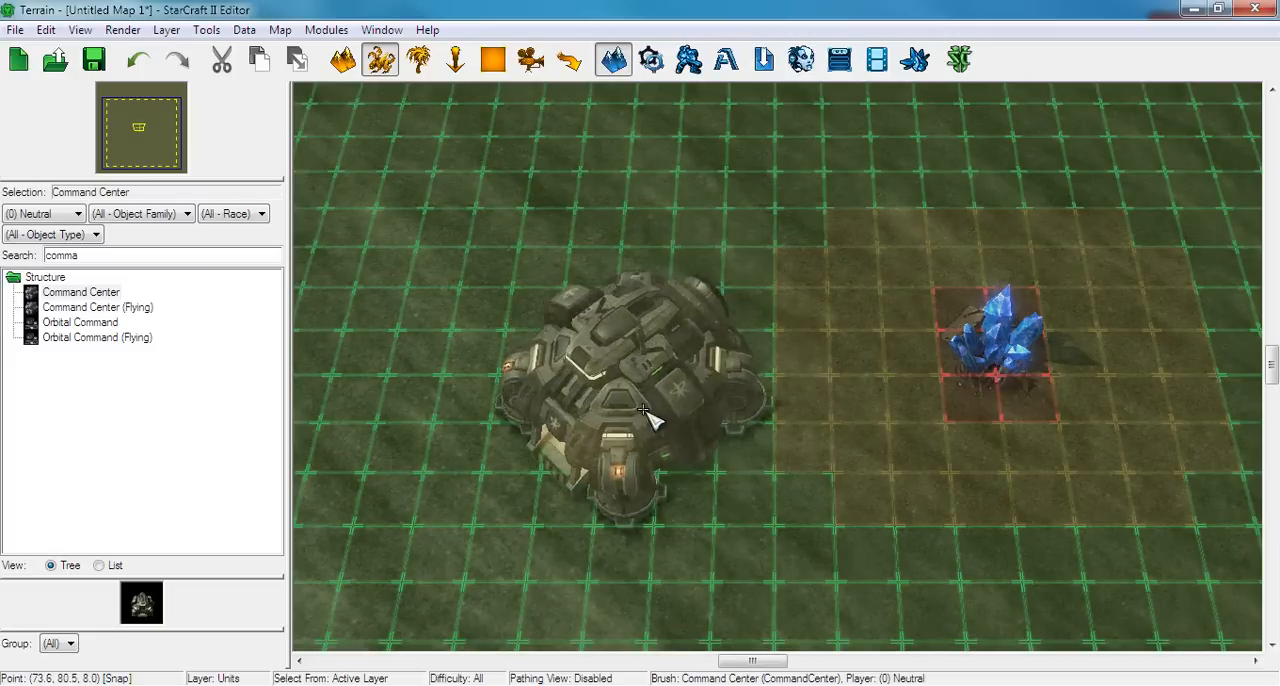
{"action": "right_click_drag", "start_coordinate": [692, 525], "coordinate": [692, 473]}
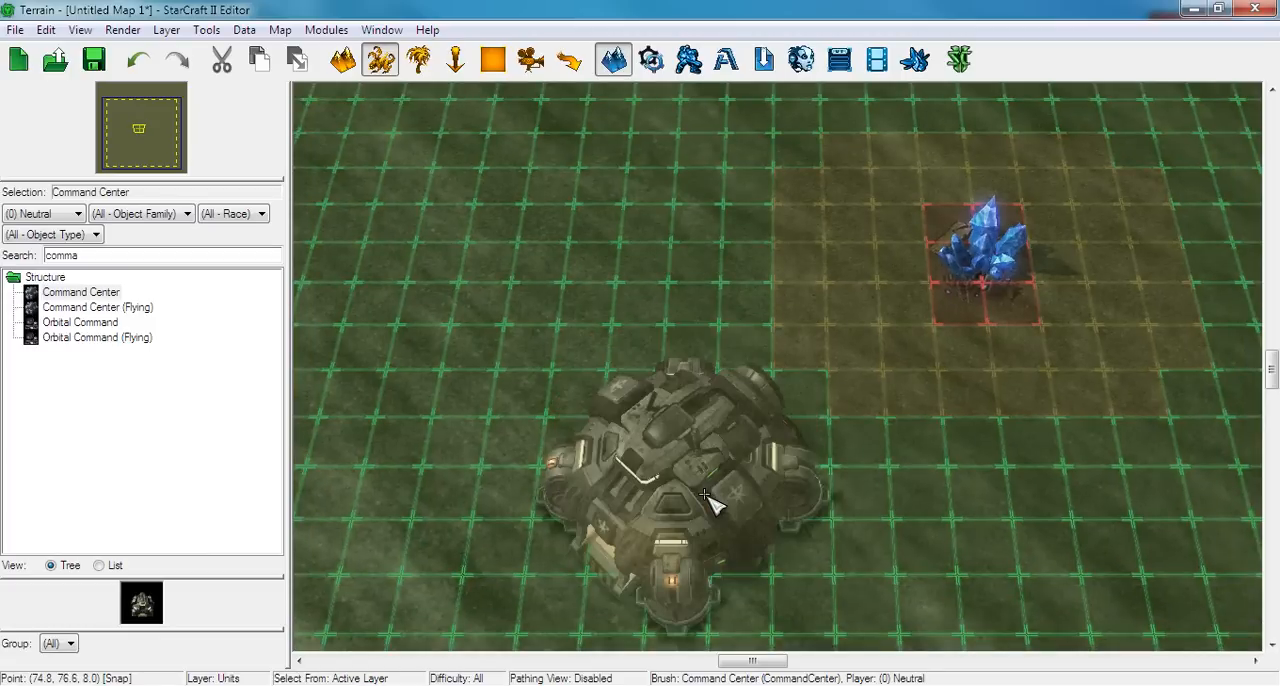
Undo the mineral field placement and cancel placing the Command Center
{"action": "key", "text": "ctrl+z"}
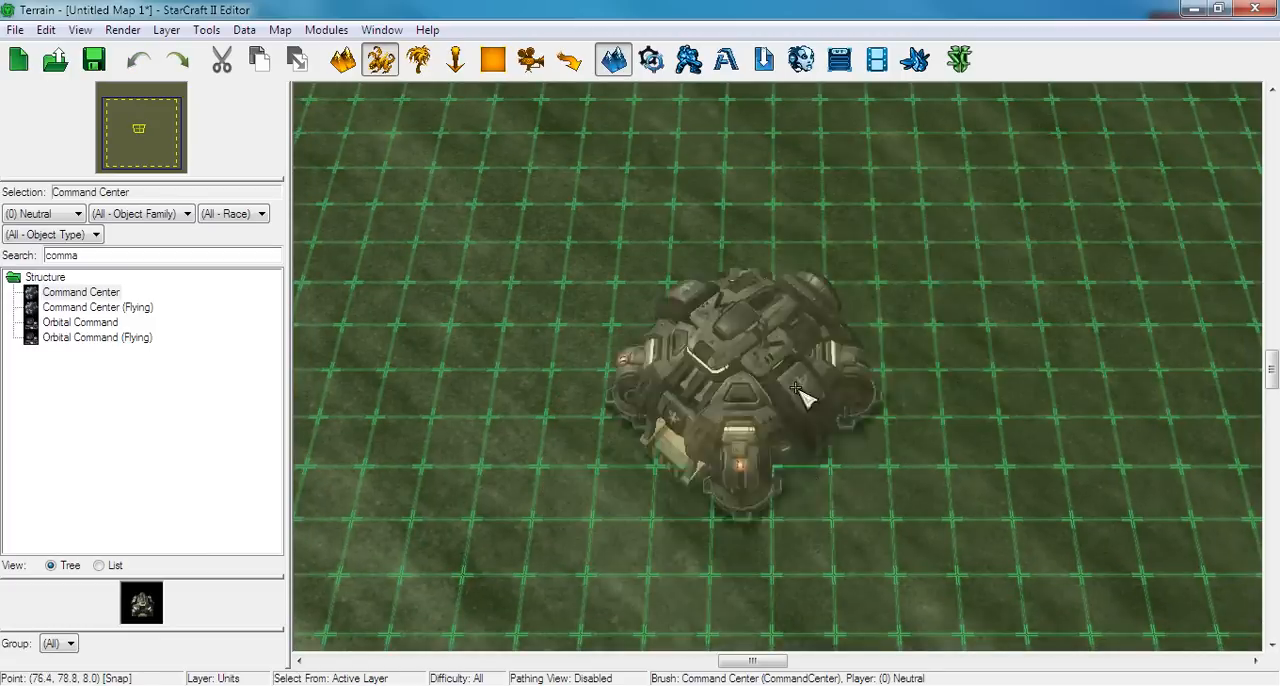
{"action": "right_click_drag", "start_coordinate": [838, 338], "coordinate": [660, 426]}
{"action": "key", "text": "Escape"}
{"action": "scroll", "coordinate": [500, 334], "scroll_direction": "down", "scroll_amount": 5}
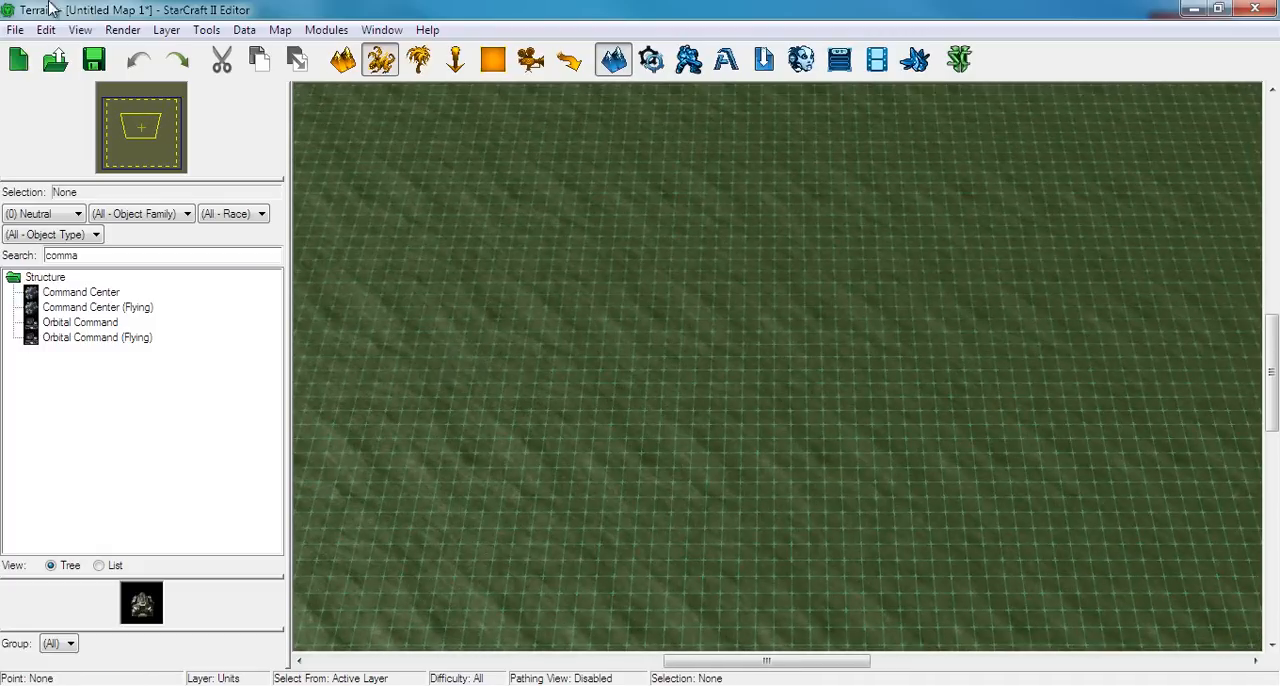
Review the pathing display options and turn off the placement grid
{"action": "left_click", "coordinate": [80, 29]}
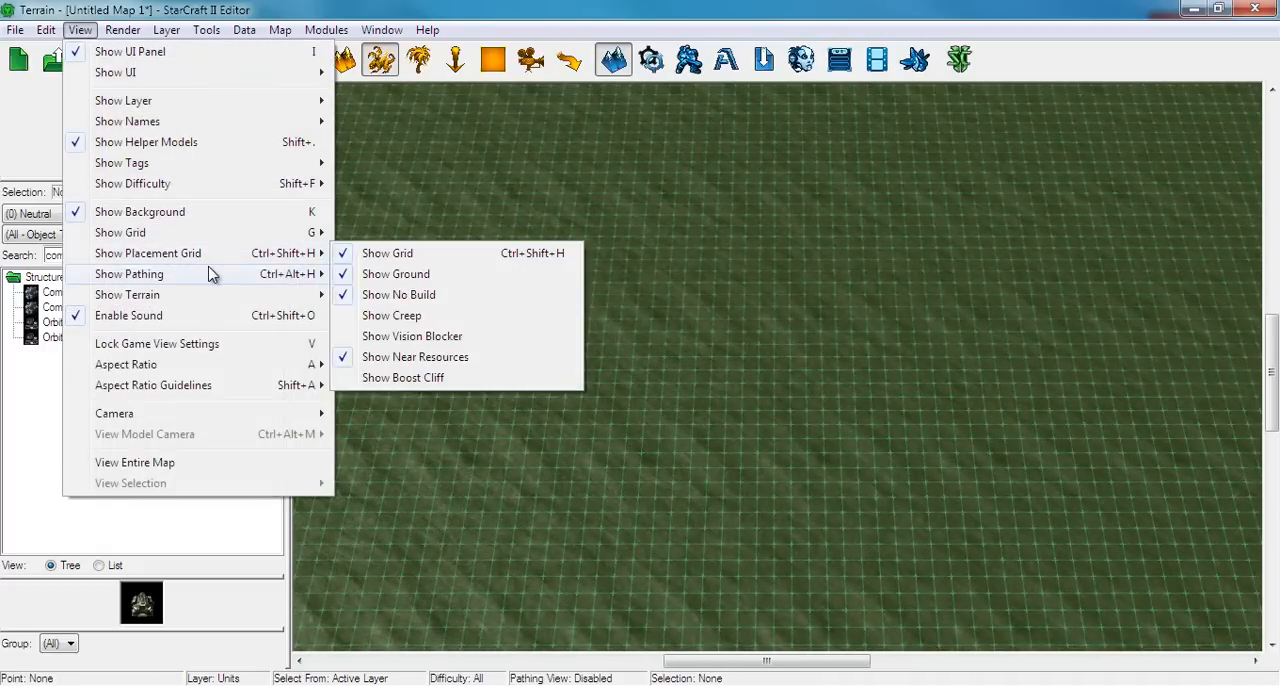
{"action": "mouse_move", "coordinate": [212, 274]}
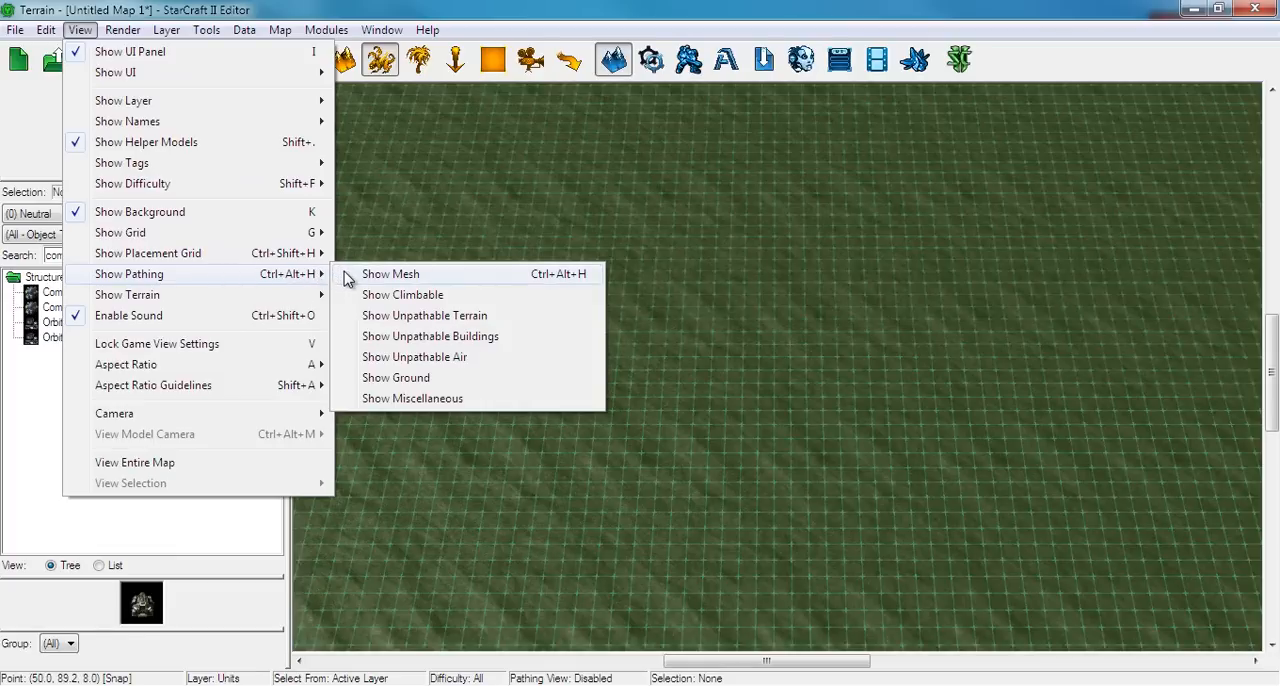
{"action": "mouse_move", "coordinate": [280, 256]}
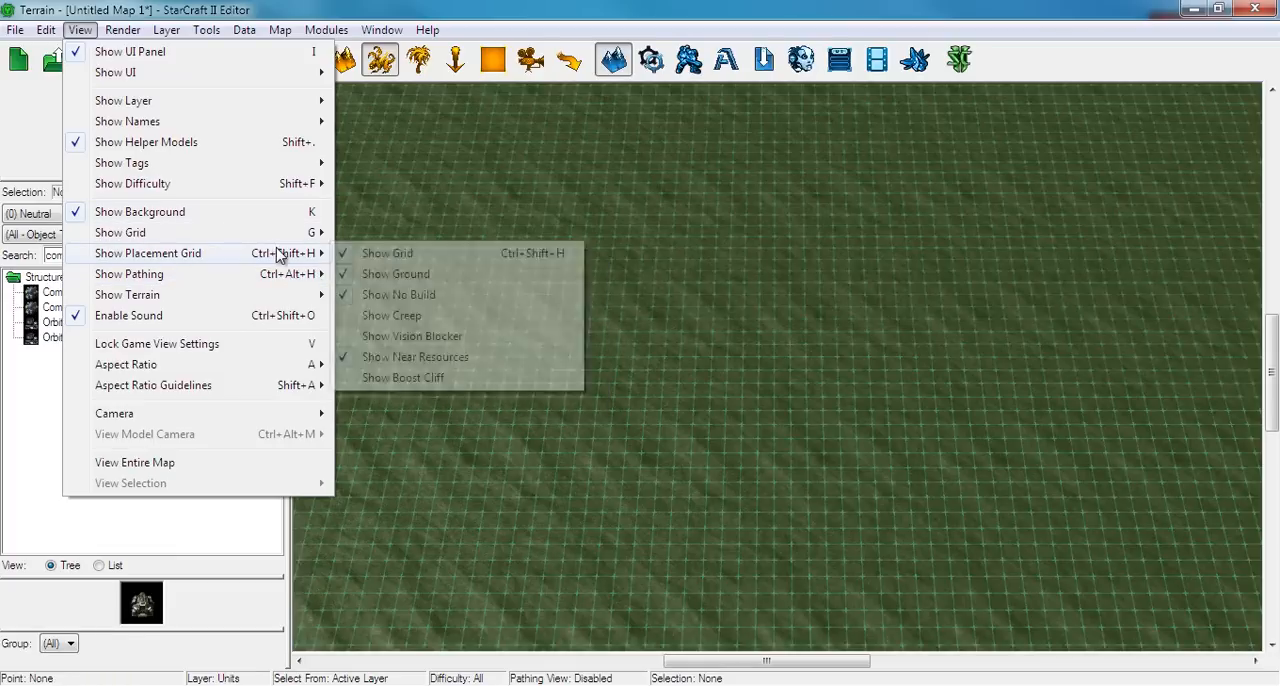
{"action": "mouse_move", "coordinate": [300, 300]}
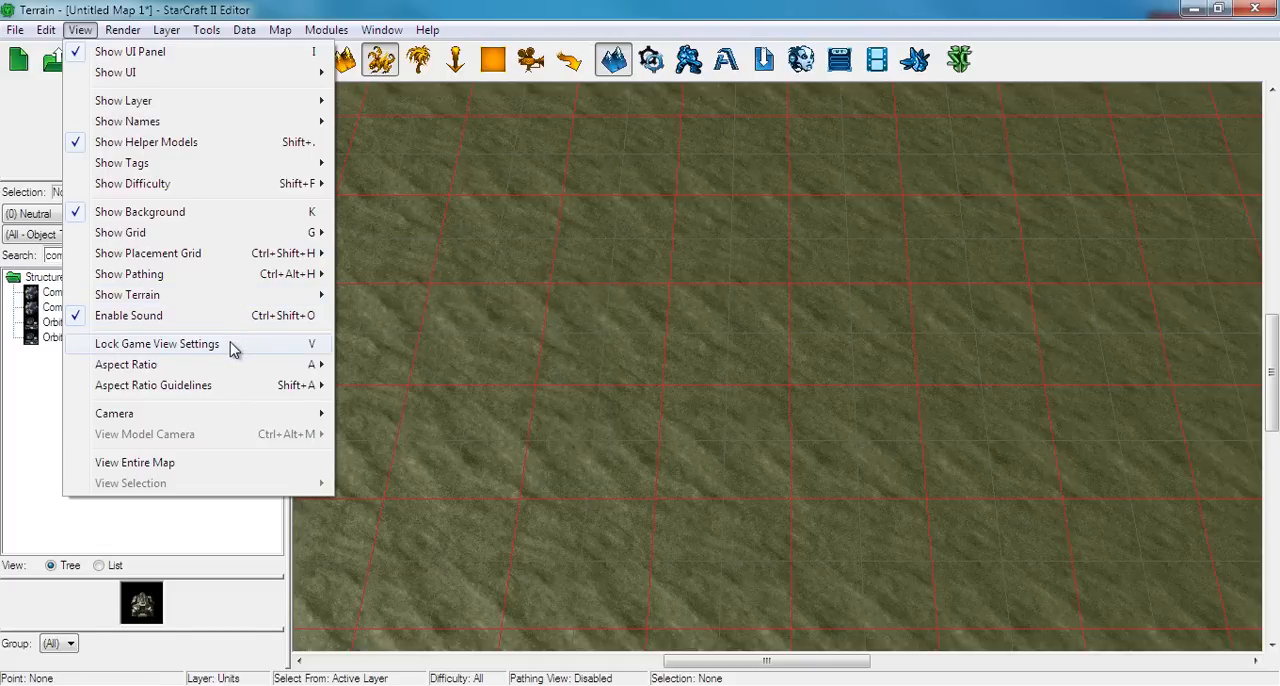
Preview the bare terrain in game view up to the map's upper-left corner, and return to the normal editing view
{"action": "left_click", "coordinate": [80, 30]}
{"action": "right_click_drag", "start_coordinate": [590, 272], "coordinate": [850, 456]}
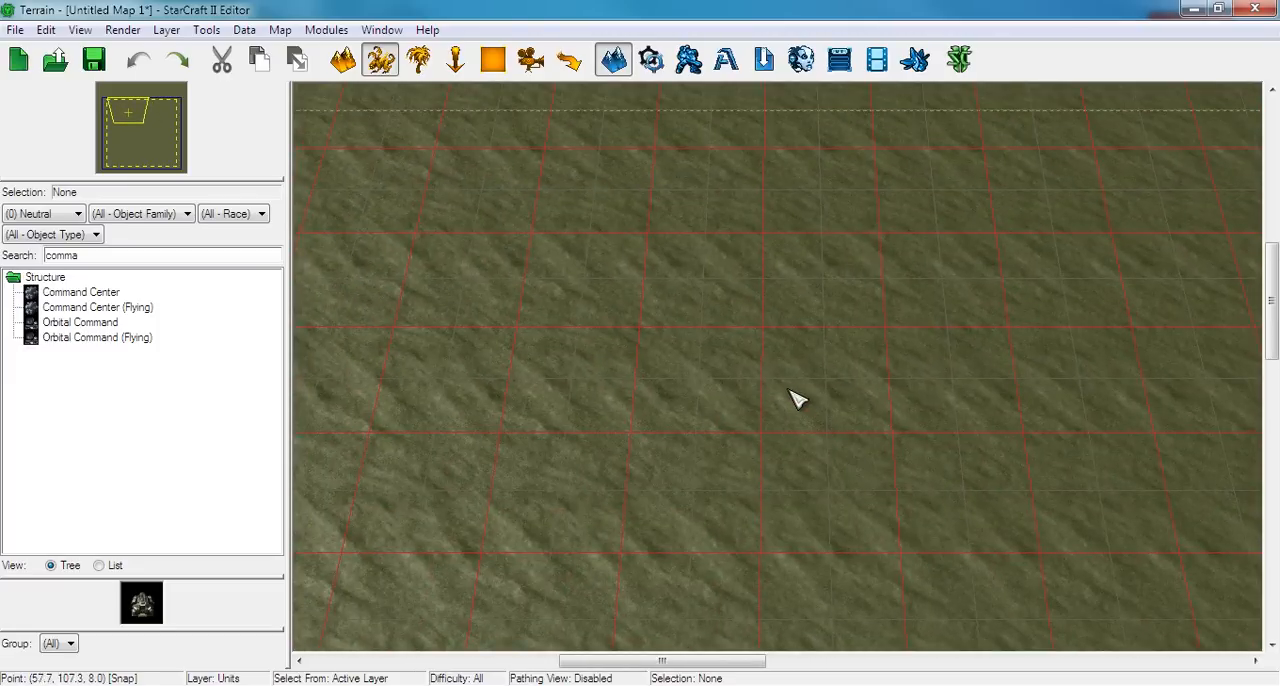
{"action": "key", "text": "v"}
{"action": "scroll", "coordinate": [775, 390], "scroll_direction": "up", "scroll_amount": 1}
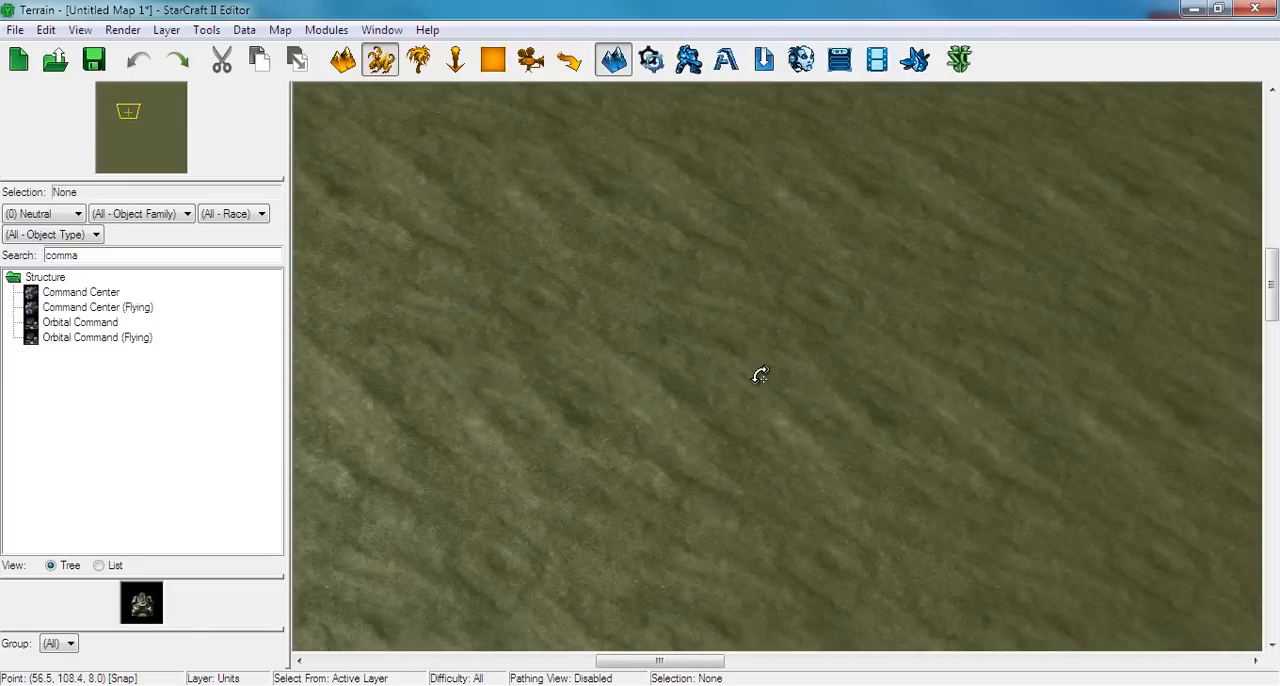
{"action": "scroll", "coordinate": [770, 390], "scroll_direction": "up", "scroll_amount": 1}
{"action": "right_click_drag", "start_coordinate": [586, 206], "coordinate": [940, 470]}
{"action": "right_click_drag", "start_coordinate": [578, 237], "coordinate": [735, 347]}
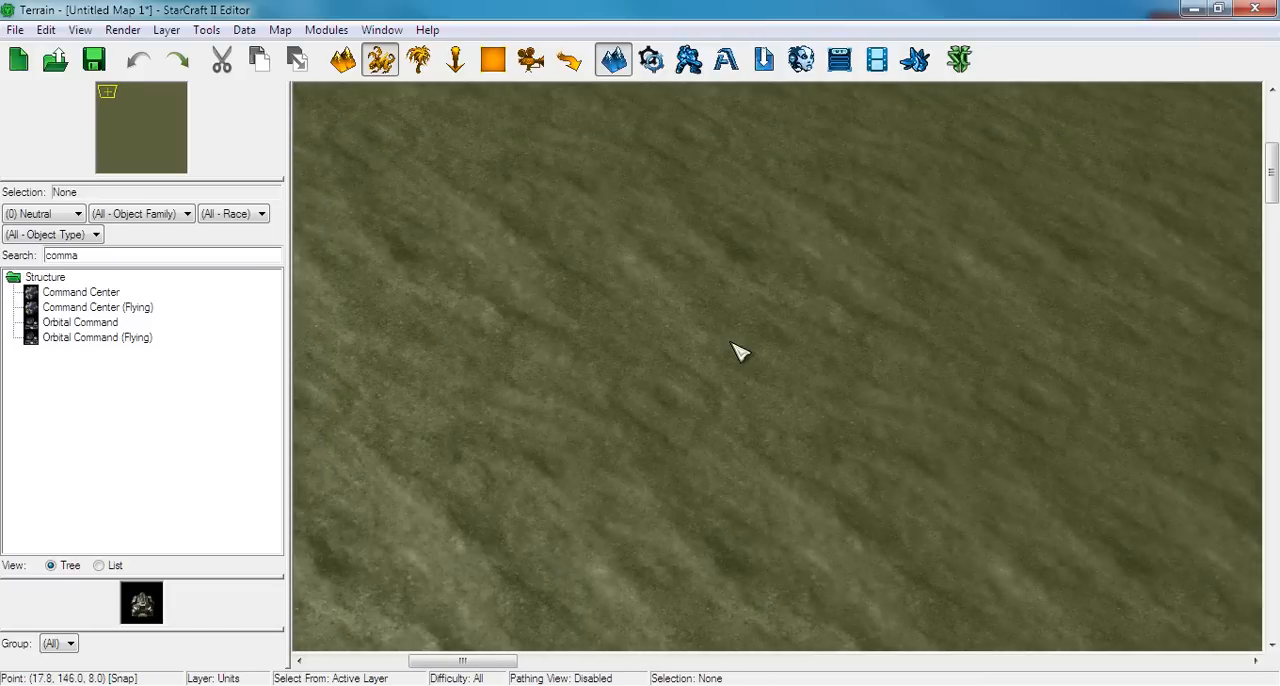
{"action": "key", "text": "v"}
Search the doodads for "fog" and place one Fog Blue doodad near the map's upper-left corner
{"action": "left_click", "coordinate": [420, 60]}
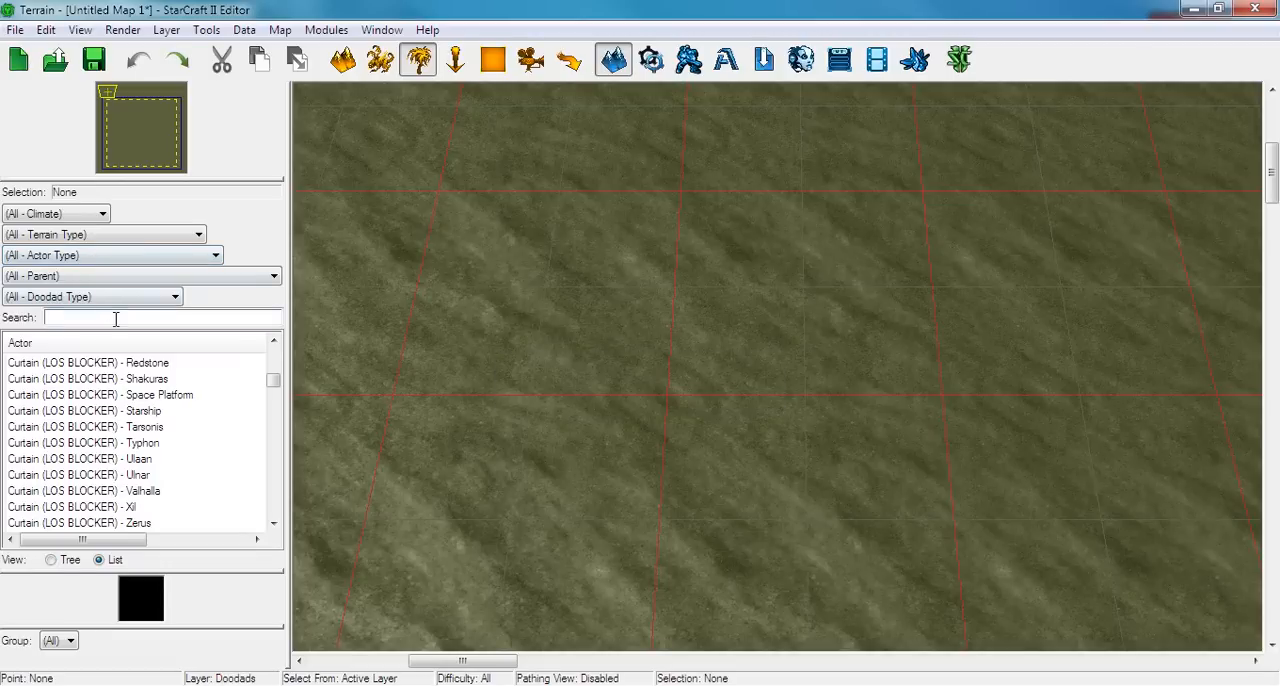
{"action": "type", "text": "fog"}
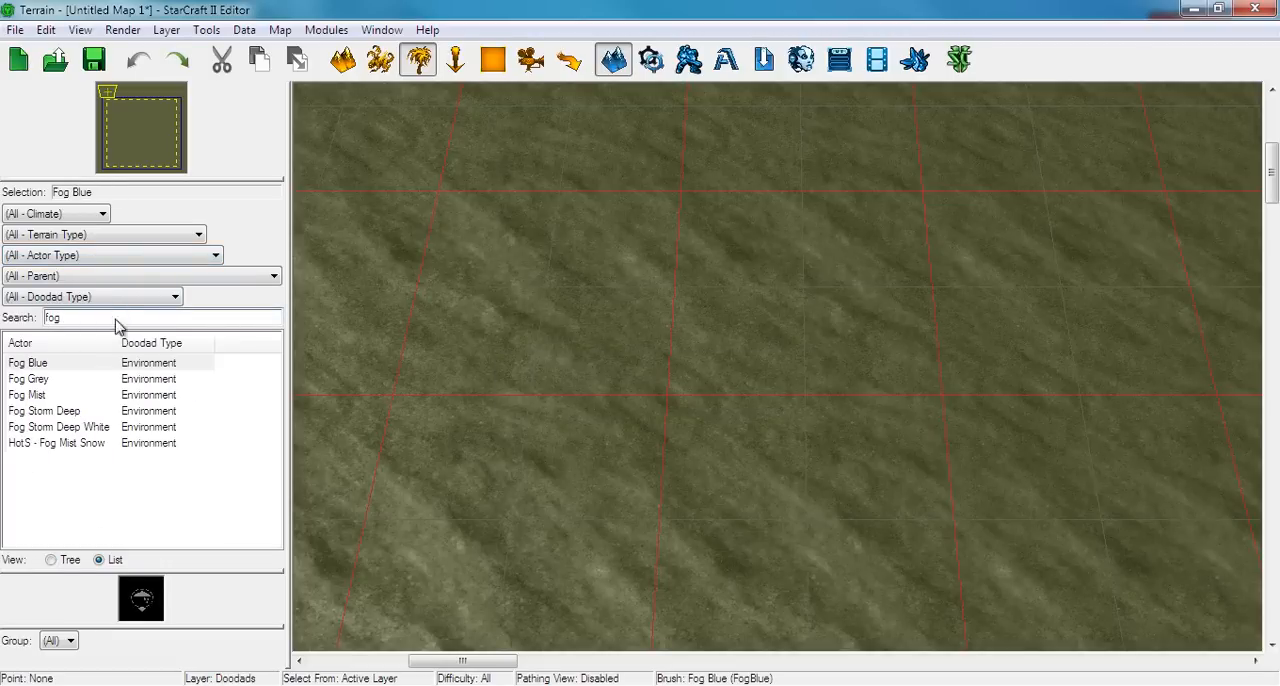
{"action": "left_click", "coordinate": [45, 364]}
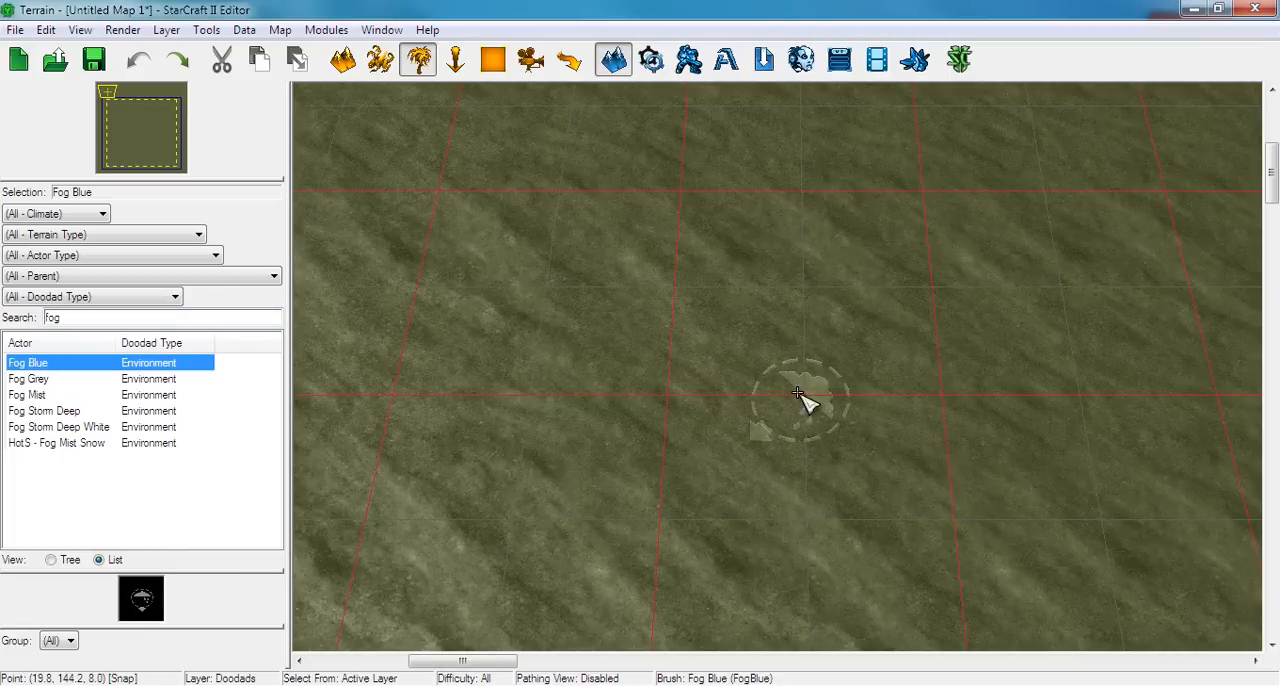
{"action": "left_click", "coordinate": [797, 393]}
{"action": "key", "text": "Escape"}
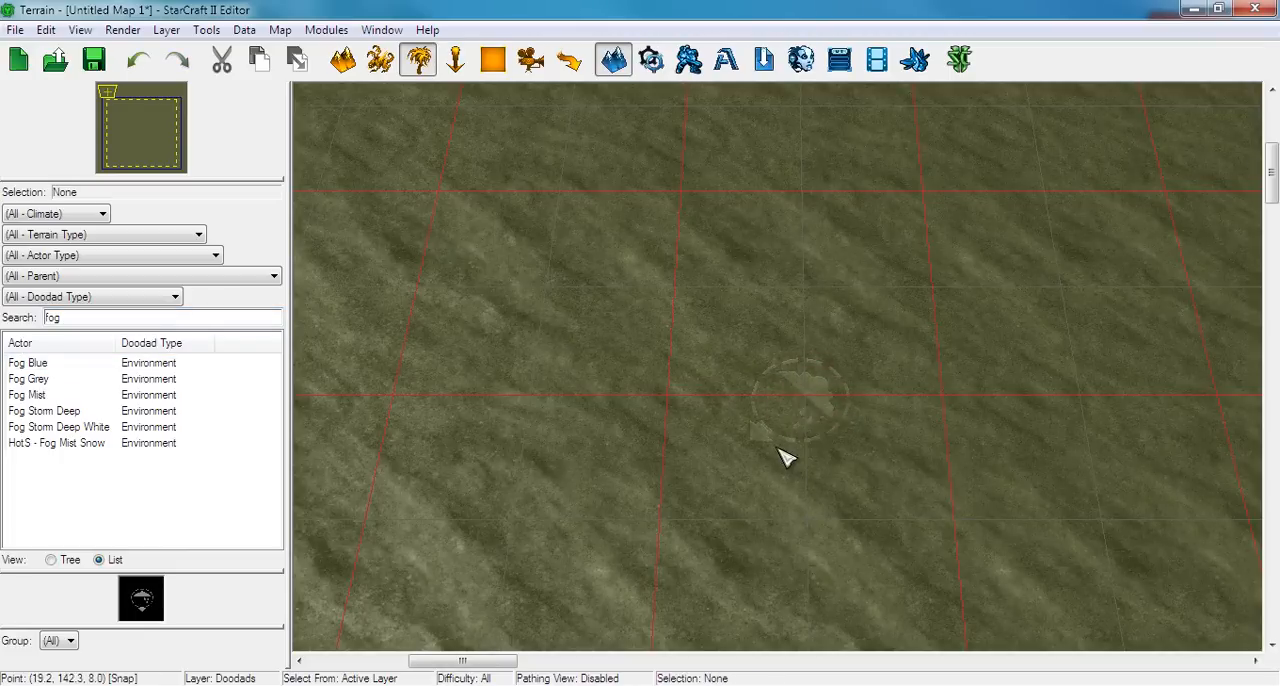
Inspect the Fog Blue doodad up close and preview its effect in game view
{"action": "scroll", "coordinate": [785, 457], "scroll_direction": "up", "scroll_amount": 5}
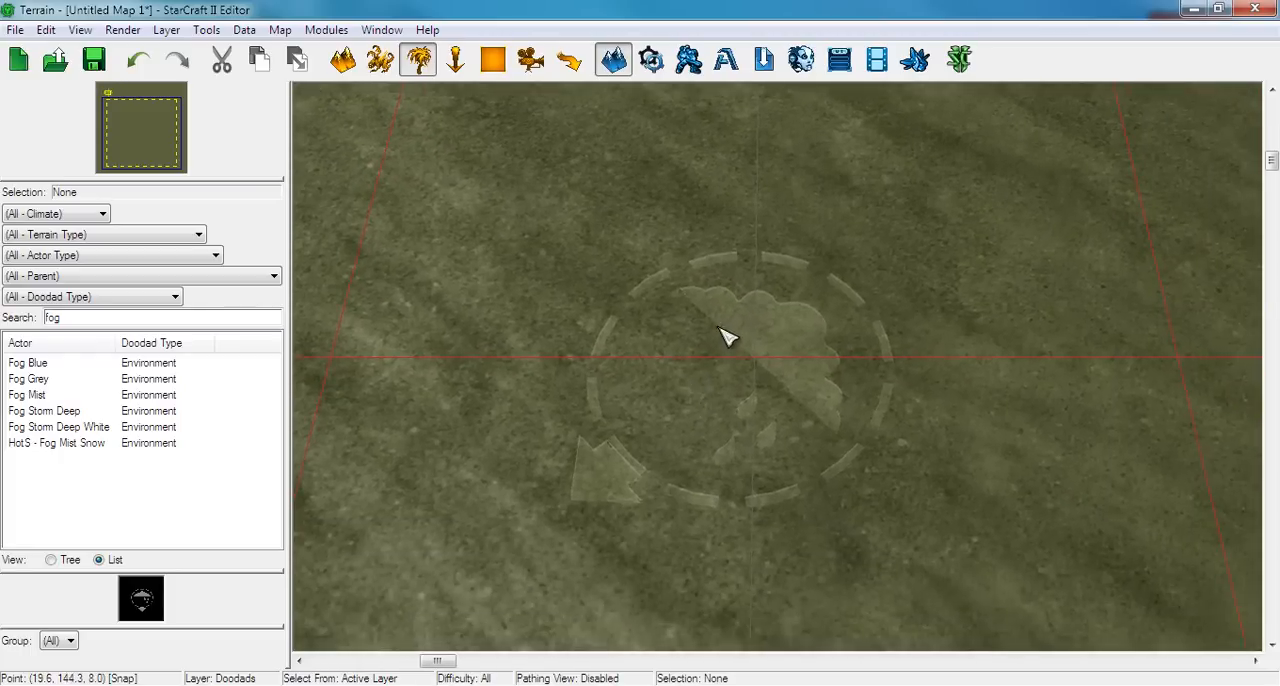
{"action": "scroll", "coordinate": [728, 340], "scroll_direction": "down", "scroll_amount": 3}
{"action": "scroll", "coordinate": [766, 360], "scroll_direction": "down", "scroll_amount": 2}
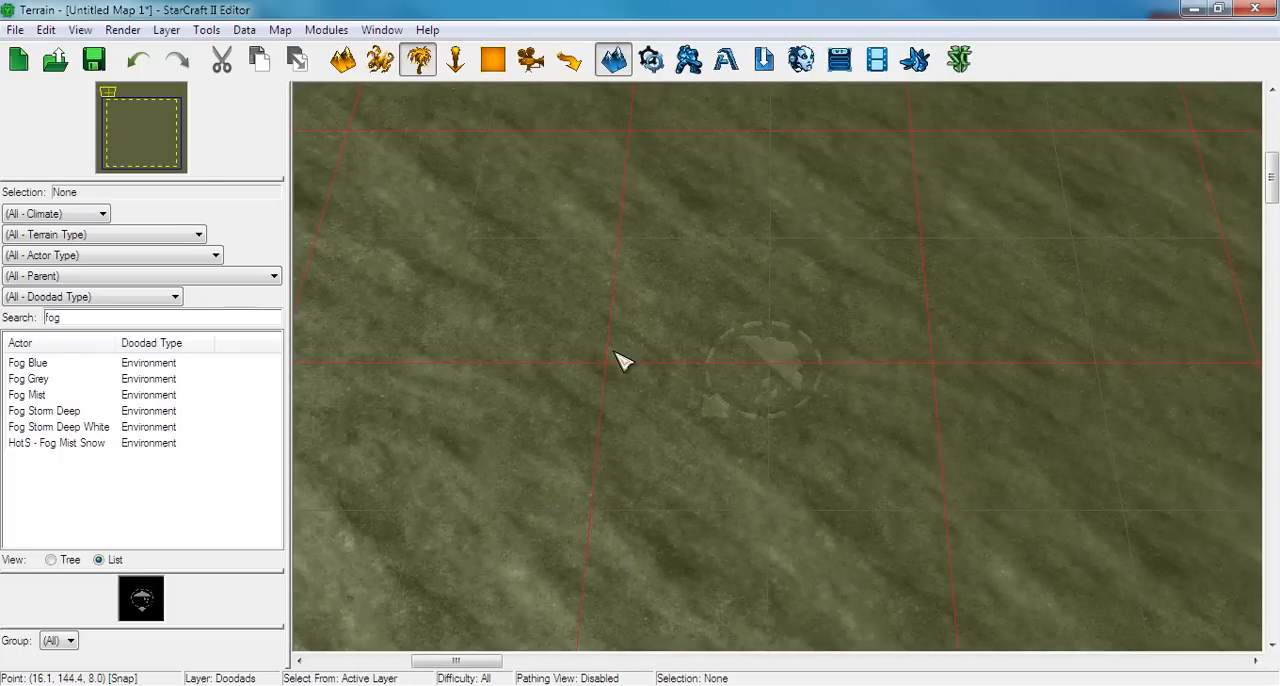
{"action": "key", "text": "v"}
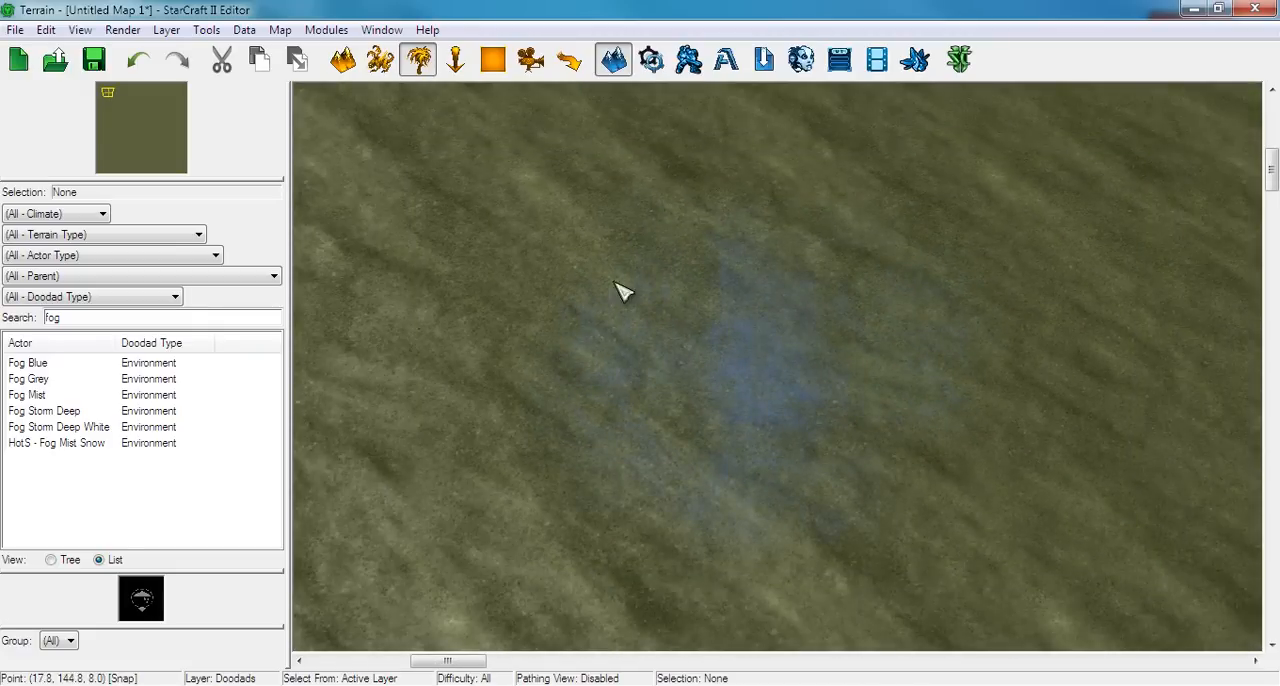
Delete the Fog Blue doodad and return to the normal editing view
{"action": "left_click_drag", "start_coordinate": [545, 155], "coordinate": [943, 559]}
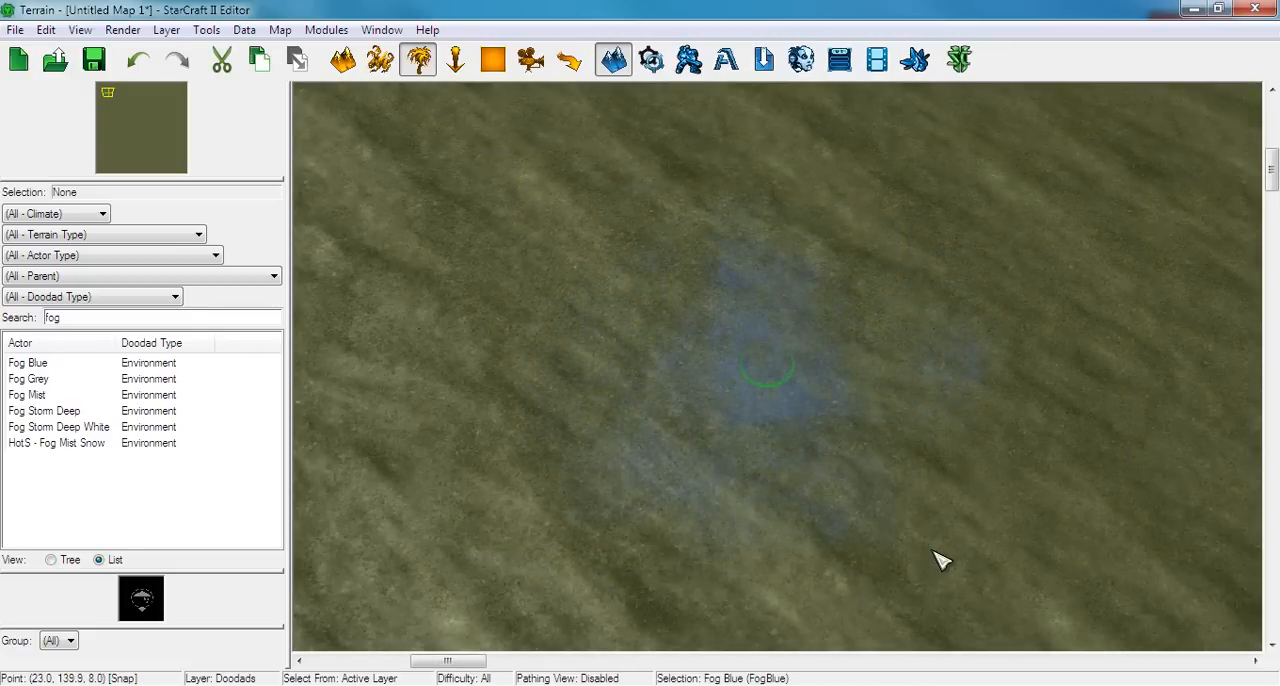
{"action": "key", "text": "Delete"}
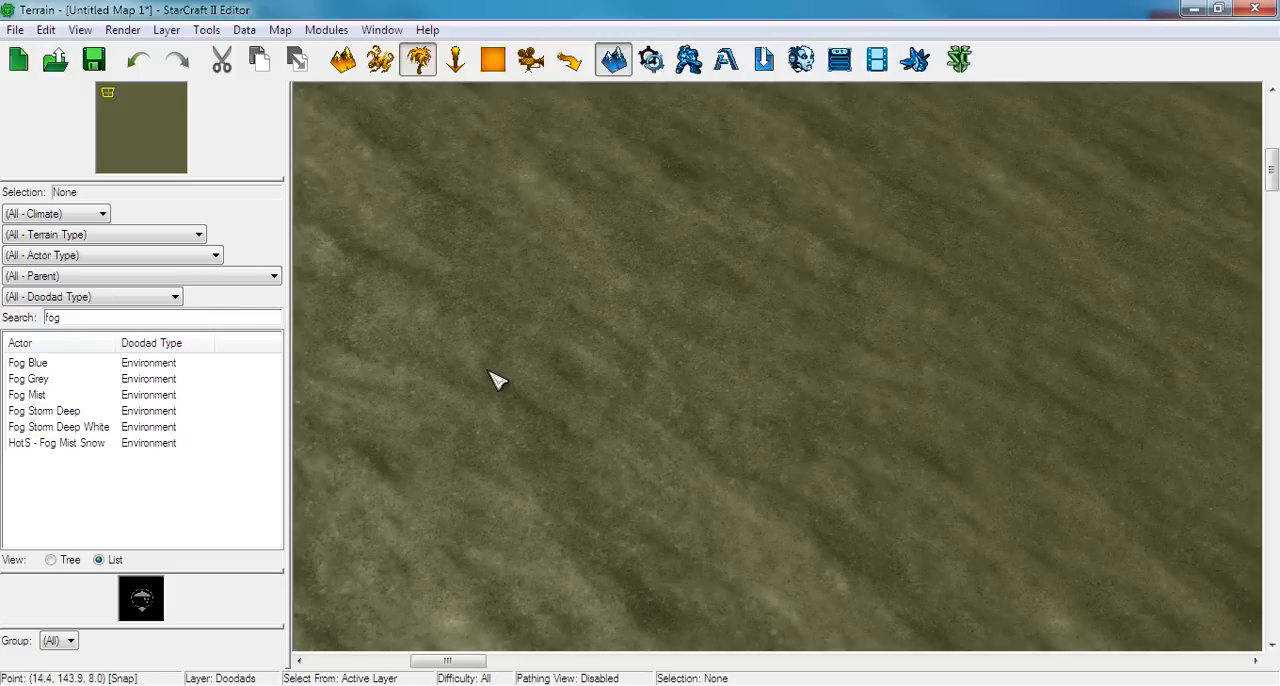
{"action": "key", "text": "v"}
Place one HotS - Fog Mist Snow doodad near the map's upper-left corner and switch to game view
{"action": "left_click", "coordinate": [129, 445]}
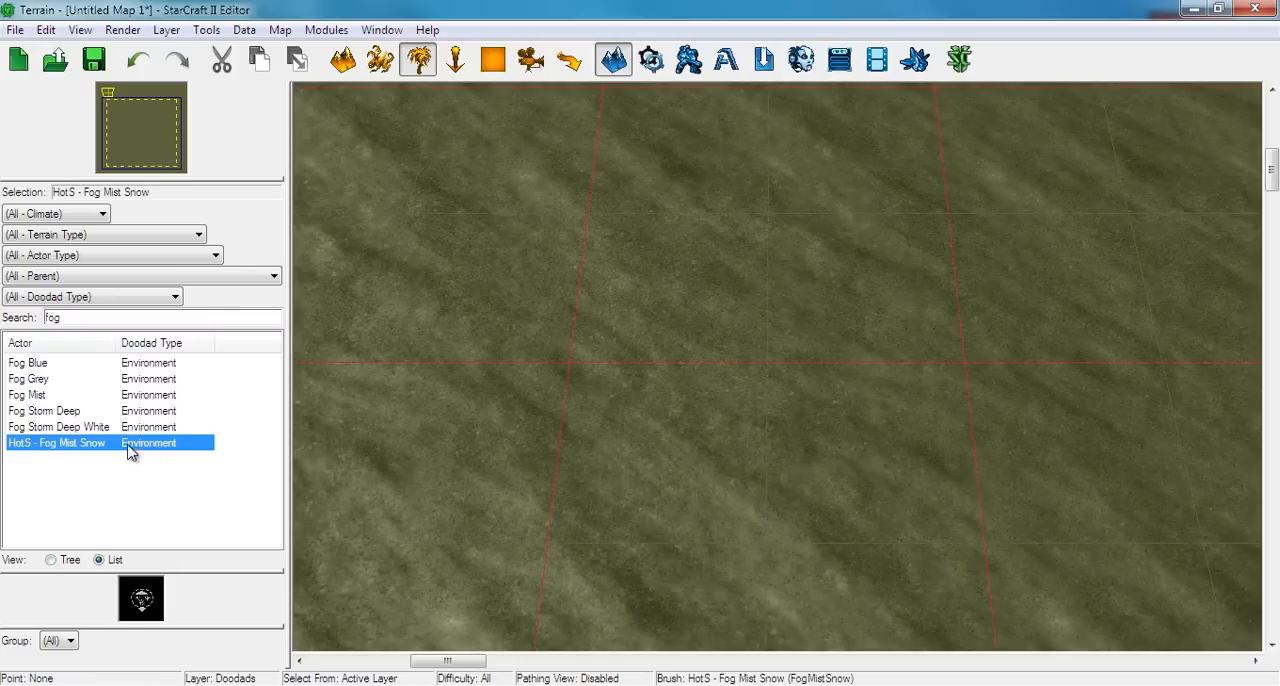
{"action": "left_click", "coordinate": [729, 348]}
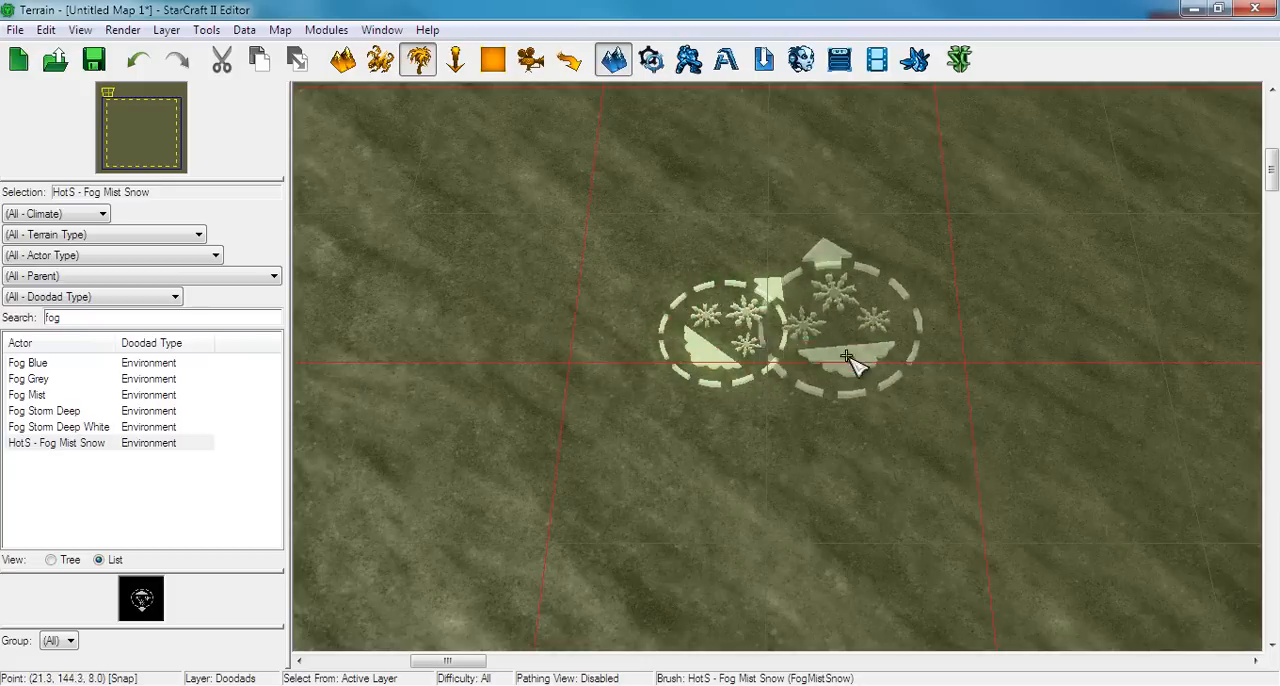
{"action": "key", "text": "Escape"}
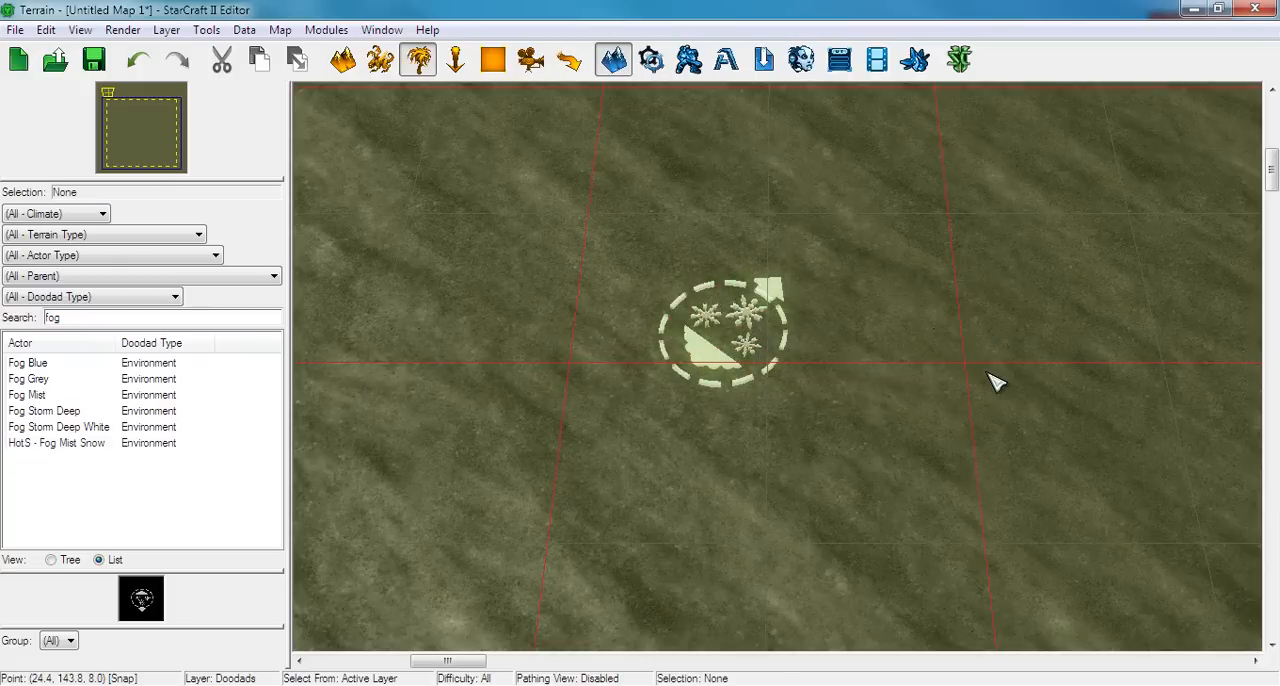
{"action": "key", "text": "v"}
Undo the Fog Mist Snow doodad placement and look over the empty terrain in game view
{"action": "key", "text": "ctrl+z"}
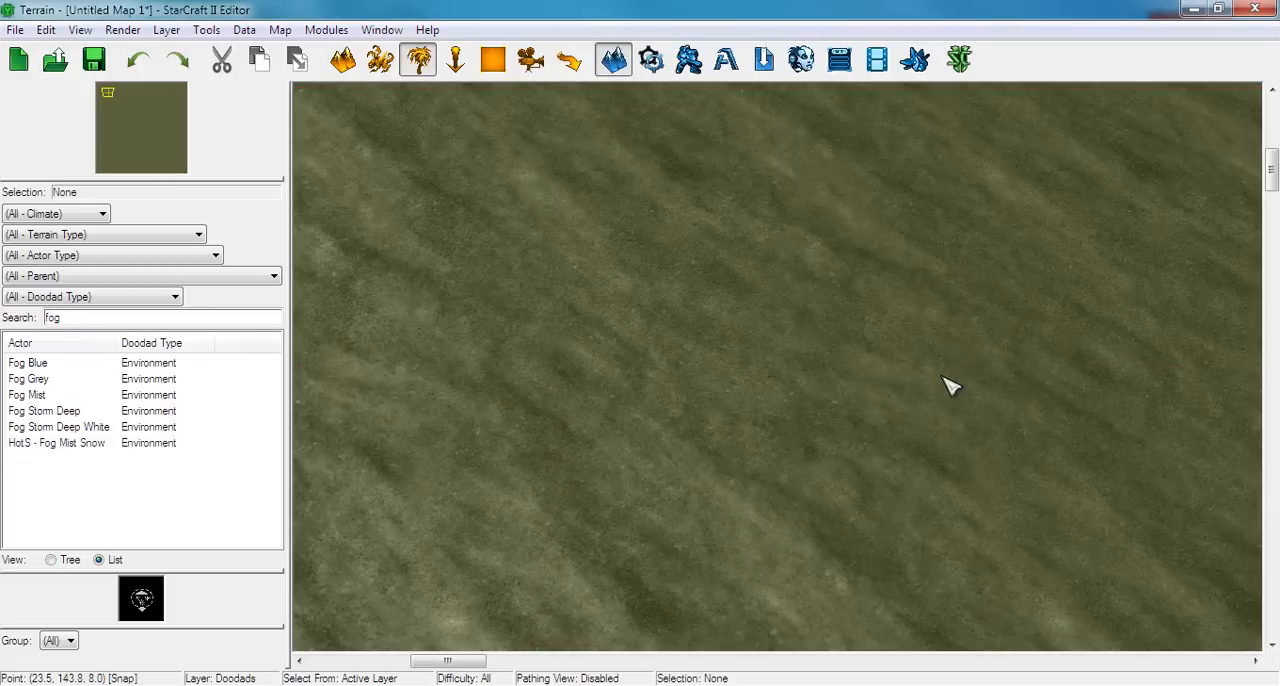
{"action": "scroll", "coordinate": [856, 420], "scroll_direction": "down", "scroll_amount": 4}
{"action": "right_click_drag", "start_coordinate": [873, 463], "coordinate": [555, 185]}
{"action": "right_click_drag", "start_coordinate": [719, 405], "coordinate": [557, 317]}
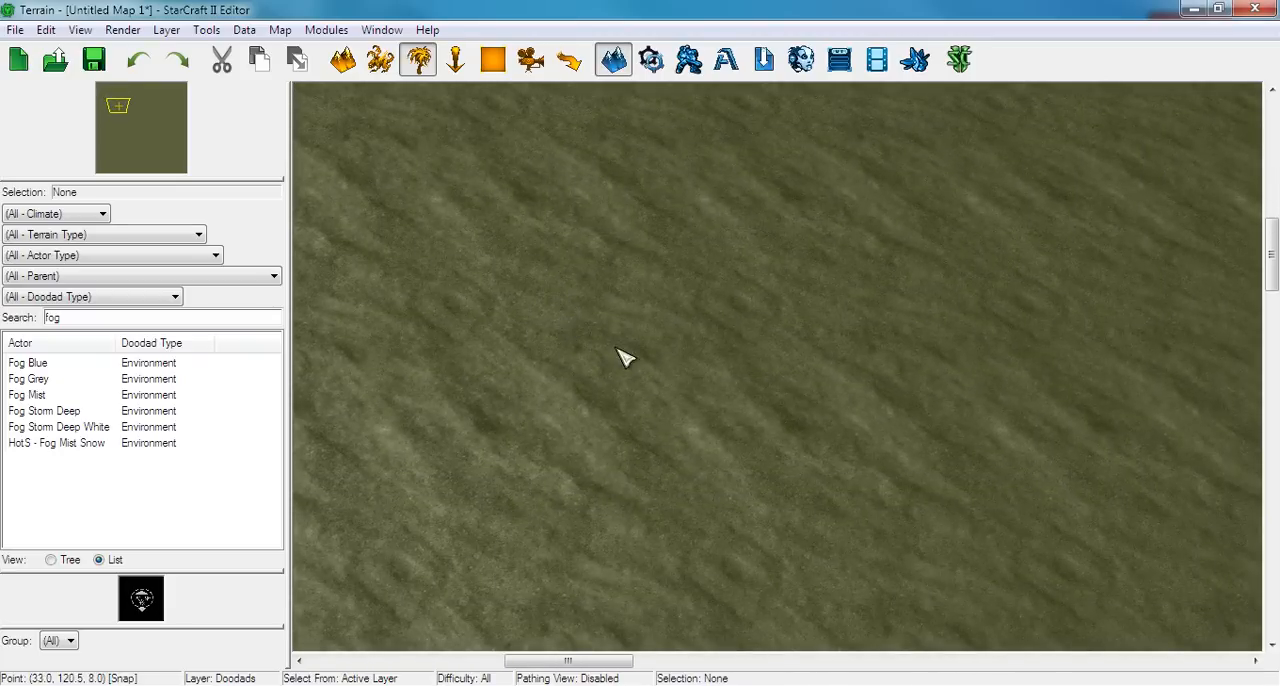
Paint a patch of Bel'Shir Grass Light texture just below the middle of the map with the Add Texture brush
{"action": "scroll", "coordinate": [620, 356], "scroll_direction": "down", "scroll_amount": 5}
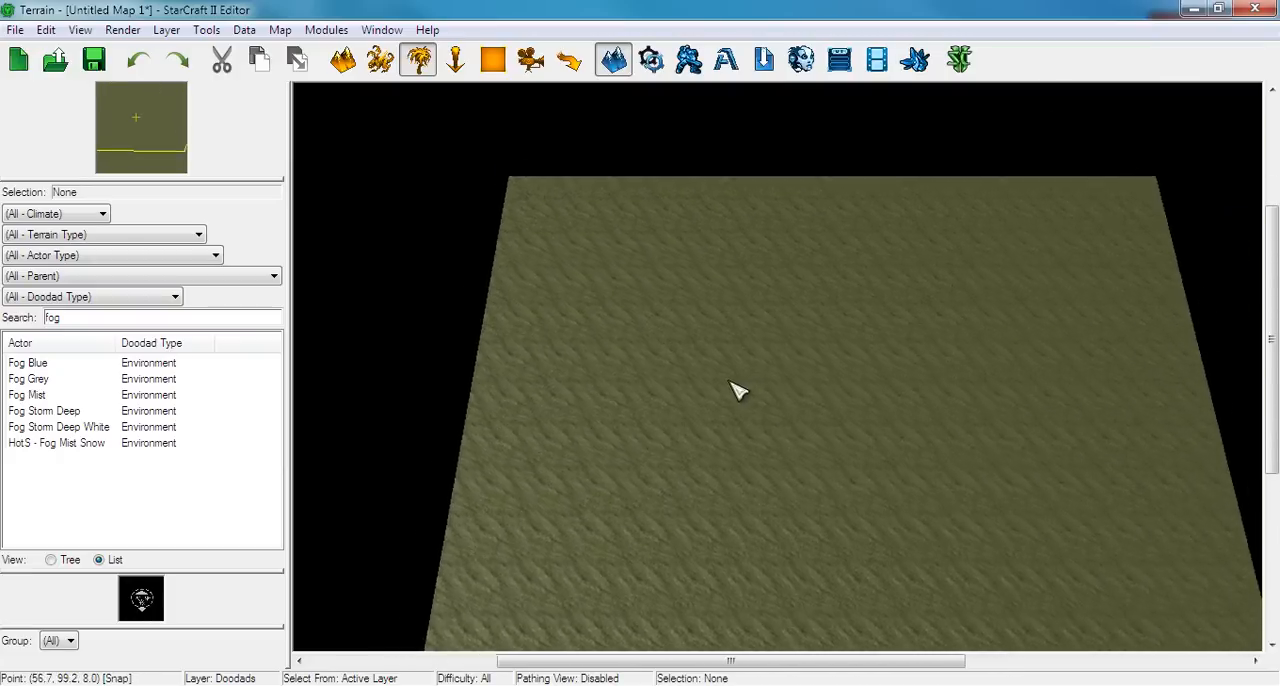
{"action": "right_click_drag", "start_coordinate": [731, 382], "coordinate": [706, 276]}
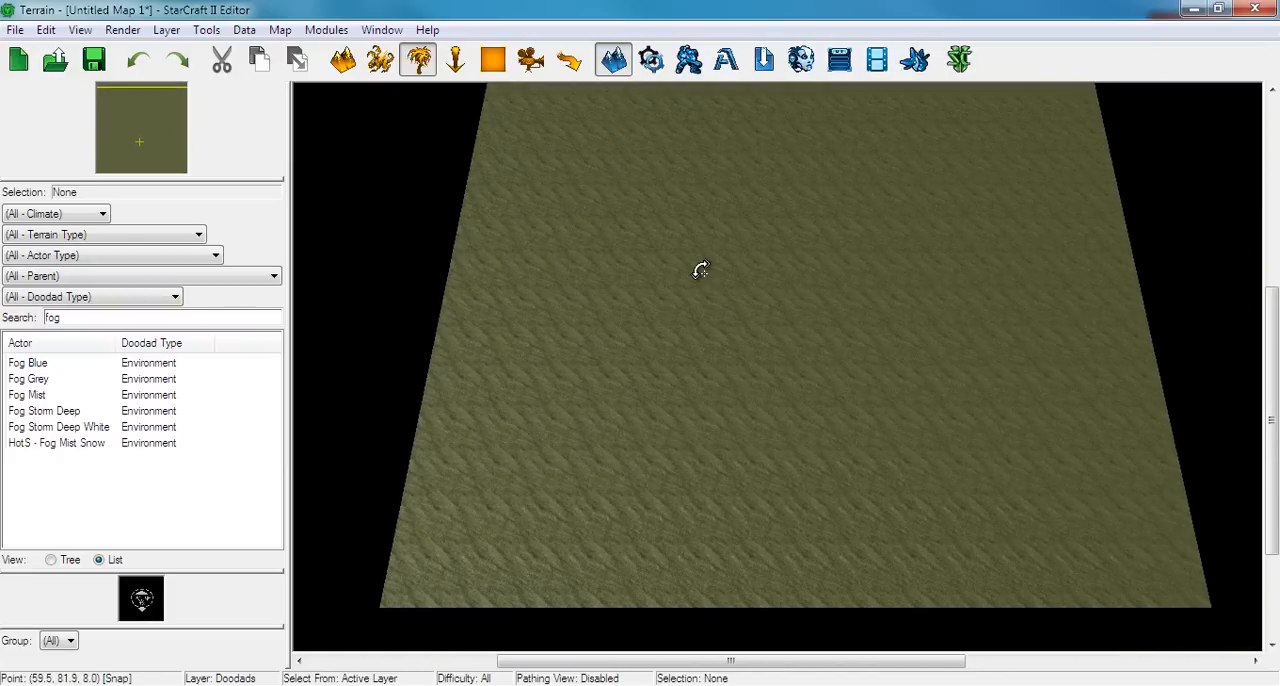
{"action": "scroll", "coordinate": [700, 270], "scroll_direction": "up", "scroll_amount": 5}
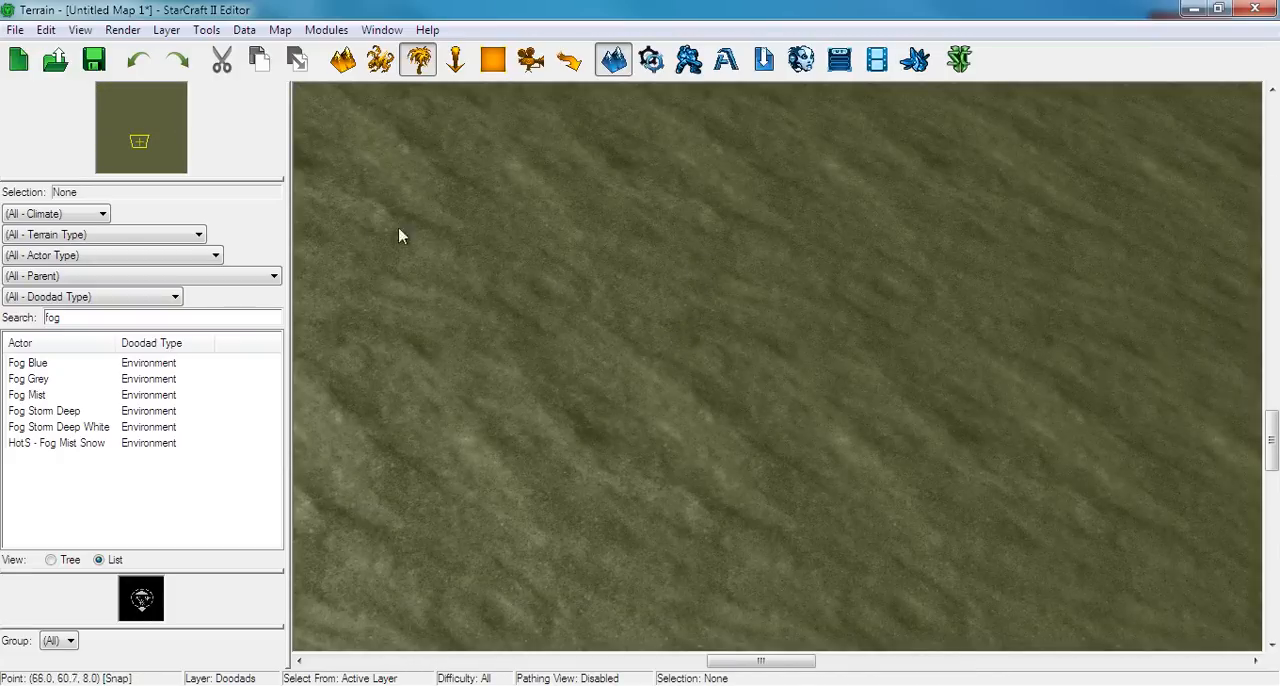
{"action": "left_click", "coordinate": [342, 60]}
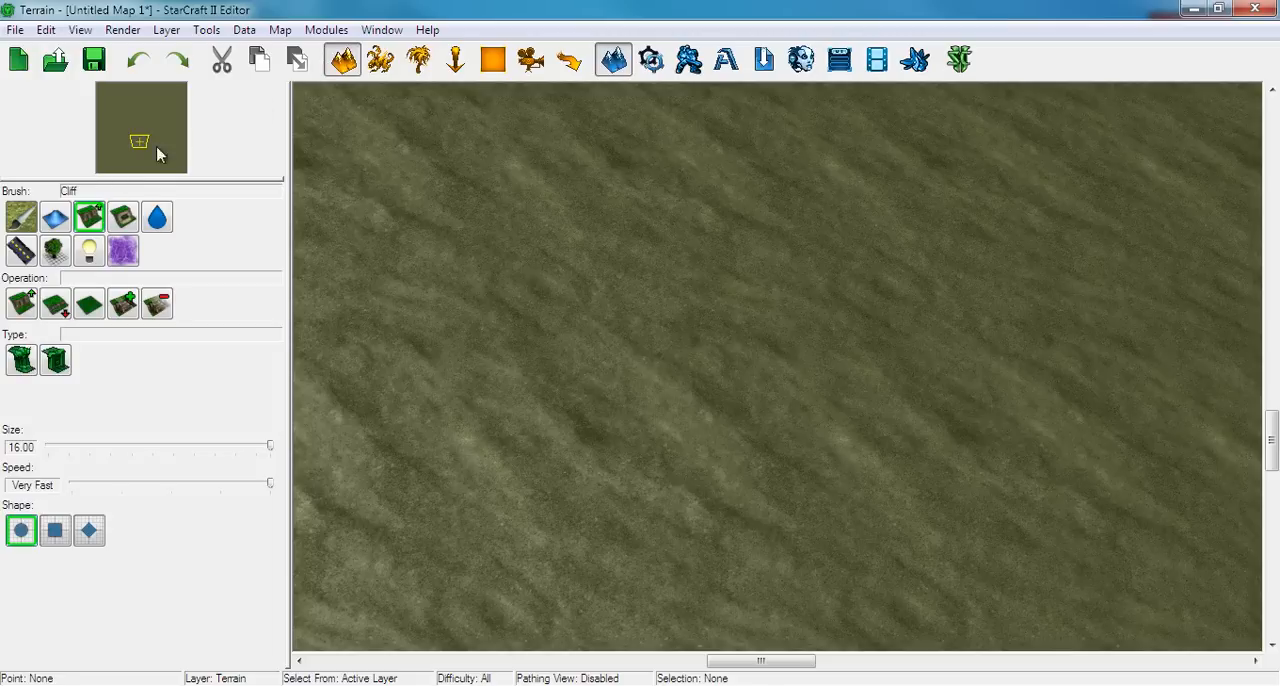
{"action": "left_click", "coordinate": [24, 304]}
{"action": "left_click", "coordinate": [22, 218]}
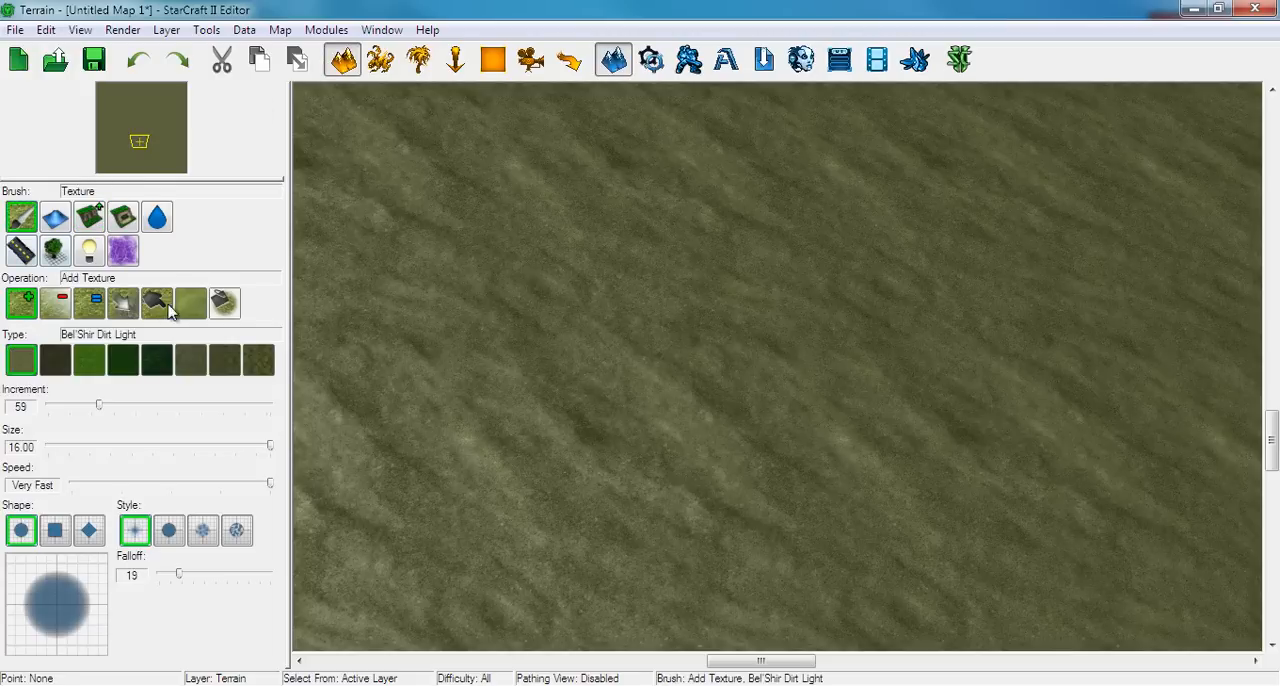
{"action": "left_click", "coordinate": [119, 365]}
{"action": "mouse_move", "coordinate": [735, 240]}
{"action": "left_mouse_down"}
{"action": "mouse_move", "coordinate": [631, 289]}
{"action": "mouse_move", "coordinate": [1023, 346]}
{"action": "mouse_move", "coordinate": [774, 229]}
{"action": "left_mouse_up"}
Examine the new grass patch against the whole map and pan across the surrounding dirt terrain
{"action": "scroll", "coordinate": [735, 462], "scroll_direction": "down", "scroll_amount": 10}
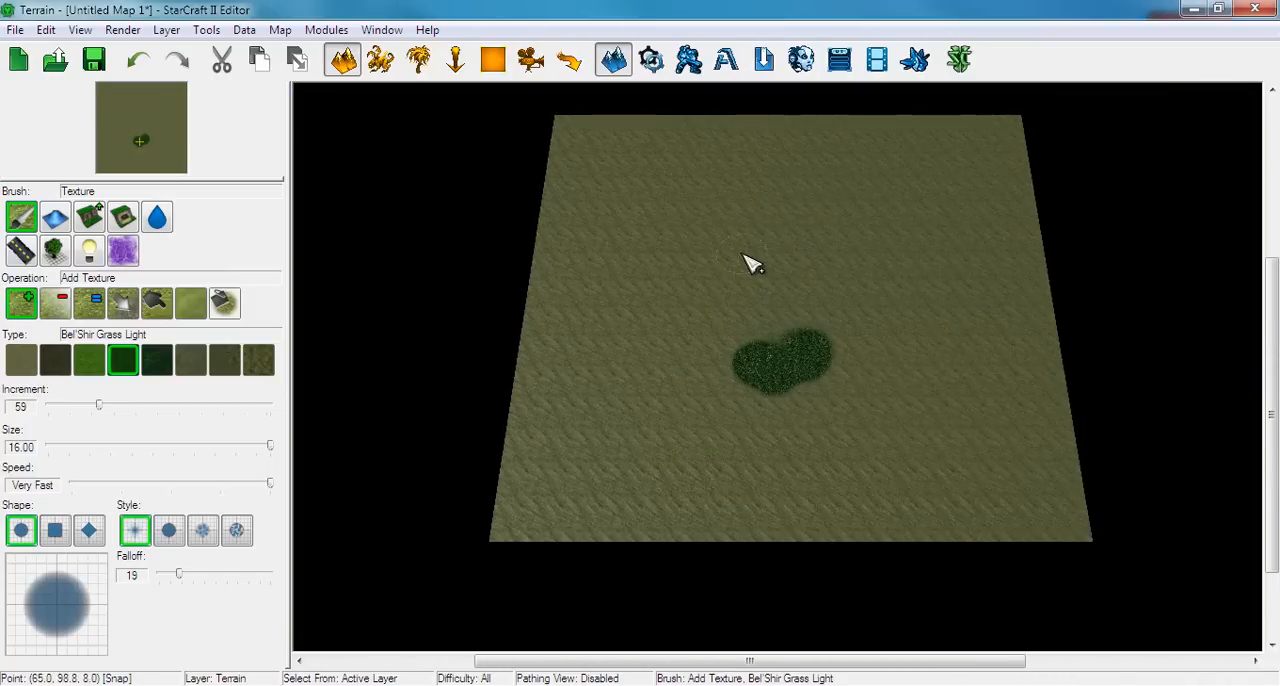
{"action": "mouse_move", "coordinate": [746, 254]}
{"action": "right_mouse_down"}
{"action": "mouse_move", "coordinate": [837, 357]}
{"action": "mouse_move", "coordinate": [746, 289]}
{"action": "mouse_move", "coordinate": [729, 241]}
{"action": "mouse_move", "coordinate": [752, 273]}
{"action": "right_mouse_up"}
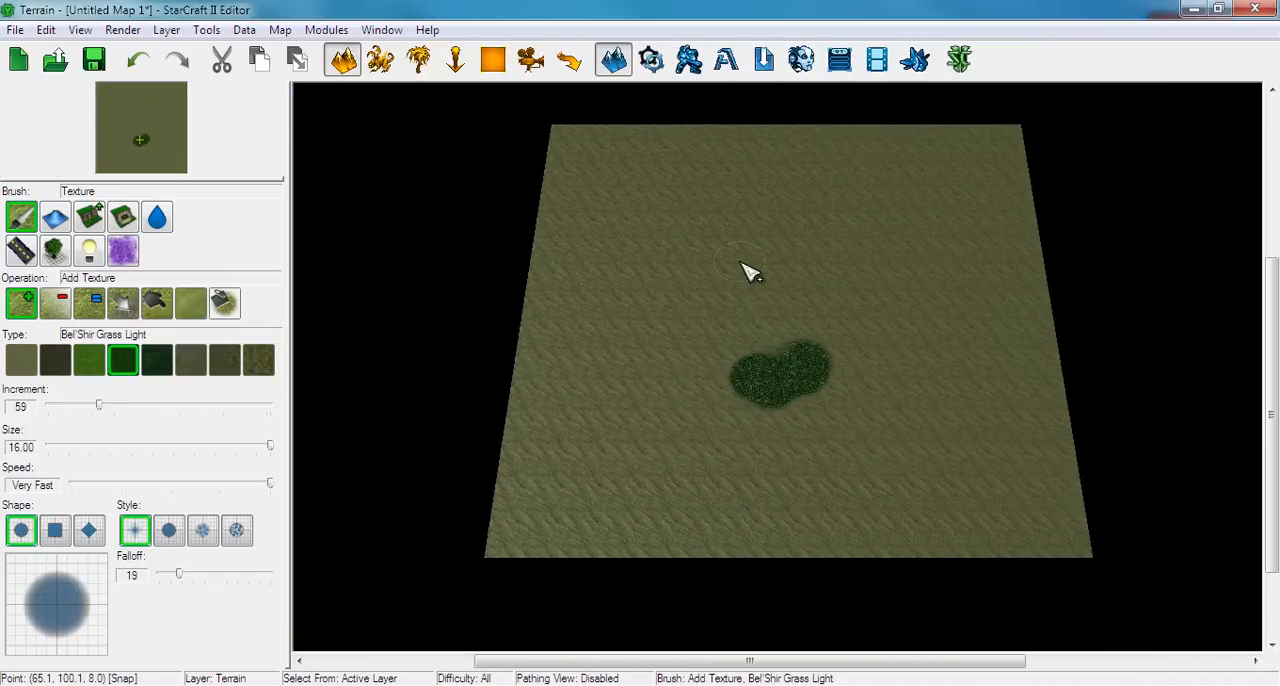
{"action": "scroll", "coordinate": [743, 262], "scroll_direction": "up", "scroll_amount": 10}
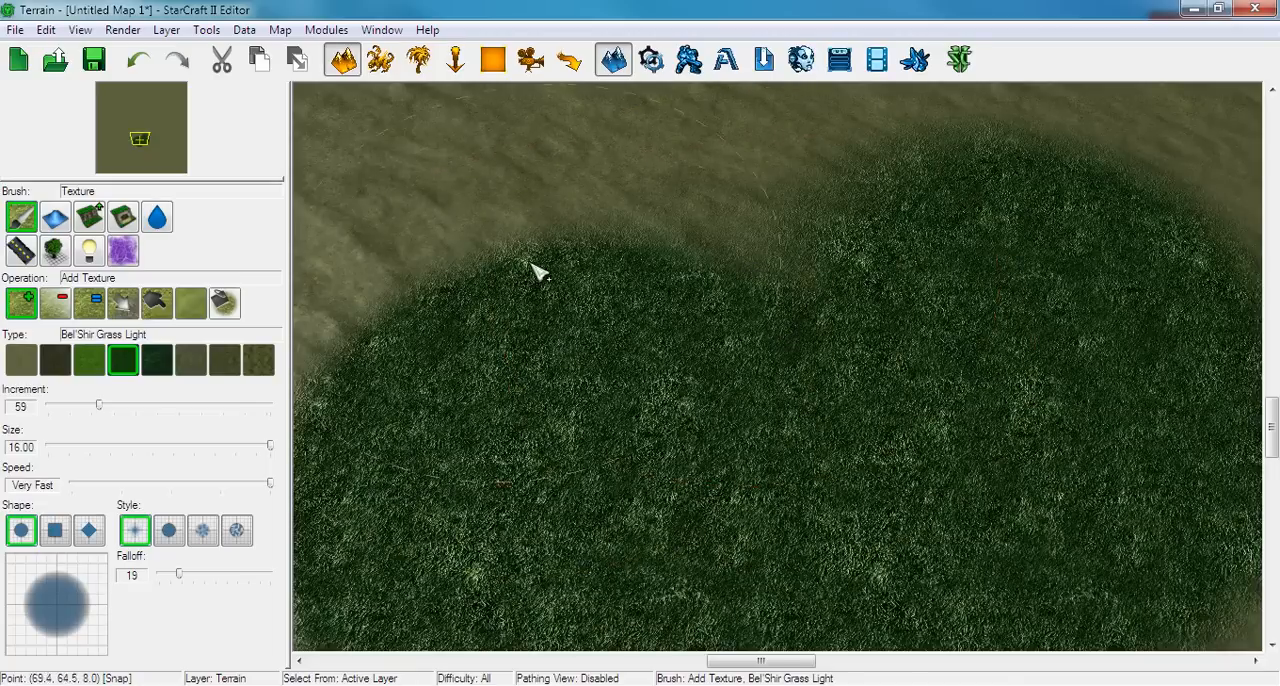
{"action": "right_click_drag", "start_coordinate": [434, 217], "coordinate": [846, 494]}
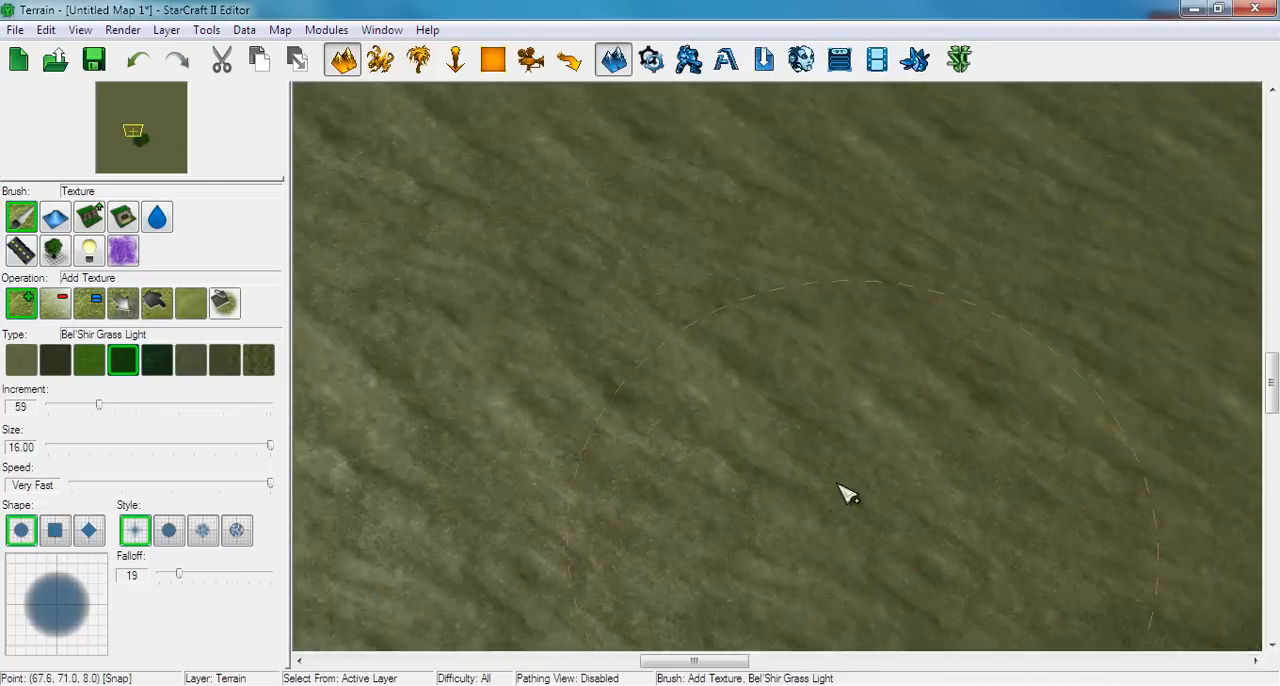
{"action": "right_click_drag", "start_coordinate": [509, 180], "coordinate": [890, 582]}
{"action": "right_click_drag", "start_coordinate": [578, 148], "coordinate": [815, 493]}
{"action": "right_click_drag", "start_coordinate": [866, 584], "coordinate": [388, 78]}
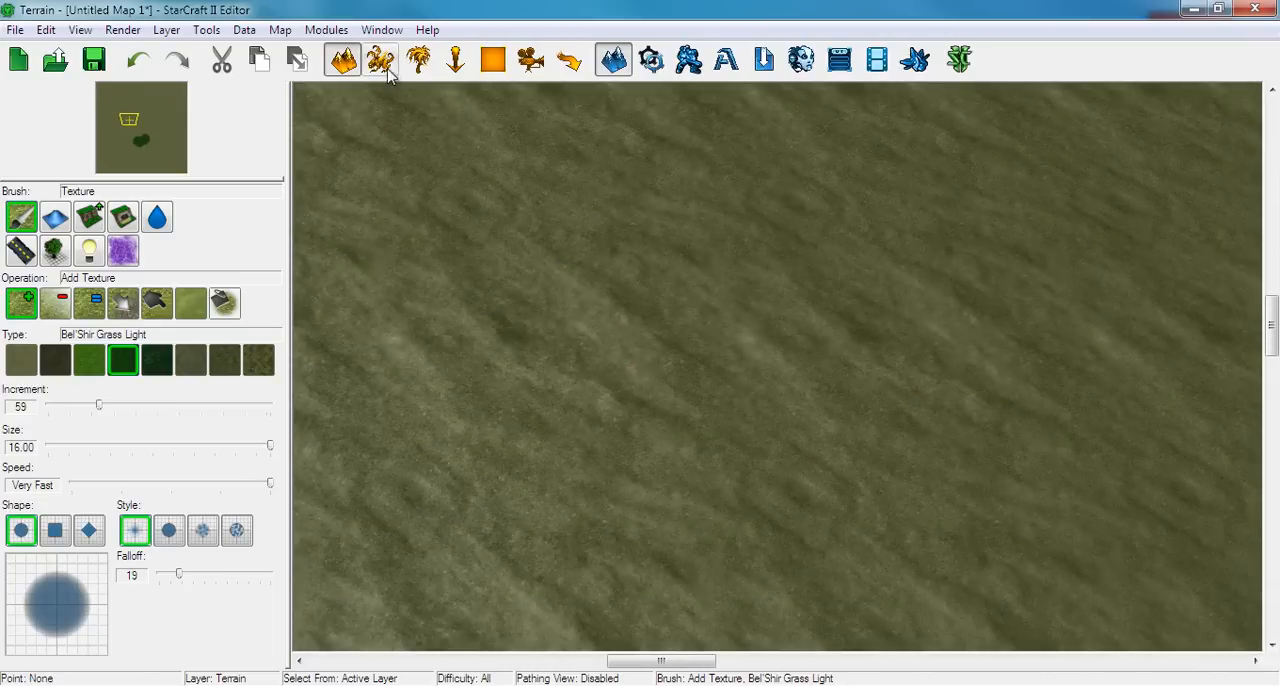
{"action": "right_click_drag", "start_coordinate": [942, 492], "coordinate": [726, 326]}
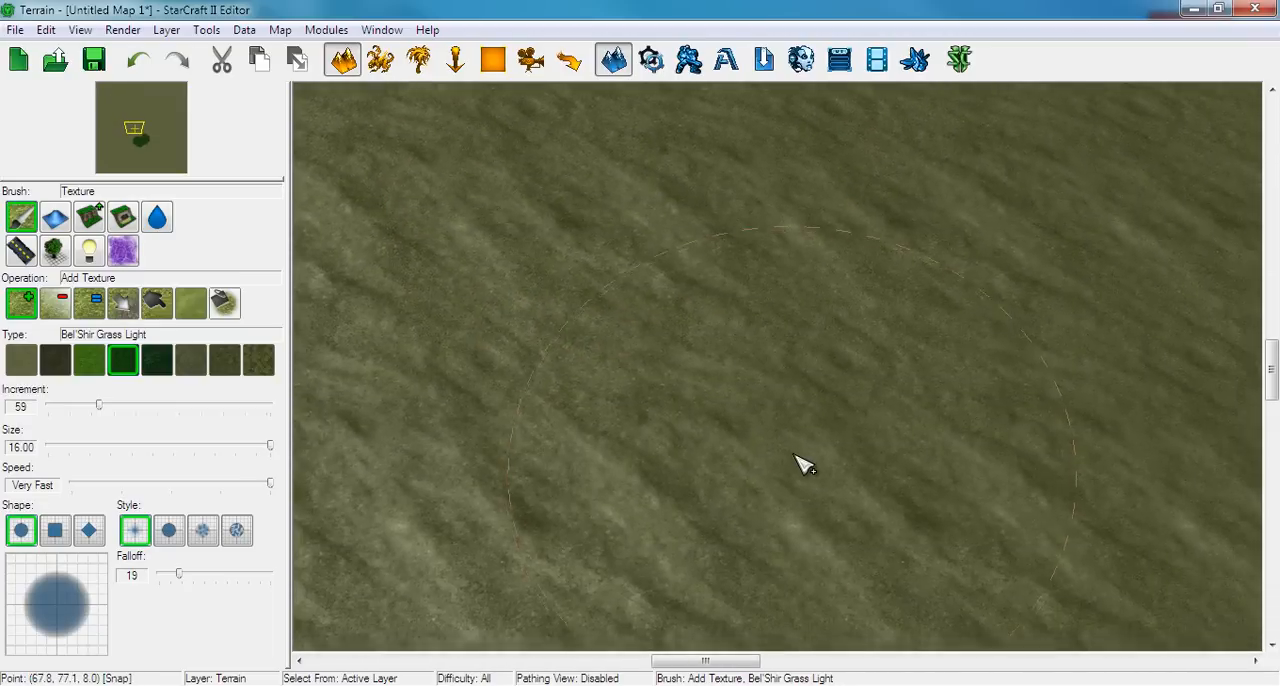
{"action": "right_click_drag", "start_coordinate": [803, 463], "coordinate": [830, 255]}
{"action": "right_click_drag", "start_coordinate": [937, 509], "coordinate": [673, 333]}
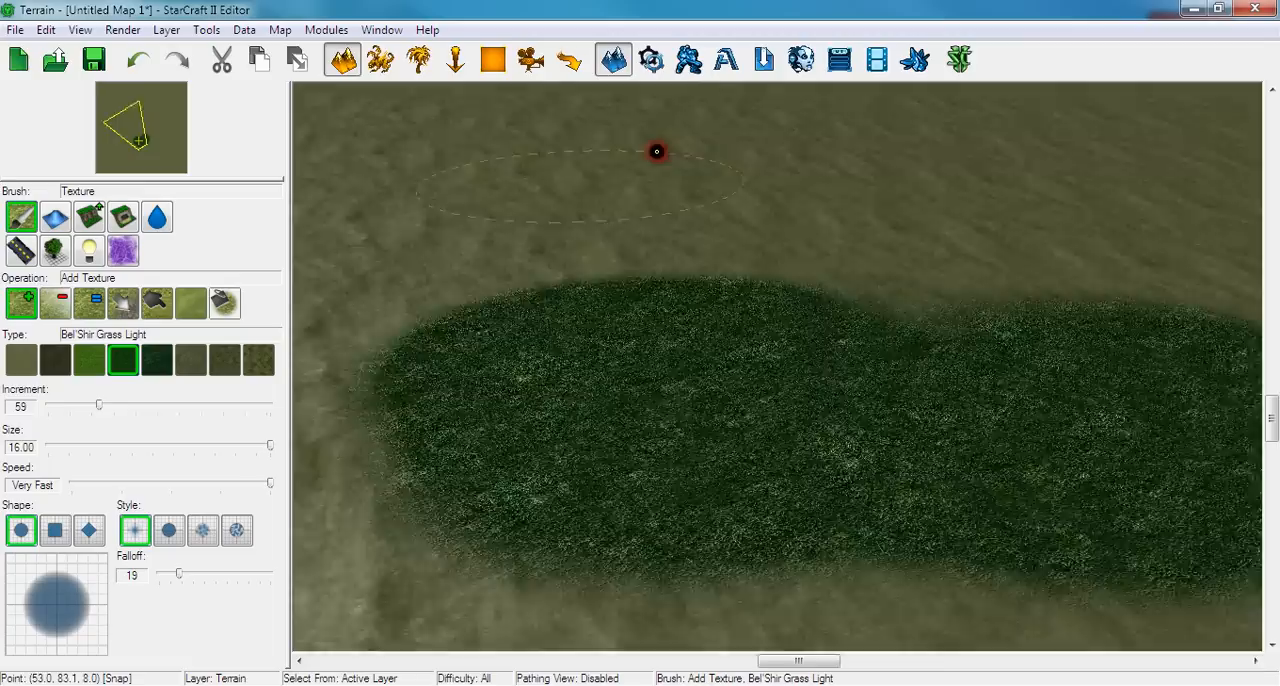
Inspect the grass patch from a rotated camera angle at several close and distant zoom levels
{"action": "right_click_drag", "start_coordinate": [657, 152], "coordinate": [732, 112], "text": "ctrl"}
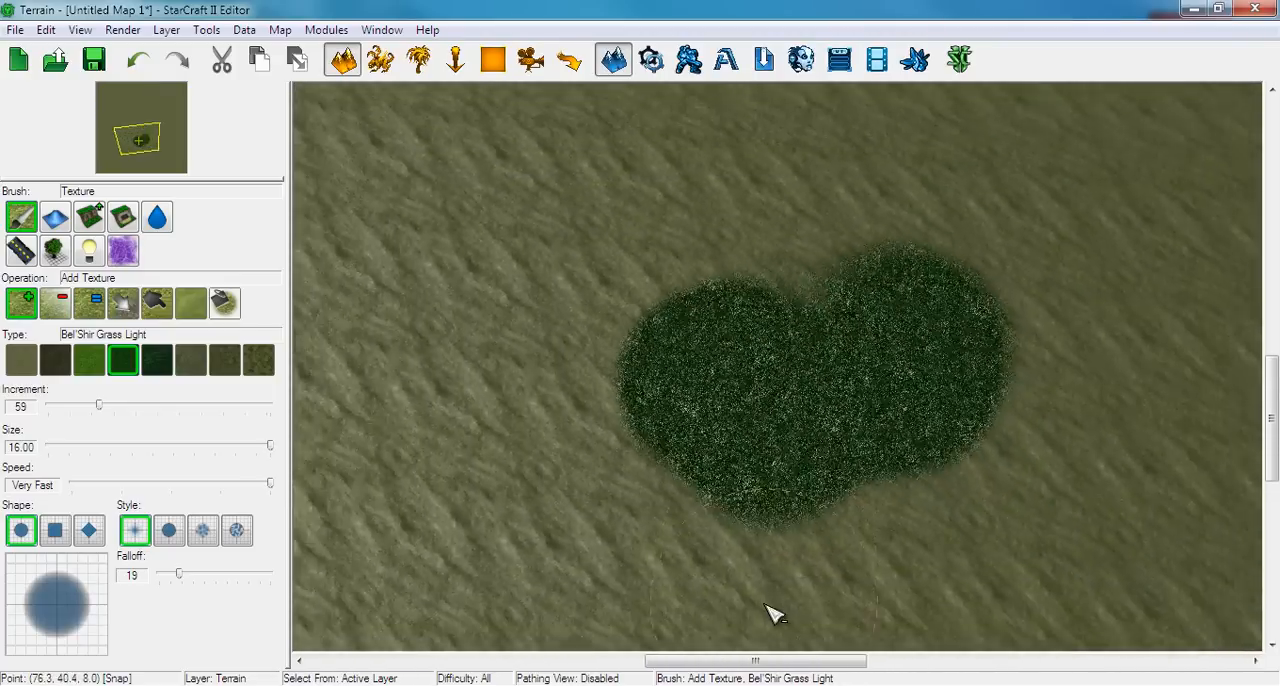
{"action": "scroll", "coordinate": [757, 497], "scroll_direction": "up", "scroll_amount": 5}
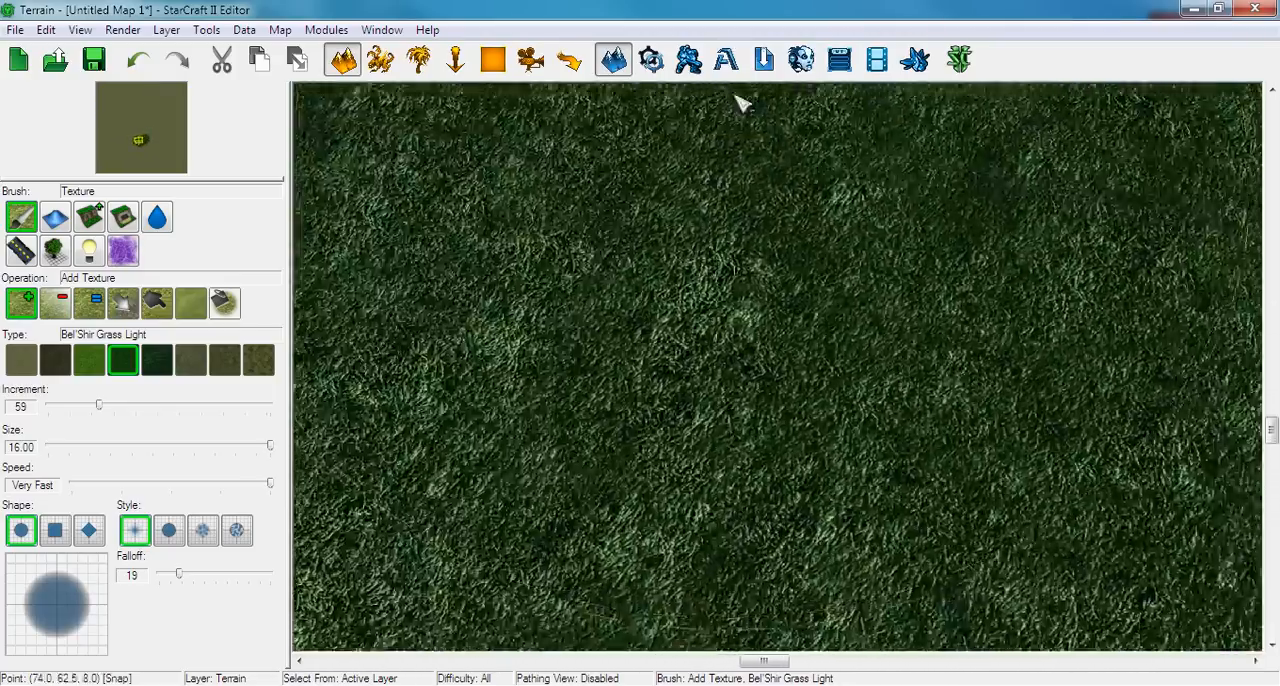
{"action": "scroll", "coordinate": [740, 383], "scroll_direction": "down", "scroll_amount": 2}
{"action": "scroll", "coordinate": [742, 390], "scroll_direction": "down", "scroll_amount": 3}
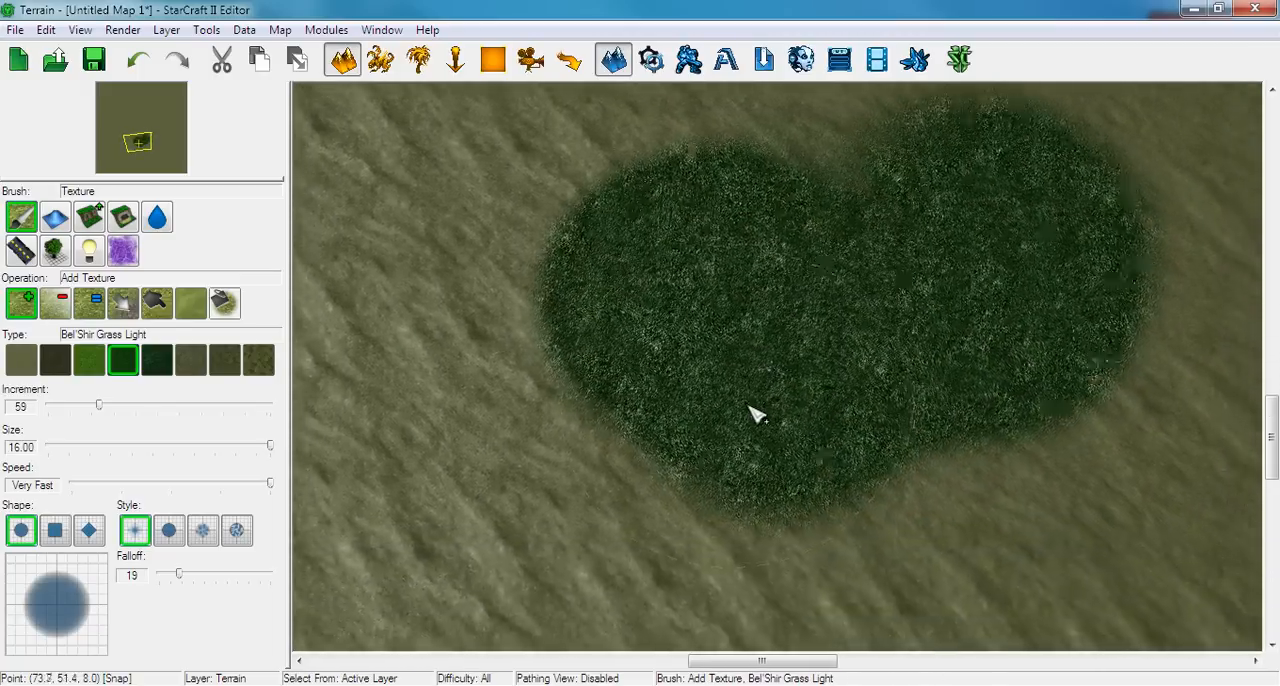
{"action": "right_click_drag", "start_coordinate": [782, 258], "coordinate": [768, 286]}
{"action": "scroll", "coordinate": [720, 440], "scroll_direction": "down", "scroll_amount": 4}
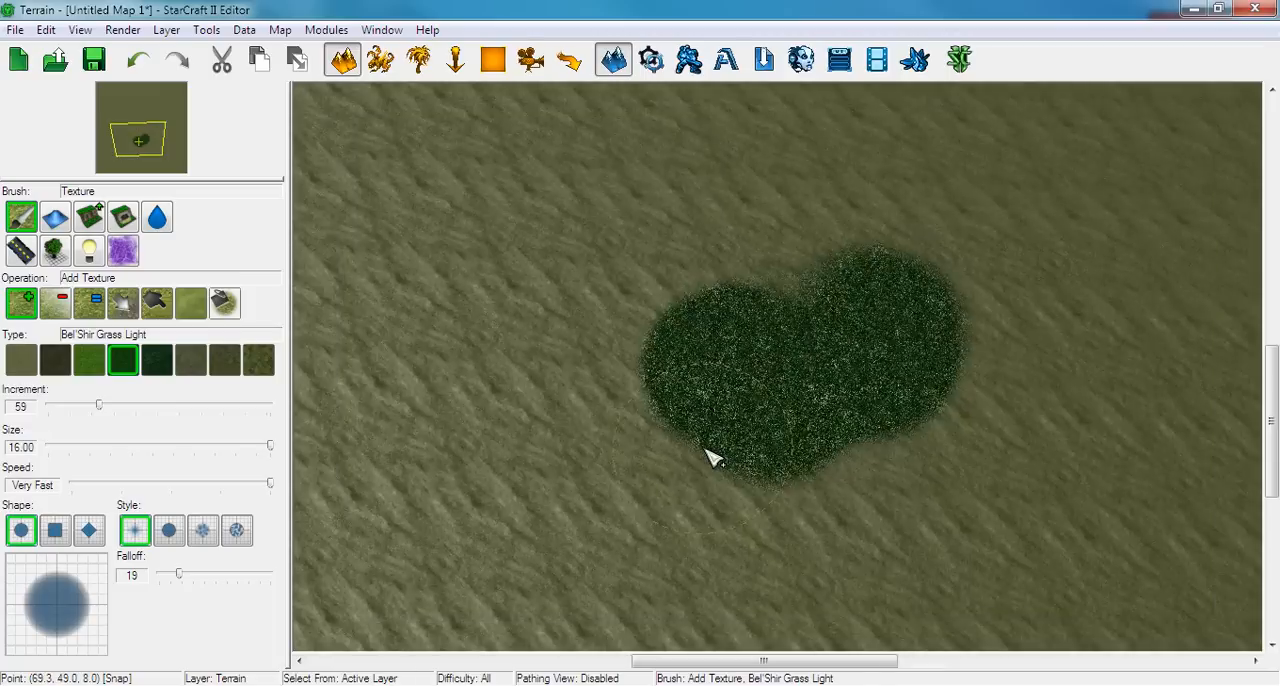
{"action": "scroll", "coordinate": [749, 120], "scroll_direction": "up", "scroll_amount": 6}
{"action": "scroll", "coordinate": [771, 614], "scroll_direction": "down", "scroll_amount": 6}
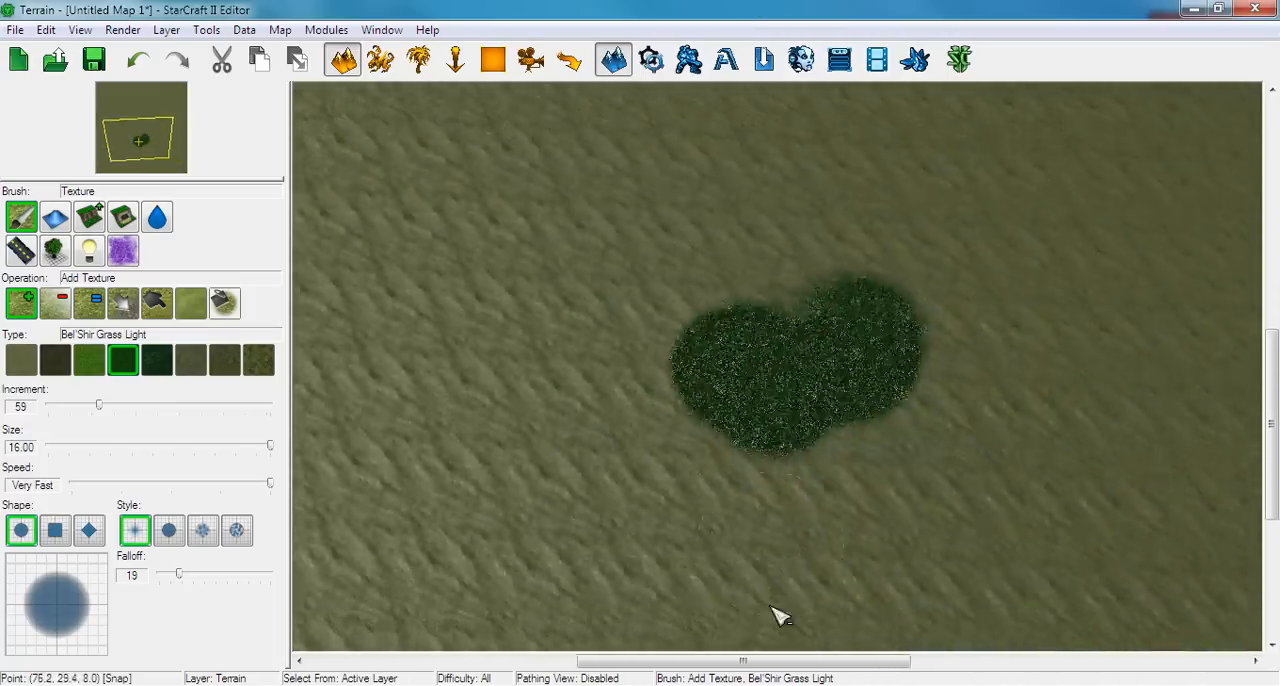
{"action": "scroll", "coordinate": [773, 341], "scroll_direction": "up", "scroll_amount": 4}
{"action": "scroll", "coordinate": [771, 341], "scroll_direction": "up", "scroll_amount": 2}
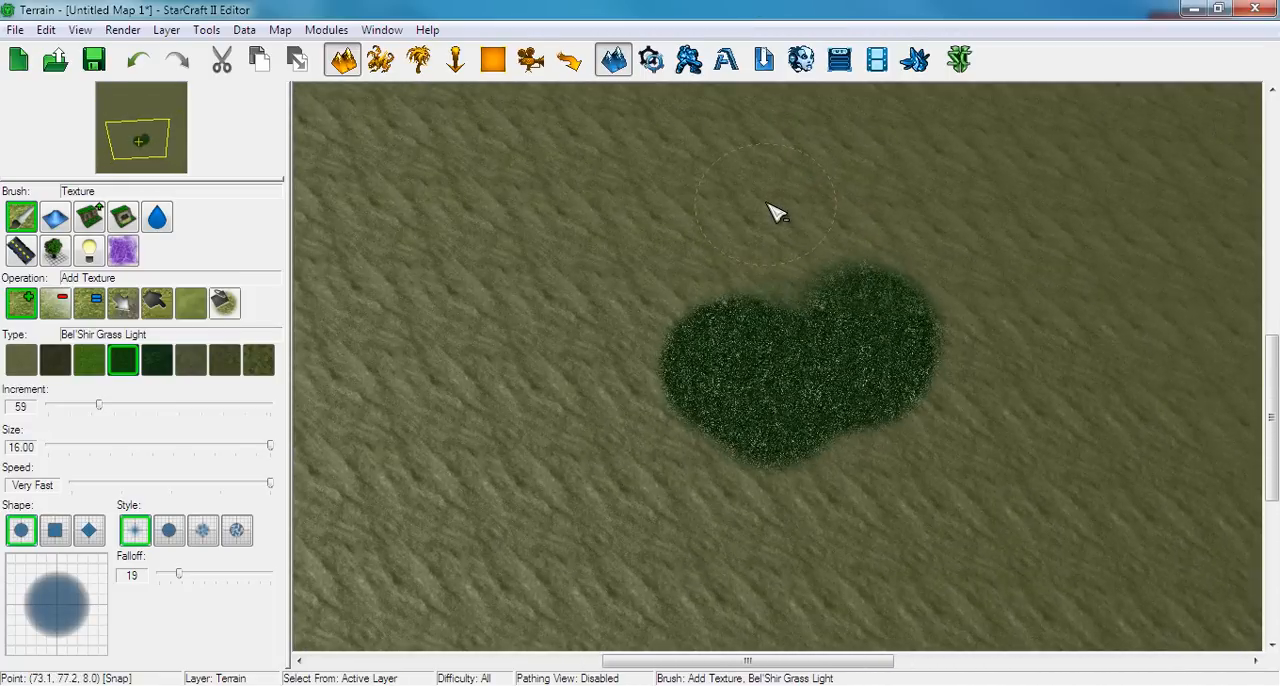
{"action": "scroll", "coordinate": [760, 184], "scroll_direction": "up", "scroll_amount": 5}
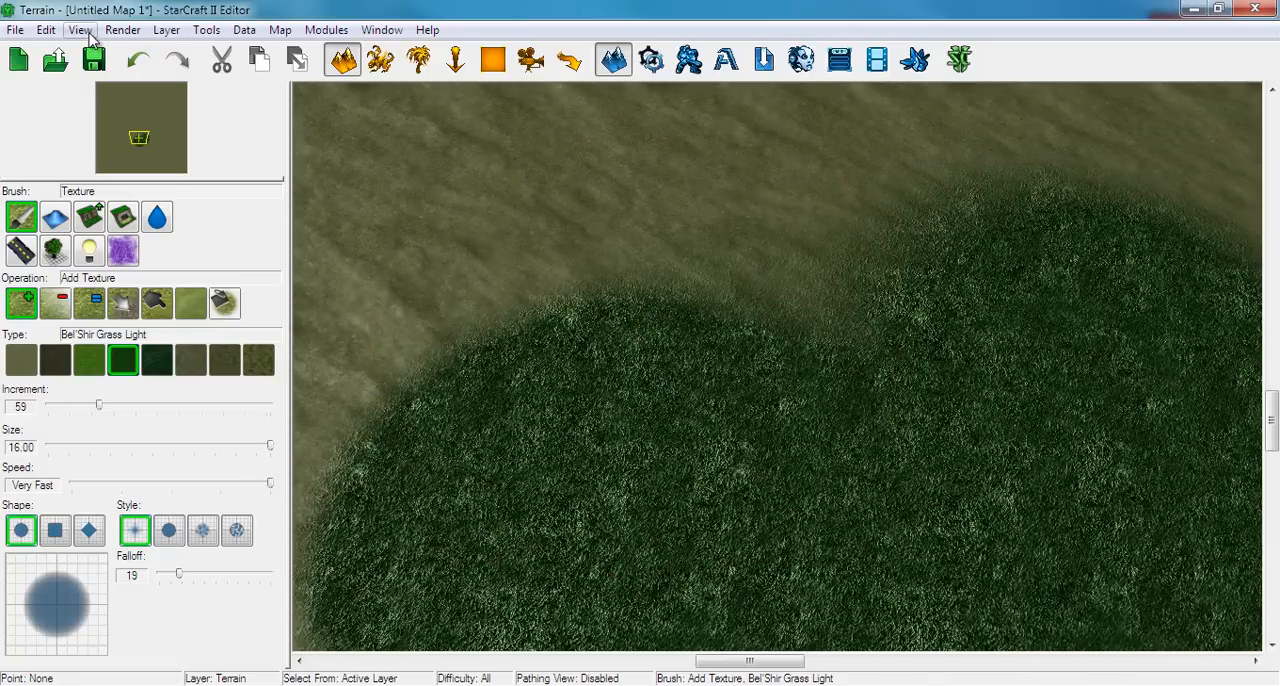
View the entire map from above and turn off the locked game view settings
{"action": "left_click", "coordinate": [82, 30]}
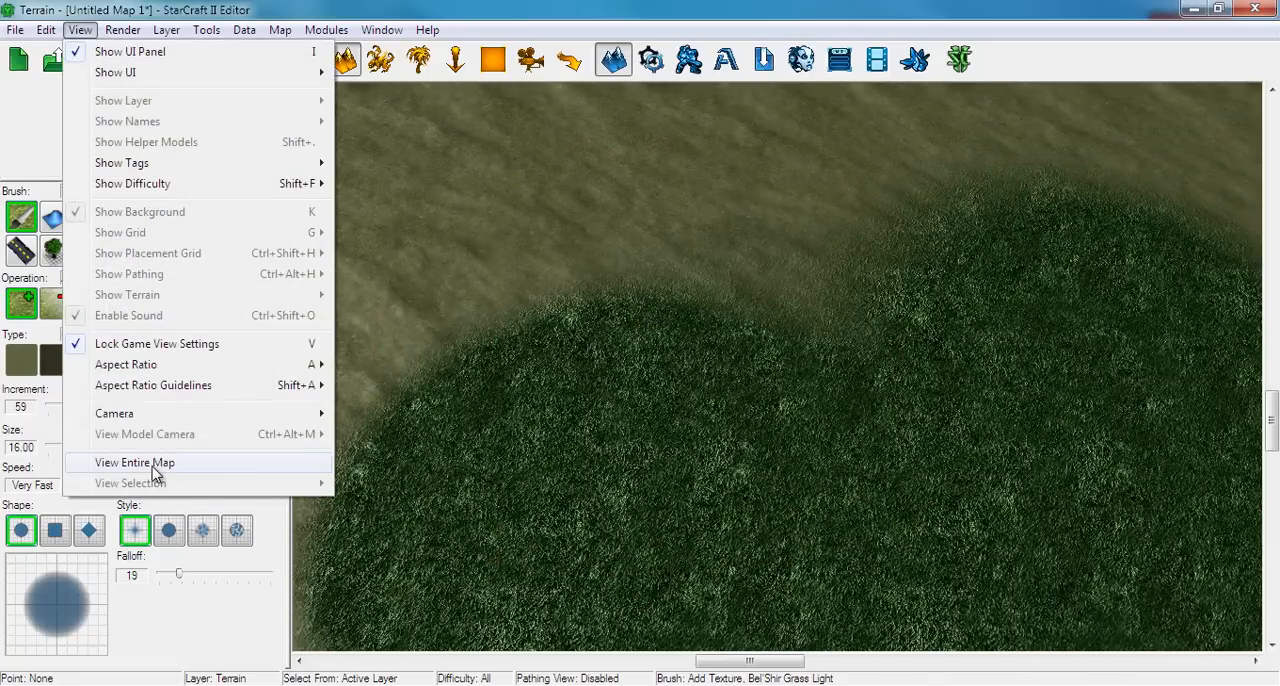
{"action": "left_click", "coordinate": [152, 464]}
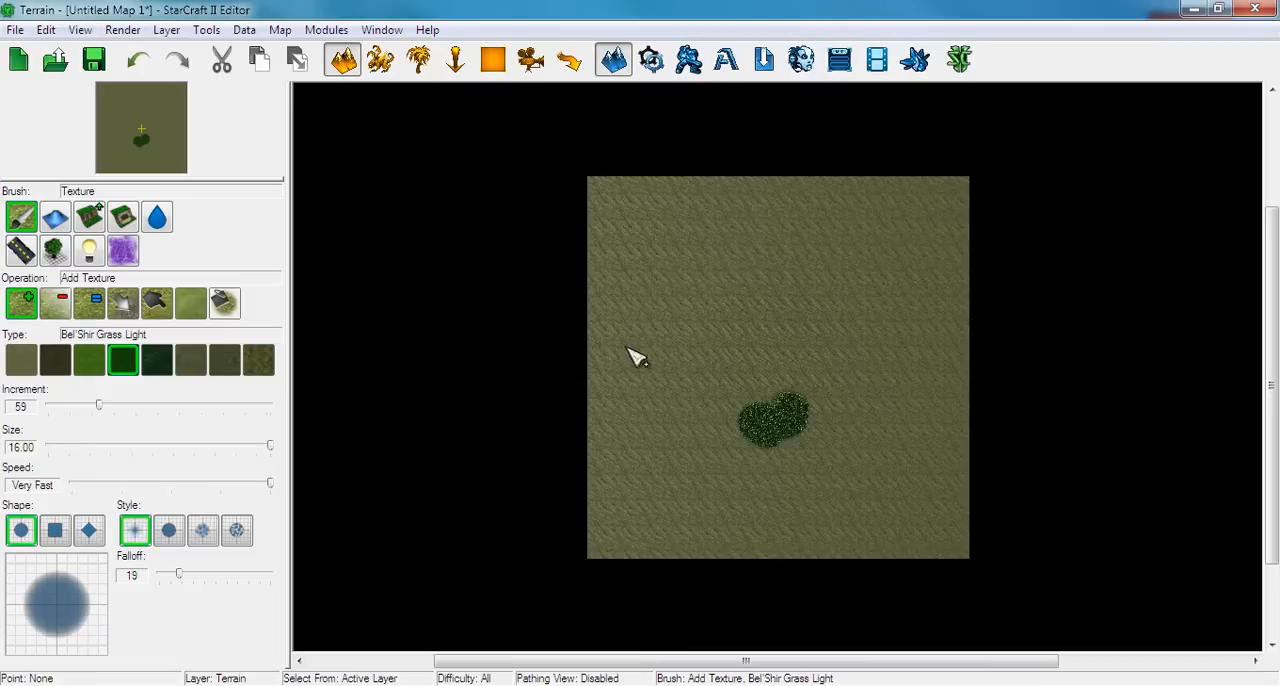
{"action": "scroll", "coordinate": [803, 420], "scroll_direction": "up", "scroll_amount": 5}
{"action": "scroll", "coordinate": [803, 420], "scroll_direction": "up", "scroll_amount": 3}
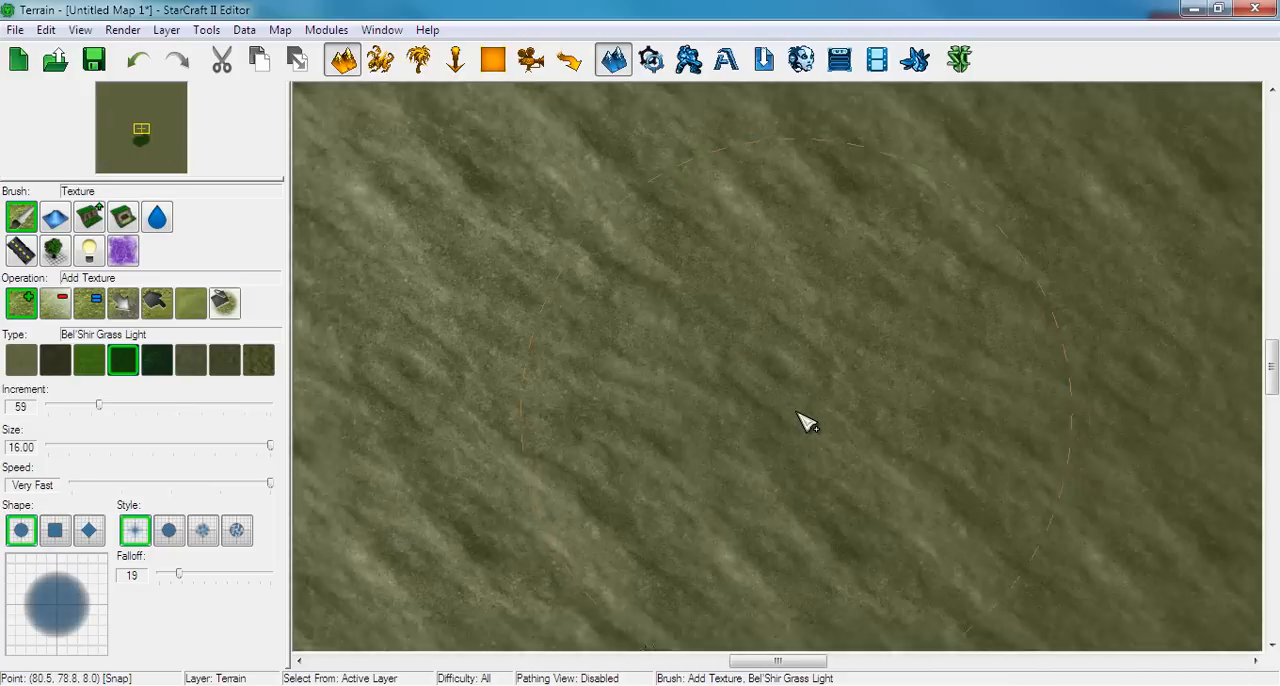
{"action": "key", "text": "v"}
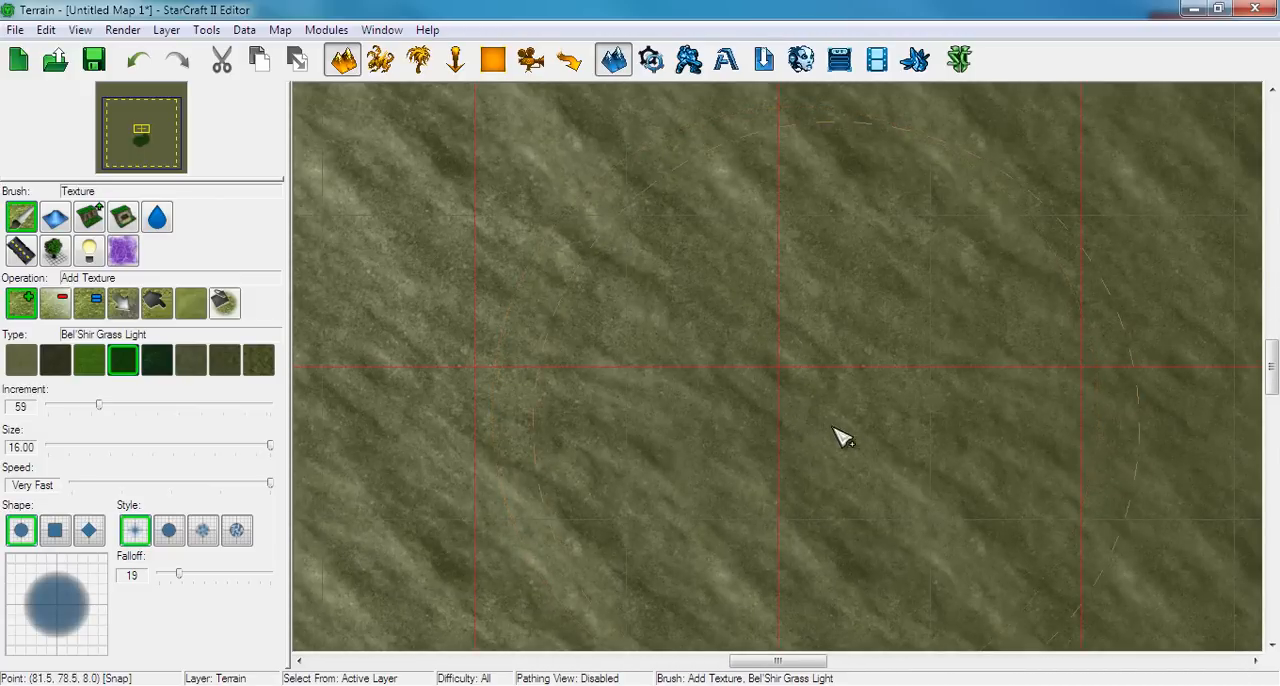
Examine the terrain grid and the map boundary lines around the centre and along the western, southern and northern edges
{"action": "scroll", "coordinate": [778, 401], "scroll_direction": "up", "scroll_amount": 3}
{"action": "scroll", "coordinate": [763, 389], "scroll_direction": "down", "scroll_amount": 3}
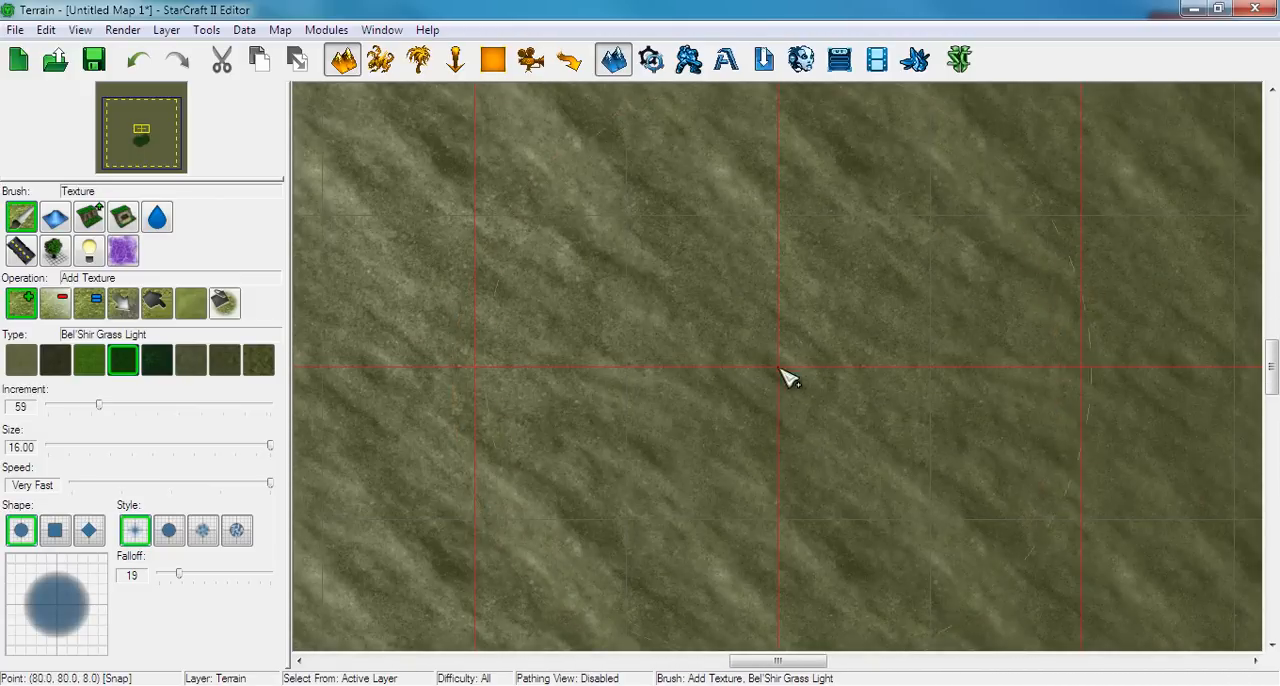
{"action": "scroll", "coordinate": [775, 364], "scroll_direction": "down", "scroll_amount": 5}
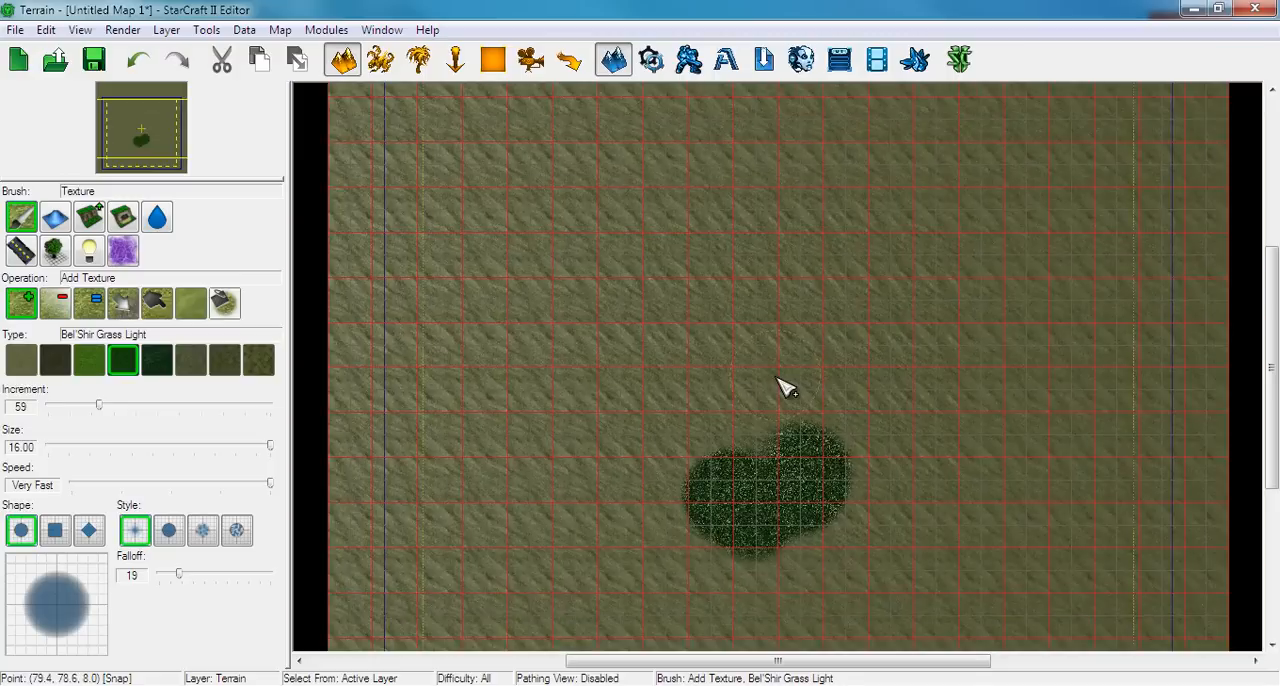
{"action": "scroll", "coordinate": [783, 388], "scroll_direction": "down", "scroll_amount": 2}
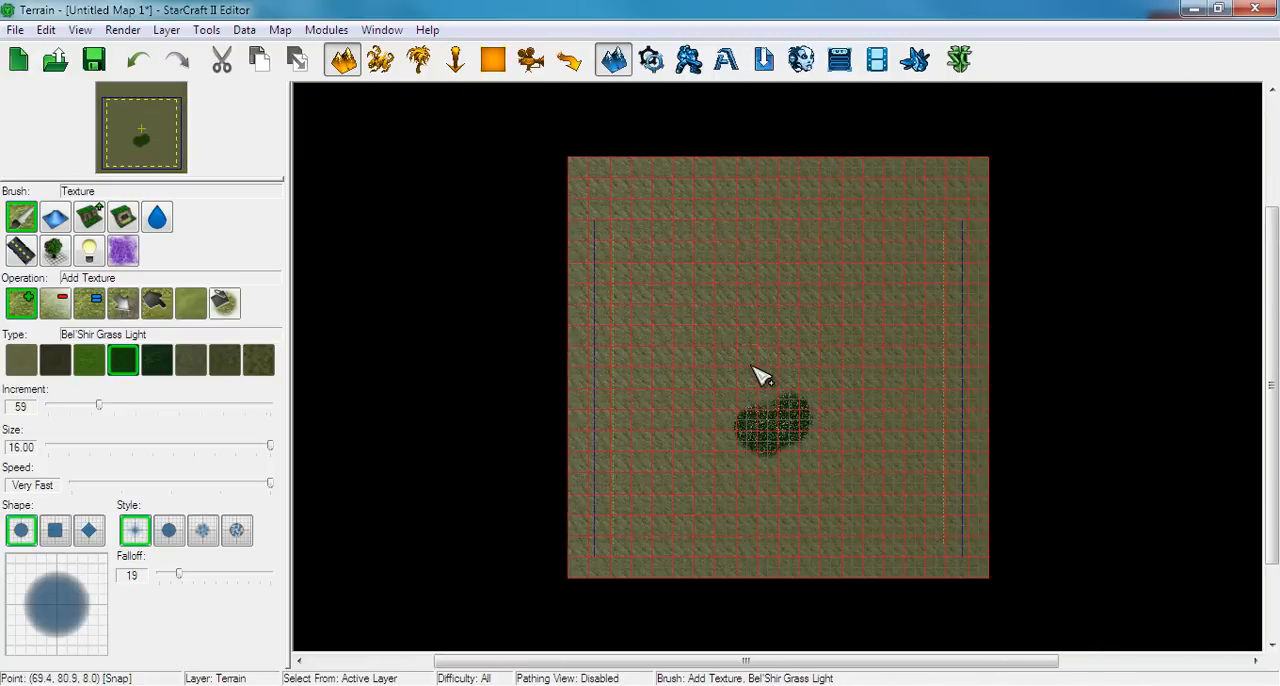
{"action": "scroll", "coordinate": [775, 384], "scroll_direction": "up", "scroll_amount": 3}
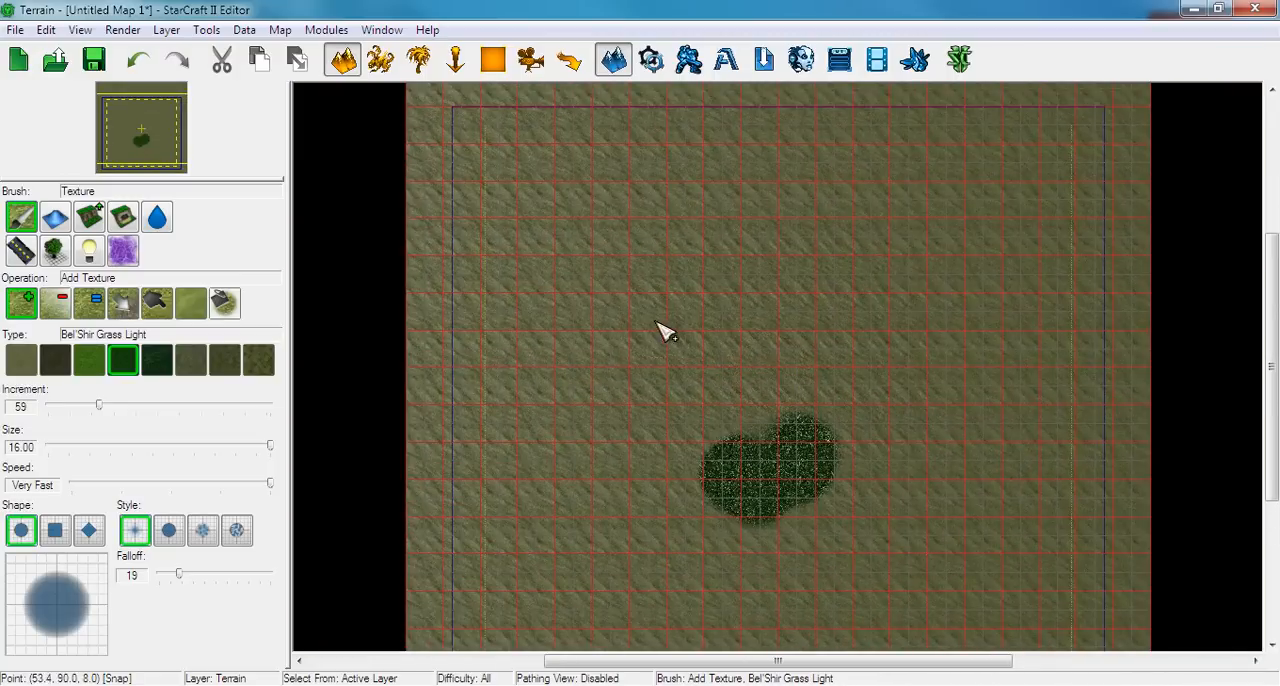
{"action": "right_click_drag", "start_coordinate": [677, 327], "coordinate": [834, 411]}
{"action": "scroll", "coordinate": [800, 386], "scroll_direction": "up", "scroll_amount": 2}
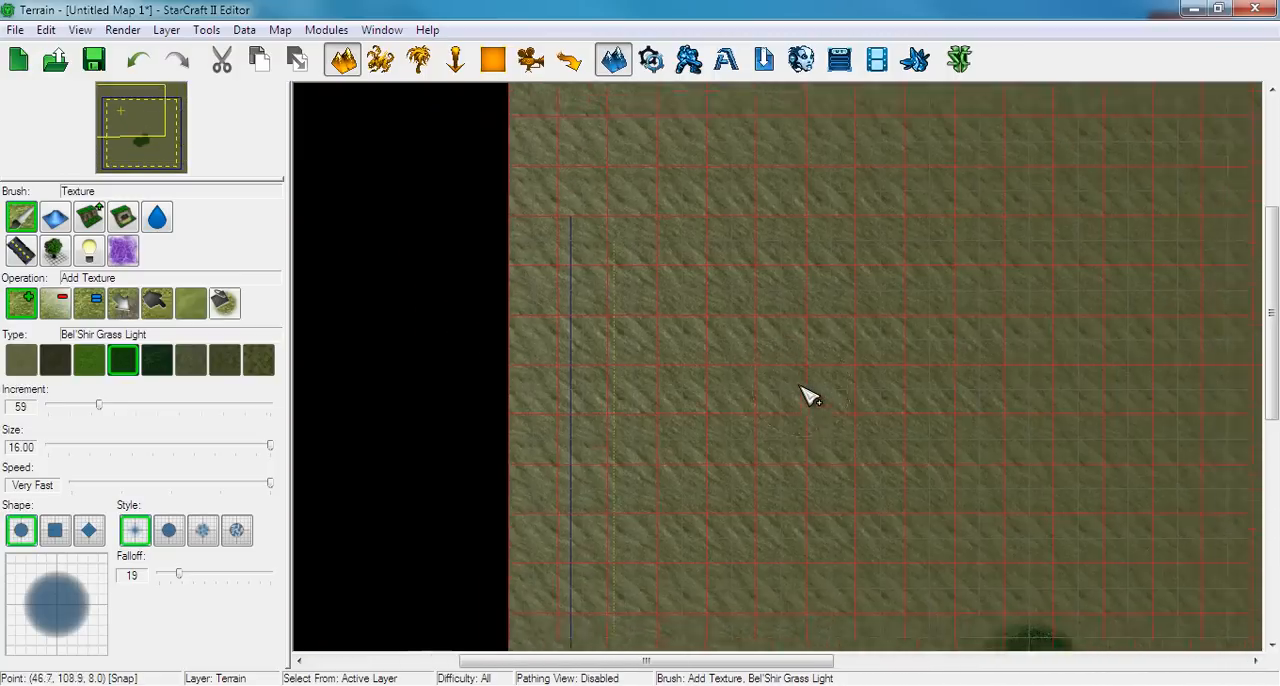
{"action": "scroll", "coordinate": [771, 377], "scroll_direction": "down", "scroll_amount": 1}
{"action": "right_click_drag", "start_coordinate": [773, 548], "coordinate": [738, 100]}
{"action": "right_click_drag", "start_coordinate": [708, 250], "coordinate": [703, 339]}
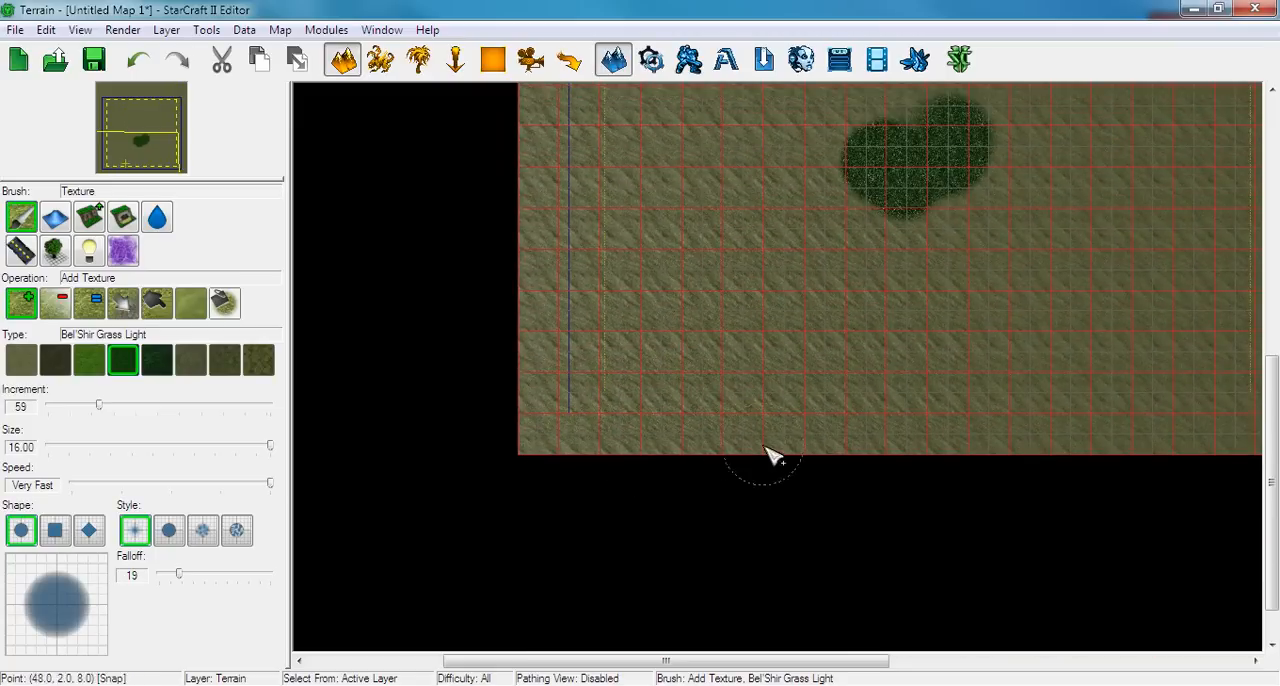
{"action": "right_click_drag", "start_coordinate": [727, 213], "coordinate": [677, 514]}
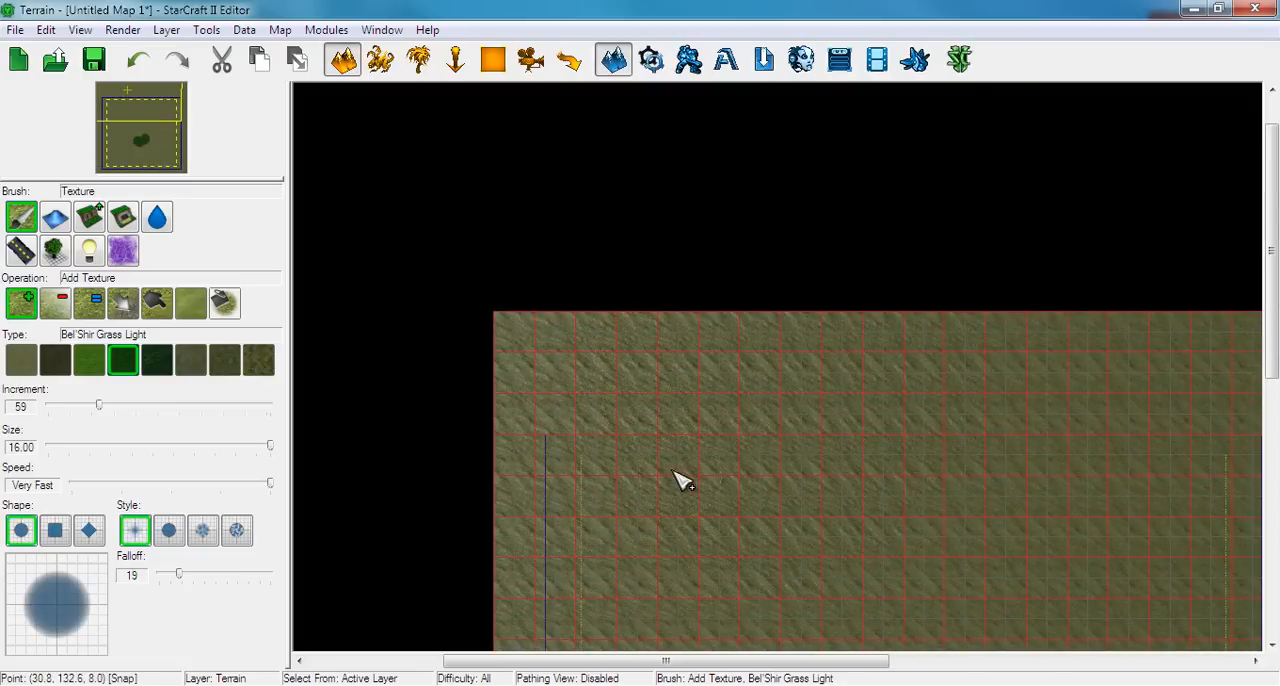
Reset the camera to frame the entire map, and look closely at the area just above the grass patch
{"action": "left_click", "coordinate": [80, 30]}
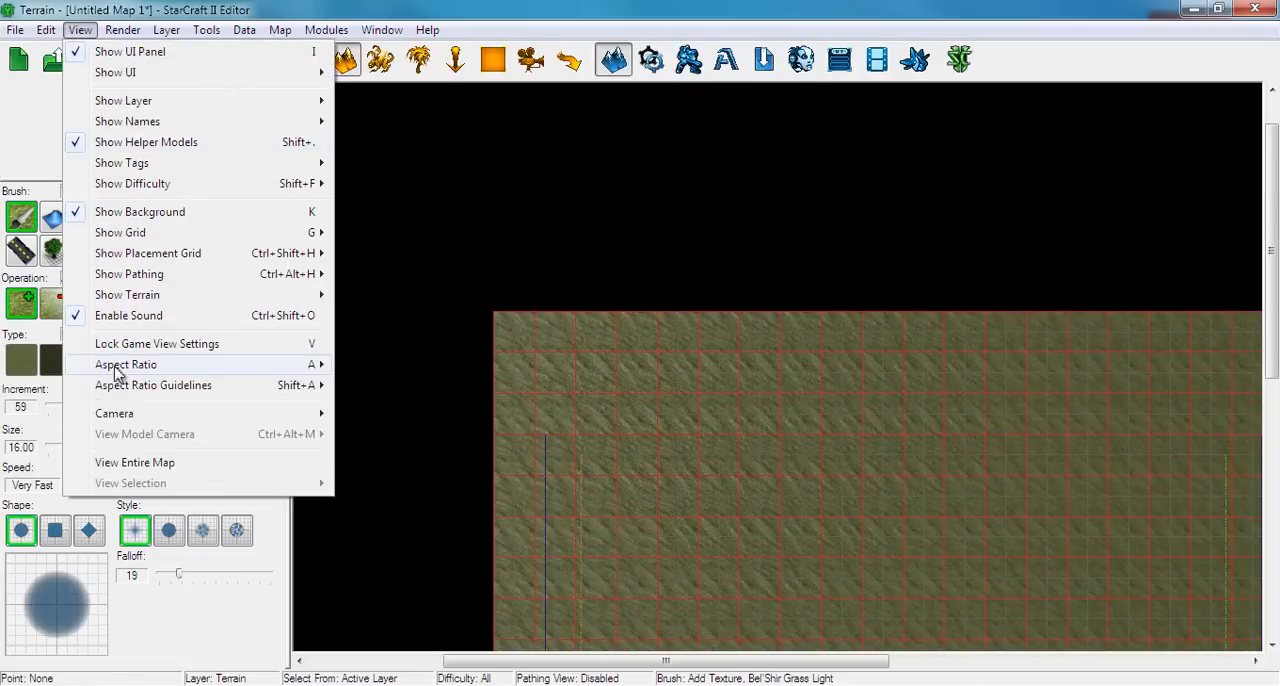
{"action": "left_click", "coordinate": [129, 460]}
{"action": "scroll", "coordinate": [540, 455], "scroll_direction": "up", "scroll_amount": 2}
{"action": "scroll", "coordinate": [540, 455], "scroll_direction": "up", "scroll_amount": 5}
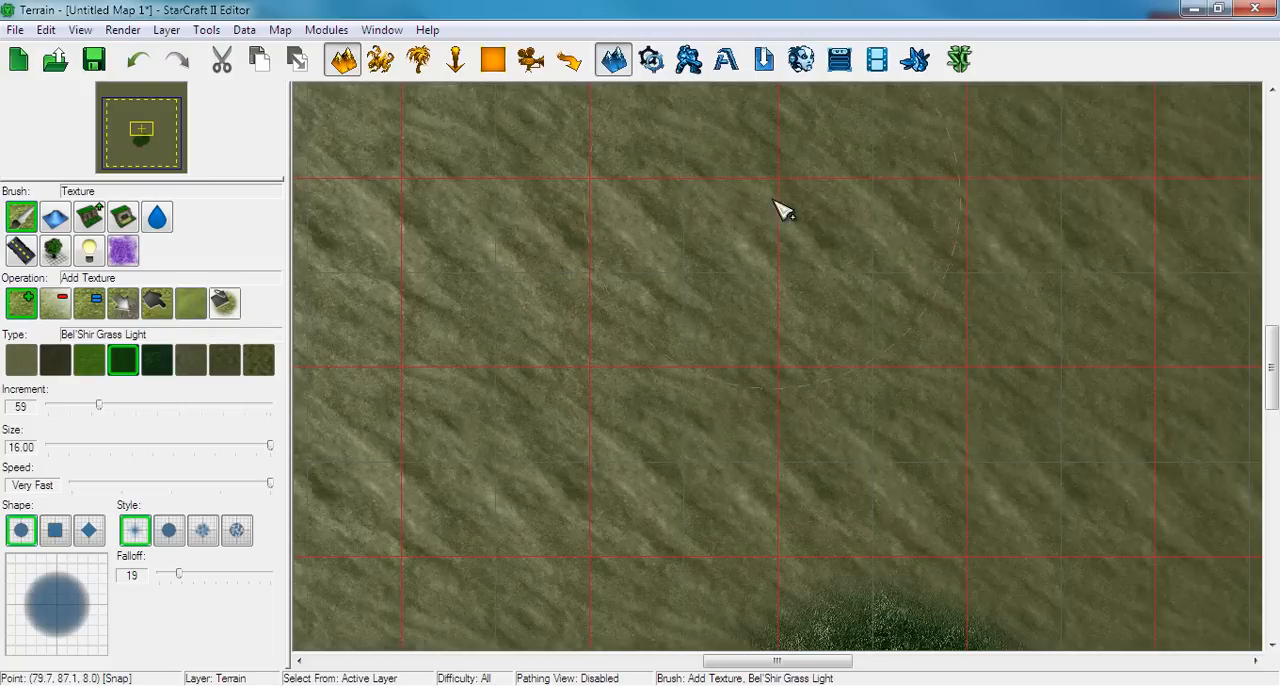
{"action": "right_click_drag", "start_coordinate": [781, 370], "coordinate": [777, 251]}
{"action": "scroll", "coordinate": [785, 260], "scroll_direction": "up", "scroll_amount": 5}
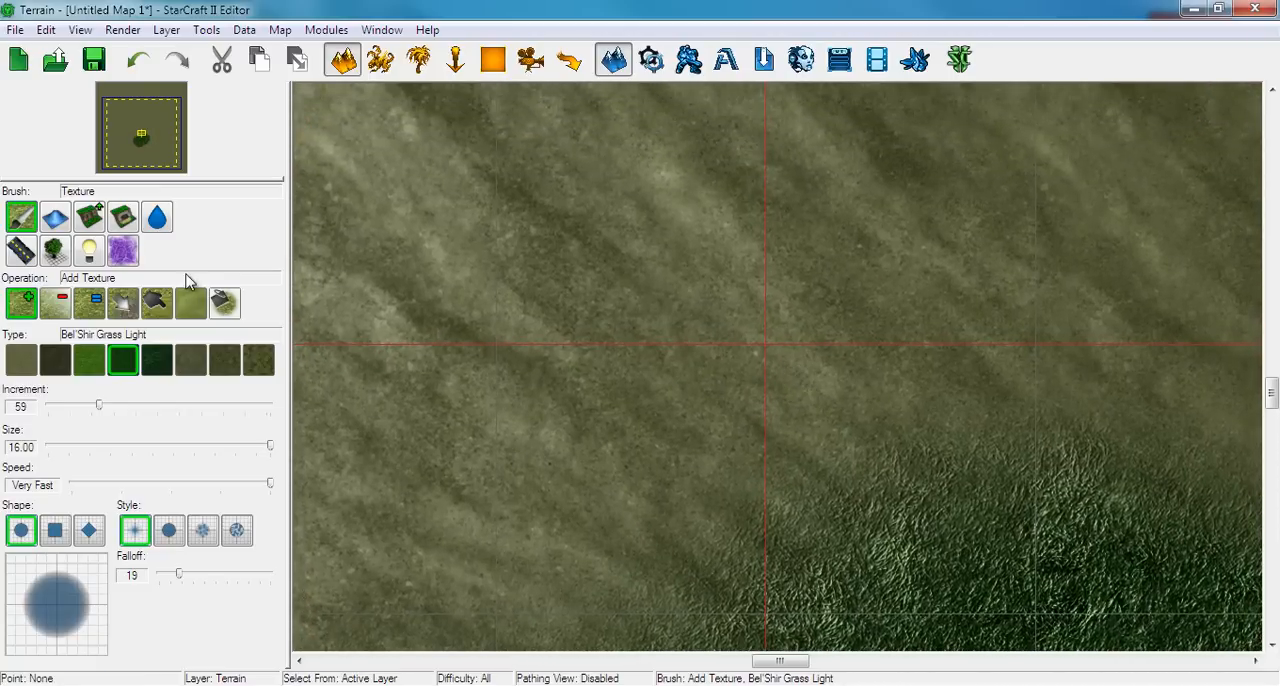
Lower a pit with Bel'Shir Organic Cliffs just above the grass patch, using the Lower Cliff brush at size 3.50
{"action": "left_click", "coordinate": [89, 217]}
{"action": "left_click", "coordinate": [55, 303]}
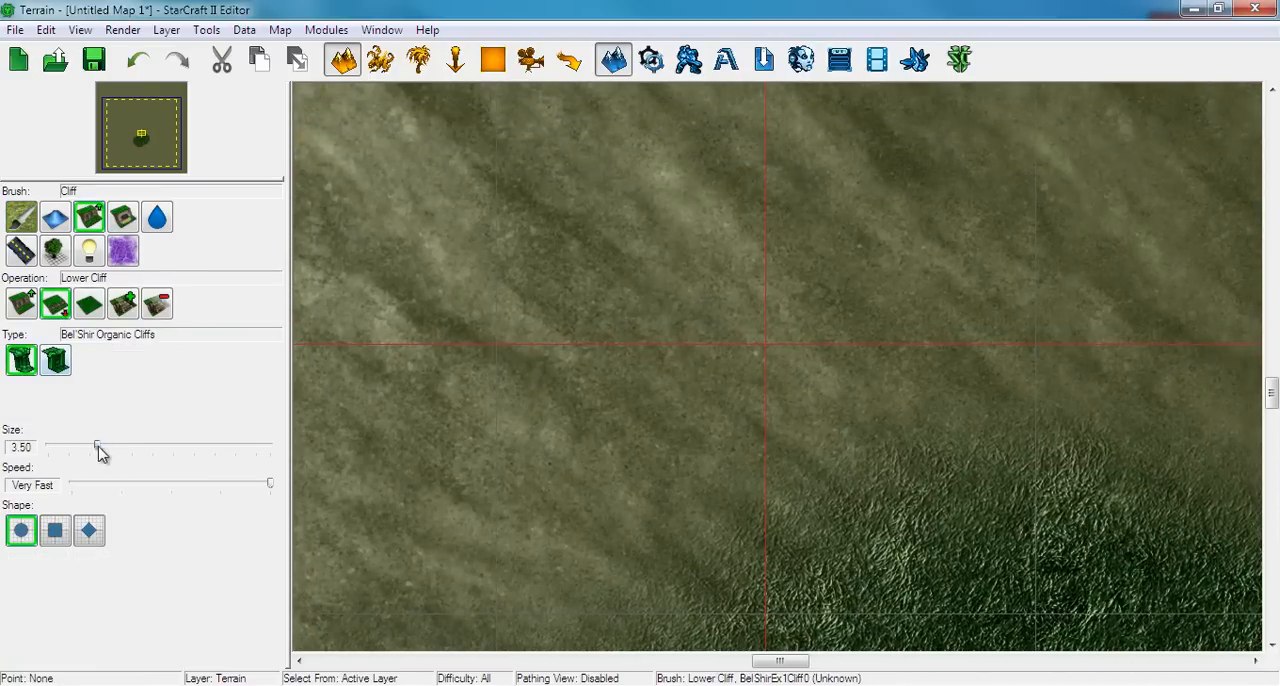
{"action": "mouse_move", "coordinate": [773, 354]}
{"action": "left_mouse_down"}
{"action": "mouse_move", "coordinate": [766, 363]}
{"action": "mouse_move", "coordinate": [794, 354]}
{"action": "mouse_move", "coordinate": [729, 320]}
{"action": "mouse_move", "coordinate": [706, 398]}
{"action": "mouse_move", "coordinate": [789, 434]}
{"action": "mouse_move", "coordinate": [829, 423]}
{"action": "mouse_move", "coordinate": [829, 277]}
{"action": "mouse_move", "coordinate": [818, 282]}
{"action": "left_mouse_up"}
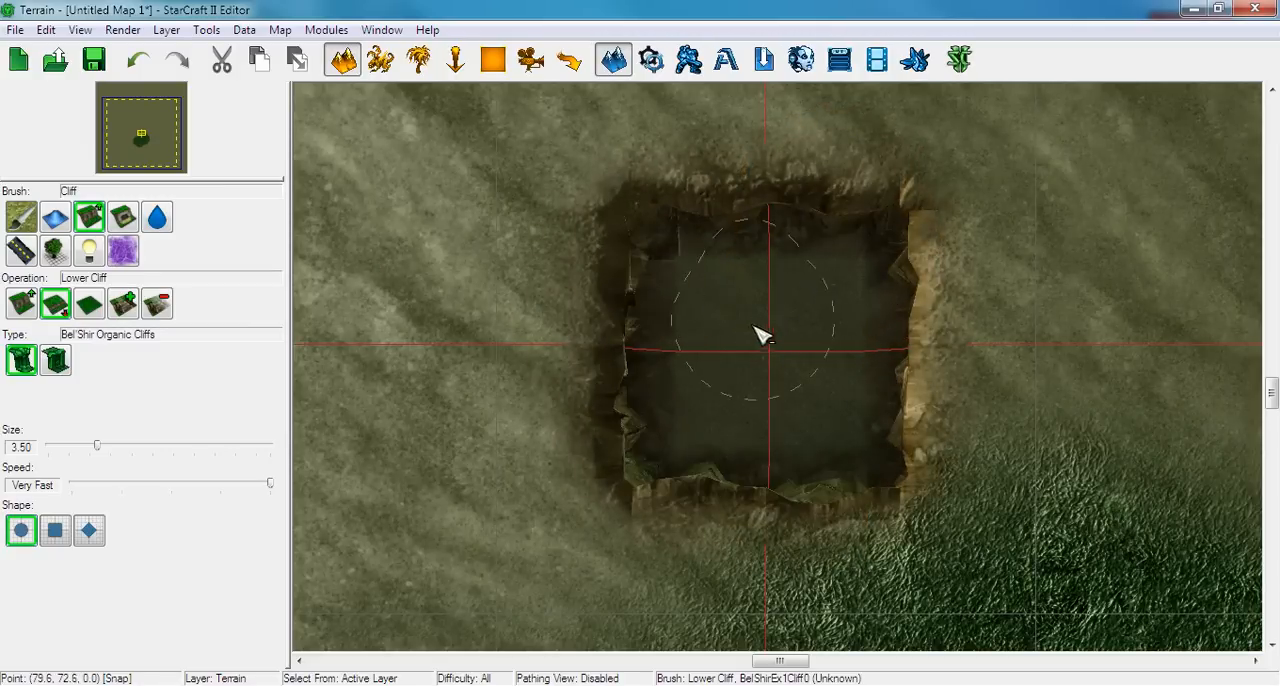
Hide the terrain grid and examine the map boundary and playable area lines around the entire map
{"action": "scroll", "coordinate": [737, 434], "scroll_direction": "down", "scroll_amount": 2}
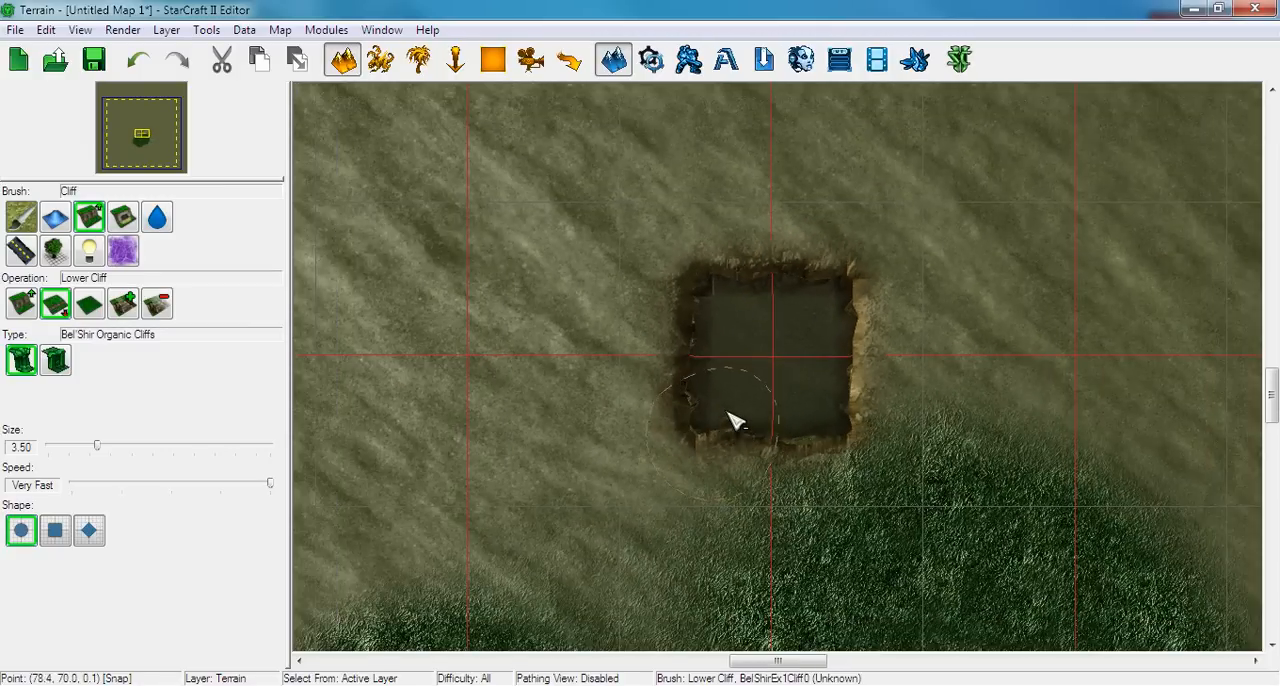
{"action": "scroll", "coordinate": [735, 420], "scroll_direction": "down", "scroll_amount": 5}
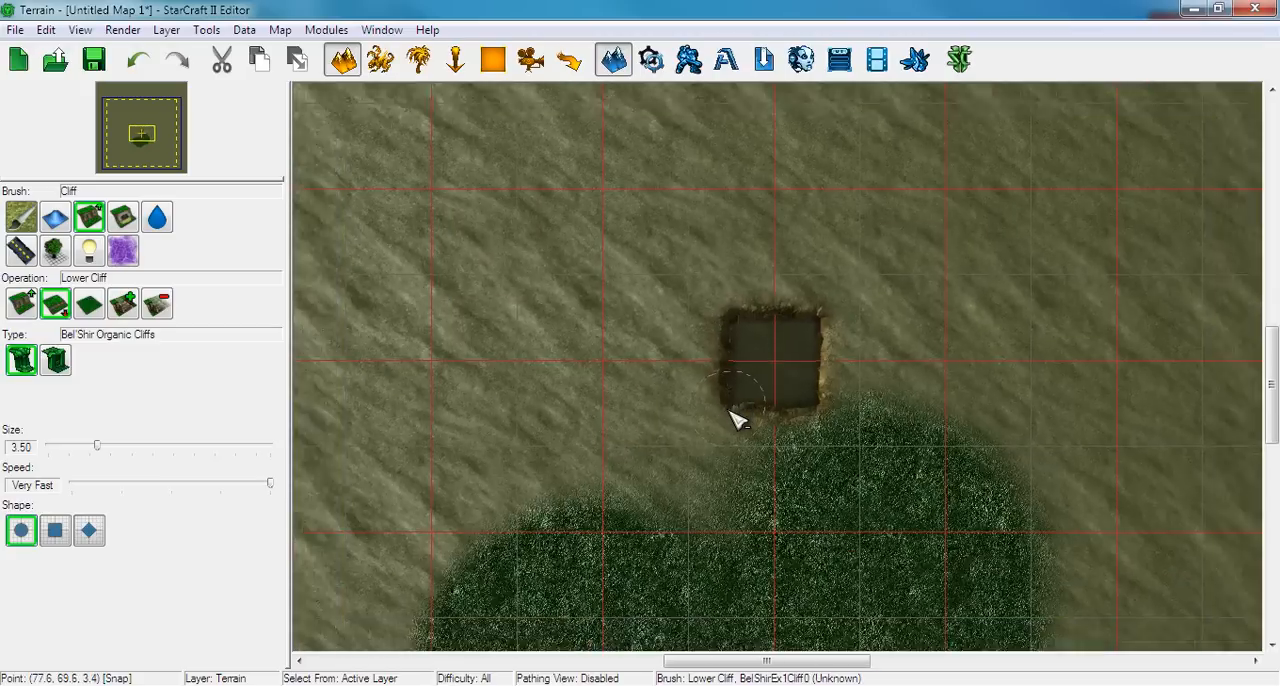
{"action": "scroll", "coordinate": [695, 508], "scroll_direction": "up", "scroll_amount": 2}
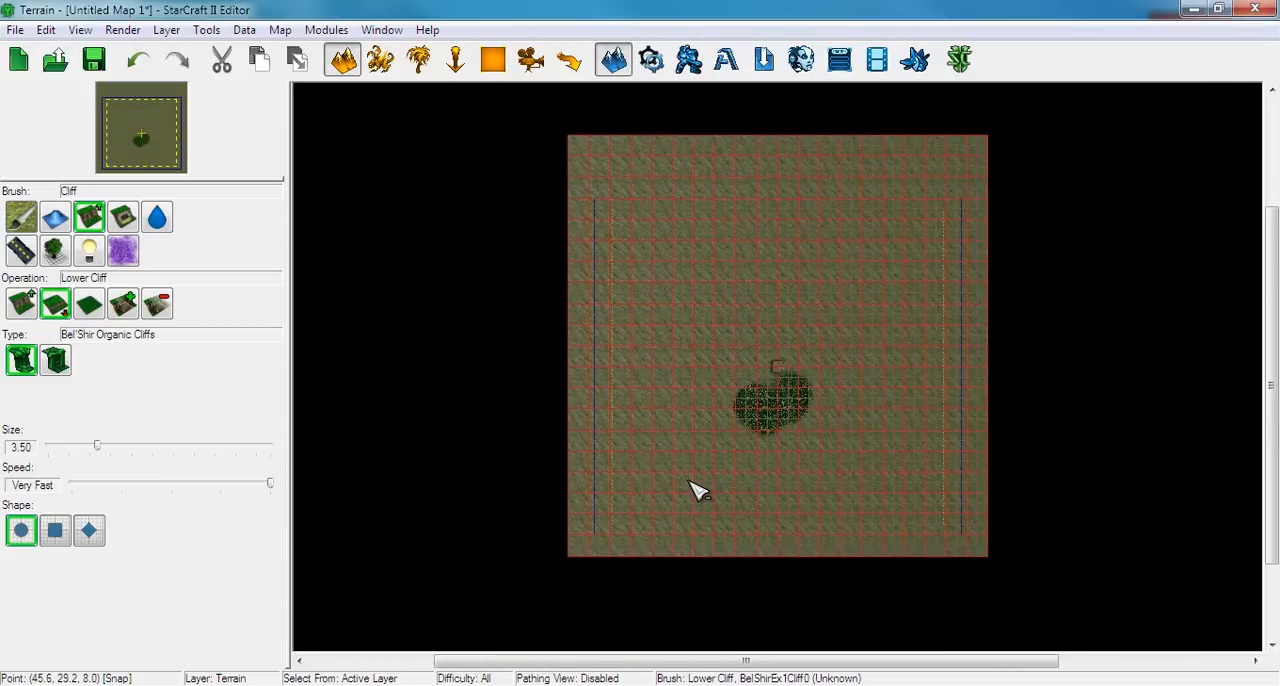
{"action": "scroll", "coordinate": [590, 210], "scroll_direction": "up", "scroll_amount": 1}
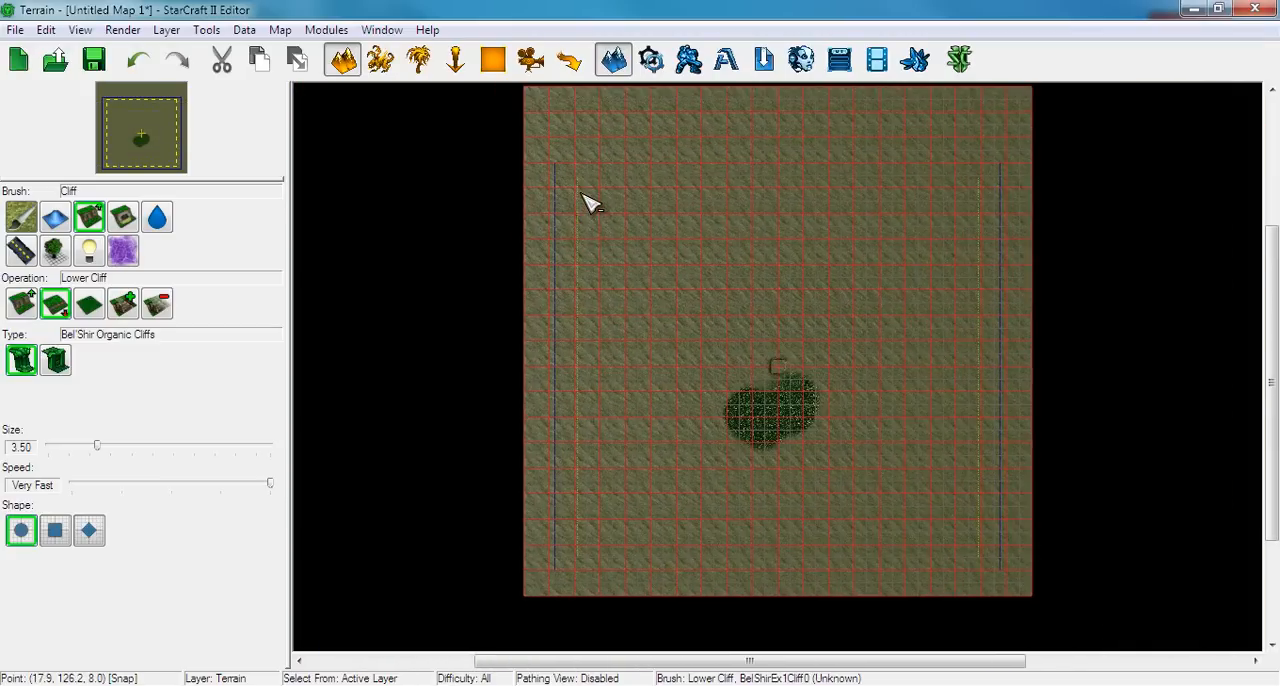
{"action": "key", "text": "g"}
{"action": "key", "text": "g"}
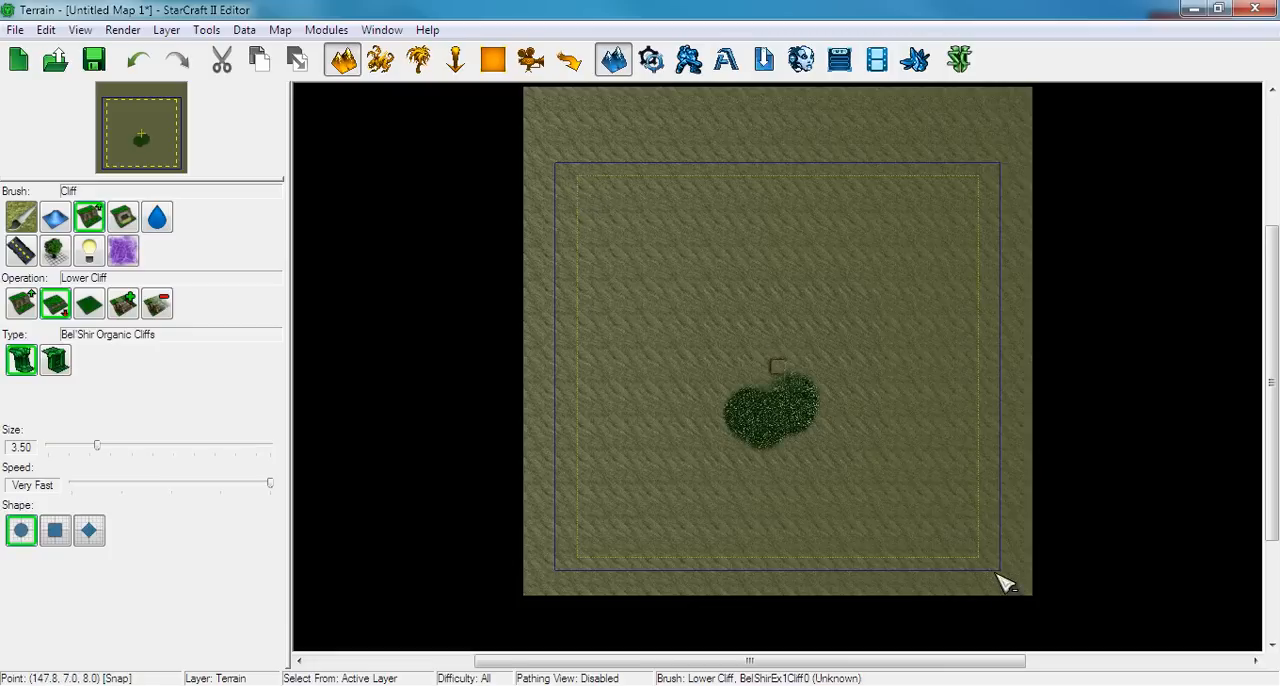
{"action": "scroll", "coordinate": [851, 503], "scroll_direction": "up", "scroll_amount": 1}
{"action": "scroll", "coordinate": [851, 503], "scroll_direction": "down", "scroll_amount": 2}
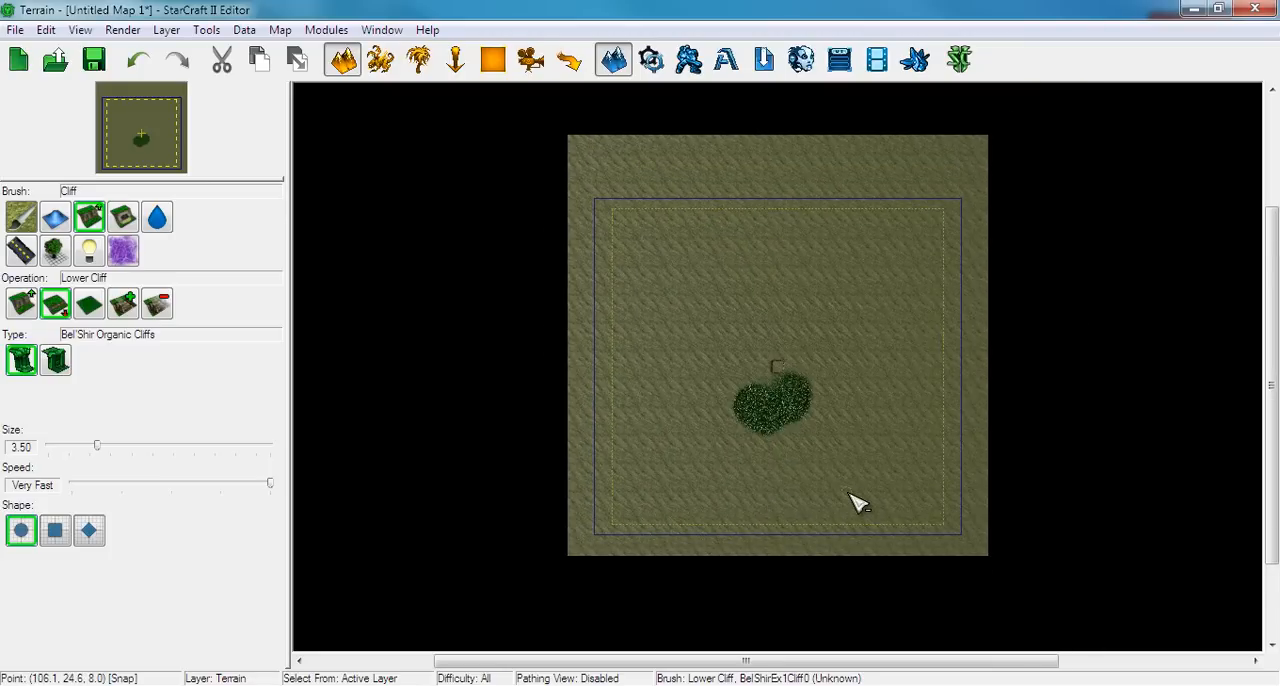
{"action": "scroll", "coordinate": [852, 494], "scroll_direction": "up", "scroll_amount": 1}
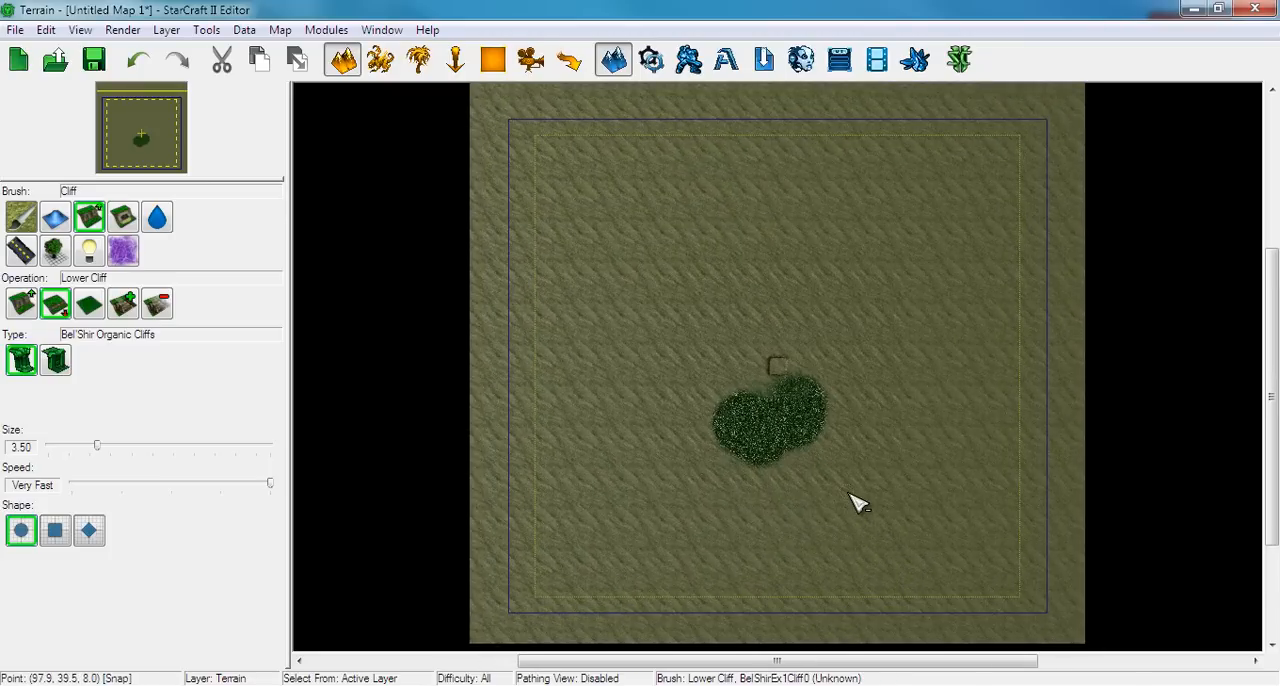
{"action": "scroll", "coordinate": [851, 503], "scroll_direction": "up", "scroll_amount": 3}
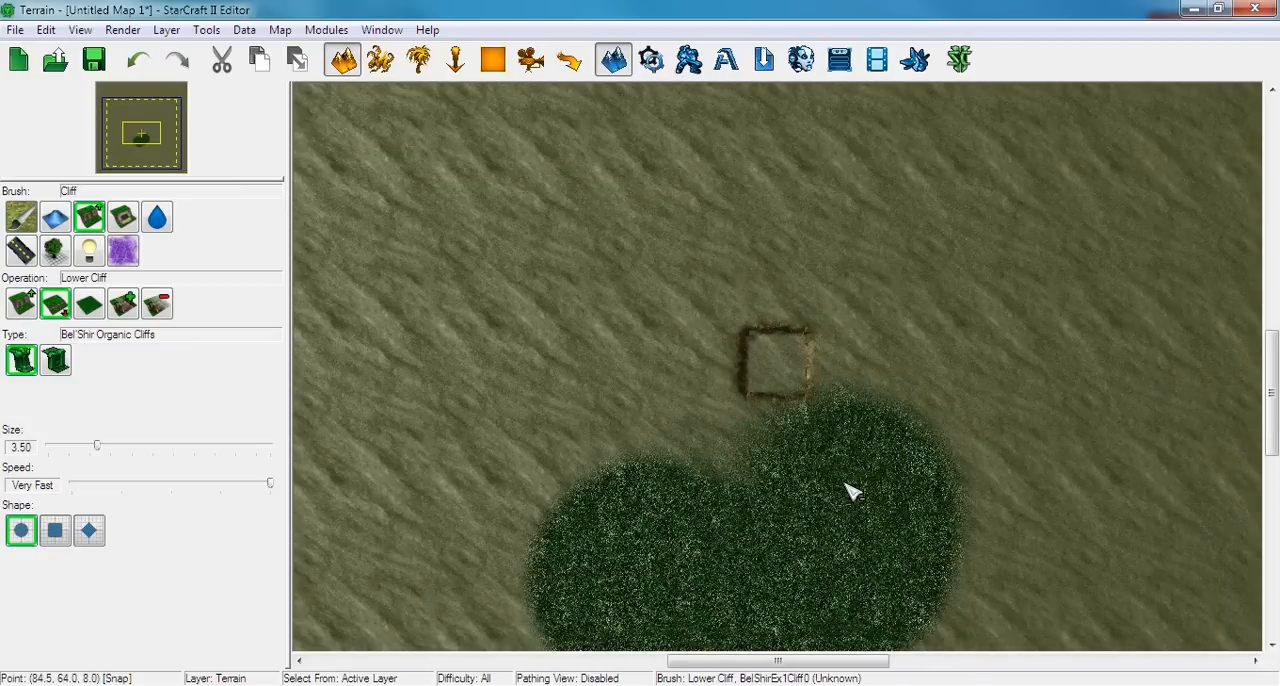
Undo the lowered cliff pit and the painted grass patch near the middle of the map
{"action": "key", "text": "v"}
{"action": "scroll", "coordinate": [842, 486], "scroll_direction": "down", "scroll_amount": 4}
{"action": "key", "text": "ctrl+z"}
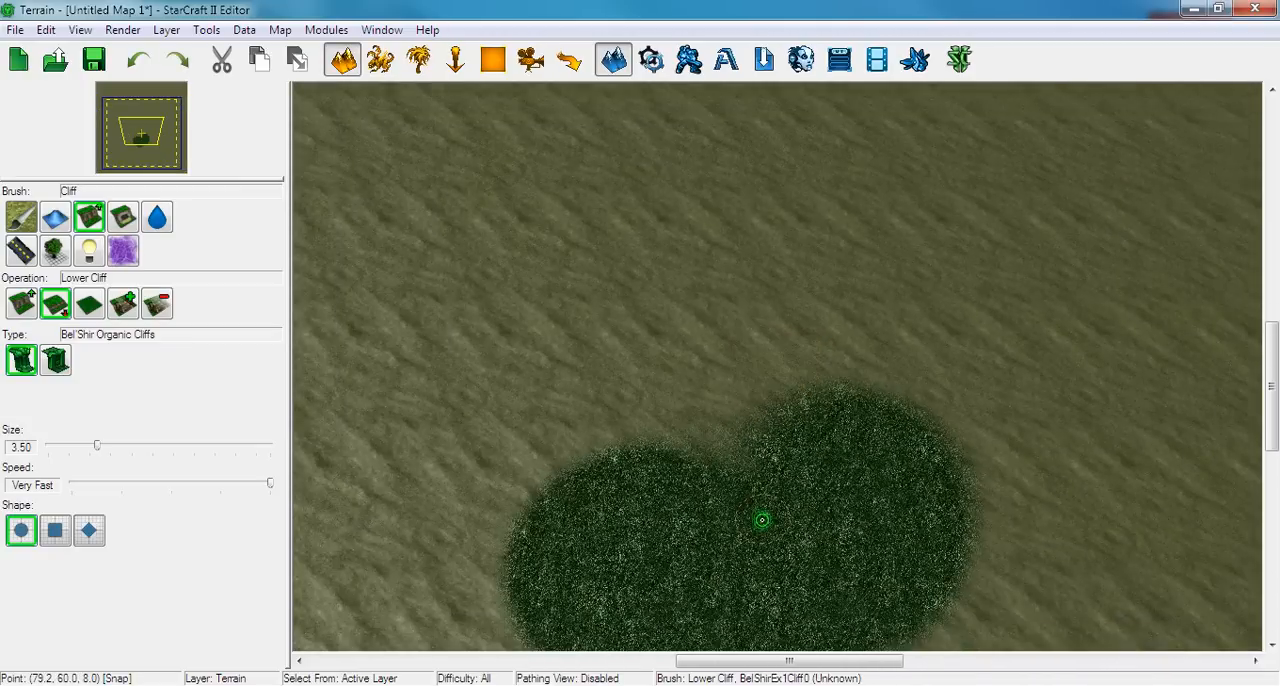
{"action": "key", "text": "ctrl+z"}
Raise a plateau with Bel'Shir Manmade Cliffs near the map's south-west corner, using the Raise Cliff brush at size 8.00
{"action": "middle_click_drag", "start_coordinate": [680, 540], "coordinate": [1026, 191]}
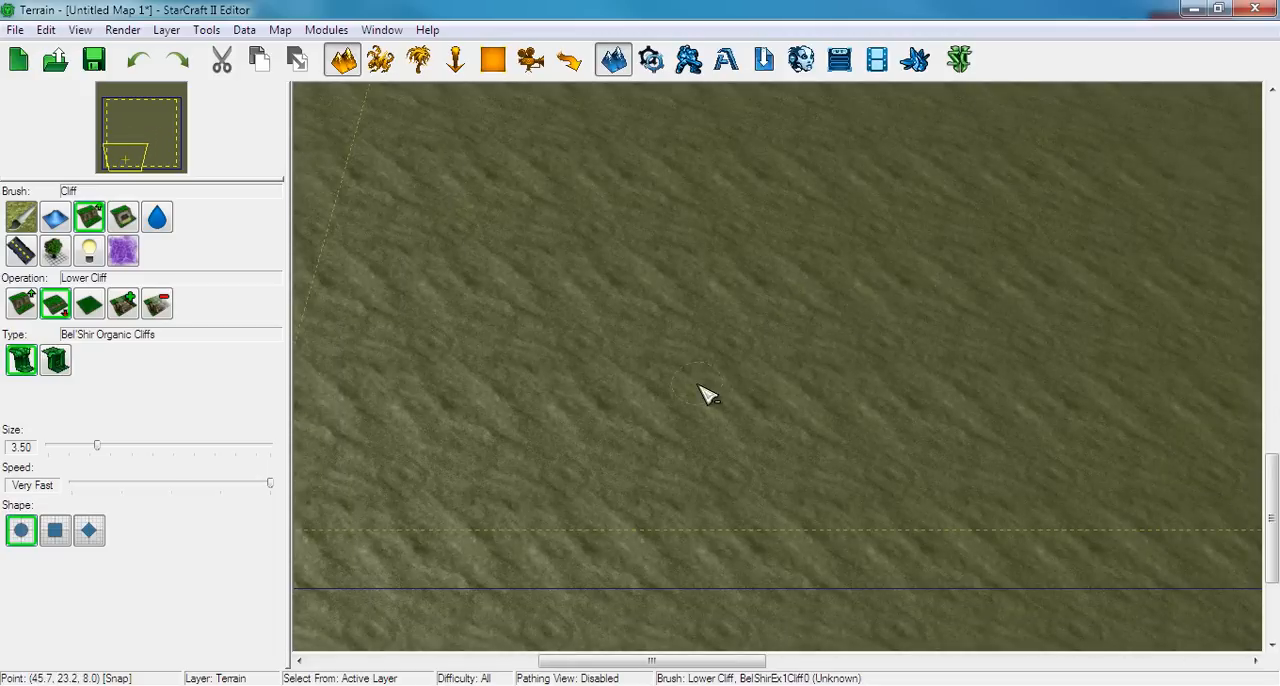
{"action": "middle_click_drag", "start_coordinate": [706, 394], "coordinate": [934, 386]}
{"action": "middle_click_drag", "start_coordinate": [560, 389], "coordinate": [617, 349]}
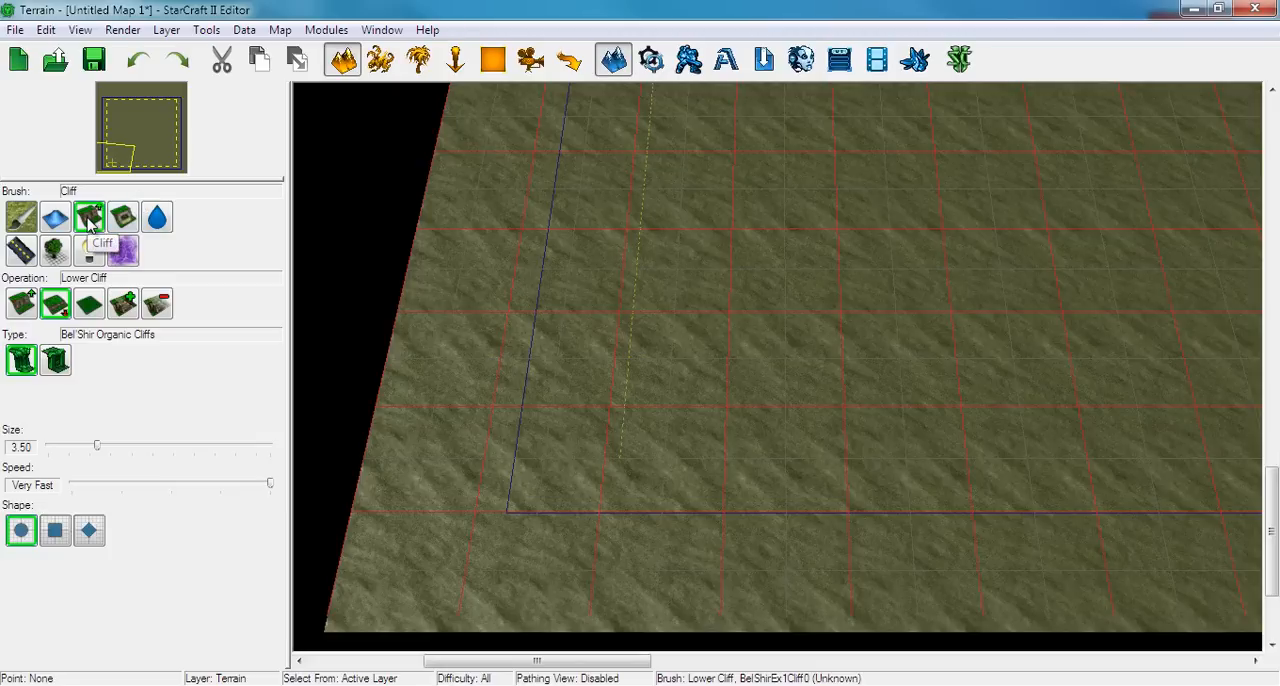
{"action": "left_click", "coordinate": [21, 306]}
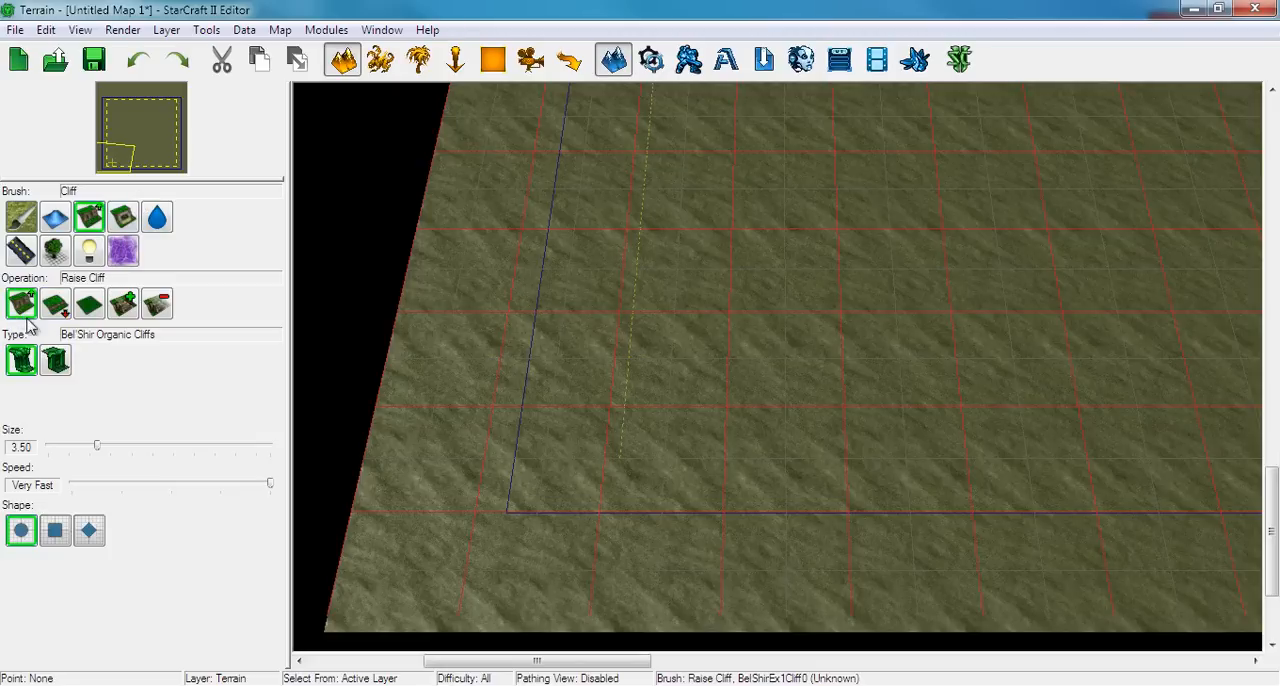
{"action": "left_click", "coordinate": [55, 360]}
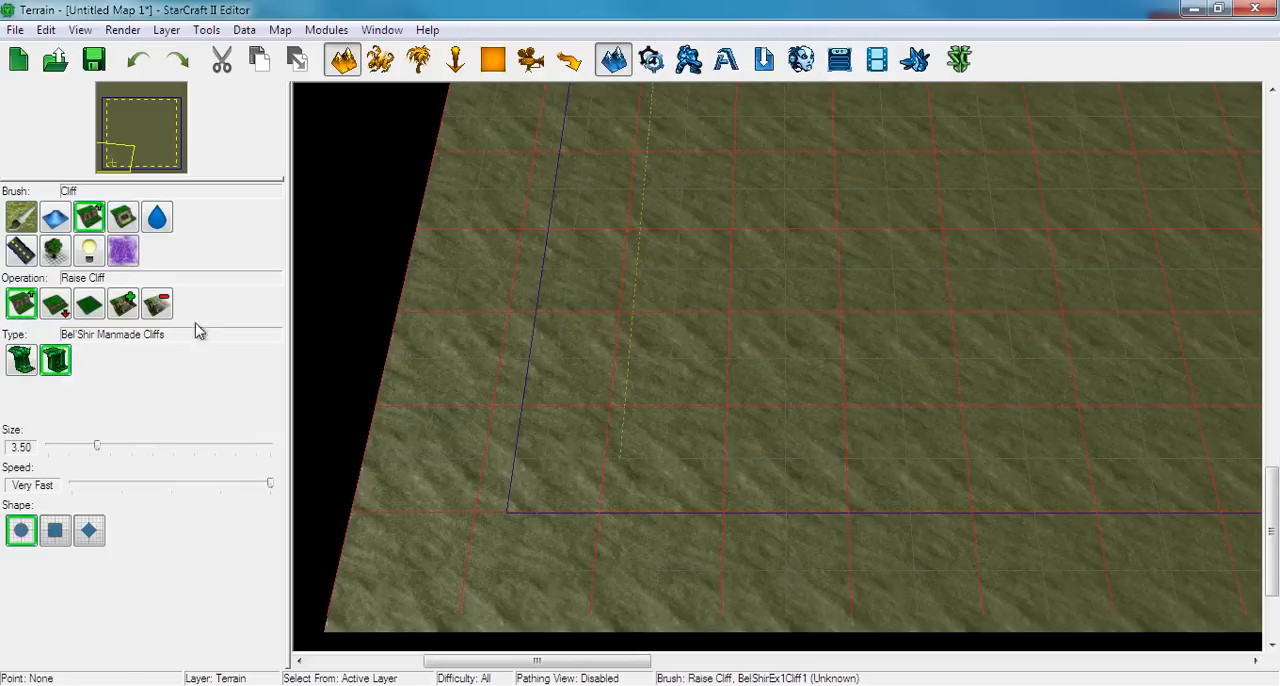
{"action": "scroll", "coordinate": [715, 300], "scroll_direction": "up", "scroll_amount": 1}
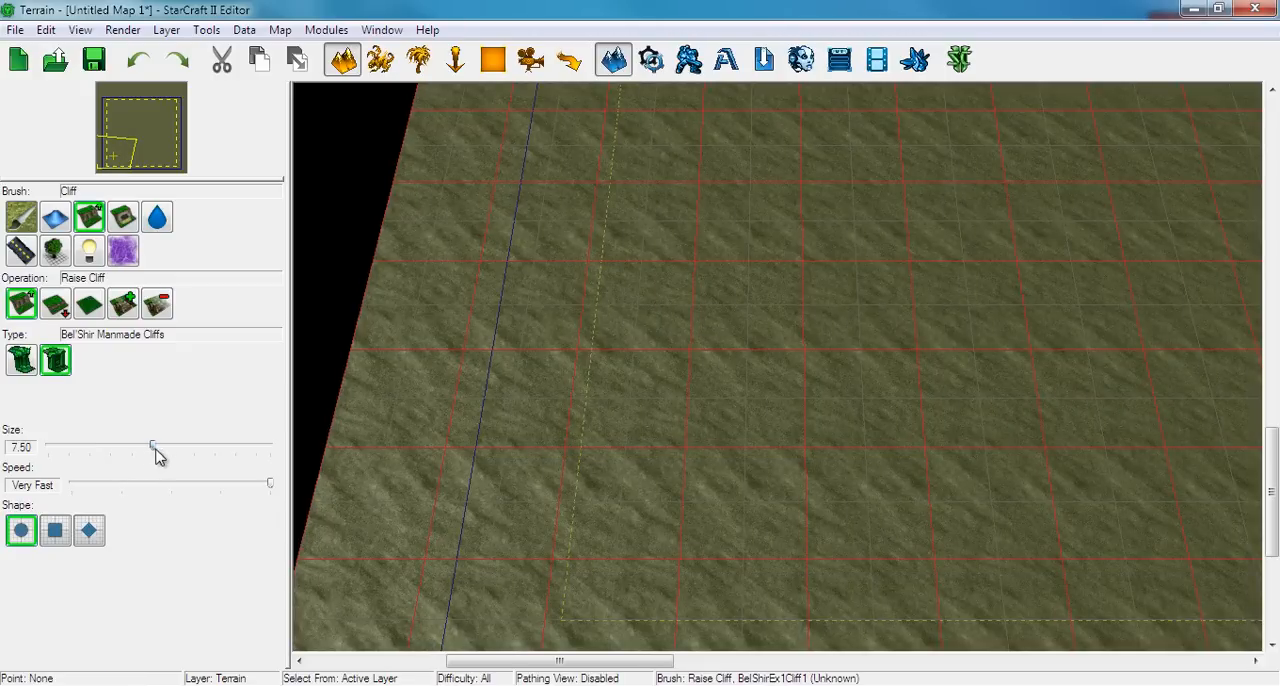
{"action": "left_click_drag", "start_coordinate": [155, 448], "coordinate": [159, 448]}
{"action": "mouse_move", "coordinate": [771, 349]}
{"action": "left_mouse_down"}
{"action": "mouse_move", "coordinate": [691, 363]}
{"action": "mouse_move", "coordinate": [771, 297]}
{"action": "mouse_move", "coordinate": [793, 330]}
{"action": "left_mouse_up"}
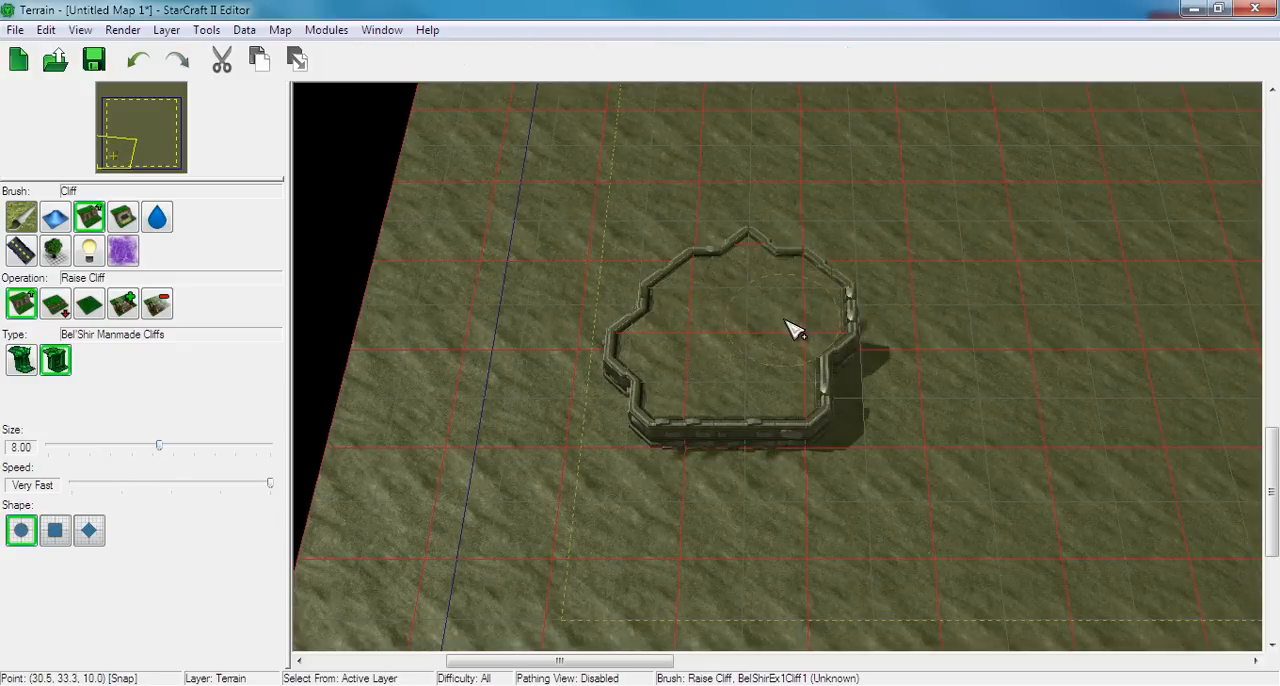
Raise a second plateau with Bel'Shir Organic Cliffs east of the manmade one and extend it until the two join
{"action": "left_click", "coordinate": [23, 360]}
{"action": "right_click_drag", "start_coordinate": [1096, 384], "coordinate": [898, 397]}
{"action": "mouse_move", "coordinate": [886, 412]}
{"action": "left_mouse_down"}
{"action": "mouse_move", "coordinate": [877, 424]}
{"action": "mouse_move", "coordinate": [780, 394]}
{"action": "mouse_move", "coordinate": [909, 337]}
{"action": "mouse_move", "coordinate": [897, 386]}
{"action": "mouse_move", "coordinate": [898, 363]}
{"action": "left_mouse_up"}
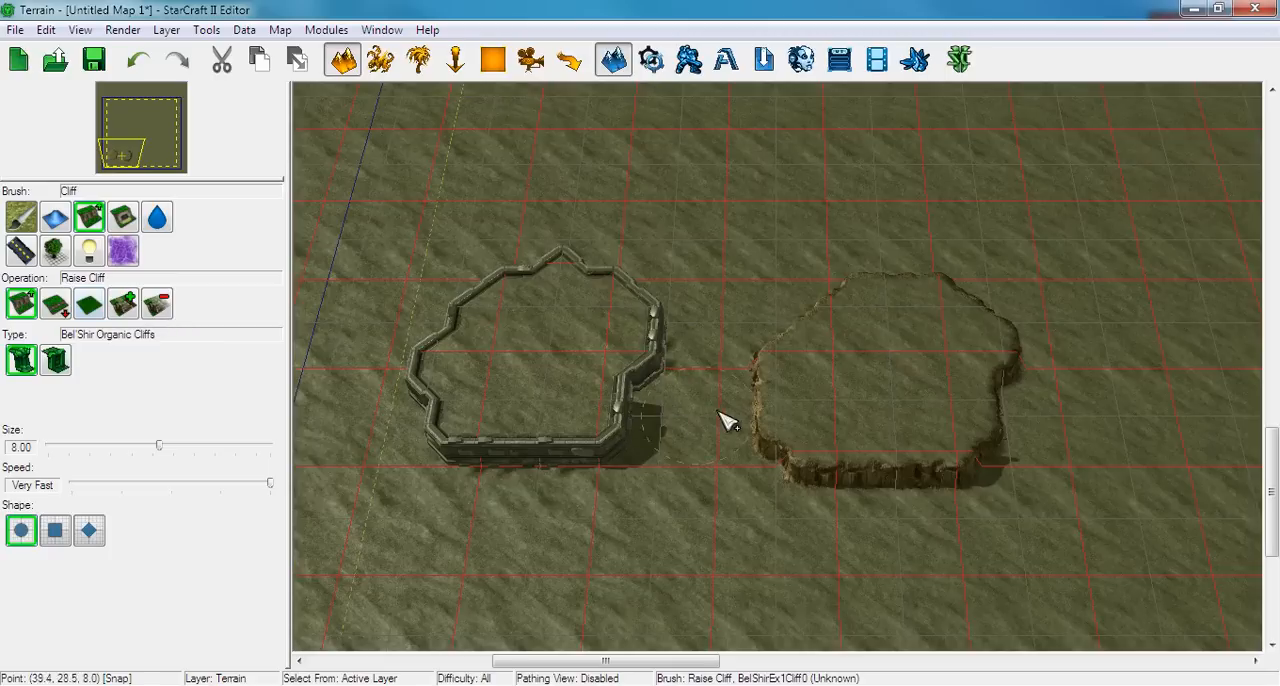
{"action": "left_click_drag", "start_coordinate": [757, 411], "coordinate": [685, 402]}
{"action": "right_click_drag", "start_coordinate": [731, 374], "coordinate": [870, 356]}
Examine up close and from several angles the seam where the manmade and organic cliffs meet
{"action": "scroll", "coordinate": [903, 477], "scroll_direction": "up", "scroll_amount": 5}
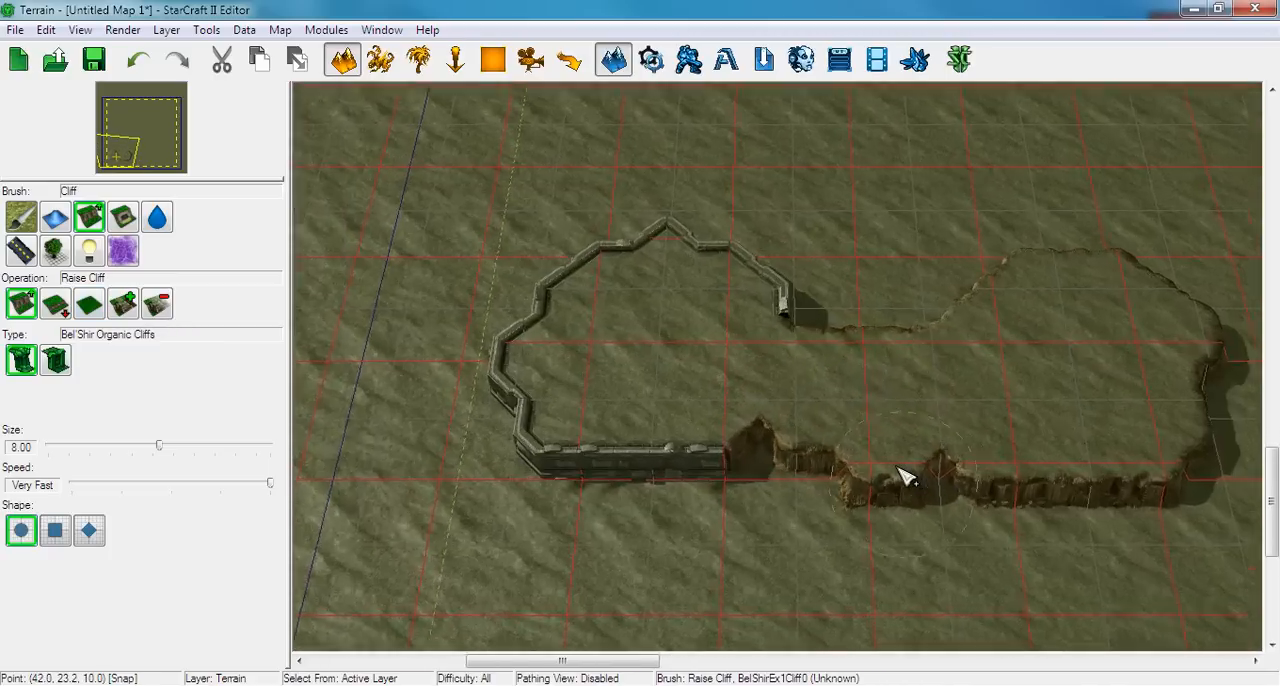
{"action": "right_click_drag", "start_coordinate": [903, 477], "coordinate": [915, 392]}
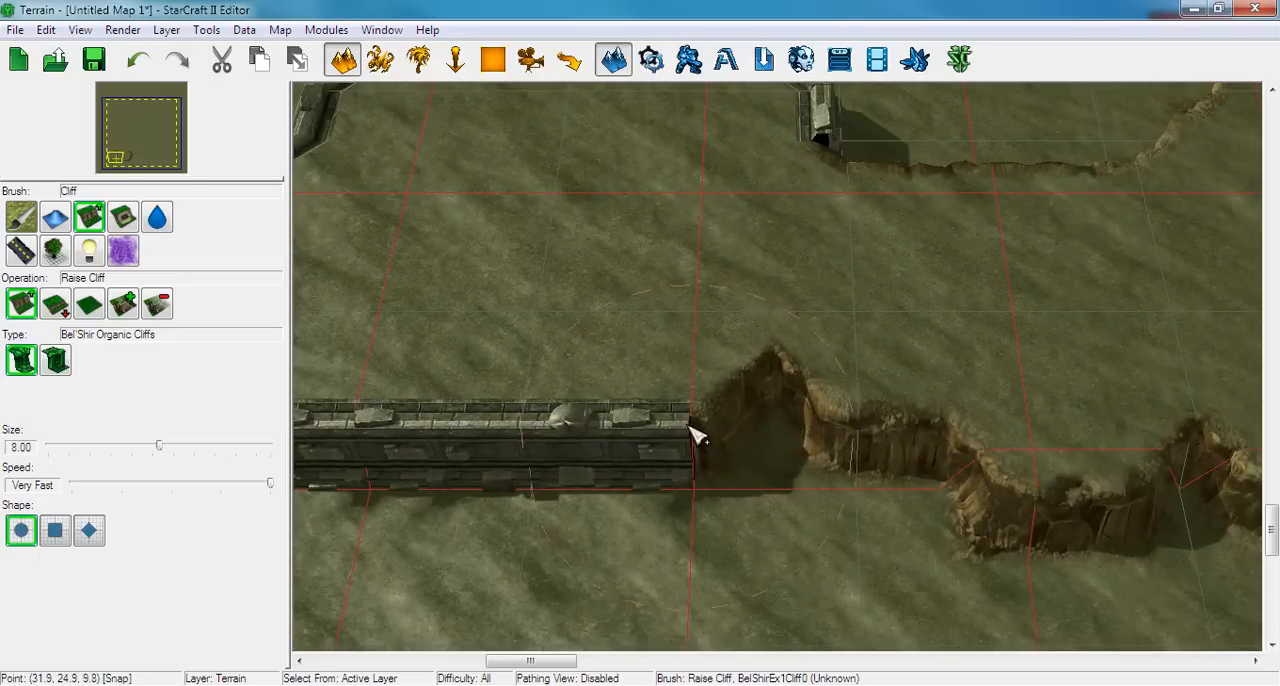
{"action": "right_click_drag", "start_coordinate": [708, 412], "coordinate": [574, 409]}
{"action": "scroll", "coordinate": [600, 416], "scroll_direction": "up", "scroll_amount": 4}
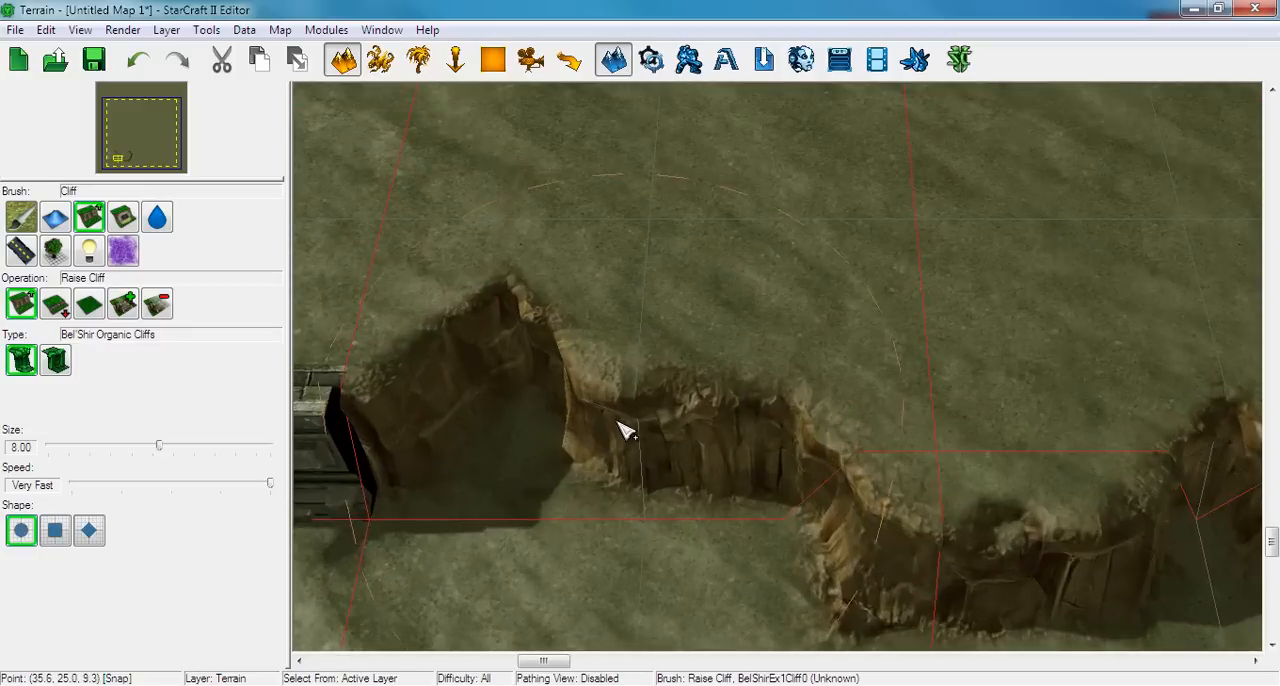
{"action": "right_click_drag", "start_coordinate": [732, 348], "coordinate": [1000, 309]}
{"action": "right_click_drag", "start_coordinate": [571, 246], "coordinate": [820, 371], "text": "ctrl"}
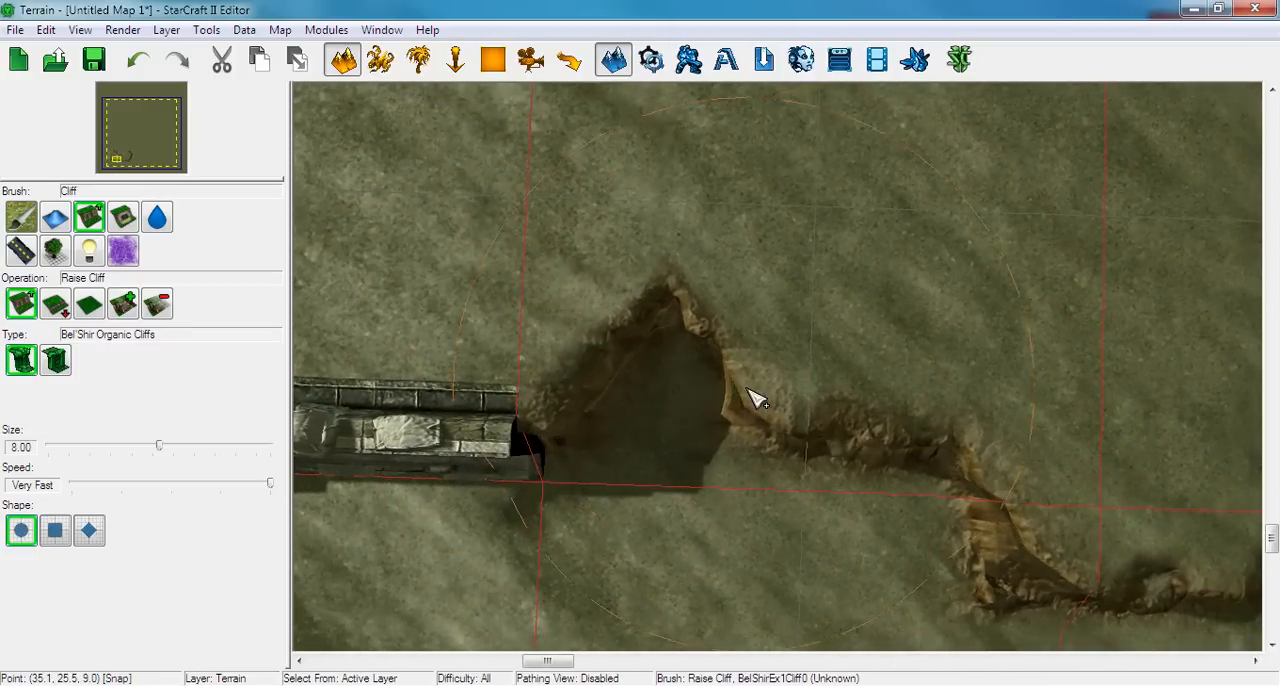
{"action": "scroll", "coordinate": [755, 398], "scroll_direction": "down", "scroll_amount": 4}
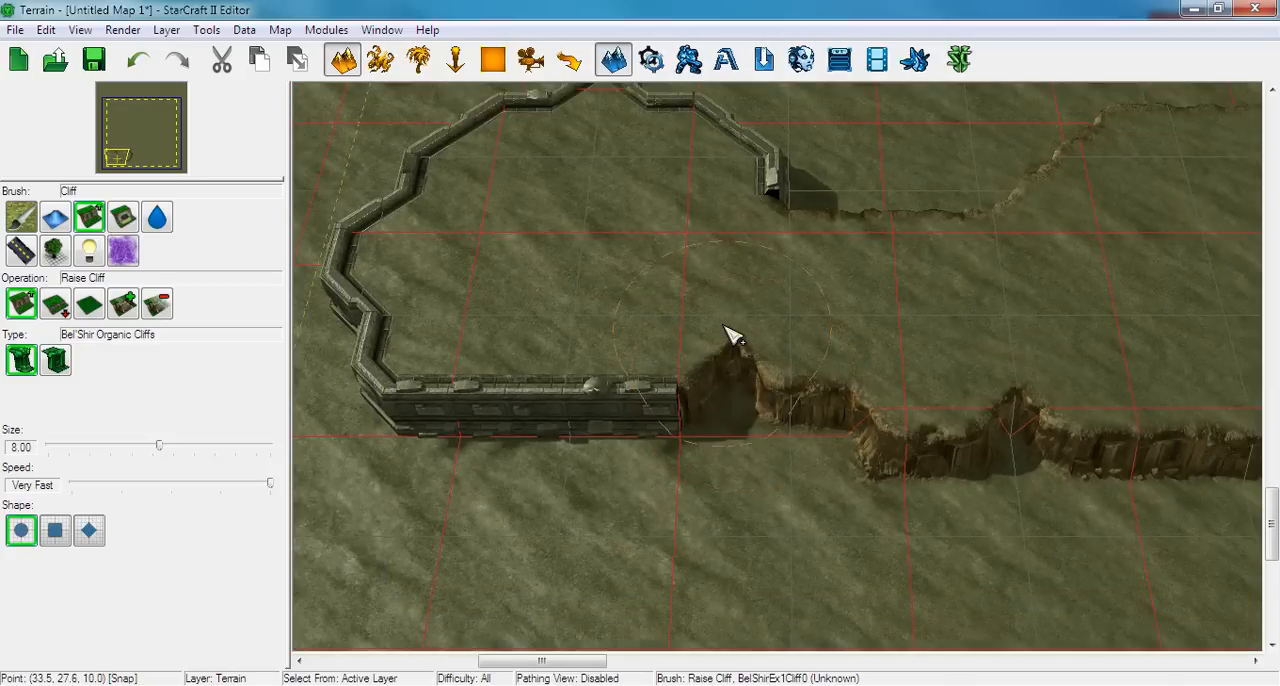
{"action": "right_click_drag", "start_coordinate": [752, 244], "coordinate": [753, 298]}
{"action": "right_click_drag", "start_coordinate": [705, 374], "coordinate": [763, 337]}
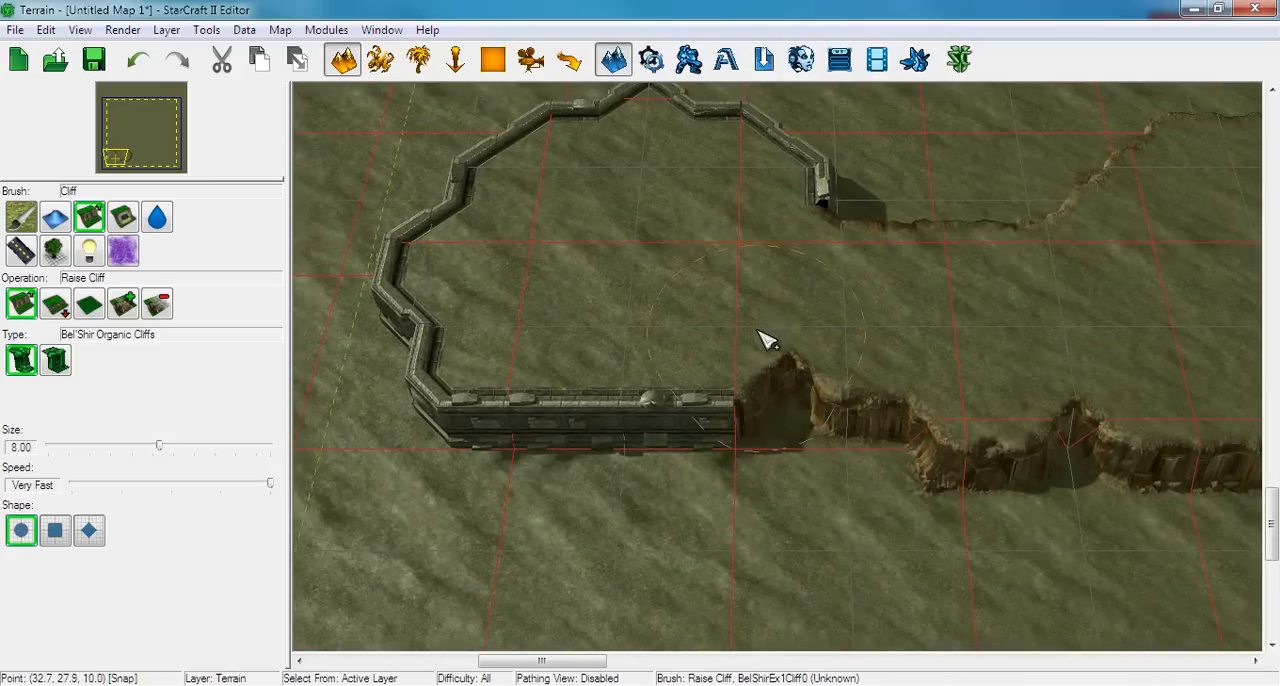
{"action": "scroll", "coordinate": [752, 360], "scroll_direction": "up", "scroll_amount": 3}
{"action": "scroll", "coordinate": [760, 366], "scroll_direction": "down", "scroll_amount": 5}
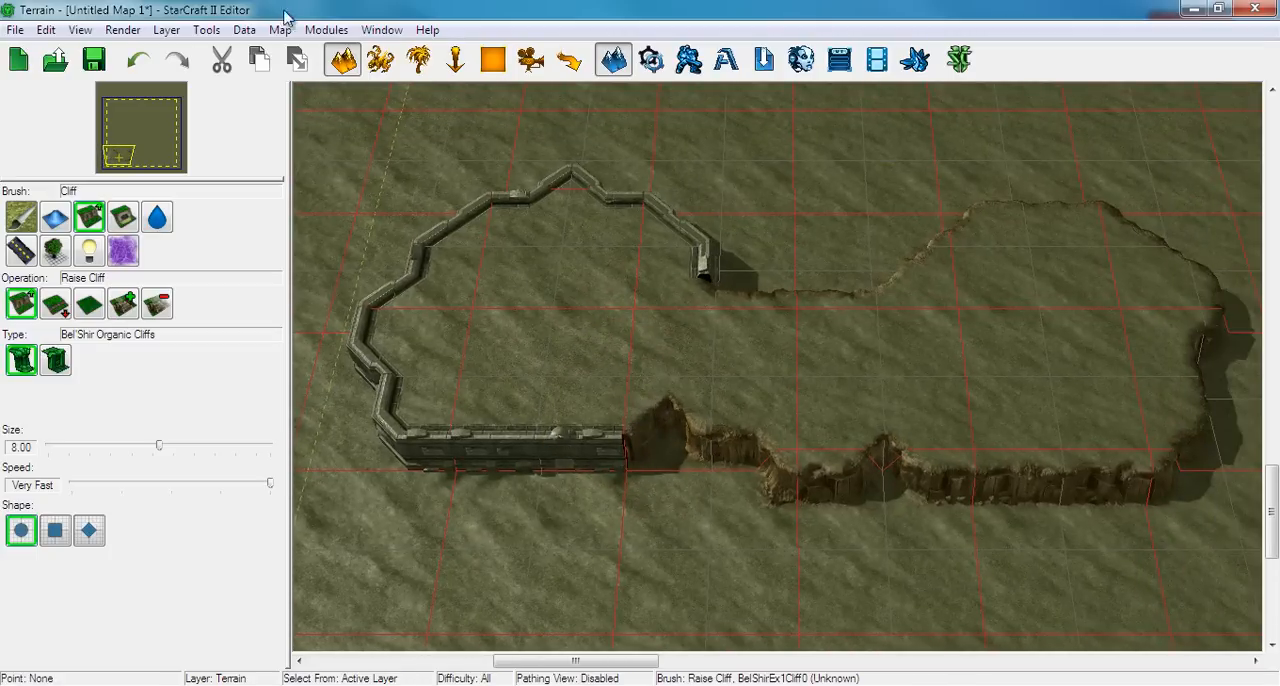
Turn off Allow Cliff Merging and paint over the manmade plateau with Bel'Shir Organic Cliffs using the Same Level Cliff operation
{"action": "left_click", "coordinate": [205, 31]}
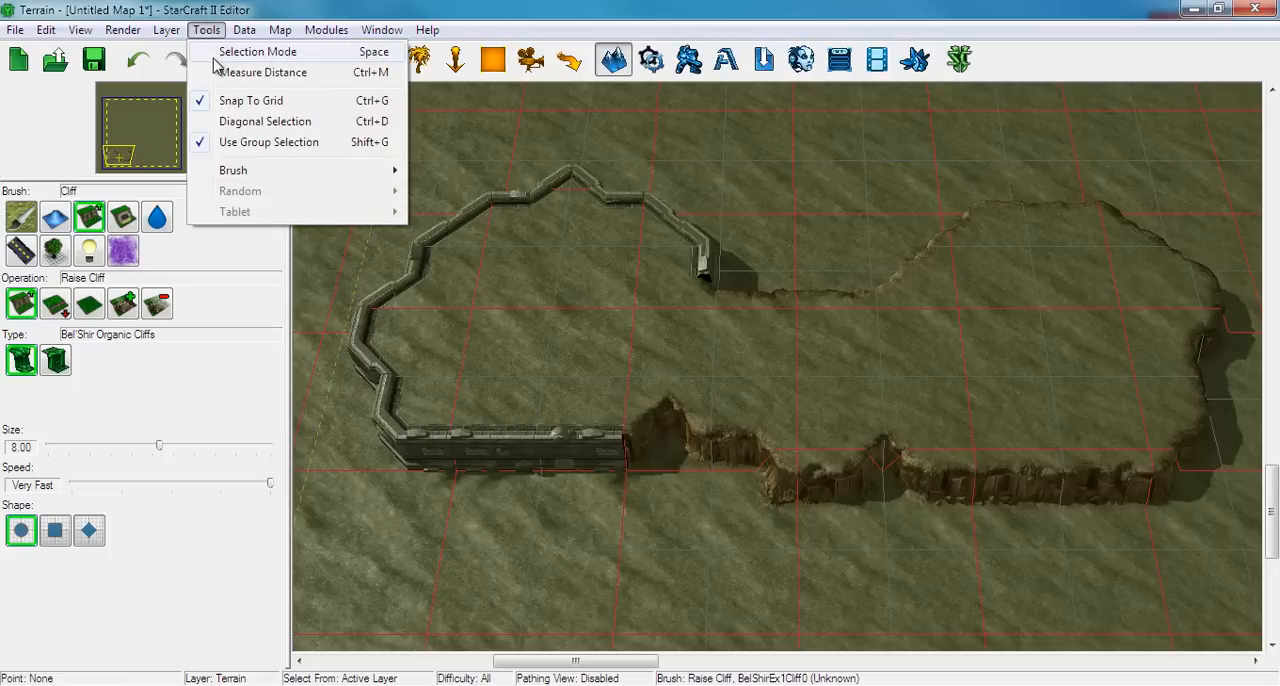
{"action": "mouse_move", "coordinate": [250, 174]}
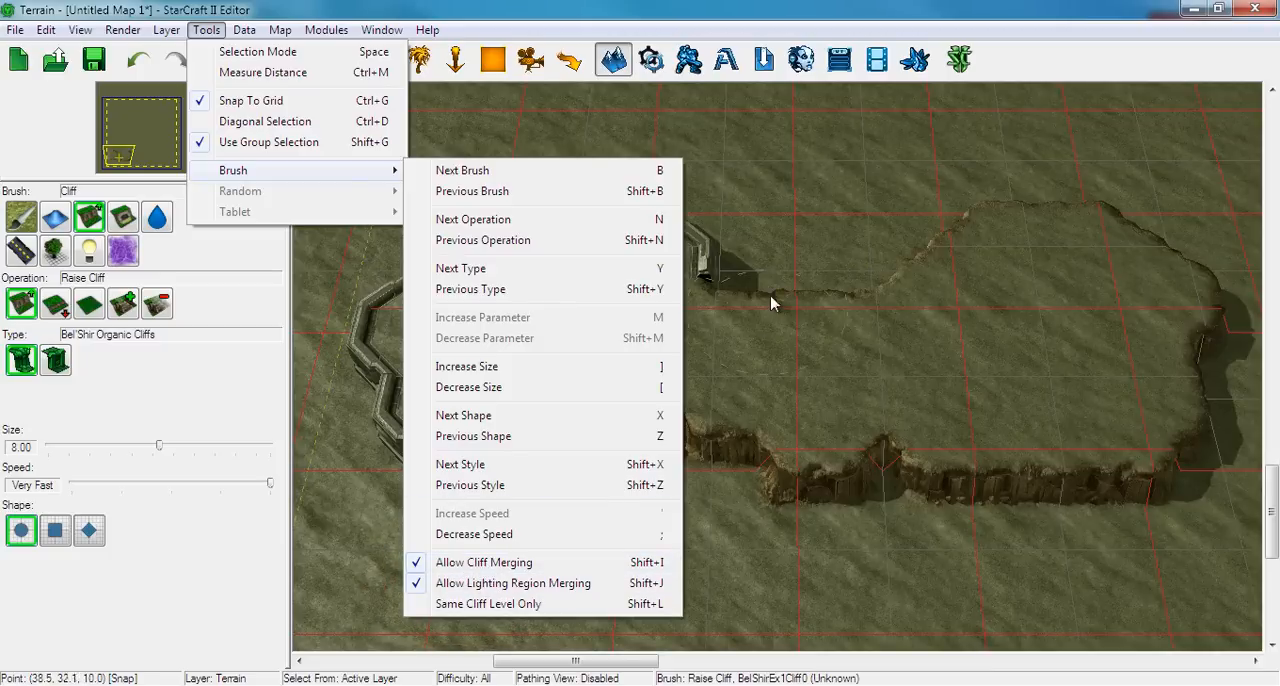
{"action": "left_click", "coordinate": [562, 562]}
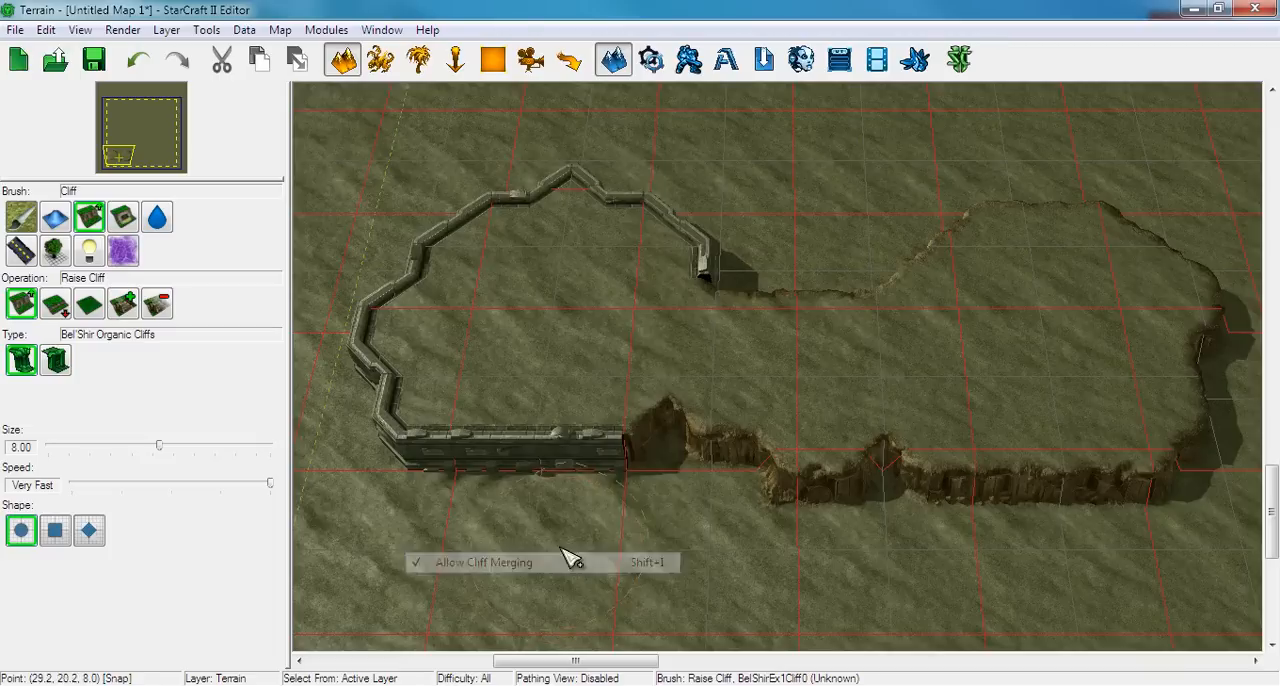
{"action": "left_click", "coordinate": [88, 304]}
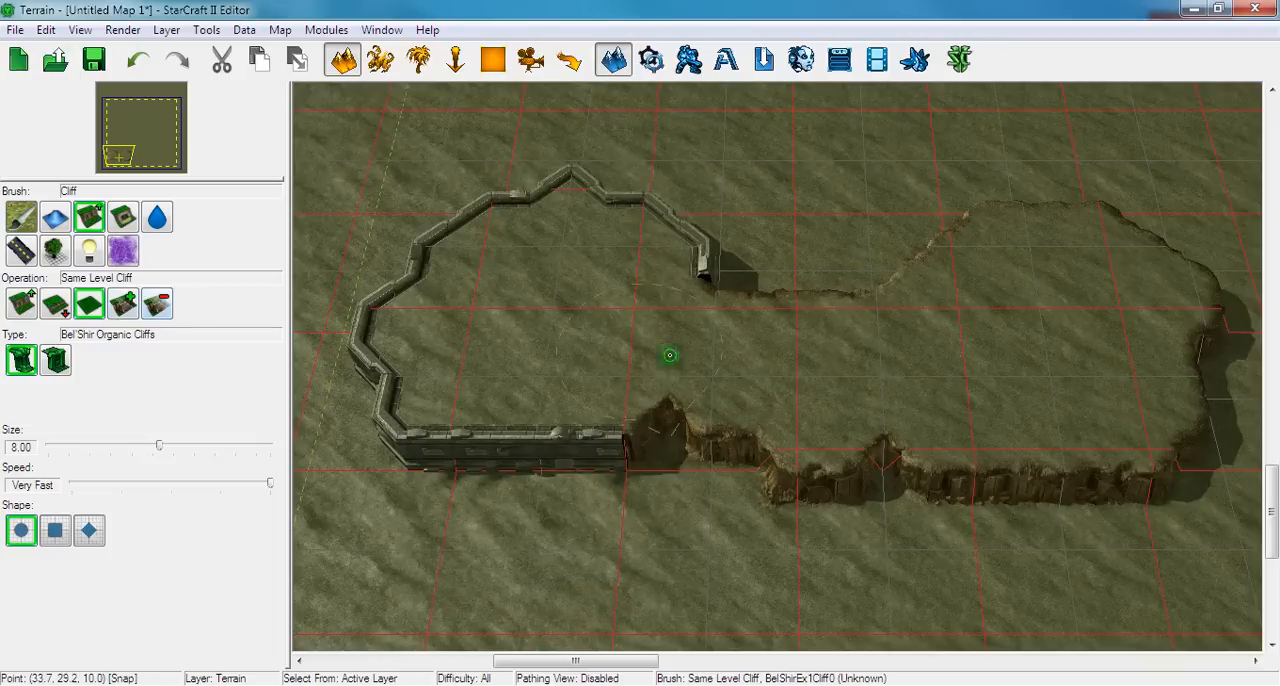
{"action": "mouse_move", "coordinate": [666, 357]}
{"action": "left_mouse_down"}
{"action": "mouse_move", "coordinate": [820, 380]}
{"action": "mouse_move", "coordinate": [606, 446]}
{"action": "mouse_move", "coordinate": [571, 429]}
{"action": "mouse_move", "coordinate": [558, 406]}
{"action": "mouse_move", "coordinate": [614, 346]}
{"action": "mouse_move", "coordinate": [603, 300]}
{"action": "mouse_move", "coordinate": [565, 294]}
{"action": "mouse_move", "coordinate": [560, 243]}
{"action": "mouse_move", "coordinate": [451, 334]}
{"action": "mouse_move", "coordinate": [474, 423]}
{"action": "mouse_move", "coordinate": [400, 470]}
{"action": "left_mouse_up"}
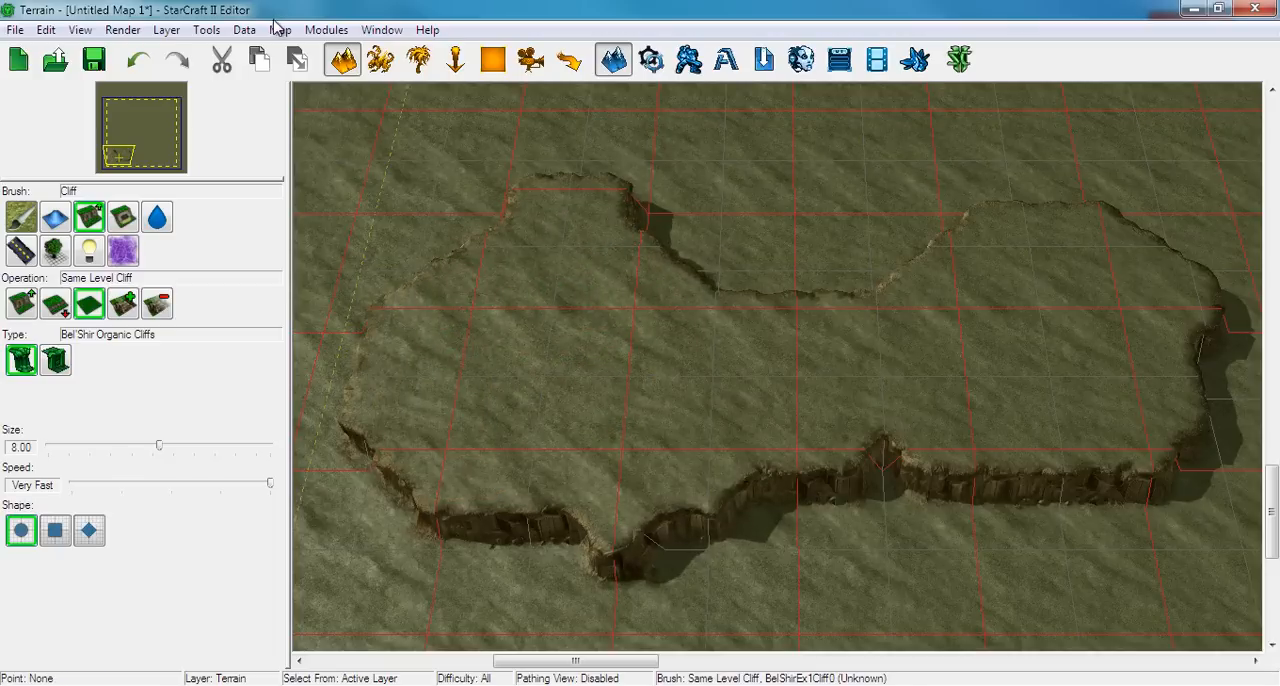
Turn Allow Cliff Merging back on and undo all the test plateaus in the south-west part of the map
{"action": "left_click", "coordinate": [218, 34]}
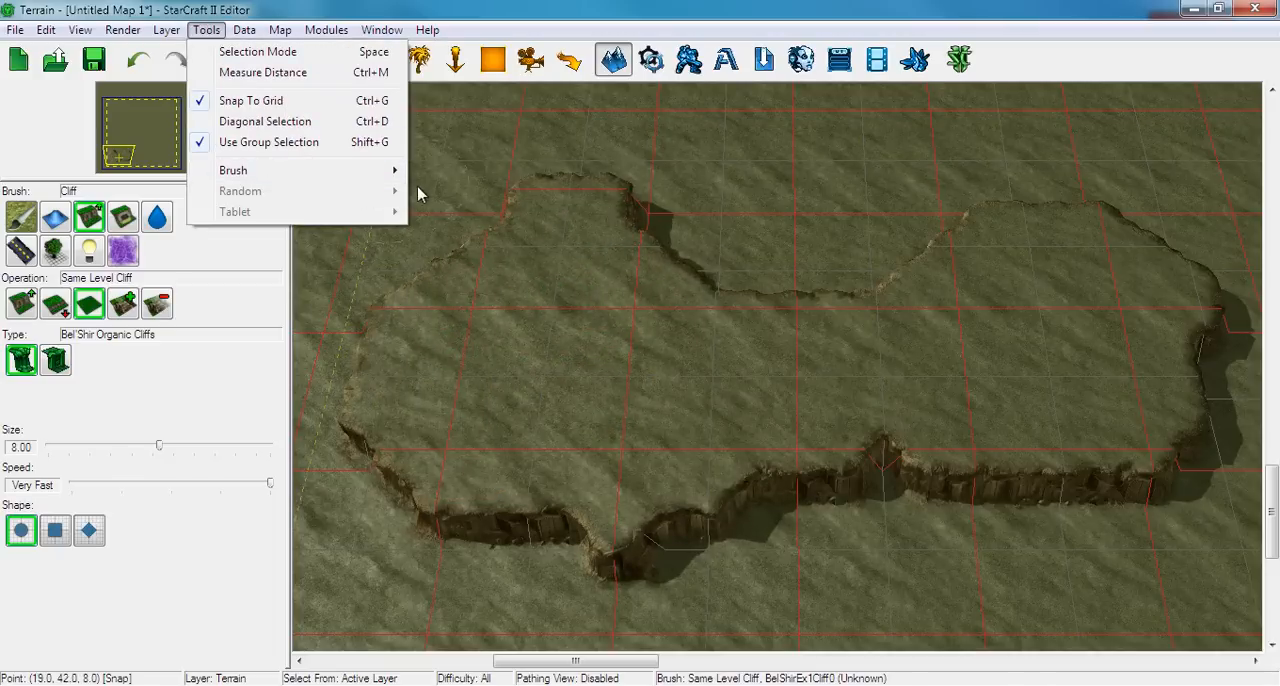
{"action": "mouse_move", "coordinate": [396, 174]}
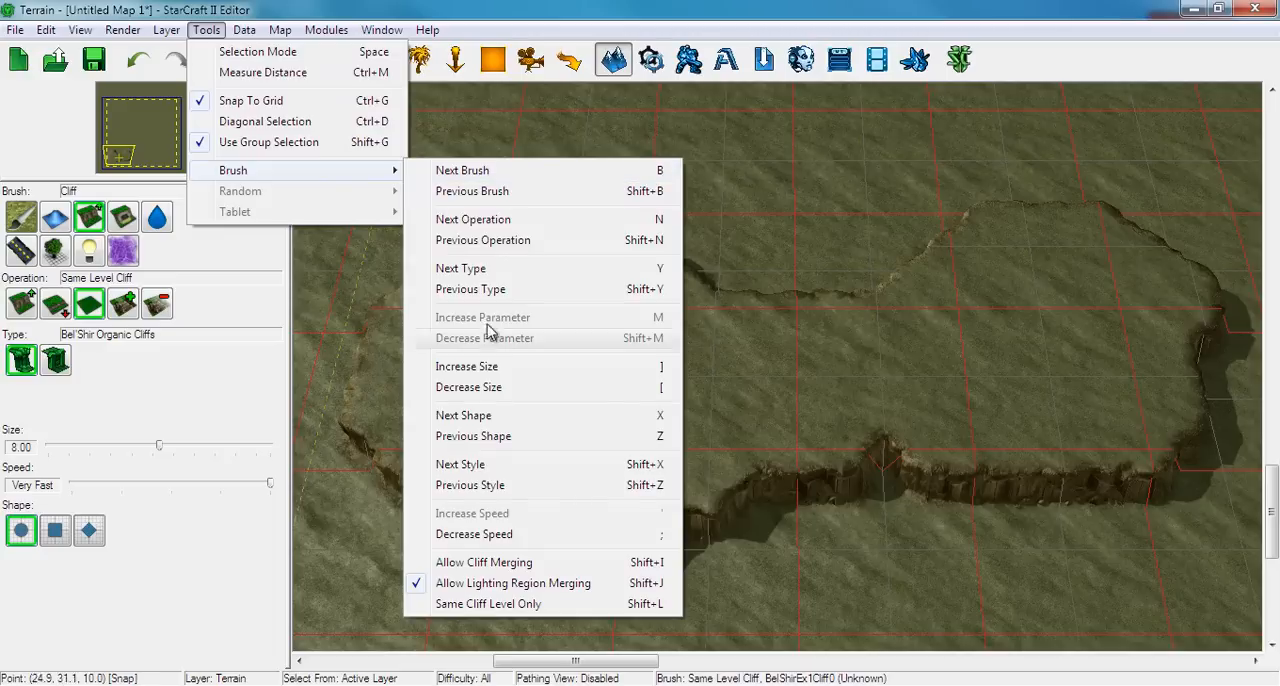
{"action": "left_click", "coordinate": [503, 570]}
{"action": "left_click_drag", "start_coordinate": [480, 429], "coordinate": [499, 415]}
{"action": "key", "text": "ctrl+z"}
{"action": "key", "text": "ctrl+z"}
Set the Raise Cliff brush to size 16.00, try it on an organic plateau in the south-west corner, and undo that plateau
{"action": "right_click_drag", "start_coordinate": [499, 415], "coordinate": [722, 240]}
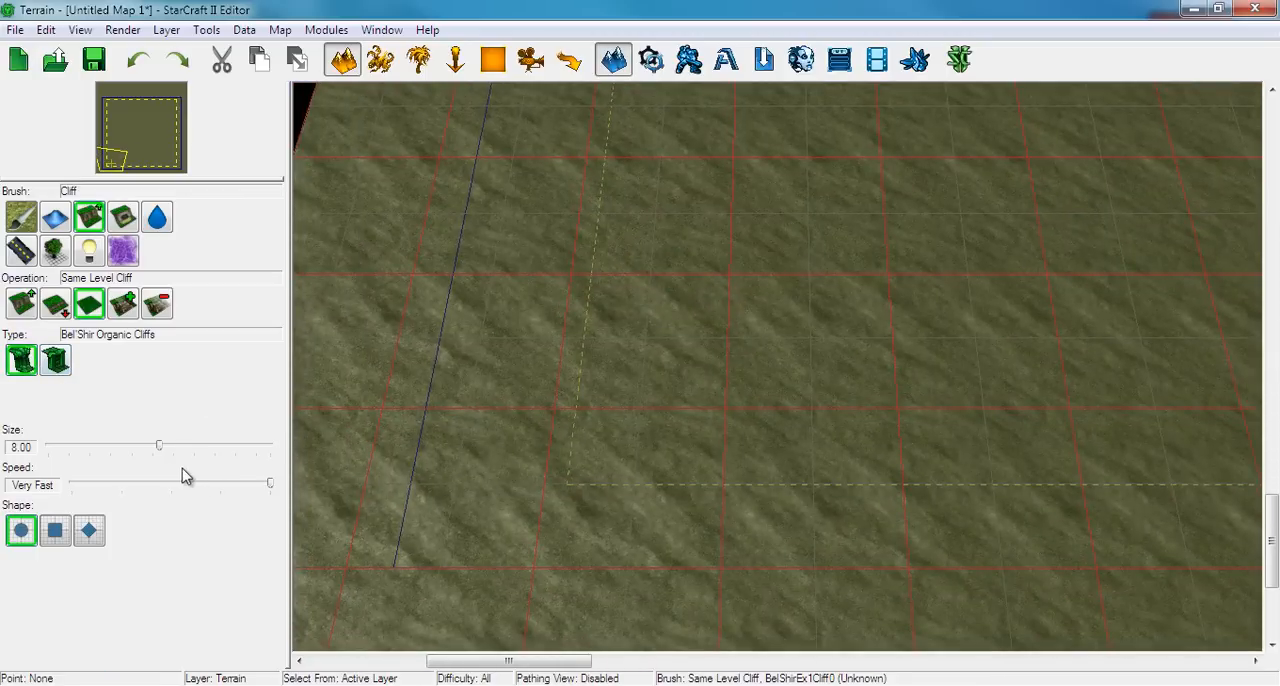
{"action": "left_click_drag", "start_coordinate": [160, 447], "coordinate": [324, 437]}
{"action": "left_click", "coordinate": [22, 305]}
{"action": "mouse_move", "coordinate": [645, 319]}
{"action": "left_mouse_down"}
{"action": "mouse_move", "coordinate": [733, 242]}
{"action": "mouse_move", "coordinate": [684, 436]}
{"action": "left_mouse_up"}
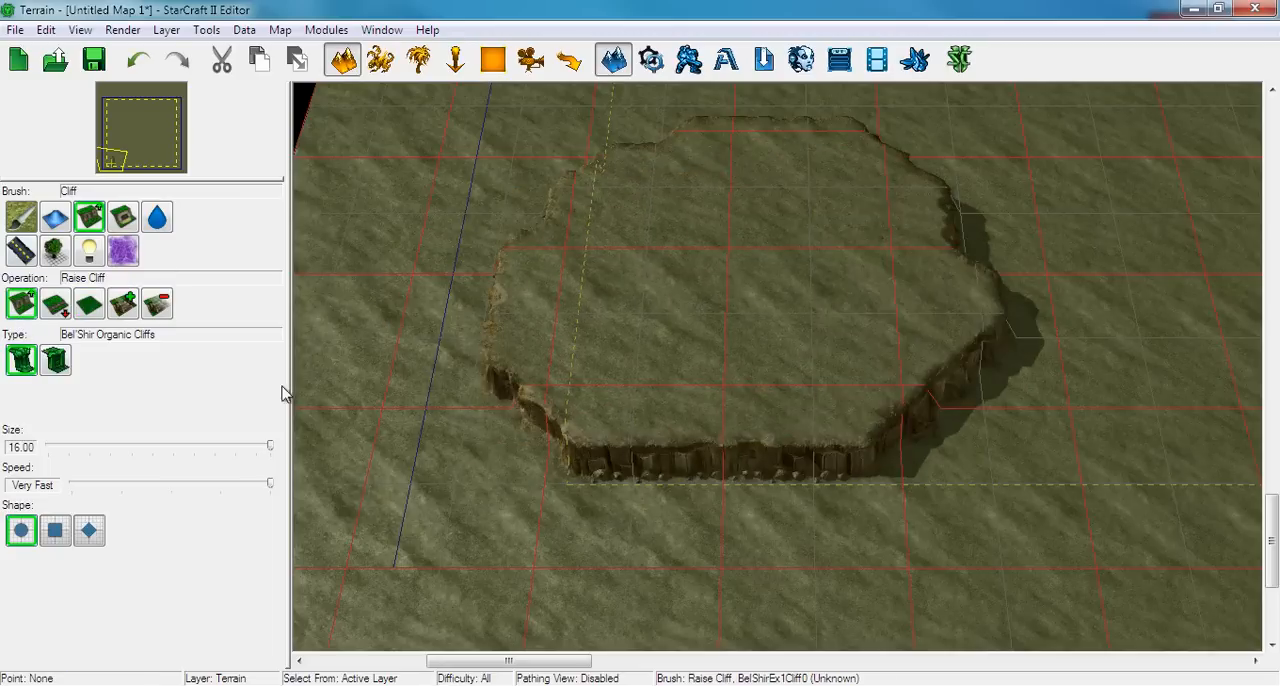
{"action": "key", "text": "ctrl+z"}
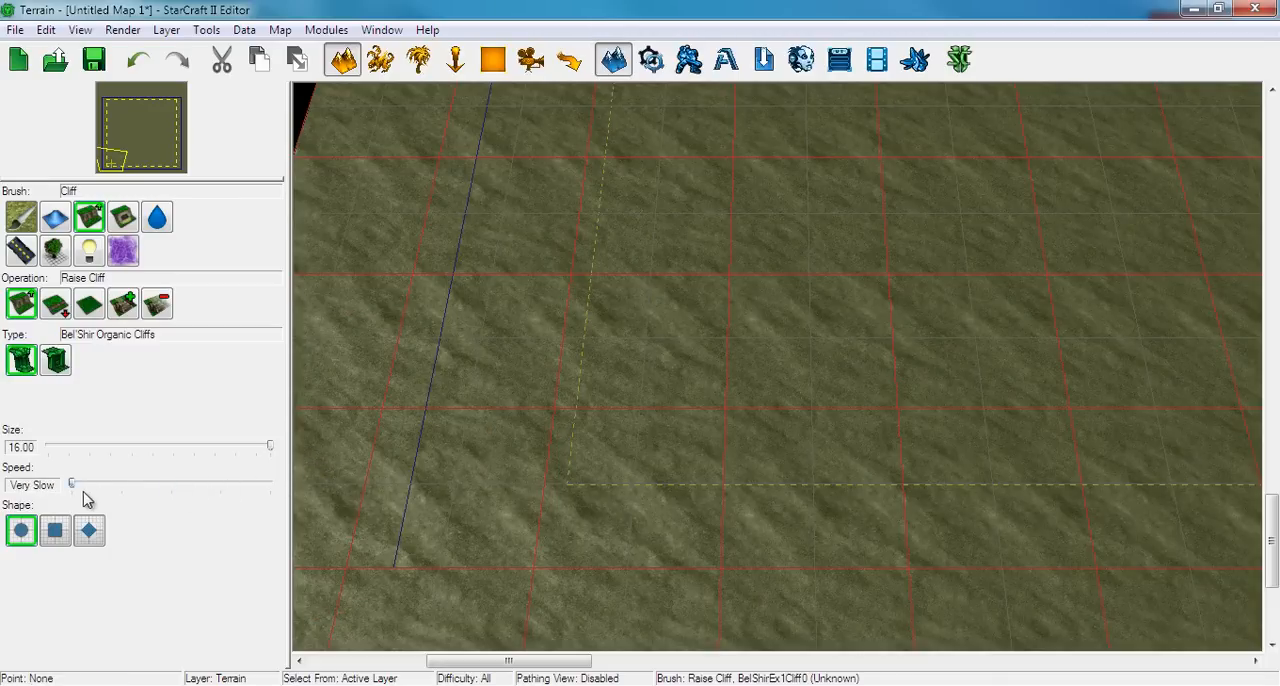
Examine the open ground and boundary lines around the map's south-west corner
{"action": "mouse_move", "coordinate": [770, 384]}
{"action": "left_mouse_down"}
{"action": "mouse_move", "coordinate": [737, 374]}
{"action": "mouse_move", "coordinate": [677, 246]}
{"action": "mouse_move", "coordinate": [663, 180]}
{"action": "mouse_move", "coordinate": [845, 155]}
{"action": "mouse_move", "coordinate": [1066, 226]}
{"action": "mouse_move", "coordinate": [1131, 385]}
{"action": "mouse_move", "coordinate": [1023, 515]}
{"action": "mouse_move", "coordinate": [619, 530]}
{"action": "mouse_move", "coordinate": [449, 371]}
{"action": "mouse_move", "coordinate": [423, 246]}
{"action": "mouse_move", "coordinate": [160, 433]}
{"action": "left_mouse_up"}
{"action": "mouse_move", "coordinate": [435, 432]}
{"action": "left_mouse_down"}
{"action": "mouse_move", "coordinate": [680, 203]}
{"action": "mouse_move", "coordinate": [1074, 631]}
{"action": "mouse_move", "coordinate": [914, 109]}
{"action": "mouse_move", "coordinate": [648, 566]}
{"action": "mouse_move", "coordinate": [760, 343]}
{"action": "mouse_move", "coordinate": [565, 327]}
{"action": "left_mouse_up"}
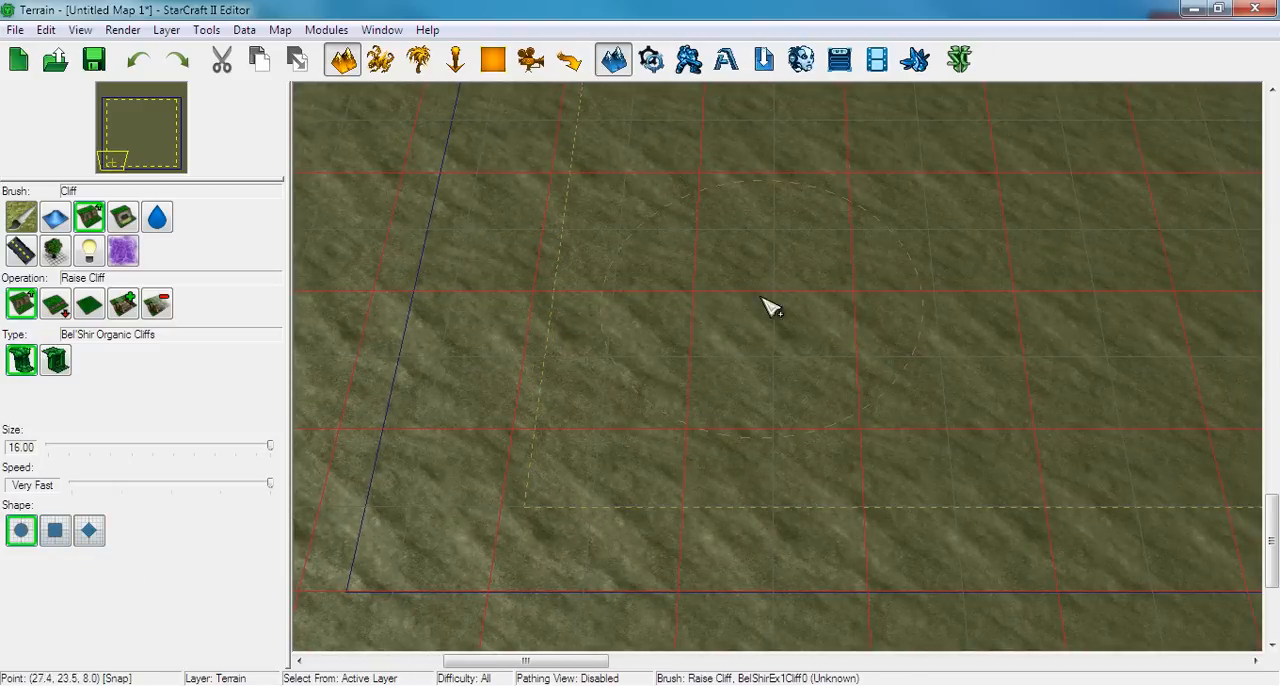
{"action": "right_click_drag", "start_coordinate": [782, 312], "coordinate": [750, 352]}
{"action": "scroll", "coordinate": [776, 330], "scroll_direction": "down", "scroll_amount": 4}
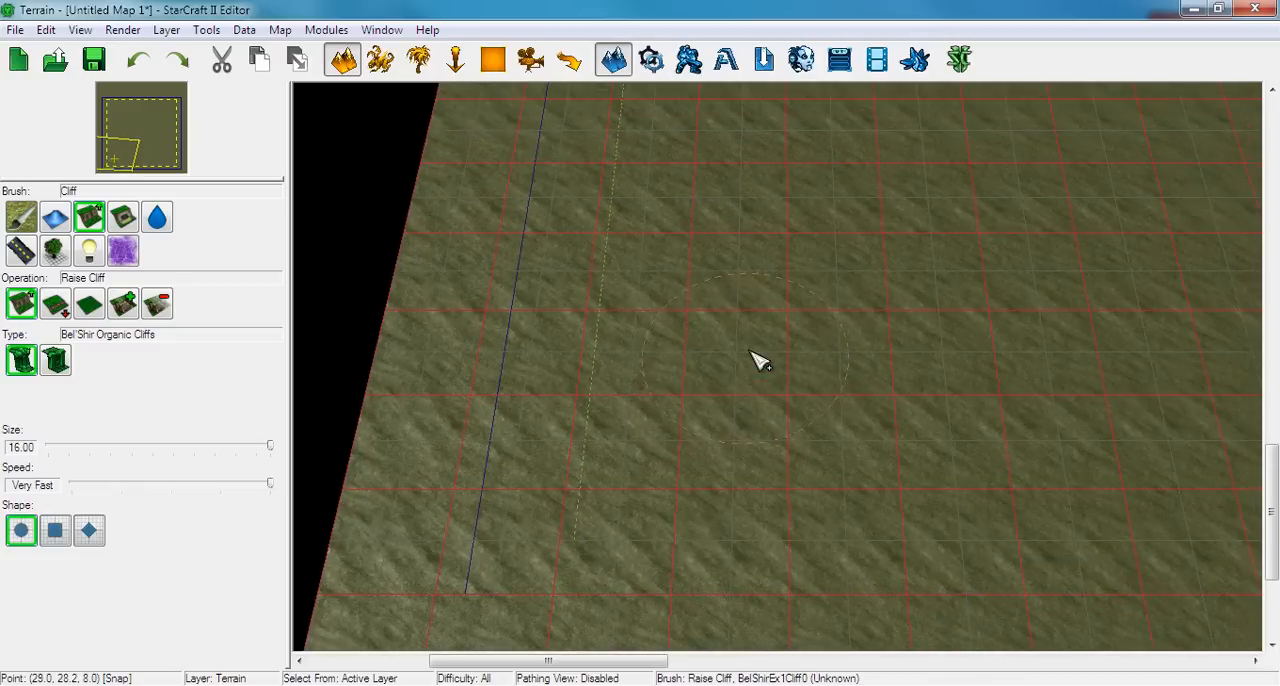
{"action": "right_click_drag", "start_coordinate": [671, 452], "coordinate": [643, 431]}
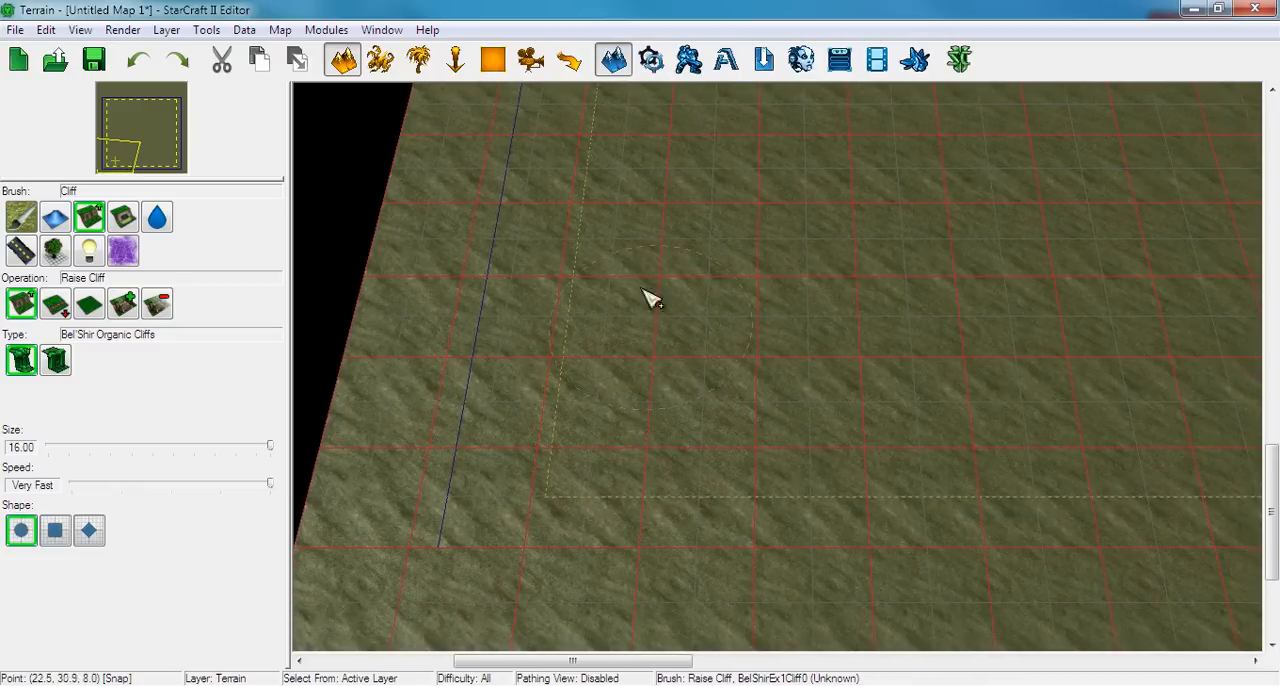
Raise a large rounded plateau of Bel'Shir Organic Cliffs inside the map's south-west corner with the size 16.00 Raise Cliff brush
{"action": "right_click_drag", "start_coordinate": [757, 283], "coordinate": [723, 354]}
{"action": "mouse_move", "coordinate": [705, 345]}
{"action": "left_mouse_down"}
{"action": "mouse_move", "coordinate": [723, 294]}
{"action": "mouse_move", "coordinate": [790, 280]}
{"action": "mouse_move", "coordinate": [846, 297]}
{"action": "mouse_move", "coordinate": [849, 340]}
{"action": "mouse_move", "coordinate": [817, 346]}
{"action": "left_mouse_up"}
{"action": "mouse_move", "coordinate": [815, 309]}
{"action": "right_mouse_down"}
{"action": "mouse_move", "coordinate": [821, 324]}
{"action": "mouse_move", "coordinate": [801, 328]}
{"action": "right_mouse_up"}
{"action": "mouse_move", "coordinate": [785, 333]}
{"action": "left_mouse_down"}
{"action": "mouse_move", "coordinate": [751, 371]}
{"action": "mouse_move", "coordinate": [717, 377]}
{"action": "mouse_move", "coordinate": [754, 381]}
{"action": "mouse_move", "coordinate": [717, 376]}
{"action": "left_mouse_up"}
{"action": "key", "text": "ctrl+z"}
{"action": "left_click", "coordinate": [89, 304]}
{"action": "right_click_drag", "start_coordinate": [717, 376], "coordinate": [545, 350]}
{"action": "left_click", "coordinate": [21, 304]}
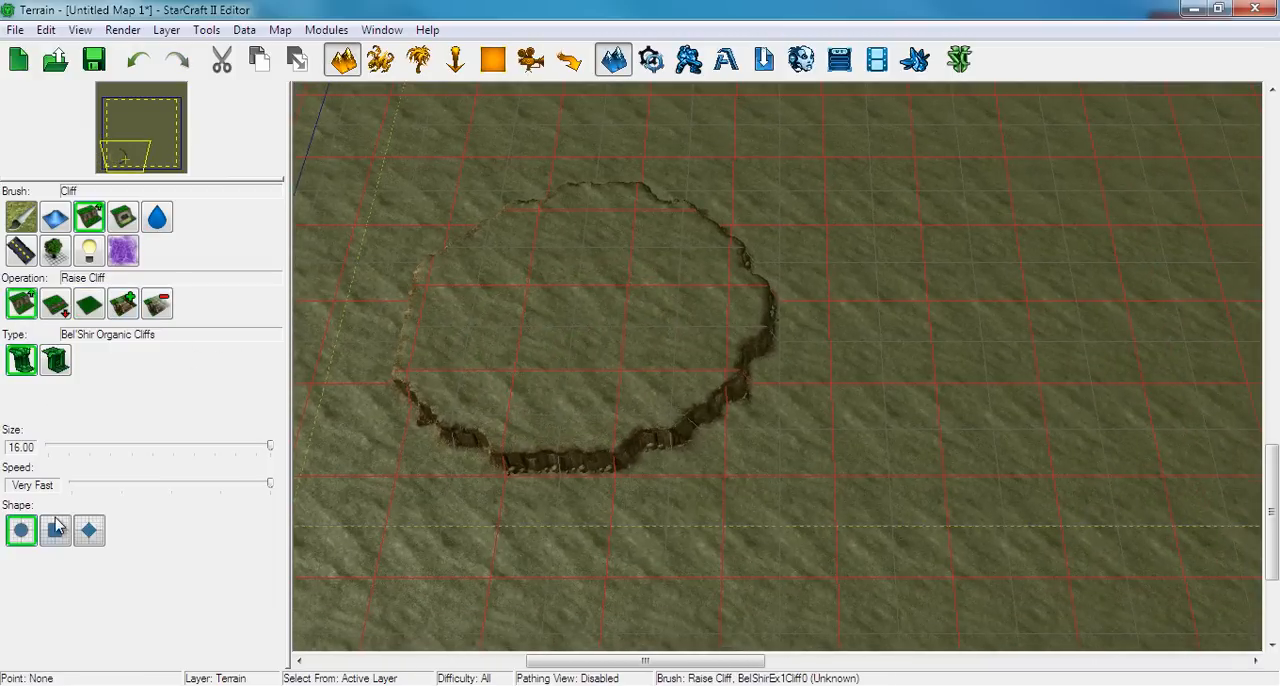
Raise a square-edged test plateau east of the round one with the square Raise Cliff brush, and trim its north-east corner using Same Level Cliff
{"action": "left_click", "coordinate": [55, 530]}
{"action": "scroll", "coordinate": [830, 385], "scroll_direction": "up", "scroll_amount": 2}
{"action": "mouse_move", "coordinate": [810, 426]}
{"action": "left_mouse_down"}
{"action": "mouse_move", "coordinate": [808, 289]}
{"action": "mouse_move", "coordinate": [831, 397]}
{"action": "mouse_move", "coordinate": [900, 413]}
{"action": "mouse_move", "coordinate": [991, 398]}
{"action": "mouse_move", "coordinate": [985, 420]}
{"action": "left_mouse_up"}
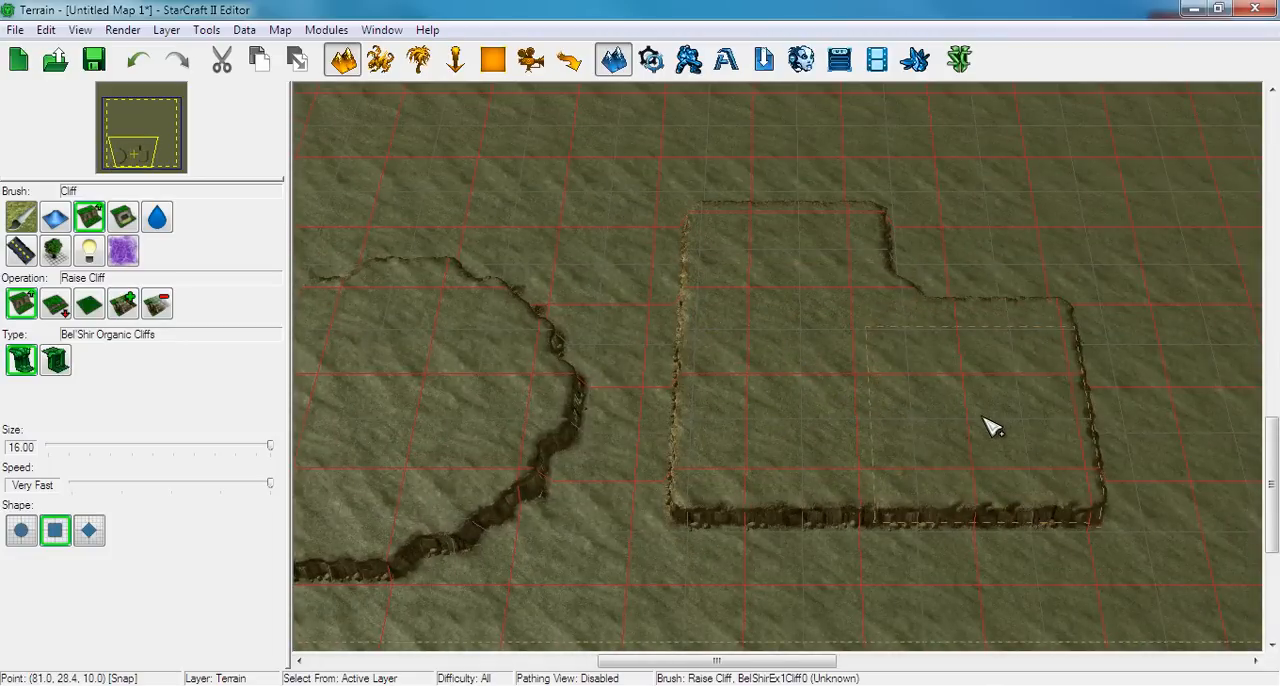
{"action": "left_click", "coordinate": [120, 300]}
{"action": "left_click", "coordinate": [99, 303]}
{"action": "mouse_move", "coordinate": [953, 289]}
{"action": "right_mouse_down"}
{"action": "mouse_move", "coordinate": [886, 309]}
{"action": "mouse_move", "coordinate": [850, 301]}
{"action": "right_mouse_up"}
{"action": "mouse_move", "coordinate": [1035, 280]}
{"action": "left_mouse_down"}
{"action": "mouse_move", "coordinate": [977, 308]}
{"action": "mouse_move", "coordinate": [934, 354]}
{"action": "left_mouse_up"}
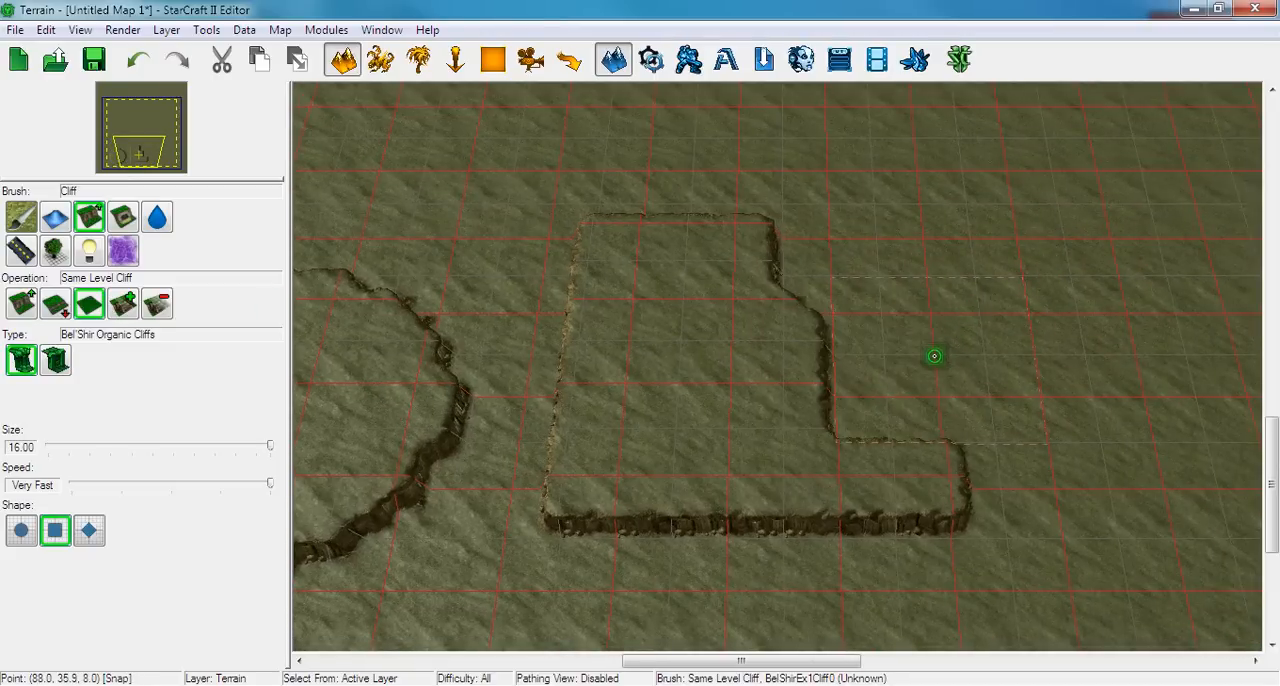
Flatten the square-edged test plateau back to the surrounding ground with Same Level Cliff
{"action": "right_click_drag", "start_coordinate": [788, 376], "coordinate": [929, 324]}
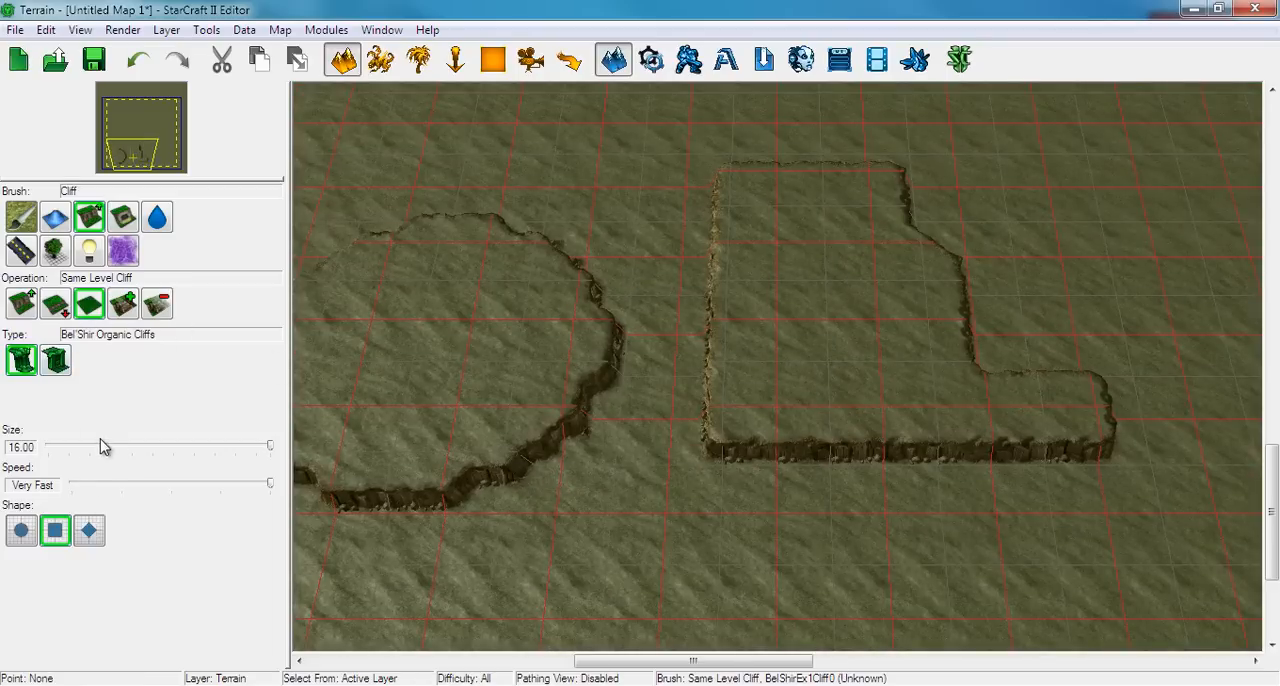
{"action": "mouse_move", "coordinate": [717, 476]}
{"action": "left_mouse_down"}
{"action": "mouse_move", "coordinate": [763, 246]}
{"action": "mouse_move", "coordinate": [1037, 560]}
{"action": "mouse_move", "coordinate": [1100, 450]}
{"action": "left_mouse_up"}
{"action": "right_click_drag", "start_coordinate": [666, 343], "coordinate": [976, 299]}
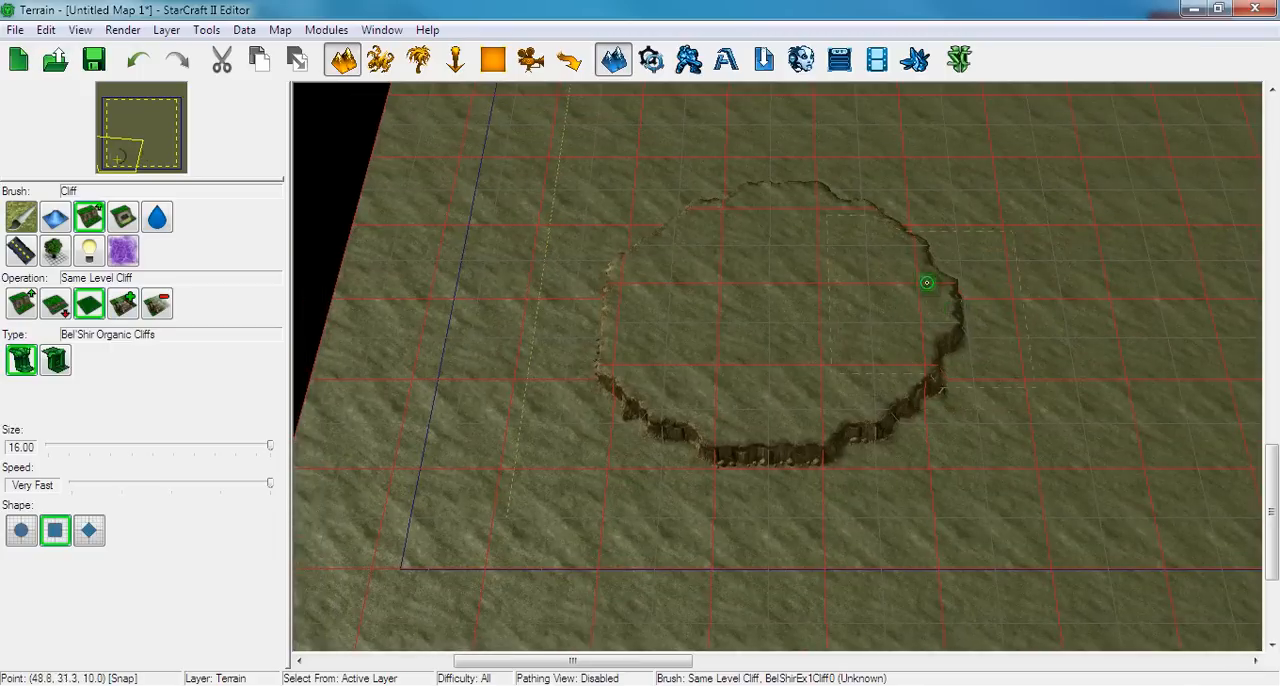
Examine the round plateau's western cliff edge up close and its spacing from the map boundary lines
{"action": "right_click_drag", "start_coordinate": [885, 245], "coordinate": [818, 287]}
{"action": "scroll", "coordinate": [777, 311], "scroll_direction": "up", "scroll_amount": 3}
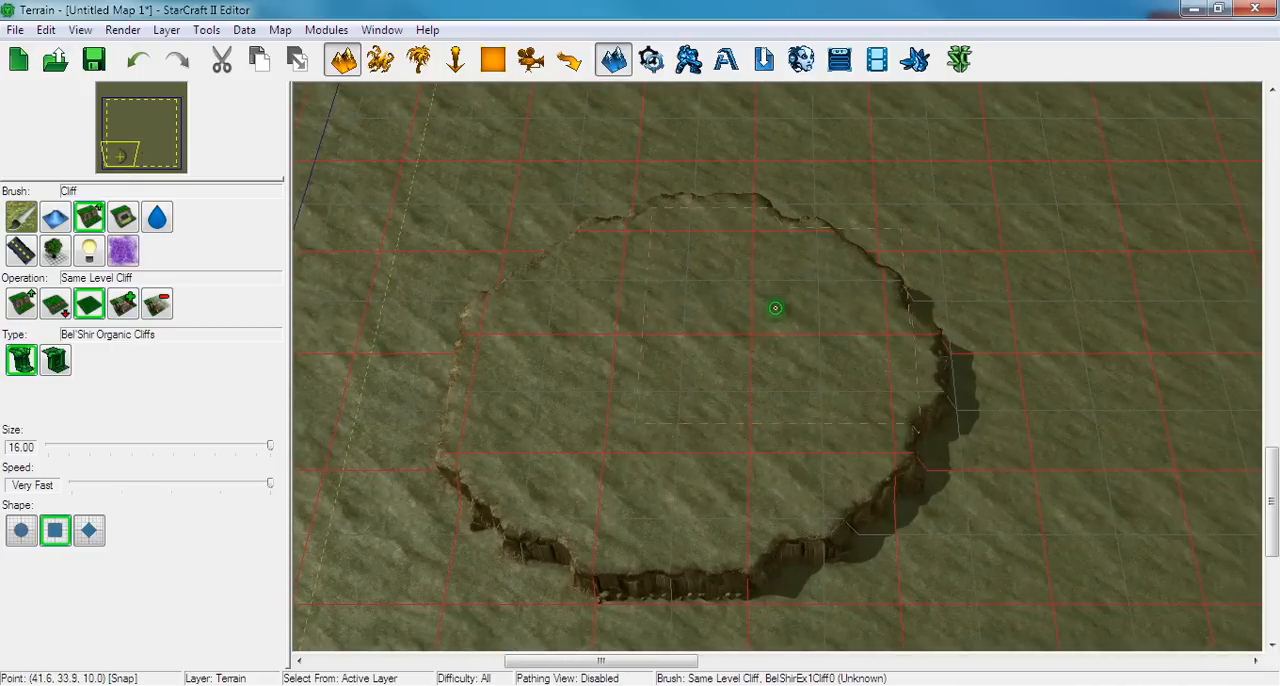
{"action": "right_click_drag", "start_coordinate": [706, 404], "coordinate": [746, 363]}
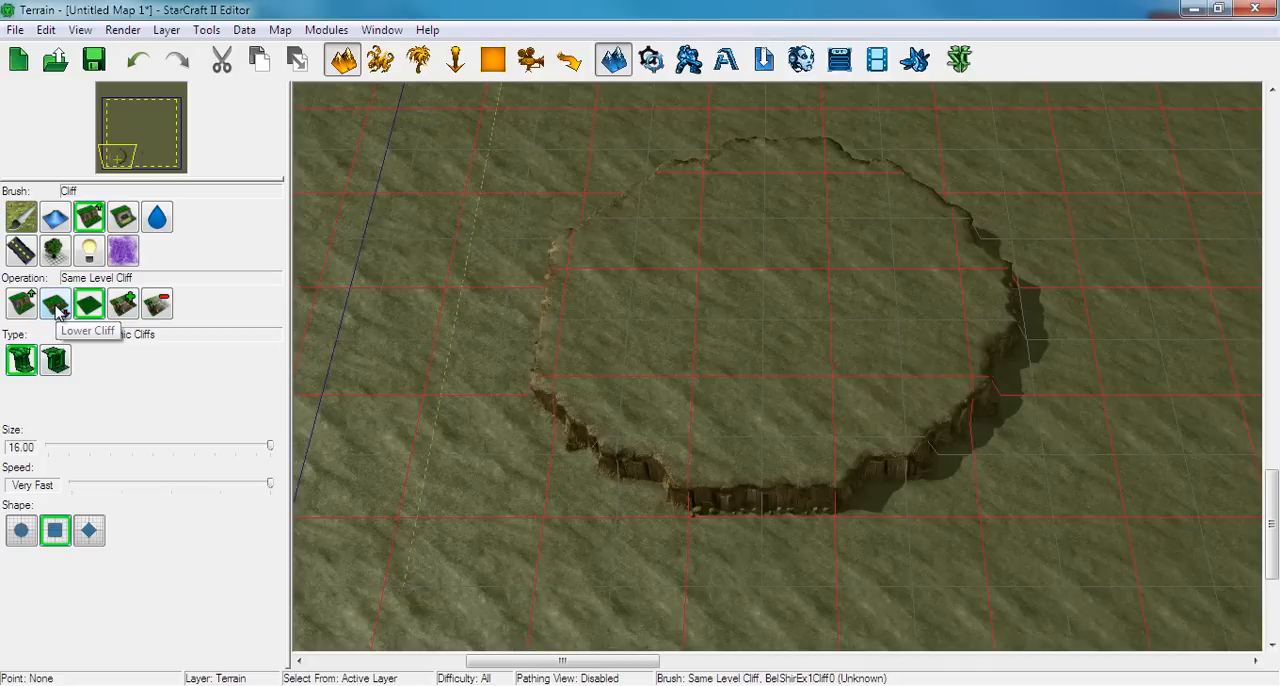
{"action": "right_click_drag", "start_coordinate": [482, 376], "coordinate": [649, 411]}
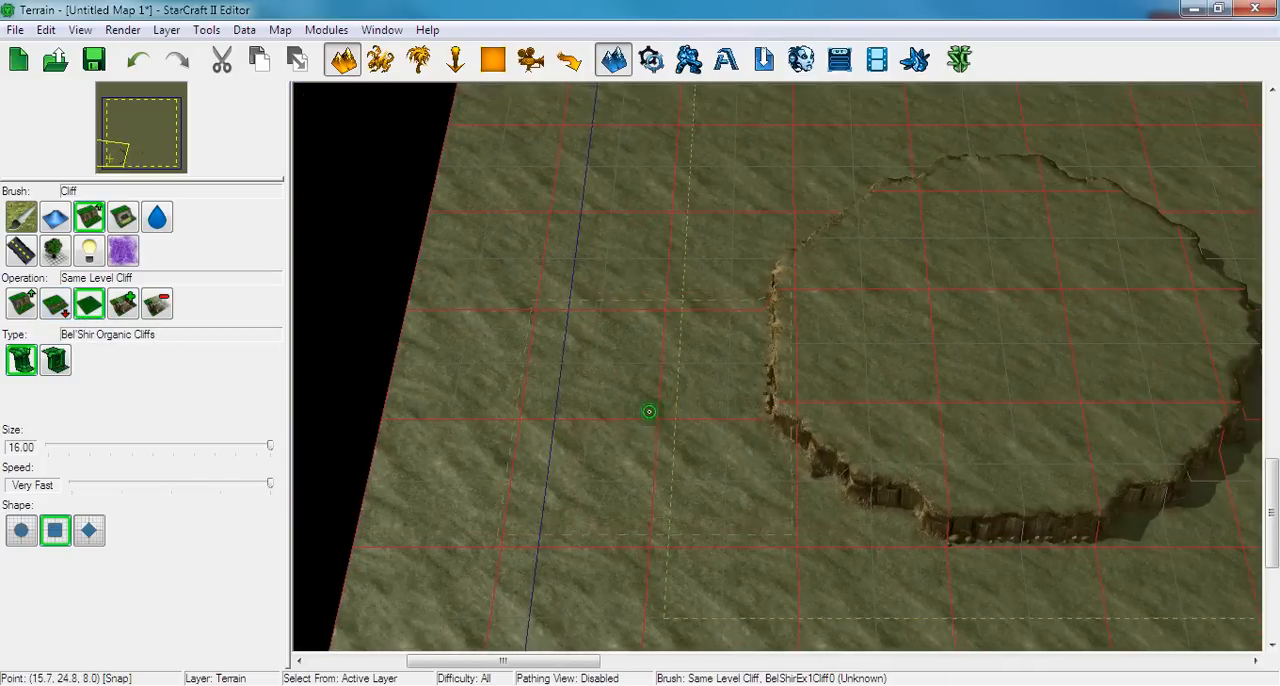
{"action": "scroll", "coordinate": [643, 415], "scroll_direction": "up", "scroll_amount": 3}
{"action": "scroll", "coordinate": [597, 367], "scroll_direction": "up", "scroll_amount": 3}
{"action": "right_click_drag", "start_coordinate": [487, 290], "coordinate": [505, 333]}
{"action": "right_click_drag", "start_coordinate": [566, 214], "coordinate": [561, 372], "text": "ctrl"}
{"action": "right_click_drag", "start_coordinate": [571, 308], "coordinate": [555, 353]}
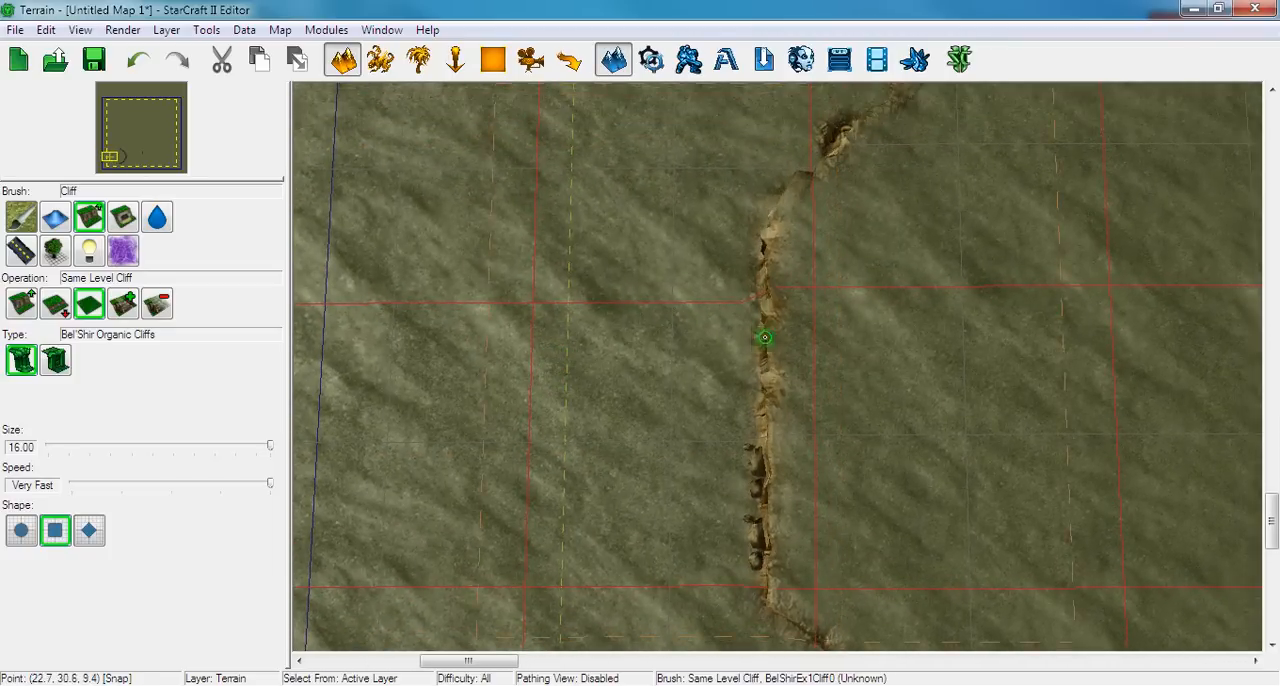
{"action": "right_click_drag", "start_coordinate": [753, 430], "coordinate": [753, 400]}
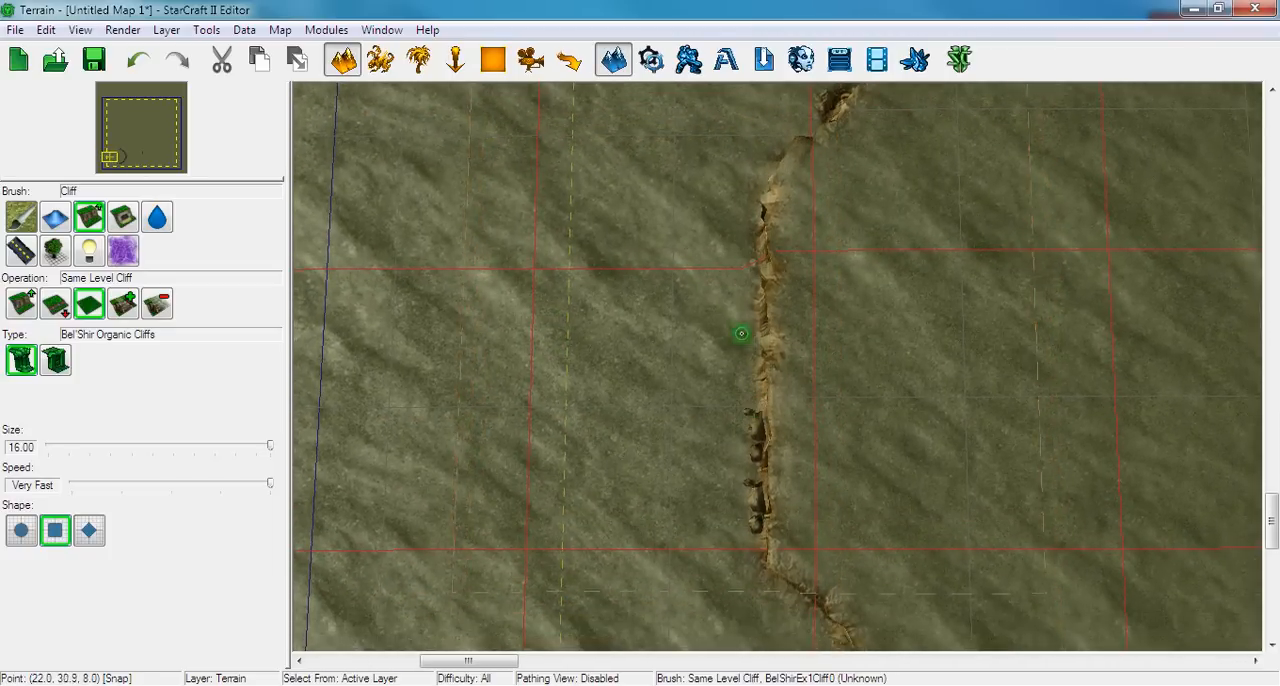
Try cutting into the round plateau from the south-west with a size 3.00 Same Level Cliff brush, and undo the cut
{"action": "scroll", "coordinate": [657, 372], "scroll_direction": "down", "scroll_amount": 3}
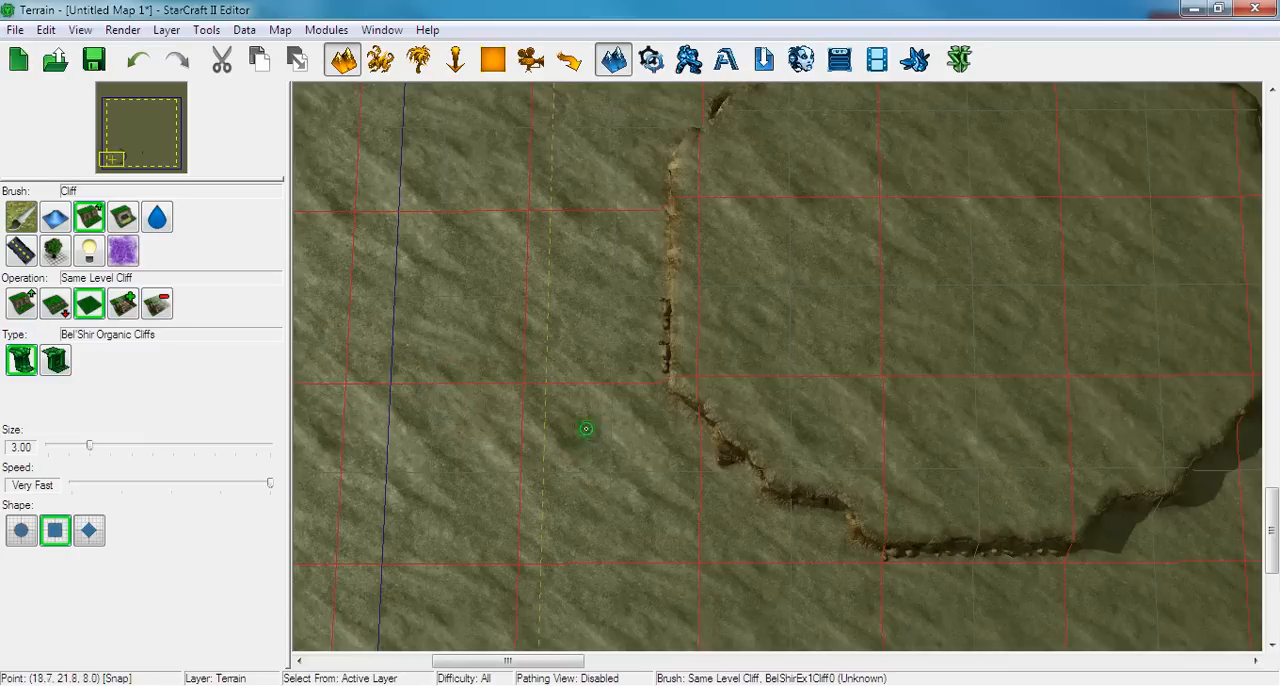
{"action": "mouse_move", "coordinate": [586, 429]}
{"action": "left_mouse_down"}
{"action": "mouse_move", "coordinate": [631, 417]}
{"action": "mouse_move", "coordinate": [954, 197]}
{"action": "mouse_move", "coordinate": [911, 312]}
{"action": "left_mouse_up"}
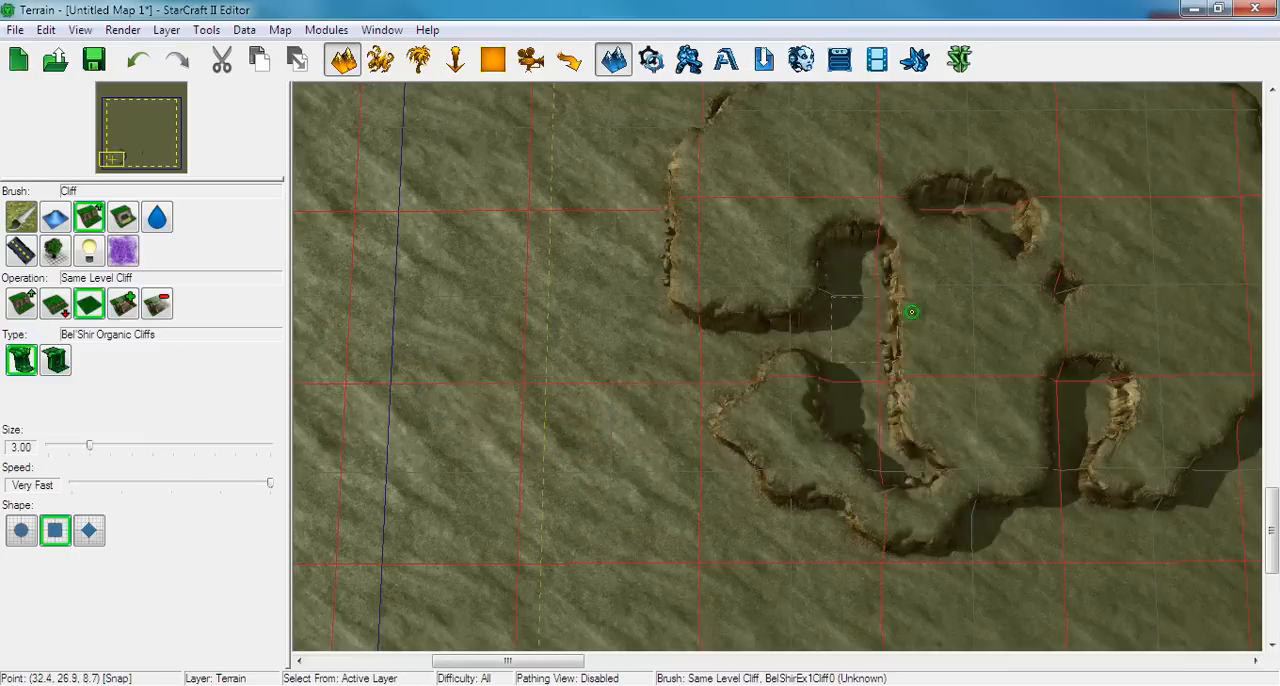
{"action": "key", "text": "ctrl+z"}
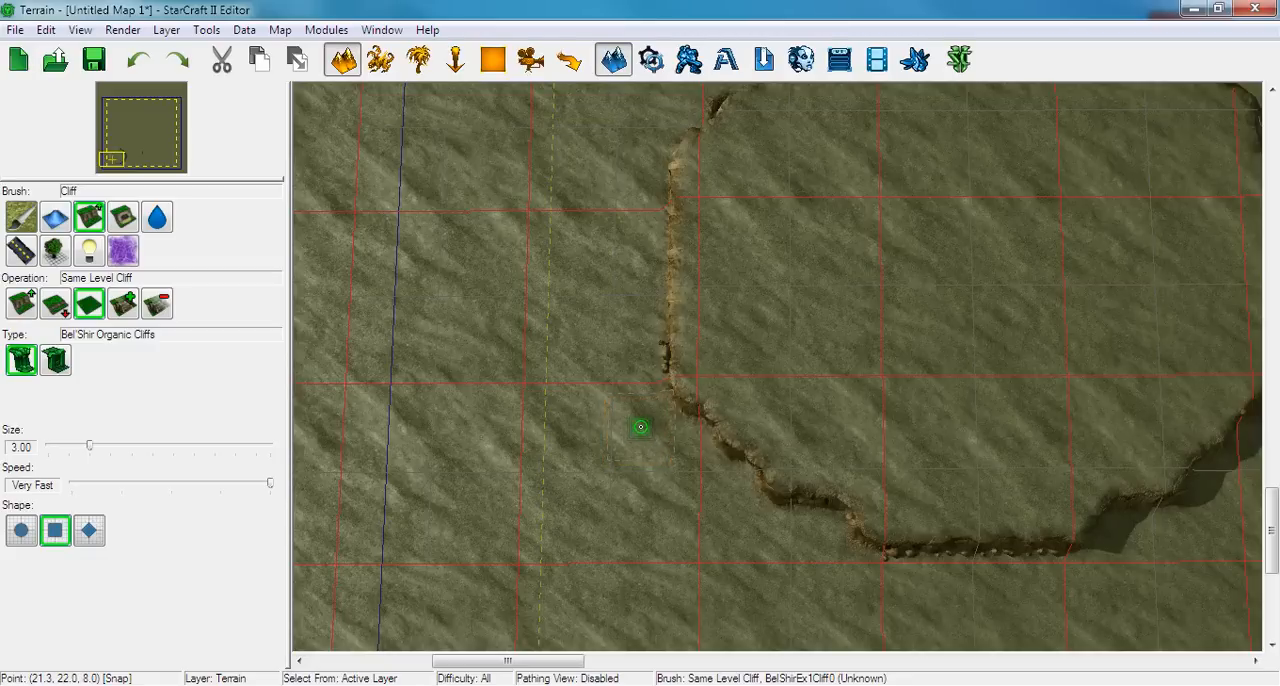
Roughen the round plateau's south-west and north-west rim with the Same Level Cliff brush at size 3.00
{"action": "left_click_drag", "start_coordinate": [641, 427], "coordinate": [674, 390]}
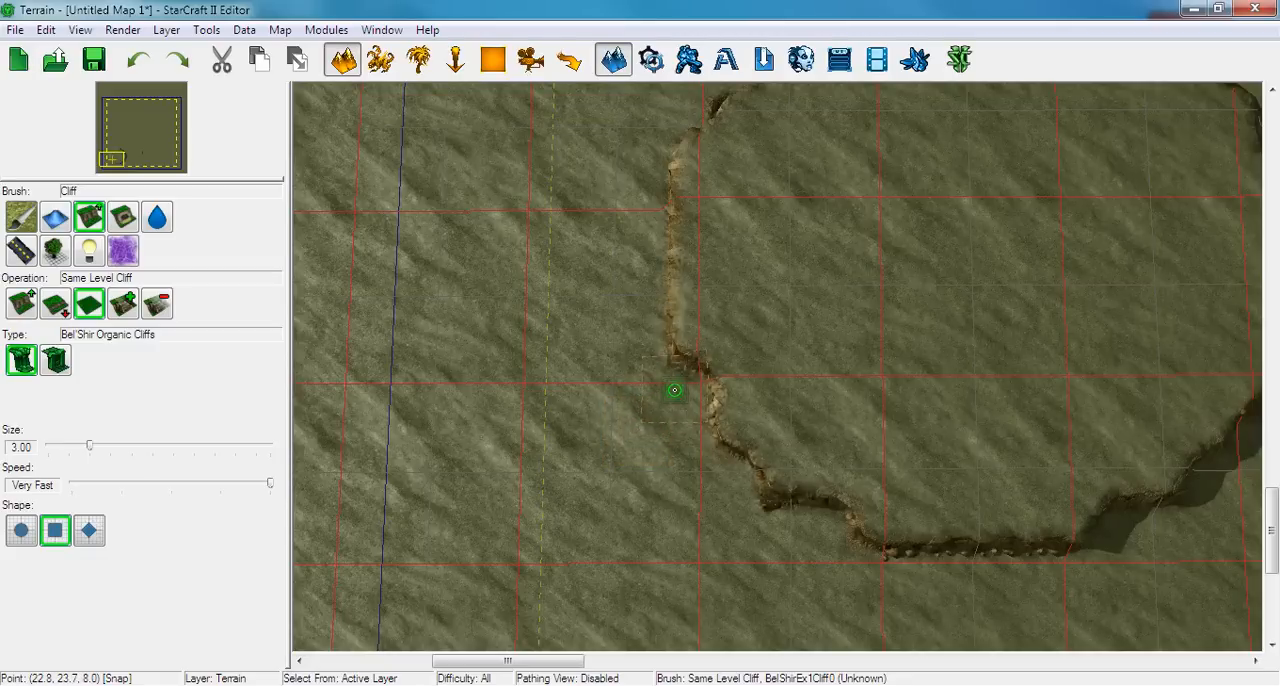
{"action": "right_click_drag", "start_coordinate": [597, 349], "coordinate": [578, 388]}
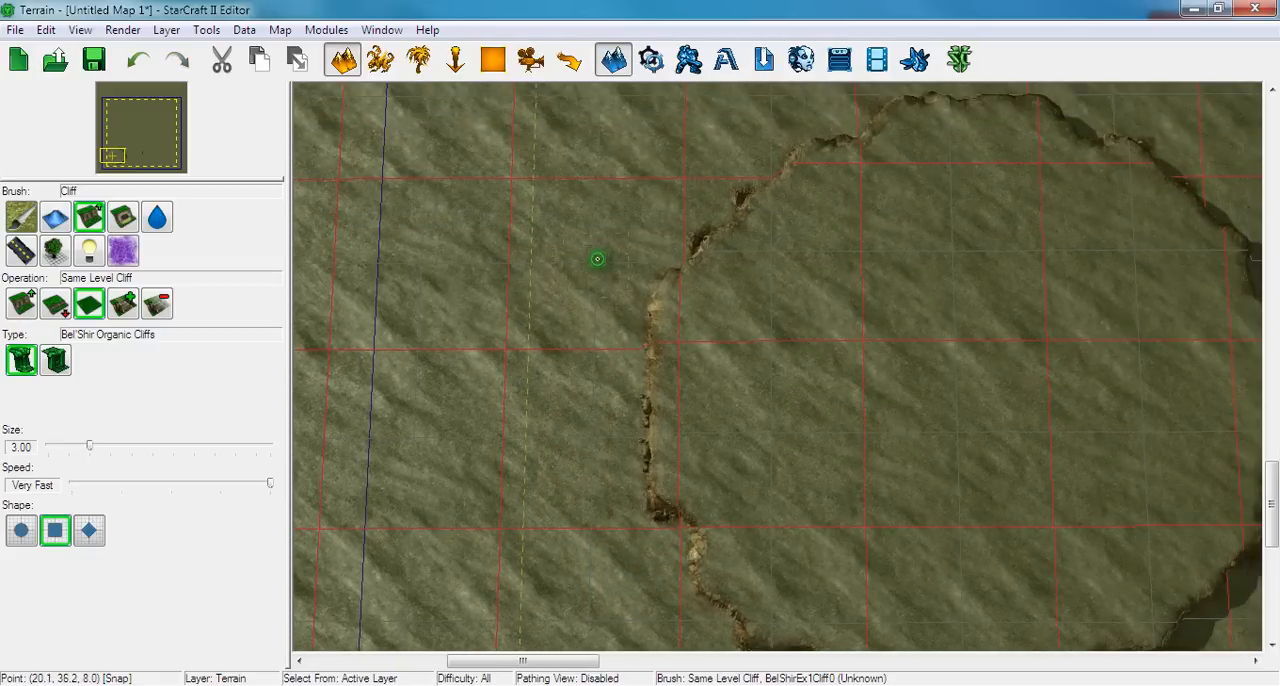
{"action": "mouse_move", "coordinate": [620, 262]}
{"action": "left_mouse_down"}
{"action": "mouse_move", "coordinate": [654, 274]}
{"action": "mouse_move", "coordinate": [666, 249]}
{"action": "left_mouse_up"}
{"action": "mouse_move", "coordinate": [655, 231]}
{"action": "right_mouse_down"}
{"action": "mouse_move", "coordinate": [600, 283]}
{"action": "mouse_move", "coordinate": [520, 315]}
{"action": "right_mouse_up"}
{"action": "right_click_drag", "start_coordinate": [840, 298], "coordinate": [743, 295]}
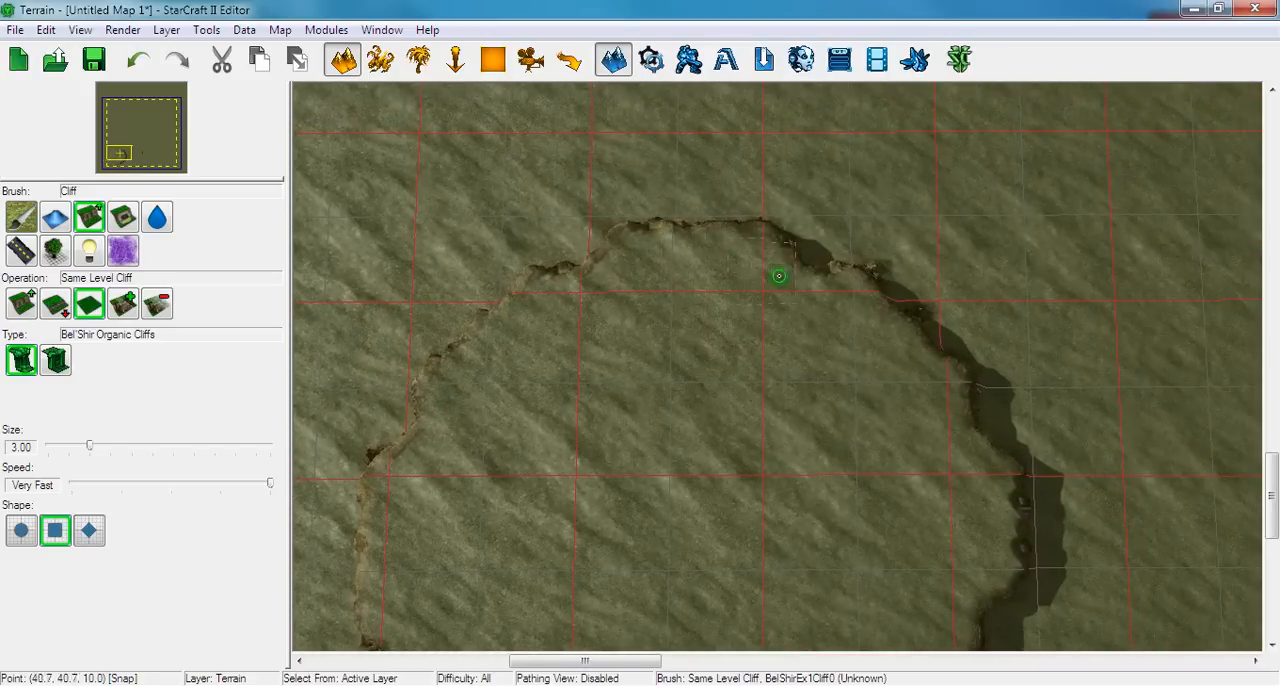
{"action": "right_click_drag", "start_coordinate": [880, 382], "coordinate": [788, 283]}
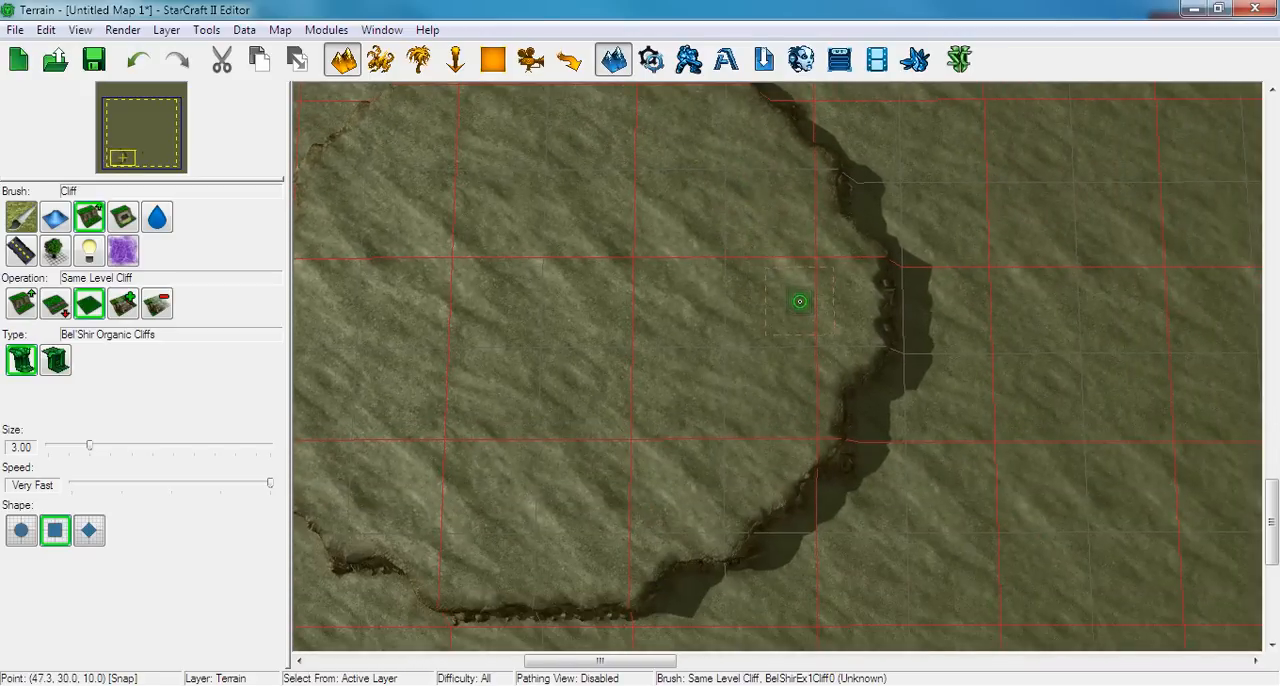
{"action": "right_click_drag", "start_coordinate": [743, 381], "coordinate": [677, 375]}
{"action": "scroll", "coordinate": [881, 359], "scroll_direction": "down", "scroll_amount": 4}
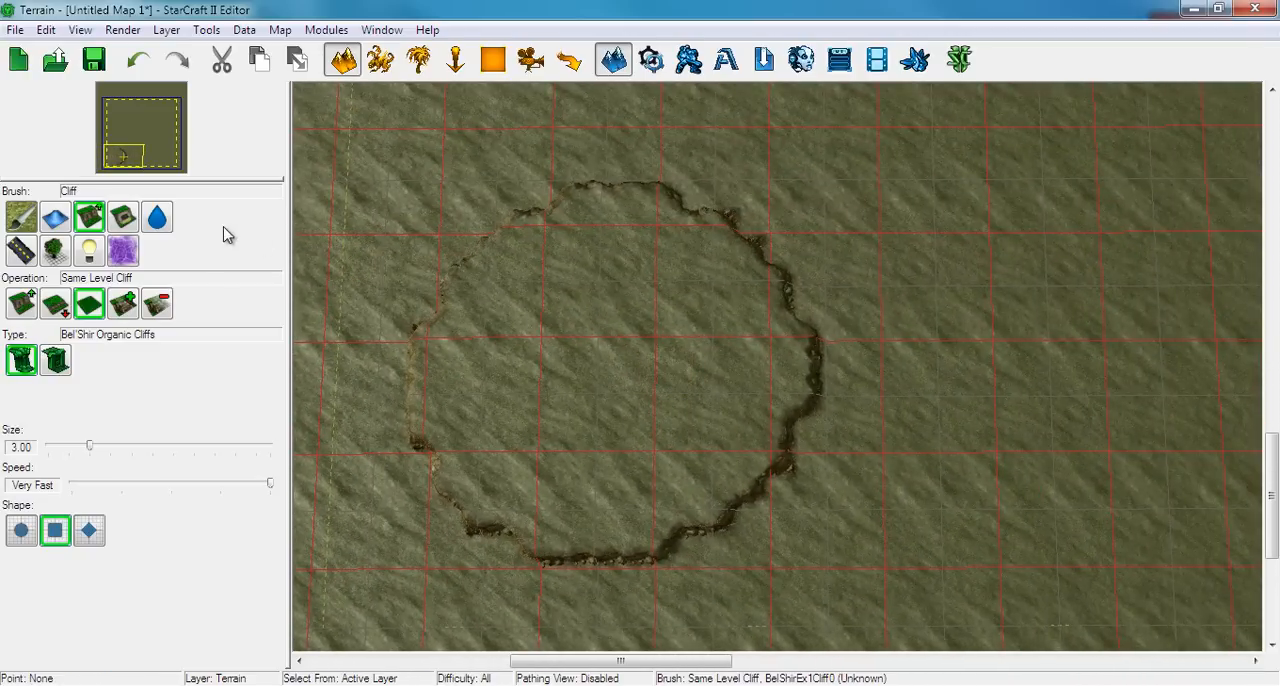
Try an oversized ramp along the round plateau's north-east rim with the Add Ramp operation, and undo it
{"action": "right_click_drag", "start_coordinate": [540, 274], "coordinate": [600, 350]}
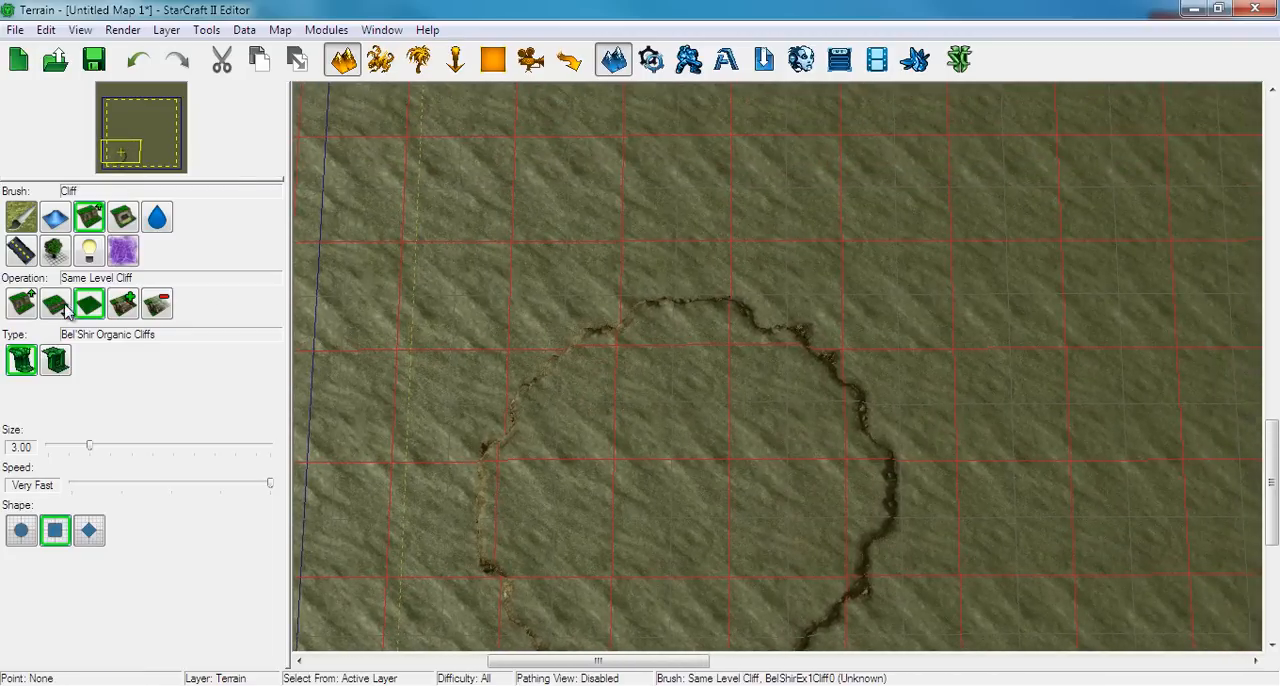
{"action": "right_click_drag", "start_coordinate": [814, 298], "coordinate": [796, 300]}
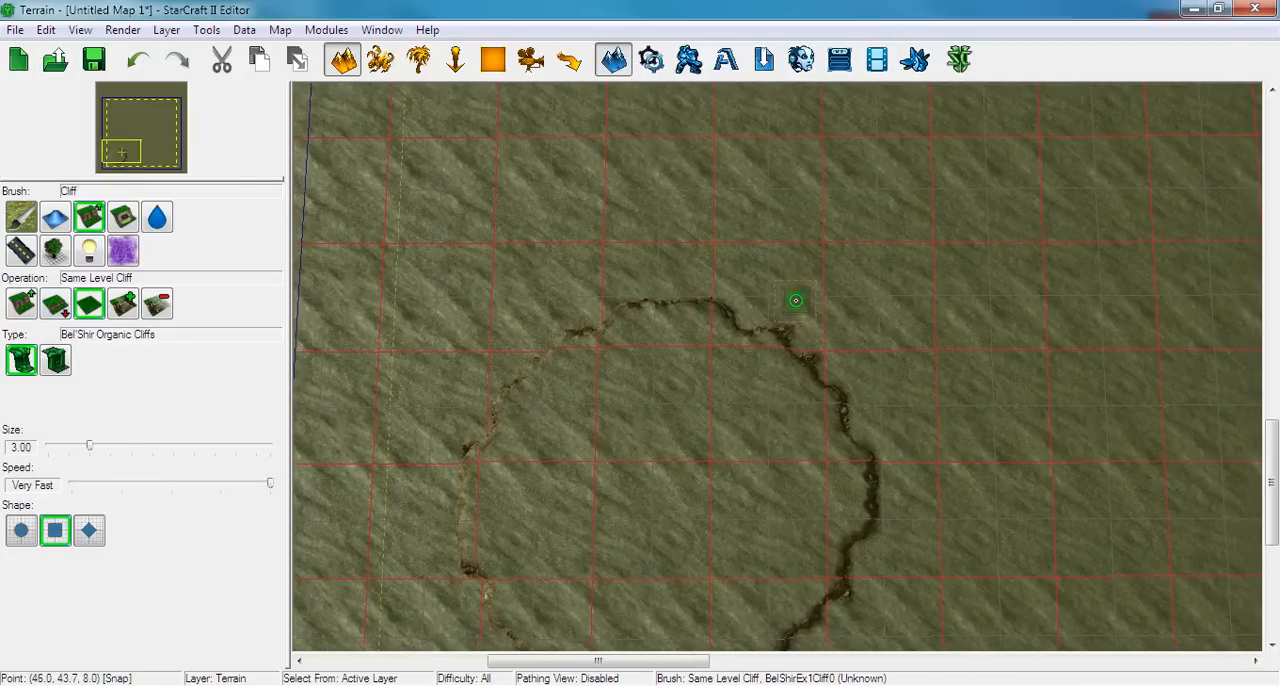
{"action": "right_click_drag", "start_coordinate": [749, 349], "coordinate": [760, 309]}
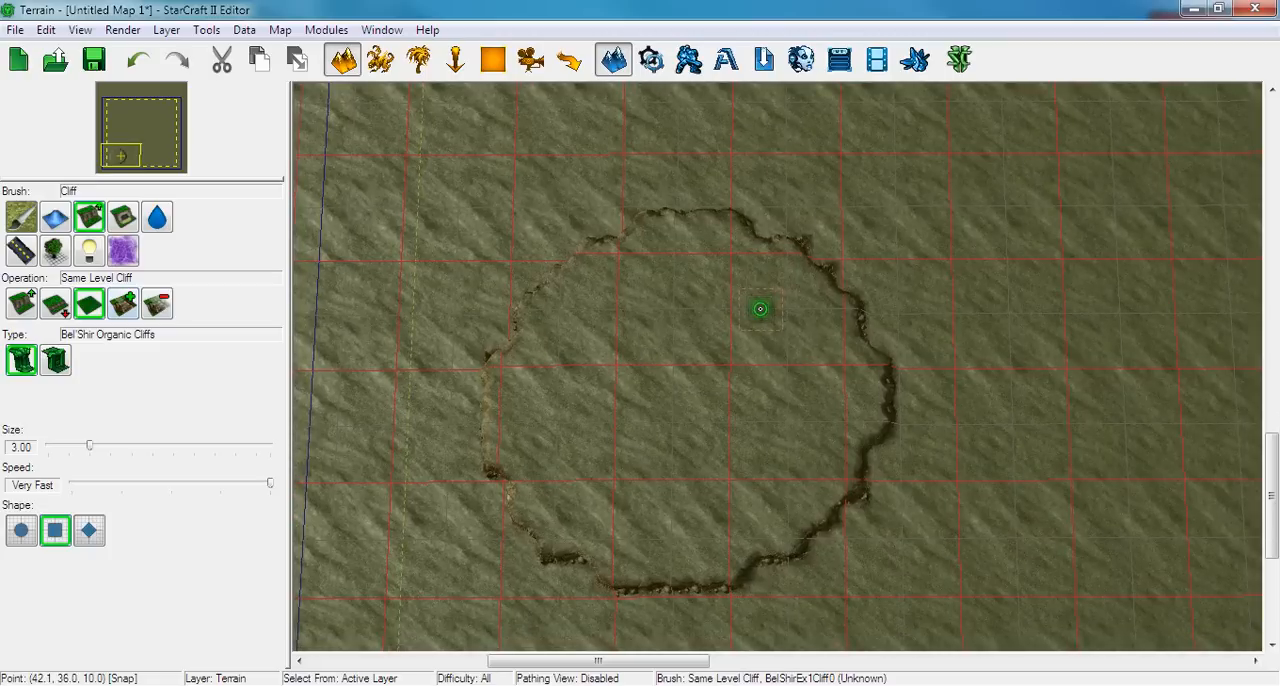
{"action": "left_click", "coordinate": [125, 308]}
{"action": "right_click_drag", "start_coordinate": [806, 323], "coordinate": [766, 341]}
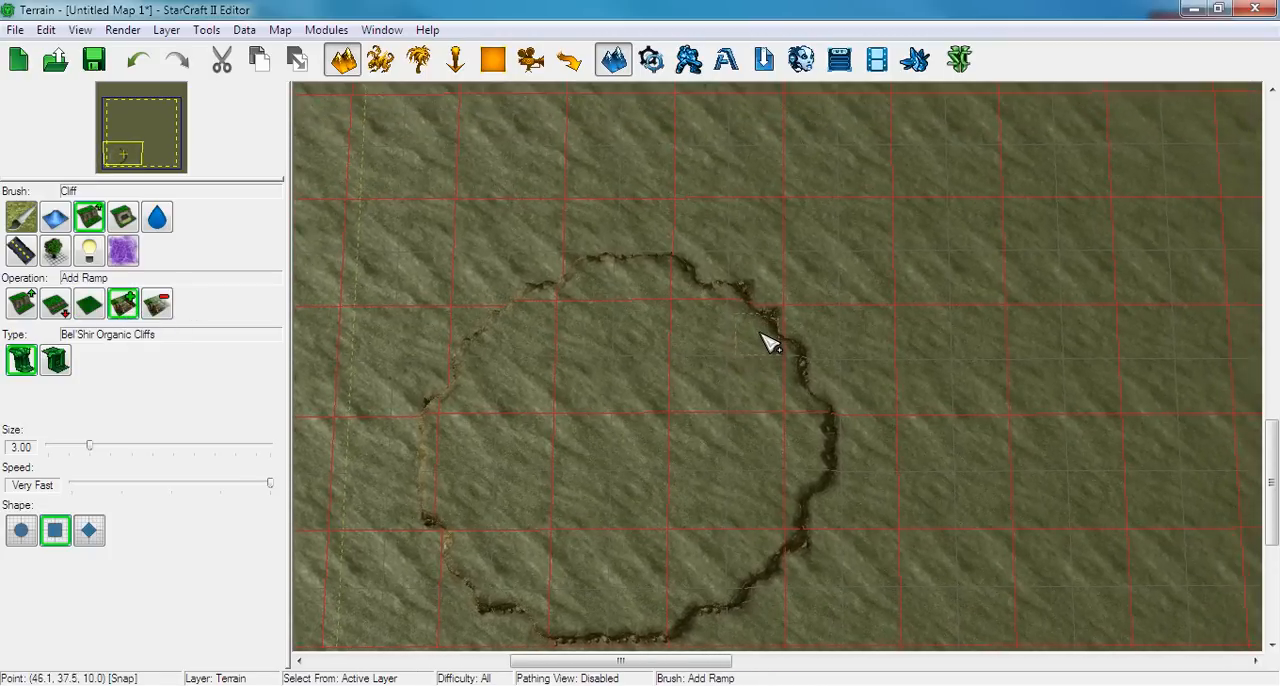
{"action": "scroll", "coordinate": [766, 341], "scroll_direction": "up", "scroll_amount": 3}
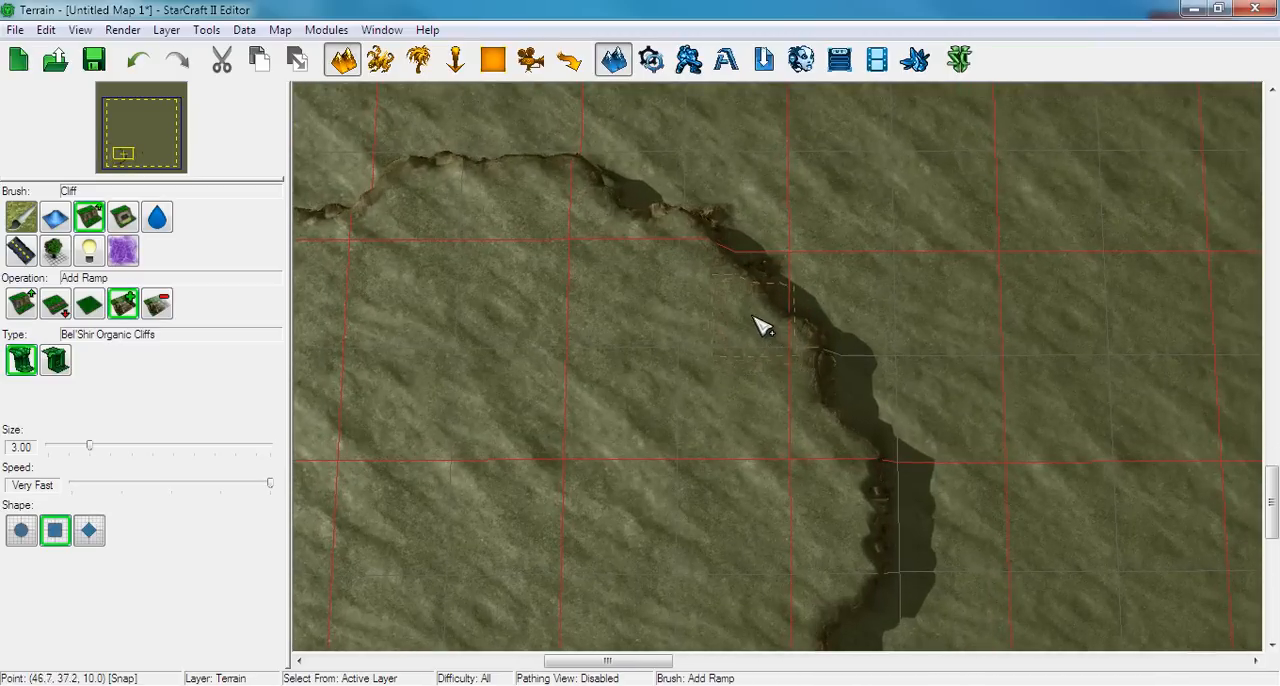
{"action": "mouse_move", "coordinate": [700, 248]}
{"action": "left_mouse_down"}
{"action": "mouse_move", "coordinate": [720, 277]}
{"action": "mouse_move", "coordinate": [905, 378]}
{"action": "left_mouse_up"}
{"action": "left_click_drag", "start_coordinate": [727, 265], "coordinate": [650, 177]}
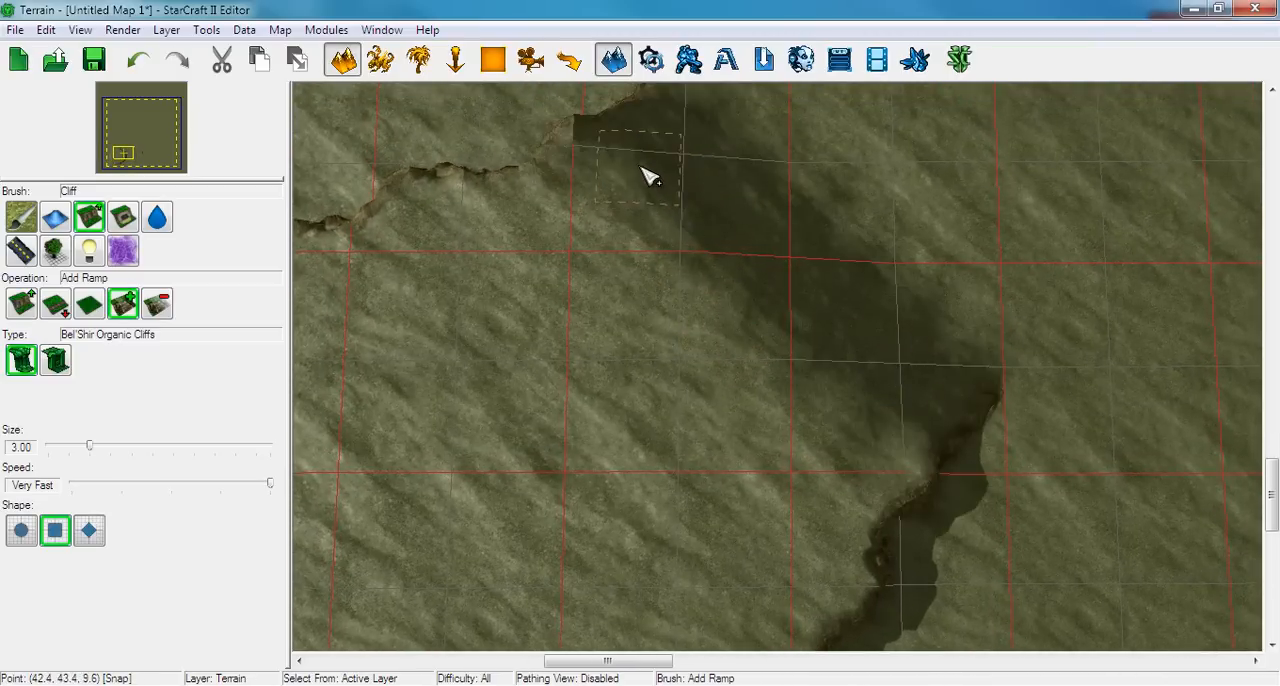
{"action": "mouse_move", "coordinate": [905, 336]}
{"action": "left_mouse_down"}
{"action": "mouse_move", "coordinate": [997, 480]}
{"action": "mouse_move", "coordinate": [1070, 558]}
{"action": "left_mouse_up"}
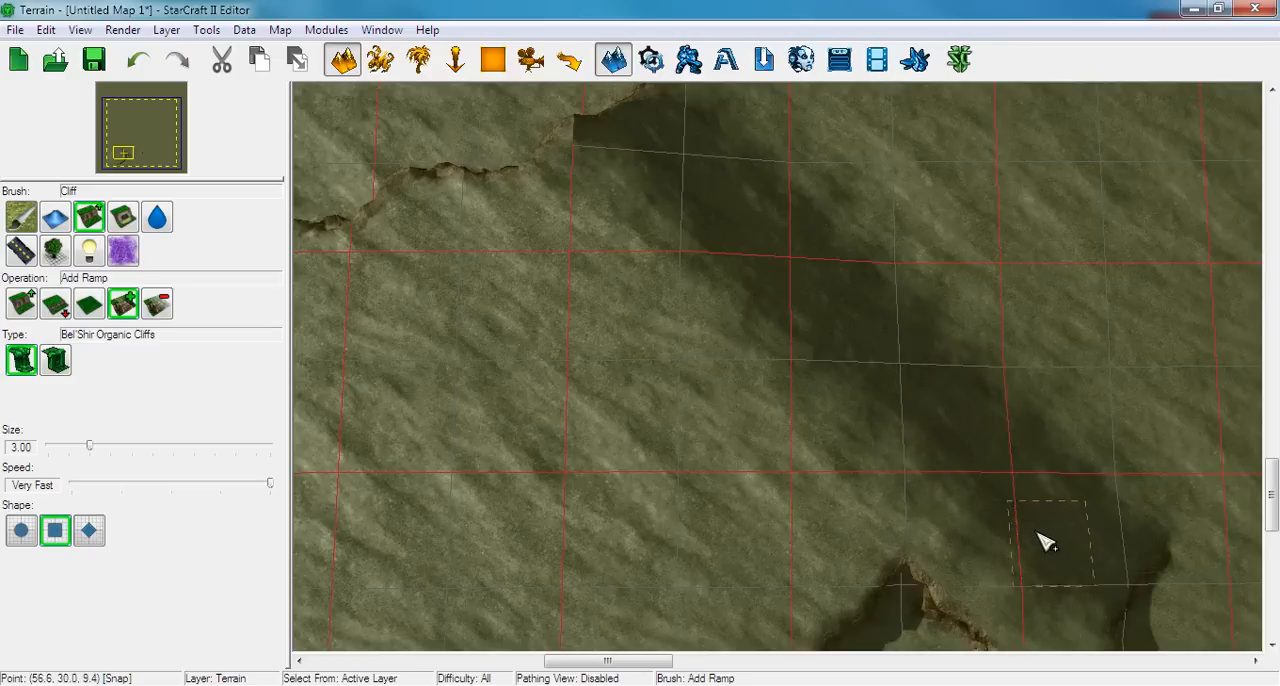
{"action": "key", "text": "ctrl+z"}
Add a small diagonal ramp leading down from the round plateau's north-east rim to the lower ground
{"action": "right_click_drag", "start_coordinate": [745, 304], "coordinate": [806, 347]}
{"action": "scroll", "coordinate": [795, 400], "scroll_direction": "up", "scroll_amount": 3}
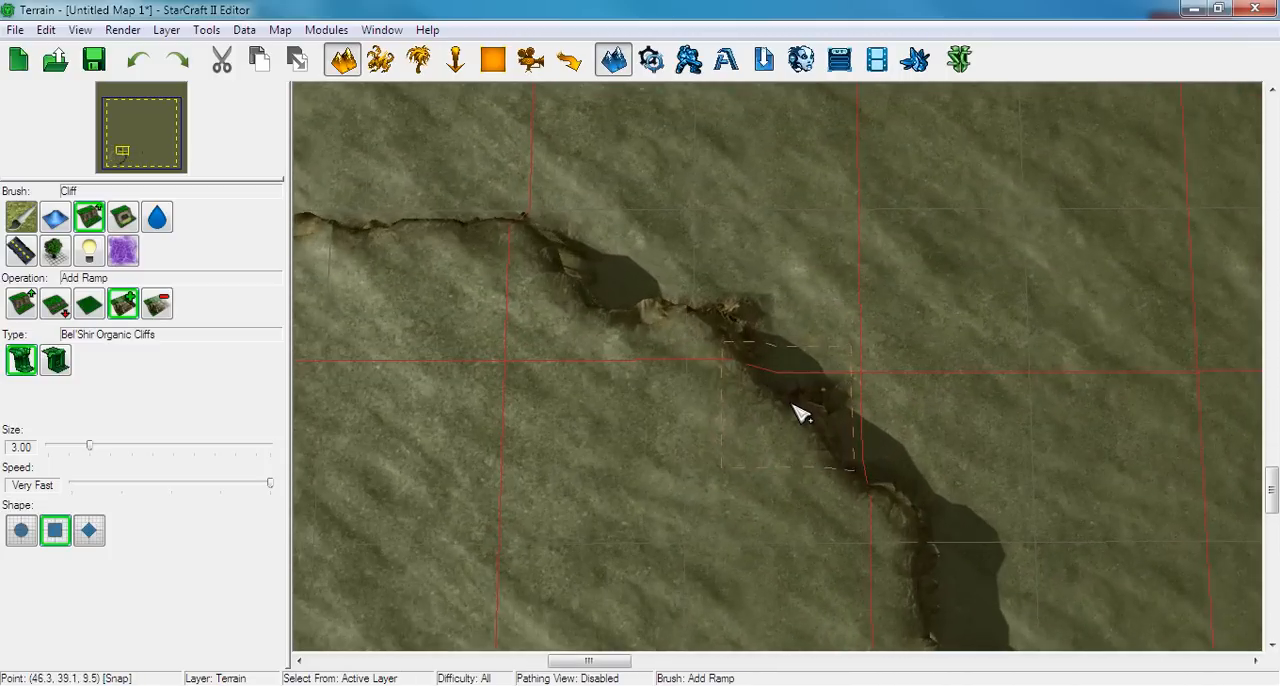
{"action": "left_click", "coordinate": [833, 472]}
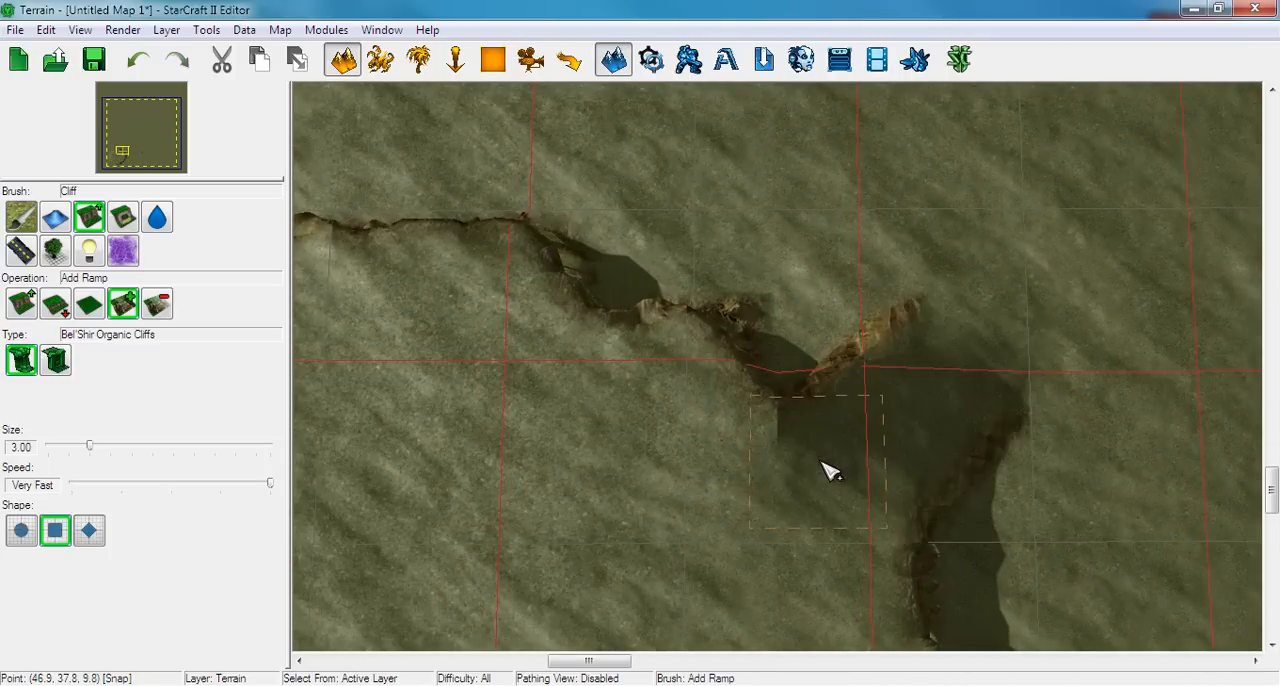
{"action": "right_click_drag", "start_coordinate": [831, 472], "coordinate": [757, 414]}
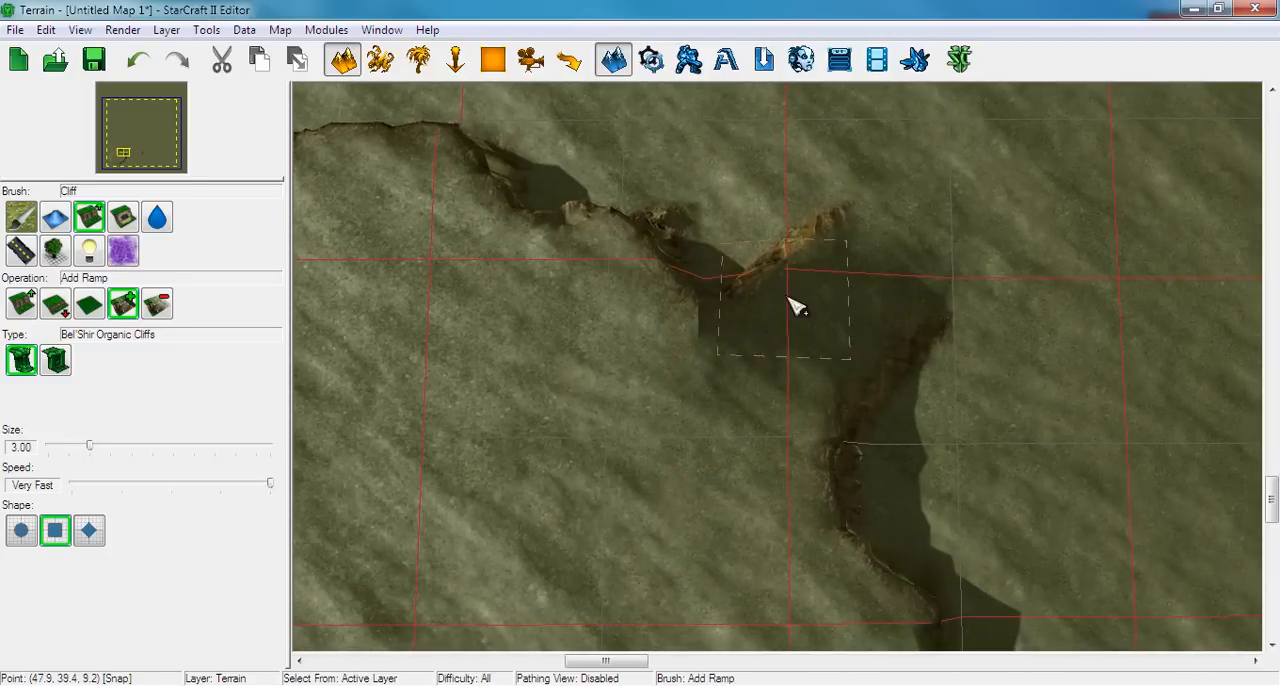
{"action": "right_click_drag", "start_coordinate": [850, 306], "coordinate": [837, 299]}
Lower a broad strip of ground along the plateau's south-east and south sides with a round Lower Cliff brush at size 16.00
{"action": "right_click_drag", "start_coordinate": [740, 394], "coordinate": [735, 268]}
{"action": "mouse_move", "coordinate": [795, 384]}
{"action": "right_mouse_down"}
{"action": "mouse_move", "coordinate": [765, 404]}
{"action": "mouse_move", "coordinate": [790, 374]}
{"action": "mouse_move", "coordinate": [897, 380]}
{"action": "mouse_move", "coordinate": [923, 289]}
{"action": "mouse_move", "coordinate": [1010, 311]}
{"action": "right_mouse_up"}
{"action": "scroll", "coordinate": [765, 404], "scroll_direction": "down", "scroll_amount": 3}
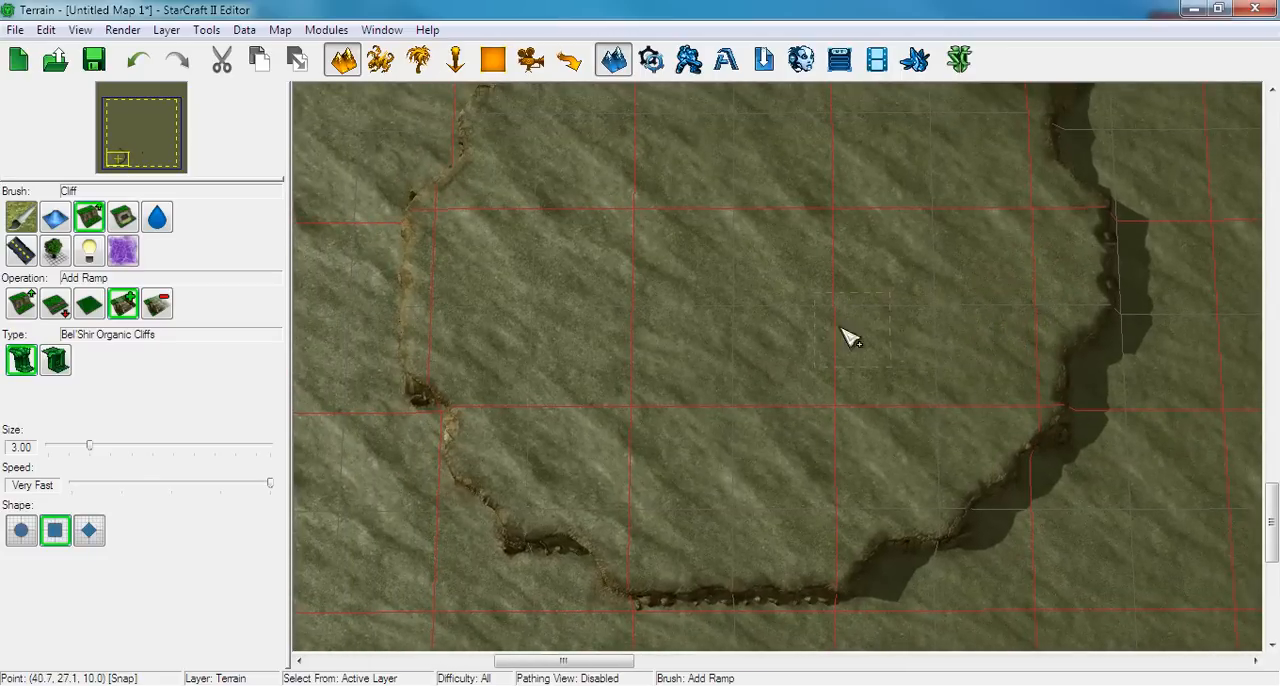
{"action": "right_click_drag", "start_coordinate": [678, 333], "coordinate": [466, 490]}
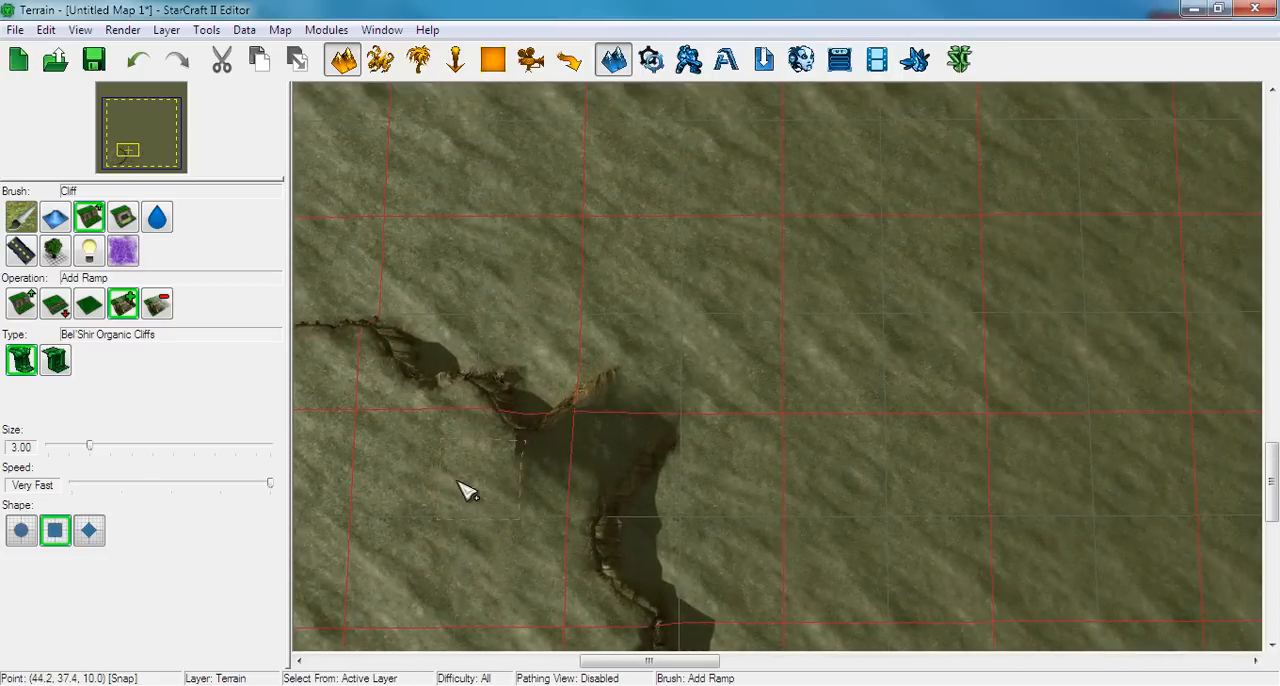
{"action": "left_click", "coordinate": [55, 304]}
{"action": "right_click_drag", "start_coordinate": [720, 435], "coordinate": [615, 308]}
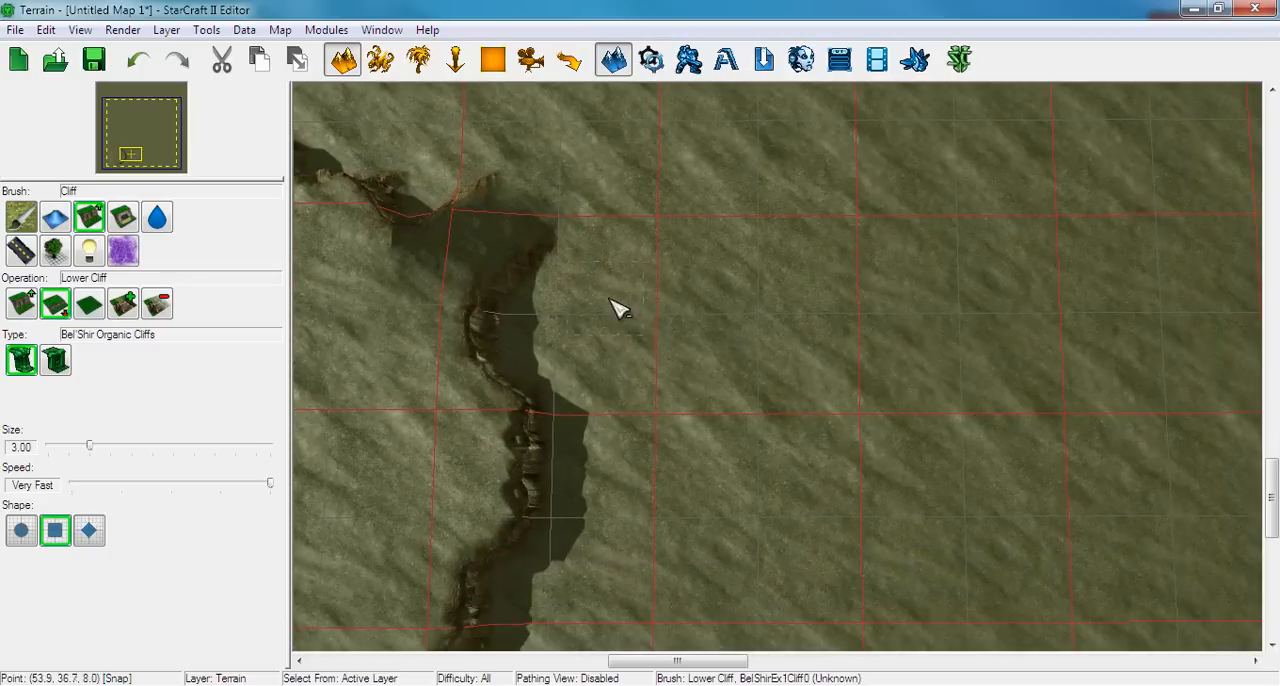
{"action": "right_click_drag", "start_coordinate": [802, 407], "coordinate": [776, 314]}
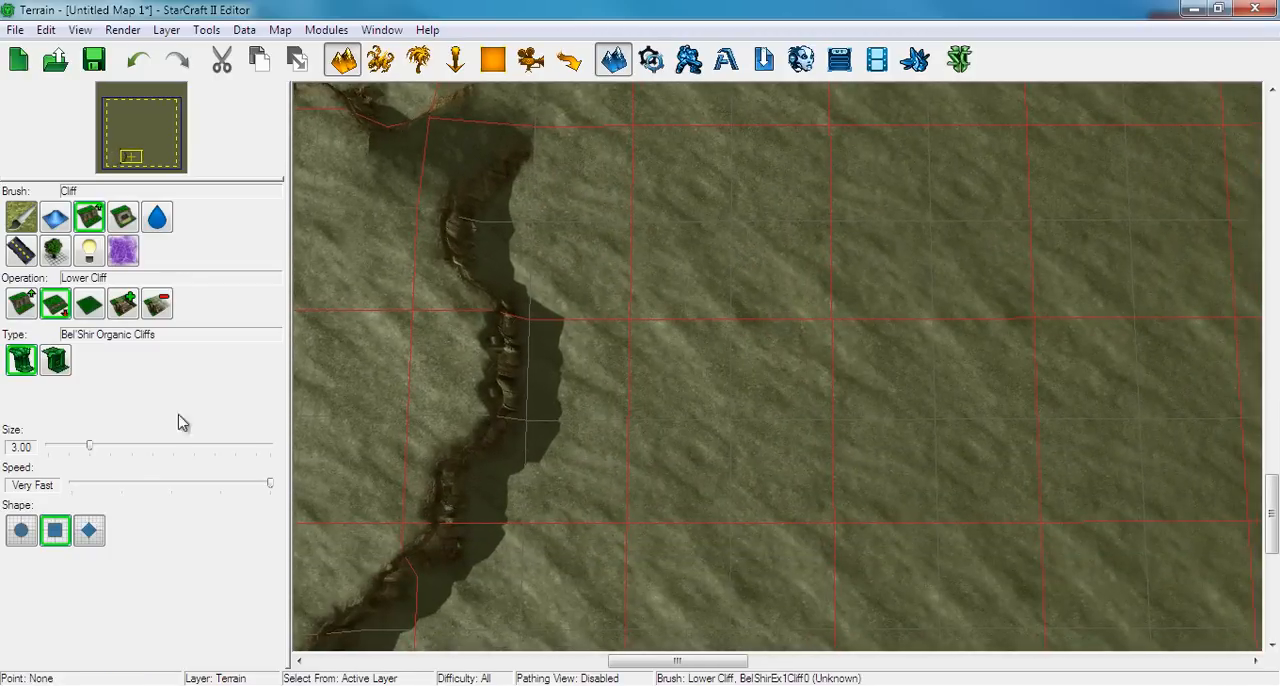
{"action": "scroll", "coordinate": [535, 465], "scroll_direction": "down", "scroll_amount": 5}
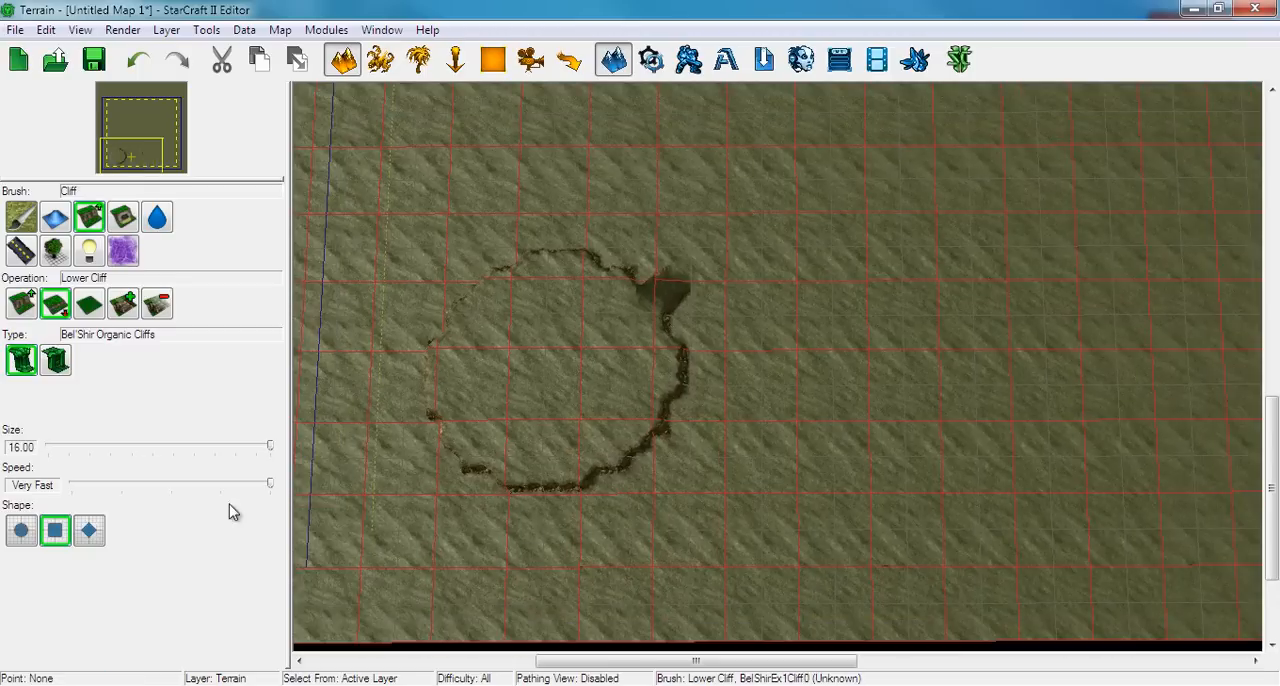
{"action": "left_click", "coordinate": [18, 522]}
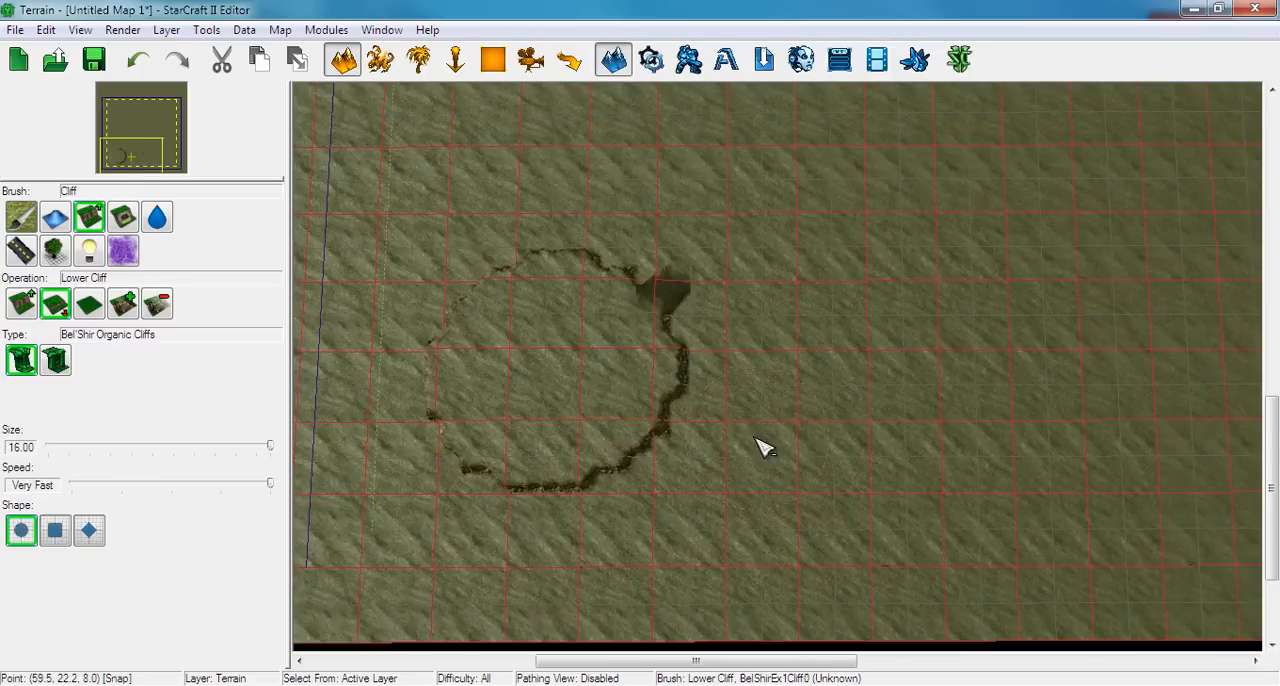
{"action": "mouse_move", "coordinate": [760, 445]}
{"action": "left_mouse_down"}
{"action": "mouse_move", "coordinate": [734, 514]}
{"action": "mouse_move", "coordinate": [651, 520]}
{"action": "mouse_move", "coordinate": [677, 543]}
{"action": "mouse_move", "coordinate": [623, 569]}
{"action": "mouse_move", "coordinate": [566, 586]}
{"action": "mouse_move", "coordinate": [468, 585]}
{"action": "left_mouse_up"}
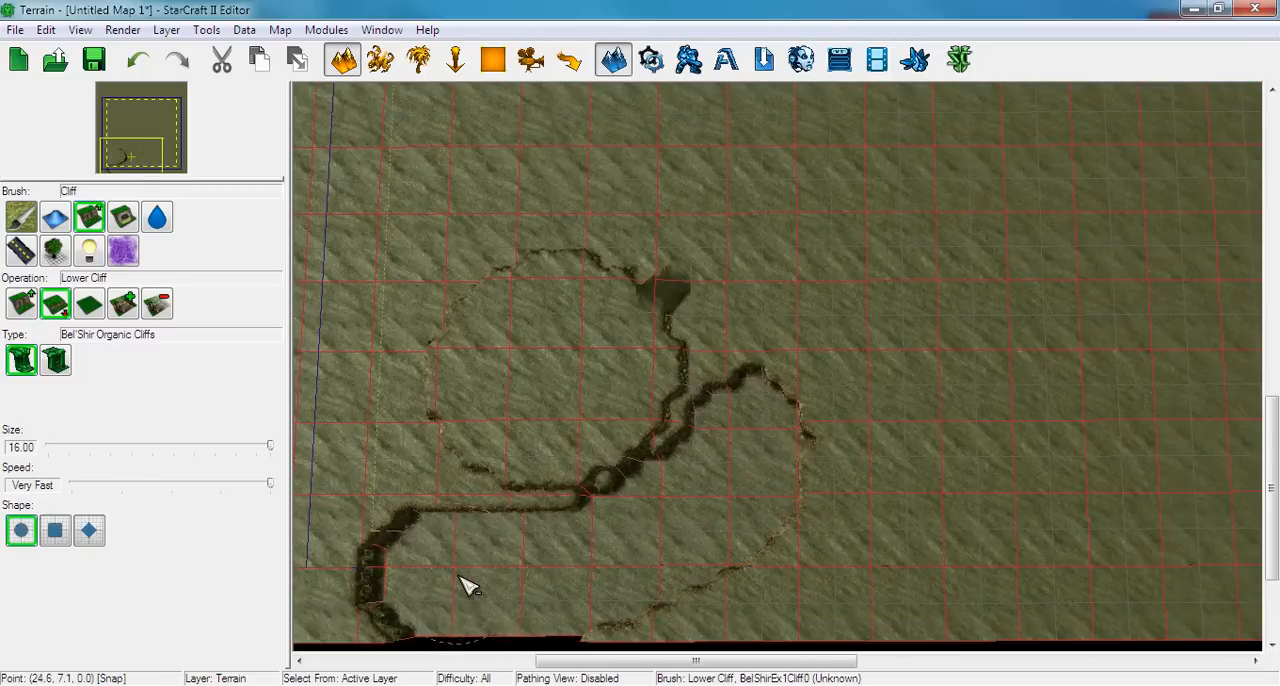
Lower the ground south and west of the round plateau out to the map's edges with the size 16.00 Lower Cliff brush
{"action": "right_click_drag", "start_coordinate": [468, 585], "coordinate": [678, 480]}
{"action": "mouse_move", "coordinate": [663, 521]}
{"action": "left_mouse_down"}
{"action": "mouse_move", "coordinate": [466, 476]}
{"action": "mouse_move", "coordinate": [586, 409]}
{"action": "mouse_move", "coordinate": [626, 409]}
{"action": "mouse_move", "coordinate": [671, 434]}
{"action": "mouse_move", "coordinate": [591, 343]}
{"action": "mouse_move", "coordinate": [588, 273]}
{"action": "left_mouse_up"}
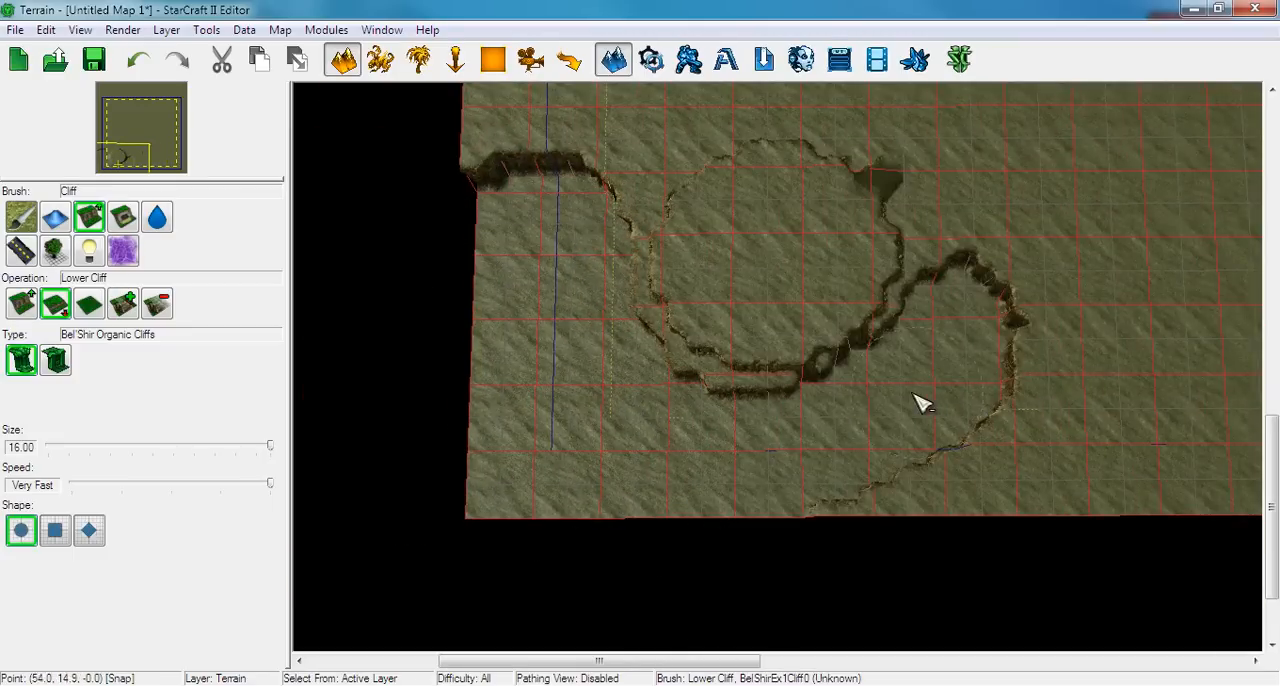
{"action": "scroll", "coordinate": [920, 400], "scroll_direction": "up", "scroll_amount": 5}
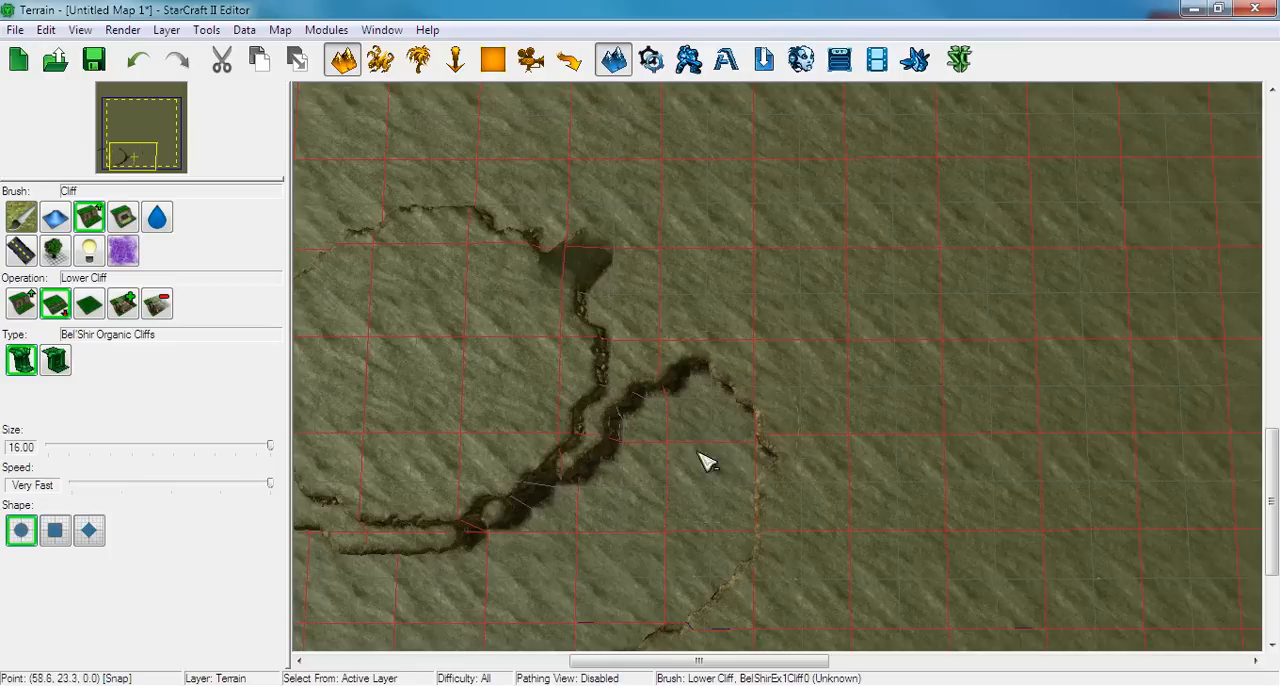
Lower the ground between the plateau's east rim and the outer cliff with the Lower Cliff brush at size 3.50
{"action": "left_click", "coordinate": [94, 446]}
{"action": "scroll", "coordinate": [663, 414], "scroll_direction": "up", "scroll_amount": 3}
{"action": "mouse_move", "coordinate": [686, 426]}
{"action": "left_mouse_down"}
{"action": "mouse_move", "coordinate": [640, 394]}
{"action": "mouse_move", "coordinate": [775, 445]}
{"action": "mouse_move", "coordinate": [877, 454]}
{"action": "mouse_move", "coordinate": [951, 429]}
{"action": "mouse_move", "coordinate": [975, 390]}
{"action": "mouse_move", "coordinate": [1052, 360]}
{"action": "mouse_move", "coordinate": [1063, 340]}
{"action": "mouse_move", "coordinate": [1046, 343]}
{"action": "mouse_move", "coordinate": [967, 478]}
{"action": "mouse_move", "coordinate": [851, 580]}
{"action": "mouse_move", "coordinate": [851, 492]}
{"action": "mouse_move", "coordinate": [909, 463]}
{"action": "mouse_move", "coordinate": [815, 583]}
{"action": "mouse_move", "coordinate": [767, 541]}
{"action": "mouse_move", "coordinate": [781, 515]}
{"action": "mouse_move", "coordinate": [427, 389]}
{"action": "left_mouse_up"}
{"action": "key", "text": "Down"}
{"action": "key", "text": "Down"}
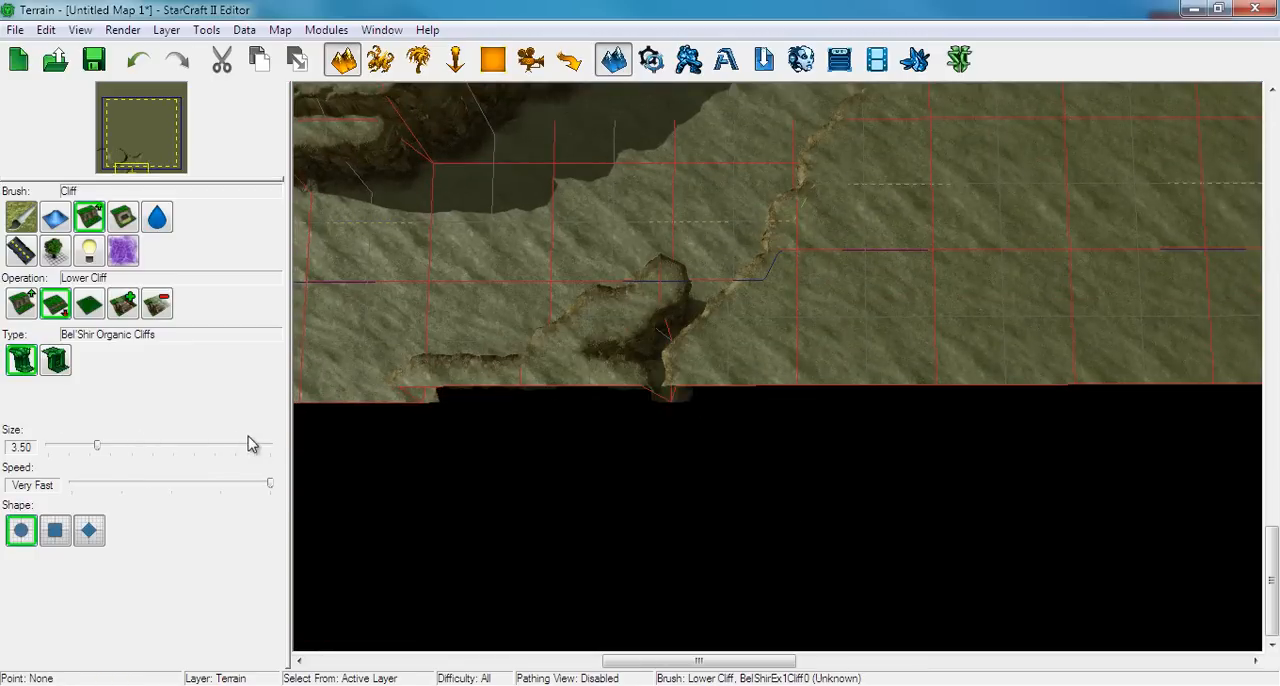
Lower the leftover high ground south-east of the plateau down to the southern map edge with the brush size set to 16.00
{"action": "left_click", "coordinate": [268, 446]}
{"action": "right_click_drag", "start_coordinate": [720, 290], "coordinate": [700, 360]}
{"action": "mouse_move", "coordinate": [705, 366]}
{"action": "left_mouse_down"}
{"action": "mouse_move", "coordinate": [486, 423]}
{"action": "mouse_move", "coordinate": [757, 391]}
{"action": "mouse_move", "coordinate": [805, 307]}
{"action": "mouse_move", "coordinate": [822, 380]}
{"action": "left_mouse_up"}
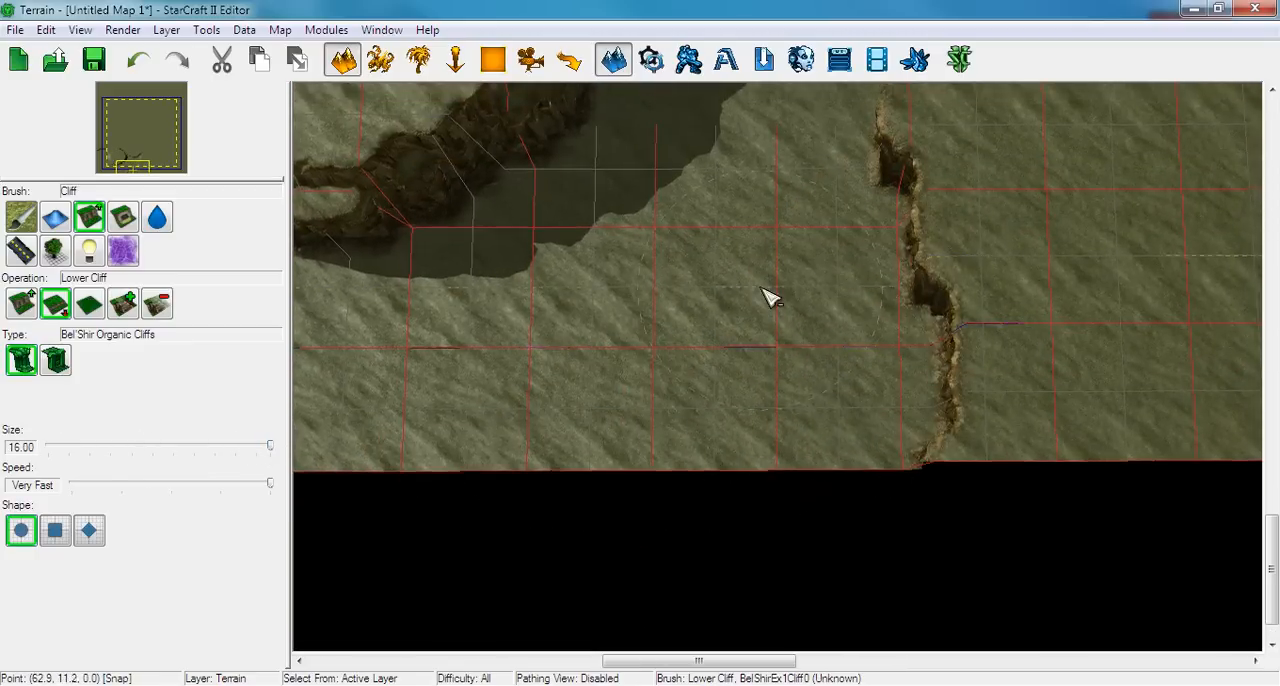
Reshape the lowered area's northern cliff line east of the ramp with the Same Level Cliff brush at size 2.50
{"action": "scroll", "coordinate": [780, 440], "scroll_direction": "up", "scroll_amount": 12}
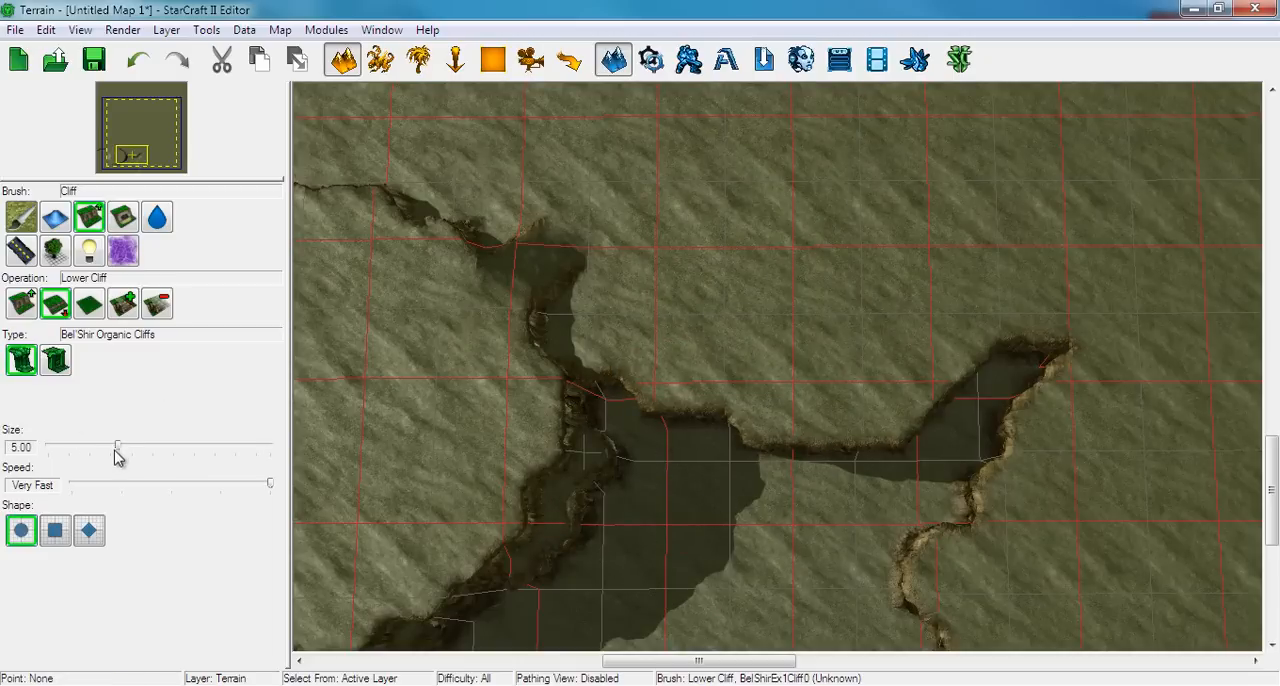
{"action": "left_click_drag", "start_coordinate": [90, 449], "coordinate": [83, 449]}
{"action": "right_click_drag", "start_coordinate": [881, 409], "coordinate": [779, 408]}
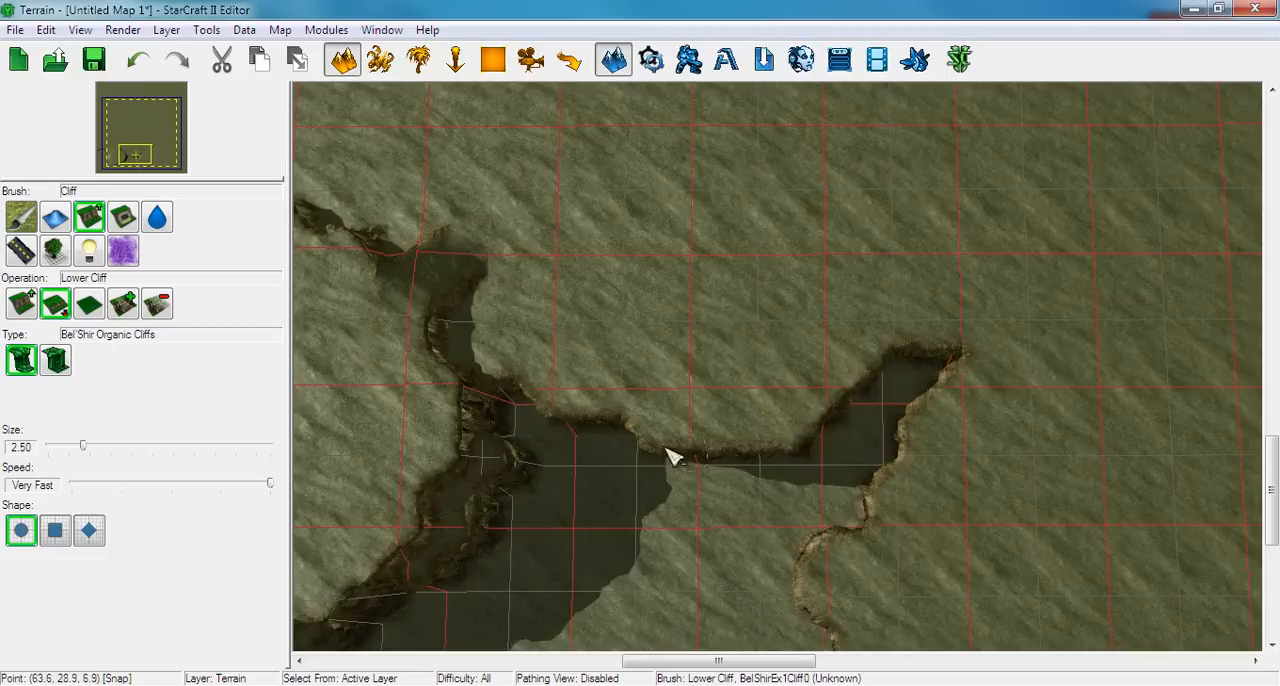
{"action": "left_click", "coordinate": [88, 304]}
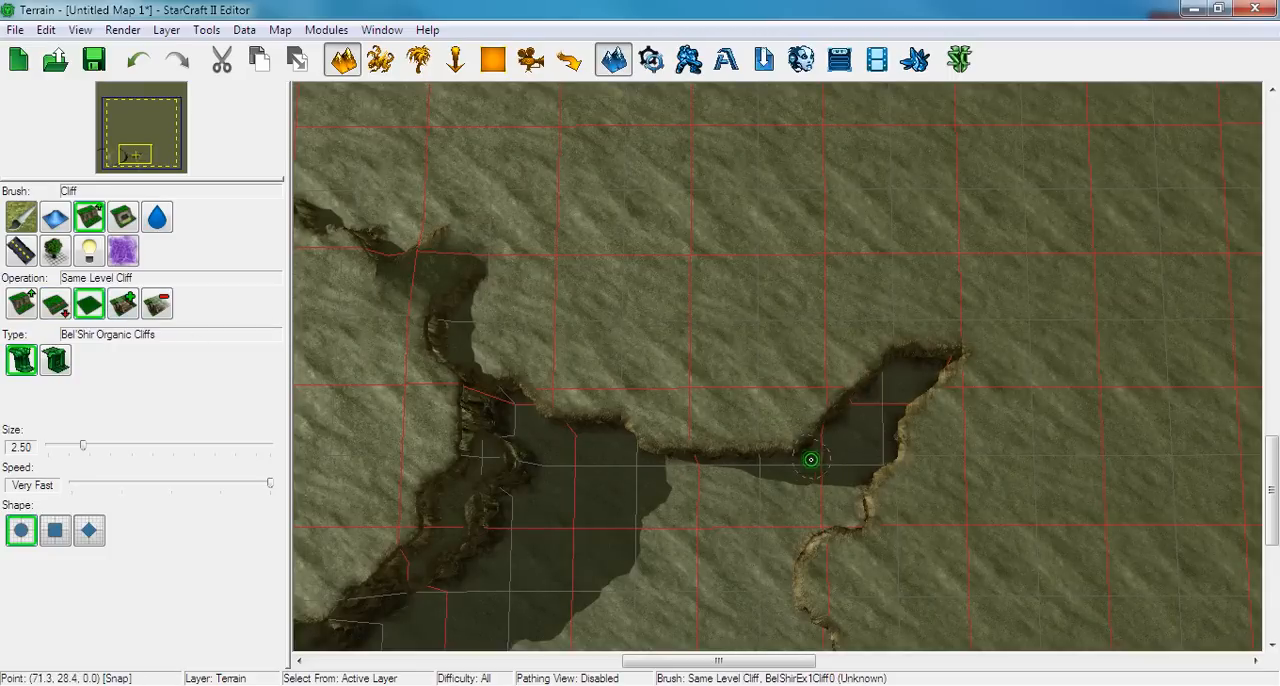
{"action": "left_click_drag", "start_coordinate": [811, 460], "coordinate": [798, 446]}
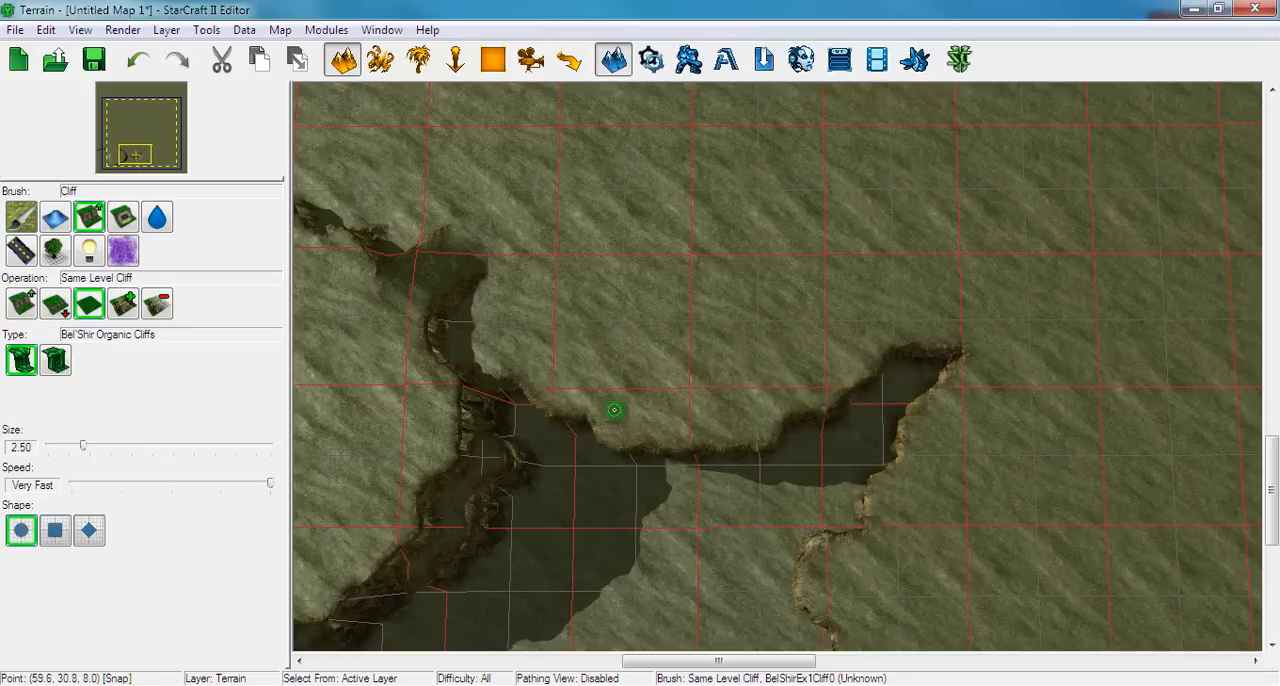
Lower the ground north-west of the plateau, extending to the western map edge, with the Lower Cliff brush at size 16.00
{"action": "right_click_drag", "start_coordinate": [686, 361], "coordinate": [674, 384]}
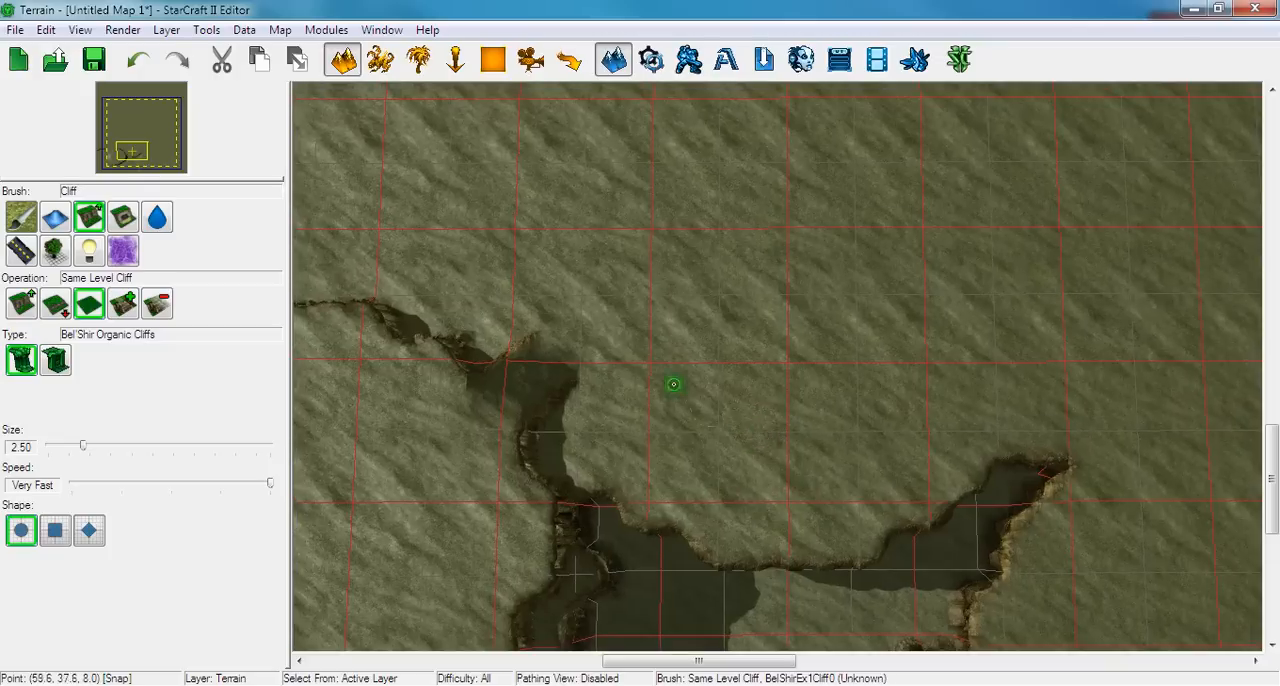
{"action": "right_click_drag", "start_coordinate": [870, 359], "coordinate": [733, 292]}
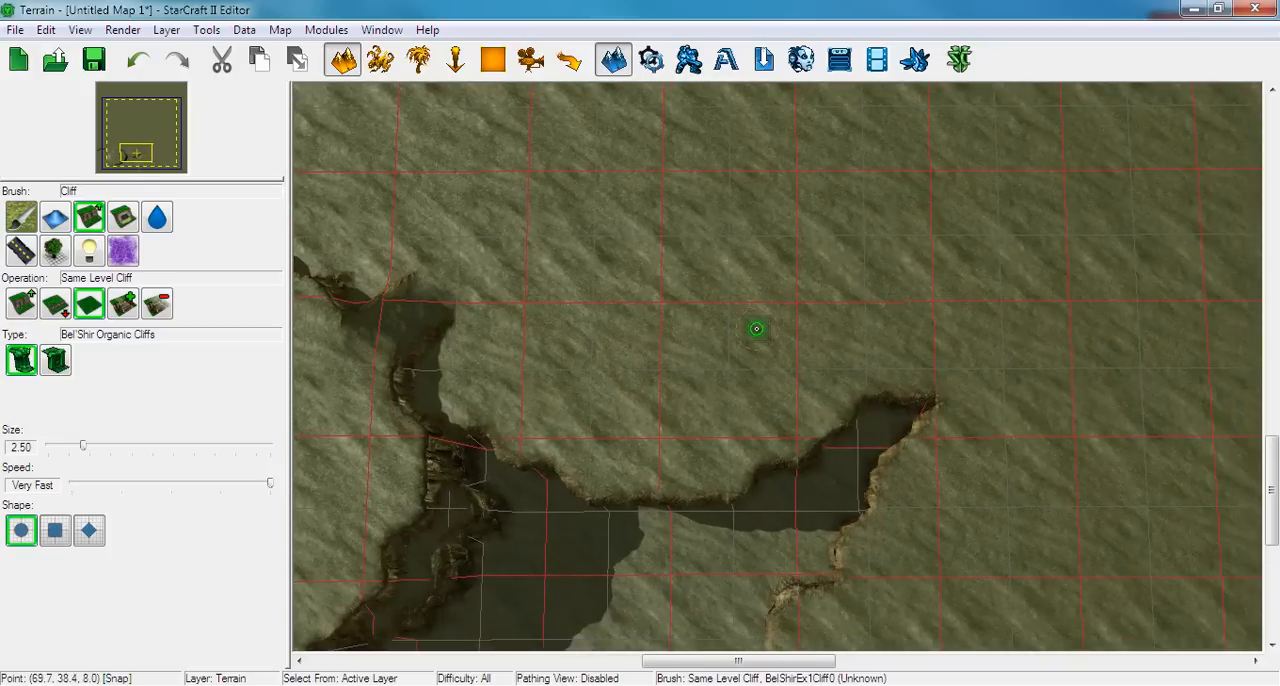
{"action": "scroll", "coordinate": [725, 349], "scroll_direction": "down", "scroll_amount": 3}
{"action": "right_click_drag", "start_coordinate": [678, 354], "coordinate": [883, 410]}
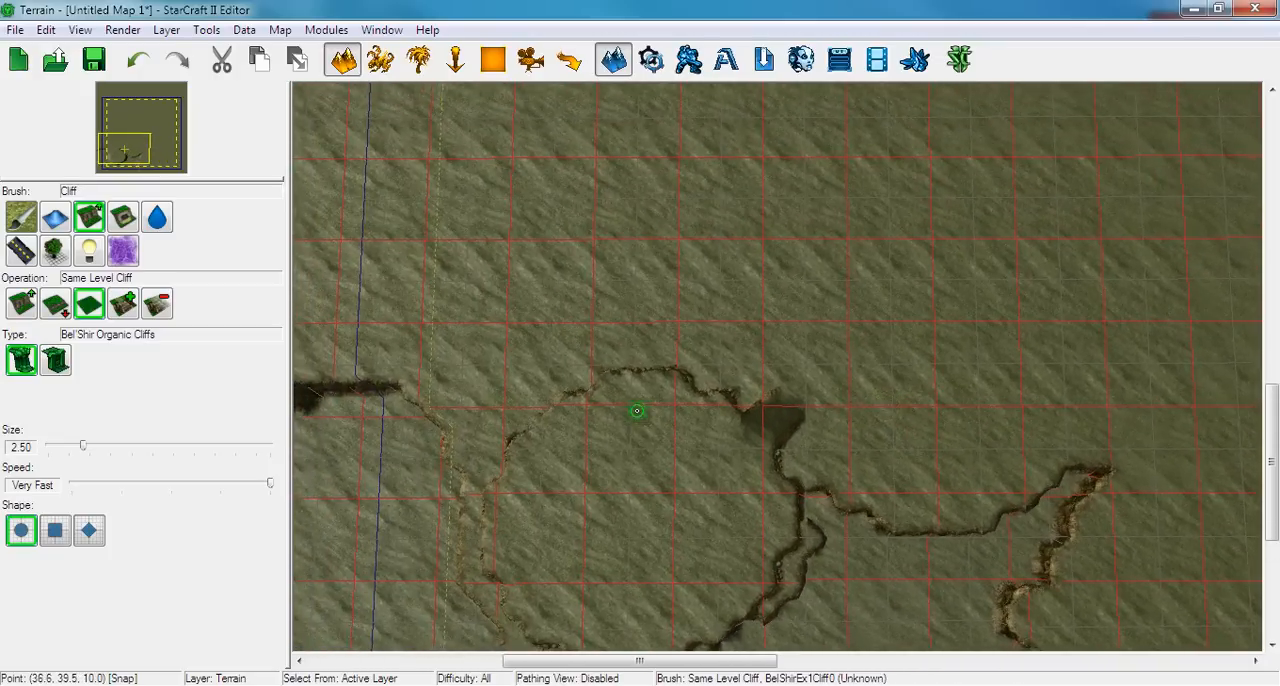
{"action": "right_click_drag", "start_coordinate": [637, 411], "coordinate": [834, 426]}
{"action": "left_click", "coordinate": [55, 304]}
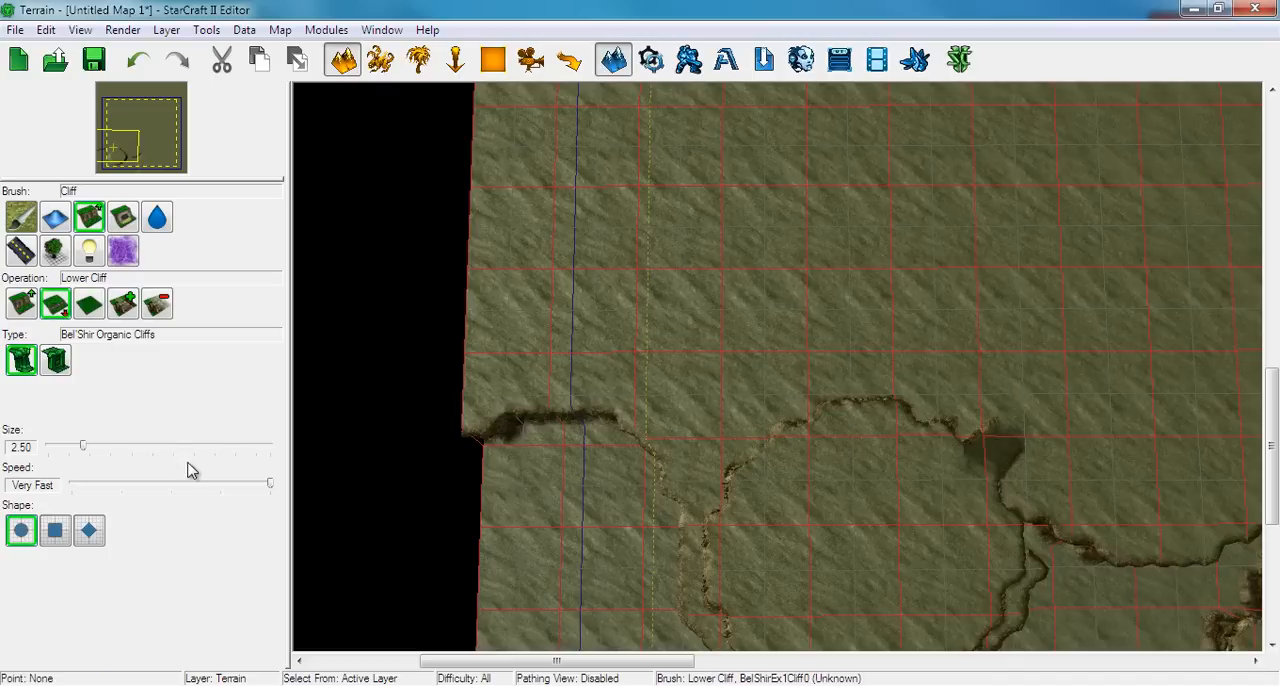
{"action": "left_click_drag", "start_coordinate": [83, 446], "coordinate": [268, 447]}
{"action": "mouse_move", "coordinate": [563, 474]}
{"action": "left_mouse_down"}
{"action": "mouse_move", "coordinate": [543, 443]}
{"action": "mouse_move", "coordinate": [630, 400]}
{"action": "mouse_move", "coordinate": [678, 438]}
{"action": "mouse_move", "coordinate": [666, 455]}
{"action": "left_mouse_up"}
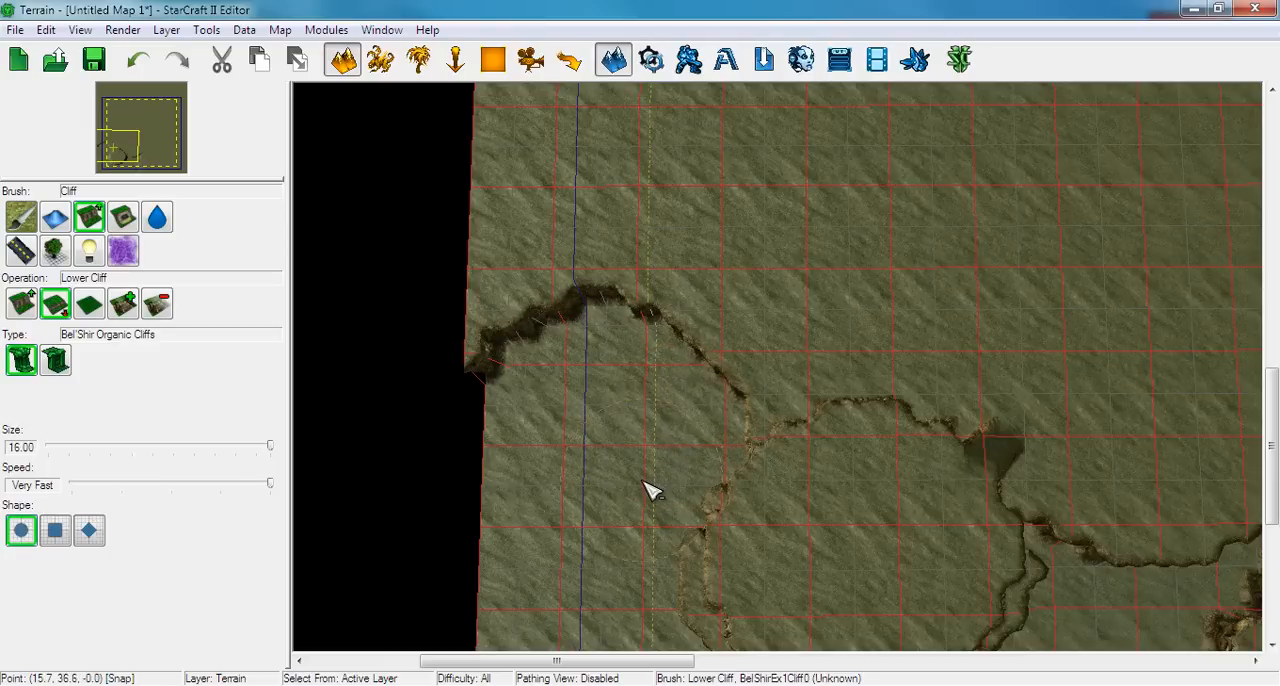
{"action": "right_click_drag", "start_coordinate": [635, 440], "coordinate": [530, 494]}
Trim the narrow ledge along the round plateau's west and south-west sides with the size 16.00 Lower Cliff brush
{"action": "scroll", "coordinate": [686, 454], "scroll_direction": "down", "scroll_amount": 4}
{"action": "mouse_move", "coordinate": [930, 330]}
{"action": "right_mouse_down"}
{"action": "mouse_move", "coordinate": [522, 430]}
{"action": "mouse_move", "coordinate": [691, 526]}
{"action": "mouse_move", "coordinate": [706, 603]}
{"action": "mouse_move", "coordinate": [720, 486]}
{"action": "mouse_move", "coordinate": [866, 268]}
{"action": "right_mouse_up"}
{"action": "right_click_drag", "start_coordinate": [966, 347], "coordinate": [873, 347]}
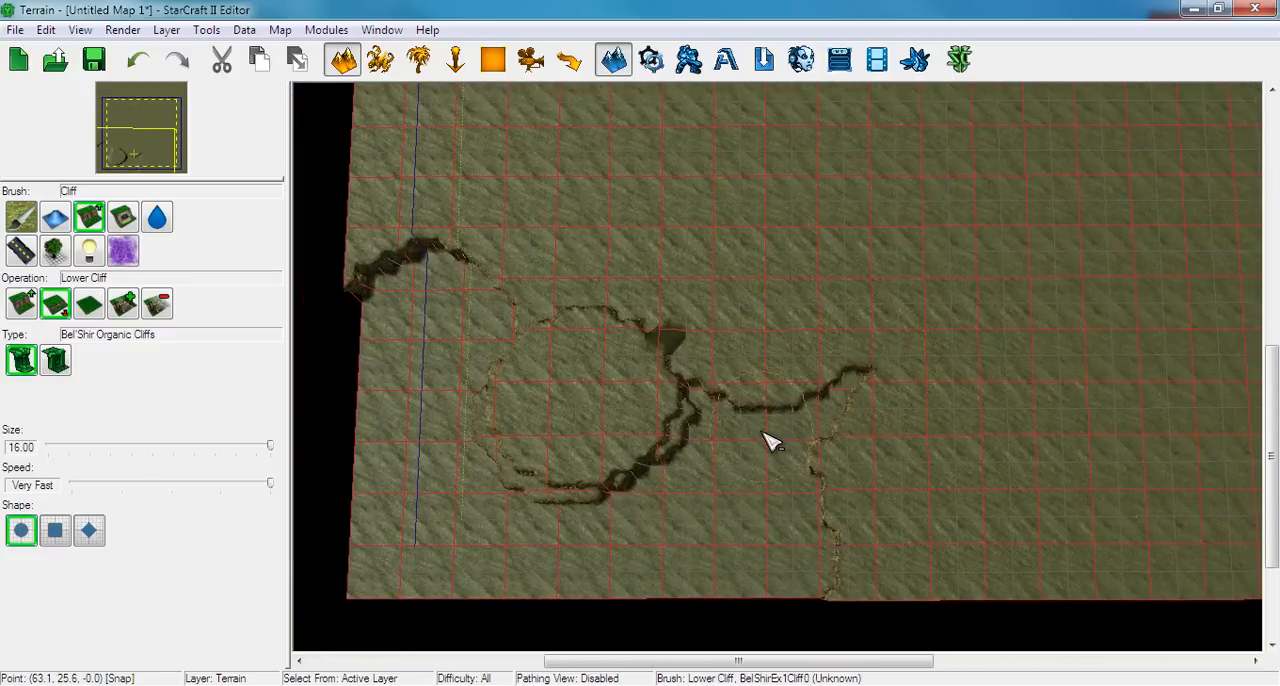
{"action": "right_click_drag", "start_coordinate": [793, 416], "coordinate": [946, 389]}
{"action": "scroll", "coordinate": [942, 391], "scroll_direction": "up", "scroll_amount": 4}
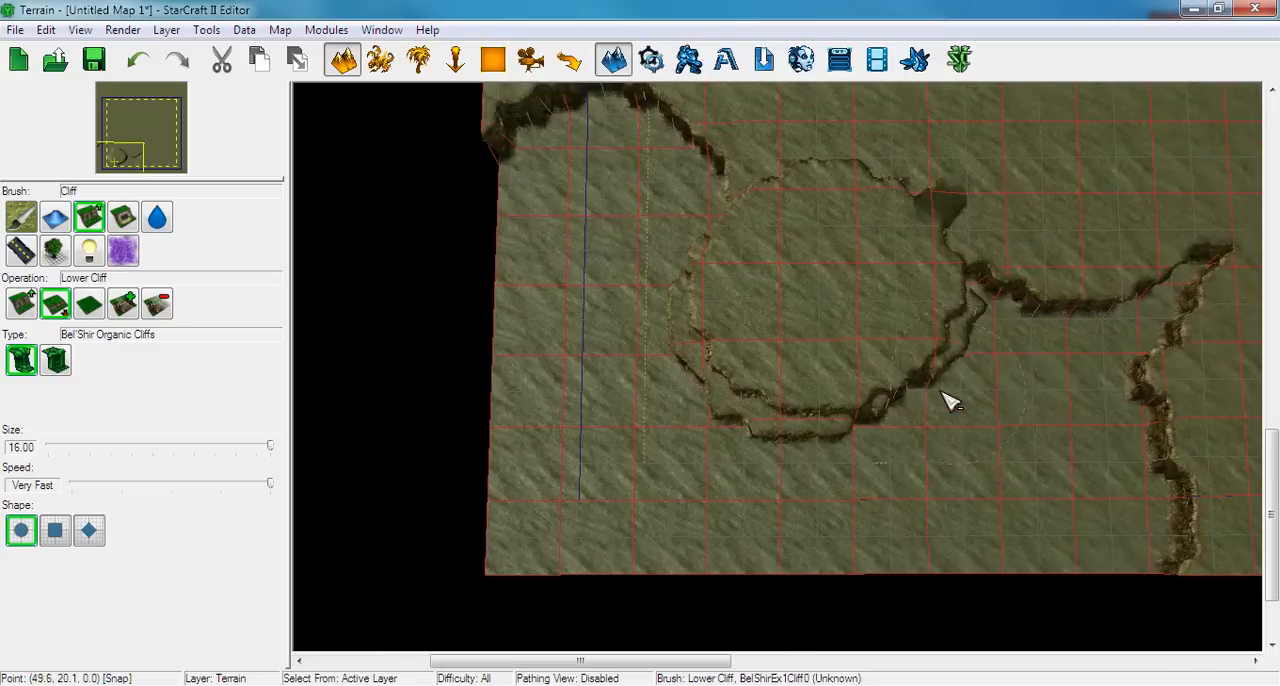
{"action": "right_click_drag", "start_coordinate": [794, 394], "coordinate": [846, 394]}
{"action": "scroll", "coordinate": [790, 440], "scroll_direction": "up", "scroll_amount": 2}
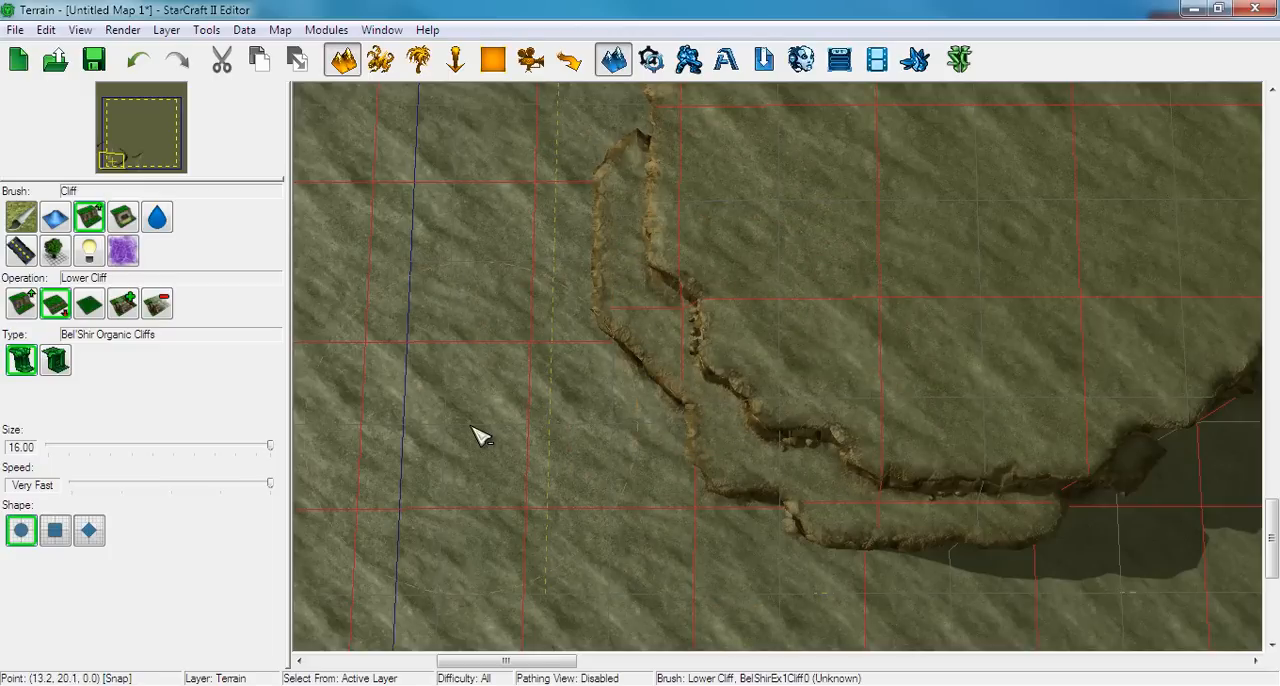
{"action": "left_click_drag", "start_coordinate": [492, 388], "coordinate": [513, 380]}
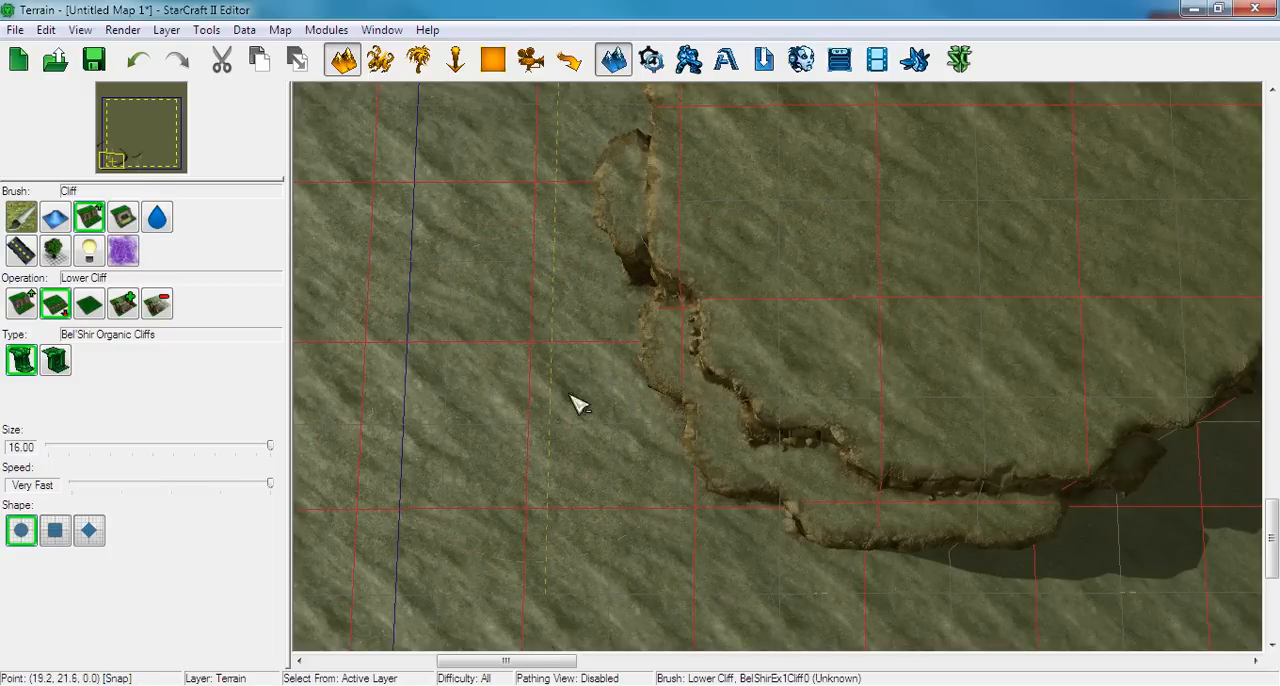
Examine the round plateau, its ramp and the surrounding cliff lines, with the Raise Cliff operation selected
{"action": "right_click_drag", "start_coordinate": [847, 319], "coordinate": [415, 295]}
{"action": "scroll", "coordinate": [440, 300], "scroll_direction": "down", "scroll_amount": 2}
{"action": "scroll", "coordinate": [1000, 362], "scroll_direction": "down", "scroll_amount": 2}
{"action": "right_click_drag", "start_coordinate": [930, 360], "coordinate": [771, 486]}
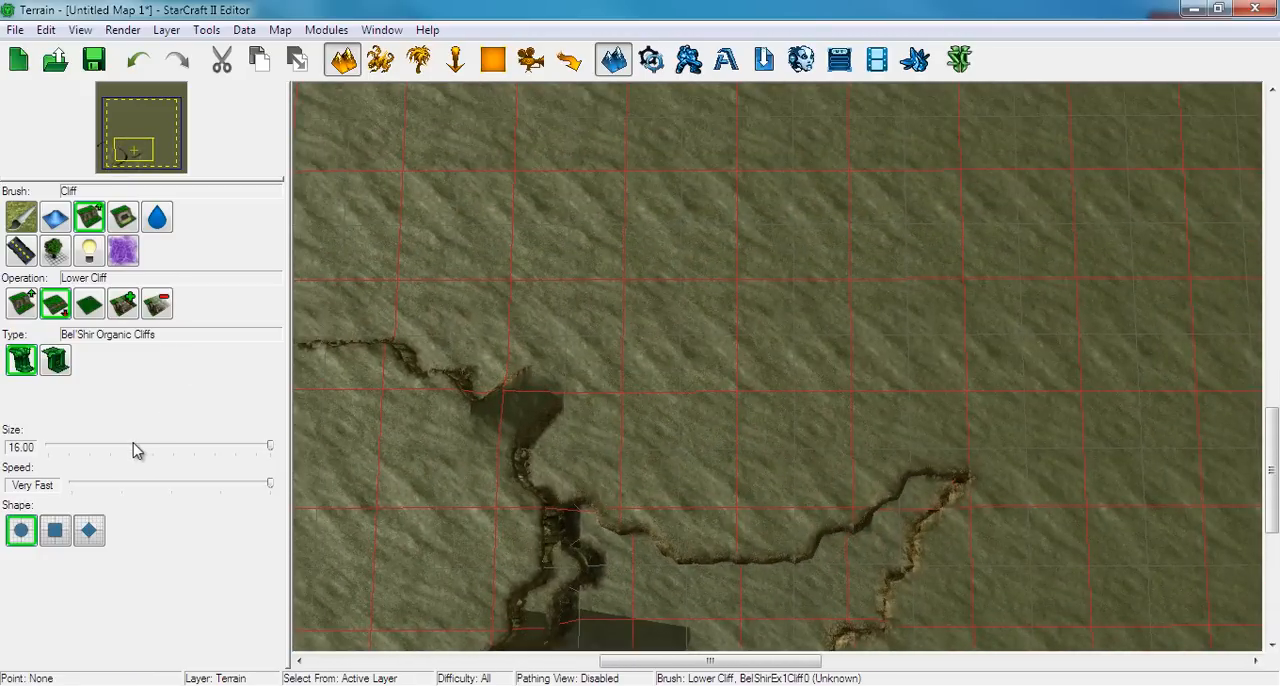
{"action": "left_click", "coordinate": [23, 308]}
{"action": "right_click_drag", "start_coordinate": [822, 403], "coordinate": [600, 170]}
{"action": "right_click_drag", "start_coordinate": [808, 368], "coordinate": [987, 387]}
{"action": "scroll", "coordinate": [711, 326], "scroll_direction": "down", "scroll_amount": 4}
{"action": "scroll", "coordinate": [953, 389], "scroll_direction": "up", "scroll_amount": 4}
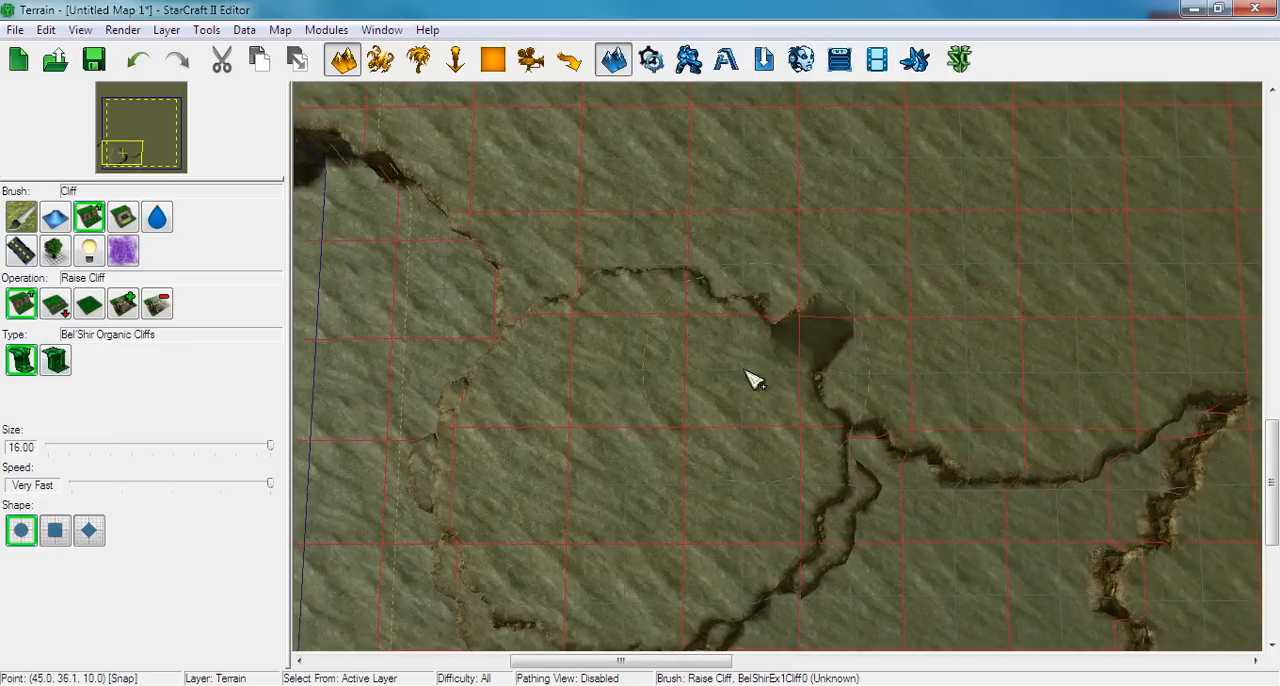
{"action": "right_click_drag", "start_coordinate": [669, 348], "coordinate": [579, 275]}
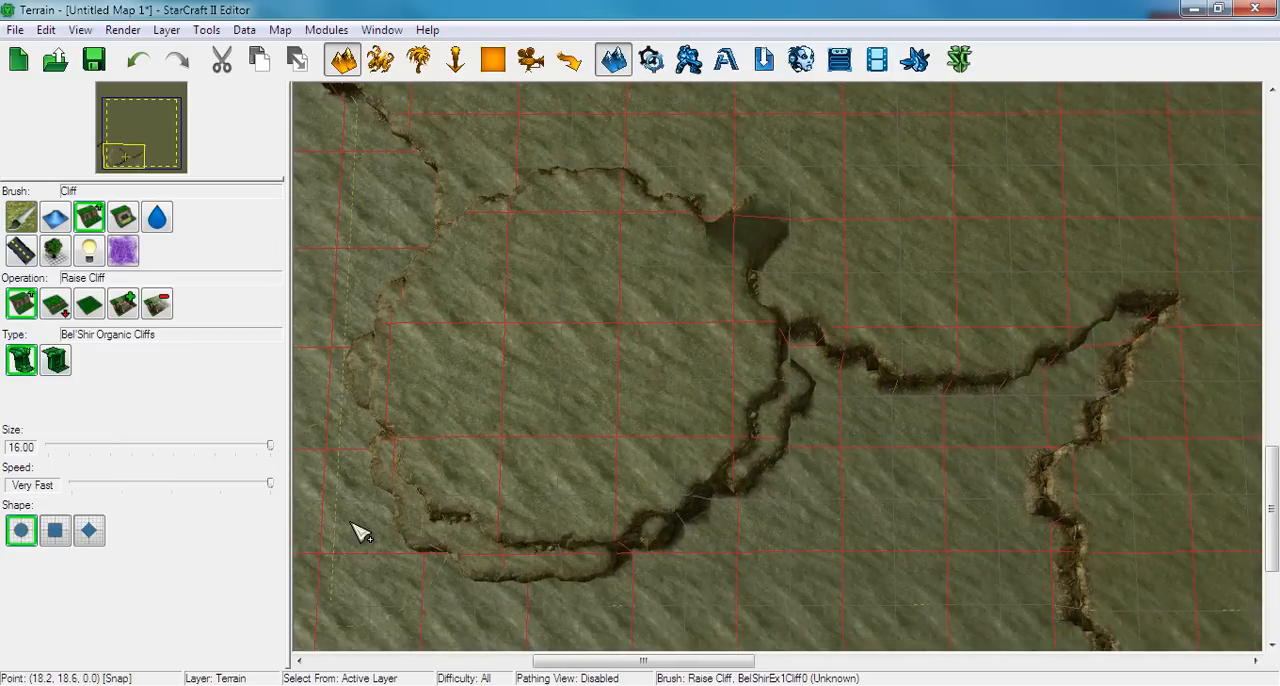
Switch from terrain editing to the Units layer
{"action": "left_click", "coordinate": [381, 60]}
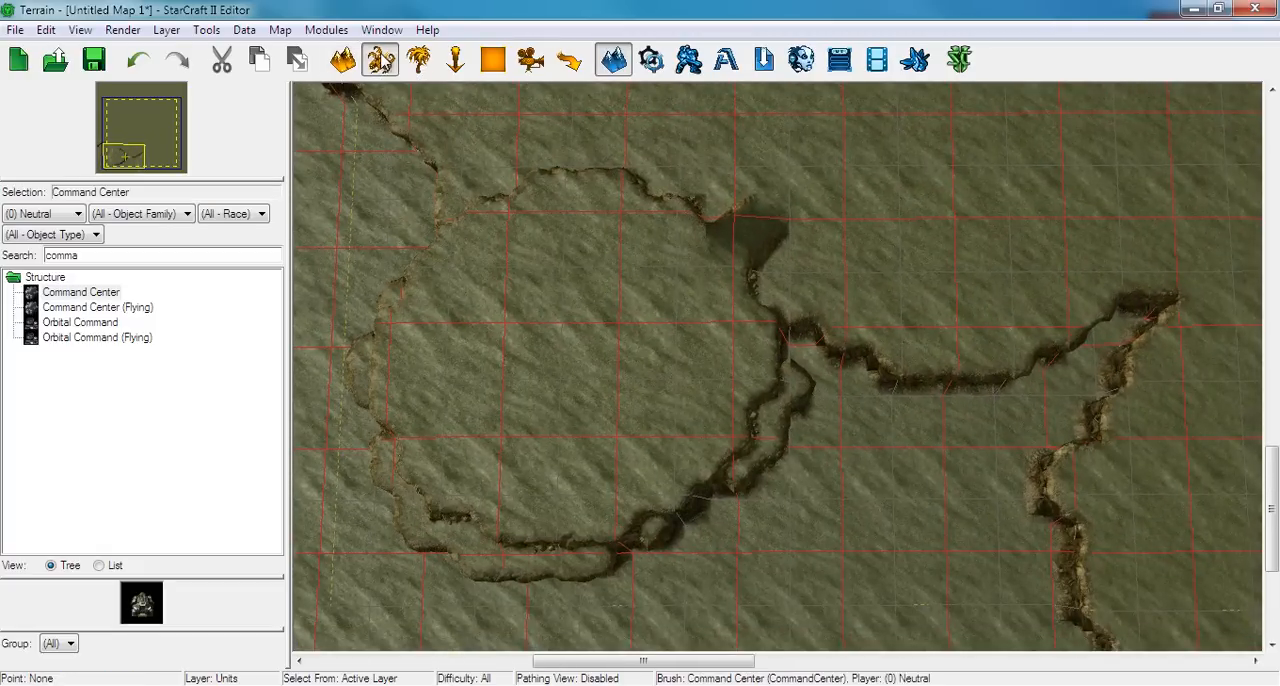
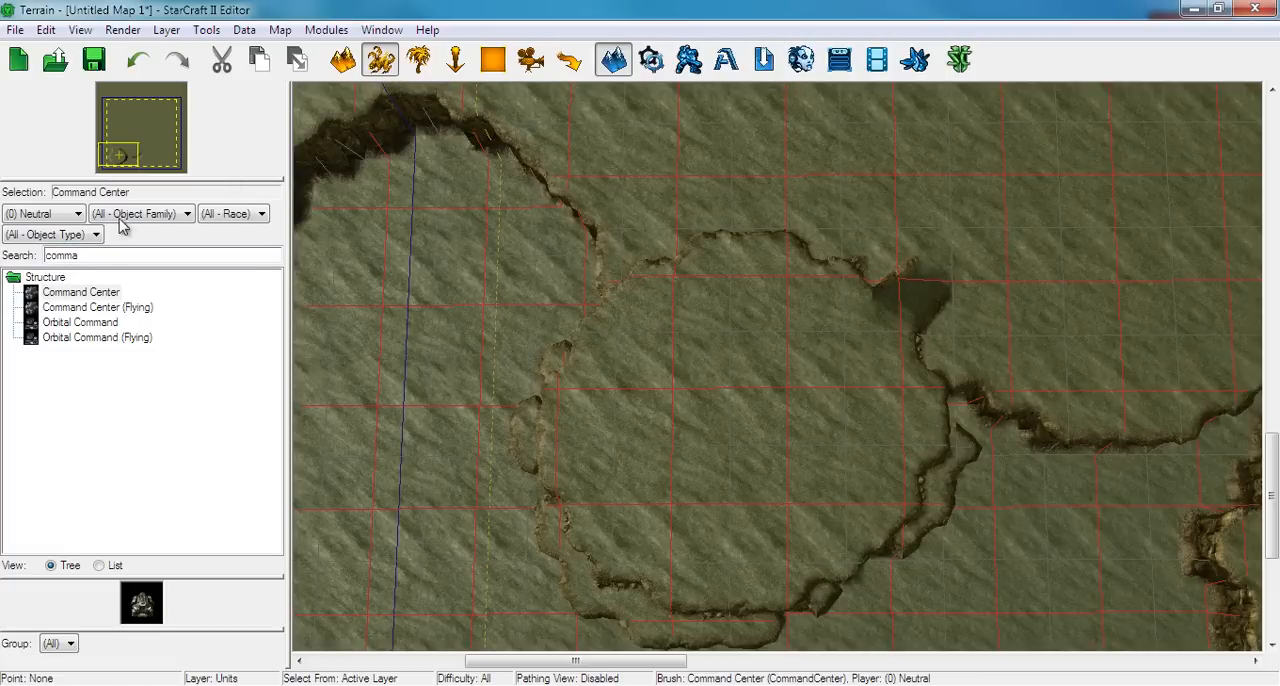
Search the unit palette for mineral and choose the standard Mineral Field for placement
{"action": "double_click", "coordinate": [83, 255]}
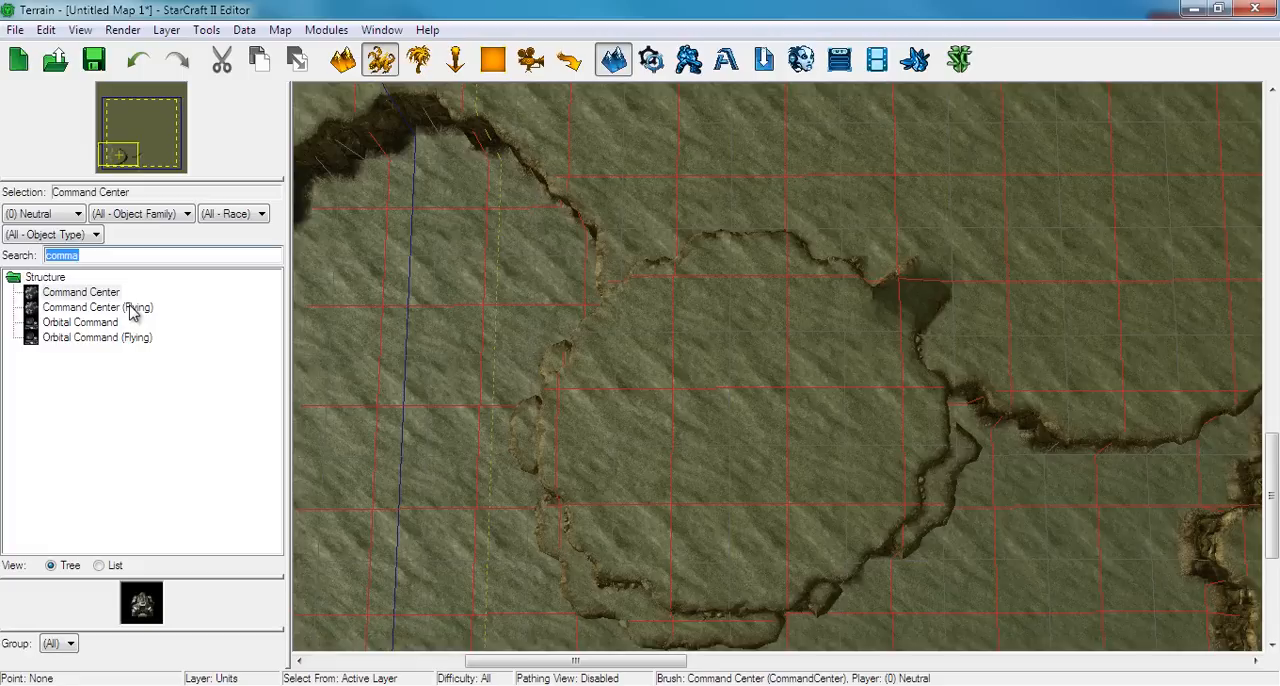
{"action": "type", "text": "miner"}
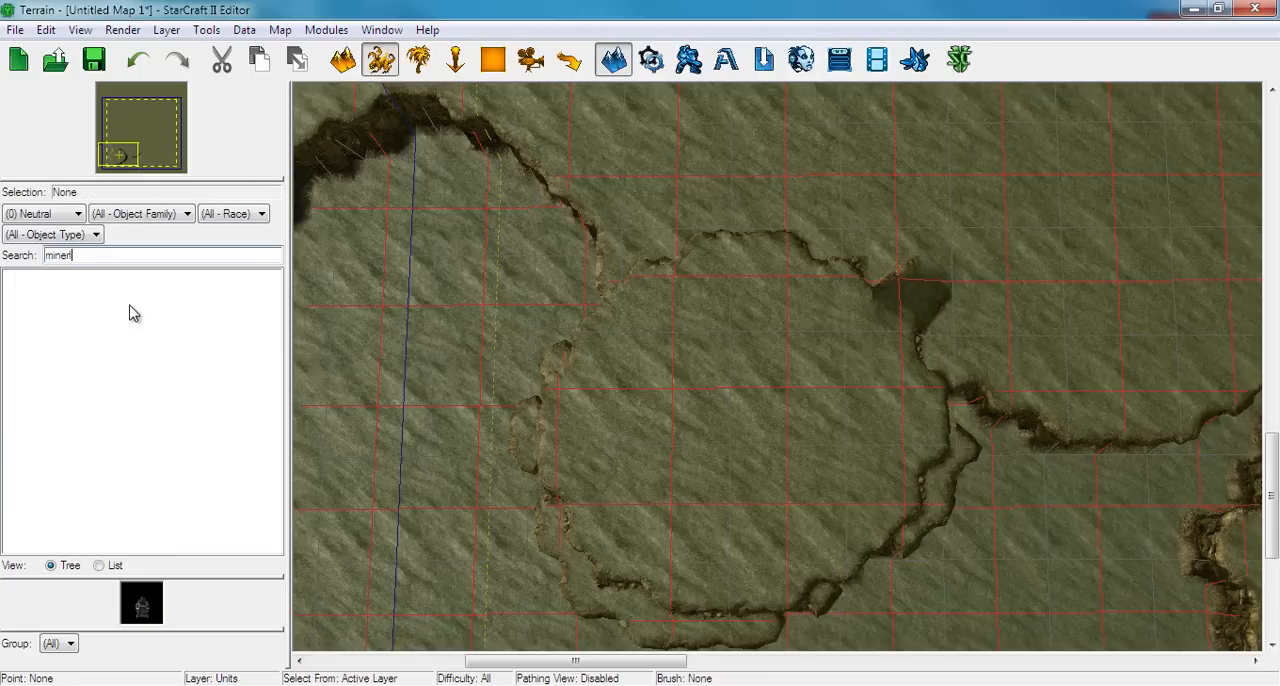
{"action": "type", "text": "al"}
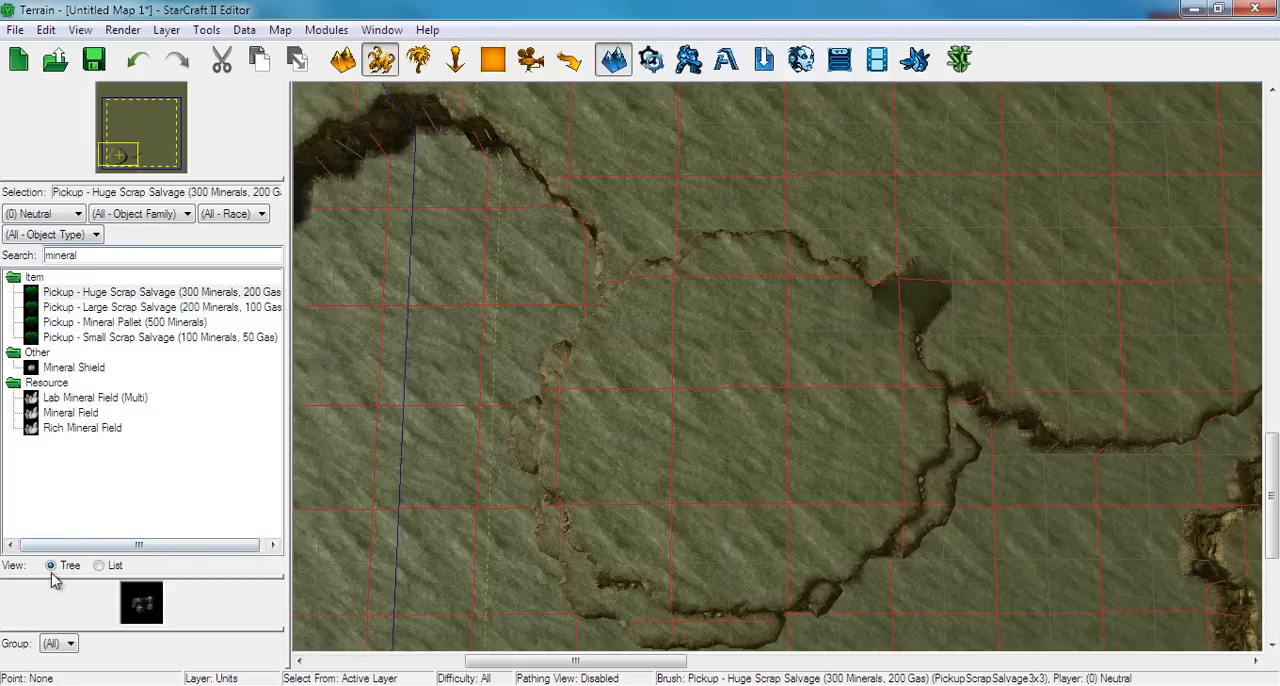
{"action": "left_click", "coordinate": [100, 566]}
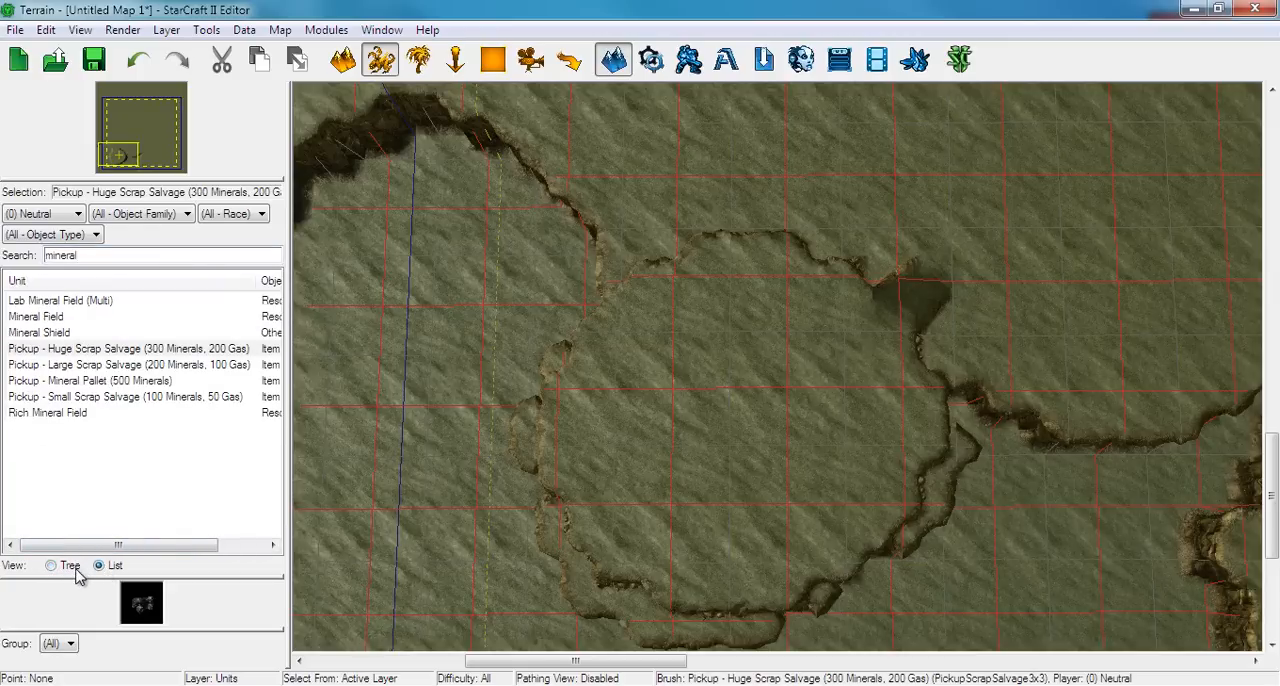
{"action": "left_click", "coordinate": [52, 566]}
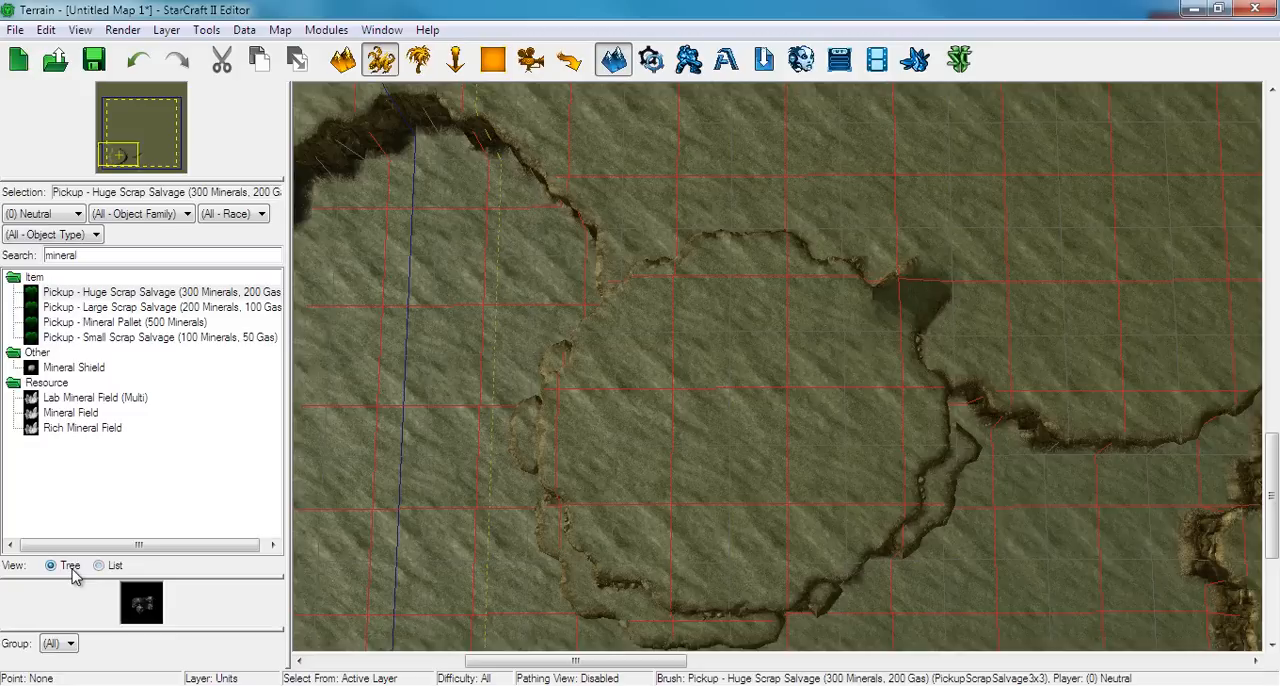
{"action": "left_click", "coordinate": [46, 413]}
Place eight neutral Mineral Fields in a loose L shape along the west and south sides of the round plateau
{"action": "right_click_drag", "start_coordinate": [511, 470], "coordinate": [597, 411]}
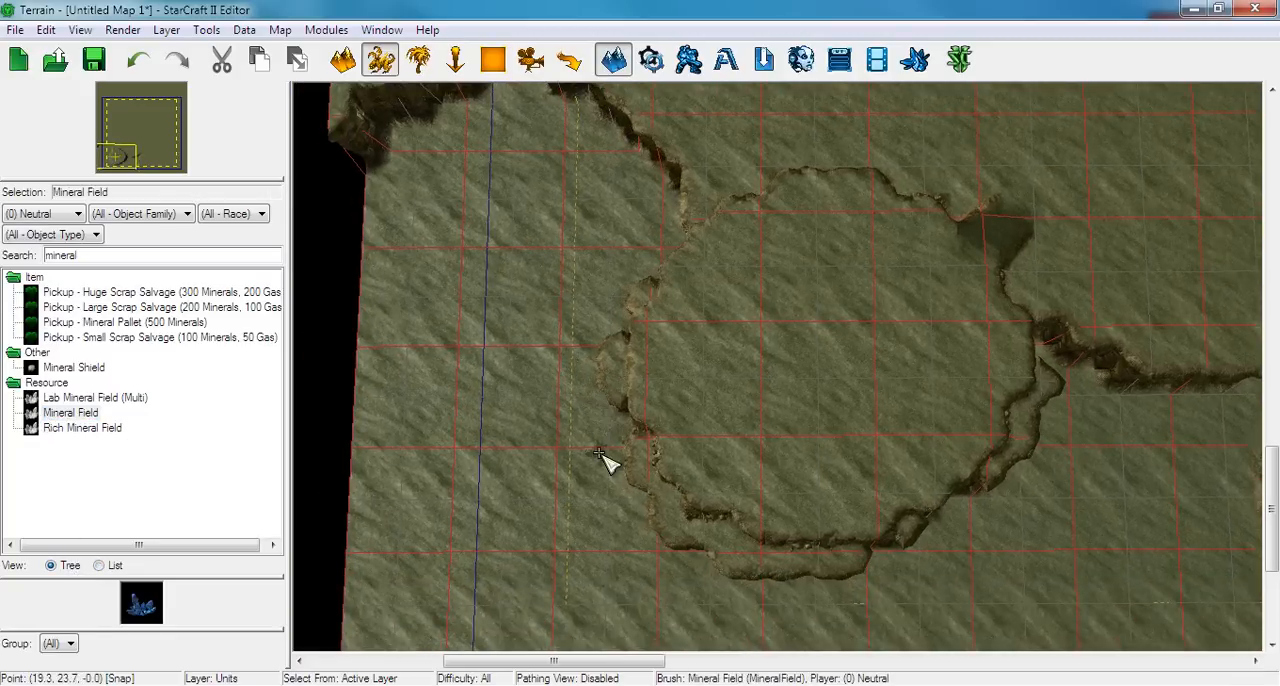
{"action": "scroll", "coordinate": [598, 455], "scroll_direction": "up", "scroll_amount": 4}
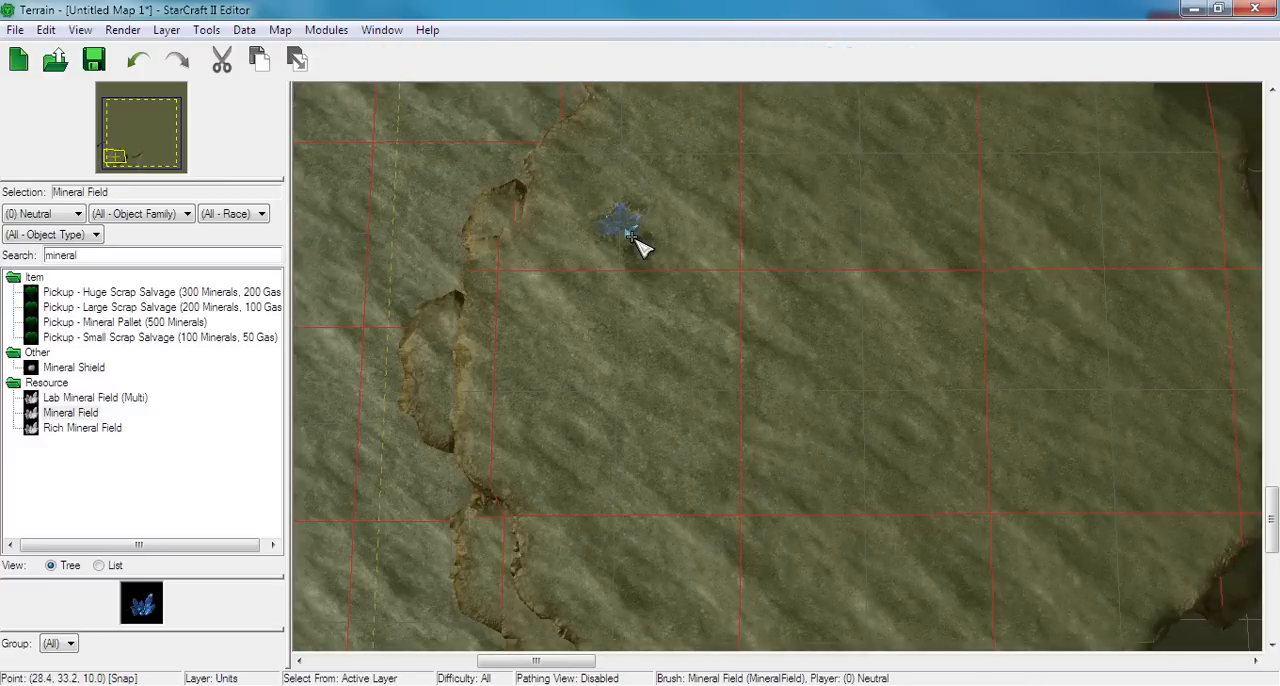
{"action": "left_click", "coordinate": [630, 237]}
{"action": "left_click", "coordinate": [601, 296]}
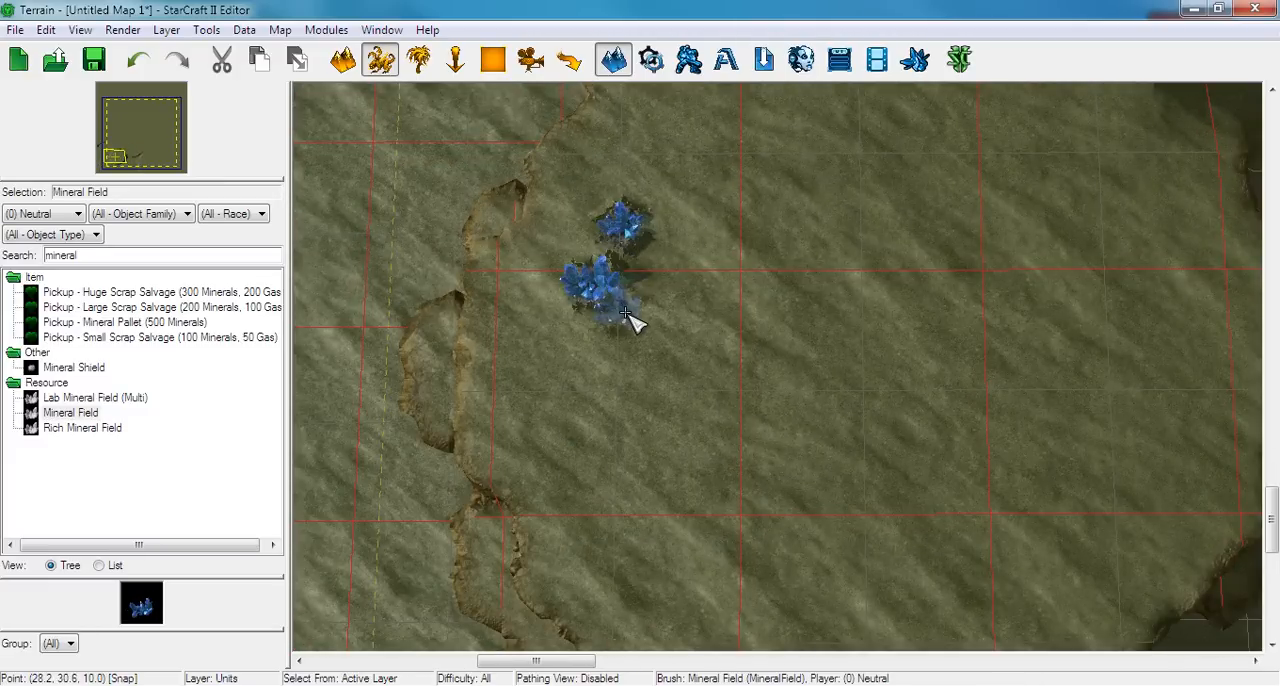
{"action": "left_click", "coordinate": [625, 316]}
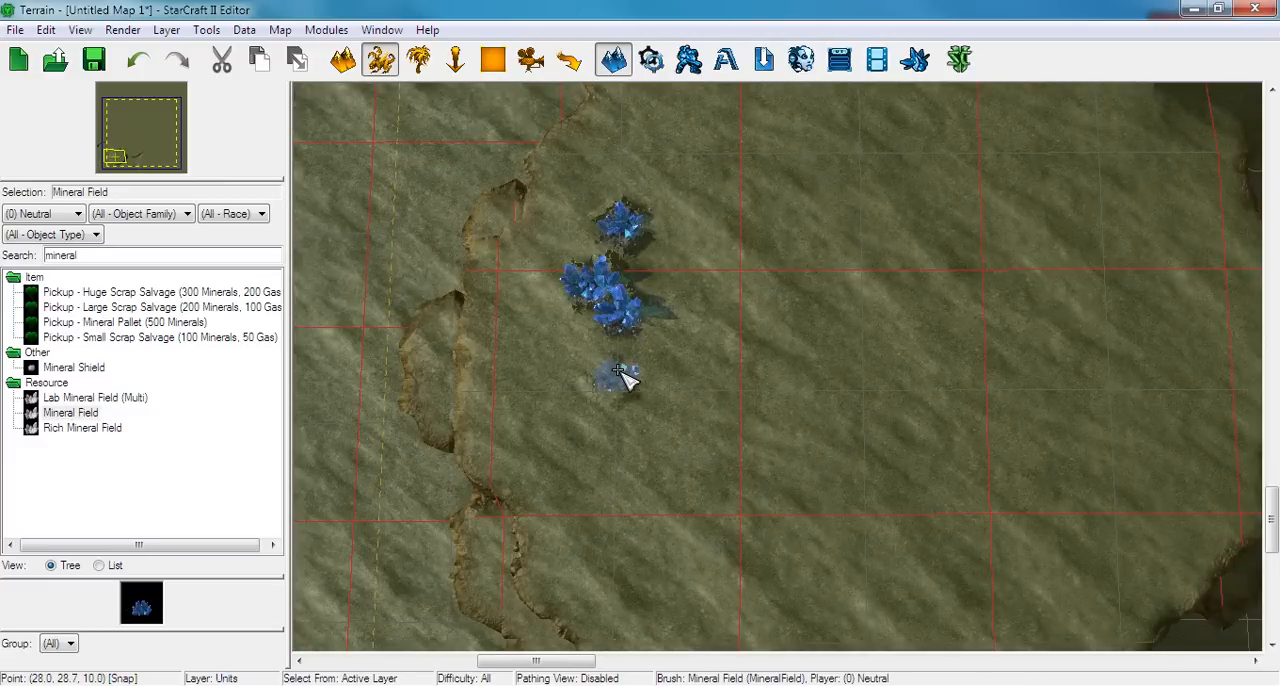
{"action": "left_click", "coordinate": [620, 374]}
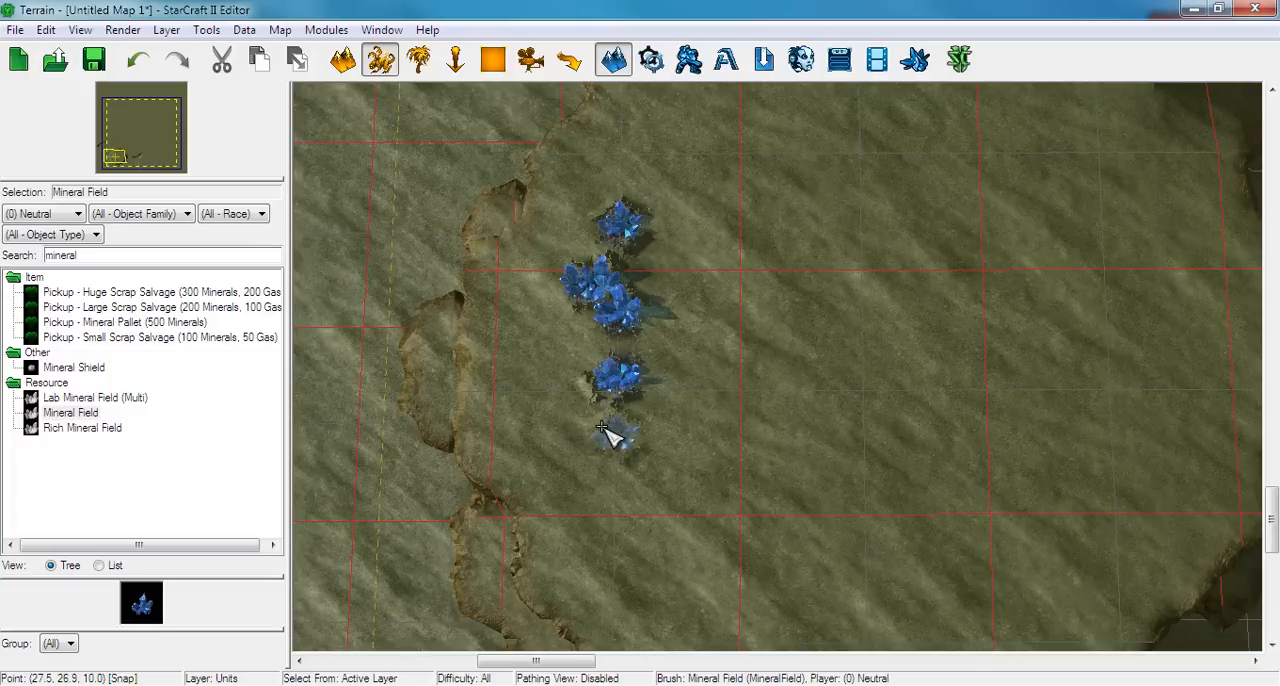
{"action": "left_click", "coordinate": [590, 437]}
{"action": "left_click", "coordinate": [696, 470]}
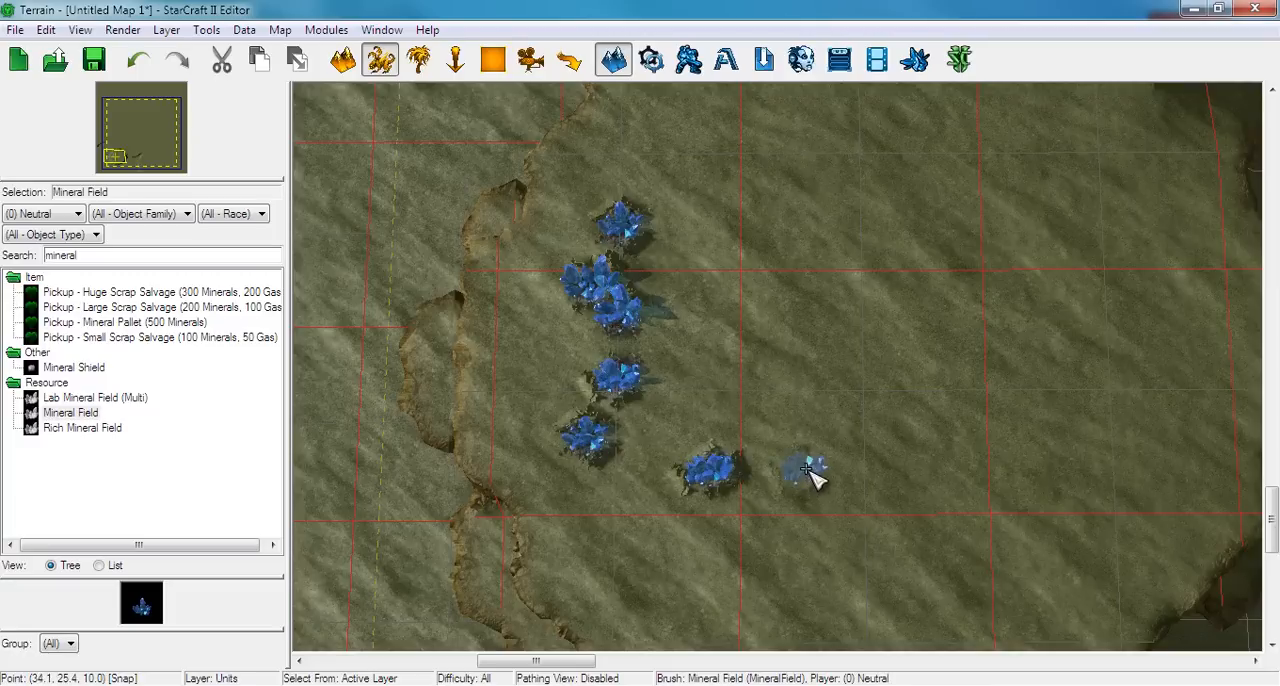
{"action": "left_click", "coordinate": [768, 500]}
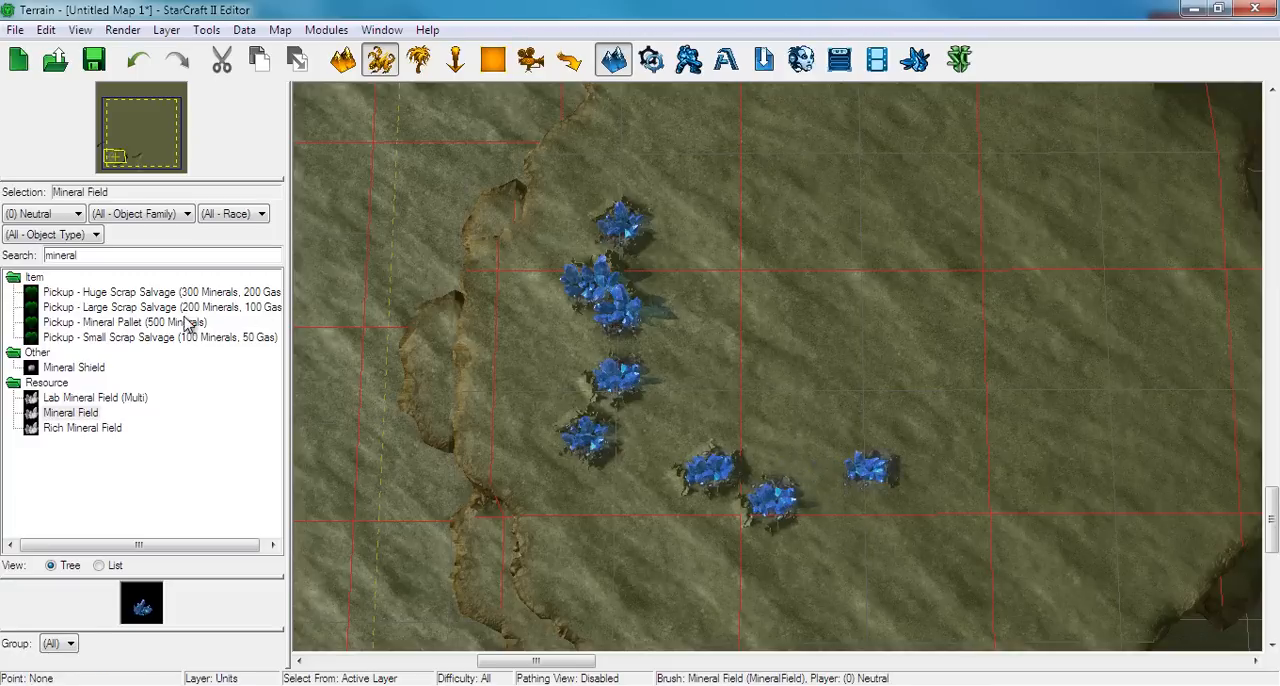
Find the standard Vespene Geyser and place one at each end of the L-shaped mineral line
{"action": "double_click", "coordinate": [60, 256]}
{"action": "type", "text": "vesp"}
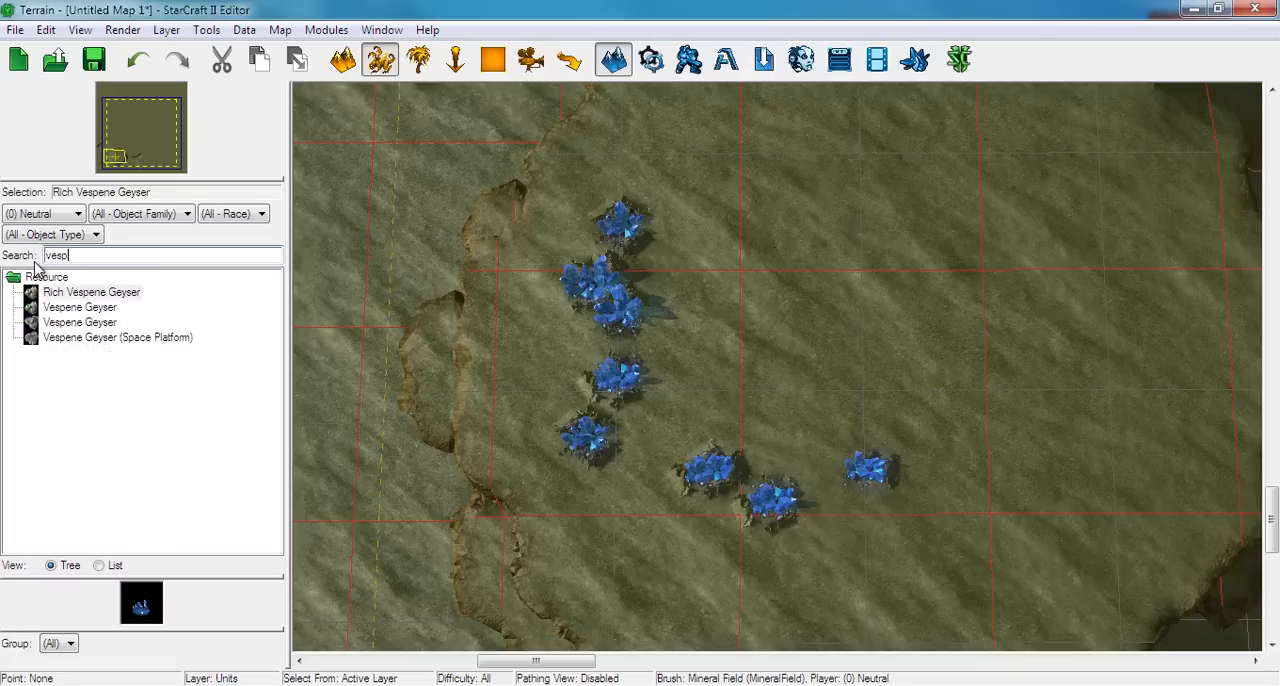
{"action": "left_click", "coordinate": [80, 307]}
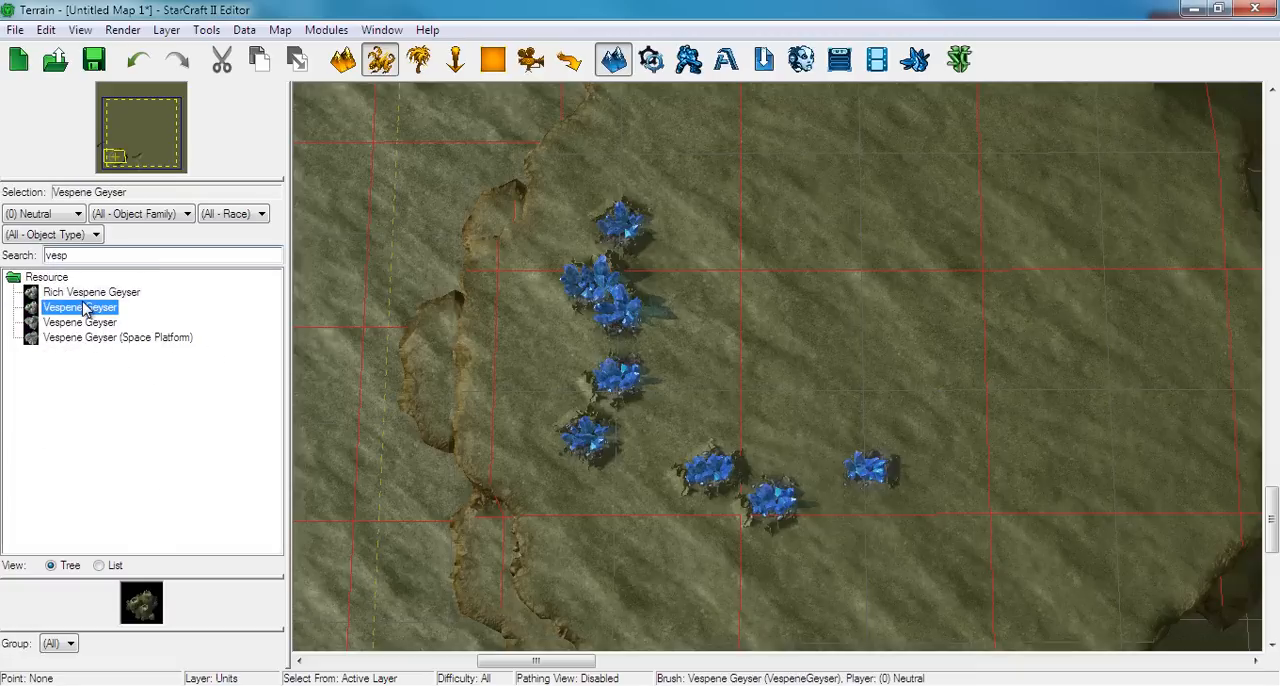
{"action": "key", "text": "Up"}
{"action": "left_click", "coordinate": [630, 348]}
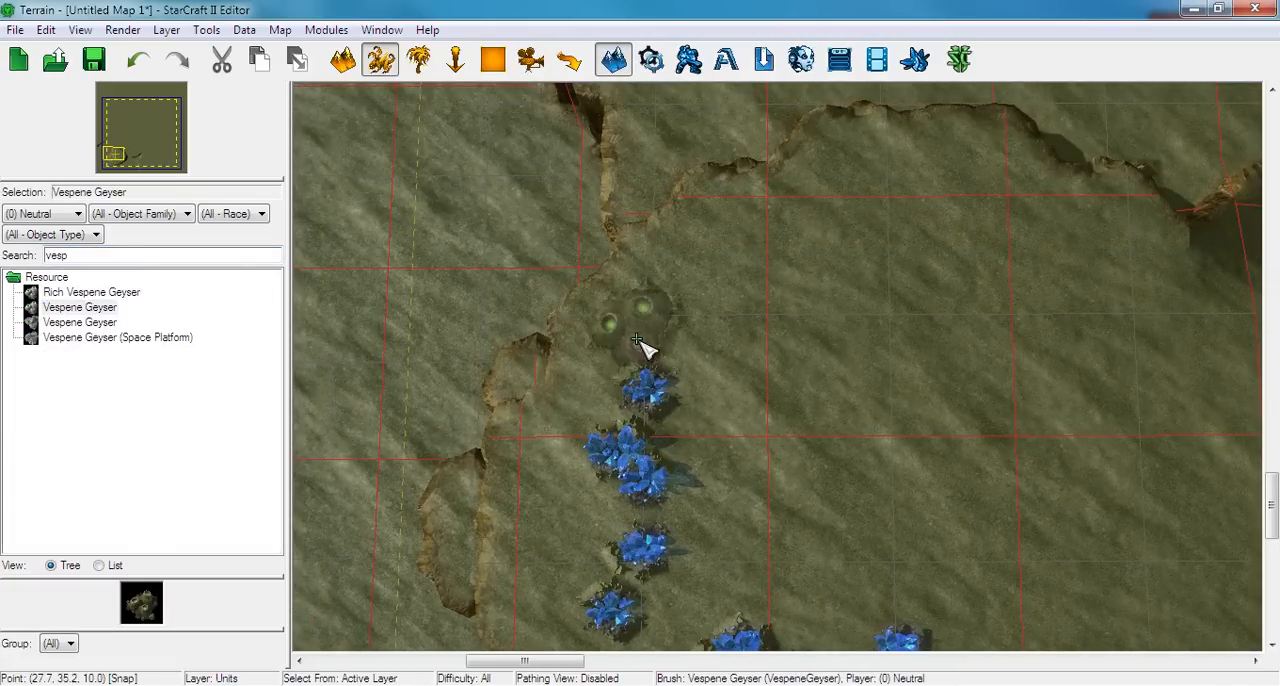
{"action": "key", "text": "Down"}
{"action": "key", "text": "Right"}
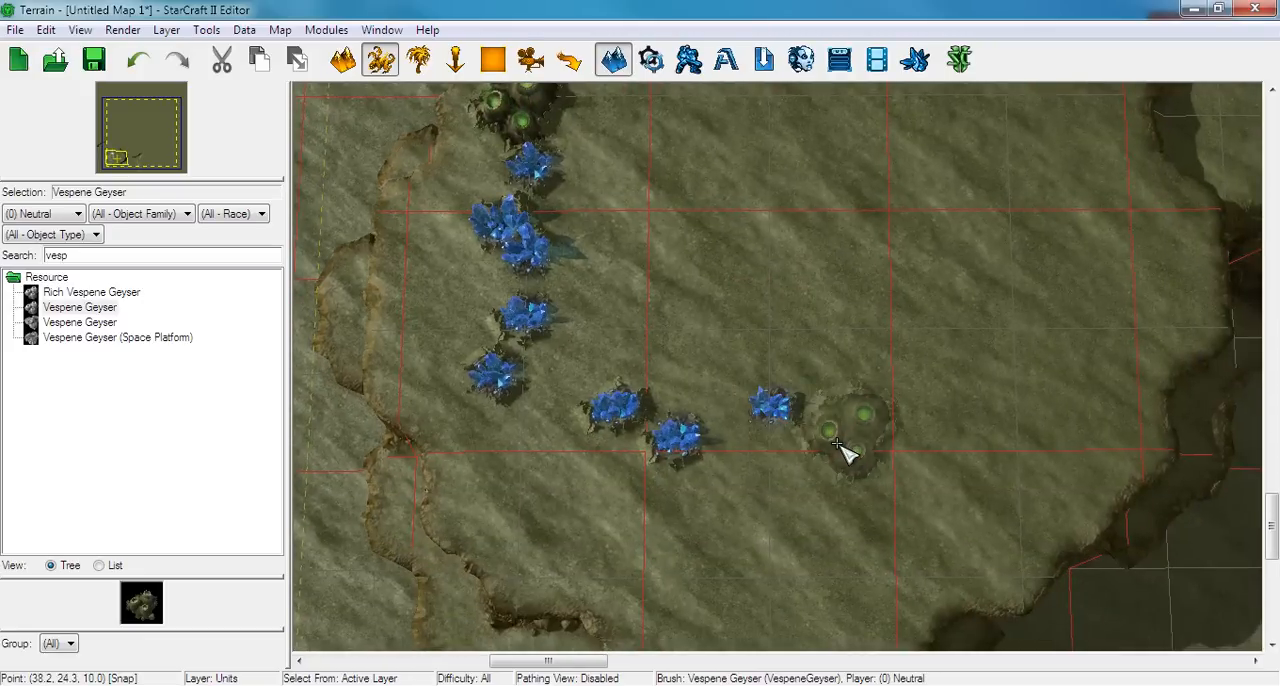
{"action": "left_click", "coordinate": [838, 448]}
{"action": "key", "text": "Up"}
{"action": "key", "text": "Left"}
{"action": "key", "text": "Escape"}
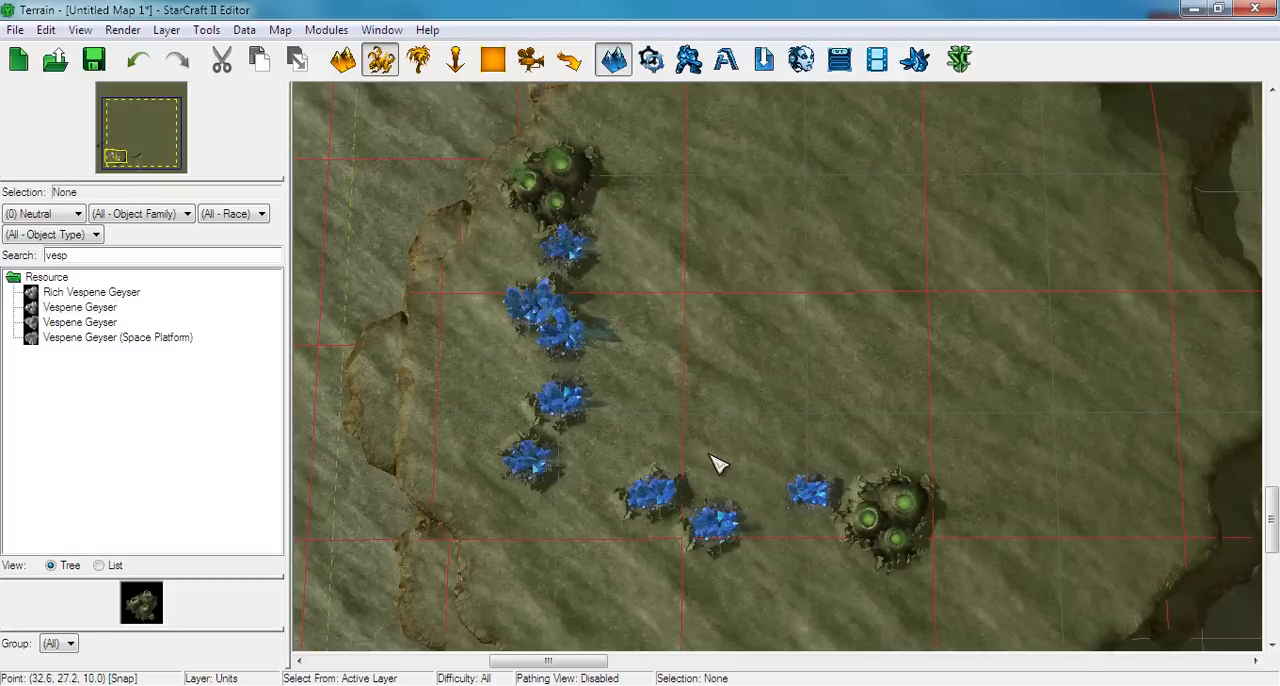
Display the placement grid over the terrain around the plateau's minerals and geysers
{"action": "right_click_drag", "start_coordinate": [710, 455], "coordinate": [661, 410]}
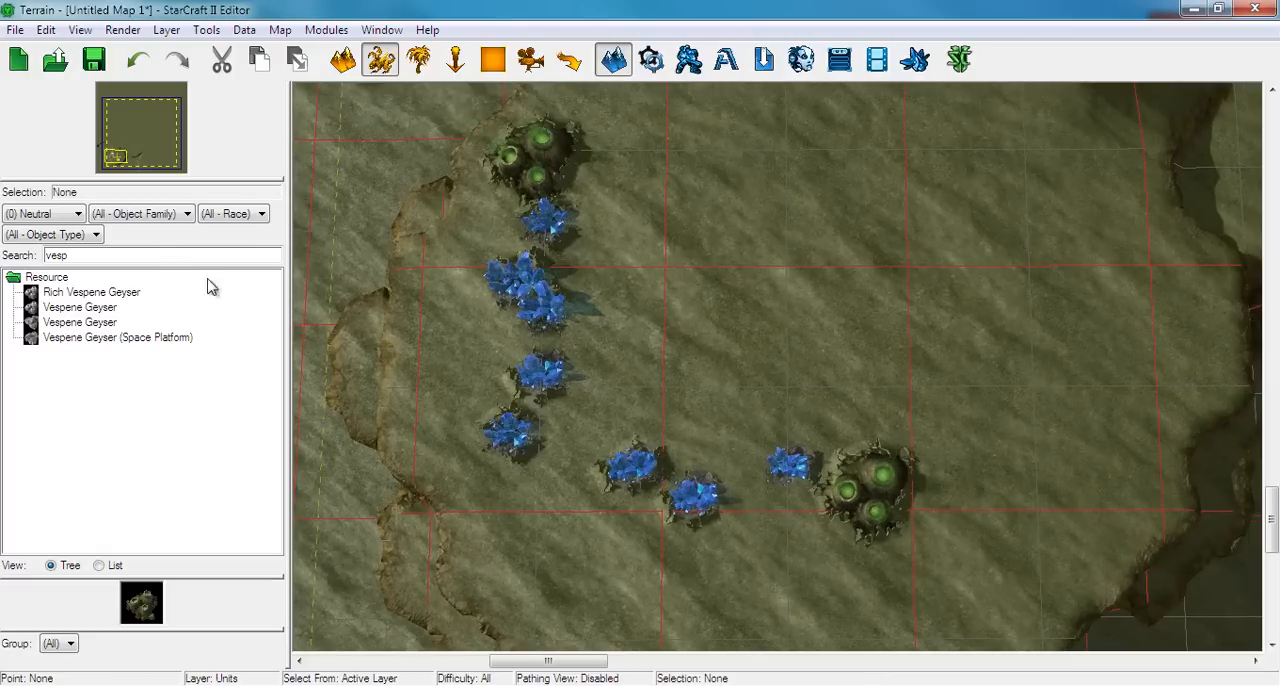
{"action": "right_click_drag", "start_coordinate": [597, 417], "coordinate": [540, 425]}
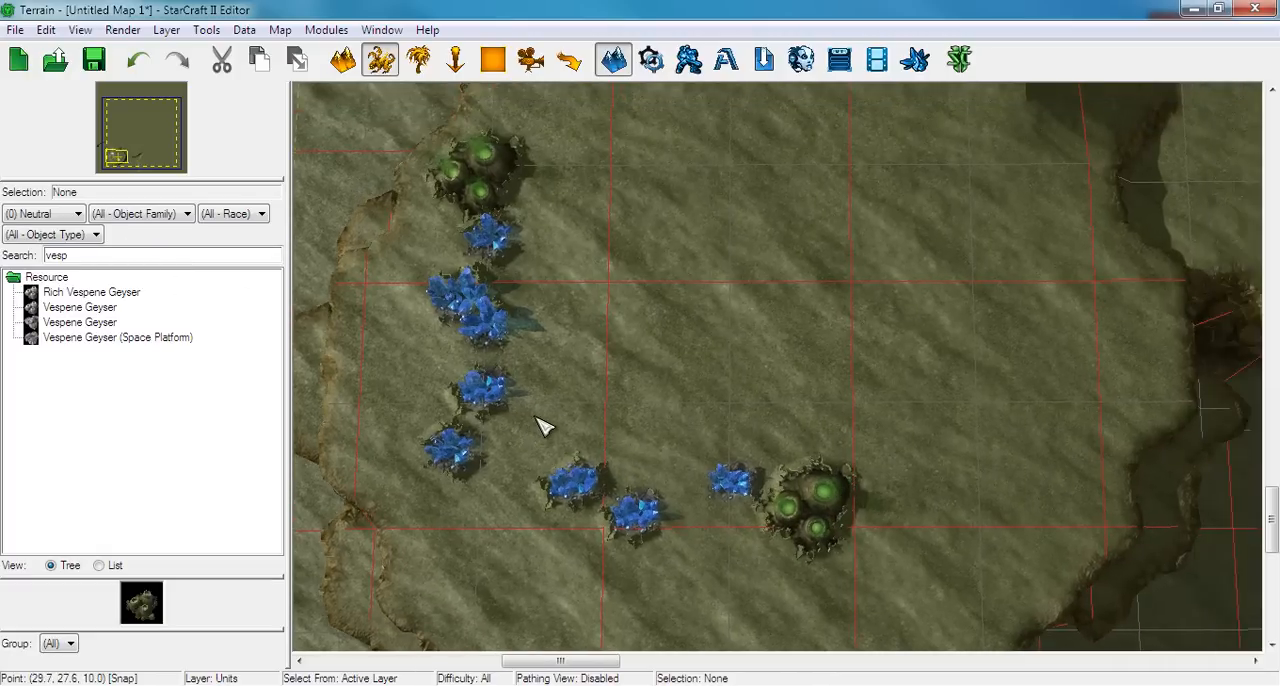
{"action": "scroll", "coordinate": [540, 425], "scroll_direction": "down", "scroll_amount": 2}
{"action": "scroll", "coordinate": [543, 410], "scroll_direction": "up", "scroll_amount": 2}
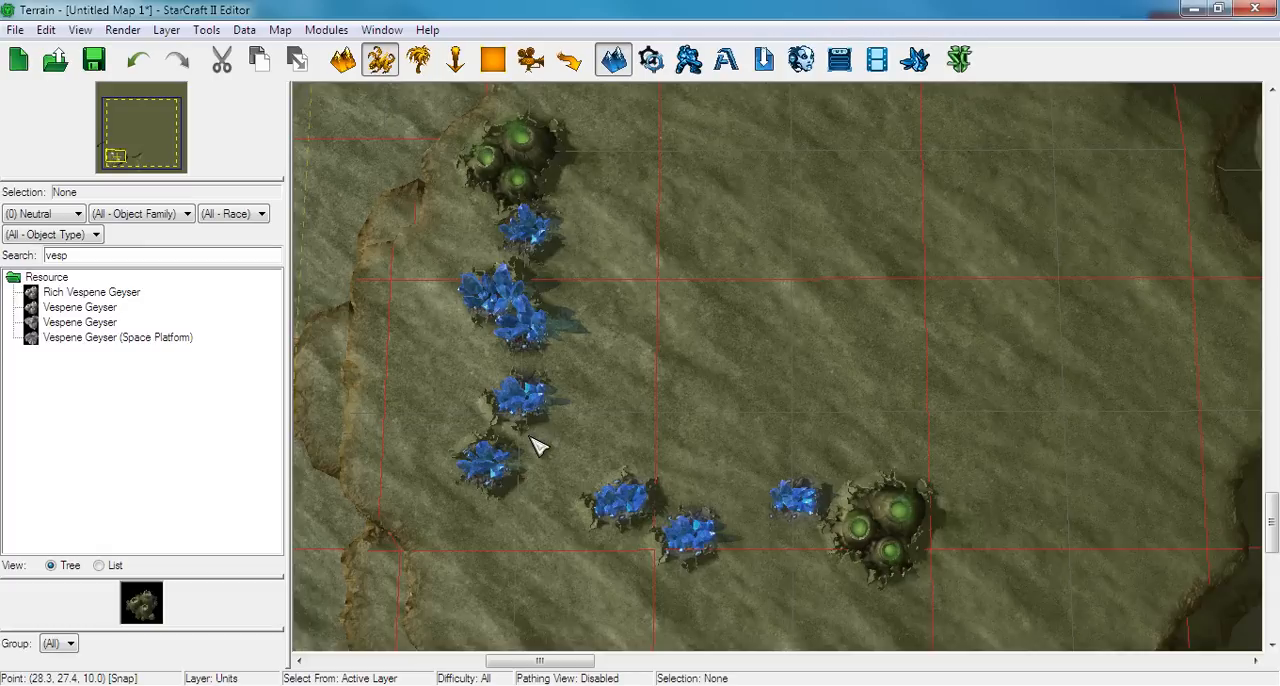
{"action": "right_click_drag", "start_coordinate": [593, 377], "coordinate": [561, 447]}
{"action": "key", "text": "o"}
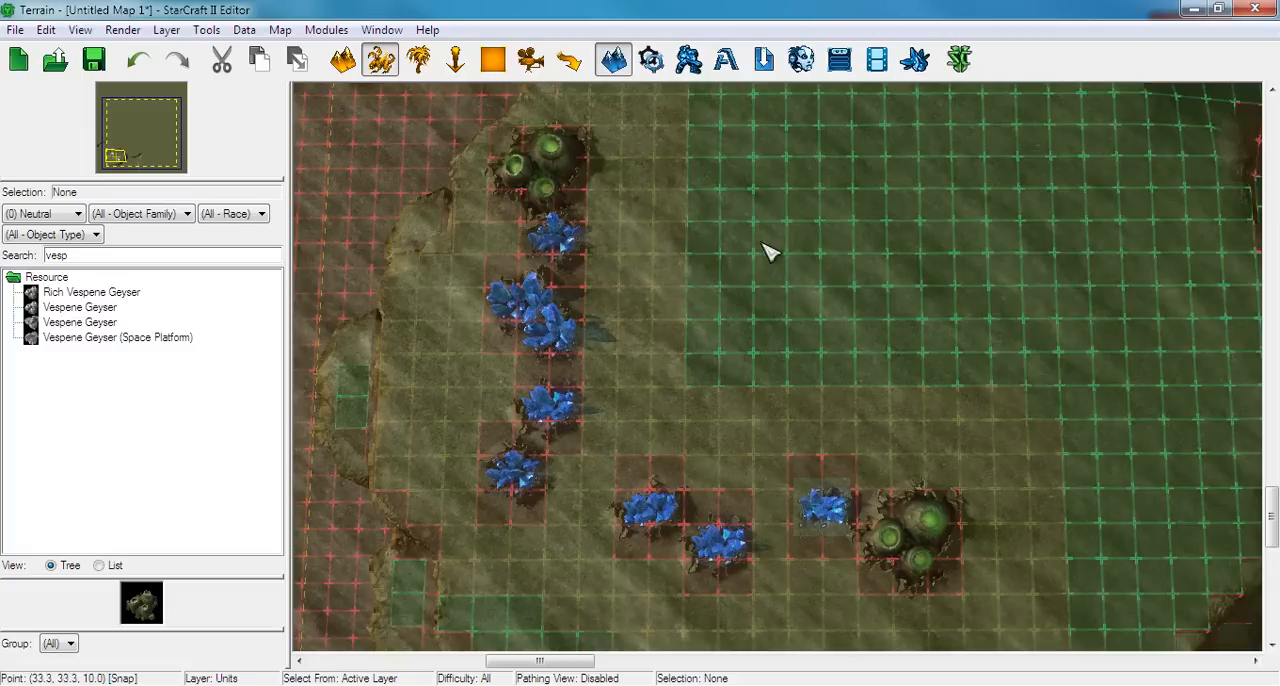
Align the mineral fields on the grid into a straight western column and a straight southern row
{"action": "left_click_drag", "start_coordinate": [508, 484], "coordinate": [587, 481]}
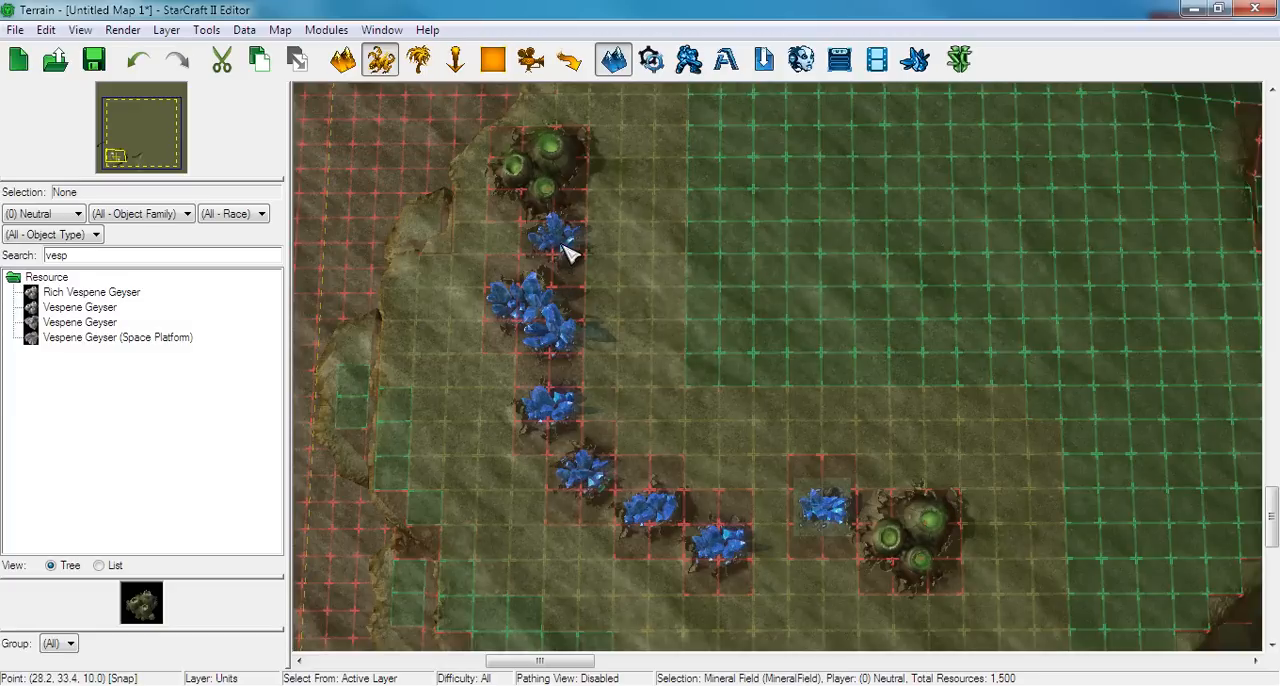
{"action": "mouse_move", "coordinate": [716, 522]}
{"action": "left_mouse_down"}
{"action": "mouse_move", "coordinate": [709, 492]}
{"action": "mouse_move", "coordinate": [722, 507]}
{"action": "left_mouse_up"}
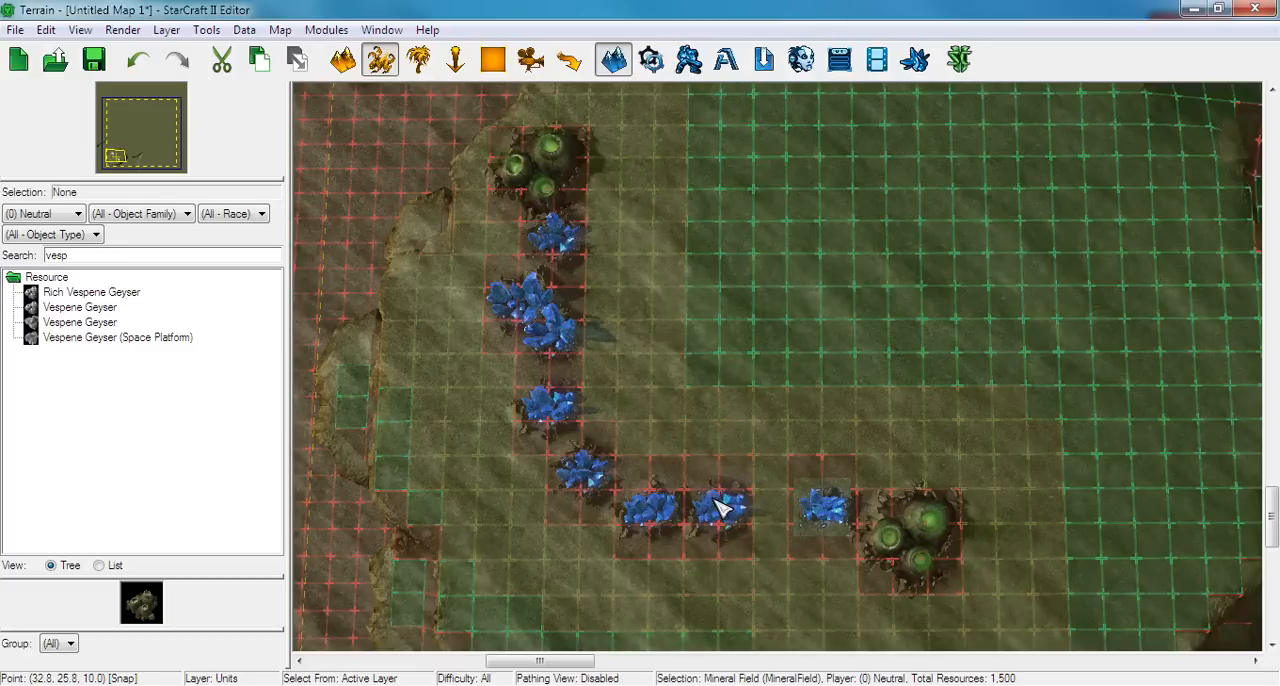
{"action": "left_click_drag", "start_coordinate": [530, 305], "coordinate": [565, 300]}
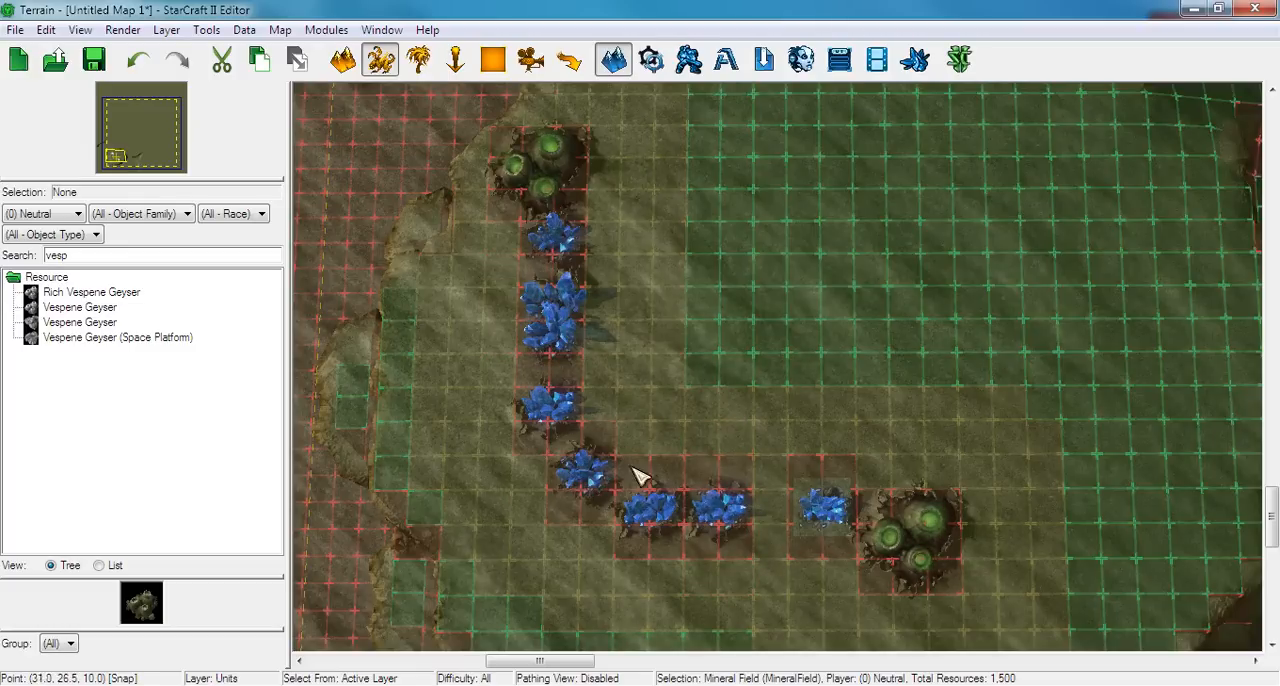
{"action": "left_click_drag", "start_coordinate": [578, 500], "coordinate": [585, 512]}
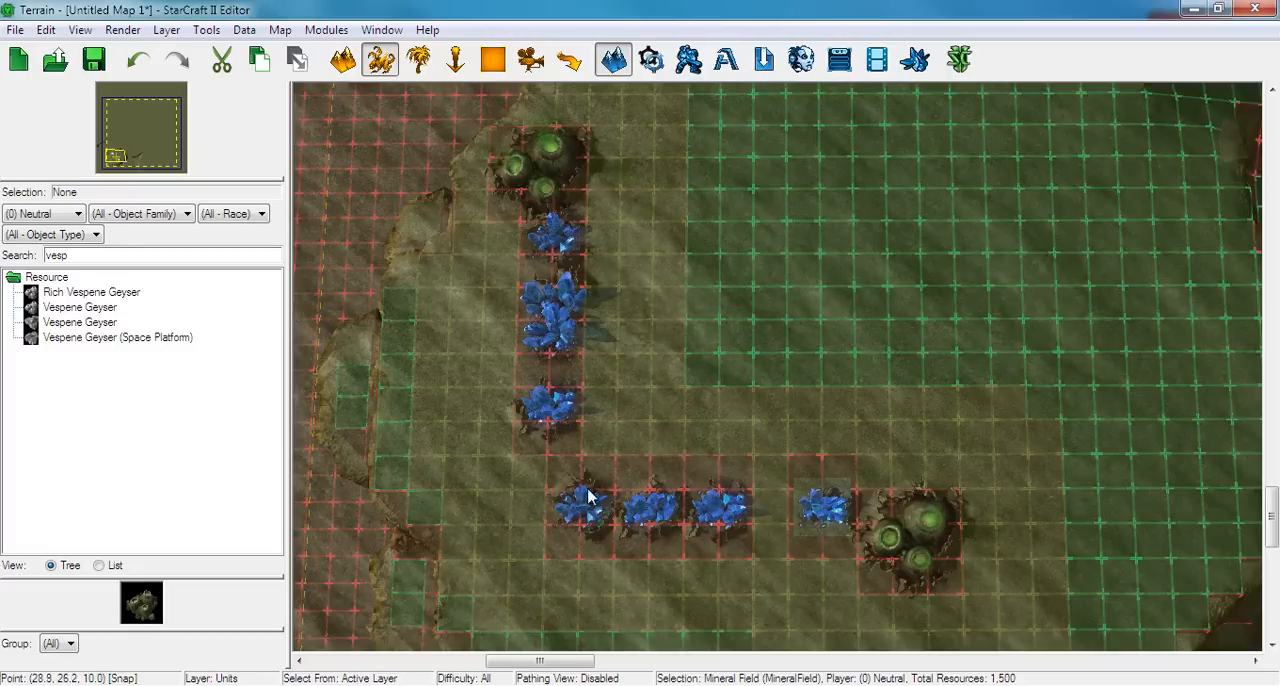
Stagger the mineral fields along the western column and southern row, and shift the southern geyser farther east from its nearest mineral field
{"action": "left_click_drag", "start_coordinate": [722, 517], "coordinate": [697, 541]}
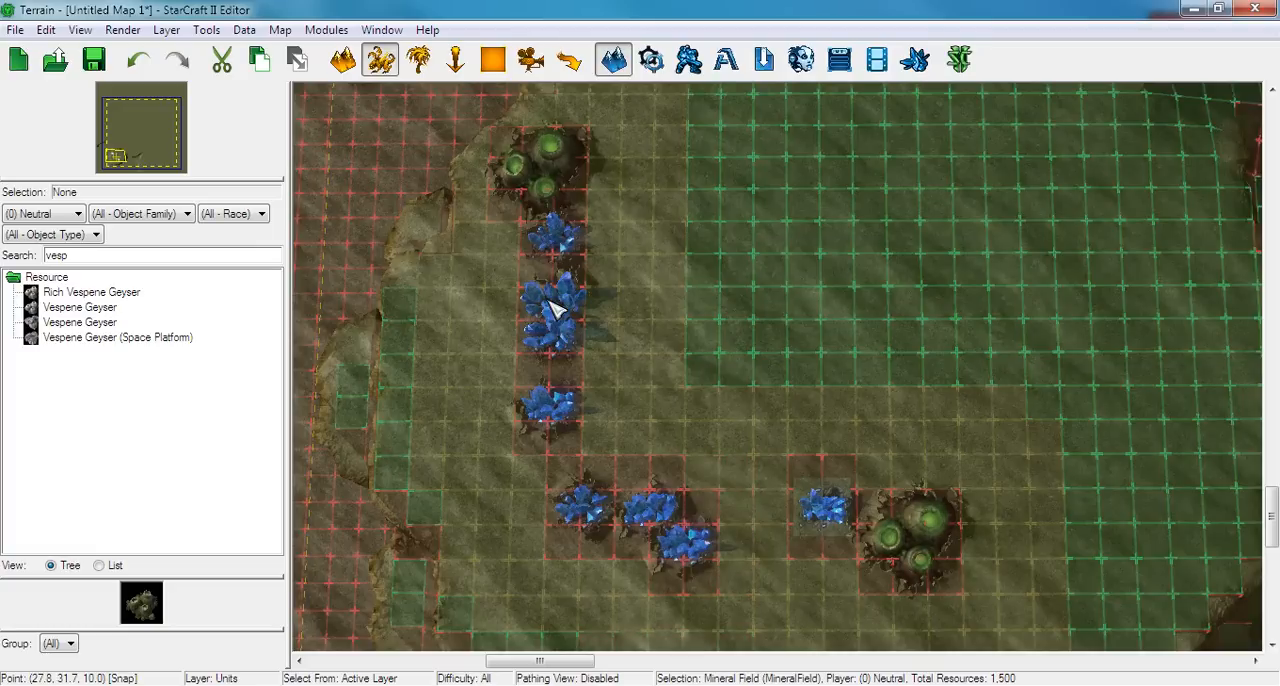
{"action": "left_click_drag", "start_coordinate": [542, 293], "coordinate": [517, 292]}
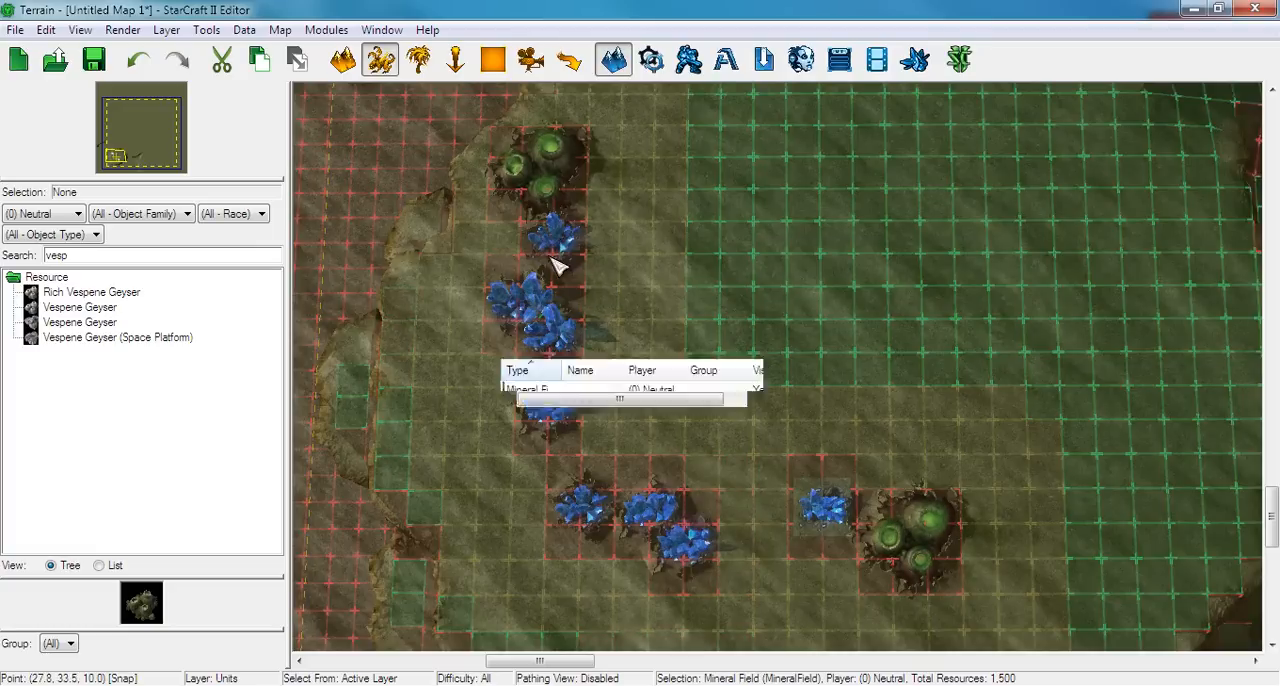
{"action": "left_click_drag", "start_coordinate": [552, 244], "coordinate": [551, 277]}
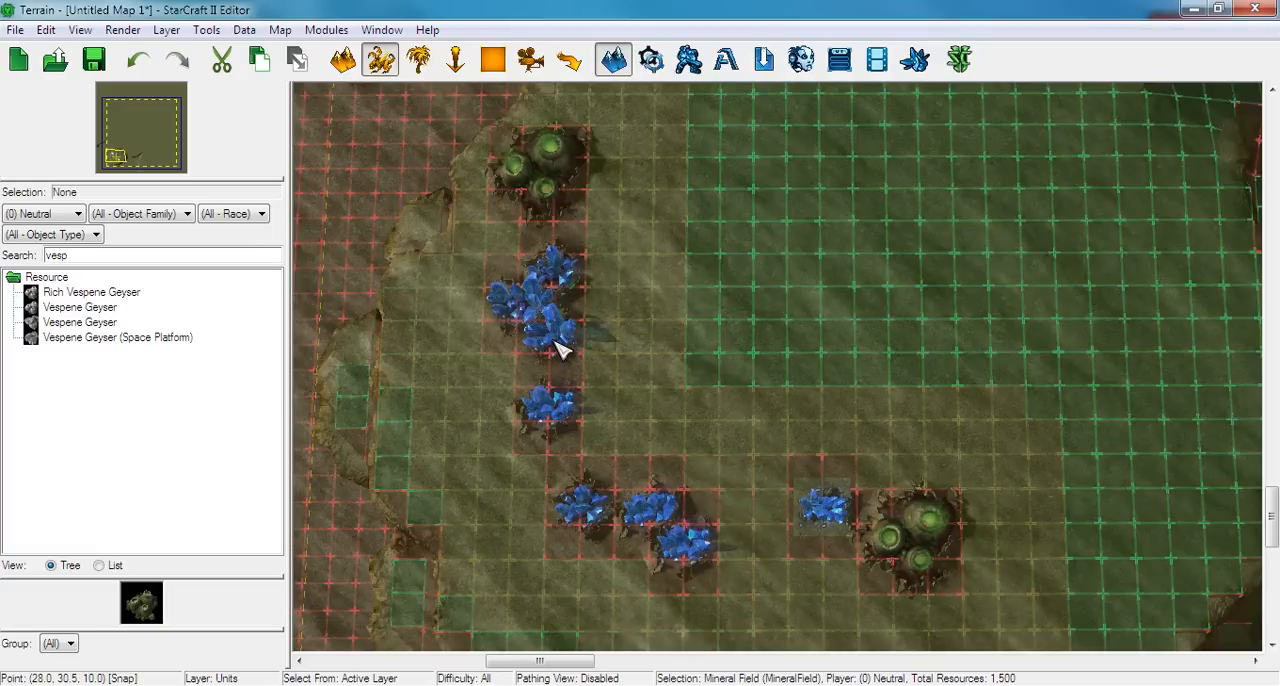
{"action": "left_click_drag", "start_coordinate": [558, 347], "coordinate": [558, 375]}
{"action": "left_click_drag", "start_coordinate": [553, 418], "coordinate": [537, 414]}
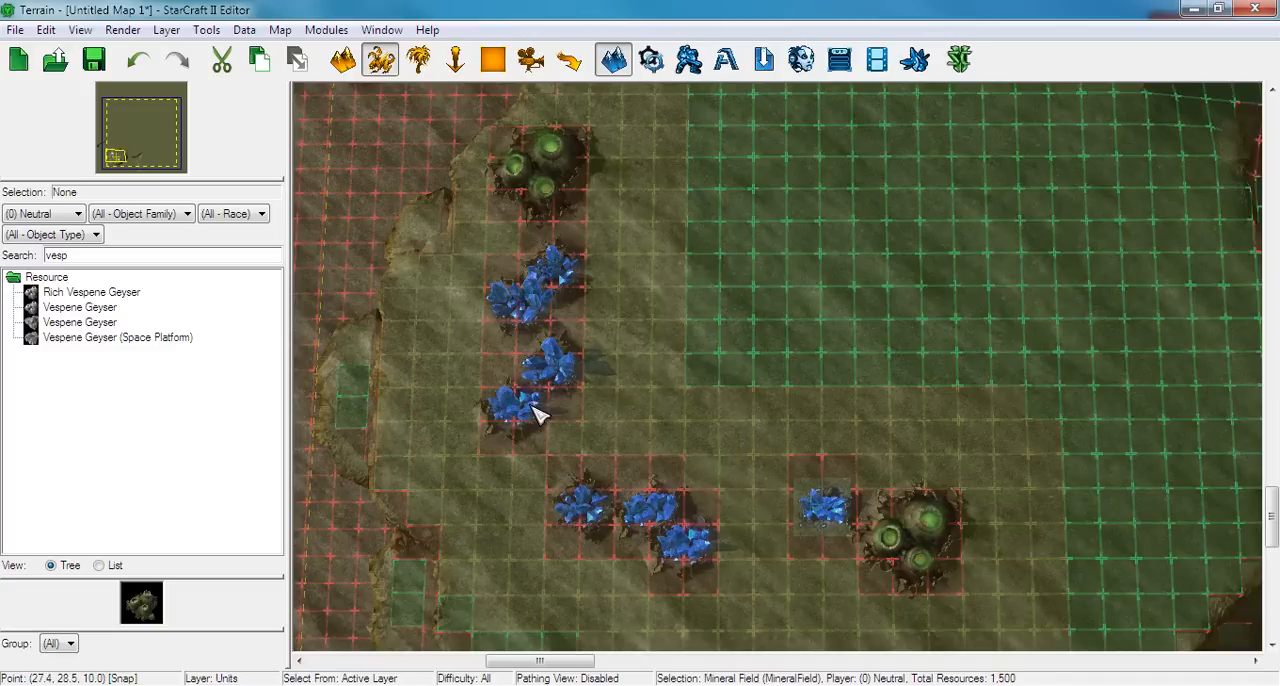
{"action": "left_click_drag", "start_coordinate": [585, 512], "coordinate": [557, 510]}
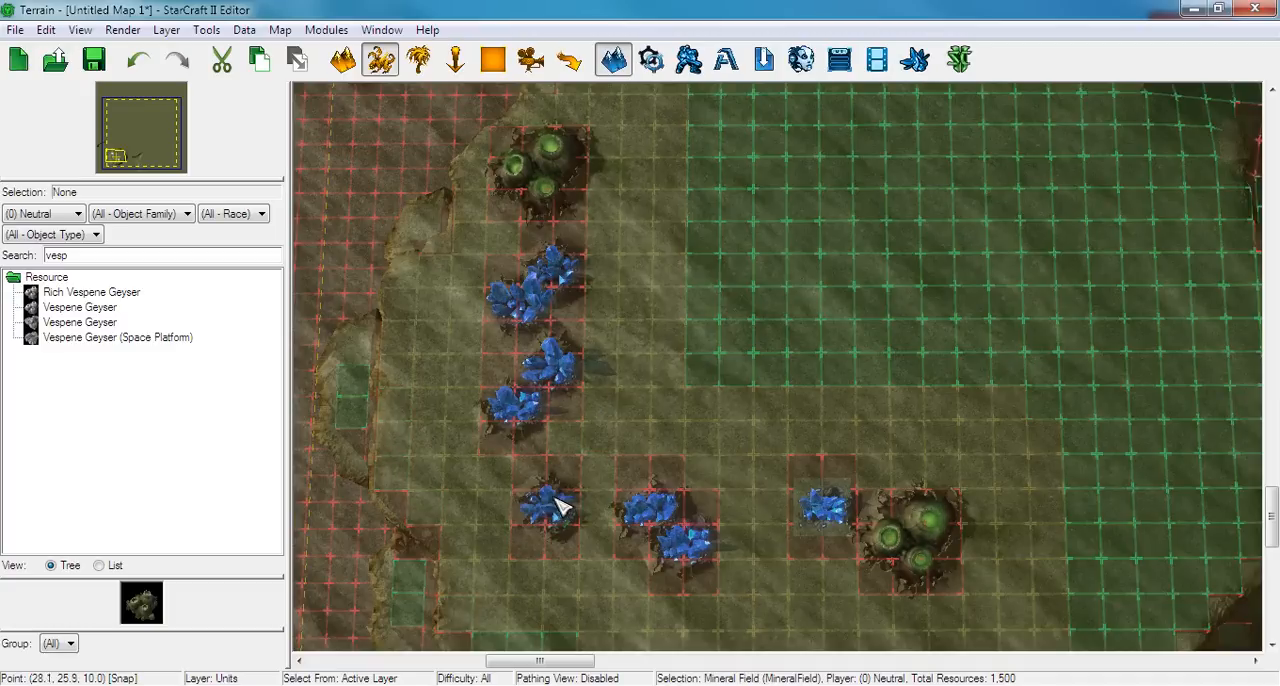
{"action": "scroll", "coordinate": [633, 481], "scroll_direction": "up", "scroll_amount": 3}
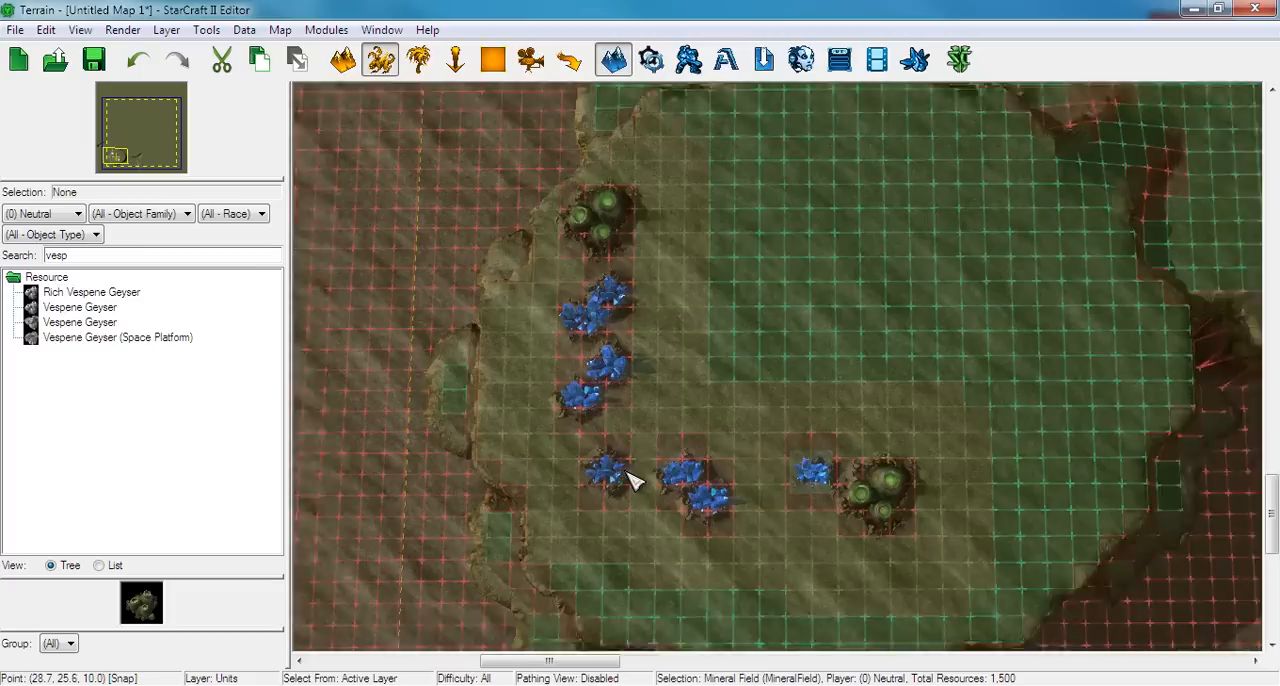
{"action": "left_click_drag", "start_coordinate": [838, 512], "coordinate": [900, 508]}
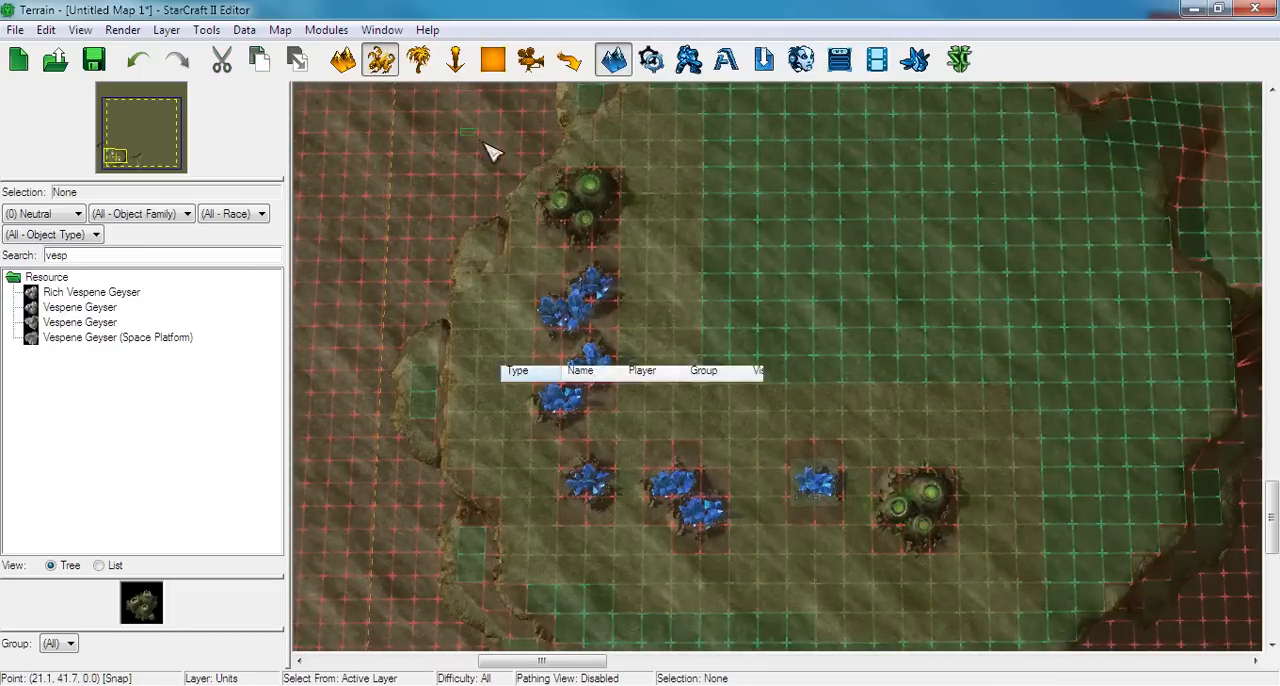
Select all ten resources and move them together about one grid cell east and three cells south on the plateau
{"action": "left_click_drag", "start_coordinate": [491, 149], "coordinate": [1006, 591]}
{"action": "middle_click_drag", "start_coordinate": [950, 537], "coordinate": [895, 474]}
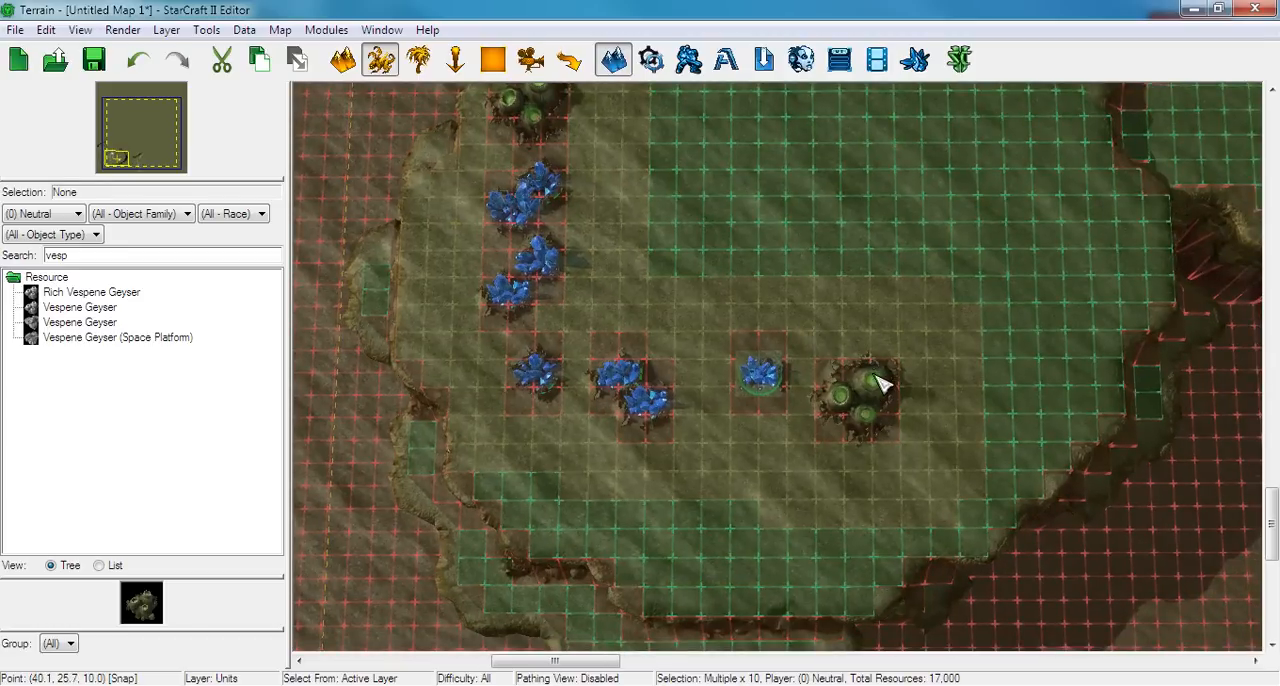
{"action": "left_click_drag", "start_coordinate": [880, 390], "coordinate": [918, 460]}
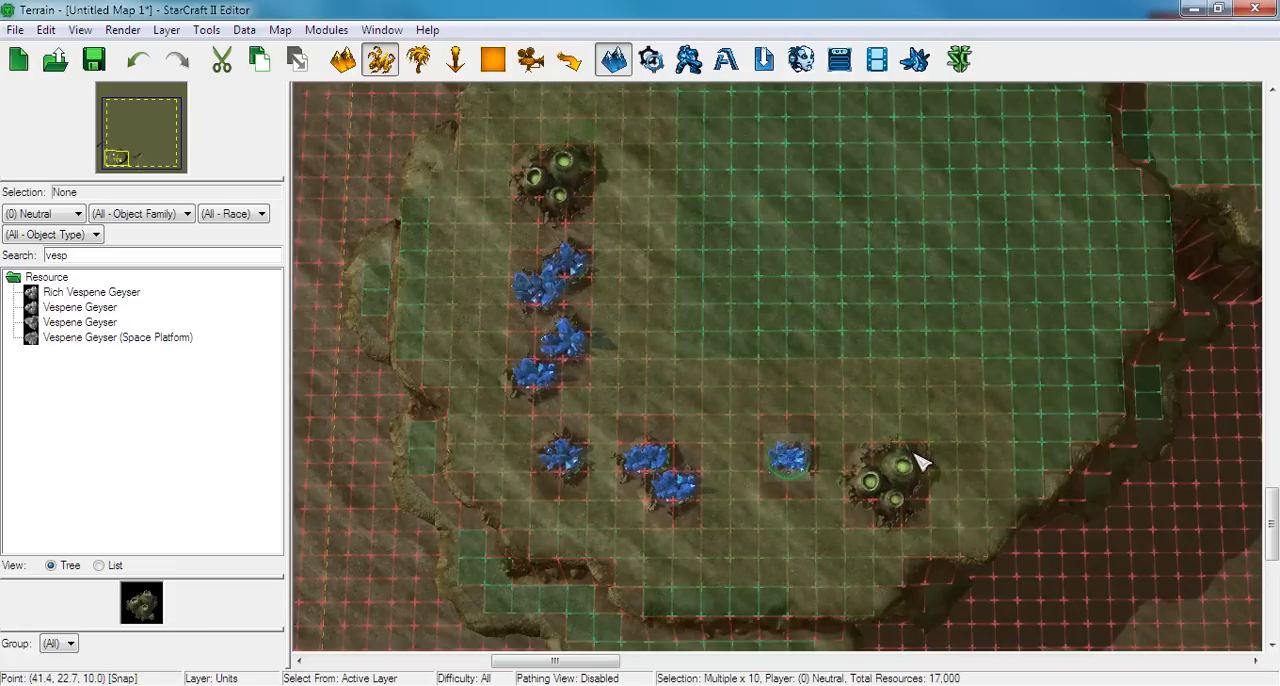
{"action": "middle_click_drag", "start_coordinate": [935, 350], "coordinate": [908, 363]}
{"action": "left_click", "coordinate": [906, 338]}
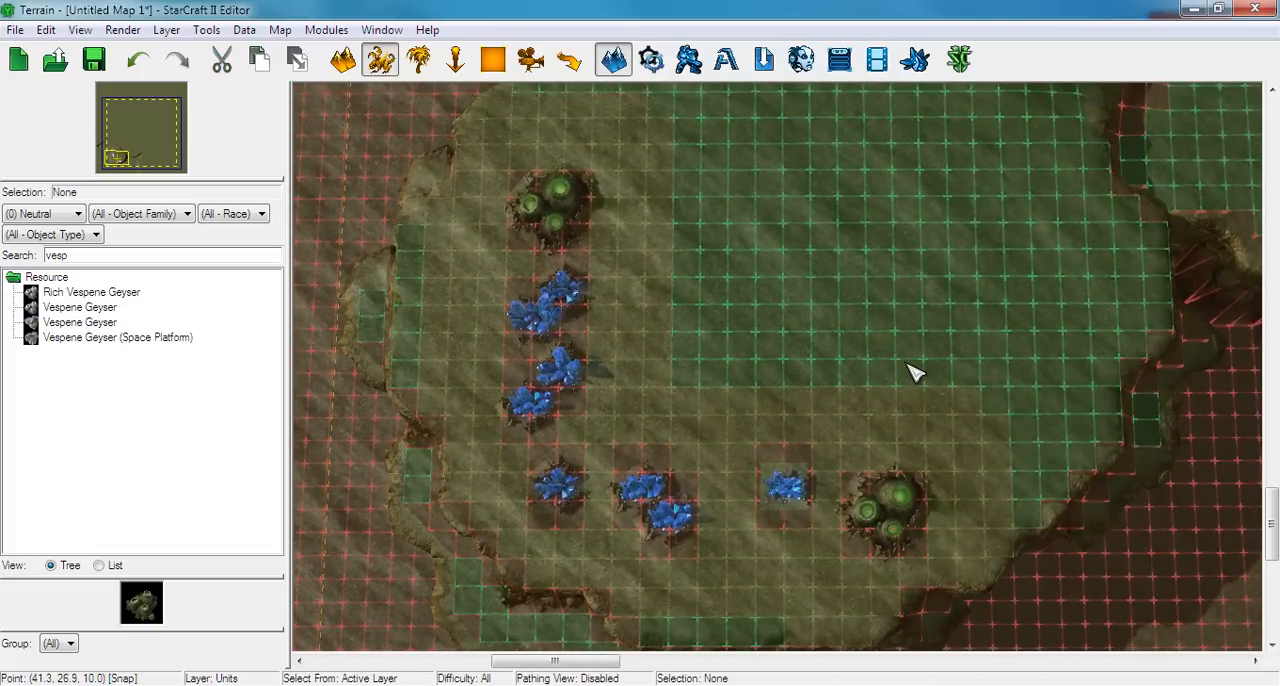
Hide the placement grid and review the resource layout on the first base's plateau
{"action": "scroll", "coordinate": [917, 370], "scroll_direction": "down", "scroll_amount": 3}
{"action": "scroll", "coordinate": [854, 403], "scroll_direction": "up", "scroll_amount": 2}
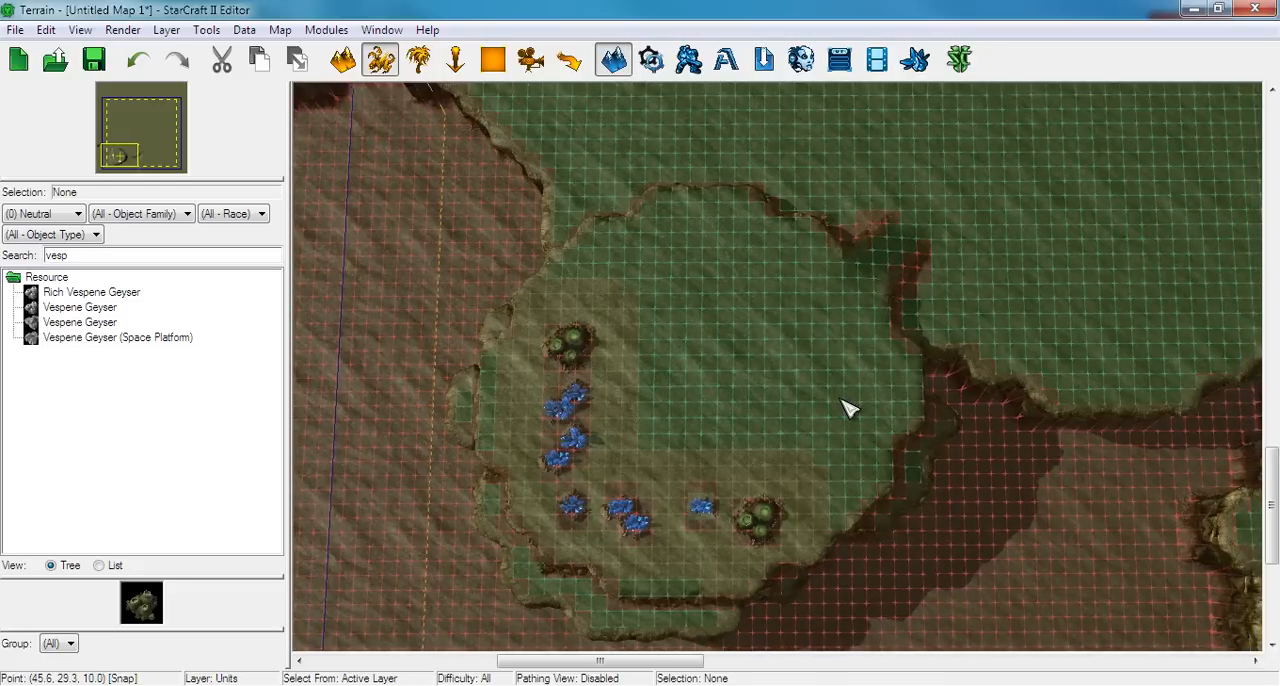
{"action": "middle_click_drag", "start_coordinate": [636, 400], "coordinate": [657, 366]}
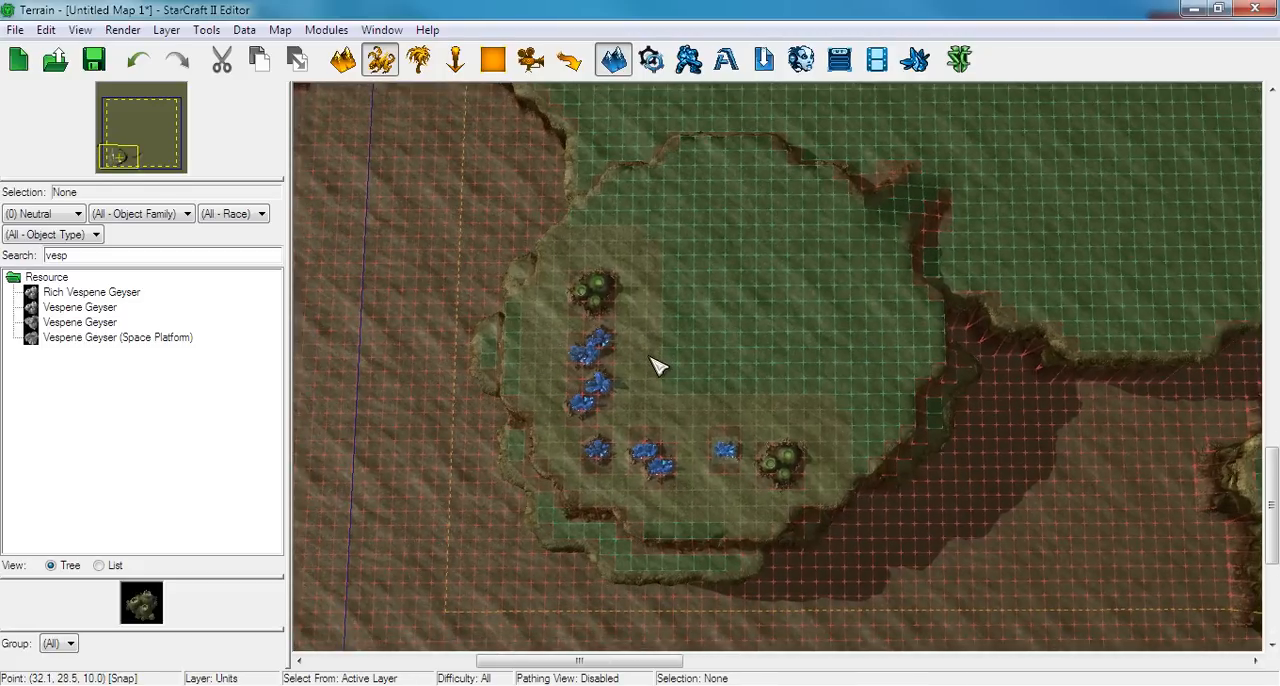
{"action": "scroll", "coordinate": [725, 399], "scroll_direction": "up", "scroll_amount": 2}
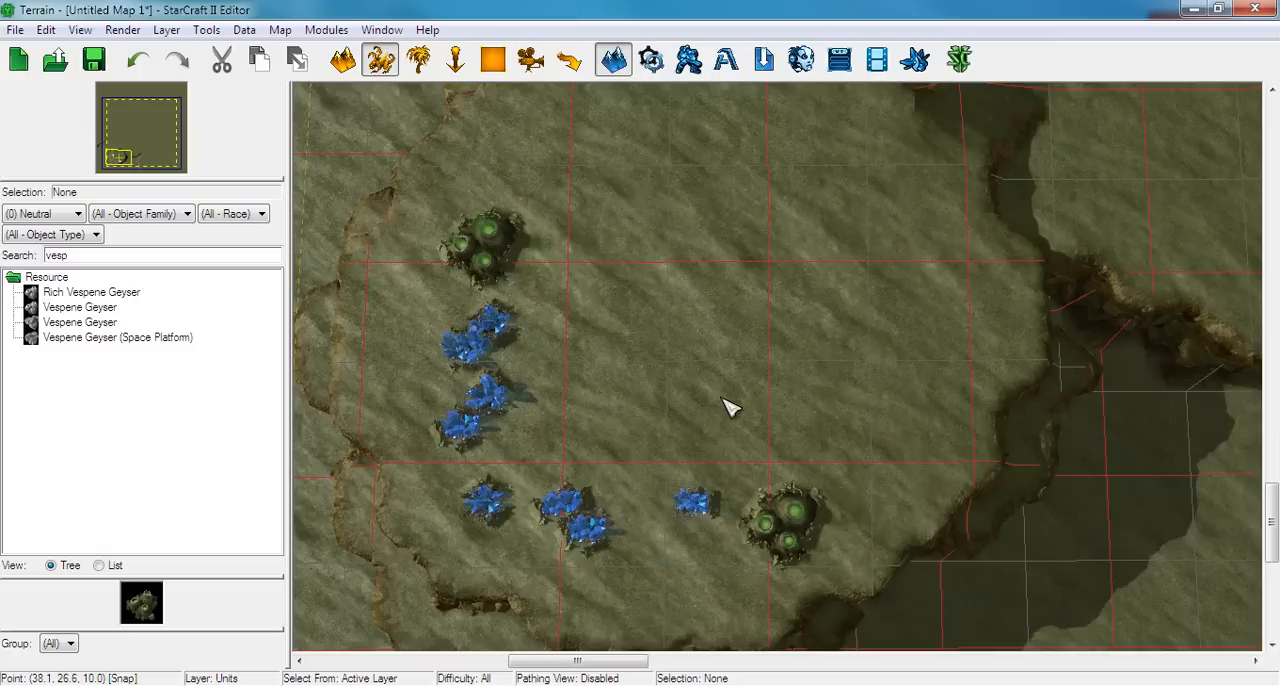
{"action": "middle_click_drag", "start_coordinate": [698, 405], "coordinate": [788, 395]}
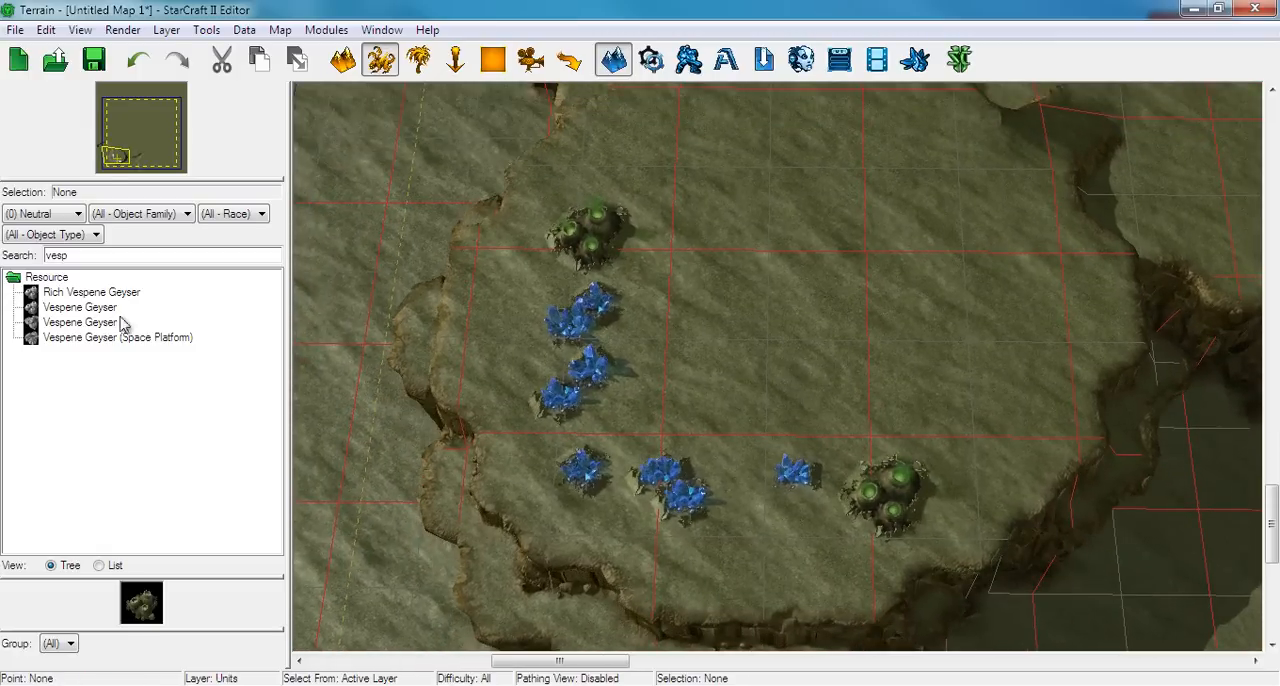
Try a neutral Command Center on the plateau, facing the mineral column and row, to judge the base's resource spacing
{"action": "double_click", "coordinate": [73, 258]}
{"action": "type", "text": "command"}
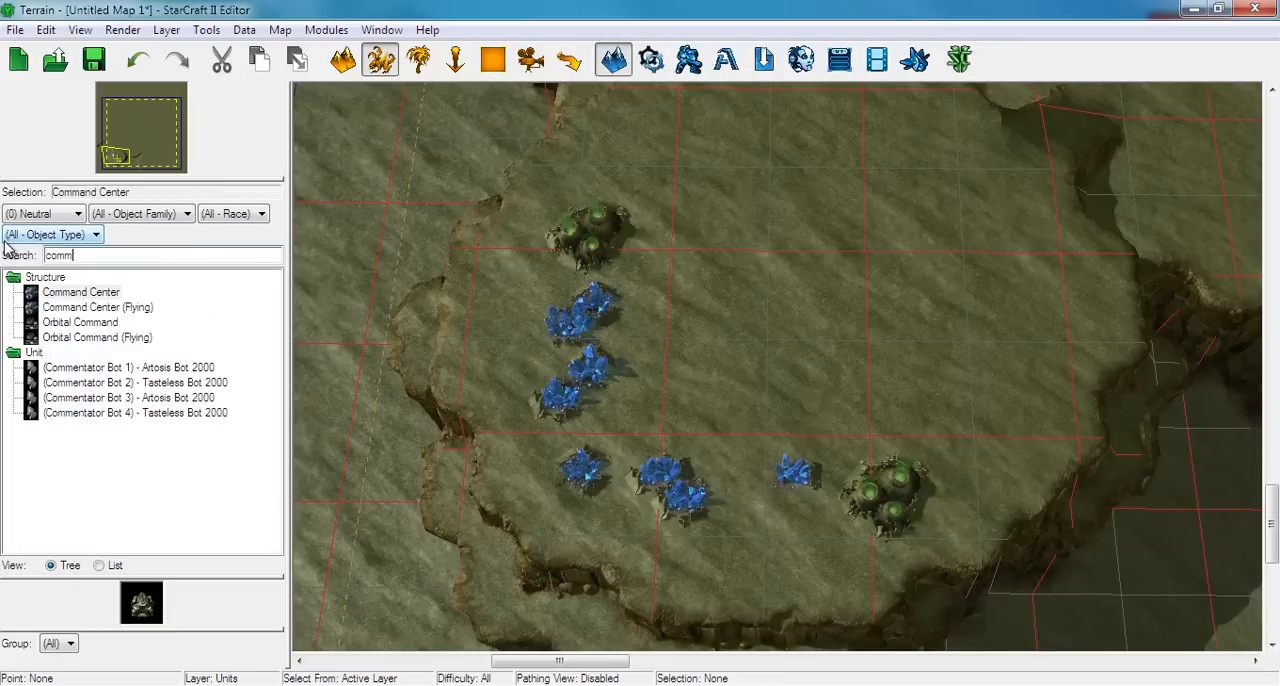
{"action": "left_click", "coordinate": [66, 291]}
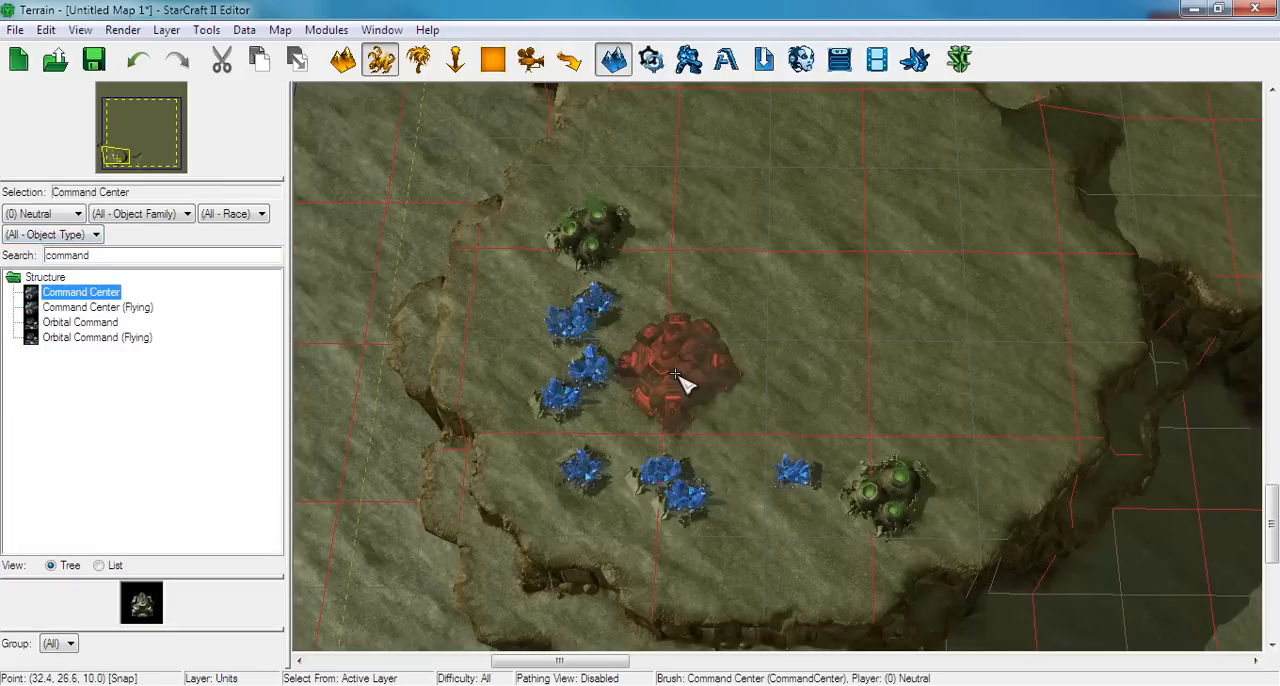
{"action": "left_click", "coordinate": [757, 338]}
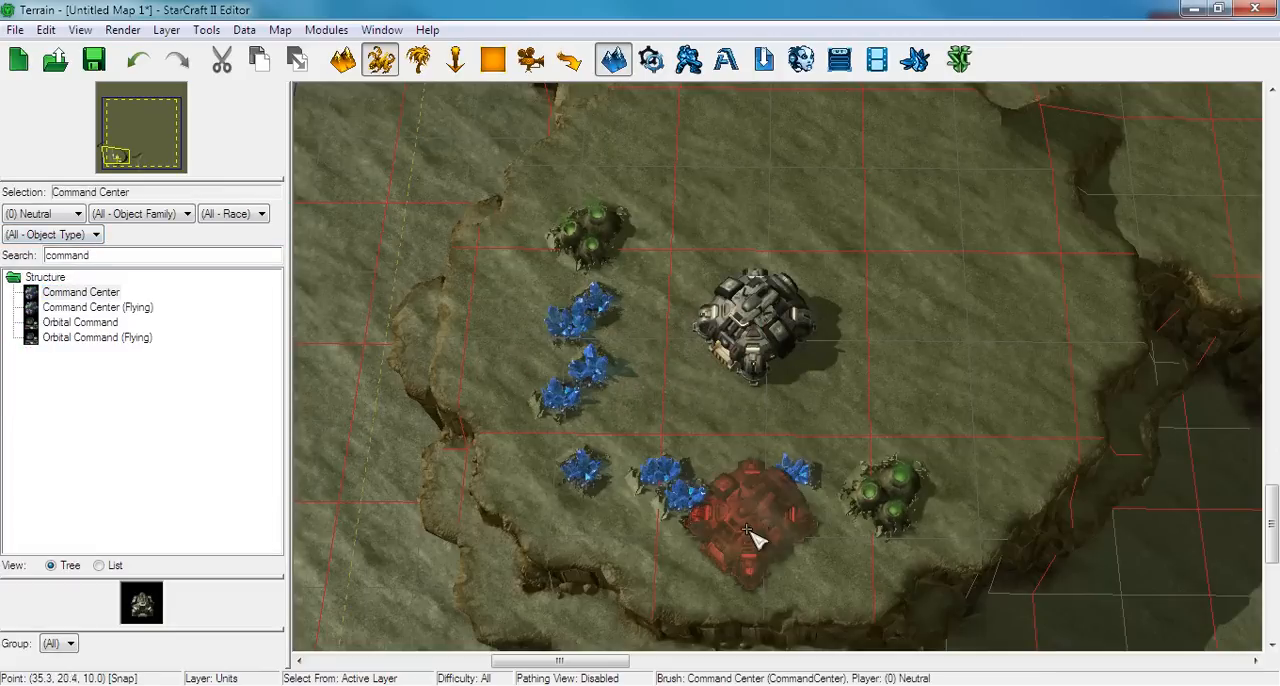
{"action": "scroll", "coordinate": [757, 530], "scroll_direction": "up", "scroll_amount": 3}
{"action": "scroll", "coordinate": [757, 490], "scroll_direction": "down", "scroll_amount": 3}
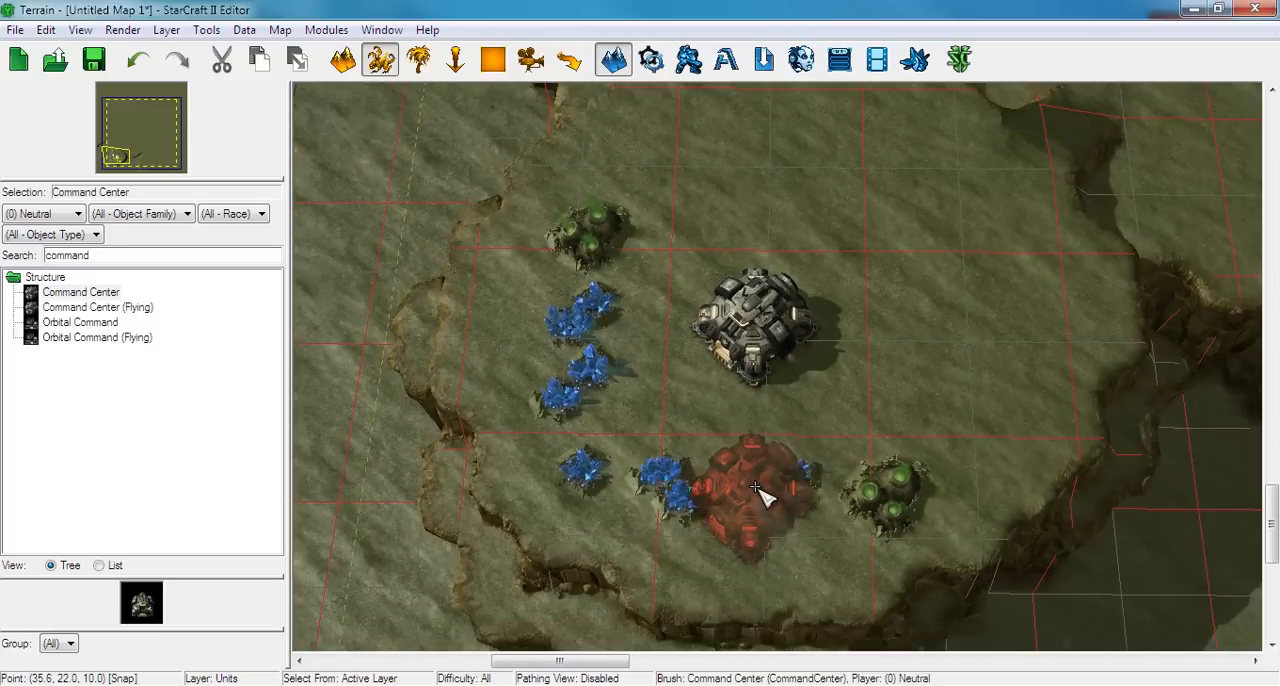
{"action": "scroll", "coordinate": [785, 313], "scroll_direction": "up", "scroll_amount": 2}
{"action": "scroll", "coordinate": [785, 313], "scroll_direction": "down", "scroll_amount": 5}
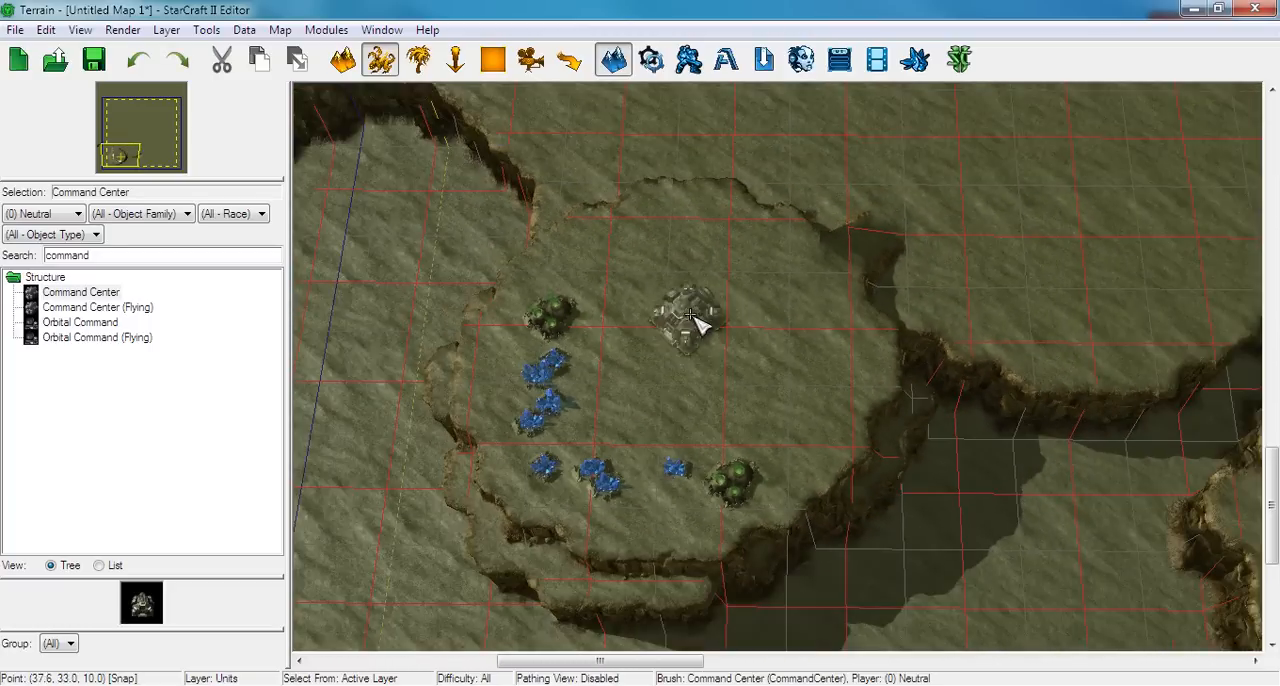
{"action": "scroll", "coordinate": [620, 390], "scroll_direction": "up", "scroll_amount": 2}
{"action": "right_click_drag", "start_coordinate": [617, 384], "coordinate": [587, 390]}
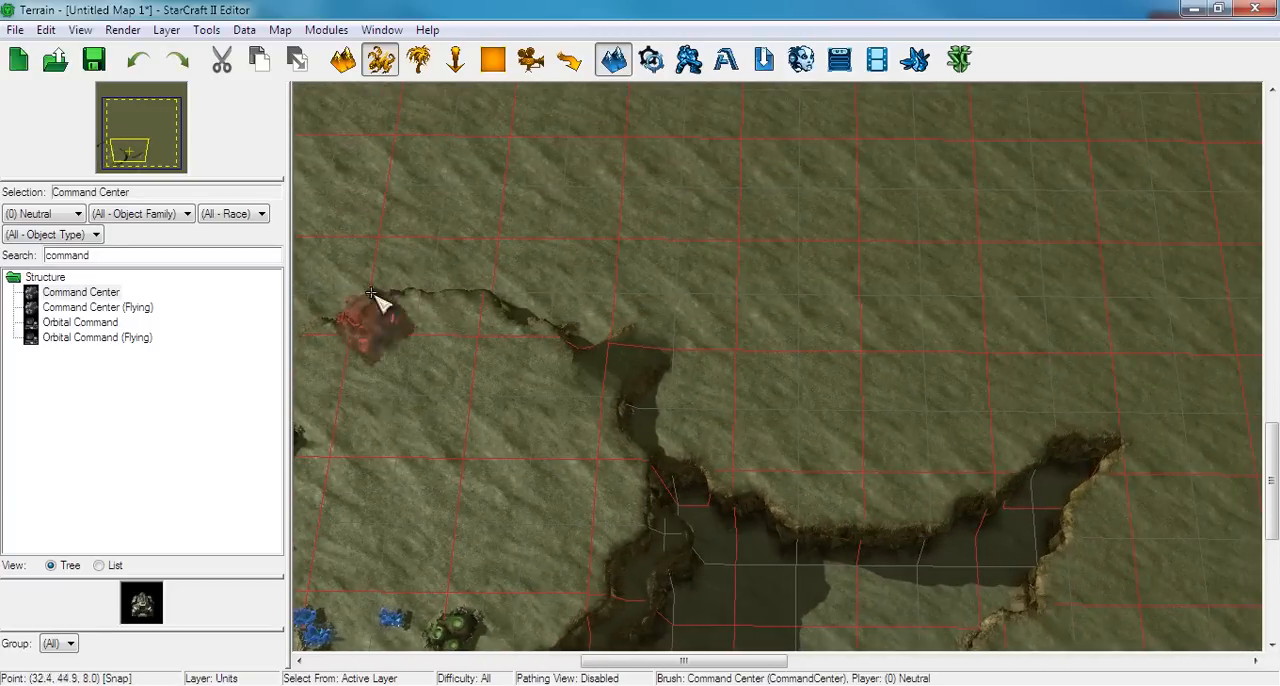
{"action": "key", "text": "Escape"}
Place eight neutral Mineral Fields in a wide arc along the cliff edge of the expansion area east of the plateau
{"action": "left_click", "coordinate": [99, 260]}
{"action": "double_click", "coordinate": [99, 258]}
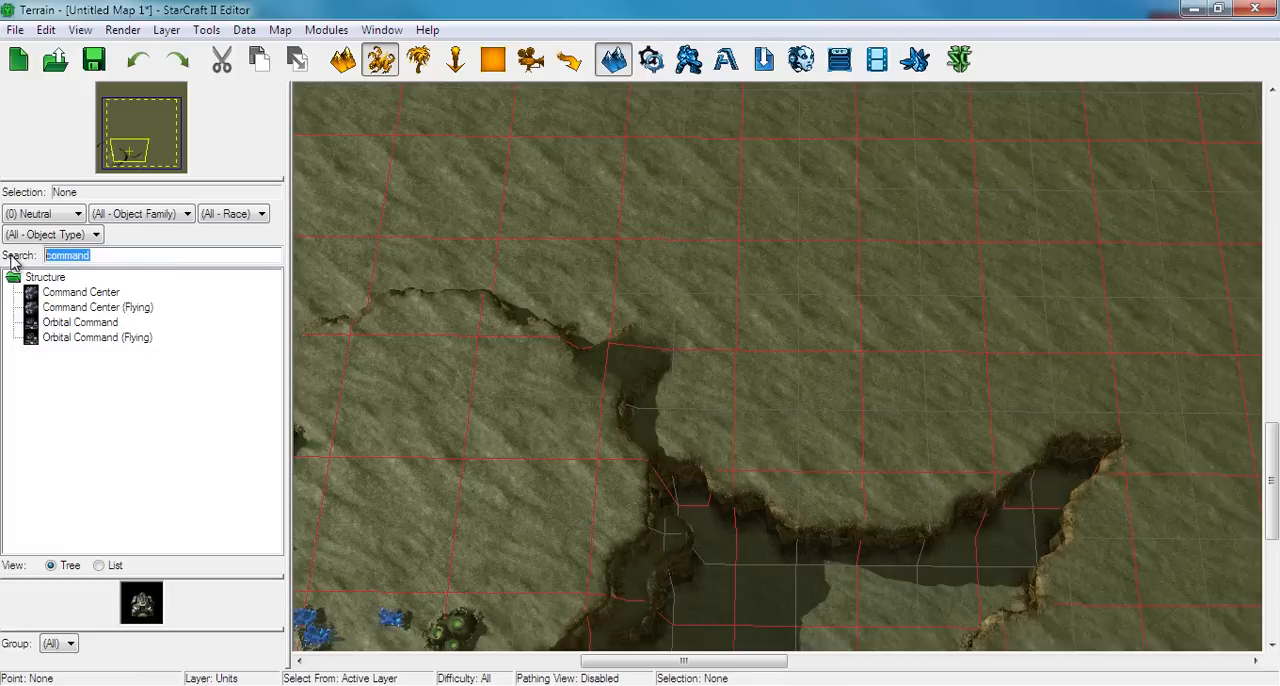
{"action": "type", "text": "mineral"}
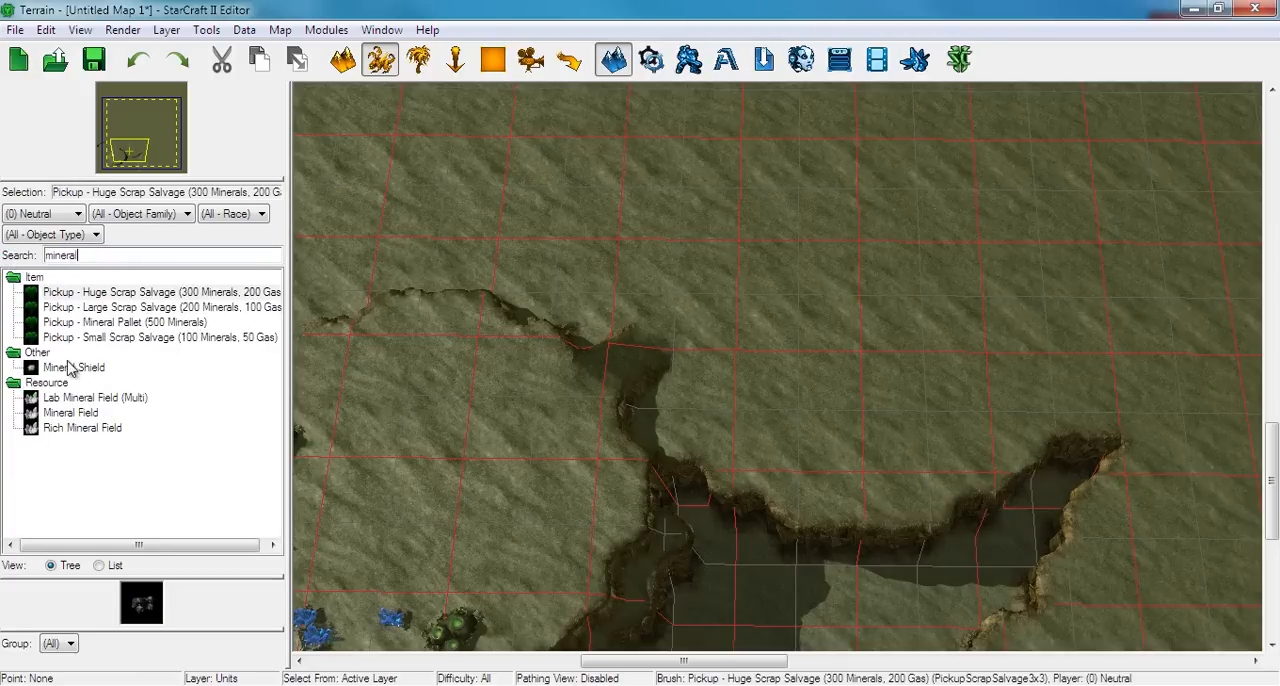
{"action": "left_click", "coordinate": [70, 412]}
{"action": "scroll", "coordinate": [552, 429], "scroll_direction": "up", "scroll_amount": 4}
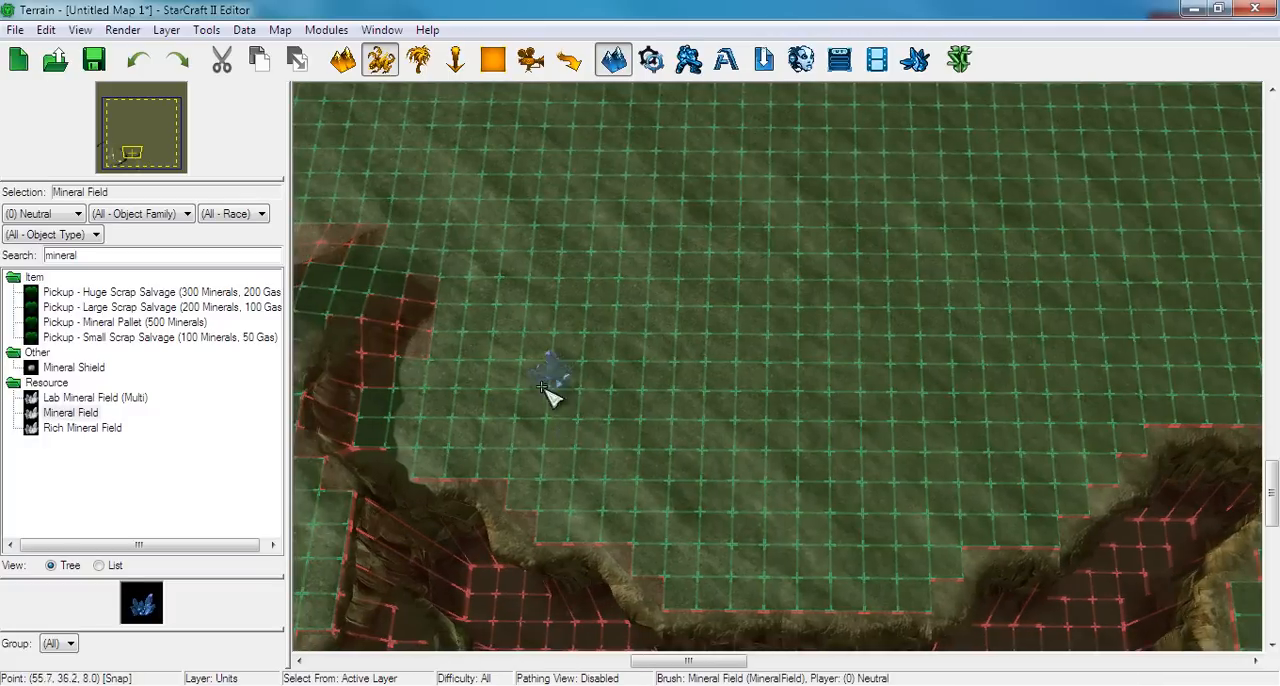
{"action": "left_click", "coordinate": [533, 385]}
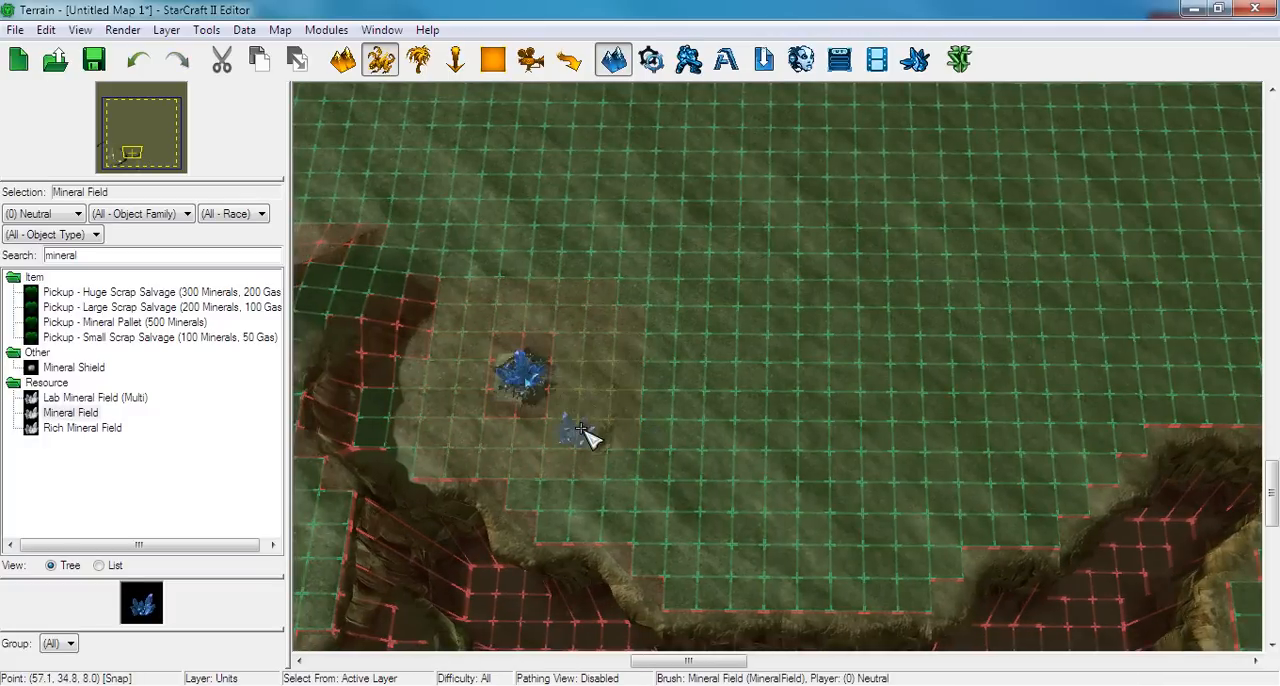
{"action": "left_click", "coordinate": [587, 443]}
{"action": "left_click", "coordinate": [670, 503]}
{"action": "left_click", "coordinate": [738, 503]}
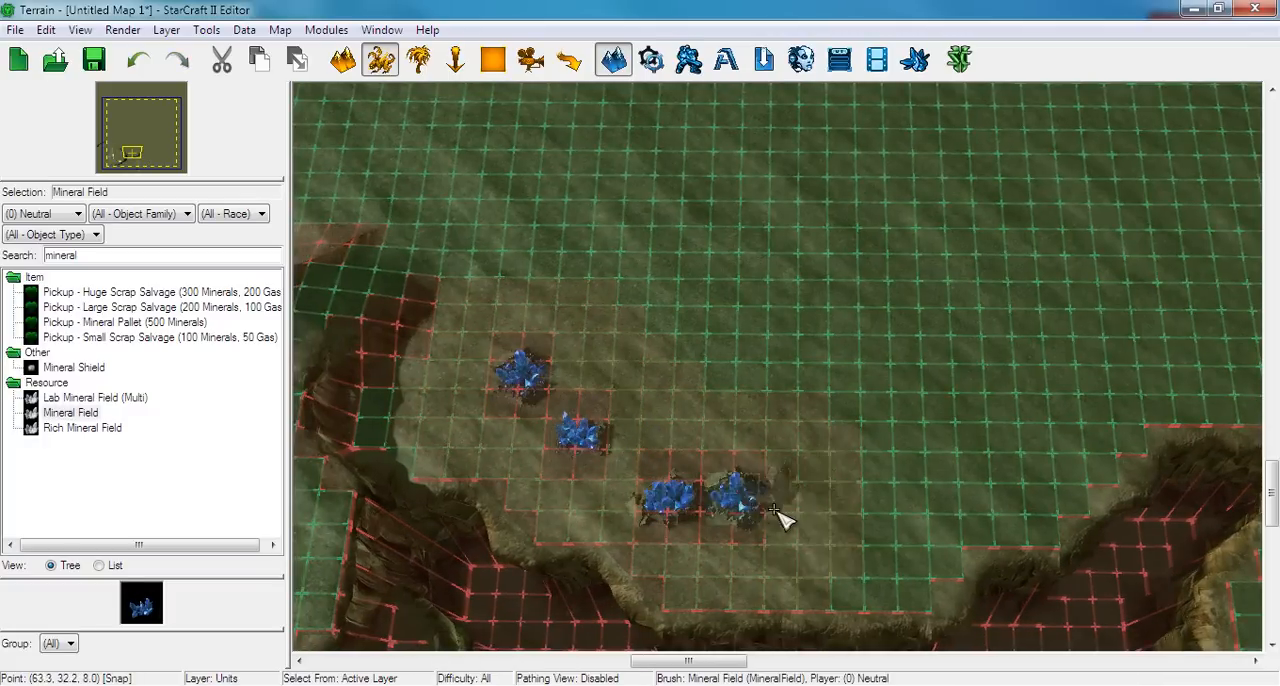
{"action": "left_click", "coordinate": [800, 508]}
{"action": "left_click", "coordinate": [898, 508]}
{"action": "left_click", "coordinate": [1002, 440]}
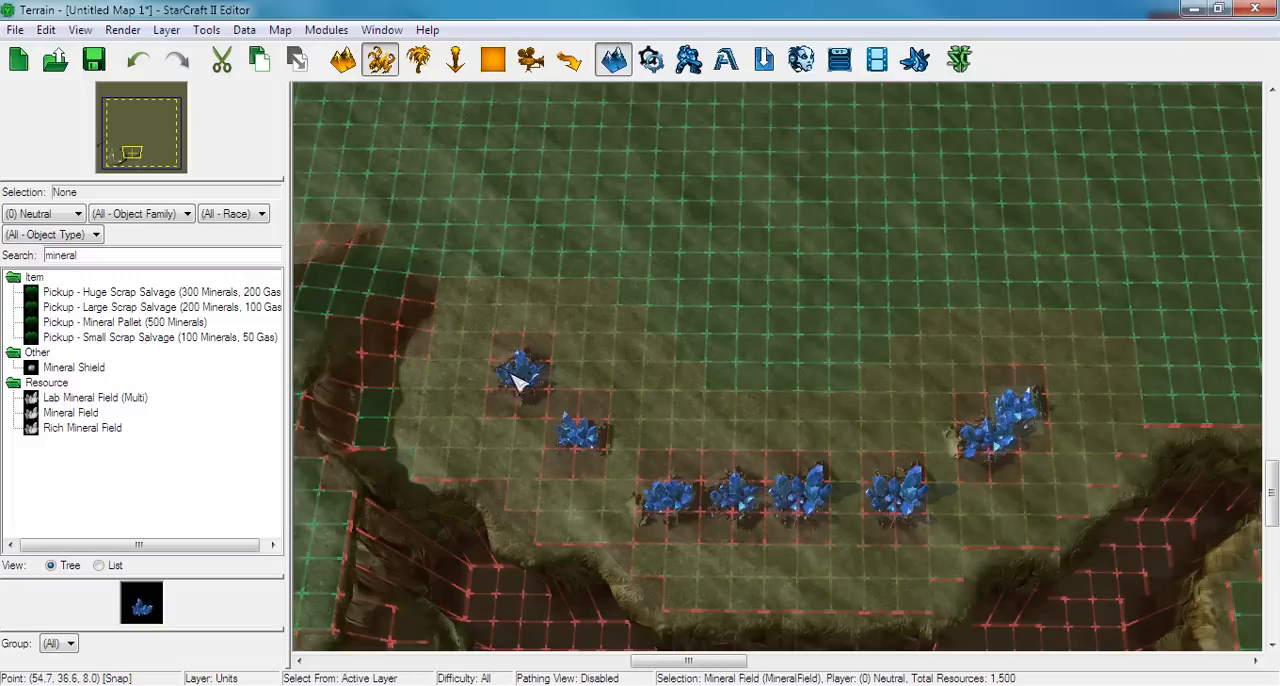
Rearrange the expansion's mineral fields into four staggered pairs forming a curved arc on the placement grid
{"action": "left_click_drag", "start_coordinate": [534, 374], "coordinate": [577, 368]}
{"action": "left_click_drag", "start_coordinate": [731, 497], "coordinate": [700, 531]}
{"action": "left_click_drag", "start_coordinate": [803, 493], "coordinate": [836, 521]}
{"action": "left_click_drag", "start_coordinate": [577, 430], "coordinate": [583, 470]}
{"action": "left_click_drag", "start_coordinate": [692, 516], "coordinate": [707, 492]}
{"action": "right_click_drag", "start_coordinate": [889, 489], "coordinate": [879, 489]}
{"action": "scroll", "coordinate": [883, 458], "scroll_direction": "down", "scroll_amount": 2}
{"action": "left_click_drag", "start_coordinate": [611, 380], "coordinate": [630, 433]}
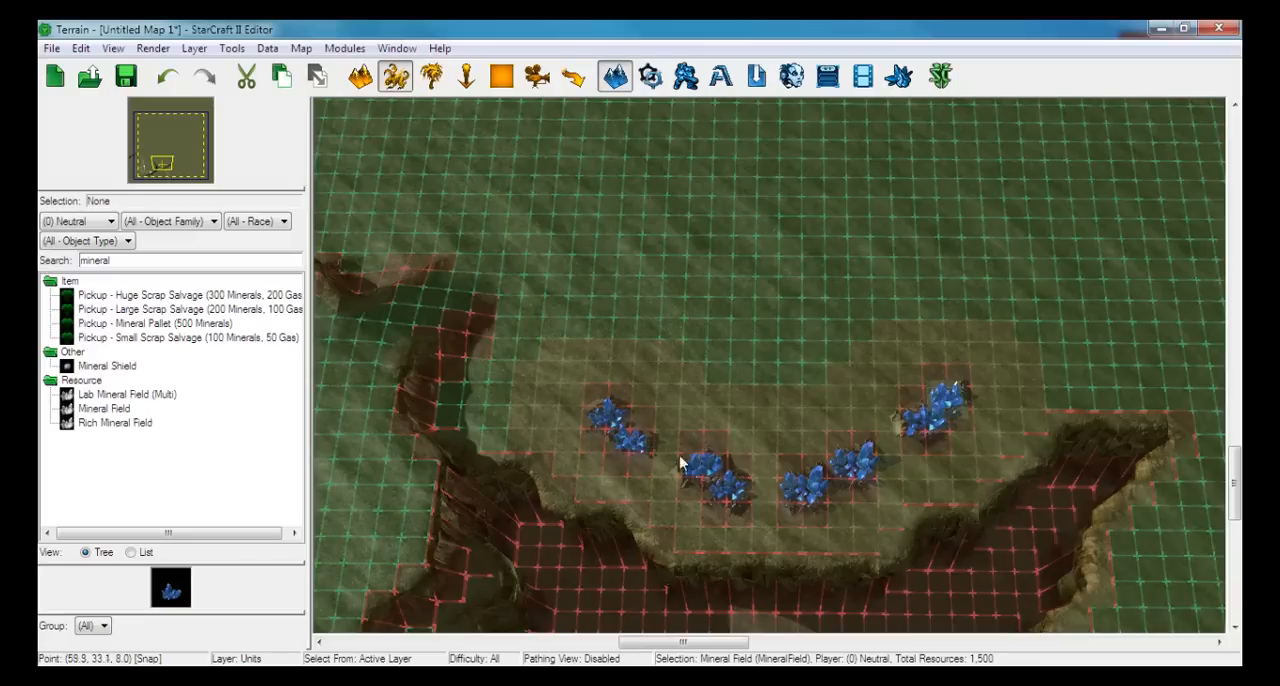
Select all eight expansion mineral fields and move them together about one grid cell north
{"action": "scroll", "coordinate": [705, 466], "scroll_direction": "up", "scroll_amount": 2}
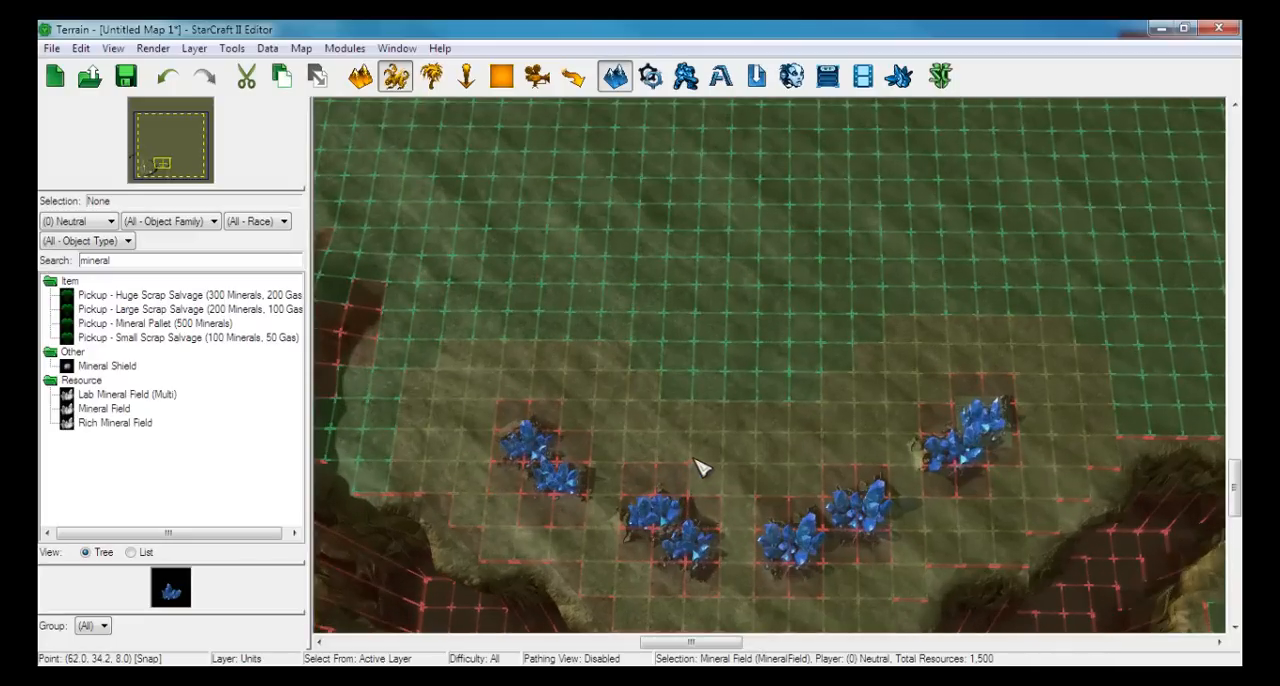
{"action": "scroll", "coordinate": [707, 460], "scroll_direction": "down", "scroll_amount": 4}
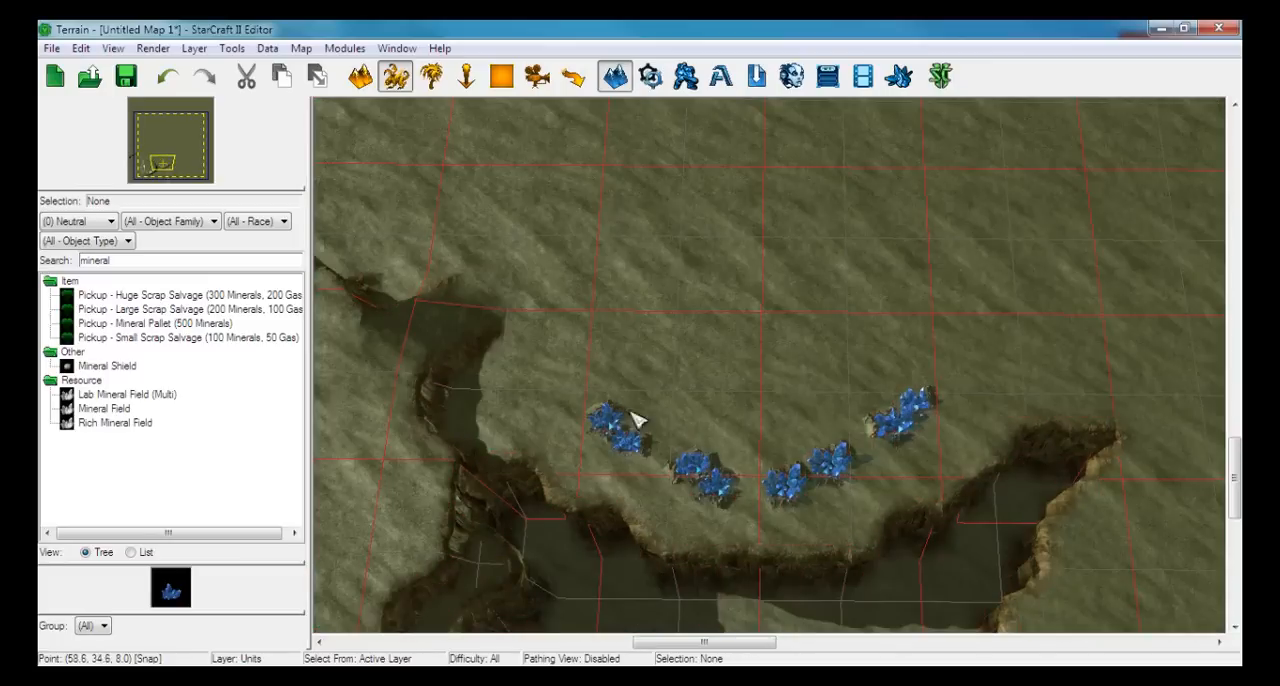
{"action": "left_click_drag", "start_coordinate": [533, 326], "coordinate": [972, 581]}
{"action": "left_click_drag", "start_coordinate": [897, 421], "coordinate": [894, 405]}
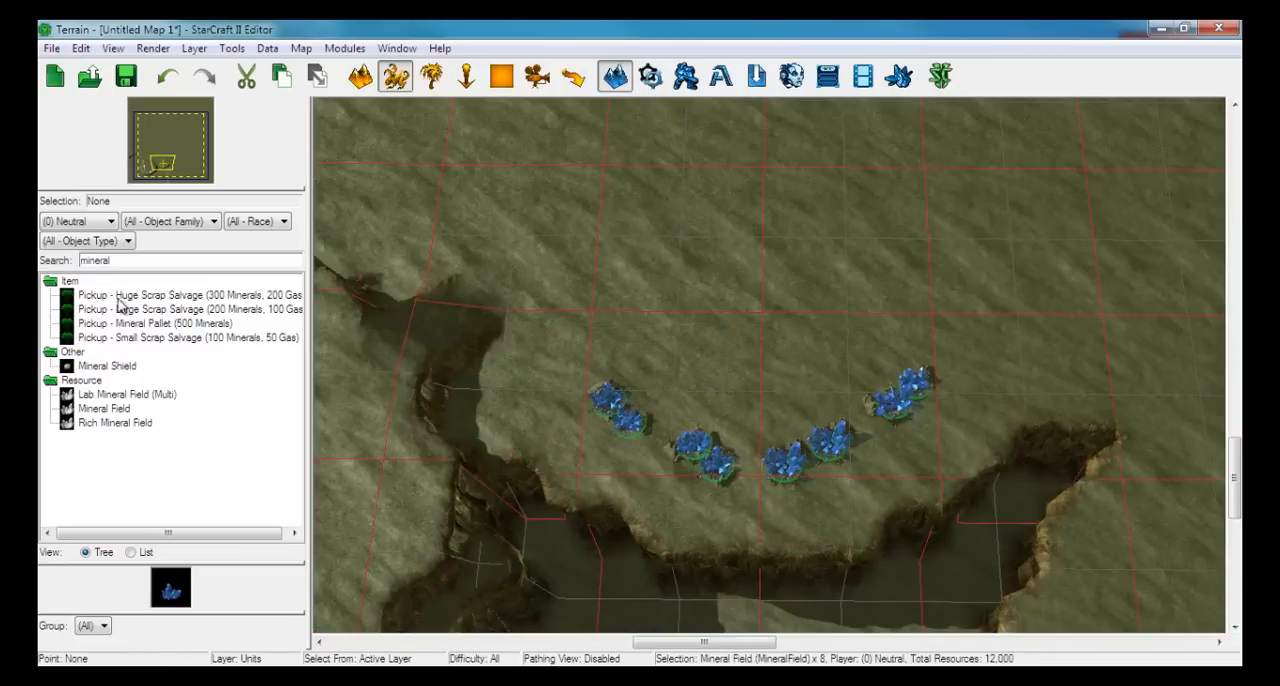
Place one neutral Vespene Geyser just north of each end of the expansion's mineral arc
{"action": "left_click_drag", "start_coordinate": [136, 260], "coordinate": [85, 251]}
{"action": "type", "text": "ves"}
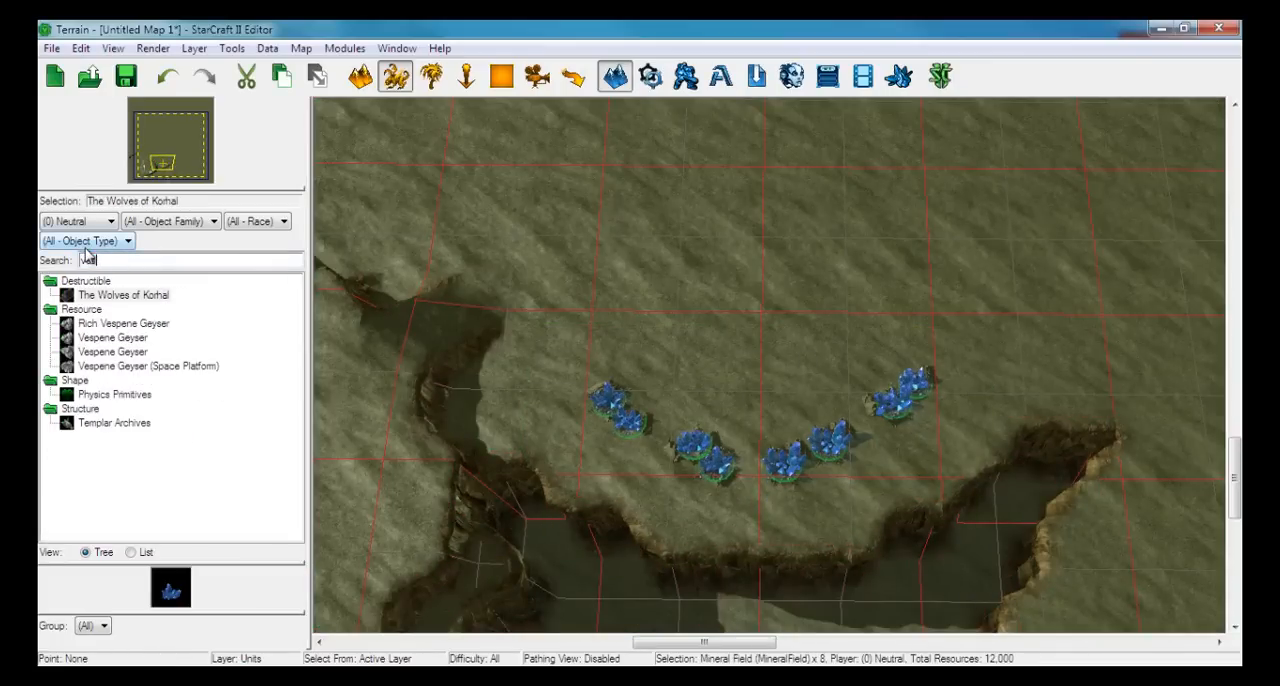
{"action": "left_click", "coordinate": [110, 338]}
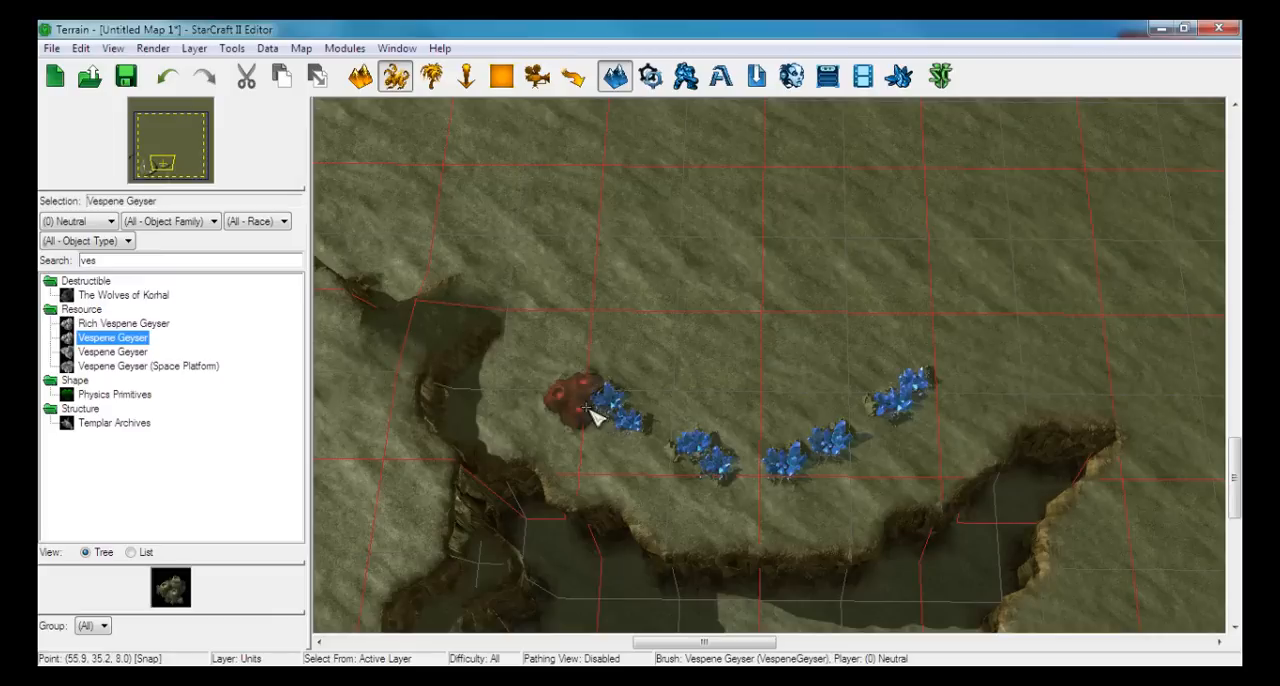
{"action": "left_click", "coordinate": [598, 352]}
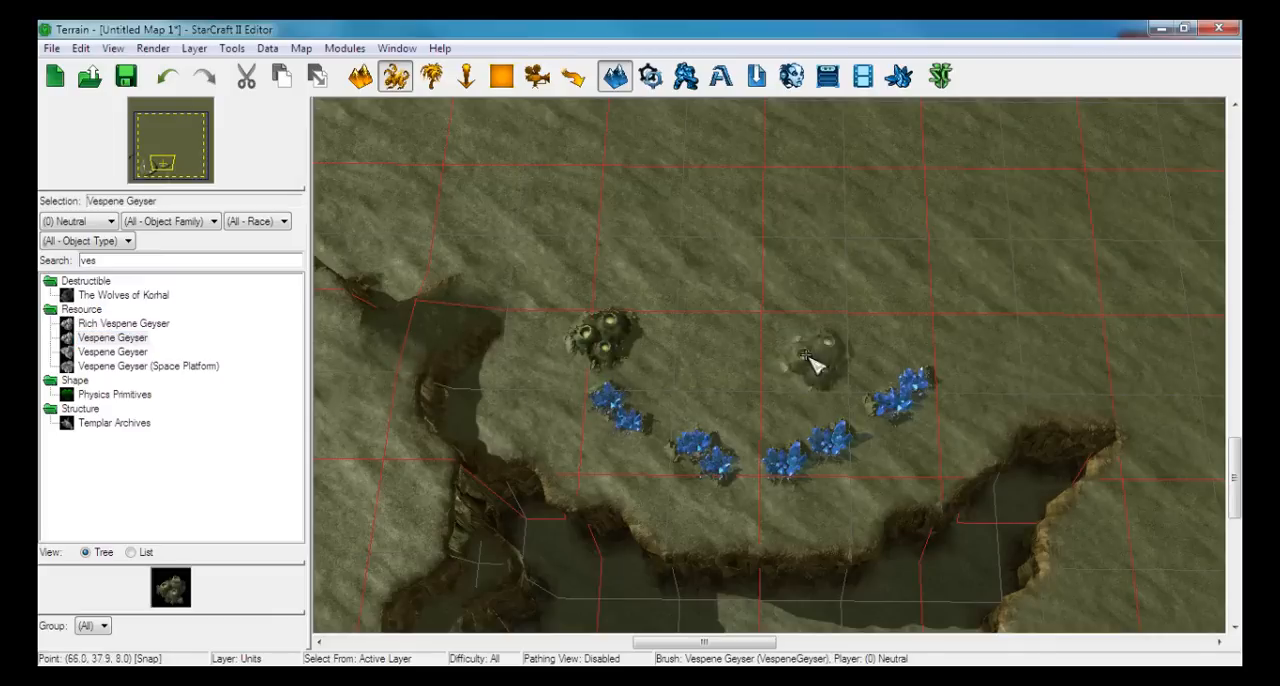
{"action": "left_click", "coordinate": [955, 334]}
Shift the expansion's eastern geyser about two cells west and one cell north, using the placement grid as a guide
{"action": "key", "text": "o"}
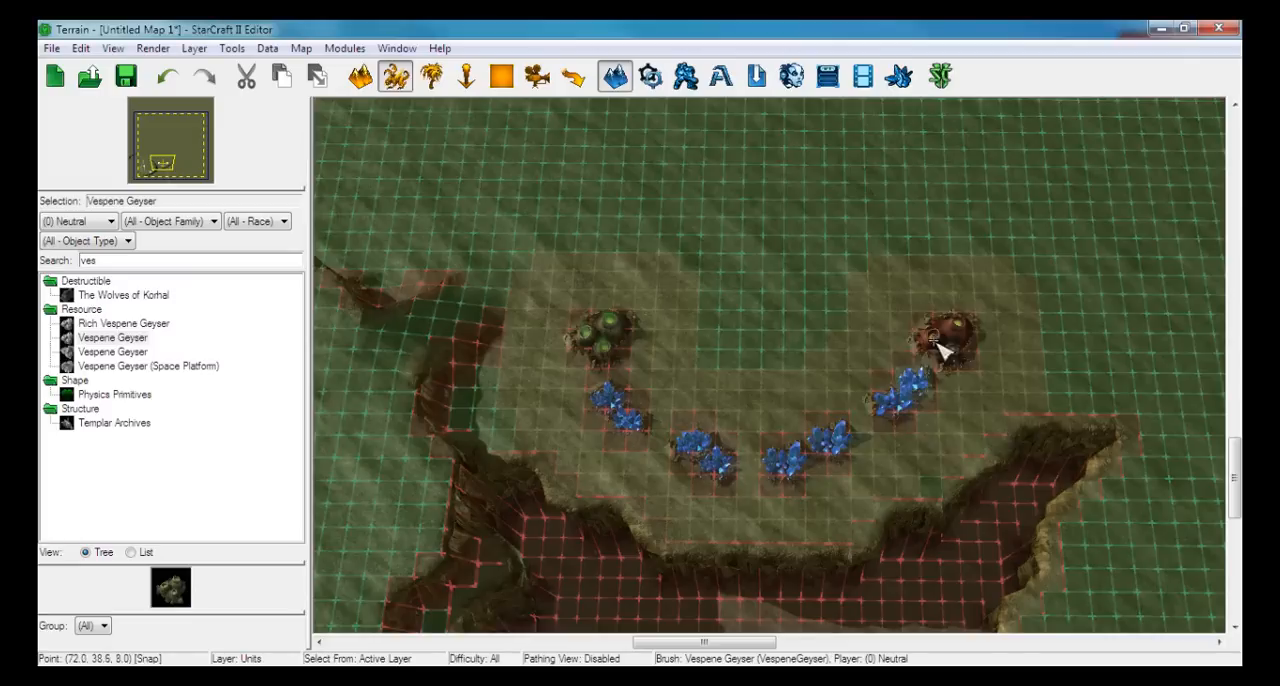
{"action": "key", "text": "Escape"}
{"action": "left_click_drag", "start_coordinate": [965, 333], "coordinate": [925, 313]}
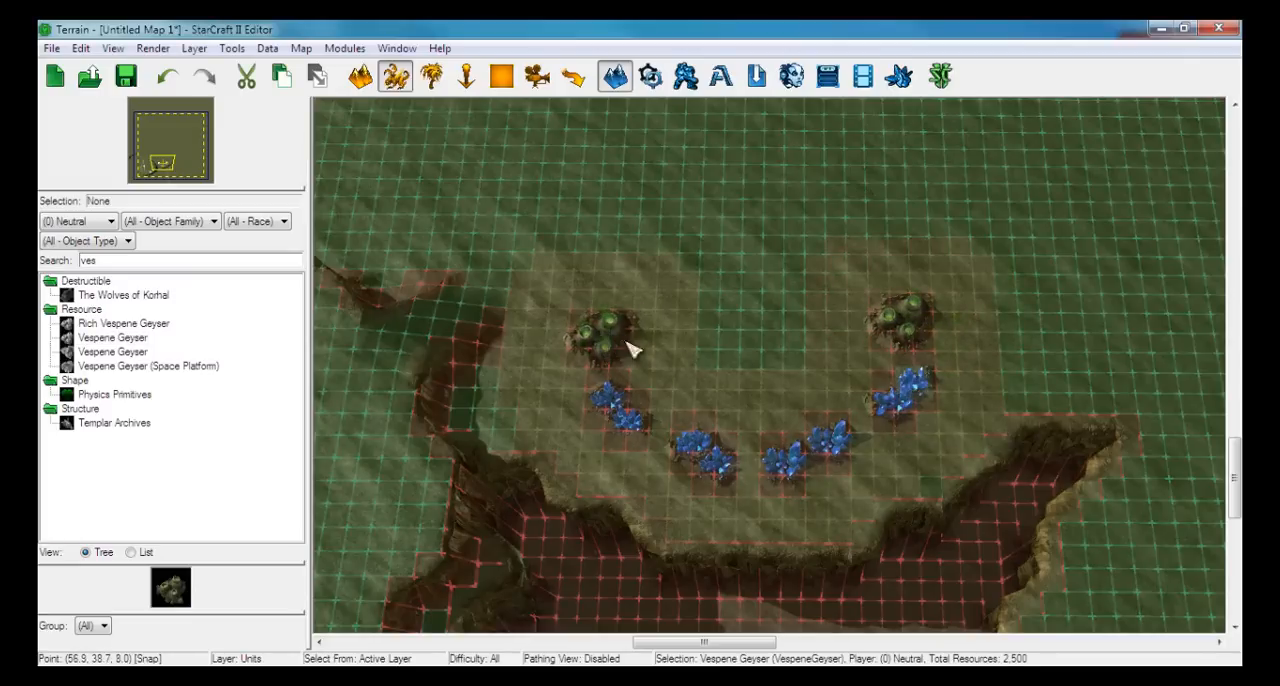
{"action": "left_click", "coordinate": [680, 335]}
{"action": "key", "text": "o"}
Select both geysers and all eight mineral fields of the expansion together and try a slight shift of the group
{"action": "left_click_drag", "start_coordinate": [514, 216], "coordinate": [846, 506]}
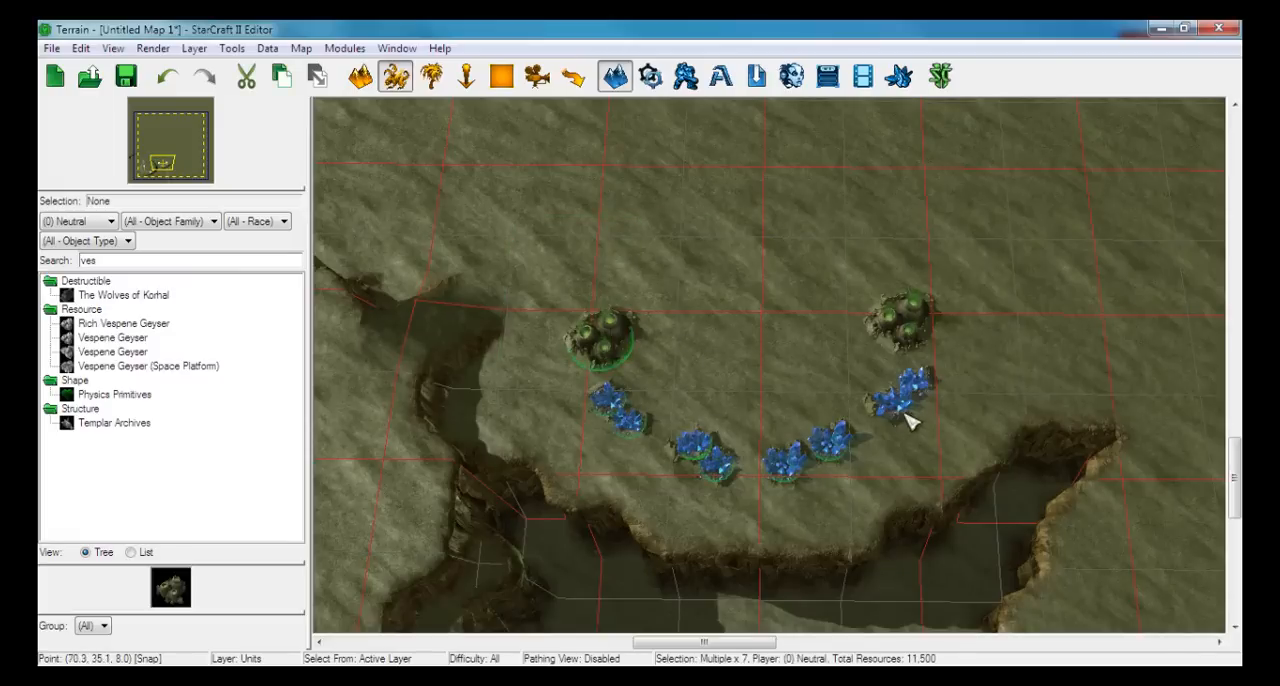
{"action": "left_click_drag", "start_coordinate": [516, 278], "coordinate": [956, 537]}
{"action": "mouse_move", "coordinate": [897, 306]}
{"action": "left_mouse_down"}
{"action": "mouse_move", "coordinate": [919, 329]}
{"action": "mouse_move", "coordinate": [896, 314]}
{"action": "left_mouse_up"}
{"action": "right_click_drag", "start_coordinate": [668, 322], "coordinate": [786, 366]}
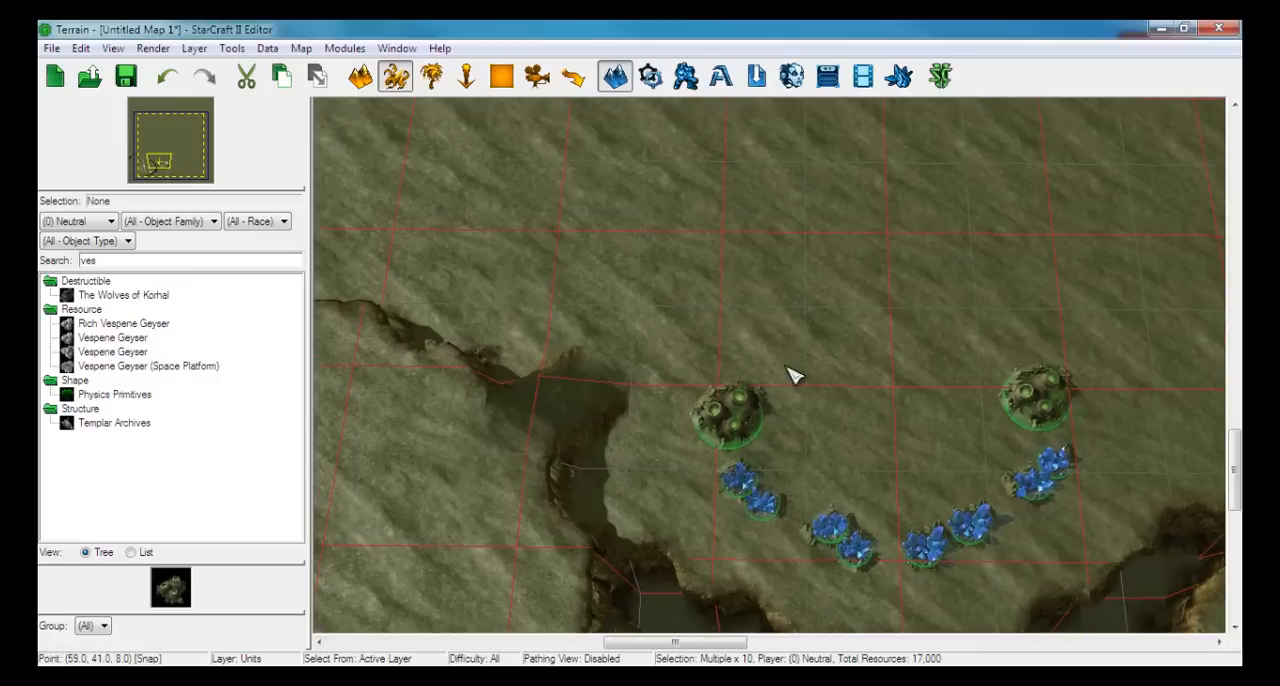
{"action": "scroll", "coordinate": [792, 374], "scroll_direction": "down", "scroll_amount": 3}
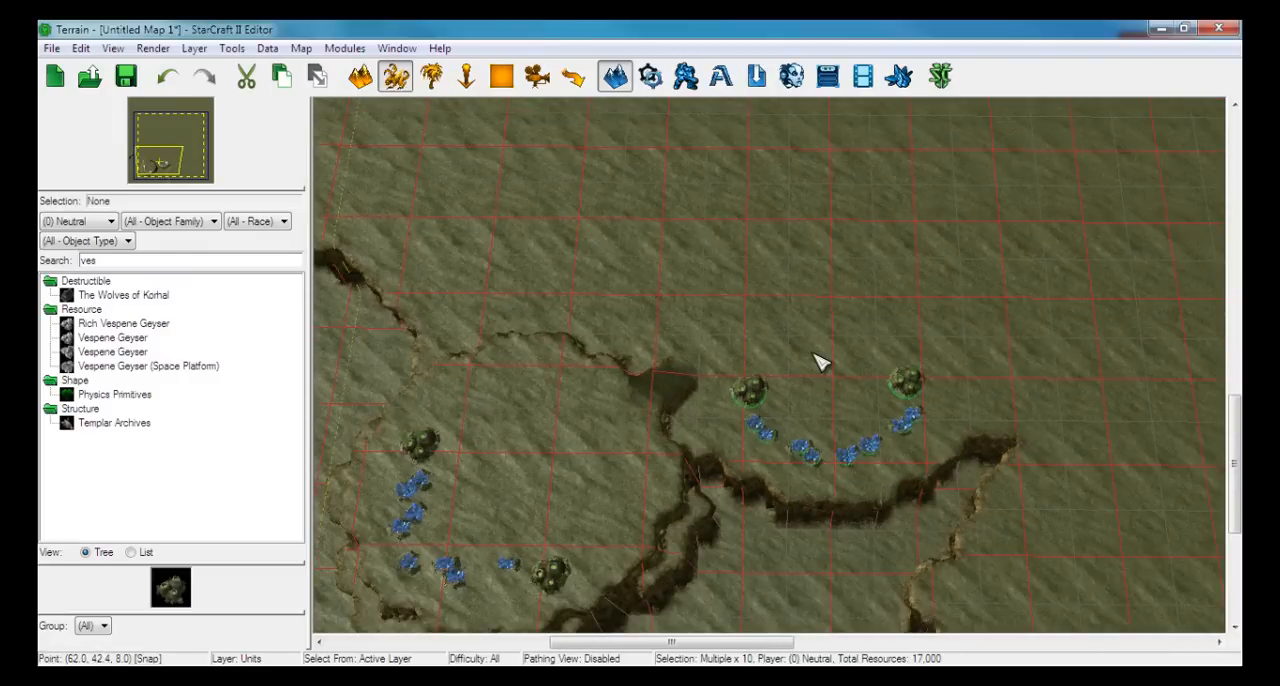
Select and copy the eight mineral fields and two geysers on the first base's plateau
{"action": "left_click", "coordinate": [730, 406]}
{"action": "mouse_move", "coordinate": [606, 468]}
{"action": "right_mouse_down"}
{"action": "mouse_move", "coordinate": [655, 424]}
{"action": "mouse_move", "coordinate": [746, 387]}
{"action": "mouse_move", "coordinate": [414, 374]}
{"action": "mouse_move", "coordinate": [374, 346]}
{"action": "right_mouse_up"}
{"action": "mouse_move", "coordinate": [694, 380]}
{"action": "right_mouse_down"}
{"action": "mouse_move", "coordinate": [651, 323]}
{"action": "mouse_move", "coordinate": [608, 344]}
{"action": "right_mouse_up"}
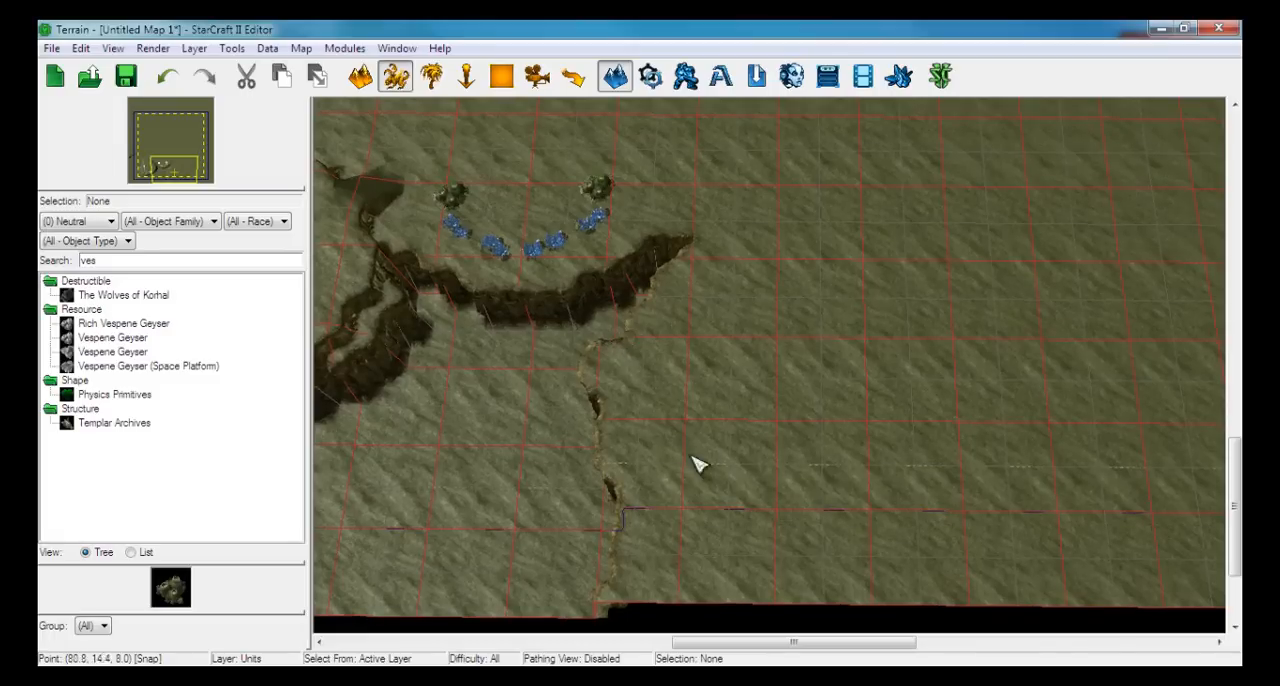
{"action": "right_click_drag", "start_coordinate": [548, 464], "coordinate": [910, 459]}
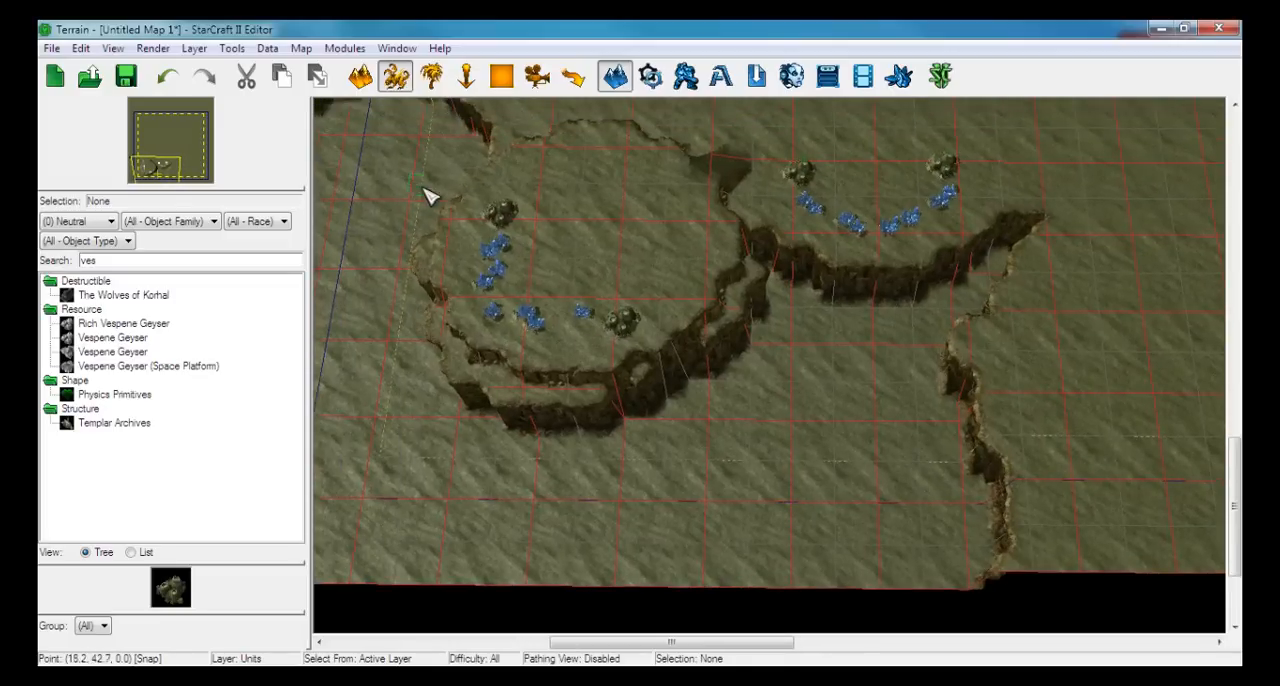
{"action": "left_click_drag", "start_coordinate": [425, 195], "coordinate": [677, 374]}
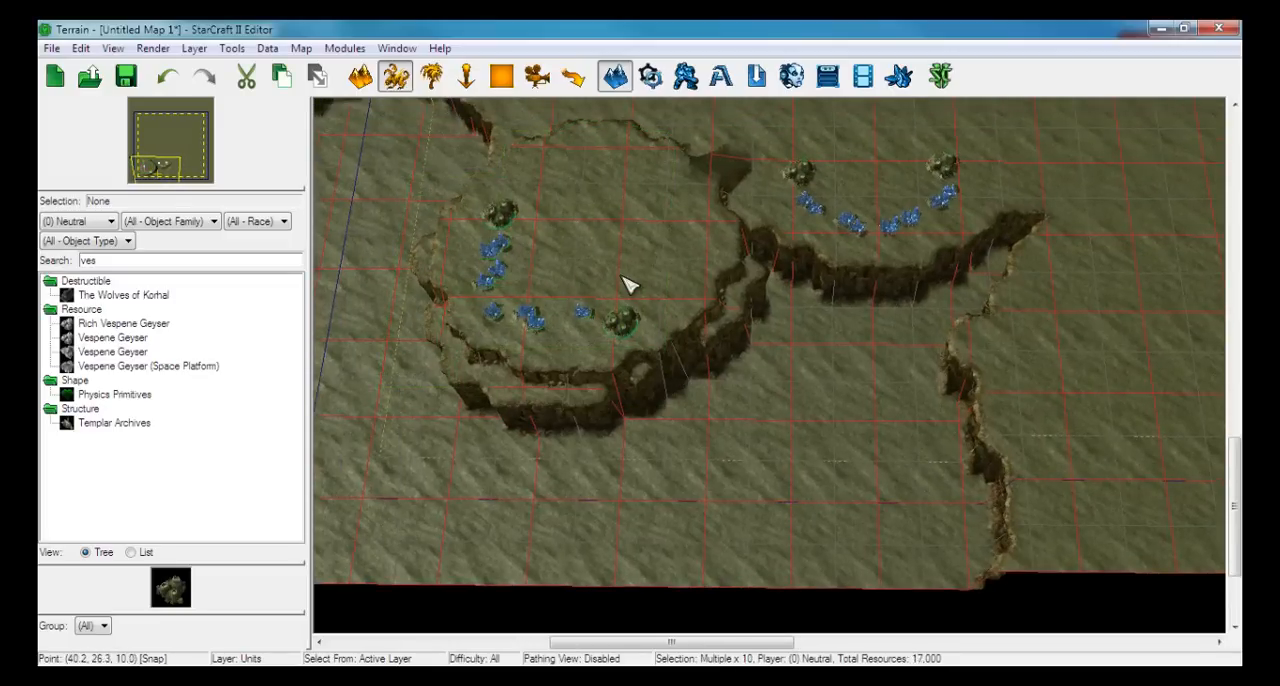
{"action": "right_click_drag", "start_coordinate": [627, 285], "coordinate": [680, 316]}
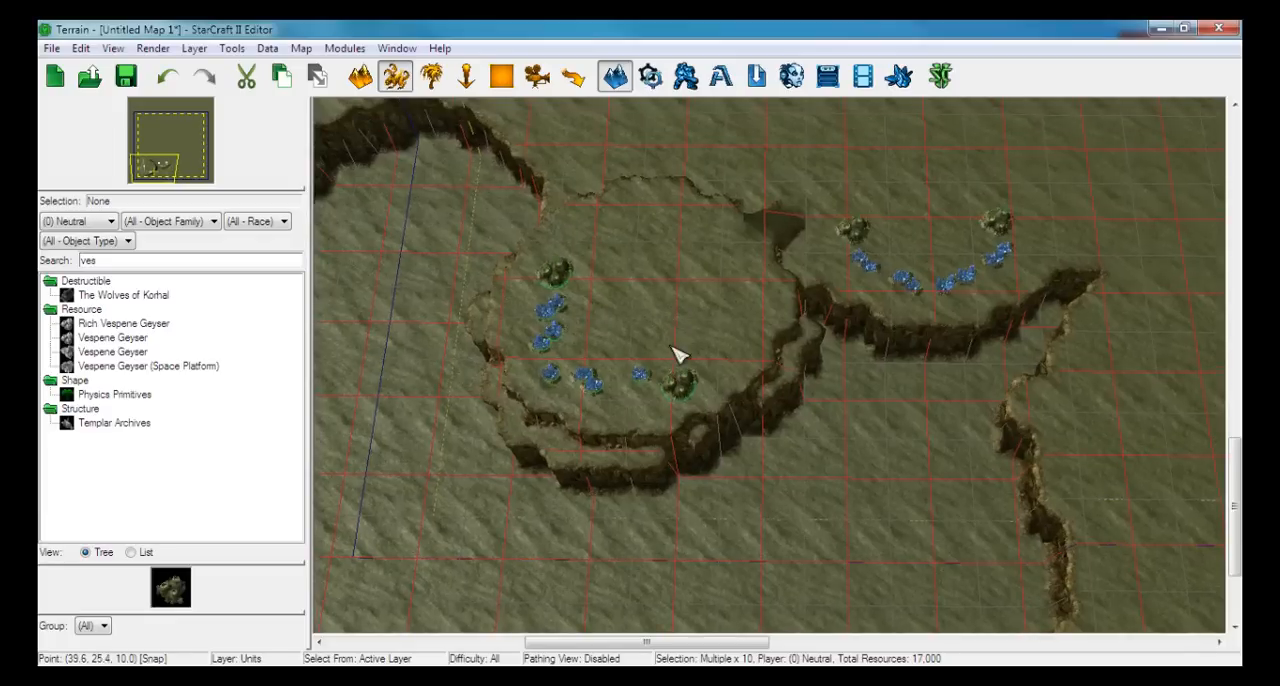
Paste the copied mineral fields and geysers on the open ground east of the expansion, rotated so their arc opens south-west, and deselect them
{"action": "right_click_drag", "start_coordinate": [837, 371], "coordinate": [636, 365]}
{"action": "key", "text": "ctrl+v"}
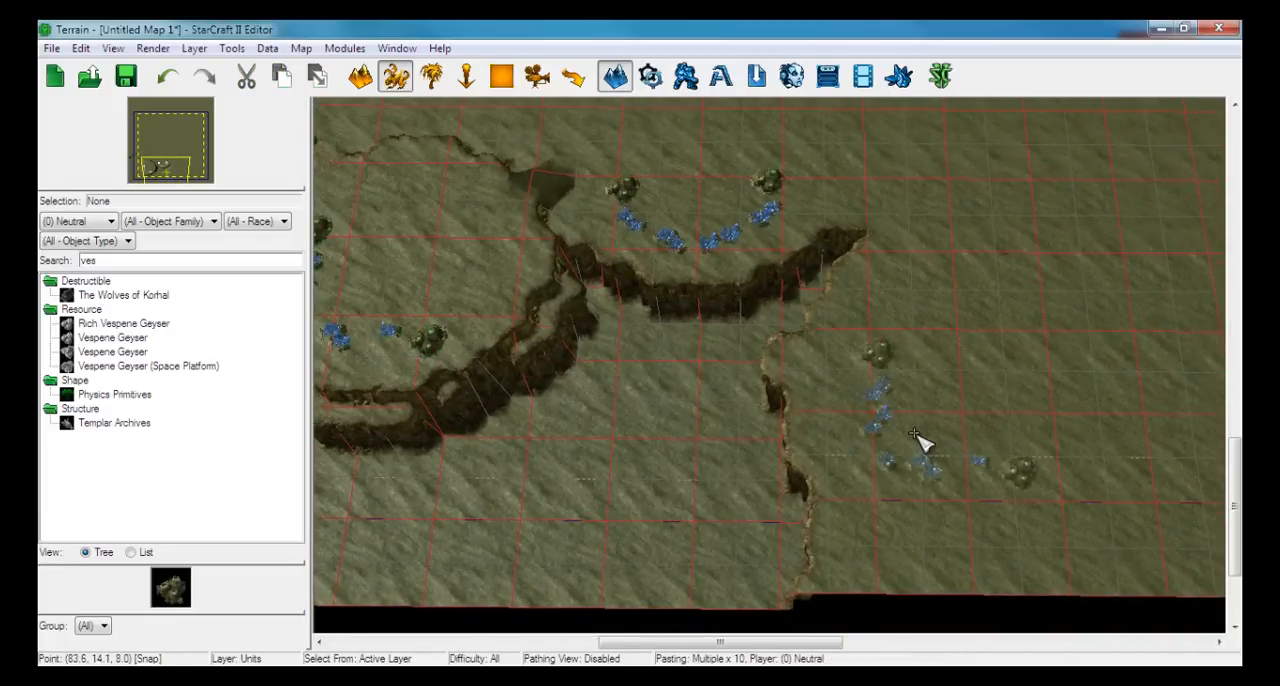
{"action": "right_click_drag", "start_coordinate": [914, 436], "coordinate": [743, 423]}
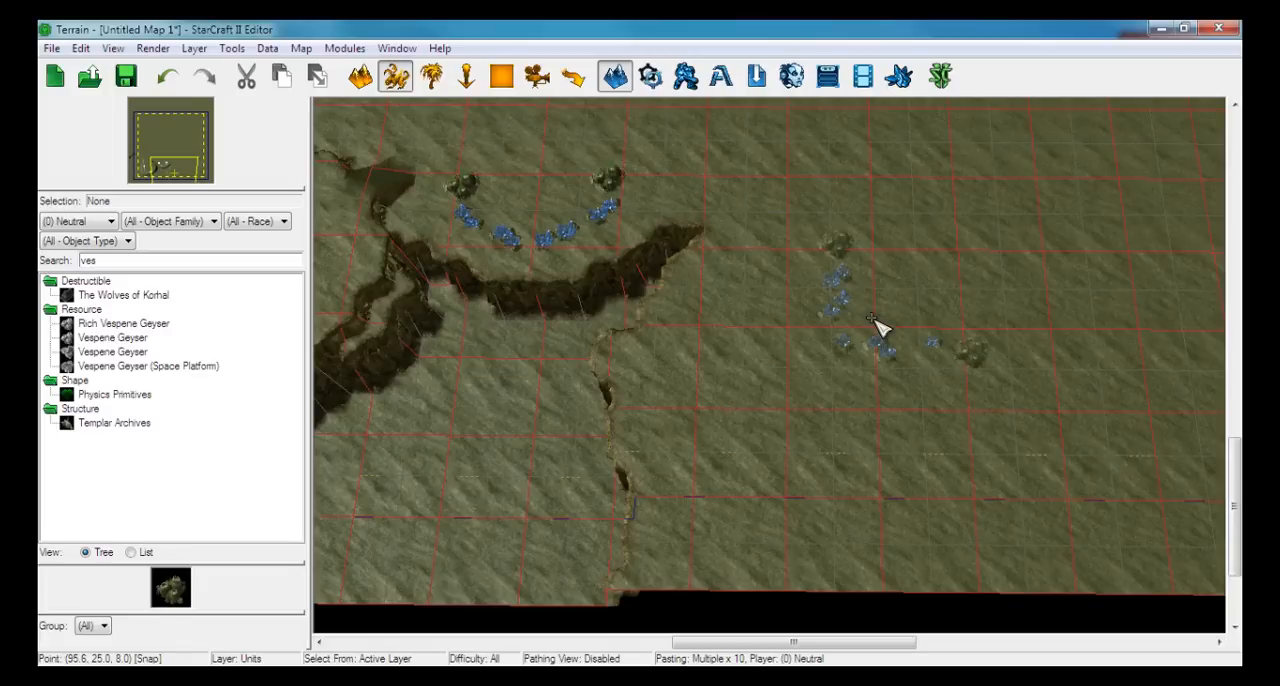
{"action": "key", "text": "shift+0"}
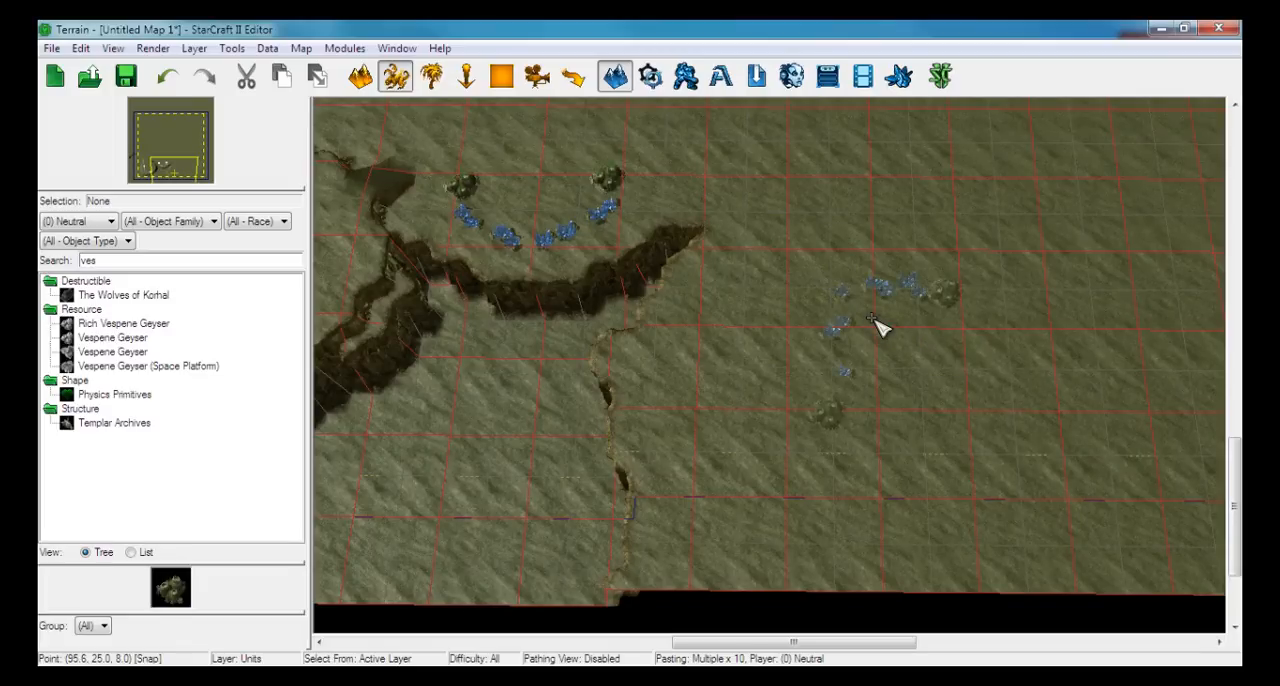
{"action": "key", "text": "shift+0"}
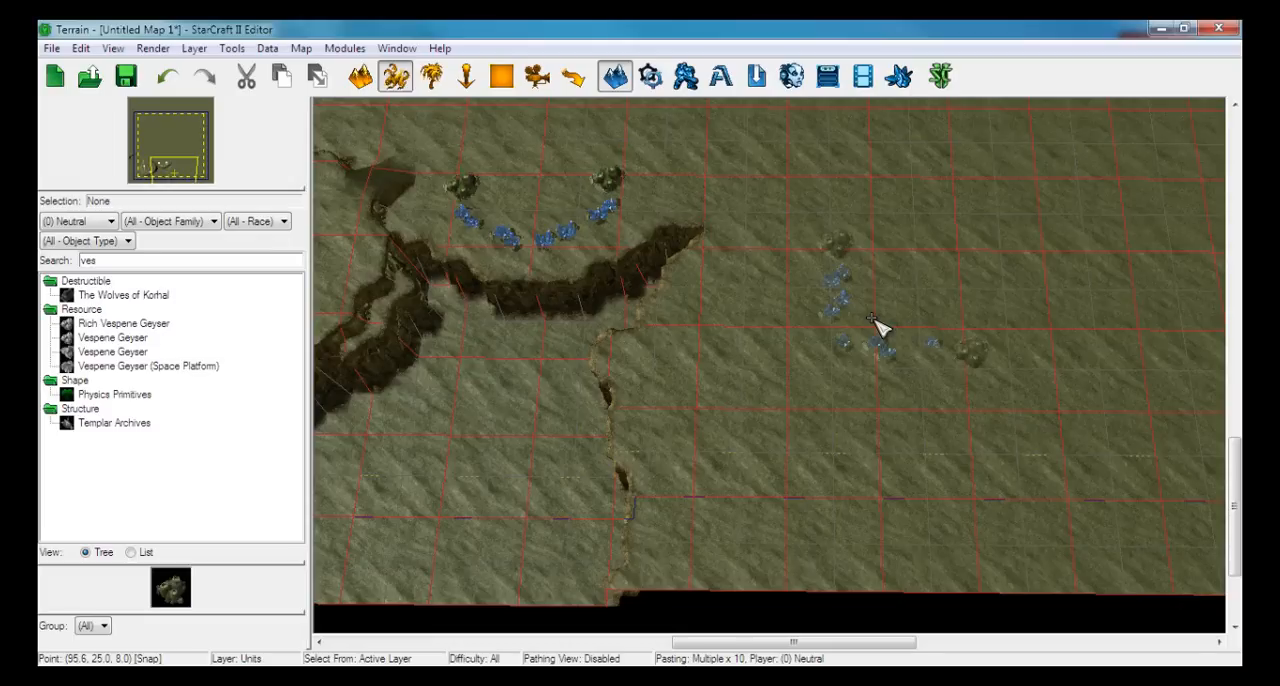
{"action": "key", "text": "shift+0"}
{"action": "key", "text": "shift+0"}
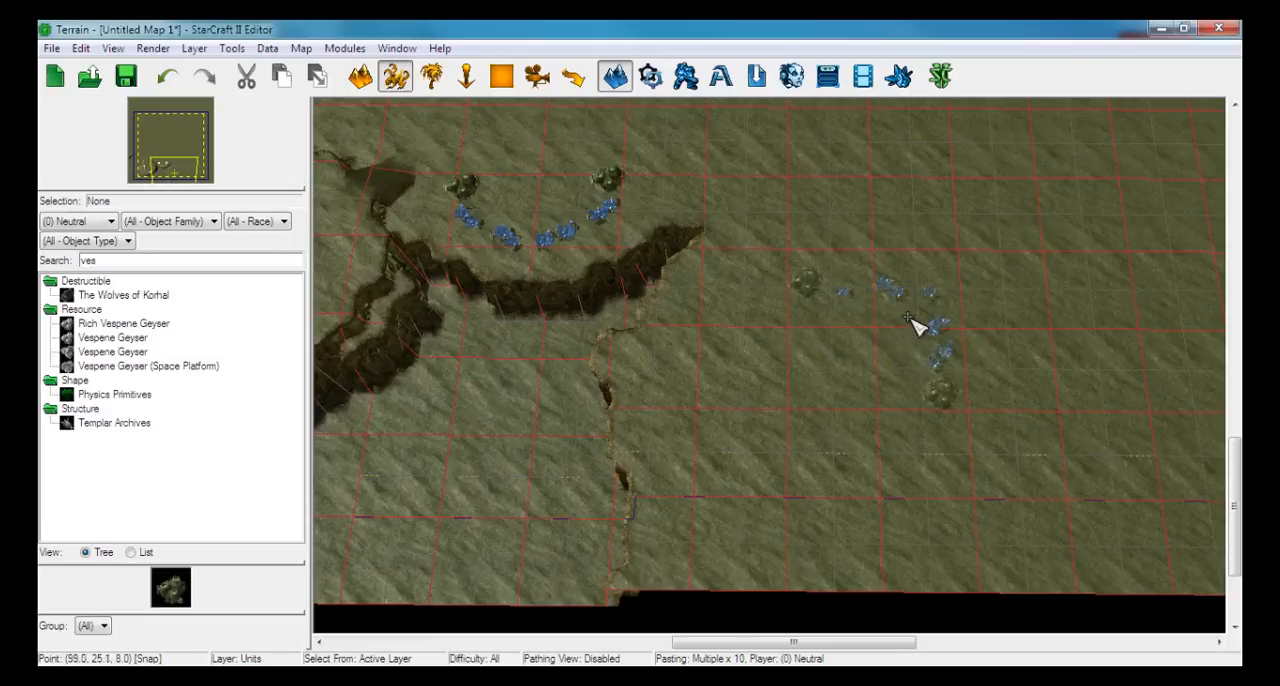
{"action": "left_click", "coordinate": [955, 303]}
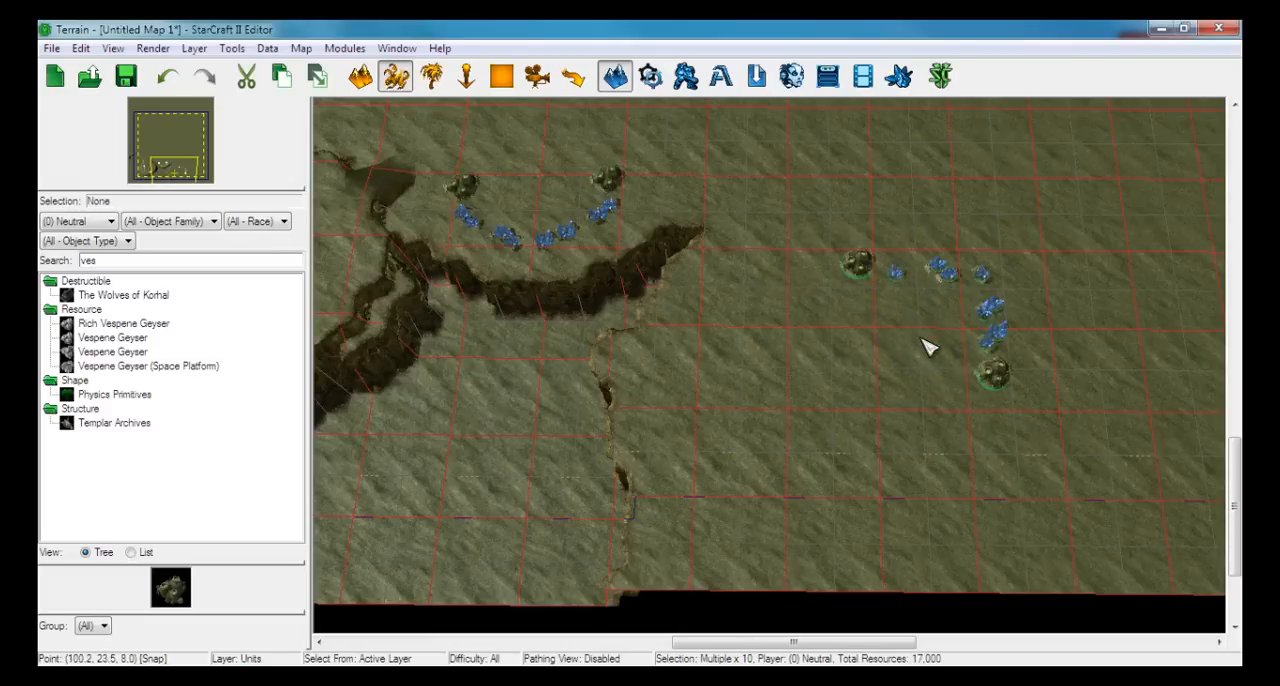
{"action": "middle_click_drag", "start_coordinate": [920, 343], "coordinate": [871, 371]}
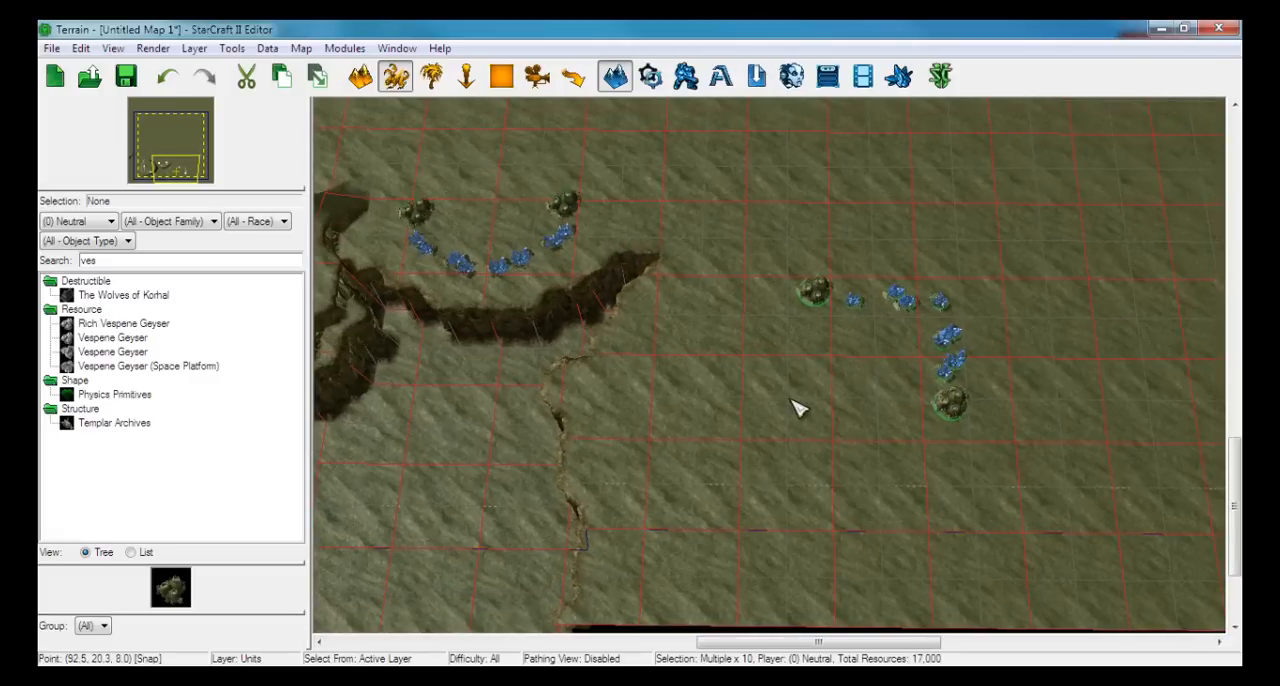
{"action": "middle_click_drag", "start_coordinate": [798, 408], "coordinate": [1171, 400]}
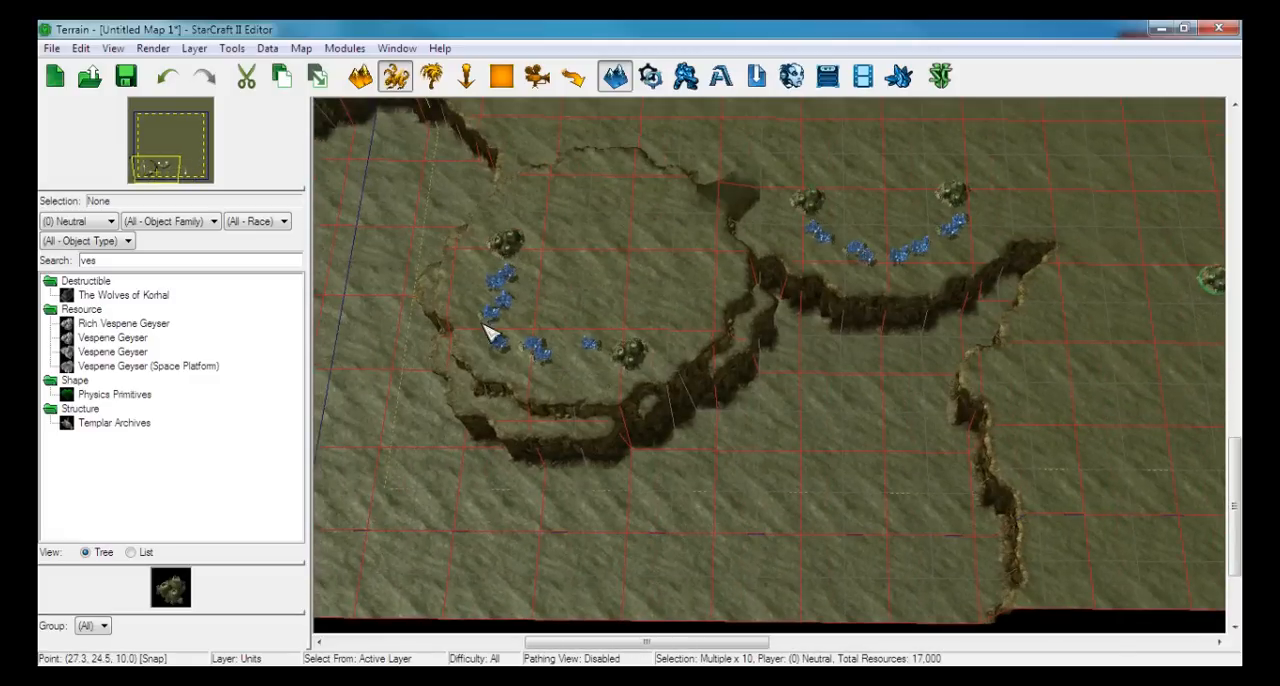
{"action": "middle_click_drag", "start_coordinate": [1017, 357], "coordinate": [641, 379]}
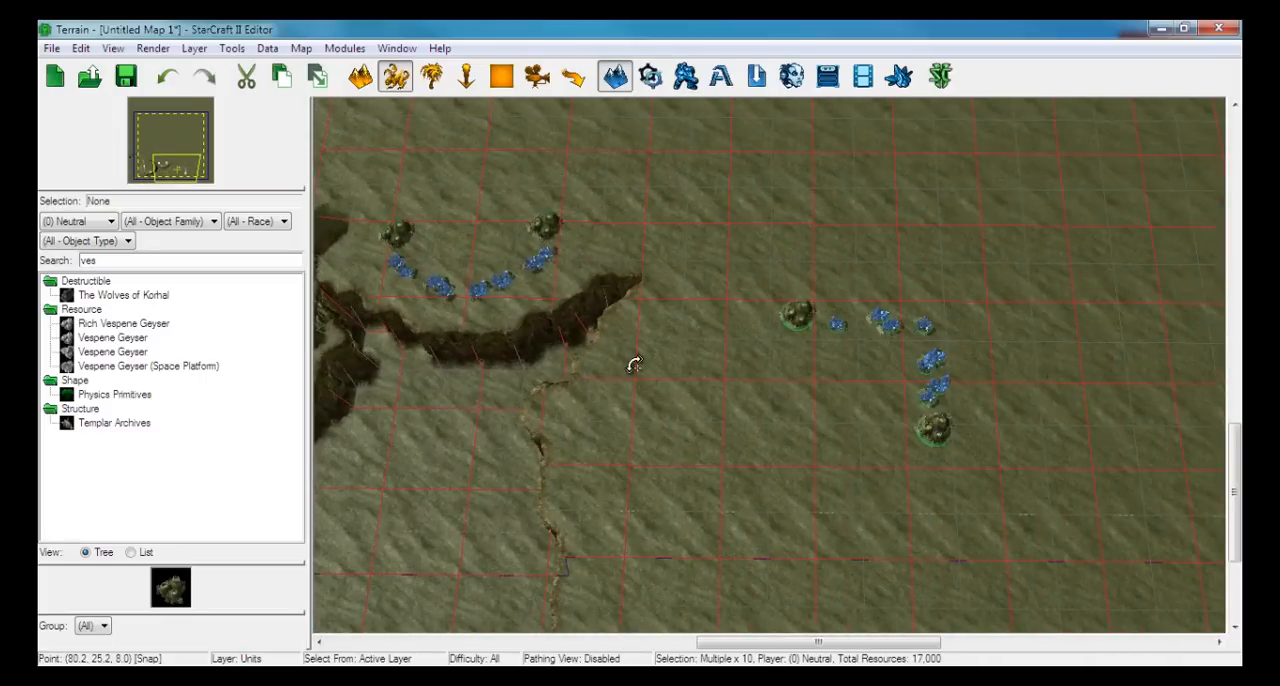
{"action": "left_click", "coordinate": [634, 365]}
Switch to the doodad layer and clear the "fog" search filter to list all doodads
{"action": "middle_click_drag", "start_coordinate": [418, 332], "coordinate": [614, 424]}
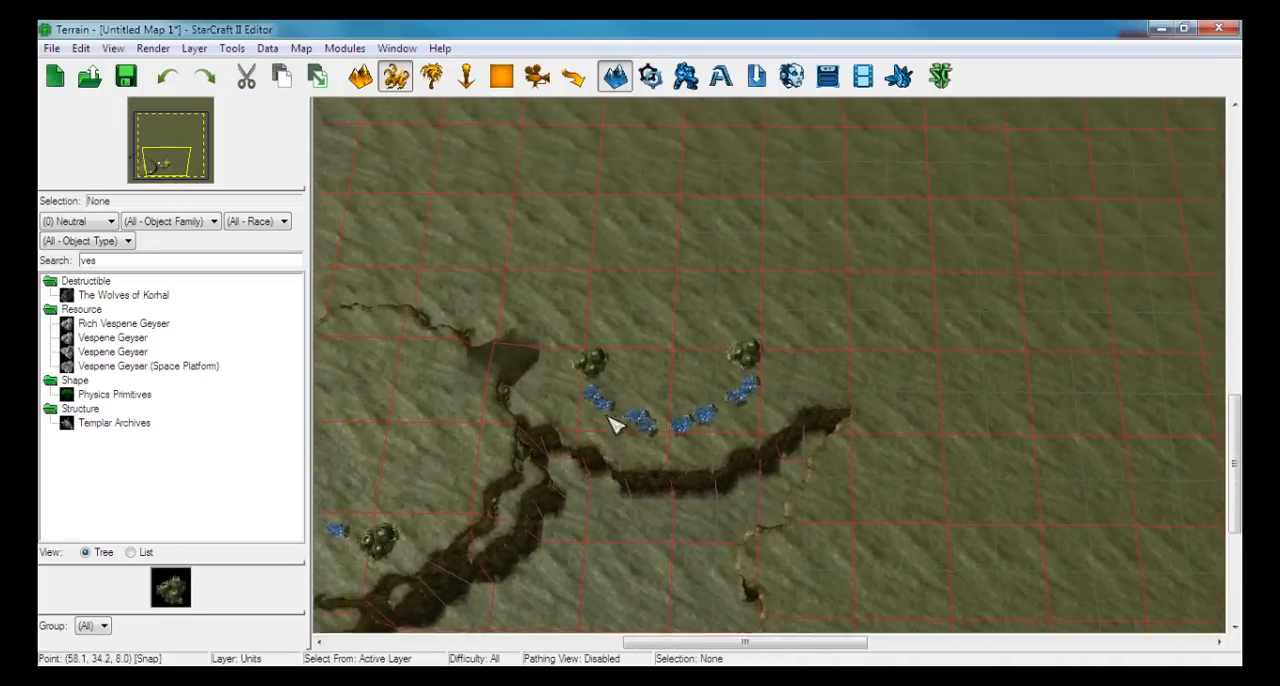
{"action": "middle_click_drag", "start_coordinate": [577, 363], "coordinate": [771, 309]}
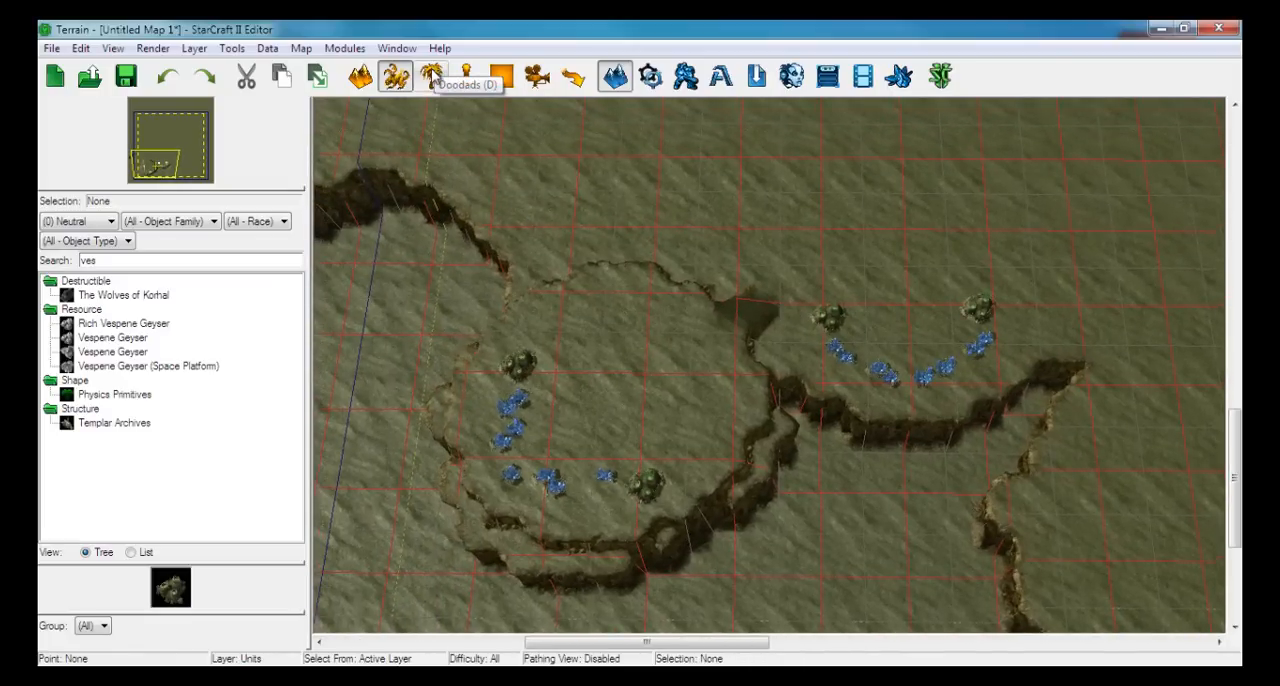
{"action": "left_click", "coordinate": [430, 77]}
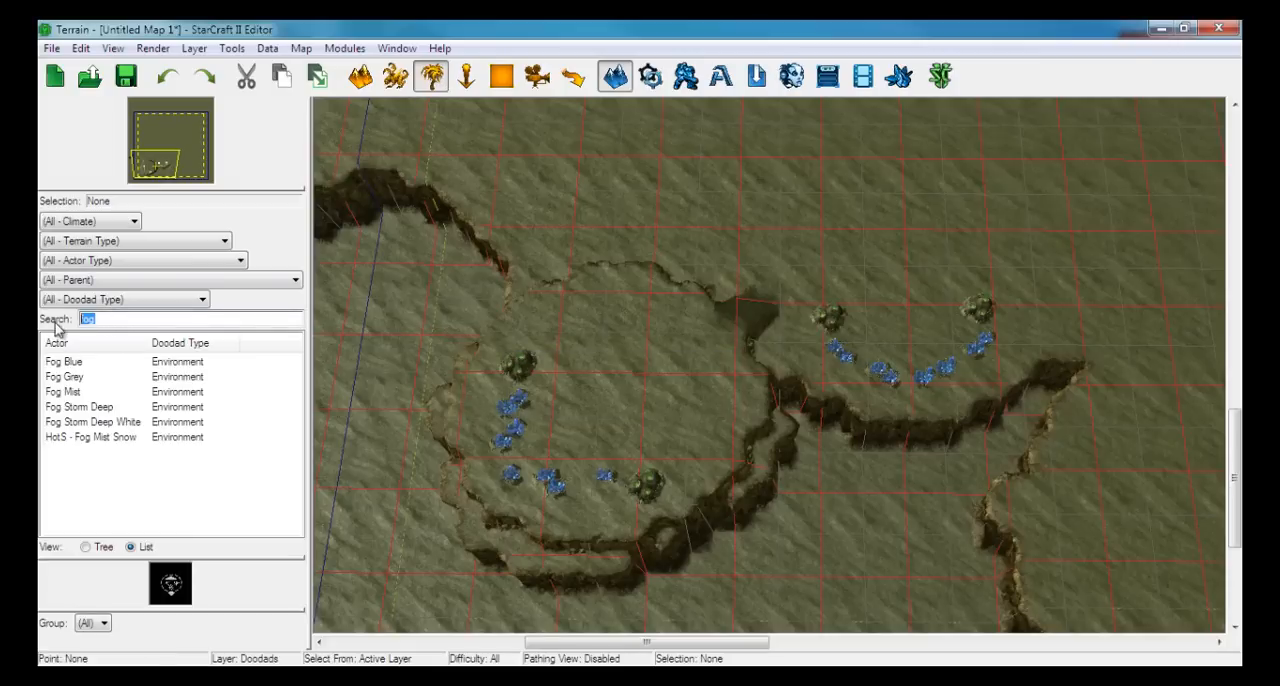
{"action": "right_click_drag", "start_coordinate": [449, 394], "coordinate": [505, 364]}
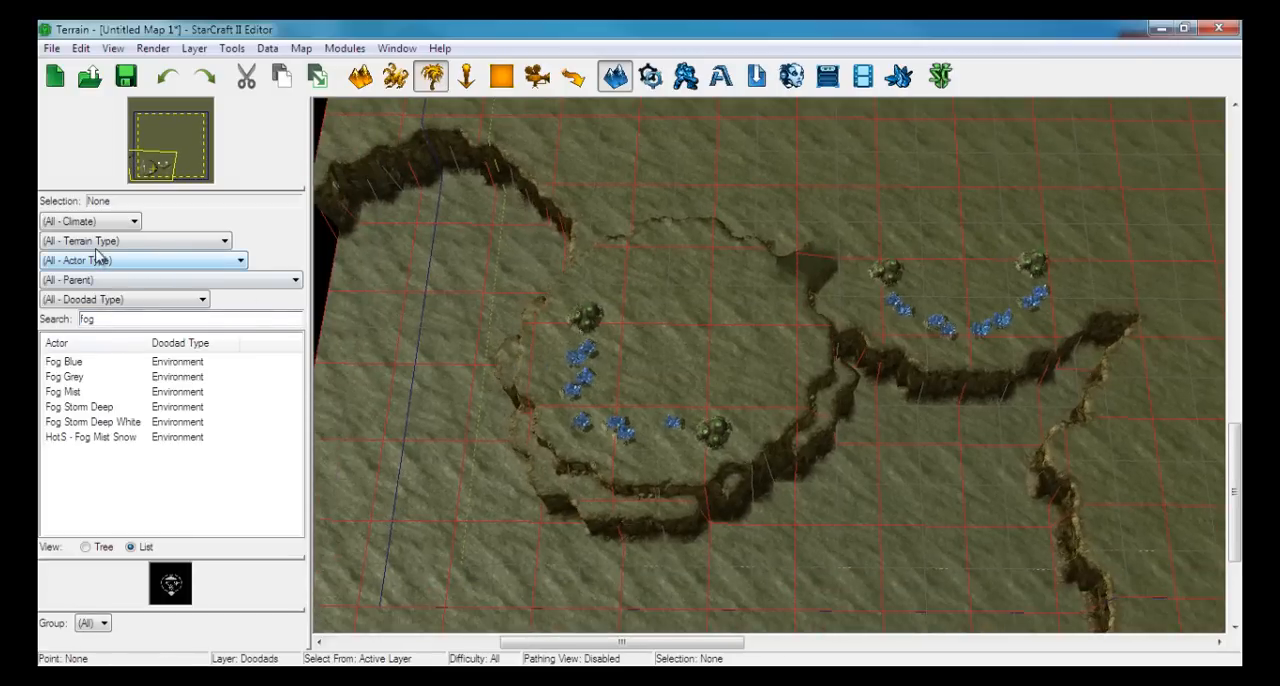
{"action": "left_click_drag", "start_coordinate": [105, 322], "coordinate": [66, 318]}
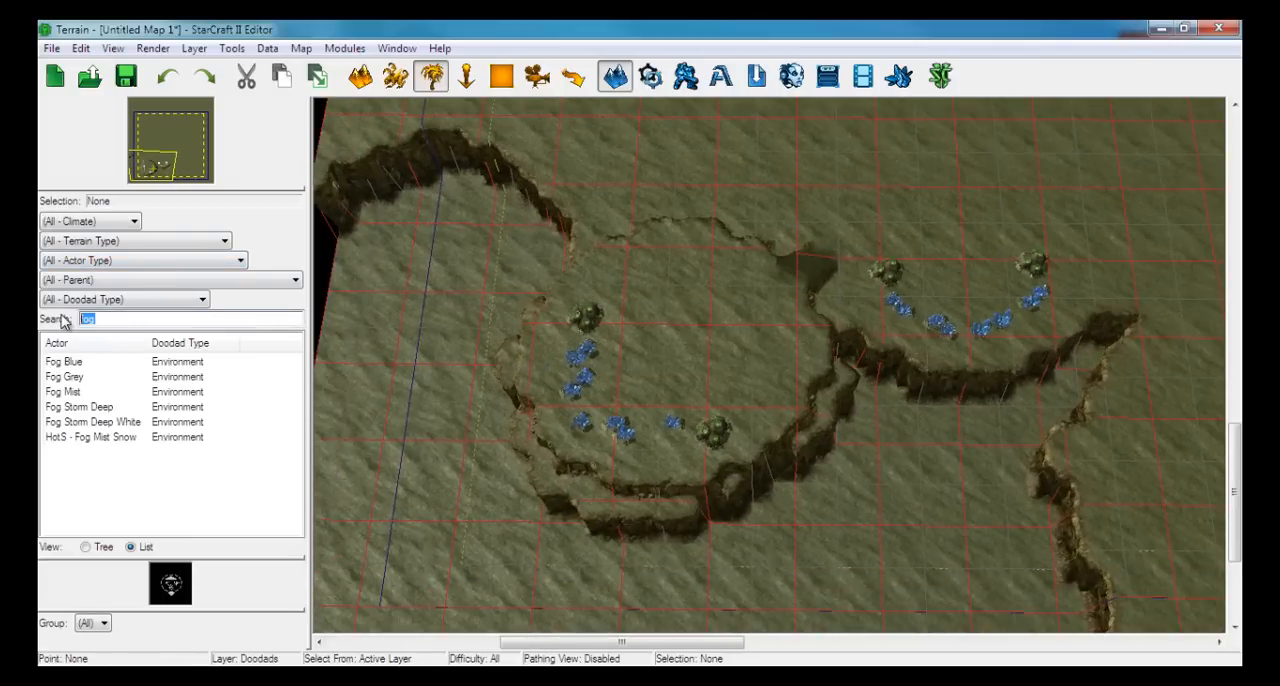
{"action": "key", "text": "BackSpace"}
Examine the options of the doodad filters for terrain type, climate, actor type, parent and doodad type
{"action": "left_click", "coordinate": [106, 242]}
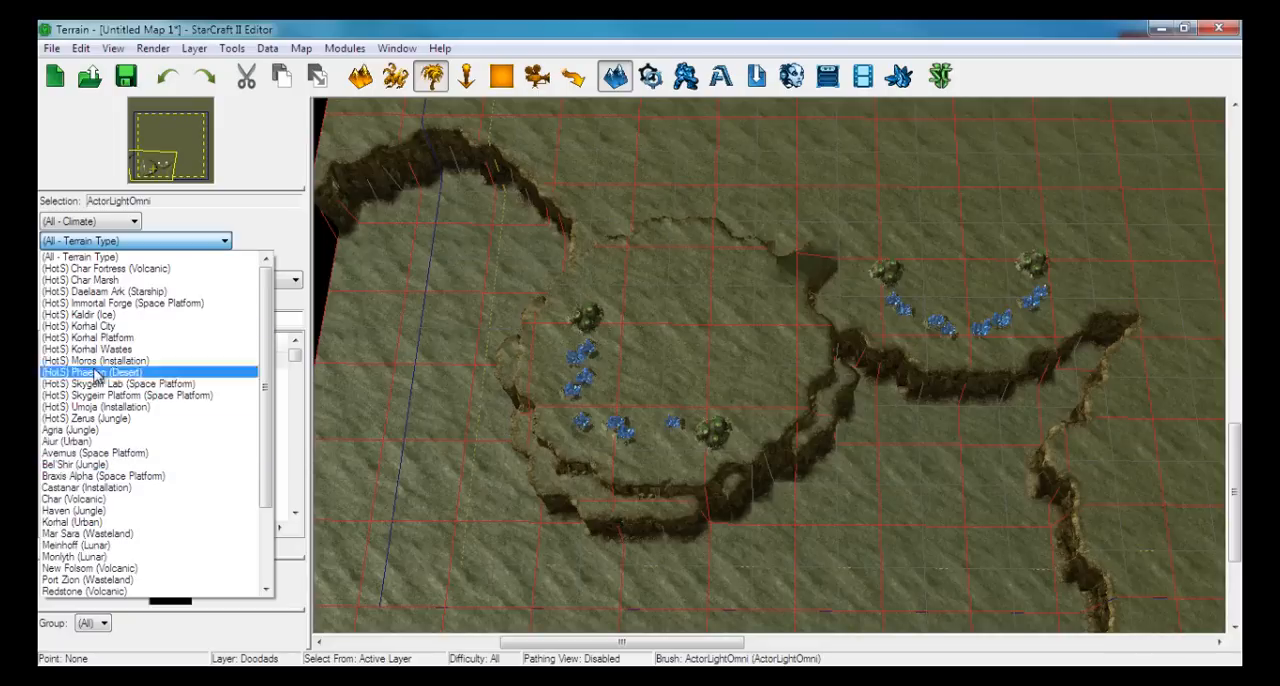
{"action": "left_click", "coordinate": [57, 257]}
{"action": "left_click", "coordinate": [56, 246]}
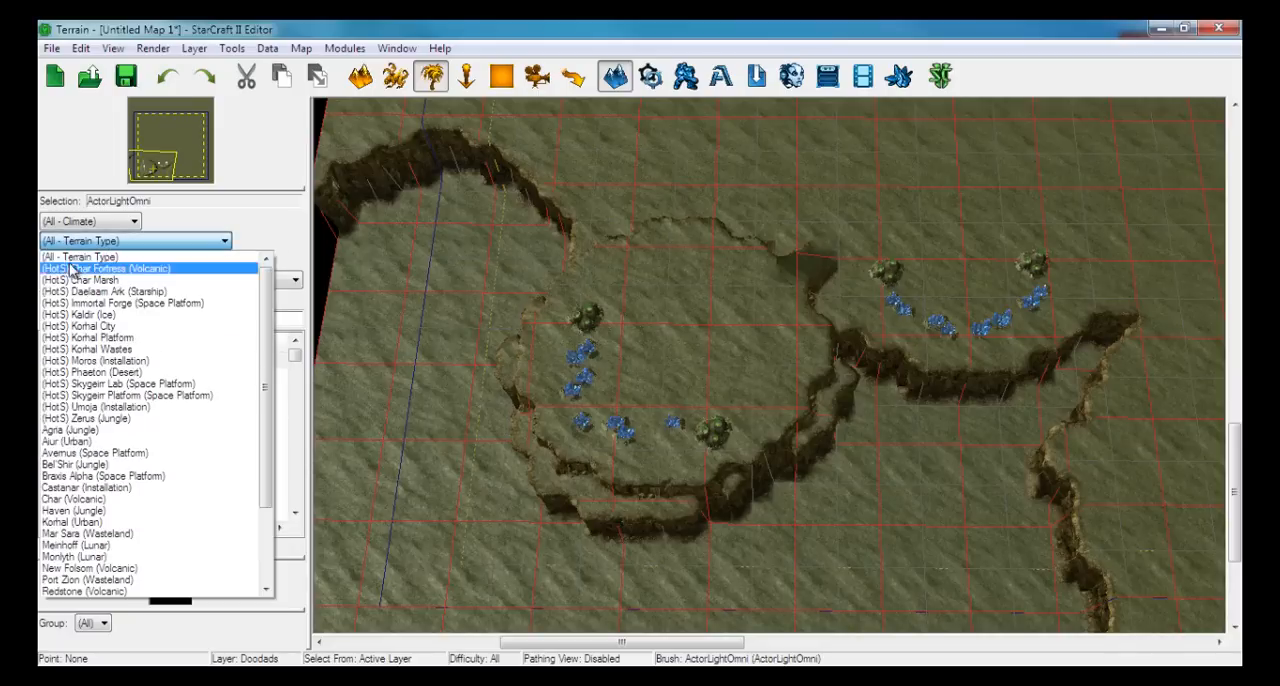
{"action": "left_click", "coordinate": [84, 241]}
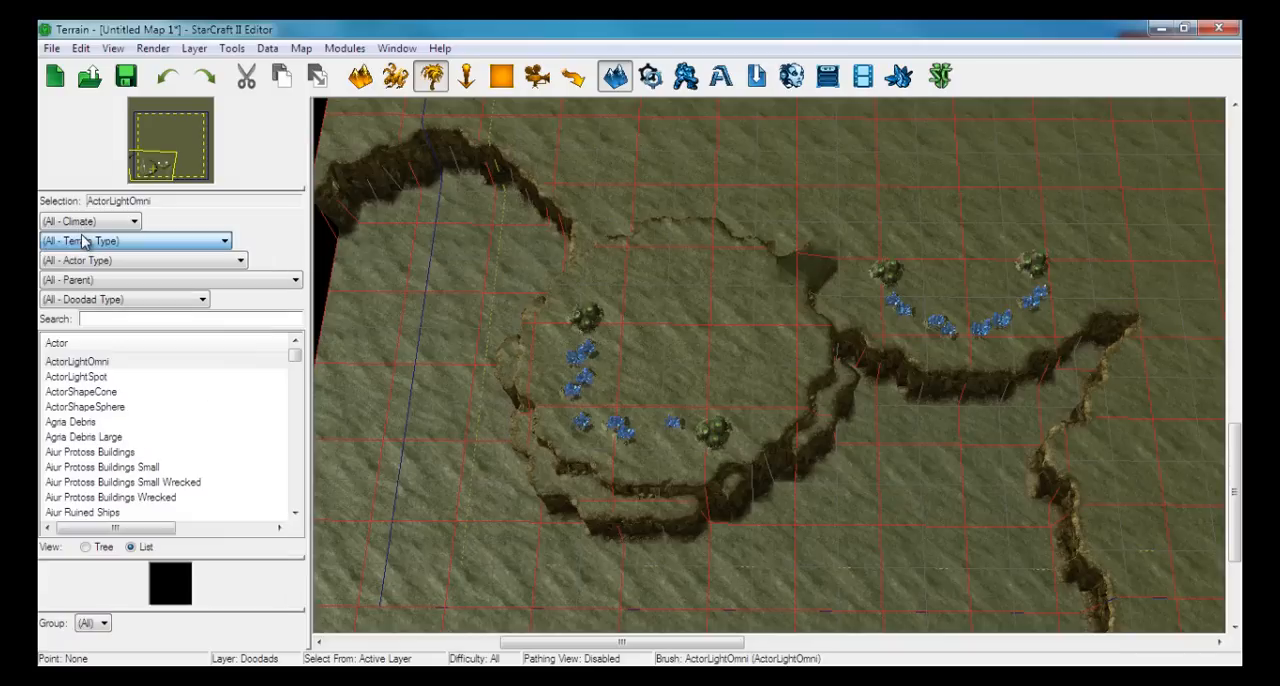
{"action": "left_click", "coordinate": [81, 226]}
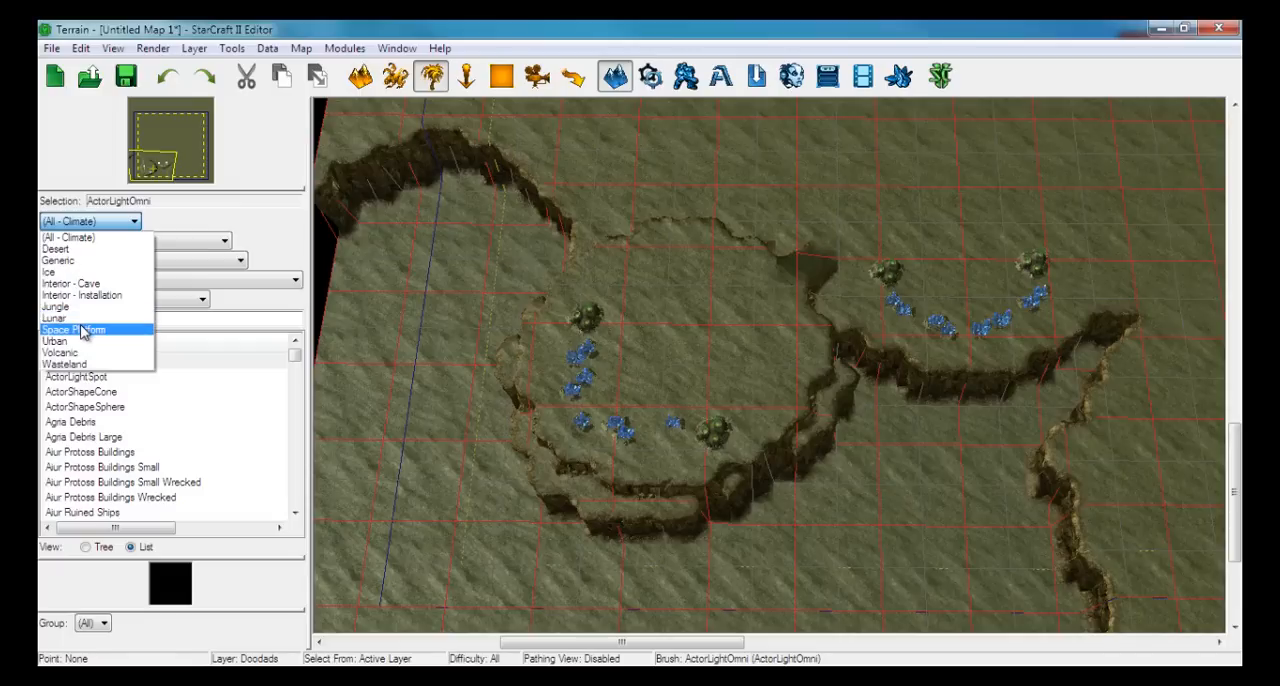
{"action": "left_click", "coordinate": [92, 237]}
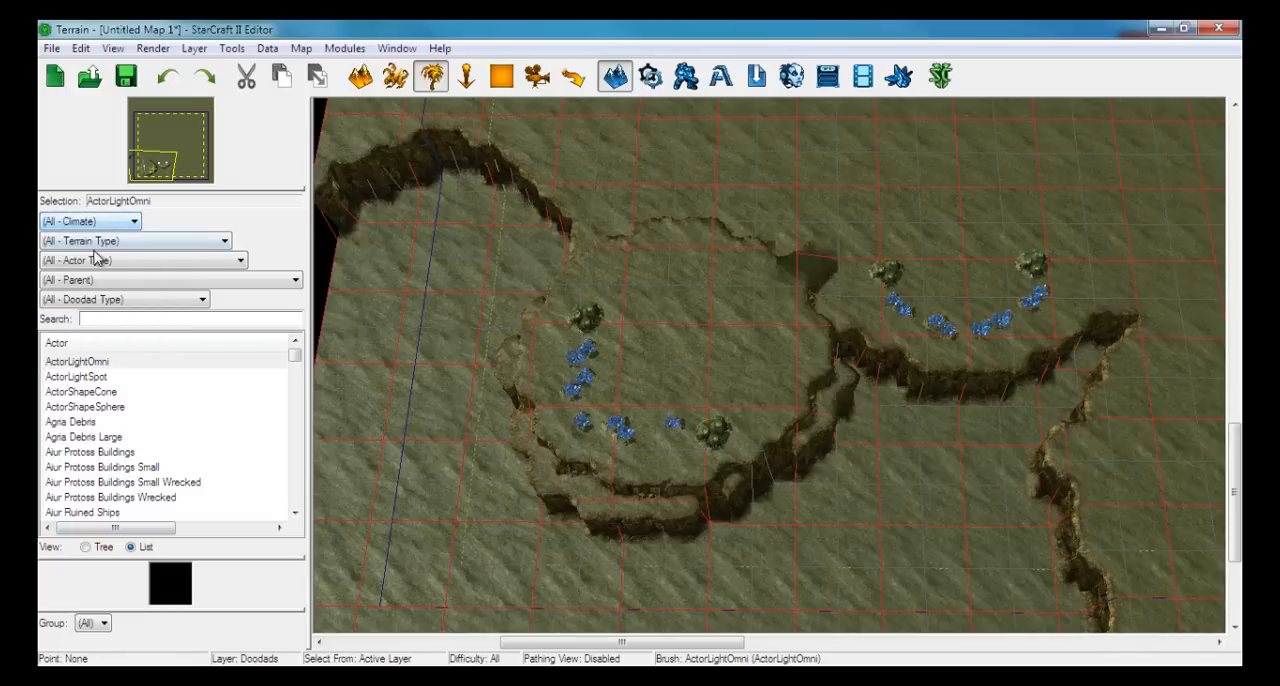
{"action": "left_click", "coordinate": [96, 262]}
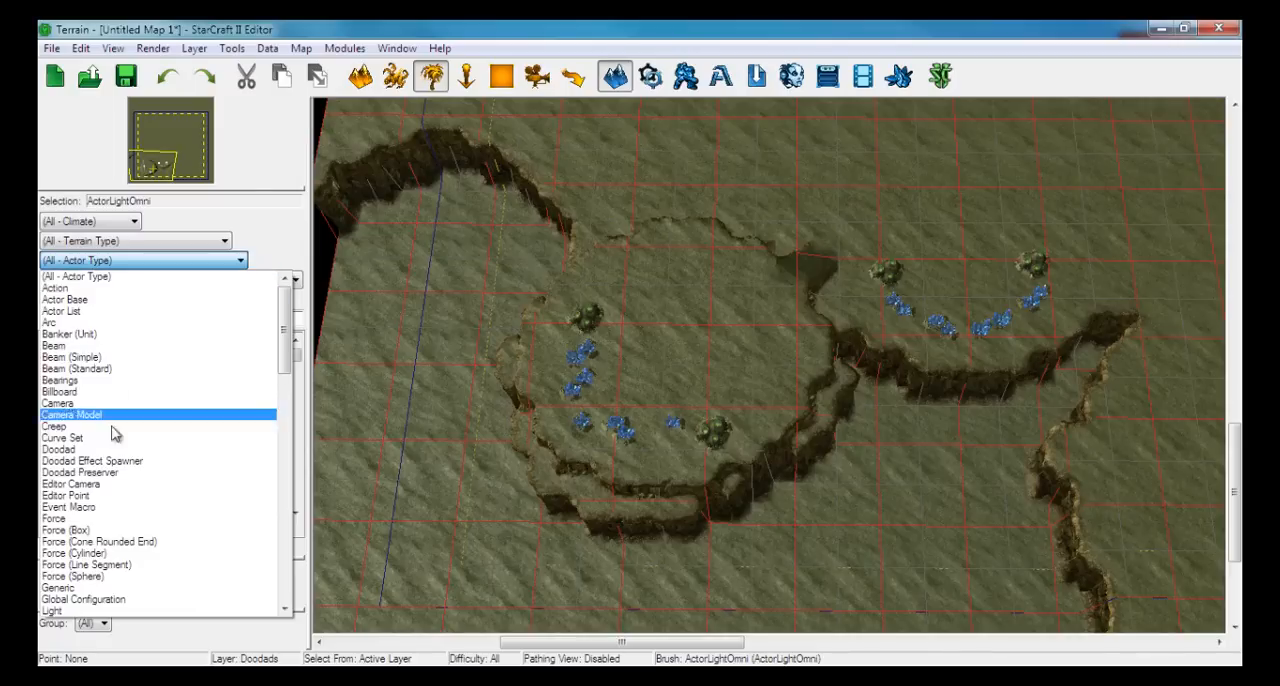
{"action": "scroll", "coordinate": [112, 569], "scroll_direction": "down", "scroll_amount": 10}
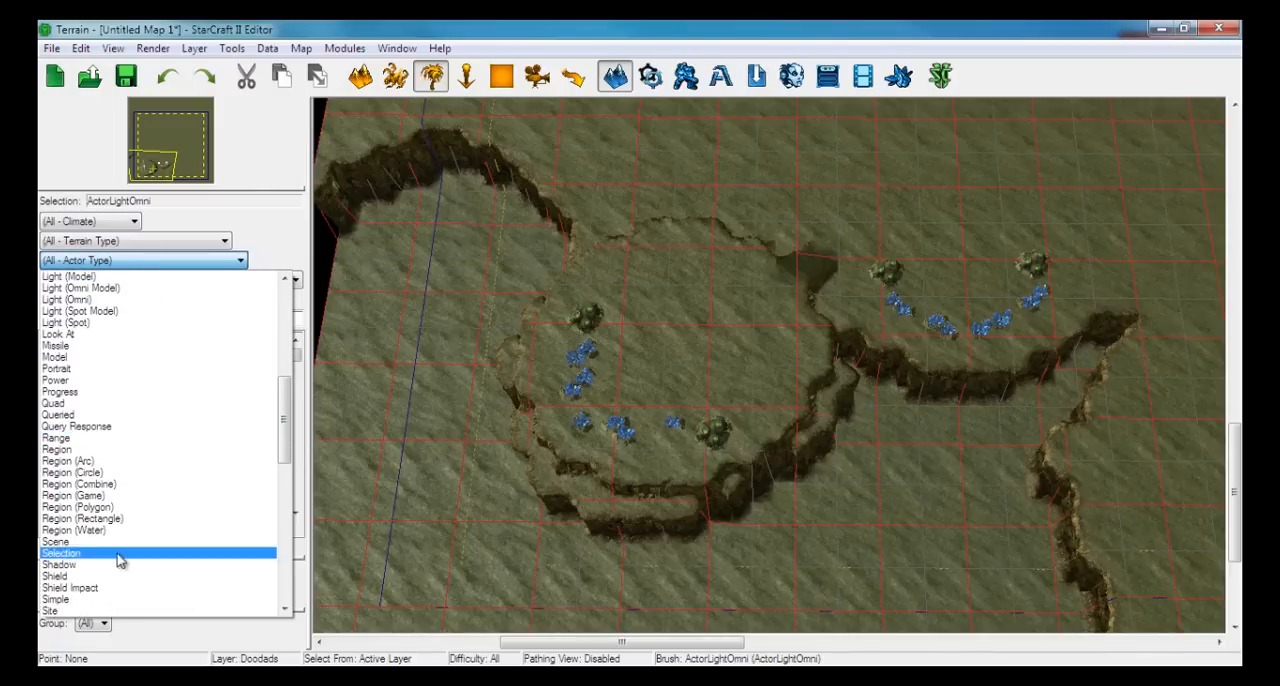
{"action": "left_click", "coordinate": [102, 263]}
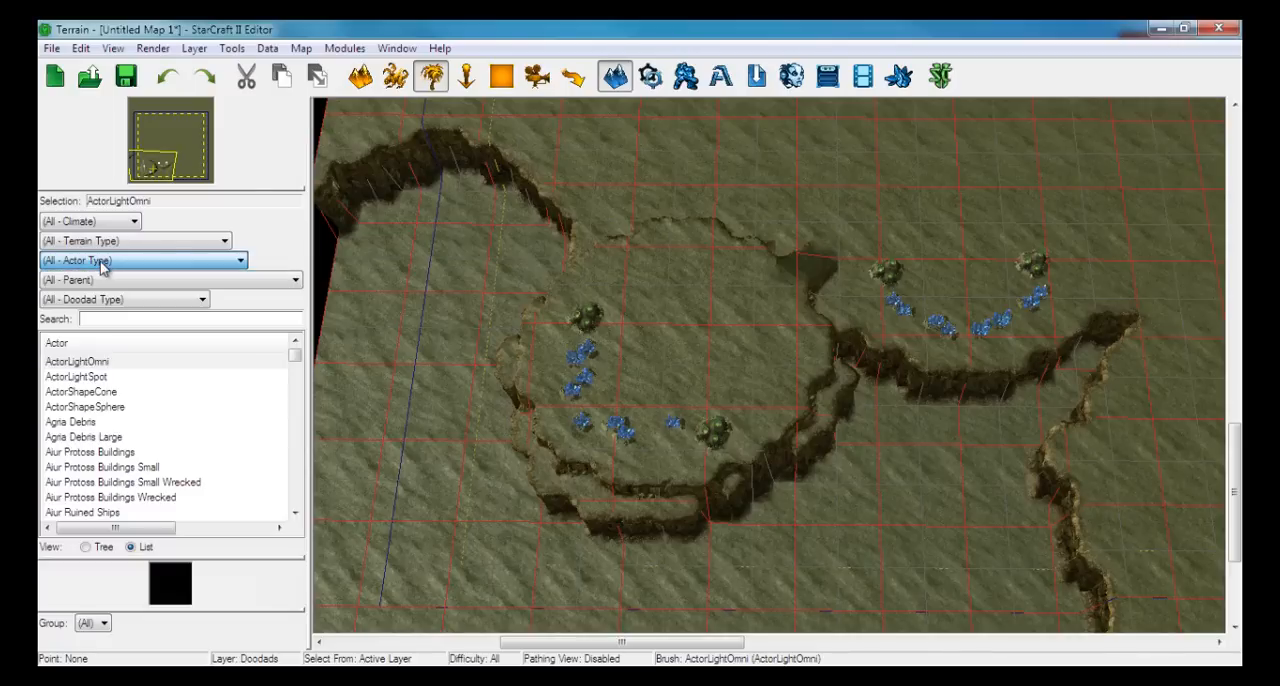
{"action": "left_click", "coordinate": [96, 282]}
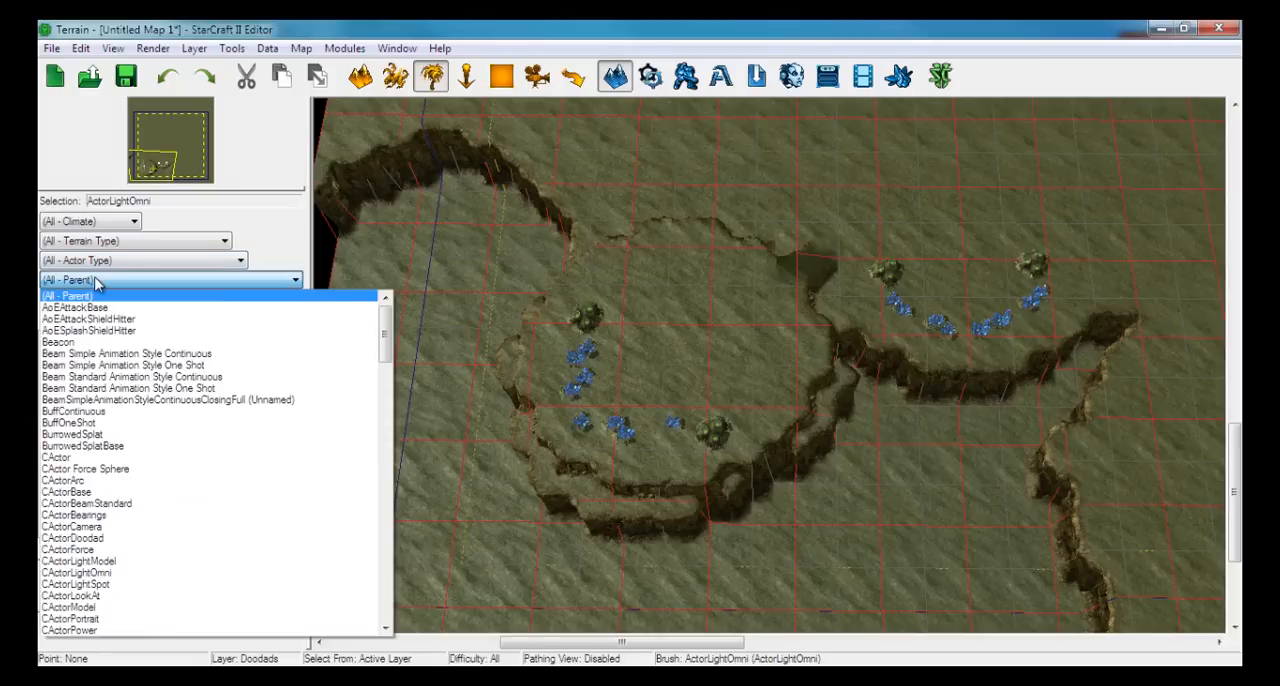
{"action": "left_click", "coordinate": [97, 284]}
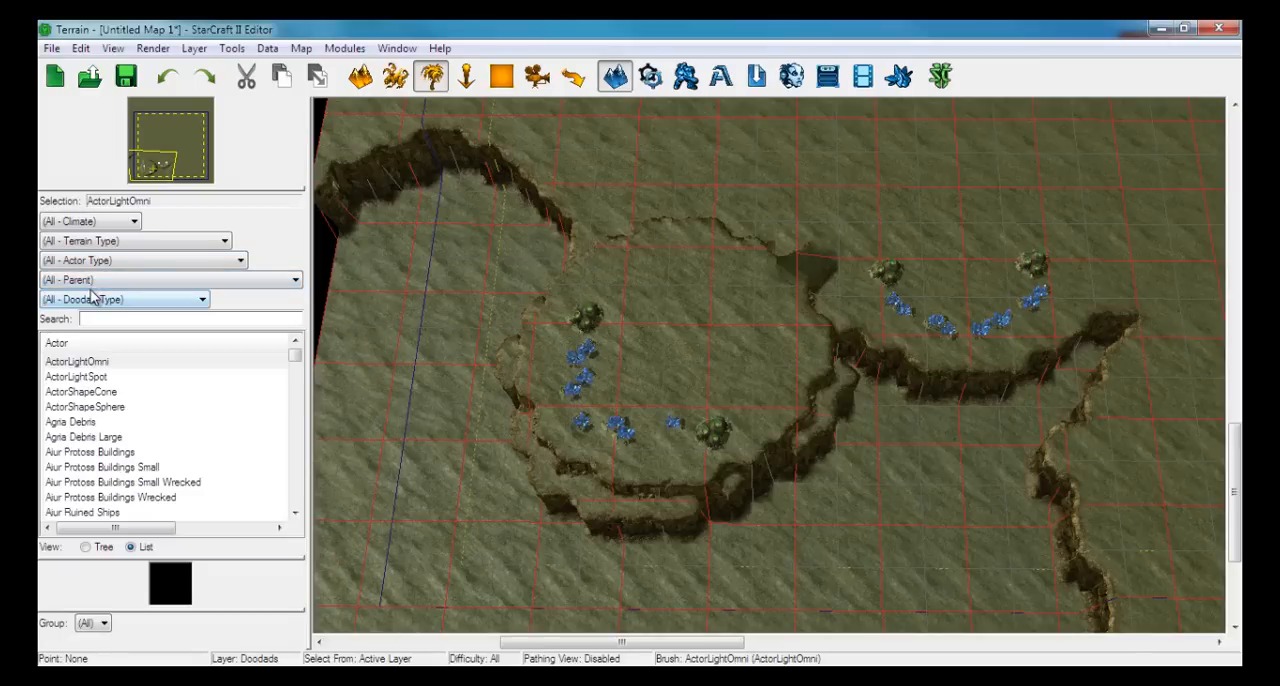
{"action": "left_click", "coordinate": [90, 300]}
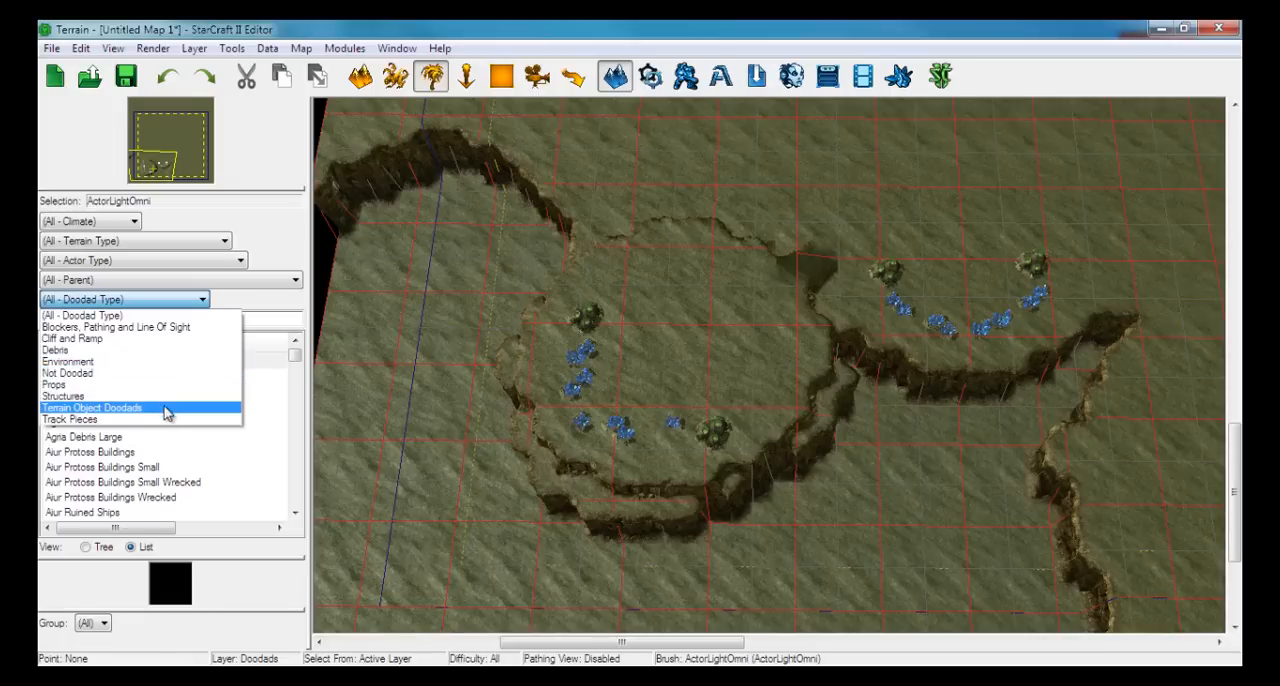
{"action": "left_click", "coordinate": [165, 302]}
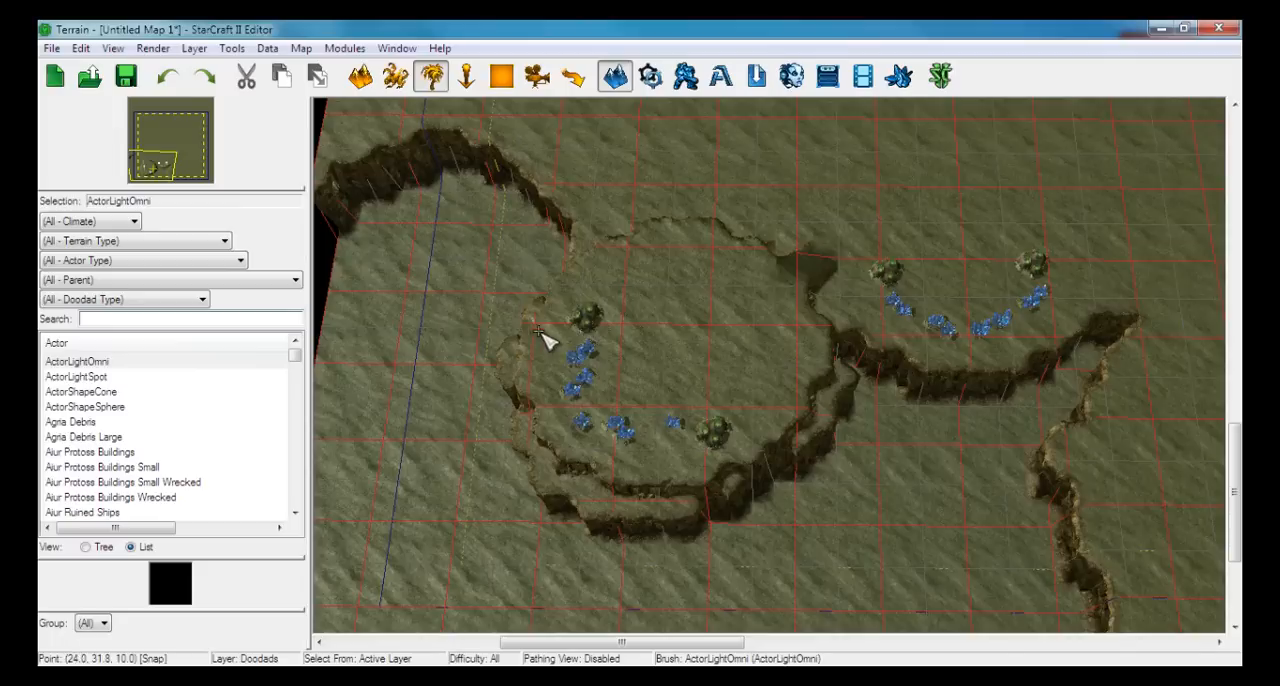
Search the doodads for "tree" and choose Tree - Bel'Shir as the placement brush
{"action": "scroll", "coordinate": [560, 360], "scroll_direction": "up", "scroll_amount": 3}
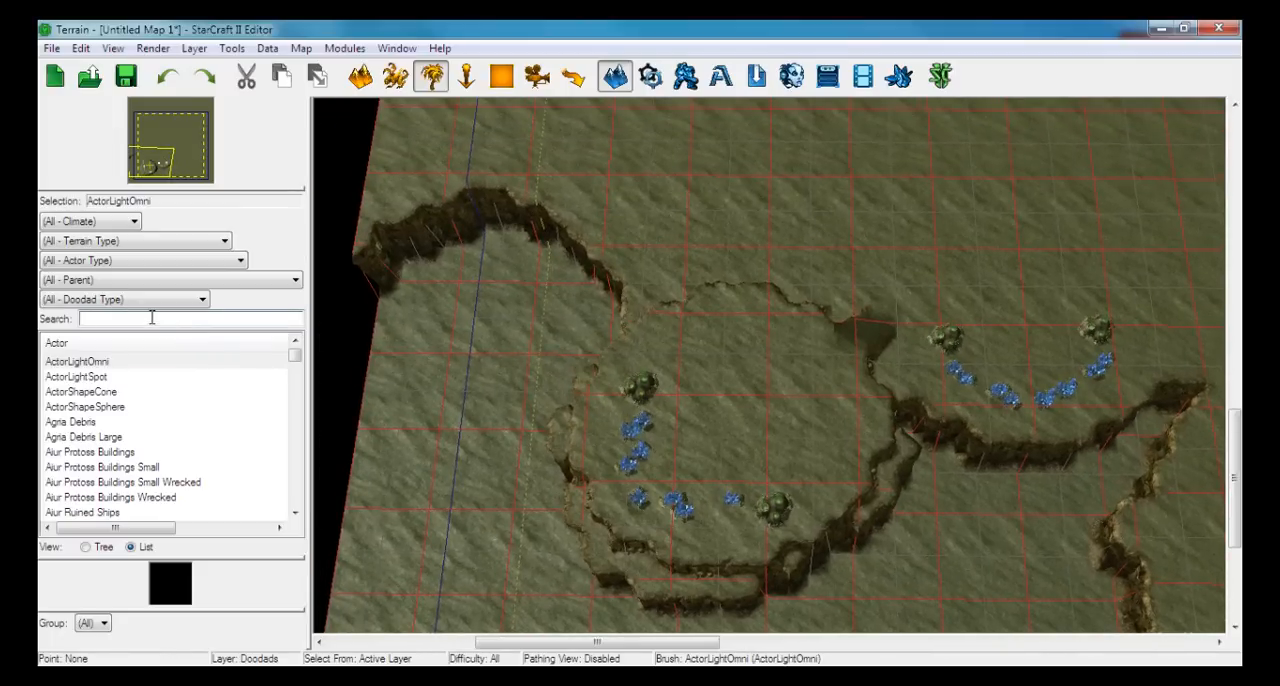
{"action": "type", "text": "tree"}
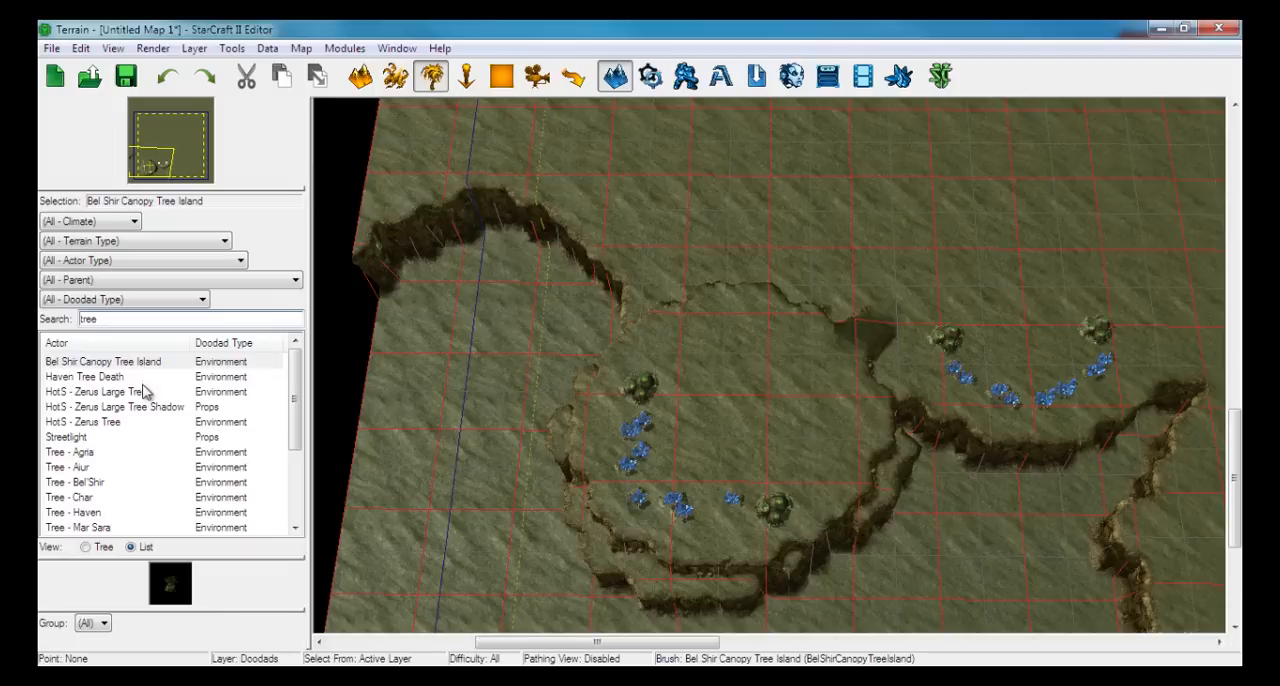
{"action": "scroll", "coordinate": [118, 471], "scroll_direction": "down", "scroll_amount": 1}
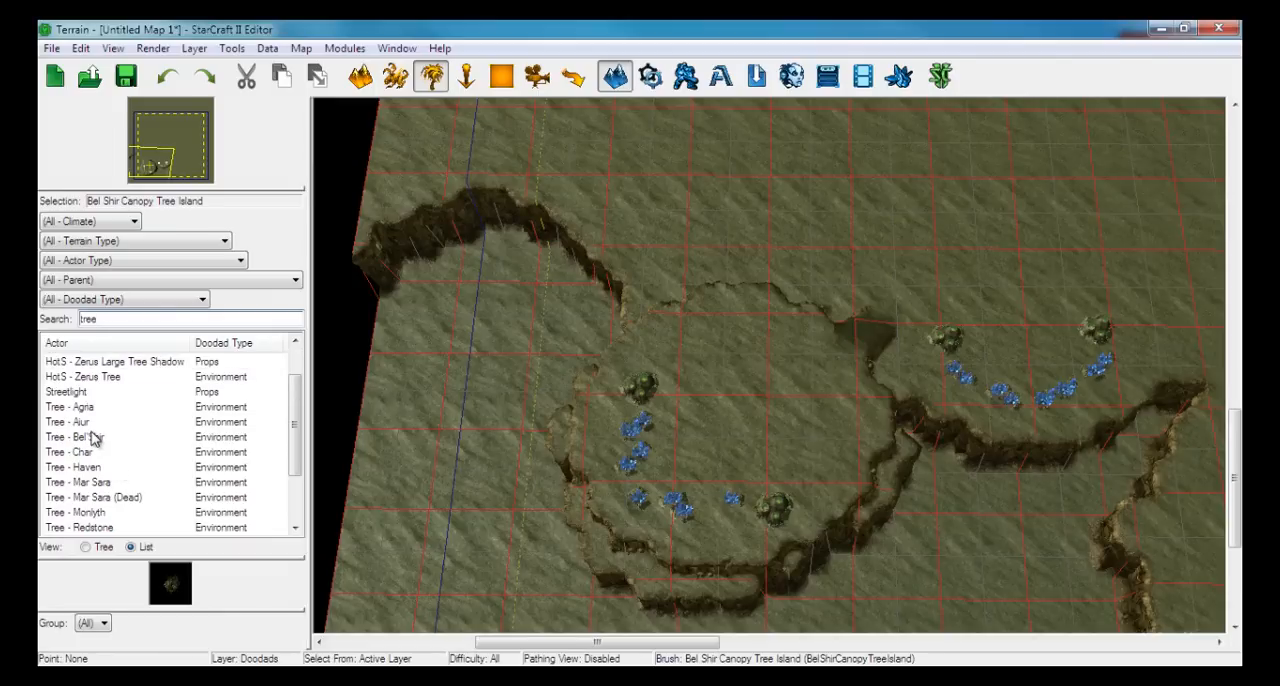
{"action": "left_click", "coordinate": [90, 440]}
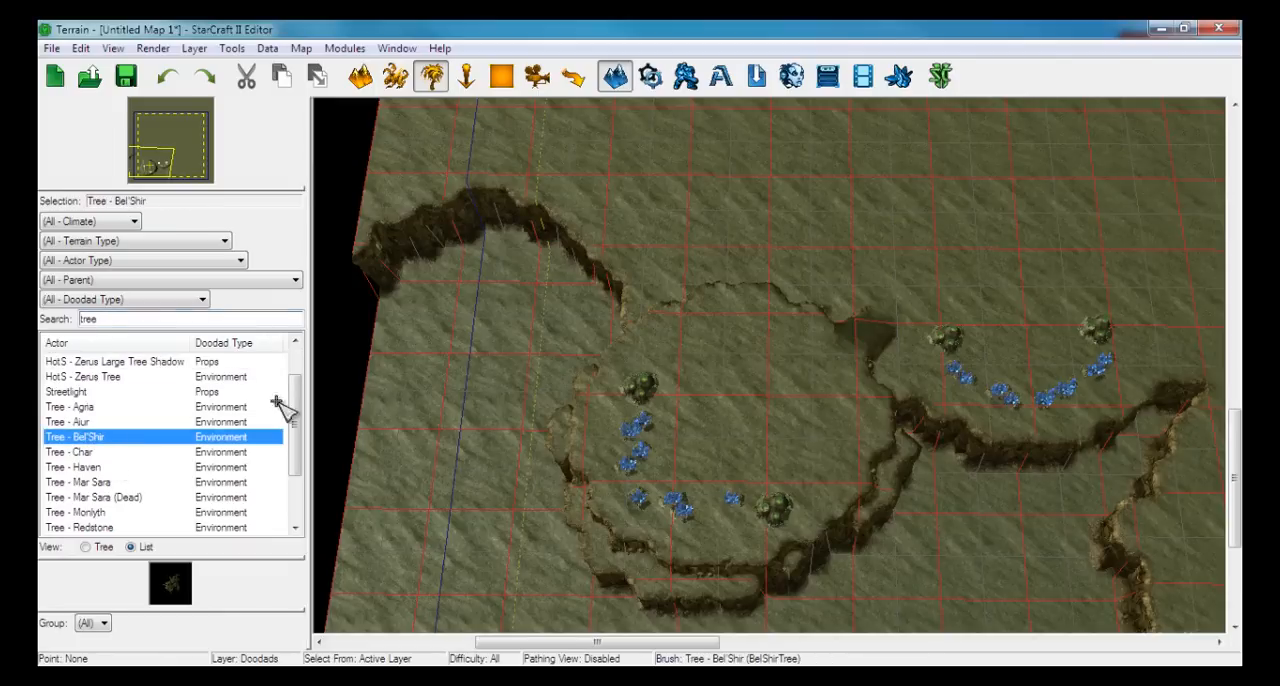
Examine the cliff edges around the first base and the sunken ground to its north-west up close for tree placement
{"action": "scroll", "coordinate": [700, 410], "scroll_direction": "up", "scroll_amount": 5}
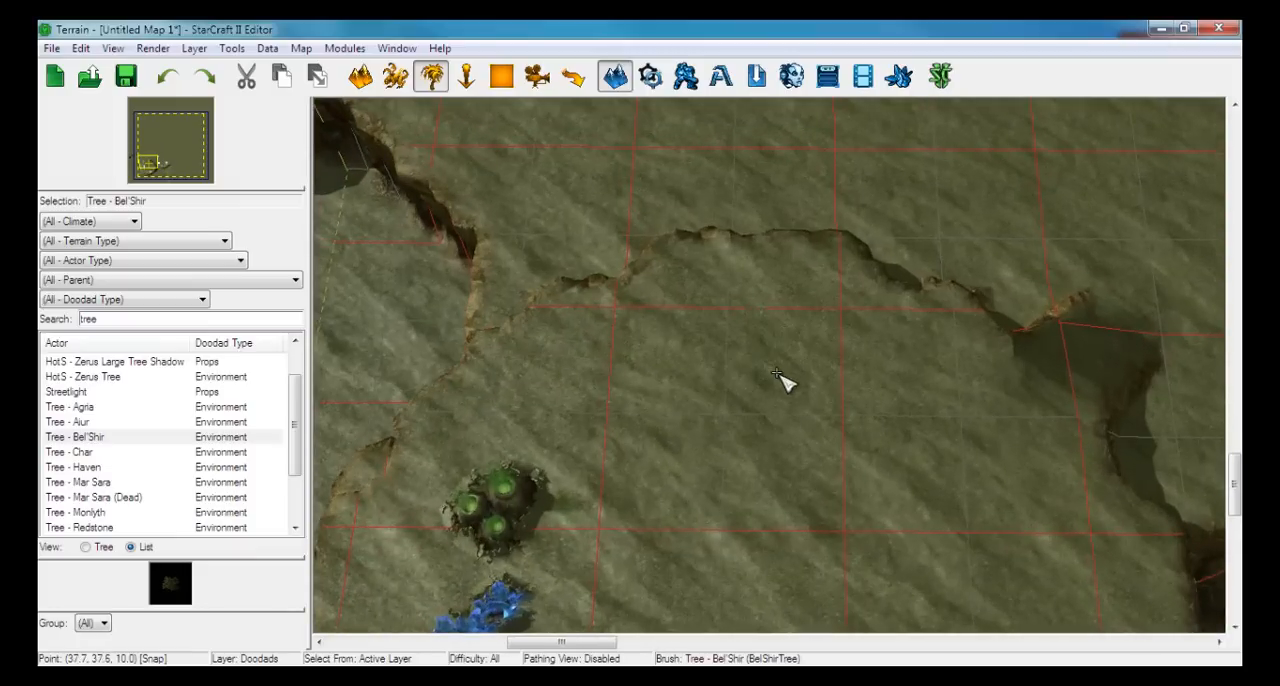
{"action": "scroll", "coordinate": [786, 380], "scroll_direction": "up", "scroll_amount": 4}
{"action": "scroll", "coordinate": [730, 320], "scroll_direction": "up", "scroll_amount": 5}
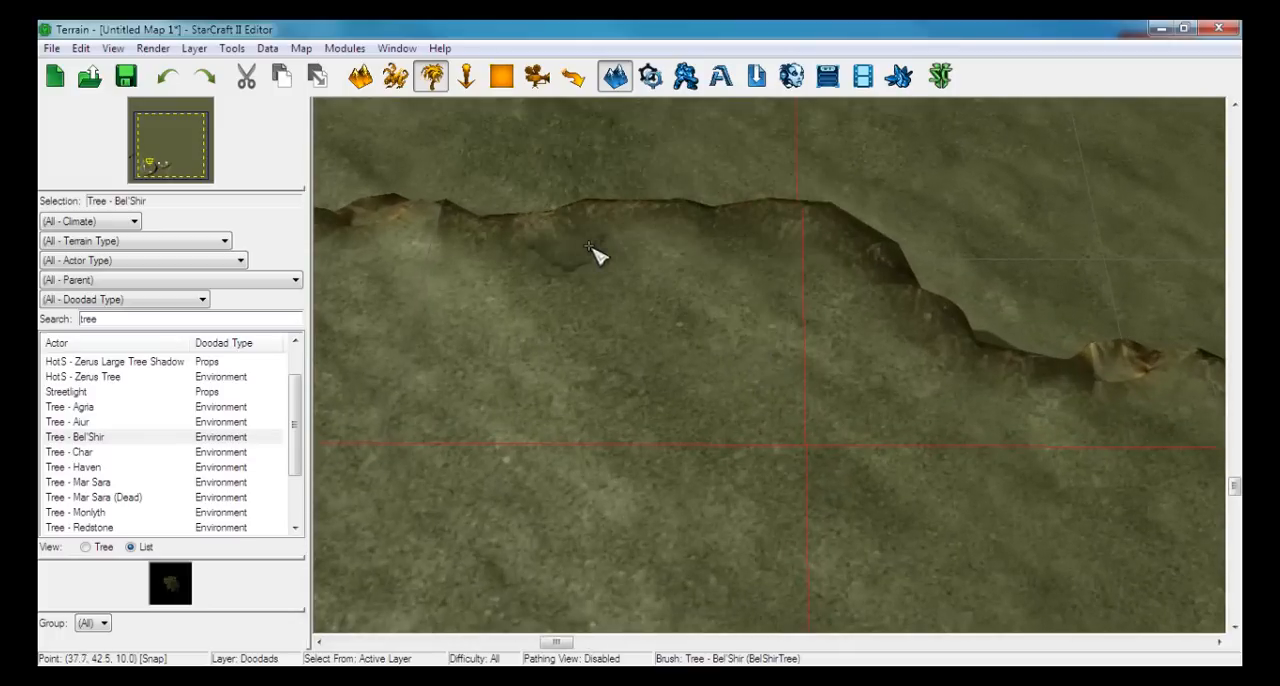
{"action": "right_click_drag", "start_coordinate": [680, 315], "coordinate": [1100, 376]}
{"action": "right_click_drag", "start_coordinate": [515, 324], "coordinate": [1045, 318]}
{"action": "right_click_drag", "start_coordinate": [420, 328], "coordinate": [1065, 334]}
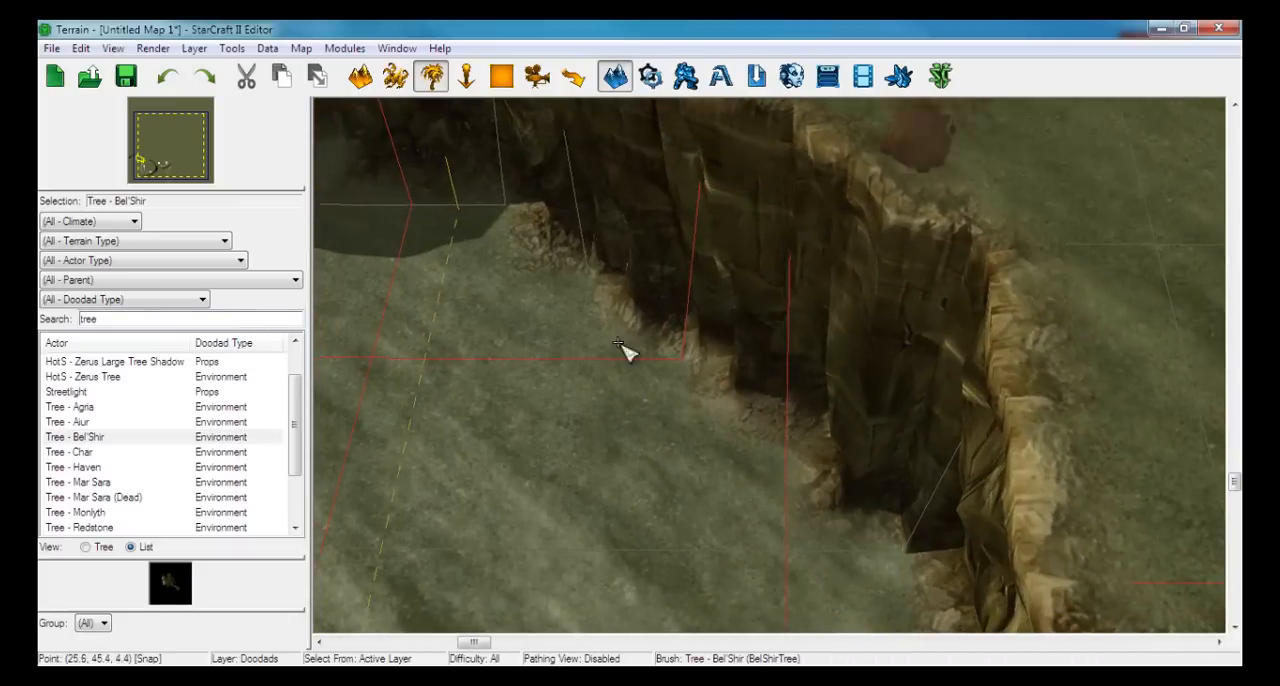
{"action": "mouse_move", "coordinate": [636, 350]}
{"action": "right_mouse_down"}
{"action": "mouse_move", "coordinate": [854, 354]}
{"action": "mouse_move", "coordinate": [1200, 417]}
{"action": "mouse_move", "coordinate": [1145, 445]}
{"action": "right_mouse_up"}
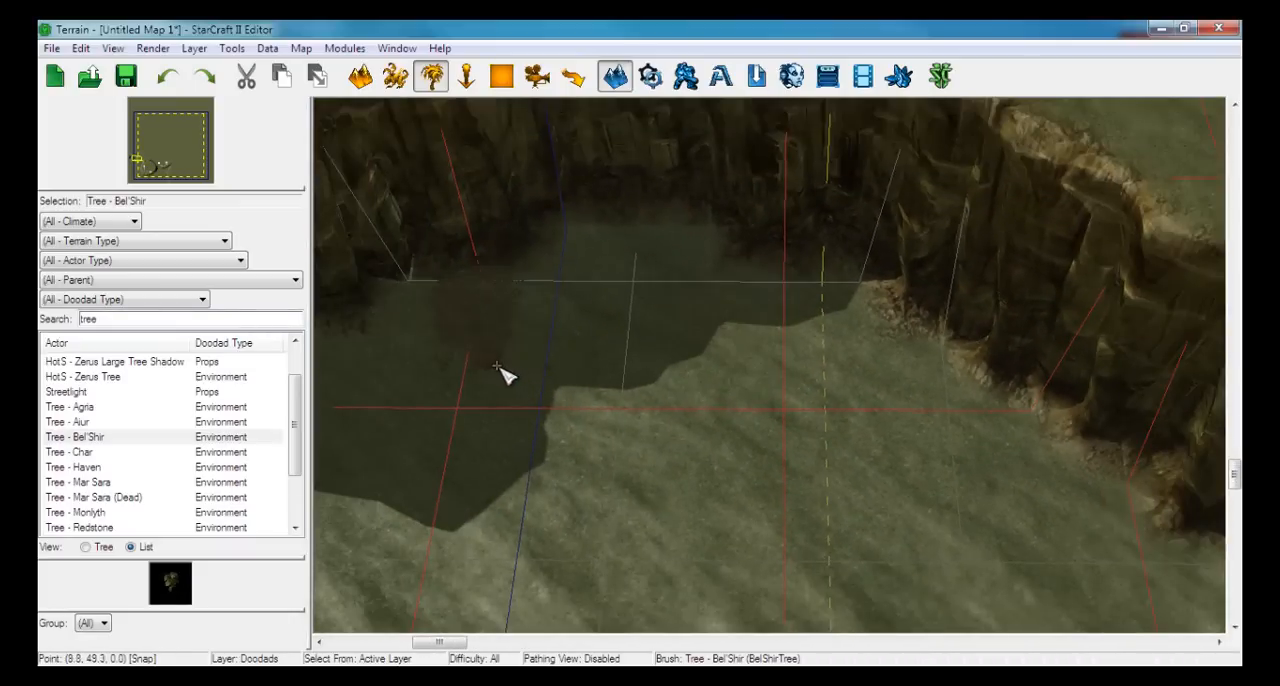
{"action": "right_click_drag", "start_coordinate": [660, 383], "coordinate": [957, 663]}
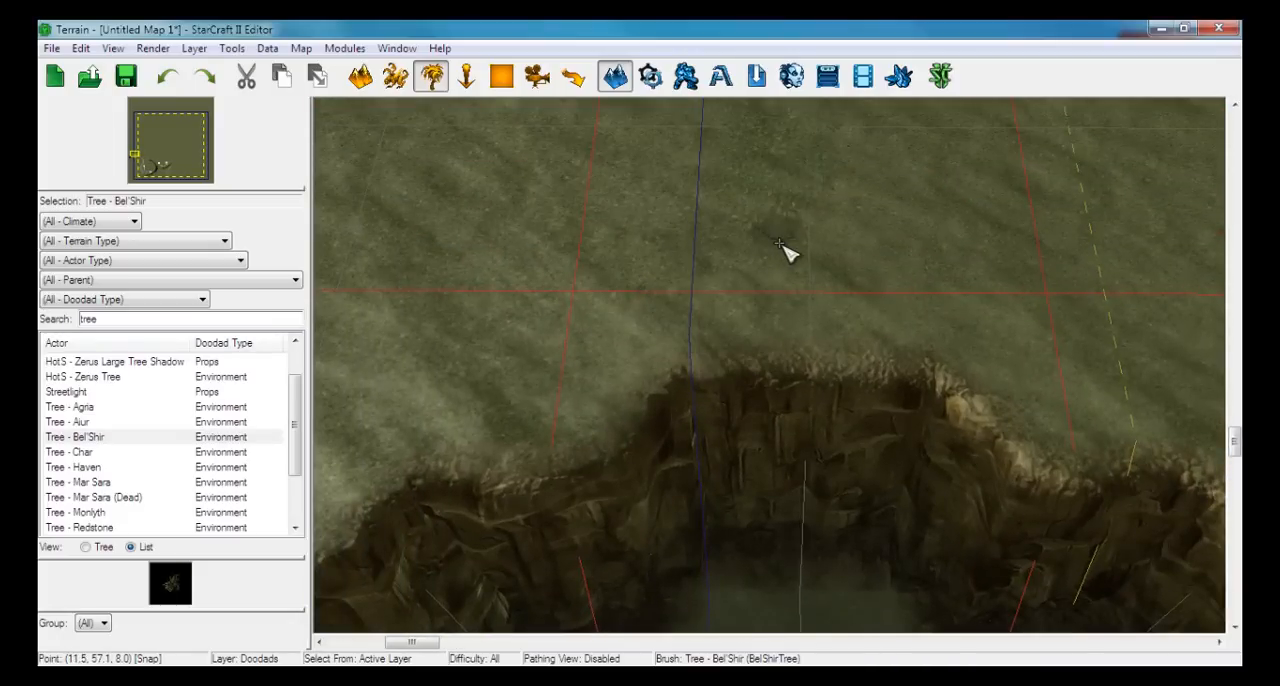
{"action": "right_click_drag", "start_coordinate": [814, 618], "coordinate": [766, 300]}
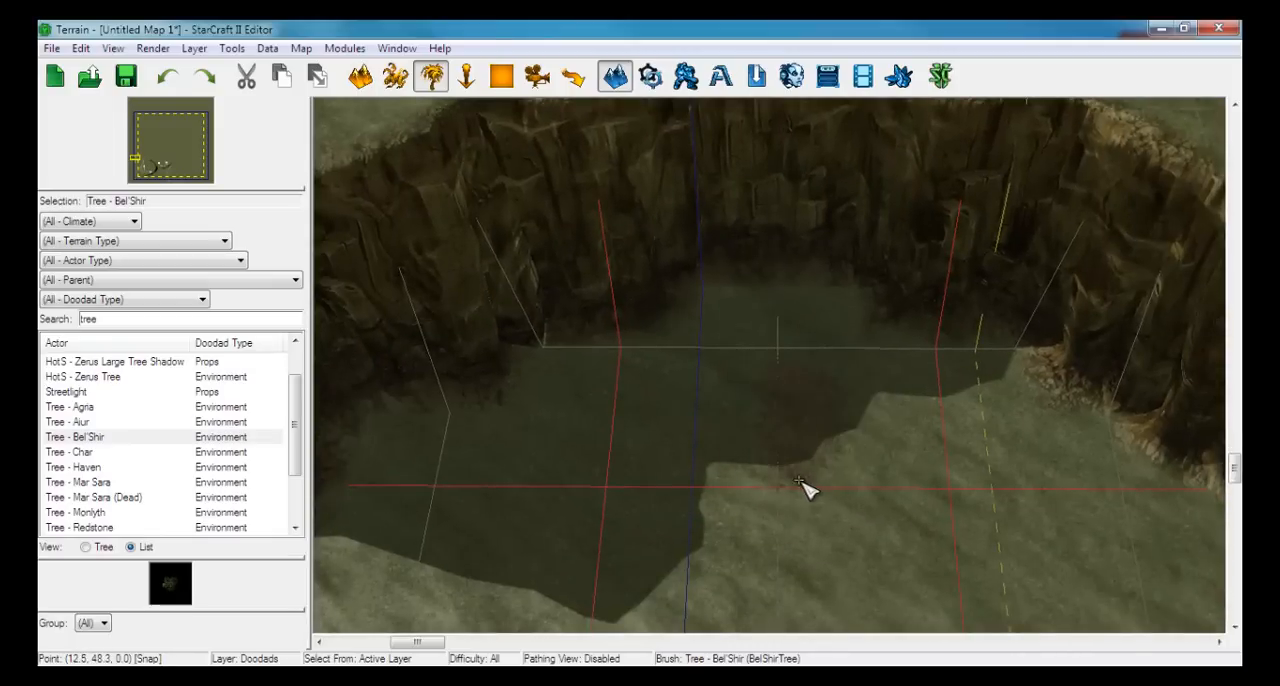
{"action": "right_click_drag", "start_coordinate": [857, 443], "coordinate": [651, 286]}
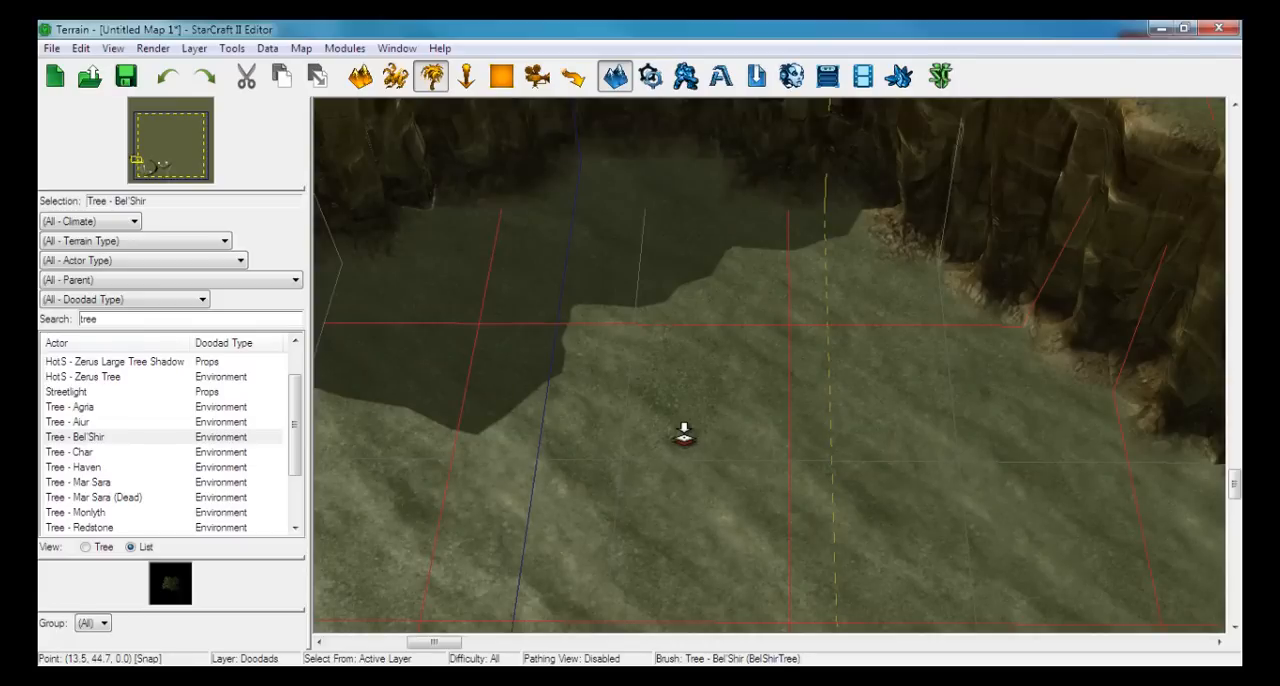
Place a Bel'Shir tree on the sunken ground north-west of the first base and select it for a close inspection
{"action": "left_click", "coordinate": [684, 433]}
{"action": "middle_click_drag", "start_coordinate": [794, 466], "coordinate": [766, 397]}
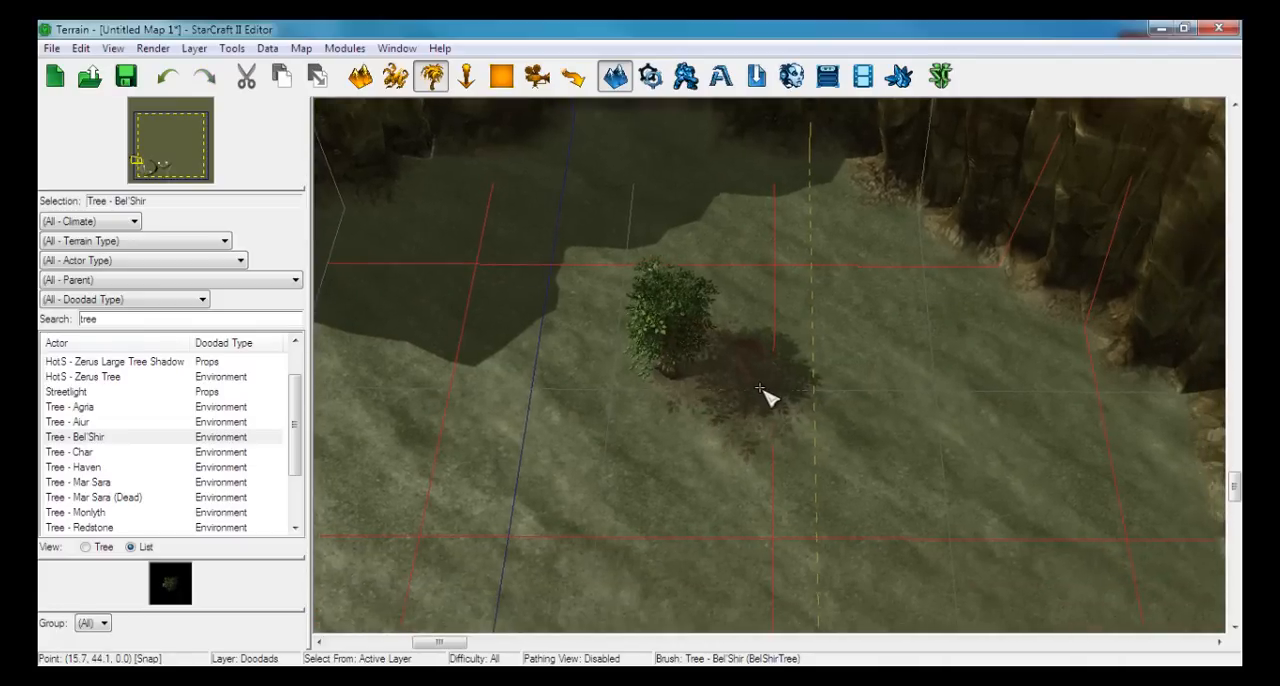
{"action": "key", "text": "Escape"}
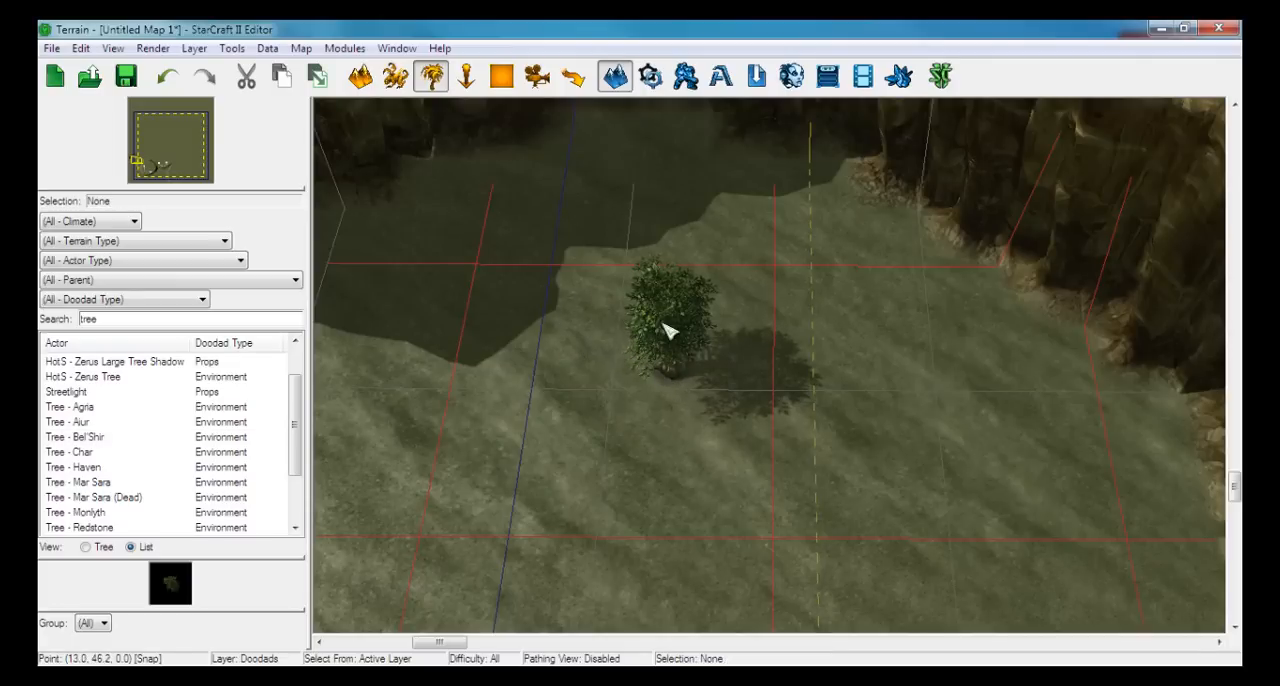
{"action": "left_click_drag", "start_coordinate": [567, 212], "coordinate": [836, 505]}
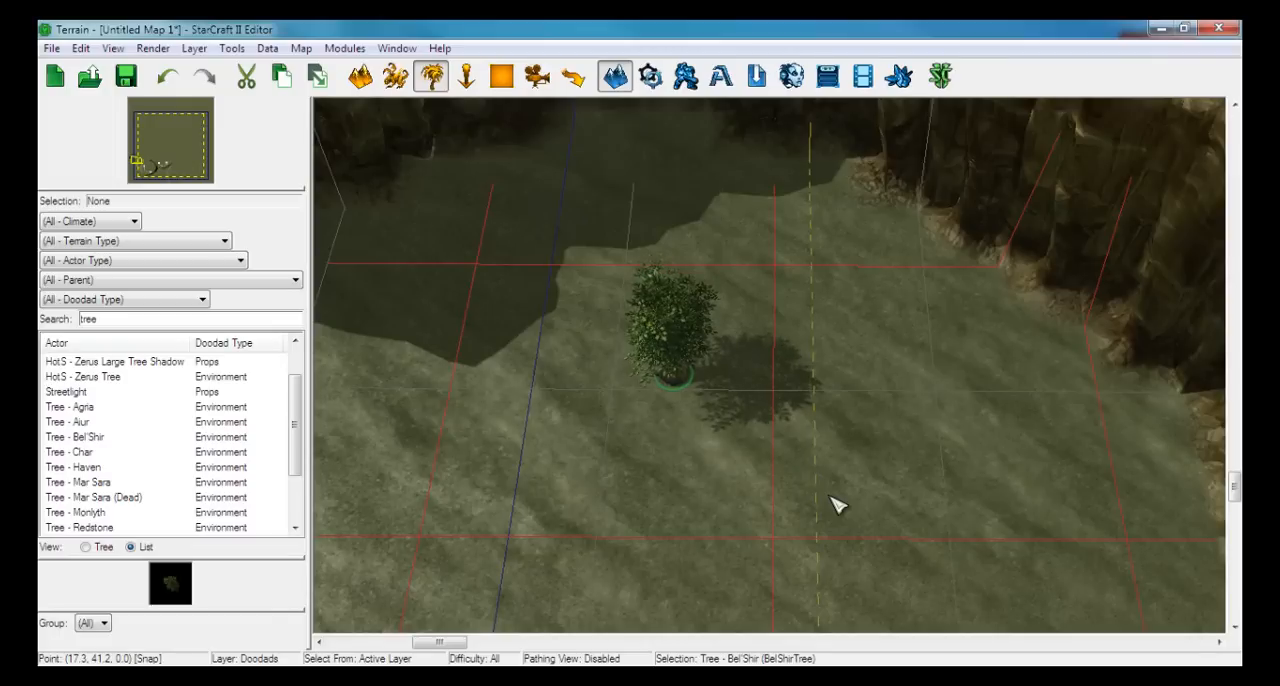
{"action": "scroll", "coordinate": [737, 463], "scroll_direction": "up", "scroll_amount": 5}
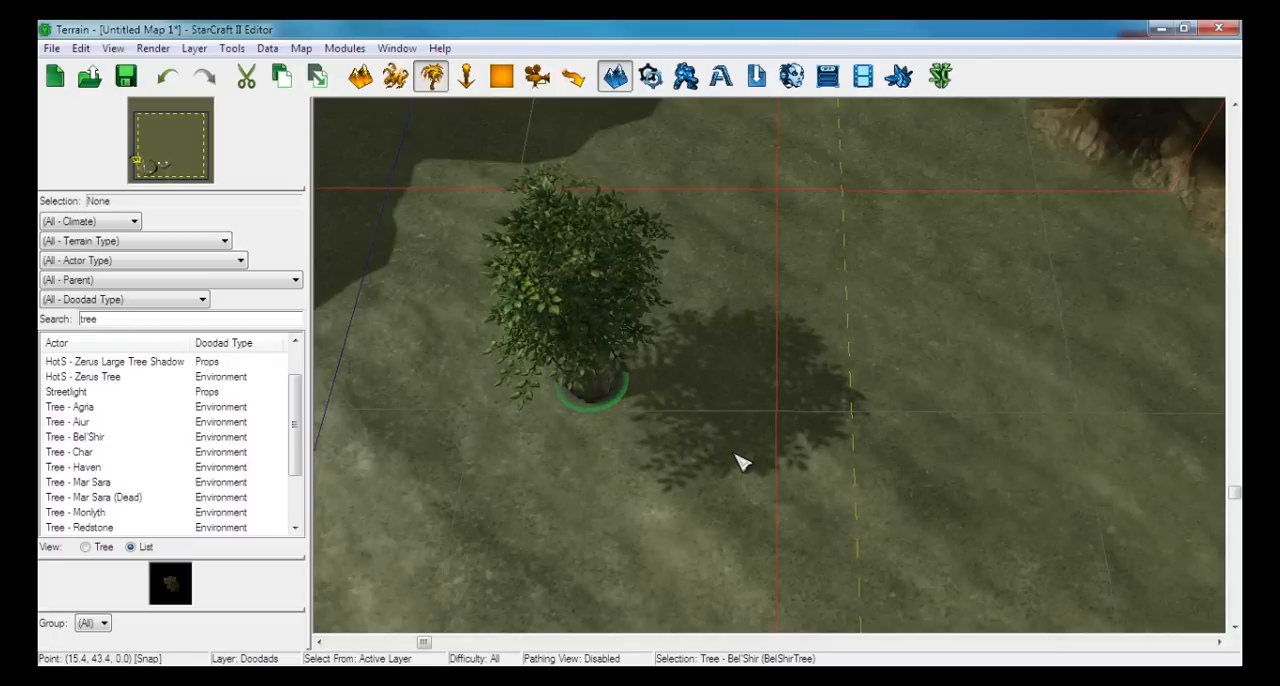
{"action": "scroll", "coordinate": [689, 471], "scroll_direction": "down", "scroll_amount": 5}
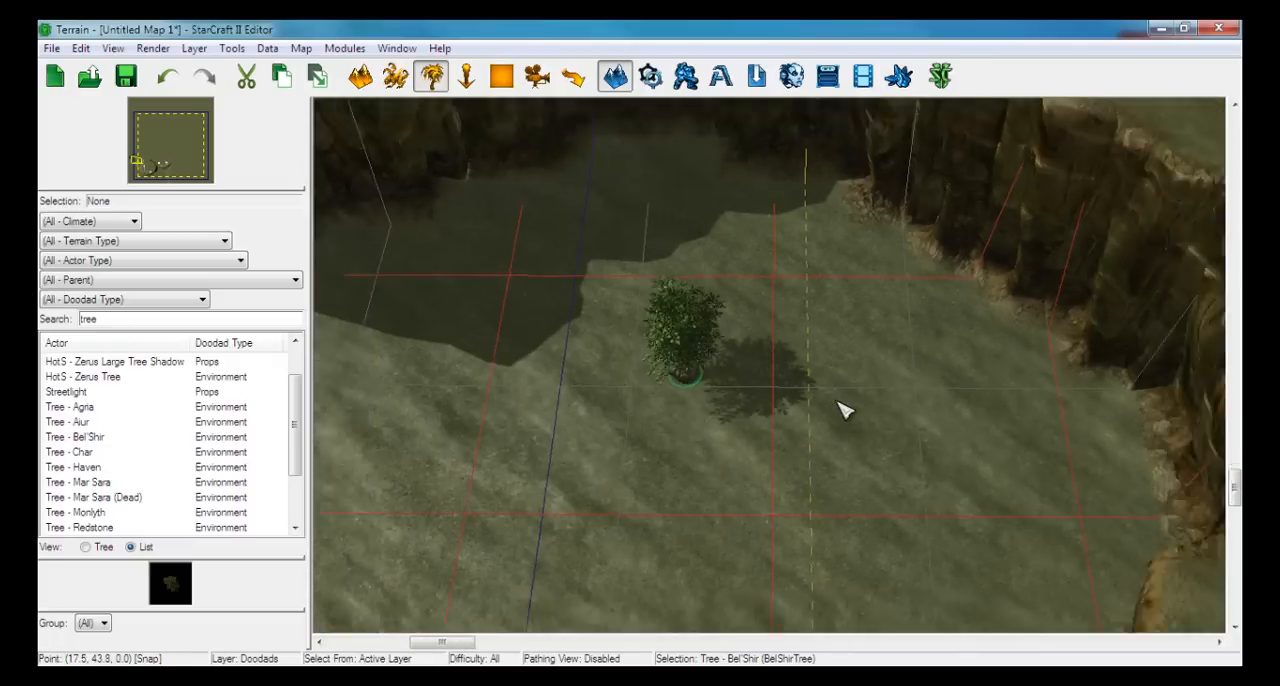
Choose Tree - Bel'Shir again and place a large tree on the ledge along the first base's northern edge
{"action": "scroll", "coordinate": [838, 402], "scroll_direction": "down", "scroll_amount": 3}
{"action": "right_click_drag", "start_coordinate": [920, 452], "coordinate": [220, 300]}
{"action": "left_click", "coordinate": [93, 451]}
{"action": "left_click", "coordinate": [94, 438]}
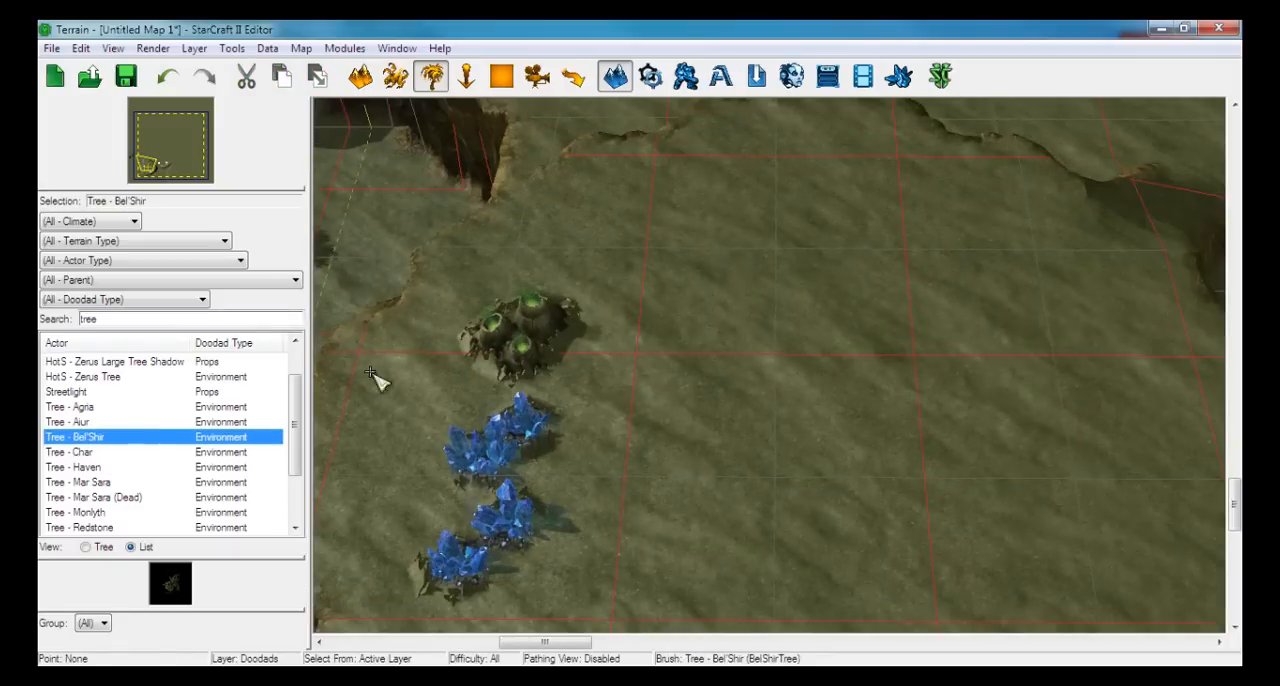
{"action": "right_click_drag", "start_coordinate": [662, 255], "coordinate": [728, 400]}
{"action": "scroll", "coordinate": [720, 520], "scroll_direction": "up", "scroll_amount": 4}
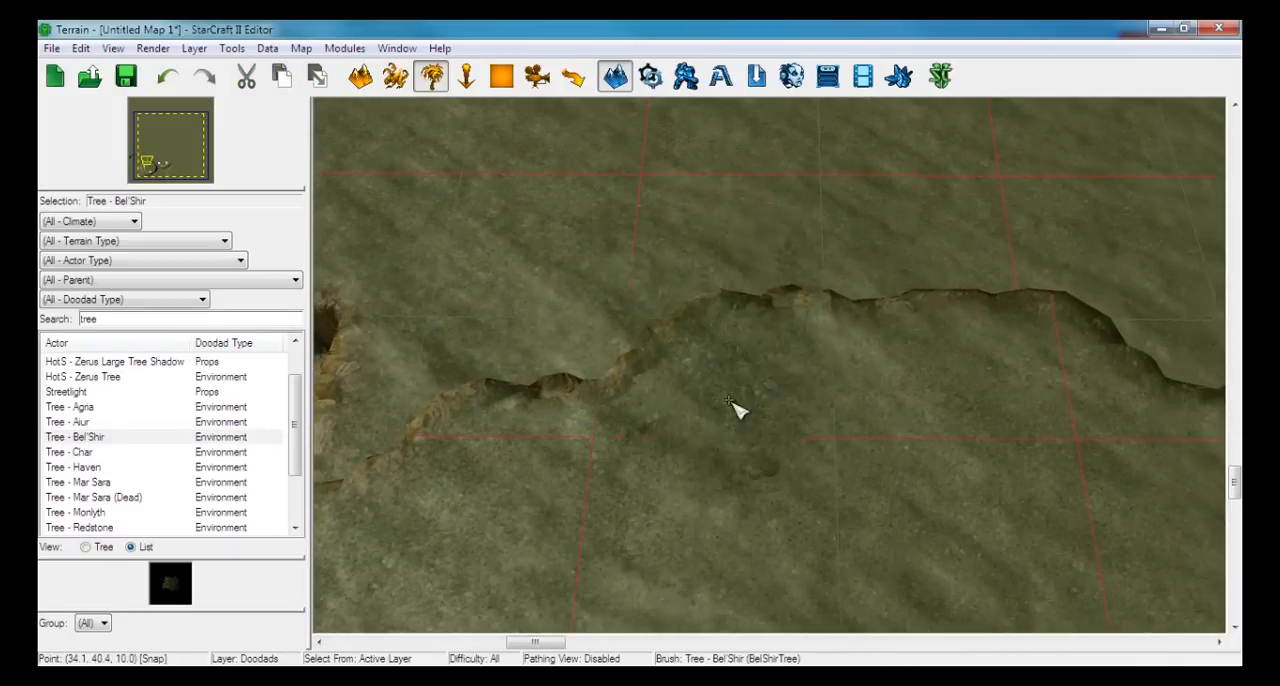
{"action": "left_click", "coordinate": [760, 370]}
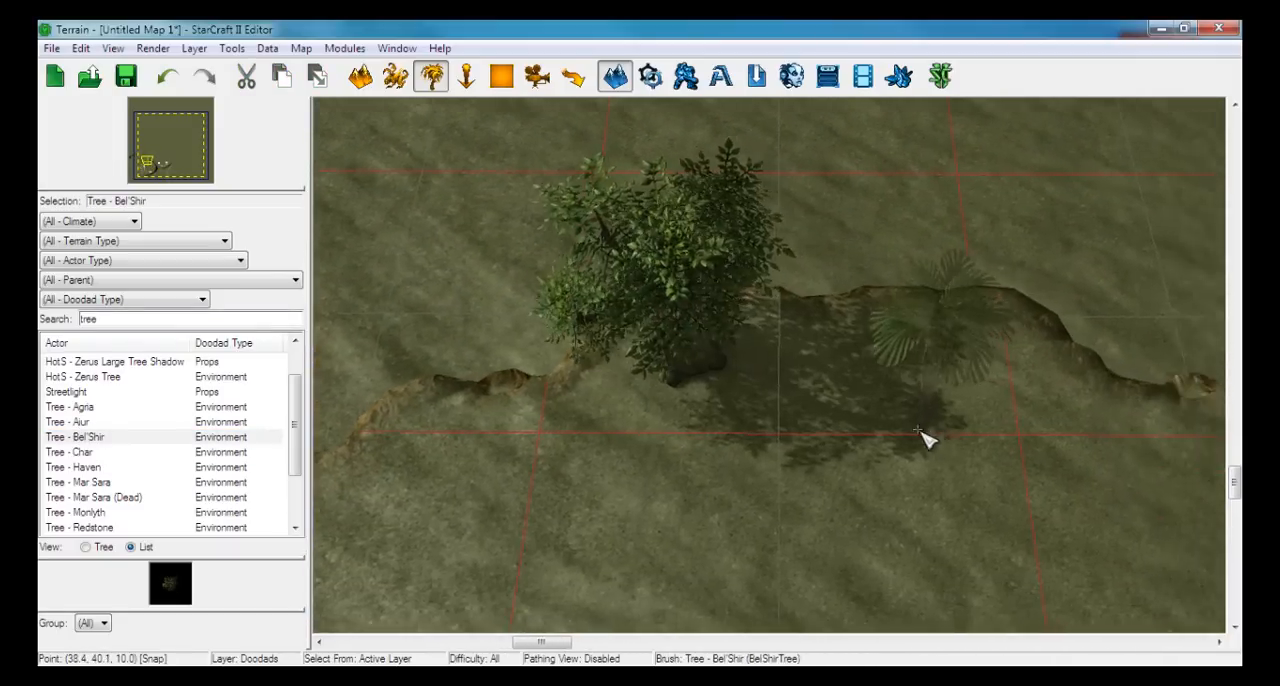
Cycle through the tree brush's random variations and place a palm-like tree on the ledge just east of the large tree
{"action": "right_click_drag", "start_coordinate": [920, 436], "coordinate": [804, 423]}
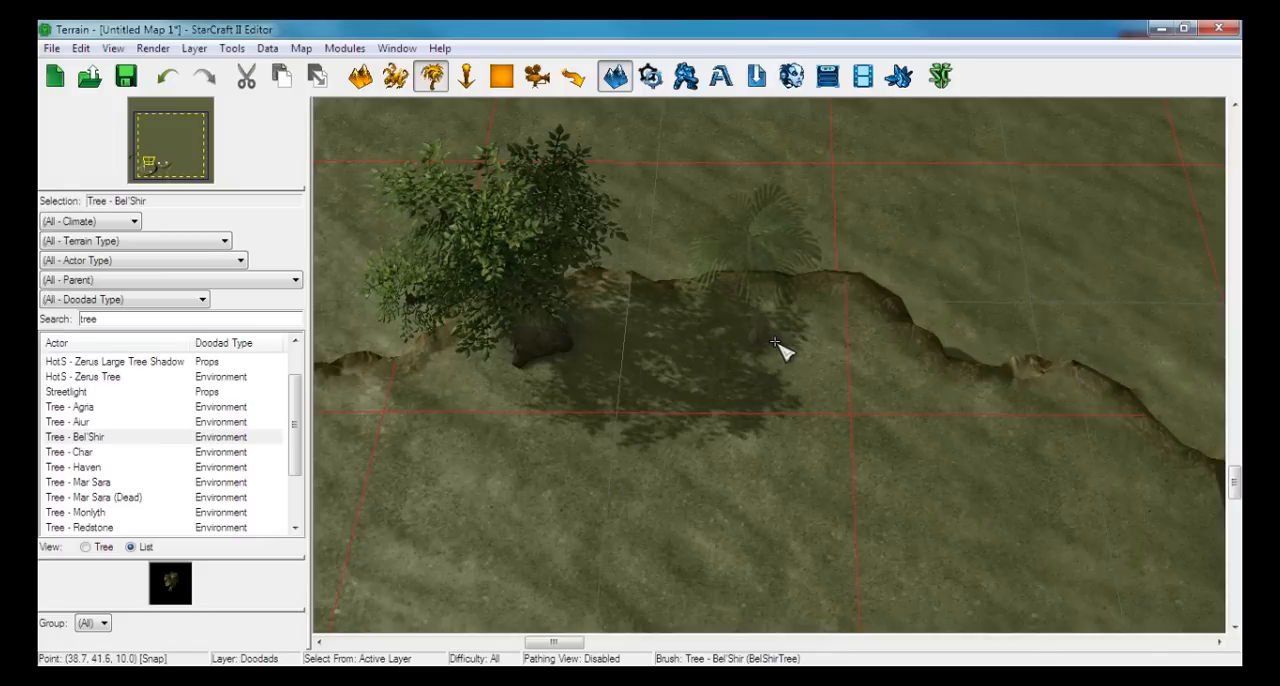
{"action": "key", "text": "space"}
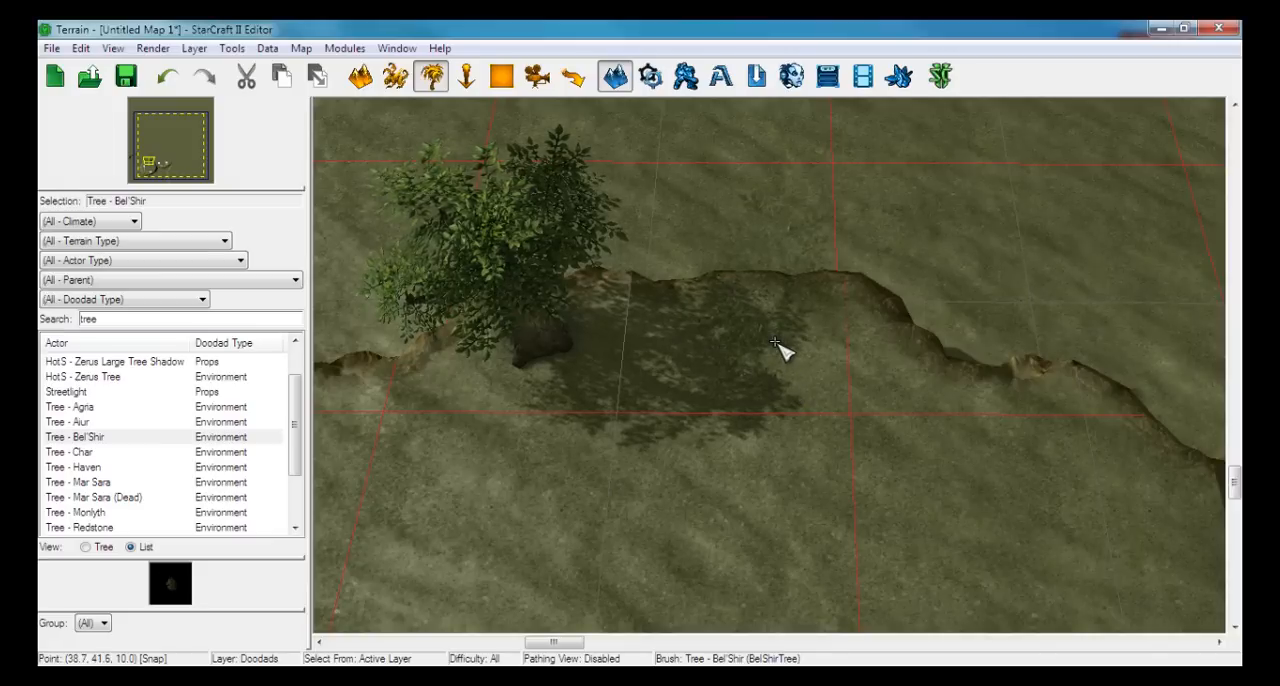
{"action": "right_click_drag", "start_coordinate": [706, 428], "coordinate": [662, 412]}
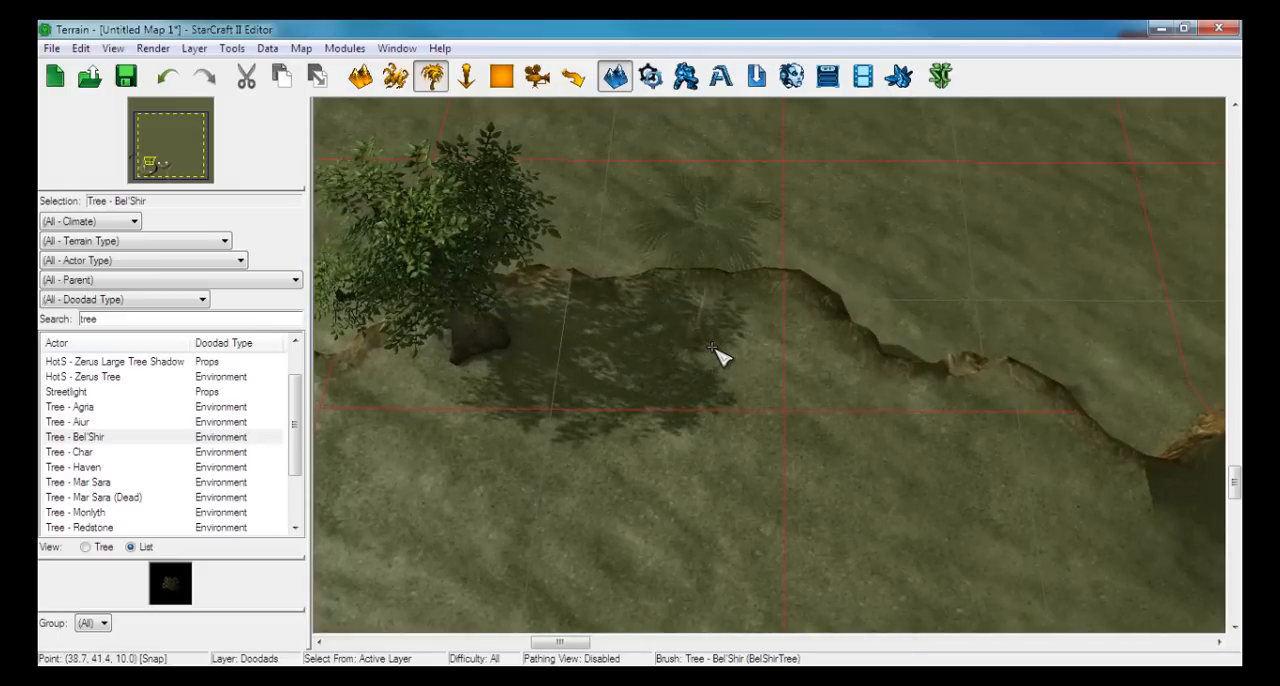
{"action": "key", "text": "space"}
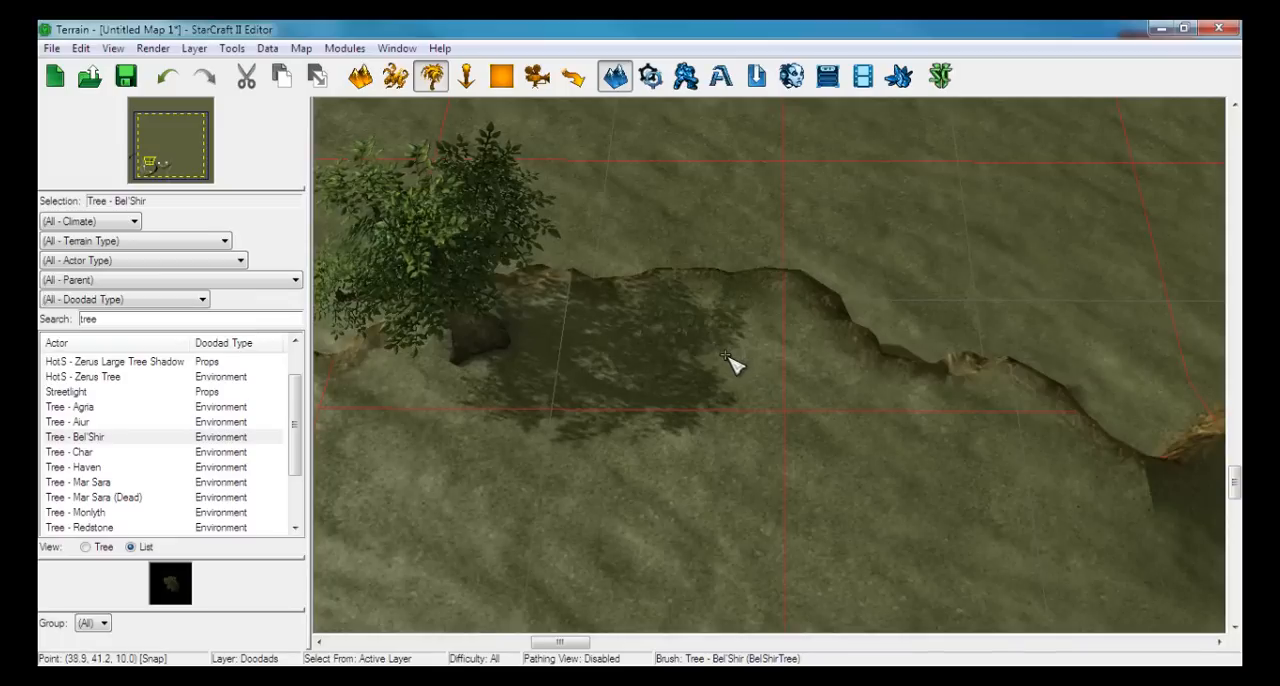
{"action": "left_click", "coordinate": [778, 340]}
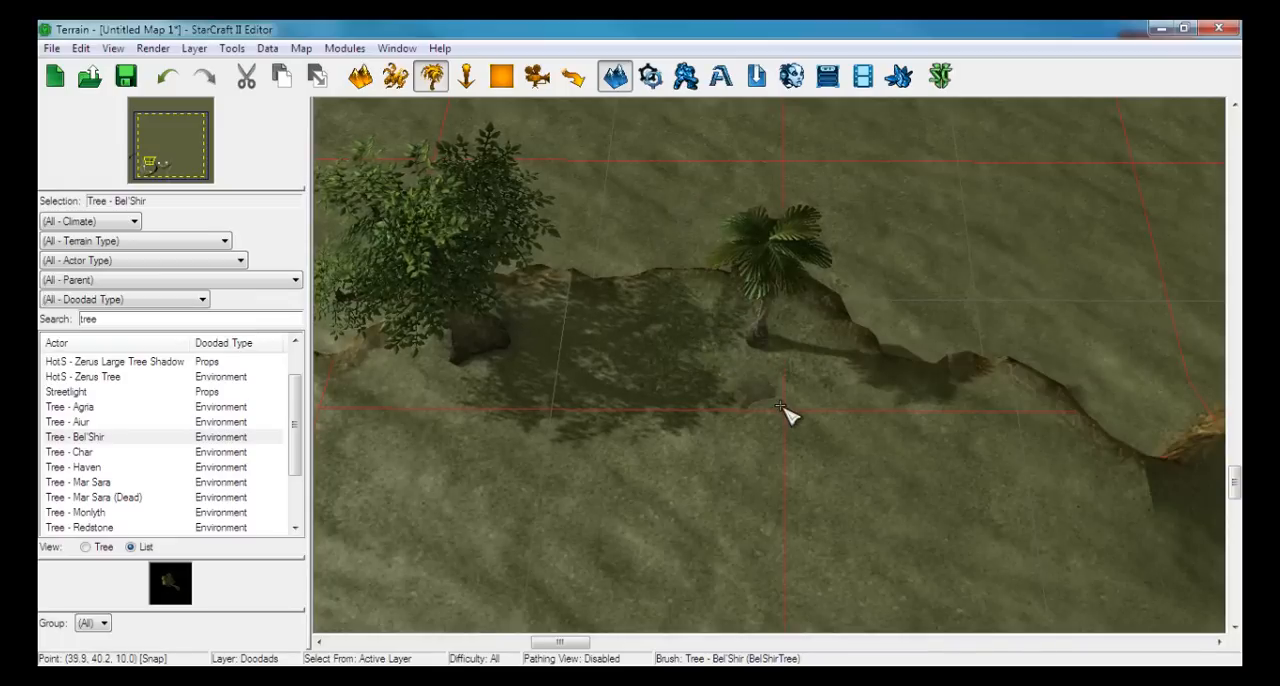
Open the palm tree's object properties and set its variation to 1
{"action": "key", "text": "Escape"}
{"action": "left_click", "coordinate": [760, 340]}
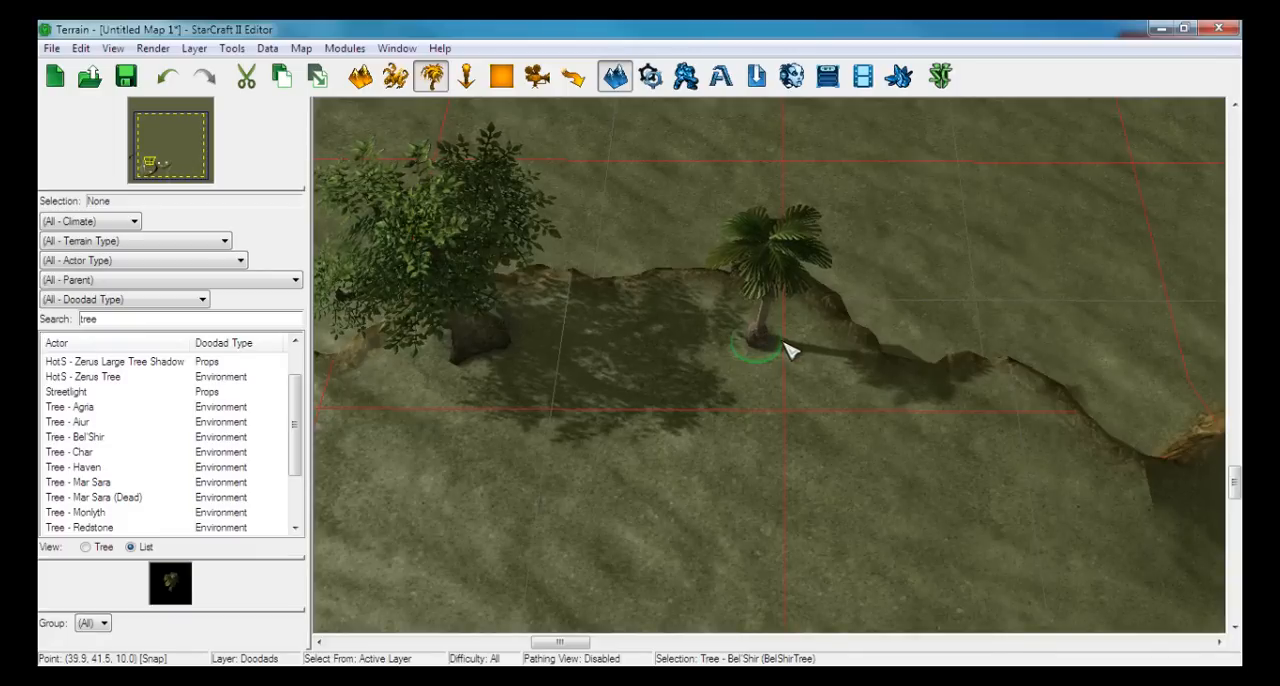
{"action": "key", "text": "Return"}
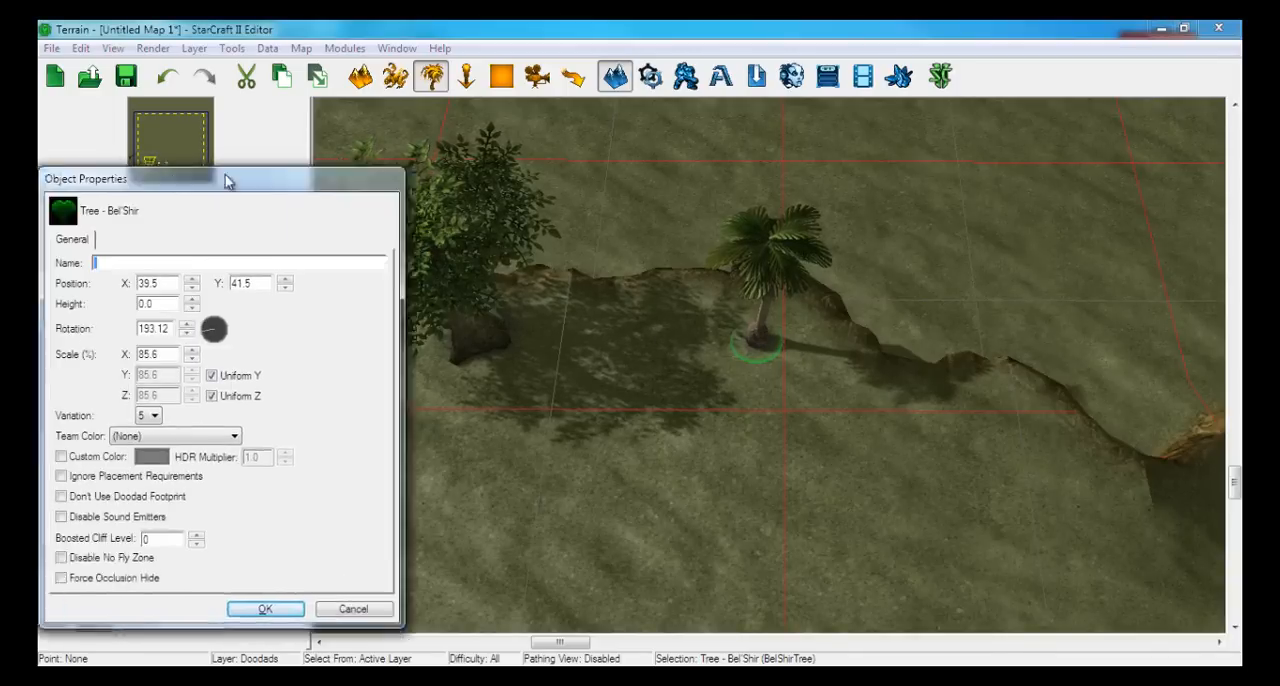
{"action": "left_click_drag", "start_coordinate": [229, 177], "coordinate": [565, 150]}
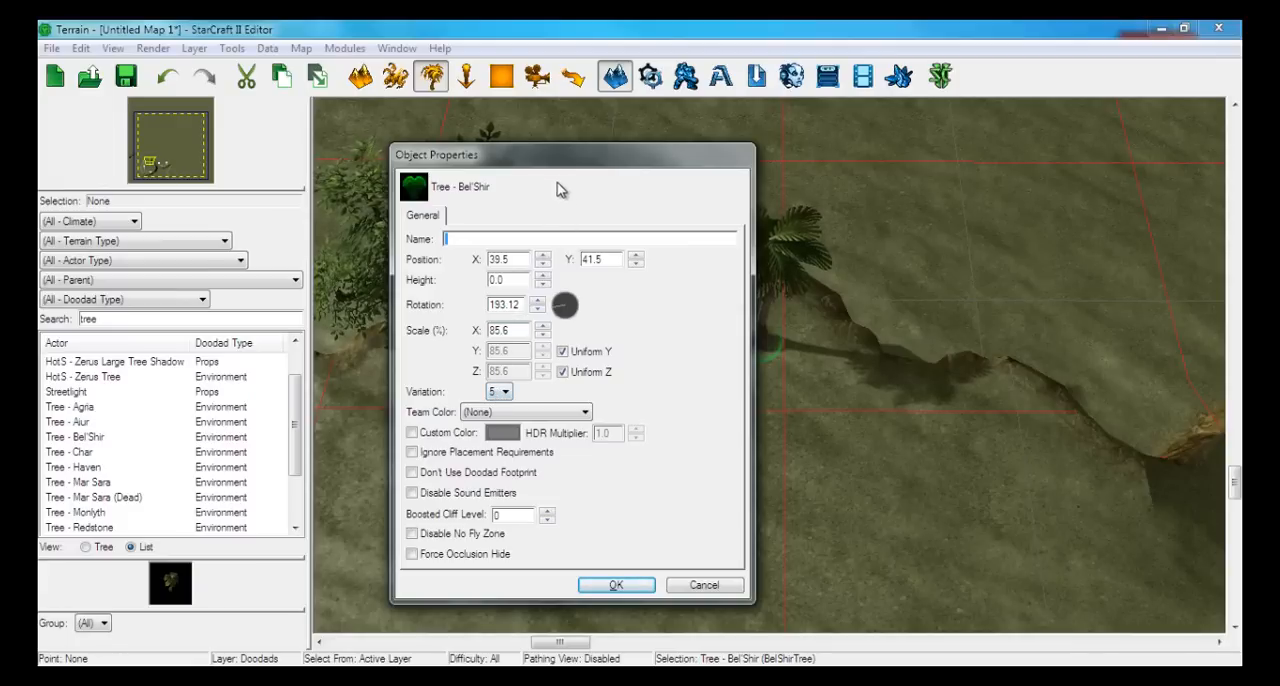
{"action": "left_click_drag", "start_coordinate": [545, 163], "coordinate": [402, 135]}
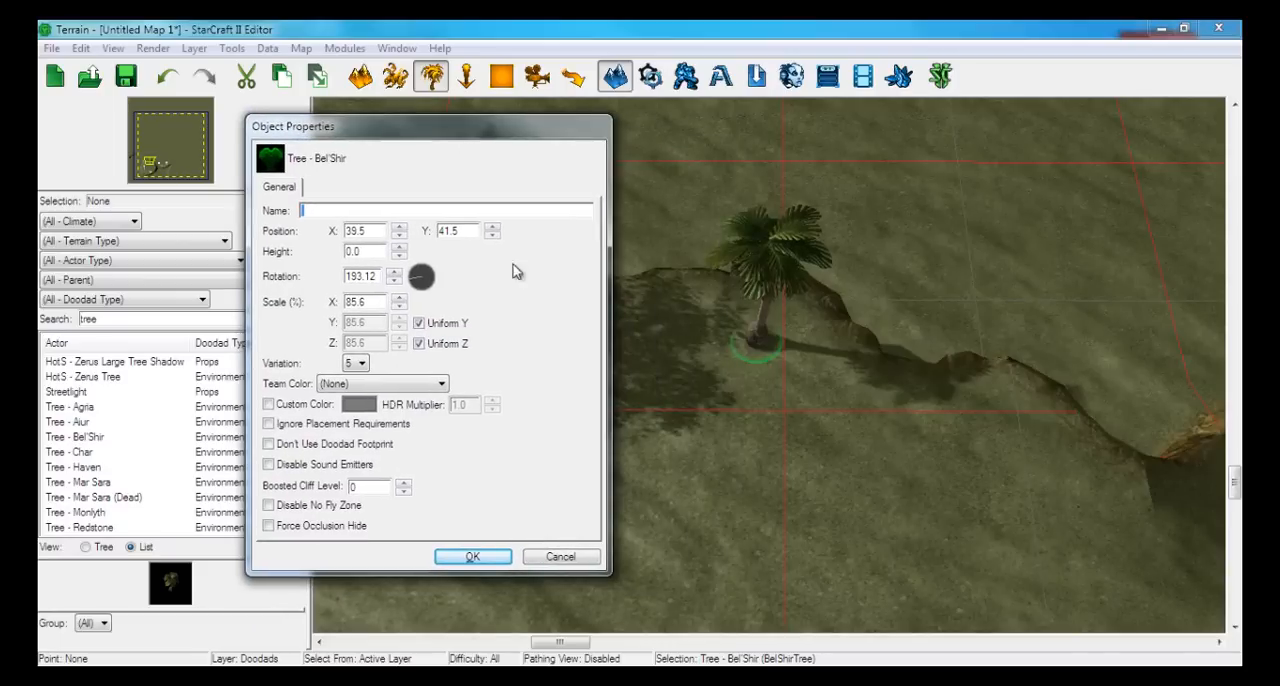
{"action": "left_click", "coordinate": [355, 366]}
{"action": "left_click", "coordinate": [350, 379]}
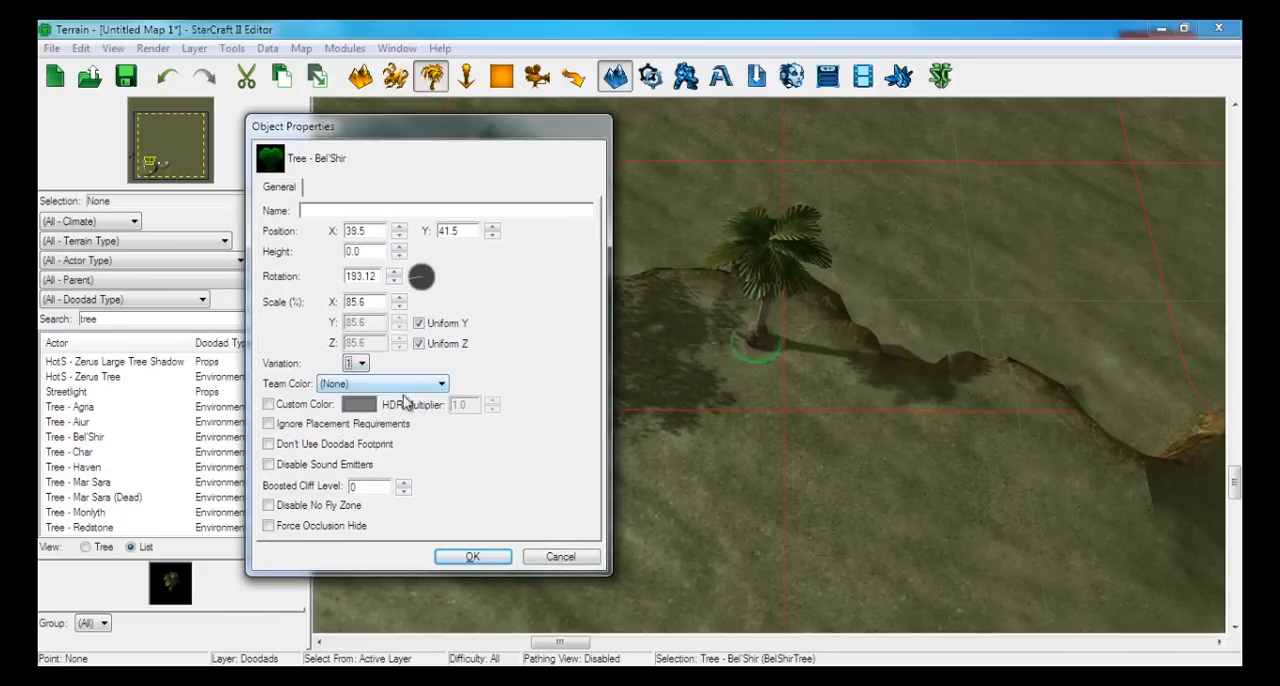
{"action": "left_click", "coordinate": [486, 558]}
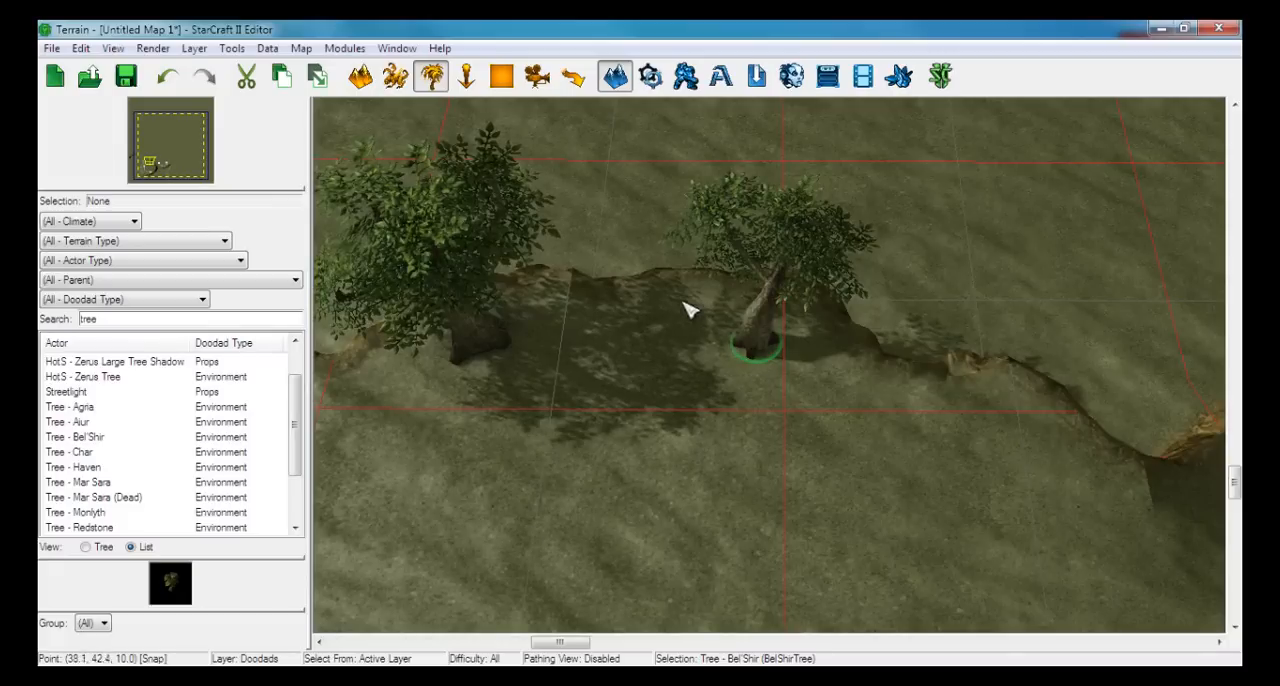
Place another Bel'Shir tree farther east along the same ledge, just before the ramp at the first base's north-east corner
{"action": "right_click_drag", "start_coordinate": [624, 378], "coordinate": [482, 334]}
{"action": "left_click", "coordinate": [104, 436]}
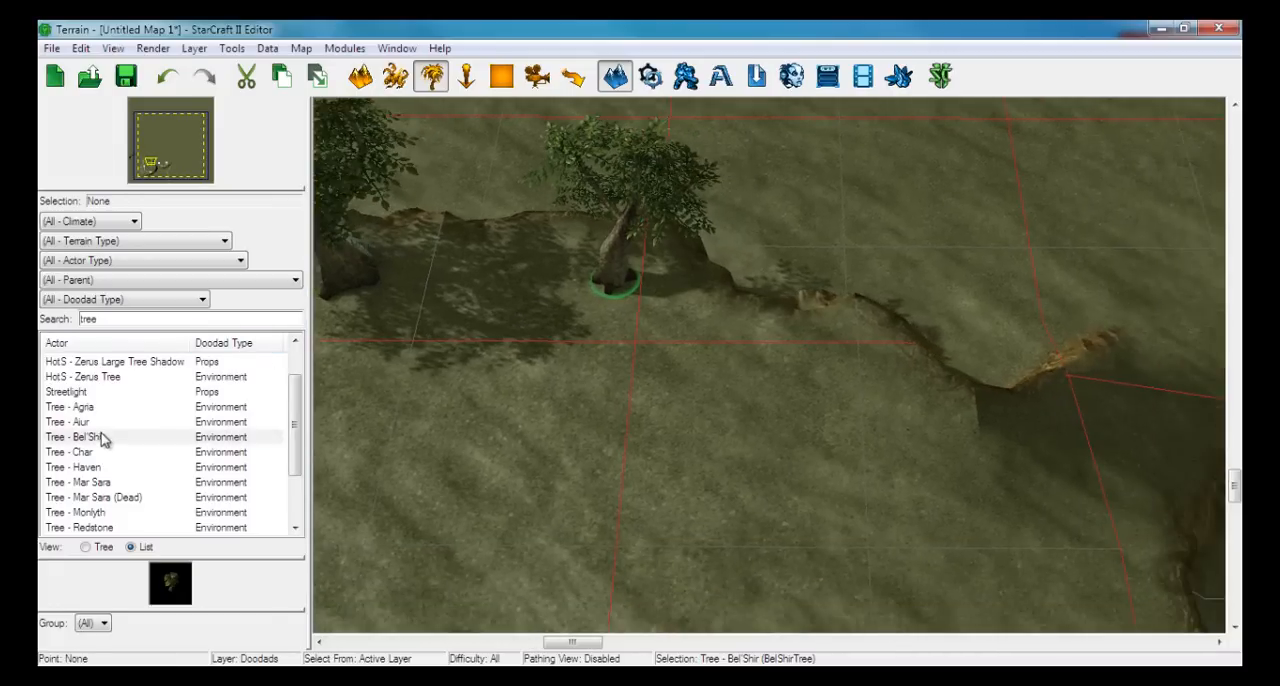
{"action": "right_click_drag", "start_coordinate": [846, 380], "coordinate": [820, 374]}
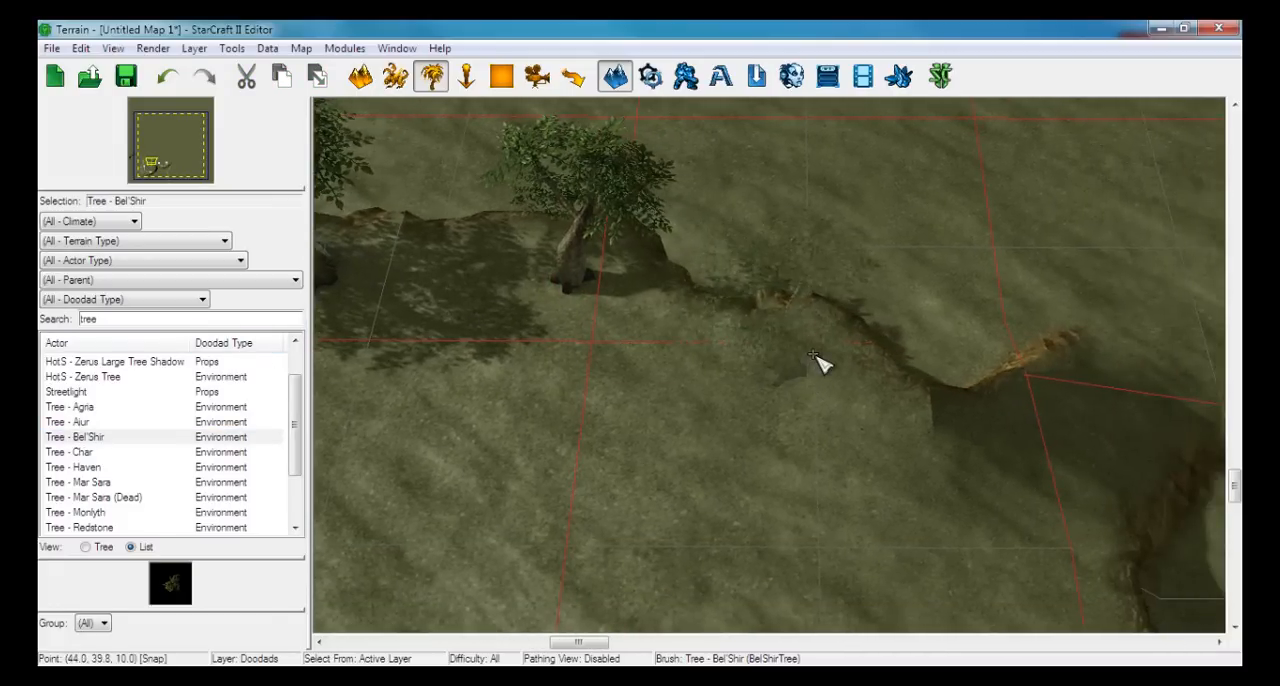
{"action": "left_click", "coordinate": [823, 363]}
Place three Bel'Shir trees around the second base: at the south-western cliff edge, behind the south-eastern minerals, and near the eastern cliff corner
{"action": "mouse_move", "coordinate": [958, 417]}
{"action": "right_mouse_down"}
{"action": "mouse_move", "coordinate": [571, 280]}
{"action": "mouse_move", "coordinate": [446, 206]}
{"action": "right_mouse_up"}
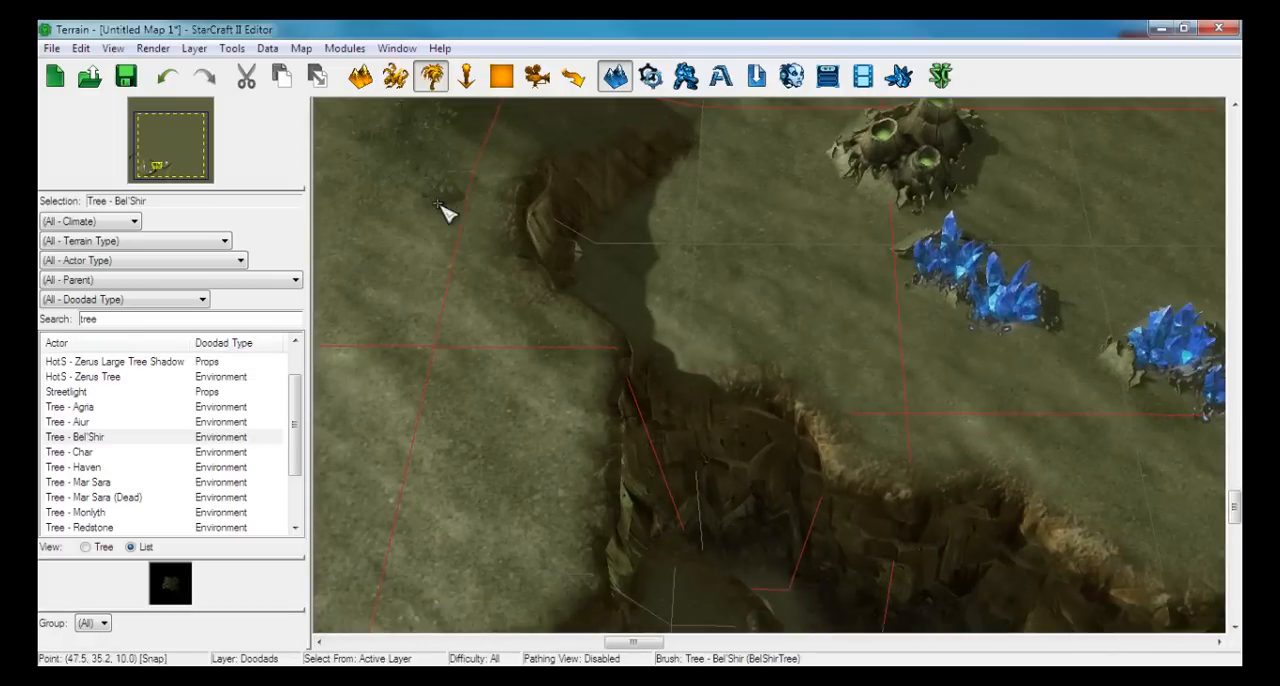
{"action": "left_click", "coordinate": [950, 446]}
{"action": "right_click_drag", "start_coordinate": [980, 446], "coordinate": [563, 420]}
{"action": "right_click_drag", "start_coordinate": [889, 397], "coordinate": [714, 431]}
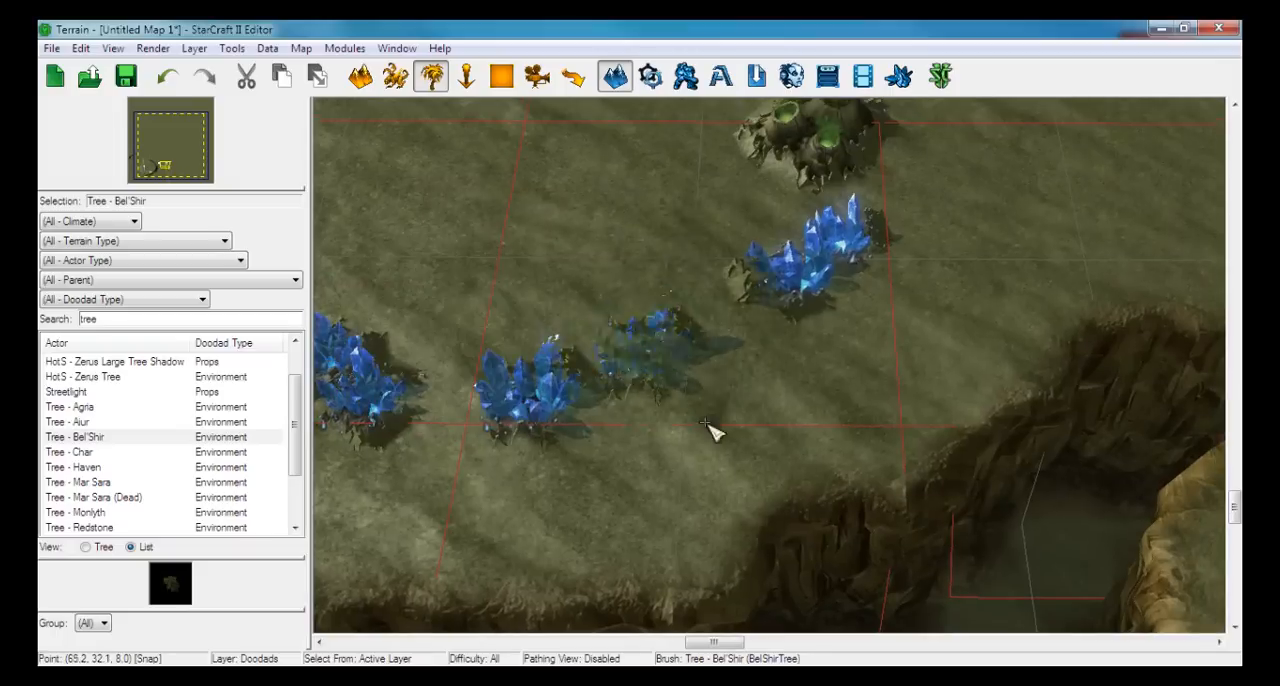
{"action": "left_click", "coordinate": [888, 436]}
{"action": "right_click_drag", "start_coordinate": [1020, 300], "coordinate": [771, 357]}
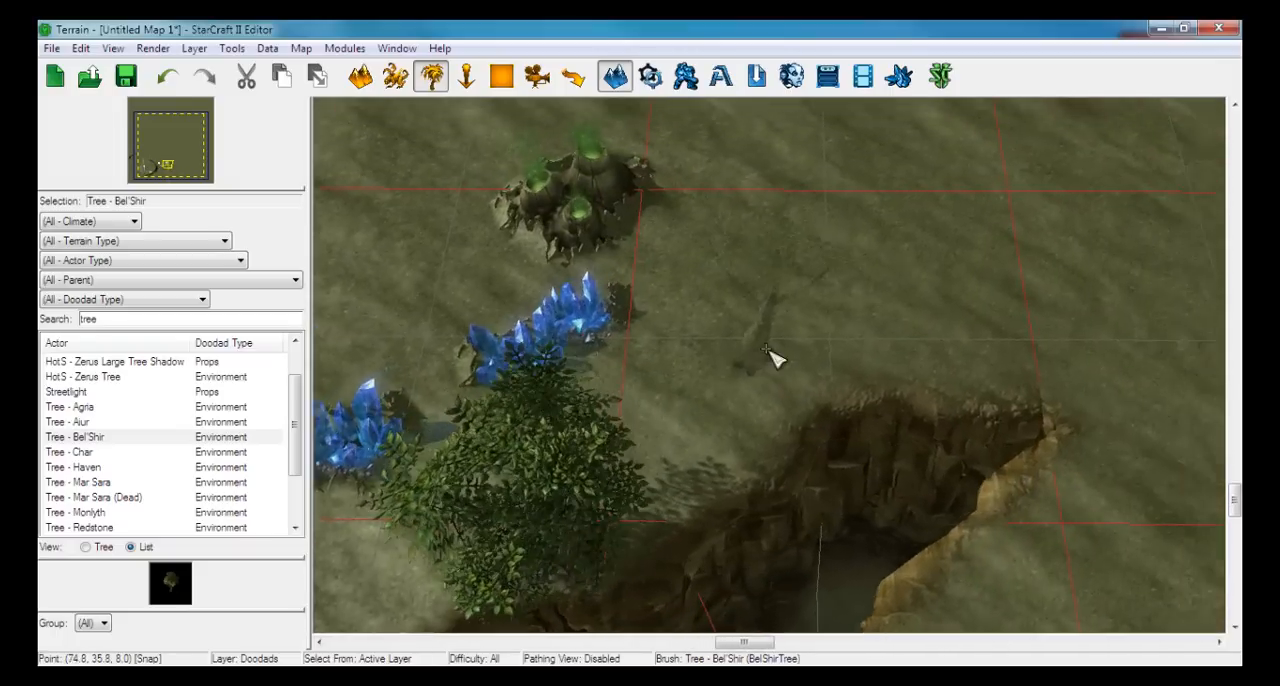
{"action": "left_click", "coordinate": [926, 370]}
Place Bel'Shir trees around the first base: on the high ground to the north-west, the western edge, and the south-eastern cliff edge
{"action": "right_click_drag", "start_coordinate": [535, 232], "coordinate": [480, 315]}
{"action": "right_click_drag", "start_coordinate": [660, 334], "coordinate": [921, 372]}
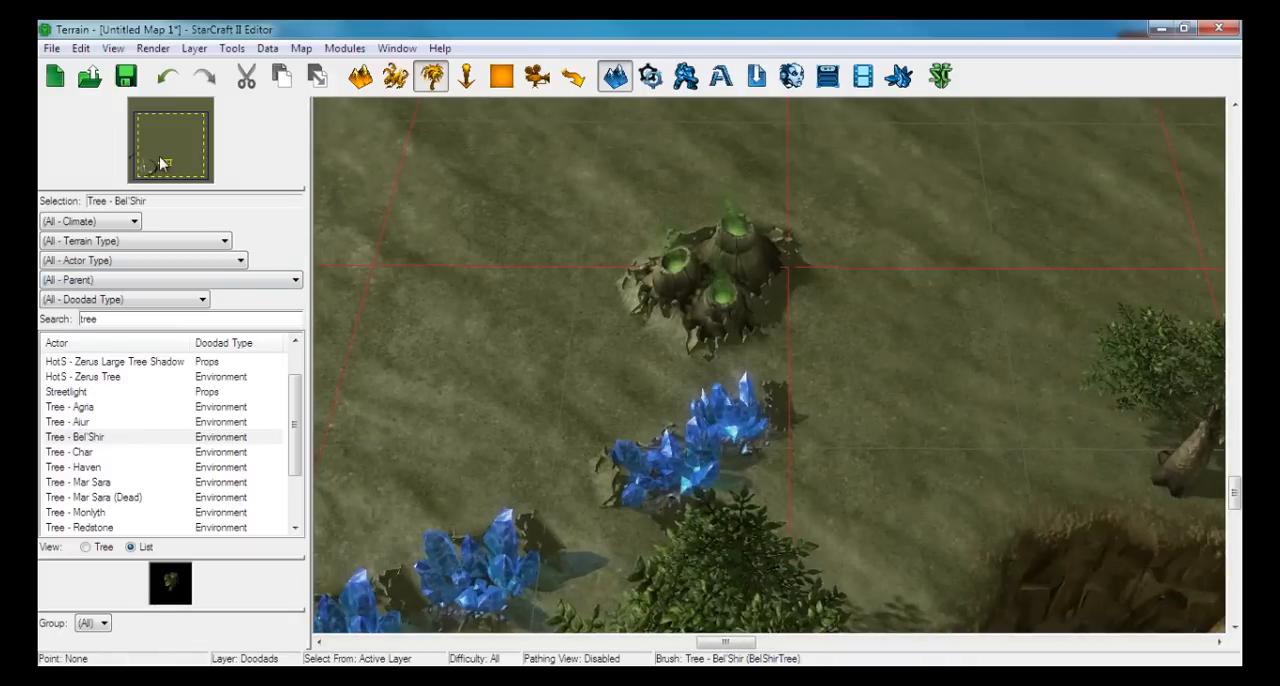
{"action": "left_click_drag", "start_coordinate": [160, 163], "coordinate": [142, 157]}
{"action": "right_click_drag", "start_coordinate": [766, 409], "coordinate": [705, 343]}
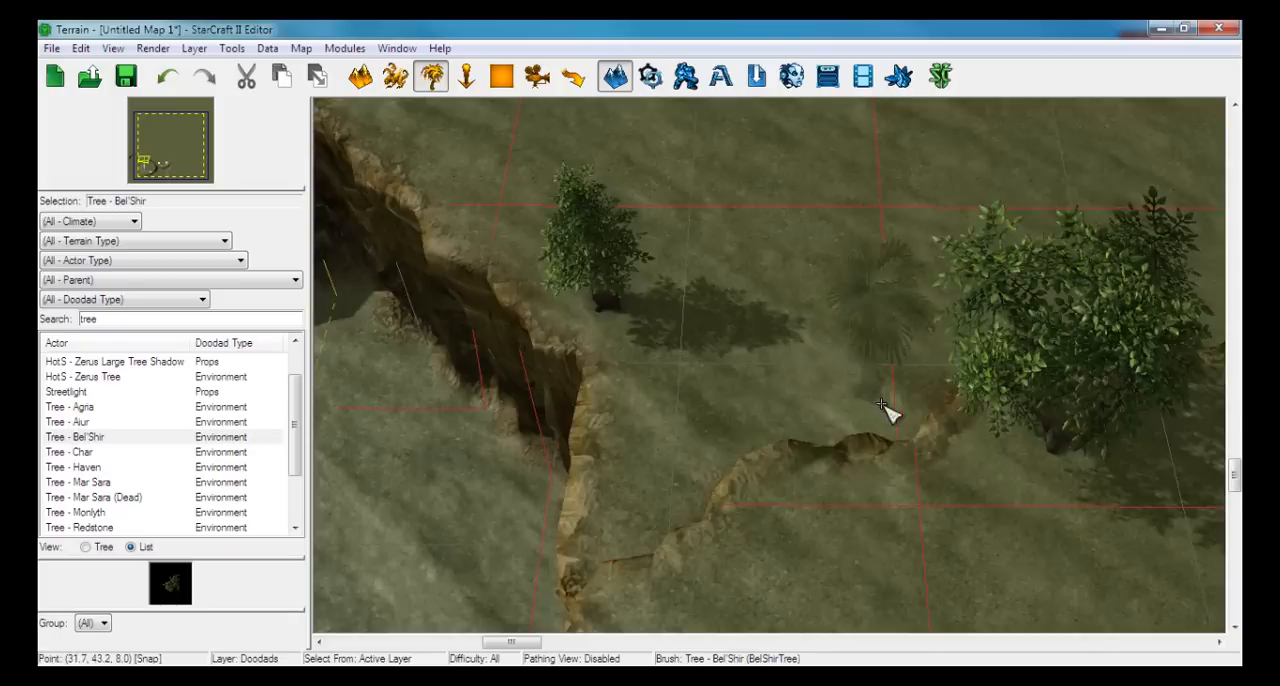
{"action": "scroll", "coordinate": [881, 404], "scroll_direction": "down", "scroll_amount": 3}
{"action": "right_click_drag", "start_coordinate": [946, 551], "coordinate": [831, 243]}
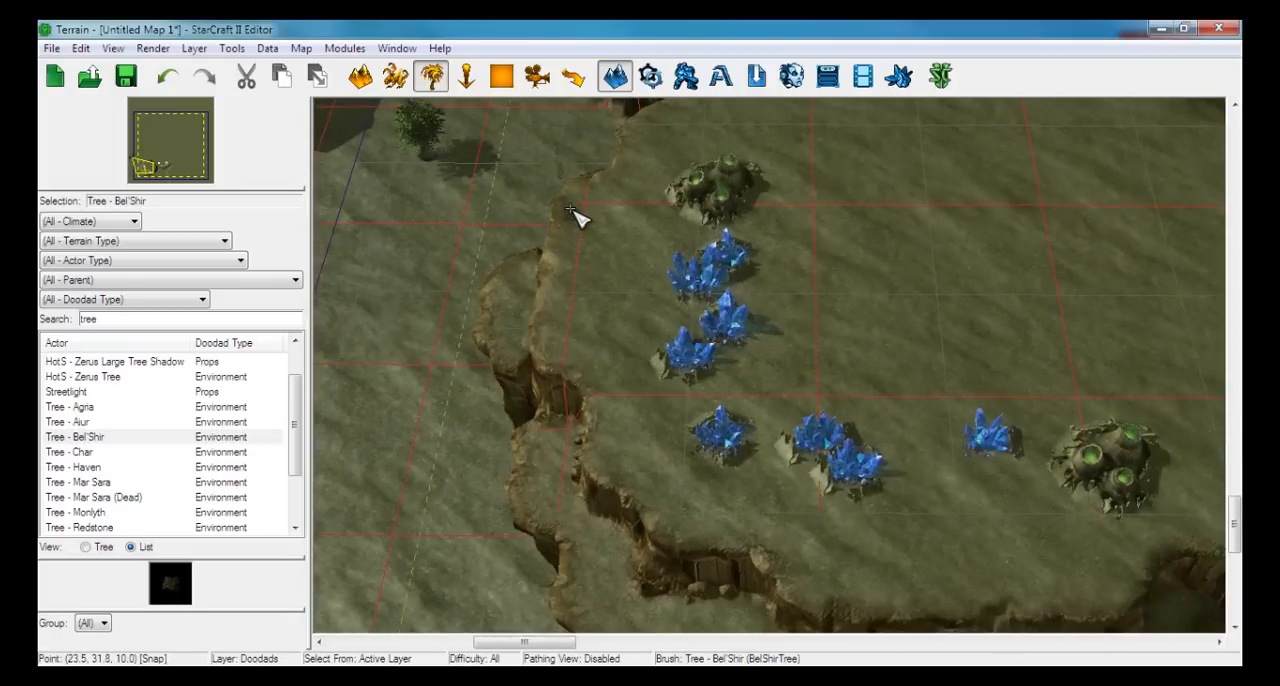
{"action": "right_click_drag", "start_coordinate": [862, 514], "coordinate": [518, 371]}
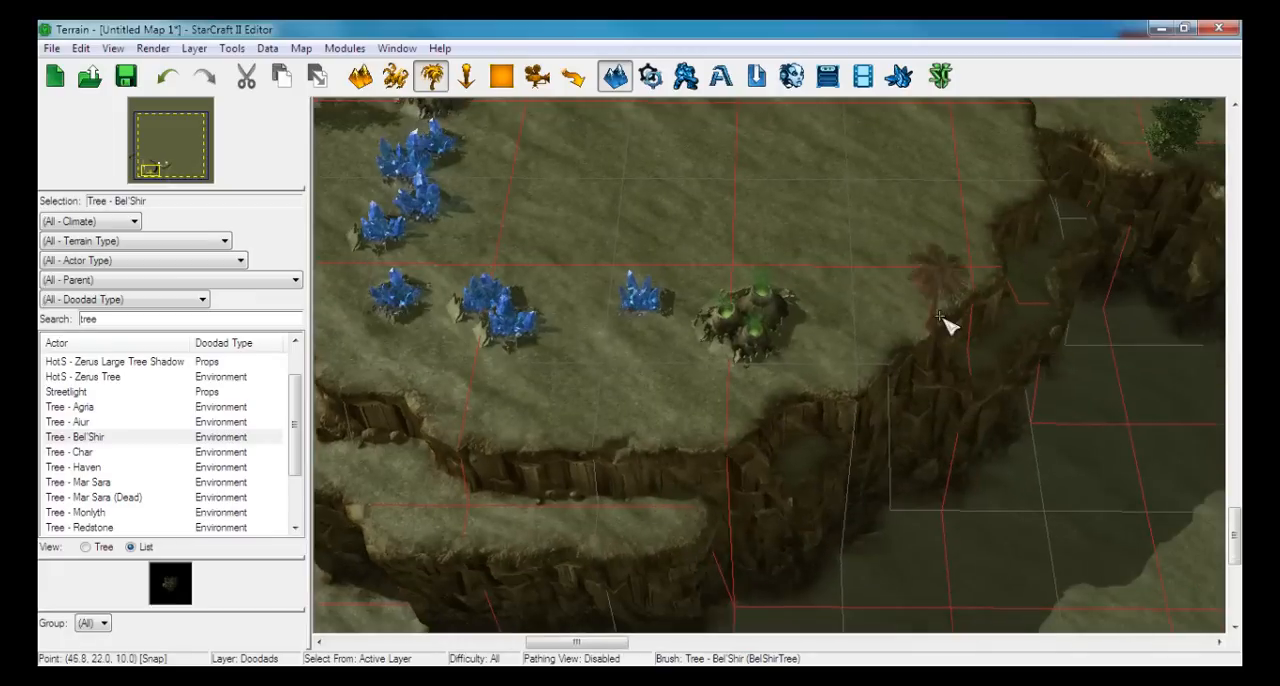
{"action": "left_click", "coordinate": [957, 261]}
Examine the tree placement around both south-west bases, the northern ledge and the sunken ground to the north-west
{"action": "right_click_drag", "start_coordinate": [965, 190], "coordinate": [858, 622]}
{"action": "right_click_drag", "start_coordinate": [828, 482], "coordinate": [771, 394]}
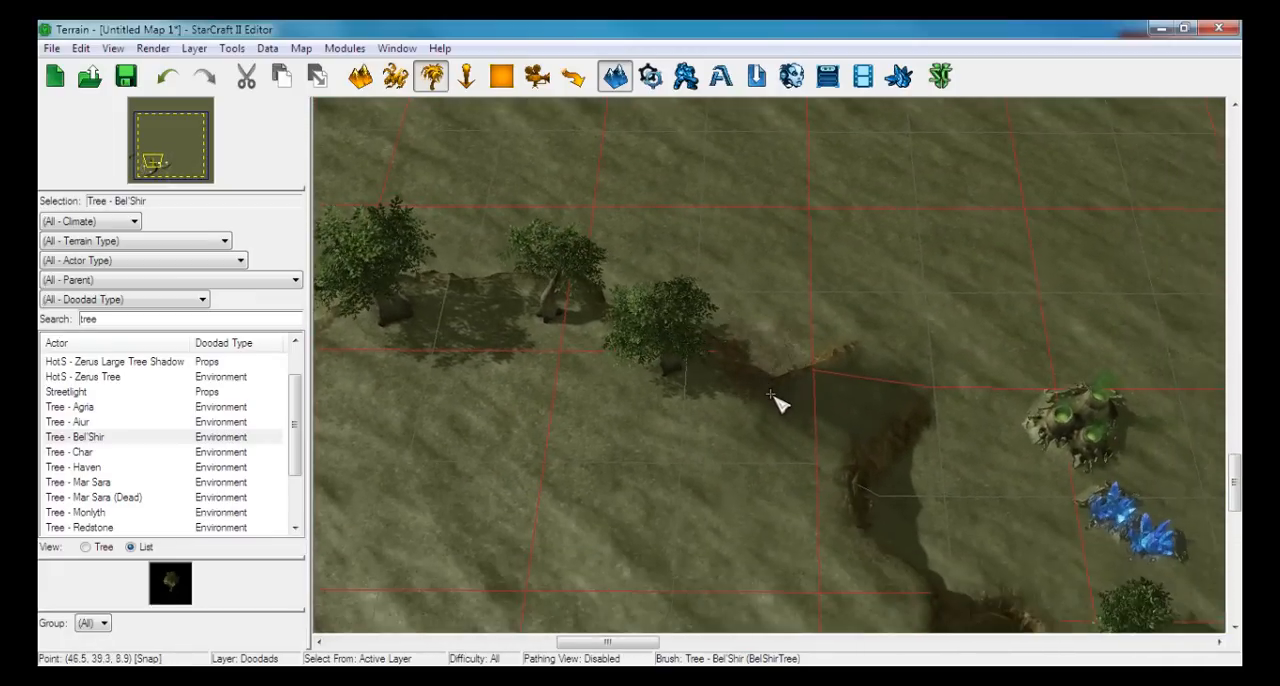
{"action": "scroll", "coordinate": [771, 394], "scroll_direction": "down", "scroll_amount": 3}
{"action": "right_click_drag", "start_coordinate": [731, 474], "coordinate": [877, 385]}
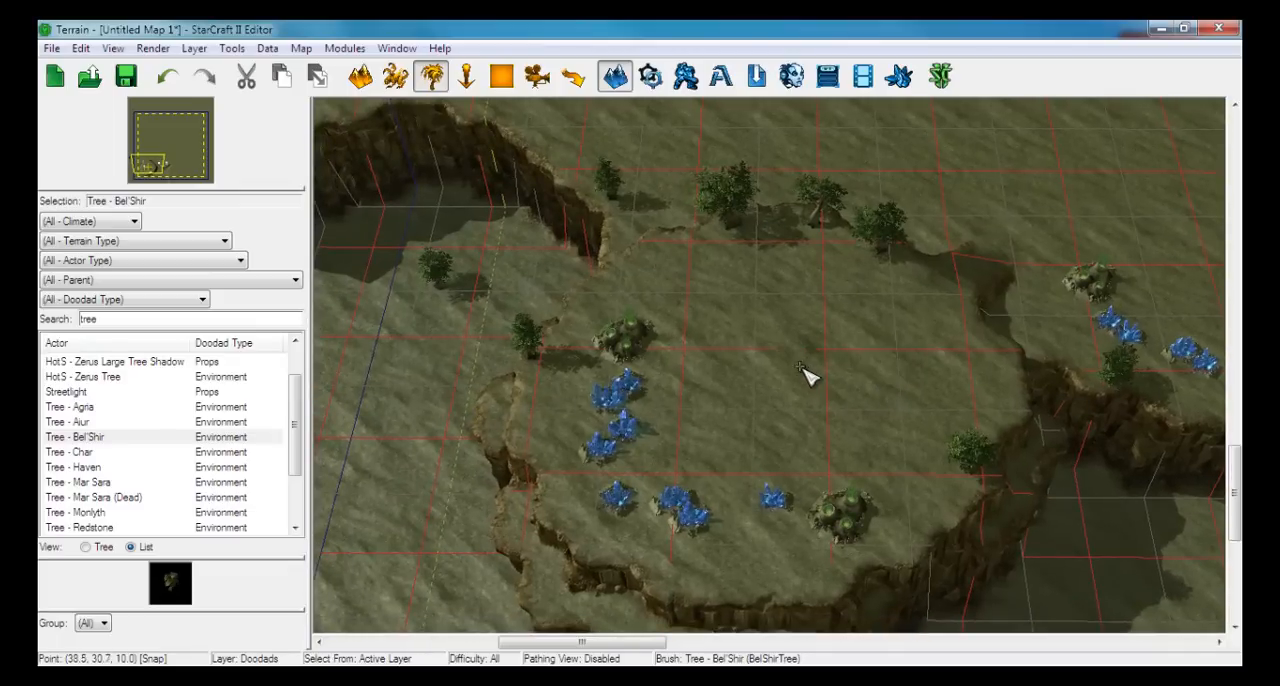
{"action": "scroll", "coordinate": [683, 296], "scroll_direction": "up", "scroll_amount": 6}
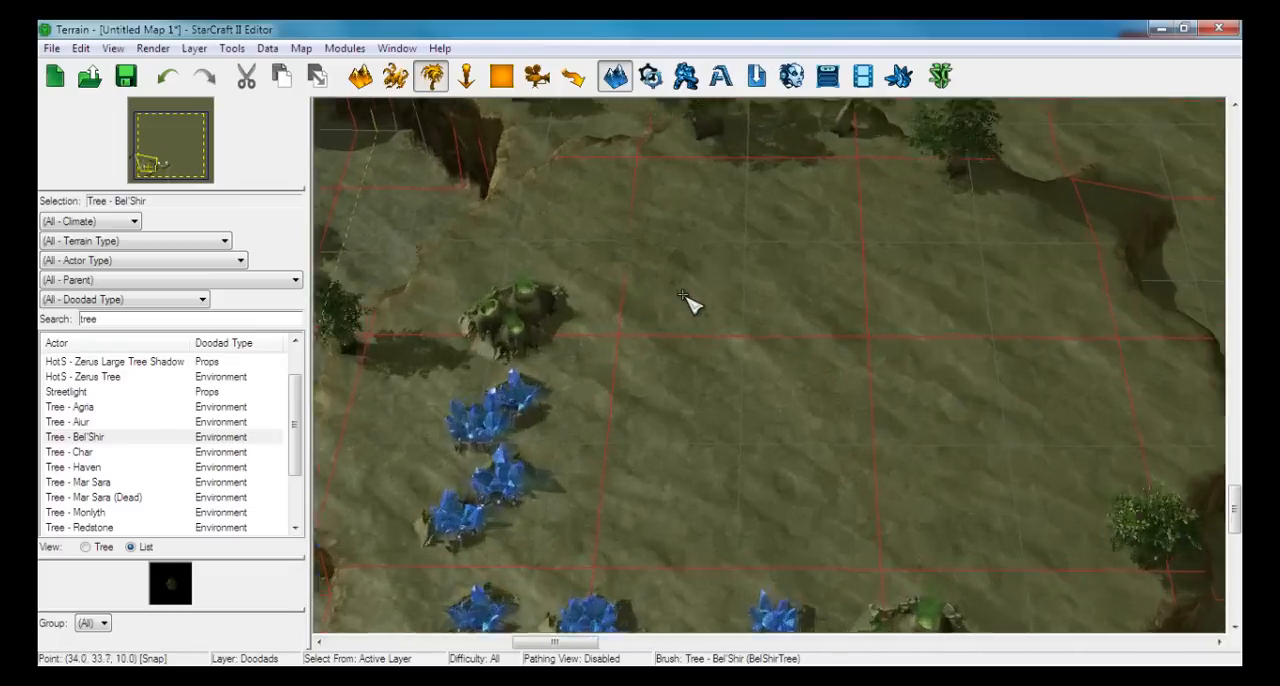
{"action": "right_click_drag", "start_coordinate": [701, 292], "coordinate": [1006, 497]}
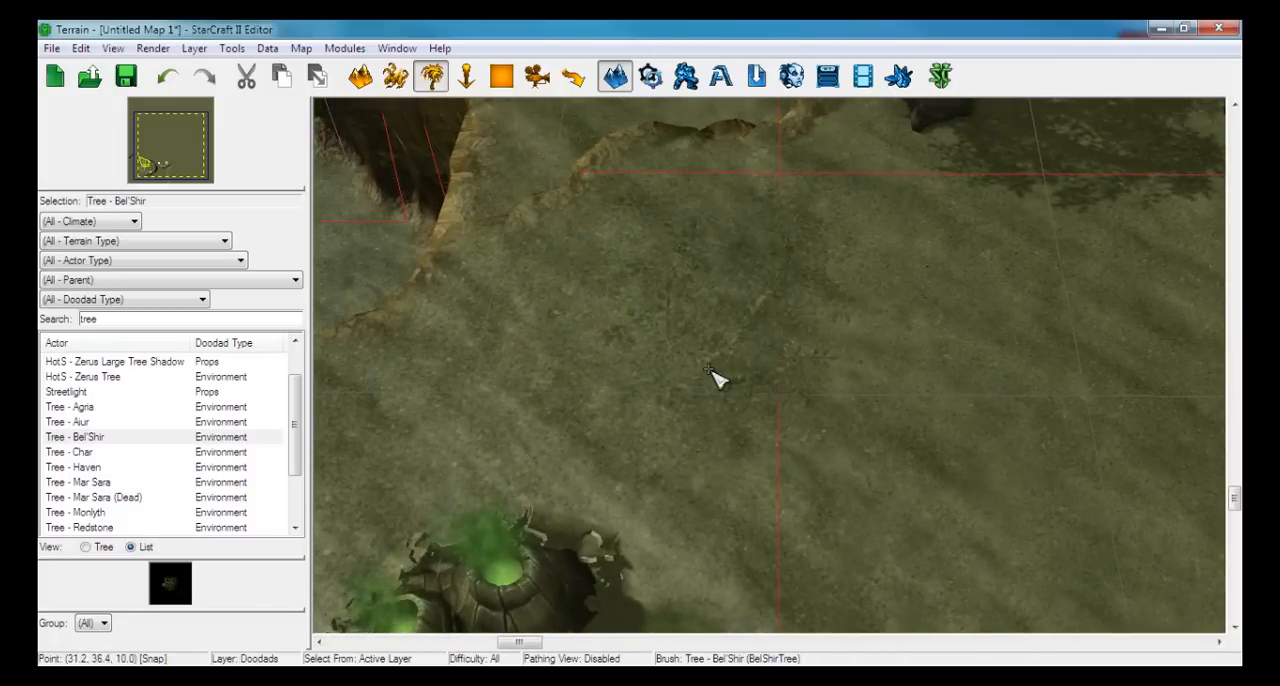
{"action": "right_click_drag", "start_coordinate": [653, 367], "coordinate": [988, 532]}
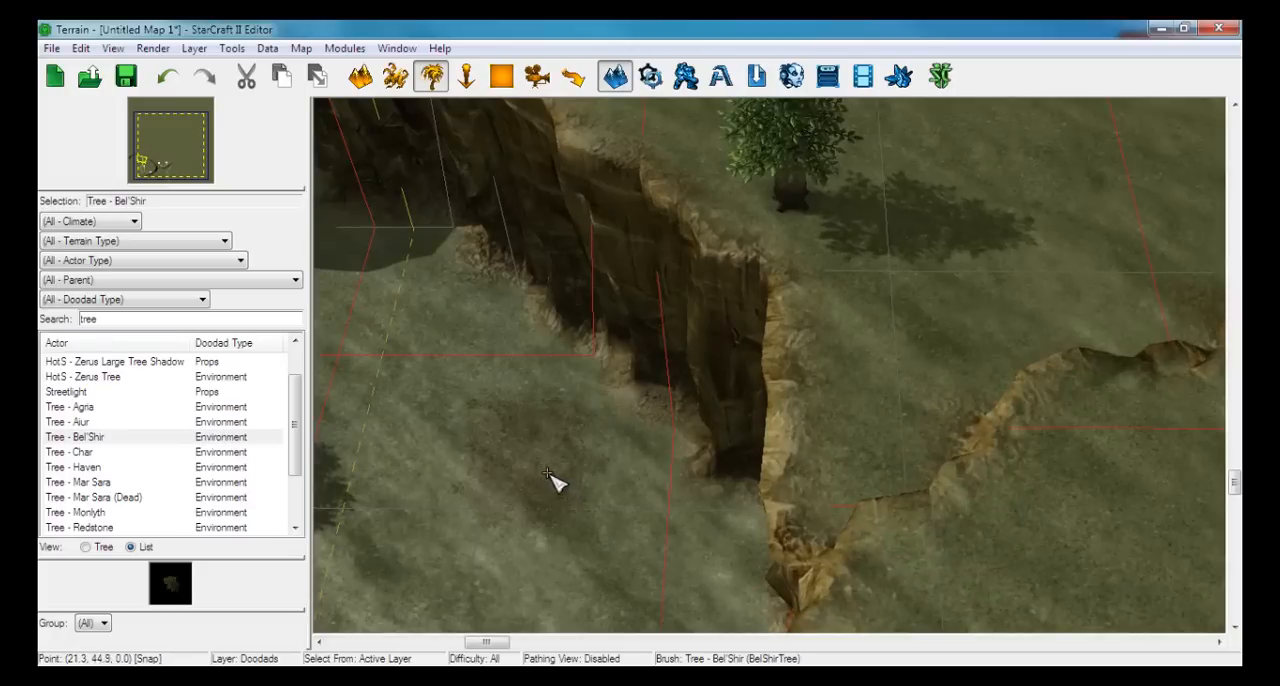
{"action": "right_click_drag", "start_coordinate": [552, 480], "coordinate": [595, 432]}
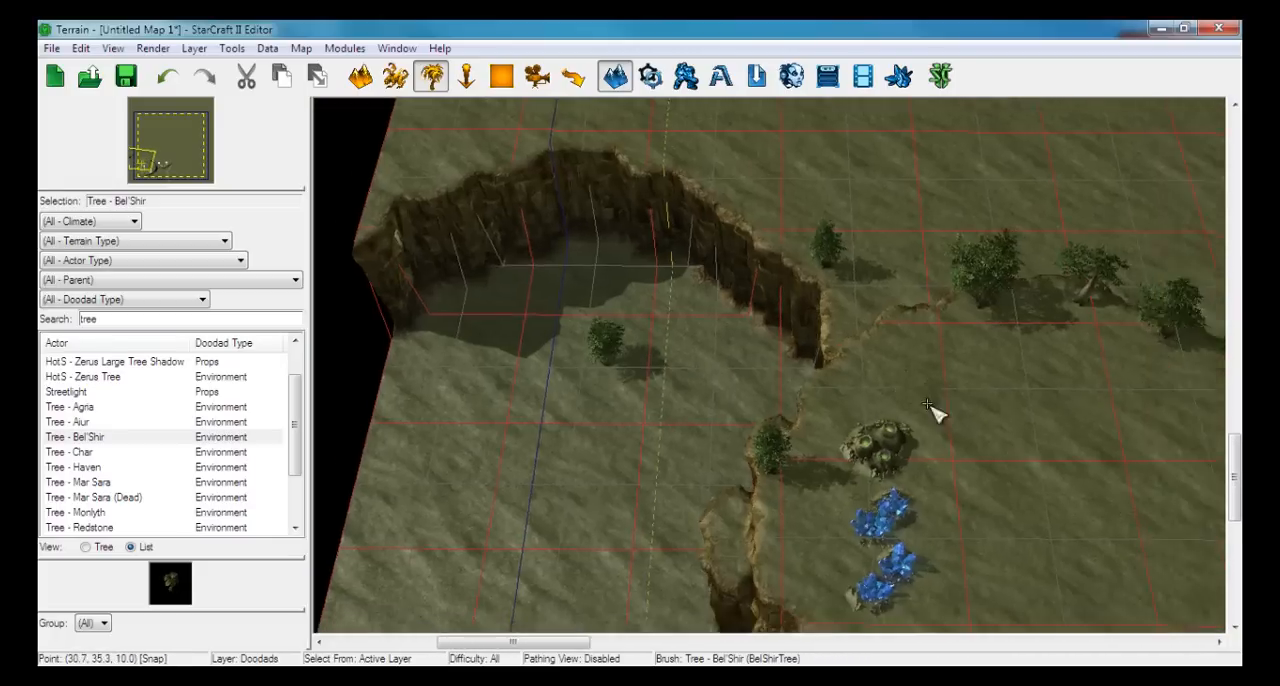
{"action": "right_click_drag", "start_coordinate": [928, 404], "coordinate": [678, 384]}
{"action": "mouse_move", "coordinate": [935, 258]}
{"action": "right_mouse_down"}
{"action": "mouse_move", "coordinate": [612, 577]}
{"action": "mouse_move", "coordinate": [422, 655]}
{"action": "right_mouse_up"}
{"action": "right_click_drag", "start_coordinate": [475, 581], "coordinate": [735, 174]}
{"action": "mouse_move", "coordinate": [632, 445]}
{"action": "right_mouse_down"}
{"action": "mouse_move", "coordinate": [709, 367]}
{"action": "mouse_move", "coordinate": [871, 331]}
{"action": "mouse_move", "coordinate": [931, 426]}
{"action": "mouse_move", "coordinate": [974, 440]}
{"action": "right_mouse_up"}
{"action": "scroll", "coordinate": [918, 436], "scroll_direction": "down", "scroll_amount": 5}
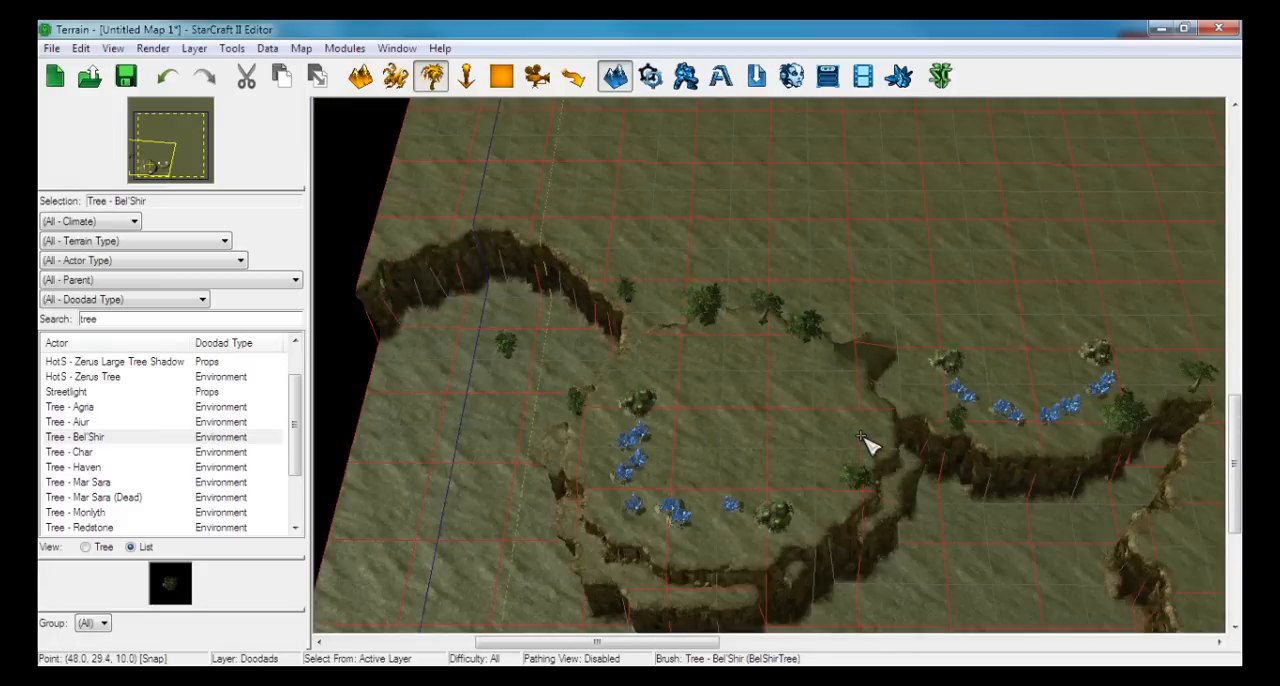
Examine the terrain around both south-west bases and the cliff ledges south-west of the first base
{"action": "scroll", "coordinate": [831, 449], "scroll_direction": "up", "scroll_amount": 5}
{"action": "scroll", "coordinate": [818, 442], "scroll_direction": "up", "scroll_amount": 2}
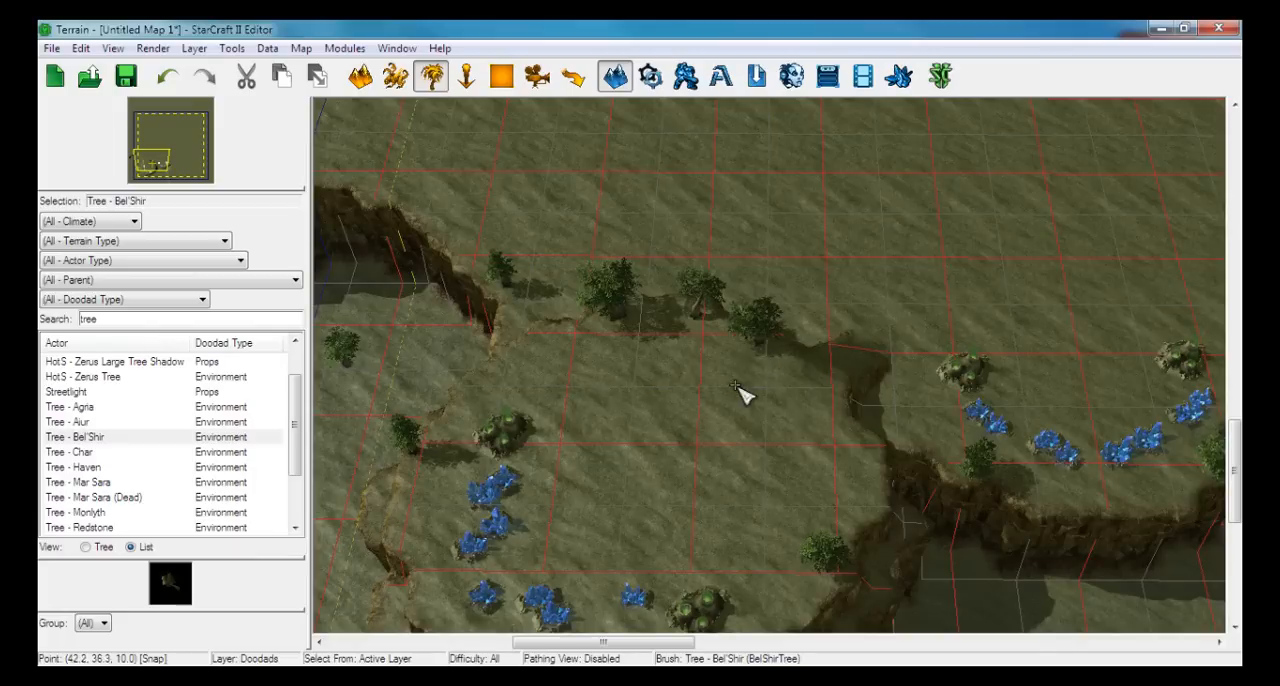
{"action": "right_click_drag", "start_coordinate": [803, 439], "coordinate": [625, 415]}
{"action": "key", "text": "Escape"}
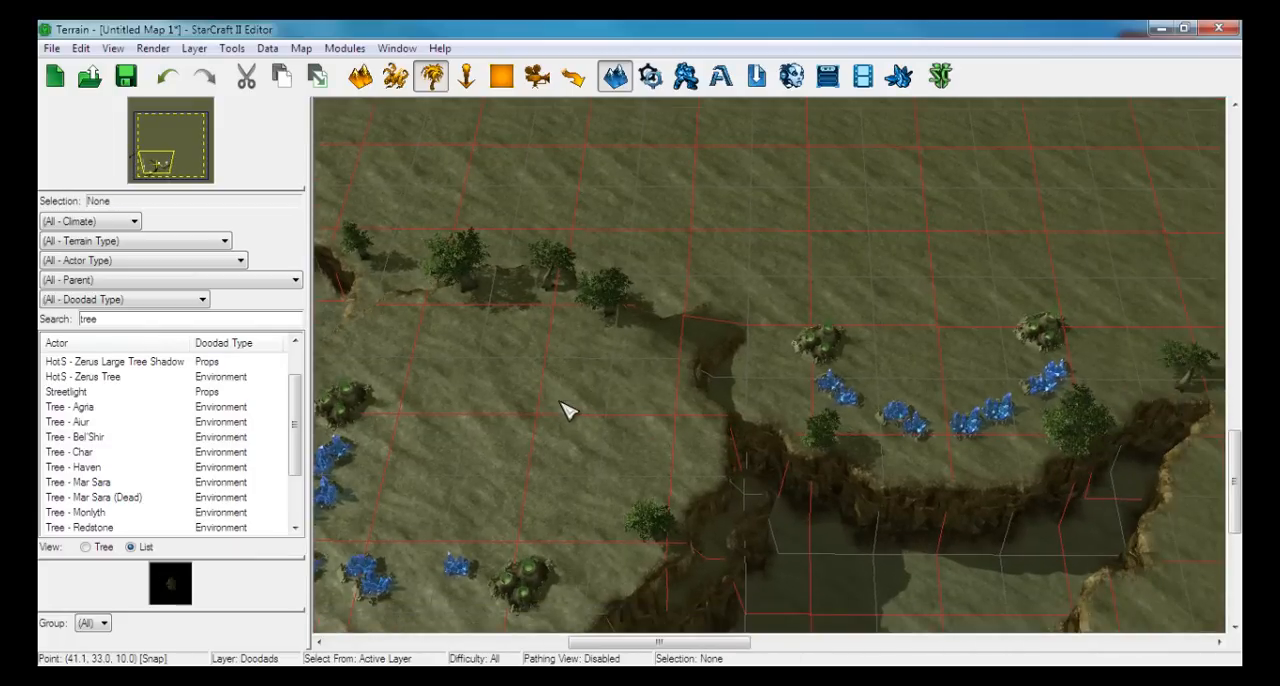
{"action": "right_click_drag", "start_coordinate": [543, 423], "coordinate": [857, 259]}
{"action": "scroll", "coordinate": [797, 370], "scroll_direction": "up", "scroll_amount": 5}
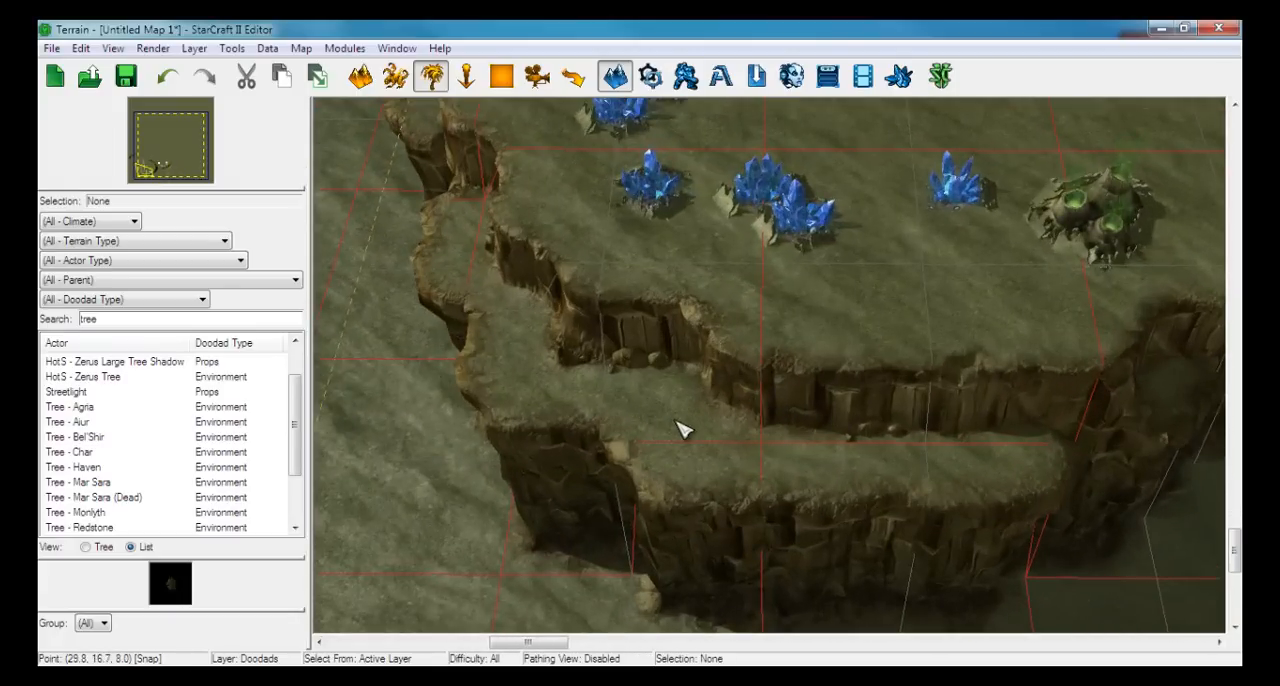
{"action": "right_click_drag", "start_coordinate": [678, 428], "coordinate": [812, 463]}
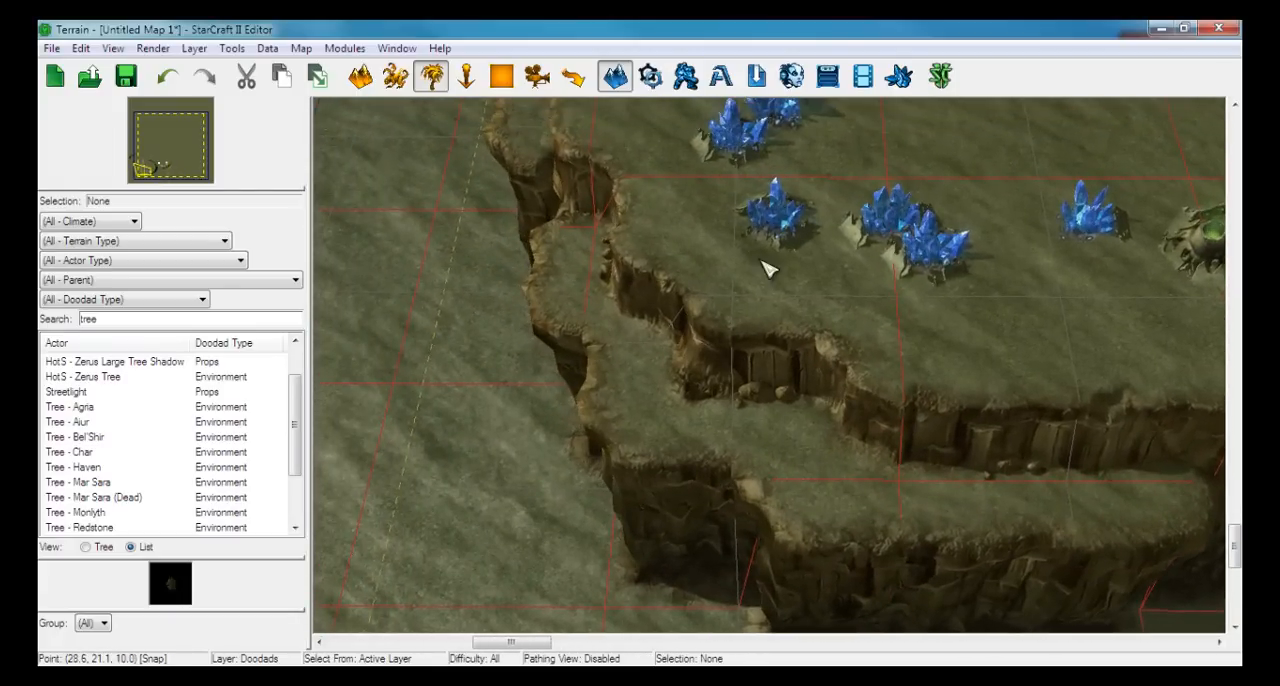
{"action": "scroll", "coordinate": [766, 266], "scroll_direction": "down", "scroll_amount": 3}
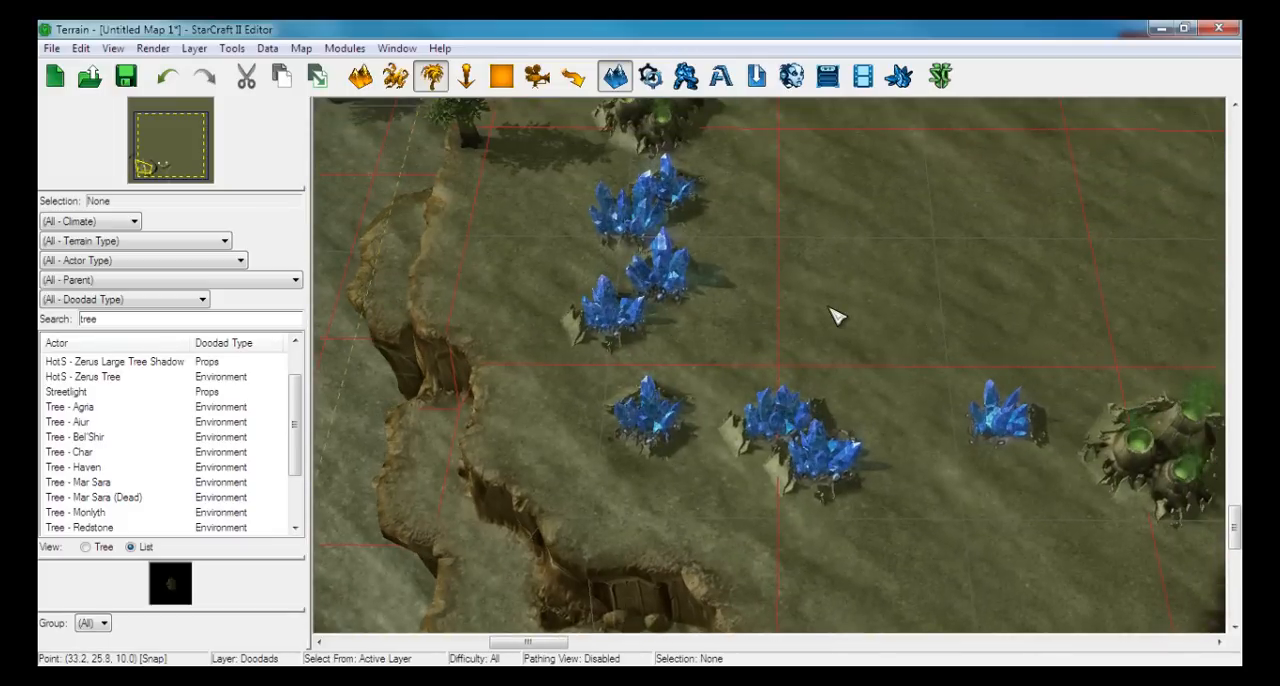
{"action": "right_click_drag", "start_coordinate": [757, 297], "coordinate": [771, 114]}
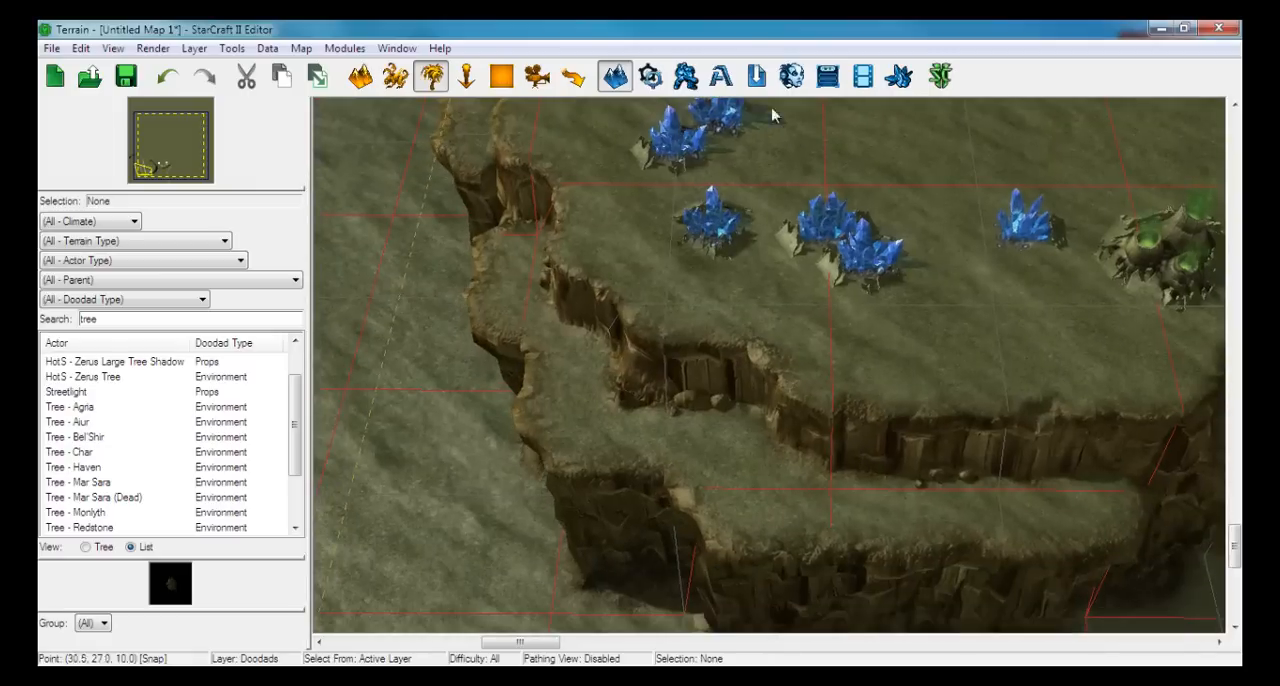
Switch to the Pathing layer and place a Dynamic Pathing Fill on the narrow ledge west of the first base's minerals
{"action": "left_click", "coordinate": [572, 78]}
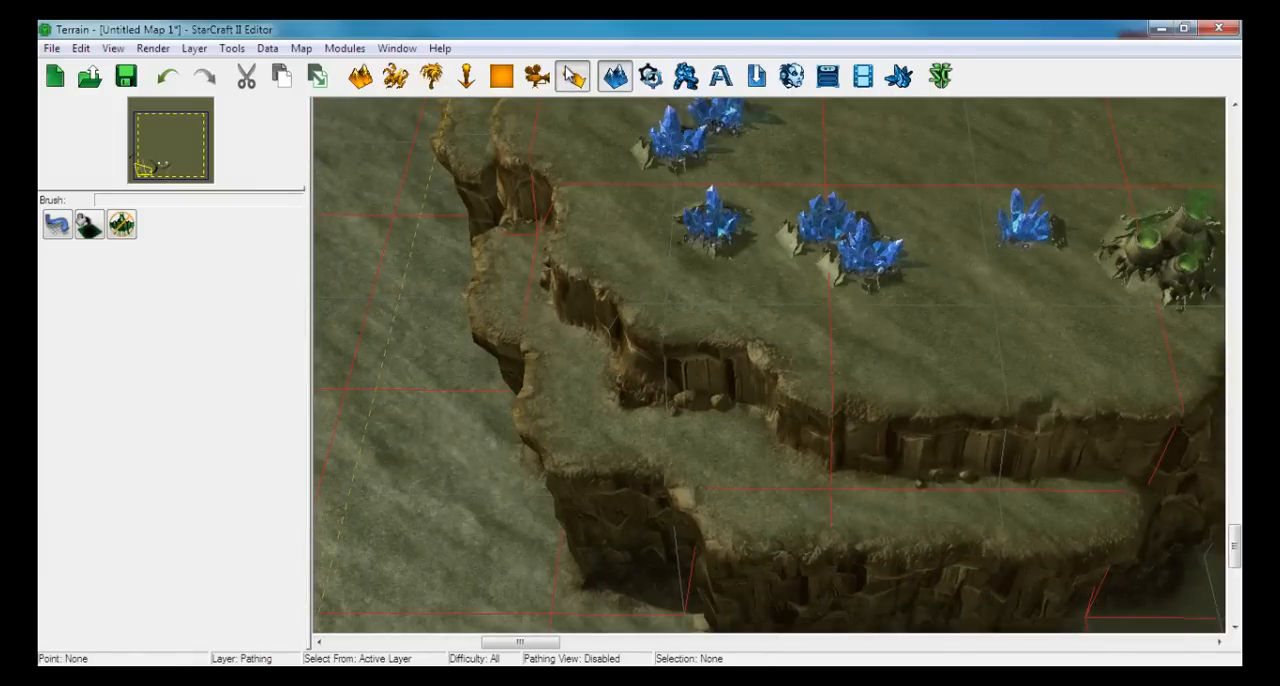
{"action": "left_click", "coordinate": [88, 226]}
{"action": "mouse_move", "coordinate": [455, 308]}
{"action": "middle_mouse_down"}
{"action": "mouse_move", "coordinate": [688, 414]}
{"action": "mouse_move", "coordinate": [783, 489]}
{"action": "middle_mouse_up"}
{"action": "middle_click_drag", "start_coordinate": [903, 314], "coordinate": [820, 384]}
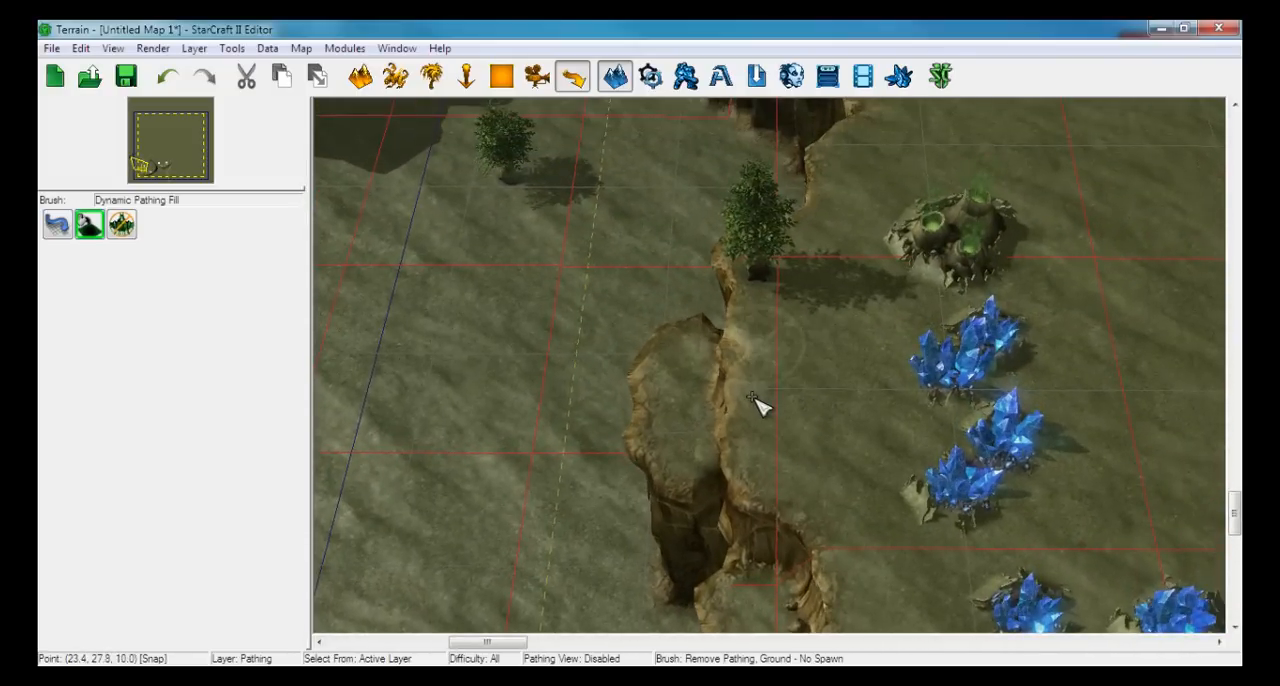
{"action": "middle_click_drag", "start_coordinate": [760, 406], "coordinate": [806, 409]}
{"action": "scroll", "coordinate": [806, 409], "scroll_direction": "up", "scroll_amount": 5}
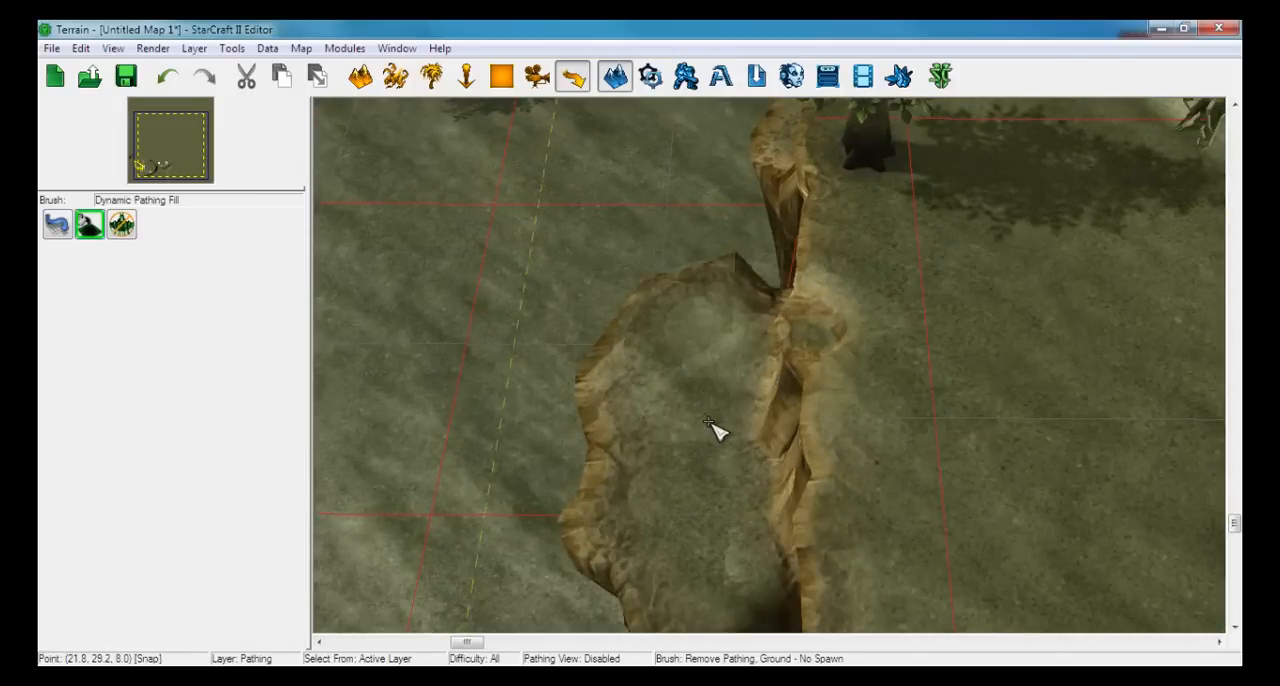
{"action": "left_click", "coordinate": [703, 428]}
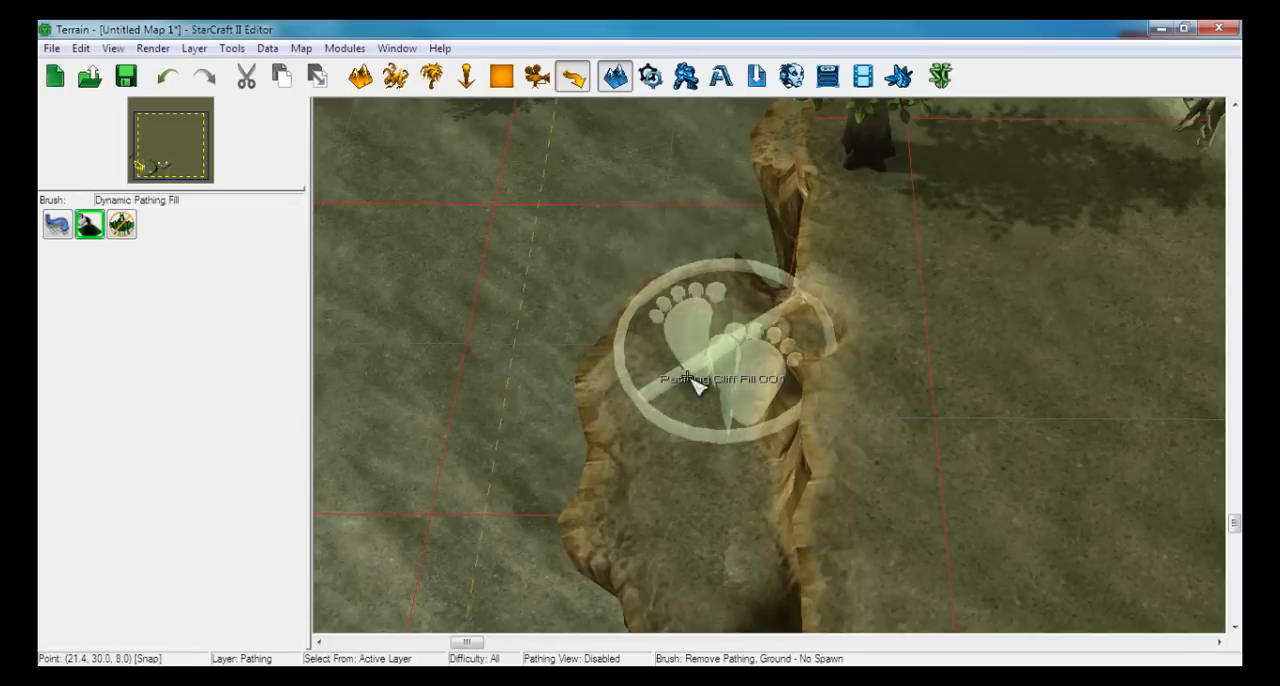
Examine the filled western ledge and the surrounding plateau of the first base
{"action": "right_click_drag", "start_coordinate": [677, 457], "coordinate": [672, 454]}
{"action": "scroll", "coordinate": [671, 446], "scroll_direction": "down", "scroll_amount": 5}
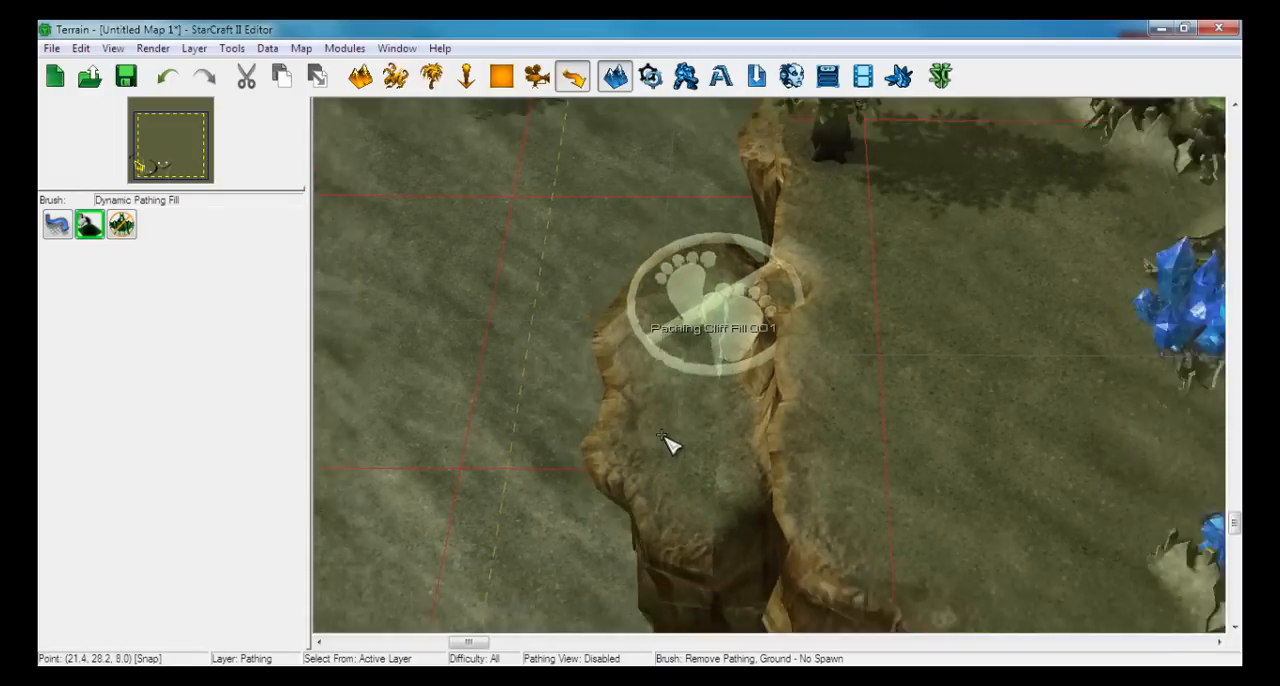
{"action": "right_click_drag", "start_coordinate": [868, 340], "coordinate": [655, 314]}
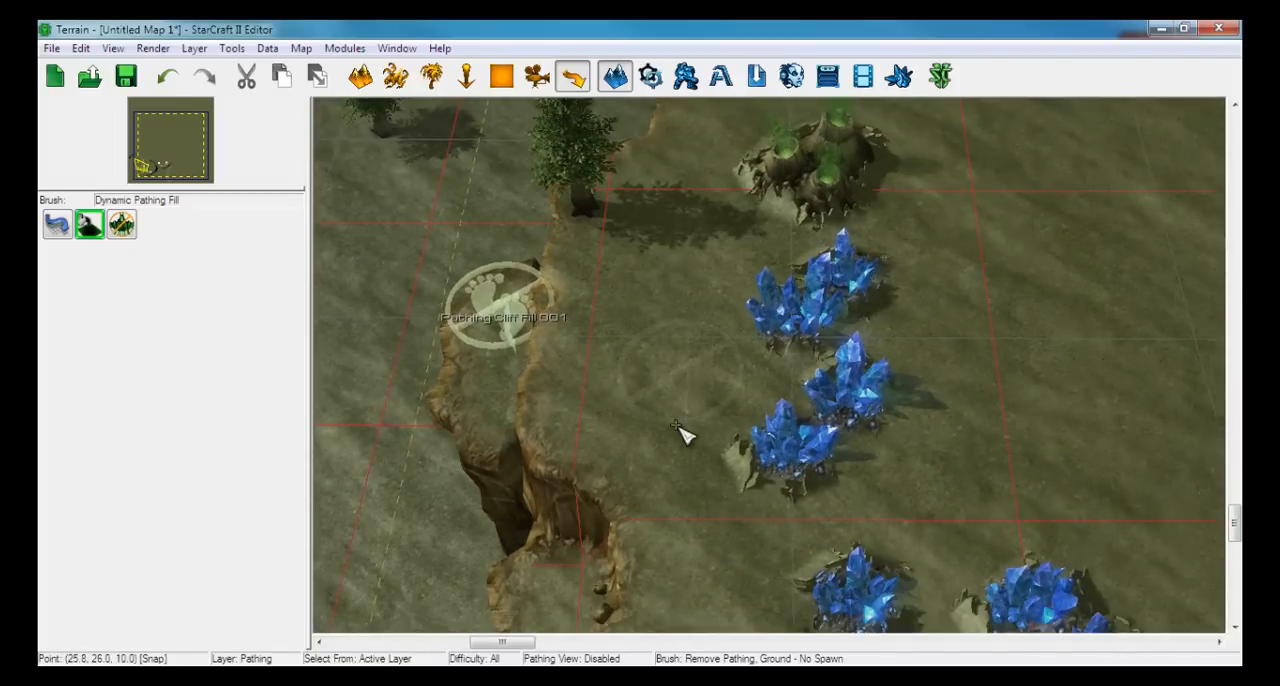
{"action": "left_click", "coordinate": [686, 432]}
{"action": "right_click_drag", "start_coordinate": [971, 314], "coordinate": [774, 303]}
{"action": "scroll", "coordinate": [785, 310], "scroll_direction": "down", "scroll_amount": 3}
{"action": "scroll", "coordinate": [785, 305], "scroll_direction": "down", "scroll_amount": 3}
{"action": "right_click_drag", "start_coordinate": [889, 340], "coordinate": [836, 350]}
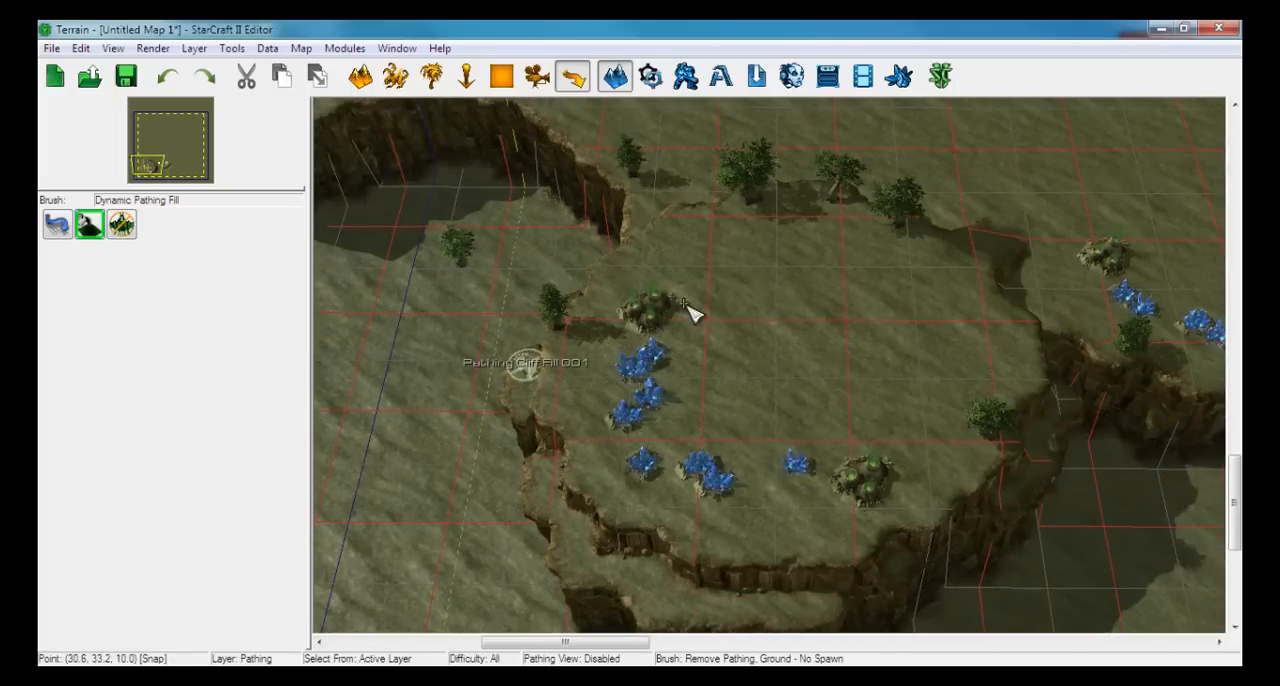
Display the pathing overlay and shift the pathing fill slightly west on the first base's western ledge
{"action": "right_click_drag", "start_coordinate": [591, 371], "coordinate": [866, 385]}
{"action": "scroll", "coordinate": [855, 381], "scroll_direction": "up", "scroll_amount": 5}
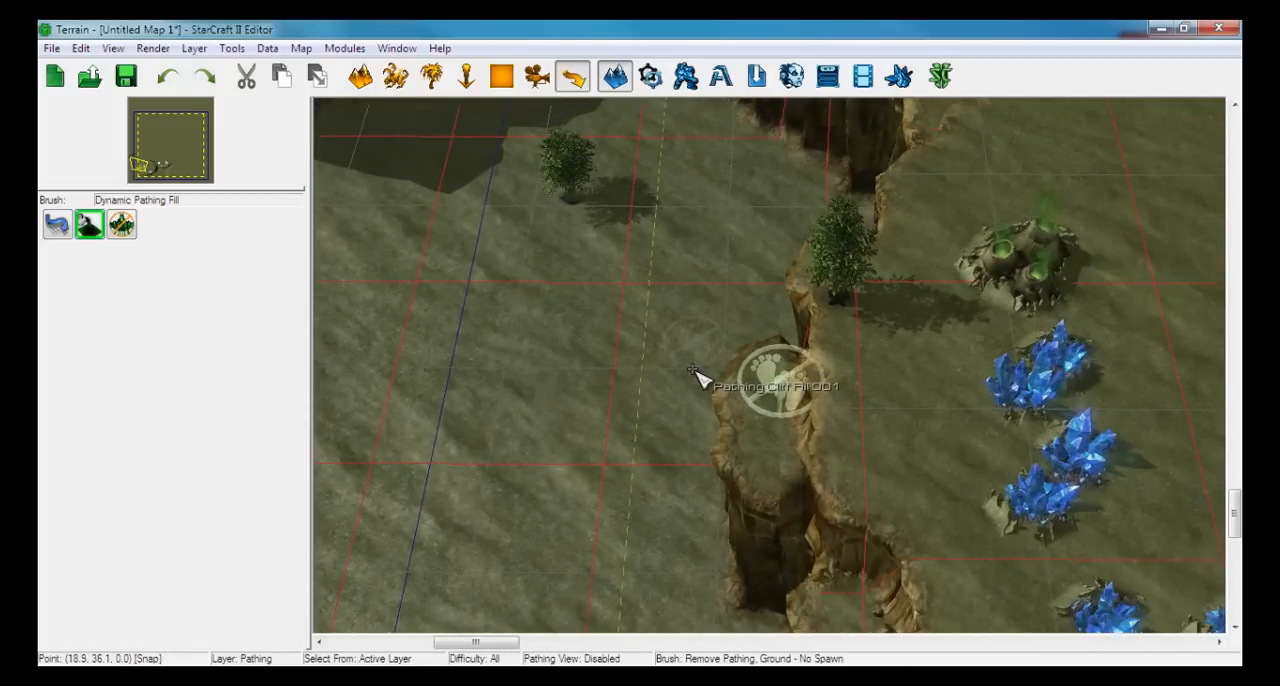
{"action": "key", "text": "o"}
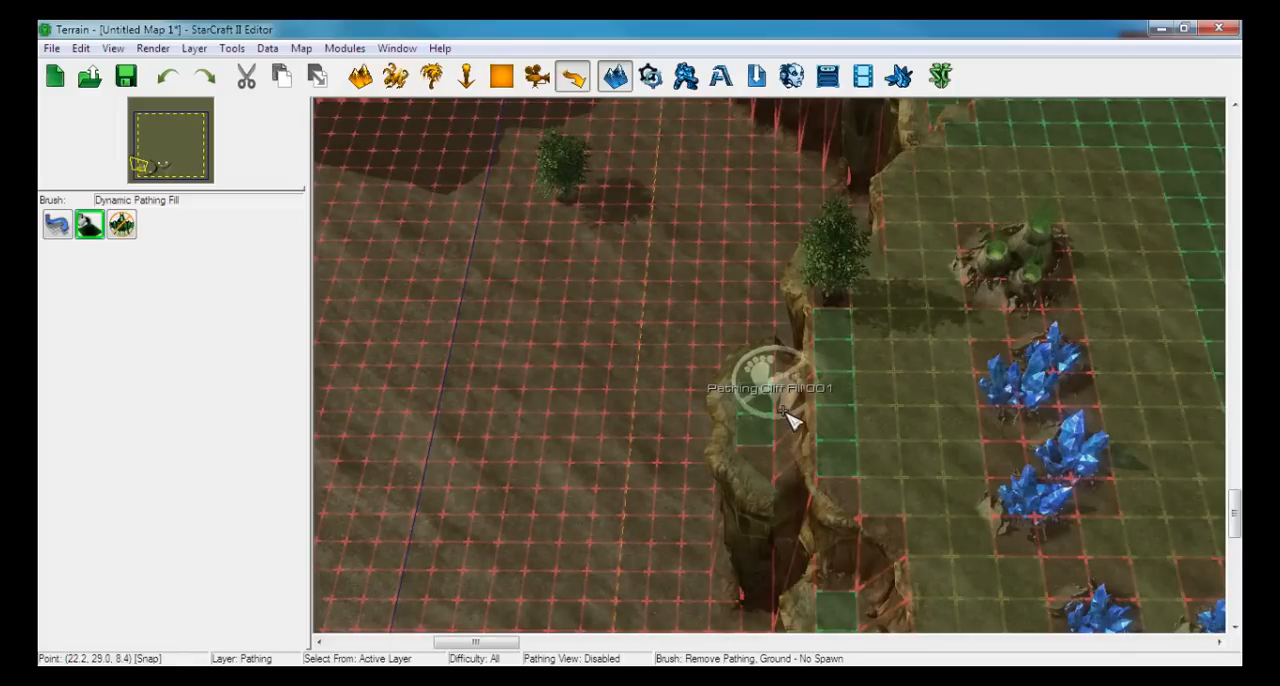
{"action": "key", "text": "Escape"}
{"action": "left_click_drag", "start_coordinate": [785, 405], "coordinate": [770, 397]}
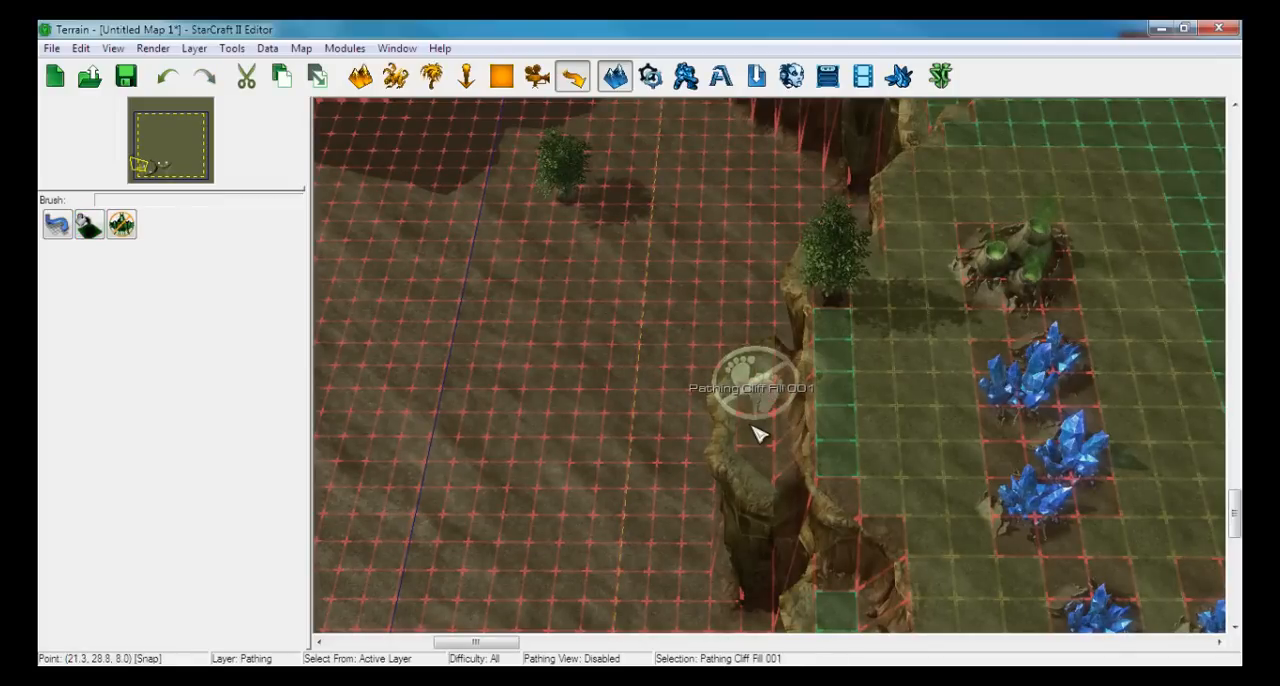
Try the pathing fill on the first base's plateau and return it to the western ledge
{"action": "scroll", "coordinate": [757, 434], "scroll_direction": "up", "scroll_amount": 4}
{"action": "left_click_drag", "start_coordinate": [851, 386], "coordinate": [1015, 320]}
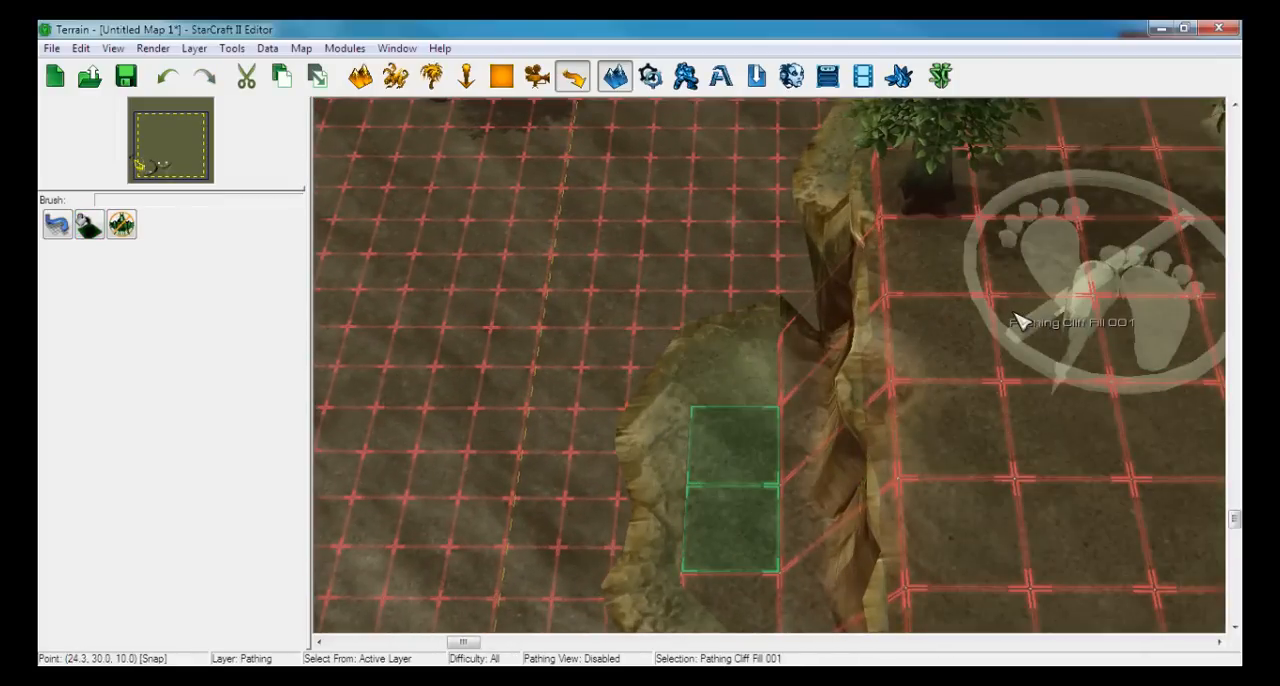
{"action": "right_click_drag", "start_coordinate": [1014, 313], "coordinate": [603, 335]}
{"action": "scroll", "coordinate": [870, 341], "scroll_direction": "down", "scroll_amount": 4}
{"action": "scroll", "coordinate": [920, 330], "scroll_direction": "down", "scroll_amount": 2}
{"action": "right_click_drag", "start_coordinate": [940, 321], "coordinate": [785, 328]}
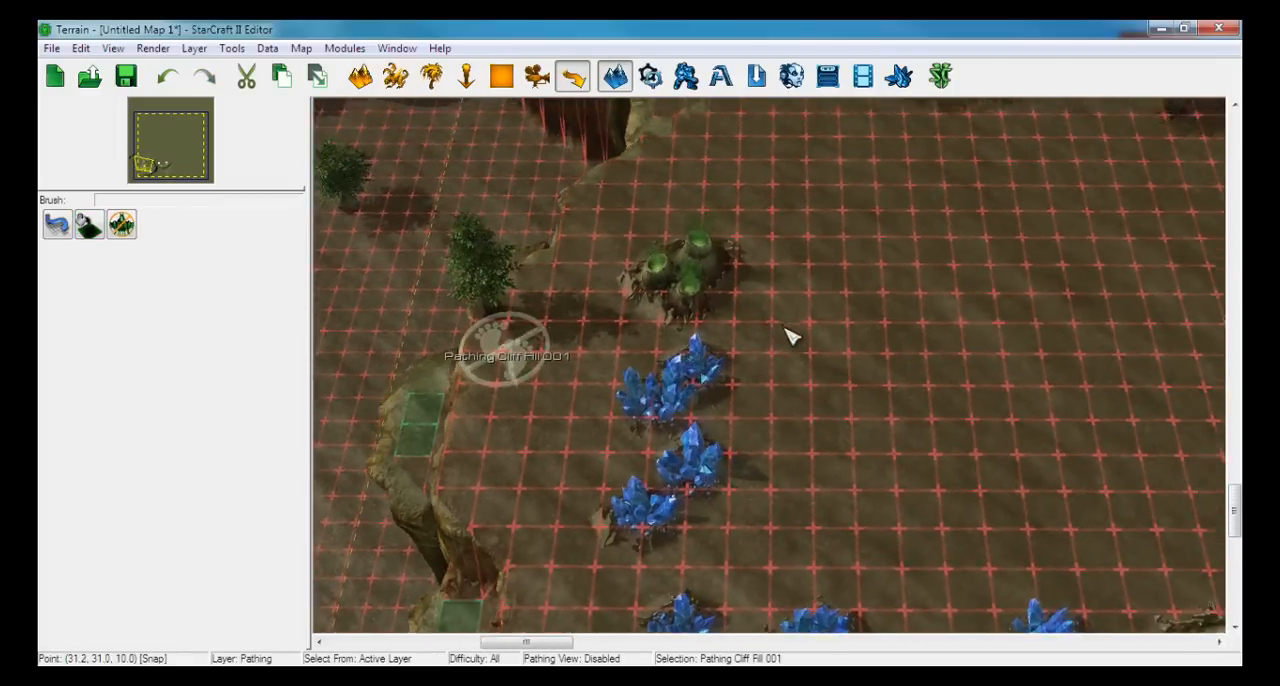
{"action": "scroll", "coordinate": [798, 334], "scroll_direction": "down", "scroll_amount": 3}
{"action": "scroll", "coordinate": [820, 340], "scroll_direction": "up", "scroll_amount": 2}
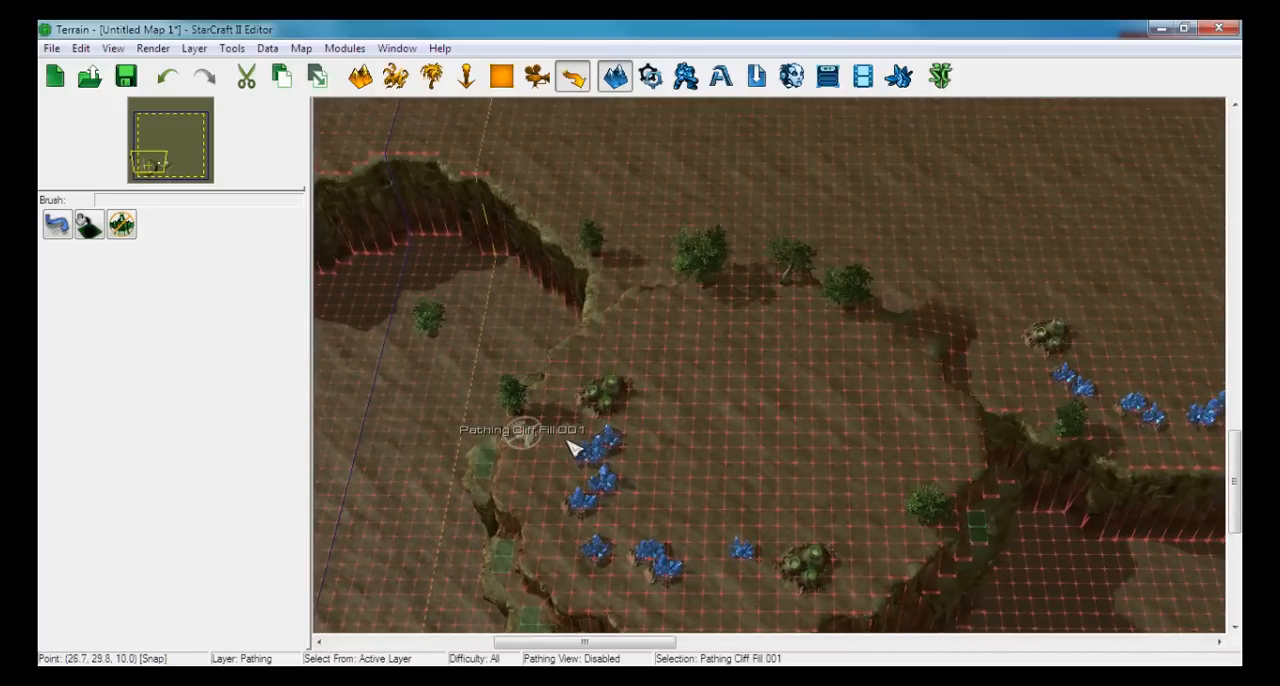
{"action": "left_click_drag", "start_coordinate": [533, 443], "coordinate": [487, 472]}
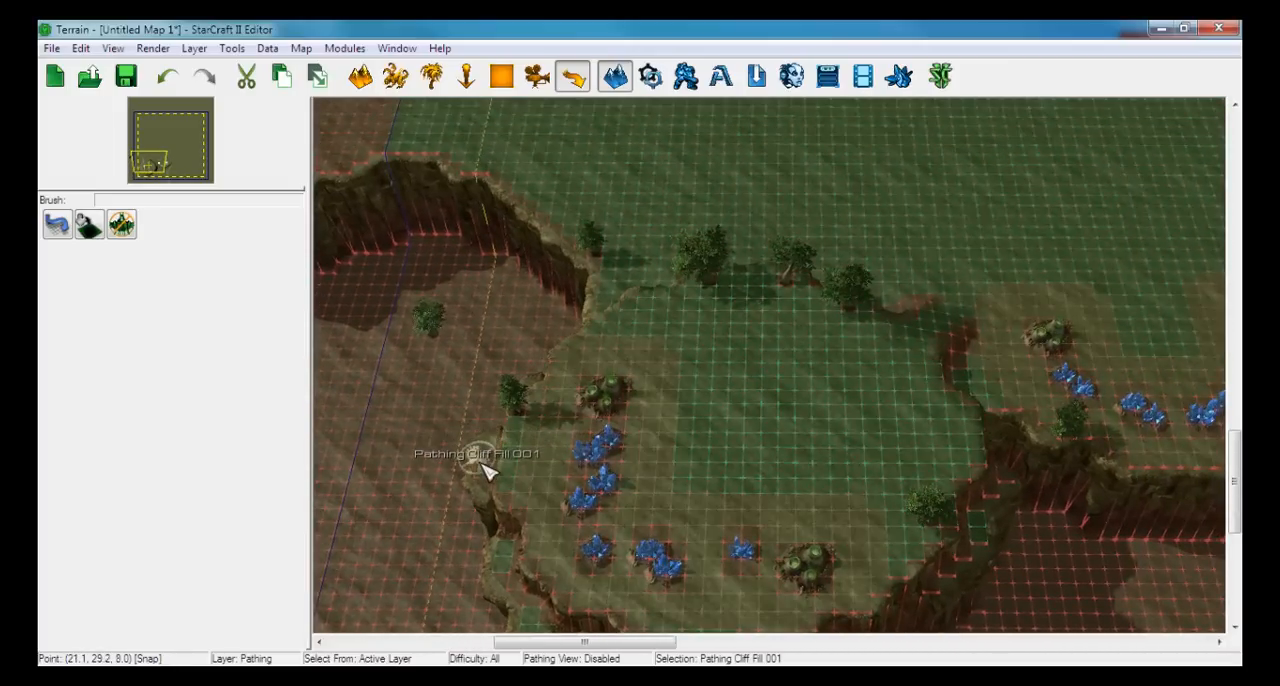
Place two more Dynamic Pathing Fills on the separate ledge pockets along the first base's south-western cliff
{"action": "right_click_drag", "start_coordinate": [558, 479], "coordinate": [748, 348]}
{"action": "scroll", "coordinate": [766, 402], "scroll_direction": "up", "scroll_amount": 4}
{"action": "scroll", "coordinate": [768, 408], "scroll_direction": "up", "scroll_amount": 2}
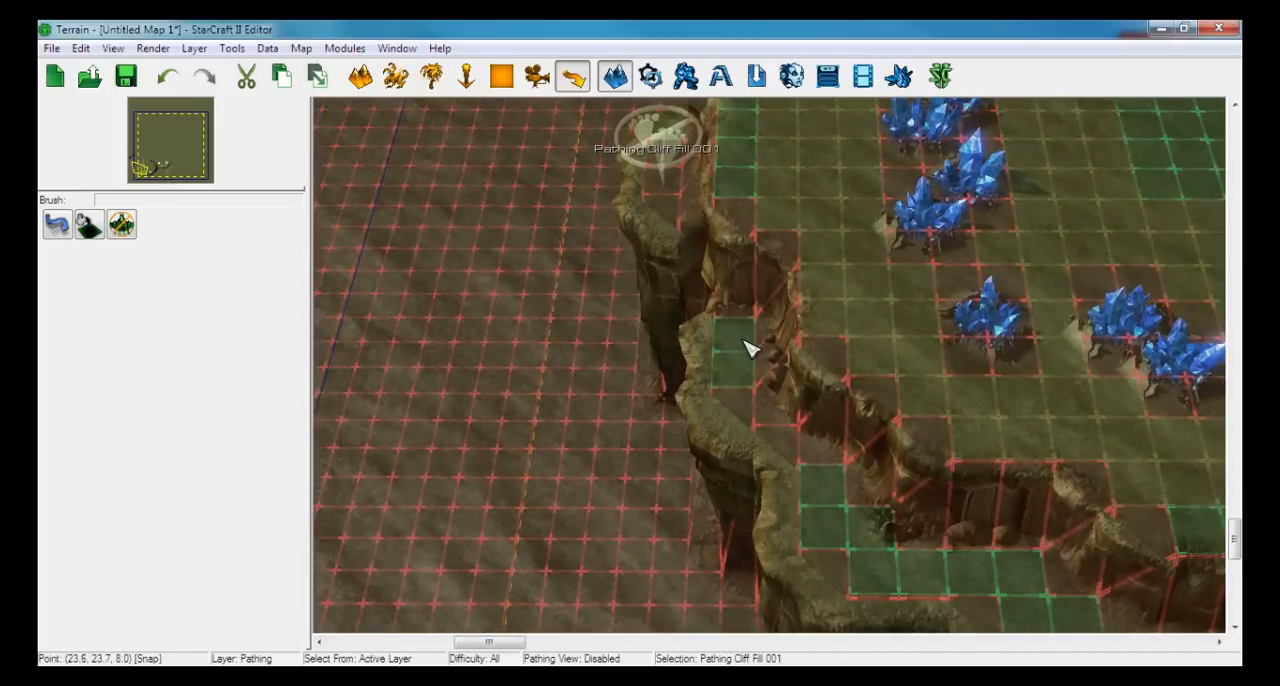
{"action": "left_click", "coordinate": [88, 228]}
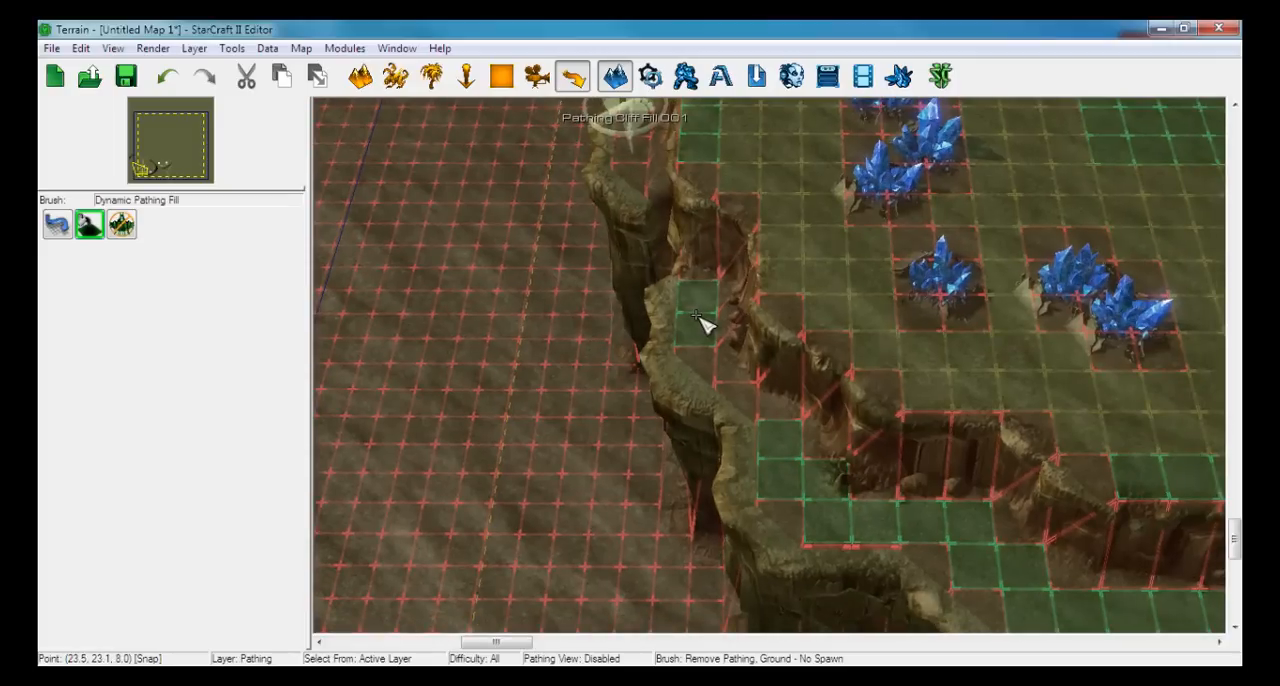
{"action": "right_click_drag", "start_coordinate": [806, 440], "coordinate": [708, 396]}
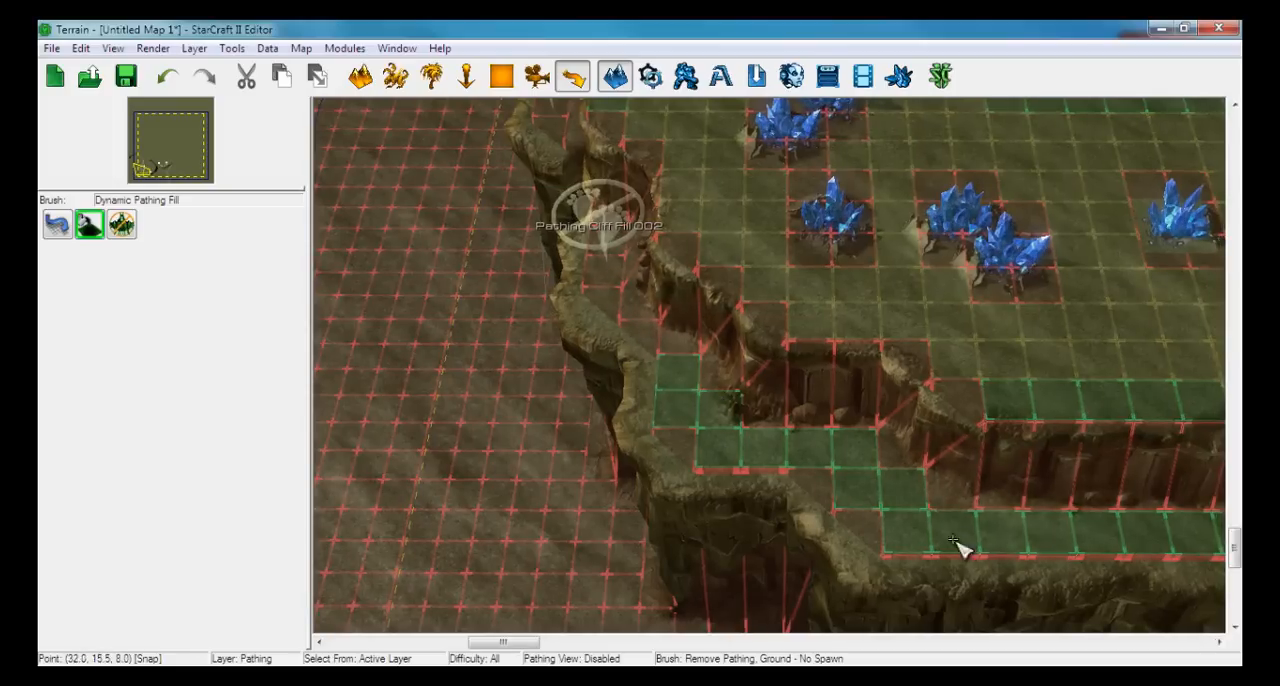
{"action": "left_click", "coordinate": [684, 414]}
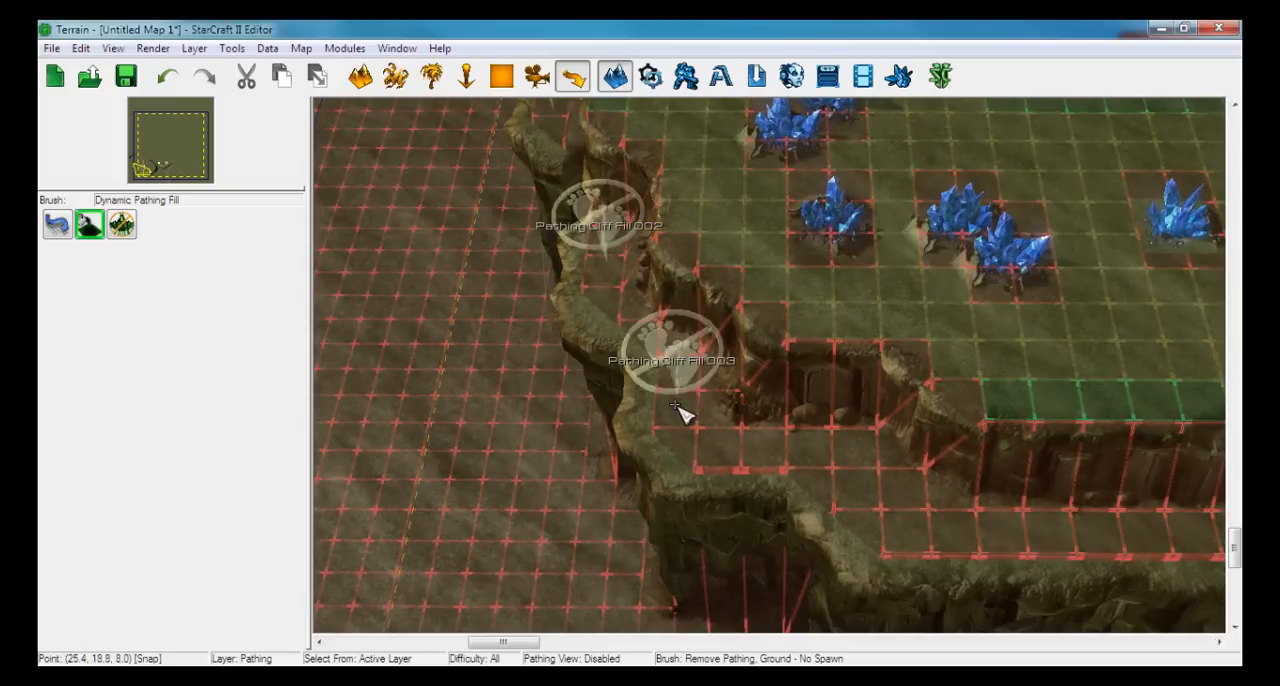
Place a Dynamic Pathing Fill on the small ledge along the first base's eastern cliff and check all the filled ledges
{"action": "right_click_drag", "start_coordinate": [820, 443], "coordinate": [359, 426]}
{"action": "right_click_drag", "start_coordinate": [770, 401], "coordinate": [416, 522]}
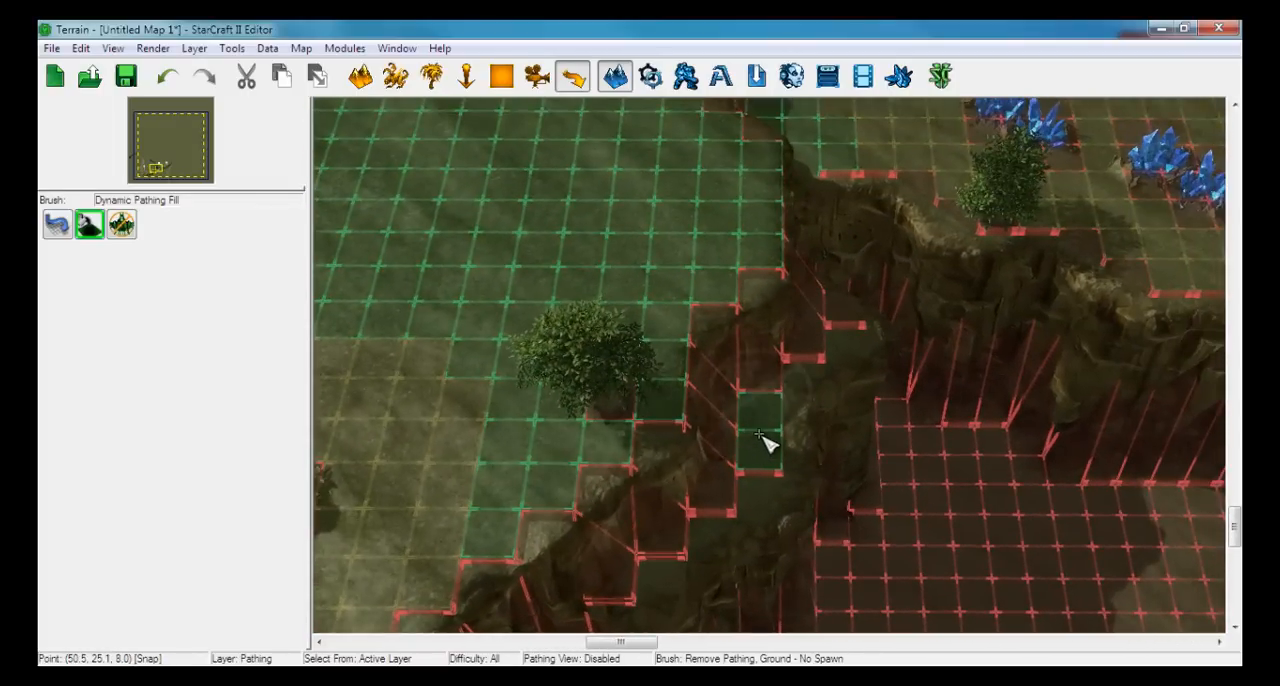
{"action": "left_click", "coordinate": [763, 438]}
{"action": "mouse_move", "coordinate": [923, 366]}
{"action": "right_mouse_down"}
{"action": "mouse_move", "coordinate": [600, 529]}
{"action": "mouse_move", "coordinate": [872, 402]}
{"action": "right_mouse_up"}
{"action": "scroll", "coordinate": [597, 527], "scroll_direction": "down", "scroll_amount": 3}
{"action": "scroll", "coordinate": [872, 402], "scroll_direction": "down", "scroll_amount": 3}
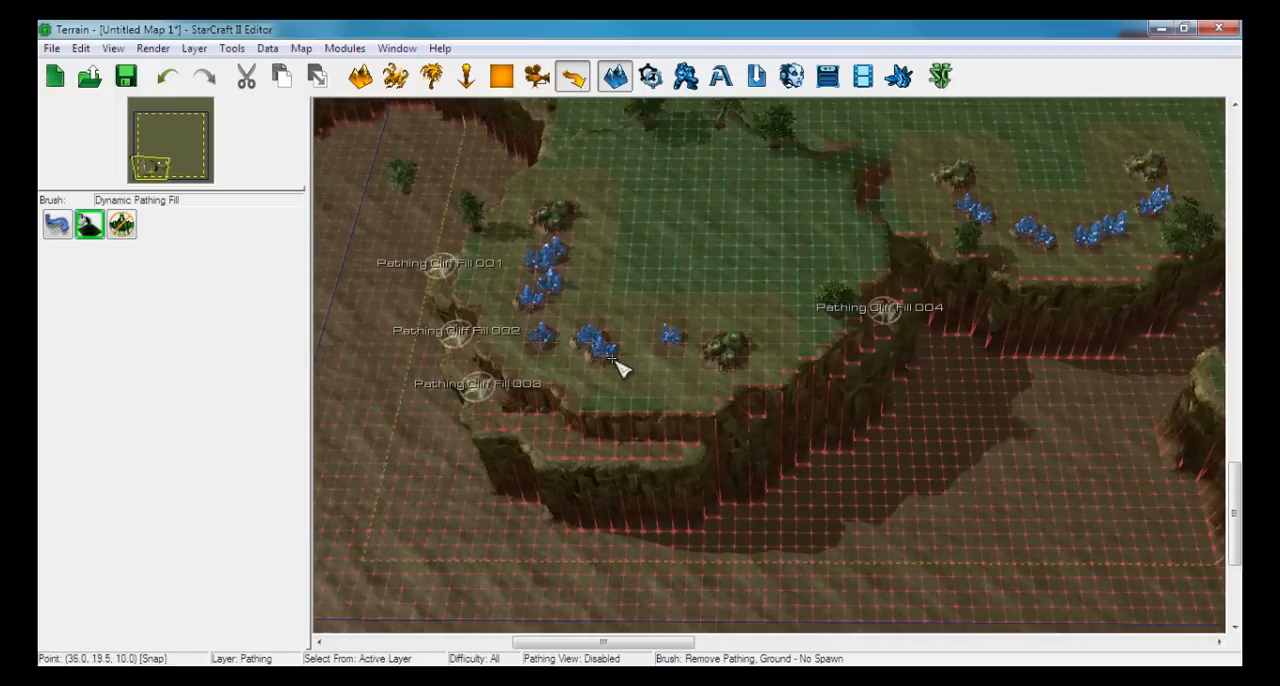
{"action": "right_click_drag", "start_coordinate": [618, 366], "coordinate": [741, 372]}
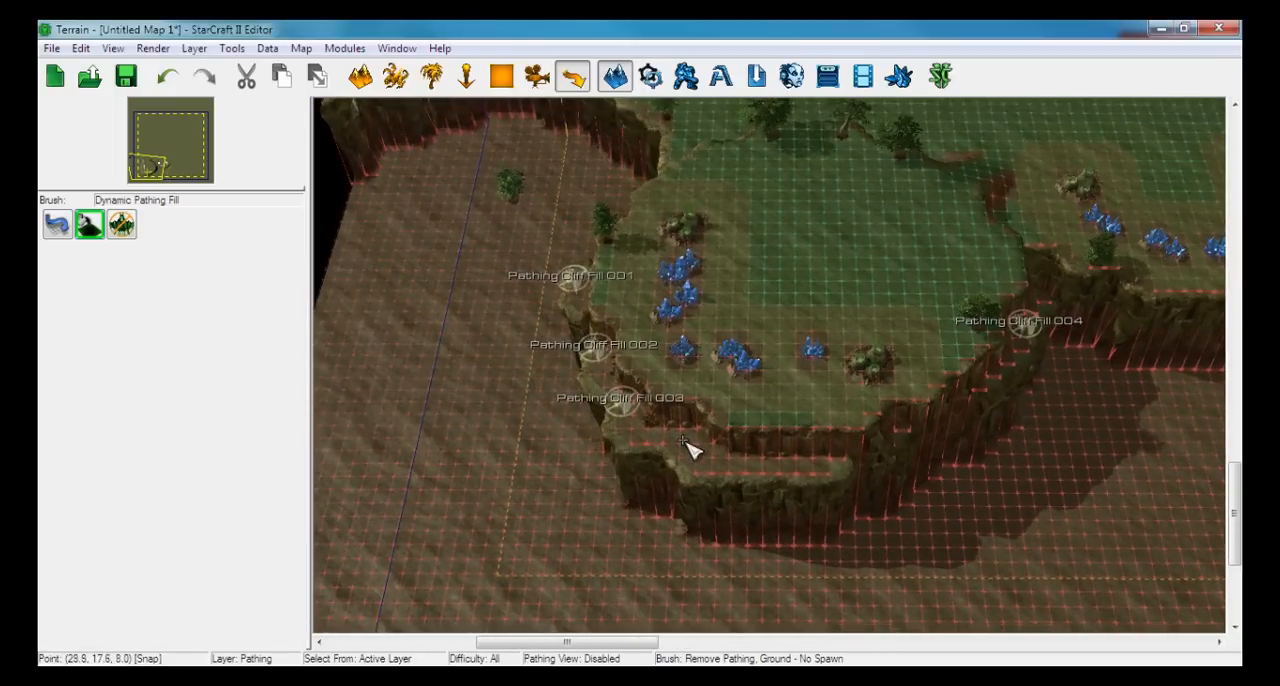
Place a No Fly Zone just inside the blue boundary at the map's south-west corner
{"action": "left_click", "coordinate": [121, 224]}
{"action": "right_click_drag", "start_coordinate": [457, 357], "coordinate": [877, 194]}
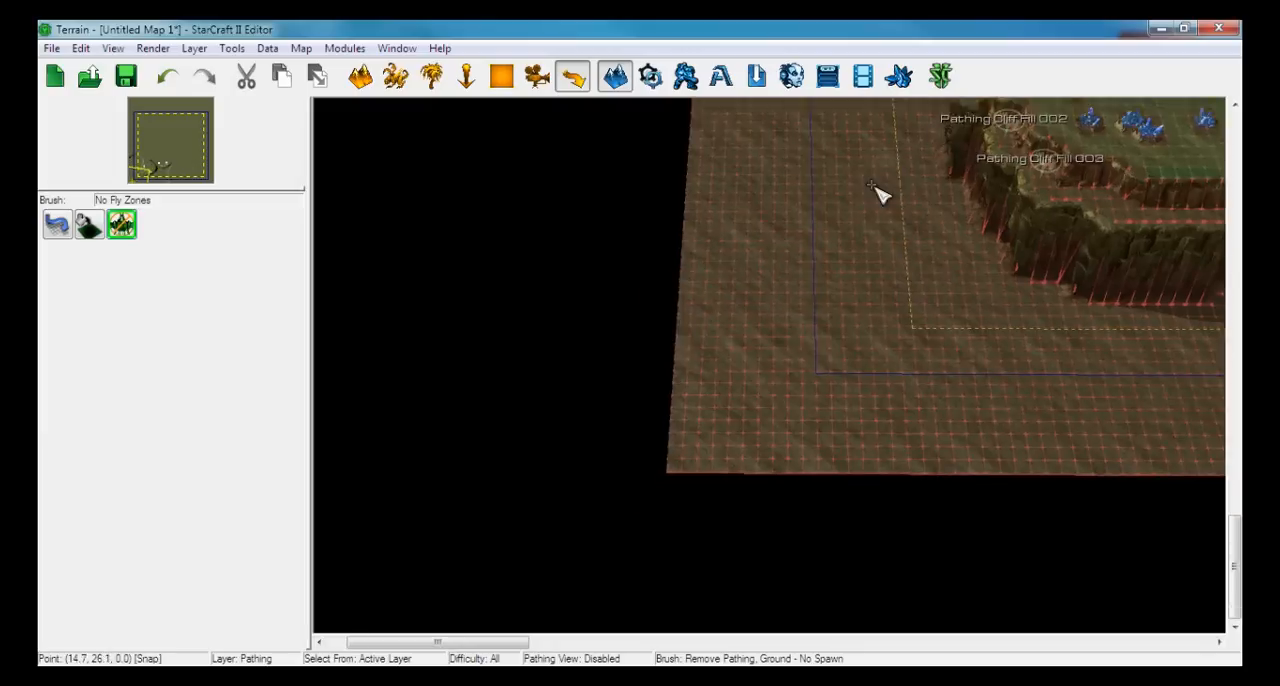
{"action": "right_click_drag", "start_coordinate": [721, 433], "coordinate": [594, 483]}
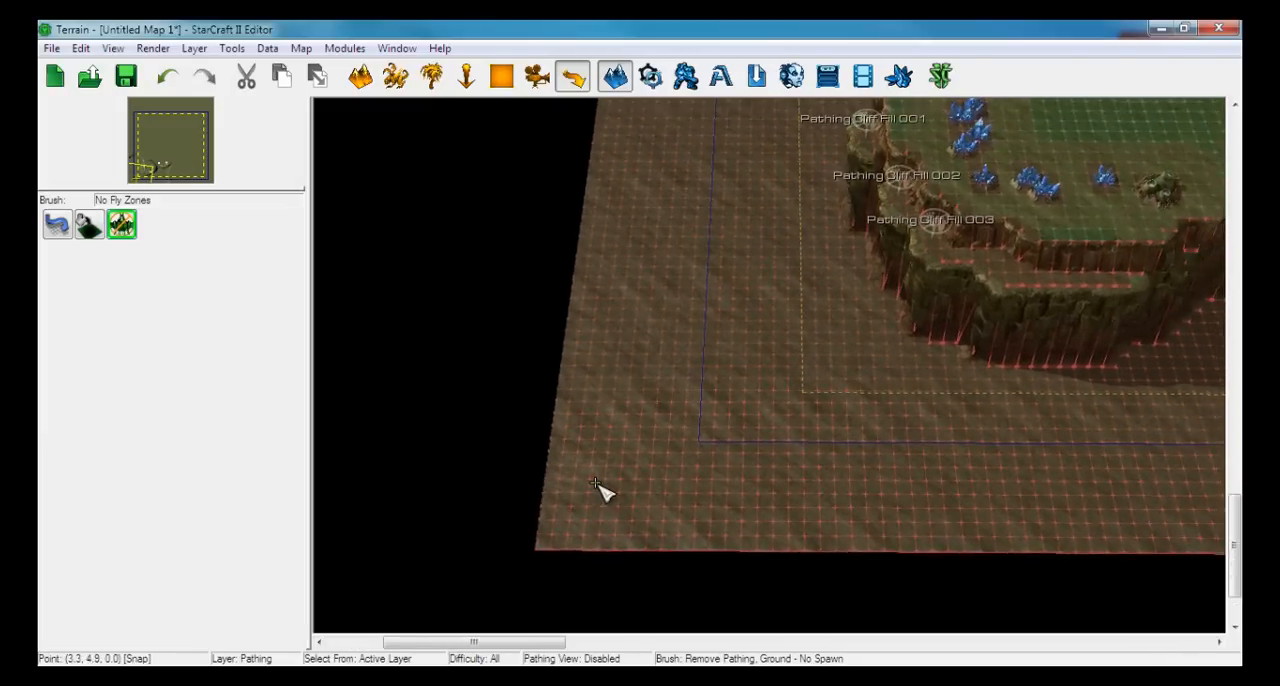
{"action": "scroll", "coordinate": [741, 465], "scroll_direction": "up", "scroll_amount": 3}
{"action": "scroll", "coordinate": [741, 470], "scroll_direction": "up", "scroll_amount": 1}
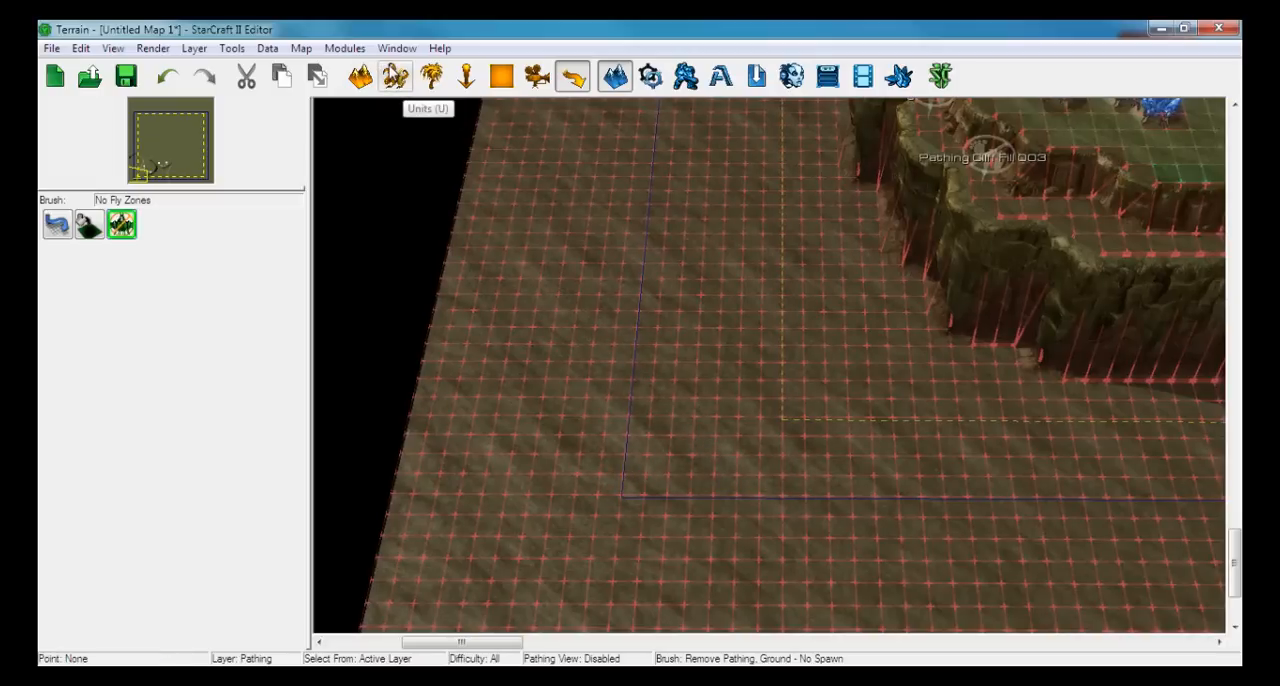
{"action": "left_click", "coordinate": [692, 432]}
{"action": "key", "text": "Escape"}
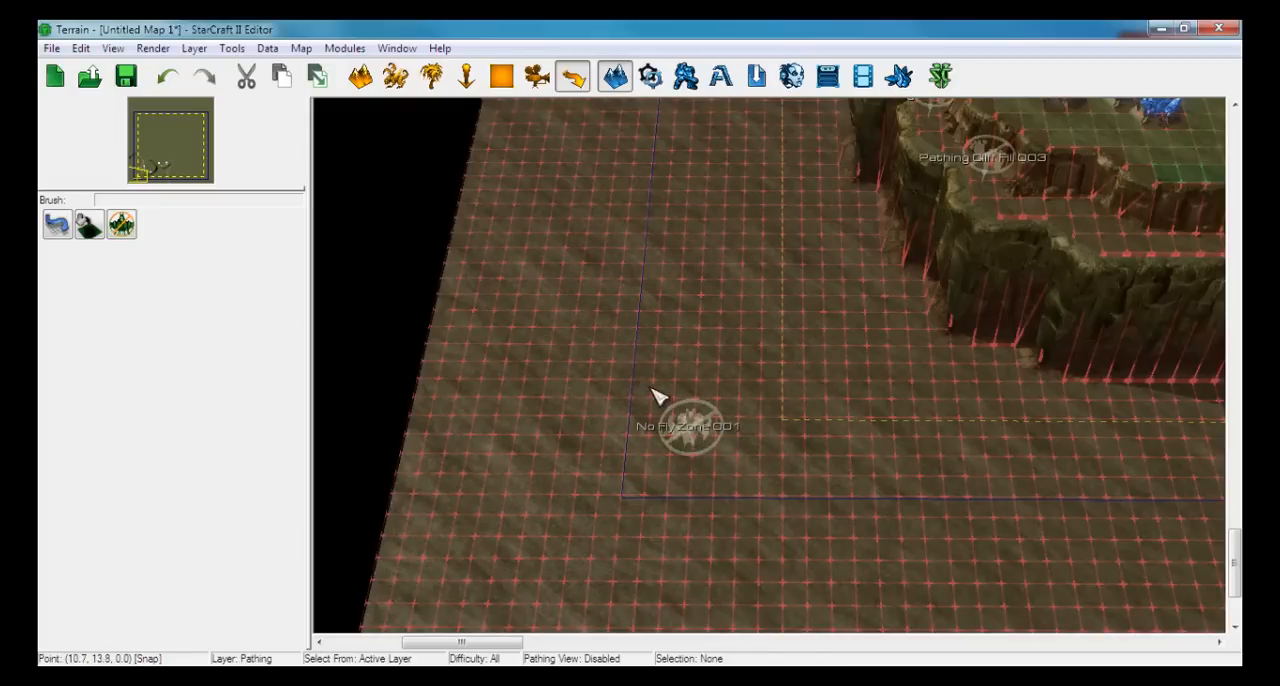
Enable the Show Pathing view to display the extent of the No Fly Zone at the south-west corner
{"action": "left_click_drag", "start_coordinate": [648, 390], "coordinate": [777, 491]}
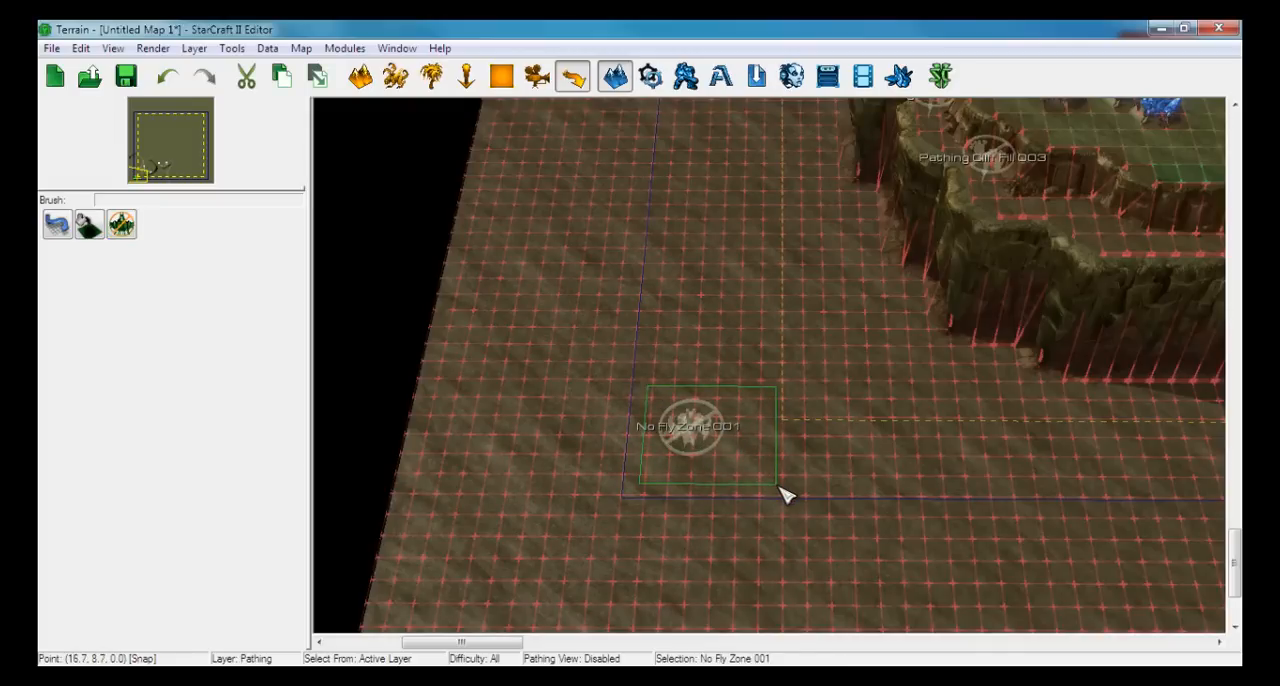
{"action": "key", "text": "Escape"}
{"action": "left_click", "coordinate": [113, 48]}
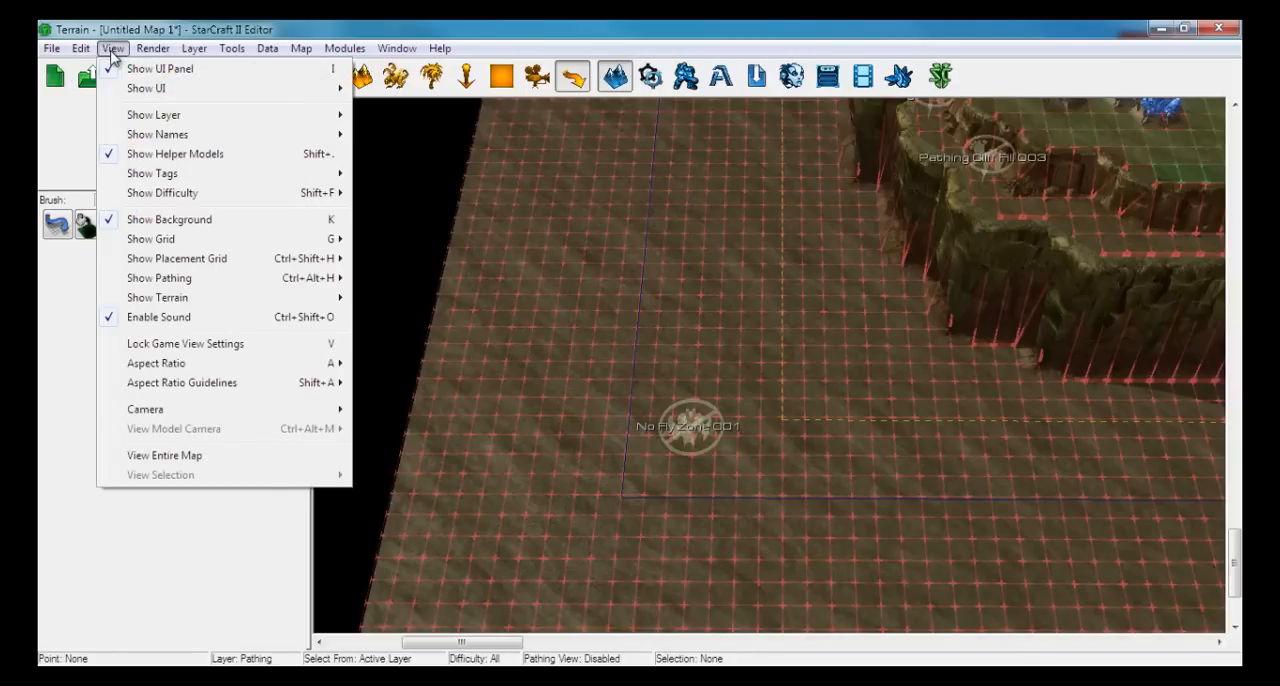
{"action": "key", "text": "ctrl+alt+h"}
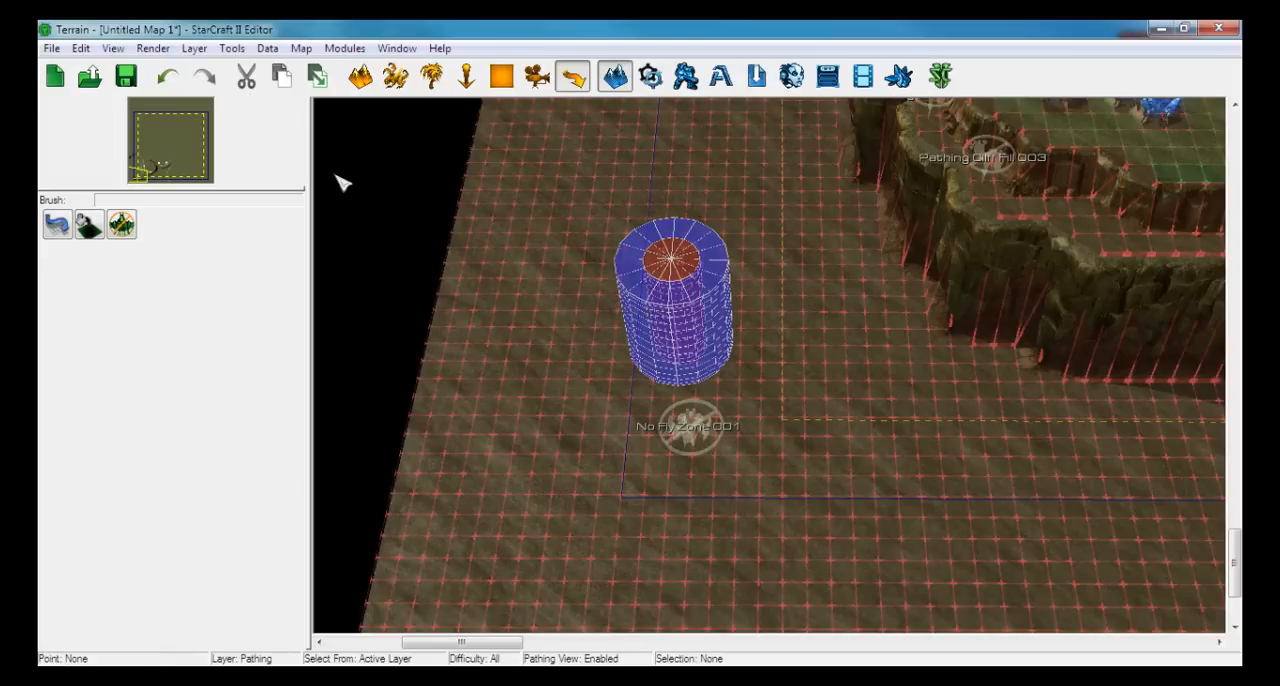
{"action": "left_click", "coordinate": [113, 48]}
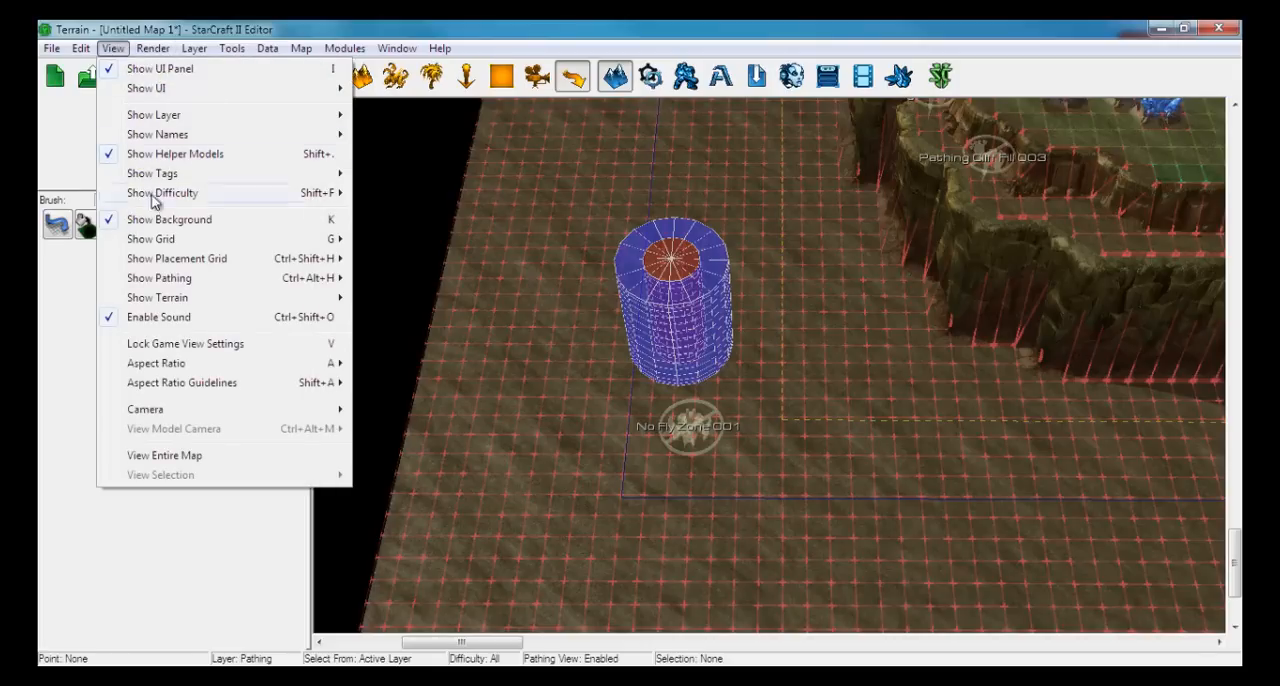
Move the No Fly Zone south to about (13, 8.5), close to the corner of the blue boundary
{"action": "mouse_move", "coordinate": [219, 280]}
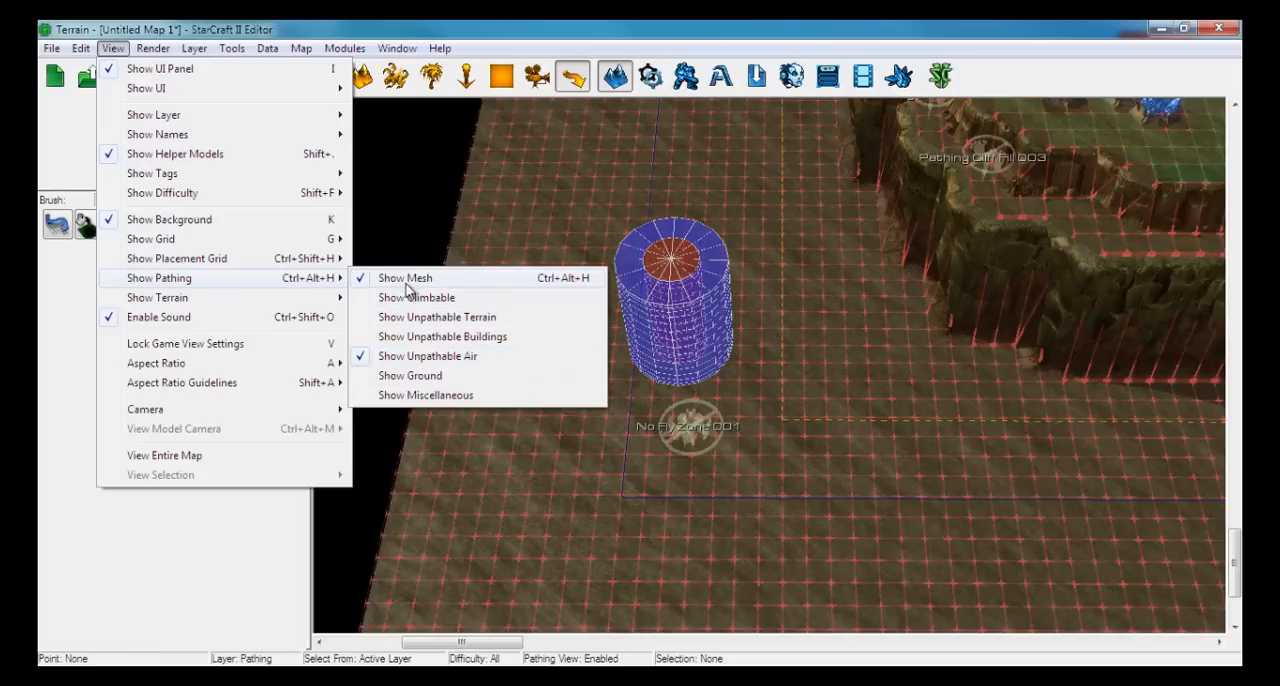
{"action": "left_click", "coordinate": [112, 53]}
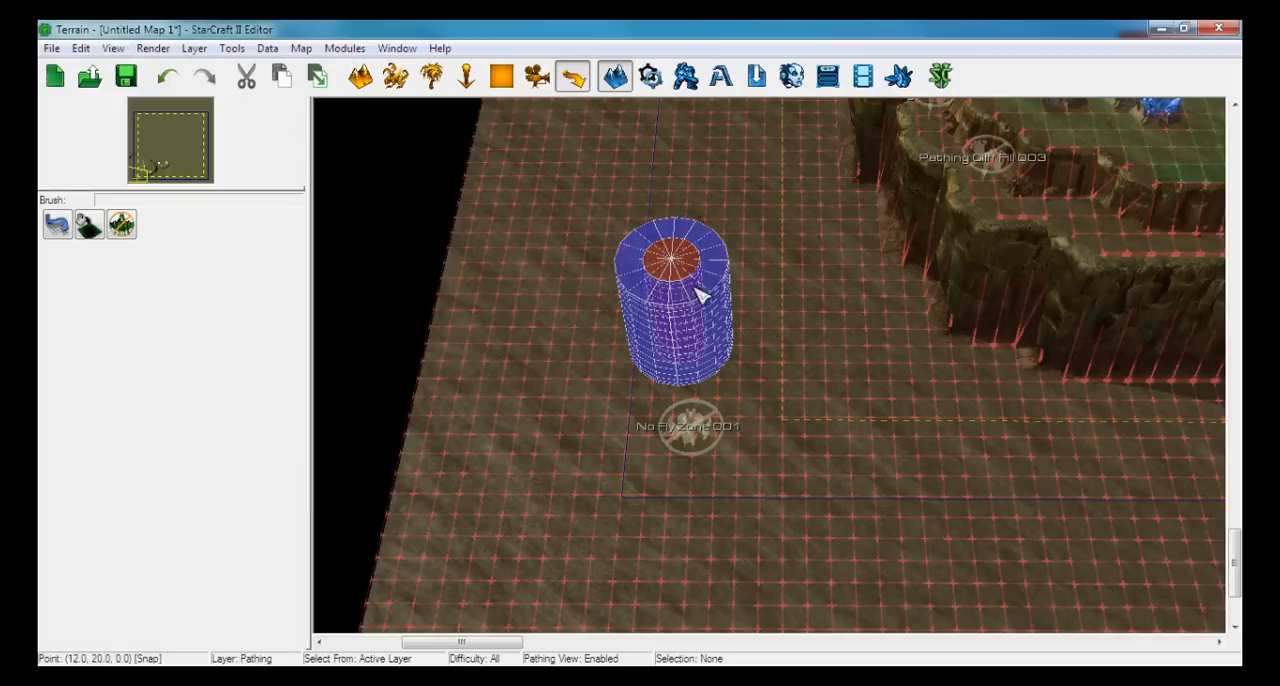
{"action": "right_click_drag", "start_coordinate": [760, 312], "coordinate": [817, 330]}
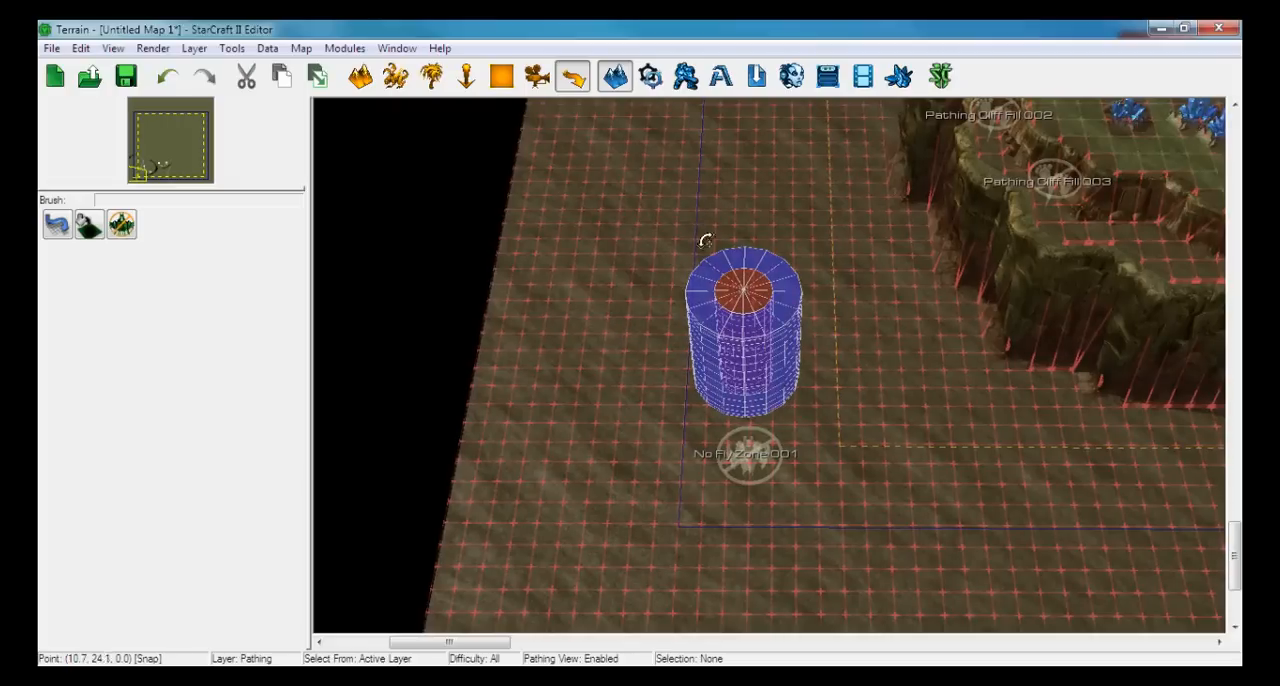
{"action": "right_click_drag", "start_coordinate": [706, 241], "coordinate": [750, 476], "text": "ctrl"}
{"action": "right_click_drag", "start_coordinate": [738, 266], "coordinate": [743, 176], "text": "ctrl"}
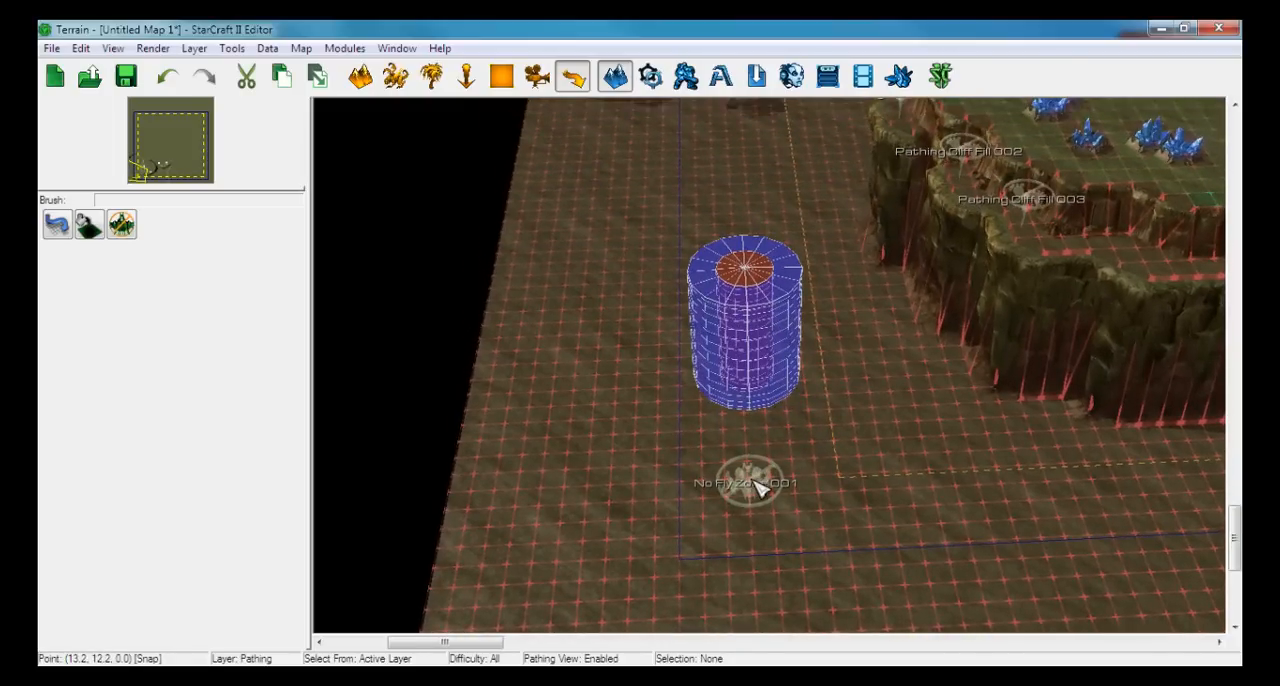
{"action": "mouse_move", "coordinate": [757, 487]}
{"action": "left_mouse_down"}
{"action": "mouse_move", "coordinate": [777, 400]}
{"action": "mouse_move", "coordinate": [771, 317]}
{"action": "mouse_move", "coordinate": [724, 290]}
{"action": "mouse_move", "coordinate": [658, 371]}
{"action": "mouse_move", "coordinate": [760, 522]}
{"action": "left_mouse_up"}
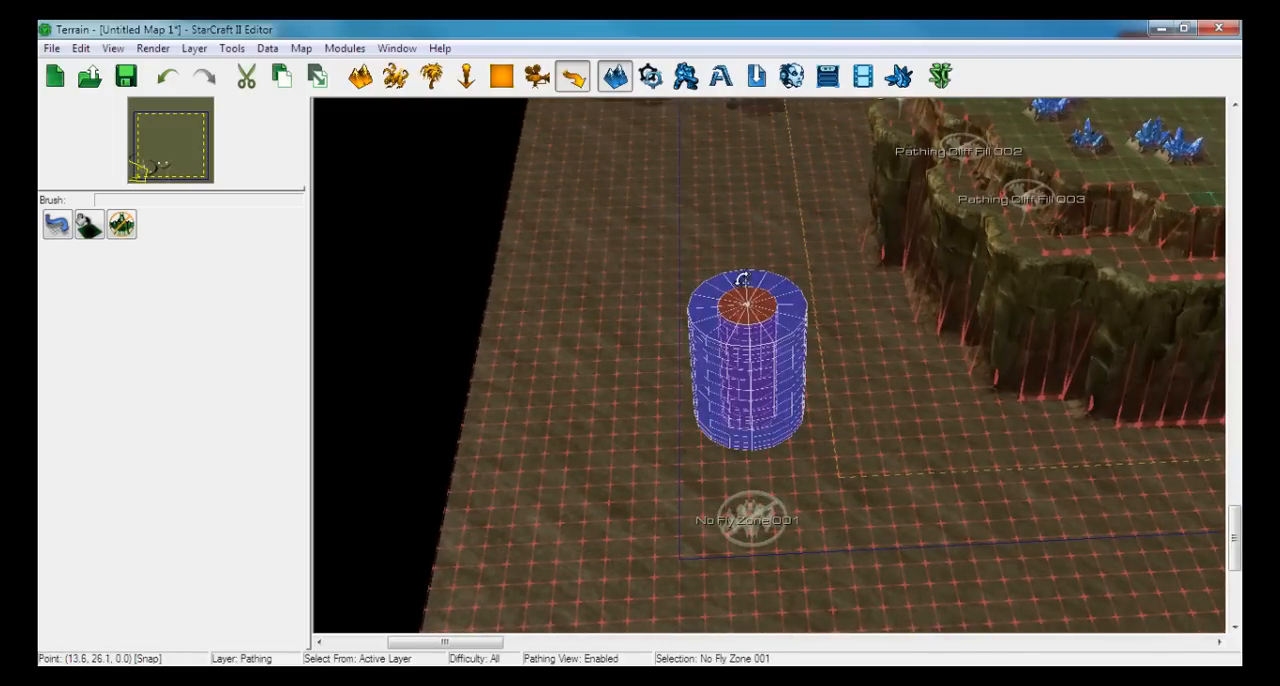
{"action": "right_click_drag", "start_coordinate": [742, 278], "coordinate": [759, 467], "text": "ctrl"}
{"action": "scroll", "coordinate": [715, 466], "scroll_direction": "up", "scroll_amount": 3}
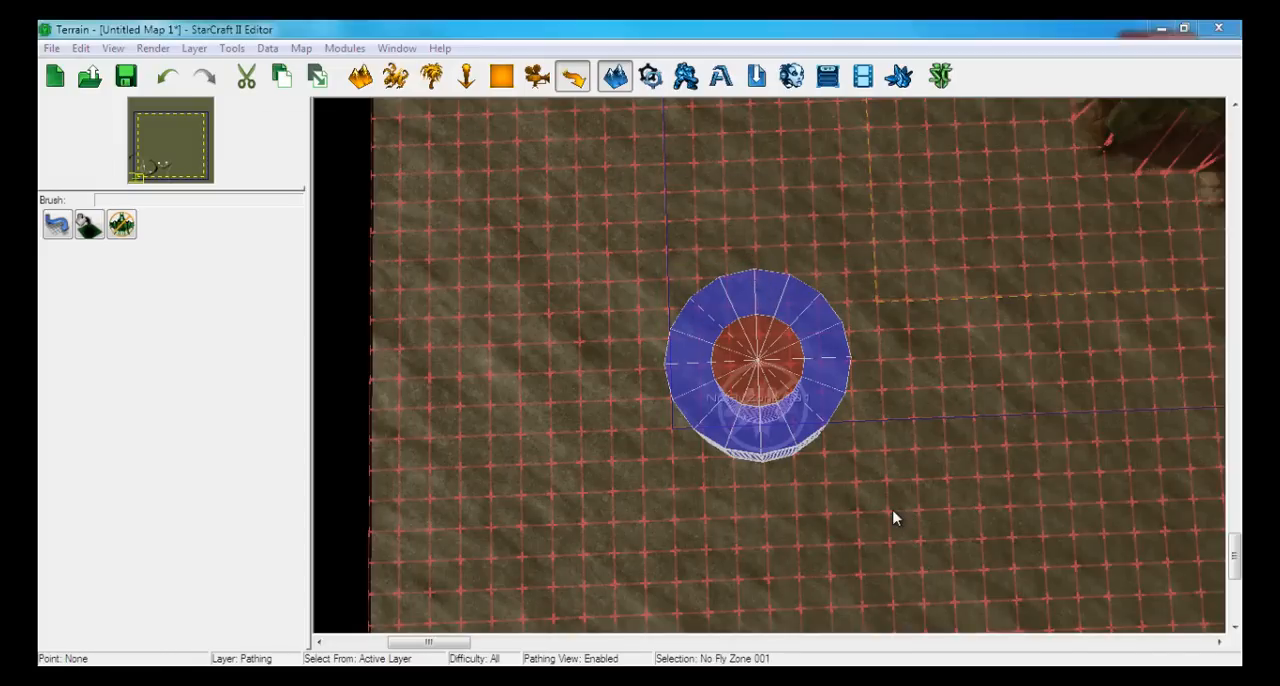
Set the No Fly Zone's soft radius to 0 and its hard radius to 3
{"action": "key", "text": "Return"}
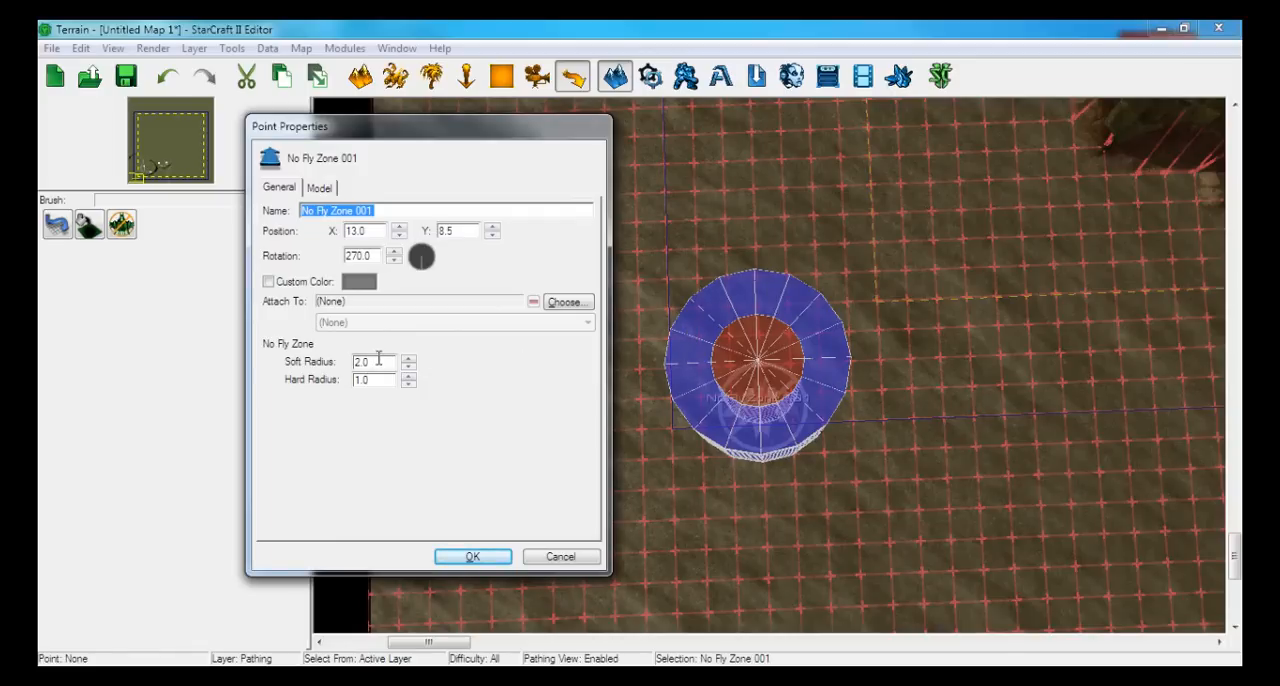
{"action": "left_click_drag", "start_coordinate": [373, 364], "coordinate": [352, 365]}
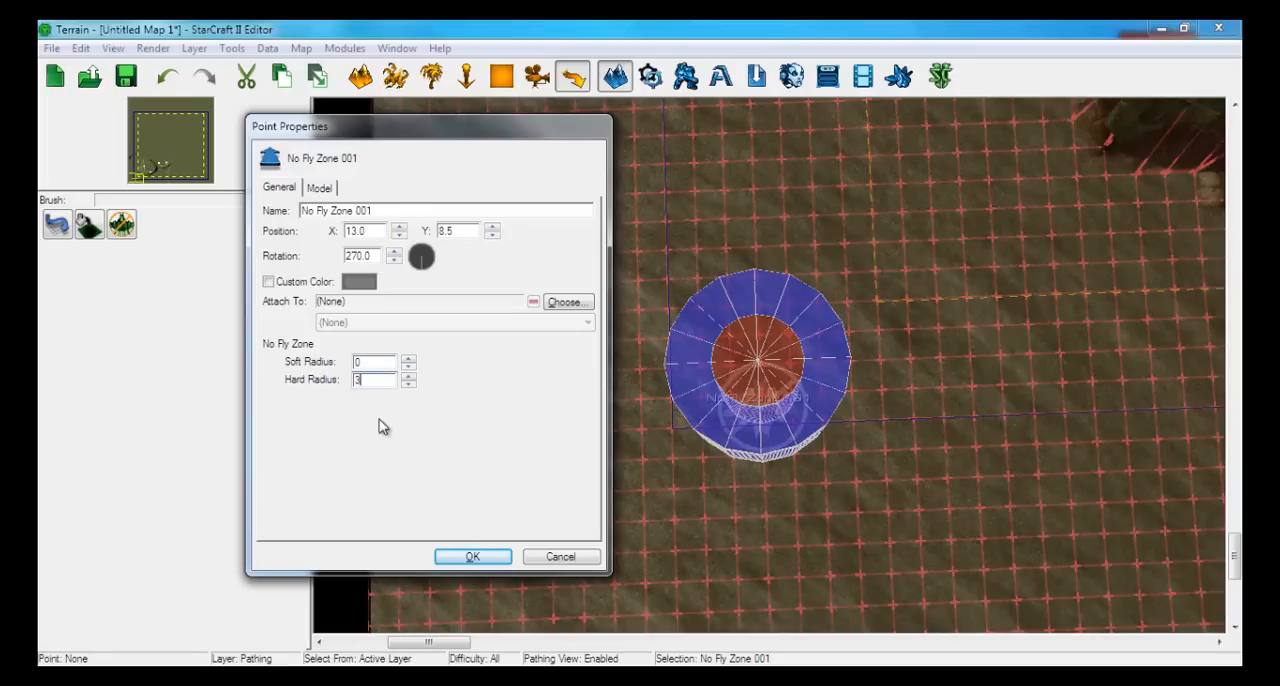
{"action": "left_click", "coordinate": [472, 557]}
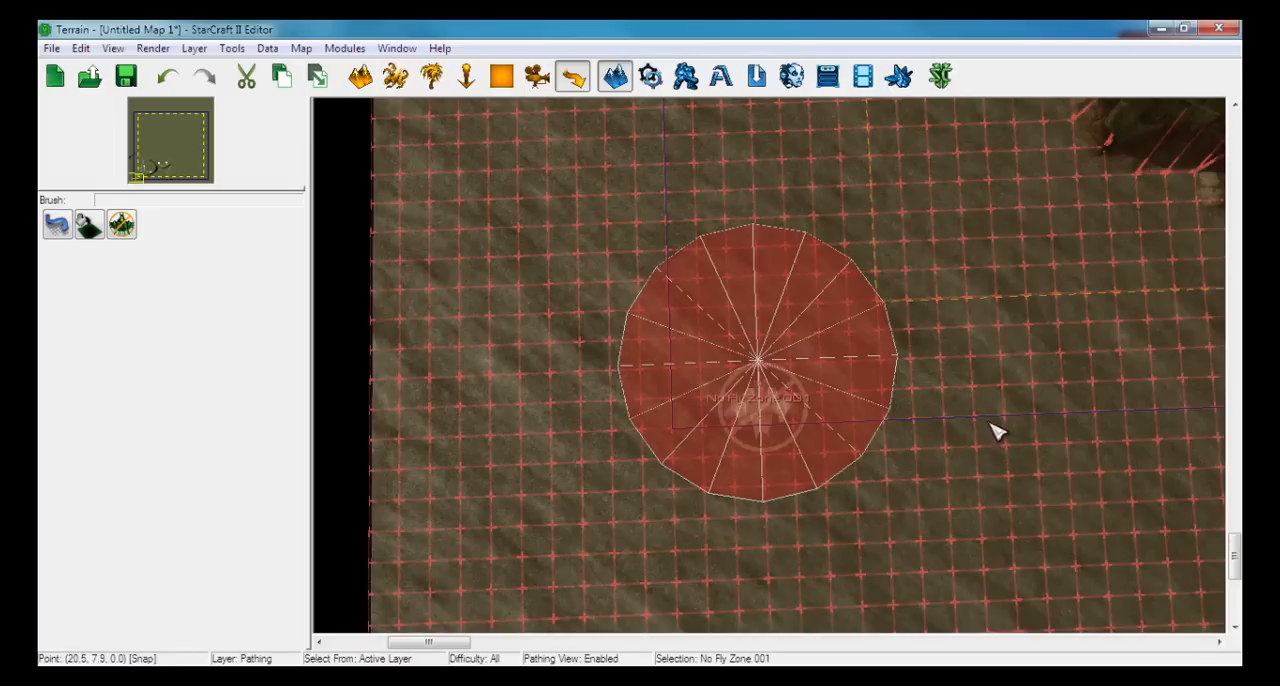
Delete the No Fly Zone from the map's south-west corner
{"action": "key", "text": "Delete"}
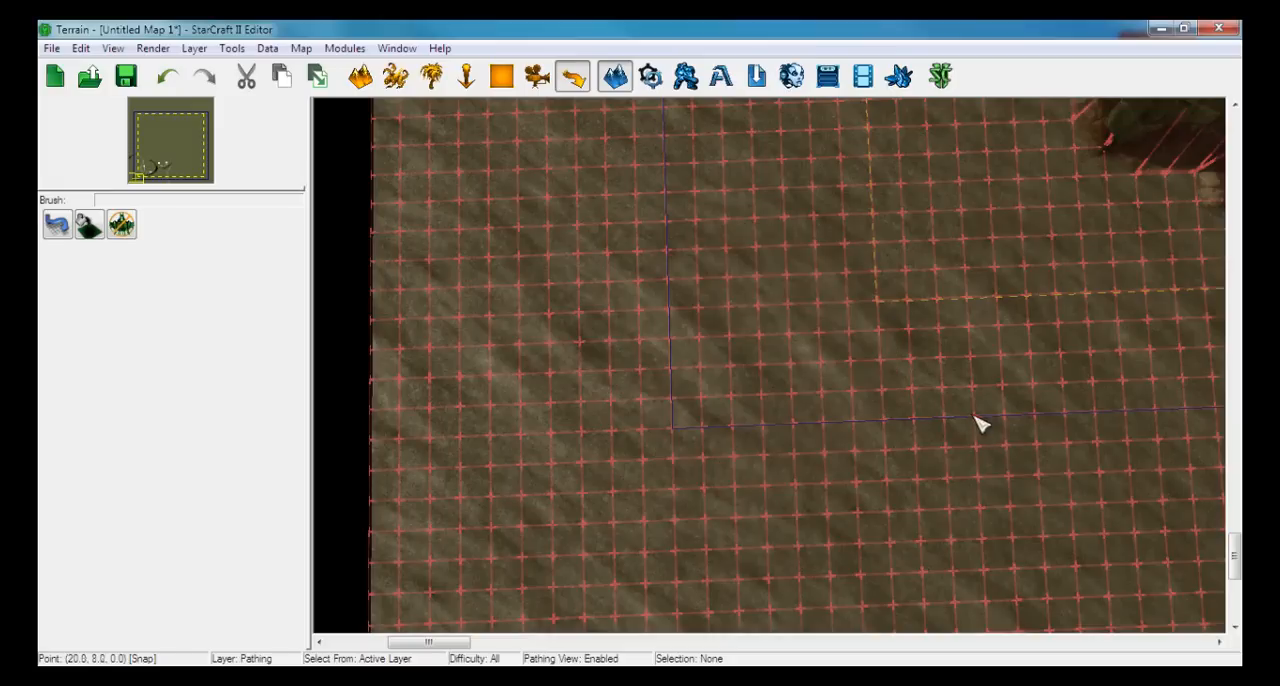
Place a Start Location in the first base at about (35, 29), north-east of the corner of the mineral line
{"action": "middle_click_drag", "start_coordinate": [1008, 283], "coordinate": [650, 343]}
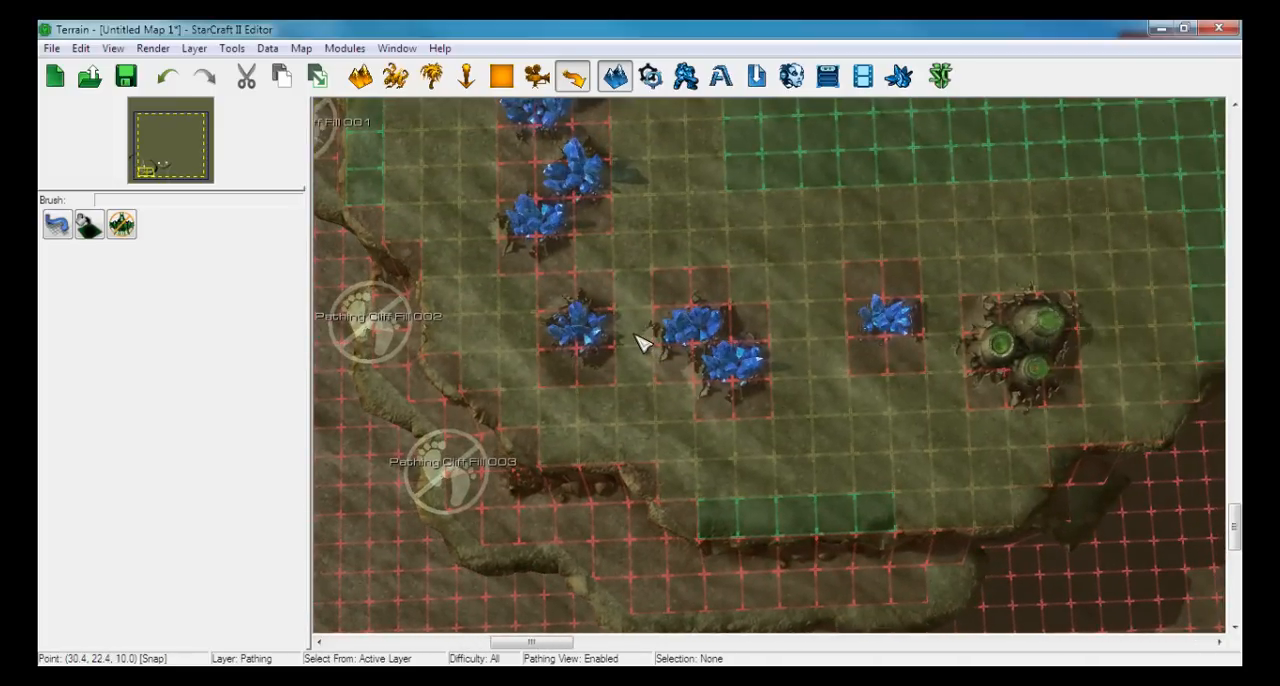
{"action": "right_click_drag", "start_coordinate": [693, 230], "coordinate": [644, 262]}
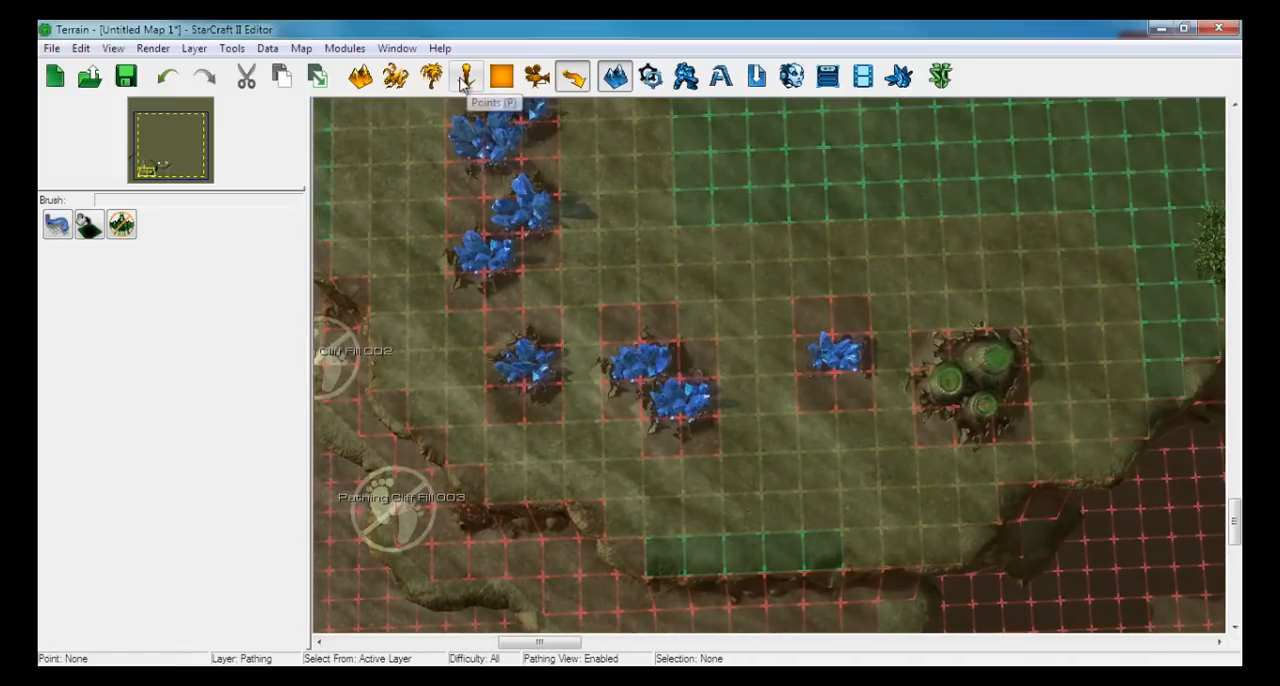
{"action": "left_click", "coordinate": [466, 76]}
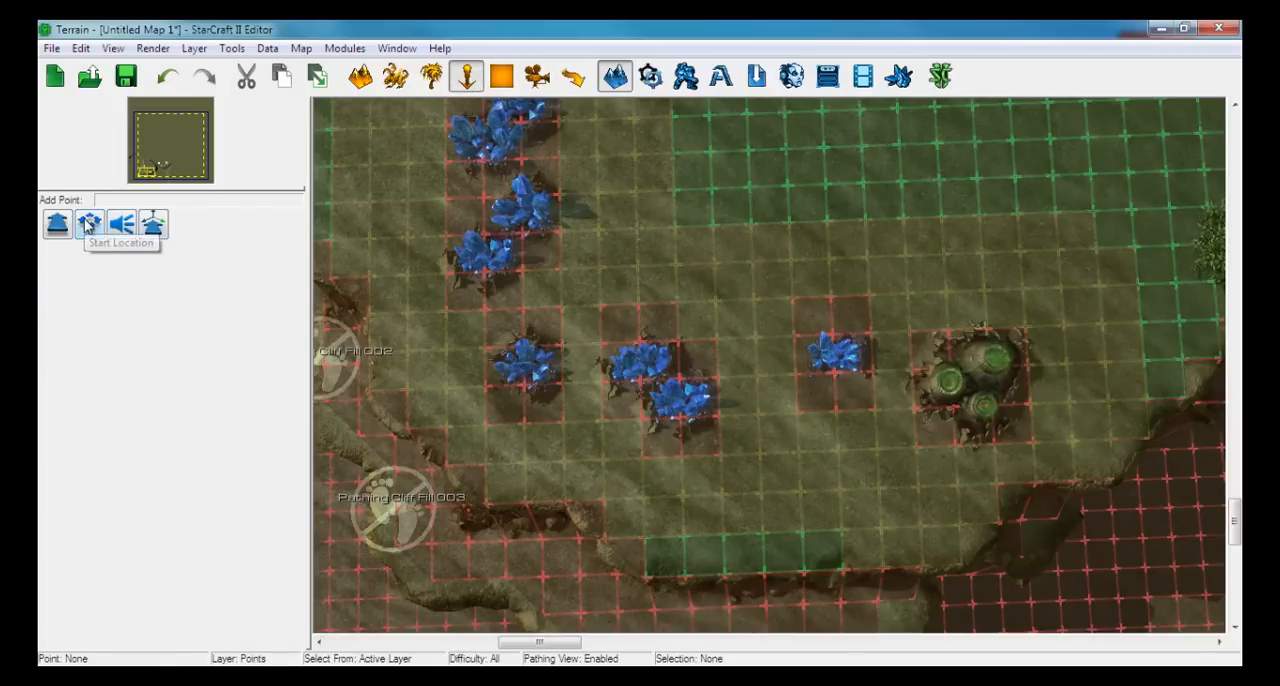
{"action": "right_click_drag", "start_coordinate": [682, 218], "coordinate": [603, 347]}
{"action": "scroll", "coordinate": [603, 347], "scroll_direction": "down", "scroll_amount": 2}
{"action": "scroll", "coordinate": [610, 356], "scroll_direction": "down", "scroll_amount": 2}
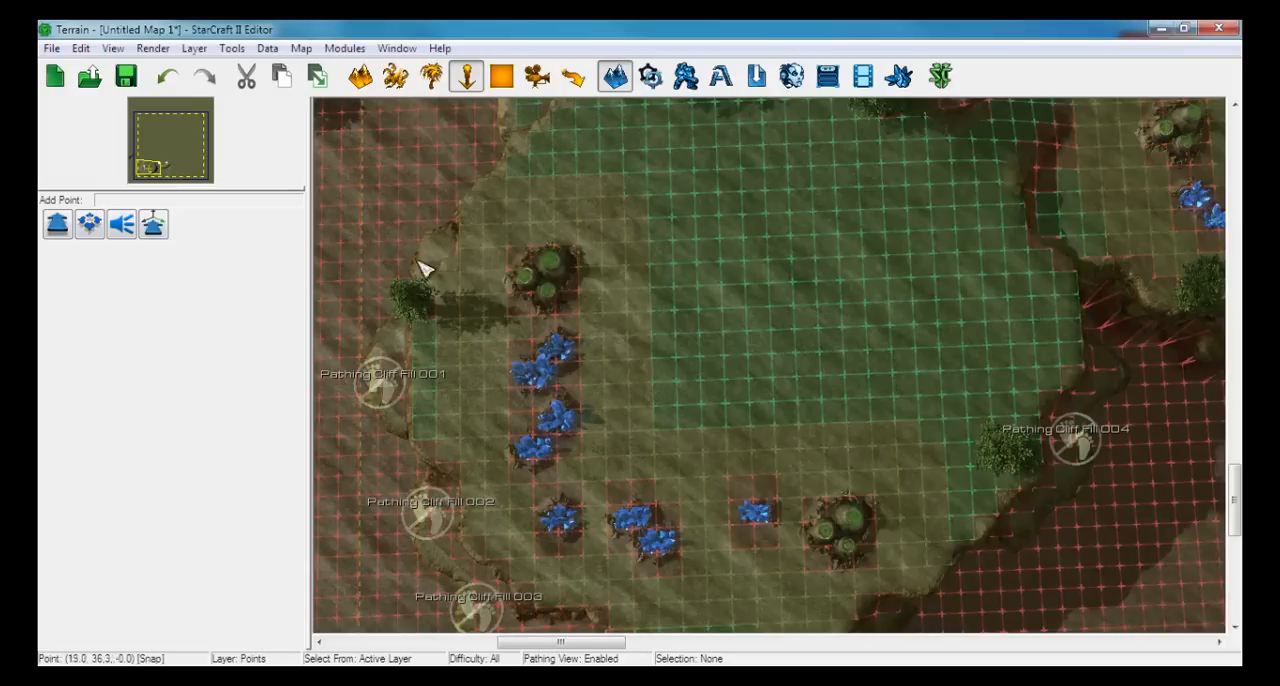
{"action": "left_click", "coordinate": [89, 226]}
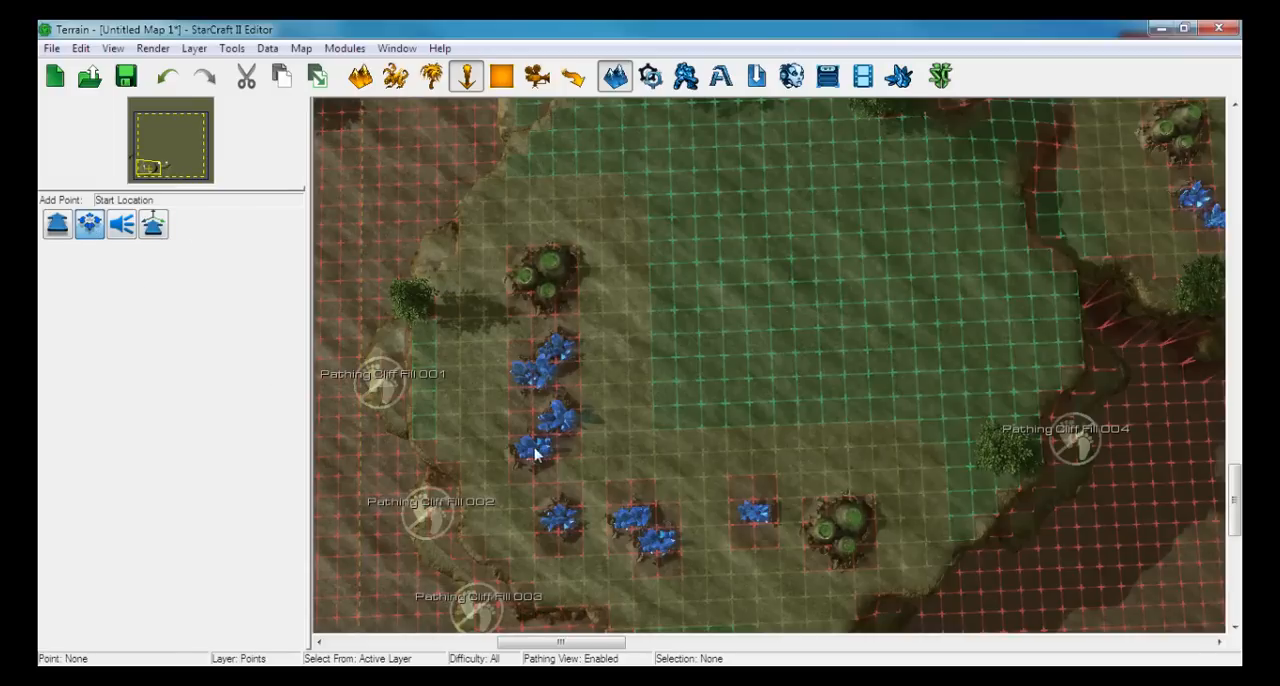
{"action": "middle_click_drag", "start_coordinate": [771, 334], "coordinate": [849, 297]}
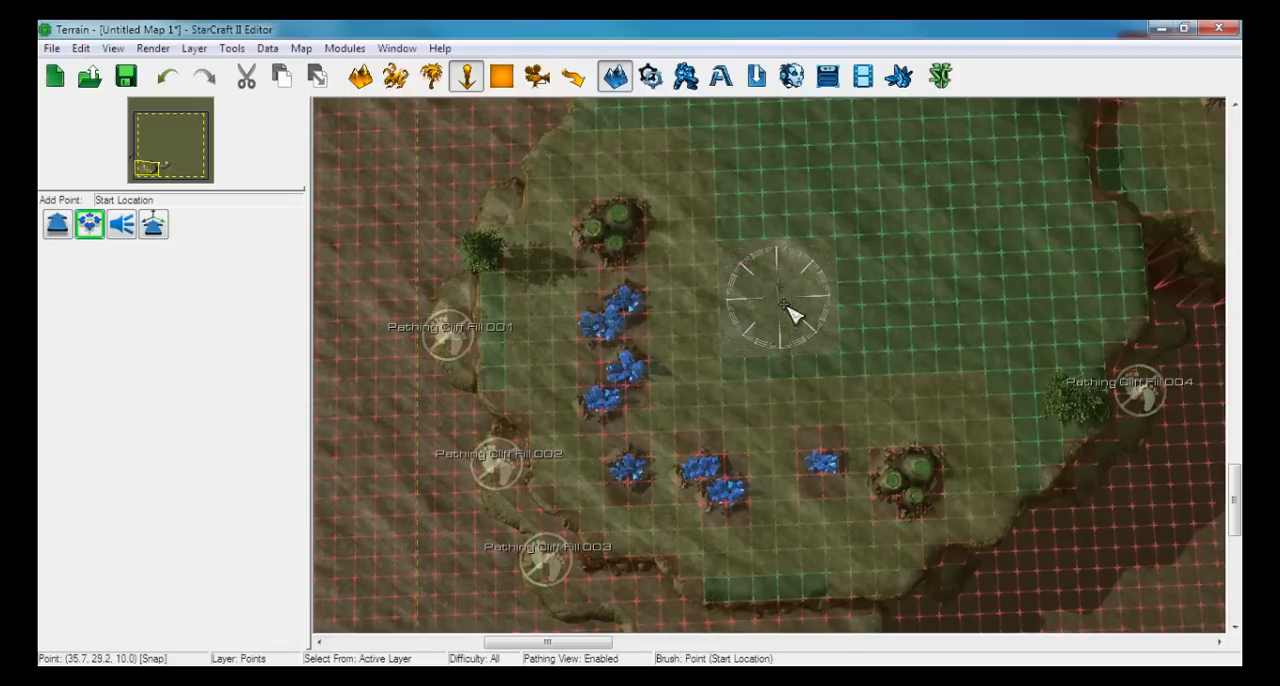
{"action": "middle_click_drag", "start_coordinate": [797, 343], "coordinate": [776, 350]}
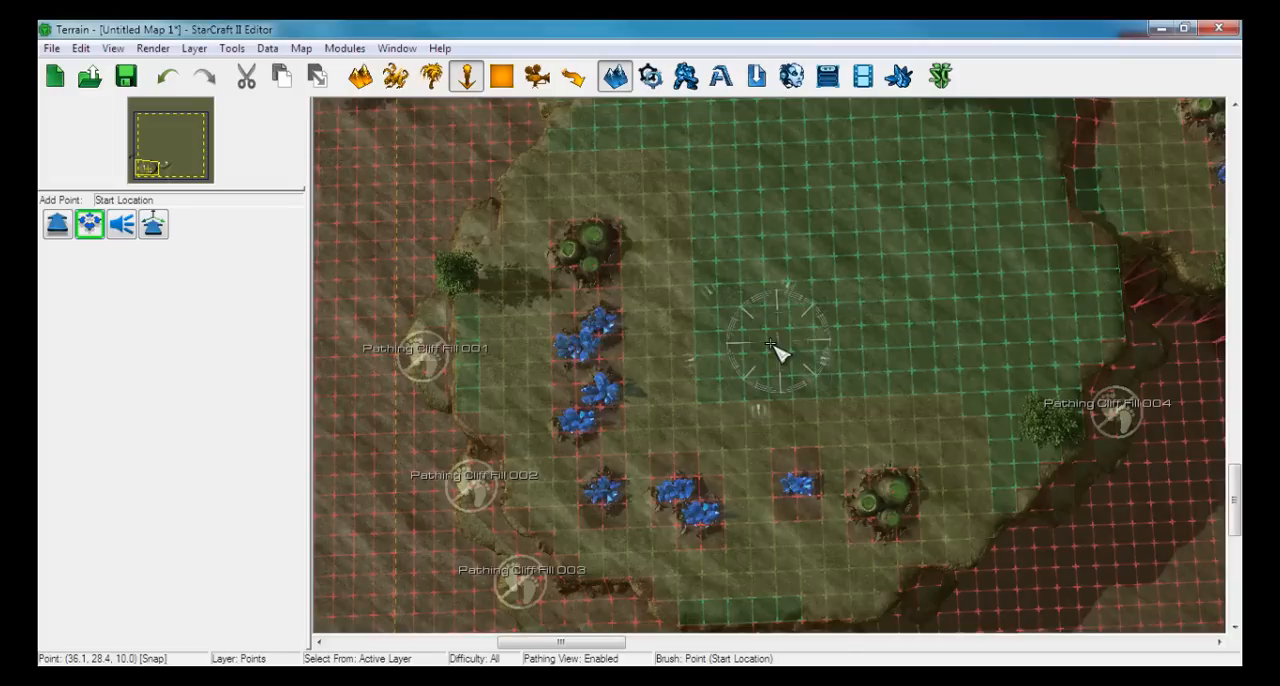
{"action": "left_click", "coordinate": [775, 347]}
{"action": "mouse_move", "coordinate": [777, 350]}
{"action": "left_mouse_down"}
{"action": "mouse_move", "coordinate": [743, 357]}
{"action": "mouse_move", "coordinate": [660, 434]}
{"action": "mouse_move", "coordinate": [686, 426]}
{"action": "mouse_move", "coordinate": [749, 343]}
{"action": "left_mouse_up"}
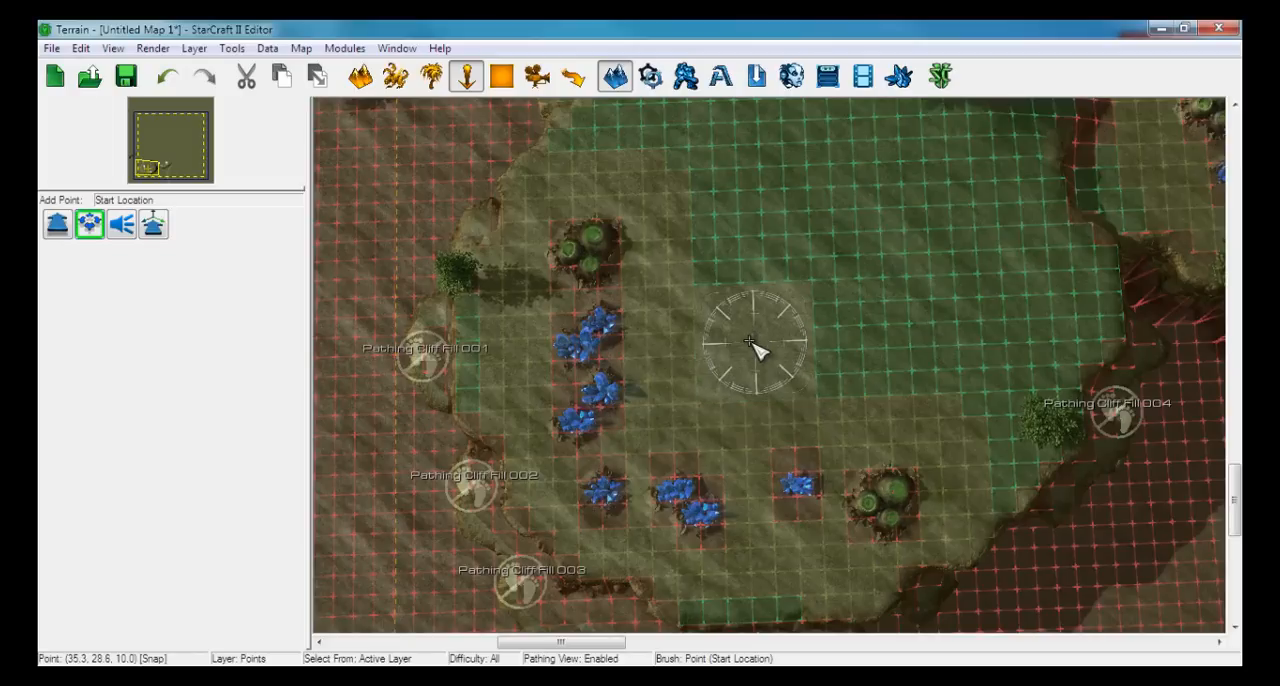
{"action": "mouse_move", "coordinate": [750, 341]}
{"action": "left_mouse_down"}
{"action": "mouse_move", "coordinate": [777, 325]}
{"action": "mouse_move", "coordinate": [765, 320]}
{"action": "mouse_move", "coordinate": [758, 343]}
{"action": "left_mouse_up"}
{"action": "left_click", "coordinate": [753, 339]}
{"action": "right_click_drag", "start_coordinate": [812, 295], "coordinate": [727, 337]}
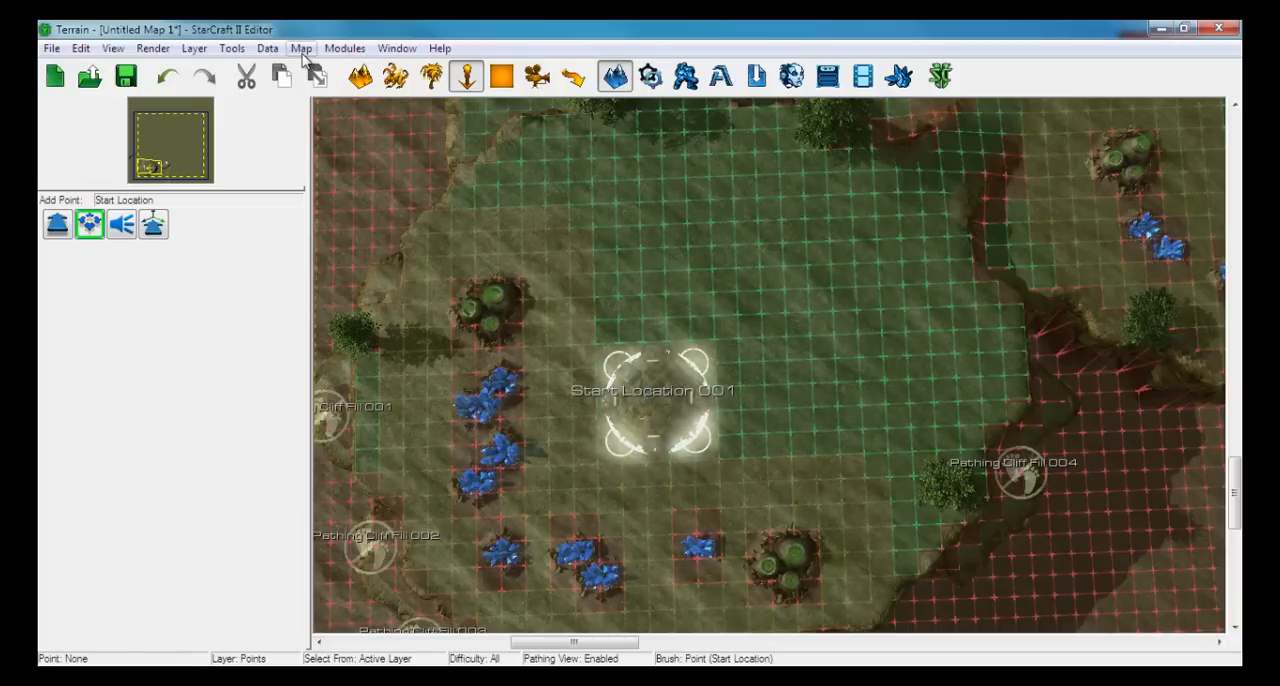
{"action": "middle_click_drag", "start_coordinate": [909, 237], "coordinate": [803, 263]}
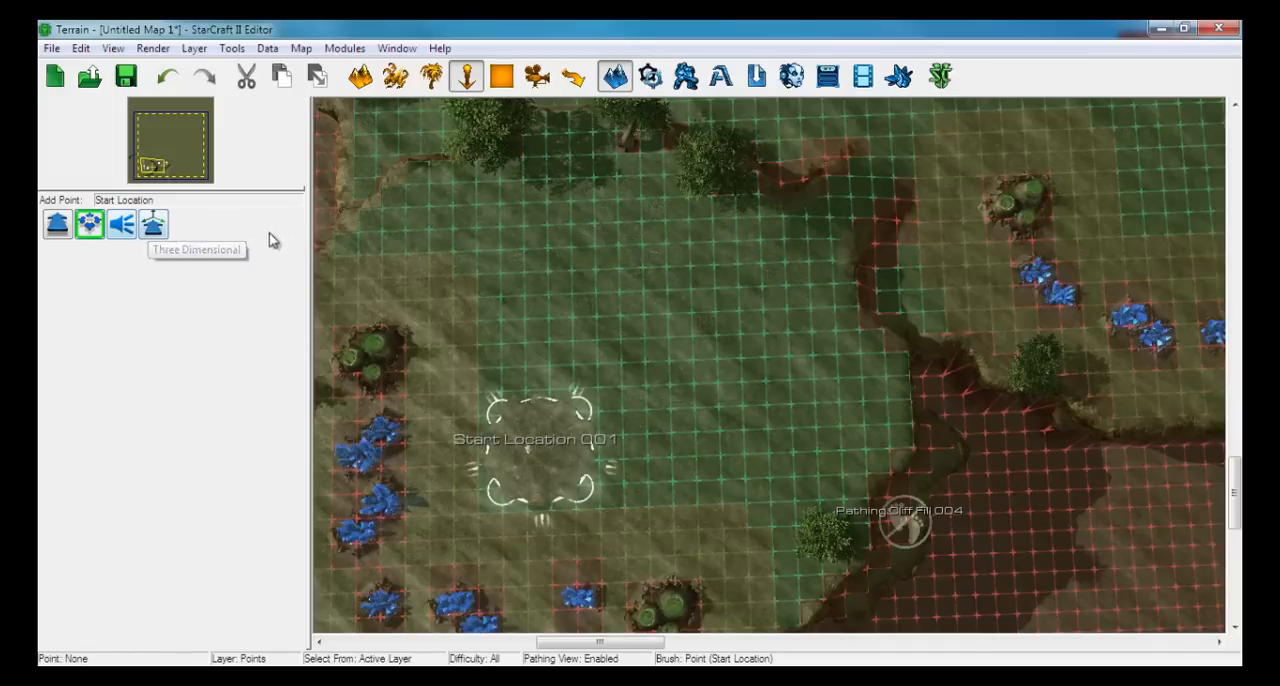
{"action": "middle_click_drag", "start_coordinate": [640, 283], "coordinate": [737, 240]}
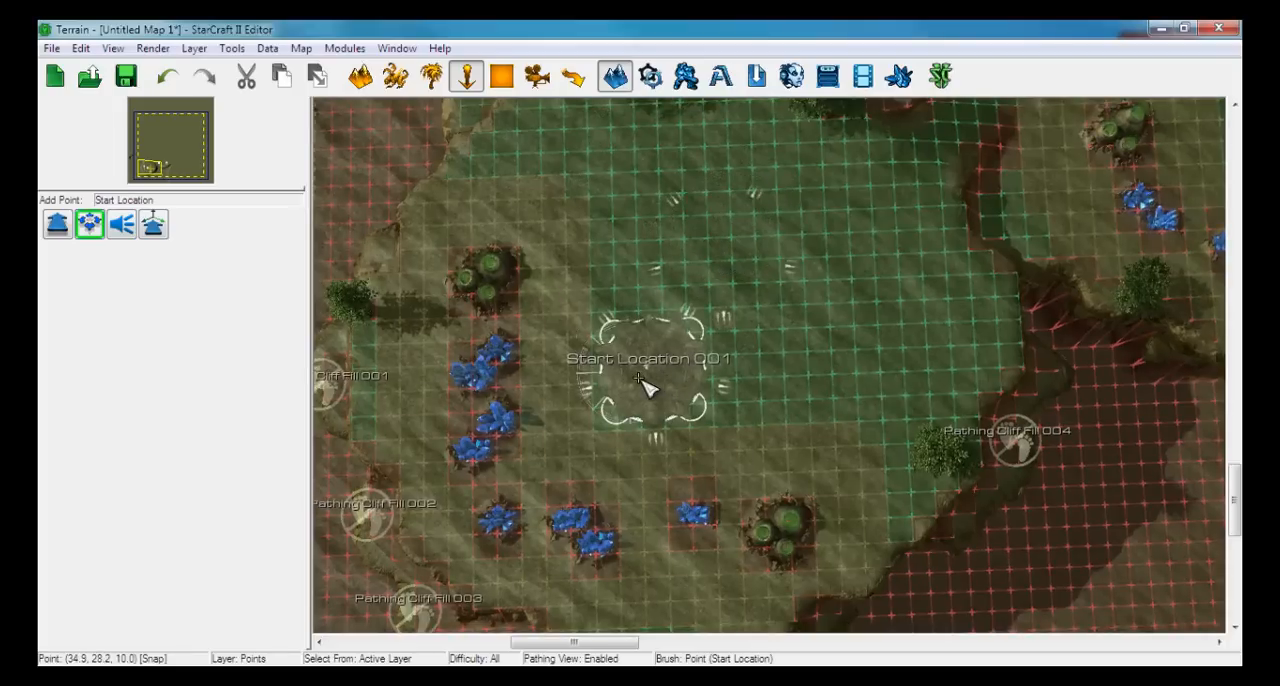
{"action": "middle_click_drag", "start_coordinate": [643, 380], "coordinate": [706, 390]}
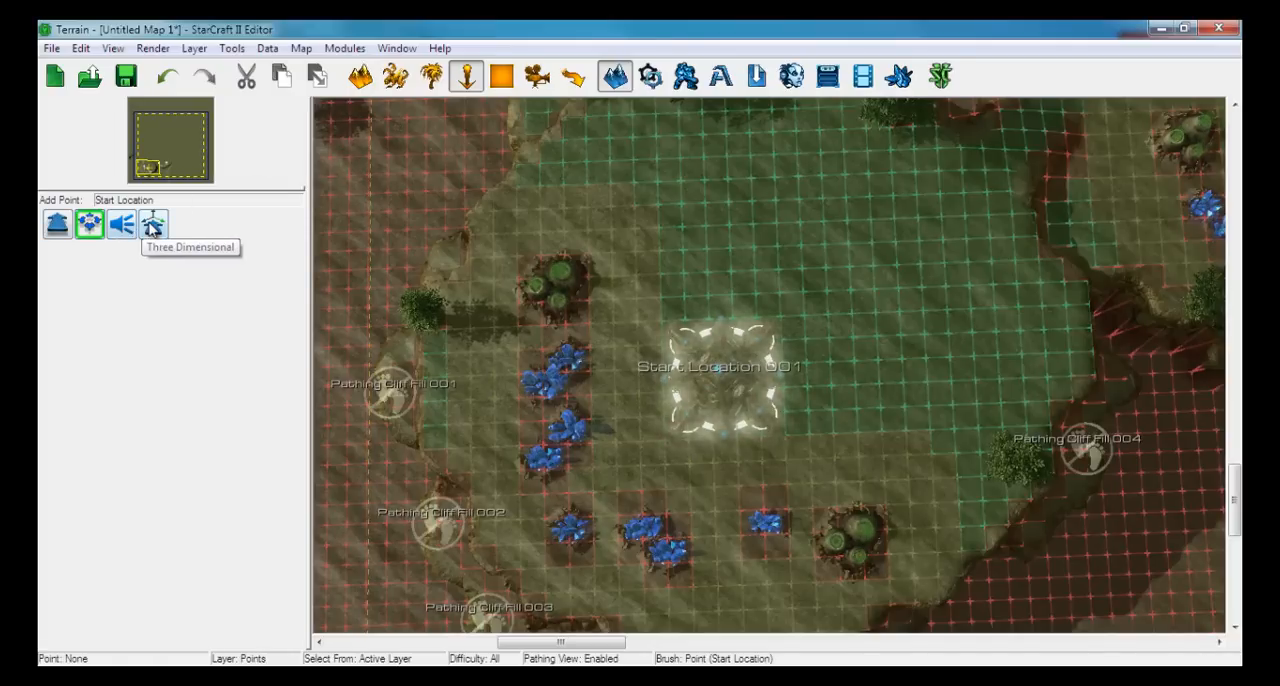
{"action": "middle_click_drag", "start_coordinate": [794, 249], "coordinate": [766, 254]}
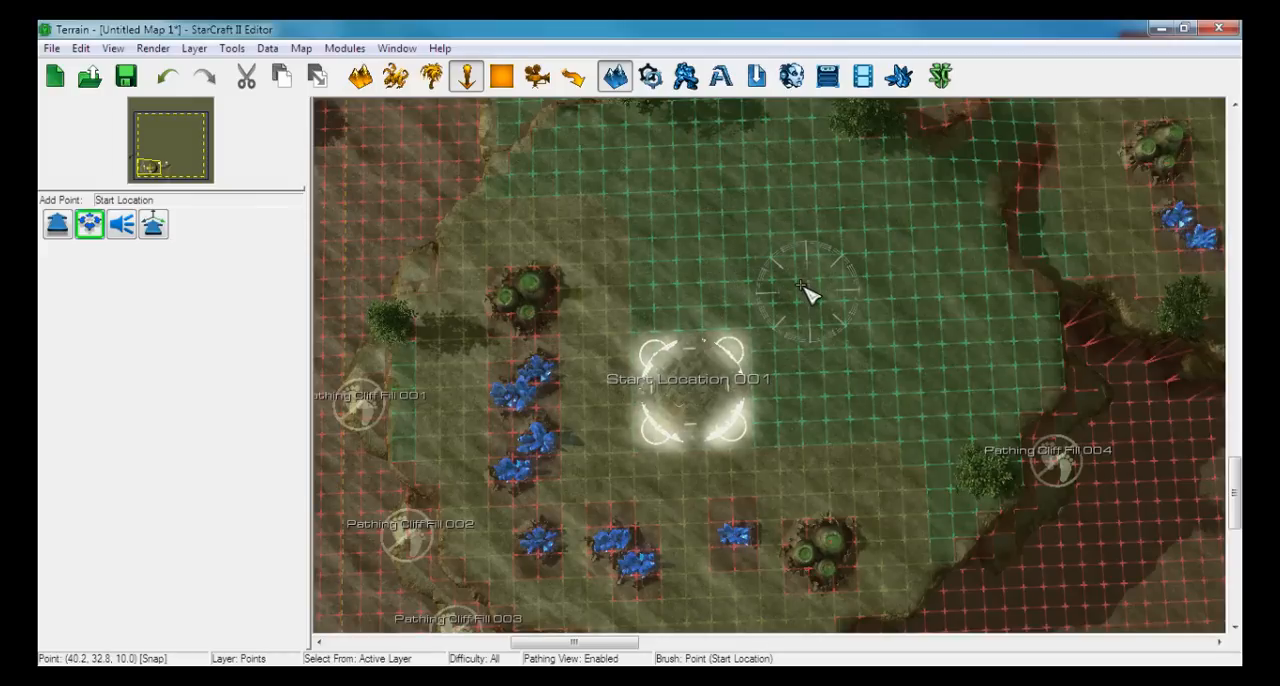
{"action": "key", "text": "Escape"}
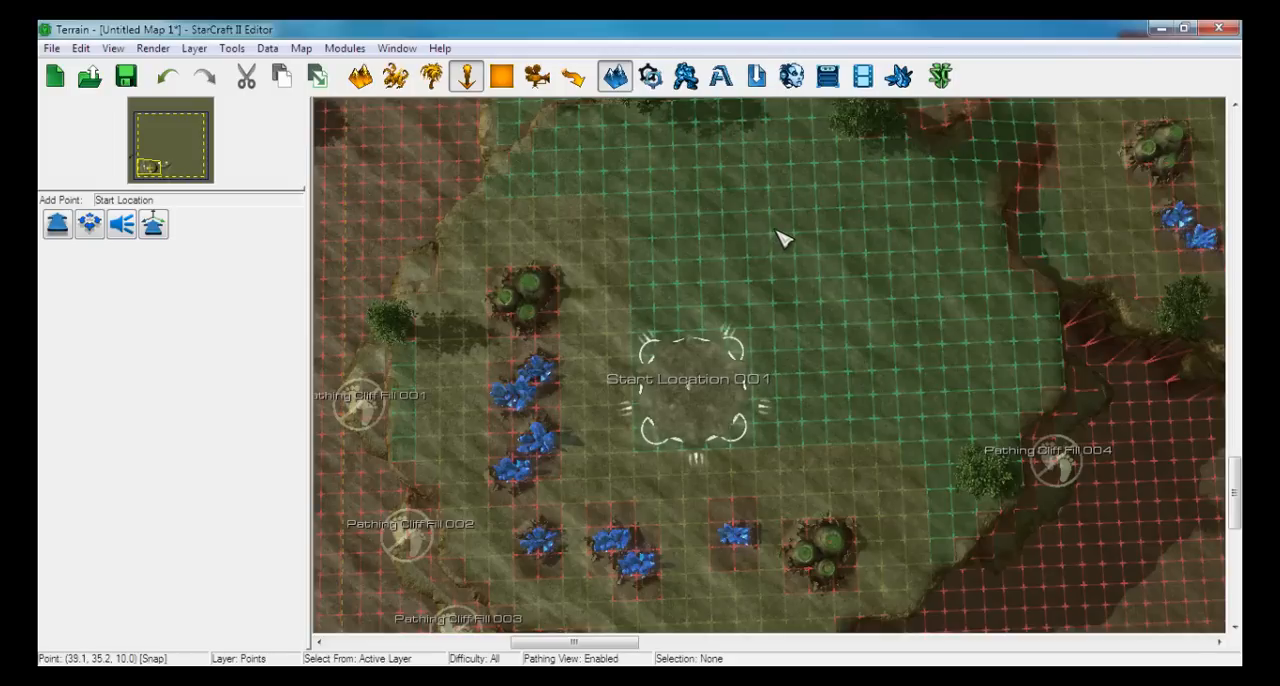
Activate the terrain Texture brush with Bel'Shir Grass Light and show the map grid over the first base
{"action": "left_click", "coordinate": [362, 78]}
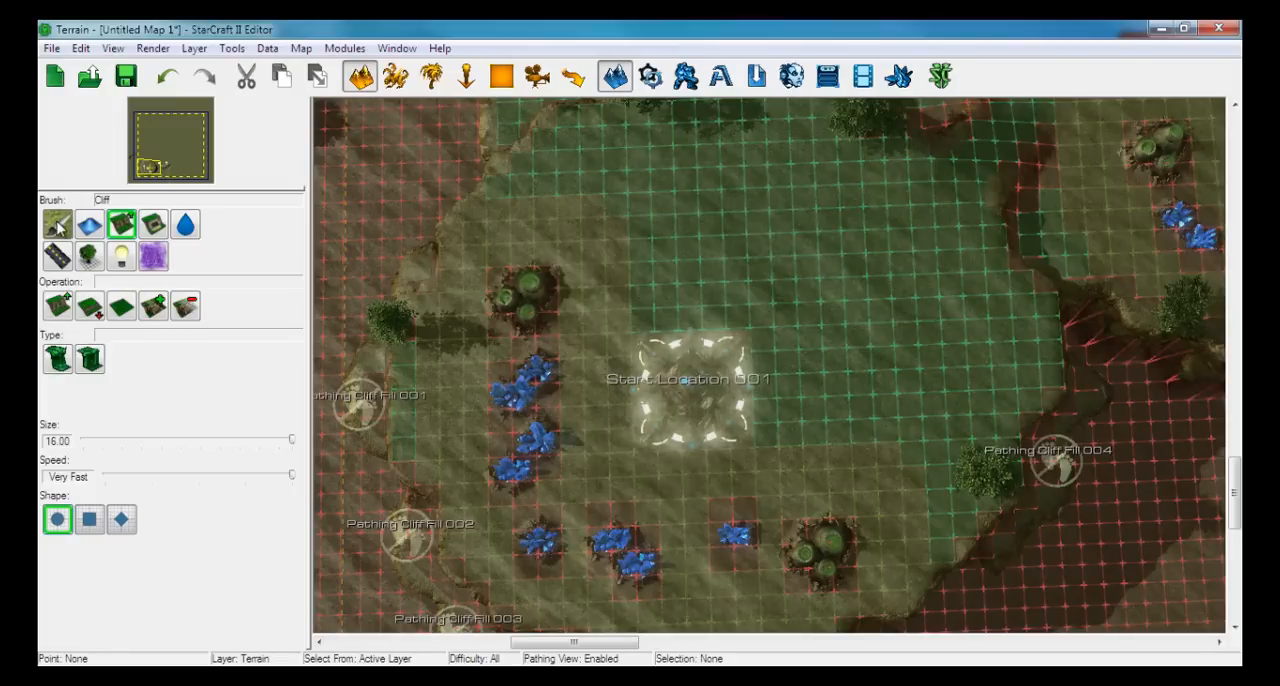
{"action": "left_click", "coordinate": [58, 226]}
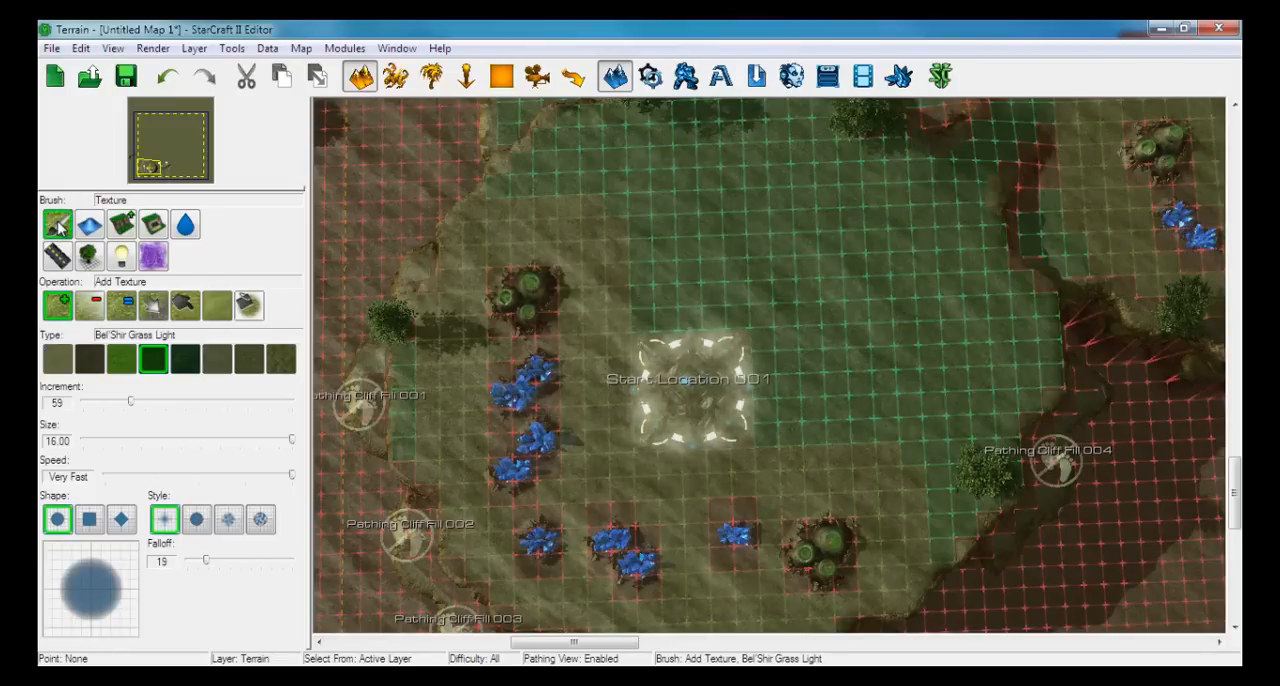
{"action": "right_click_drag", "start_coordinate": [698, 244], "coordinate": [530, 311]}
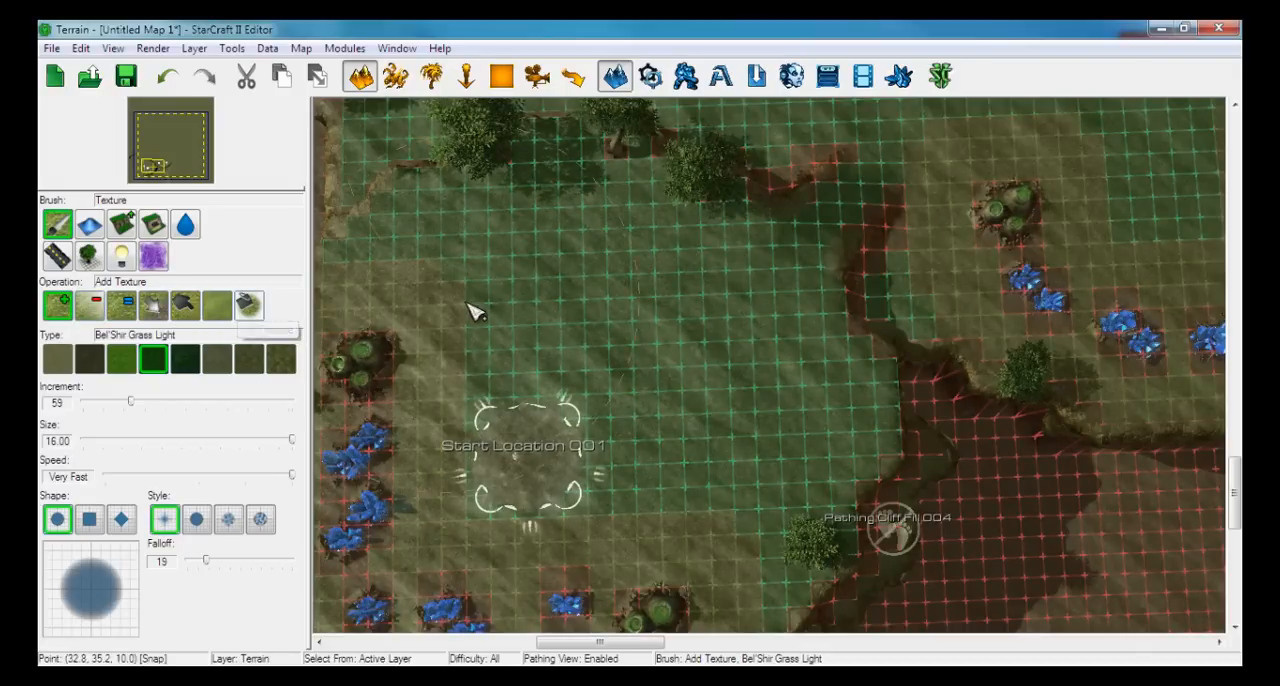
{"action": "right_click_drag", "start_coordinate": [516, 318], "coordinate": [737, 289]}
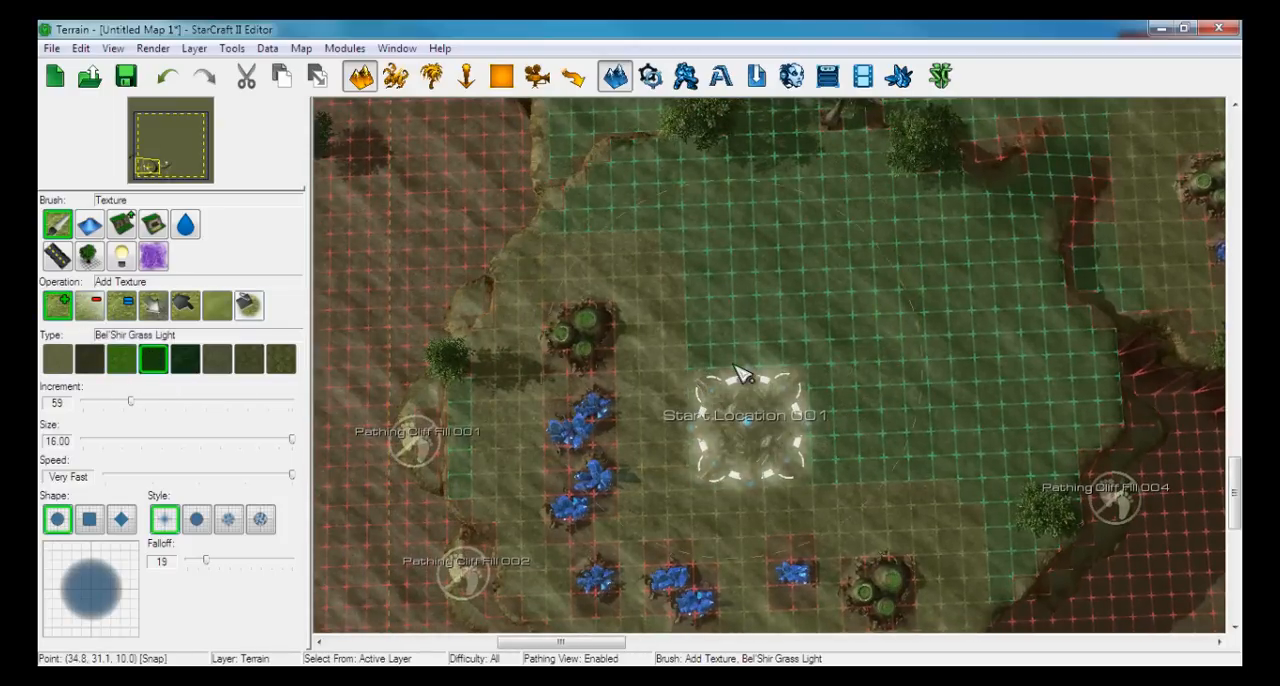
{"action": "right_click_drag", "start_coordinate": [737, 371], "coordinate": [728, 372]}
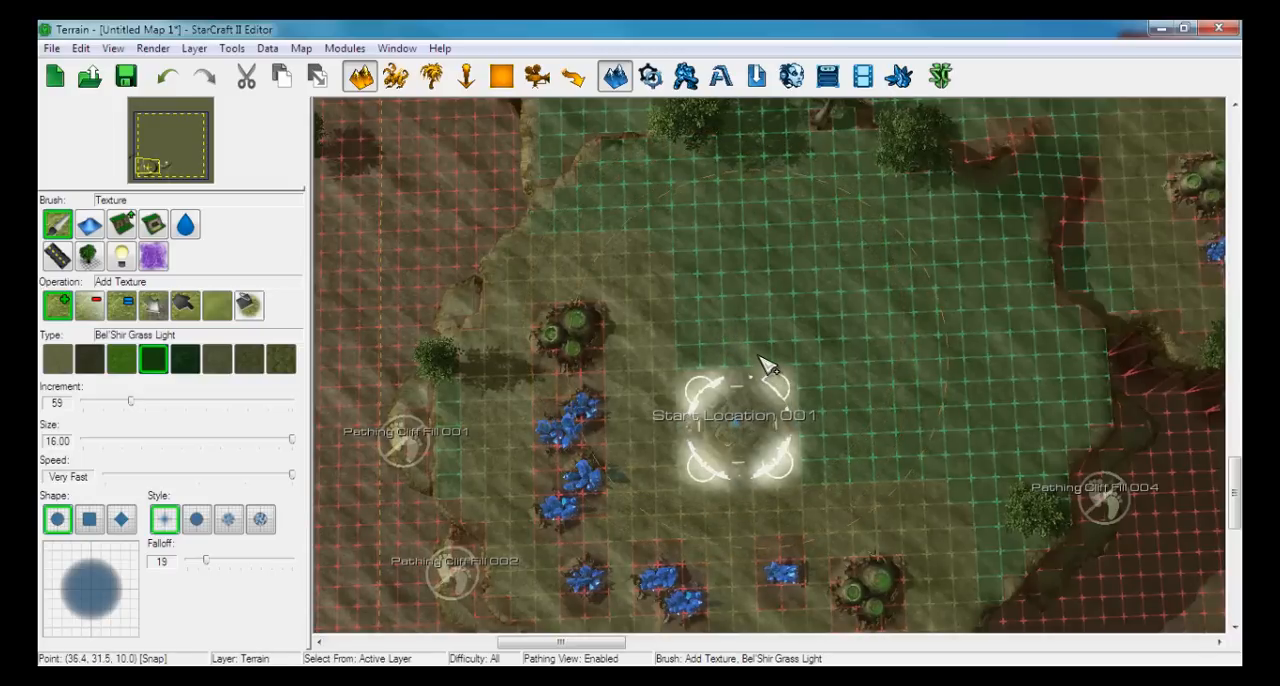
{"action": "key", "text": "g"}
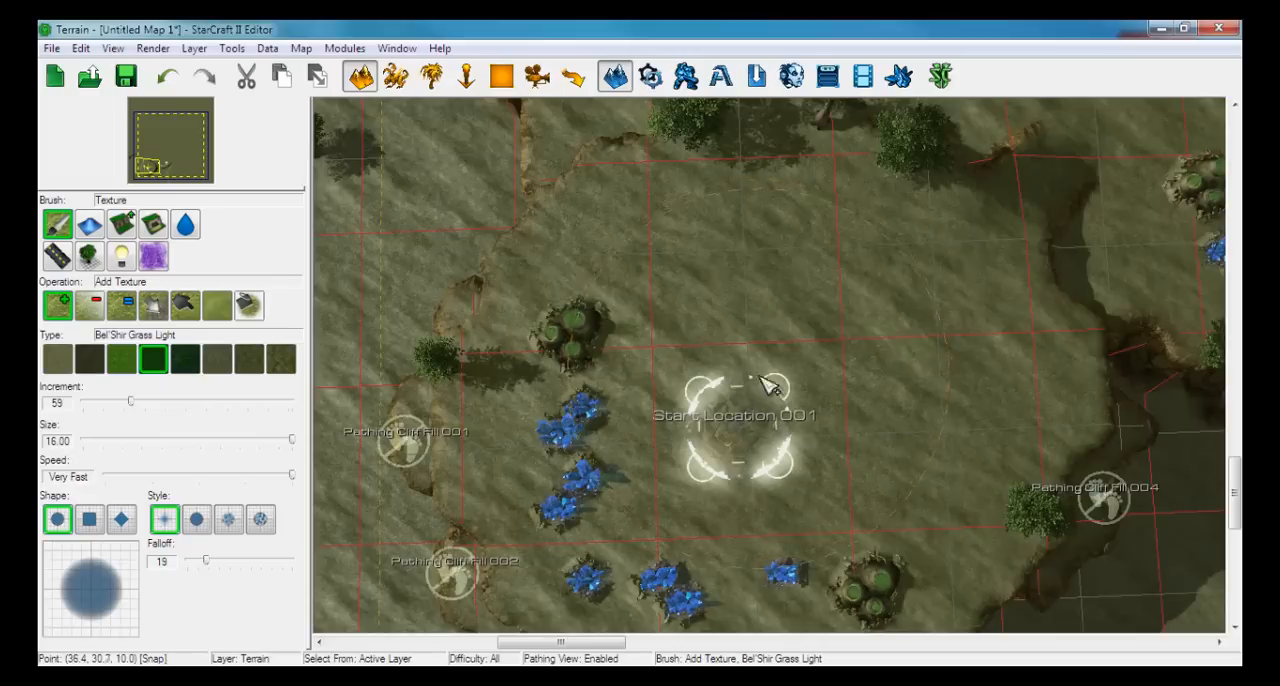
{"action": "right_click_drag", "start_coordinate": [765, 386], "coordinate": [788, 354]}
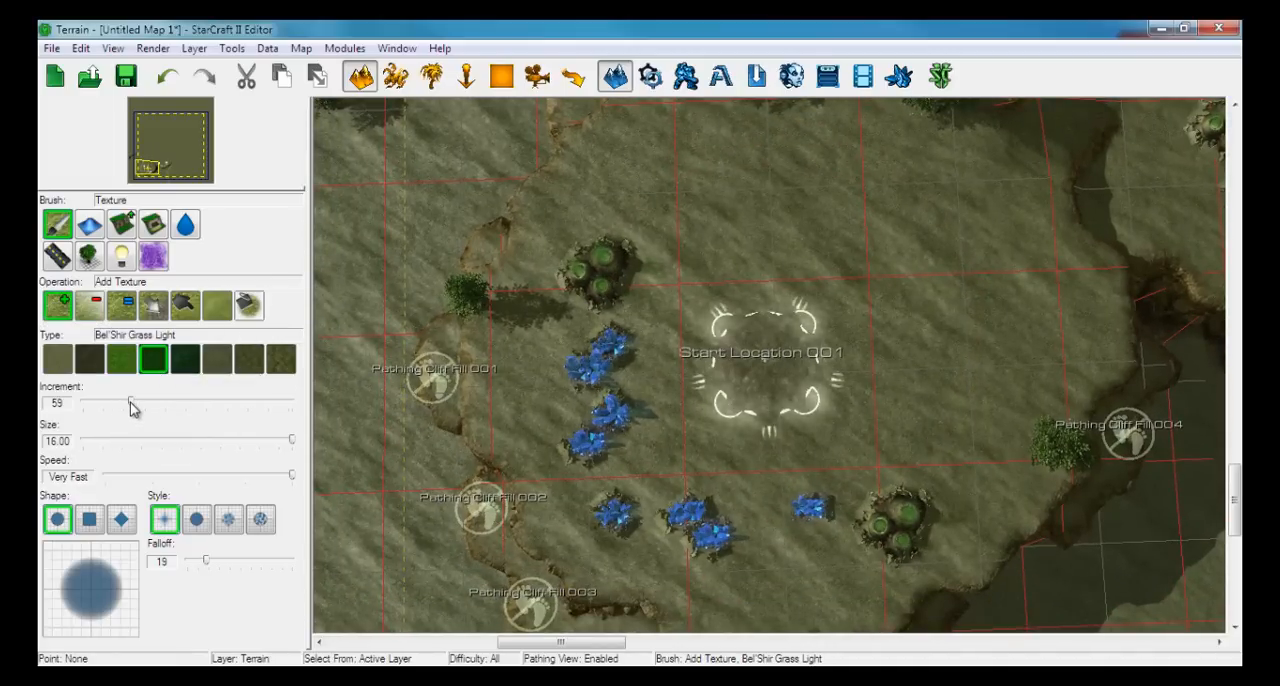
Try a stroke of Bel'Shir Grass Light around the Start Location with the brush increment at 255, and undo it
{"action": "mouse_move", "coordinate": [126, 400]}
{"action": "left_mouse_down"}
{"action": "mouse_move", "coordinate": [112, 402]}
{"action": "mouse_move", "coordinate": [346, 397]}
{"action": "left_mouse_up"}
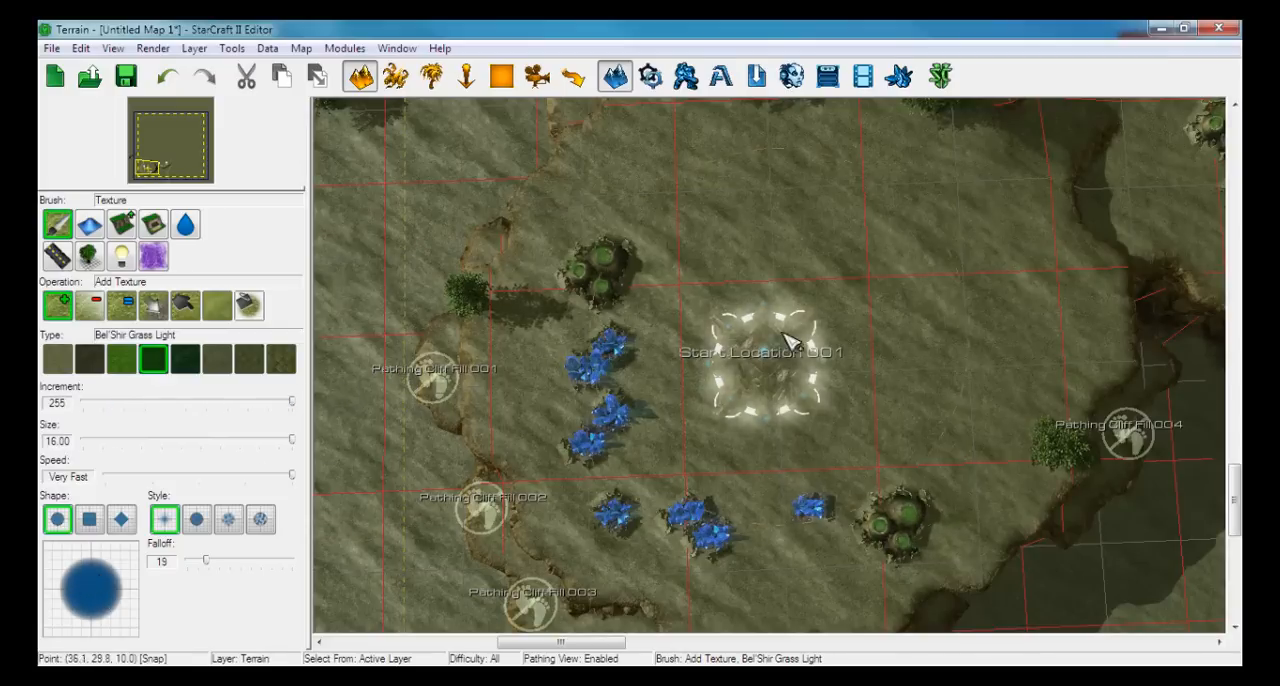
{"action": "mouse_move", "coordinate": [735, 335]}
{"action": "left_mouse_down"}
{"action": "mouse_move", "coordinate": [732, 303]}
{"action": "mouse_move", "coordinate": [790, 320]}
{"action": "mouse_move", "coordinate": [760, 370]}
{"action": "mouse_move", "coordinate": [690, 355]}
{"action": "left_mouse_up"}
{"action": "key", "text": "ctrl+z"}
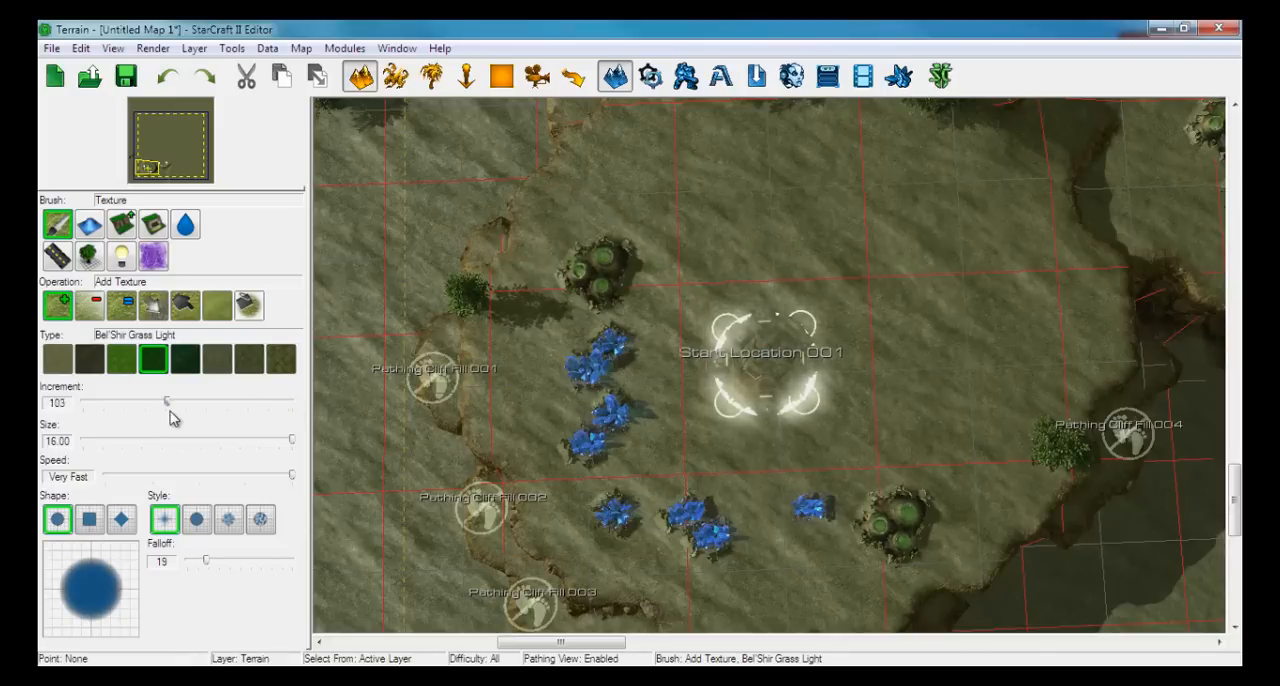
Set the texture increment to 24, try a light stroke of Bel'Shir Grass Light north of the Start Location, and undo it
{"action": "left_click_drag", "start_coordinate": [167, 405], "coordinate": [103, 409]}
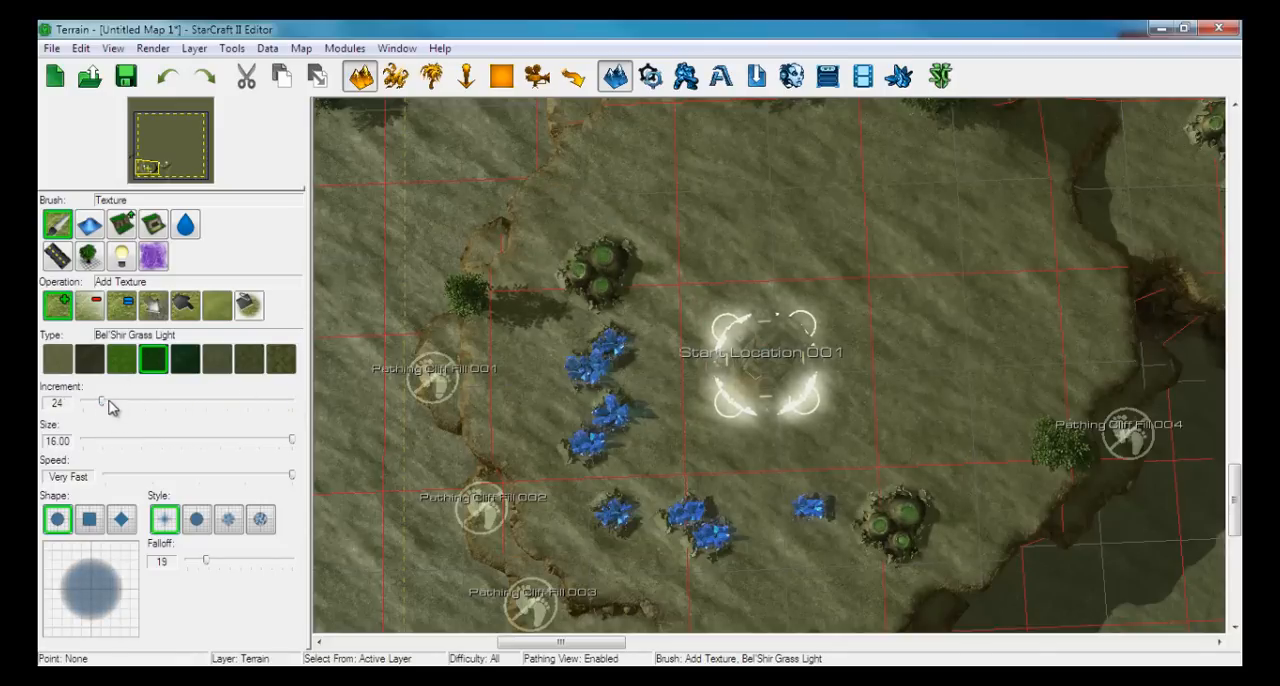
{"action": "mouse_move", "coordinate": [795, 281]}
{"action": "left_mouse_down"}
{"action": "mouse_move", "coordinate": [749, 354]}
{"action": "mouse_move", "coordinate": [703, 334]}
{"action": "mouse_move", "coordinate": [974, 320]}
{"action": "mouse_move", "coordinate": [843, 508]}
{"action": "mouse_move", "coordinate": [391, 314]}
{"action": "mouse_move", "coordinate": [726, 251]}
{"action": "mouse_move", "coordinate": [594, 557]}
{"action": "mouse_move", "coordinate": [545, 222]}
{"action": "mouse_move", "coordinate": [1020, 543]}
{"action": "mouse_move", "coordinate": [920, 240]}
{"action": "mouse_move", "coordinate": [551, 223]}
{"action": "left_mouse_up"}
{"action": "key", "text": "ctrl+z"}
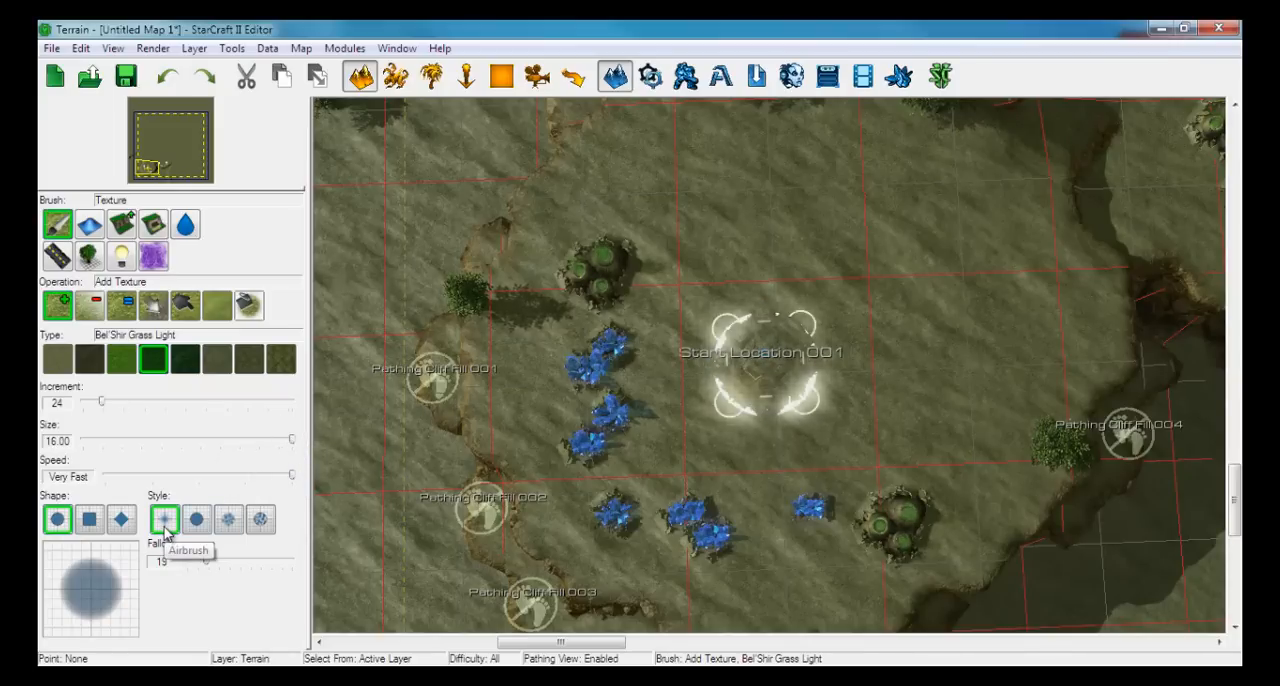
Try Bel'Shir Grass Light around the Start Location with the Airbrush and then the Paintbrush style, undoing each trial
{"action": "mouse_move", "coordinate": [880, 277]}
{"action": "left_mouse_down"}
{"action": "mouse_move", "coordinate": [691, 337]}
{"action": "mouse_move", "coordinate": [650, 380]}
{"action": "mouse_move", "coordinate": [755, 318]}
{"action": "left_mouse_up"}
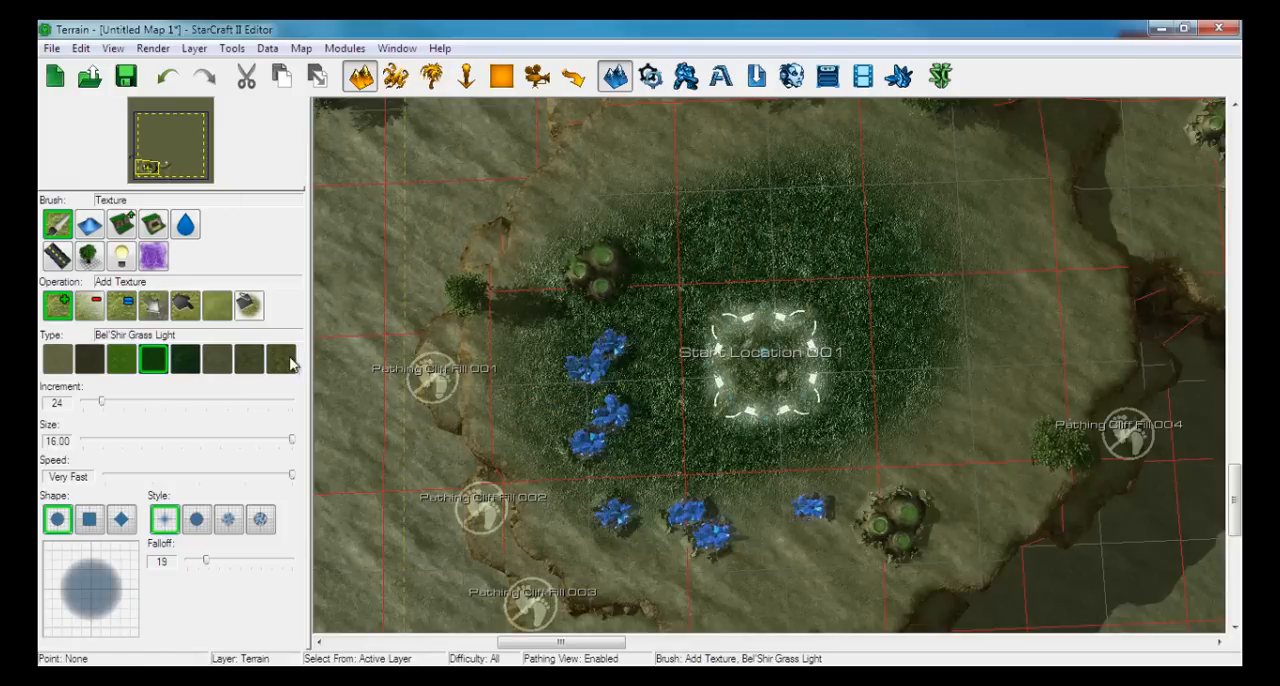
{"action": "key", "text": "ctrl+z"}
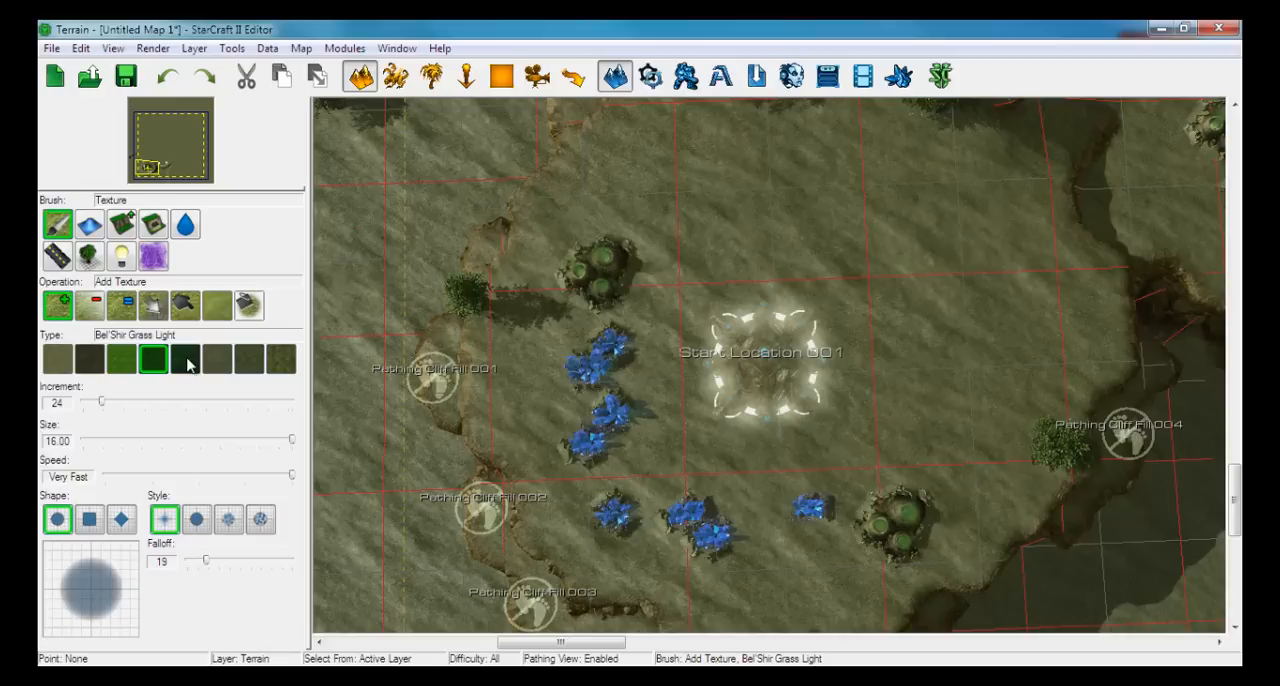
{"action": "left_click", "coordinate": [197, 519]}
{"action": "mouse_move", "coordinate": [790, 373]}
{"action": "left_mouse_down"}
{"action": "mouse_move", "coordinate": [737, 363]}
{"action": "mouse_move", "coordinate": [837, 340]}
{"action": "mouse_move", "coordinate": [806, 343]}
{"action": "mouse_move", "coordinate": [862, 318]}
{"action": "left_mouse_up"}
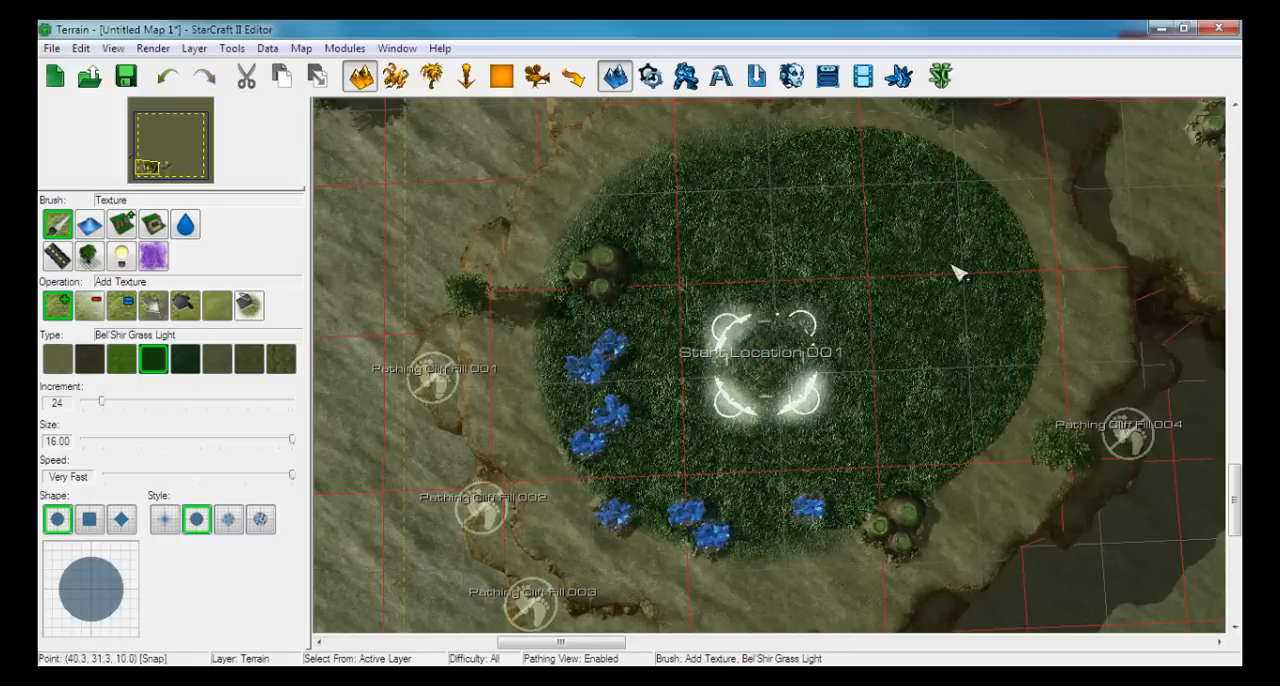
{"action": "right_click_drag", "start_coordinate": [970, 215], "coordinate": [740, 340]}
{"action": "scroll", "coordinate": [762, 370], "scroll_direction": "up", "scroll_amount": 5}
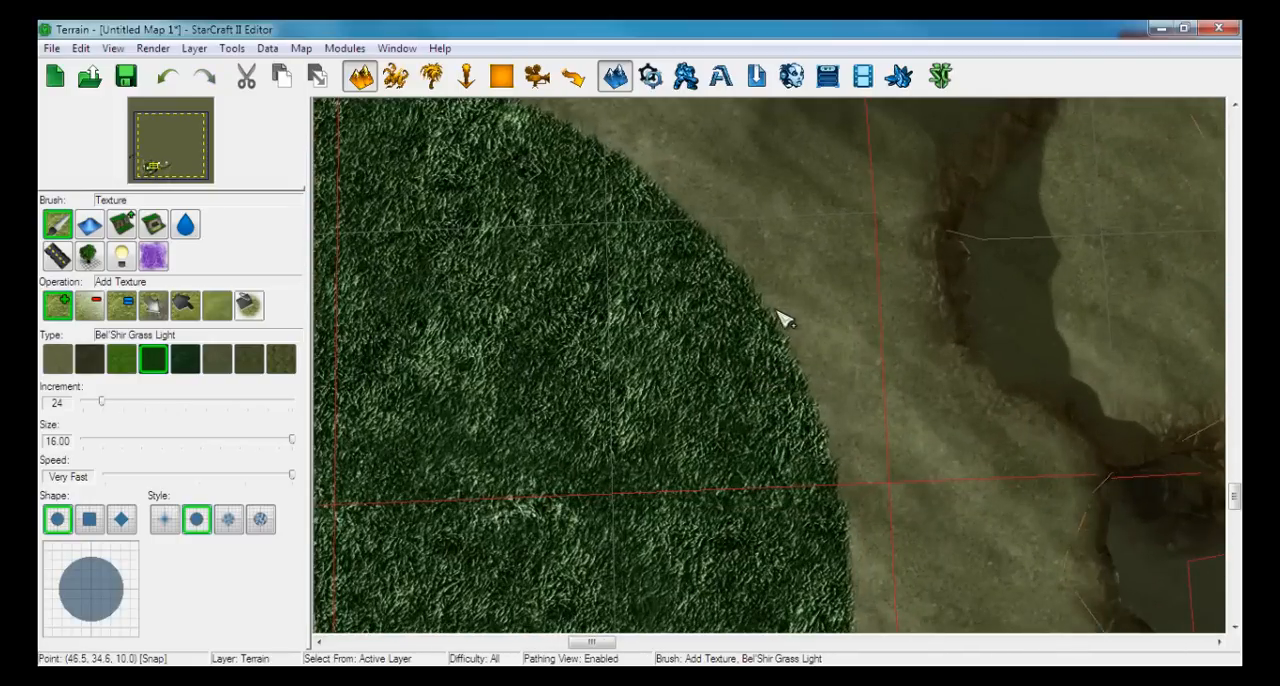
{"action": "right_click_drag", "start_coordinate": [742, 470], "coordinate": [880, 340]}
{"action": "scroll", "coordinate": [760, 355], "scroll_direction": "down", "scroll_amount": 1}
{"action": "key", "text": "ctrl+z"}
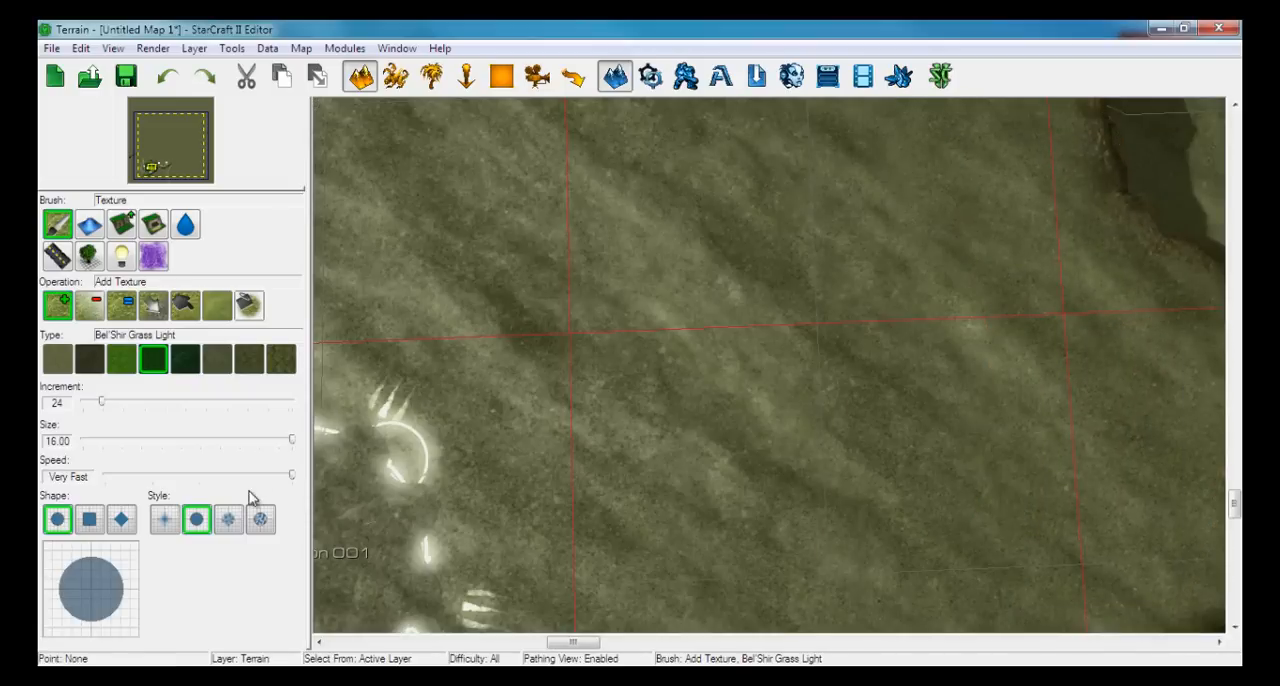
Try Bel'Shir Grass Light near the Start Location with each of the two variability-based brush styles, and undo the strokes
{"action": "left_click", "coordinate": [229, 519]}
{"action": "scroll", "coordinate": [714, 330], "scroll_direction": "down", "scroll_amount": 5}
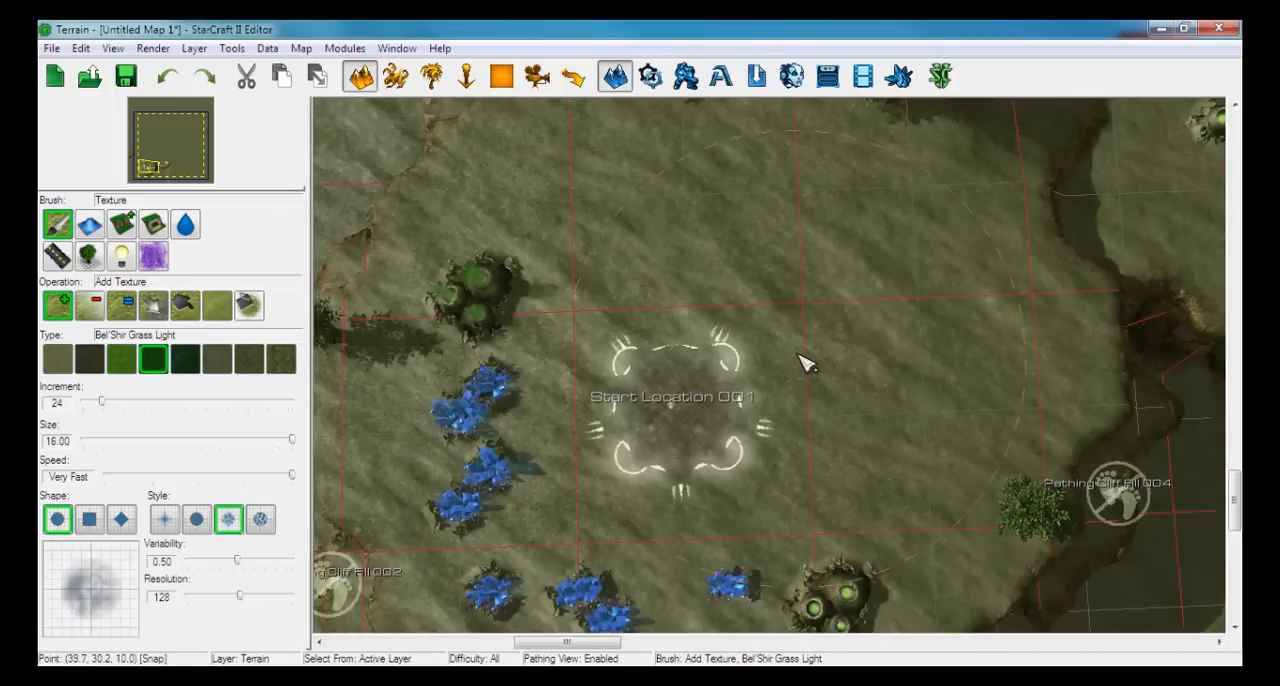
{"action": "scroll", "coordinate": [745, 370], "scroll_direction": "up", "scroll_amount": 2}
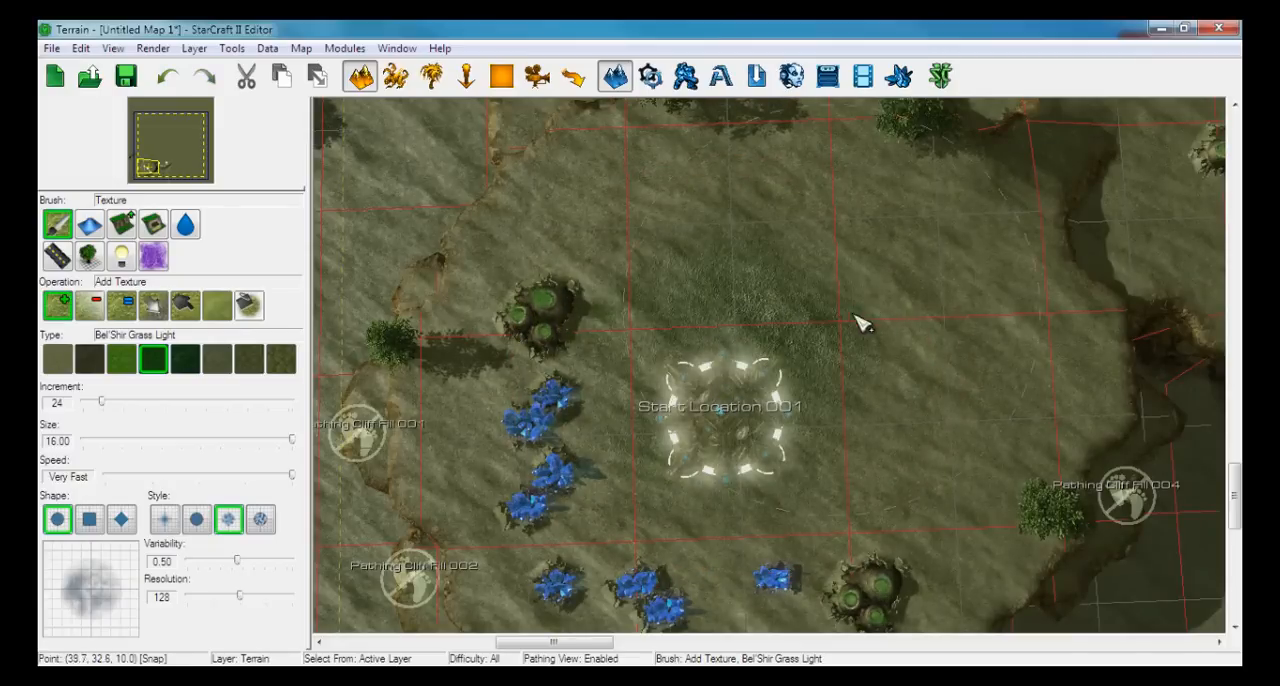
{"action": "left_click_drag", "start_coordinate": [857, 320], "coordinate": [871, 444]}
{"action": "mouse_move", "coordinate": [541, 376]}
{"action": "left_mouse_down"}
{"action": "mouse_move", "coordinate": [625, 247]}
{"action": "mouse_move", "coordinate": [840, 335]}
{"action": "left_mouse_up"}
{"action": "key", "text": "ctrl+z"}
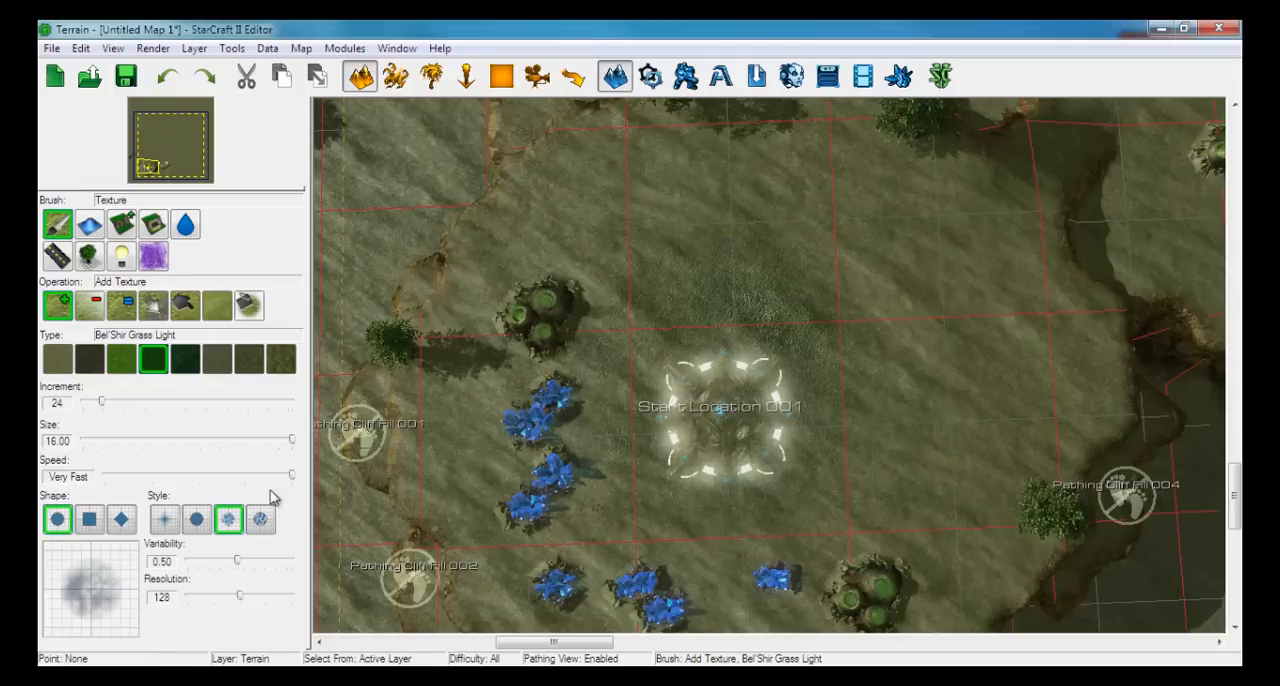
{"action": "left_click", "coordinate": [260, 519]}
{"action": "mouse_move", "coordinate": [735, 330]}
{"action": "left_mouse_down"}
{"action": "mouse_move", "coordinate": [700, 380]}
{"action": "mouse_move", "coordinate": [614, 352]}
{"action": "mouse_move", "coordinate": [940, 340]}
{"action": "mouse_move", "coordinate": [1071, 466]}
{"action": "mouse_move", "coordinate": [660, 566]}
{"action": "mouse_move", "coordinate": [471, 429]}
{"action": "mouse_move", "coordinate": [422, 218]}
{"action": "mouse_move", "coordinate": [549, 194]}
{"action": "mouse_move", "coordinate": [654, 206]}
{"action": "mouse_move", "coordinate": [690, 180]}
{"action": "left_mouse_up"}
{"action": "key", "text": "ctrl+z"}
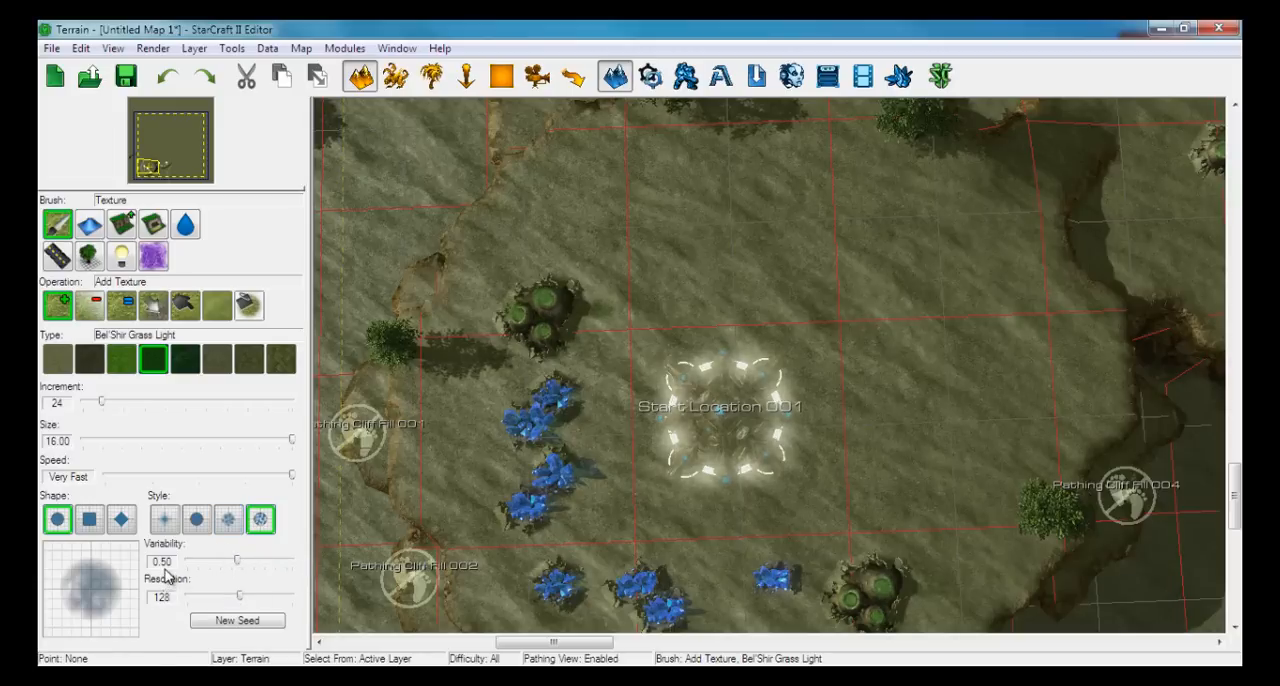
Choose the Bel'Shir Small Tiles texture and give the unseeded variability brush style a variability of 1.00 and resolution of 128
{"action": "left_click", "coordinate": [228, 518]}
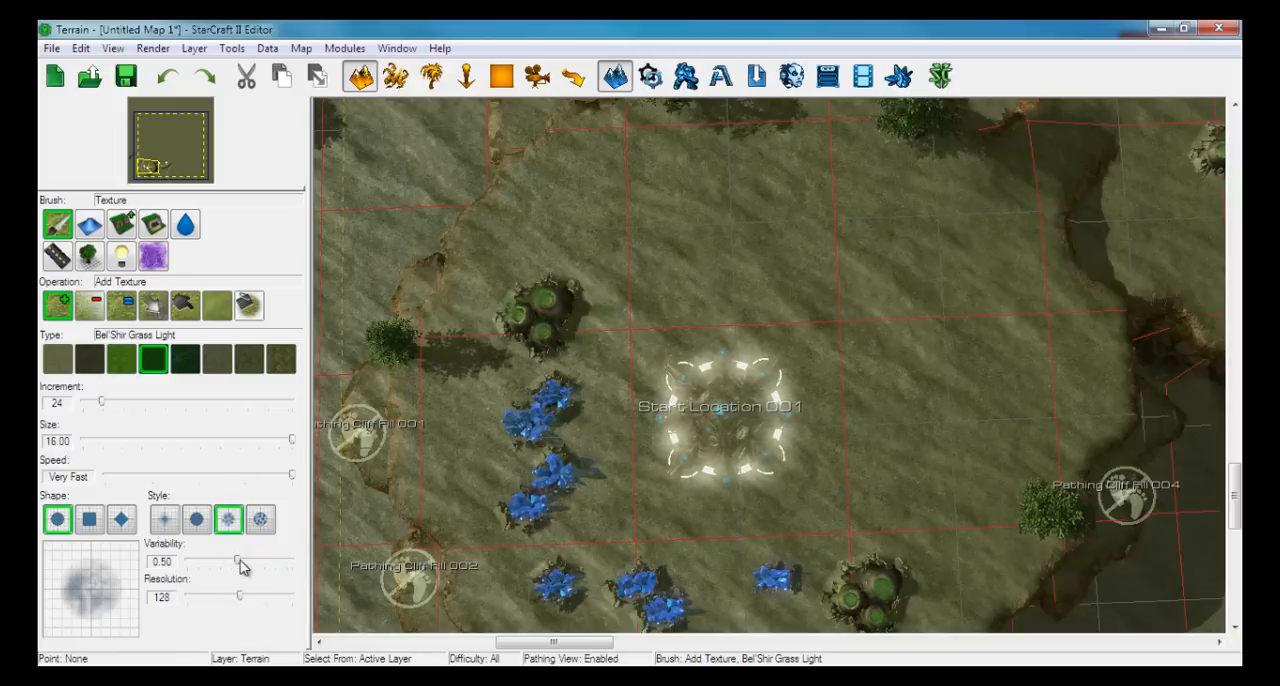
{"action": "mouse_move", "coordinate": [732, 366]}
{"action": "left_mouse_down"}
{"action": "mouse_move", "coordinate": [668, 334]}
{"action": "mouse_move", "coordinate": [648, 413]}
{"action": "mouse_move", "coordinate": [1014, 434]}
{"action": "mouse_move", "coordinate": [1004, 243]}
{"action": "mouse_move", "coordinate": [811, 171]}
{"action": "mouse_move", "coordinate": [560, 263]}
{"action": "mouse_move", "coordinate": [509, 383]}
{"action": "mouse_move", "coordinate": [436, 424]}
{"action": "left_mouse_up"}
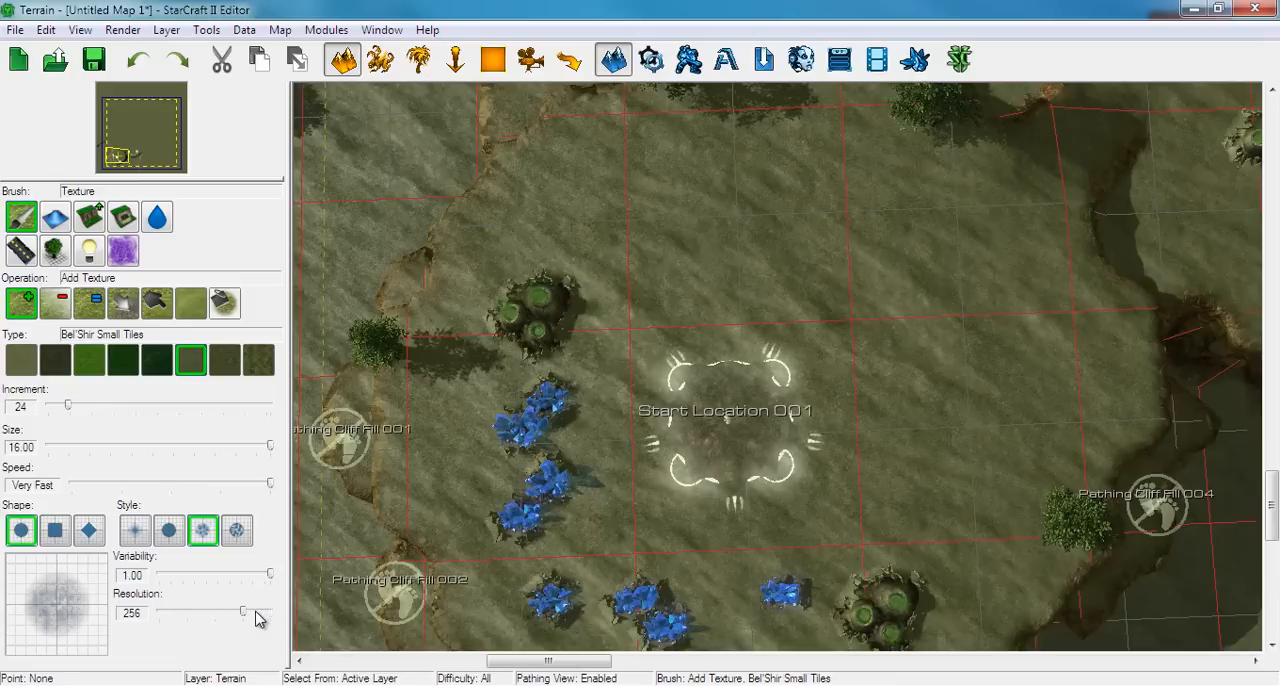
{"action": "left_click_drag", "start_coordinate": [240, 615], "coordinate": [217, 617]}
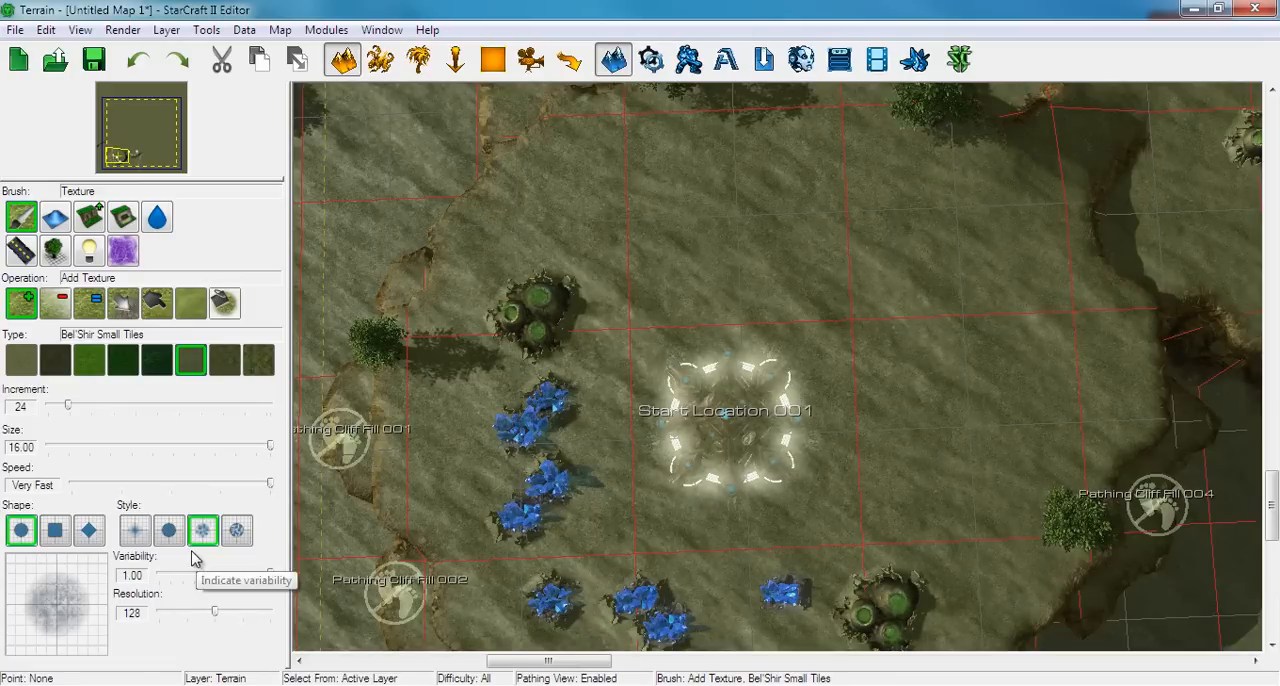
{"action": "right_click_drag", "start_coordinate": [686, 319], "coordinate": [631, 398]}
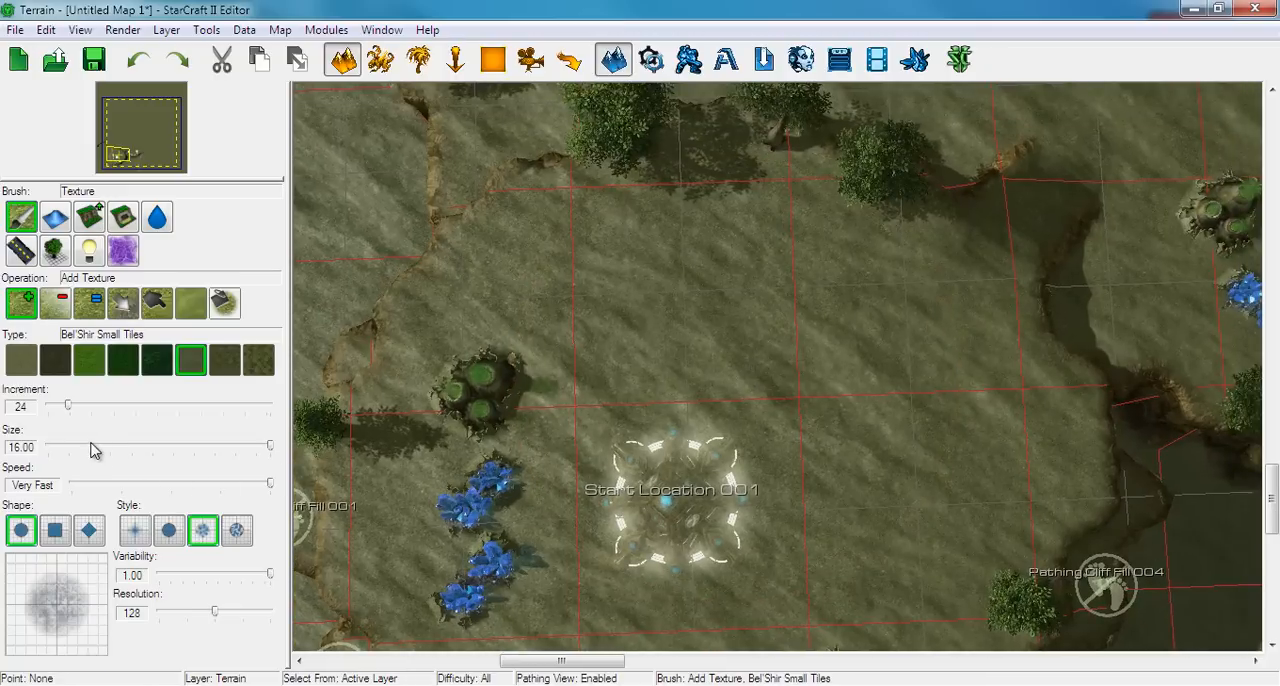
Set the texture increment to 45 and switch to the Airbrush style with a falloff of 42
{"action": "left_click_drag", "start_coordinate": [74, 408], "coordinate": [81, 408]}
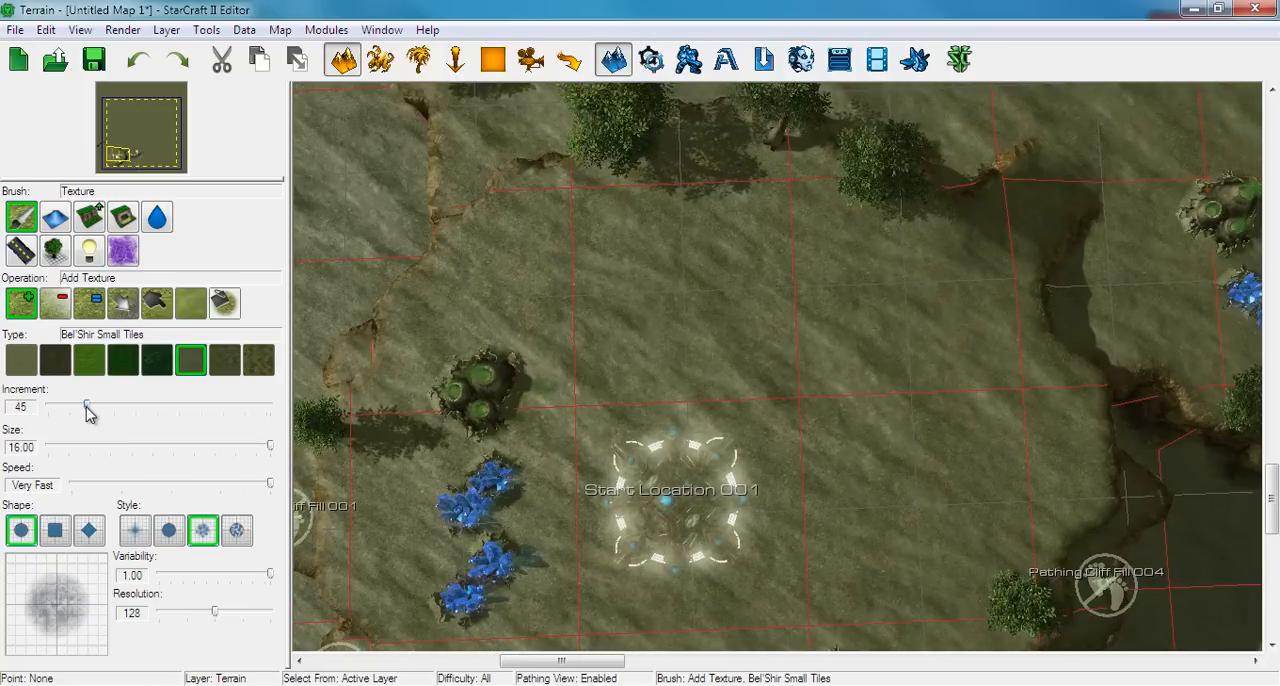
{"action": "left_click", "coordinate": [141, 530]}
{"action": "right_click_drag", "start_coordinate": [526, 478], "coordinate": [594, 357]}
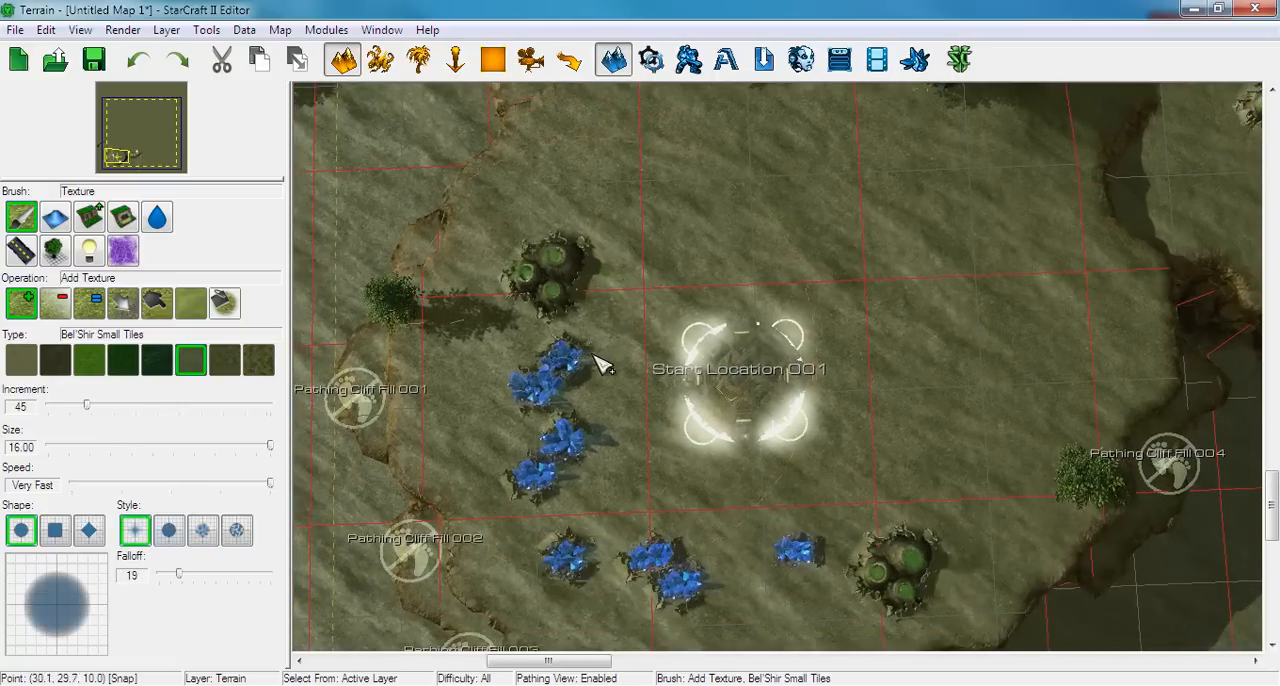
{"action": "right_click_drag", "start_coordinate": [662, 404], "coordinate": [740, 335]}
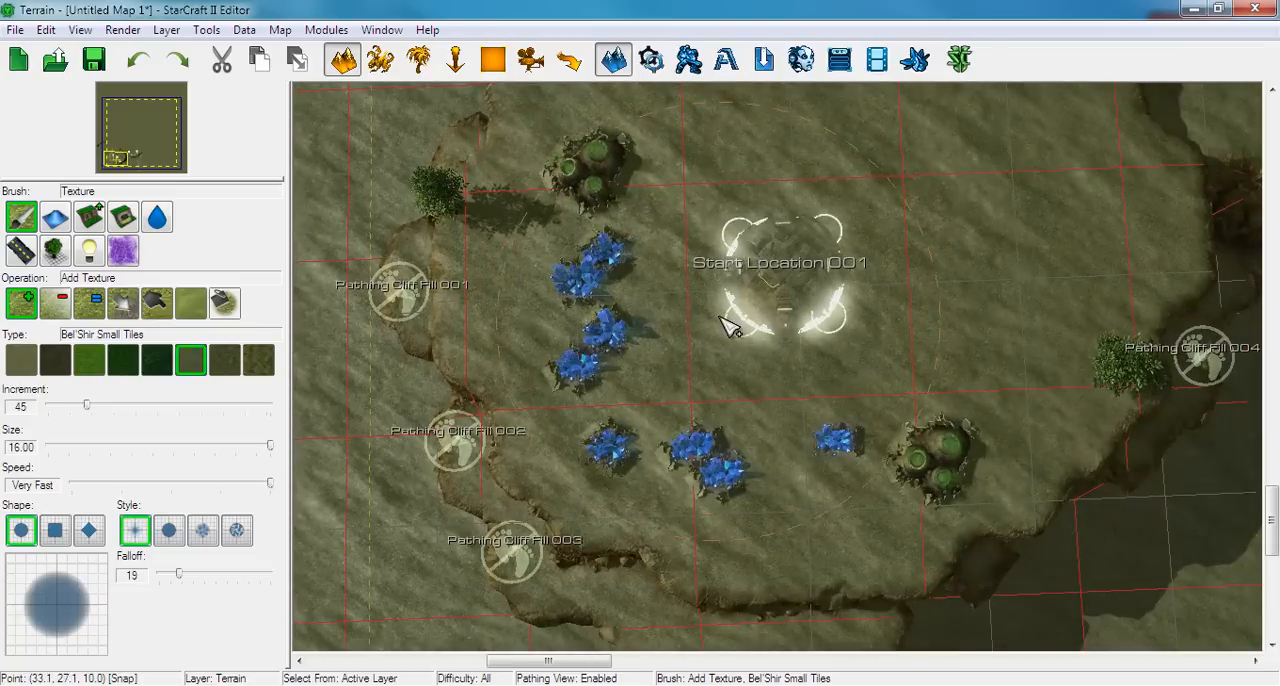
{"action": "mouse_move", "coordinate": [179, 574]}
{"action": "left_mouse_down"}
{"action": "mouse_move", "coordinate": [300, 560]}
{"action": "mouse_move", "coordinate": [152, 568]}
{"action": "mouse_move", "coordinate": [336, 578]}
{"action": "mouse_move", "coordinate": [183, 574]}
{"action": "mouse_move", "coordinate": [211, 586]}
{"action": "left_mouse_up"}
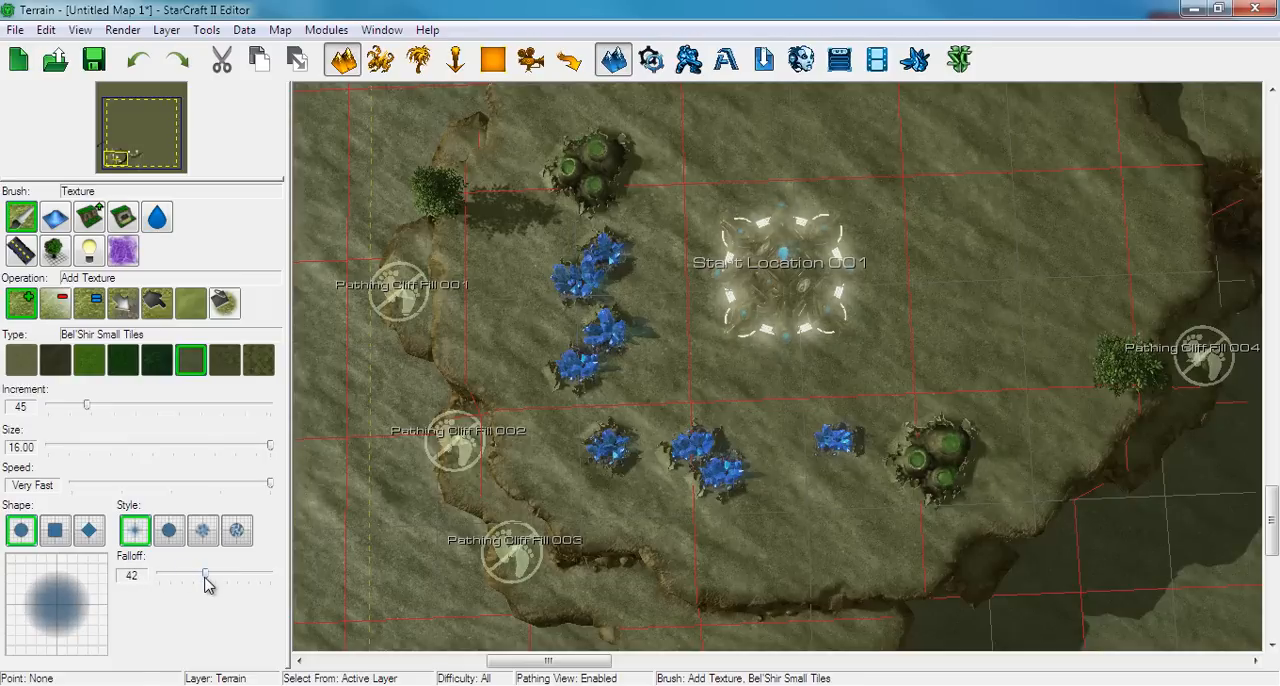
Paint Bel'Shir Small Tiles around the Start Location and across the northern part of the first base
{"action": "mouse_move", "coordinate": [752, 303]}
{"action": "left_mouse_down"}
{"action": "mouse_move", "coordinate": [718, 288]}
{"action": "mouse_move", "coordinate": [680, 213]}
{"action": "mouse_move", "coordinate": [697, 178]}
{"action": "left_mouse_up"}
{"action": "scroll", "coordinate": [724, 307], "scroll_direction": "up", "scroll_amount": 4}
{"action": "mouse_move", "coordinate": [725, 307]}
{"action": "left_mouse_down"}
{"action": "mouse_move", "coordinate": [684, 400]}
{"action": "mouse_move", "coordinate": [679, 301]}
{"action": "mouse_move", "coordinate": [735, 275]}
{"action": "left_mouse_up"}
{"action": "right_click_drag", "start_coordinate": [742, 274], "coordinate": [690, 400]}
{"action": "mouse_move", "coordinate": [703, 414]}
{"action": "left_mouse_down"}
{"action": "mouse_move", "coordinate": [757, 354]}
{"action": "mouse_move", "coordinate": [871, 417]}
{"action": "mouse_move", "coordinate": [889, 505]}
{"action": "mouse_move", "coordinate": [918, 505]}
{"action": "left_mouse_up"}
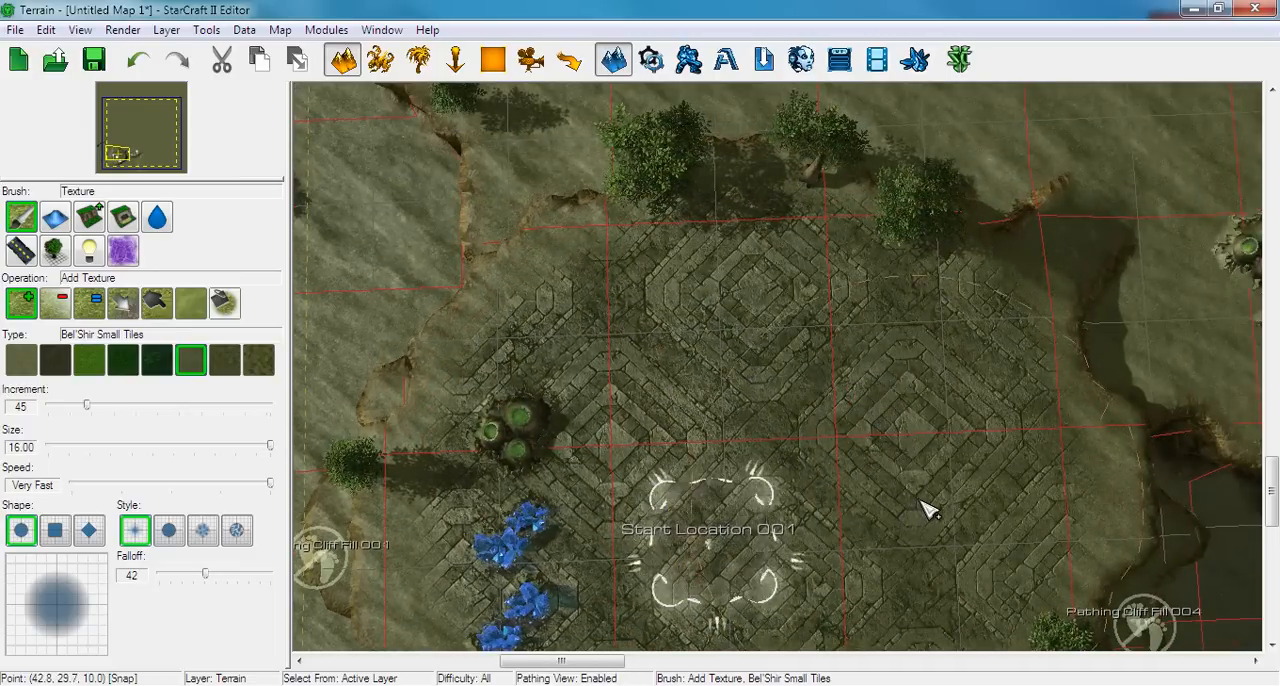
Extend the Bel'Shir Small Tiles over the mineral line and the rest of the first base, out towards the cliff edges
{"action": "right_click_drag", "start_coordinate": [921, 502], "coordinate": [834, 289]}
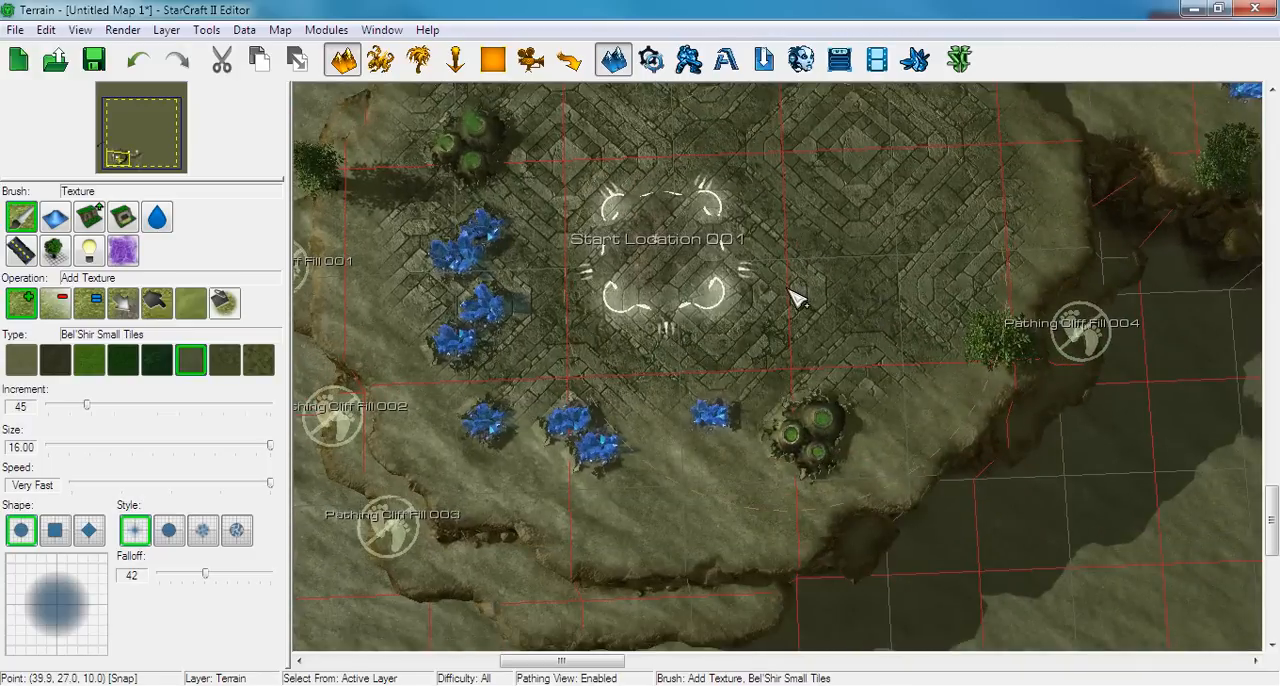
{"action": "mouse_move", "coordinate": [824, 294]}
{"action": "left_mouse_down"}
{"action": "mouse_move", "coordinate": [767, 323]}
{"action": "mouse_move", "coordinate": [664, 340]}
{"action": "left_mouse_up"}
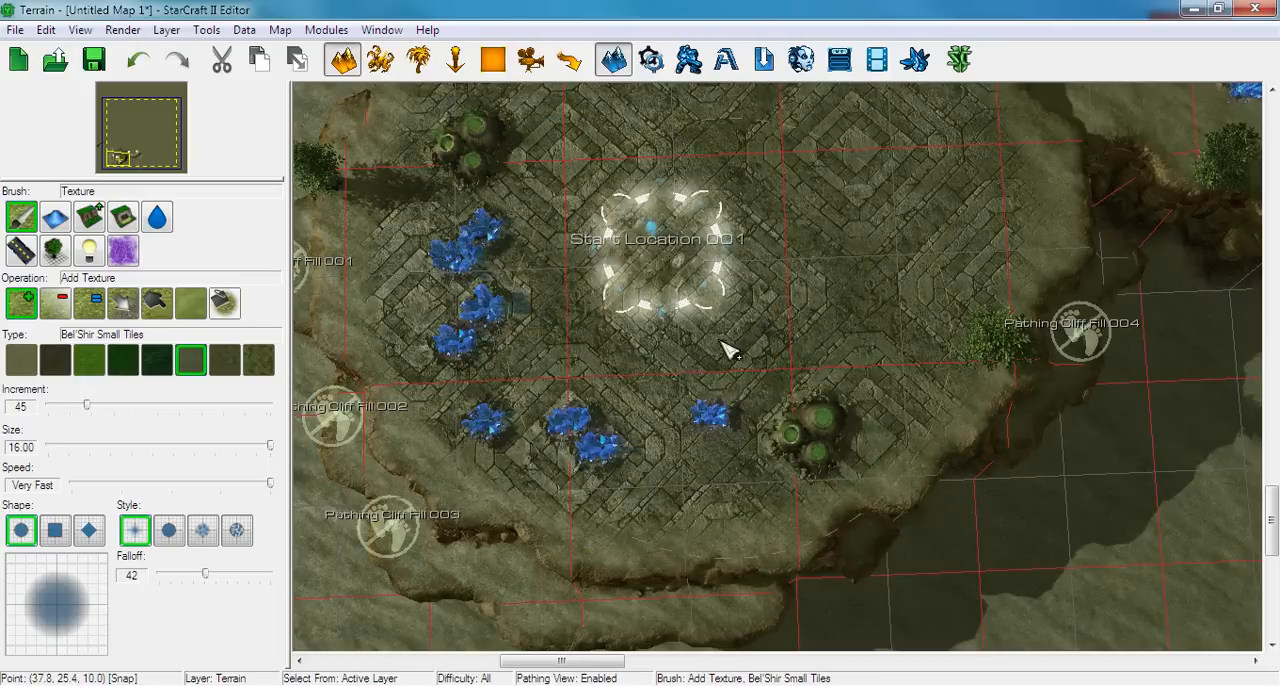
{"action": "right_click_drag", "start_coordinate": [534, 281], "coordinate": [728, 340]}
{"action": "right_click_drag", "start_coordinate": [772, 182], "coordinate": [705, 308]}
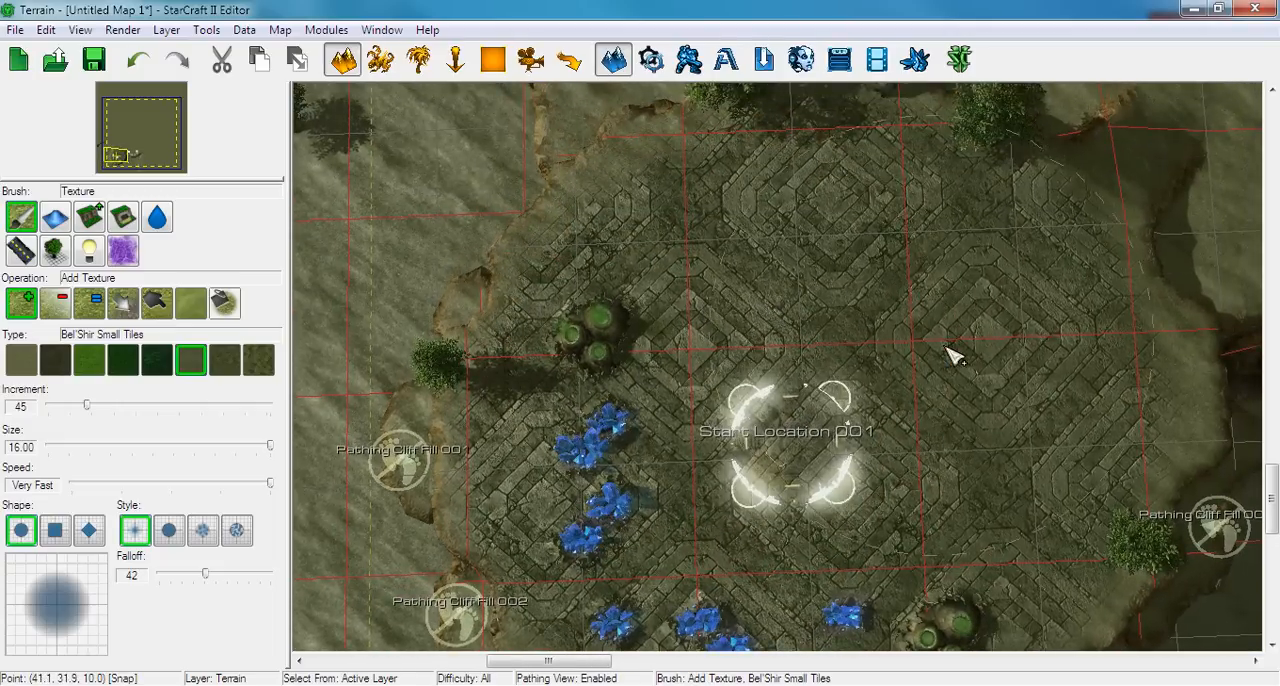
{"action": "right_click_drag", "start_coordinate": [951, 486], "coordinate": [934, 369]}
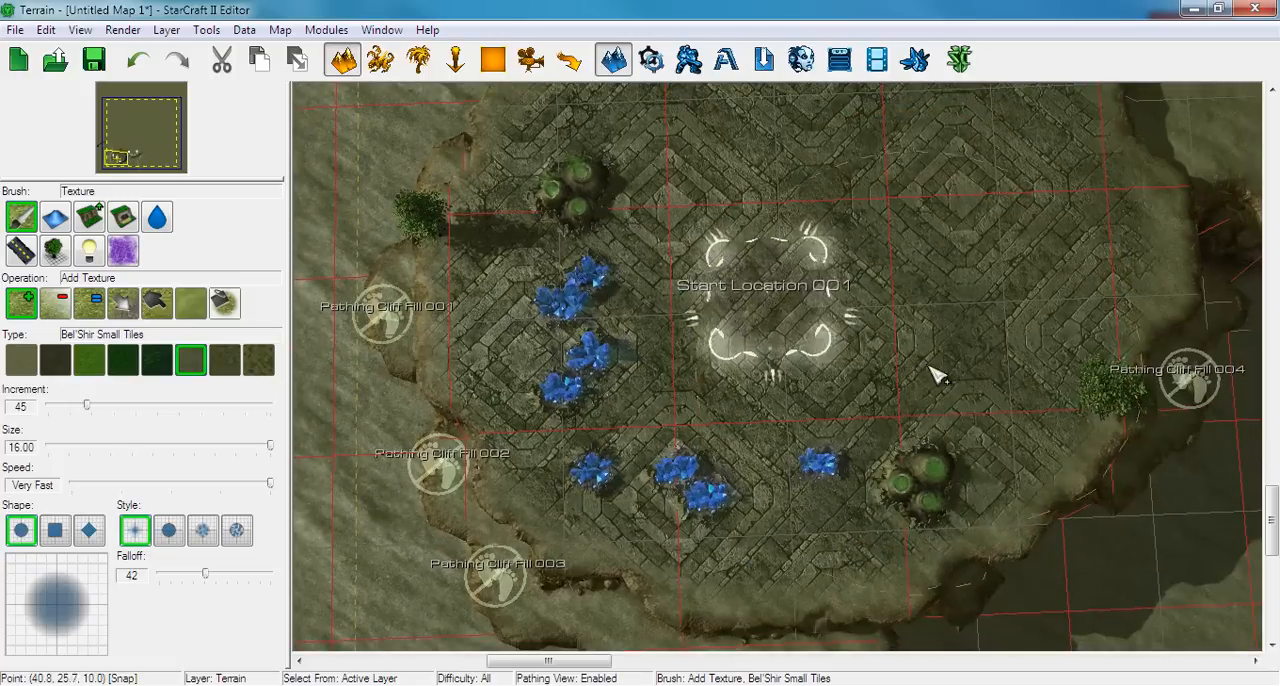
{"action": "right_click_drag", "start_coordinate": [860, 251], "coordinate": [665, 458]}
{"action": "right_click_drag", "start_coordinate": [695, 316], "coordinate": [634, 456]}
{"action": "right_click_drag", "start_coordinate": [699, 417], "coordinate": [623, 404]}
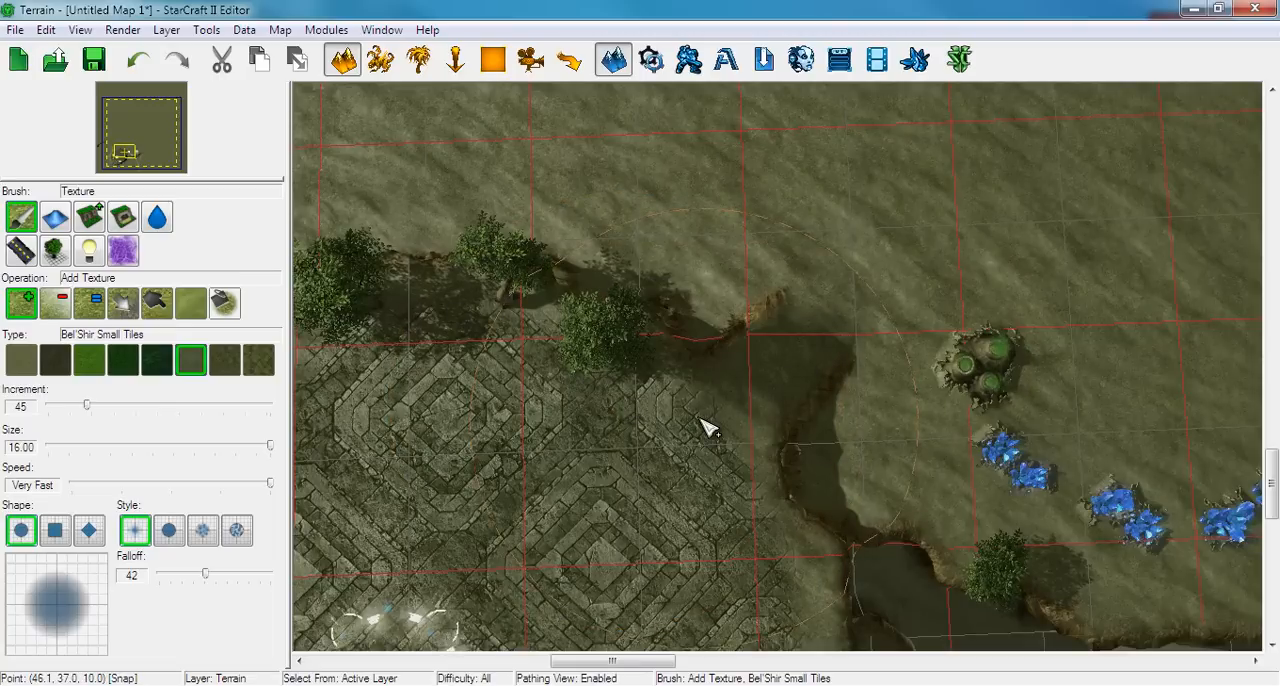
{"action": "right_click_drag", "start_coordinate": [638, 465], "coordinate": [820, 288]}
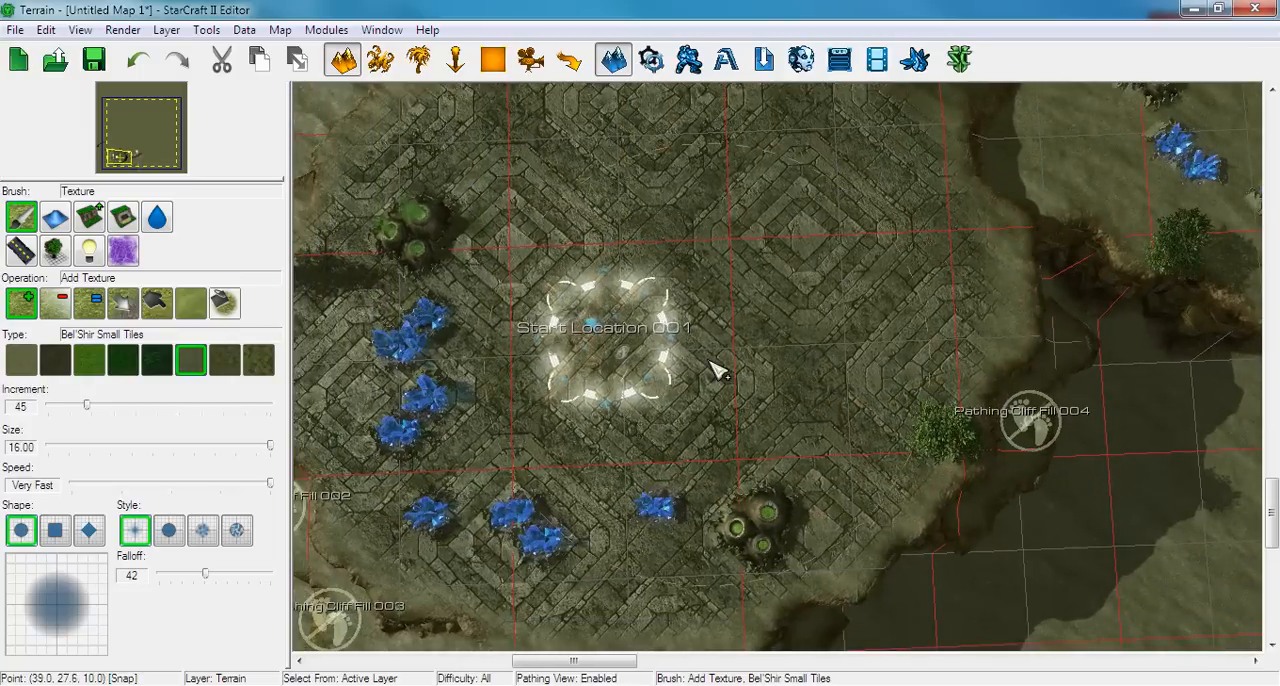
{"action": "scroll", "coordinate": [620, 369], "scroll_direction": "down", "scroll_amount": 2}
{"action": "right_click_drag", "start_coordinate": [622, 377], "coordinate": [660, 372]}
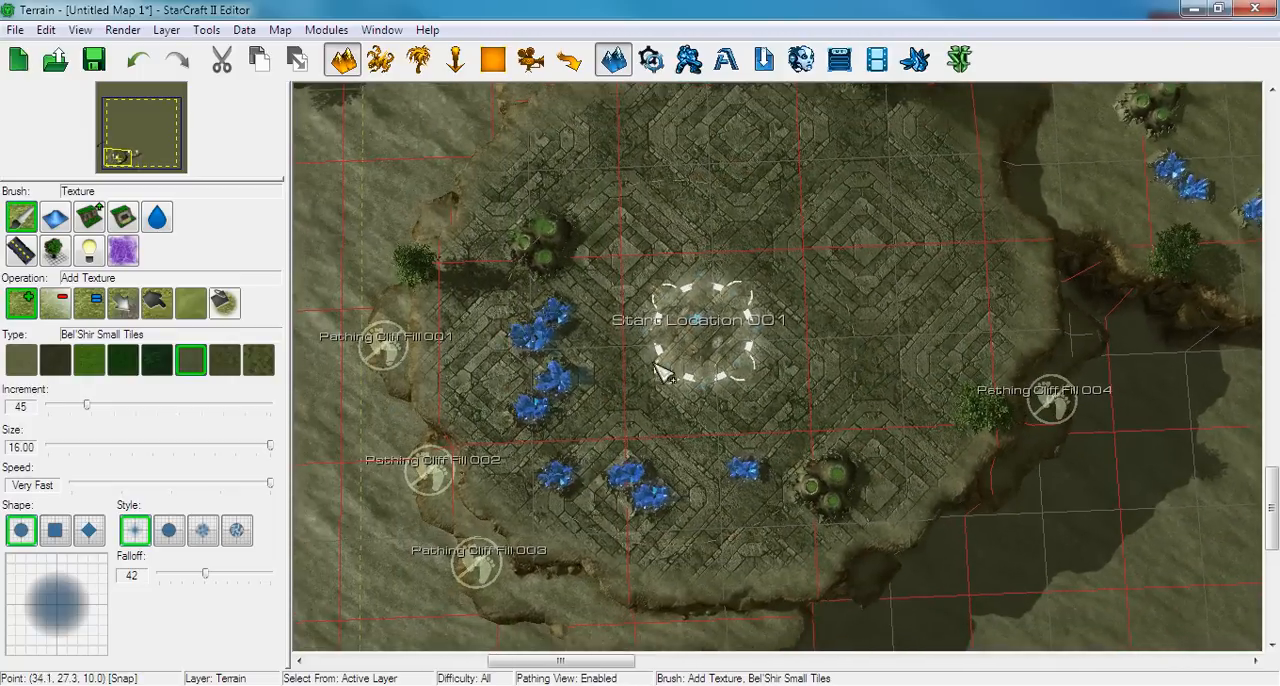
Soften the outer rim of the tiled area in the first base with Bel'Shir Dirt Light along the cliff edges
{"action": "left_click", "coordinate": [32, 364]}
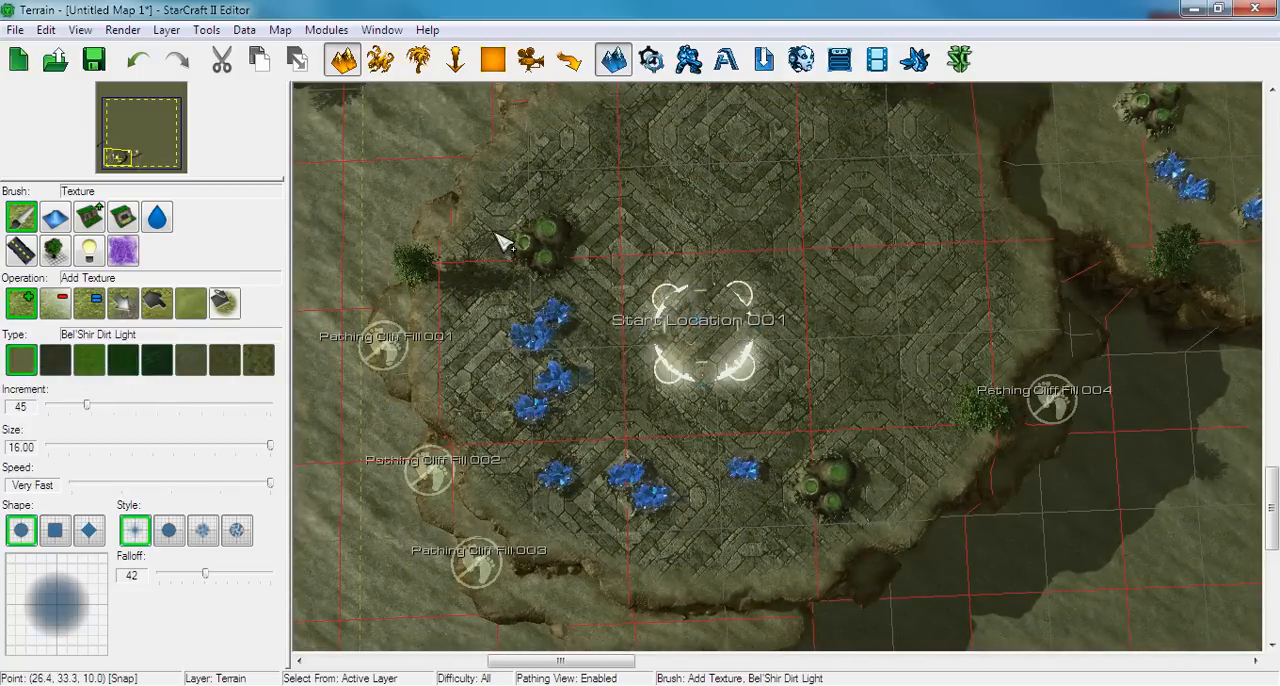
{"action": "right_click_drag", "start_coordinate": [502, 242], "coordinate": [598, 378]}
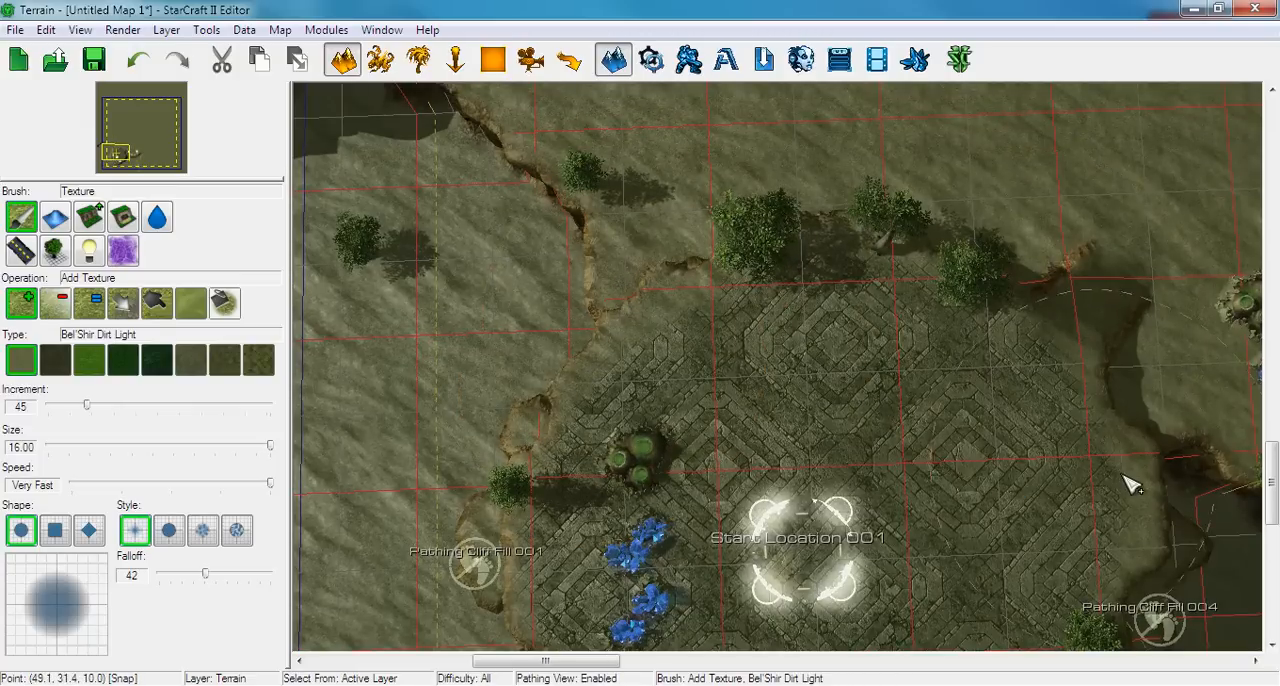
{"action": "right_click_drag", "start_coordinate": [1153, 537], "coordinate": [1103, 427]}
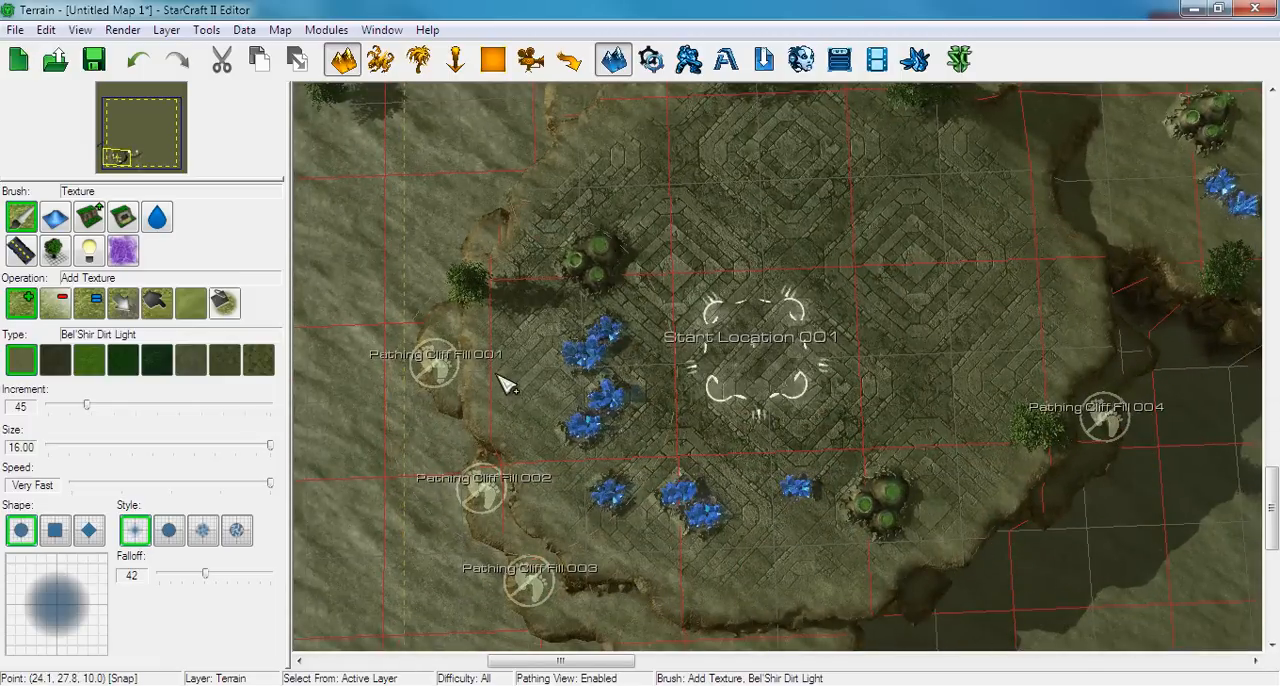
{"action": "right_click_drag", "start_coordinate": [906, 408], "coordinate": [797, 422]}
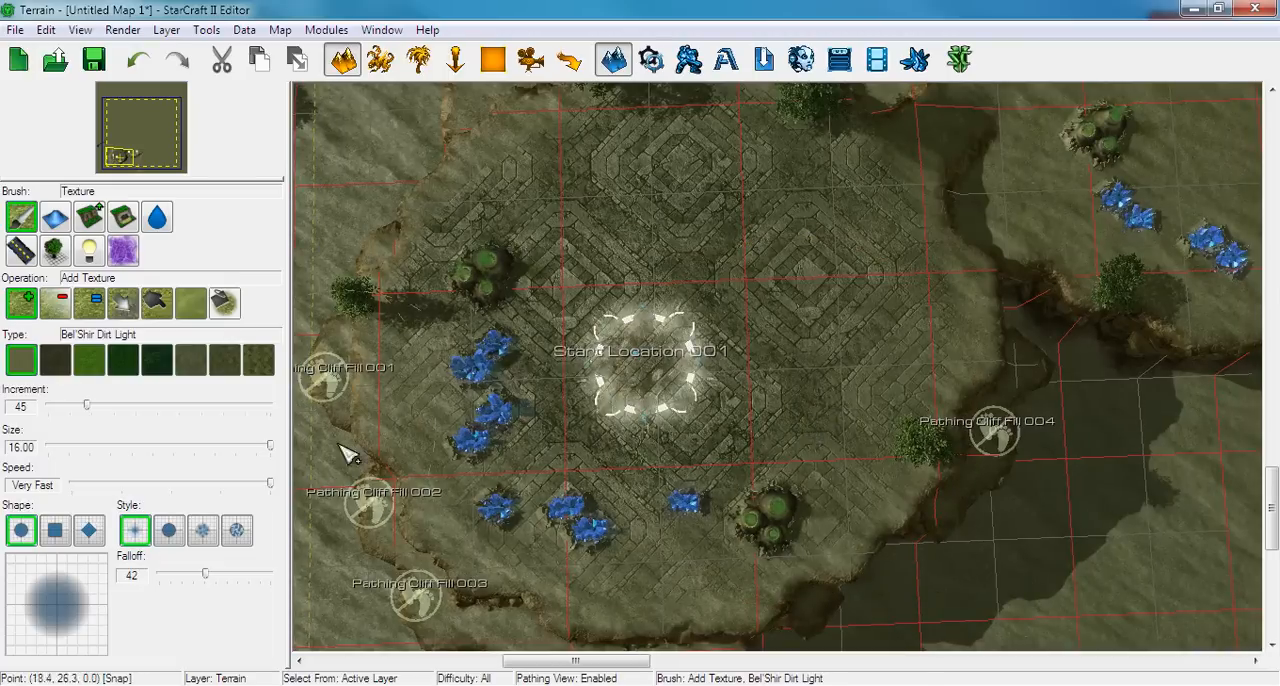
{"action": "scroll", "coordinate": [560, 360], "scroll_direction": "up", "scroll_amount": 2}
{"action": "mouse_move", "coordinate": [398, 366]}
{"action": "right_mouse_down"}
{"action": "mouse_move", "coordinate": [441, 338]}
{"action": "mouse_move", "coordinate": [377, 367]}
{"action": "right_mouse_up"}
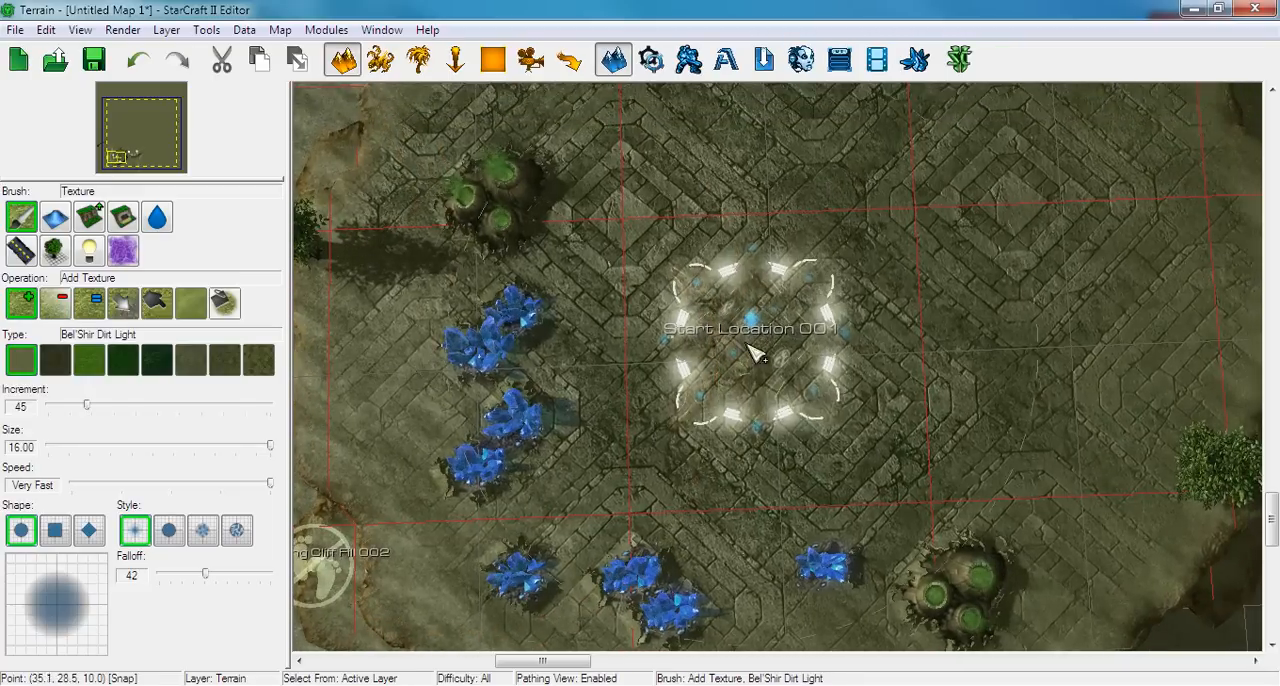
Select Bel'Shir Dirt Dark, try a stroke at brush size 8 across the Start Location, and undo it
{"action": "left_click_drag", "start_coordinate": [270, 447], "coordinate": [160, 449]}
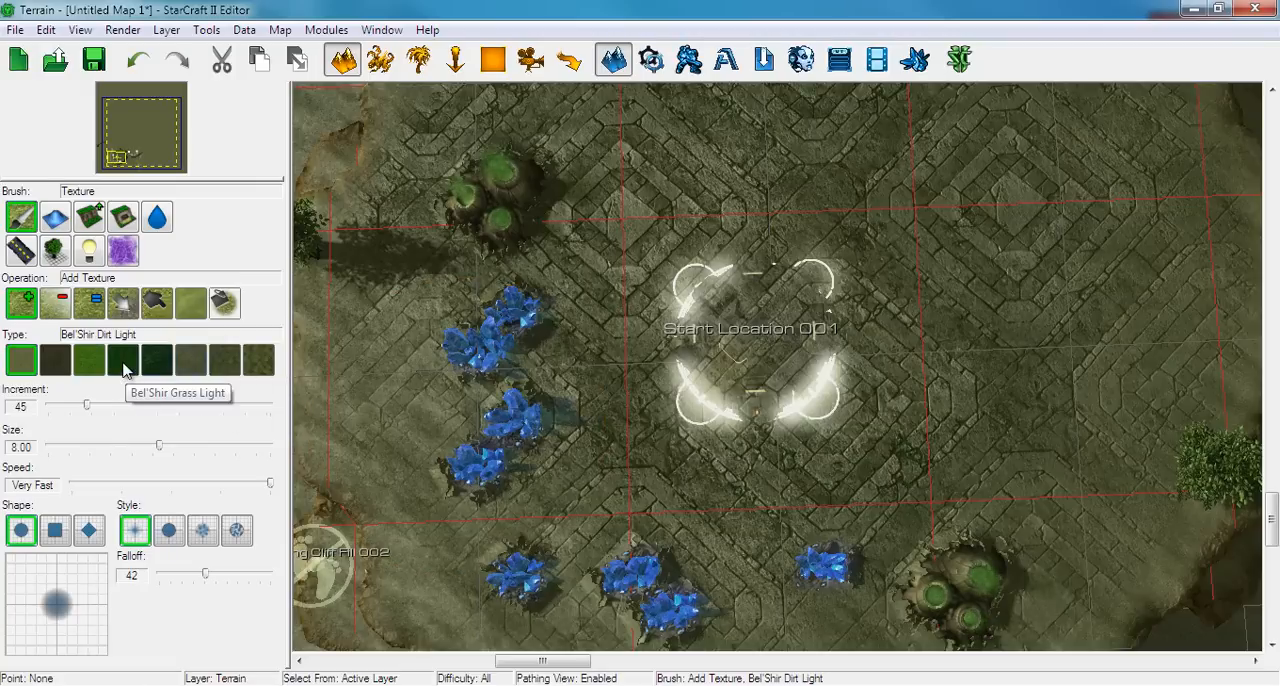
{"action": "left_click", "coordinate": [55, 360]}
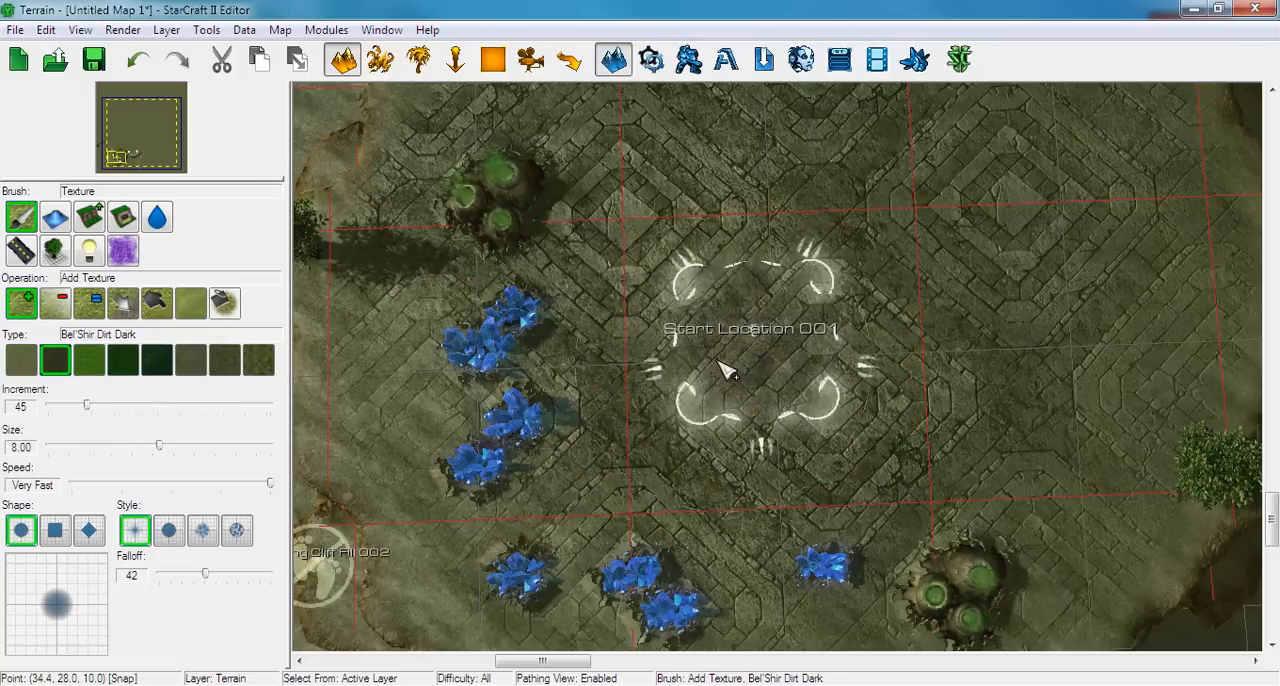
{"action": "left_click_drag", "start_coordinate": [727, 370], "coordinate": [818, 322]}
{"action": "key", "text": "ctrl+z"}
Set the brush size to 13 and the increment to 11, and lightly paint Bel'Shir Dirt Dark over the tiles around the Start Location
{"action": "left_click_drag", "start_coordinate": [160, 445], "coordinate": [228, 446]}
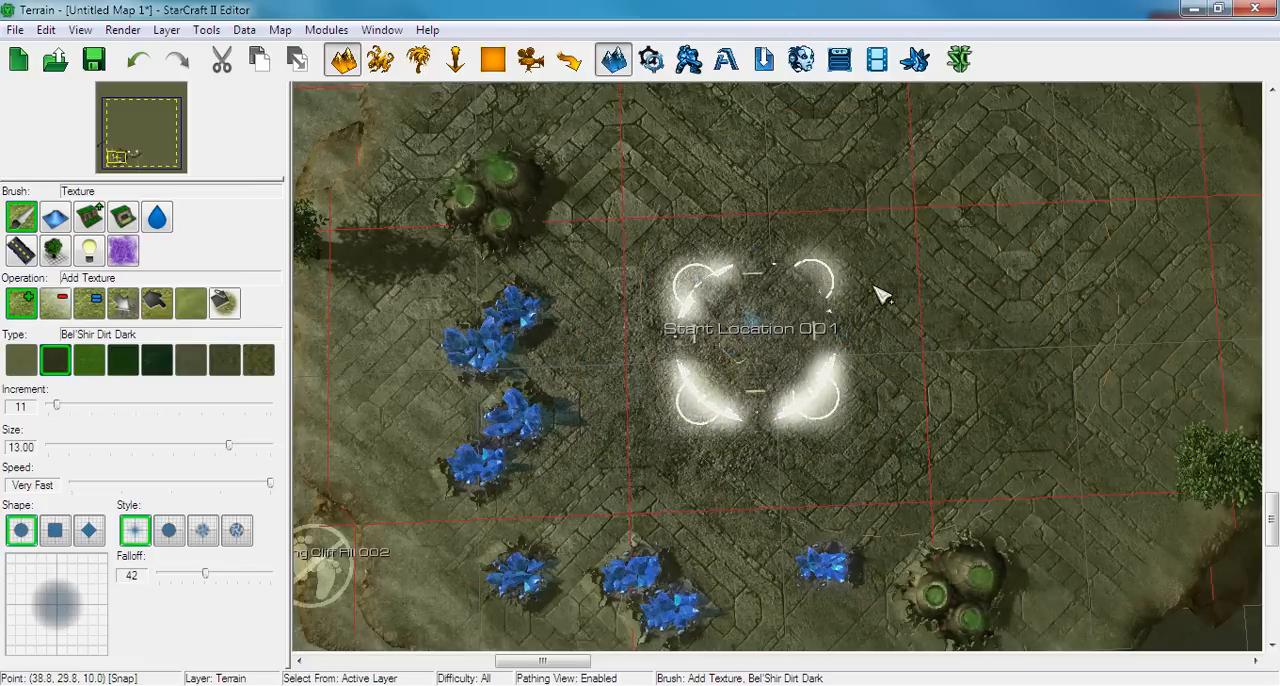
{"action": "right_click_drag", "start_coordinate": [738, 182], "coordinate": [704, 348]}
{"action": "scroll", "coordinate": [680, 418], "scroll_direction": "down", "scroll_amount": 3}
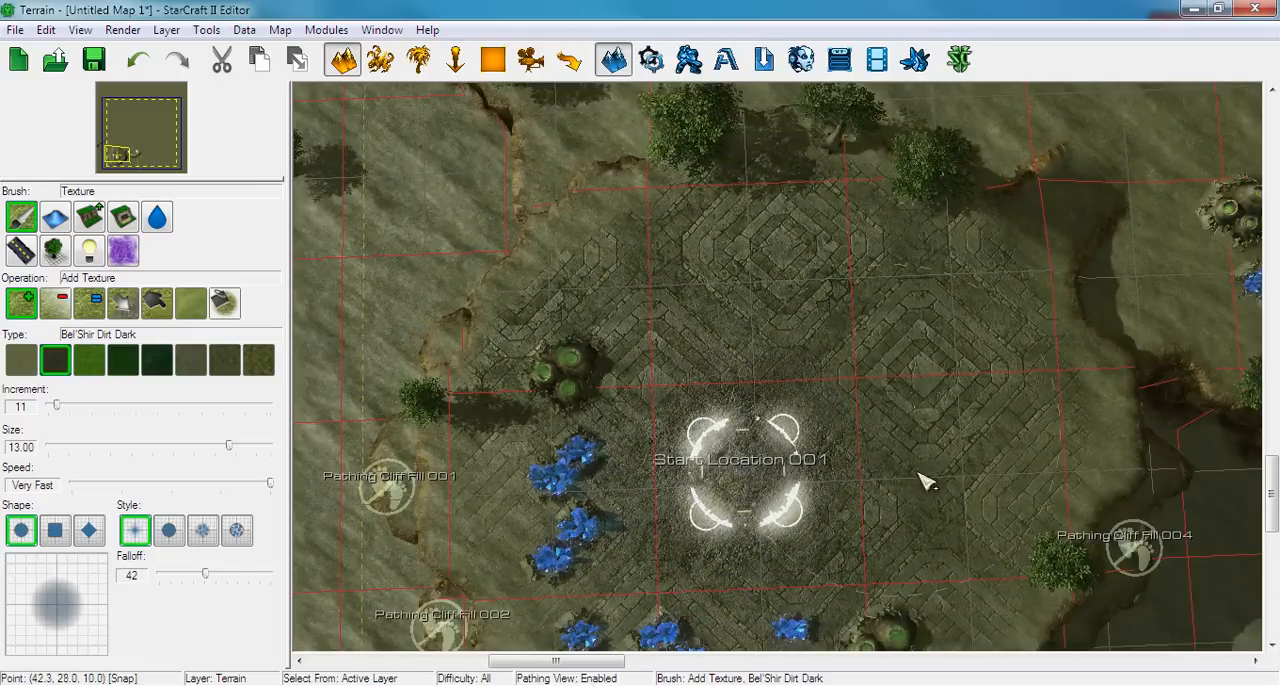
{"action": "right_click_drag", "start_coordinate": [799, 612], "coordinate": [734, 483]}
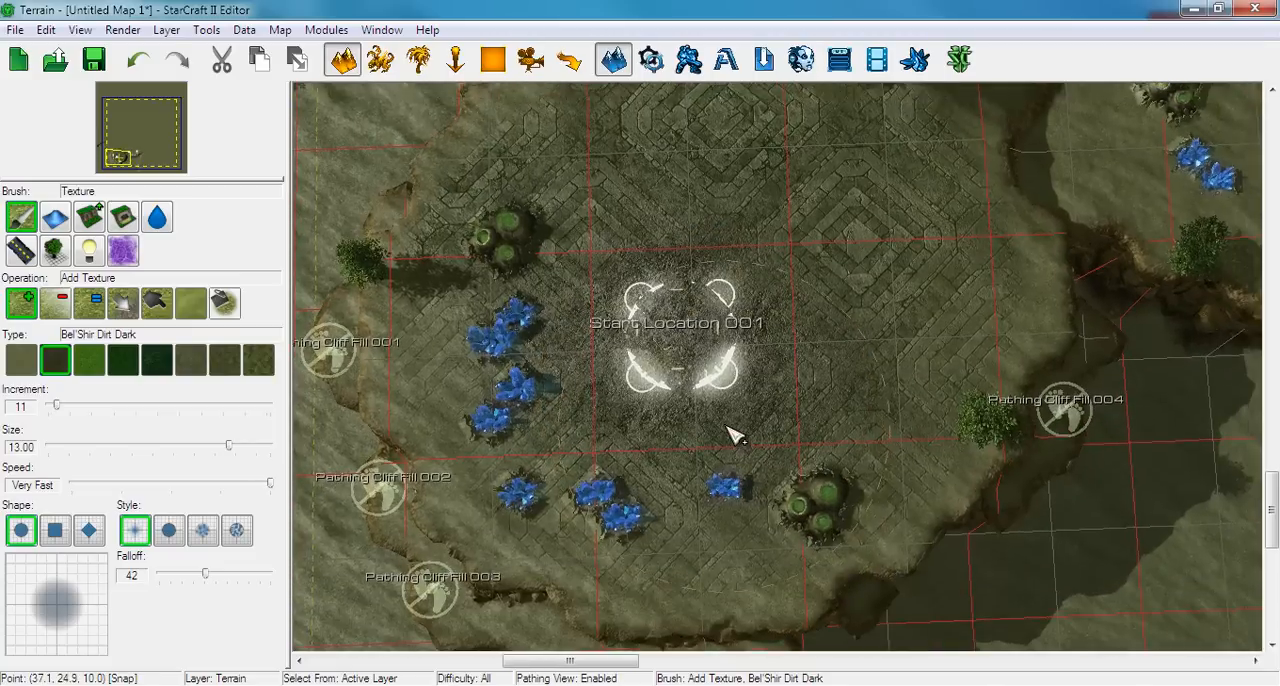
Lightly paint a patch of Bel'Shir Dirt Dark between the geysers and inside the mineral line of the second base
{"action": "right_click_drag", "start_coordinate": [728, 428], "coordinate": [726, 442]}
{"action": "scroll", "coordinate": [871, 343], "scroll_direction": "down", "scroll_amount": 5}
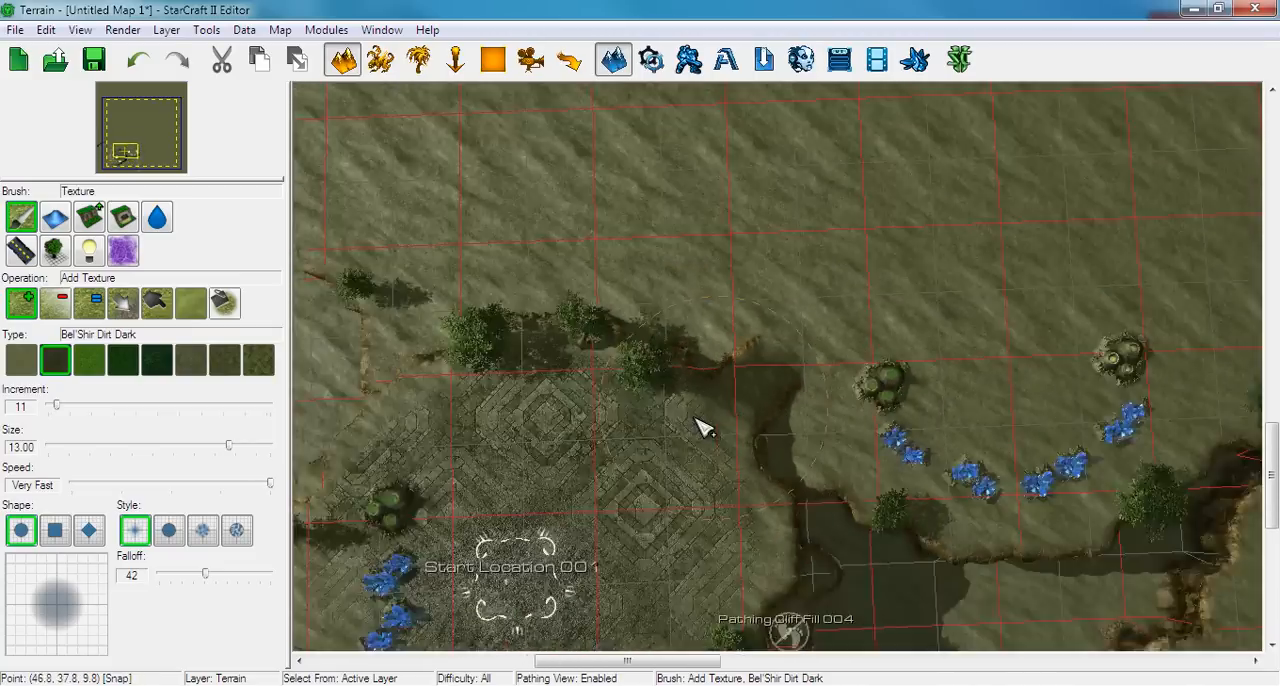
{"action": "scroll", "coordinate": [808, 408], "scroll_direction": "up", "scroll_amount": 6}
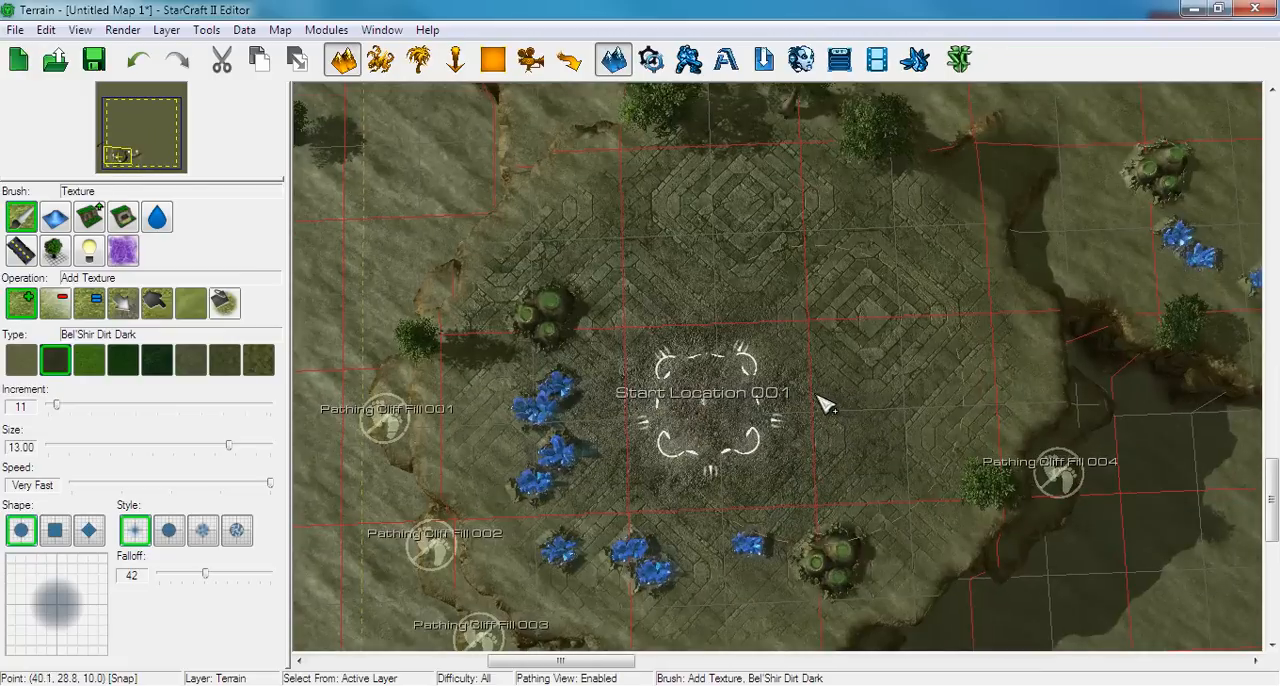
{"action": "right_click_drag", "start_coordinate": [817, 395], "coordinate": [859, 378]}
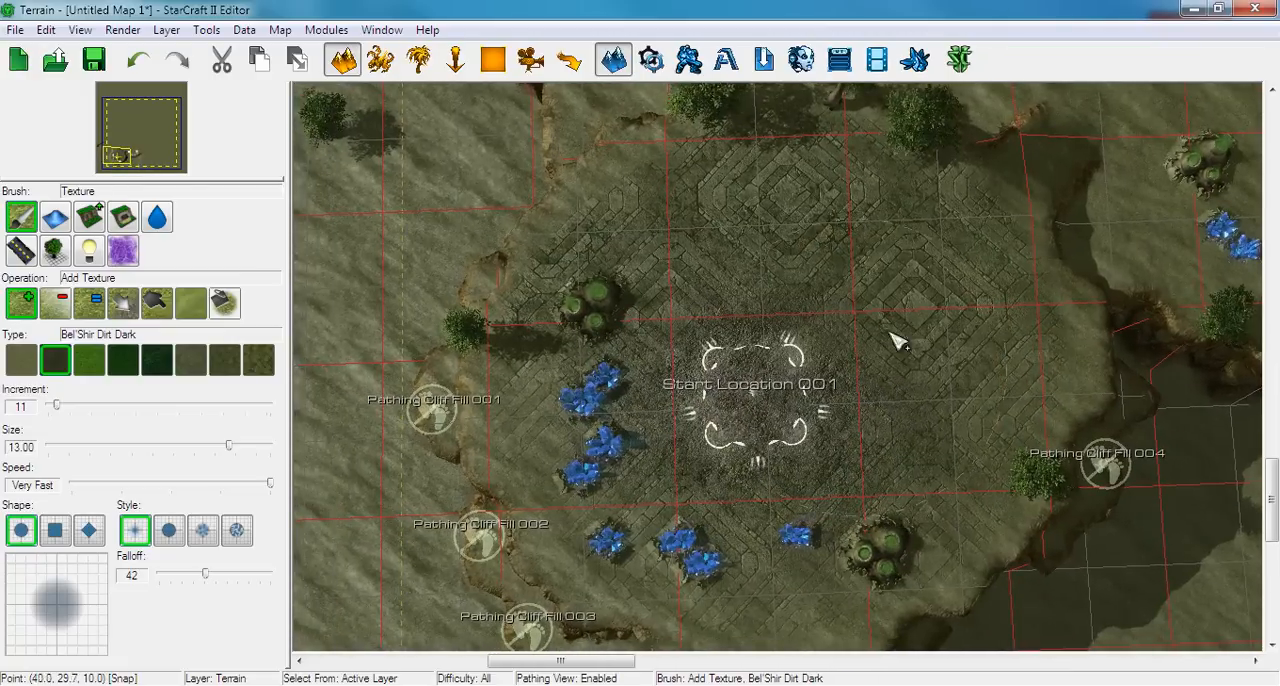
{"action": "right_click_drag", "start_coordinate": [973, 260], "coordinate": [815, 333]}
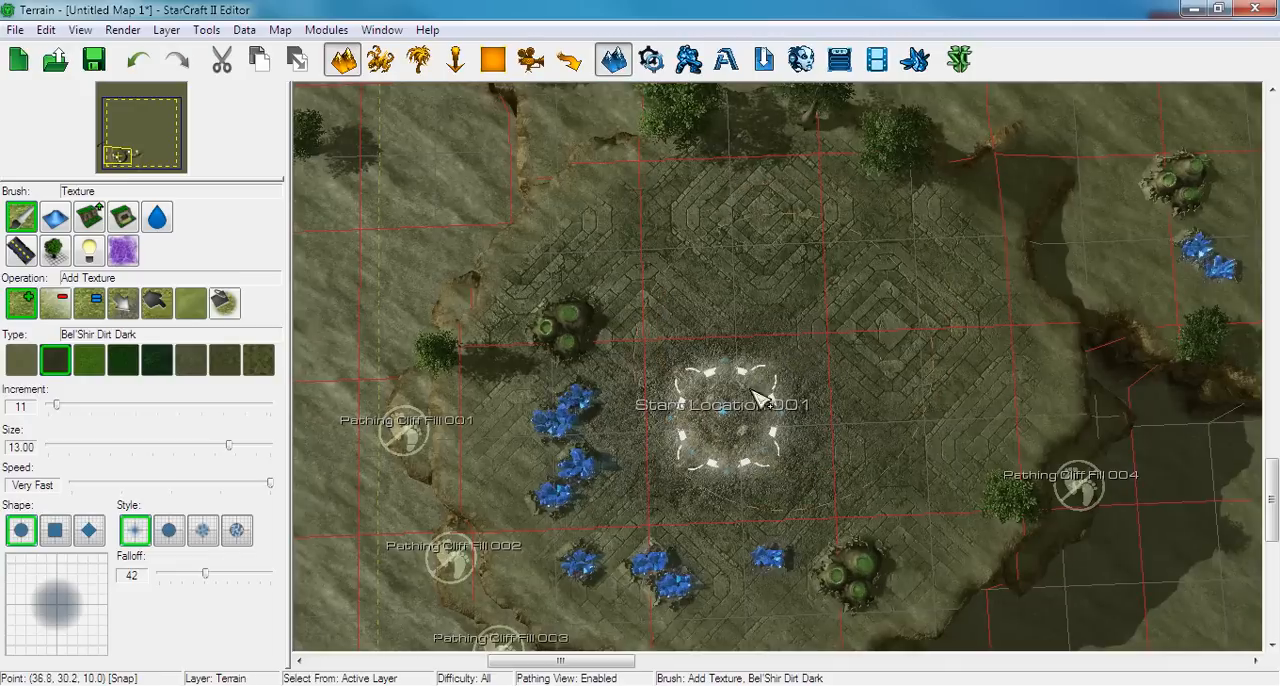
{"action": "right_click_drag", "start_coordinate": [857, 323], "coordinate": [337, 463]}
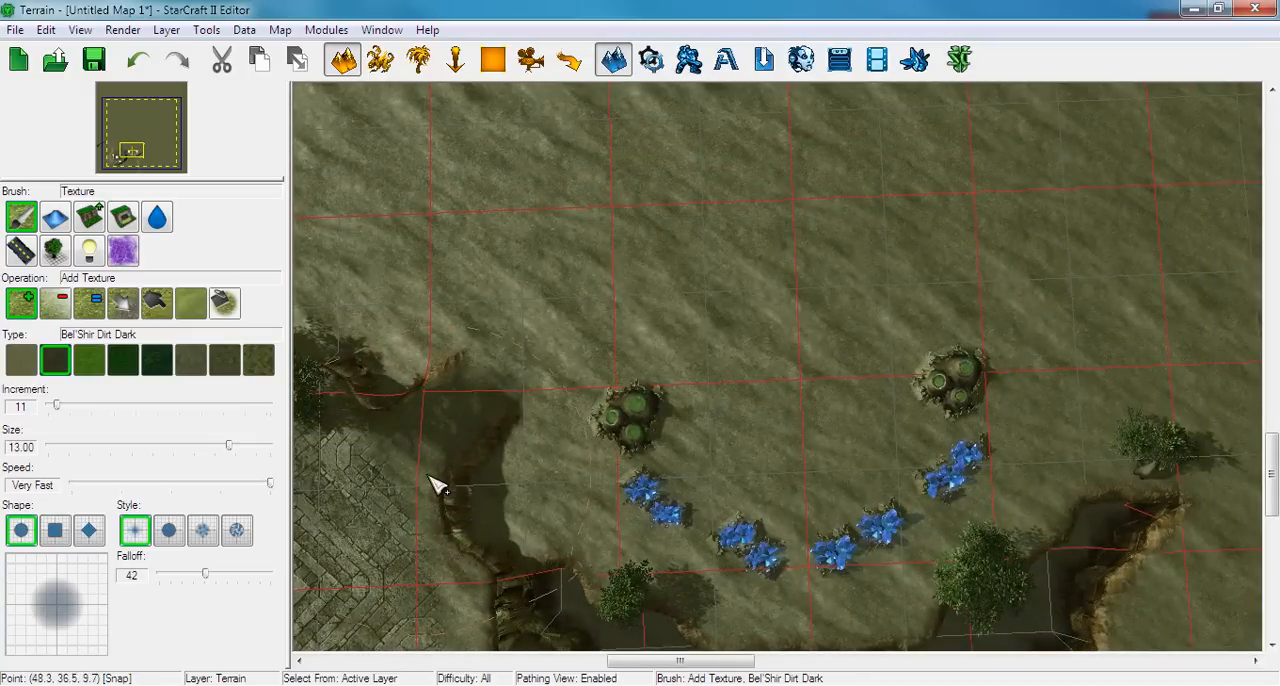
{"action": "left_click_drag", "start_coordinate": [790, 455], "coordinate": [757, 438]}
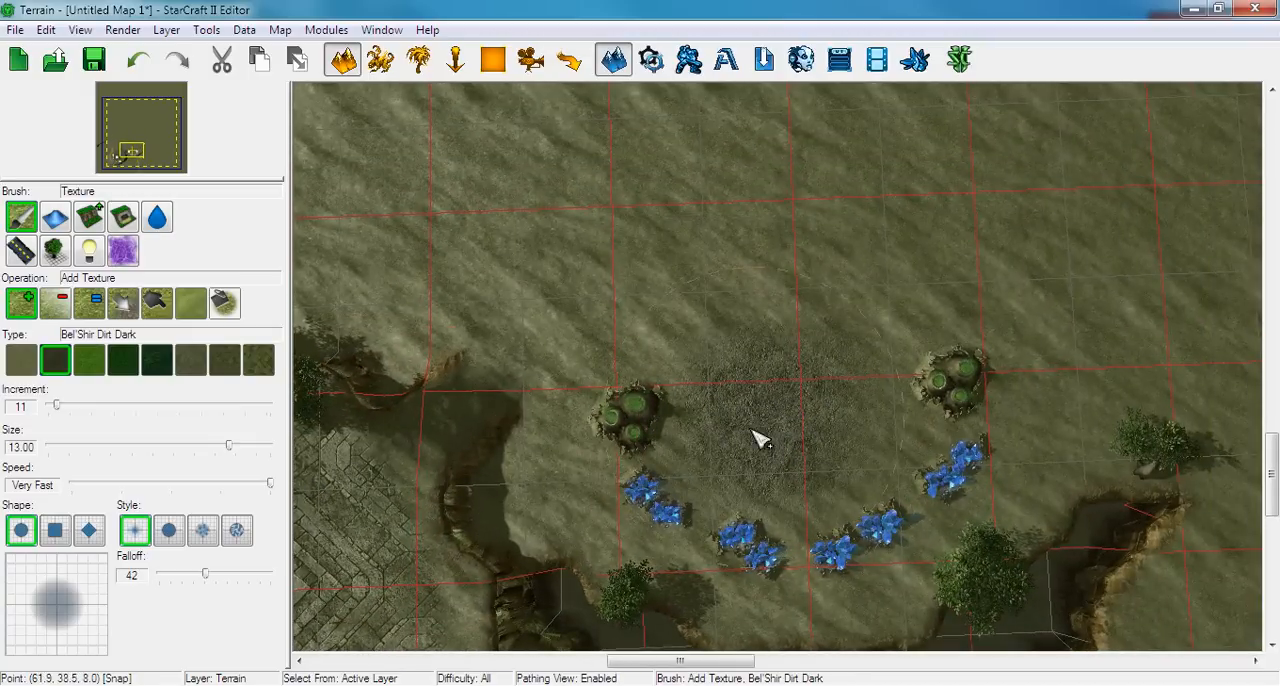
Select Bel'Shir Grass Light, set the increment to 50, try a stroke north-west of the second base, and undo it
{"action": "left_click", "coordinate": [122, 366]}
{"action": "right_click_drag", "start_coordinate": [471, 357], "coordinate": [560, 366]}
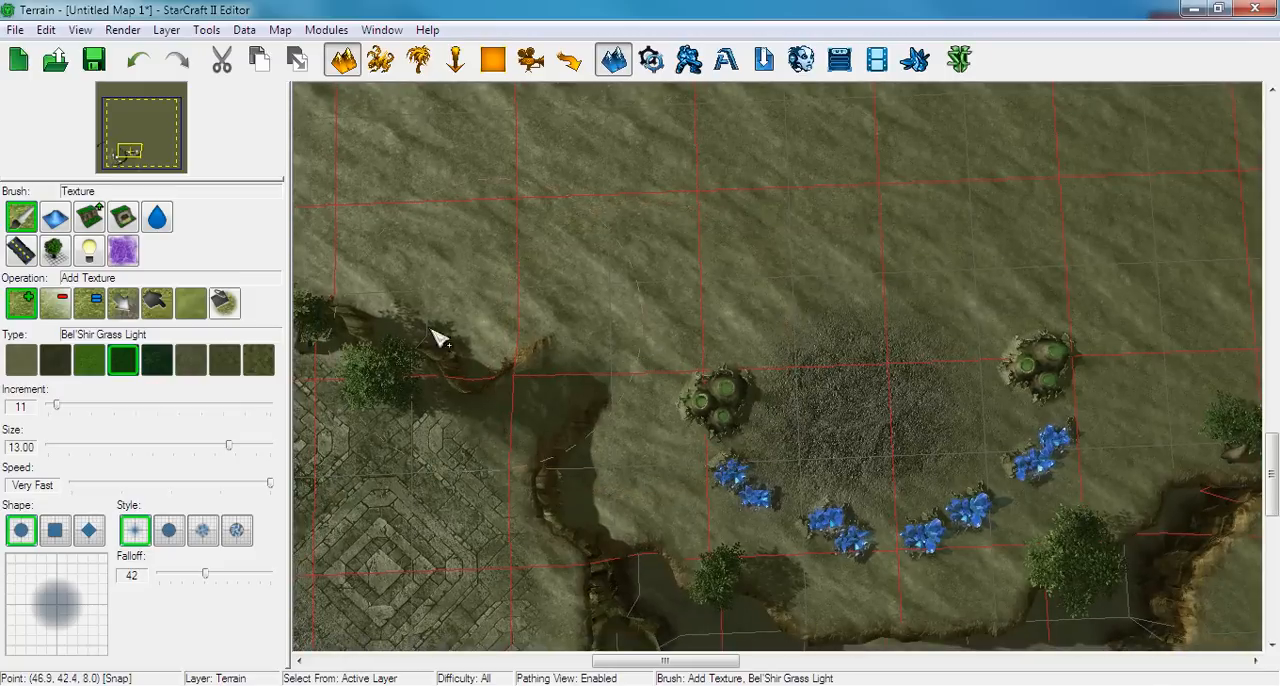
{"action": "left_click_drag", "start_coordinate": [56, 405], "coordinate": [88, 407]}
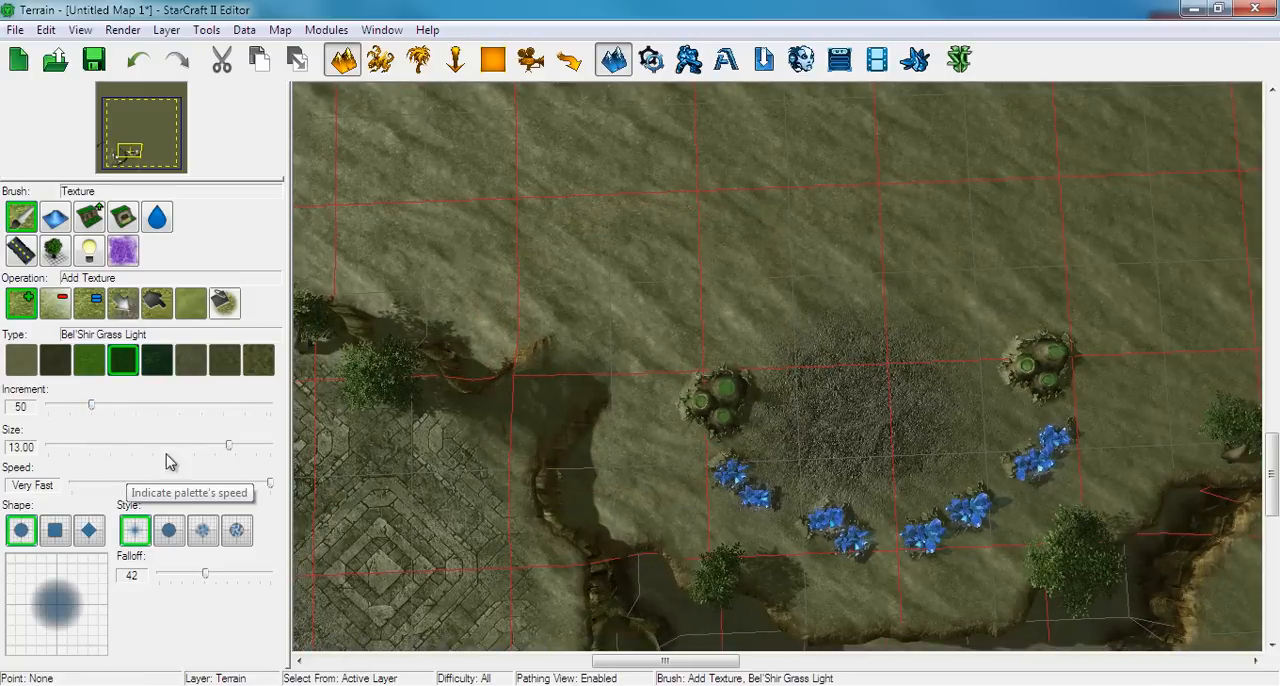
{"action": "left_click_drag", "start_coordinate": [506, 289], "coordinate": [575, 183]}
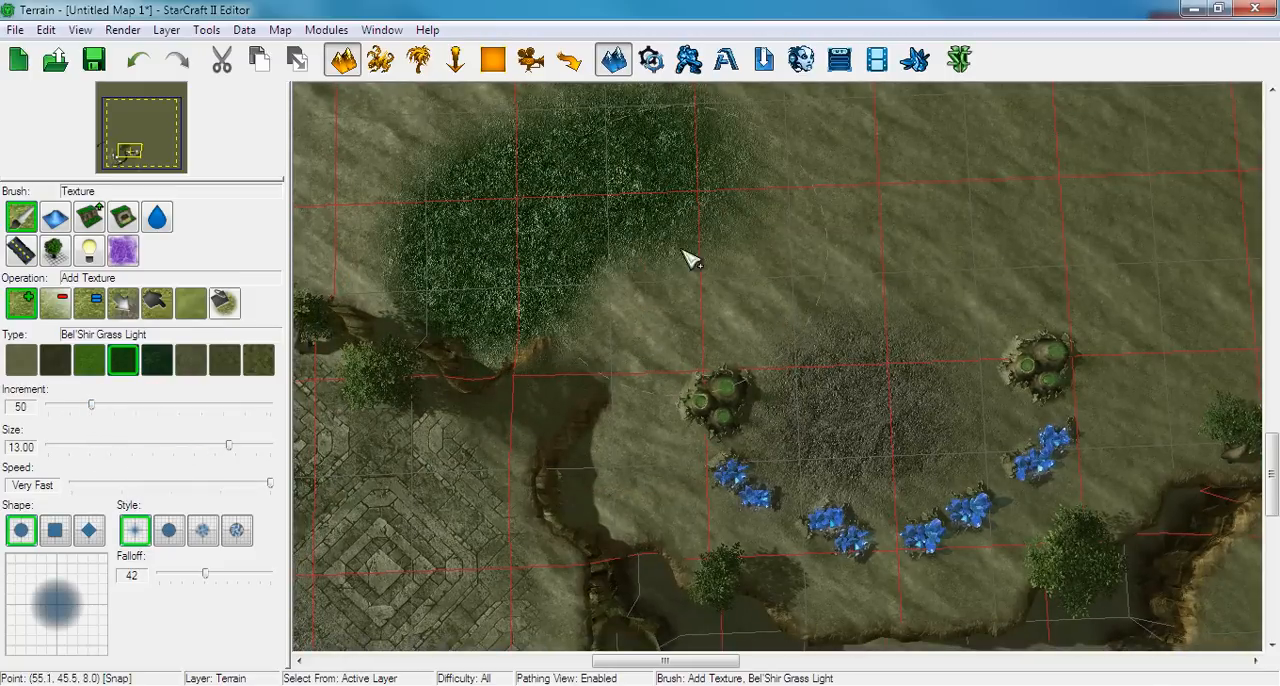
{"action": "key", "text": "ctrl+z"}
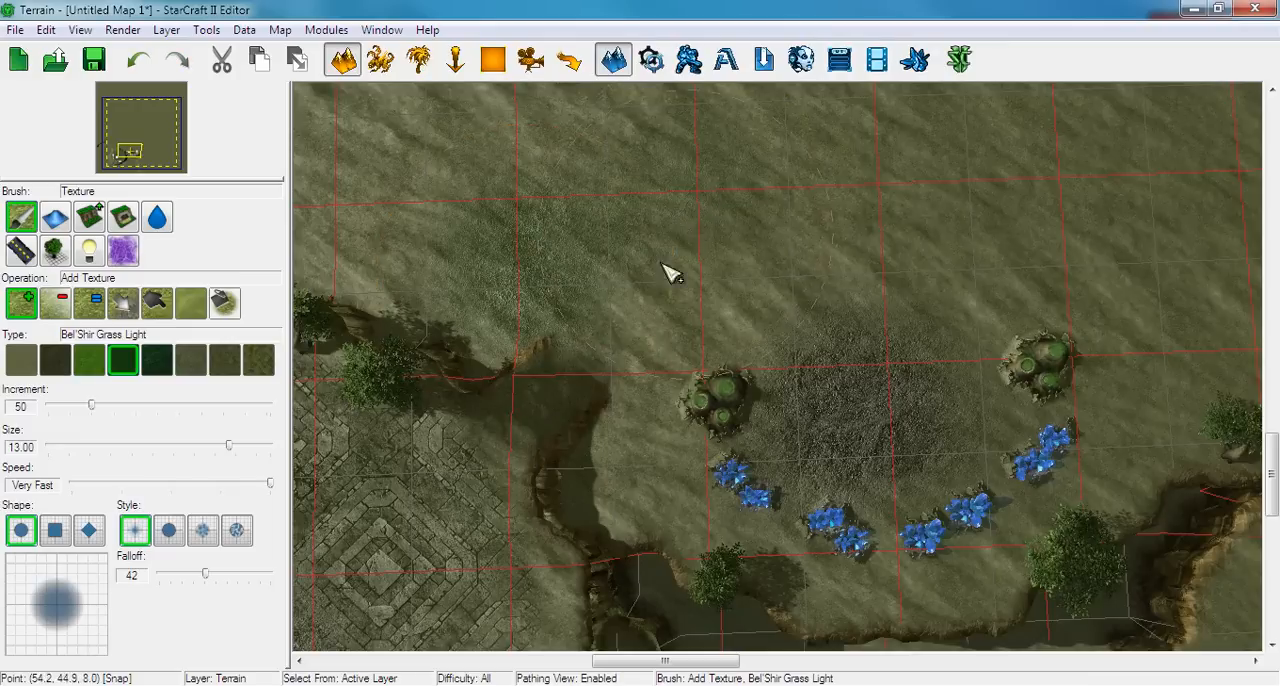
Paint Bel'Shir Grass Light over the ground north-west of the second base, around its mineral line and out past the eastern geyser
{"action": "left_click_drag", "start_coordinate": [670, 275], "coordinate": [600, 306]}
{"action": "mouse_move", "coordinate": [447, 270]}
{"action": "left_mouse_down"}
{"action": "mouse_move", "coordinate": [486, 277]}
{"action": "mouse_move", "coordinate": [517, 186]}
{"action": "mouse_move", "coordinate": [609, 169]}
{"action": "mouse_move", "coordinate": [826, 166]}
{"action": "mouse_move", "coordinate": [771, 258]}
{"action": "mouse_move", "coordinate": [683, 328]}
{"action": "left_mouse_up"}
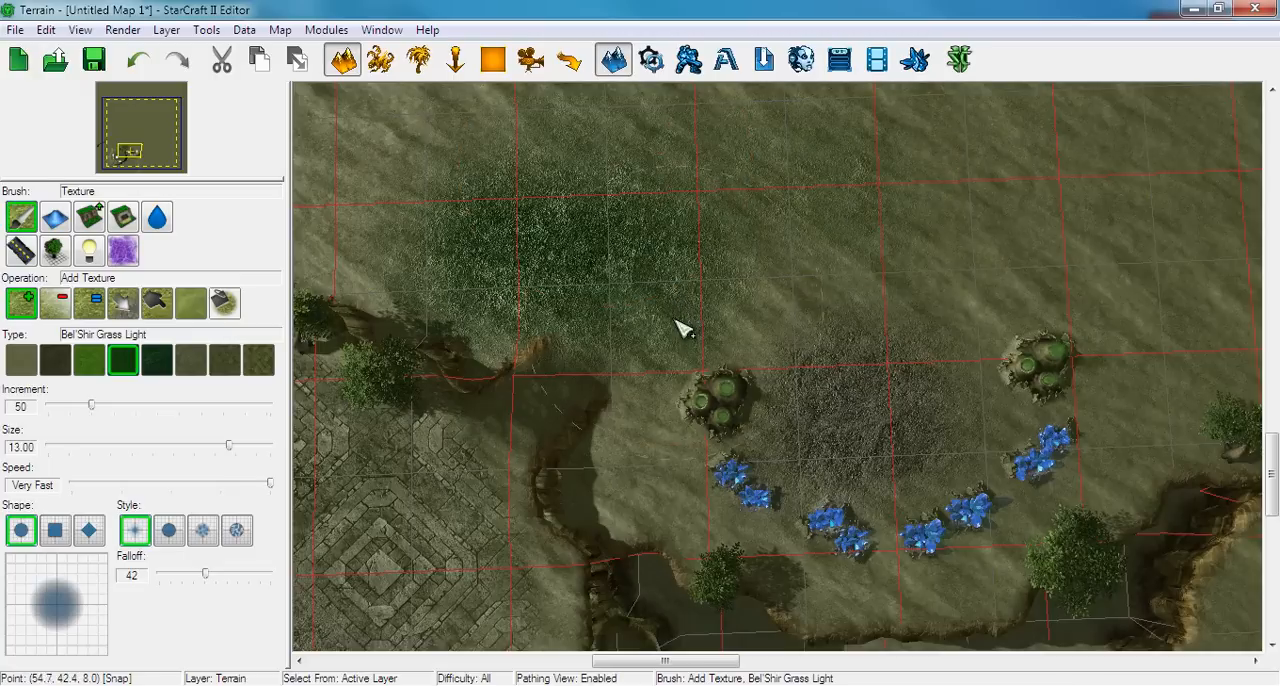
{"action": "mouse_move", "coordinate": [776, 292]}
{"action": "left_mouse_down"}
{"action": "mouse_move", "coordinate": [960, 257]}
{"action": "mouse_move", "coordinate": [1006, 163]}
{"action": "mouse_move", "coordinate": [1074, 306]}
{"action": "mouse_move", "coordinate": [1043, 366]}
{"action": "mouse_move", "coordinate": [1034, 471]}
{"action": "mouse_move", "coordinate": [986, 586]}
{"action": "mouse_move", "coordinate": [779, 598]}
{"action": "mouse_move", "coordinate": [646, 451]}
{"action": "mouse_move", "coordinate": [700, 386]}
{"action": "mouse_move", "coordinate": [855, 333]}
{"action": "mouse_move", "coordinate": [916, 465]}
{"action": "left_mouse_up"}
{"action": "mouse_move", "coordinate": [983, 277]}
{"action": "left_mouse_down"}
{"action": "mouse_move", "coordinate": [606, 217]}
{"action": "mouse_move", "coordinate": [469, 266]}
{"action": "mouse_move", "coordinate": [577, 143]}
{"action": "mouse_move", "coordinate": [718, 175]}
{"action": "left_mouse_up"}
{"action": "scroll", "coordinate": [886, 249], "scroll_direction": "down", "scroll_amount": 8}
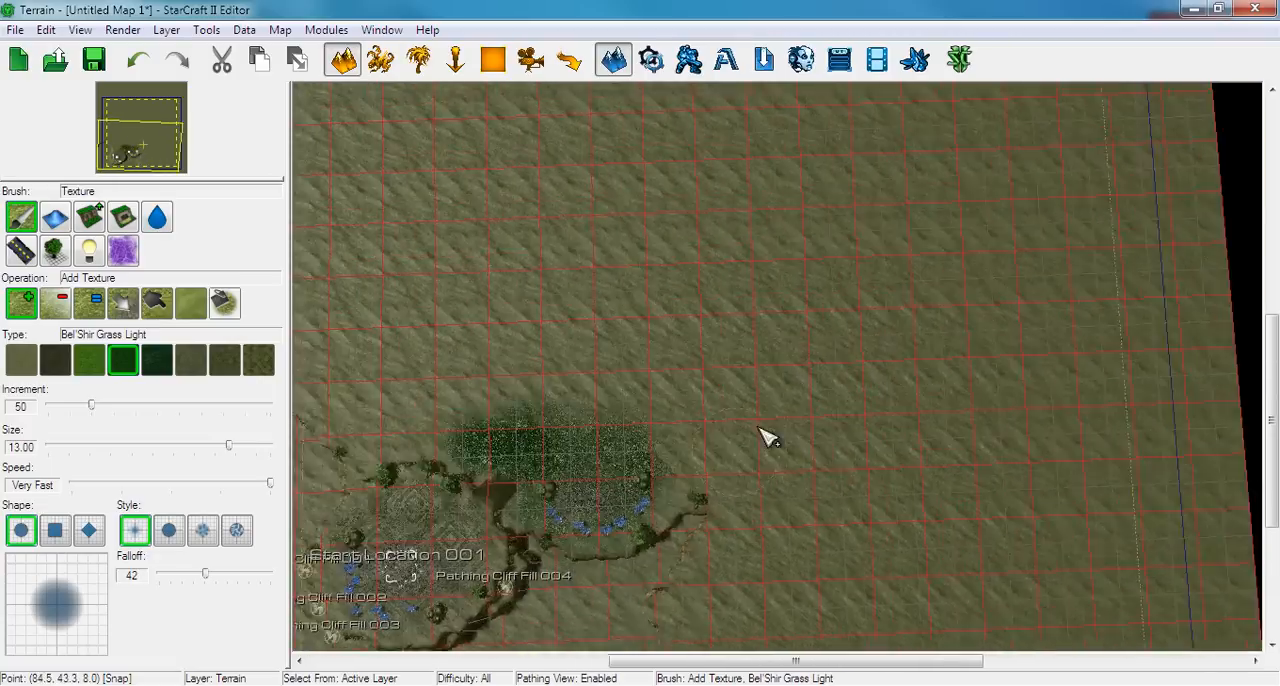
{"action": "scroll", "coordinate": [768, 438], "scroll_direction": "up", "scroll_amount": 6}
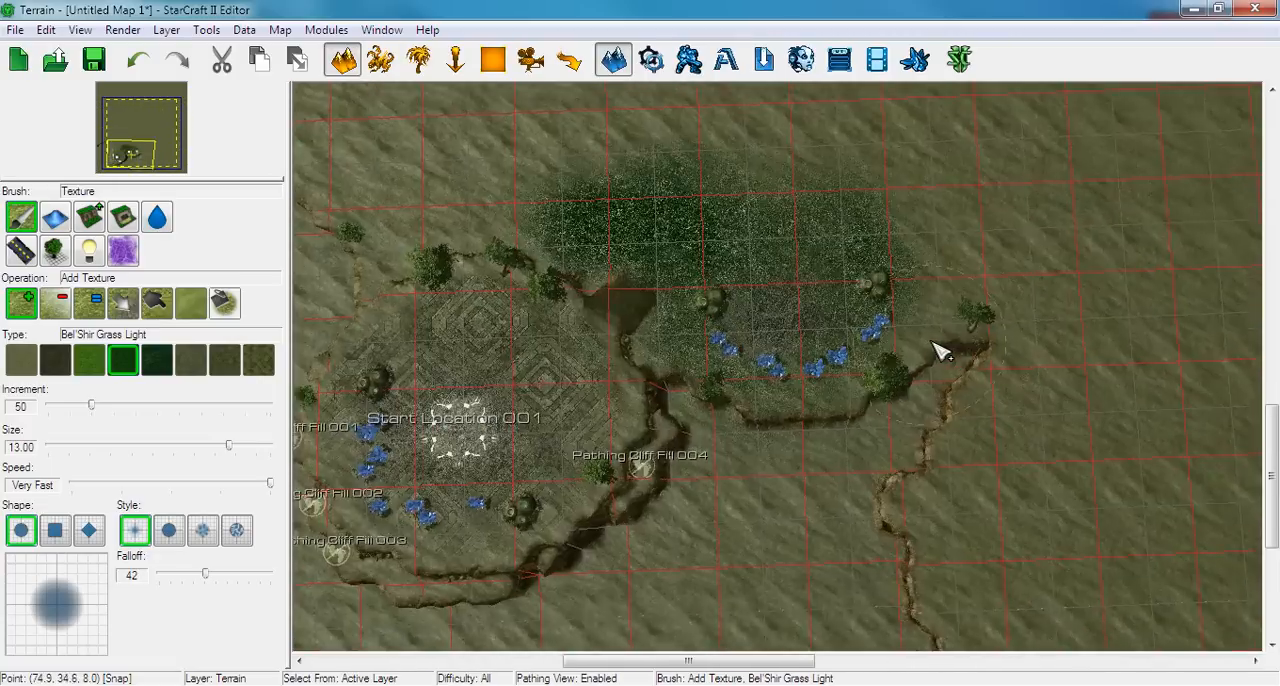
{"action": "scroll", "coordinate": [940, 350], "scroll_direction": "up", "scroll_amount": 4}
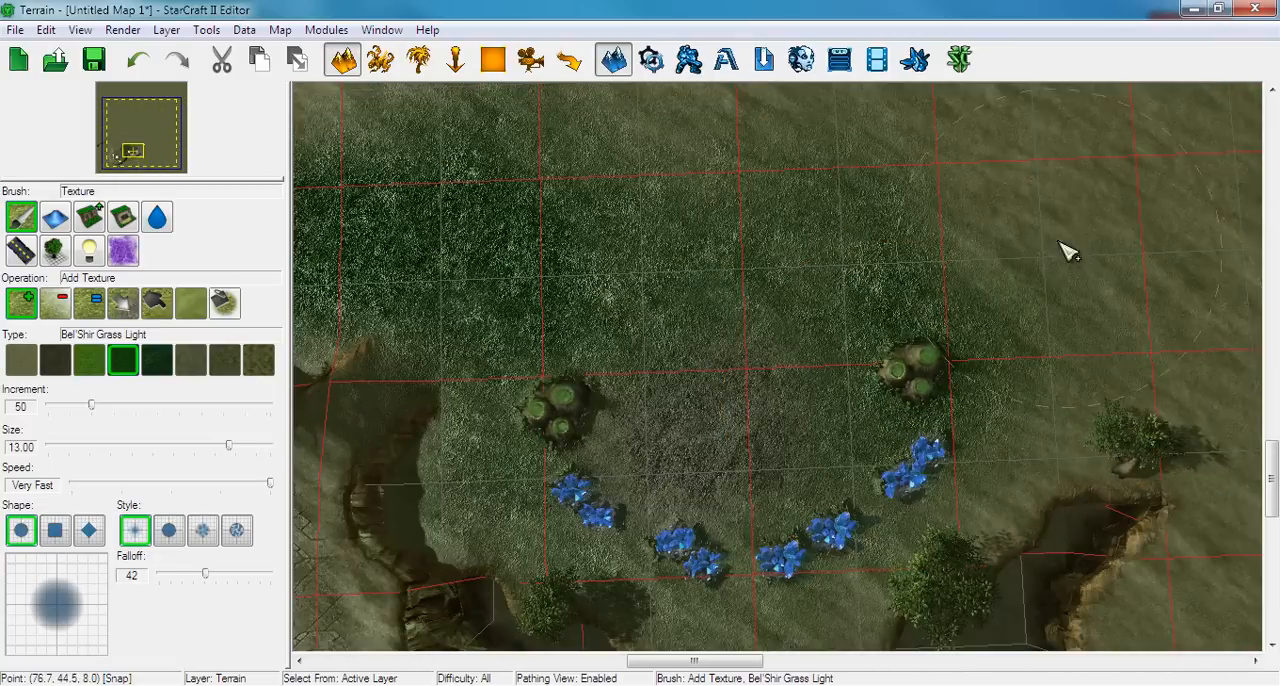
{"action": "mouse_move", "coordinate": [1058, 240]}
{"action": "left_mouse_down"}
{"action": "mouse_move", "coordinate": [995, 213]}
{"action": "mouse_move", "coordinate": [1088, 378]}
{"action": "mouse_move", "coordinate": [1050, 392]}
{"action": "left_mouse_up"}
{"action": "right_click_drag", "start_coordinate": [431, 194], "coordinate": [578, 226]}
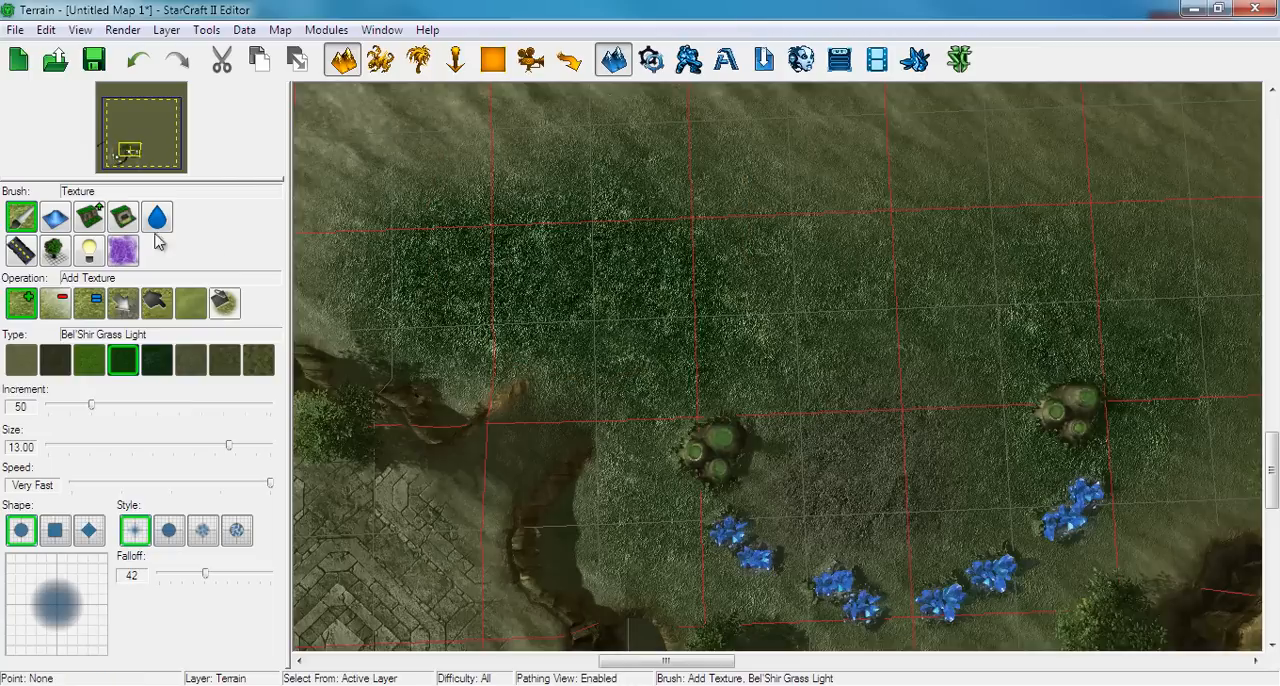
Raise an irregular Bel'Shir Organic Cliffs plateau on the grass north-west of the second base with brush size 2.50
{"action": "left_click", "coordinate": [90, 222]}
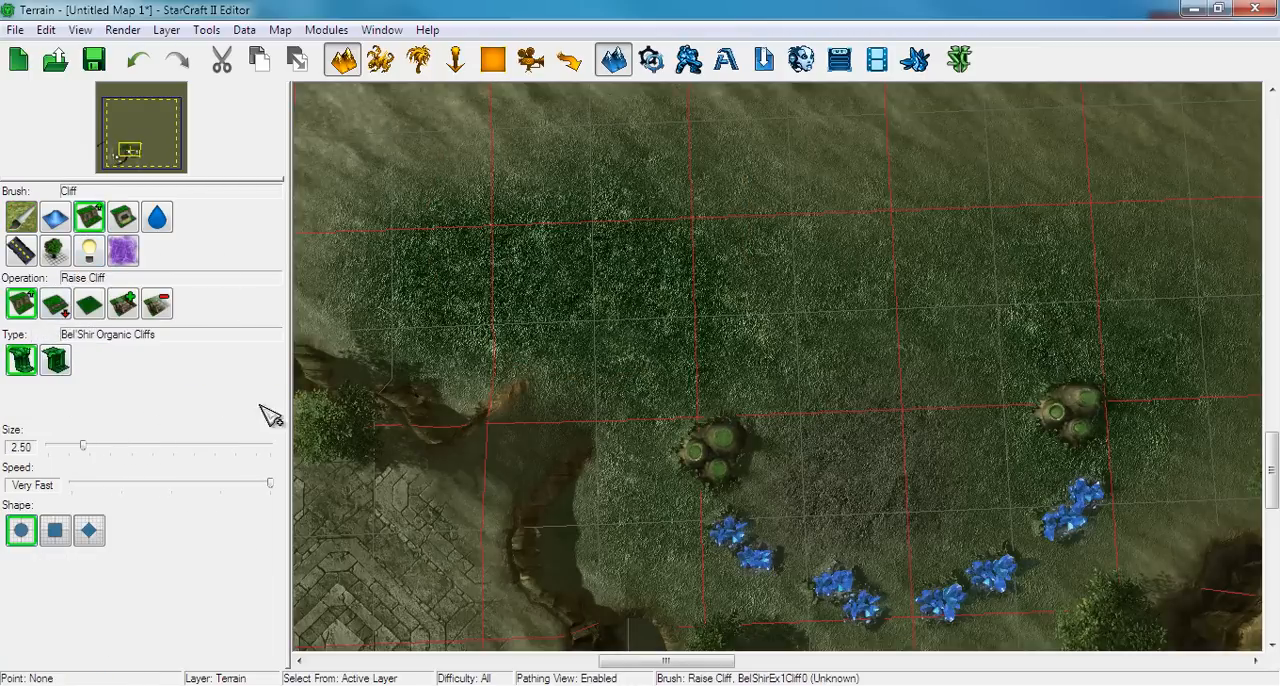
{"action": "scroll", "coordinate": [729, 351], "scroll_direction": "up", "scroll_amount": 3}
{"action": "right_click_drag", "start_coordinate": [682, 227], "coordinate": [752, 325]}
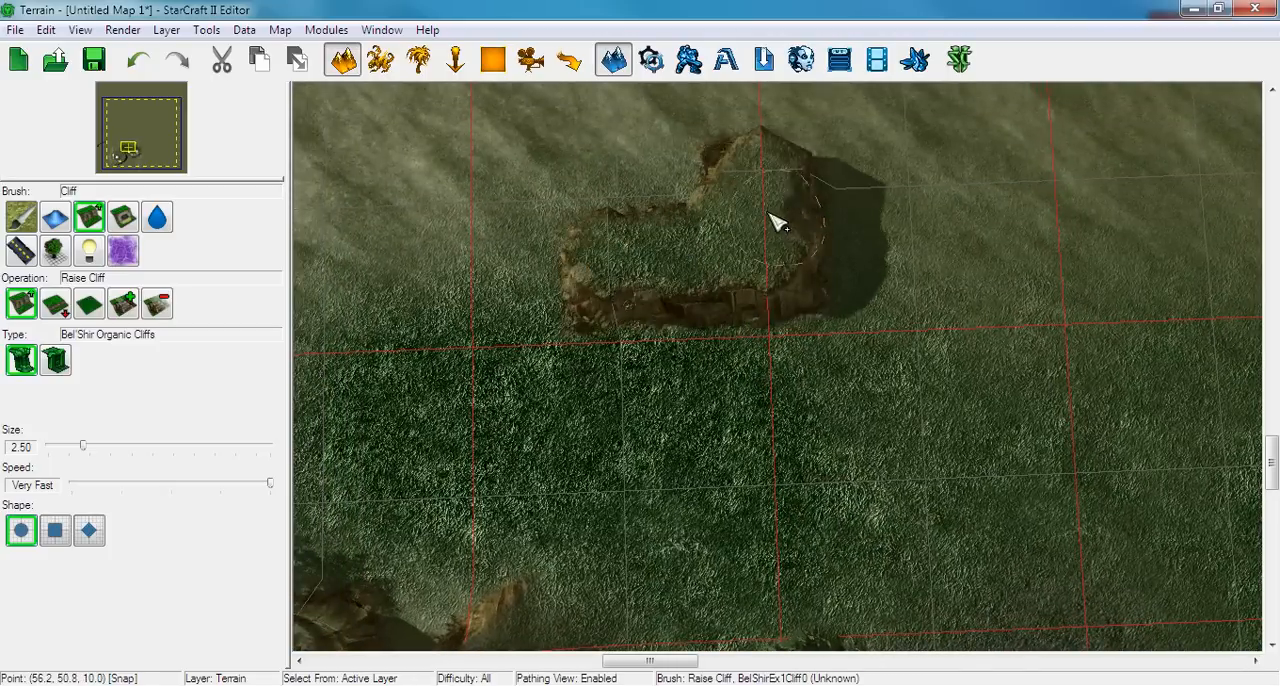
{"action": "mouse_move", "coordinate": [778, 222]}
{"action": "left_mouse_down"}
{"action": "mouse_move", "coordinate": [709, 214]}
{"action": "mouse_move", "coordinate": [825, 280]}
{"action": "mouse_move", "coordinate": [829, 297]}
{"action": "mouse_move", "coordinate": [764, 272]}
{"action": "left_mouse_up"}
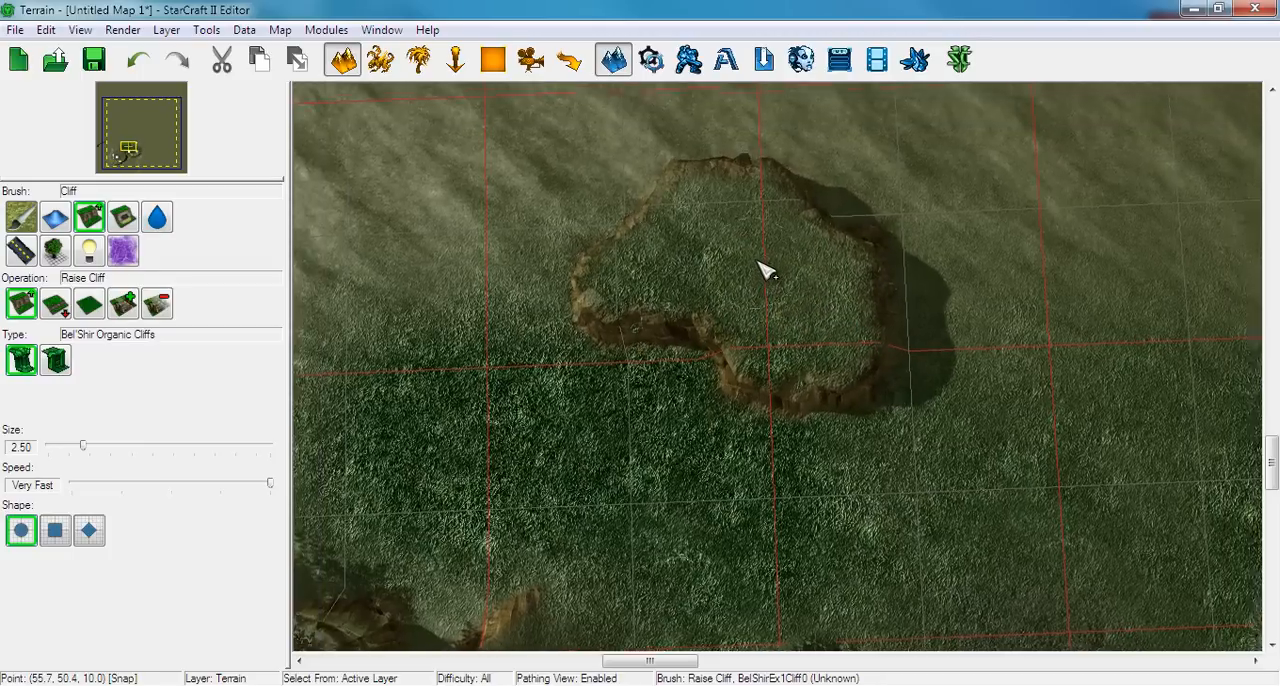
{"action": "right_click_drag", "start_coordinate": [758, 263], "coordinate": [765, 290]}
{"action": "right_click_drag", "start_coordinate": [991, 281], "coordinate": [817, 324]}
{"action": "mouse_move", "coordinate": [859, 361]}
{"action": "left_mouse_down"}
{"action": "mouse_move", "coordinate": [886, 317]}
{"action": "mouse_move", "coordinate": [920, 368]}
{"action": "left_mouse_up"}
{"action": "mouse_move", "coordinate": [990, 486]}
{"action": "right_mouse_down"}
{"action": "mouse_move", "coordinate": [950, 382]}
{"action": "mouse_move", "coordinate": [1114, 376]}
{"action": "right_mouse_up"}
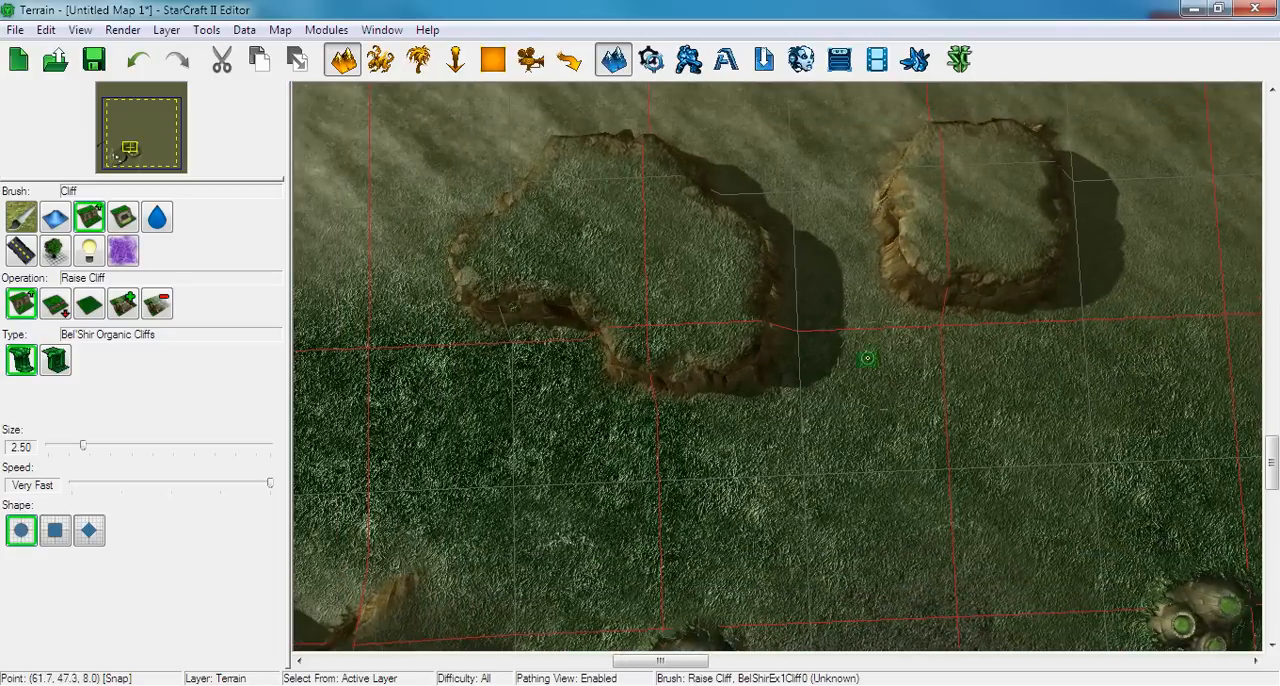
{"action": "key", "text": "ctrl+z"}
{"action": "right_click_drag", "start_coordinate": [643, 375], "coordinate": [783, 386]}
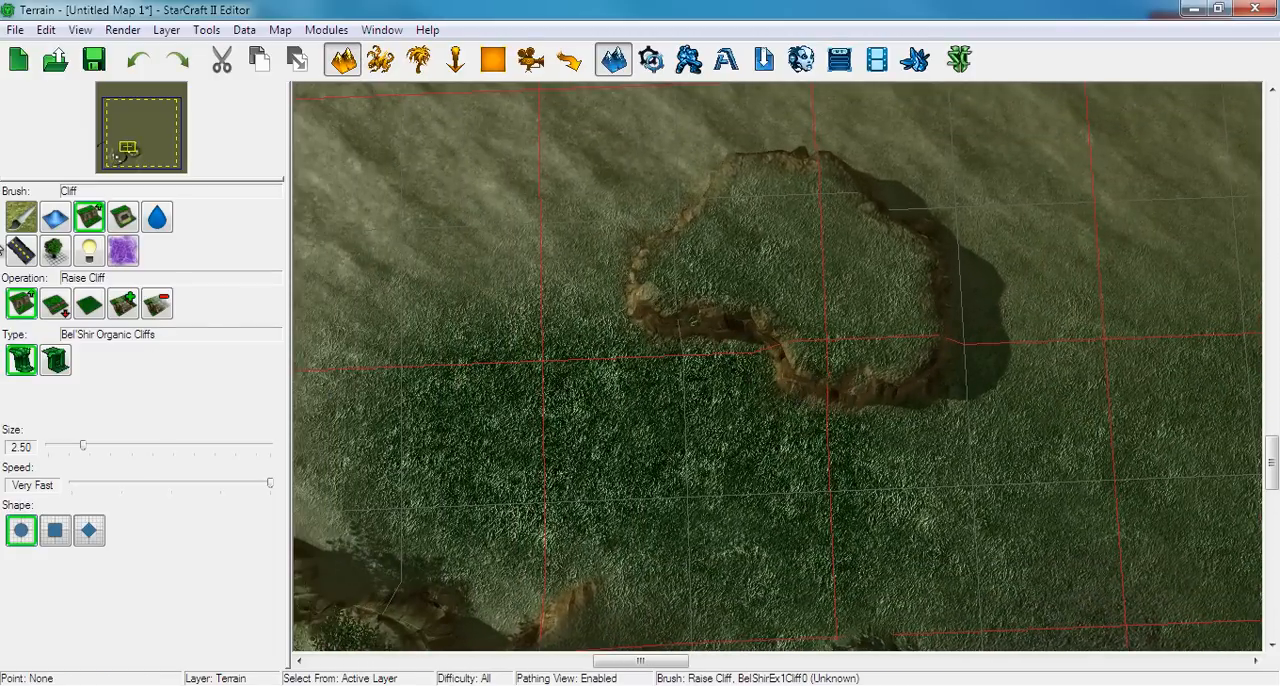
Fill the top of the raised plateau with the Bel'Shir Bricks Large texture
{"action": "left_click", "coordinate": [21, 217]}
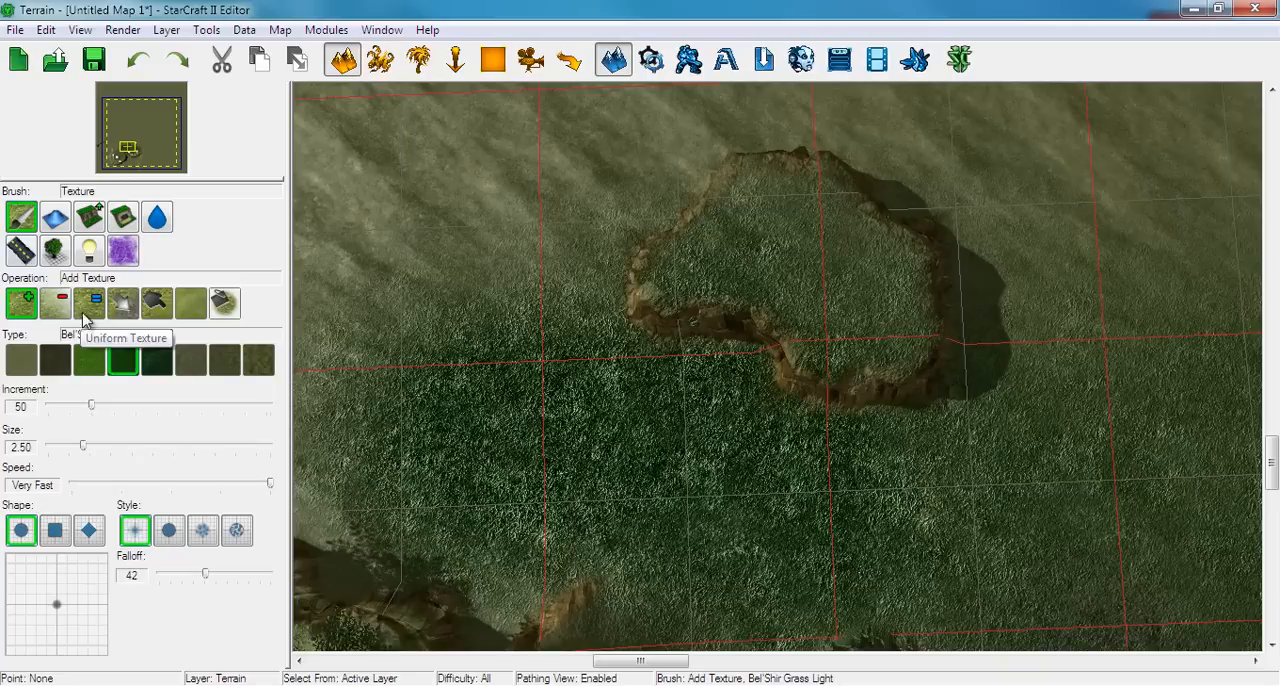
{"action": "left_click", "coordinate": [224, 302]}
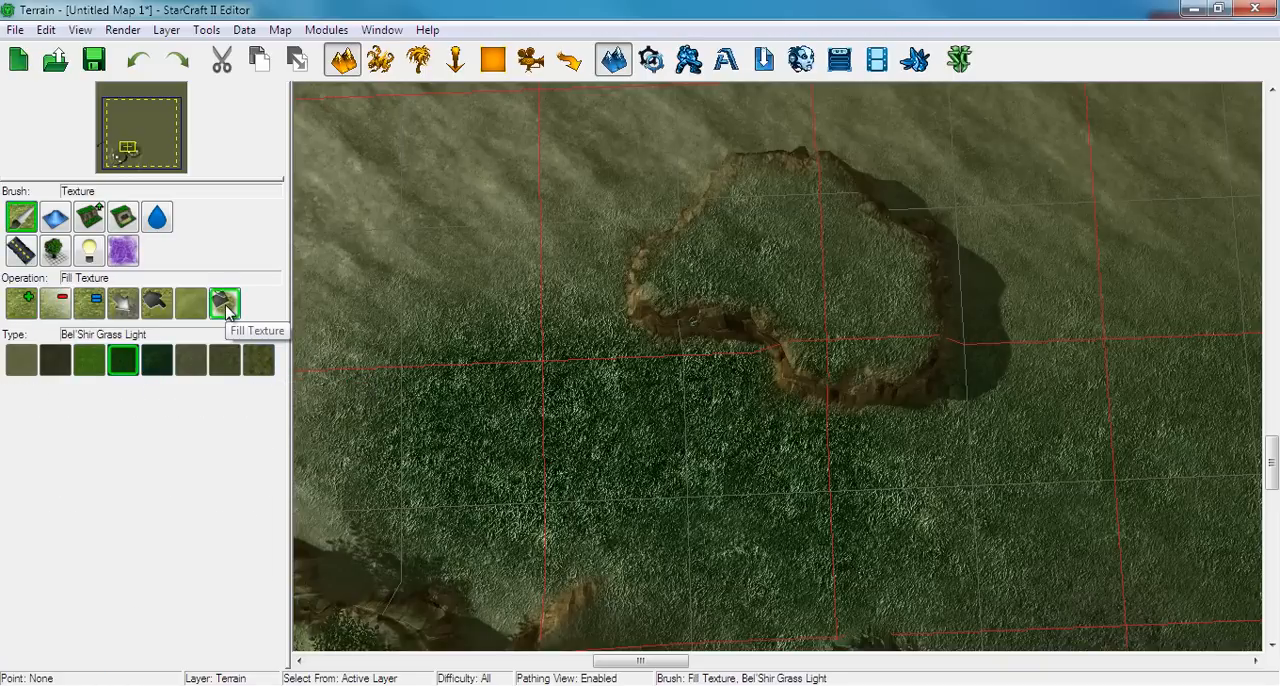
{"action": "left_click", "coordinate": [251, 356]}
{"action": "right_click_drag", "start_coordinate": [708, 326], "coordinate": [689, 407]}
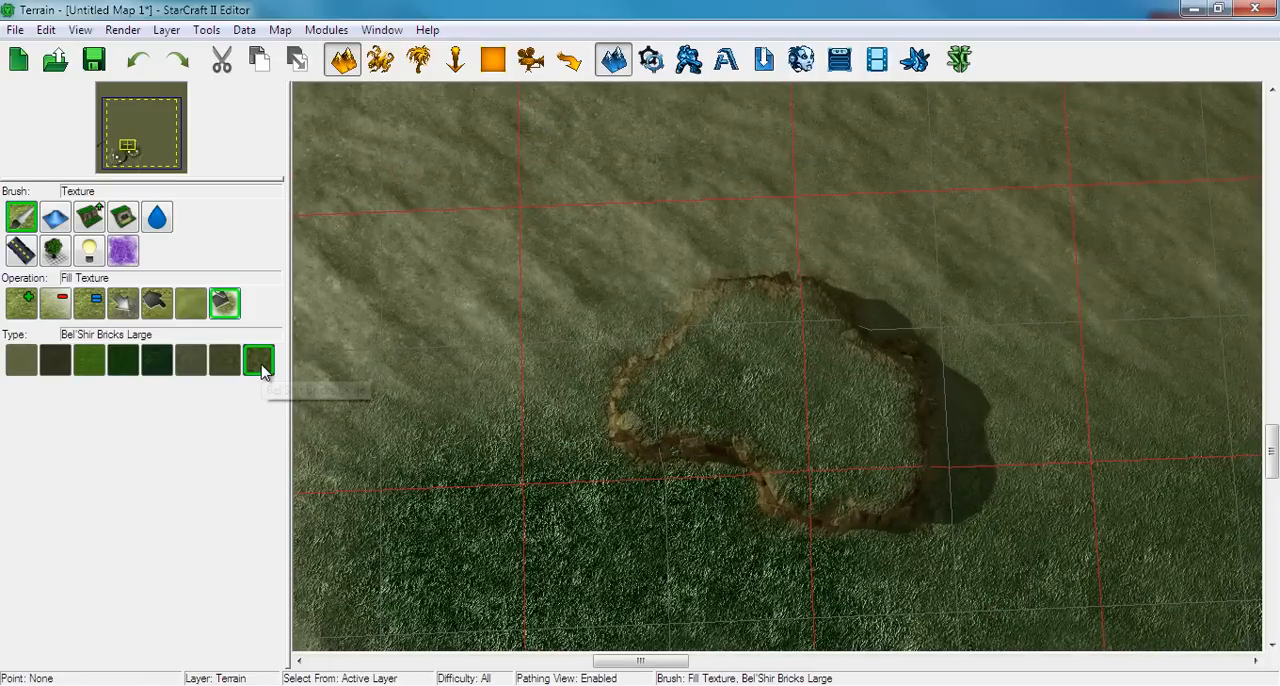
{"action": "left_click", "coordinate": [783, 374]}
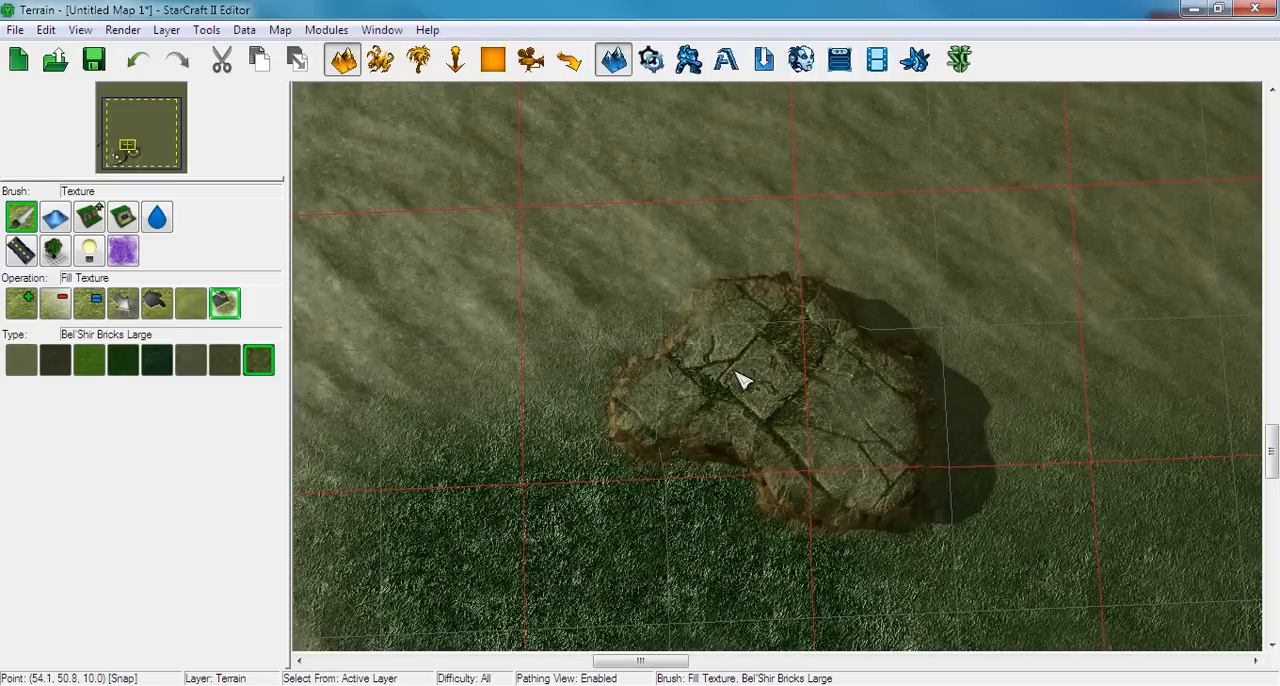
{"action": "right_click_drag", "start_coordinate": [760, 365], "coordinate": [600, 326]}
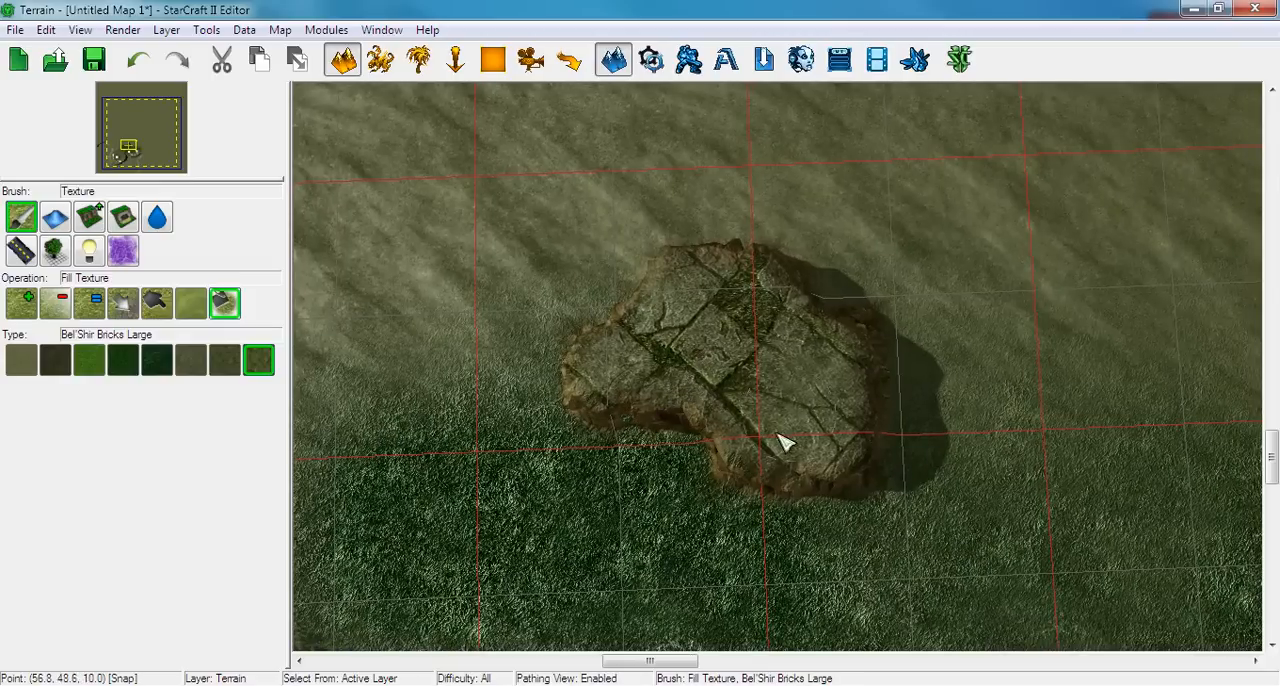
{"action": "right_click_drag", "start_coordinate": [706, 408], "coordinate": [754, 399]}
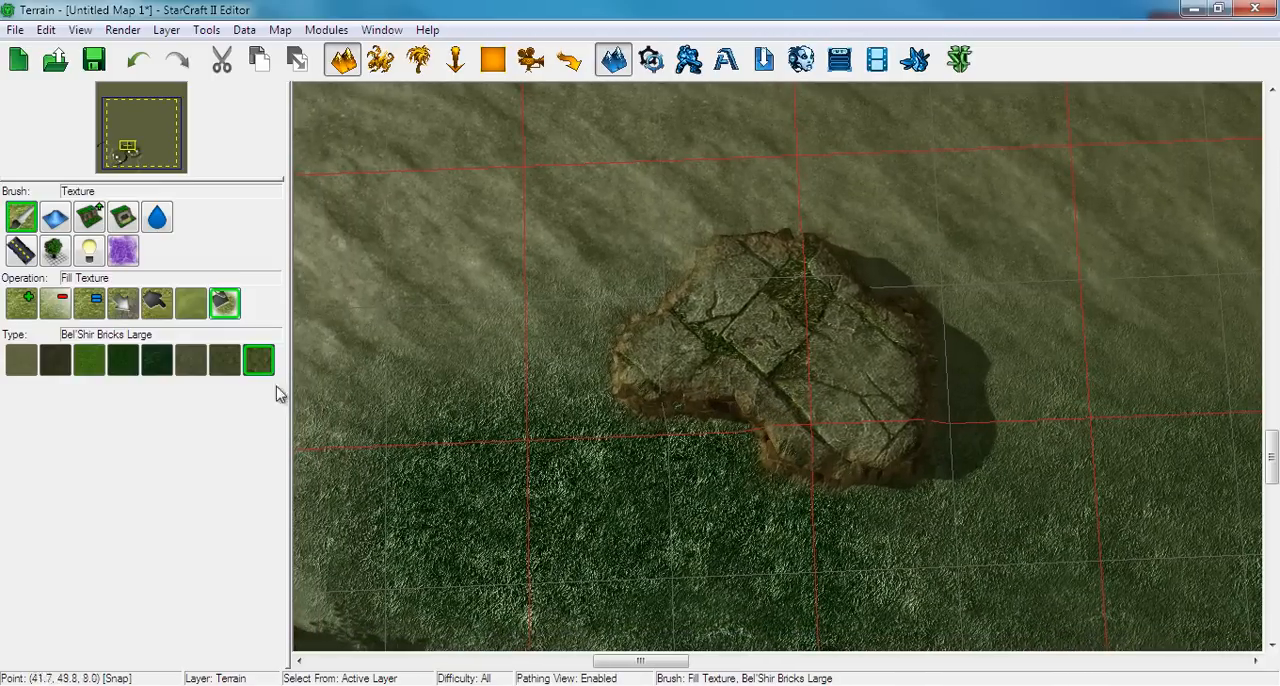
Blend Bel'Shir Dirt Light over the plateau's rim and around its base, adding texture at increment 30 and brush size 7
{"action": "left_click", "coordinate": [22, 304]}
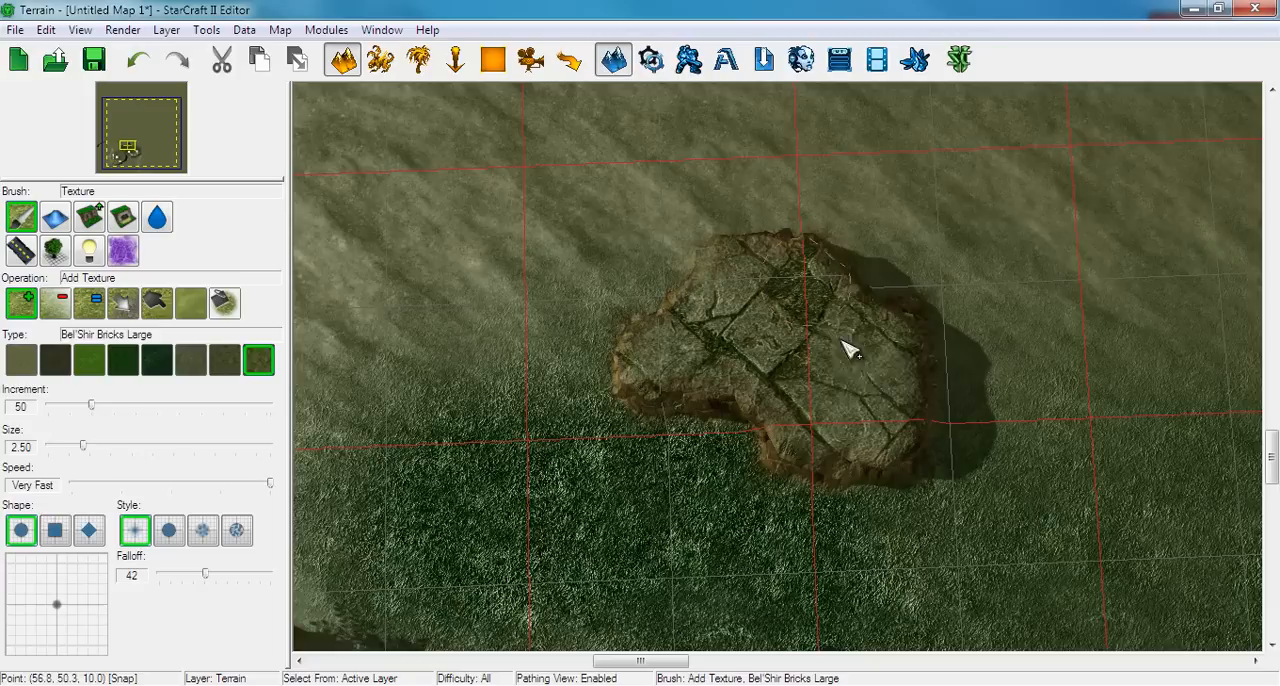
{"action": "left_click", "coordinate": [20, 360]}
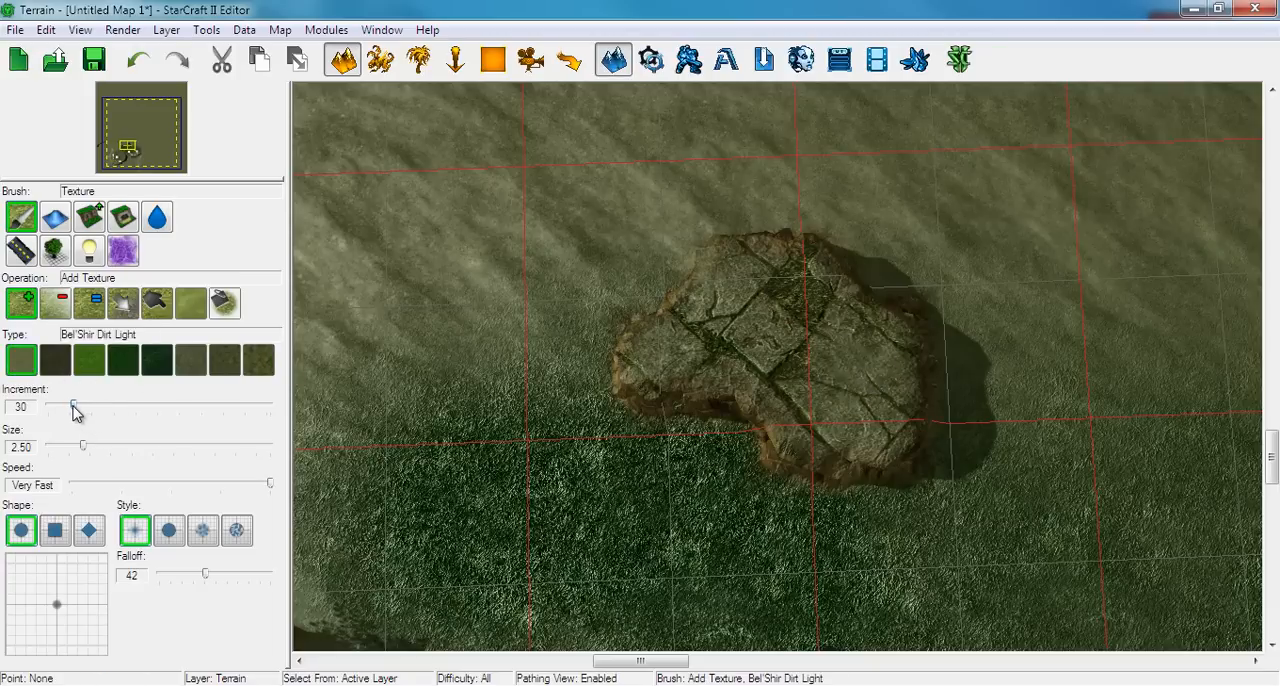
{"action": "left_click_drag", "start_coordinate": [97, 450], "coordinate": [145, 446]}
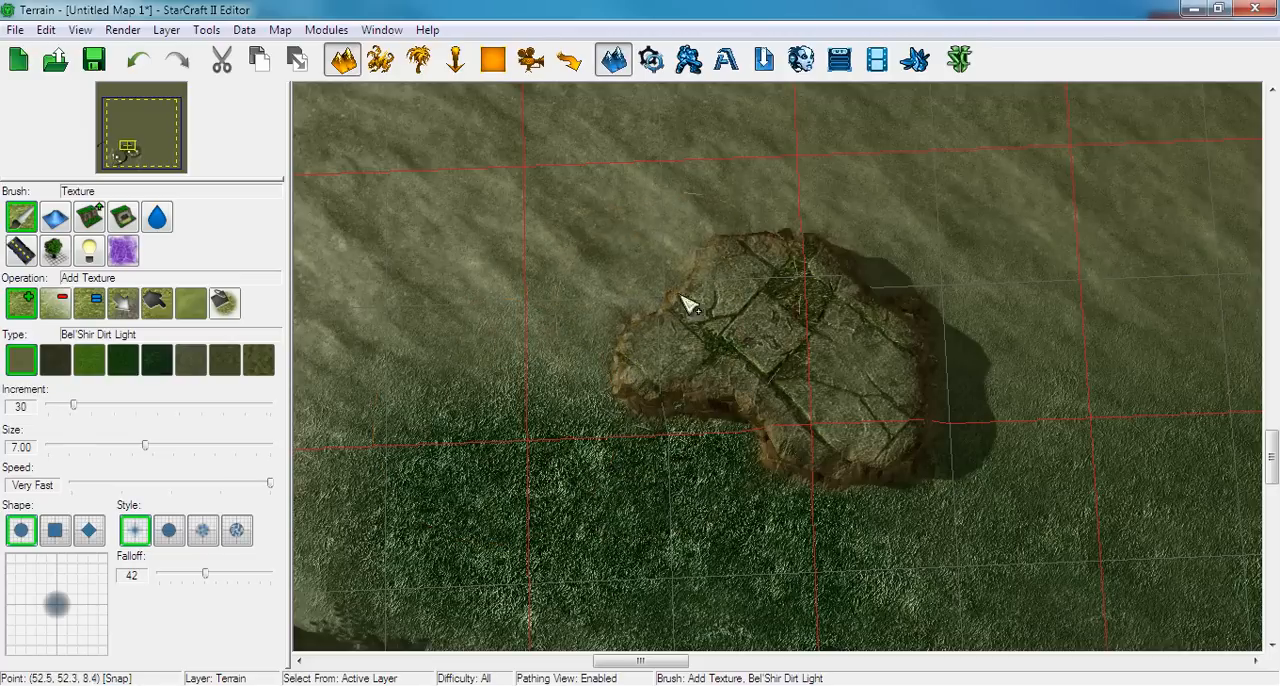
{"action": "mouse_move", "coordinate": [820, 254]}
{"action": "left_mouse_down"}
{"action": "mouse_move", "coordinate": [890, 299]}
{"action": "mouse_move", "coordinate": [923, 356]}
{"action": "mouse_move", "coordinate": [944, 460]}
{"action": "mouse_move", "coordinate": [837, 509]}
{"action": "mouse_move", "coordinate": [757, 463]}
{"action": "mouse_move", "coordinate": [627, 421]}
{"action": "mouse_move", "coordinate": [614, 362]}
{"action": "mouse_move", "coordinate": [668, 272]}
{"action": "left_mouse_up"}
{"action": "key", "text": "Down"}
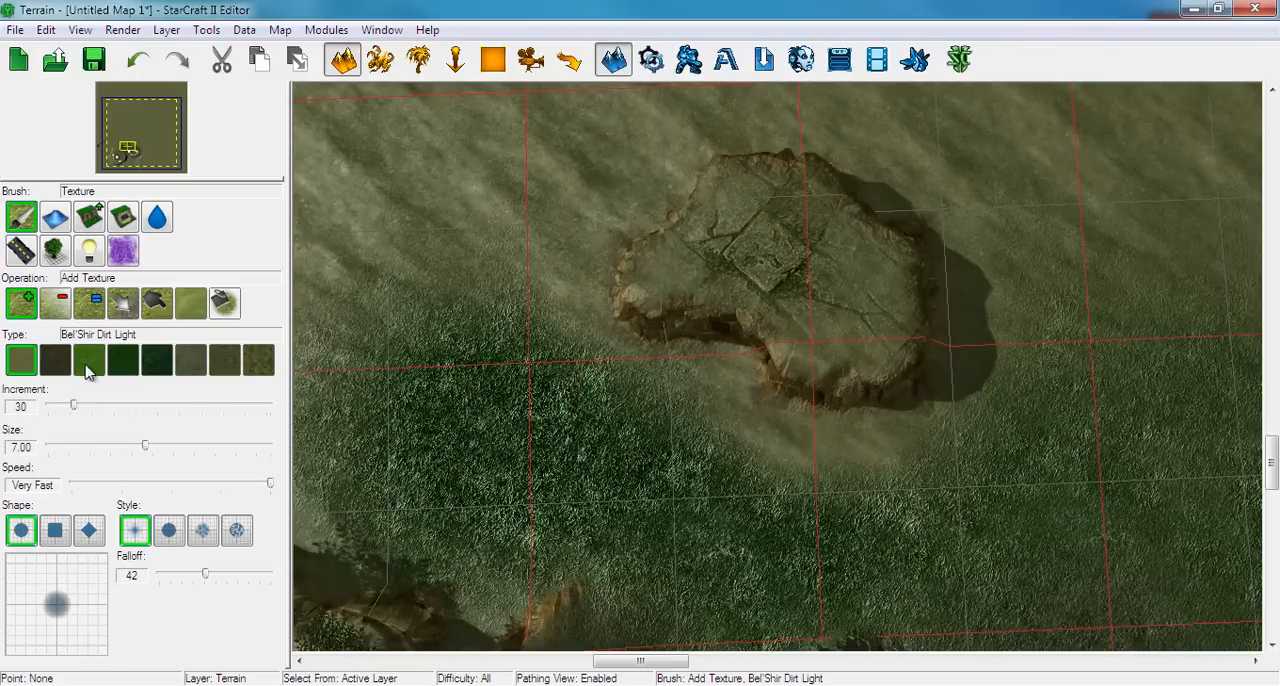
Dab patches of Bel'Shir Brush on the ground around the plateau, and blend Bel'Shir Grass Light into the ground north-east of it
{"action": "left_click", "coordinate": [88, 364]}
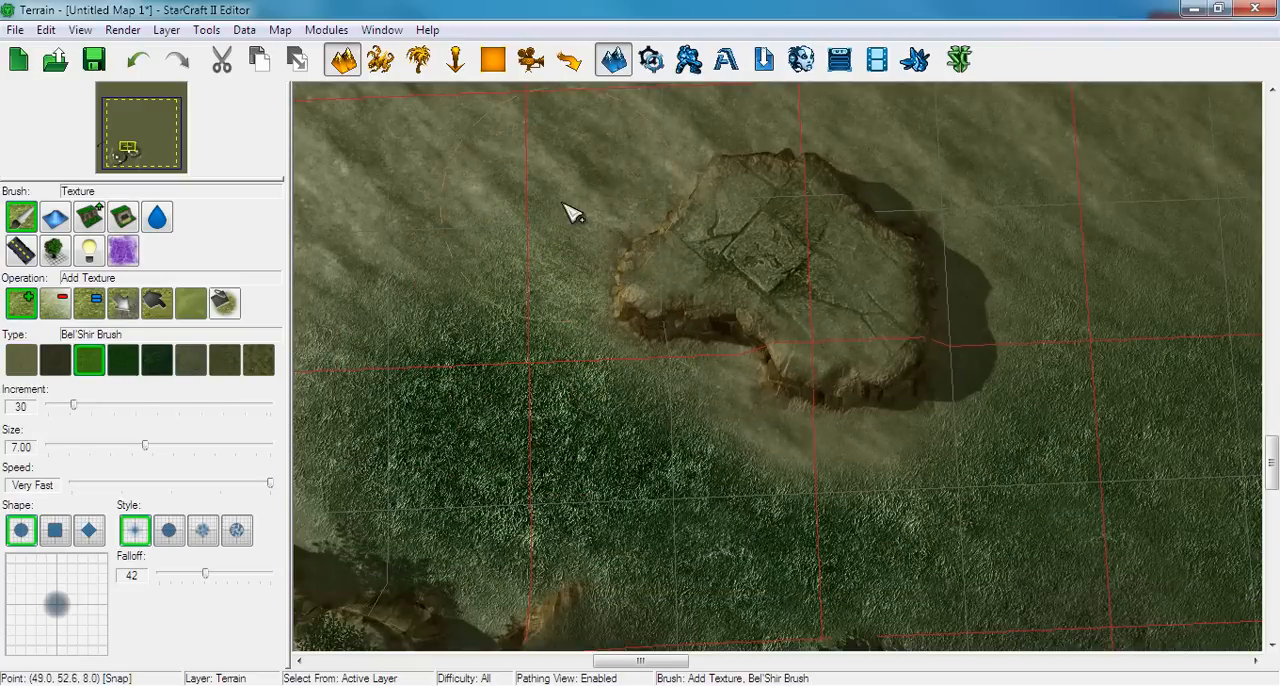
{"action": "key", "text": "Up"}
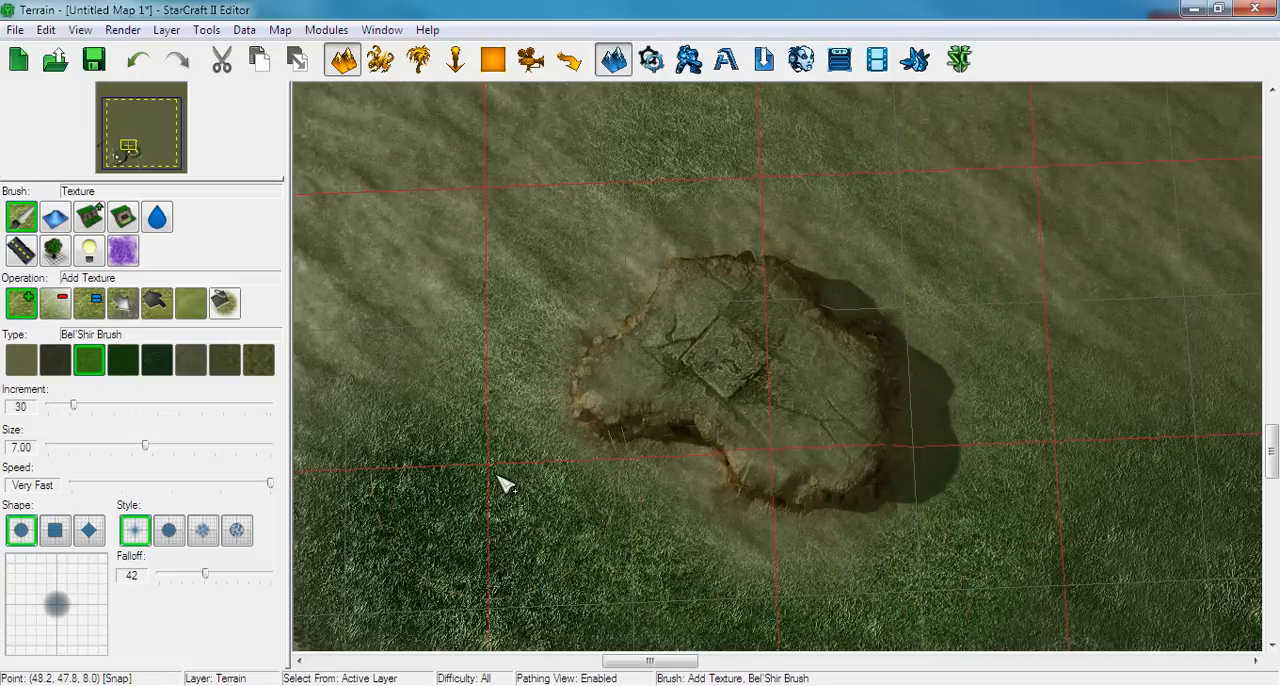
{"action": "right_click_drag", "start_coordinate": [733, 565], "coordinate": [696, 372]}
{"action": "scroll", "coordinate": [696, 380], "scroll_direction": "down", "scroll_amount": 3}
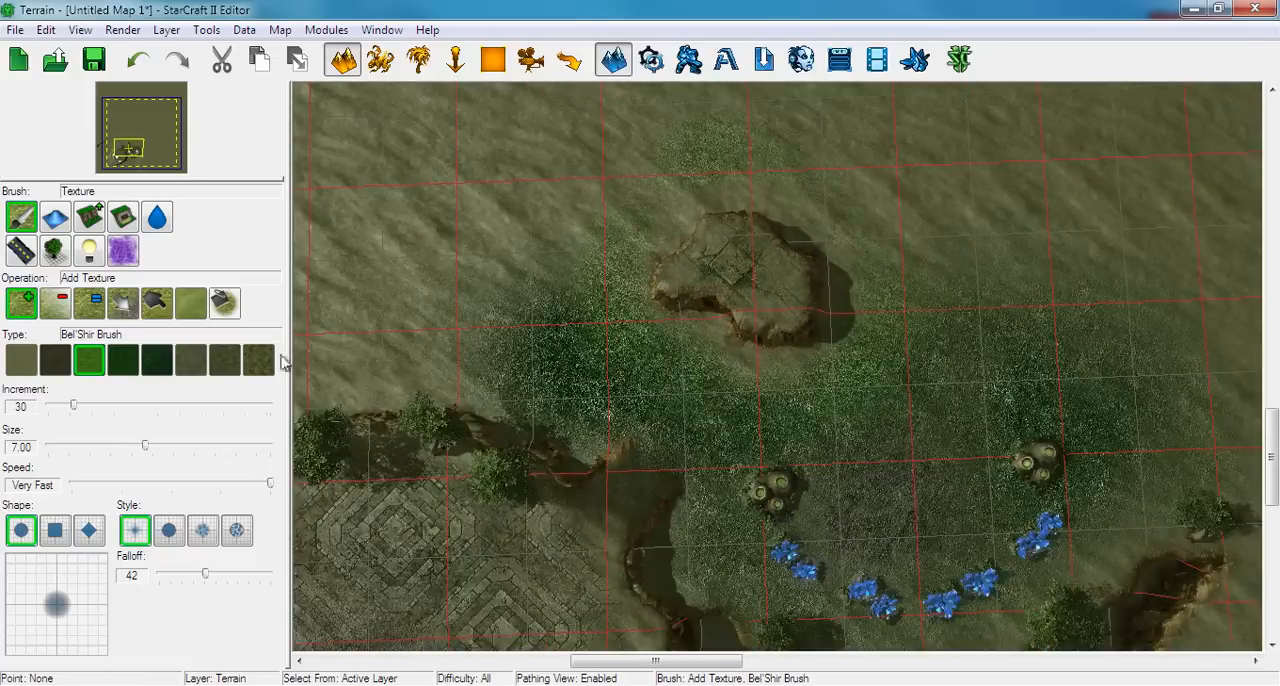
{"action": "left_click", "coordinate": [122, 362]}
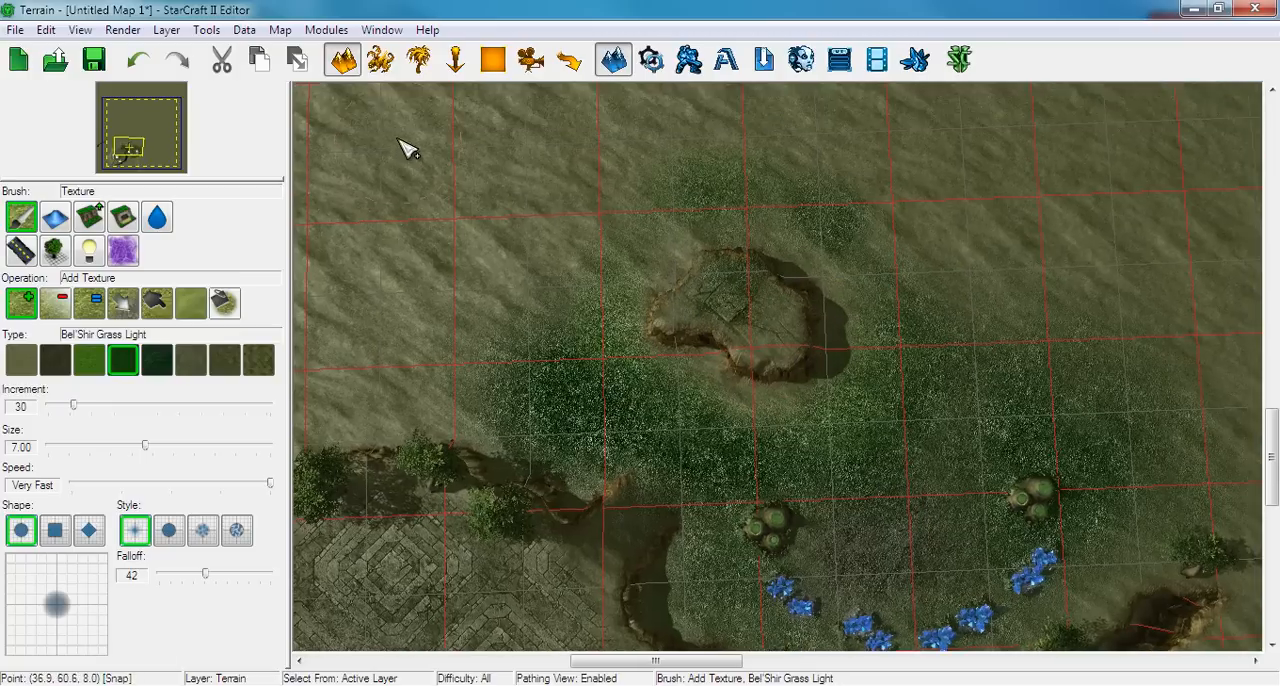
Place three Tree - Bel'Shir doodads on the plateau: at its north edge, on its west arm and in its south-east part
{"action": "left_click", "coordinate": [419, 60]}
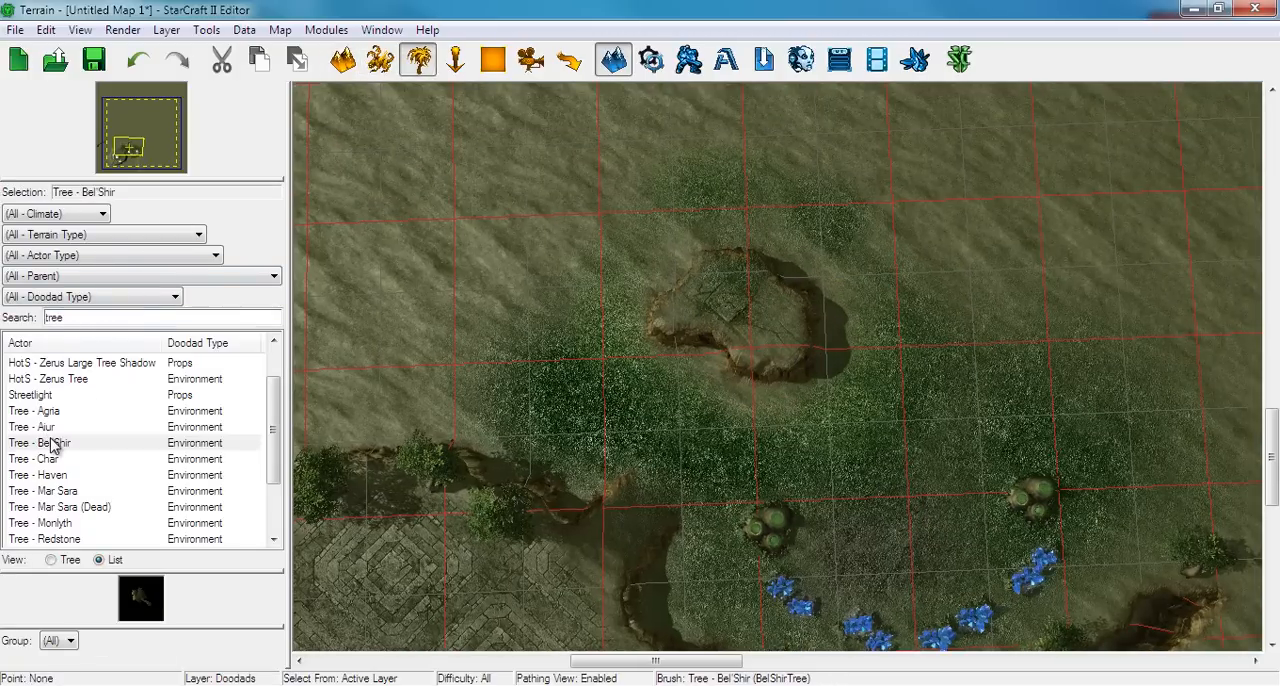
{"action": "left_click", "coordinate": [52, 446]}
{"action": "scroll", "coordinate": [486, 372], "scroll_direction": "up", "scroll_amount": 6}
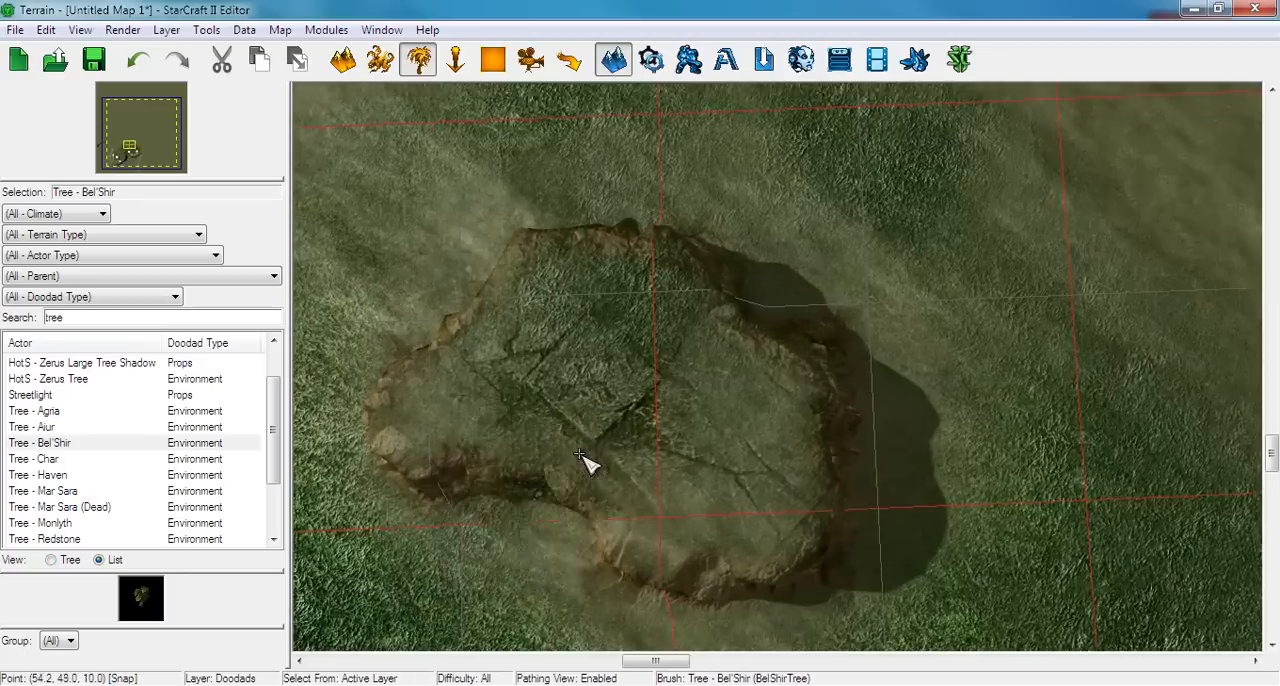
{"action": "left_click", "coordinate": [682, 226]}
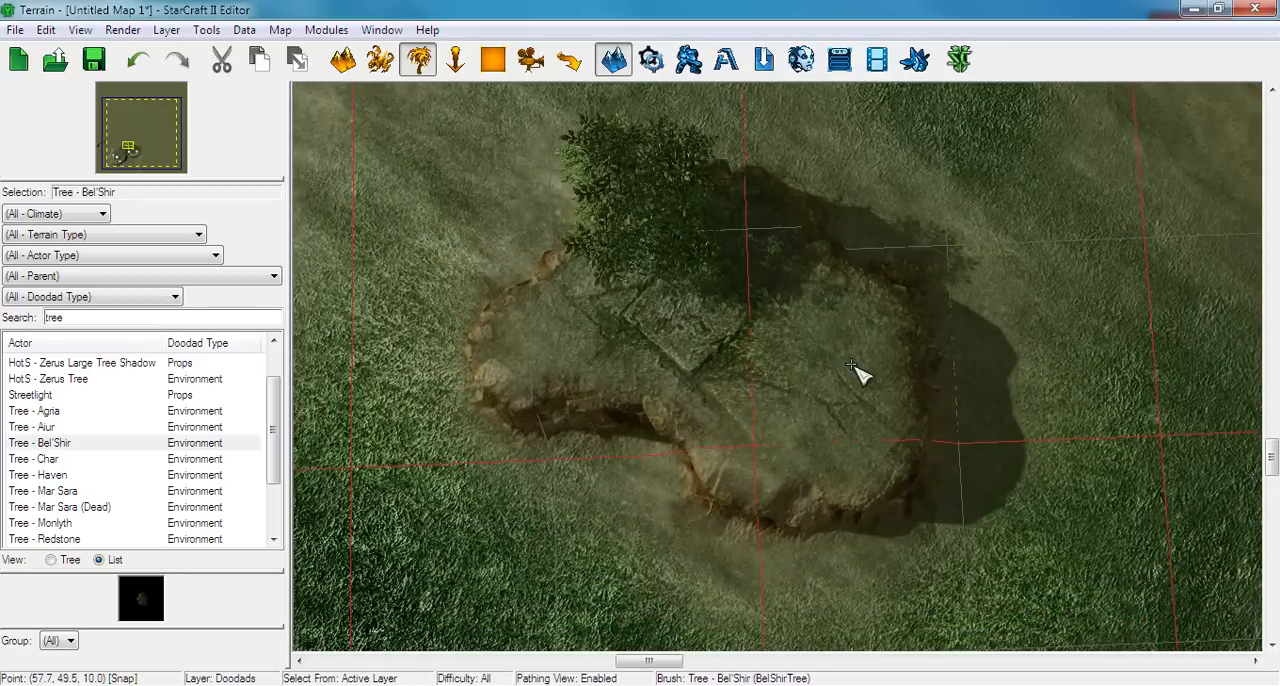
{"action": "left_click", "coordinate": [835, 436]}
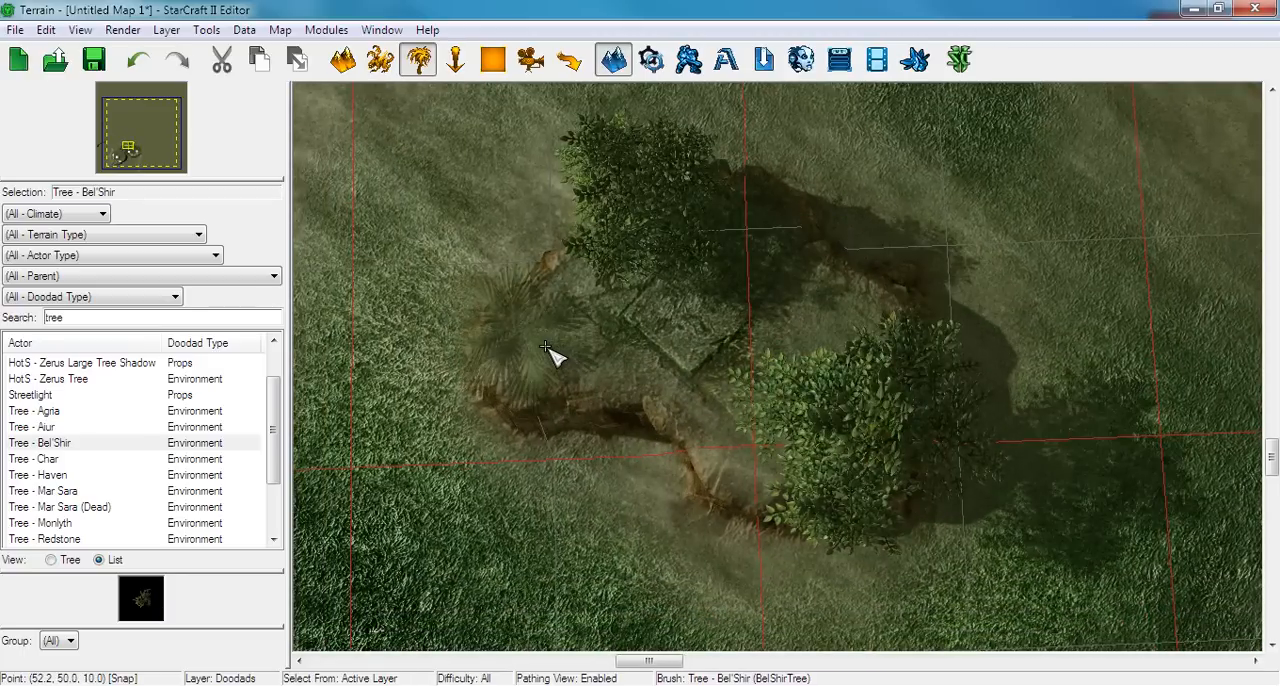
{"action": "left_click", "coordinate": [546, 345]}
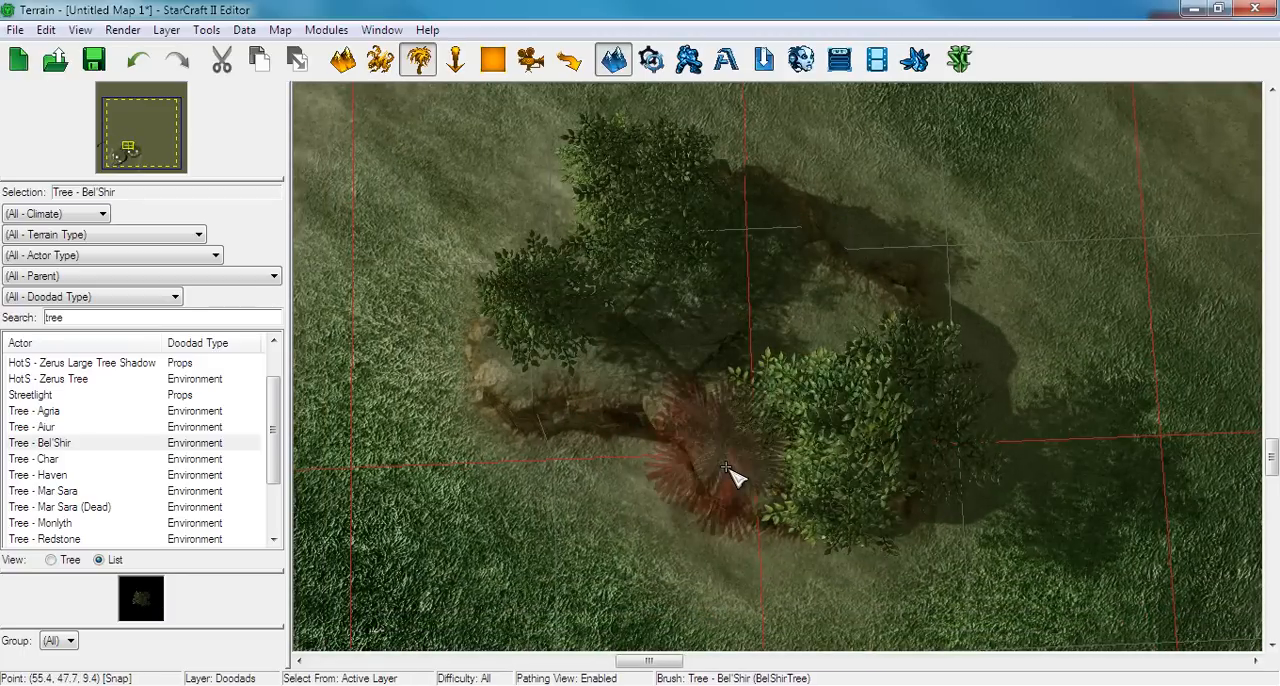
{"action": "right_click_drag", "start_coordinate": [735, 499], "coordinate": [757, 430]}
{"action": "key", "text": "Escape"}
{"action": "scroll", "coordinate": [785, 450], "scroll_direction": "down", "scroll_amount": 4}
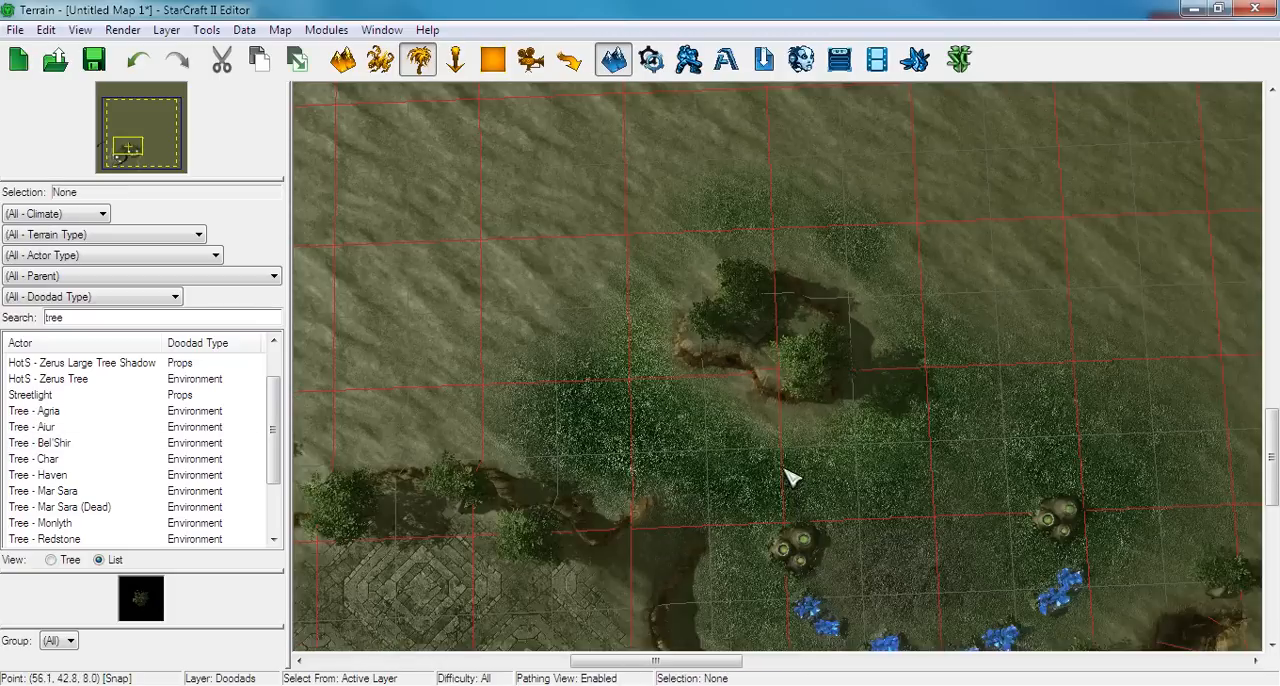
Set up the Painted Pathing brush to add No Pathing on the ground around the tree-covered plateau
{"action": "left_click", "coordinate": [576, 64]}
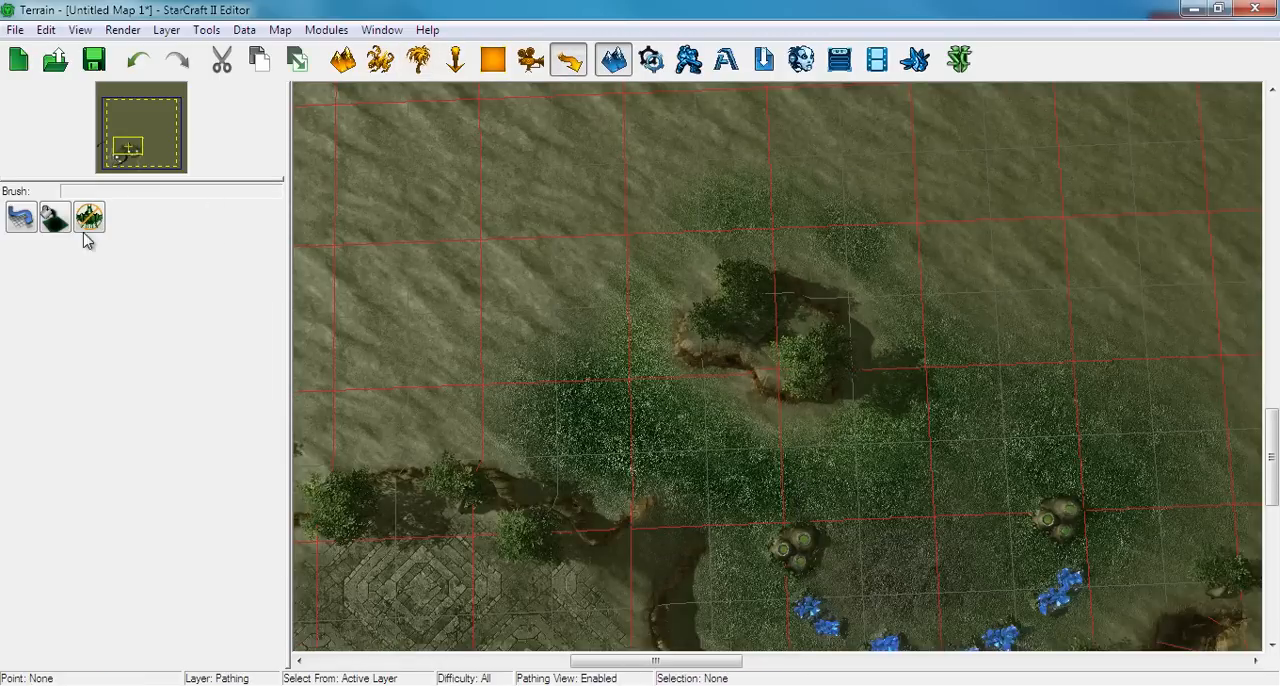
{"action": "left_click", "coordinate": [32, 224]}
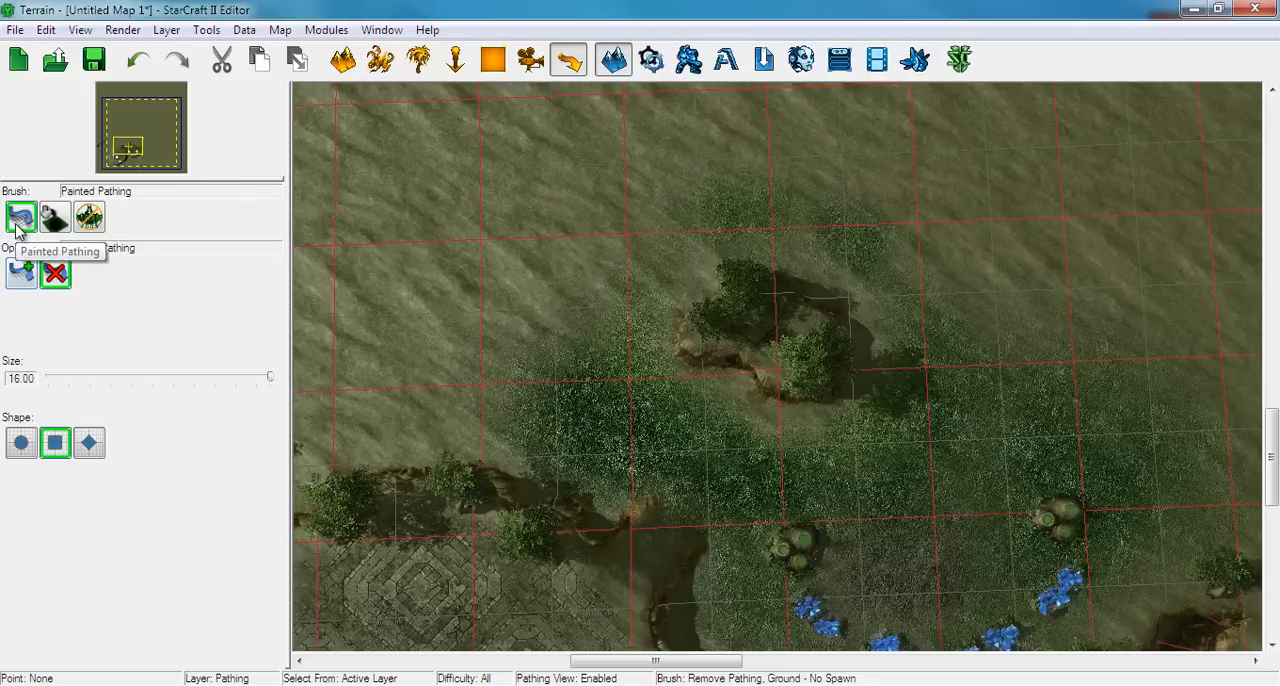
{"action": "left_click", "coordinate": [20, 272]}
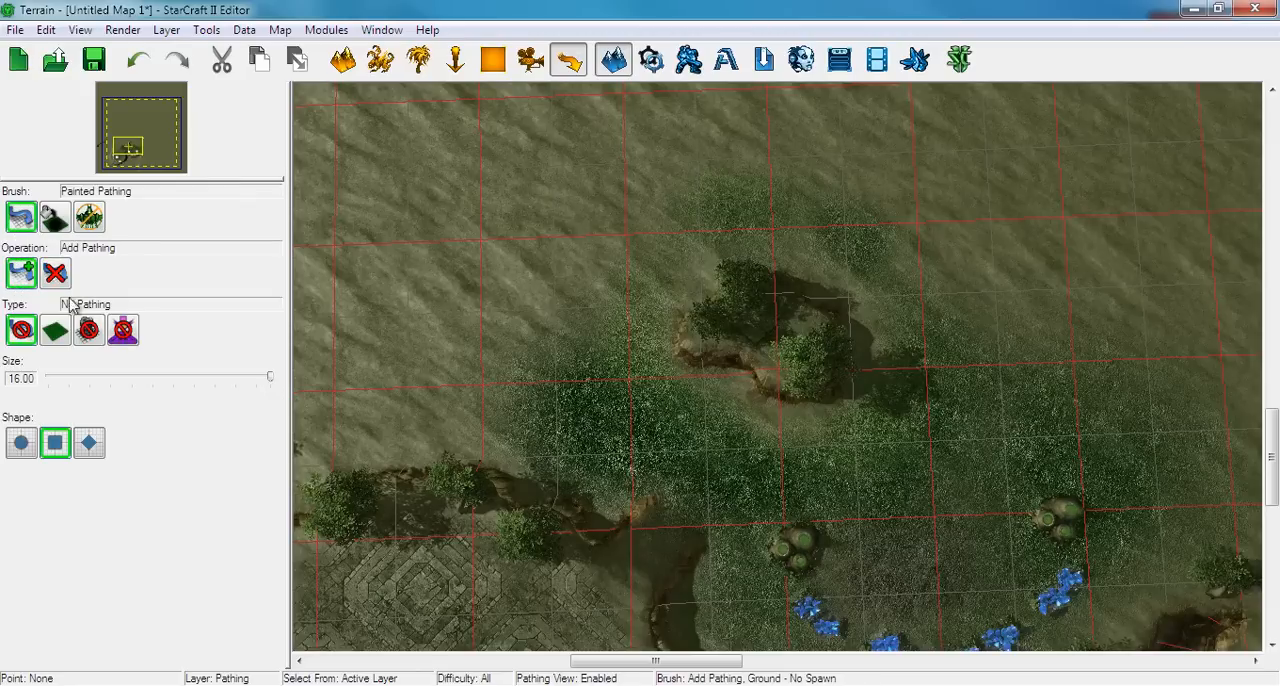
{"action": "middle_click_drag", "start_coordinate": [528, 366], "coordinate": [688, 447]}
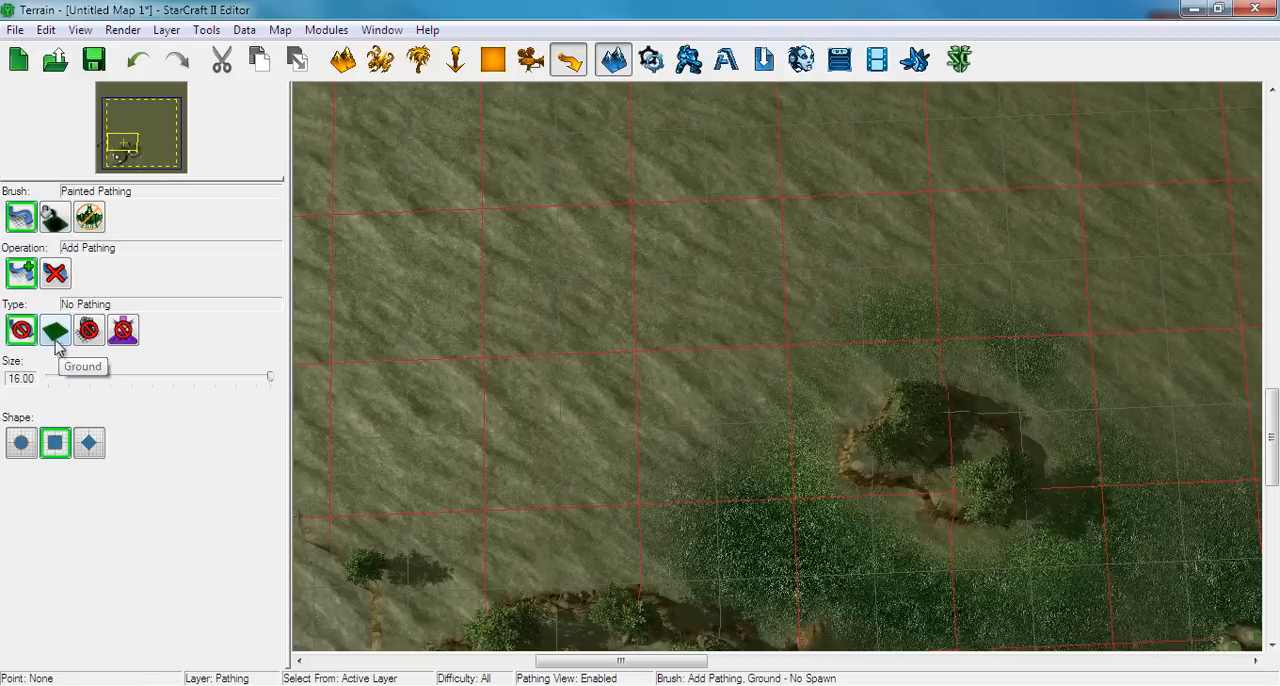
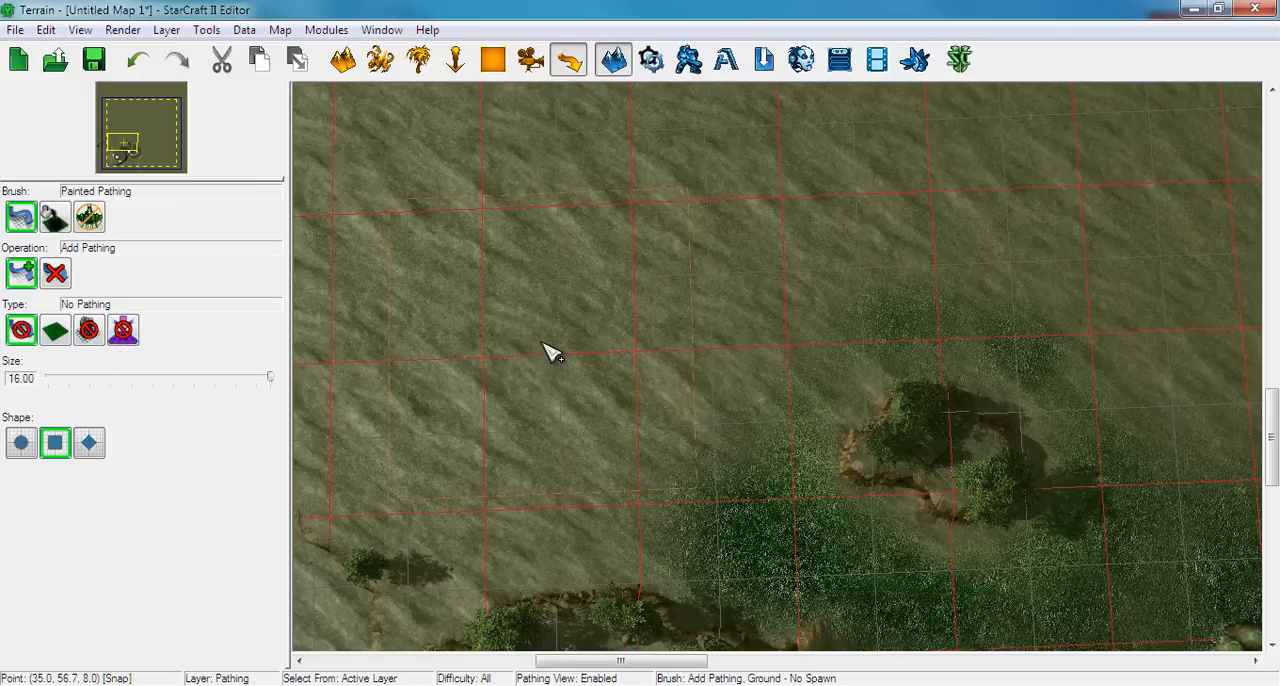
Try painting No Pathing over the tree-covered plateau with a circular brush of size 5.50, and undo the painted pathing
{"action": "right_click_drag", "start_coordinate": [541, 342], "coordinate": [604, 287]}
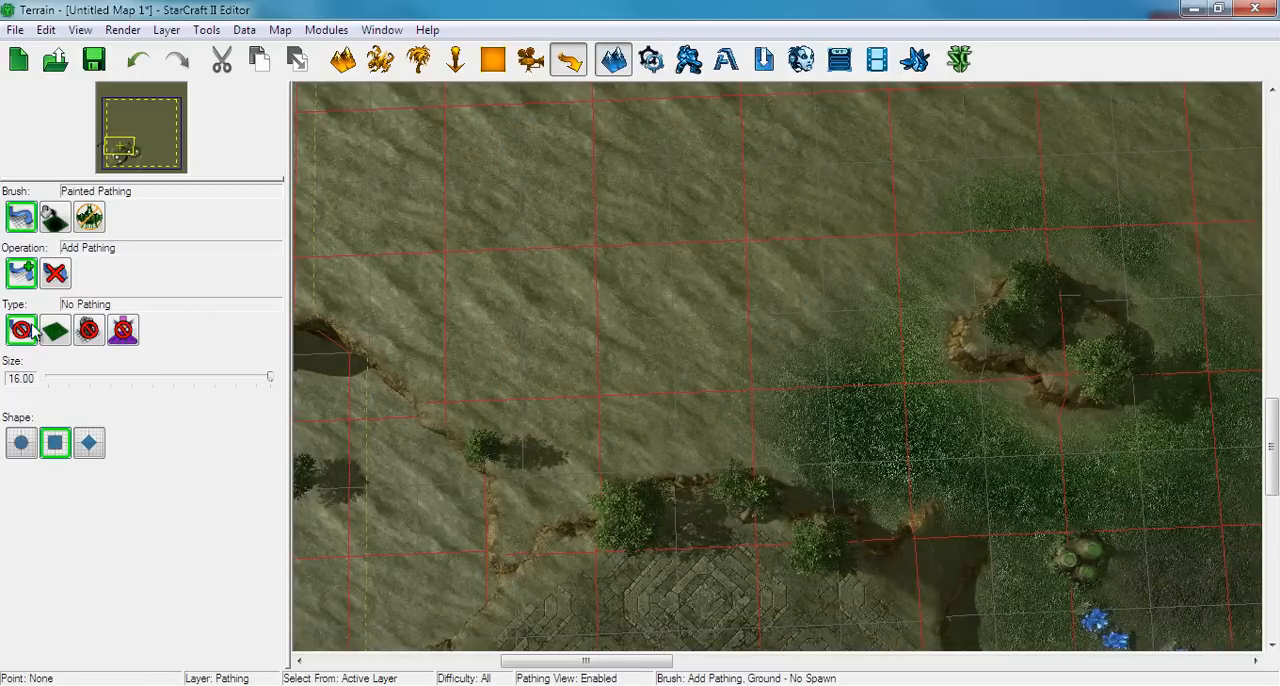
{"action": "left_click_drag", "start_coordinate": [270, 379], "coordinate": [185, 383]}
{"action": "left_click", "coordinate": [21, 446]}
{"action": "right_click_drag", "start_coordinate": [996, 238], "coordinate": [728, 306]}
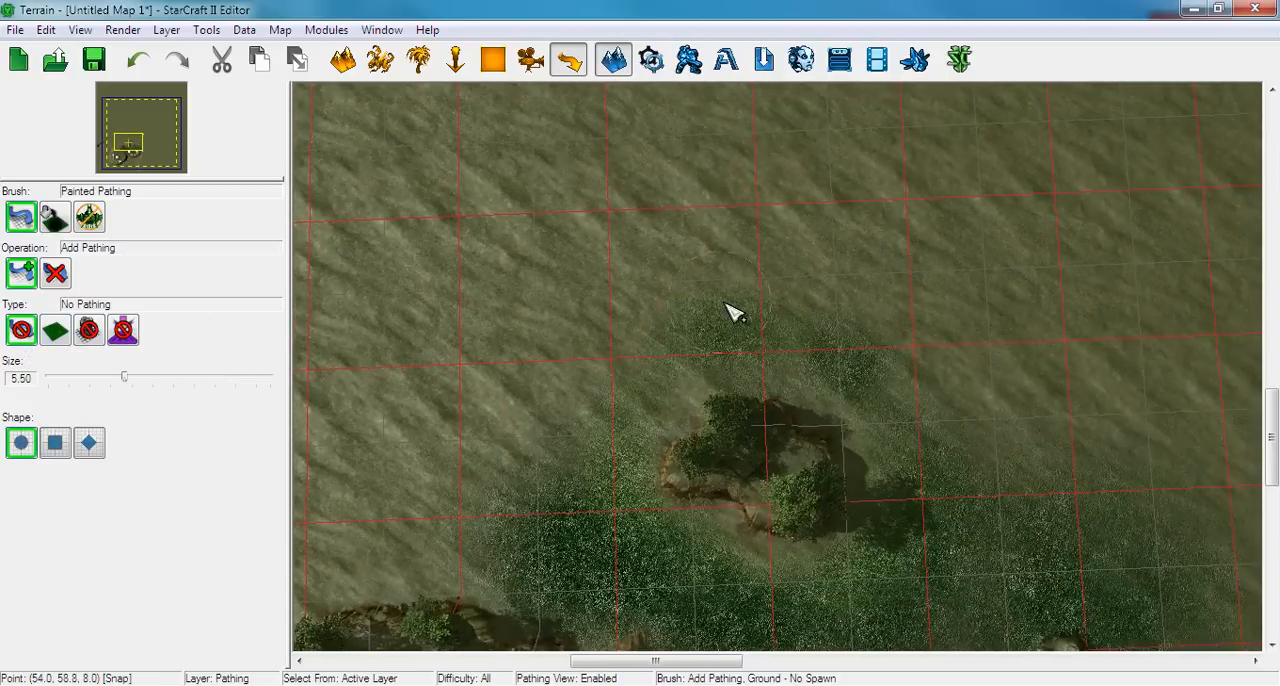
{"action": "scroll", "coordinate": [726, 320], "scroll_direction": "up", "scroll_amount": 3}
{"action": "right_click_drag", "start_coordinate": [694, 509], "coordinate": [678, 482]}
{"action": "mouse_move", "coordinate": [680, 489]}
{"action": "left_mouse_down"}
{"action": "mouse_move", "coordinate": [706, 437]}
{"action": "mouse_move", "coordinate": [760, 434]}
{"action": "mouse_move", "coordinate": [818, 508]}
{"action": "mouse_move", "coordinate": [762, 515]}
{"action": "left_mouse_up"}
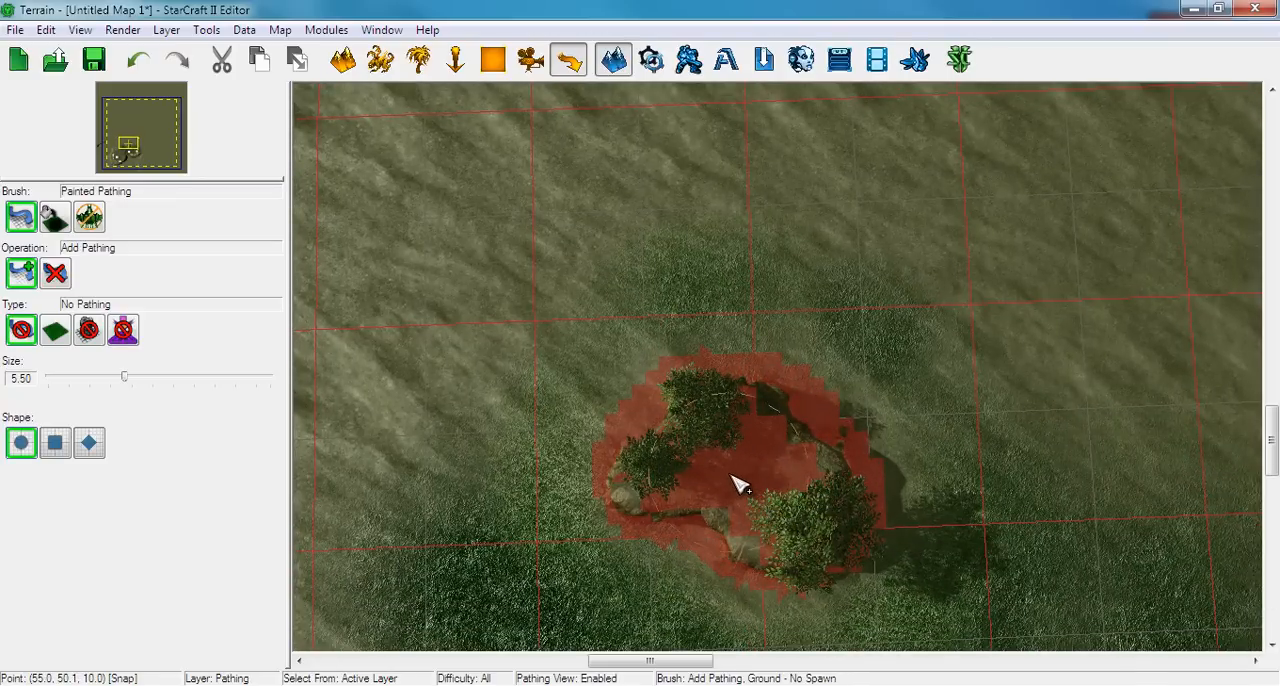
{"action": "key", "text": "ctrl+z"}
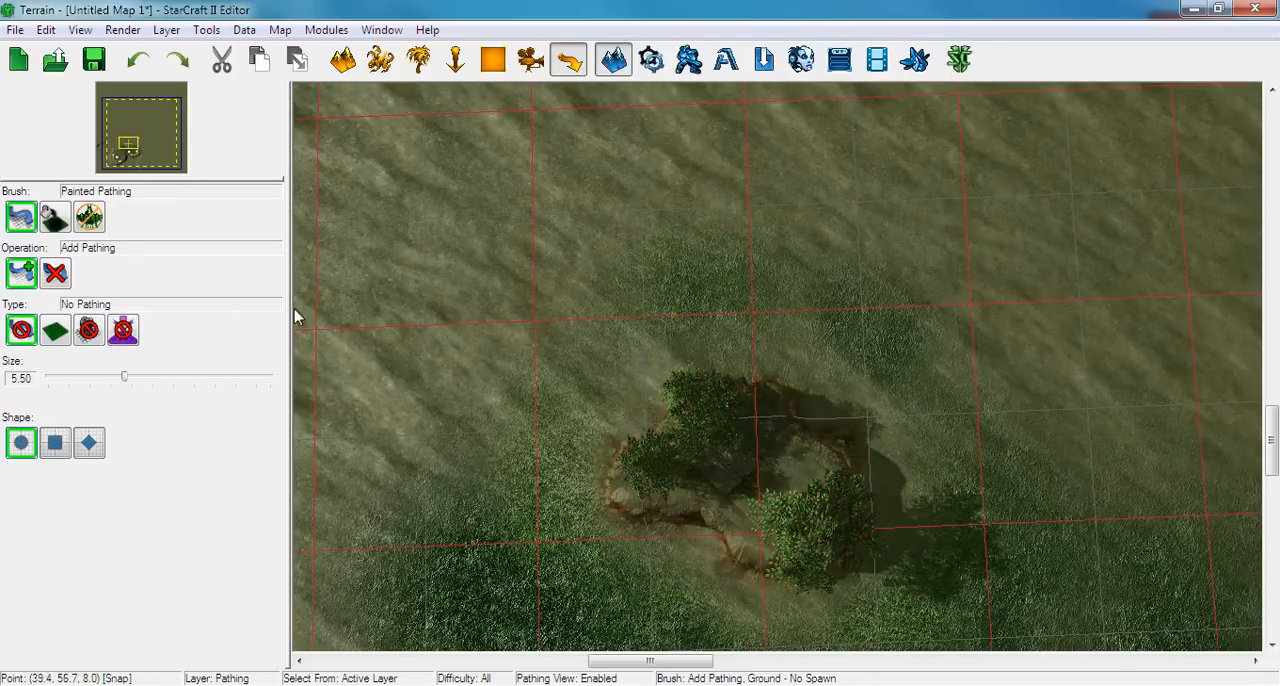
Place a Dynamic Pathing Fill on the tree-covered plateau north of the natural expansion
{"action": "left_click", "coordinate": [56, 218]}
{"action": "middle_click_drag", "start_coordinate": [531, 437], "coordinate": [569, 391]}
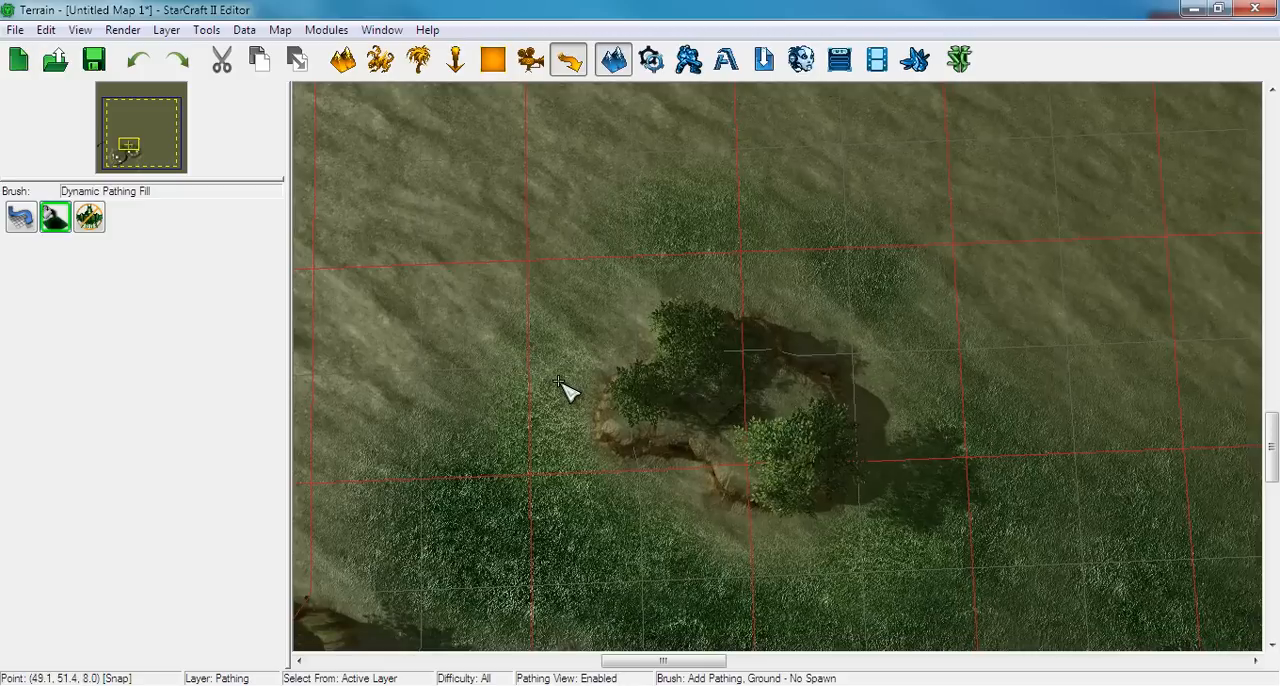
{"action": "left_click", "coordinate": [743, 400]}
{"action": "middle_click_drag", "start_coordinate": [671, 477], "coordinate": [672, 375]}
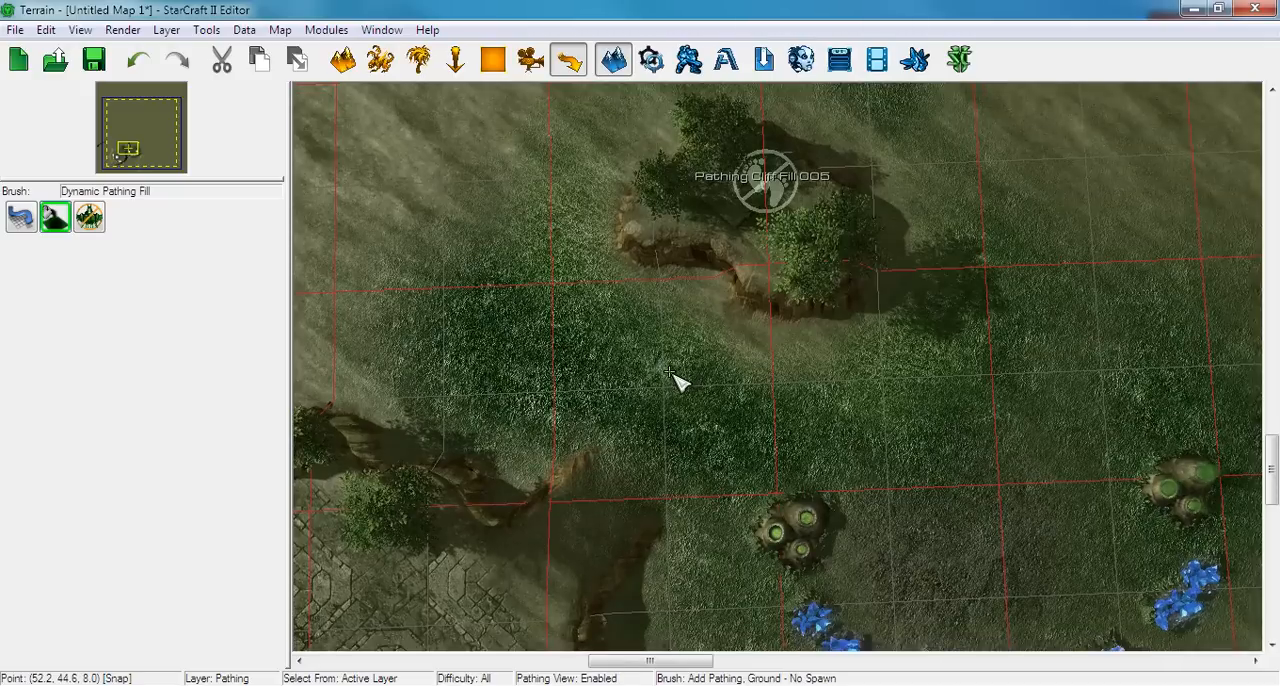
{"action": "scroll", "coordinate": [670, 372], "scroll_direction": "down", "scroll_amount": 5}
{"action": "right_click_drag", "start_coordinate": [477, 417], "coordinate": [518, 306]}
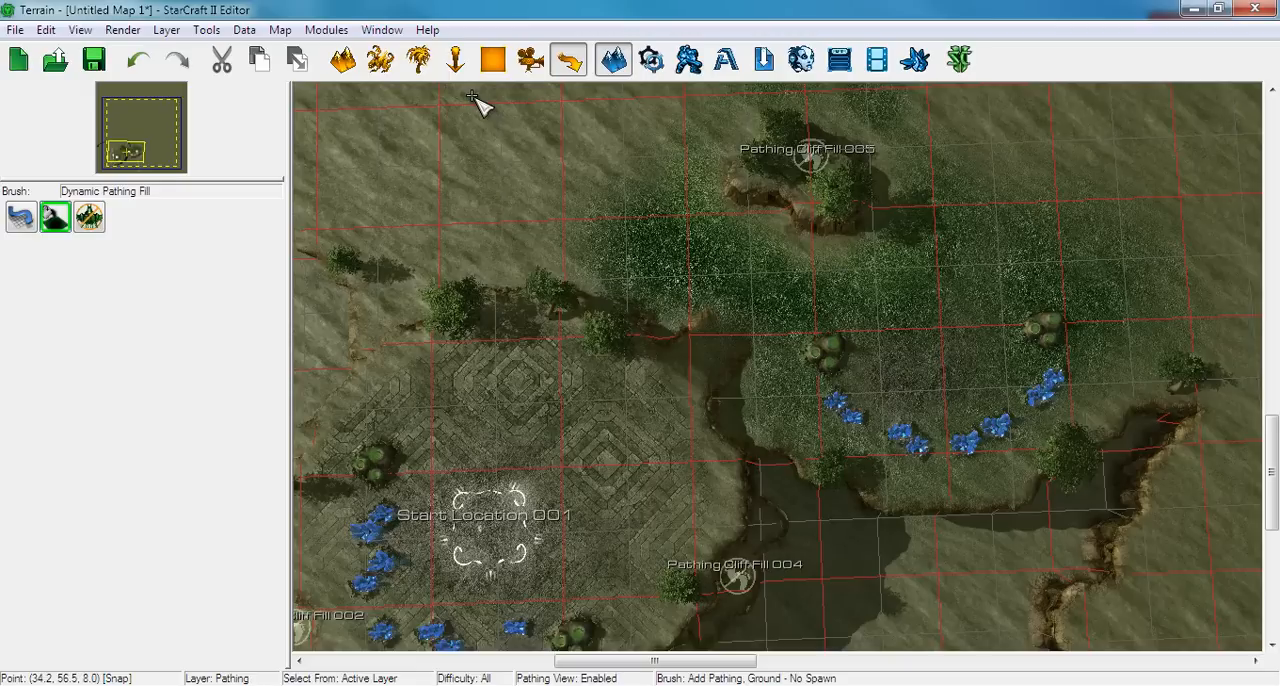
{"action": "scroll", "coordinate": [500, 237], "scroll_direction": "down", "scroll_amount": 6}
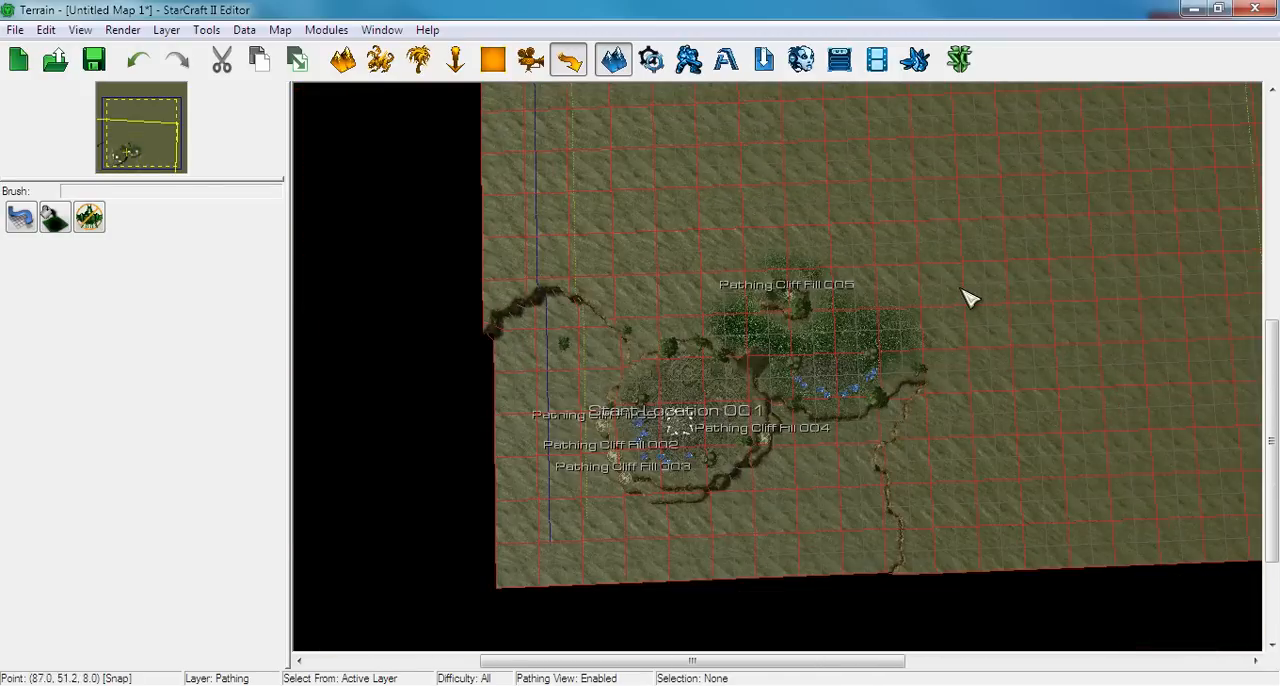
Cut a small square pit at the map's centre by lowering the terrain with Bel'Shir Organic Cliffs at brush size 7
{"action": "right_click_drag", "start_coordinate": [962, 290], "coordinate": [685, 436]}
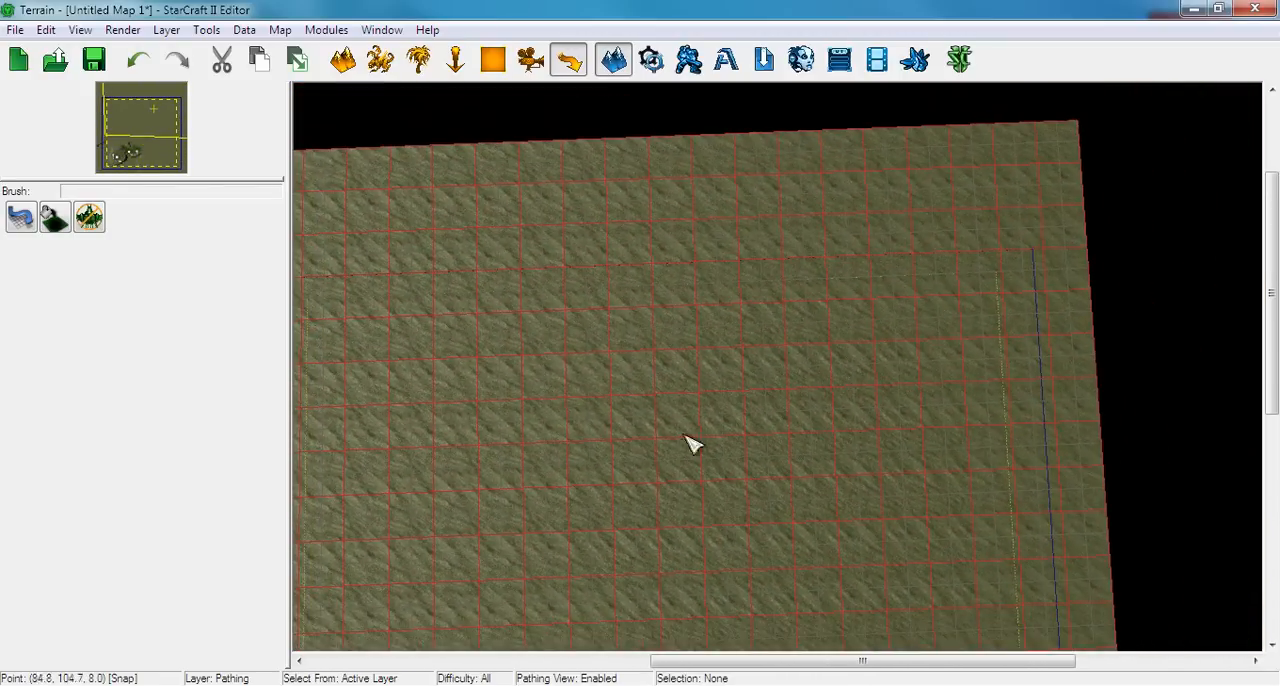
{"action": "key", "text": "ctrl+shift+v"}
{"action": "scroll", "coordinate": [748, 418], "scroll_direction": "up", "scroll_amount": 4}
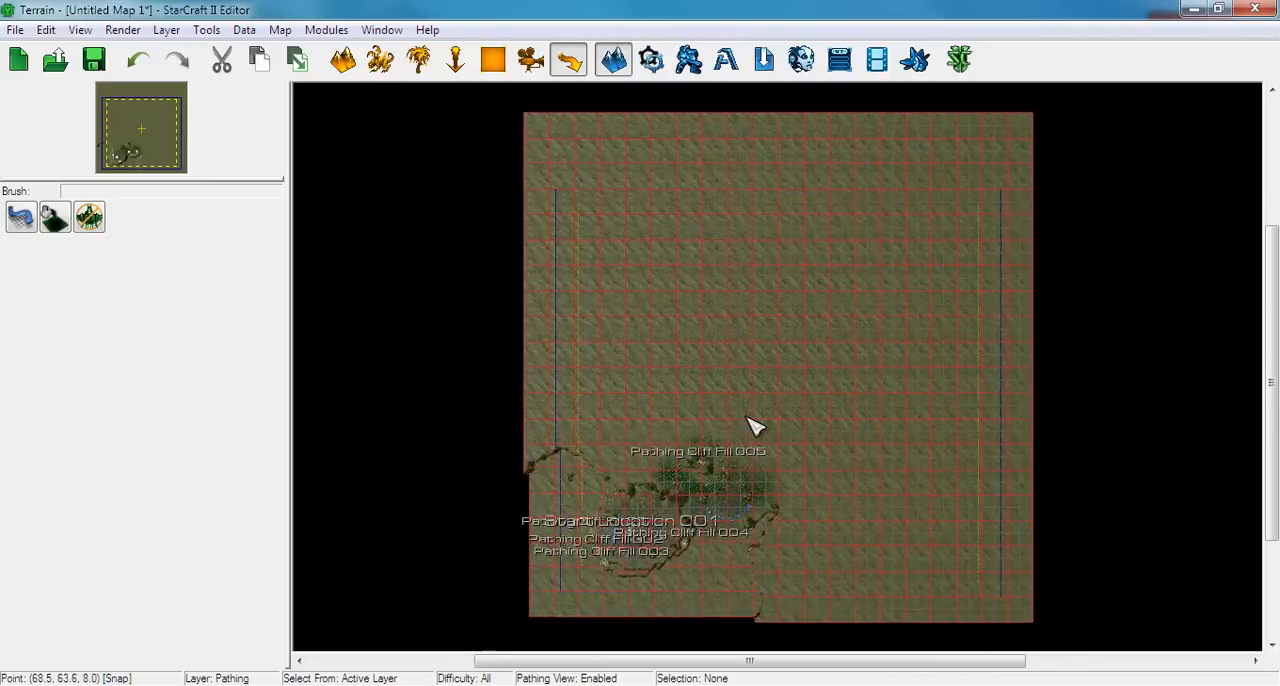
{"action": "scroll", "coordinate": [755, 427], "scroll_direction": "up", "scroll_amount": 5}
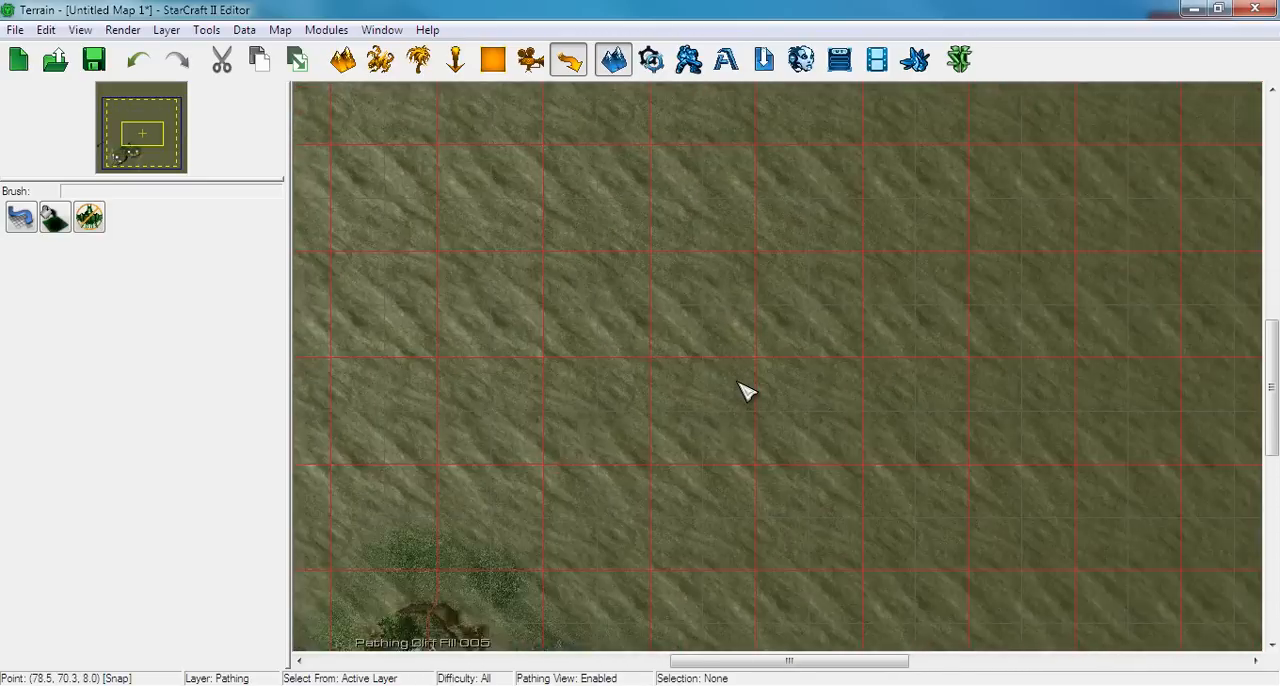
{"action": "scroll", "coordinate": [800, 415], "scroll_direction": "up", "scroll_amount": 4}
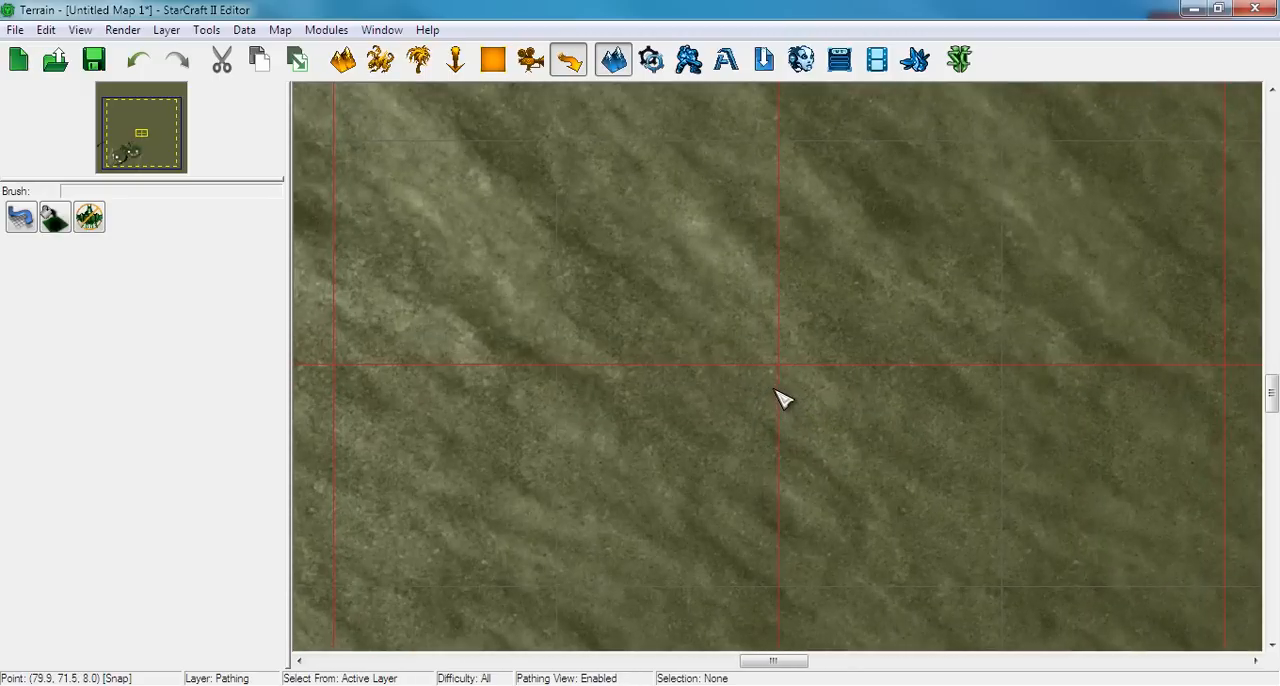
{"action": "left_click", "coordinate": [342, 60]}
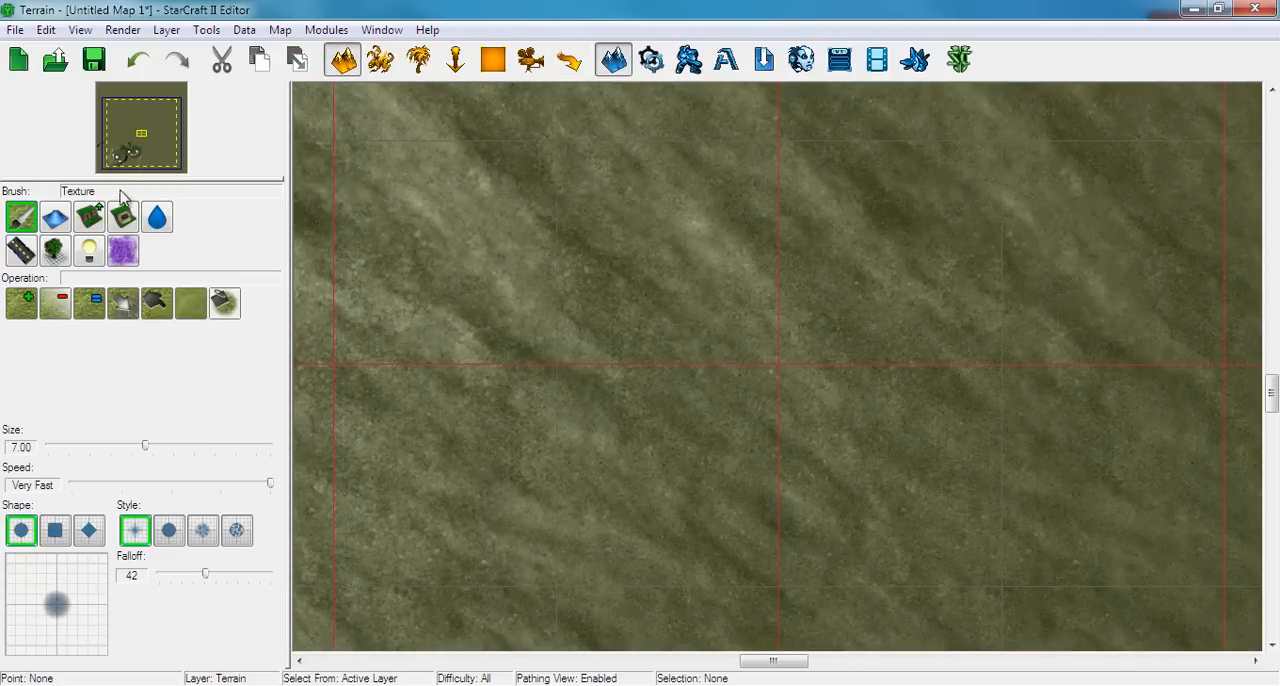
{"action": "left_click", "coordinate": [89, 217]}
{"action": "left_click", "coordinate": [55, 303]}
{"action": "left_click", "coordinate": [777, 382]}
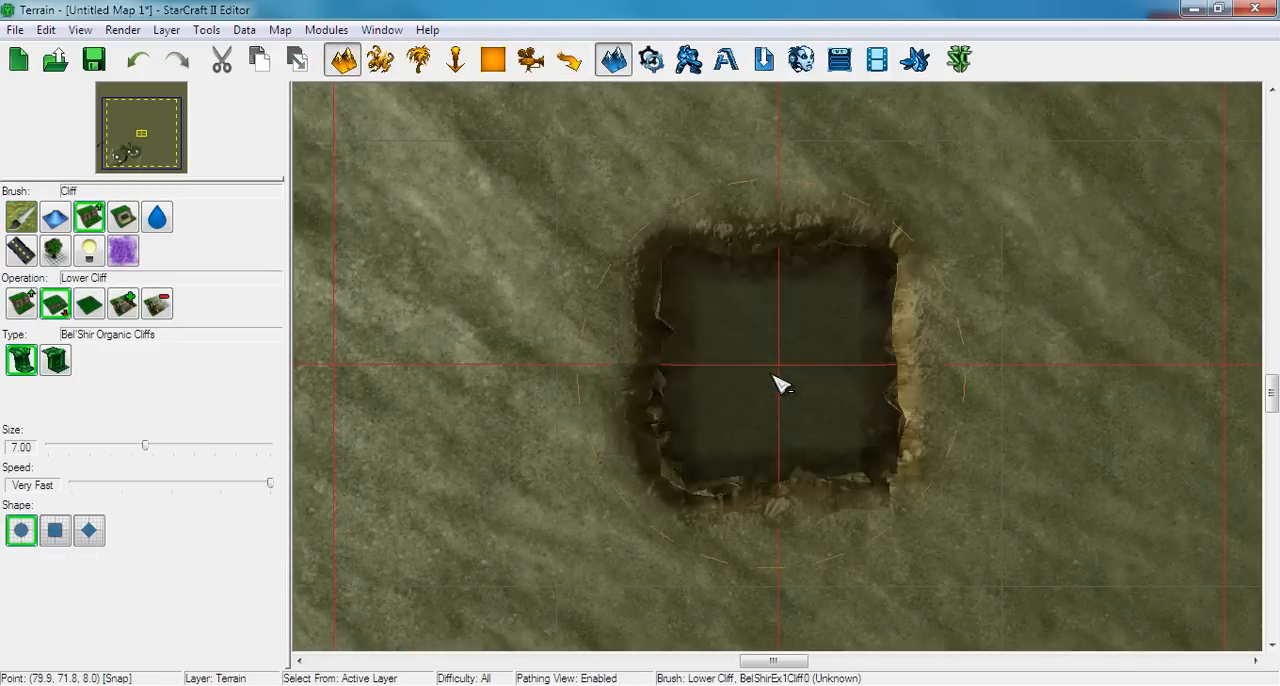
Leave the cliff brush and select the terrain of the map's southern half, from the south-west corner up to the central pit
{"action": "scroll", "coordinate": [780, 385], "scroll_direction": "down", "scroll_amount": 7}
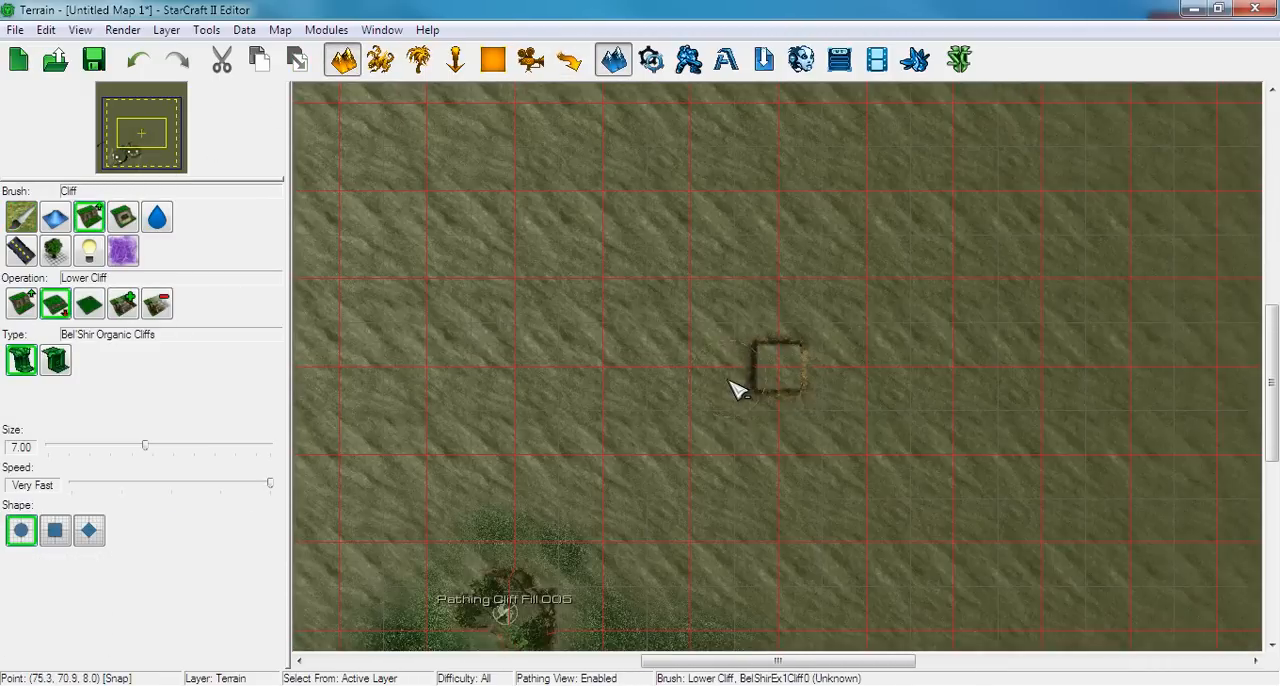
{"action": "scroll", "coordinate": [700, 403], "scroll_direction": "down", "scroll_amount": 5}
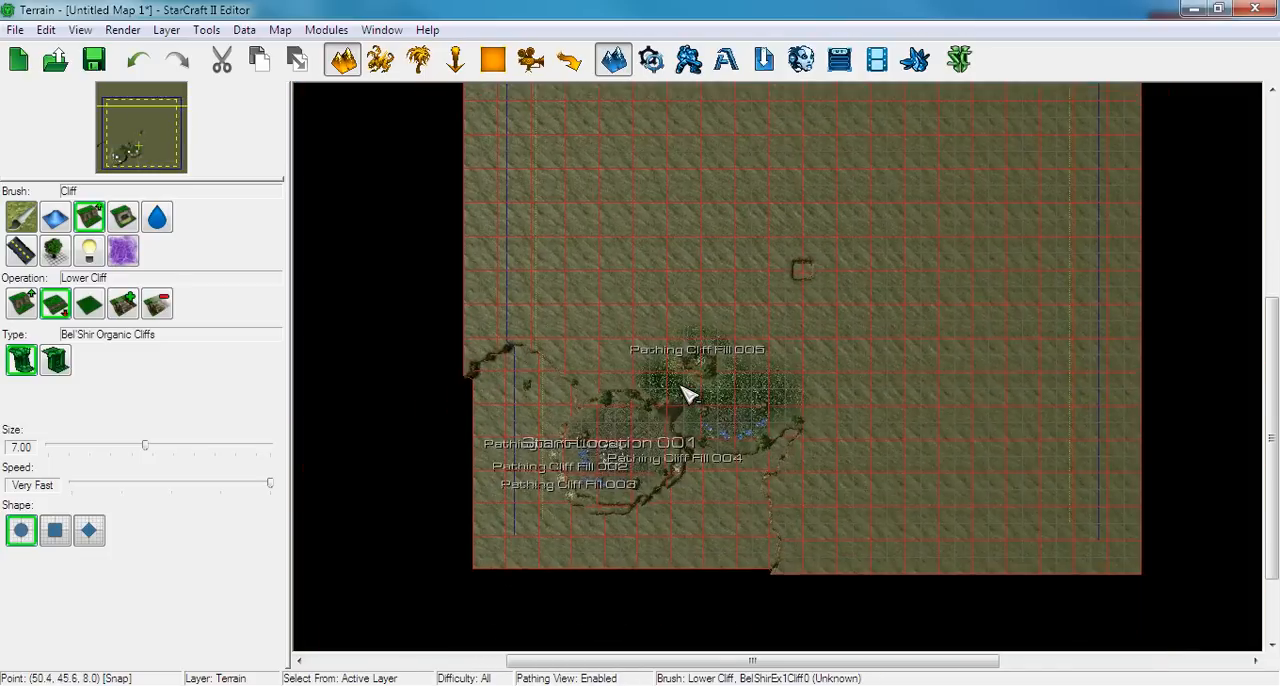
{"action": "key", "text": "Escape"}
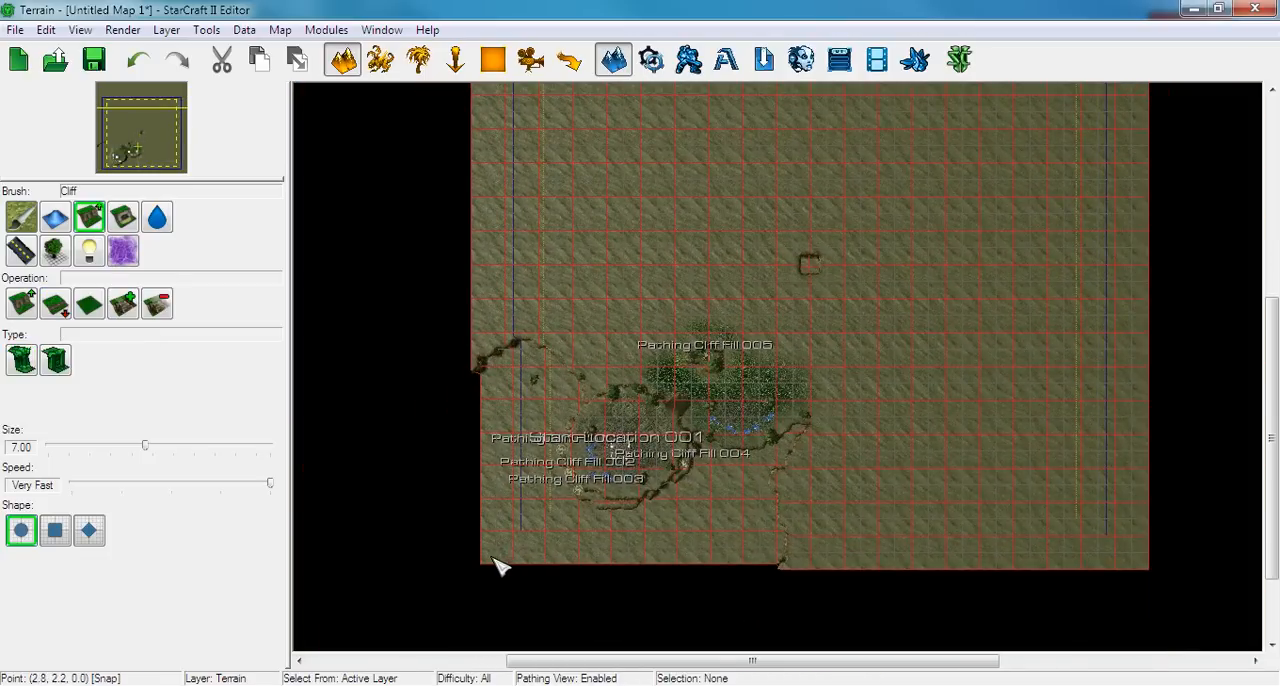
{"action": "left_click_drag", "start_coordinate": [490, 566], "coordinate": [1163, 274]}
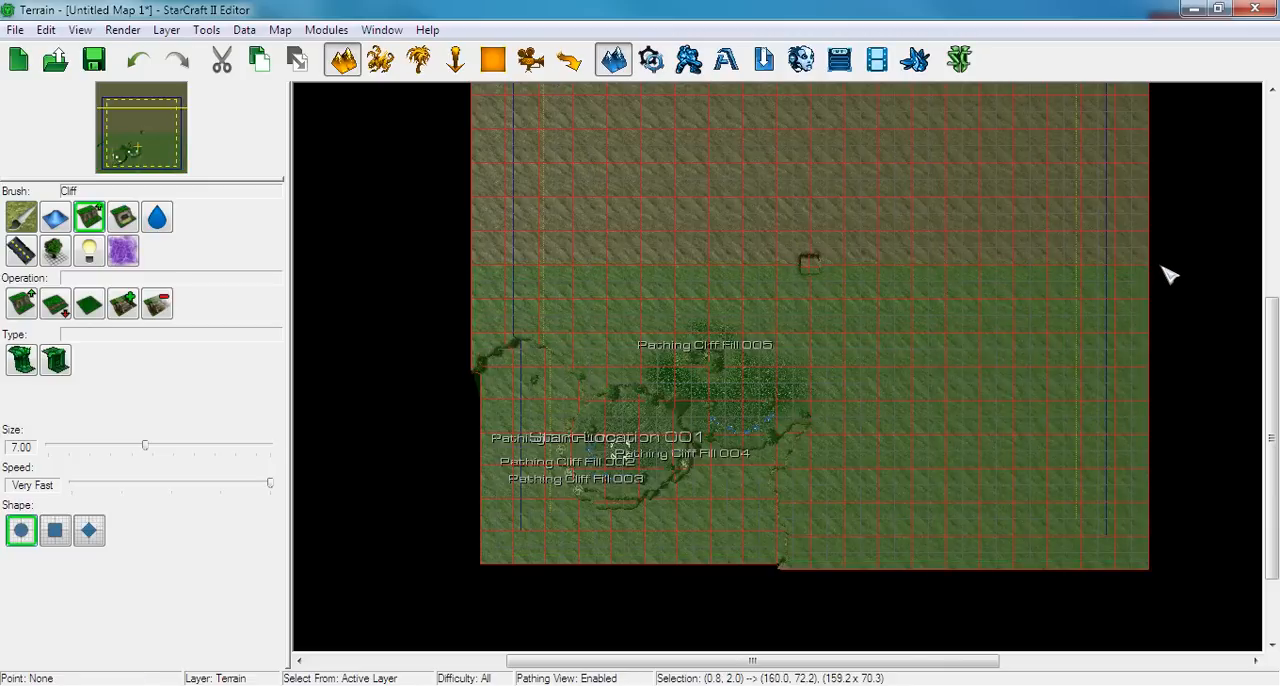
{"action": "right_click_drag", "start_coordinate": [892, 331], "coordinate": [828, 324]}
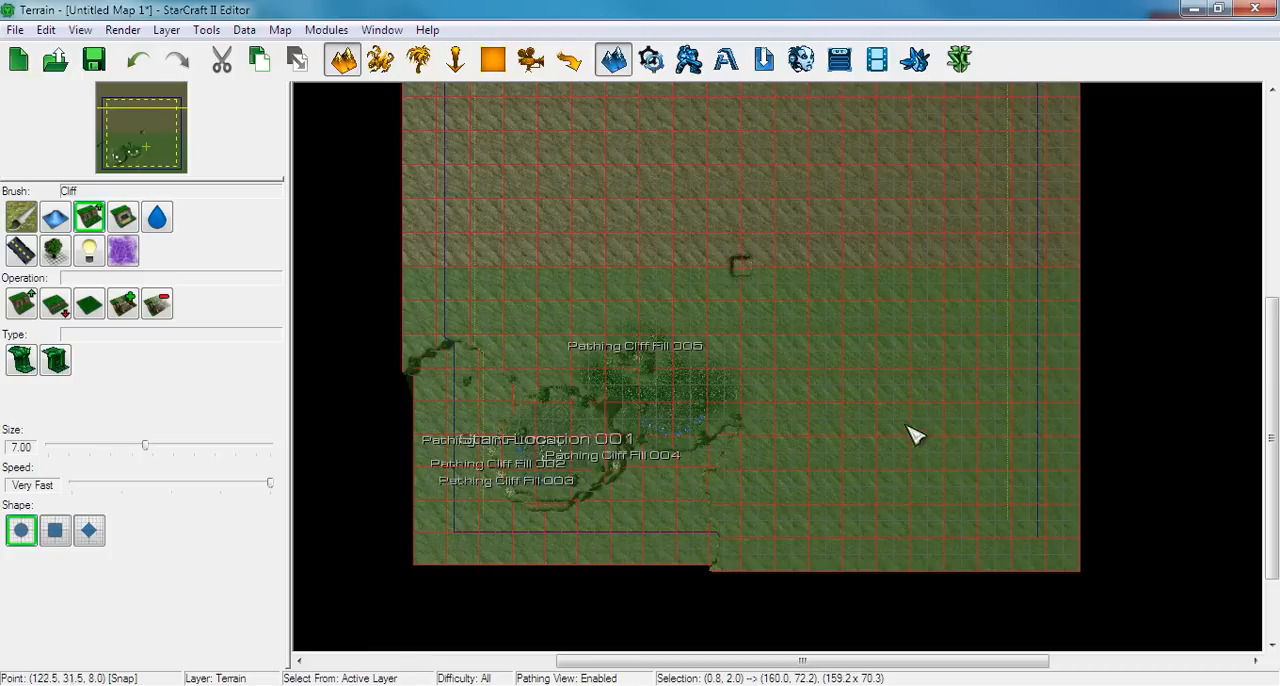
{"action": "right_click_drag", "start_coordinate": [786, 334], "coordinate": [930, 312]}
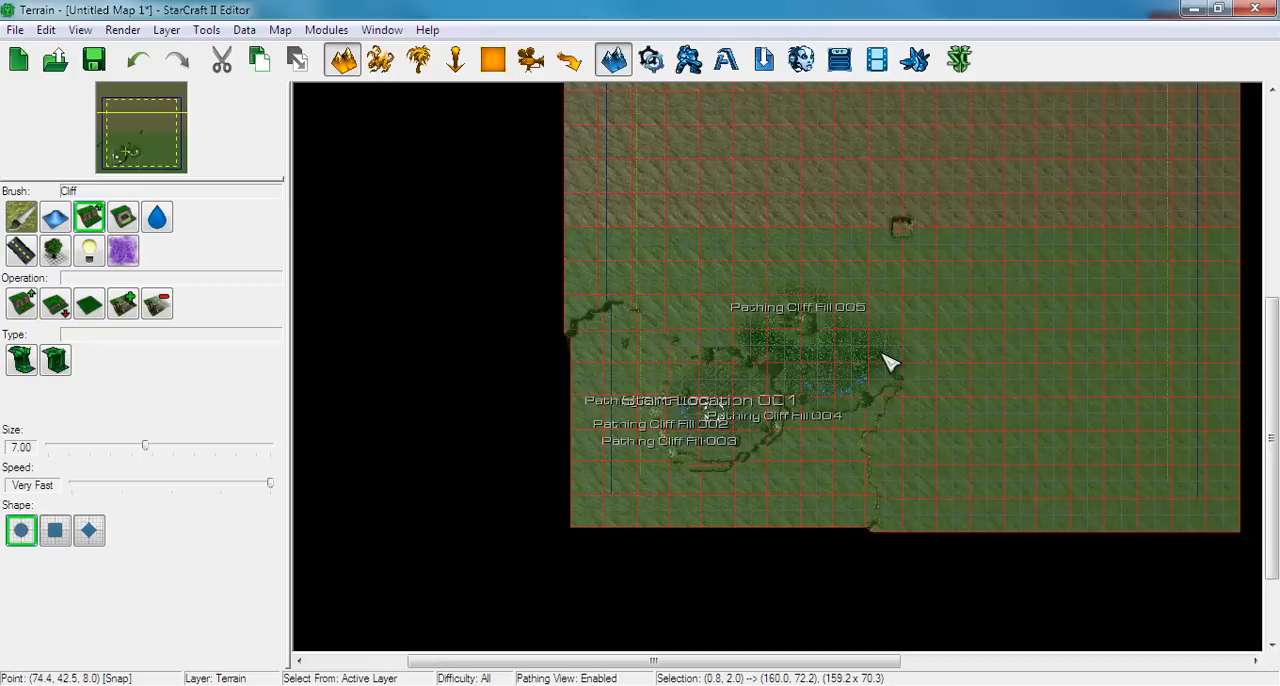
{"action": "scroll", "coordinate": [641, 283], "scroll_direction": "up", "scroll_amount": 3}
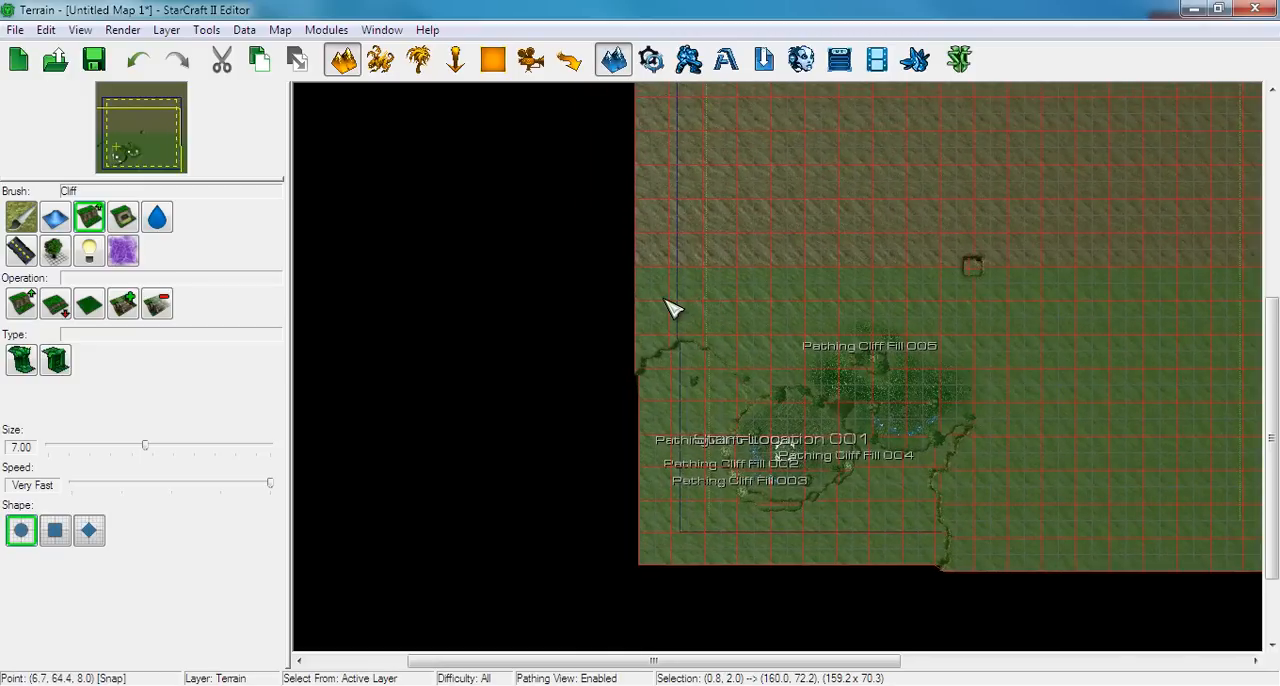
{"action": "scroll", "coordinate": [657, 305], "scroll_direction": "up", "scroll_amount": 1}
Check the west edge with the terrain grid shown, and reselect the southern half from the west edge at the pit's level
{"action": "right_click_drag", "start_coordinate": [657, 305], "coordinate": [637, 423]}
{"action": "scroll", "coordinate": [571, 434], "scroll_direction": "up", "scroll_amount": 3}
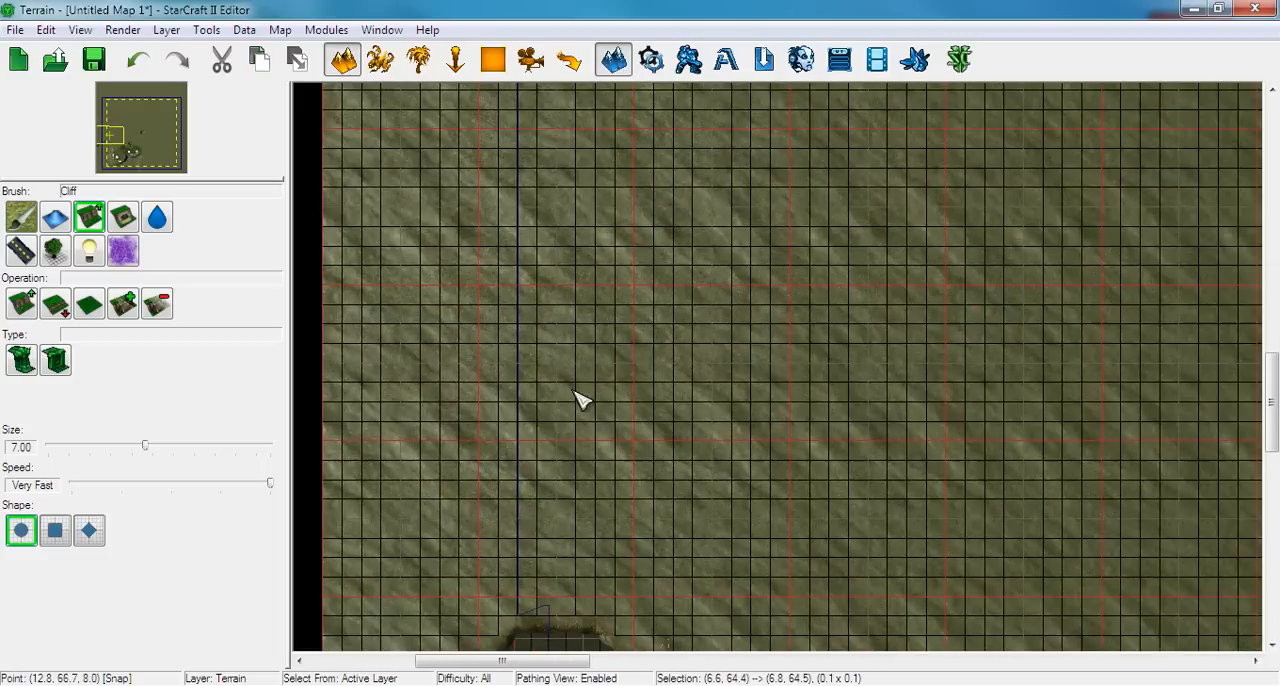
{"action": "right_click_drag", "start_coordinate": [567, 386], "coordinate": [631, 396]}
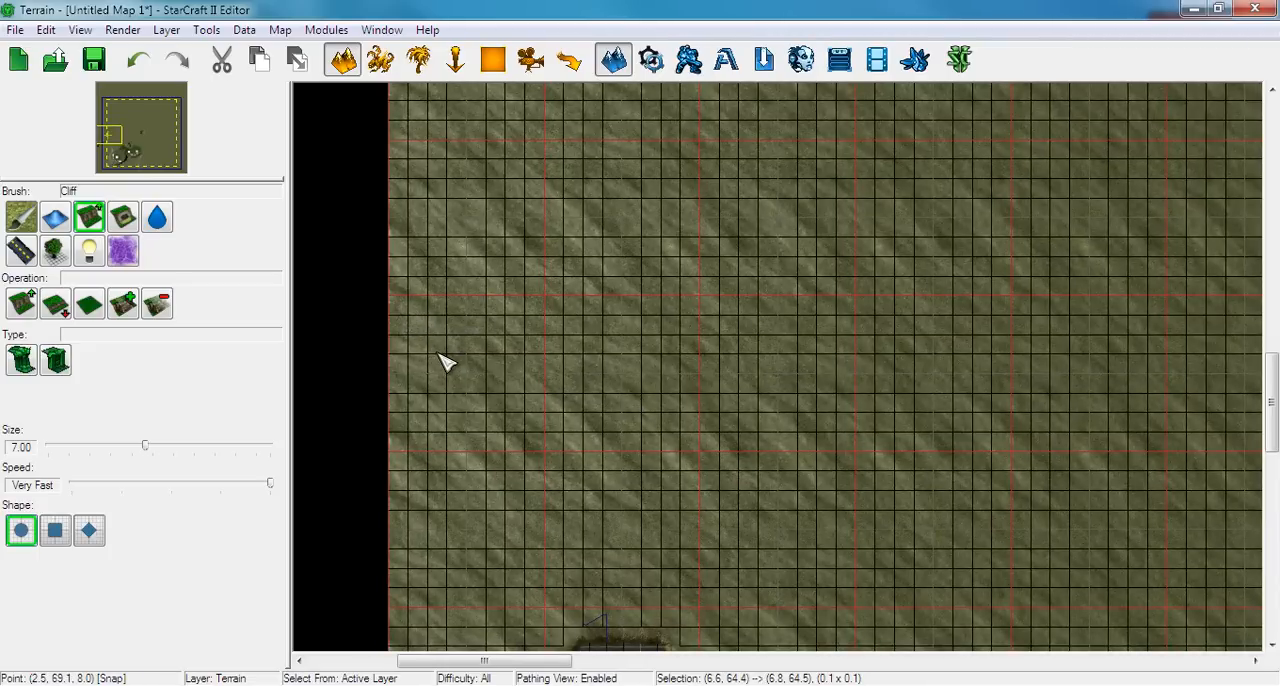
{"action": "scroll", "coordinate": [449, 358], "scroll_direction": "down", "scroll_amount": 5}
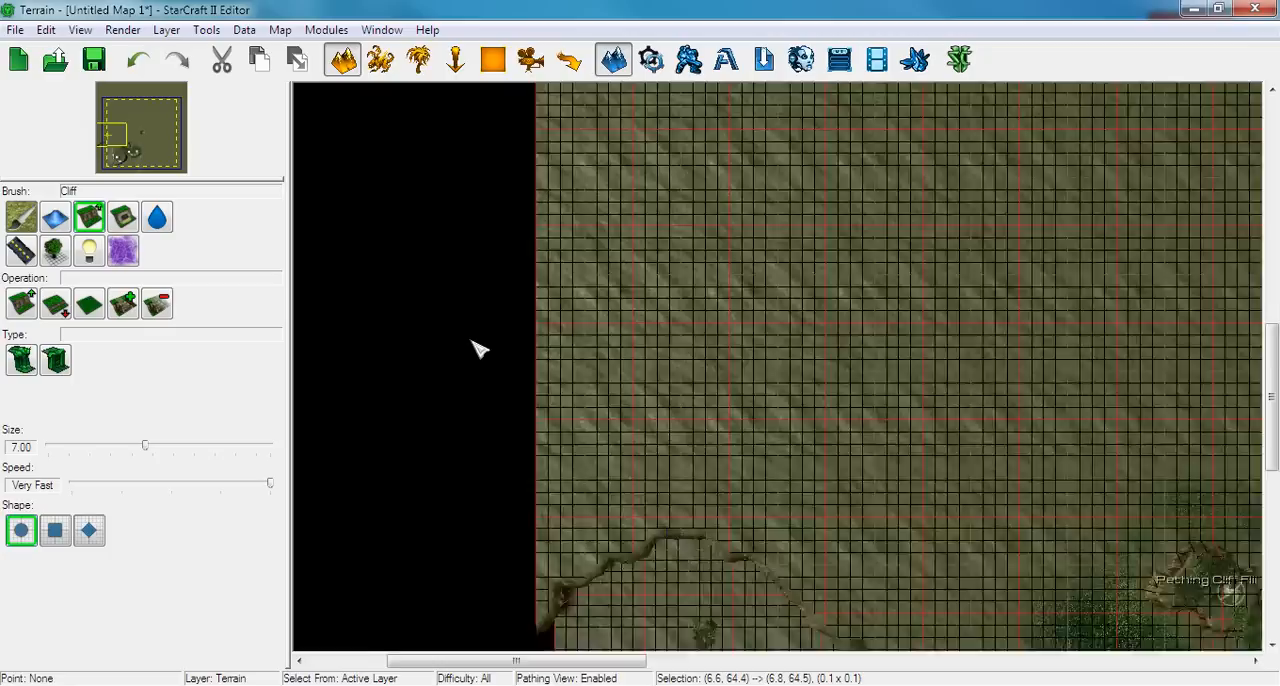
{"action": "key", "text": "g"}
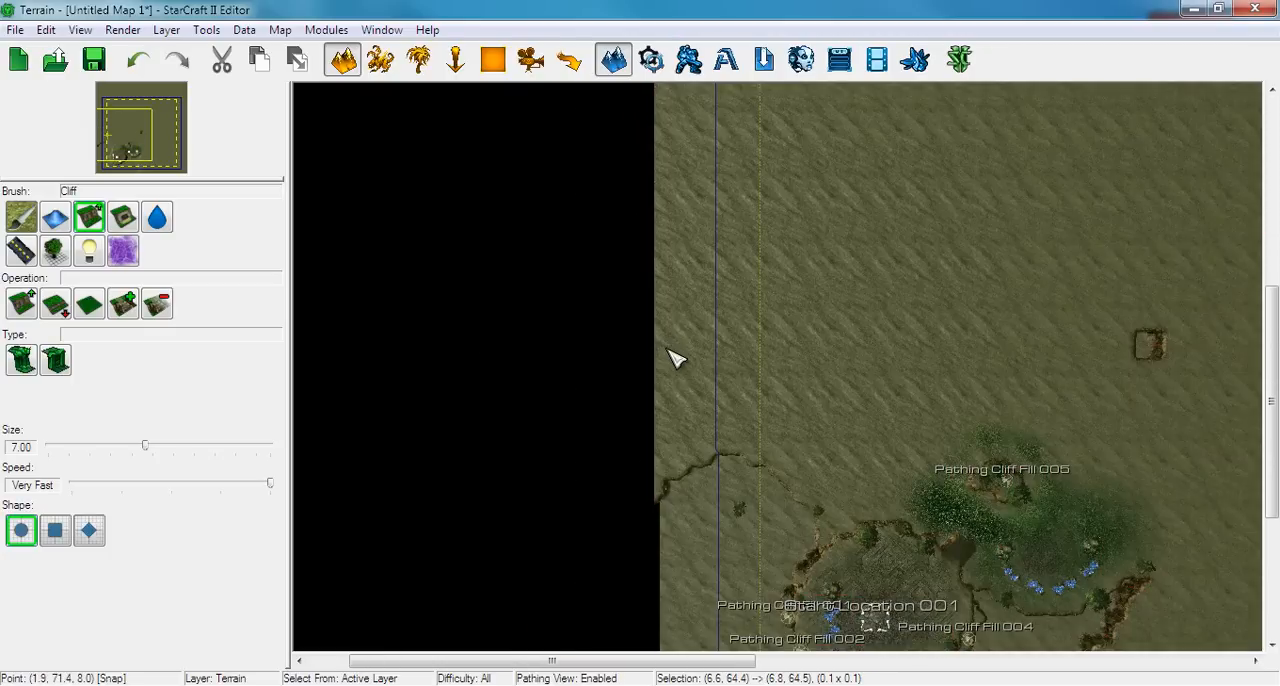
{"action": "key", "text": "g"}
{"action": "left_click_drag", "start_coordinate": [662, 349], "coordinate": [1250, 600]}
{"action": "right_click_drag", "start_coordinate": [616, 160], "coordinate": [790, 330]}
{"action": "scroll", "coordinate": [751, 483], "scroll_direction": "up", "scroll_amount": 5}
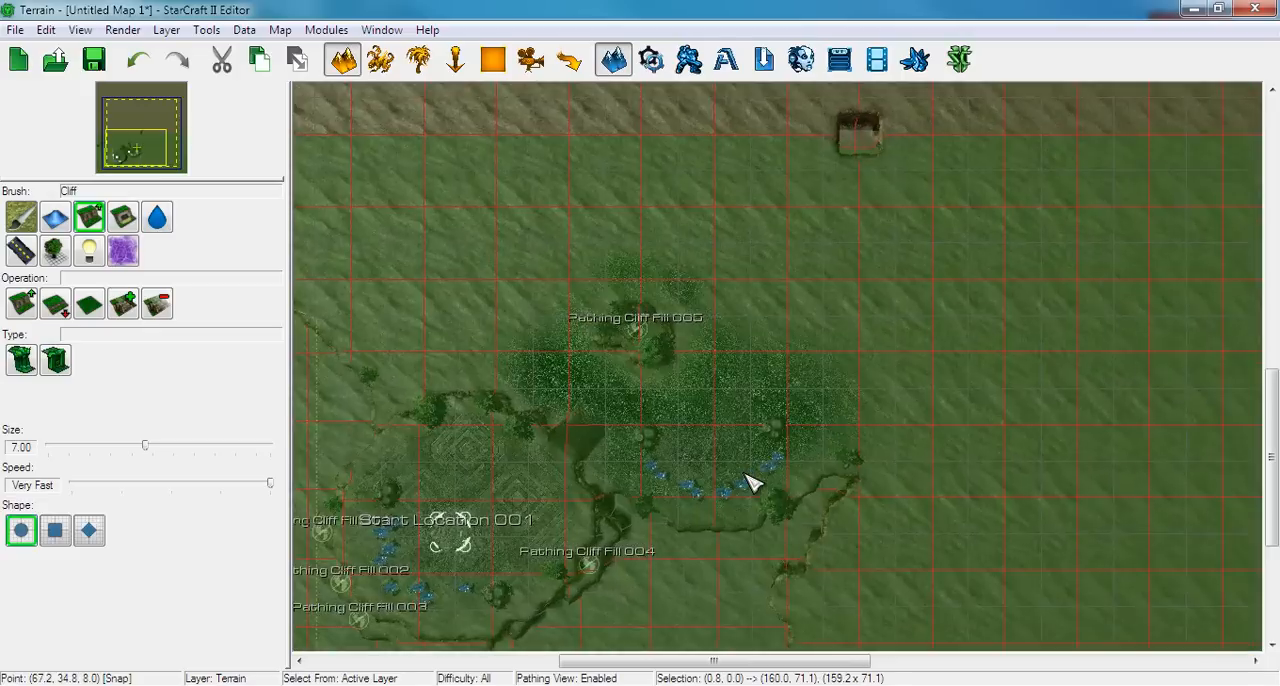
Replace a small area selection south of the natural's minerals with the map's whole southern half, and copy that terrain
{"action": "left_click", "coordinate": [710, 515]}
{"action": "left_click_drag", "start_coordinate": [703, 506], "coordinate": [786, 560]}
{"action": "right_click_drag", "start_coordinate": [792, 475], "coordinate": [845, 251]}
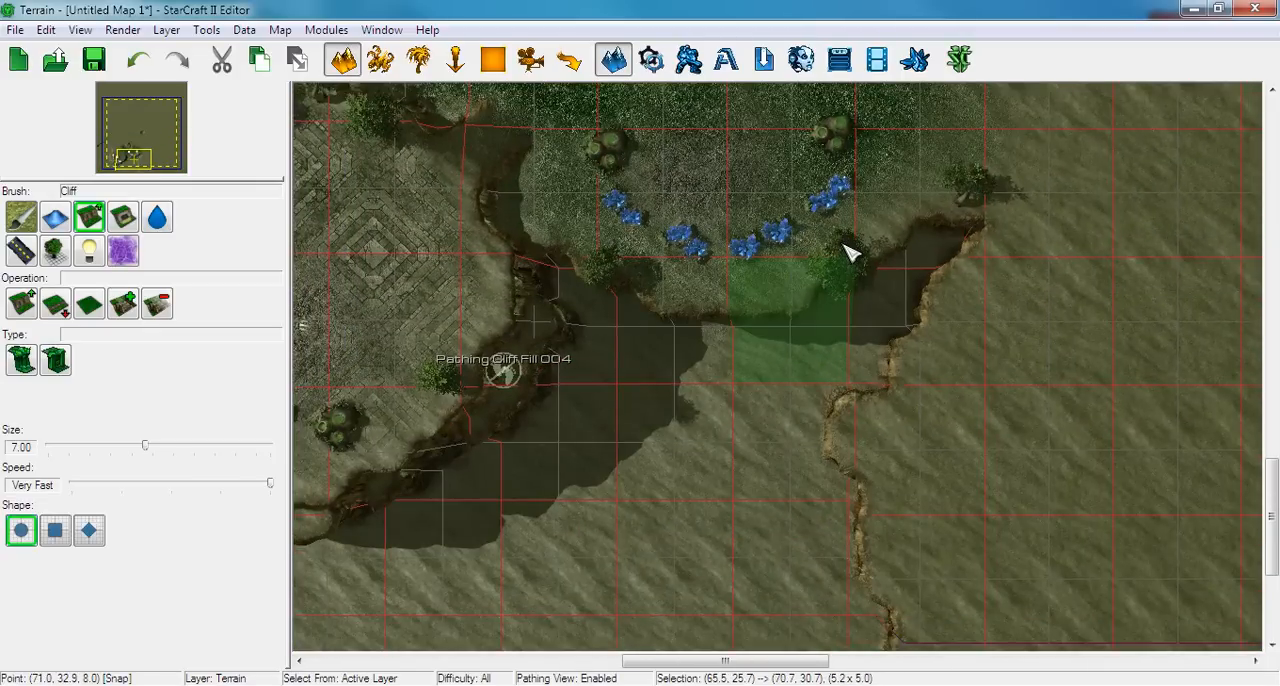
{"action": "scroll", "coordinate": [849, 253], "scroll_direction": "down", "scroll_amount": 5}
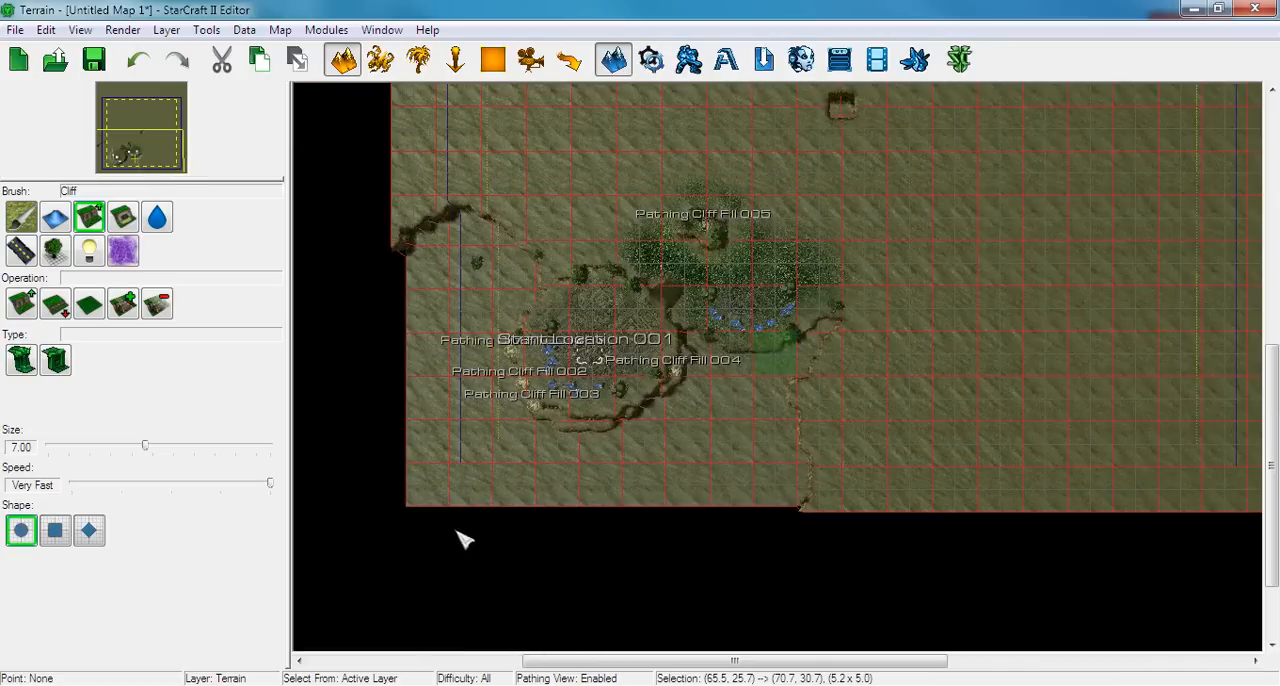
{"action": "left_click_drag", "start_coordinate": [425, 508], "coordinate": [660, 222]}
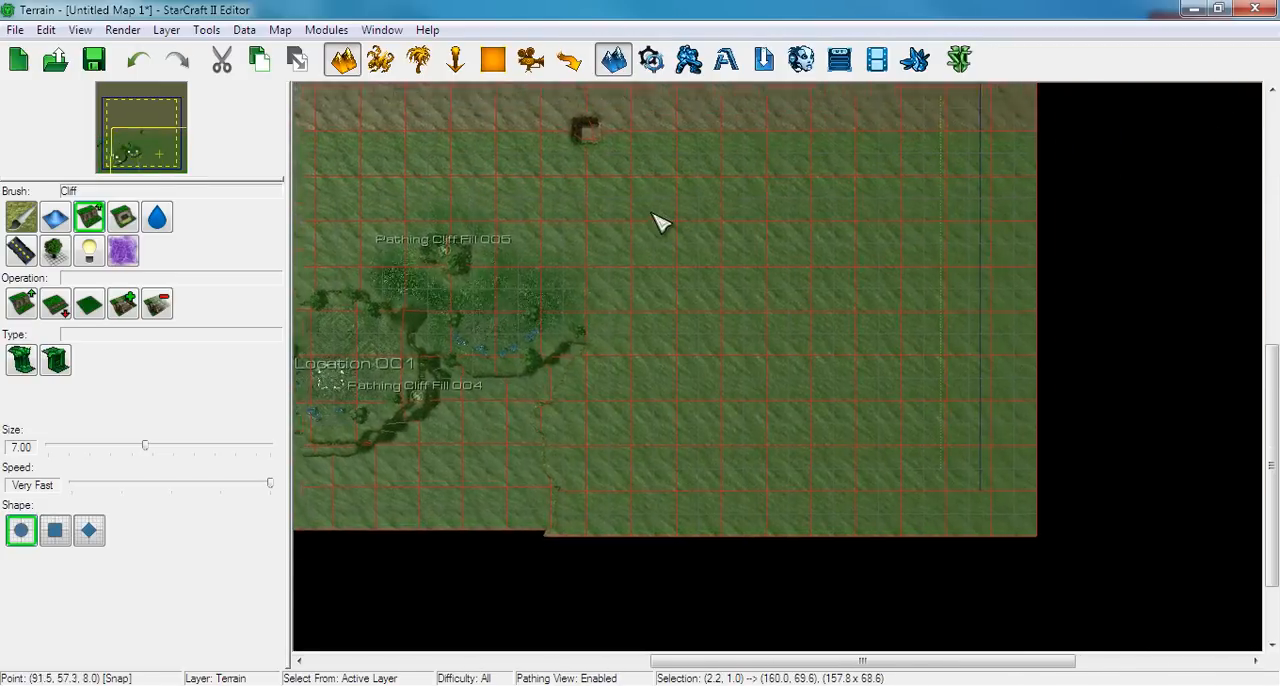
{"action": "right_click_drag", "start_coordinate": [653, 214], "coordinate": [811, 353]}
Paste the copied terrain onto the map's northern half, rotated 180 degrees and aligned with the central pit, and compare both bases
{"action": "key", "text": "ctrl+v"}
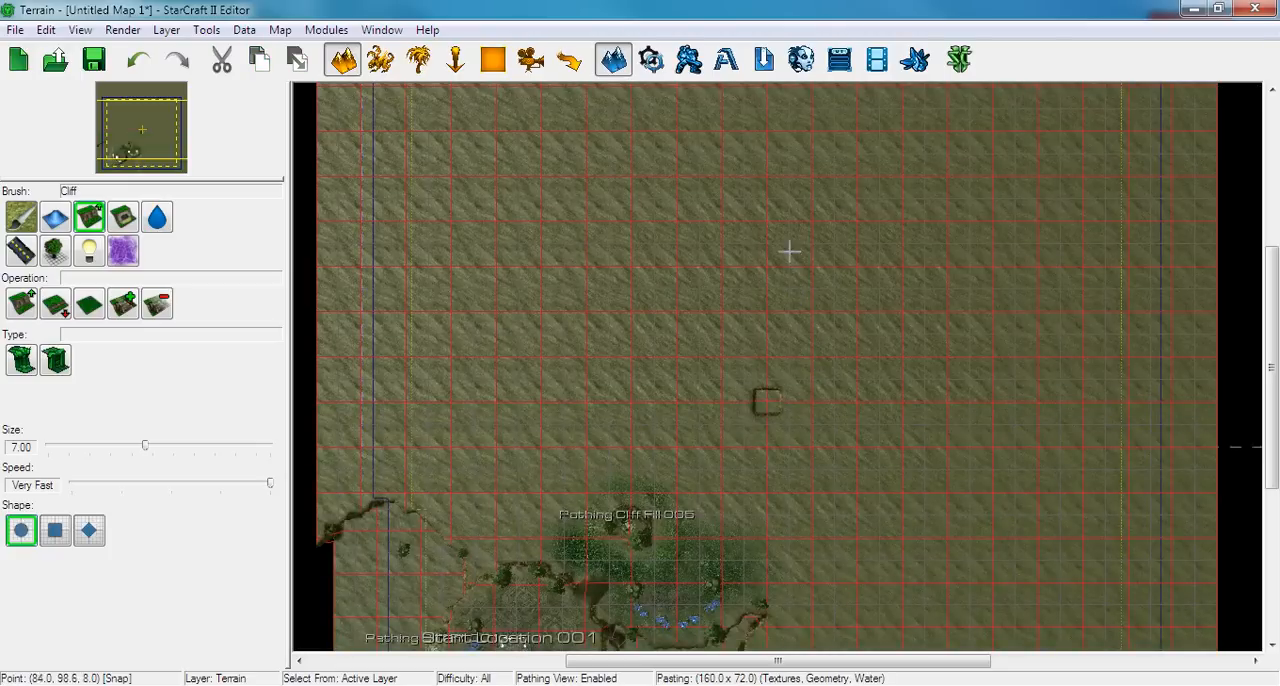
{"action": "right_click_drag", "start_coordinate": [758, 213], "coordinate": [744, 261]}
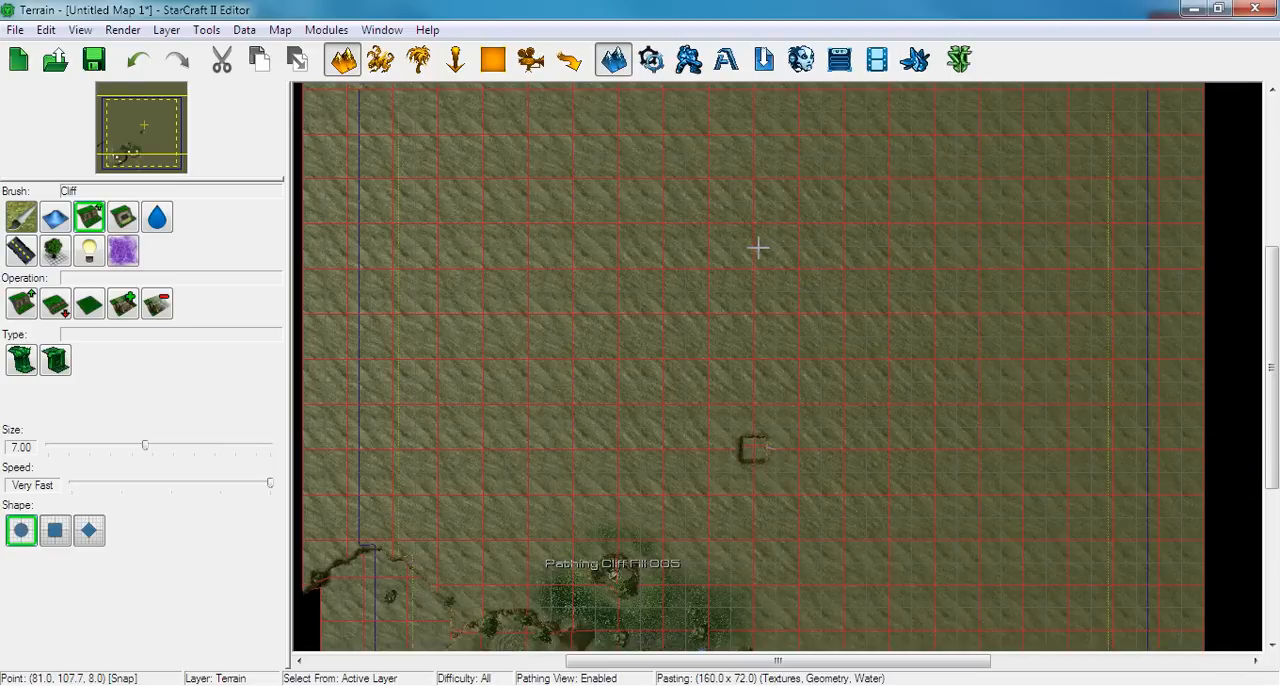
{"action": "key", "text": "g"}
{"action": "key", "text": "g"}
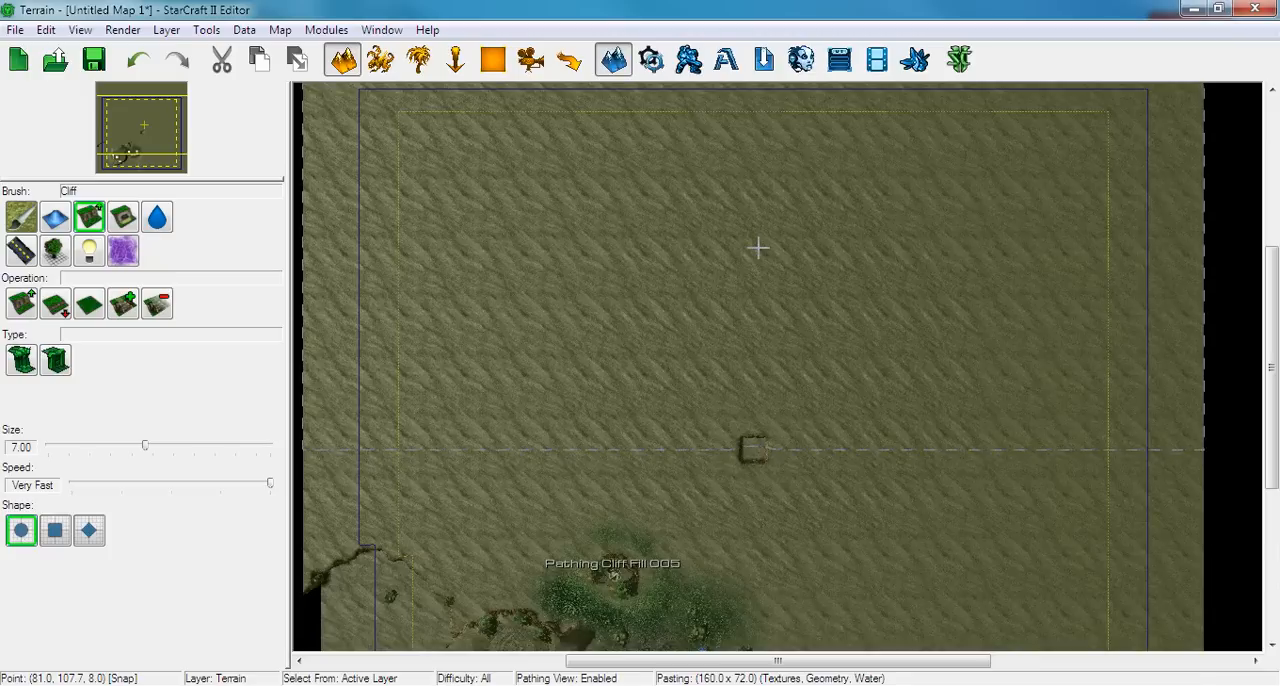
{"action": "right_click_drag", "start_coordinate": [758, 248], "coordinate": [757, 306]}
{"action": "scroll", "coordinate": [757, 306], "scroll_direction": "down", "scroll_amount": 4}
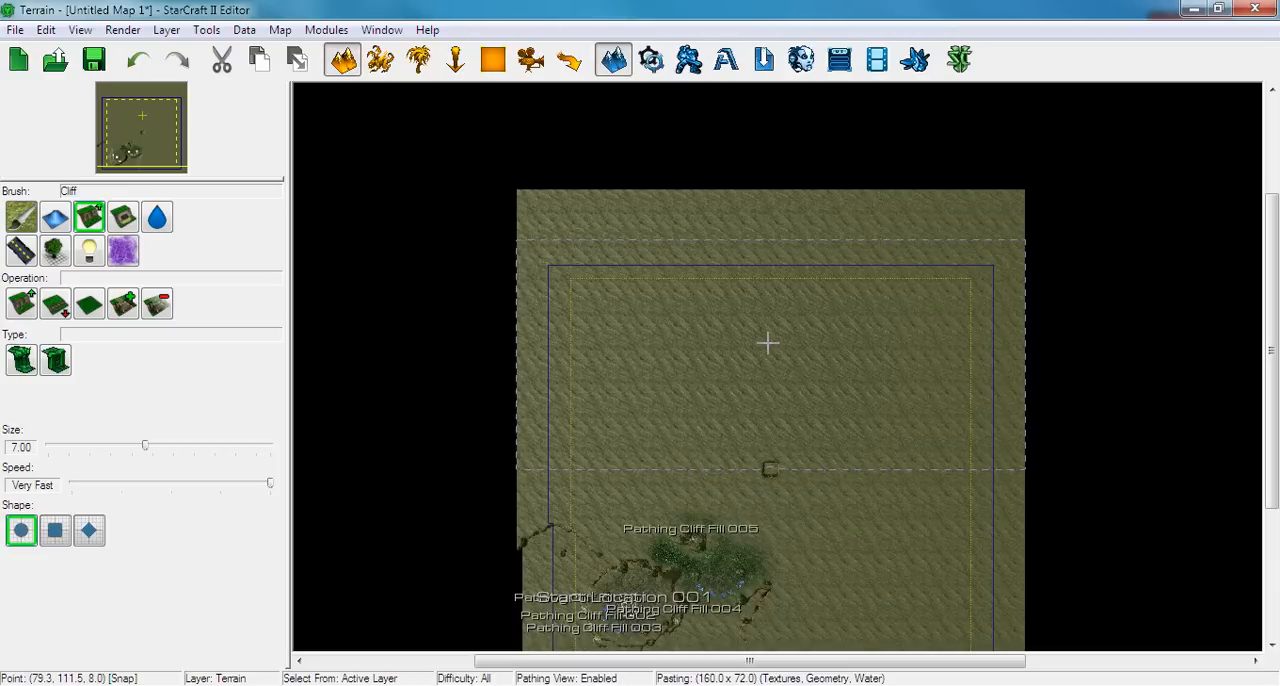
{"action": "left_click", "coordinate": [767, 343]}
{"action": "right_click_drag", "start_coordinate": [731, 402], "coordinate": [700, 322]}
{"action": "scroll", "coordinate": [695, 362], "scroll_direction": "up", "scroll_amount": 5}
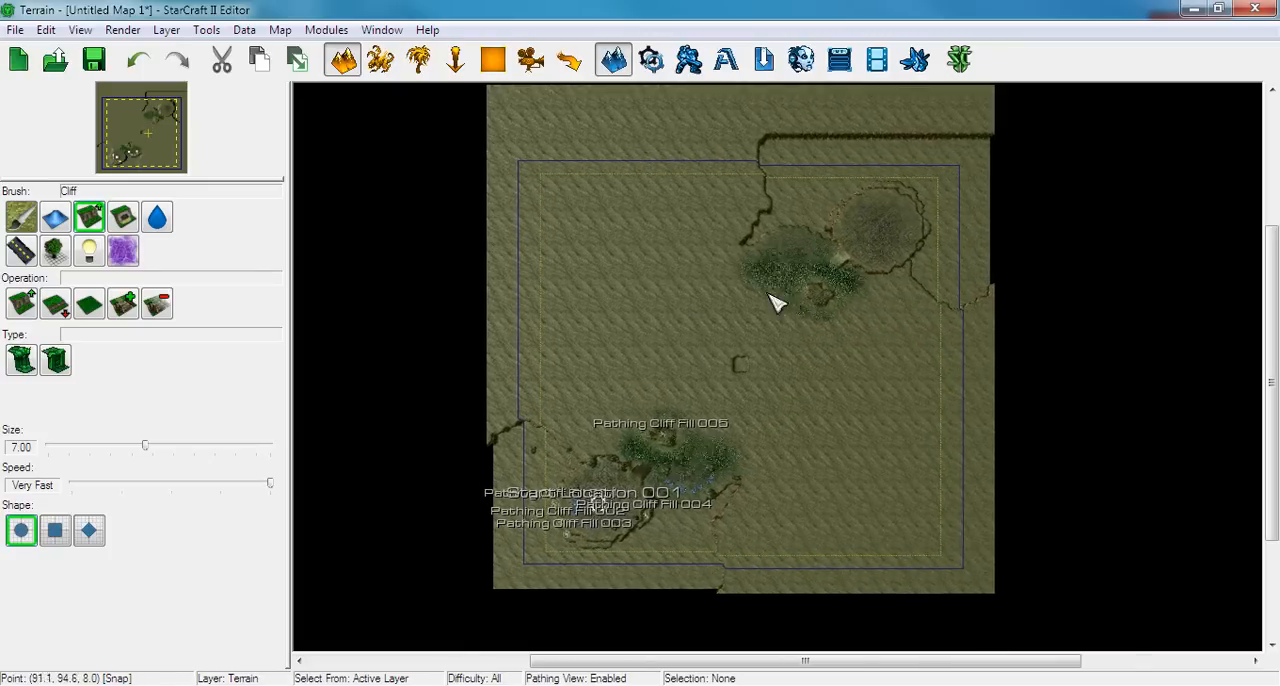
{"action": "scroll", "coordinate": [735, 357], "scroll_direction": "up", "scroll_amount": 3}
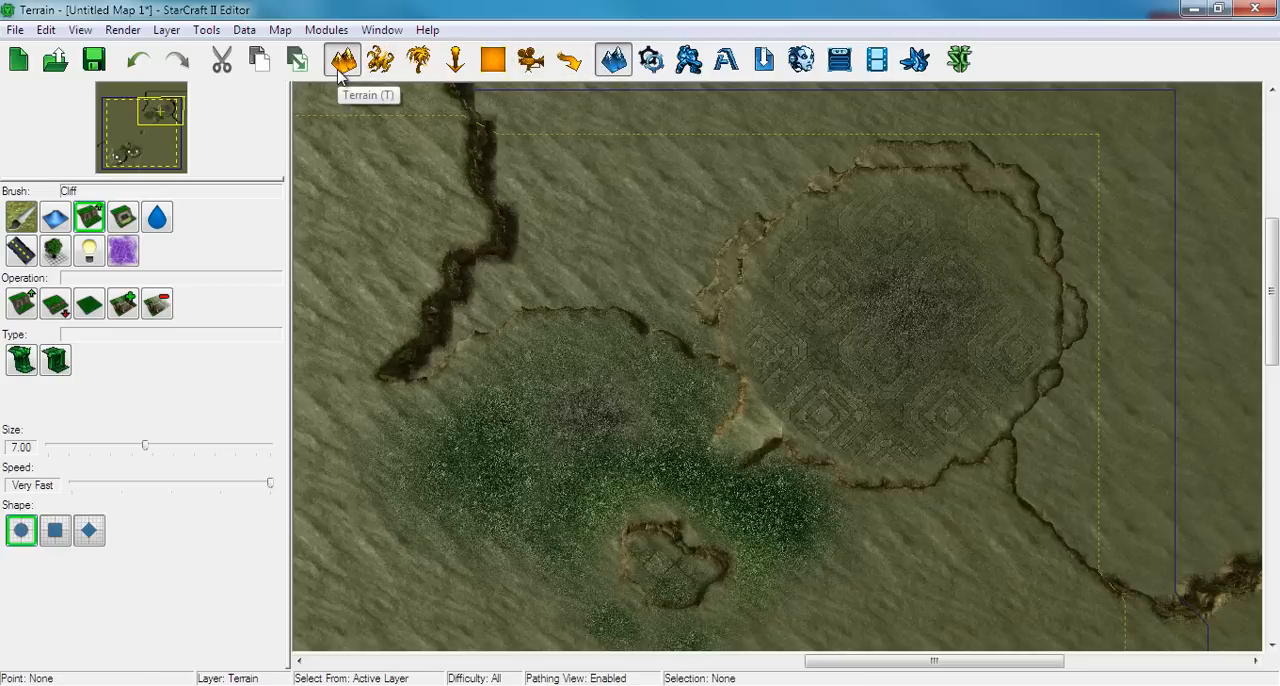
{"action": "right_click_drag", "start_coordinate": [380, 483], "coordinate": [966, 110]}
{"action": "right_click_drag", "start_coordinate": [736, 285], "coordinate": [960, 165]}
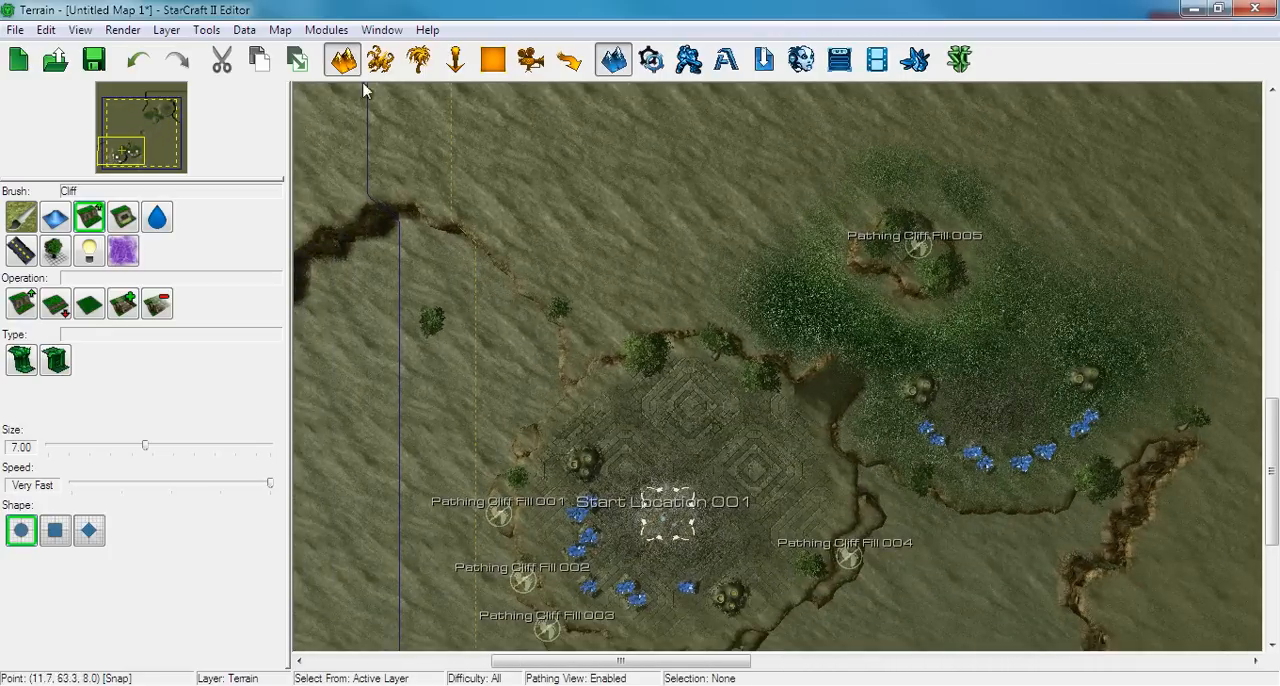
Select and copy the minerals and geysers of both south-west bases, and start pasting them rotated 180 degrees
{"action": "left_click", "coordinate": [380, 60]}
{"action": "scroll", "coordinate": [495, 274], "scroll_direction": "down", "scroll_amount": 2}
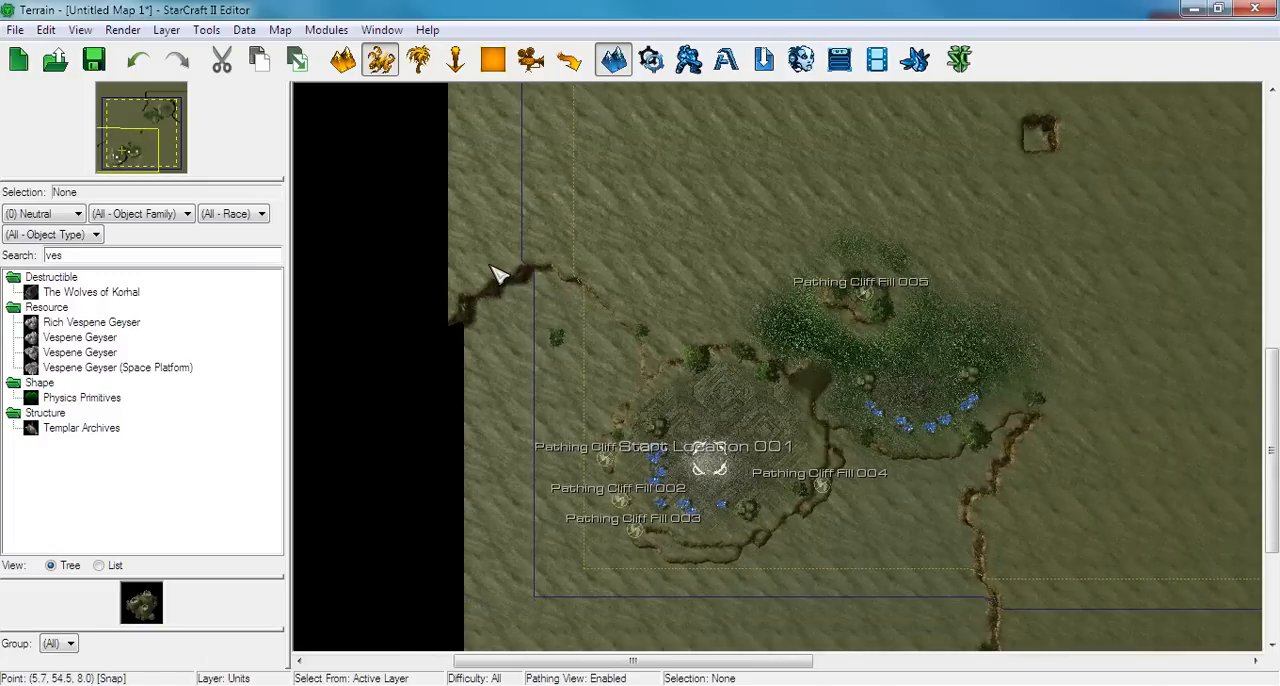
{"action": "left_click_drag", "start_coordinate": [575, 272], "coordinate": [1040, 588]}
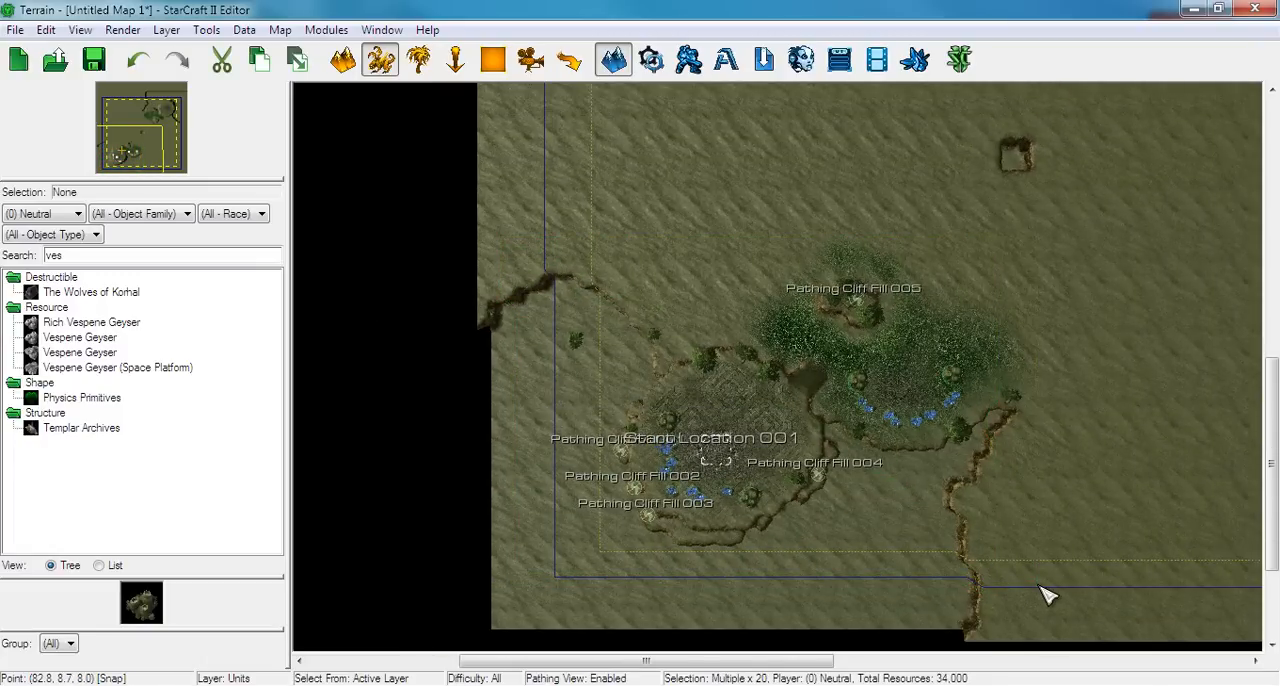
{"action": "middle_click_drag", "start_coordinate": [1020, 567], "coordinate": [970, 545]}
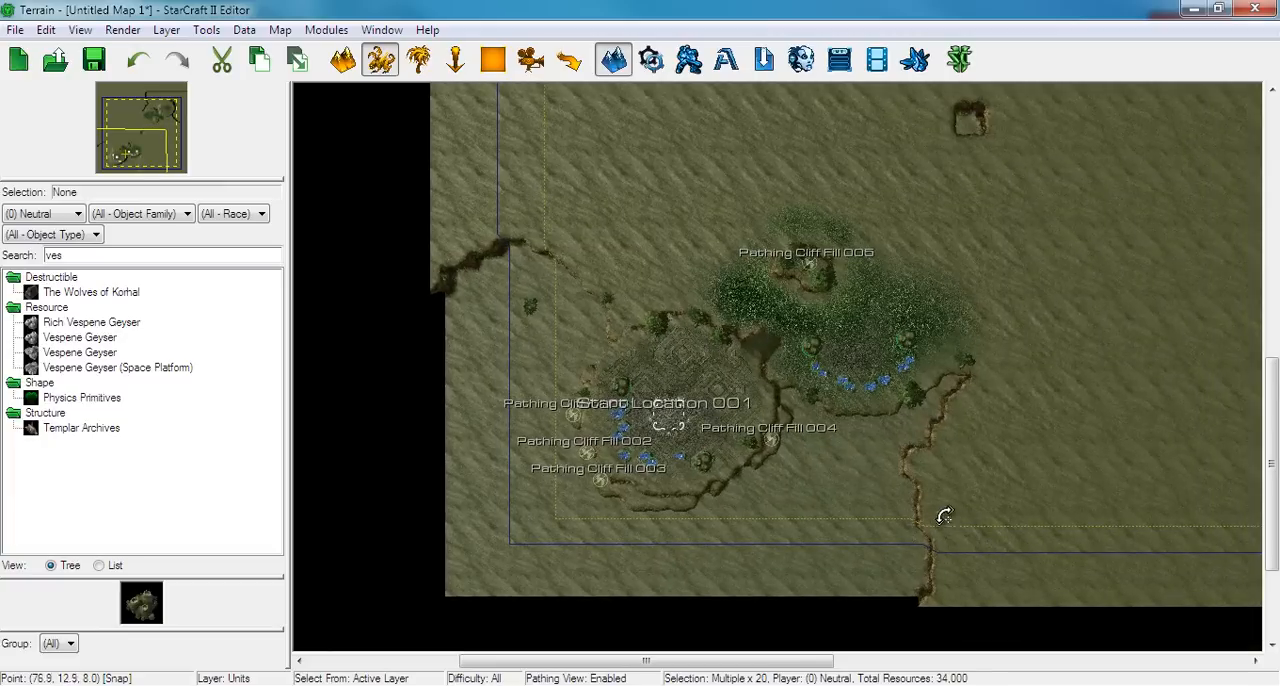
{"action": "key", "text": "ctrl+v"}
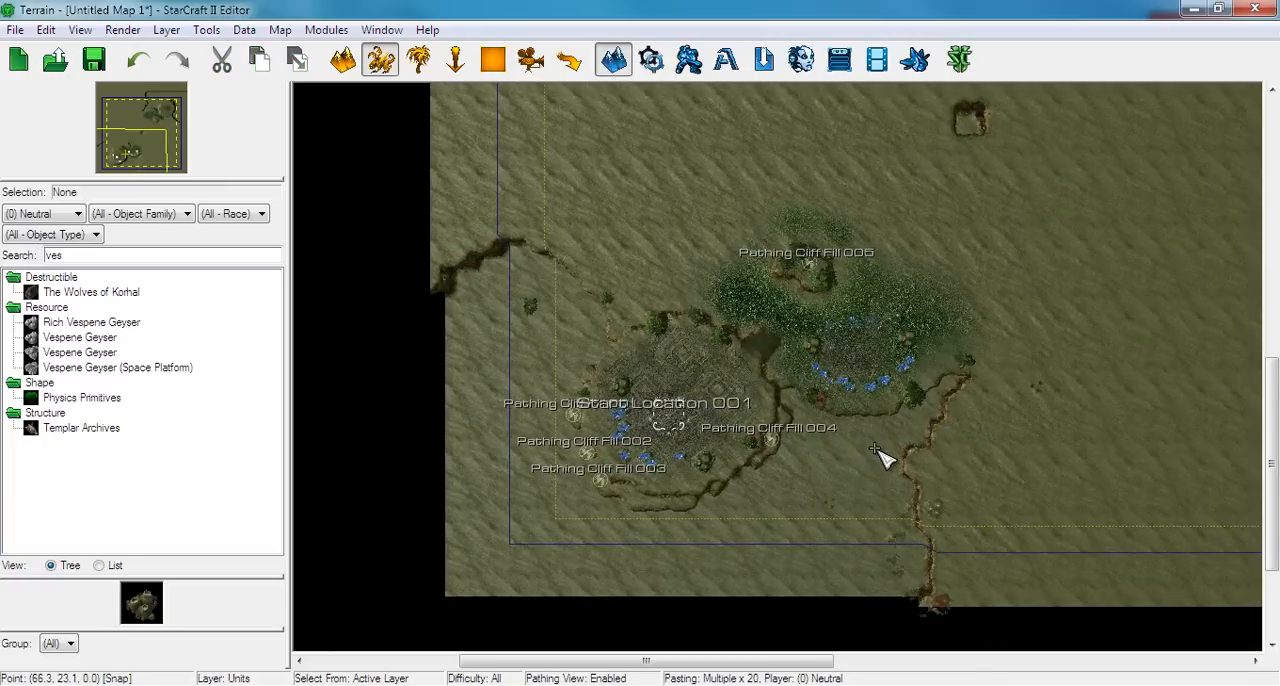
Show the terrain grid and examine how the south-west main's minerals and geysers line up with it
{"action": "middle_click_drag", "start_coordinate": [877, 397], "coordinate": [916, 350]}
{"action": "scroll", "coordinate": [916, 350], "scroll_direction": "up", "scroll_amount": 5}
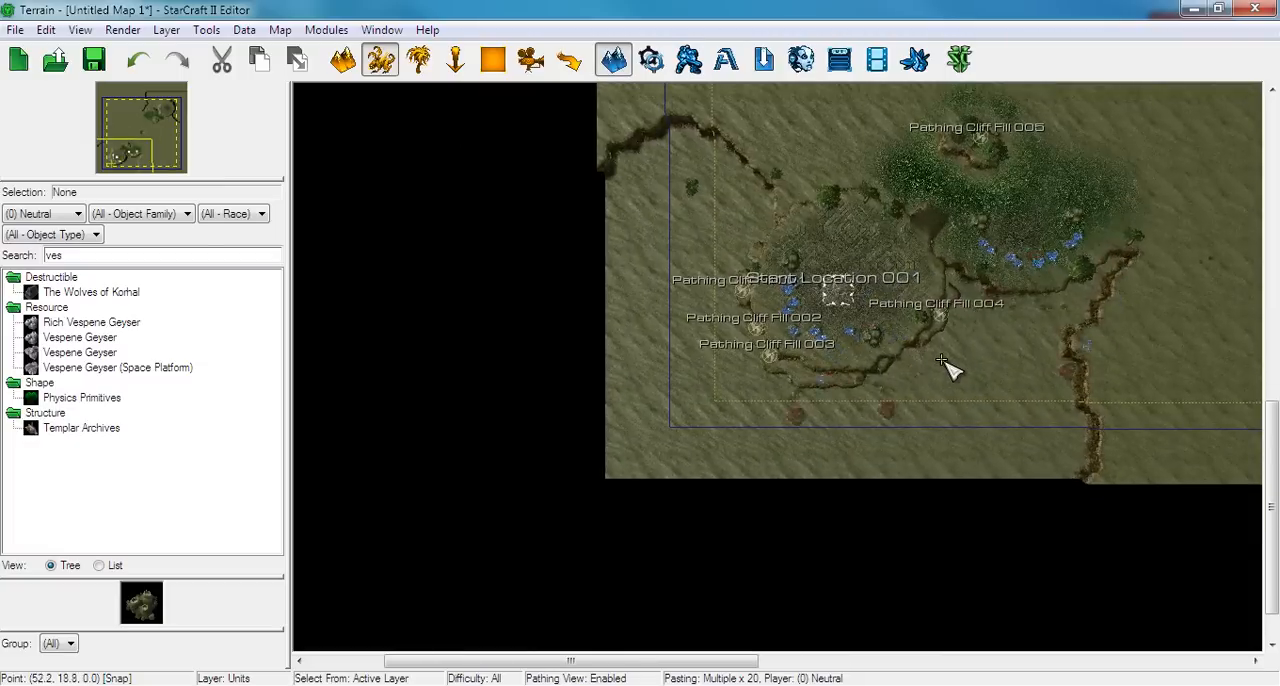
{"action": "scroll", "coordinate": [818, 383], "scroll_direction": "up", "scroll_amount": 5}
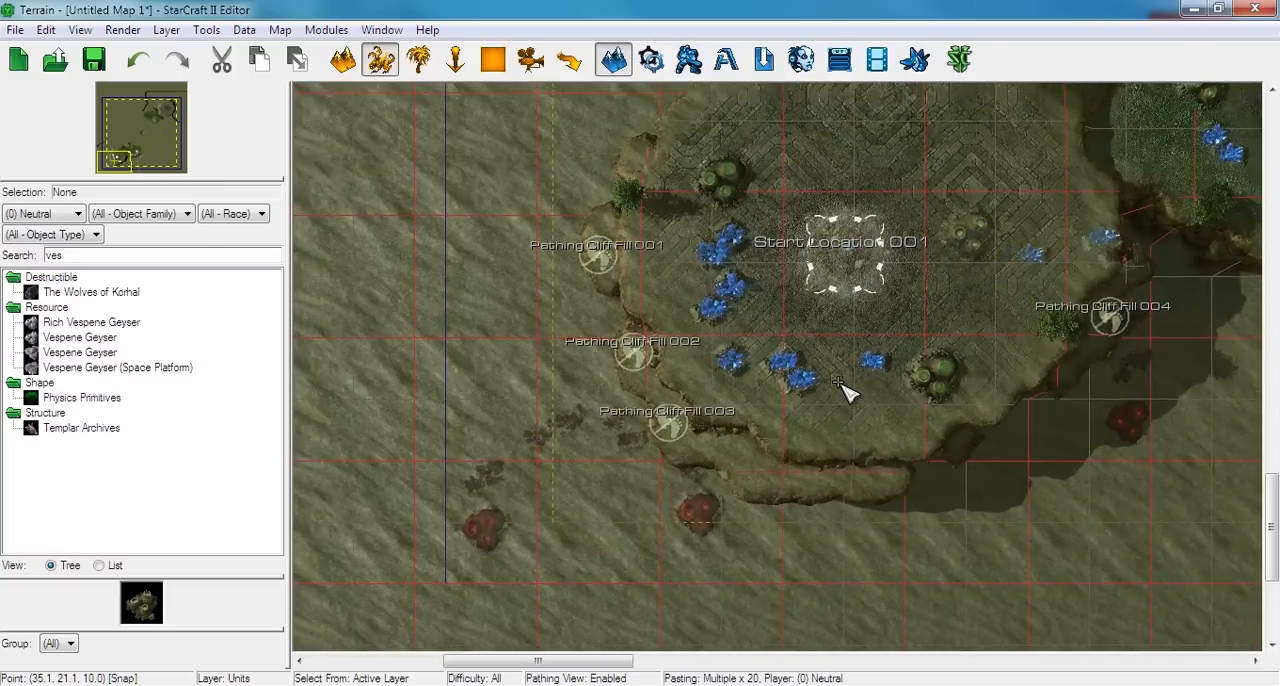
{"action": "scroll", "coordinate": [853, 362], "scroll_direction": "down", "scroll_amount": 5}
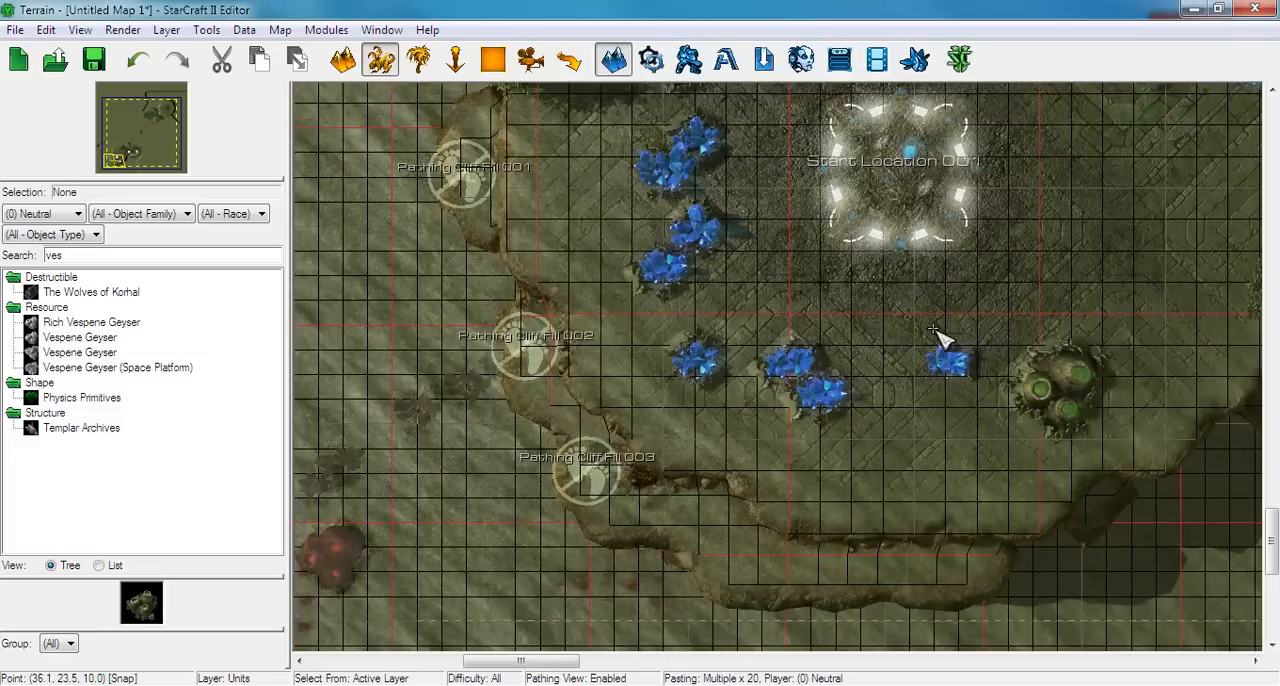
{"action": "right_click_drag", "start_coordinate": [937, 331], "coordinate": [726, 340]}
{"action": "scroll", "coordinate": [880, 305], "scroll_direction": "down", "scroll_amount": 1}
{"action": "scroll", "coordinate": [870, 312], "scroll_direction": "down", "scroll_amount": 3}
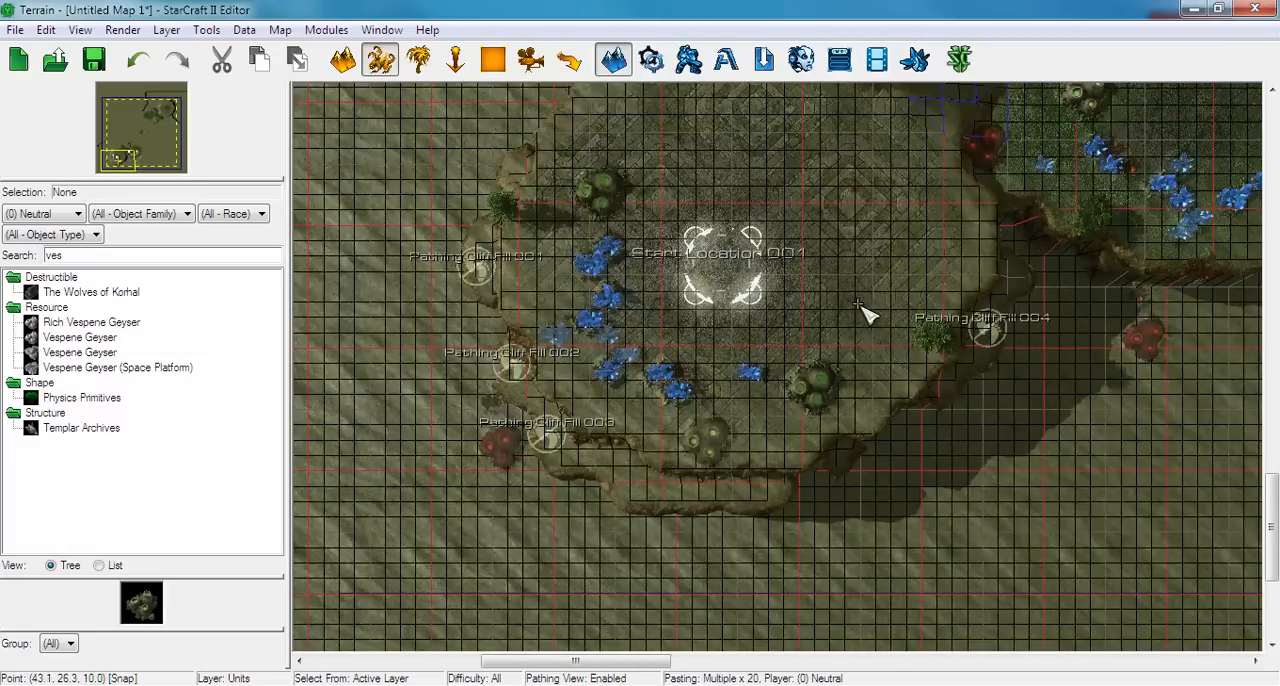
{"action": "scroll", "coordinate": [766, 443], "scroll_direction": "up", "scroll_amount": 2}
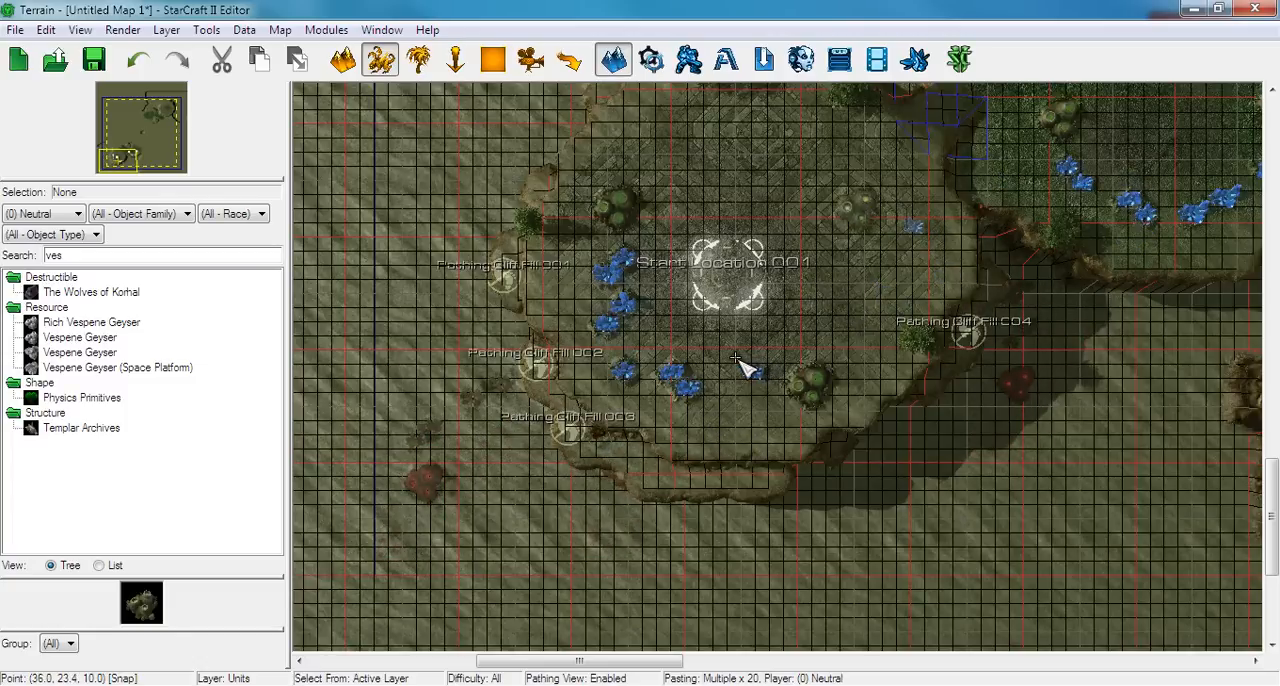
{"action": "scroll", "coordinate": [860, 320], "scroll_direction": "down", "scroll_amount": 3}
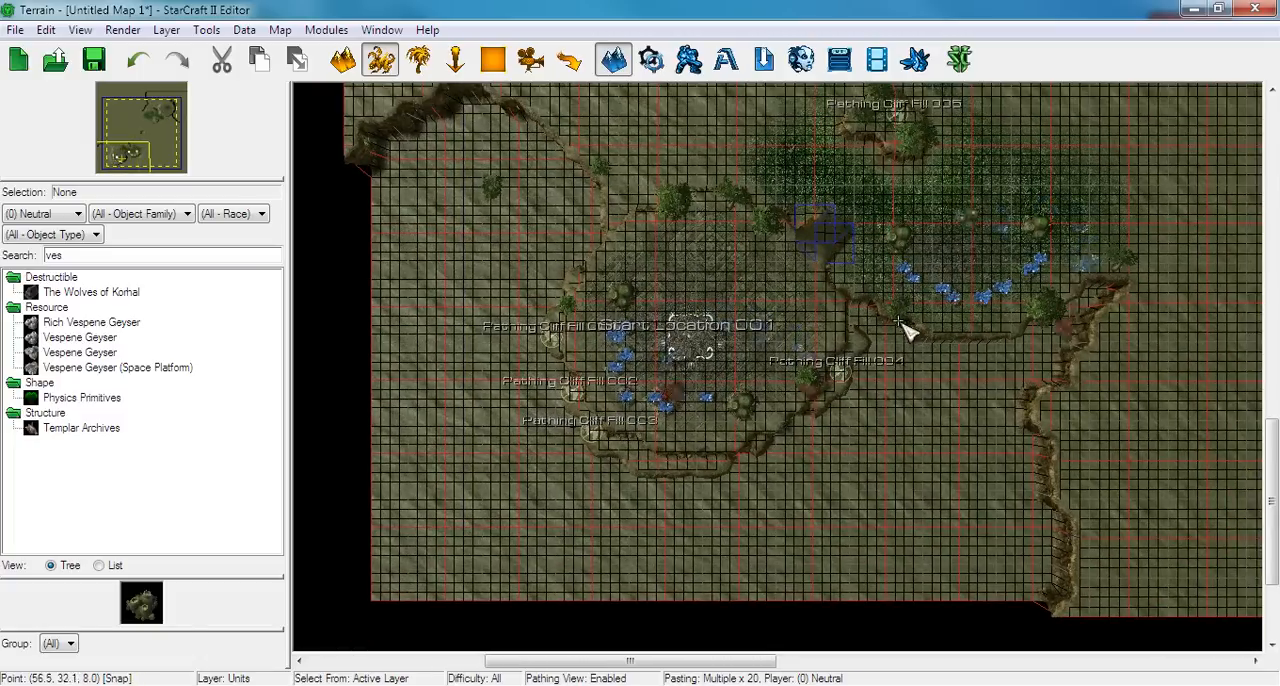
{"action": "right_click_drag", "start_coordinate": [1018, 388], "coordinate": [924, 380]}
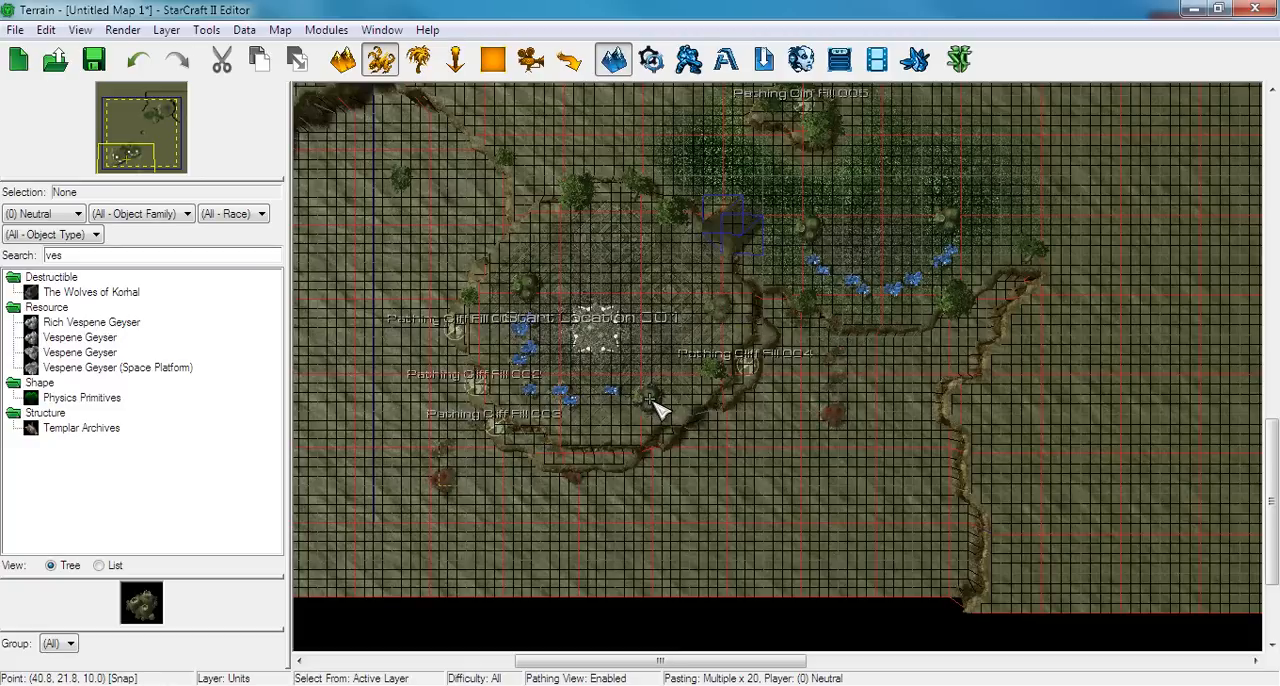
{"action": "scroll", "coordinate": [700, 437], "scroll_direction": "up", "scroll_amount": 5}
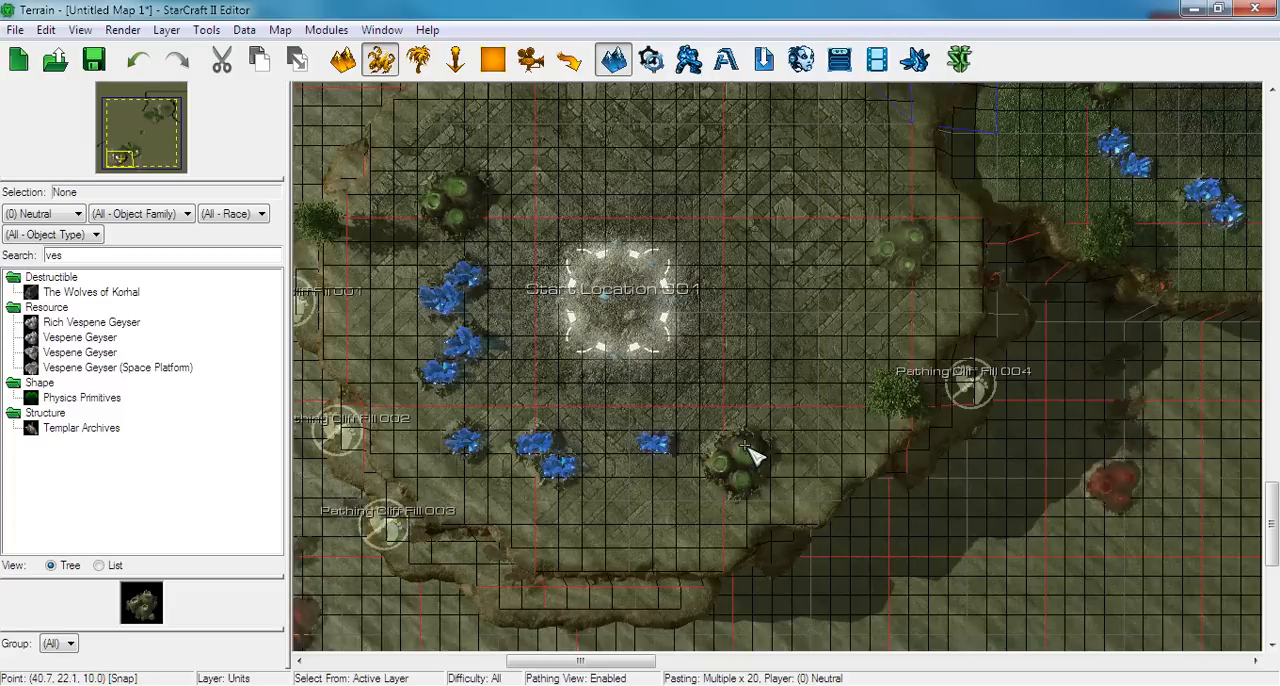
{"action": "right_click_drag", "start_coordinate": [804, 376], "coordinate": [749, 422]}
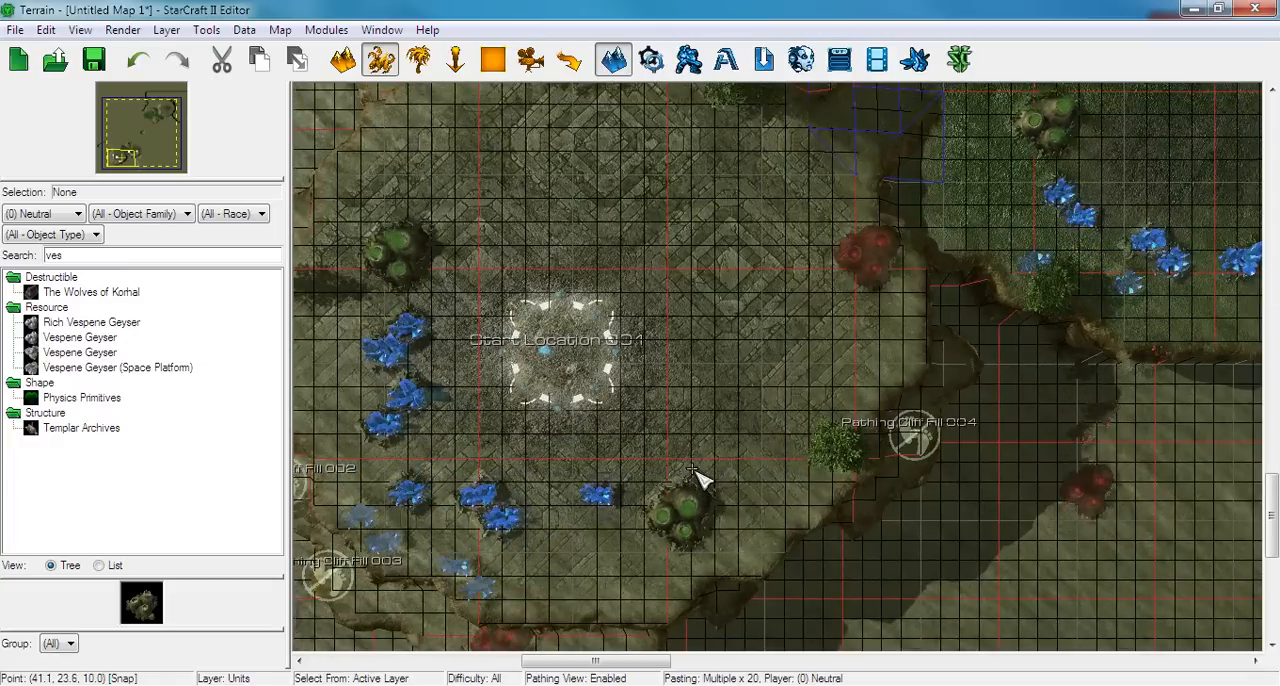
{"action": "scroll", "coordinate": [692, 465], "scroll_direction": "down", "scroll_amount": 3}
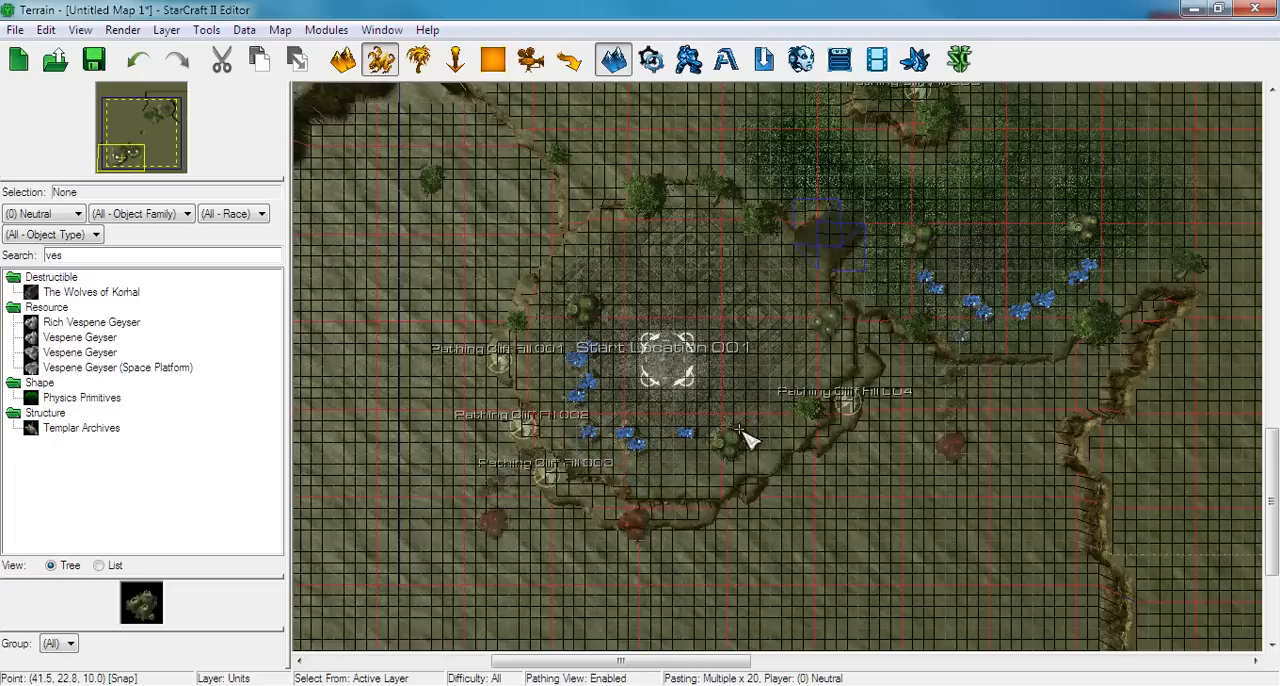
{"action": "scroll", "coordinate": [974, 286], "scroll_direction": "up", "scroll_amount": 3}
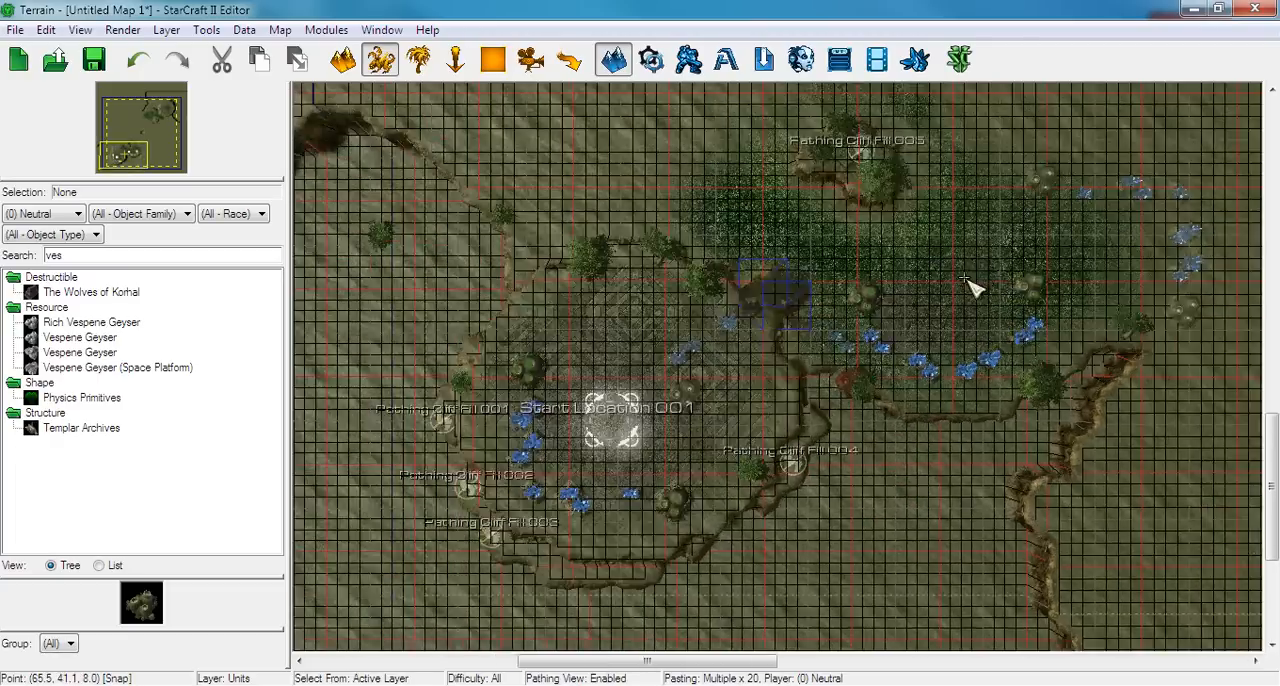
Place the rotated minerals and geysers on the north-east main and natural, matching the south-west layout on the grid
{"action": "right_click_drag", "start_coordinate": [795, 435], "coordinate": [543, 590]}
{"action": "mouse_move", "coordinate": [738, 408]}
{"action": "right_mouse_down"}
{"action": "mouse_move", "coordinate": [675, 463]}
{"action": "mouse_move", "coordinate": [573, 500]}
{"action": "right_mouse_up"}
{"action": "scroll", "coordinate": [600, 490], "scroll_direction": "up", "scroll_amount": 3}
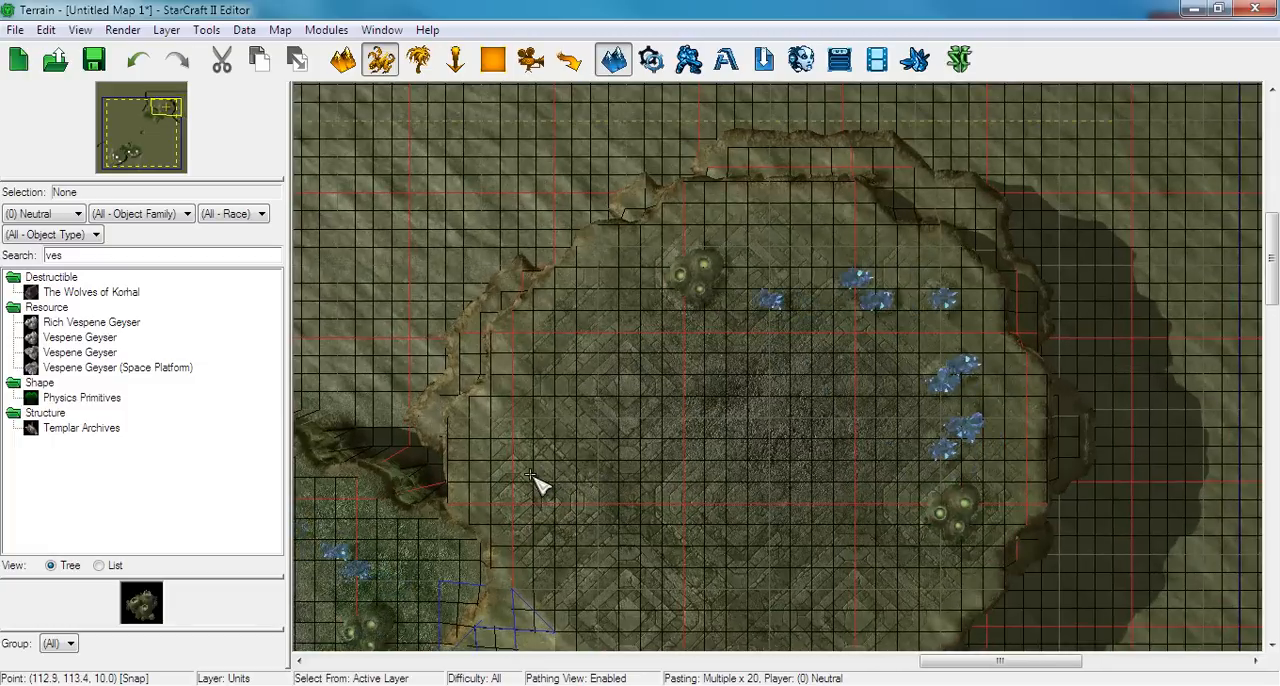
{"action": "scroll", "coordinate": [615, 420], "scroll_direction": "up", "scroll_amount": 3}
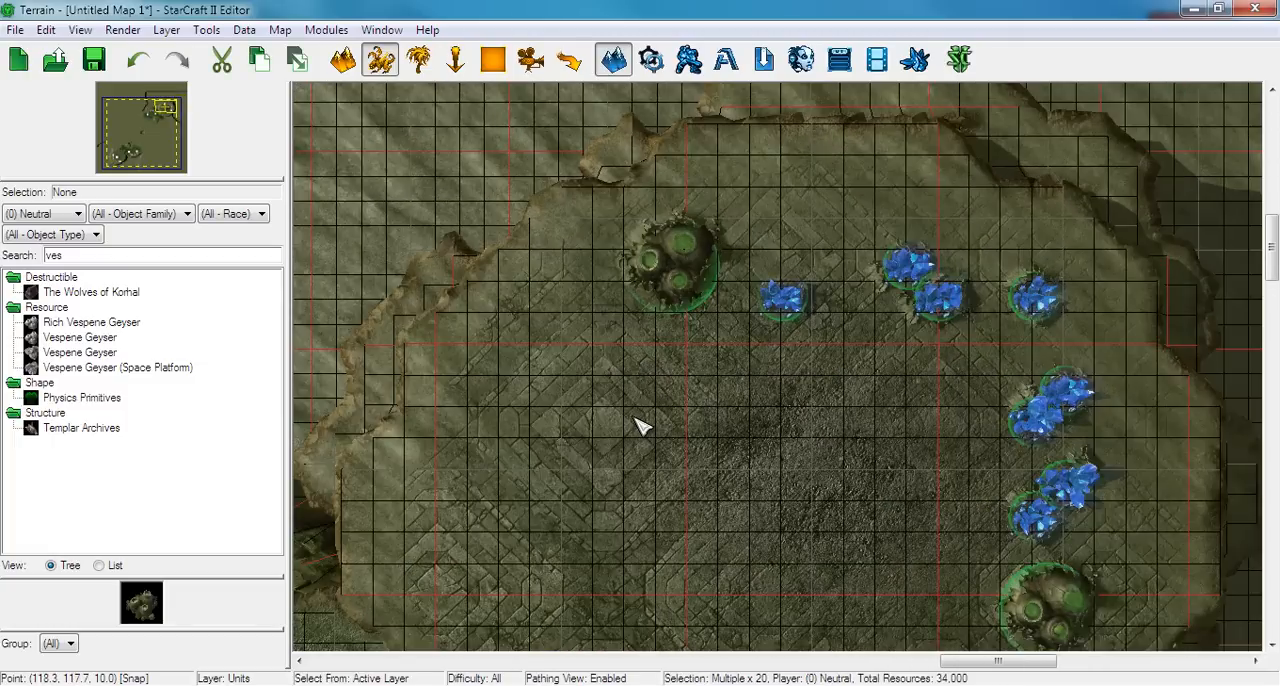
Deselect the pasted resources and check the position of the north-east main's northern geyser against the grid
{"action": "right_click_drag", "start_coordinate": [635, 418], "coordinate": [670, 436]}
{"action": "left_click", "coordinate": [672, 437]}
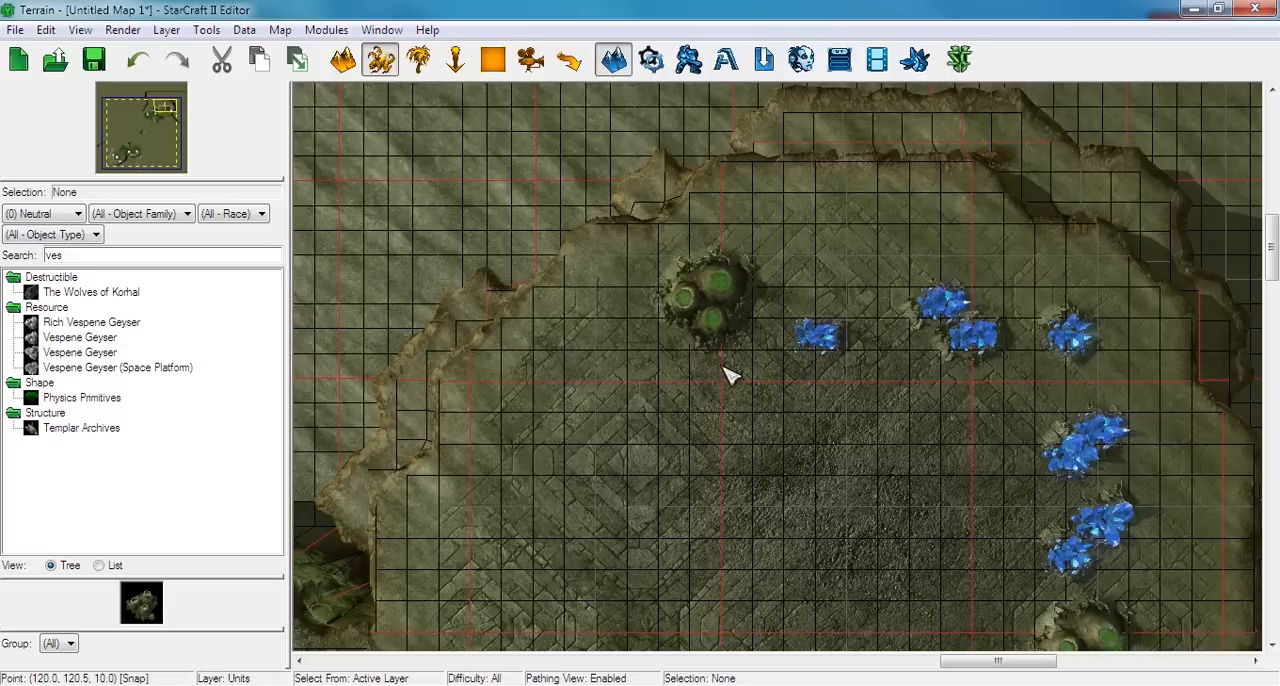
{"action": "left_click", "coordinate": [717, 333]}
{"action": "scroll", "coordinate": [758, 348], "scroll_direction": "down", "scroll_amount": 4}
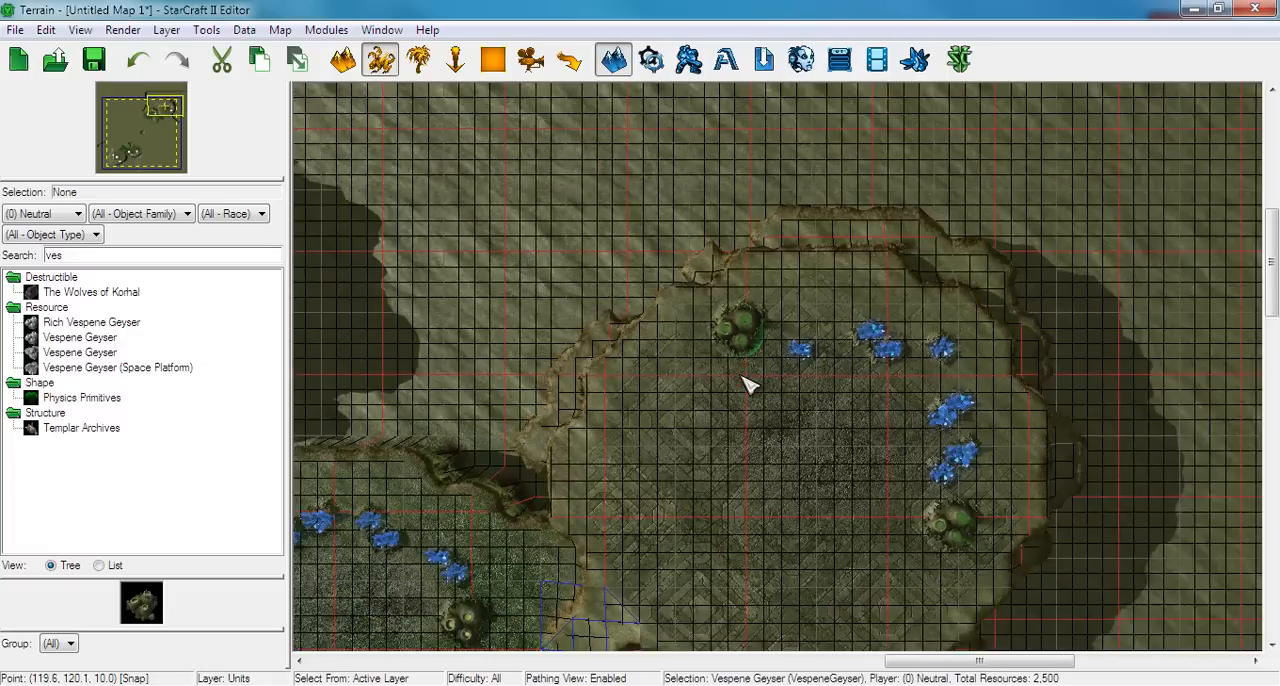
{"action": "mouse_move", "coordinate": [553, 521]}
{"action": "right_mouse_down"}
{"action": "mouse_move", "coordinate": [664, 481]}
{"action": "mouse_move", "coordinate": [803, 260]}
{"action": "mouse_move", "coordinate": [741, 378]}
{"action": "mouse_move", "coordinate": [944, 238]}
{"action": "right_mouse_up"}
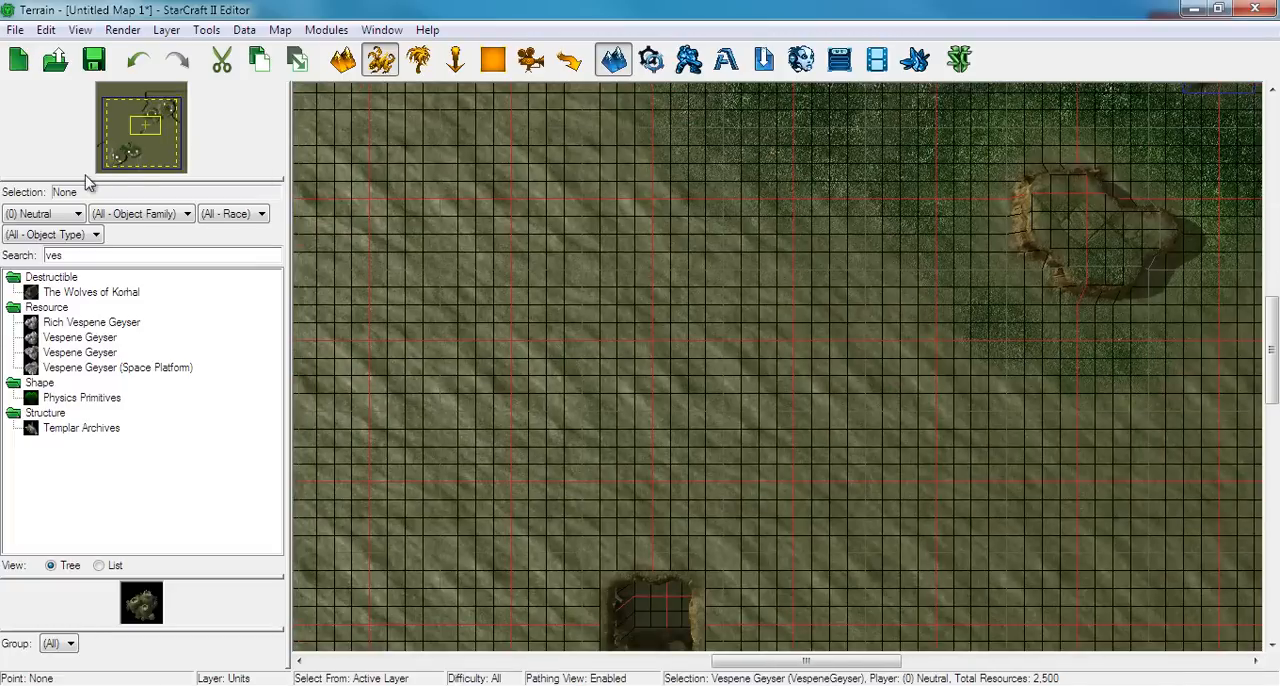
Select all the Bel'Shir trees around the south-west bases and copy them, using a tree on the natural's small plateau as position reference
{"action": "left_click", "coordinate": [117, 156]}
{"action": "left_click", "coordinate": [419, 59]}
{"action": "scroll", "coordinate": [606, 365], "scroll_direction": "down", "scroll_amount": 5}
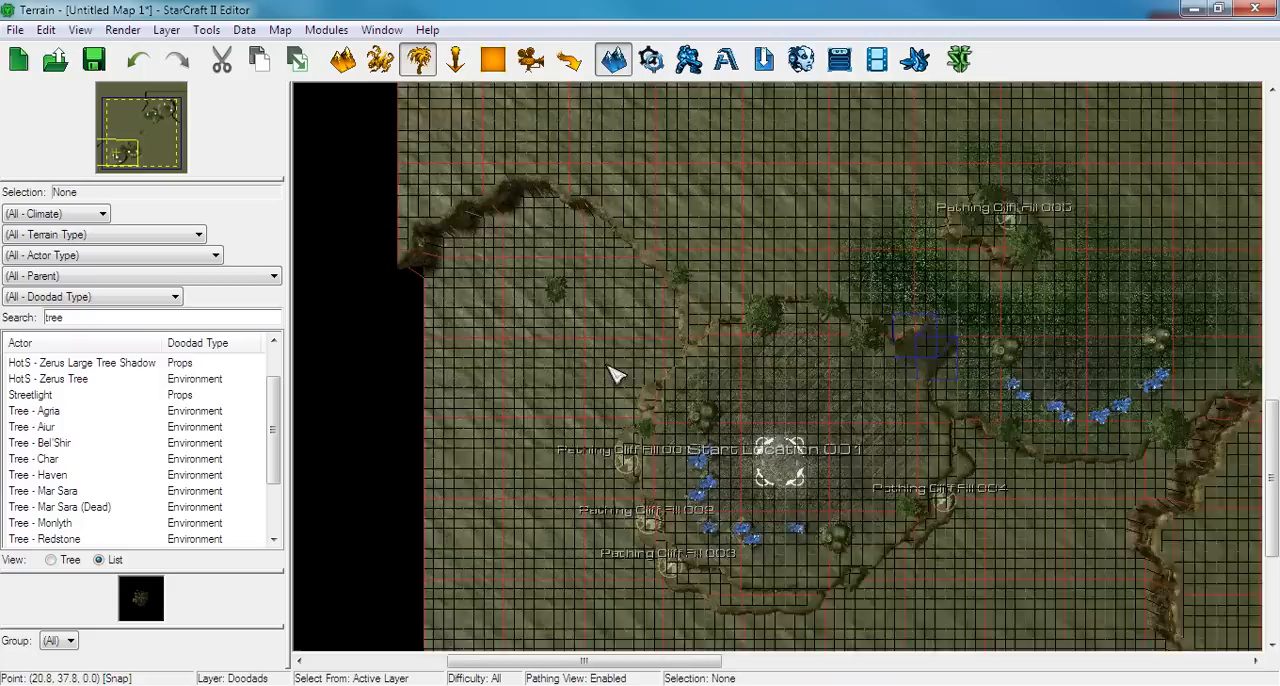
{"action": "left_click_drag", "start_coordinate": [588, 190], "coordinate": [1113, 594]}
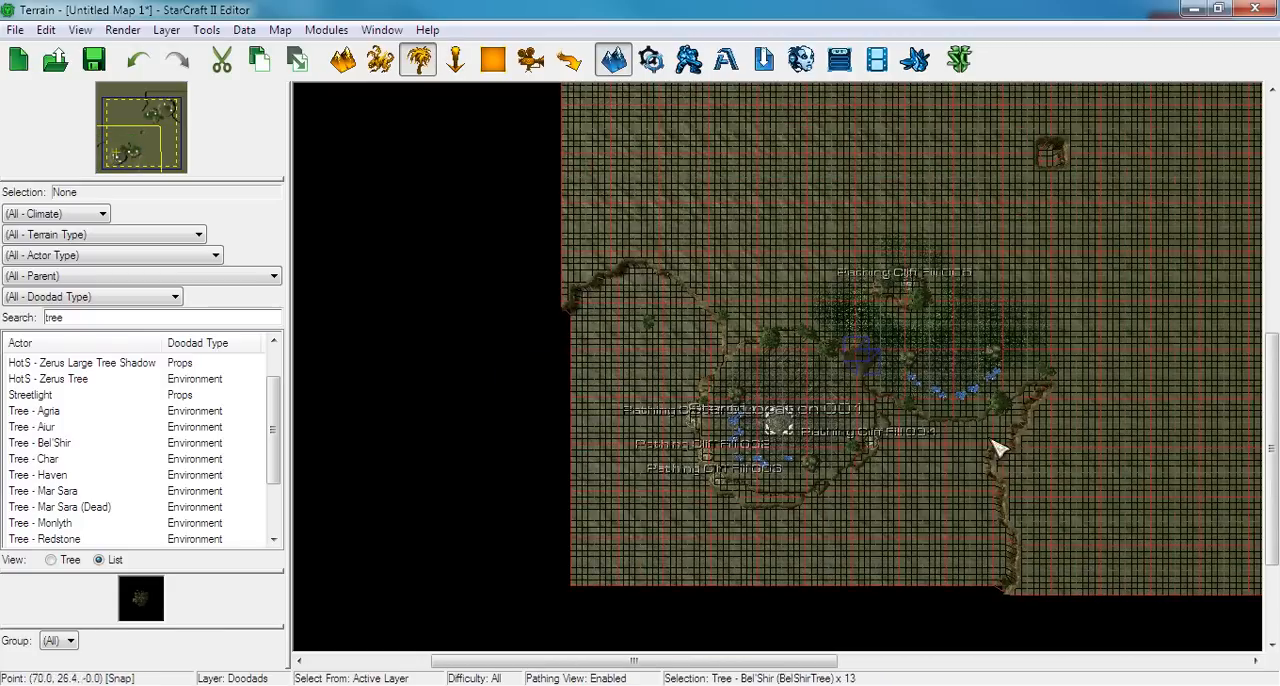
{"action": "scroll", "coordinate": [886, 423], "scroll_direction": "up", "scroll_amount": 2}
{"action": "scroll", "coordinate": [877, 428], "scroll_direction": "up", "scroll_amount": 4}
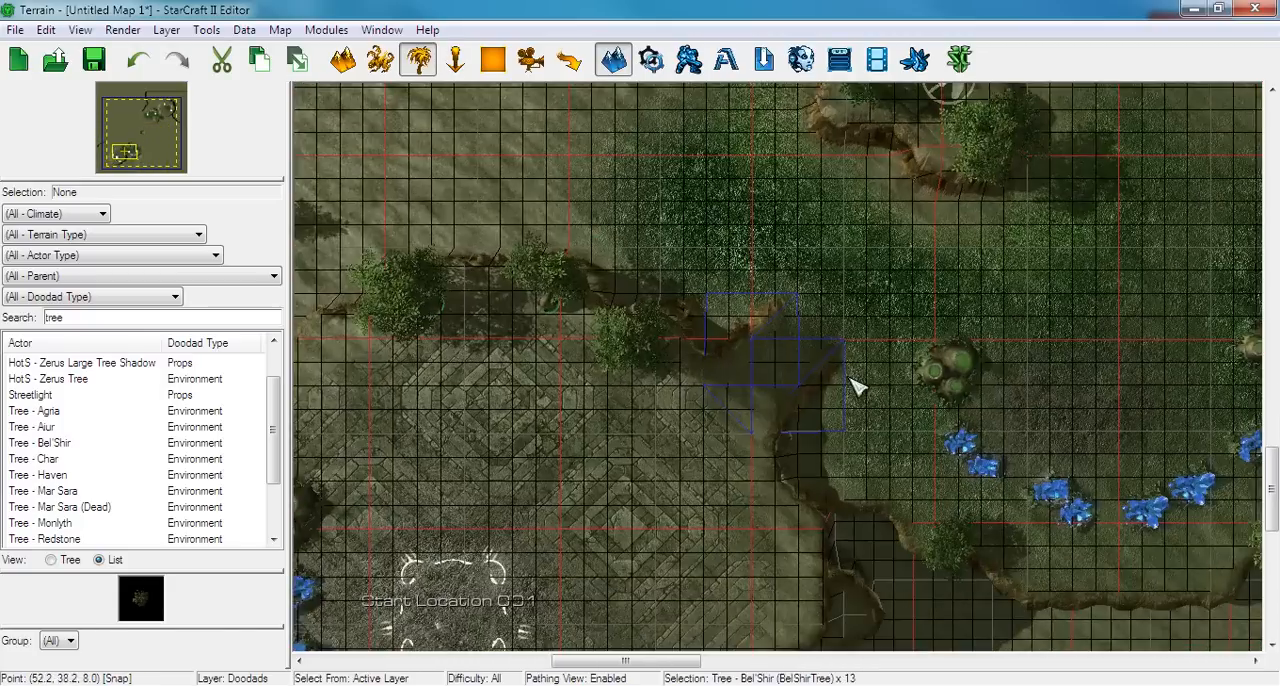
{"action": "right_click_drag", "start_coordinate": [819, 335], "coordinate": [705, 342]}
{"action": "scroll", "coordinate": [688, 400], "scroll_direction": "up", "scroll_amount": 5}
{"action": "right_click_drag", "start_coordinate": [698, 474], "coordinate": [838, 223]}
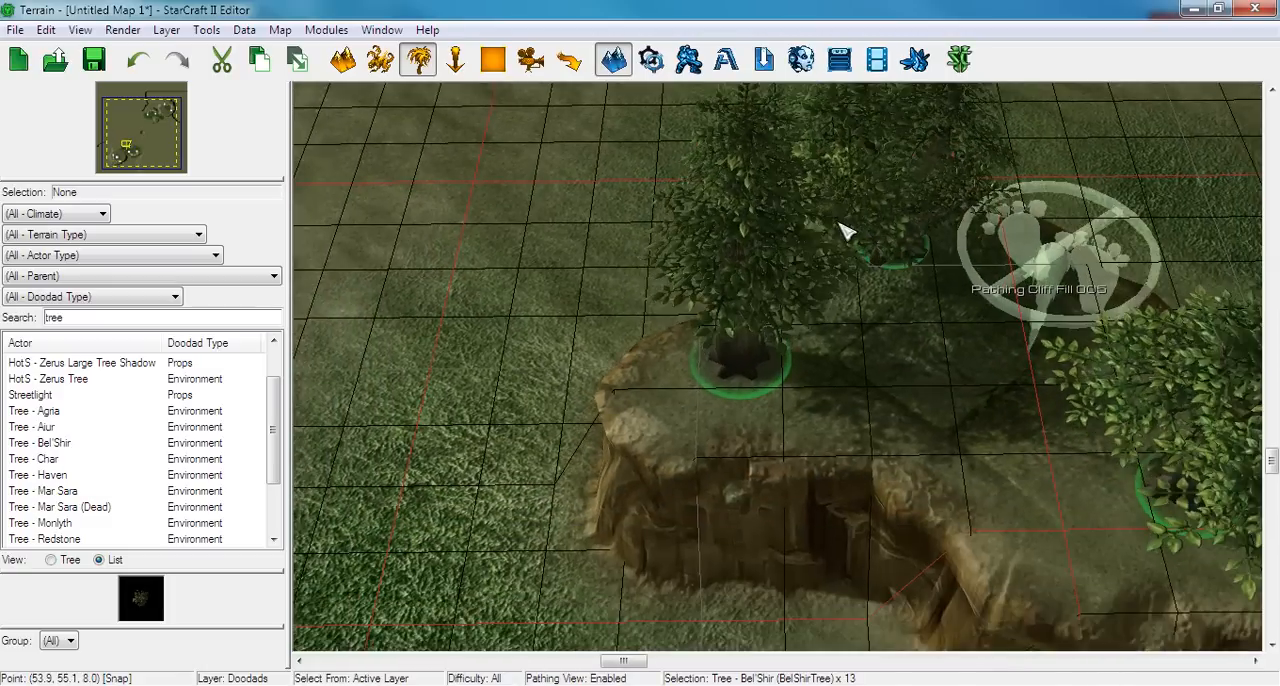
{"action": "scroll", "coordinate": [738, 383], "scroll_direction": "down", "scroll_amount": 2}
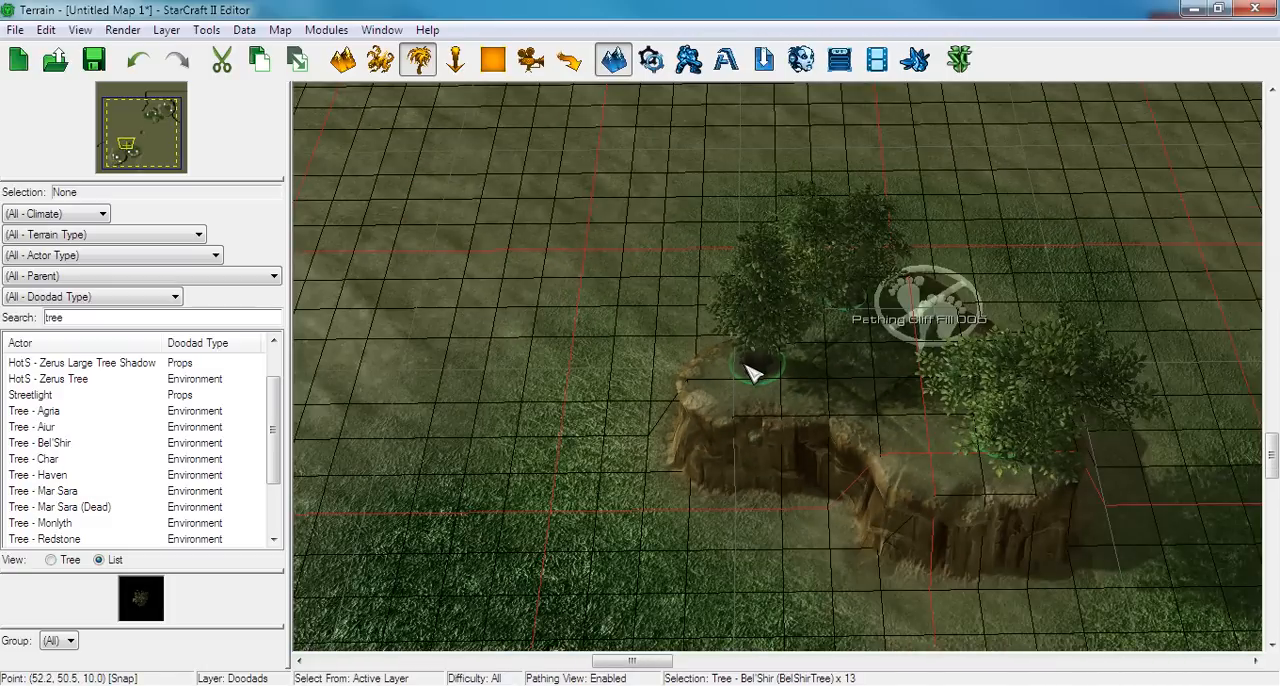
Paste the copied Bel'Shir trees around the north-east bases, rotated 180 degrees and aligned with the plateau, and check their placement
{"action": "left_click", "coordinate": [160, 108]}
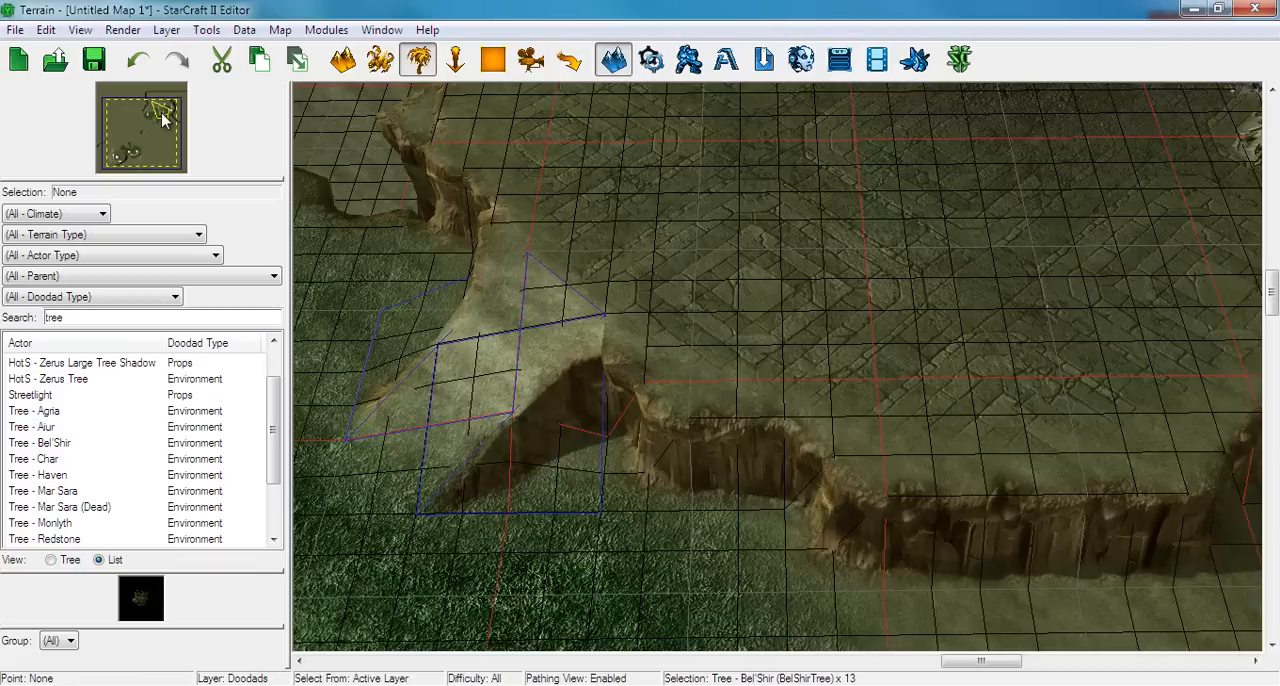
{"action": "key", "text": "ctrl+v"}
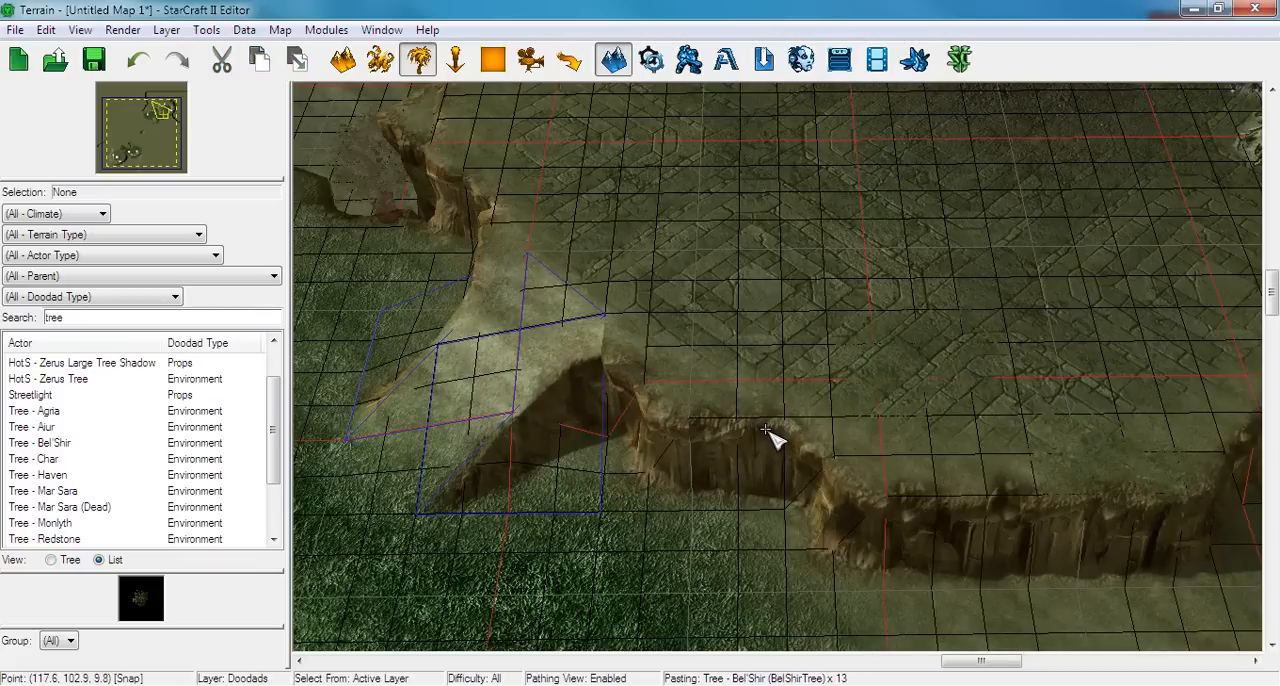
{"action": "right_click_drag", "start_coordinate": [726, 477], "coordinate": [891, 229]}
{"action": "right_click_drag", "start_coordinate": [815, 345], "coordinate": [925, 455]}
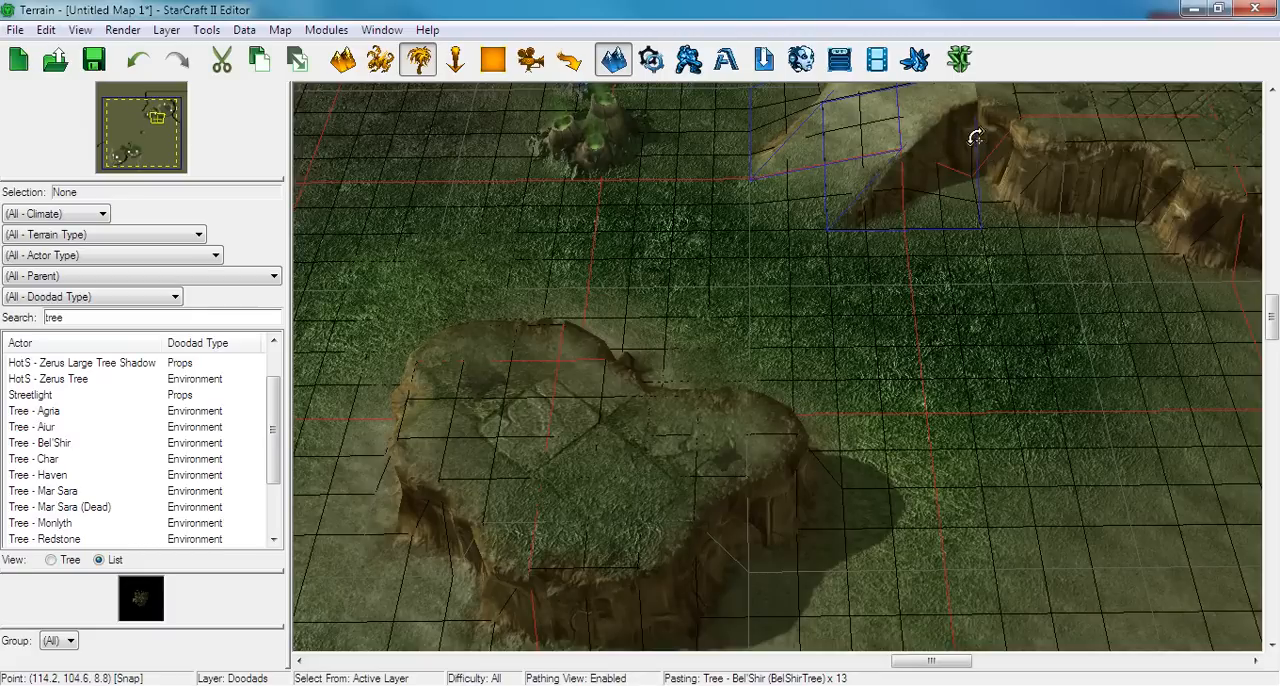
{"action": "left_click", "coordinate": [978, 140]}
{"action": "right_click_drag", "start_coordinate": [860, 355], "coordinate": [680, 574]}
{"action": "scroll", "coordinate": [1092, 600], "scroll_direction": "down", "scroll_amount": 4}
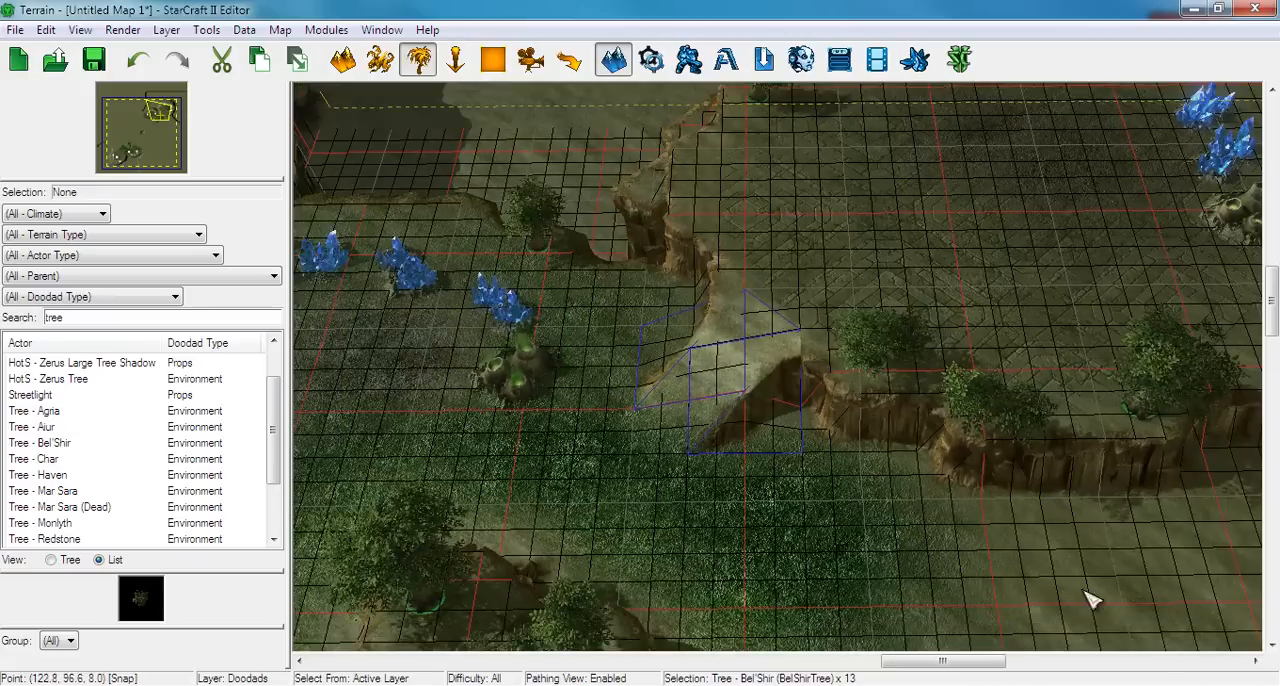
{"action": "right_click_drag", "start_coordinate": [1085, 592], "coordinate": [375, 380]}
{"action": "right_click_drag", "start_coordinate": [620, 321], "coordinate": [567, 375]}
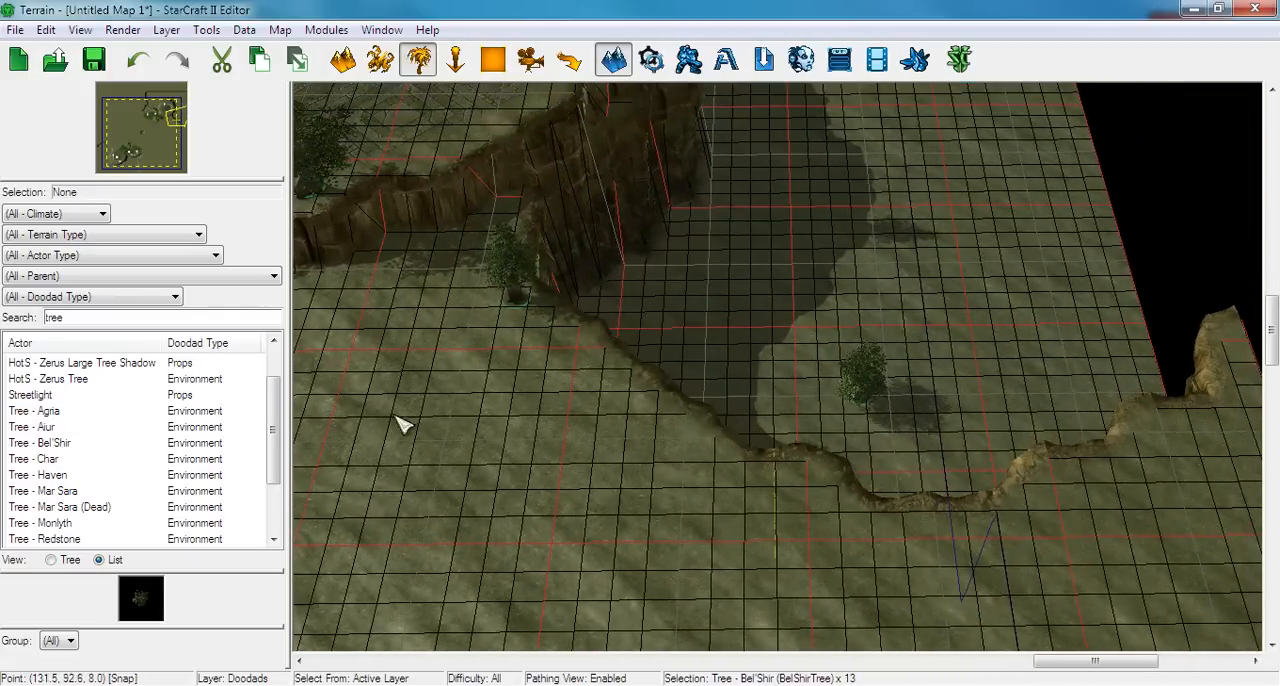
Switch to the pathing layer, then select and copy all the Pathing Cliff Fill points around the south-west bases
{"action": "left_click_drag", "start_coordinate": [136, 158], "coordinate": [122, 152]}
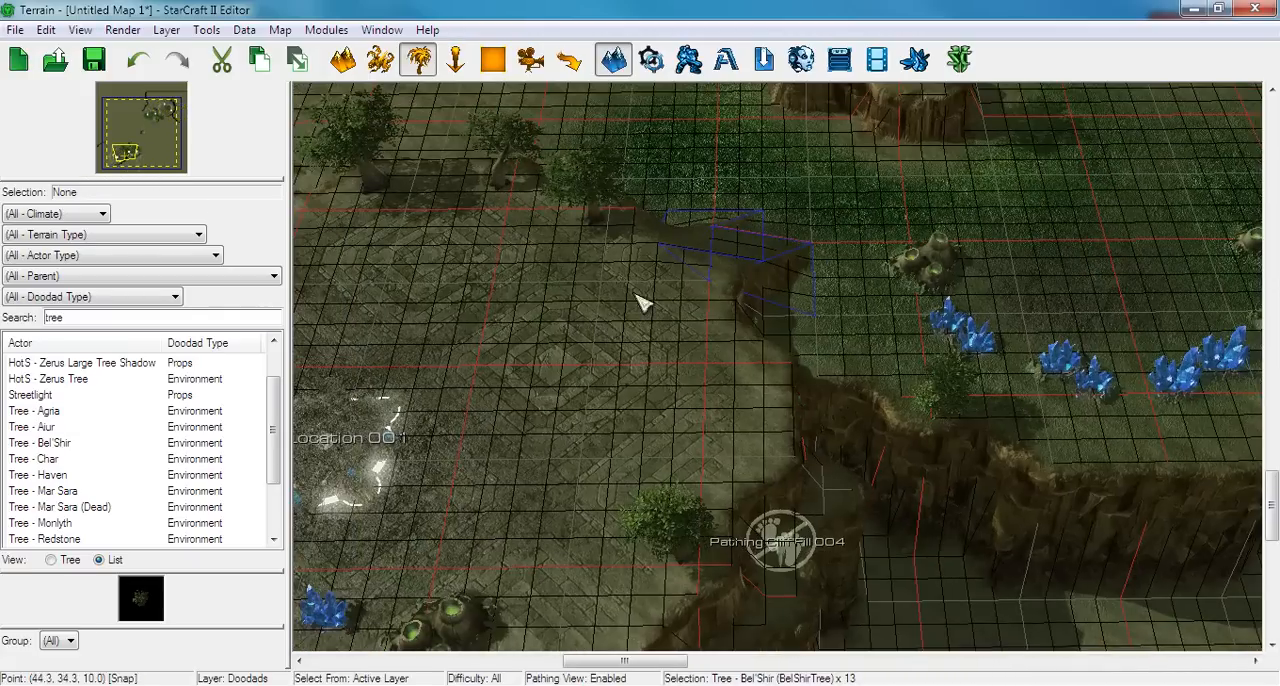
{"action": "right_click_drag", "start_coordinate": [636, 294], "coordinate": [862, 167]}
{"action": "left_click", "coordinate": [568, 59]}
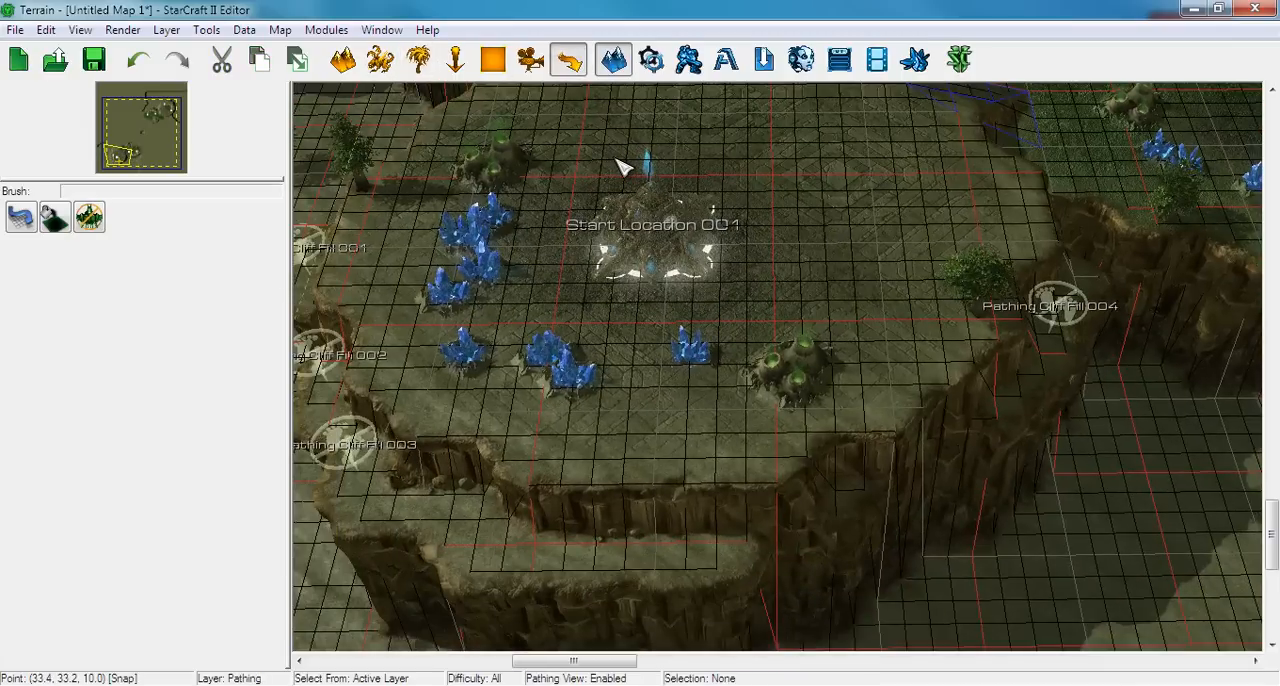
{"action": "middle_click_drag", "start_coordinate": [614, 168], "coordinate": [612, 284]}
{"action": "right_click_drag", "start_coordinate": [612, 284], "coordinate": [629, 418], "text": "ctrl"}
{"action": "key", "text": "ctrl+a"}
{"action": "scroll", "coordinate": [629, 418], "scroll_direction": "down", "scroll_amount": 4}
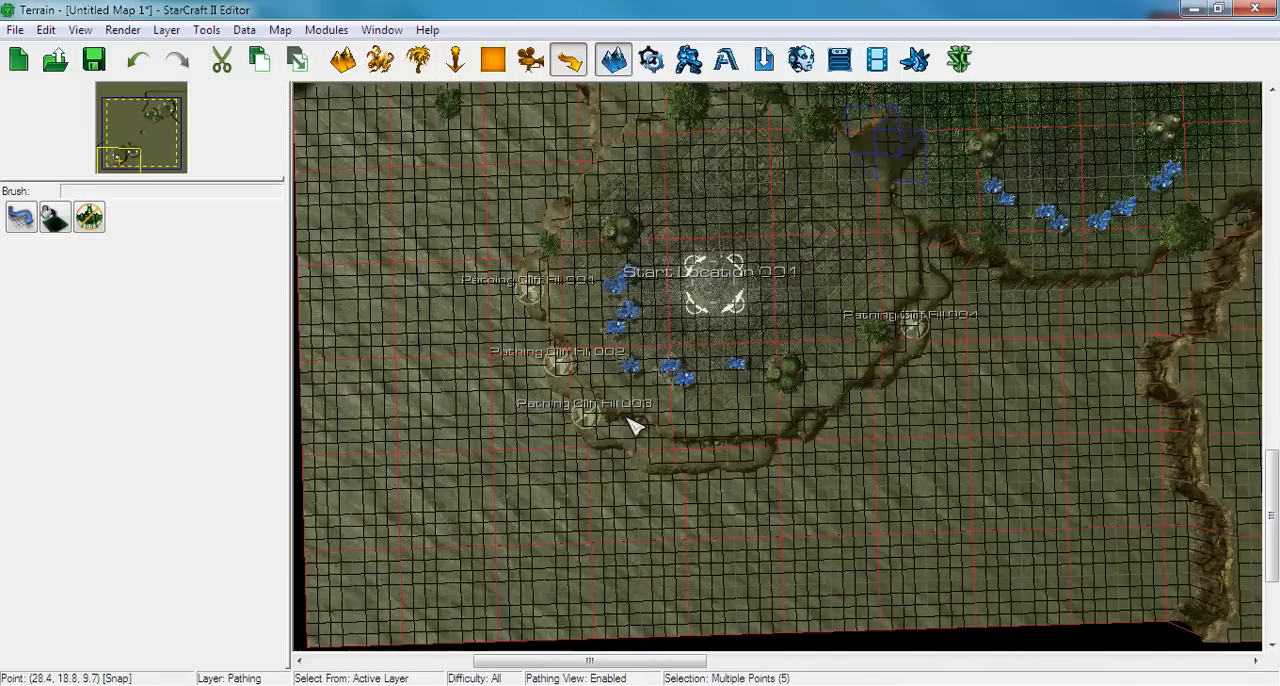
{"action": "scroll", "coordinate": [660, 305], "scroll_direction": "down", "scroll_amount": 1}
Paste the copied Pathing Cliff Fill points around the north-east bases, rotated 180 degrees and aligned with the duplicated cliffs
{"action": "right_click_drag", "start_coordinate": [735, 242], "coordinate": [705, 293]}
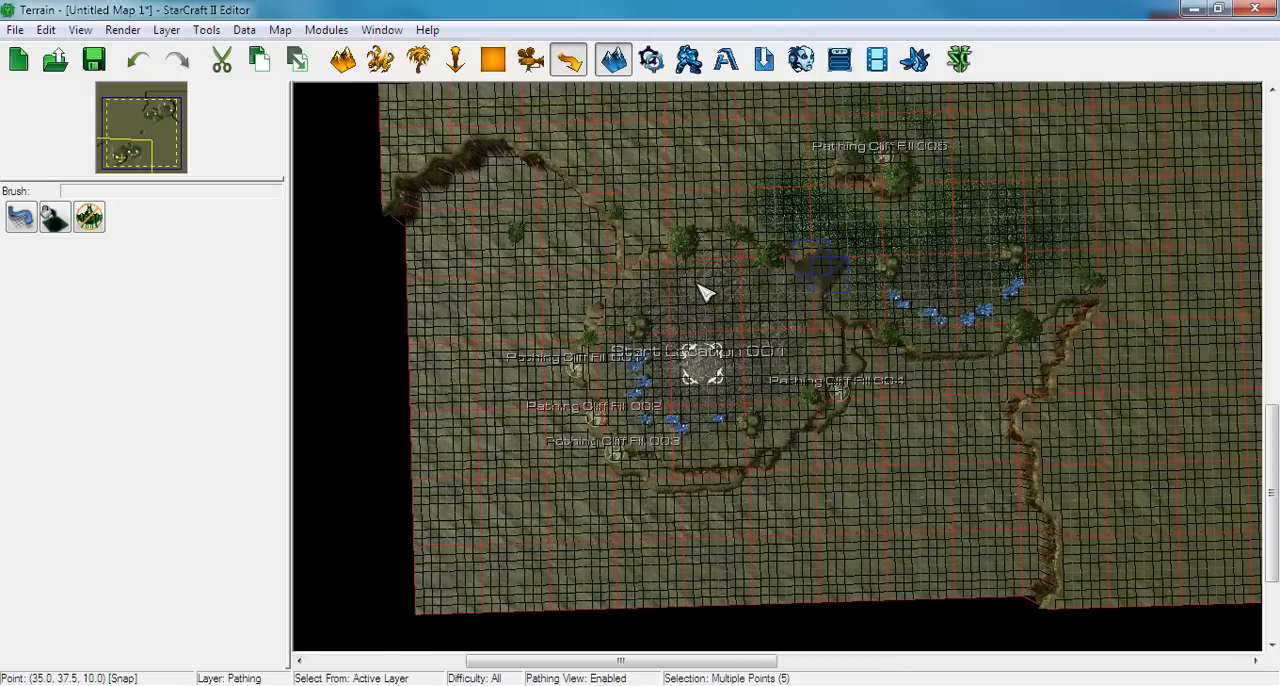
{"action": "right_click_drag", "start_coordinate": [853, 234], "coordinate": [533, 539]}
{"action": "right_click_drag", "start_coordinate": [833, 325], "coordinate": [620, 463]}
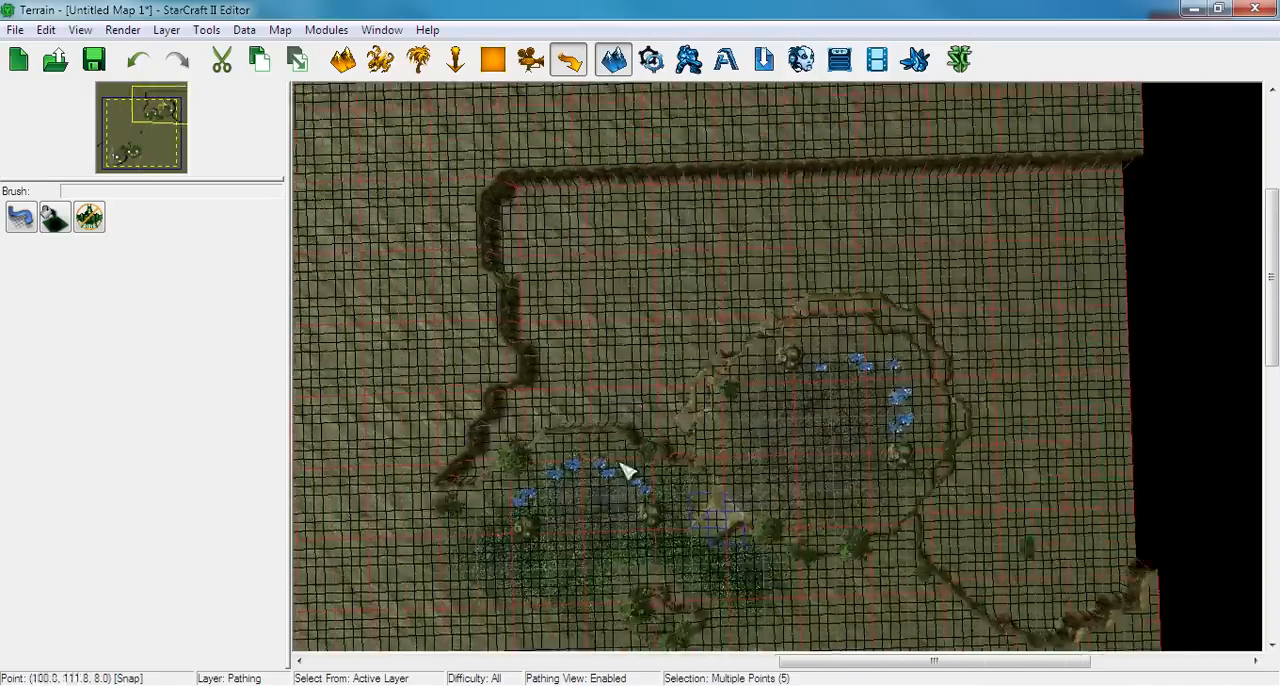
{"action": "key", "text": "ctrl+v"}
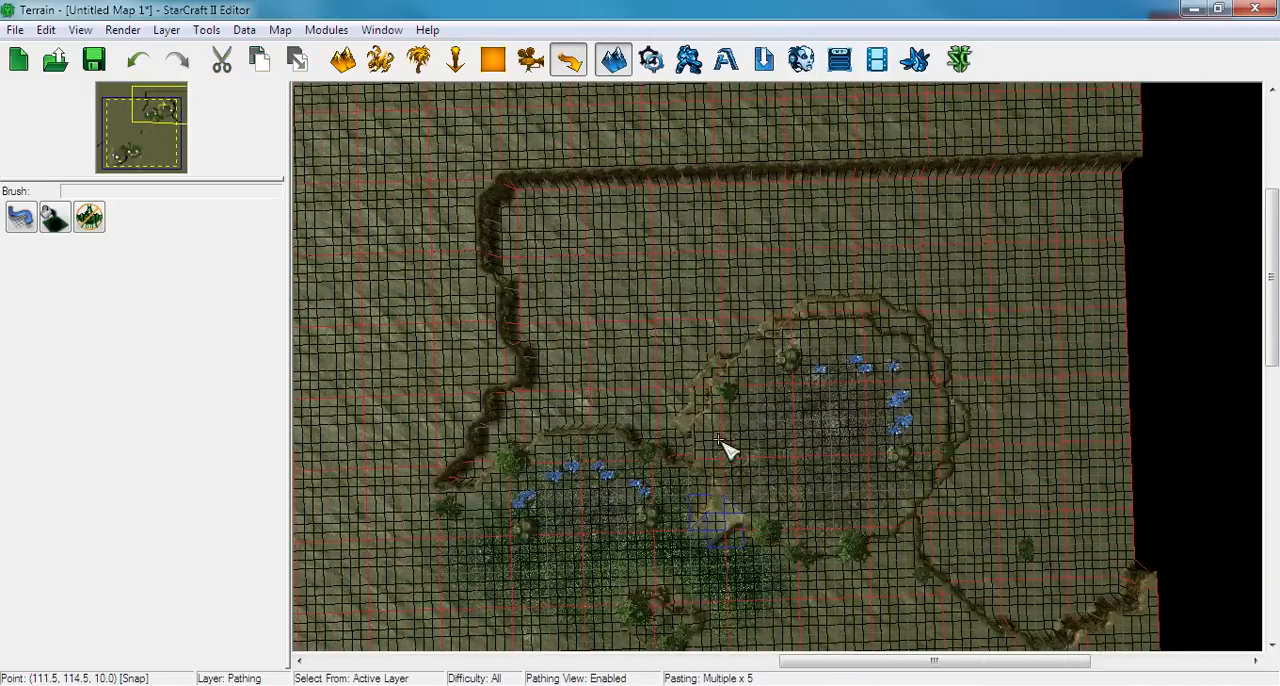
{"action": "right_click_drag", "start_coordinate": [726, 449], "coordinate": [676, 410]}
{"action": "scroll", "coordinate": [676, 410], "scroll_direction": "up", "scroll_amount": 5}
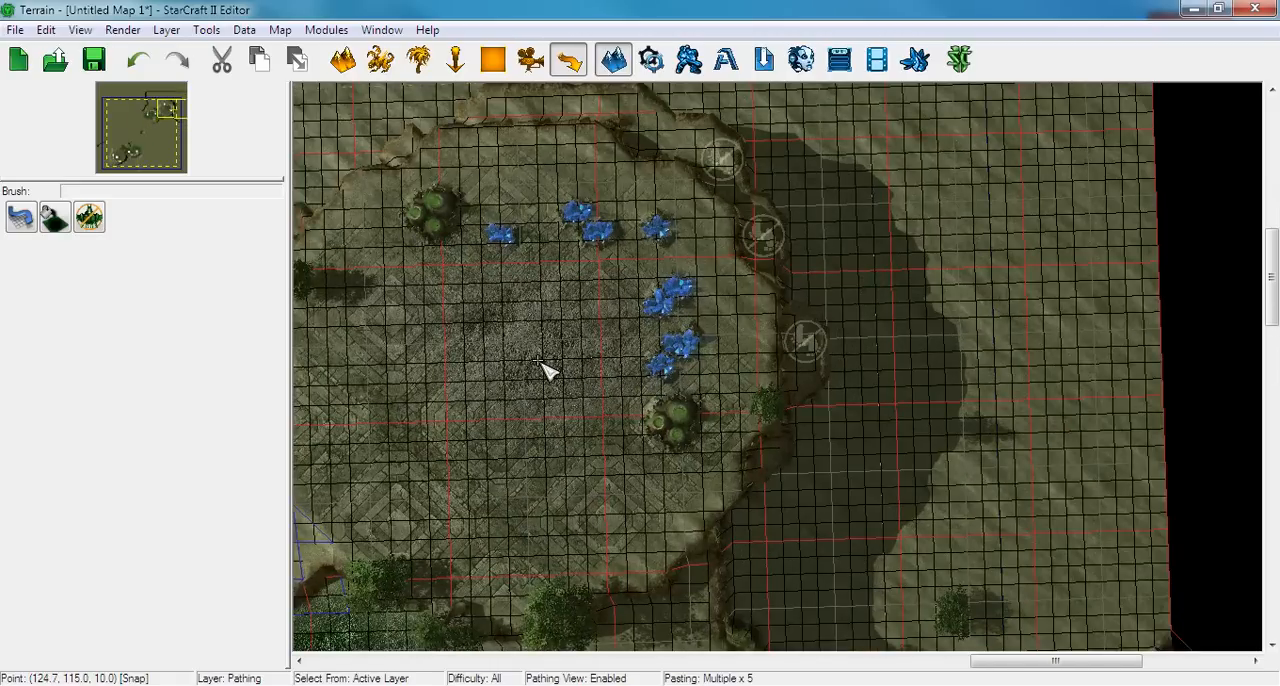
{"action": "left_click", "coordinate": [534, 357]}
Inspect the pathing overlay around the north-east bases and compare the fill placement with the south-west across the whole map
{"action": "right_click_drag", "start_coordinate": [463, 534], "coordinate": [886, 233]}
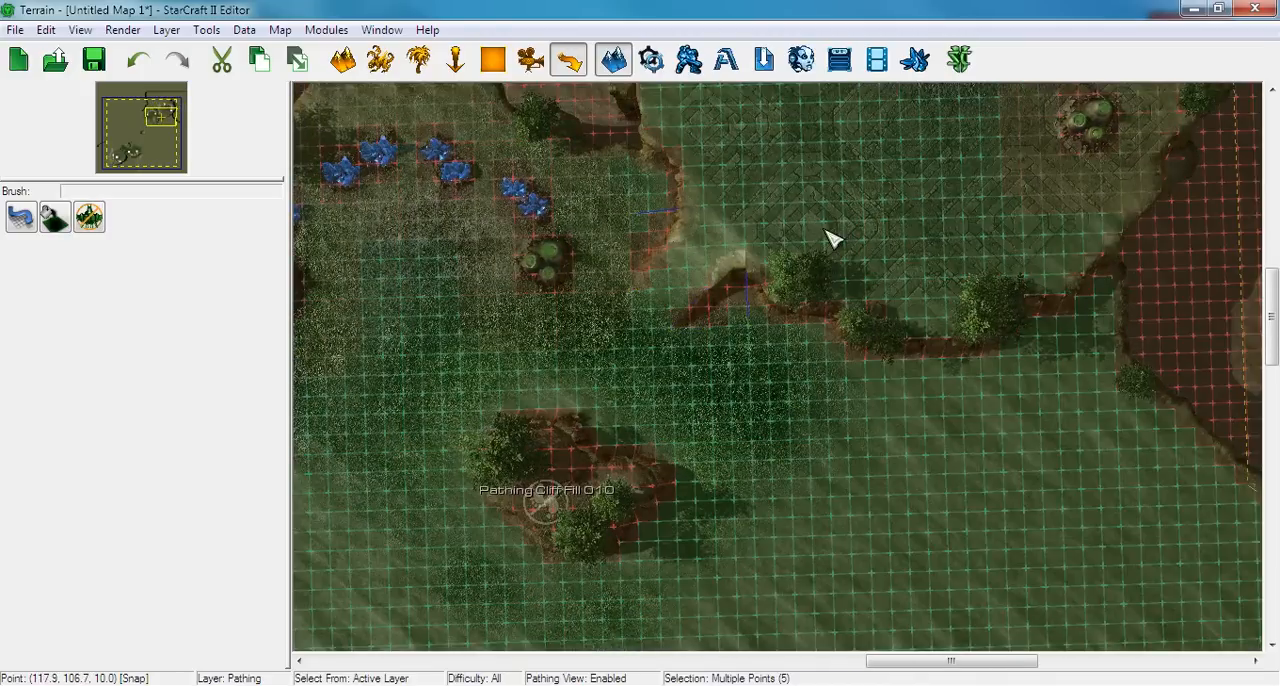
{"action": "right_click_drag", "start_coordinate": [697, 302], "coordinate": [582, 528]}
{"action": "right_click_drag", "start_coordinate": [965, 292], "coordinate": [821, 200]}
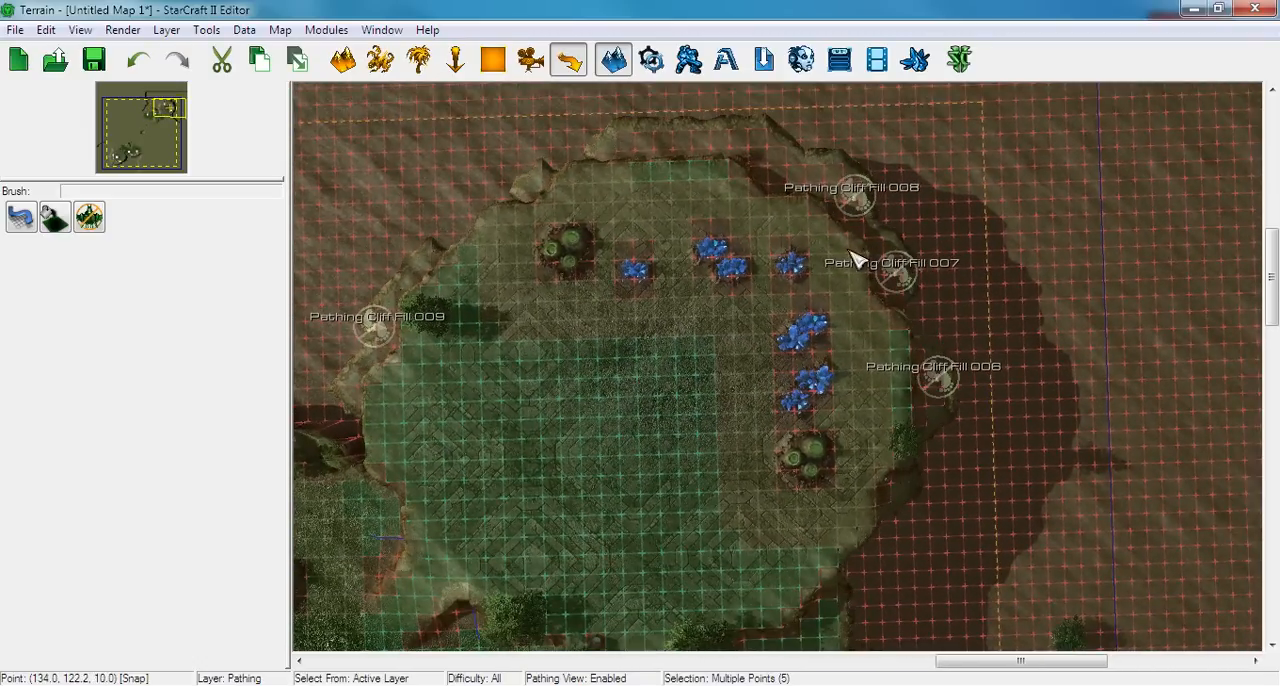
{"action": "right_click_drag", "start_coordinate": [869, 247], "coordinate": [806, 252]}
{"action": "right_click_drag", "start_coordinate": [722, 473], "coordinate": [725, 350]}
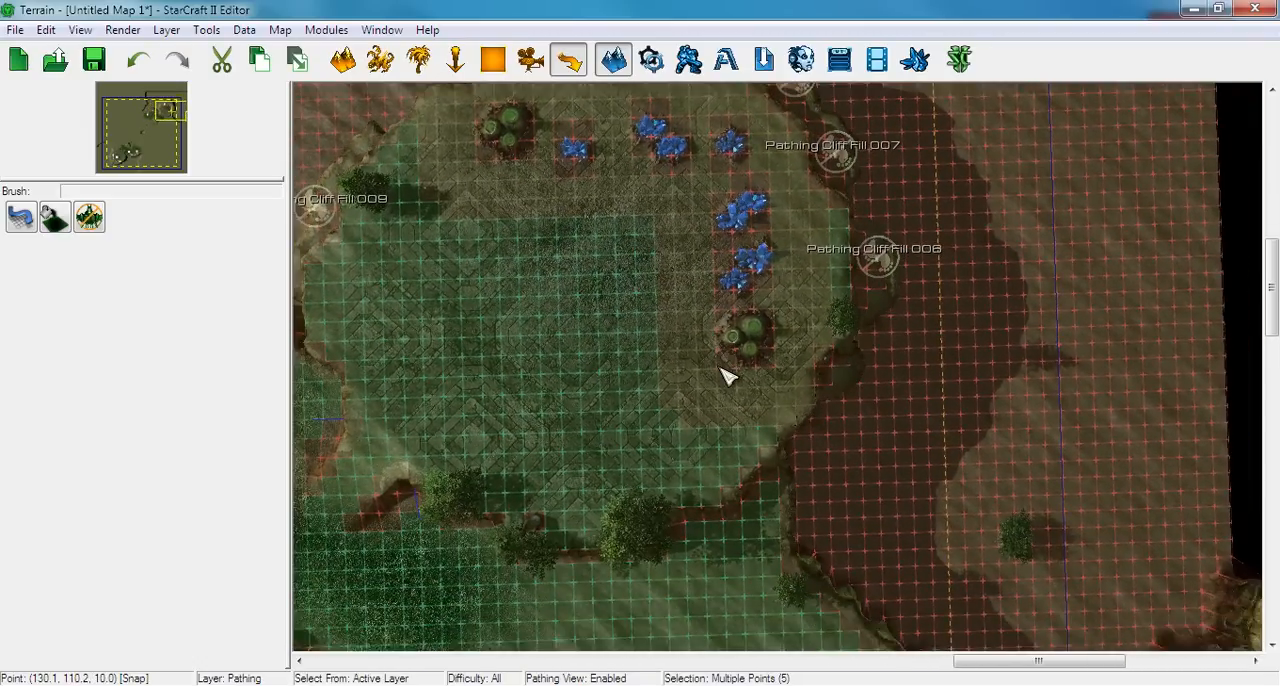
{"action": "scroll", "coordinate": [490, 535], "scroll_direction": "down", "scroll_amount": 3}
{"action": "scroll", "coordinate": [471, 540], "scroll_direction": "down", "scroll_amount": 2}
{"action": "mouse_move", "coordinate": [535, 570]}
{"action": "right_mouse_down"}
{"action": "mouse_move", "coordinate": [663, 437]}
{"action": "mouse_move", "coordinate": [760, 365]}
{"action": "right_mouse_up"}
{"action": "mouse_move", "coordinate": [515, 545]}
{"action": "right_mouse_down"}
{"action": "mouse_move", "coordinate": [643, 397]}
{"action": "mouse_move", "coordinate": [723, 366]}
{"action": "mouse_move", "coordinate": [591, 480]}
{"action": "mouse_move", "coordinate": [755, 400]}
{"action": "right_mouse_up"}
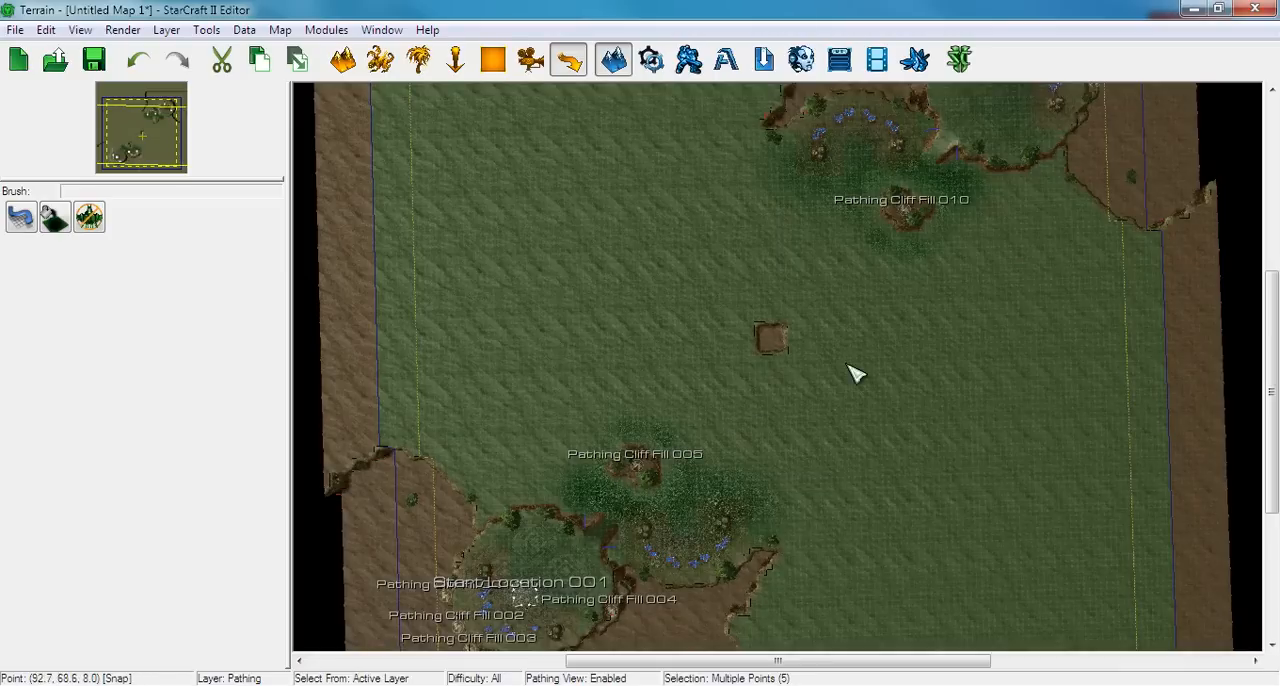
{"action": "right_click_drag", "start_coordinate": [905, 396], "coordinate": [866, 376]}
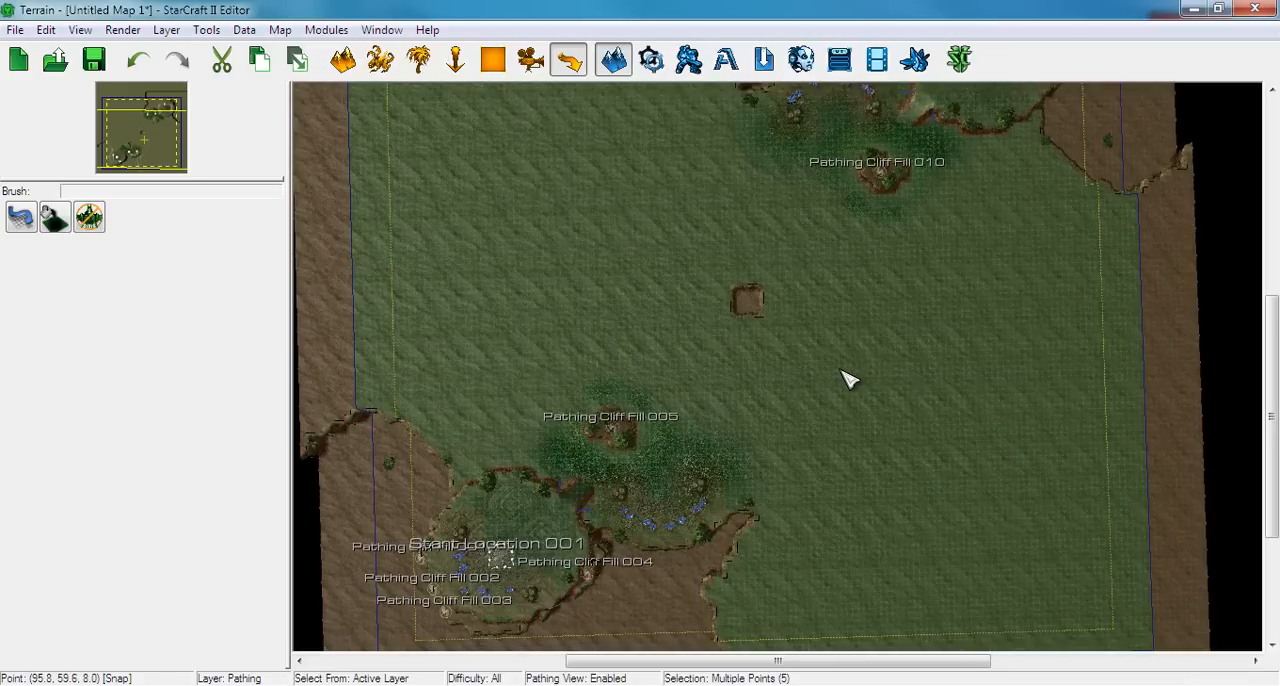
Cycle the grid display to show a widely spaced grid over the terrain
{"action": "key", "text": "ctrl+g"}
{"action": "right_click_drag", "start_coordinate": [745, 401], "coordinate": [759, 298]}
{"action": "key", "text": "ctrl+g"}
{"action": "key", "text": "ctrl+g"}
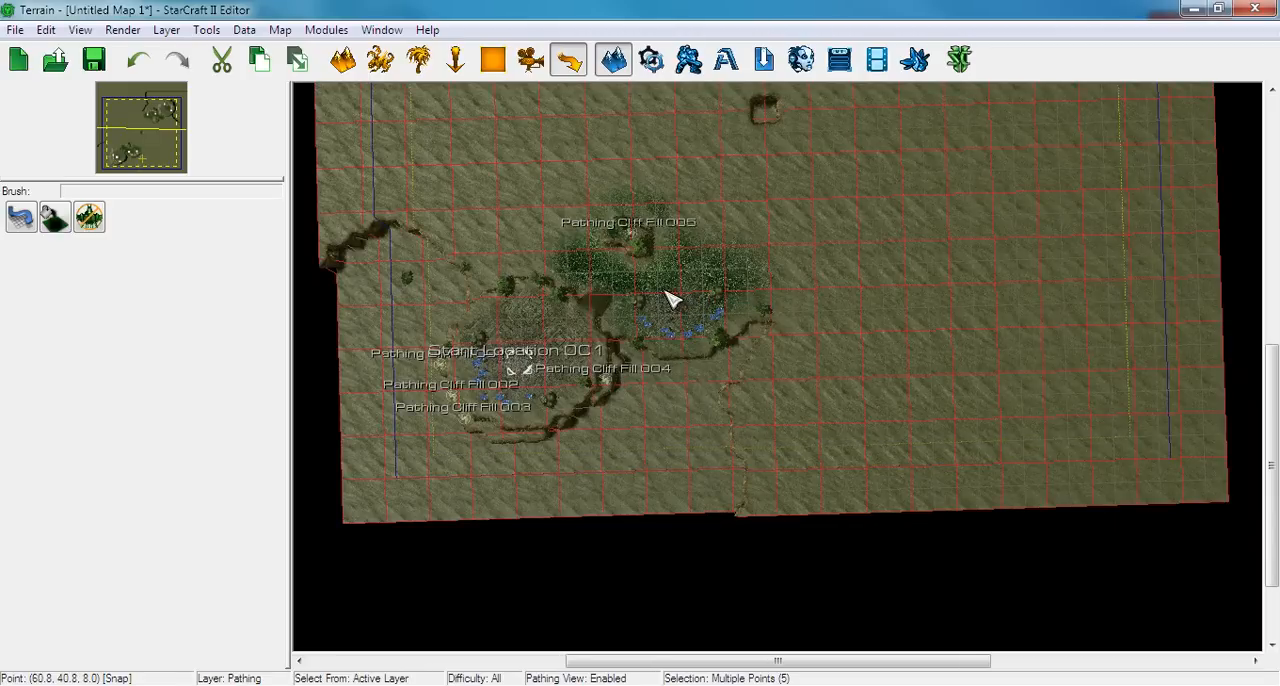
{"action": "right_click_drag", "start_coordinate": [672, 300], "coordinate": [628, 336]}
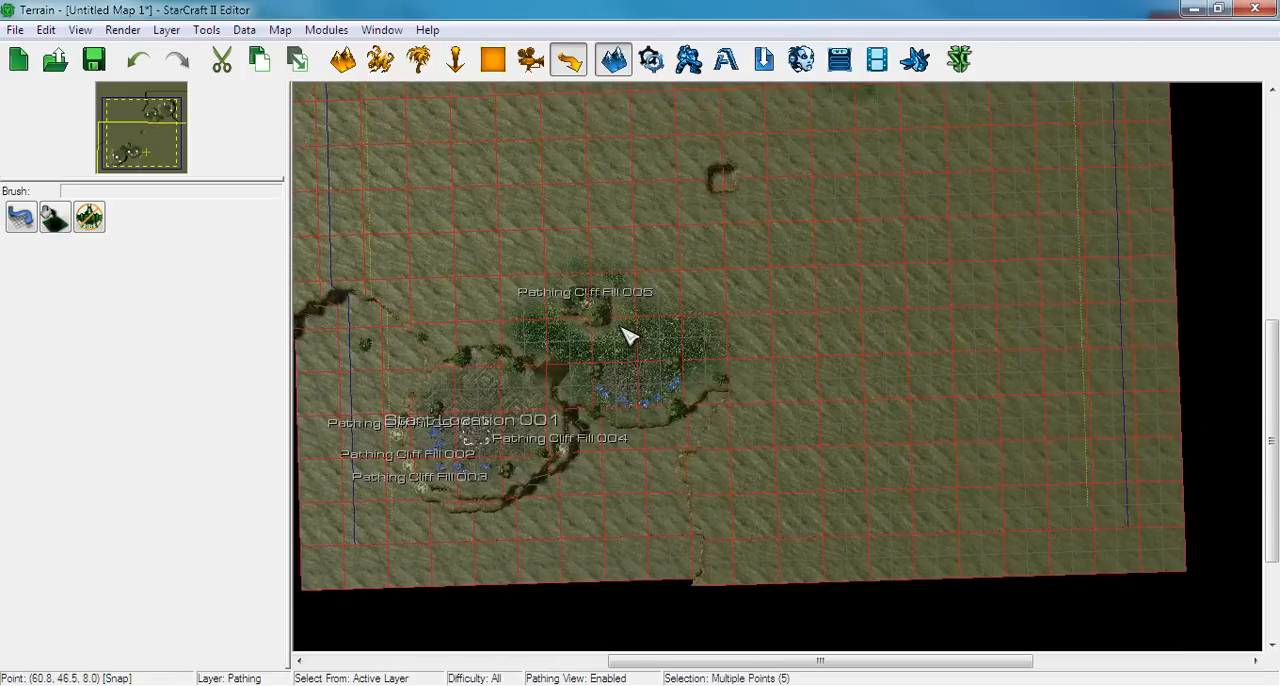
Inspect the south-west main and natural up close, and generate the map's static shadows
{"action": "scroll", "coordinate": [620, 328], "scroll_direction": "up", "scroll_amount": 5}
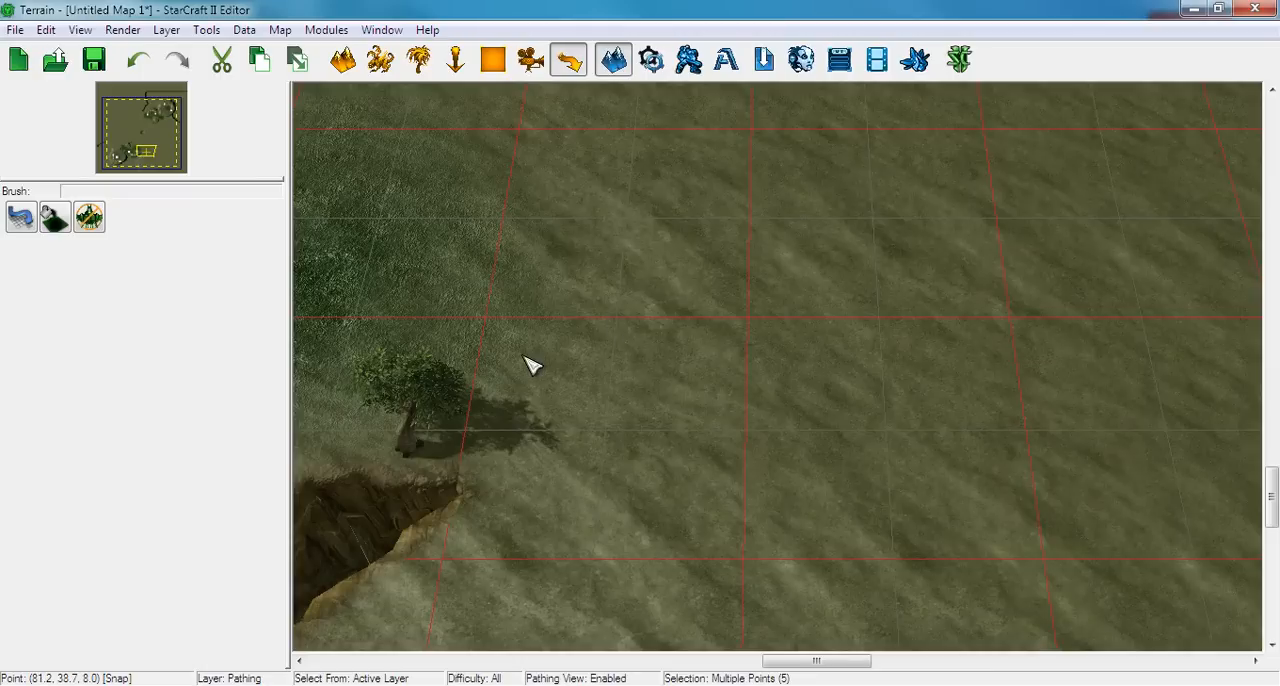
{"action": "right_click_drag", "start_coordinate": [530, 365], "coordinate": [875, 355]}
{"action": "right_click_drag", "start_coordinate": [665, 379], "coordinate": [1088, 440]}
{"action": "right_click_drag", "start_coordinate": [673, 445], "coordinate": [845, 398]}
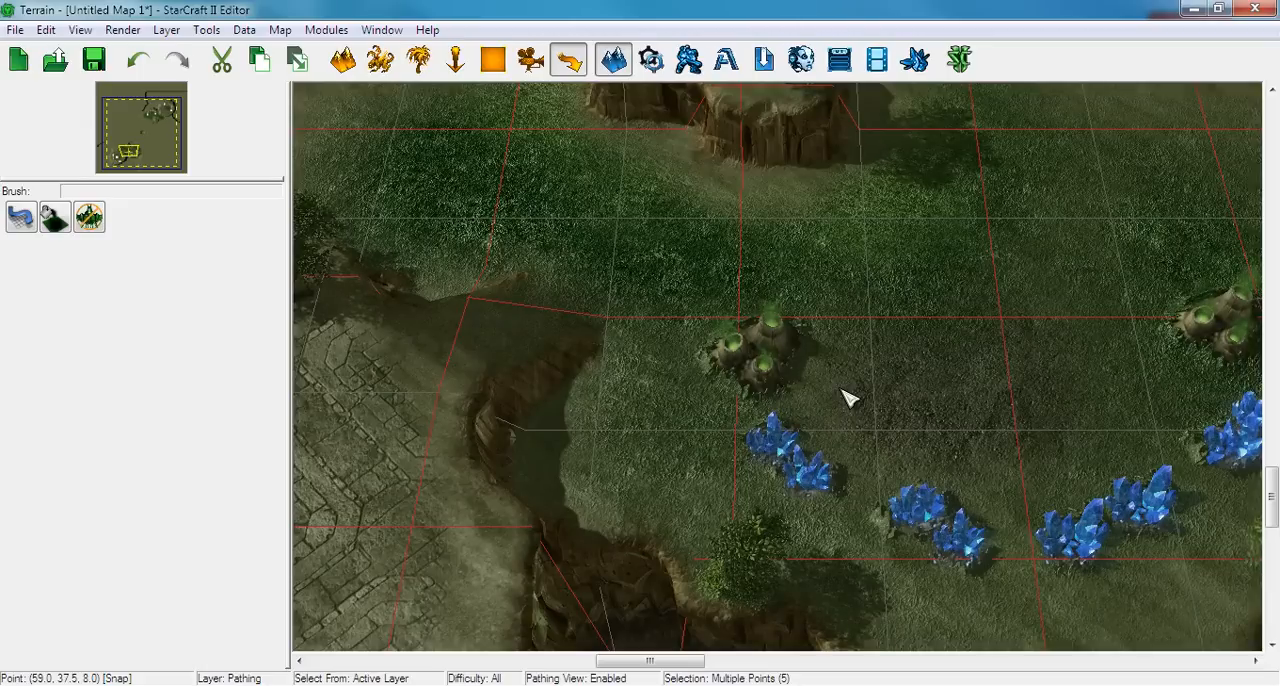
{"action": "right_click_drag", "start_coordinate": [400, 360], "coordinate": [983, 172]}
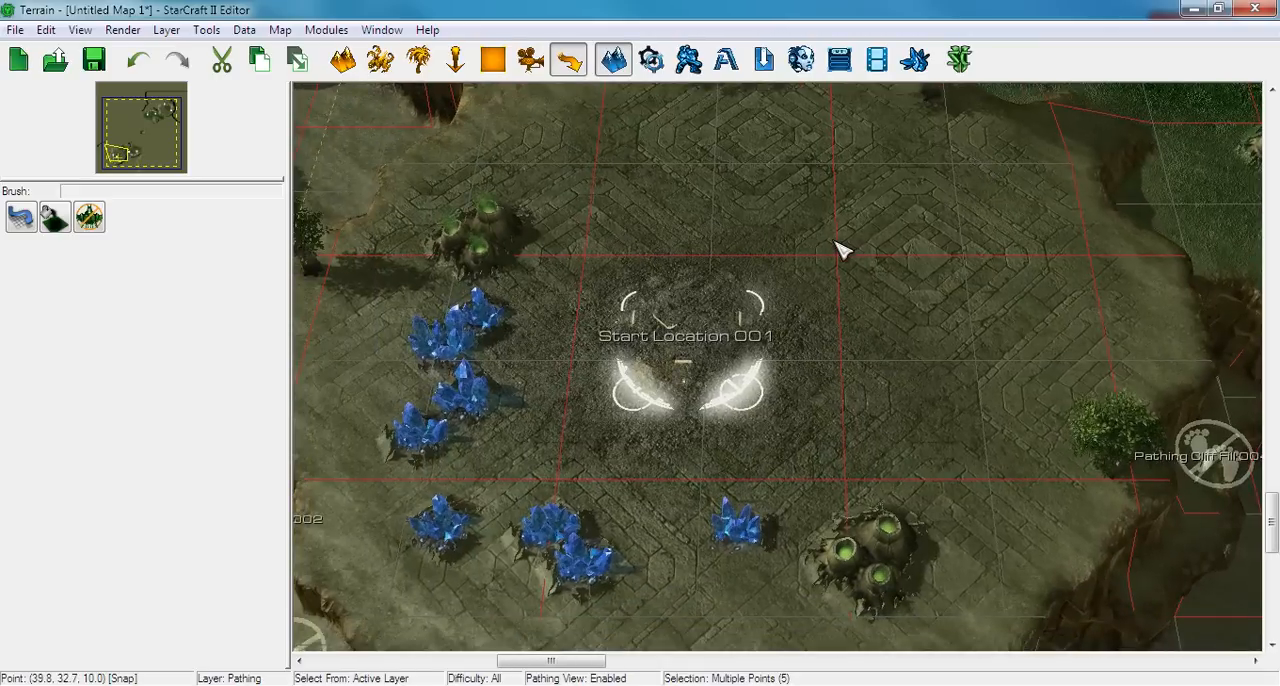
{"action": "right_click_drag", "start_coordinate": [840, 250], "coordinate": [416, 416]}
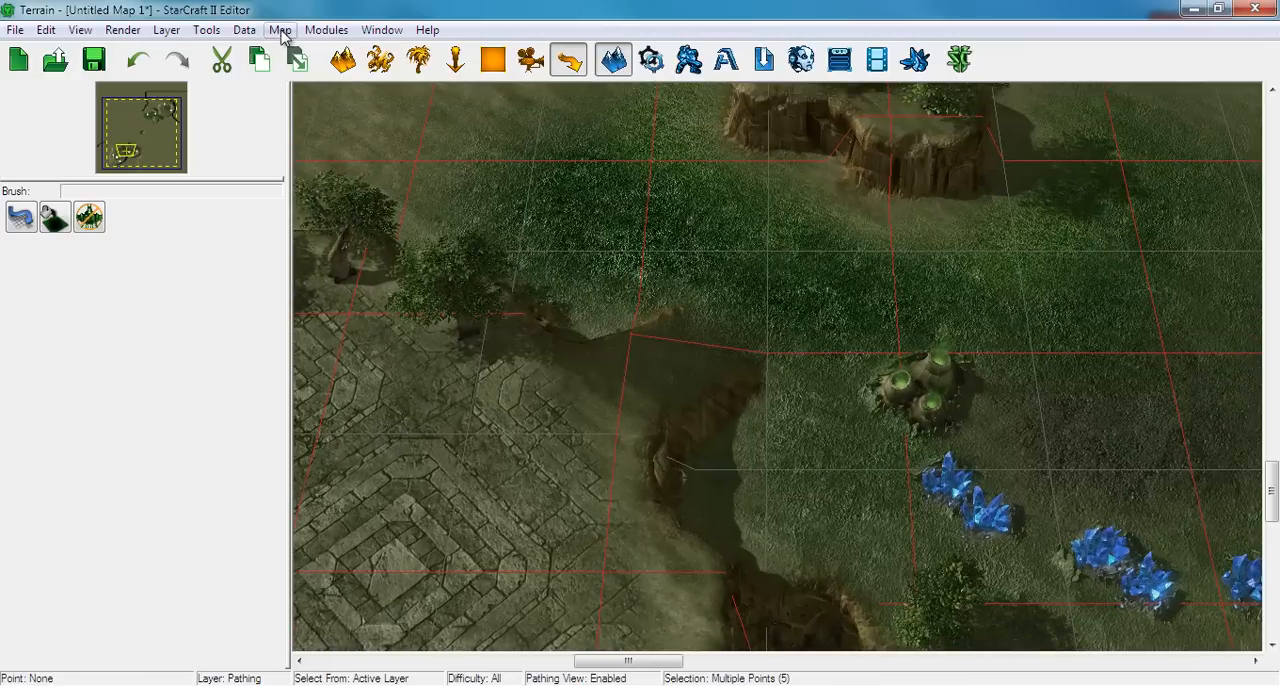
{"action": "left_click", "coordinate": [244, 30]}
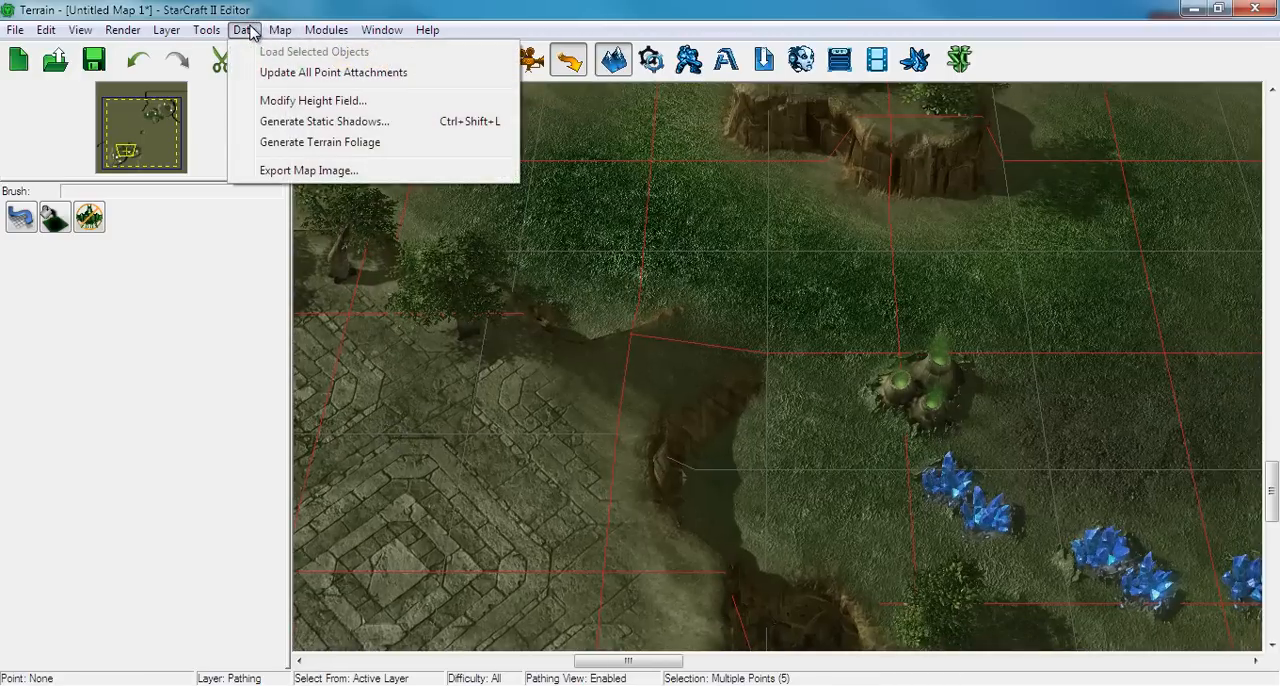
{"action": "left_click", "coordinate": [299, 122]}
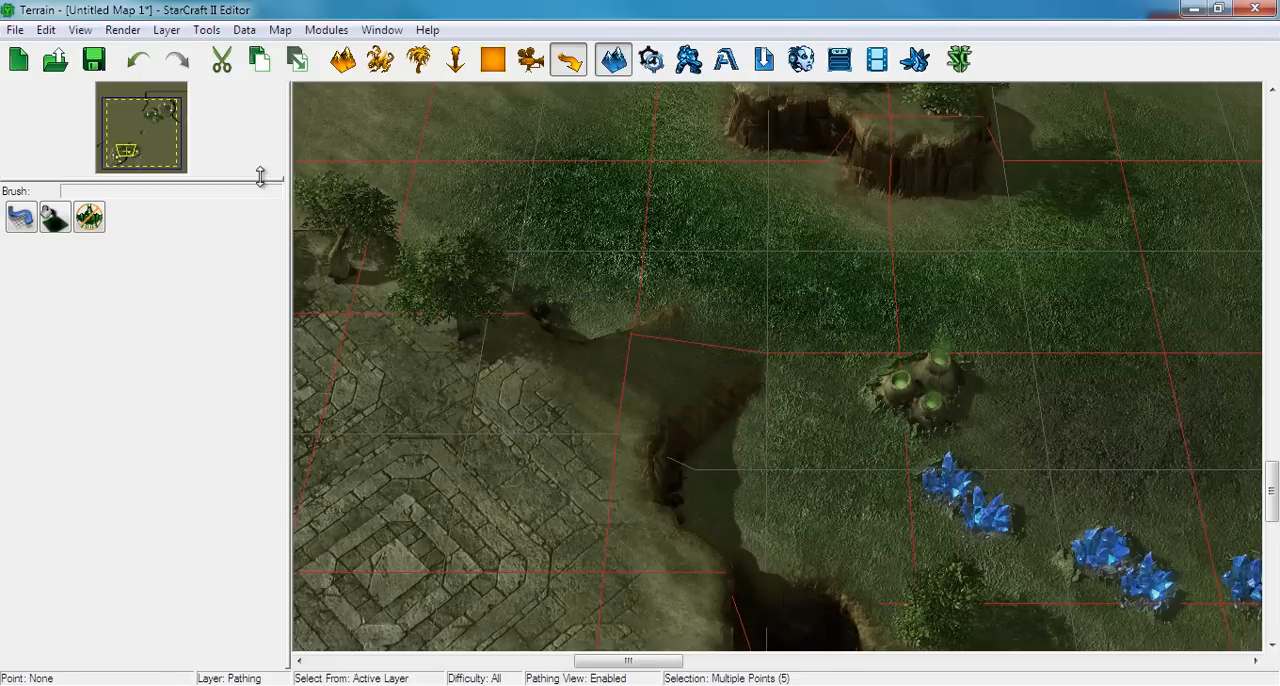
Switch to the terrain layer, activate the Foliage brush and examine the foliage overlay around the south-west bases
{"action": "scroll", "coordinate": [410, 322], "scroll_direction": "down", "scroll_amount": 5}
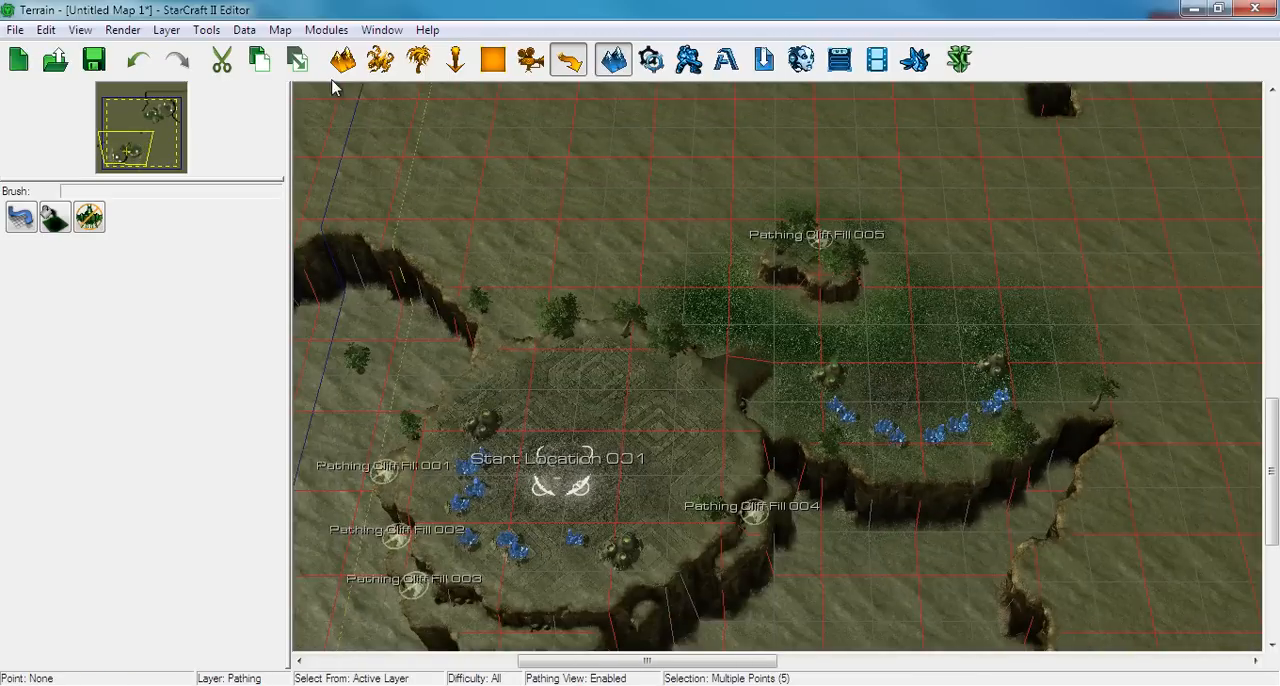
{"action": "left_click", "coordinate": [342, 62]}
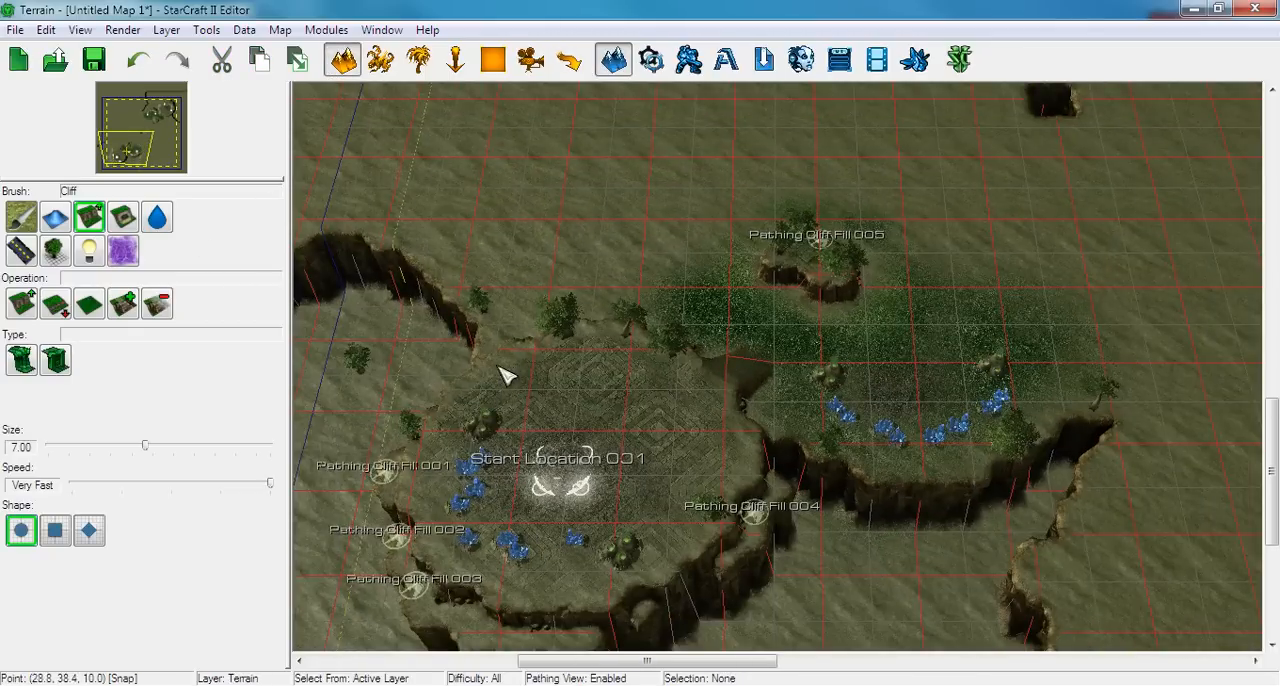
{"action": "scroll", "coordinate": [512, 393], "scroll_direction": "up", "scroll_amount": 5}
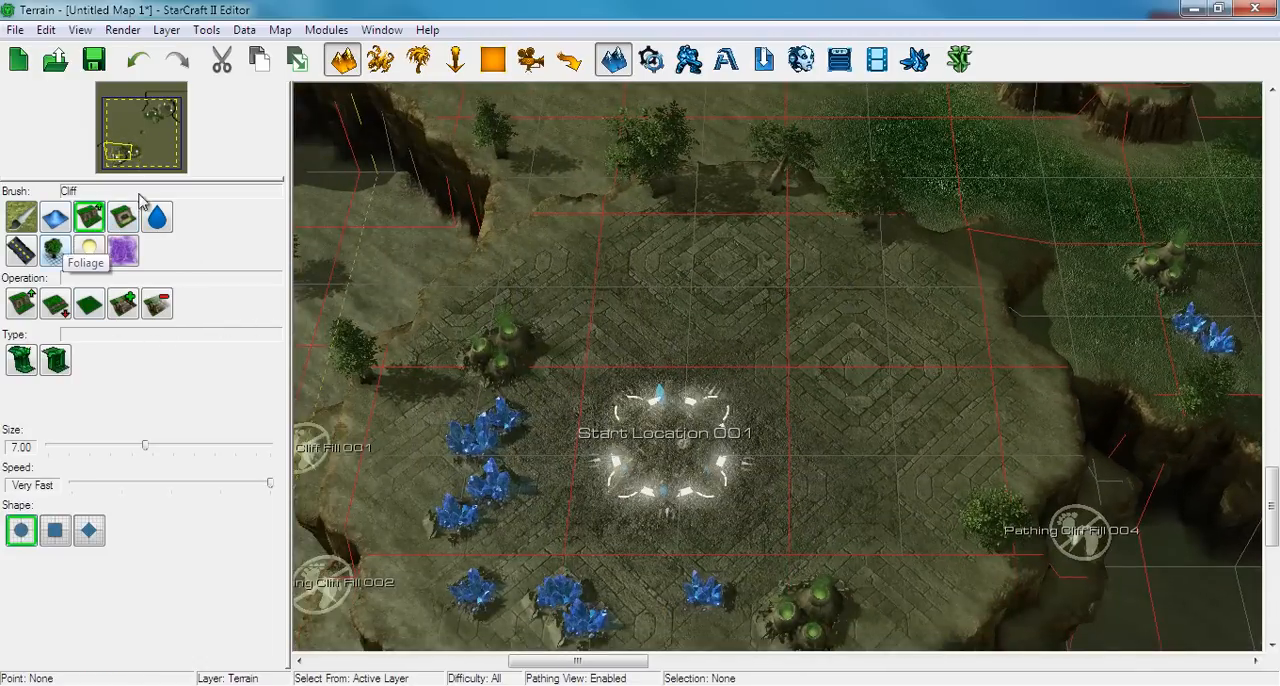
{"action": "left_click", "coordinate": [56, 250]}
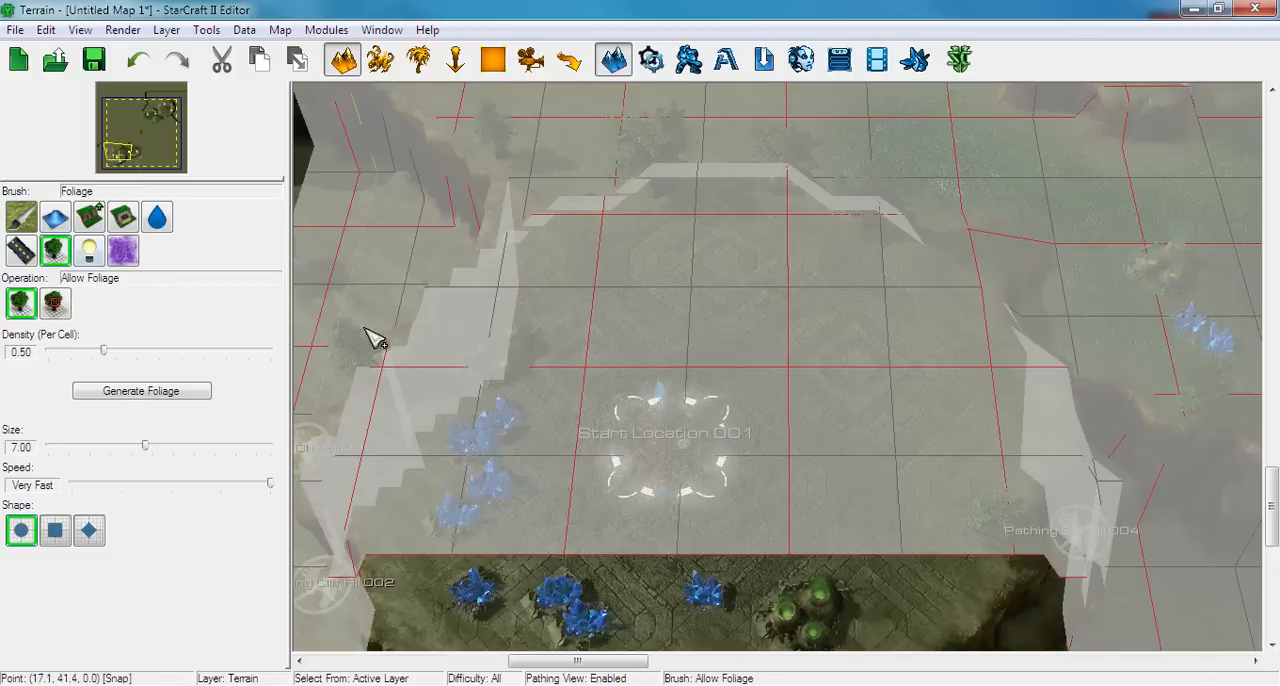
{"action": "scroll", "coordinate": [500, 380], "scroll_direction": "down", "scroll_amount": 5}
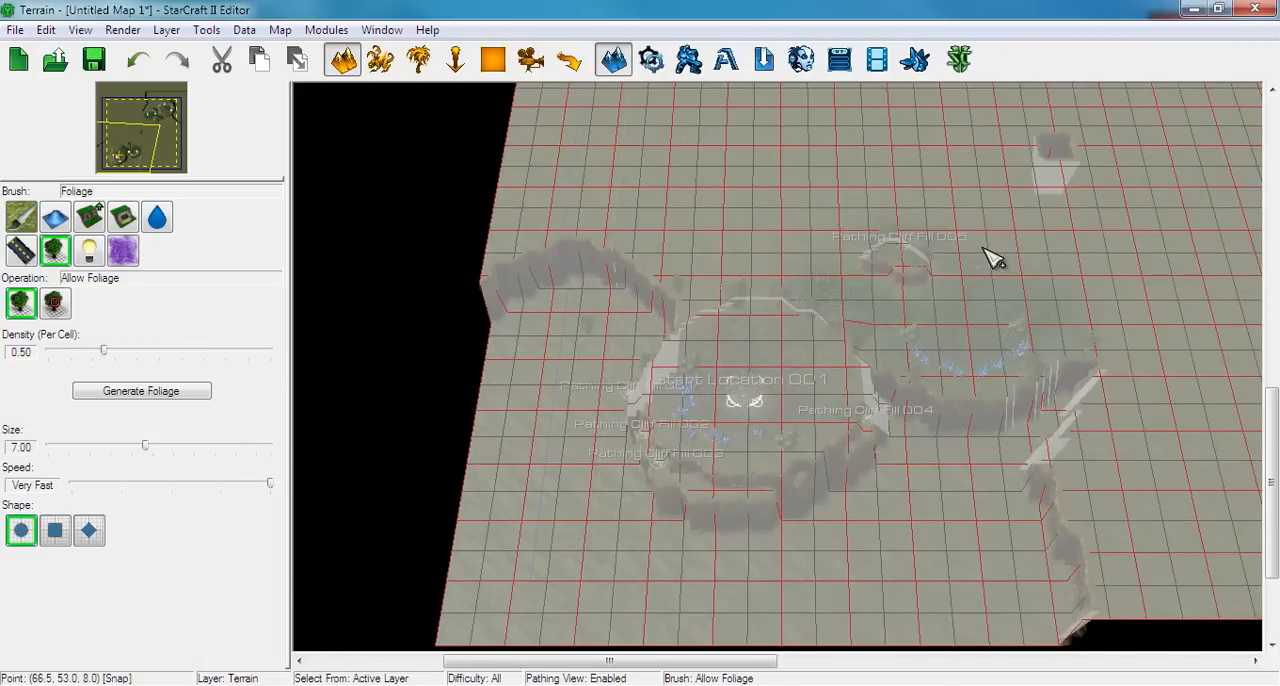
{"action": "scroll", "coordinate": [951, 280], "scroll_direction": "up", "scroll_amount": 5}
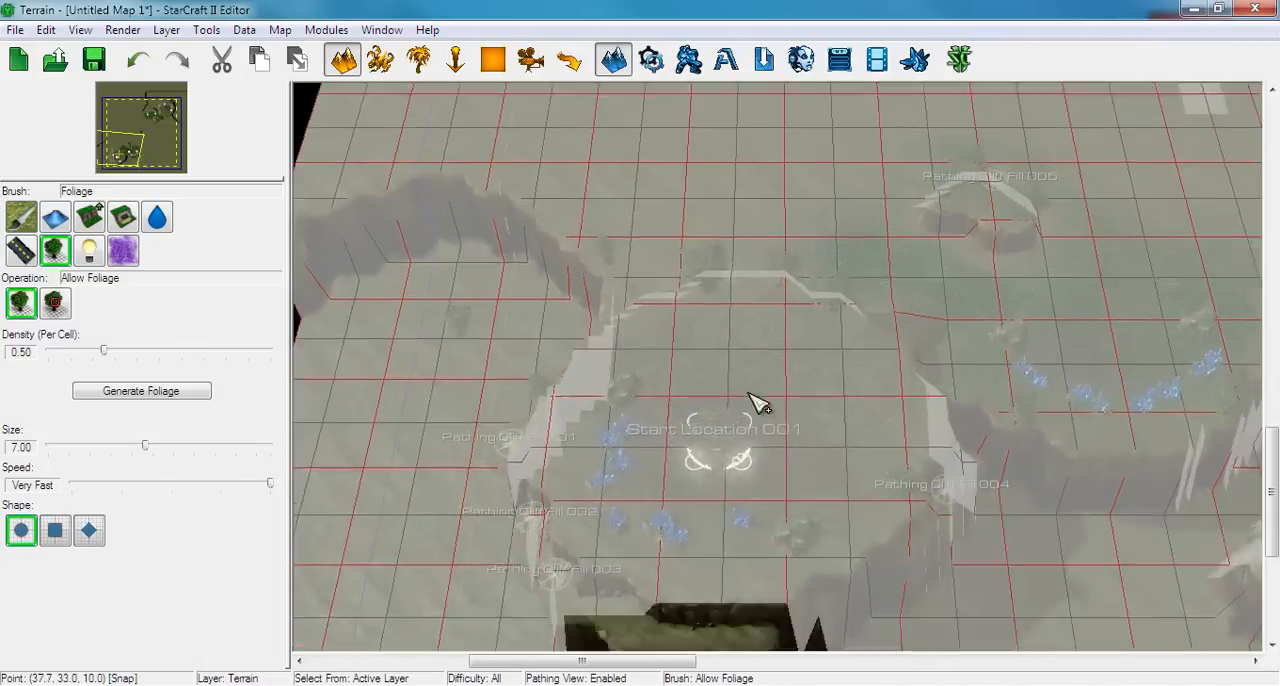
{"action": "scroll", "coordinate": [757, 403], "scroll_direction": "up", "scroll_amount": 5}
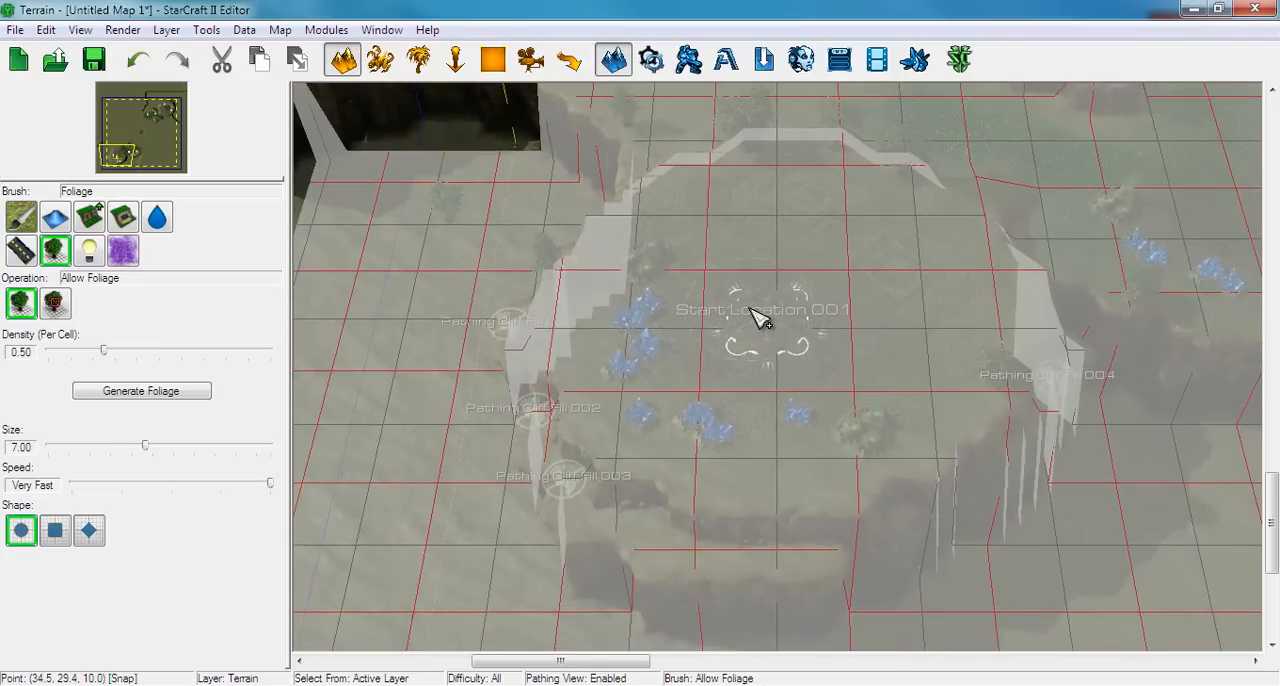
{"action": "scroll", "coordinate": [758, 318], "scroll_direction": "up", "scroll_amount": 1}
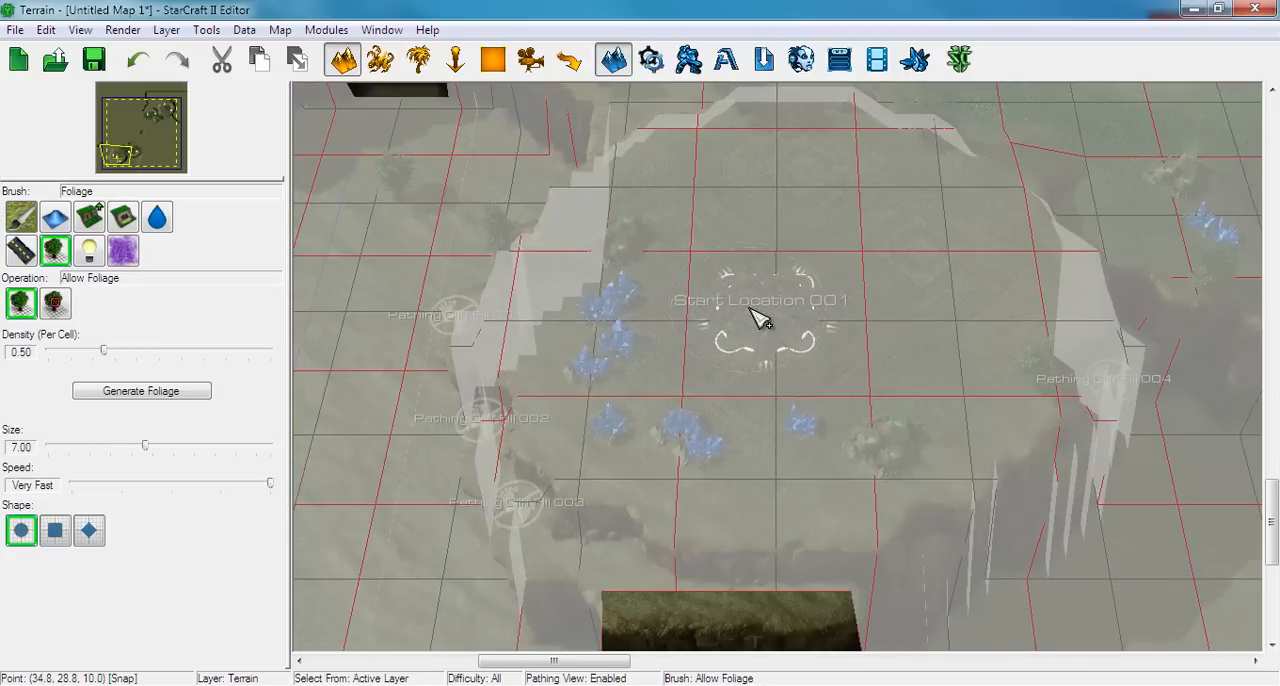
Paint Disallow Foliage over the floor of the south-west main base with a round brush of size 10
{"action": "left_click", "coordinate": [55, 305]}
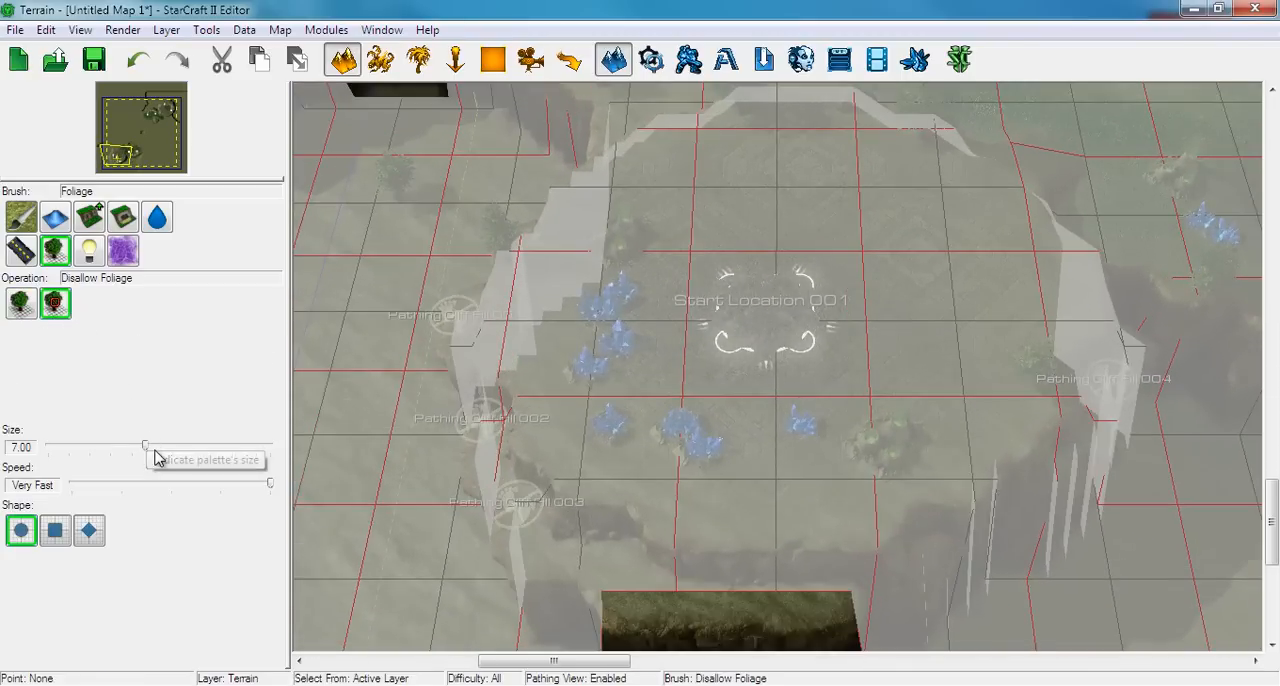
{"action": "left_click_drag", "start_coordinate": [155, 452], "coordinate": [192, 450]}
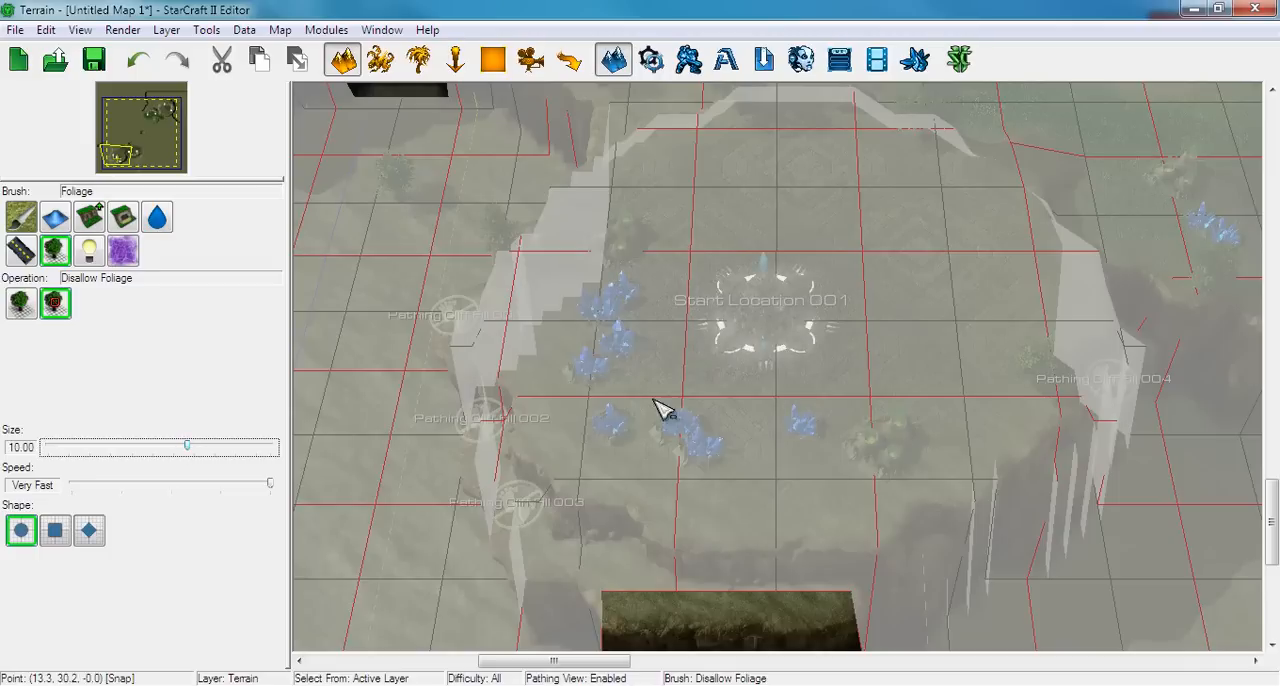
{"action": "right_click_drag", "start_coordinate": [729, 295], "coordinate": [740, 460], "text": "ctrl"}
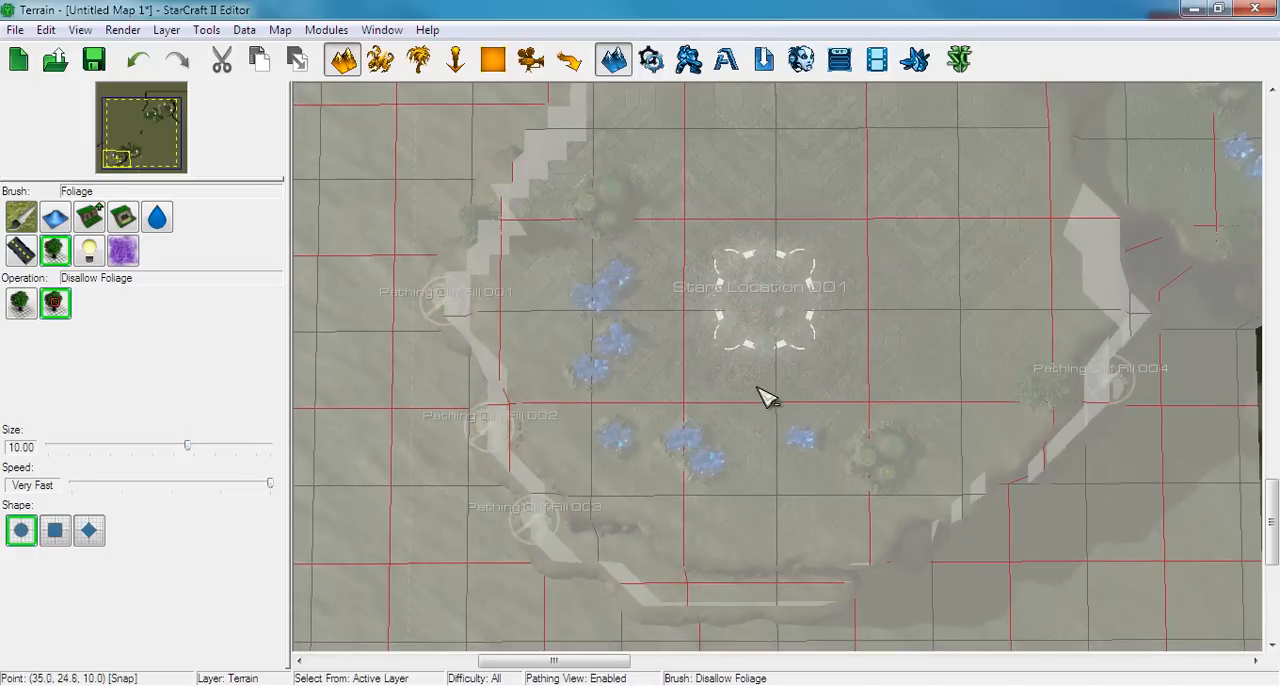
{"action": "mouse_move", "coordinate": [754, 373]}
{"action": "left_mouse_down"}
{"action": "mouse_move", "coordinate": [663, 360]}
{"action": "mouse_move", "coordinate": [640, 309]}
{"action": "mouse_move", "coordinate": [691, 231]}
{"action": "left_mouse_up"}
{"action": "right_click_drag", "start_coordinate": [716, 203], "coordinate": [700, 331]}
{"action": "mouse_move", "coordinate": [704, 322]}
{"action": "left_mouse_down"}
{"action": "mouse_move", "coordinate": [717, 300]}
{"action": "mouse_move", "coordinate": [788, 279]}
{"action": "mouse_move", "coordinate": [803, 251]}
{"action": "mouse_move", "coordinate": [897, 320]}
{"action": "mouse_move", "coordinate": [940, 378]}
{"action": "mouse_move", "coordinate": [943, 452]}
{"action": "mouse_move", "coordinate": [886, 514]}
{"action": "mouse_move", "coordinate": [851, 492]}
{"action": "mouse_move", "coordinate": [790, 535]}
{"action": "left_mouse_up"}
{"action": "right_click_drag", "start_coordinate": [788, 528], "coordinate": [794, 399]}
{"action": "mouse_move", "coordinate": [788, 438]}
{"action": "left_mouse_down"}
{"action": "mouse_move", "coordinate": [726, 456]}
{"action": "mouse_move", "coordinate": [656, 410]}
{"action": "mouse_move", "coordinate": [634, 312]}
{"action": "left_mouse_up"}
{"action": "scroll", "coordinate": [660, 322], "scroll_direction": "down", "scroll_amount": 5}
{"action": "scroll", "coordinate": [760, 320], "scroll_direction": "up", "scroll_amount": 3}
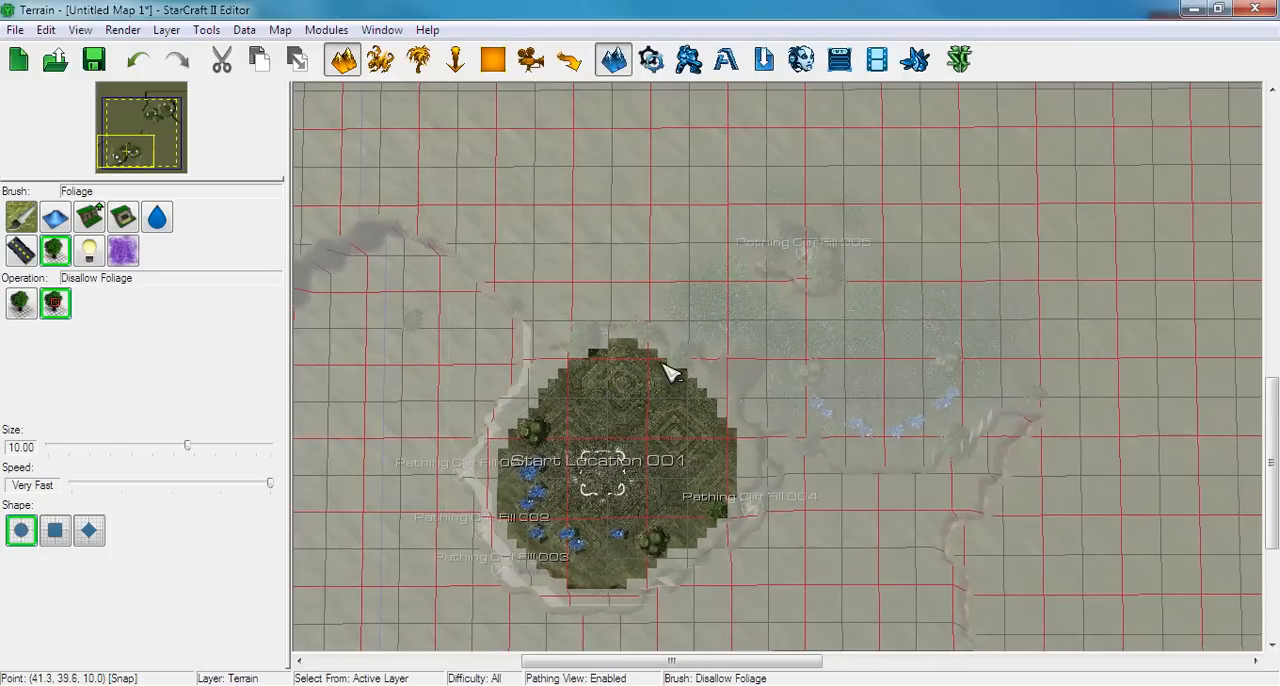
Try Disallow Foliage strokes around the south-west natural's small plateau and paint the area back with Allow Foliage
{"action": "mouse_move", "coordinate": [820, 355]}
{"action": "left_mouse_down"}
{"action": "mouse_move", "coordinate": [669, 160]}
{"action": "mouse_move", "coordinate": [850, 285]}
{"action": "left_mouse_up"}
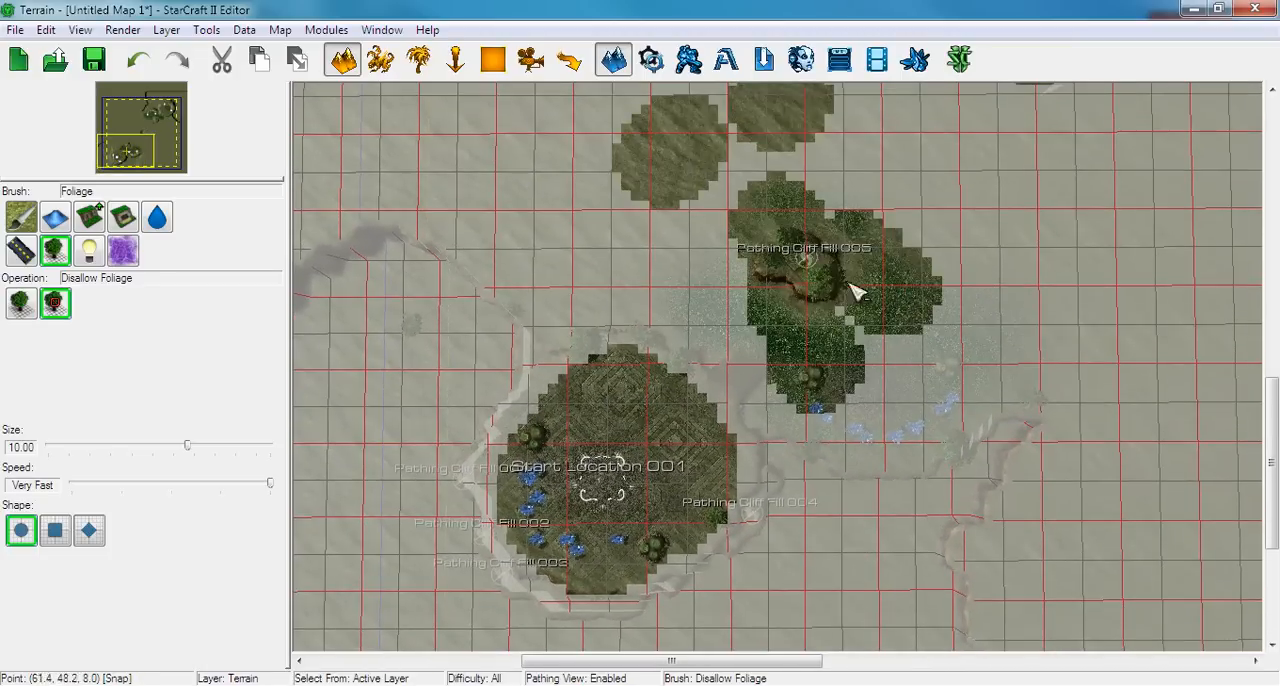
{"action": "right_click_drag", "start_coordinate": [850, 285], "coordinate": [332, 420]}
{"action": "left_click", "coordinate": [19, 303]}
{"action": "mouse_move", "coordinate": [586, 277]}
{"action": "left_mouse_down"}
{"action": "mouse_move", "coordinate": [571, 220]}
{"action": "mouse_move", "coordinate": [718, 180]}
{"action": "mouse_move", "coordinate": [594, 323]}
{"action": "mouse_move", "coordinate": [720, 480]}
{"action": "mouse_move", "coordinate": [740, 323]}
{"action": "mouse_move", "coordinate": [812, 383]}
{"action": "mouse_move", "coordinate": [820, 460]}
{"action": "left_mouse_up"}
{"action": "mouse_move", "coordinate": [690, 584]}
{"action": "right_mouse_down"}
{"action": "mouse_move", "coordinate": [814, 337]}
{"action": "mouse_move", "coordinate": [790, 455]}
{"action": "right_mouse_up"}
{"action": "scroll", "coordinate": [697, 452], "scroll_direction": "up", "scroll_amount": 3}
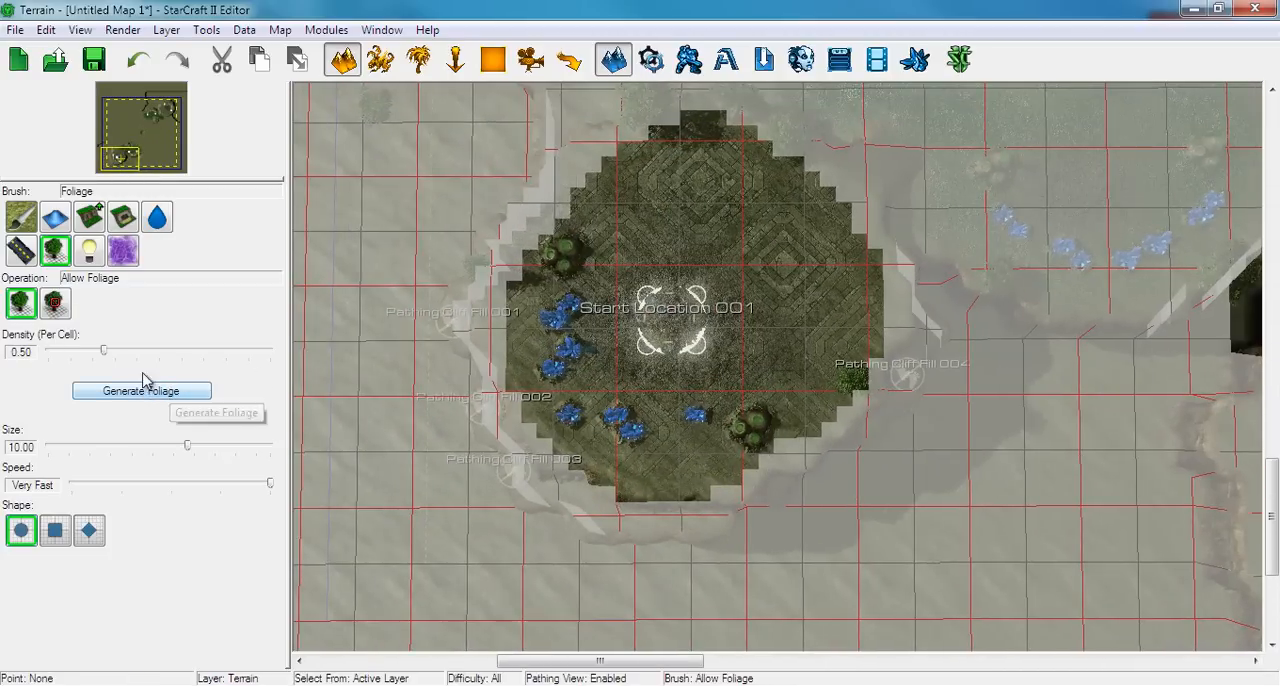
Set the foliage density to 2.00 per cell and examine the ground of the south-west main up close
{"action": "left_click", "coordinate": [245, 31]}
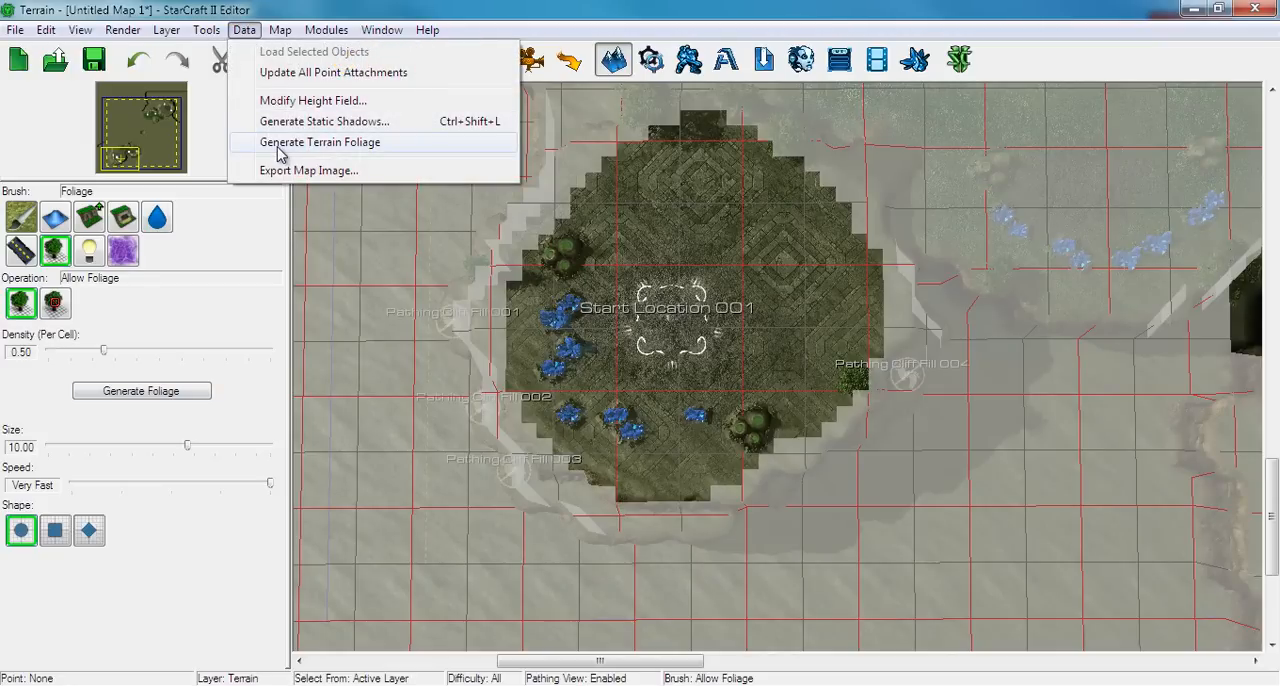
{"action": "left_click", "coordinate": [205, 375]}
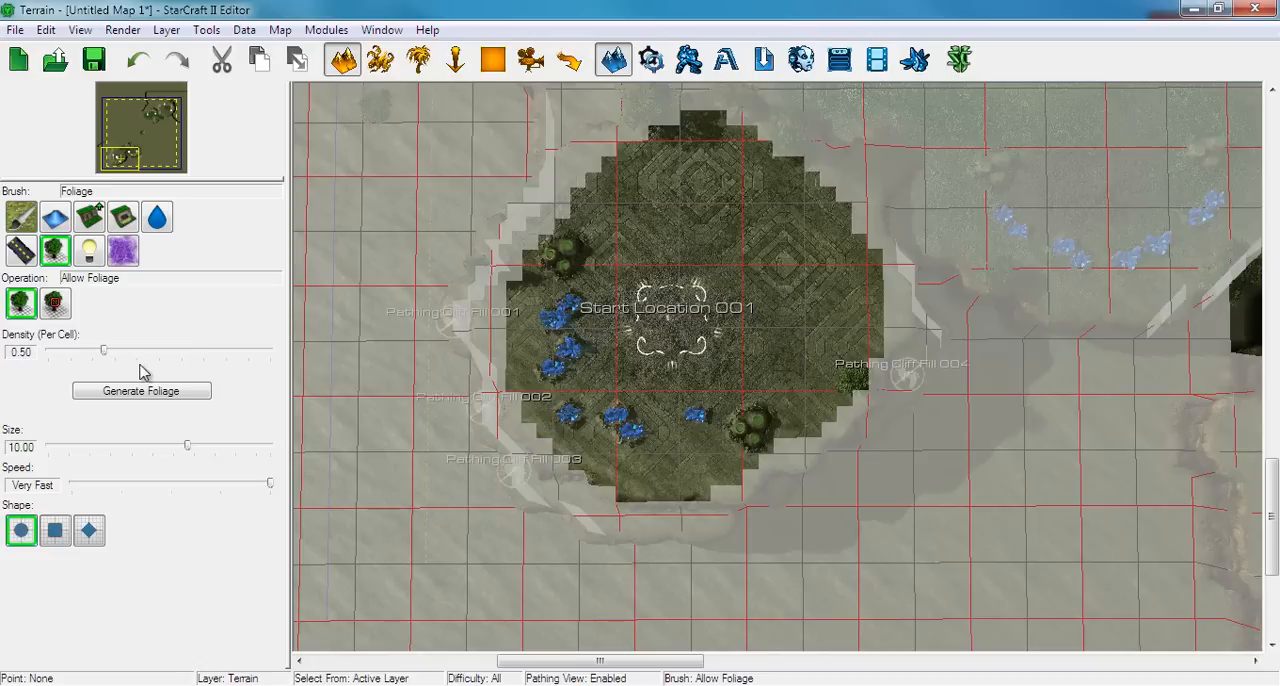
{"action": "left_click_drag", "start_coordinate": [102, 357], "coordinate": [280, 340]}
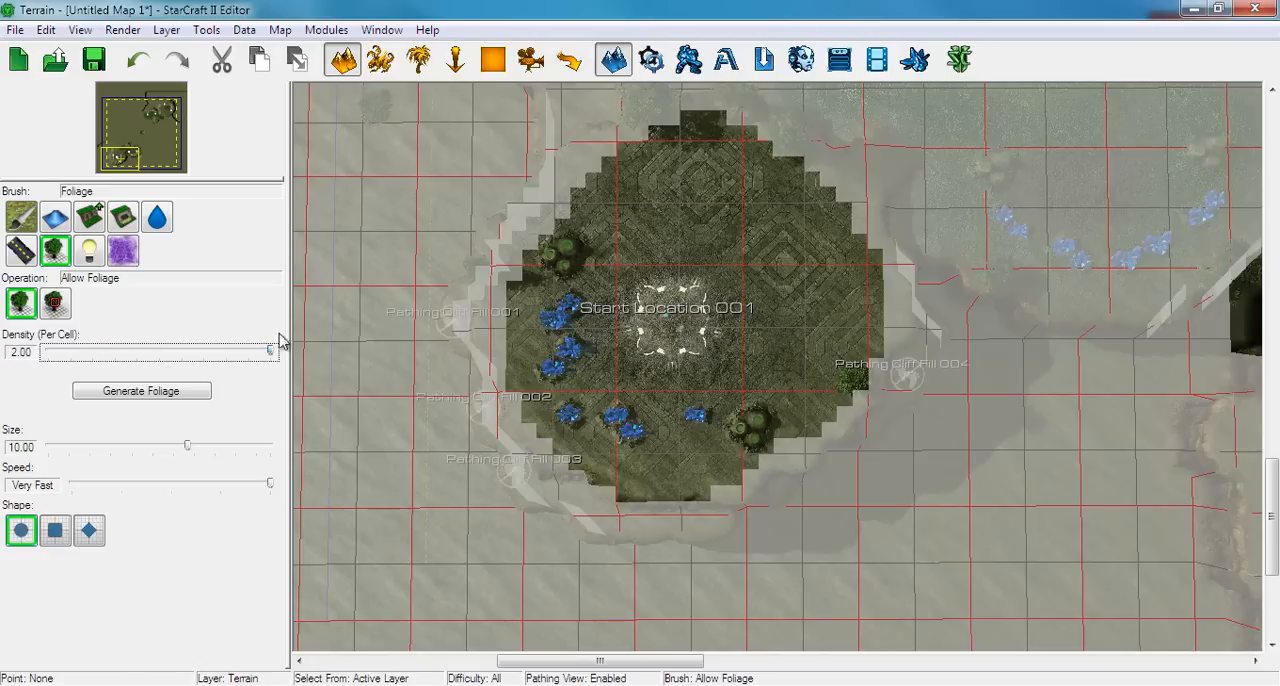
{"action": "middle_click_drag", "start_coordinate": [657, 263], "coordinate": [635, 328]}
{"action": "scroll", "coordinate": [645, 340], "scroll_direction": "up", "scroll_amount": 5}
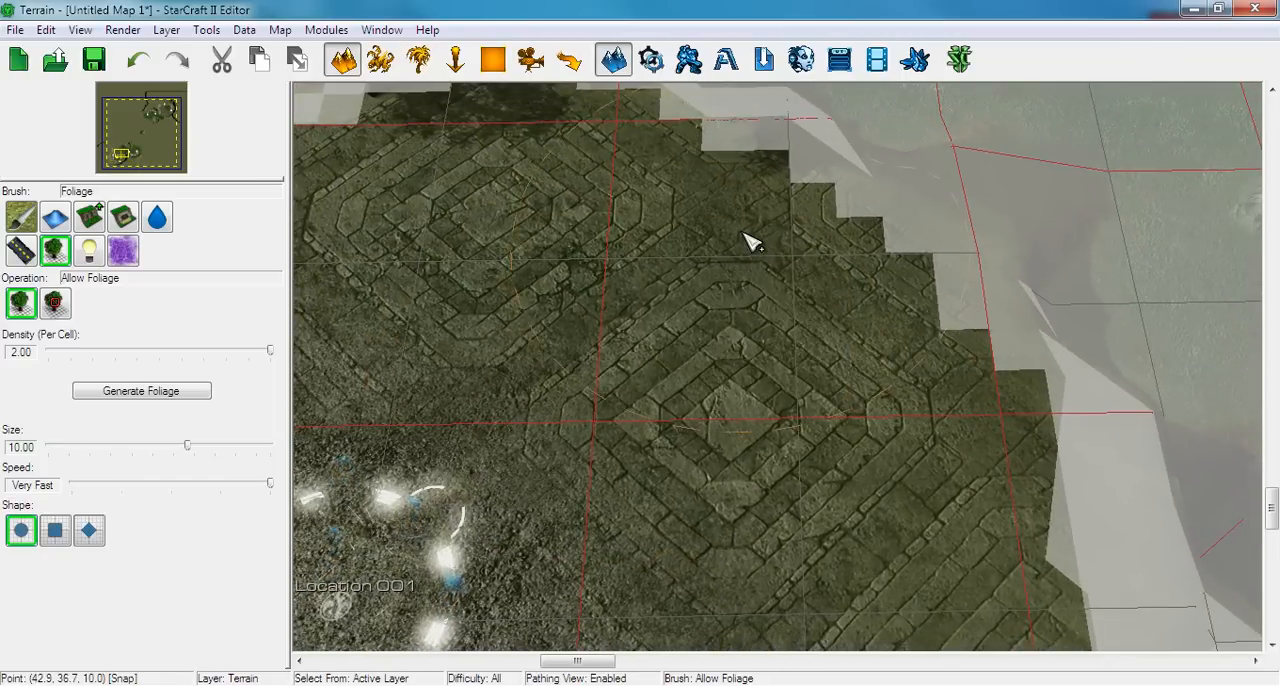
{"action": "middle_click_drag", "start_coordinate": [697, 264], "coordinate": [842, 414]}
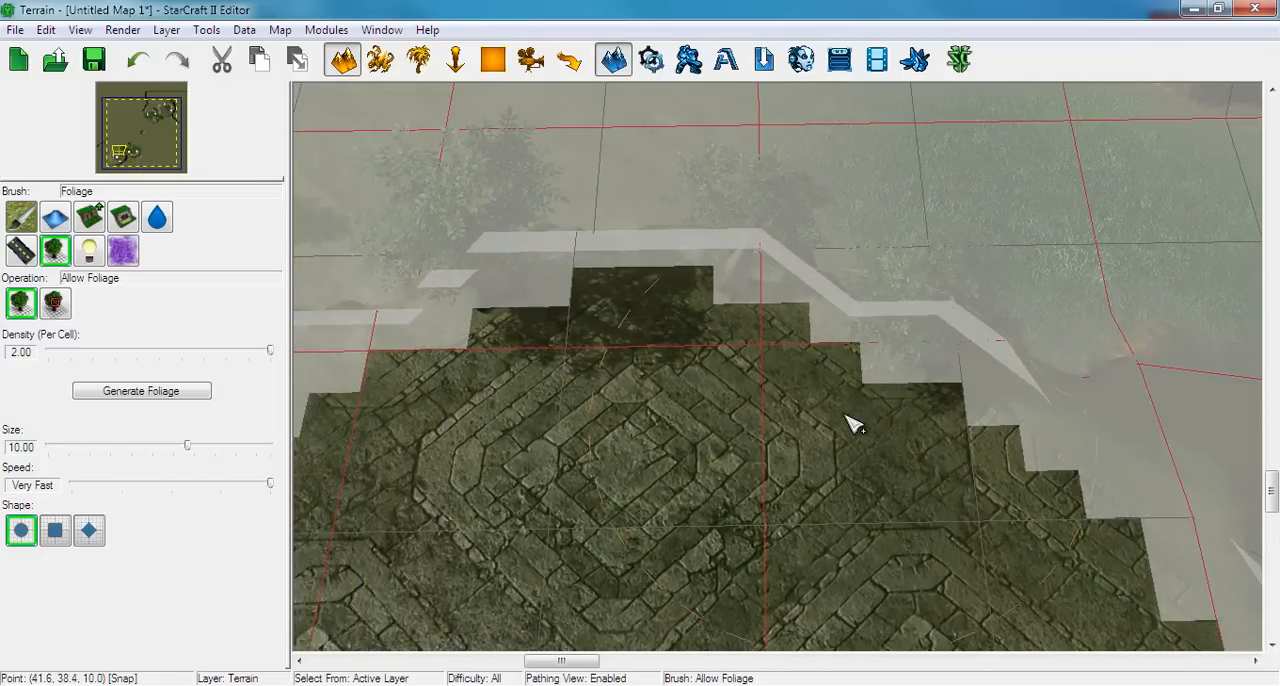
Set the foliage density to 1.11 per cell and generate the foliage
{"action": "scroll", "coordinate": [684, 462], "scroll_direction": "down", "scroll_amount": 2}
{"action": "left_click", "coordinate": [105, 353]}
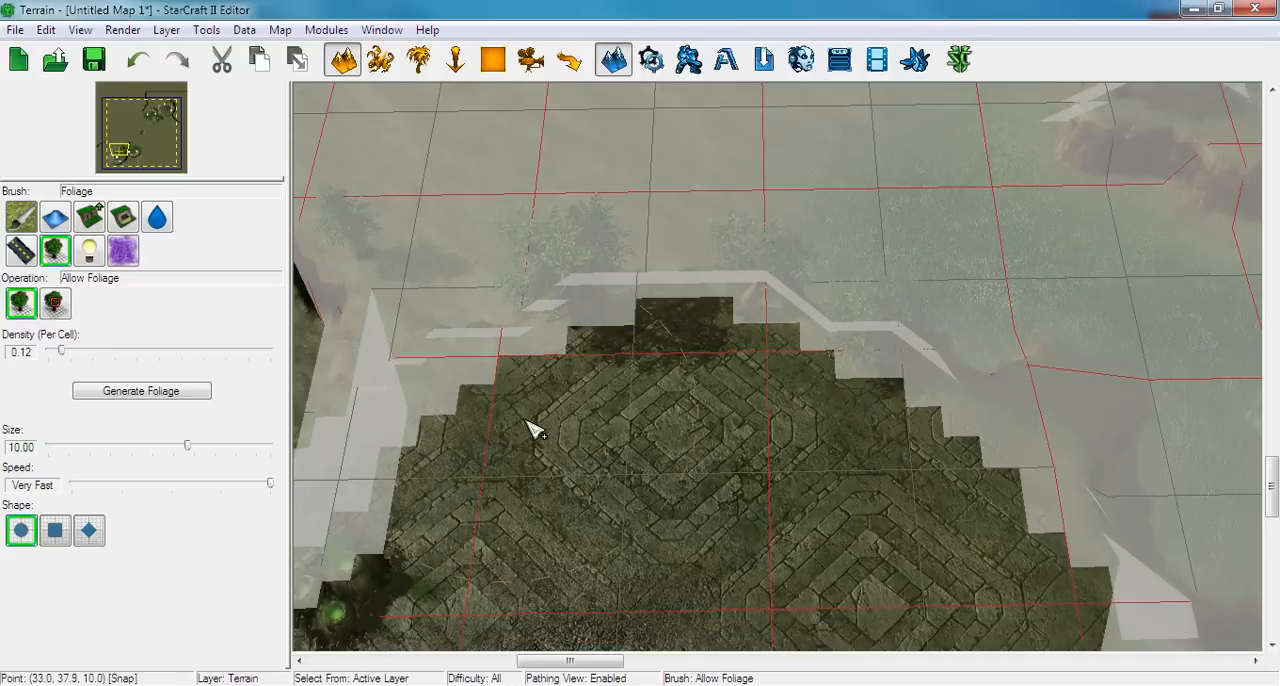
{"action": "right_click_drag", "start_coordinate": [526, 422], "coordinate": [546, 258]}
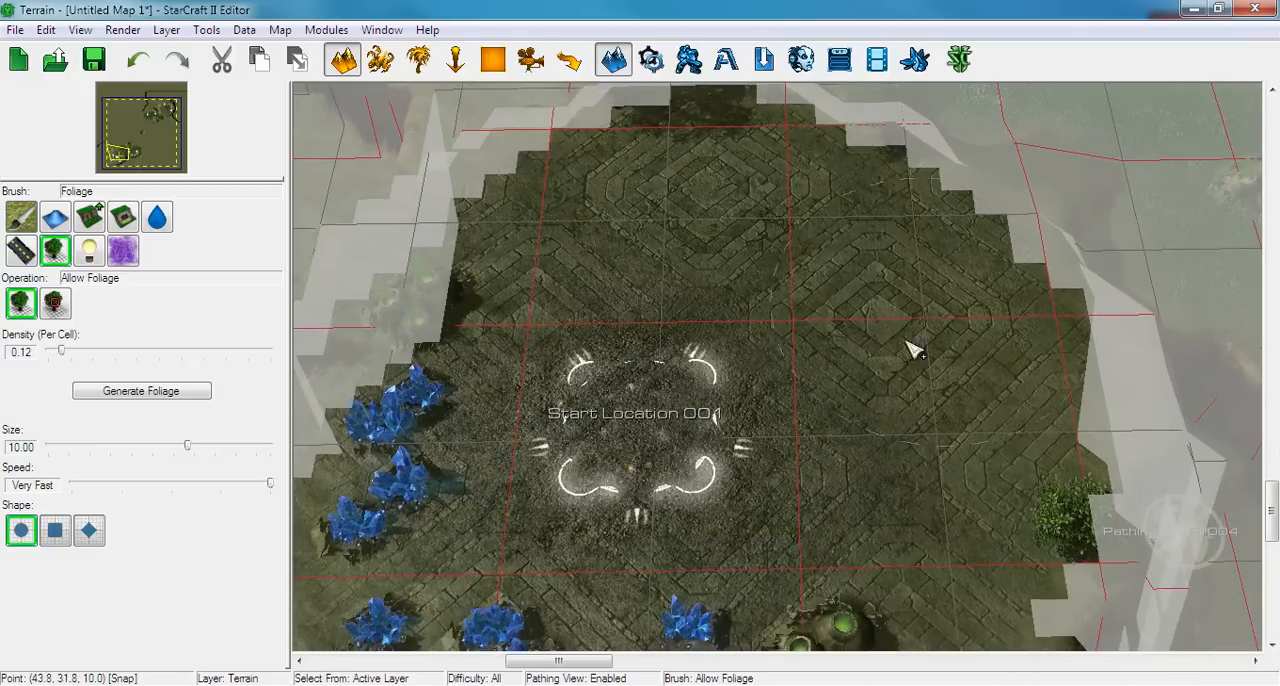
{"action": "left_click_drag", "start_coordinate": [62, 352], "coordinate": [175, 352]}
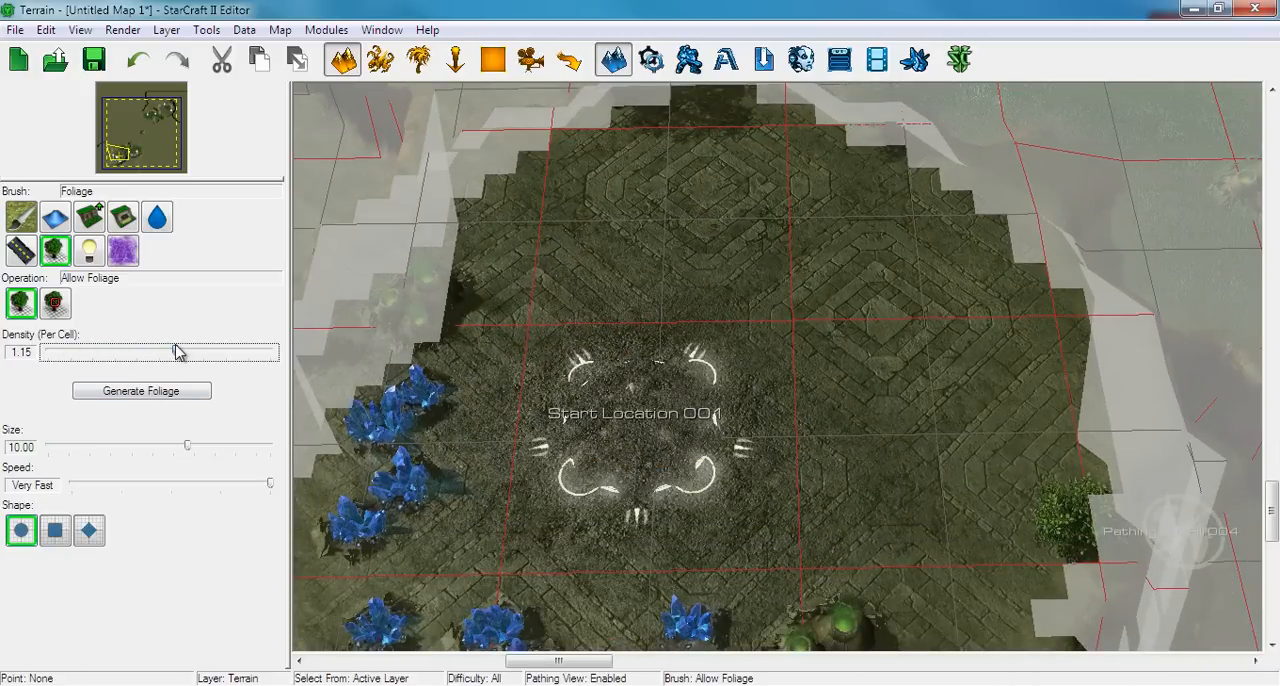
{"action": "left_click", "coordinate": [150, 396]}
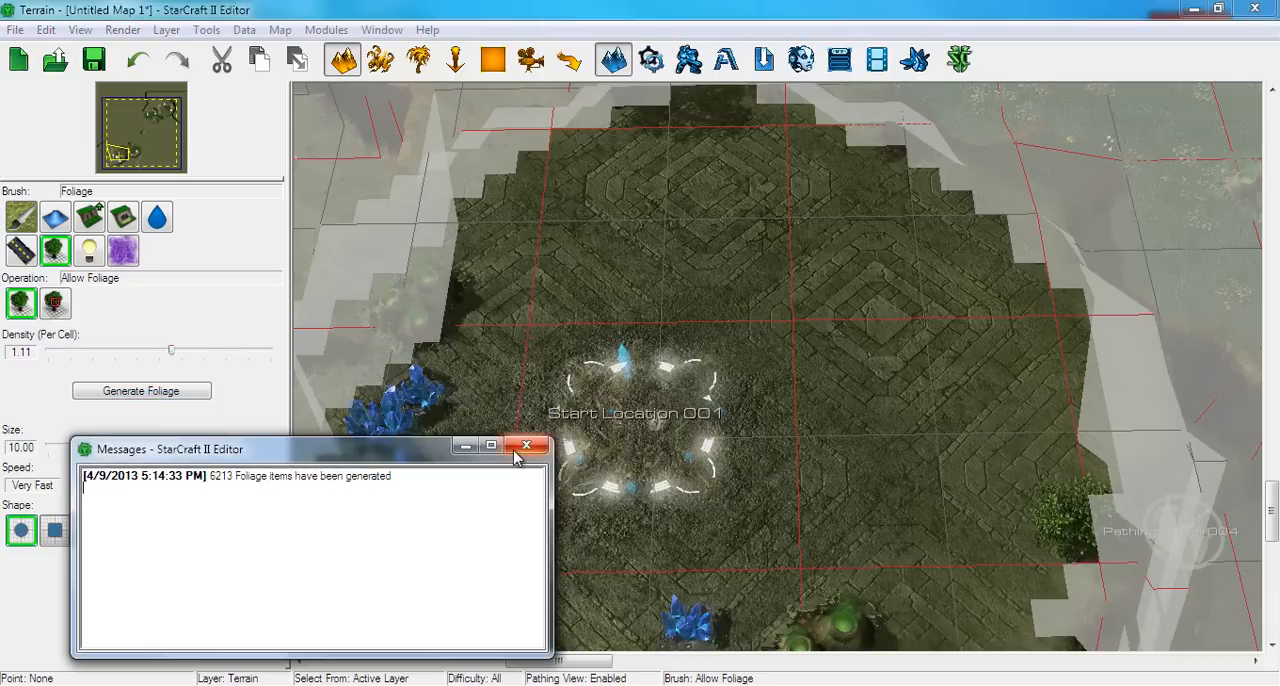
{"action": "left_click", "coordinate": [526, 445]}
Switch to the Texture brush and examine the generated foliage around the south-west natural and main base
{"action": "middle_click_drag", "start_coordinate": [1057, 286], "coordinate": [572, 512]}
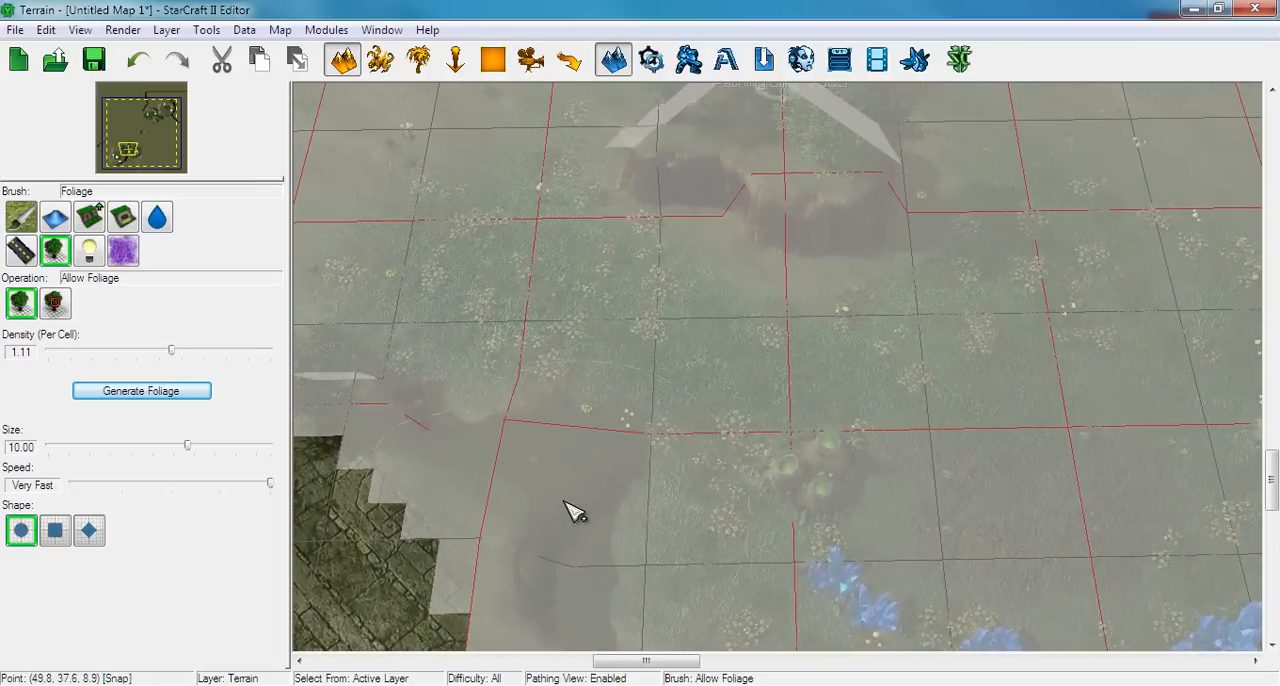
{"action": "left_click", "coordinate": [20, 217]}
{"action": "key", "text": "Right"}
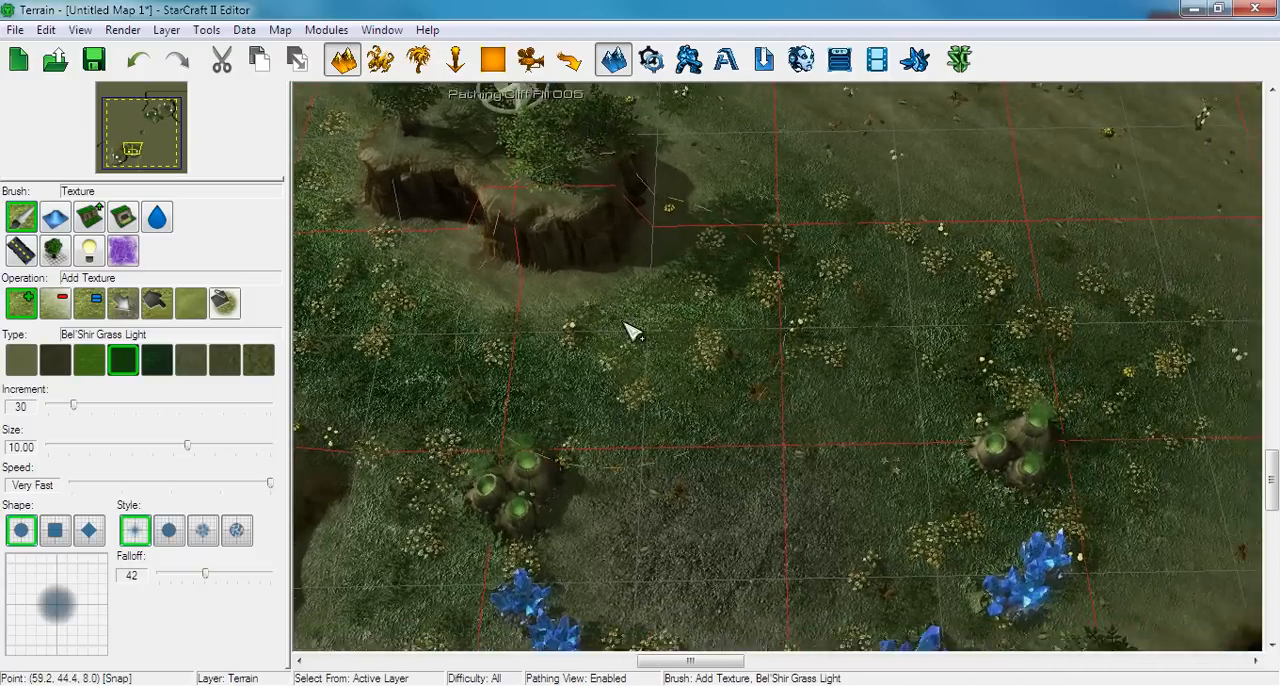
{"action": "scroll", "coordinate": [630, 332], "scroll_direction": "up", "scroll_amount": 4}
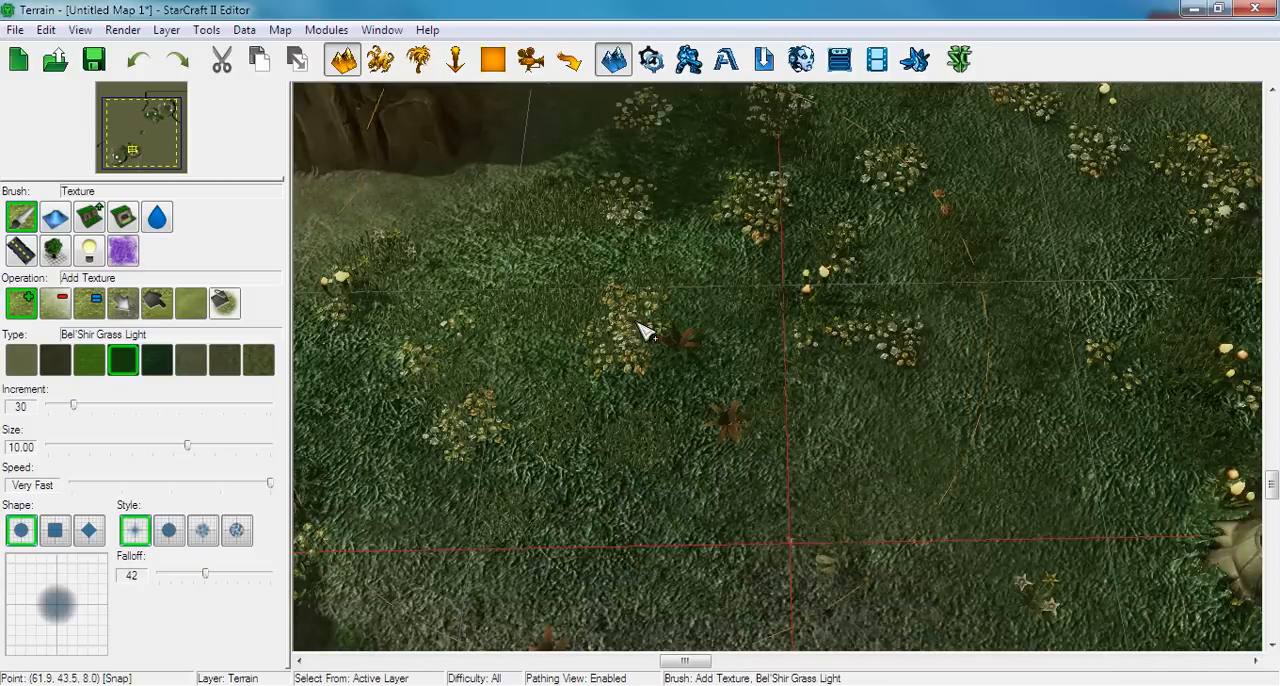
{"action": "scroll", "coordinate": [503, 514], "scroll_direction": "down", "scroll_amount": 5}
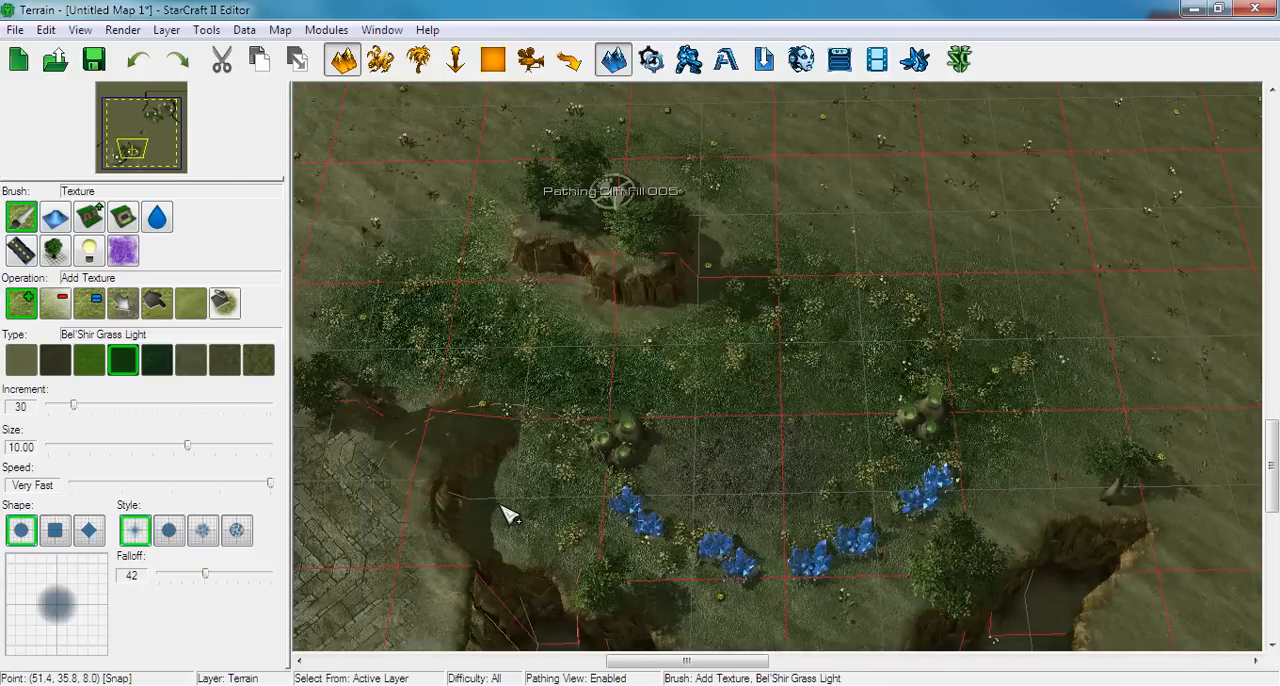
{"action": "middle_click_drag", "start_coordinate": [503, 514], "coordinate": [737, 400]}
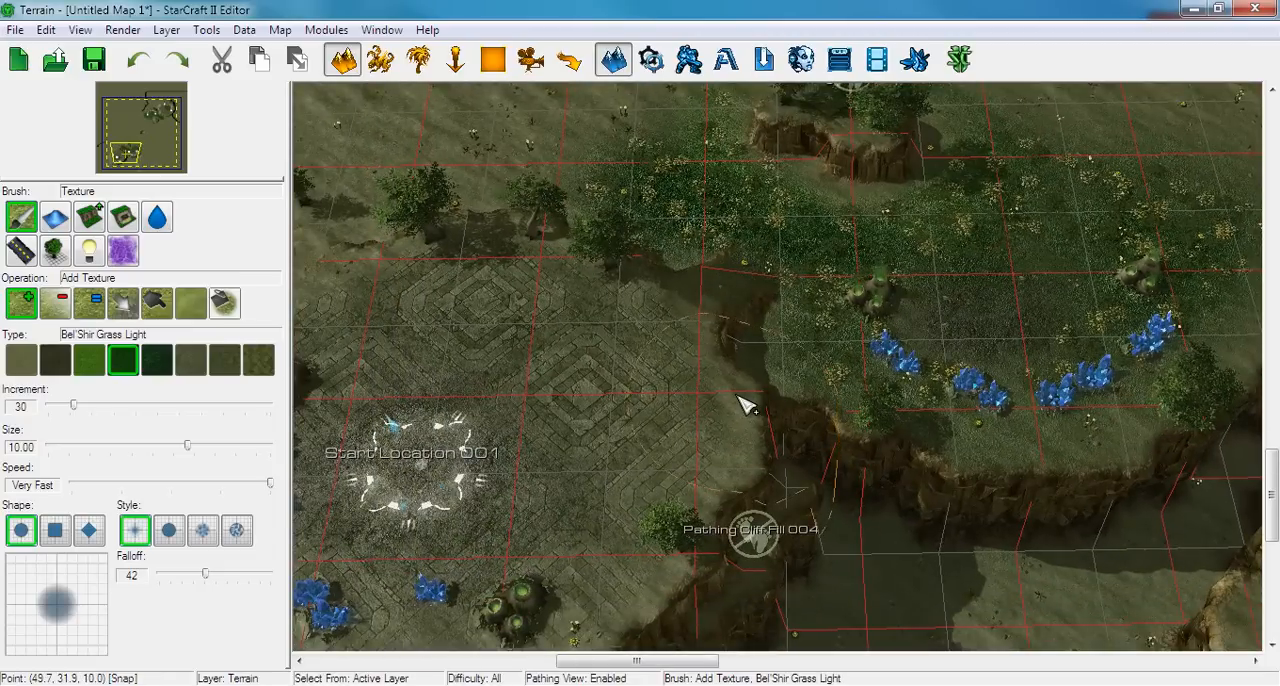
{"action": "middle_click_drag", "start_coordinate": [777, 363], "coordinate": [632, 507]}
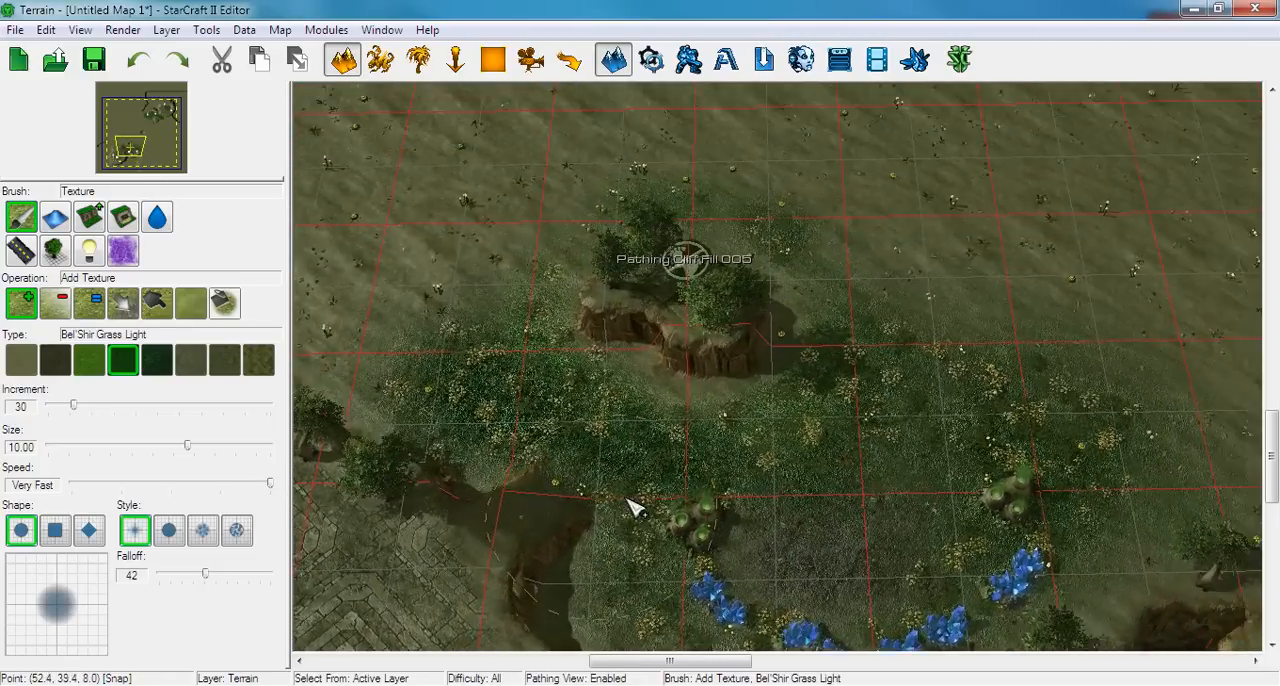
{"action": "scroll", "coordinate": [632, 507], "scroll_direction": "down", "scroll_amount": 3}
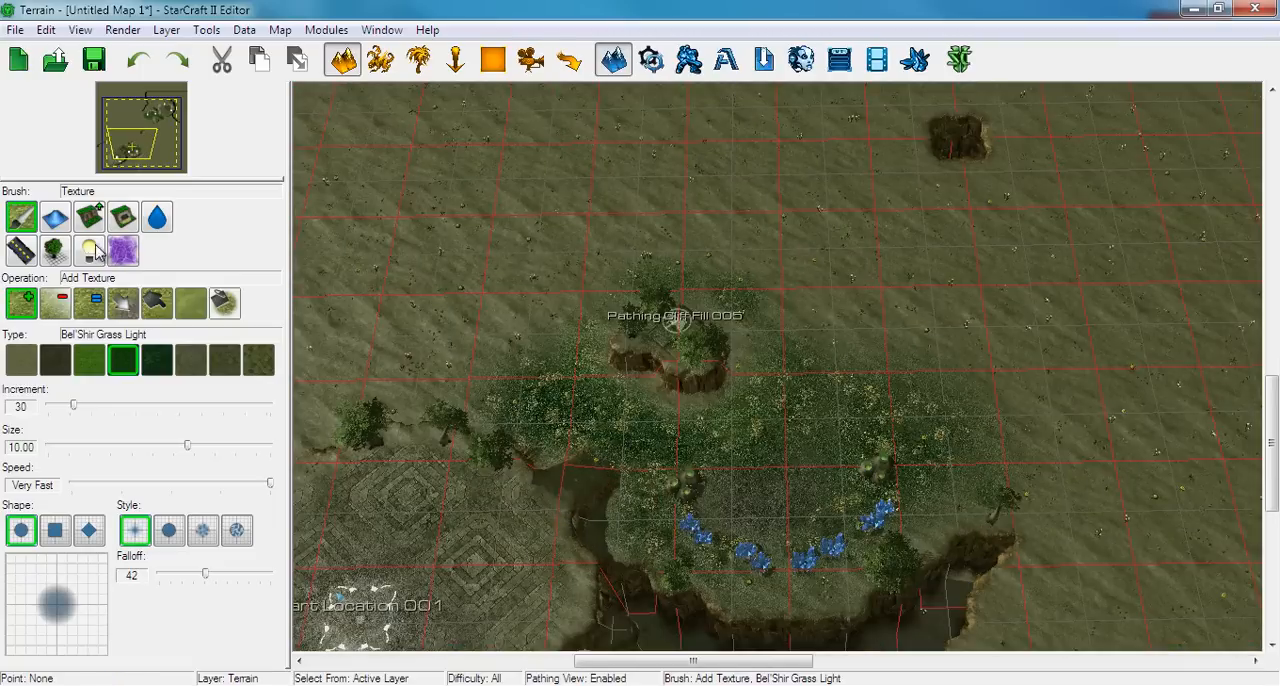
Paint Disallow Foliage over the south-west natural and the ground around the main base with a round Foliage brush of size 16
{"action": "left_click", "coordinate": [54, 250]}
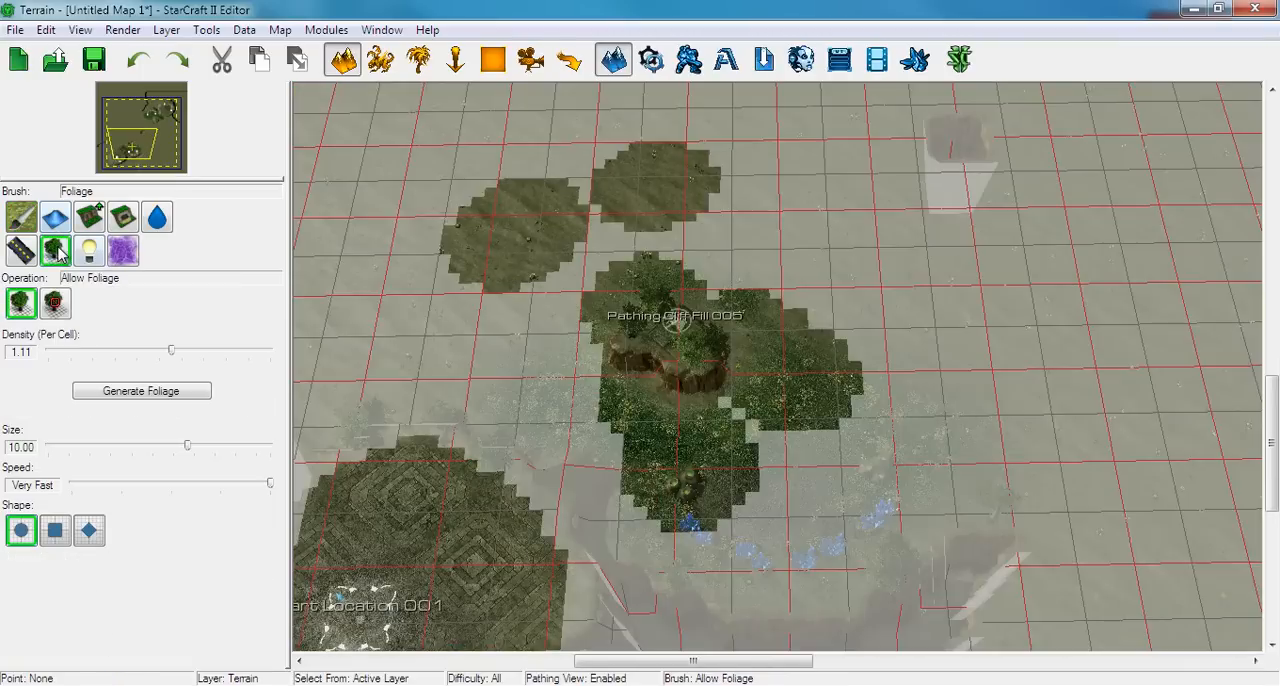
{"action": "left_click", "coordinate": [55, 302]}
{"action": "left_click_drag", "start_coordinate": [183, 450], "coordinate": [386, 449]}
{"action": "scroll", "coordinate": [585, 400], "scroll_direction": "down", "scroll_amount": 3}
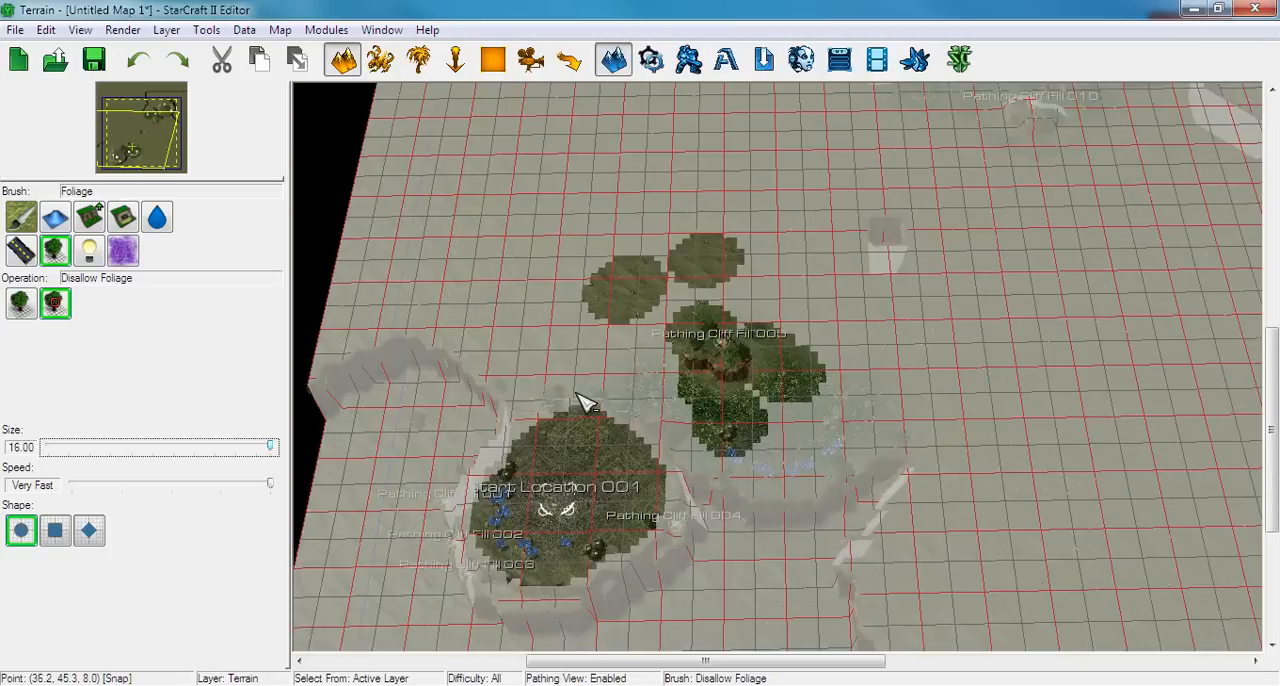
{"action": "mouse_move", "coordinate": [735, 398]}
{"action": "left_mouse_down"}
{"action": "mouse_move", "coordinate": [586, 357]}
{"action": "mouse_move", "coordinate": [423, 429]}
{"action": "mouse_move", "coordinate": [646, 374]}
{"action": "mouse_move", "coordinate": [752, 415]}
{"action": "mouse_move", "coordinate": [900, 391]}
{"action": "mouse_move", "coordinate": [723, 440]}
{"action": "mouse_move", "coordinate": [848, 411]}
{"action": "left_mouse_up"}
Regenerate the foliage with the Allow Foliage operation active and examine the ground around the natural's small plateau
{"action": "left_click", "coordinate": [21, 304]}
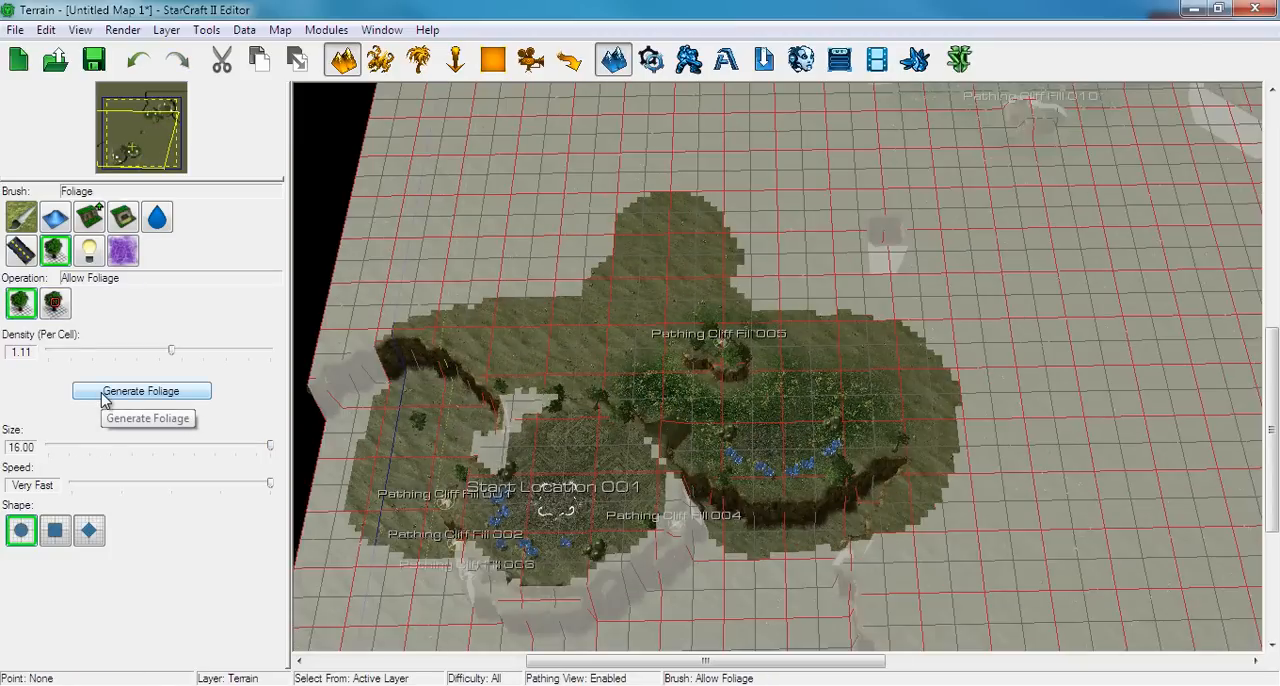
{"action": "left_click", "coordinate": [101, 392]}
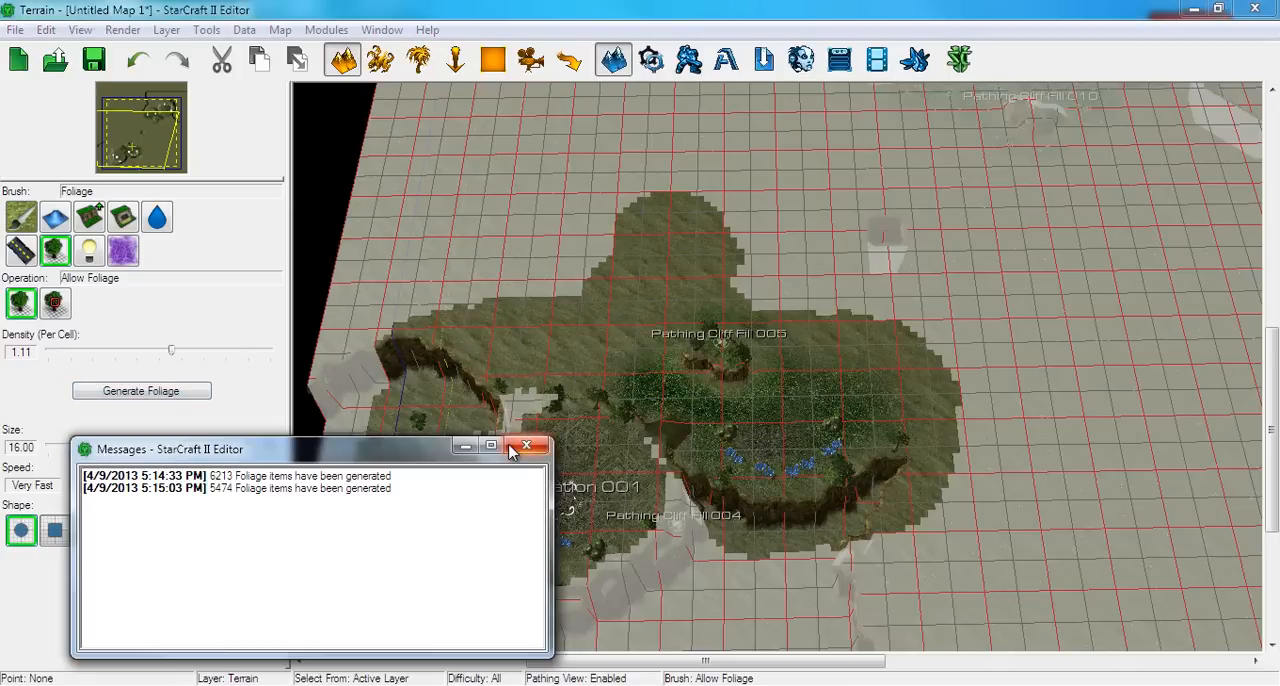
{"action": "left_click", "coordinate": [526, 445]}
{"action": "scroll", "coordinate": [630, 365], "scroll_direction": "up", "scroll_amount": 6}
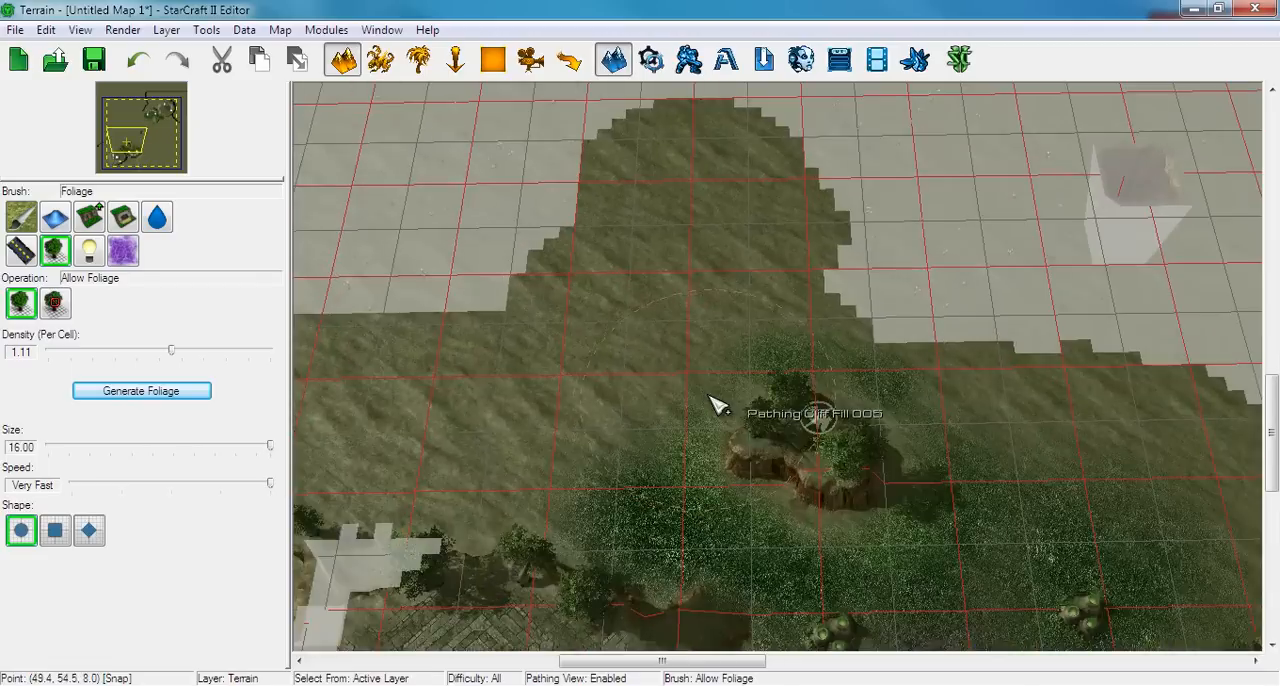
{"action": "scroll", "coordinate": [718, 405], "scroll_direction": "up", "scroll_amount": 5}
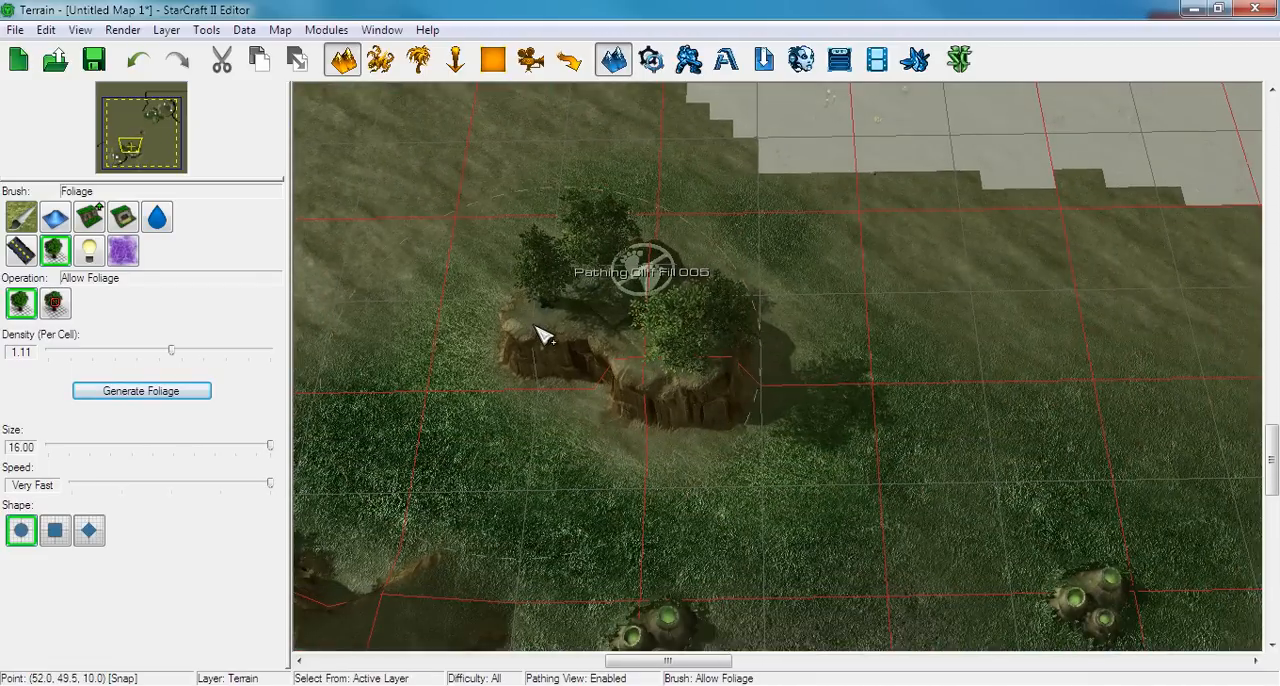
Leave the foliage operation and regenerate the map's static shadows
{"action": "key", "text": "Escape"}
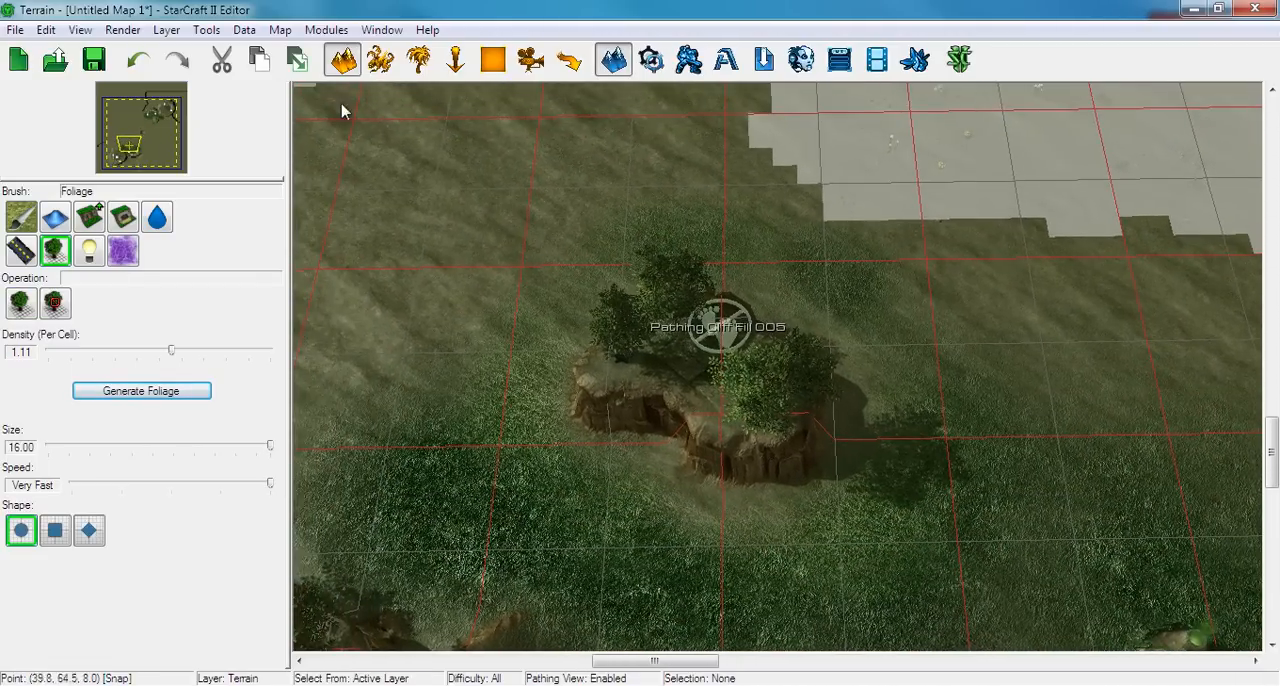
{"action": "left_click", "coordinate": [245, 30]}
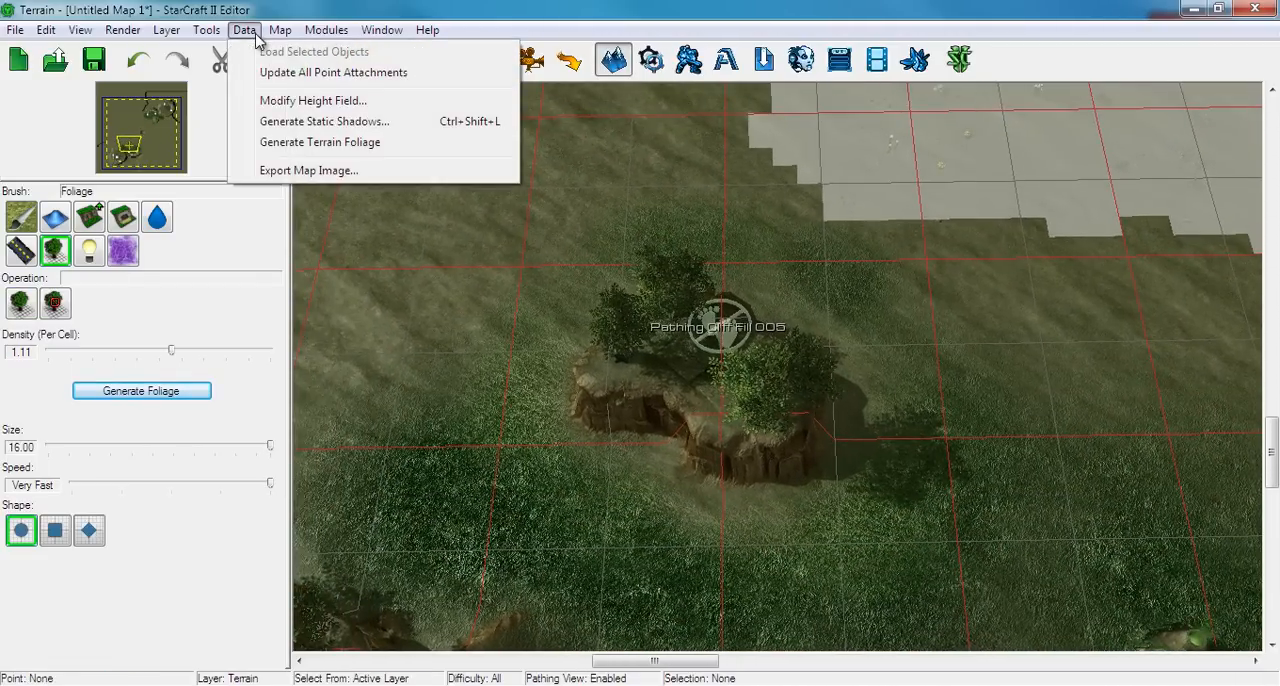
{"action": "left_click", "coordinate": [288, 125]}
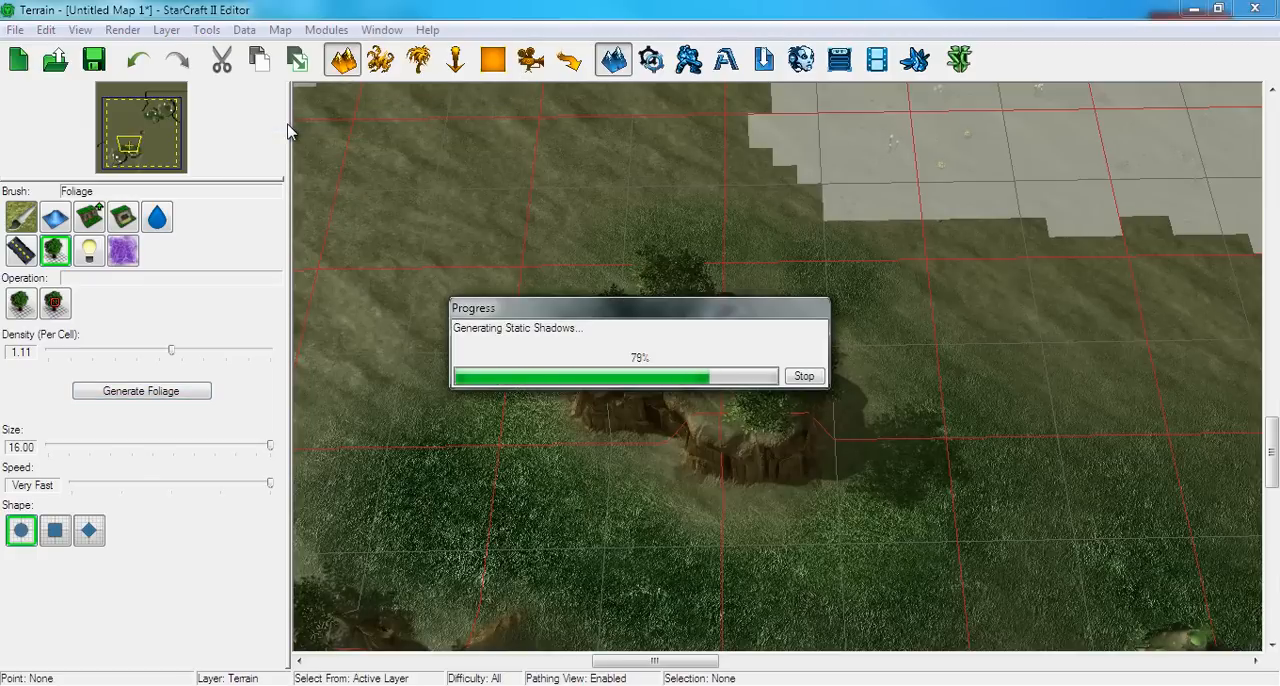
Activate the terrain layer's Water brush for the south-west corner of the map and dismiss the editor's message window
{"action": "right_click_drag", "start_coordinate": [337, 346], "coordinate": [860, 158]}
{"action": "right_click_drag", "start_coordinate": [680, 356], "coordinate": [943, 130]}
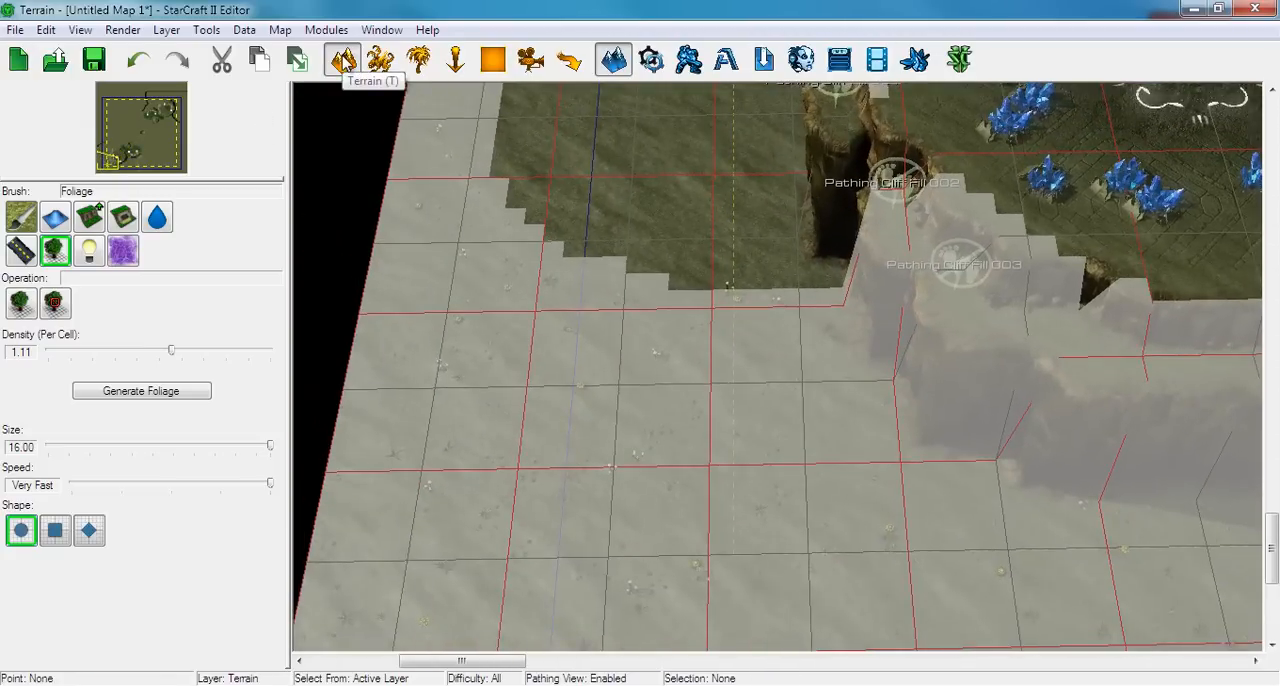
{"action": "left_click", "coordinate": [344, 62]}
{"action": "left_click", "coordinate": [156, 222]}
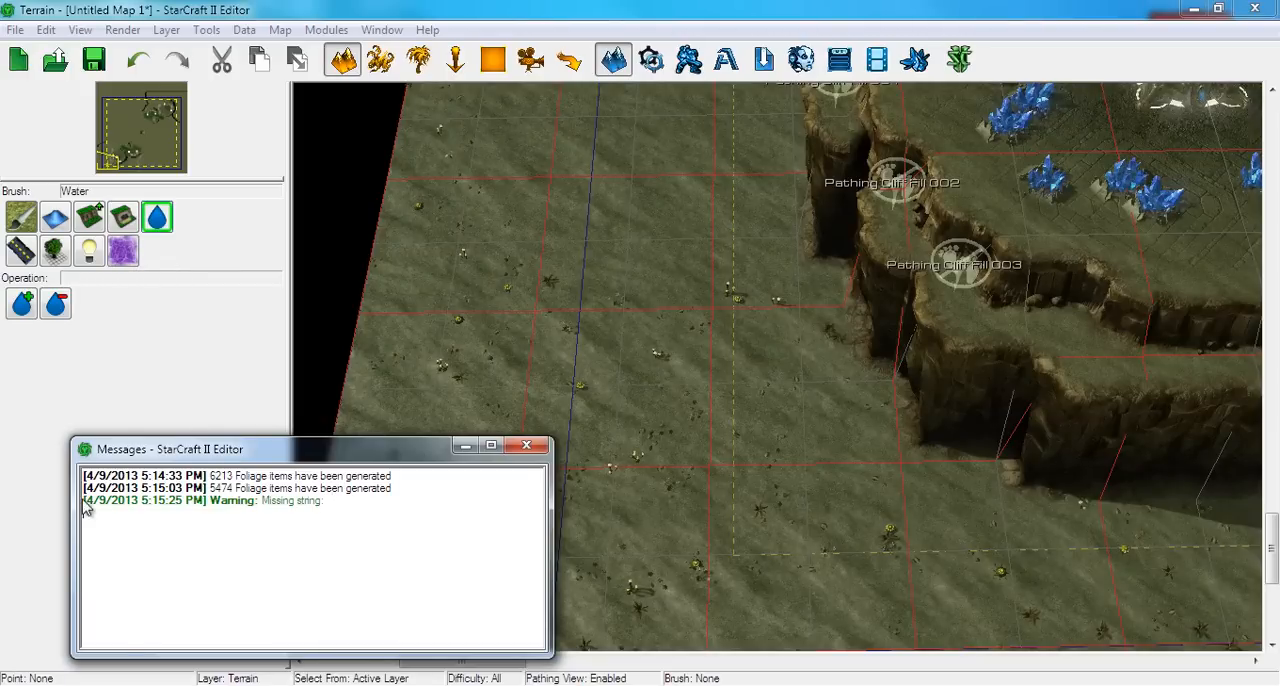
{"action": "left_click_drag", "start_coordinate": [86, 498], "coordinate": [126, 500]}
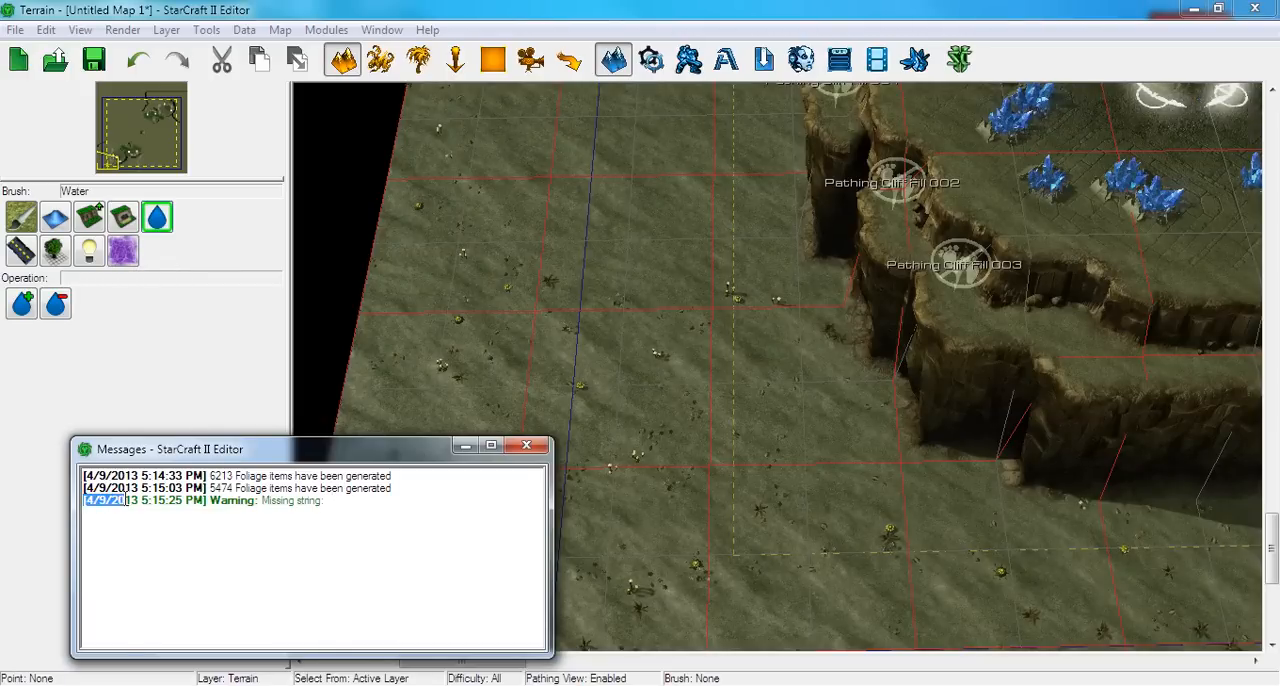
{"action": "left_click", "coordinate": [344, 500]}
{"action": "left_click", "coordinate": [512, 450]}
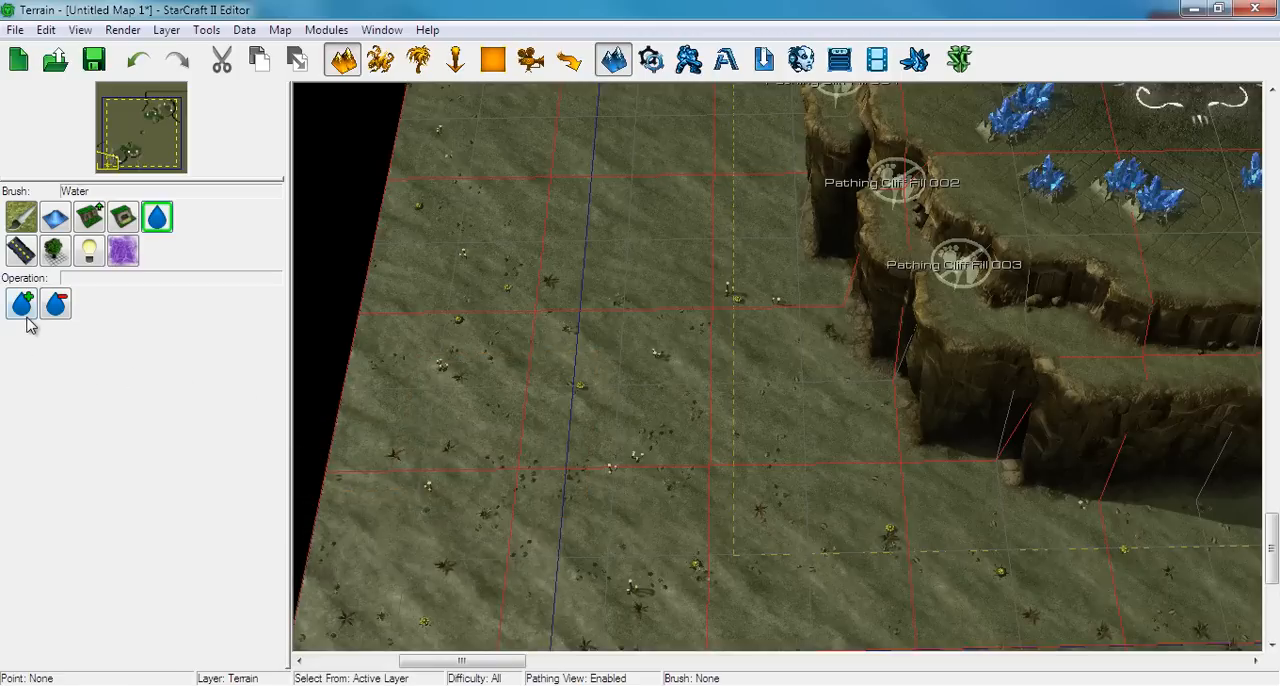
Activate the Add Water operation, browse the water types and choose BelShir
{"action": "left_click", "coordinate": [21, 304]}
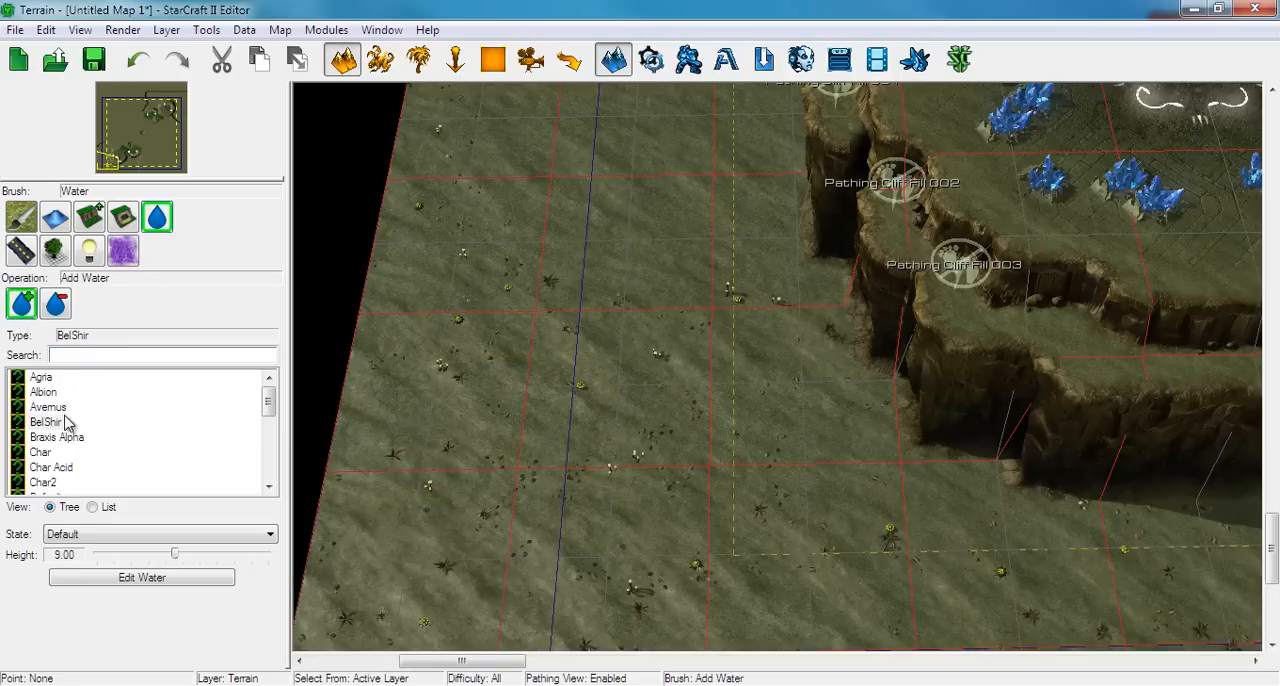
{"action": "right_click_drag", "start_coordinate": [635, 328], "coordinate": [548, 244]}
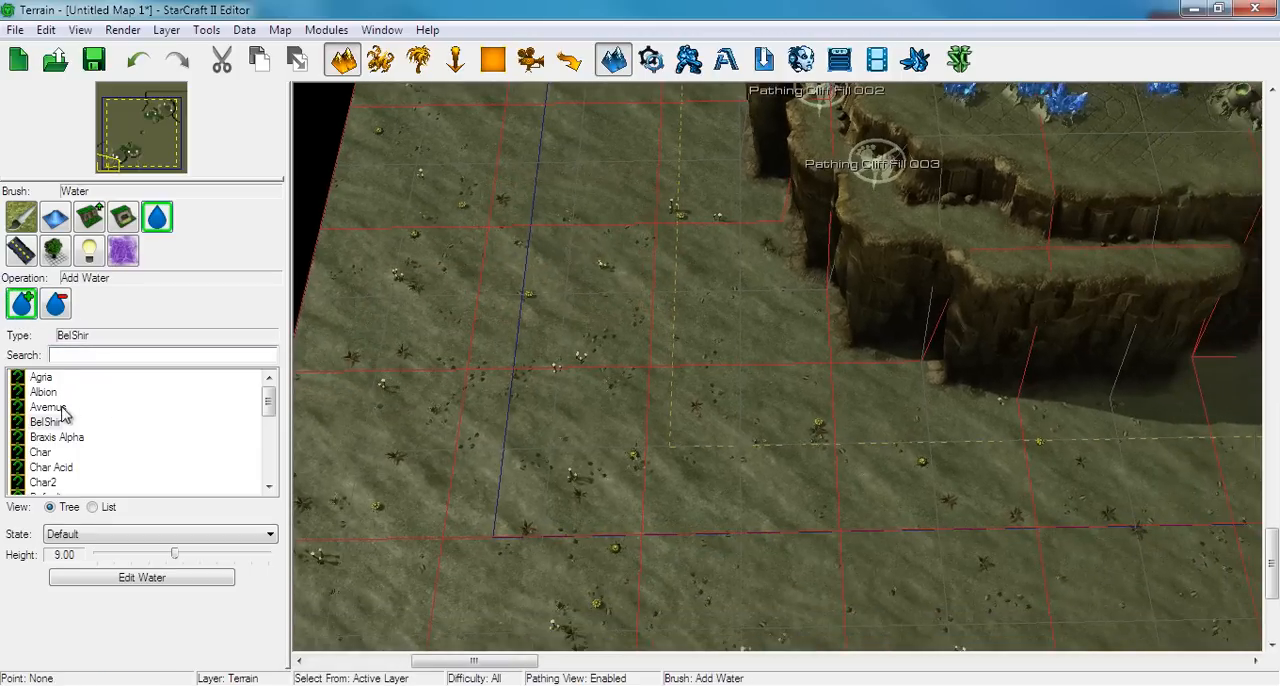
{"action": "right_click_drag", "start_coordinate": [494, 349], "coordinate": [723, 277]}
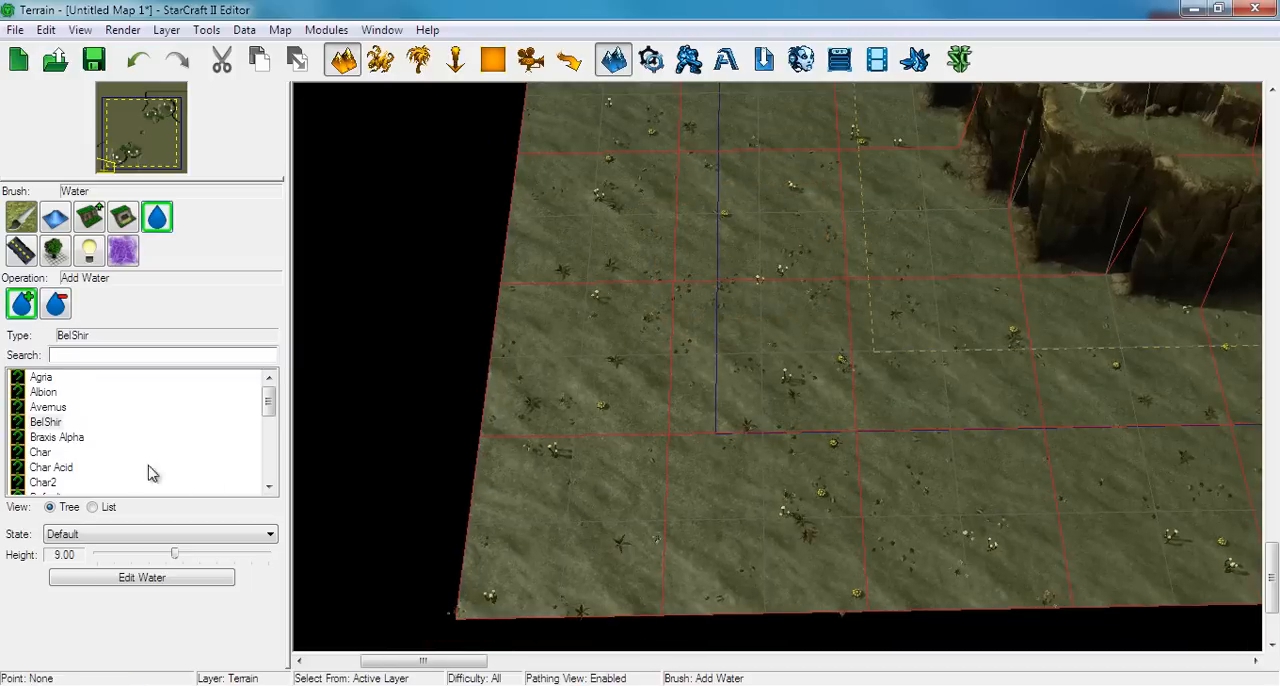
{"action": "scroll", "coordinate": [110, 460], "scroll_direction": "down", "scroll_amount": 5}
{"action": "scroll", "coordinate": [86, 432], "scroll_direction": "down", "scroll_amount": 1}
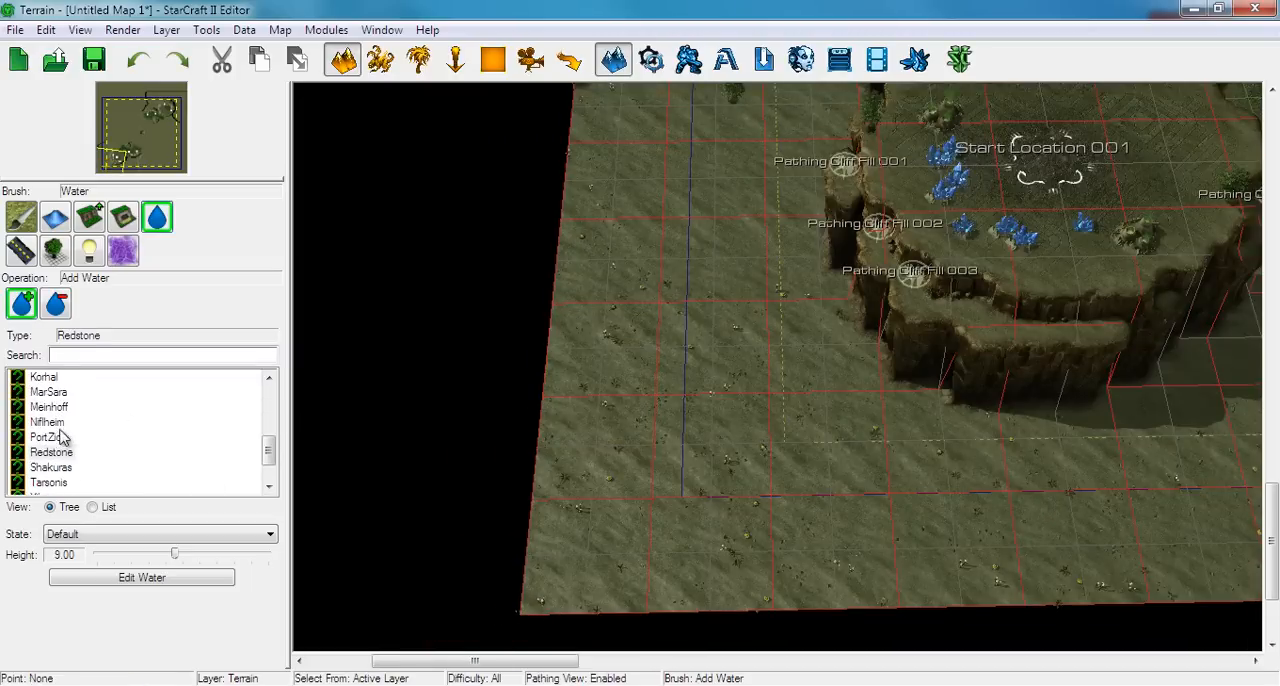
{"action": "scroll", "coordinate": [75, 432], "scroll_direction": "up", "scroll_amount": 6}
{"action": "left_click", "coordinate": [45, 422]}
Paint a block of BelShir water in the map's south-west corner, west of the main base's cliffs
{"action": "right_click_drag", "start_coordinate": [755, 409], "coordinate": [687, 400]}
{"action": "right_click_drag", "start_coordinate": [671, 310], "coordinate": [928, 417], "text": "ctrl"}
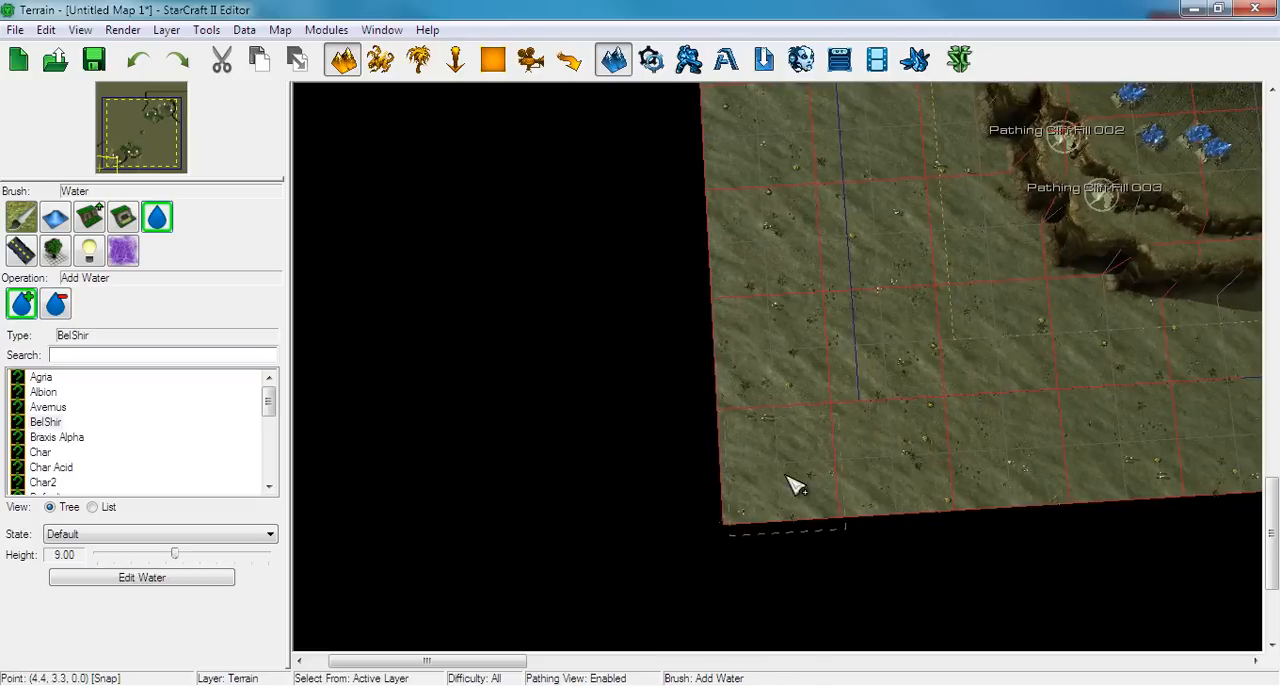
{"action": "mouse_move", "coordinate": [794, 486]}
{"action": "left_mouse_down"}
{"action": "mouse_move", "coordinate": [771, 371]}
{"action": "mouse_move", "coordinate": [773, 280]}
{"action": "mouse_move", "coordinate": [814, 240]}
{"action": "mouse_move", "coordinate": [871, 237]}
{"action": "mouse_move", "coordinate": [873, 452]}
{"action": "left_mouse_up"}
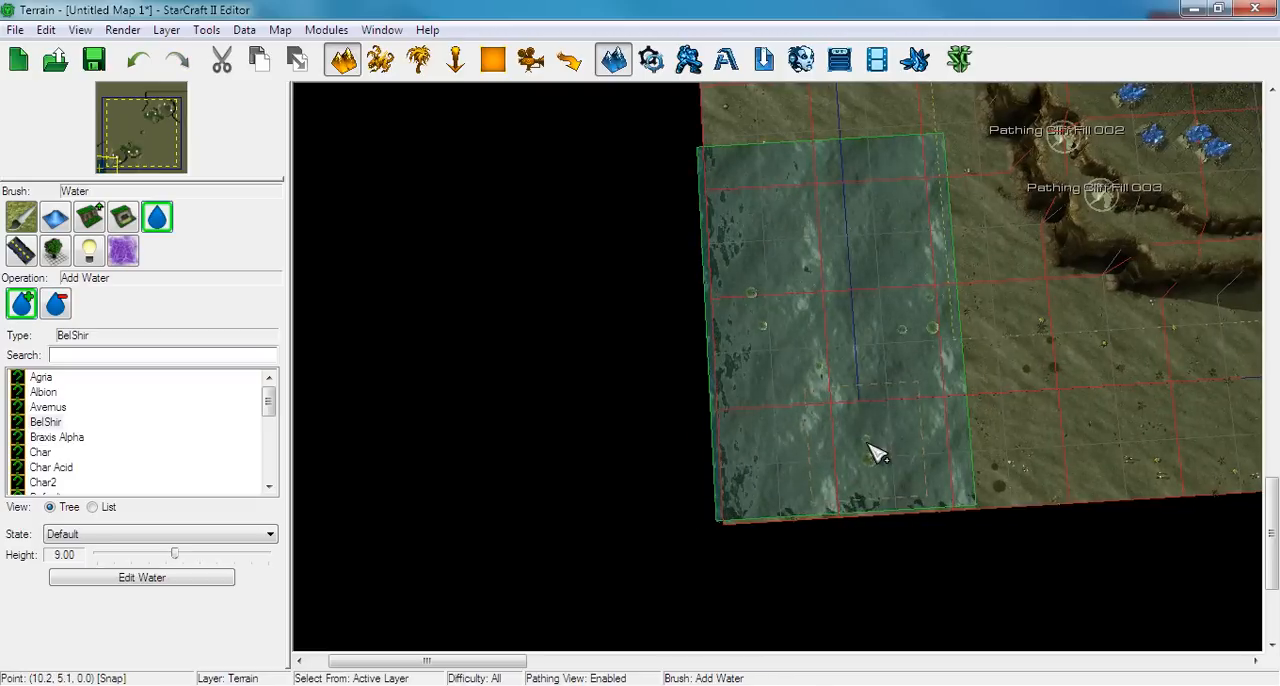
{"action": "right_click_drag", "start_coordinate": [869, 441], "coordinate": [594, 476]}
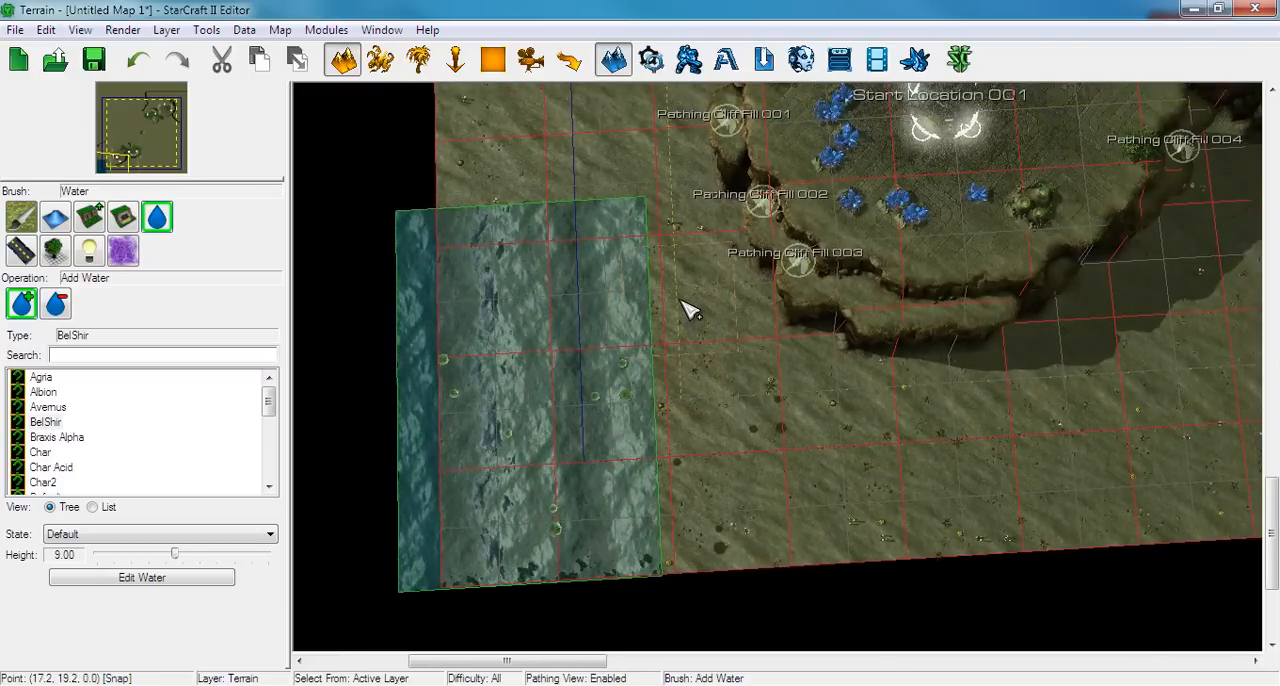
Paint BelShir water along the map's south edge, around the main base's east side and up to the expansion's cliffs
{"action": "mouse_move", "coordinate": [686, 309]}
{"action": "left_mouse_down"}
{"action": "mouse_move", "coordinate": [870, 262]}
{"action": "mouse_move", "coordinate": [934, 266]}
{"action": "mouse_move", "coordinate": [971, 346]}
{"action": "mouse_move", "coordinate": [923, 523]}
{"action": "mouse_move", "coordinate": [869, 418]}
{"action": "mouse_move", "coordinate": [811, 368]}
{"action": "mouse_move", "coordinate": [722, 438]}
{"action": "mouse_move", "coordinate": [793, 455]}
{"action": "left_mouse_up"}
{"action": "mouse_move", "coordinate": [884, 349]}
{"action": "right_mouse_down"}
{"action": "mouse_move", "coordinate": [728, 433]}
{"action": "mouse_move", "coordinate": [572, 465]}
{"action": "right_mouse_up"}
{"action": "mouse_move", "coordinate": [735, 410]}
{"action": "left_mouse_down"}
{"action": "mouse_move", "coordinate": [838, 357]}
{"action": "mouse_move", "coordinate": [926, 355]}
{"action": "mouse_move", "coordinate": [880, 211]}
{"action": "mouse_move", "coordinate": [960, 180]}
{"action": "left_mouse_up"}
{"action": "right_click_drag", "start_coordinate": [960, 180], "coordinate": [856, 280]}
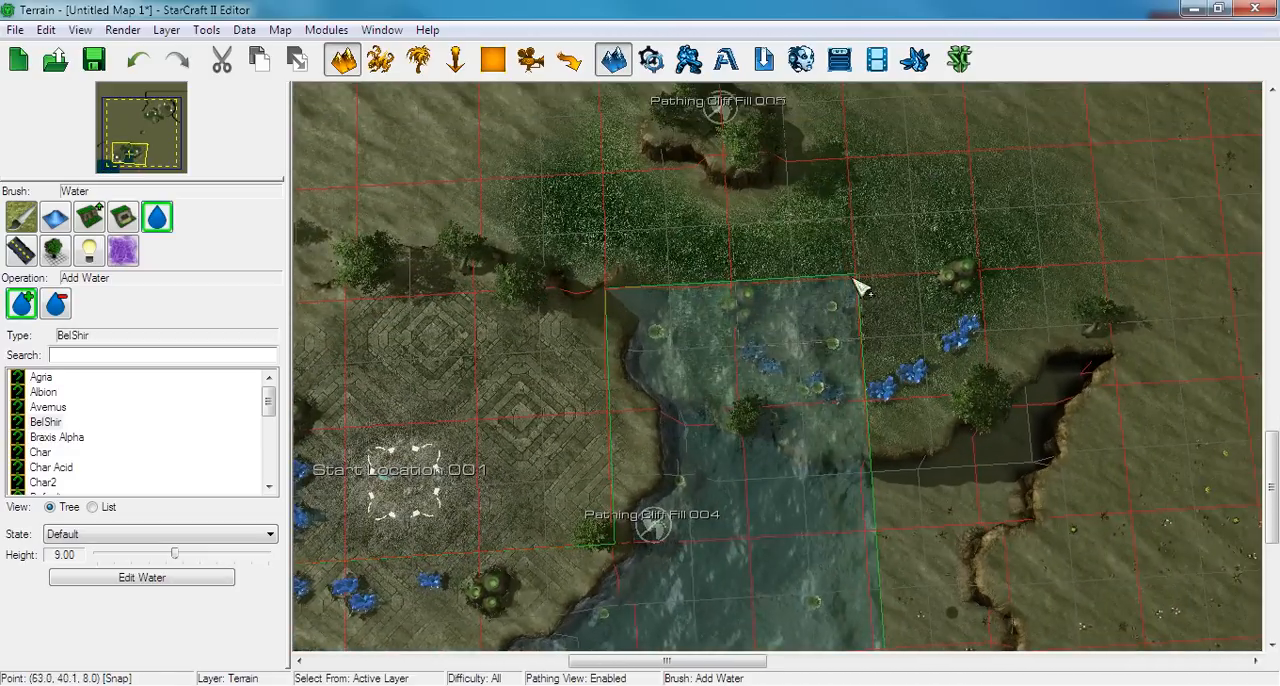
{"action": "mouse_move", "coordinate": [864, 285]}
{"action": "left_mouse_down"}
{"action": "mouse_move", "coordinate": [899, 348]}
{"action": "mouse_move", "coordinate": [904, 569]}
{"action": "mouse_move", "coordinate": [875, 556]}
{"action": "left_mouse_up"}
{"action": "mouse_move", "coordinate": [873, 552]}
{"action": "right_mouse_down"}
{"action": "mouse_move", "coordinate": [848, 362]}
{"action": "mouse_move", "coordinate": [857, 266]}
{"action": "right_mouse_up"}
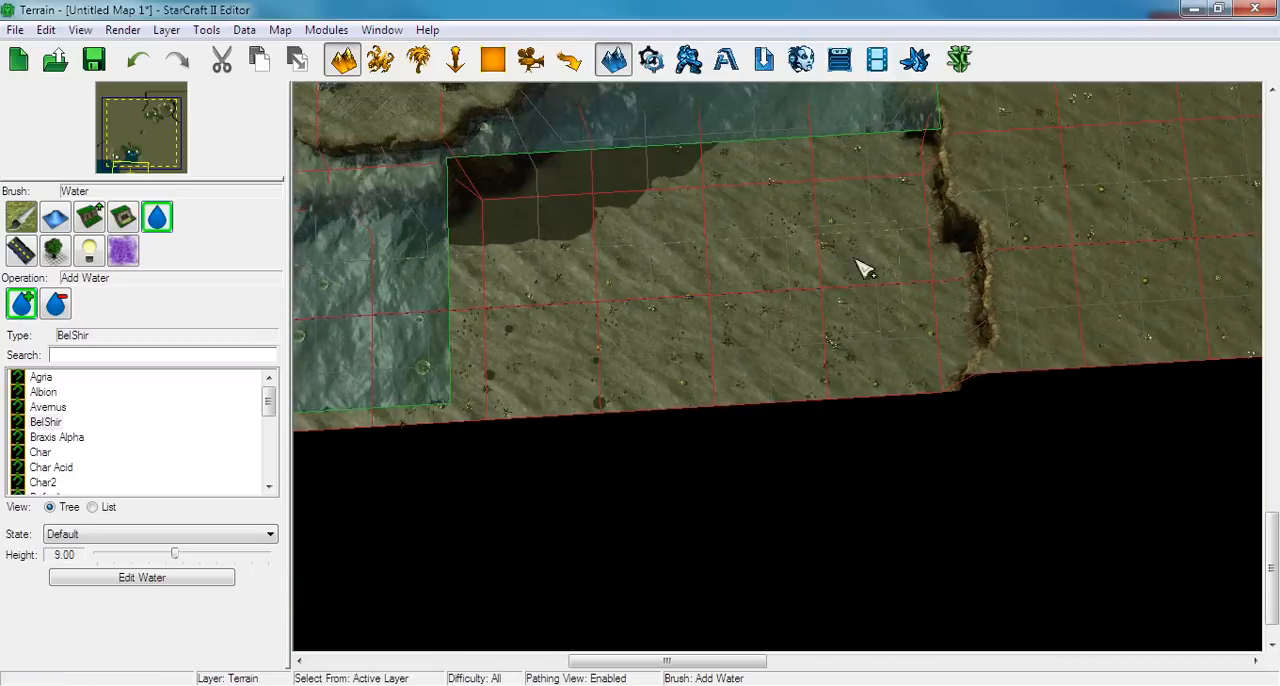
{"action": "mouse_move", "coordinate": [857, 266]}
{"action": "left_mouse_down"}
{"action": "mouse_move", "coordinate": [920, 380]}
{"action": "mouse_move", "coordinate": [749, 214]}
{"action": "mouse_move", "coordinate": [497, 313]}
{"action": "left_mouse_up"}
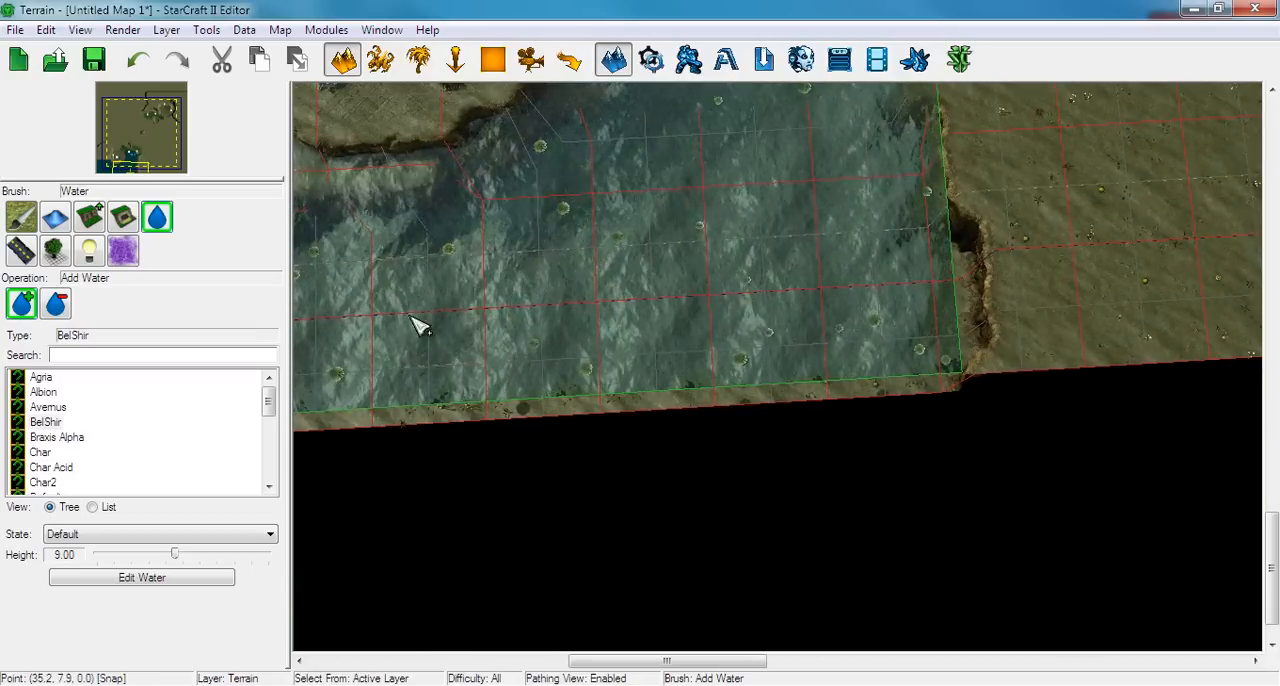
Lower the water height to 4.75 and extend the BelShir water over the basins east of the expansion and north-west of the main base
{"action": "left_click_drag", "start_coordinate": [177, 557], "coordinate": [167, 557]}
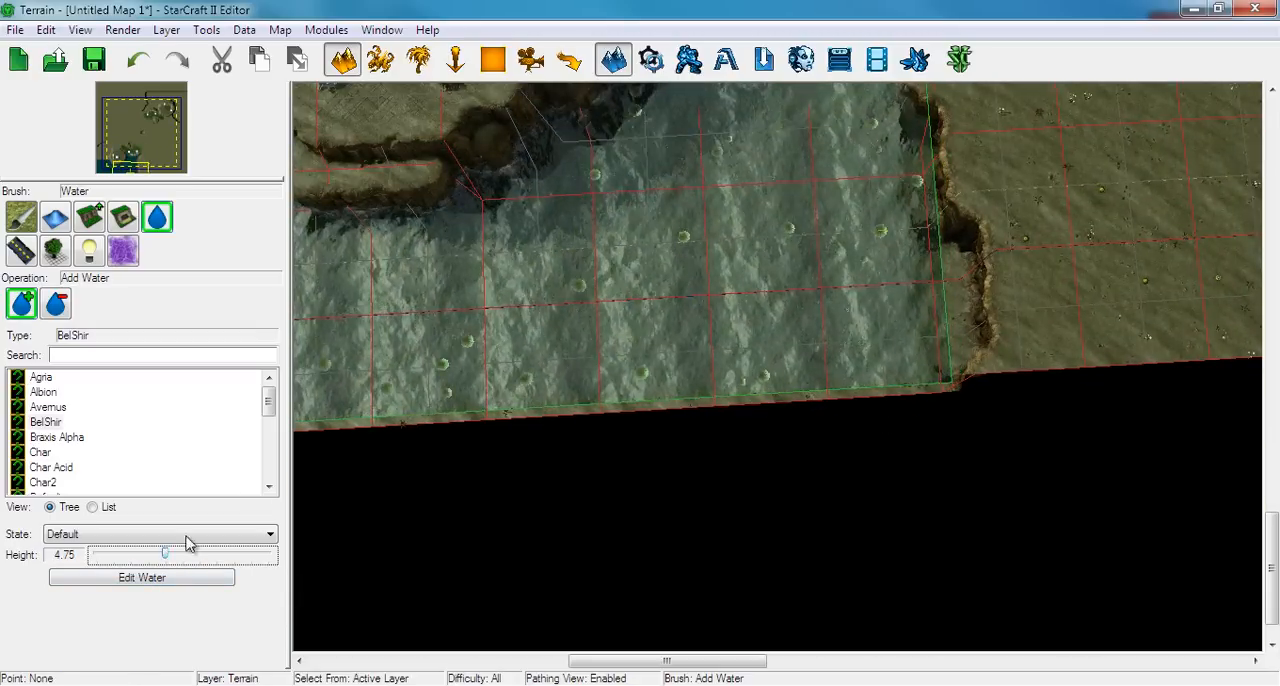
{"action": "right_click_drag", "start_coordinate": [706, 258], "coordinate": [529, 397]}
{"action": "scroll", "coordinate": [540, 390], "scroll_direction": "down", "scroll_amount": 3}
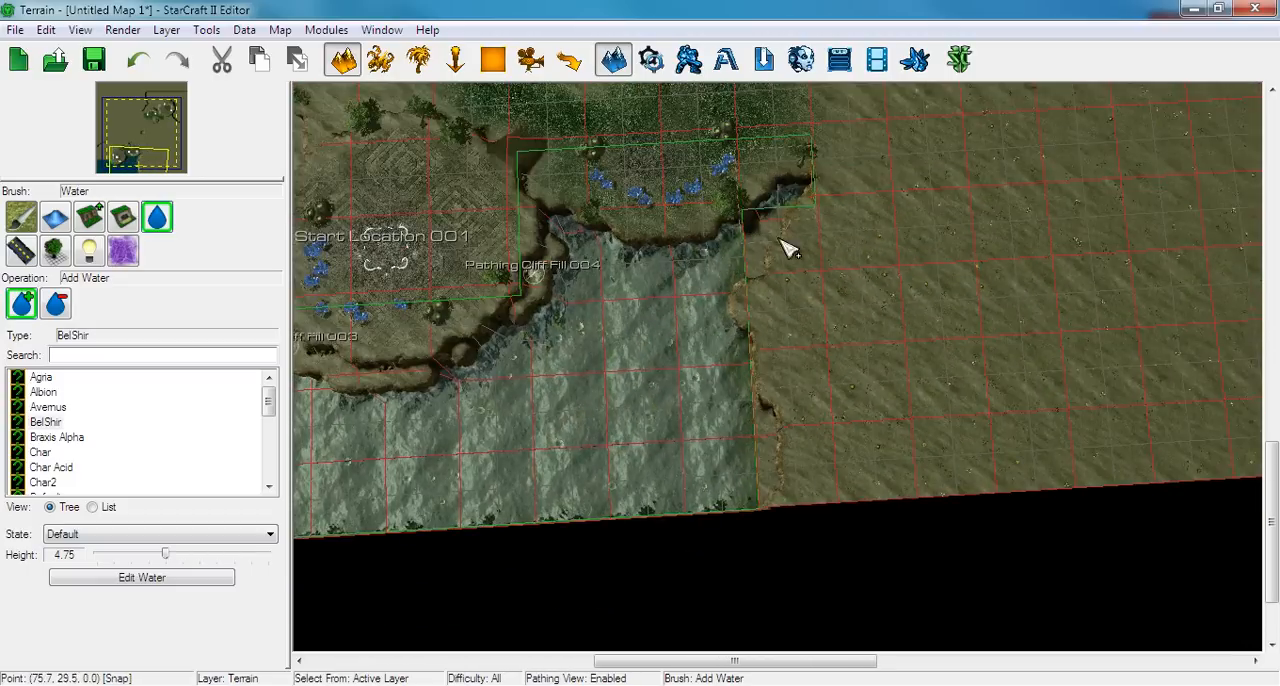
{"action": "mouse_move", "coordinate": [606, 323]}
{"action": "right_mouse_down"}
{"action": "mouse_move", "coordinate": [908, 398]}
{"action": "mouse_move", "coordinate": [946, 434]}
{"action": "right_mouse_up"}
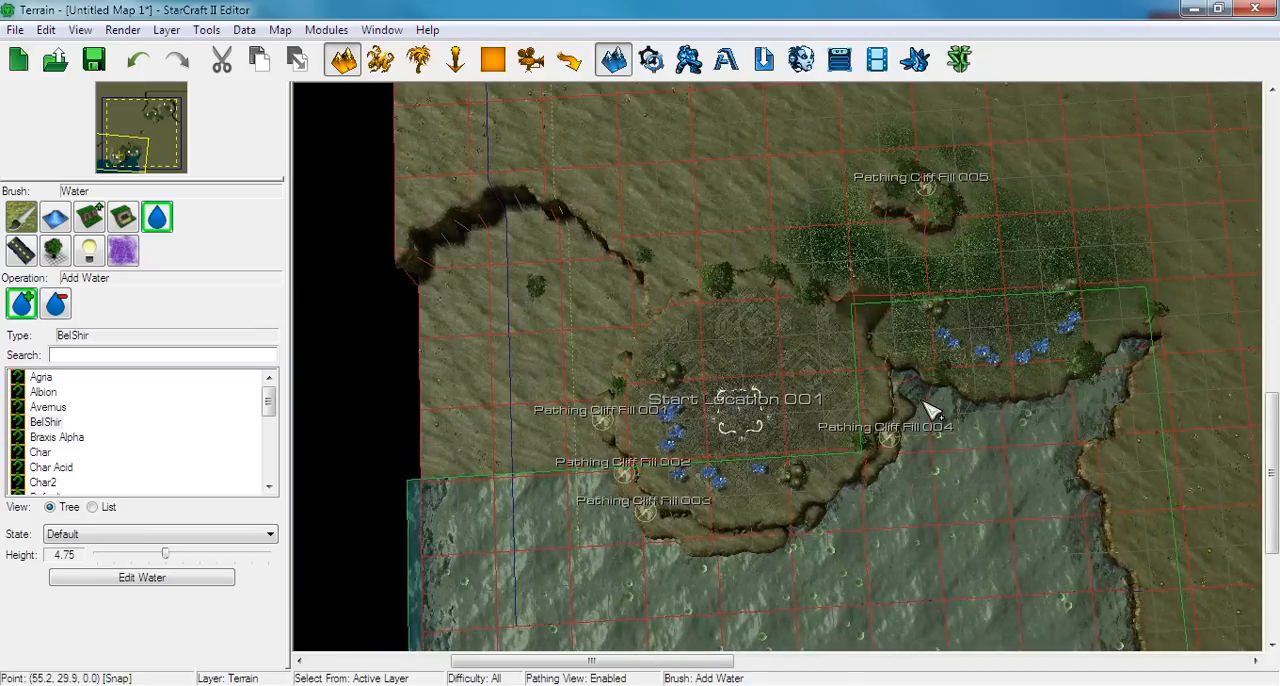
{"action": "right_click_drag", "start_coordinate": [788, 422], "coordinate": [890, 491]}
{"action": "mouse_move", "coordinate": [694, 560]}
{"action": "left_mouse_down"}
{"action": "mouse_move", "coordinate": [697, 287]}
{"action": "mouse_move", "coordinate": [753, 409]}
{"action": "mouse_move", "coordinate": [740, 280]}
{"action": "mouse_move", "coordinate": [685, 223]}
{"action": "mouse_move", "coordinate": [529, 240]}
{"action": "mouse_move", "coordinate": [531, 400]}
{"action": "mouse_move", "coordinate": [591, 609]}
{"action": "mouse_move", "coordinate": [620, 300]}
{"action": "mouse_move", "coordinate": [632, 538]}
{"action": "left_mouse_up"}
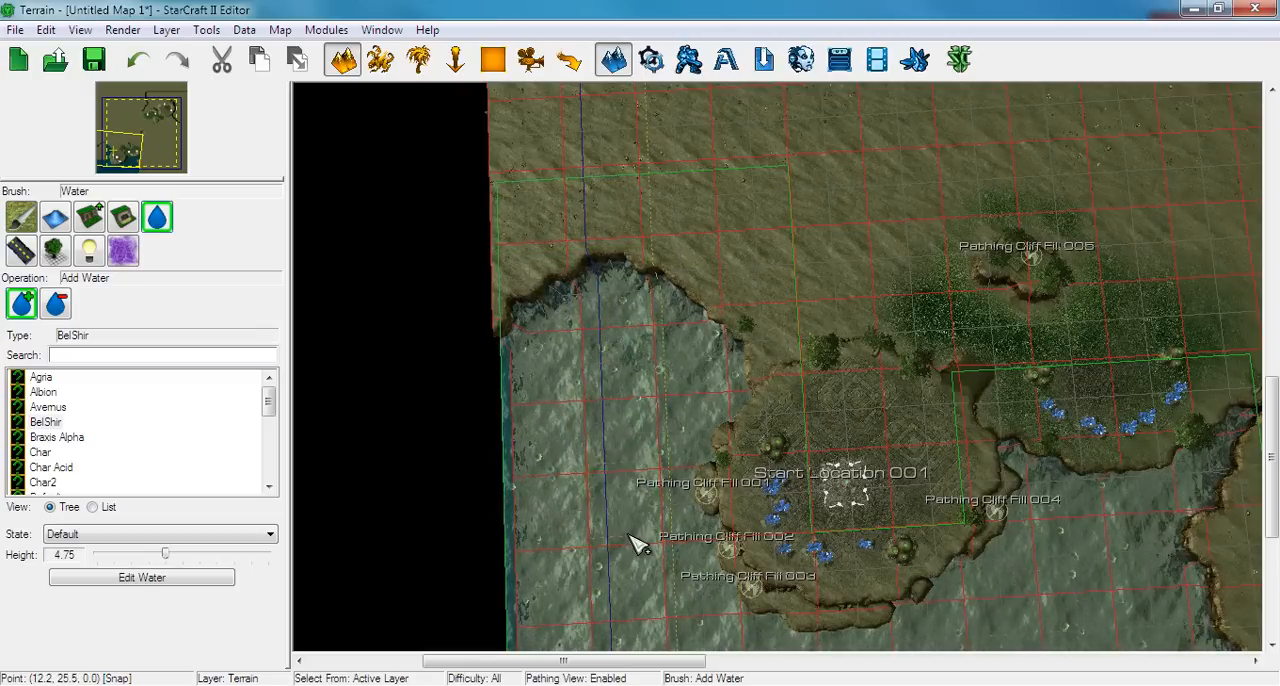
Leave the Add Water operation, copy the south-west water region and paste it around the duplicated base in the map's north-east corner
{"action": "right_click_drag", "start_coordinate": [806, 510], "coordinate": [735, 411]}
{"action": "scroll", "coordinate": [728, 404], "scroll_direction": "down", "scroll_amount": 2}
{"action": "scroll", "coordinate": [729, 406], "scroll_direction": "down", "scroll_amount": 2}
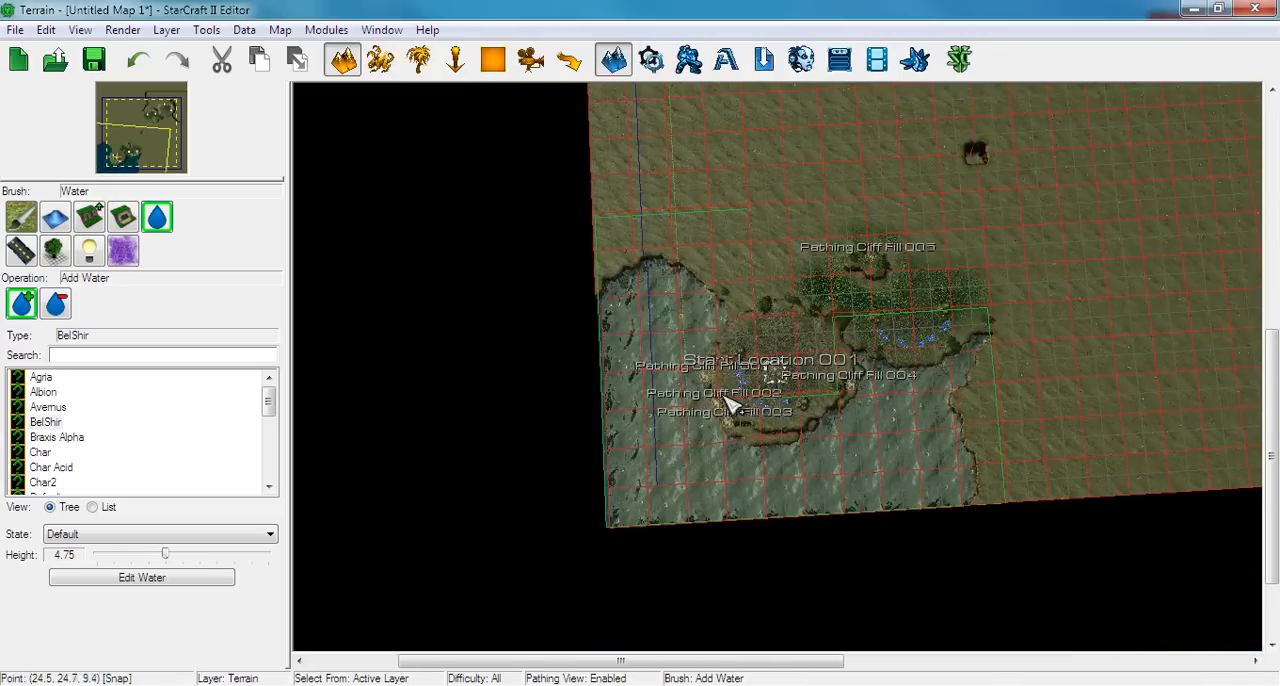
{"action": "key", "text": "Escape"}
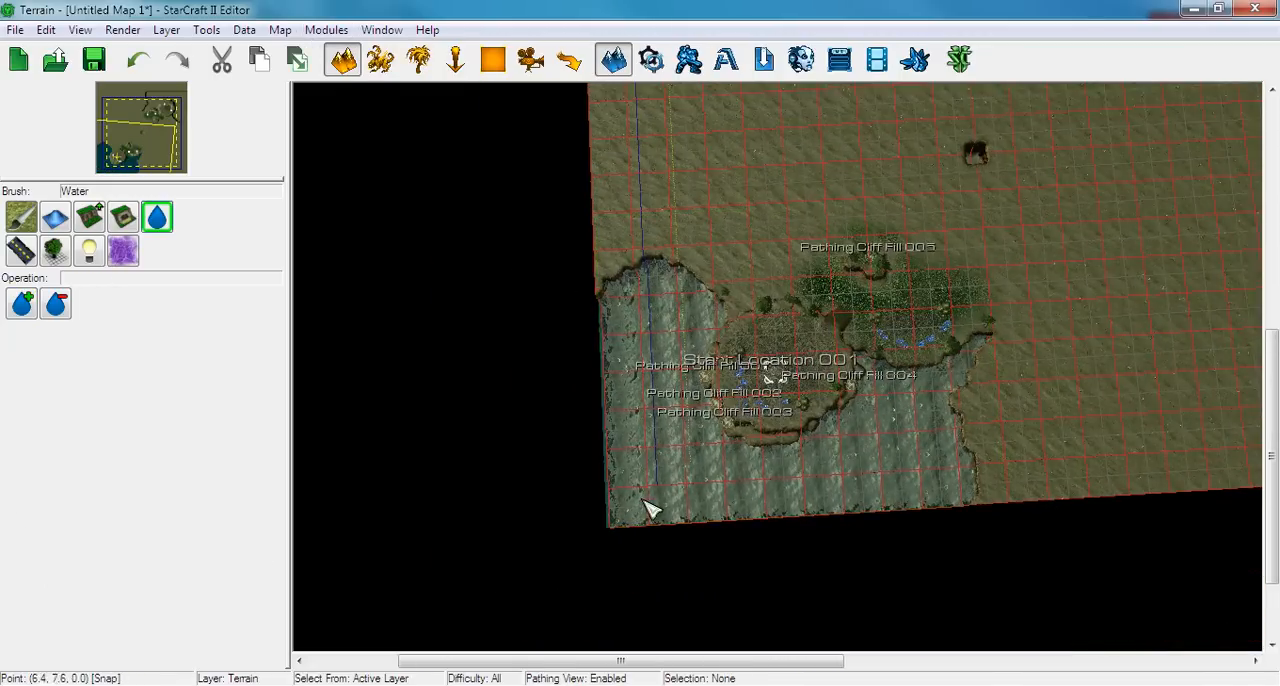
{"action": "mouse_move", "coordinate": [646, 508]}
{"action": "left_mouse_down"}
{"action": "mouse_move", "coordinate": [666, 366]}
{"action": "mouse_move", "coordinate": [1003, 161]}
{"action": "left_mouse_up"}
{"action": "right_click_drag", "start_coordinate": [973, 129], "coordinate": [829, 325]}
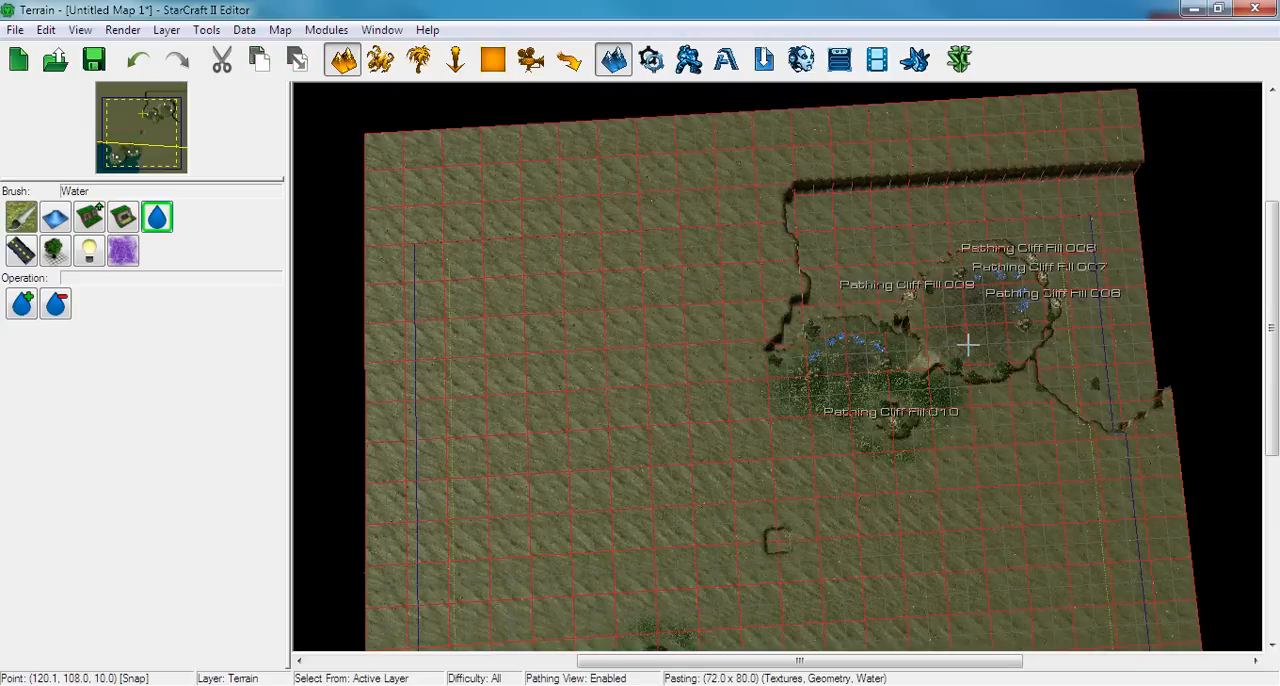
{"action": "left_click", "coordinate": [968, 345]}
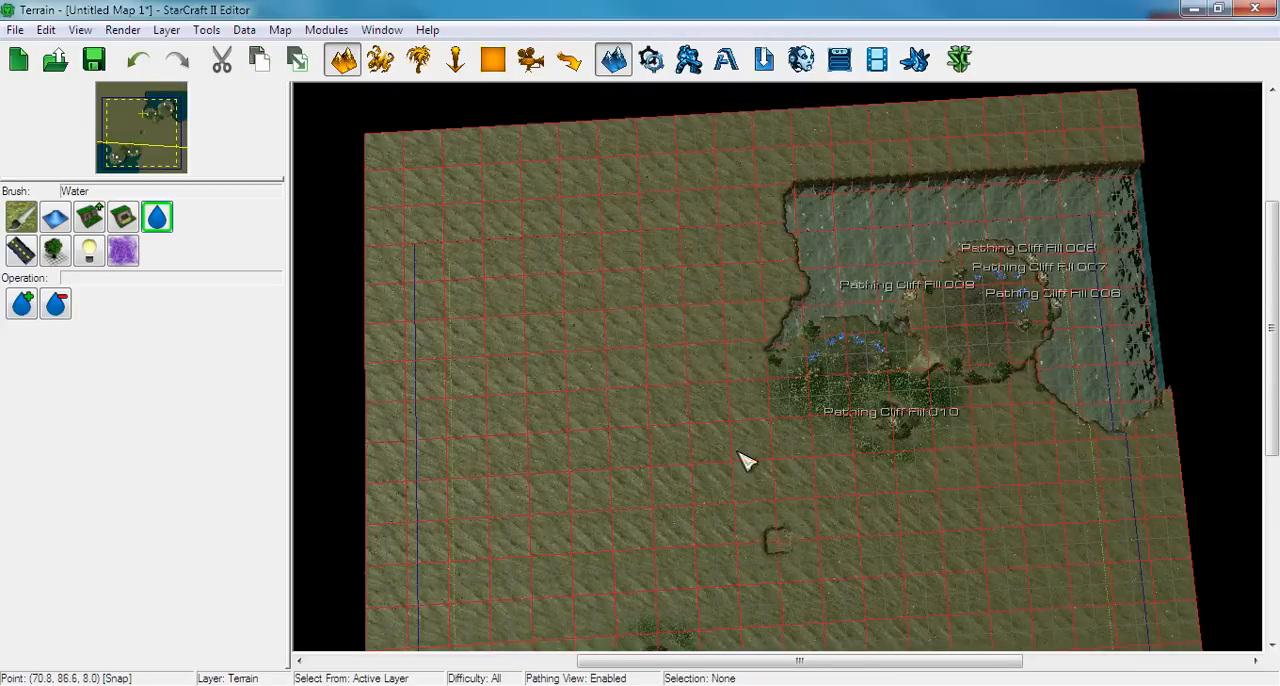
Activate Add Water again, open the settings of the south-west water for editing and set its height to 2.15
{"action": "right_click_drag", "start_coordinate": [749, 457], "coordinate": [963, 257]}
{"action": "scroll", "coordinate": [922, 297], "scroll_direction": "up", "scroll_amount": 5}
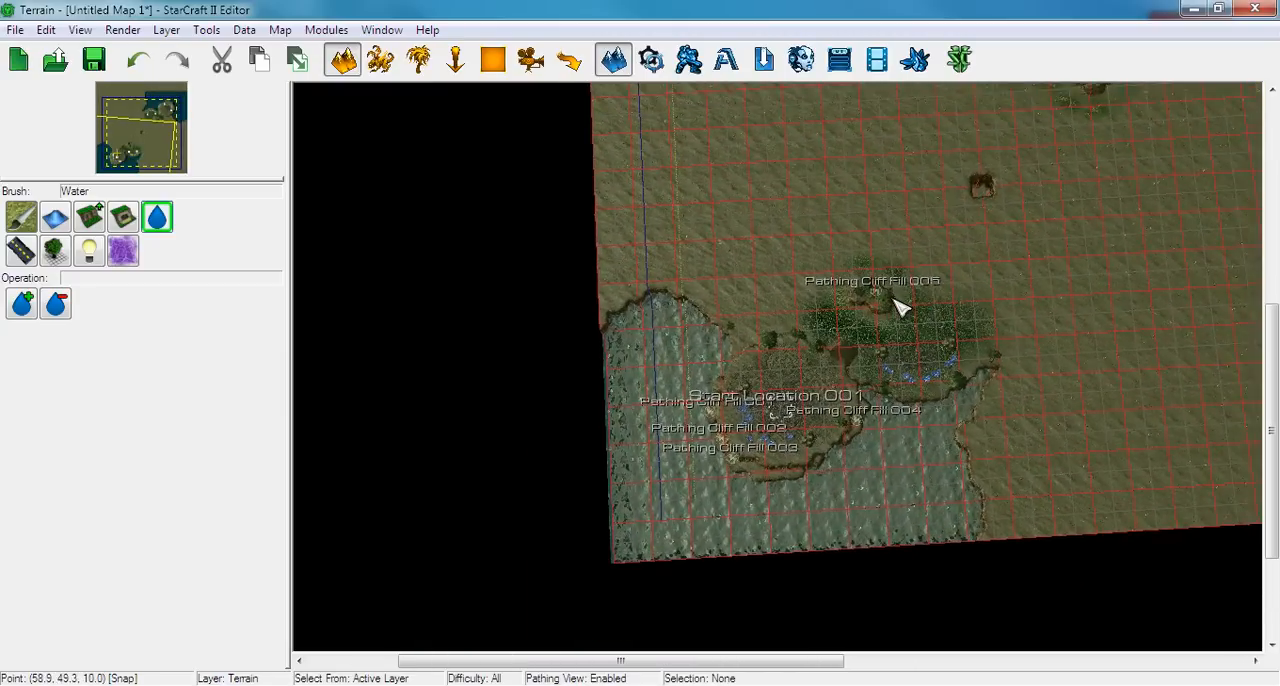
{"action": "left_click", "coordinate": [15, 302]}
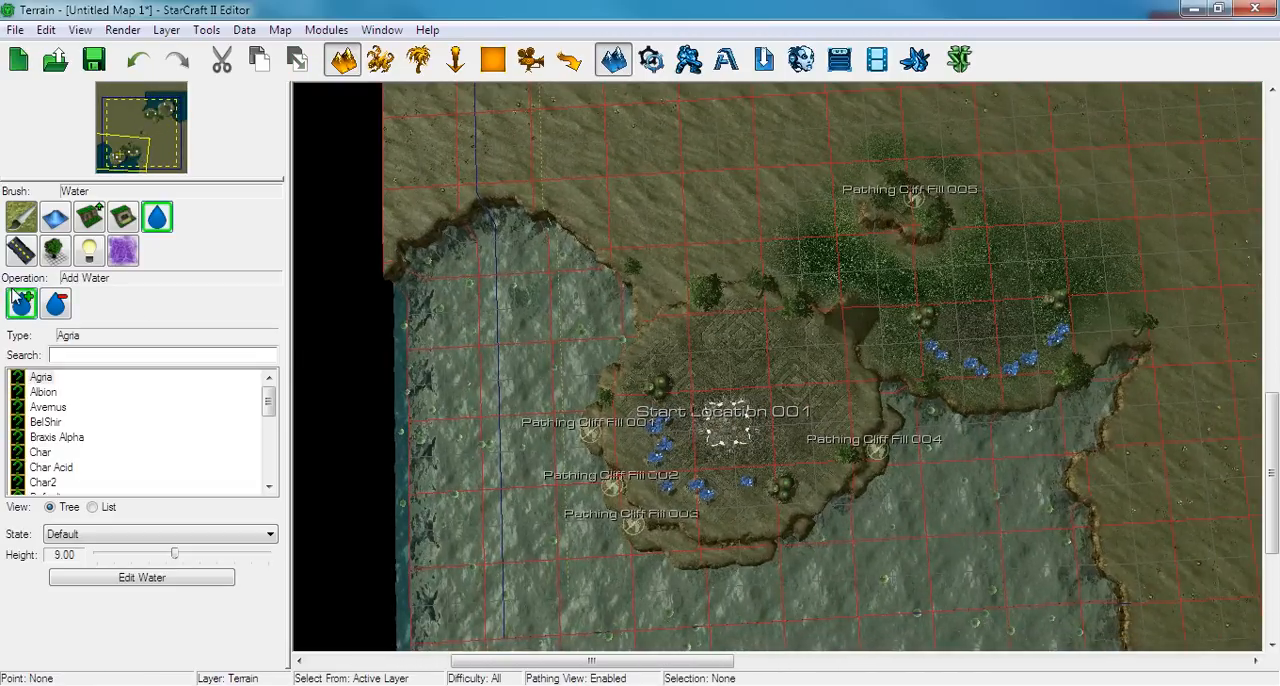
{"action": "right_click_drag", "start_coordinate": [579, 521], "coordinate": [592, 334], "text": "ctrl"}
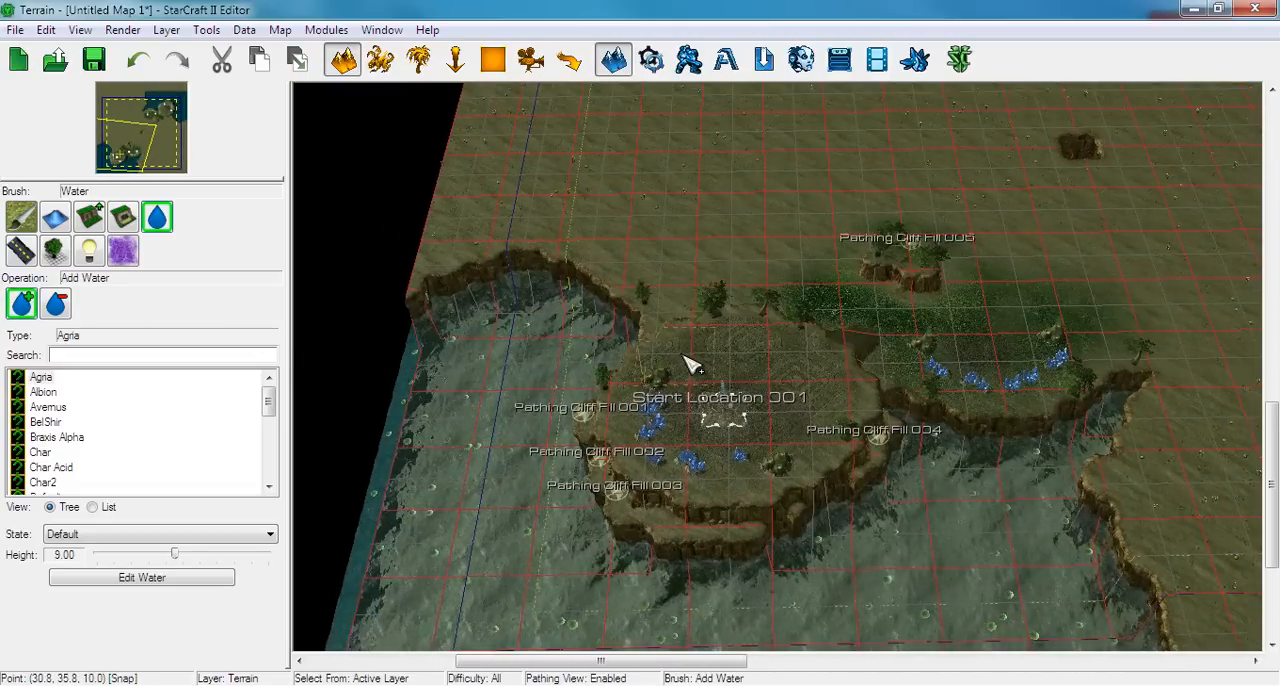
{"action": "right_click_drag", "start_coordinate": [686, 366], "coordinate": [529, 380]}
{"action": "scroll", "coordinate": [591, 397], "scroll_direction": "up", "scroll_amount": 6}
{"action": "right_click_drag", "start_coordinate": [608, 420], "coordinate": [571, 234]}
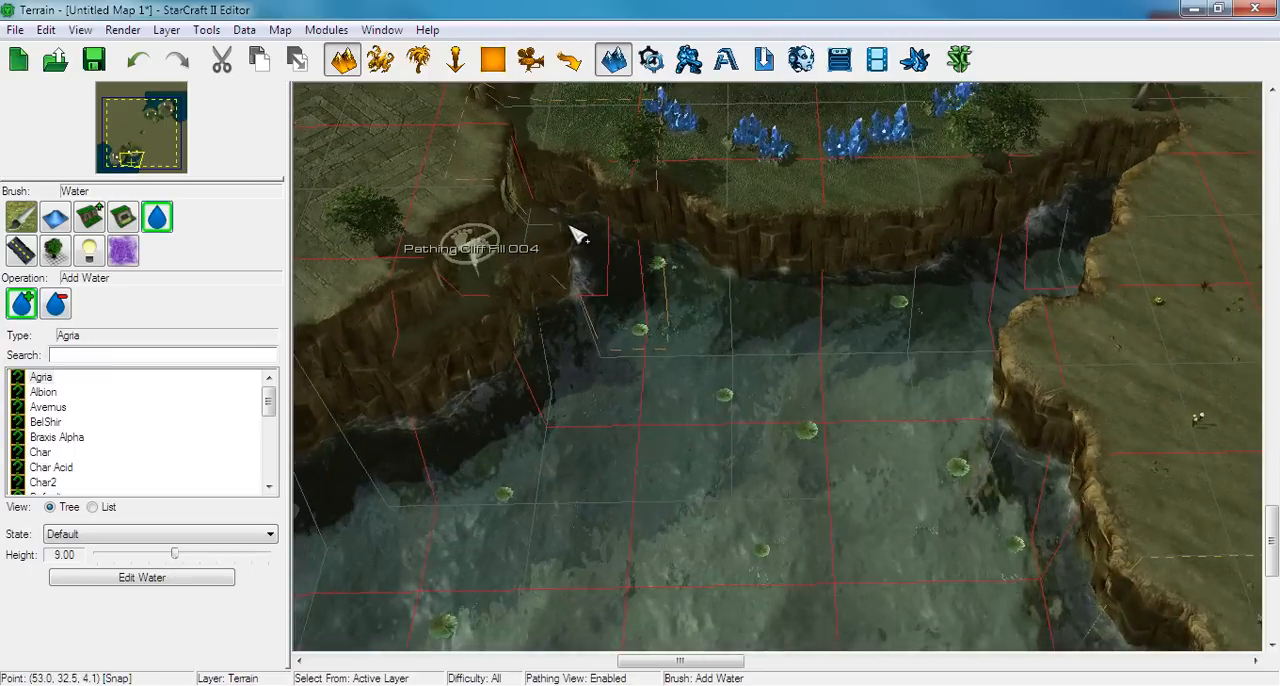
{"action": "left_click", "coordinate": [130, 580]}
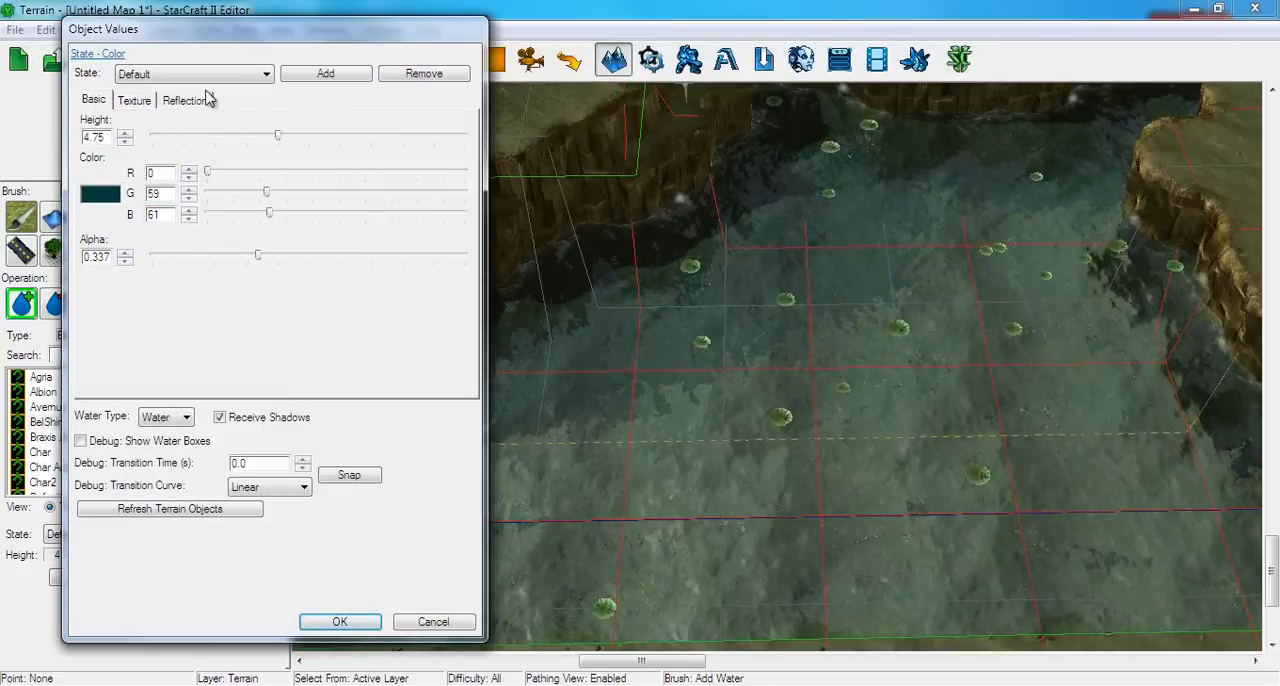
{"action": "mouse_move", "coordinate": [277, 140]}
{"action": "left_mouse_down"}
{"action": "mouse_move", "coordinate": [246, 137]}
{"action": "mouse_move", "coordinate": [283, 137]}
{"action": "mouse_move", "coordinate": [268, 137]}
{"action": "left_mouse_up"}
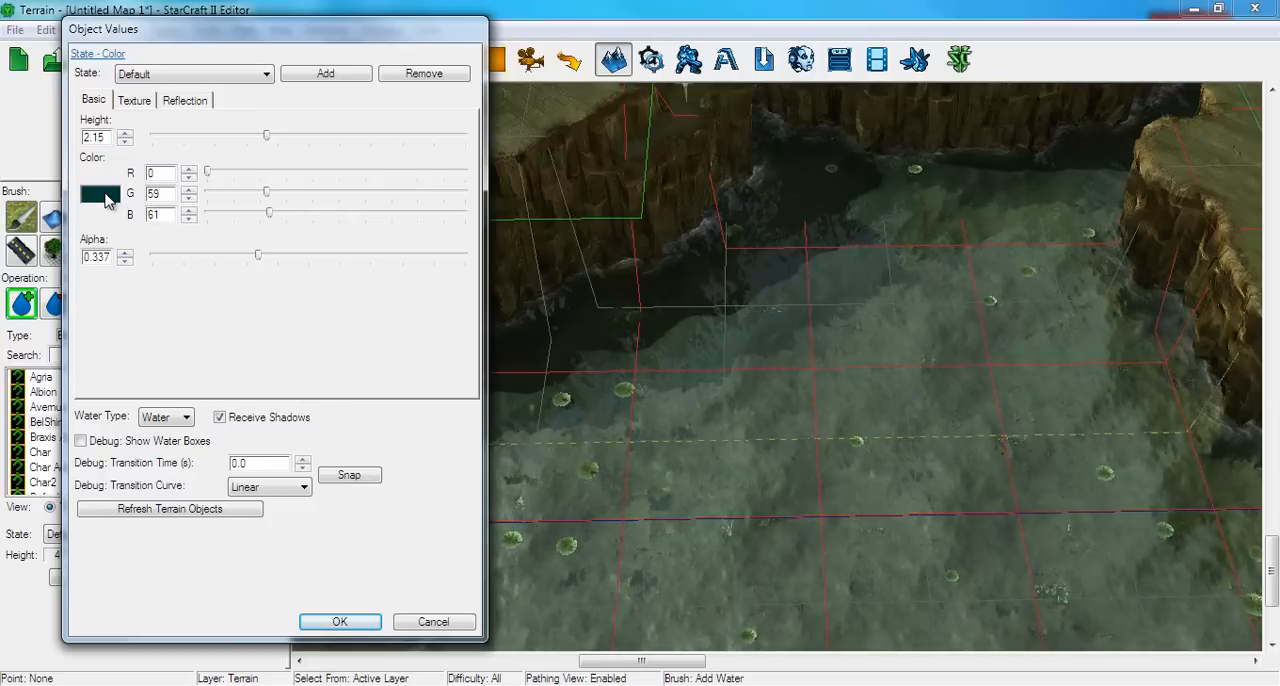
Try pale yellow, orange and pink in turn as the water's color
{"action": "left_click", "coordinate": [104, 196]}
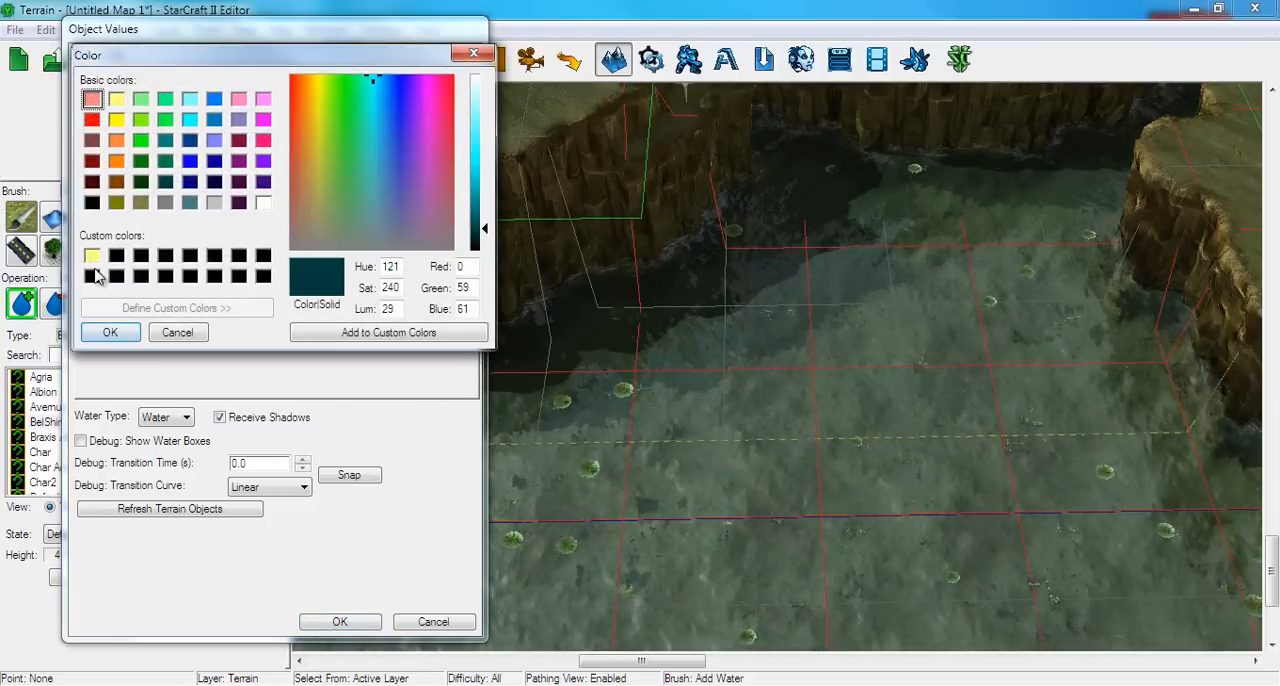
{"action": "left_click", "coordinate": [91, 258]}
{"action": "left_click", "coordinate": [113, 332]}
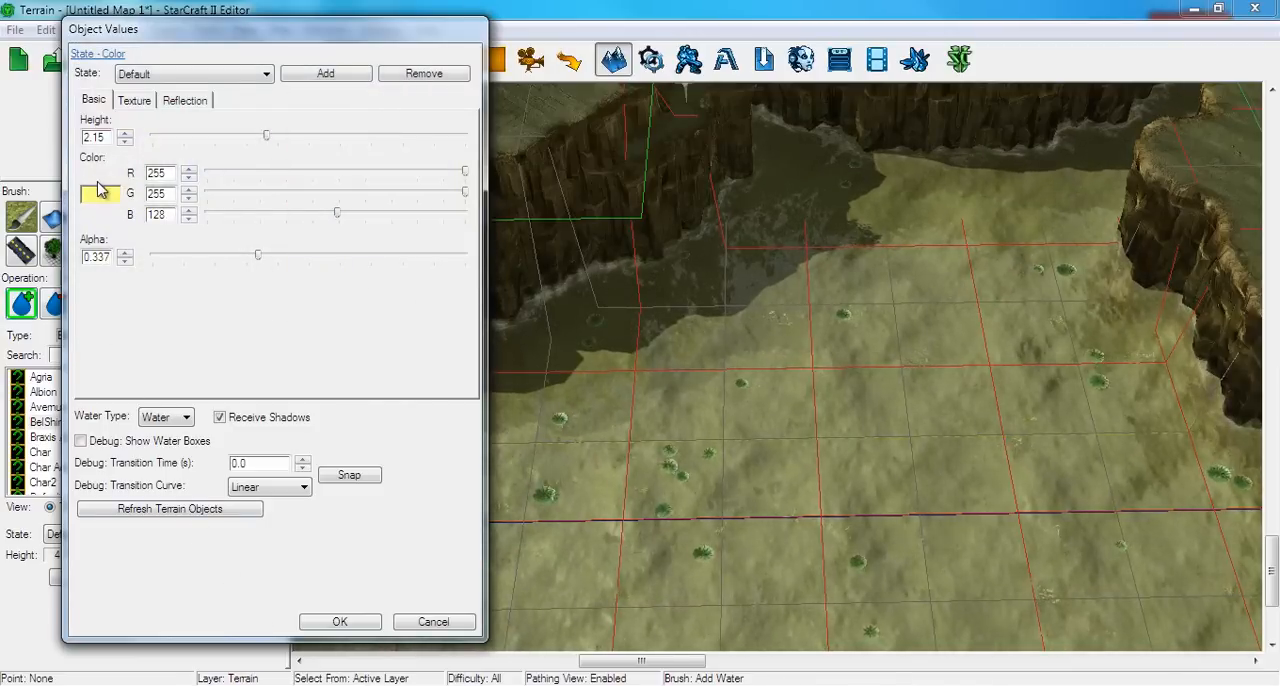
{"action": "left_click", "coordinate": [100, 196]}
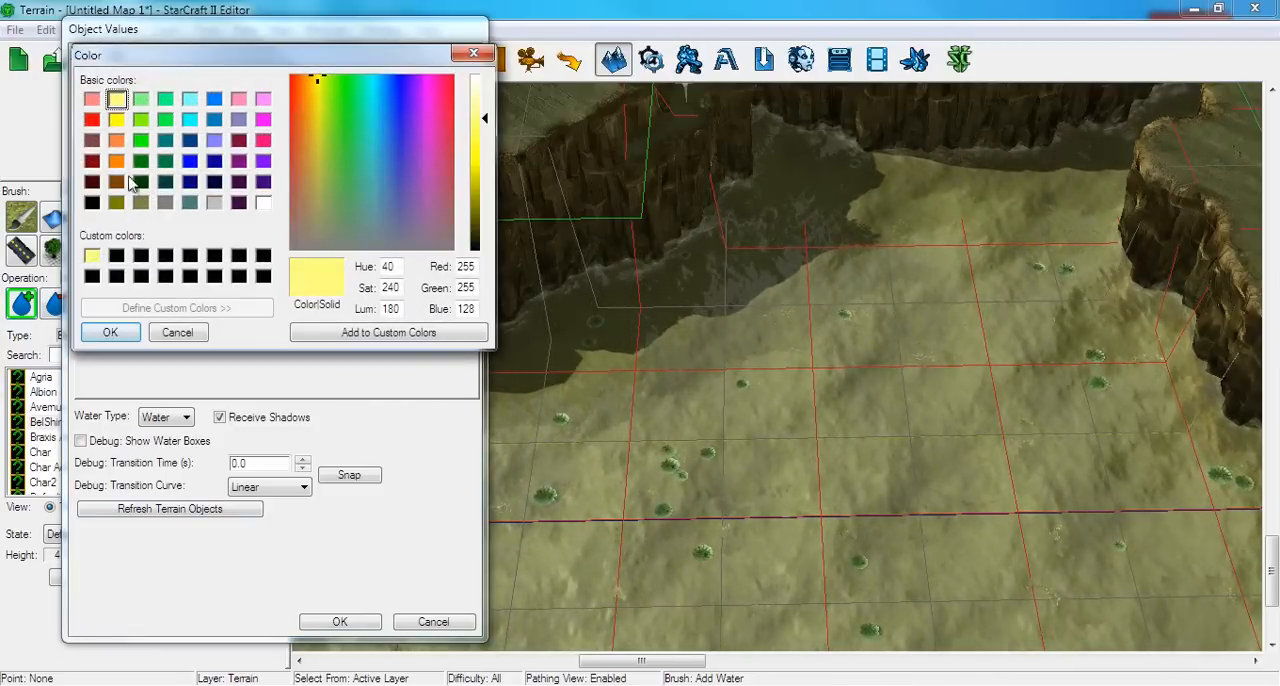
{"action": "left_click", "coordinate": [116, 140]}
{"action": "left_click", "coordinate": [110, 332]}
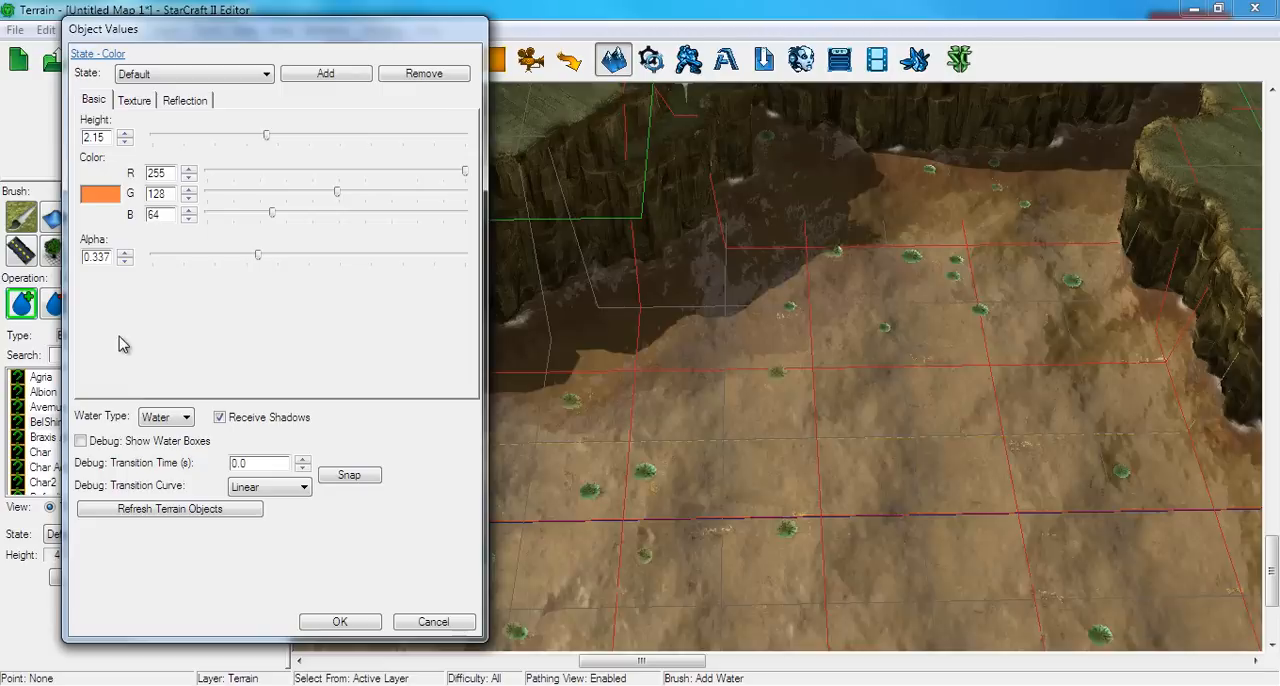
{"action": "left_click", "coordinate": [104, 197]}
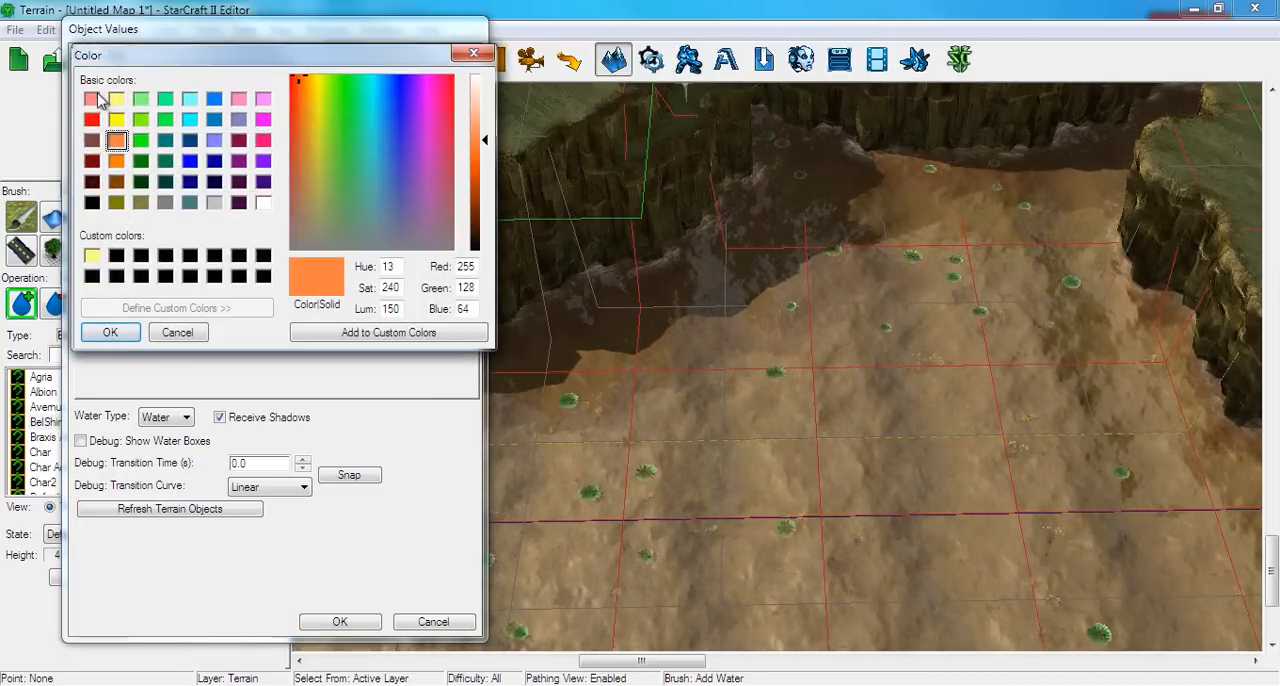
{"action": "left_click", "coordinate": [92, 99]}
{"action": "left_click", "coordinate": [92, 330]}
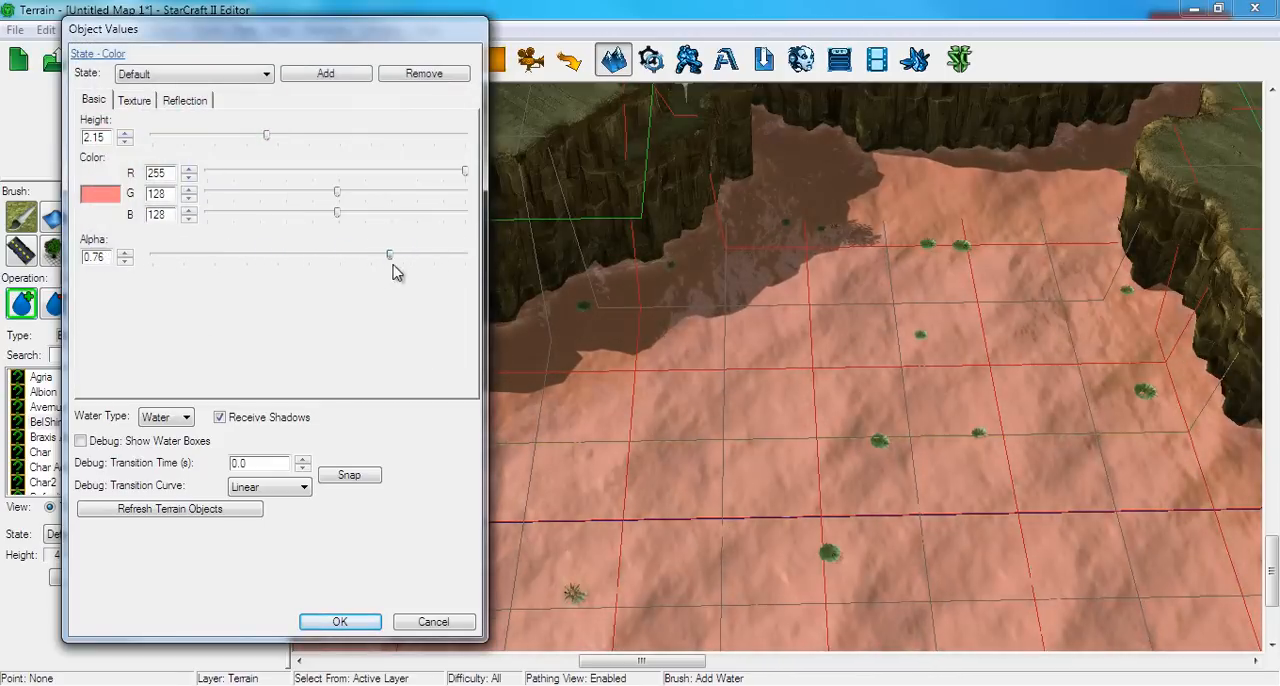
Set the water's alpha to 0.0 and its color to white (255, 255, 255), with the debug water boxes turned off
{"action": "left_click_drag", "start_coordinate": [318, 287], "coordinate": [147, 290]}
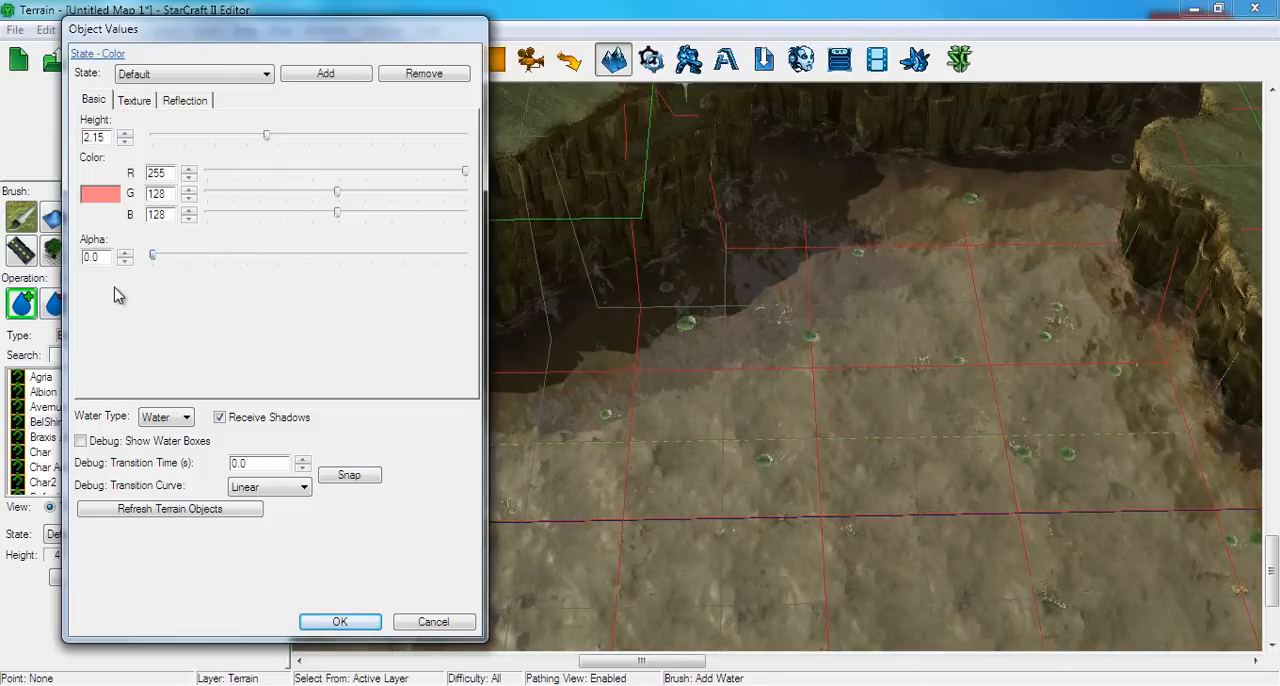
{"action": "left_click", "coordinate": [104, 194]}
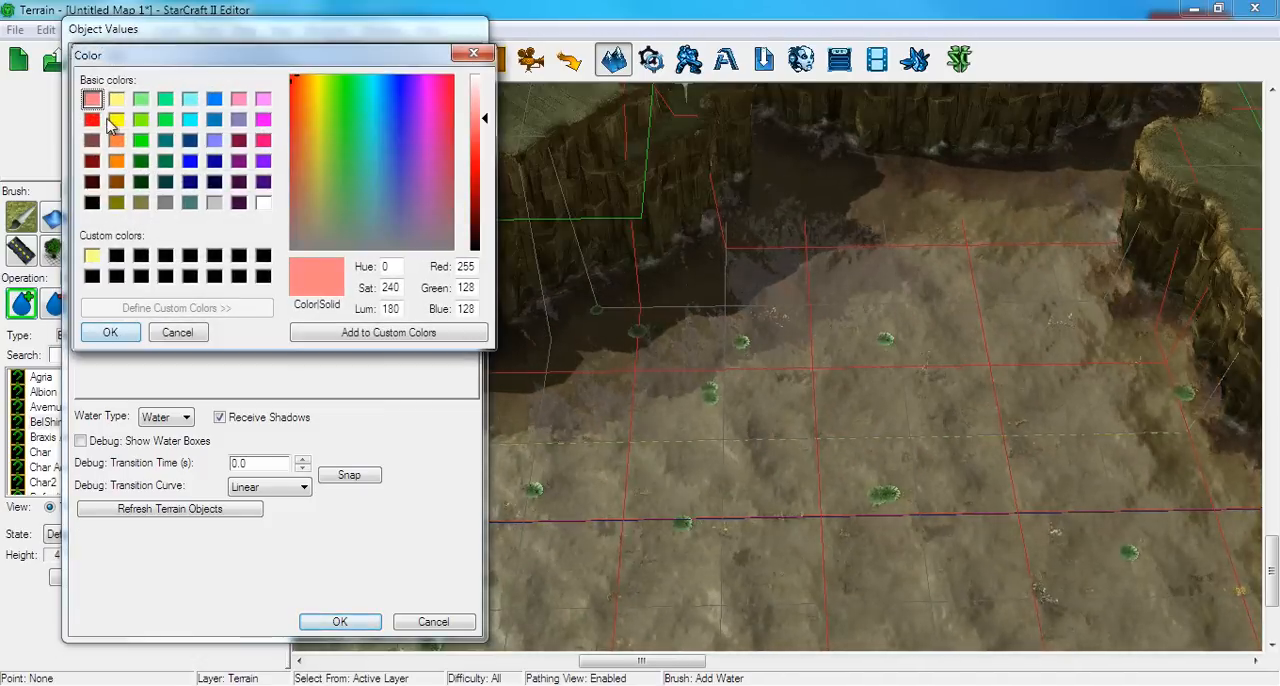
{"action": "left_click", "coordinate": [263, 203]}
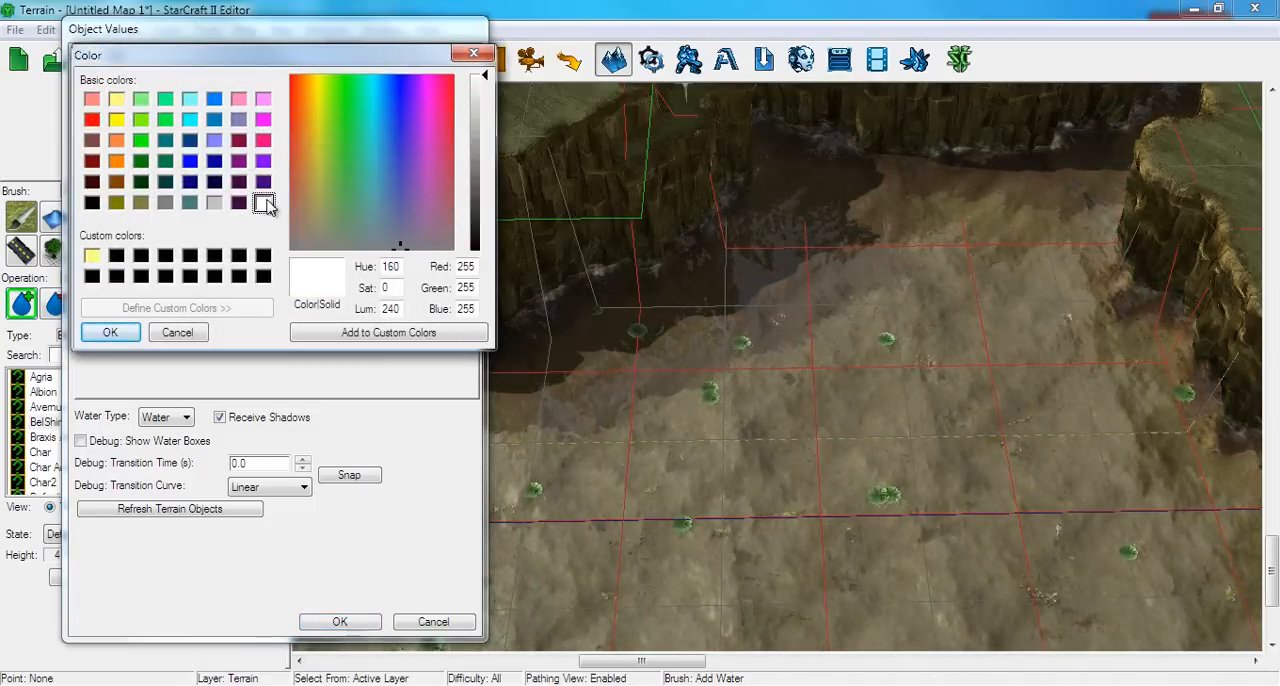
{"action": "left_click", "coordinate": [110, 332]}
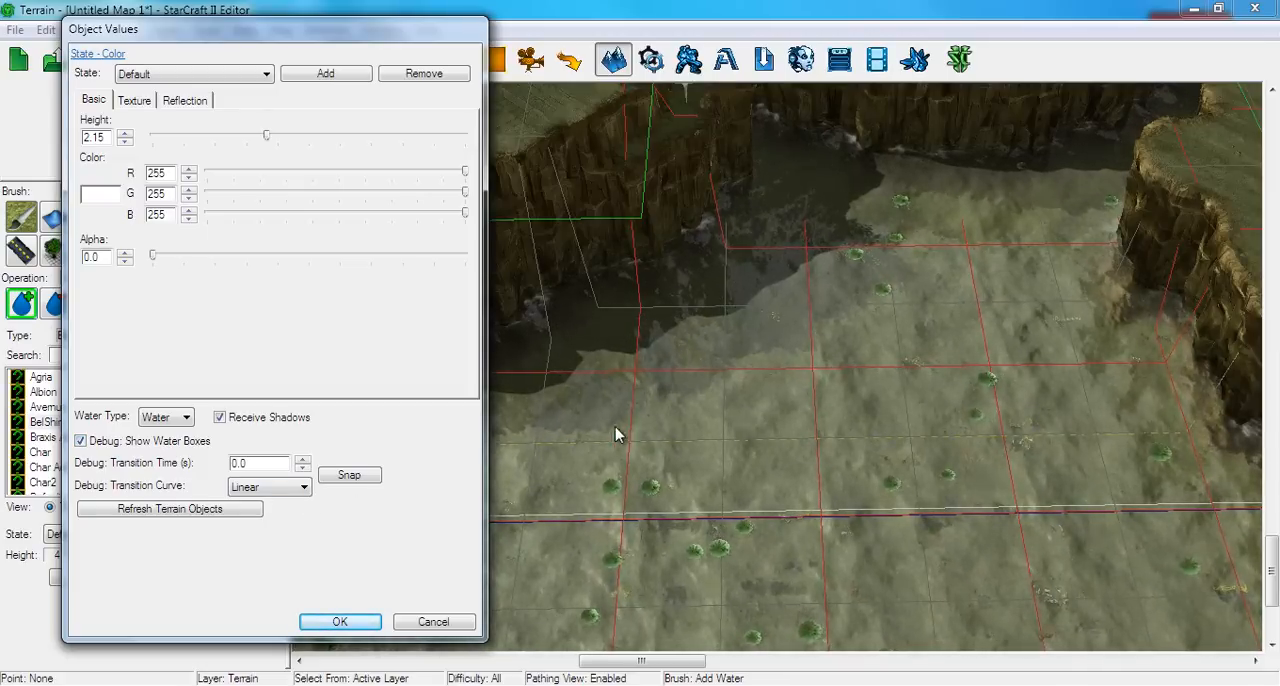
{"action": "left_click", "coordinate": [179, 446]}
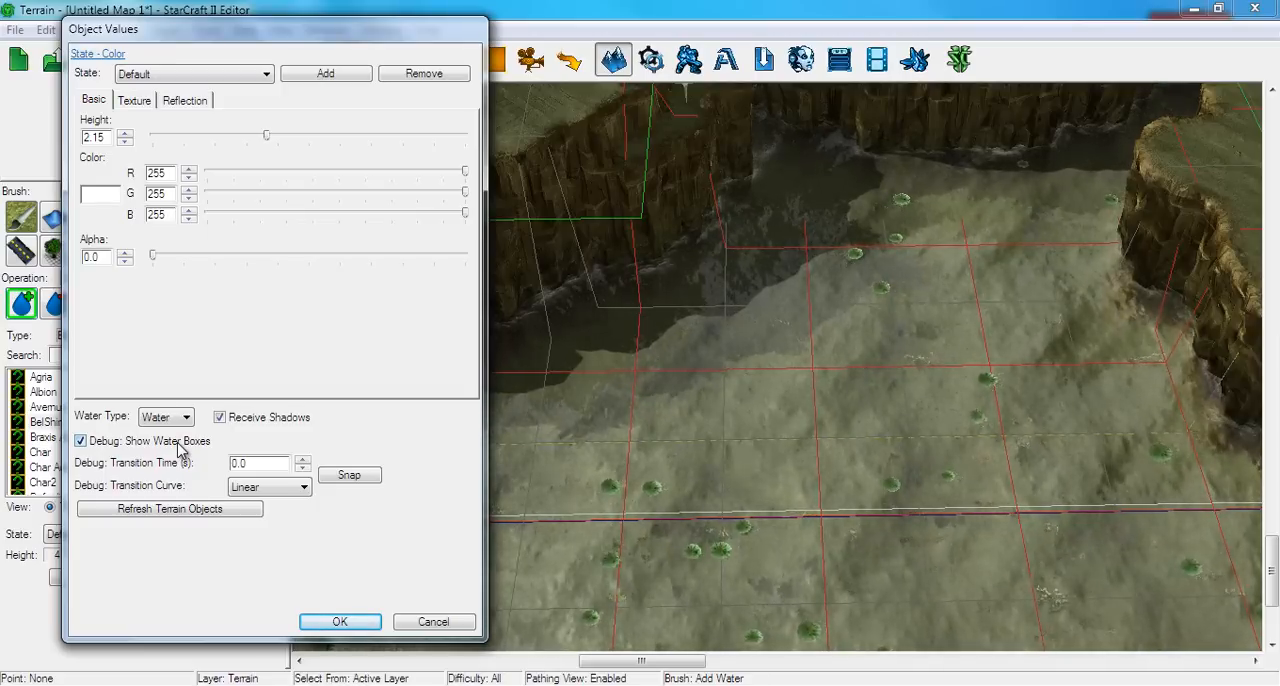
Set the water texture's Color Fall Off to 0.126 and its Texture Roughness to 0.198
{"action": "left_click", "coordinate": [131, 103]}
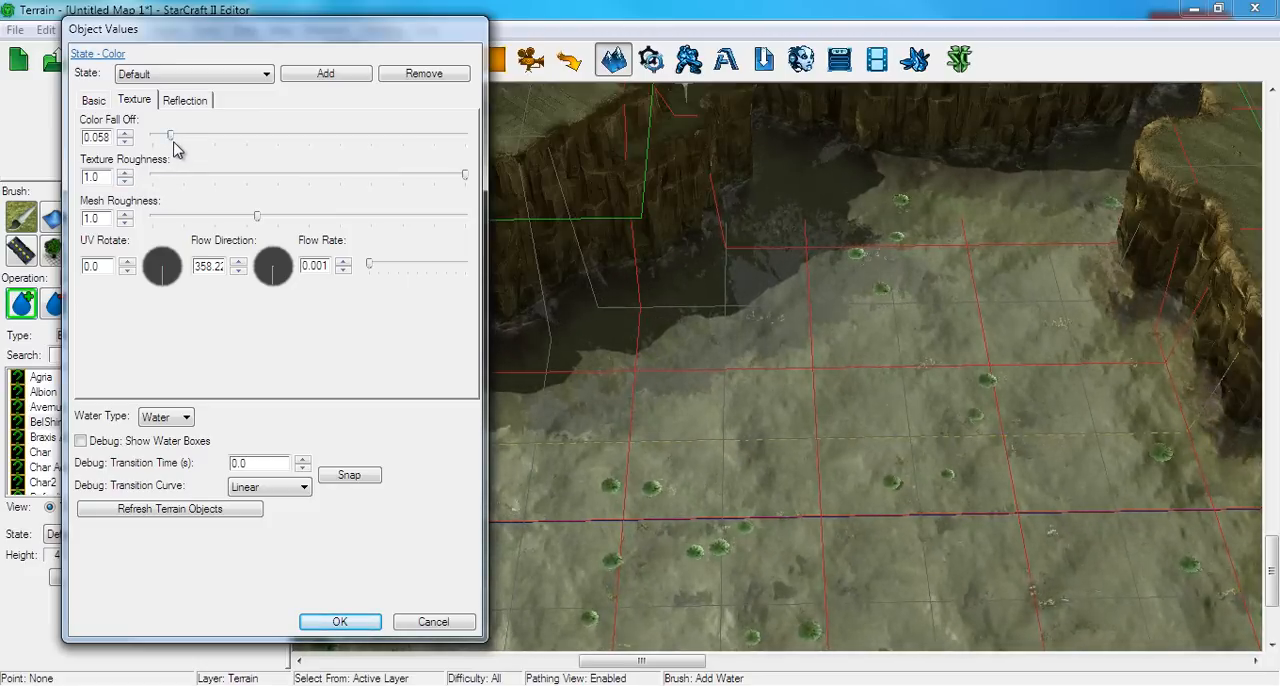
{"action": "mouse_move", "coordinate": [171, 137]}
{"action": "left_mouse_down"}
{"action": "mouse_move", "coordinate": [507, 145]}
{"action": "mouse_move", "coordinate": [320, 140]}
{"action": "mouse_move", "coordinate": [153, 155]}
{"action": "mouse_move", "coordinate": [188, 146]}
{"action": "left_mouse_up"}
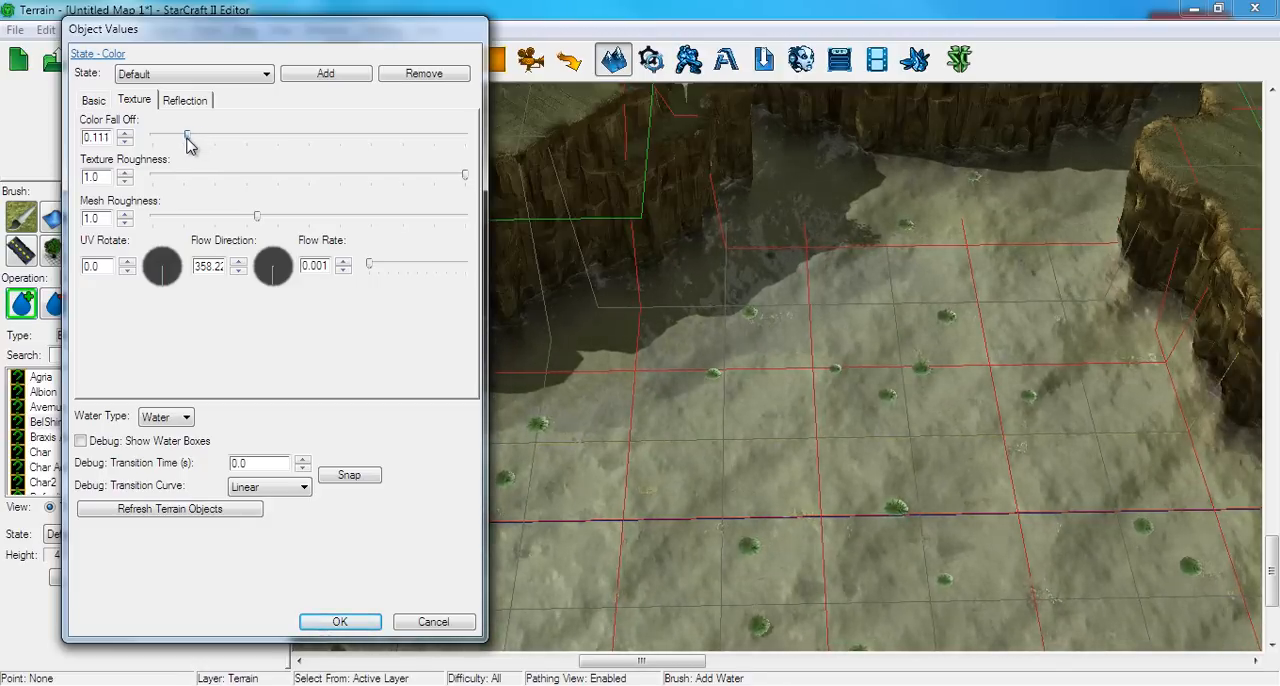
{"action": "left_click_drag", "start_coordinate": [166, 147], "coordinate": [183, 149]}
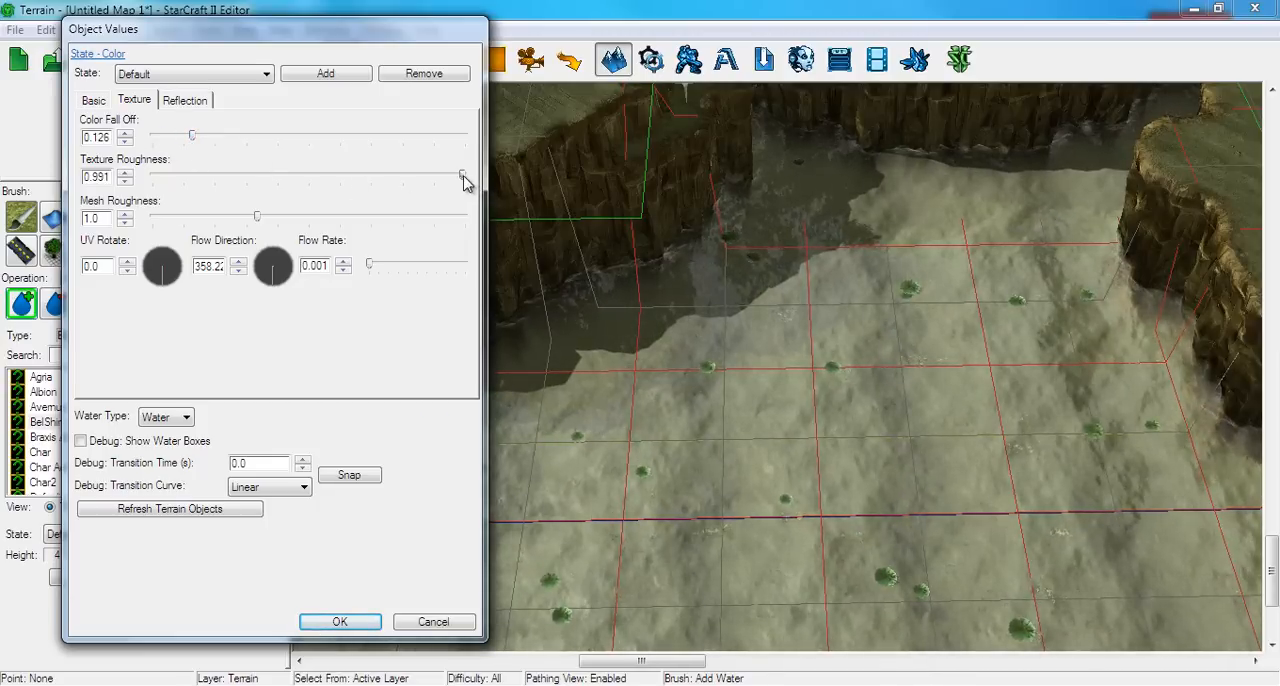
{"action": "left_click_drag", "start_coordinate": [322, 188], "coordinate": [194, 203]}
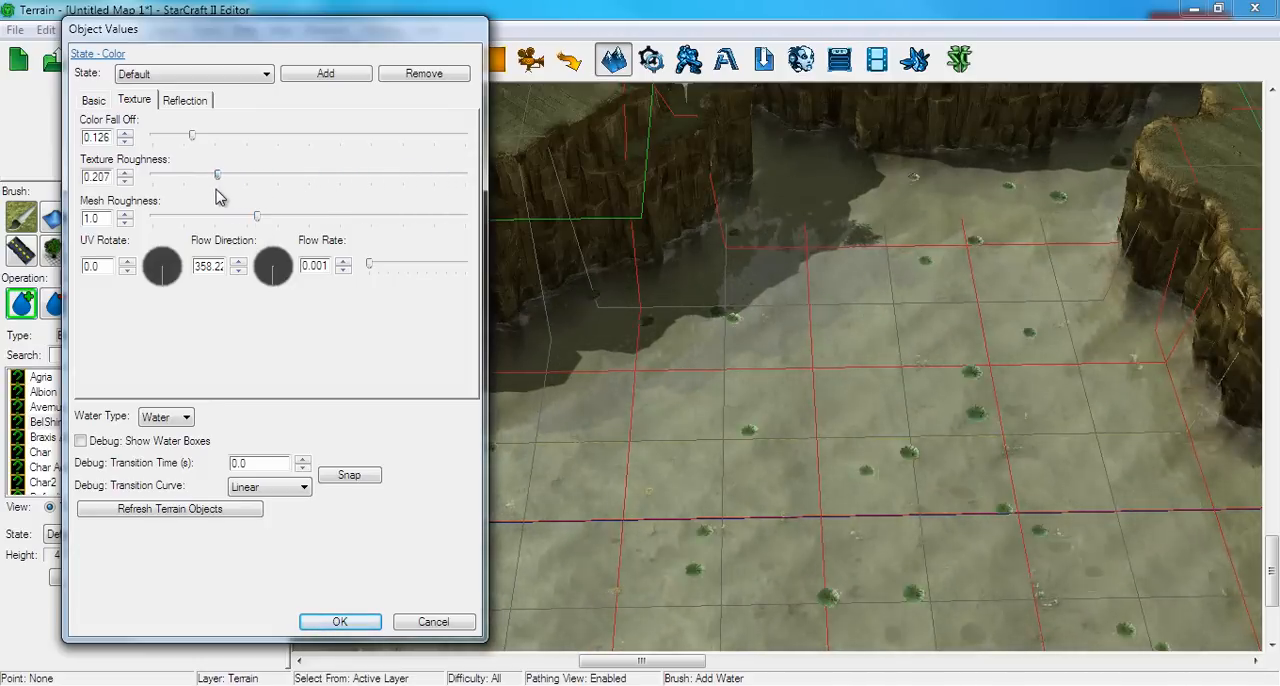
{"action": "mouse_move", "coordinate": [196, 198]}
{"action": "left_mouse_down"}
{"action": "mouse_move", "coordinate": [135, 198]}
{"action": "mouse_move", "coordinate": [212, 196]}
{"action": "left_mouse_up"}
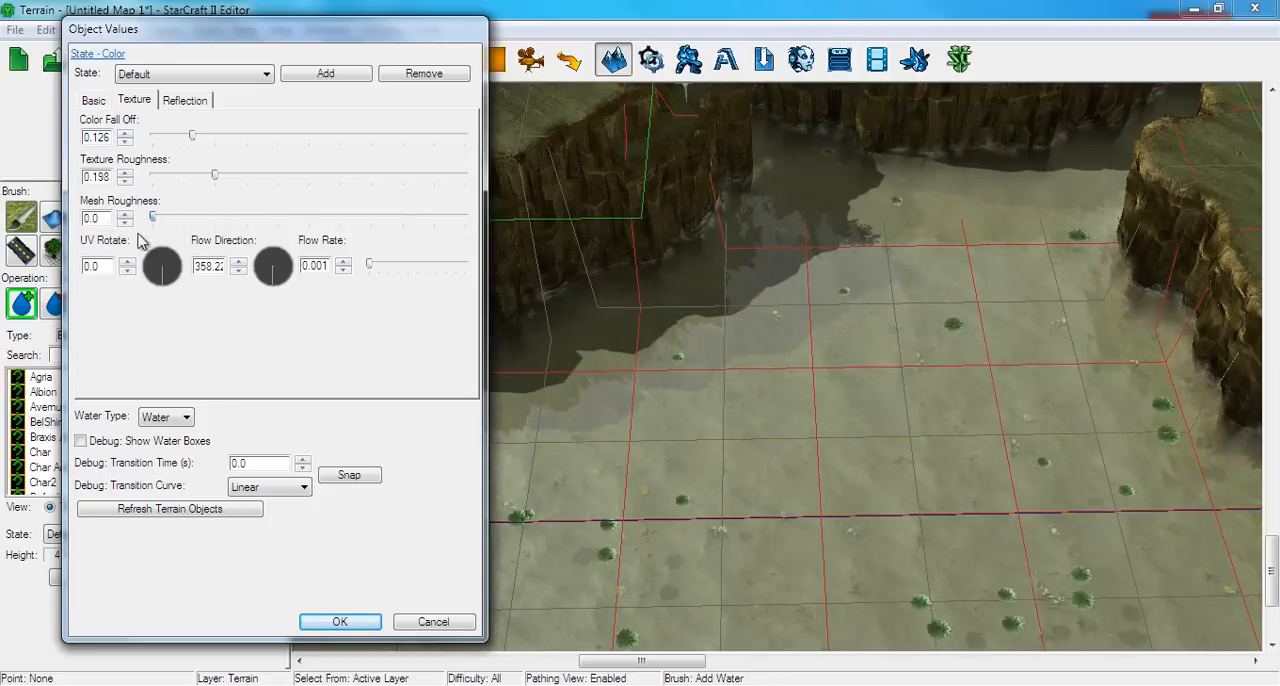
Set the water's Mesh Roughness to 0.486 and its UV Rotate angle to about 198 degrees
{"action": "left_click_drag", "start_coordinate": [322, 259], "coordinate": [205, 274]}
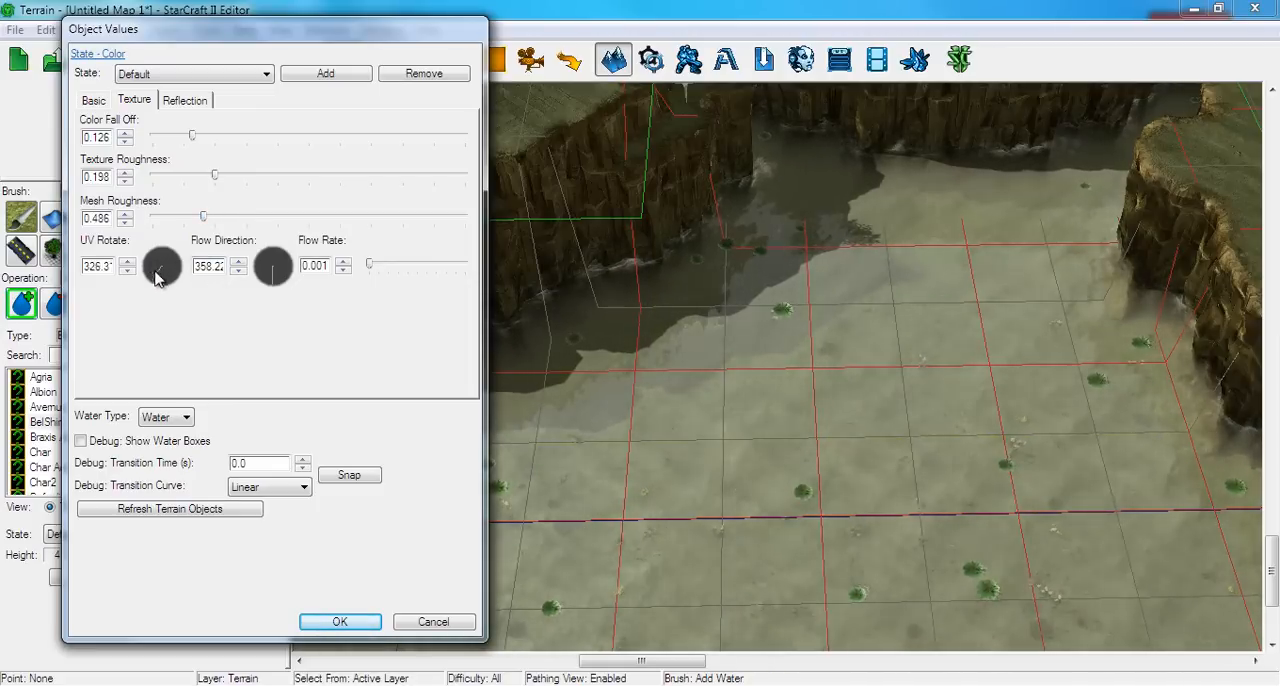
{"action": "left_click_drag", "start_coordinate": [155, 278], "coordinate": [147, 229]}
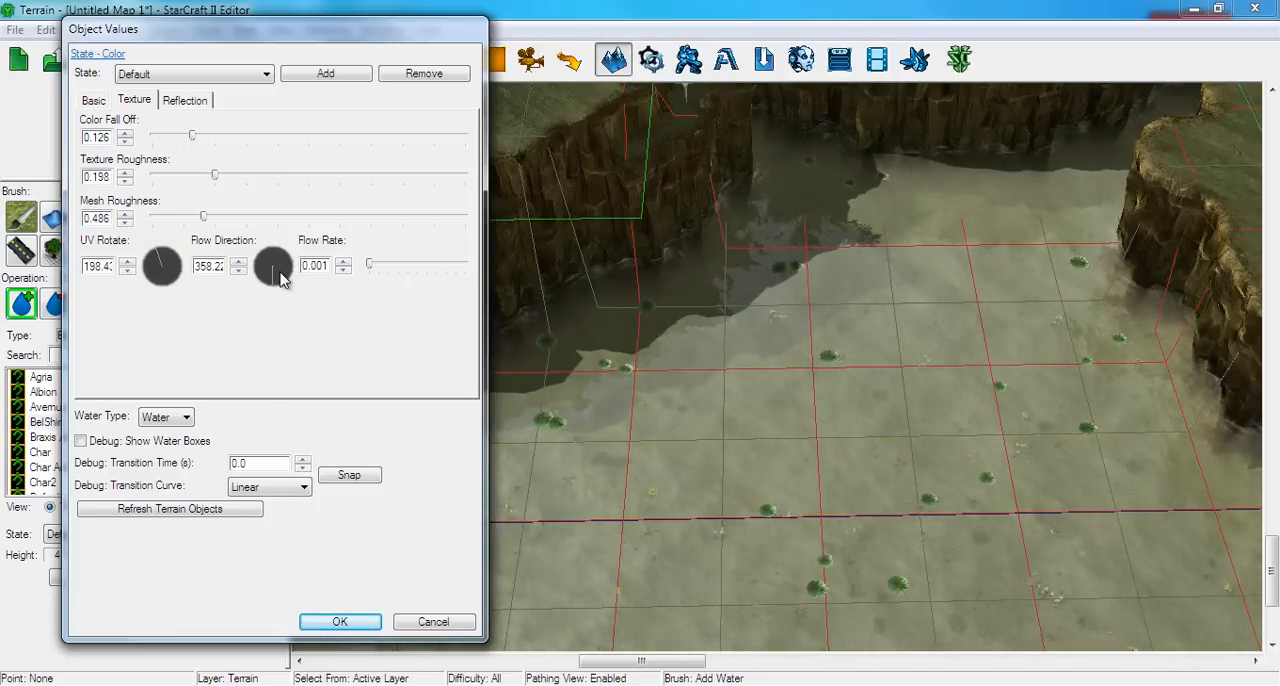
Set the water's Flow Direction to about 145 degrees and try a Flow Rate of 2.0 before returning it to 0.001
{"action": "left_click_drag", "start_coordinate": [283, 277], "coordinate": [303, 230]}
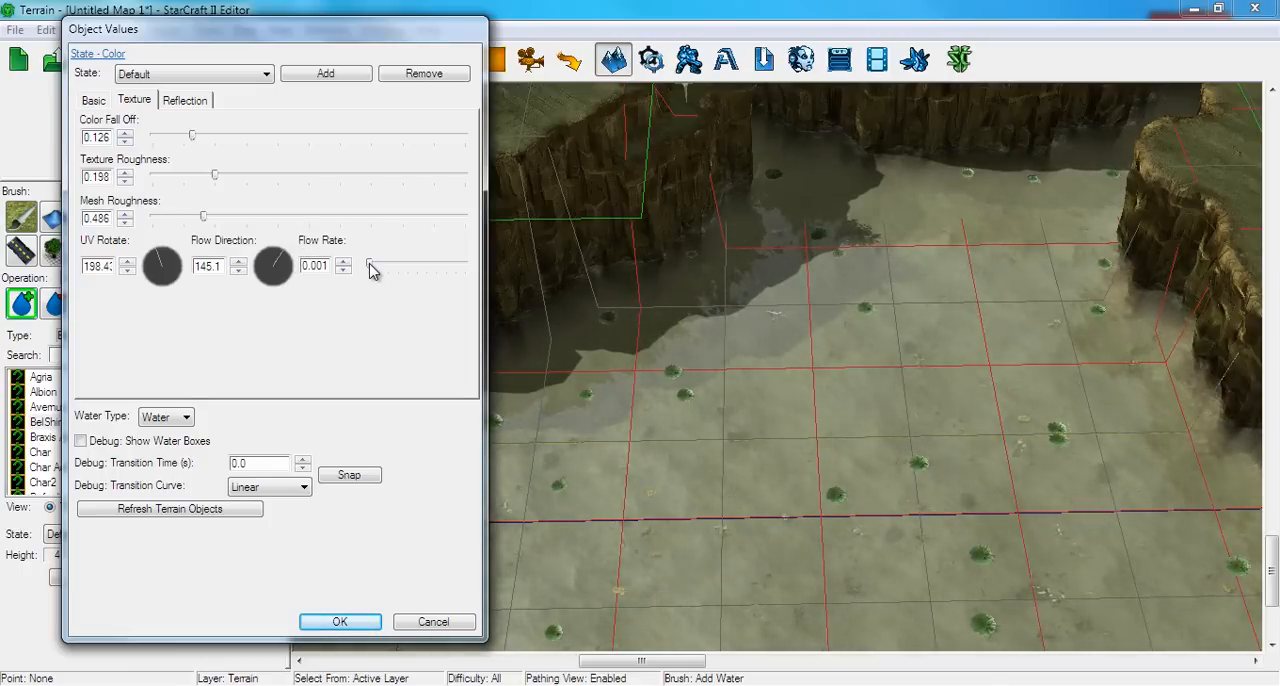
{"action": "left_click_drag", "start_coordinate": [370, 268], "coordinate": [514, 260]}
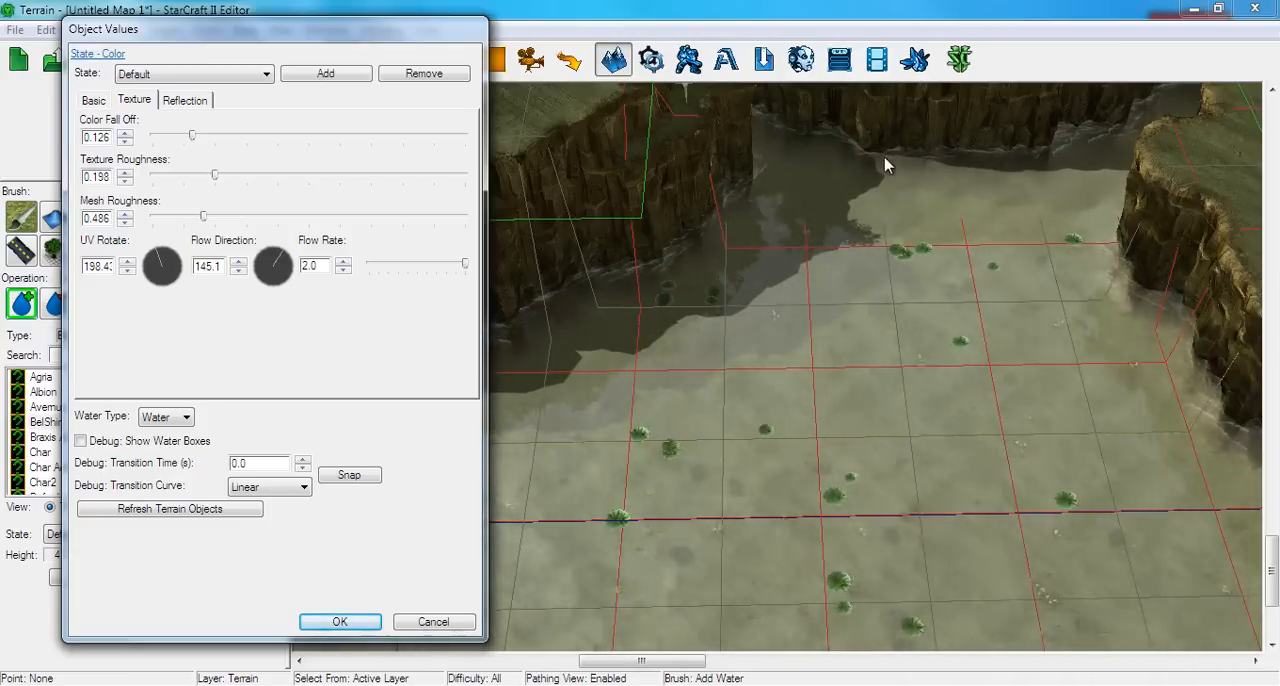
{"action": "left_click_drag", "start_coordinate": [464, 265], "coordinate": [357, 266]}
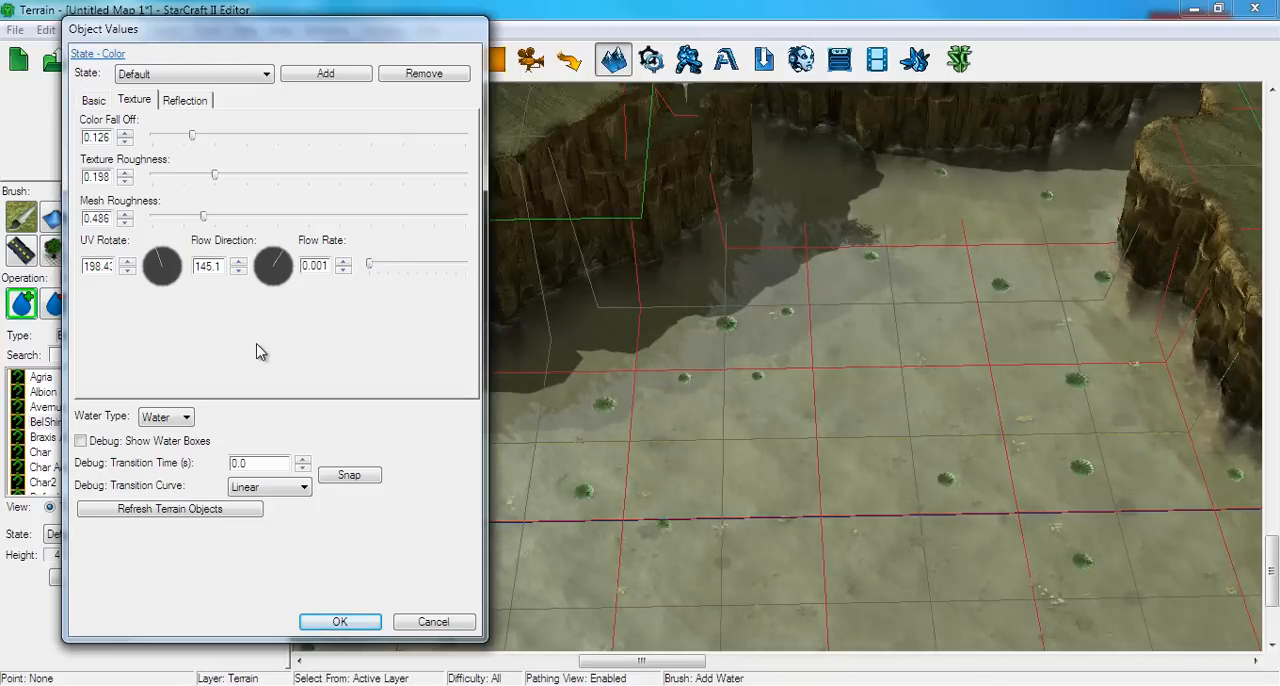
Set the water reflection's Caustics Fall Off to its maximum of 20.0
{"action": "left_click", "coordinate": [182, 104]}
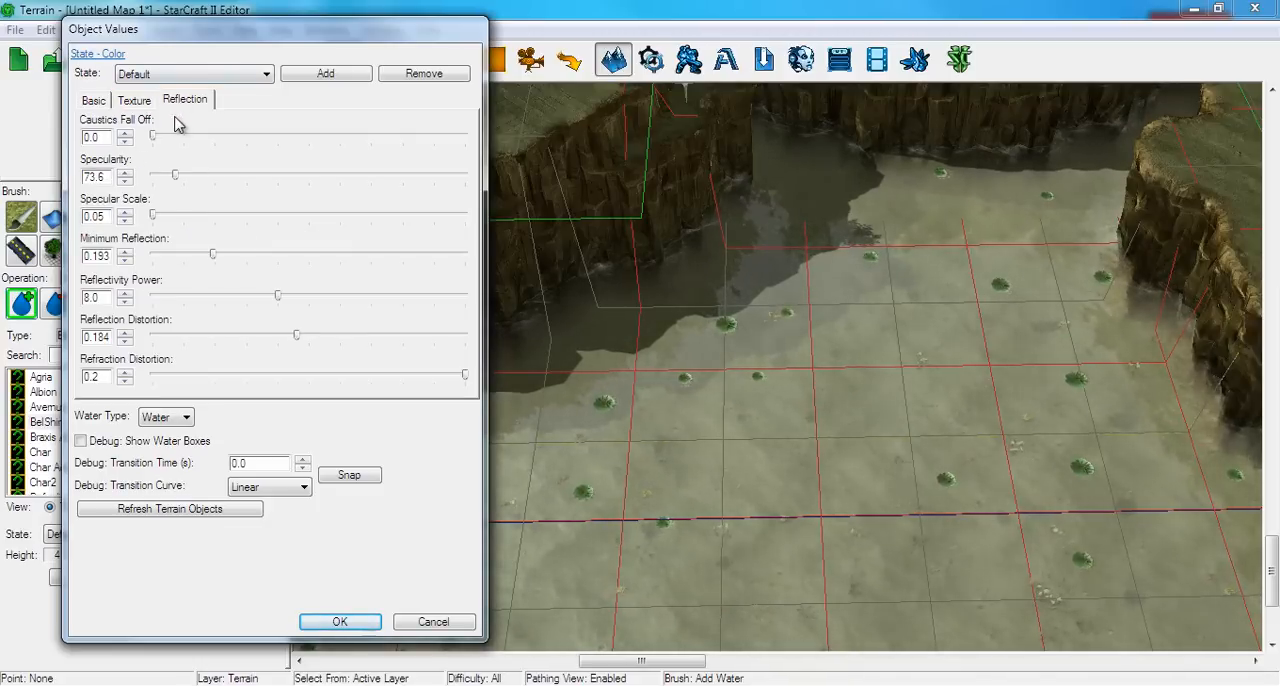
{"action": "left_click_drag", "start_coordinate": [153, 143], "coordinate": [483, 155]}
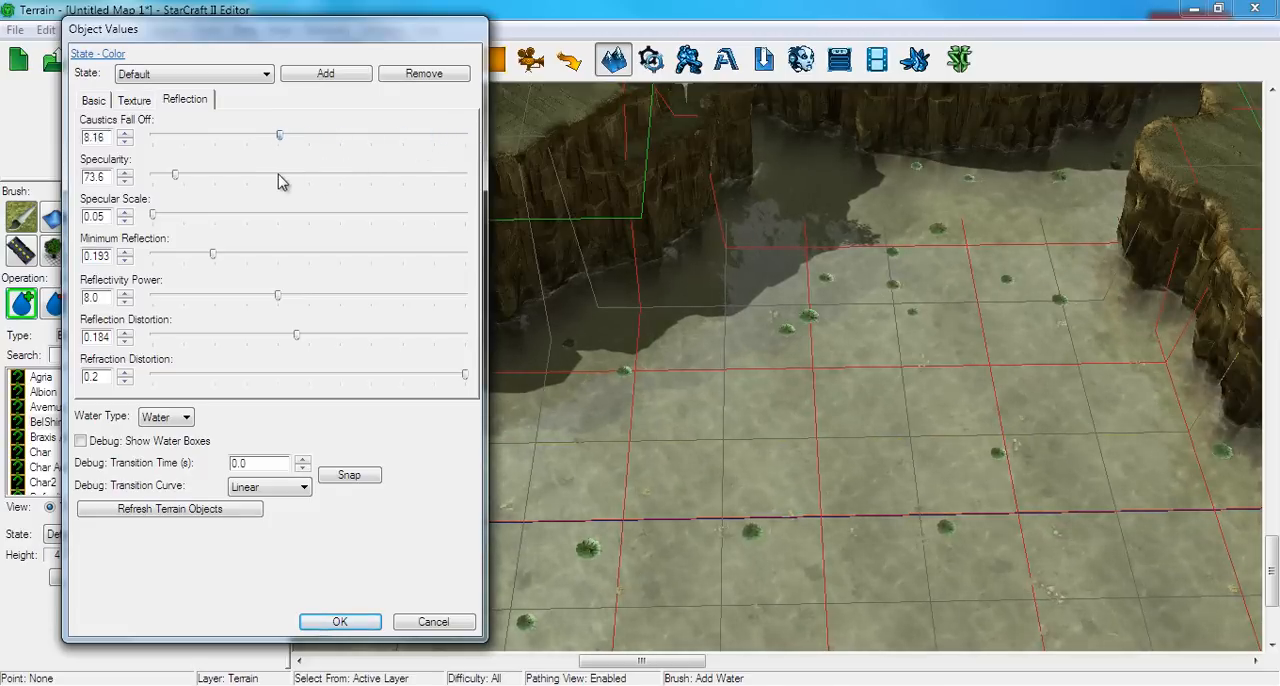
{"action": "left_click_drag", "start_coordinate": [228, 183], "coordinate": [510, 156]}
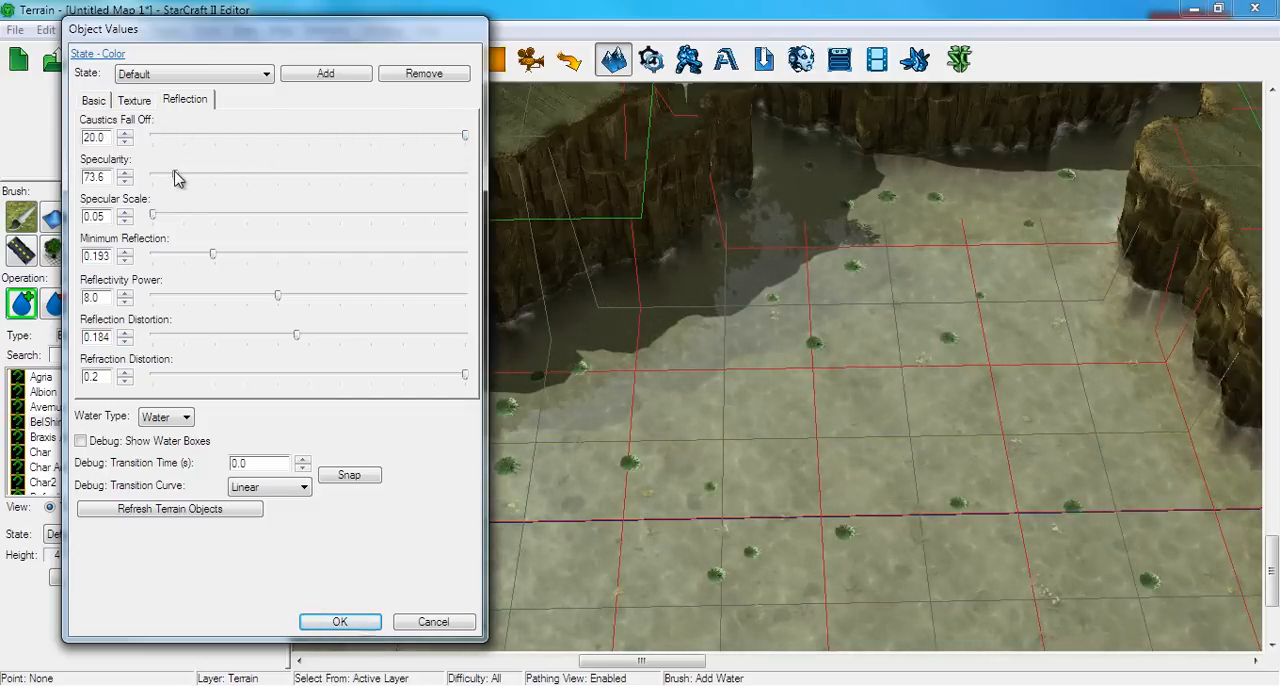
Set the water's Specularity to 90.0 and its Specular Scale to 24.17, checking the effect across the water surface
{"action": "left_click_drag", "start_coordinate": [176, 178], "coordinate": [232, 178]}
{"action": "mouse_move", "coordinate": [340, 180]}
{"action": "left_mouse_down"}
{"action": "mouse_move", "coordinate": [471, 180]}
{"action": "mouse_move", "coordinate": [43, 210]}
{"action": "left_mouse_up"}
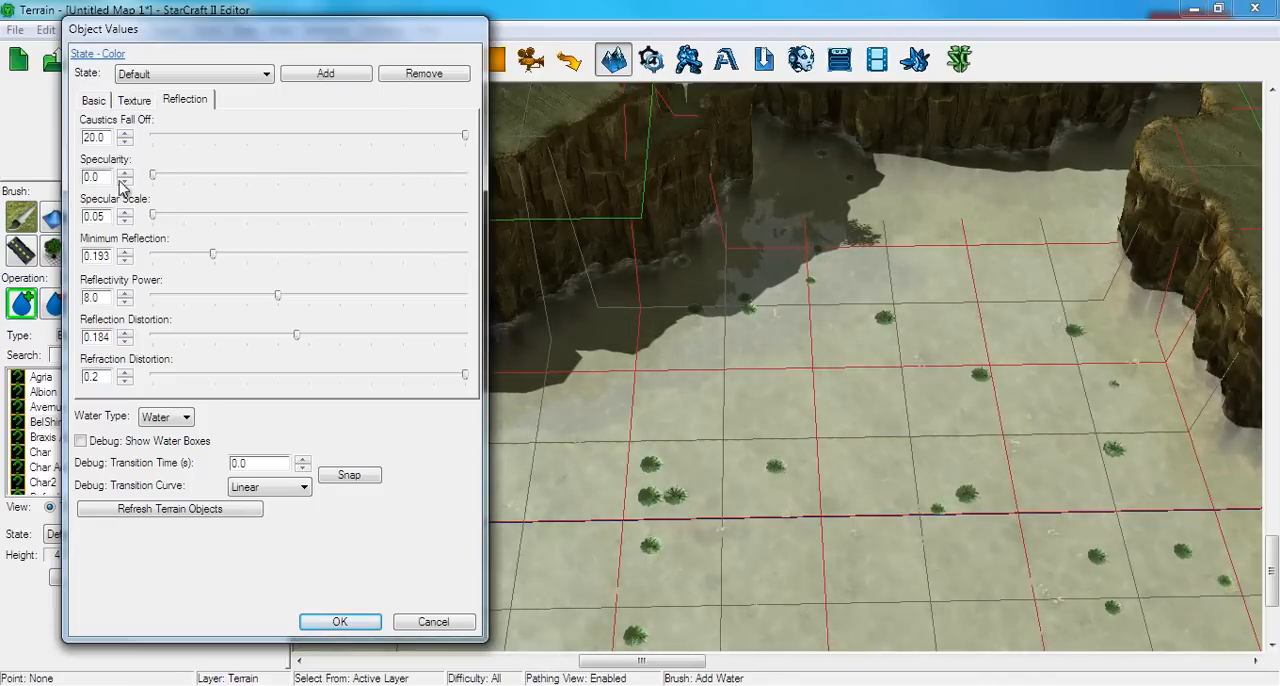
{"action": "mouse_move", "coordinate": [157, 180]}
{"action": "left_mouse_down"}
{"action": "mouse_move", "coordinate": [180, 177]}
{"action": "mouse_move", "coordinate": [129, 177]}
{"action": "left_mouse_up"}
{"action": "left_click_drag", "start_coordinate": [155, 216], "coordinate": [173, 218]}
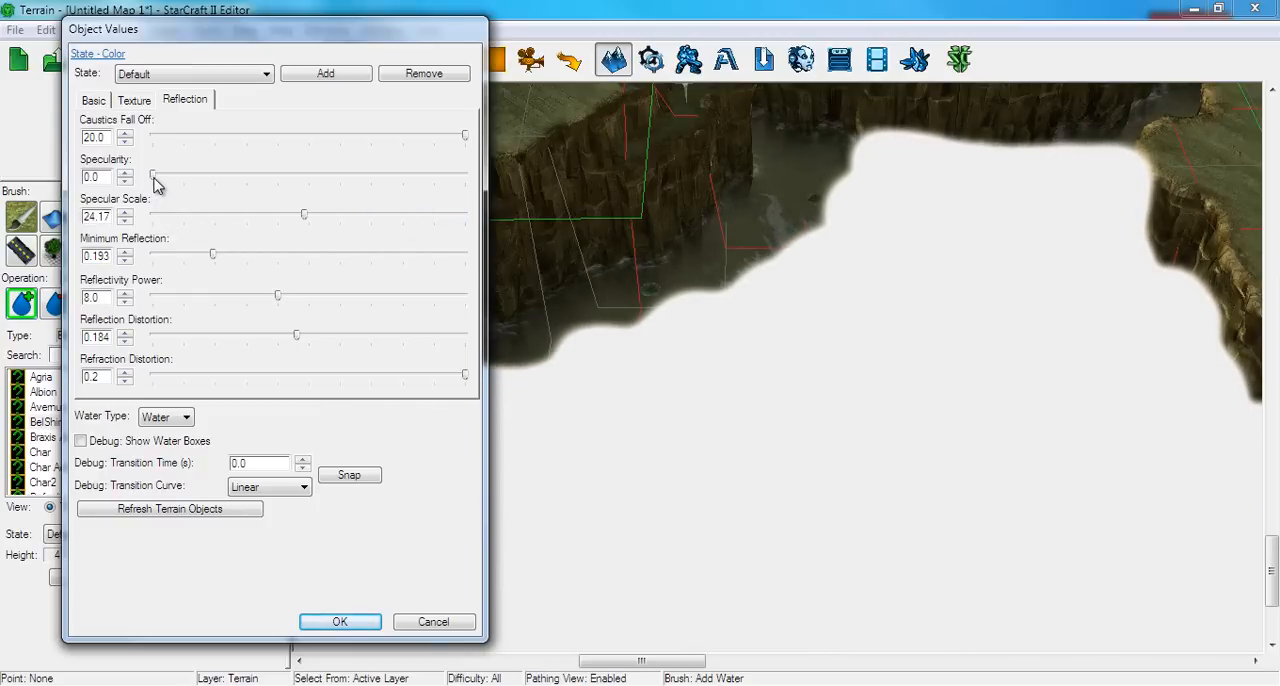
{"action": "mouse_move", "coordinate": [154, 181]}
{"action": "left_mouse_down"}
{"action": "mouse_move", "coordinate": [208, 177]}
{"action": "mouse_move", "coordinate": [184, 184]}
{"action": "left_mouse_up"}
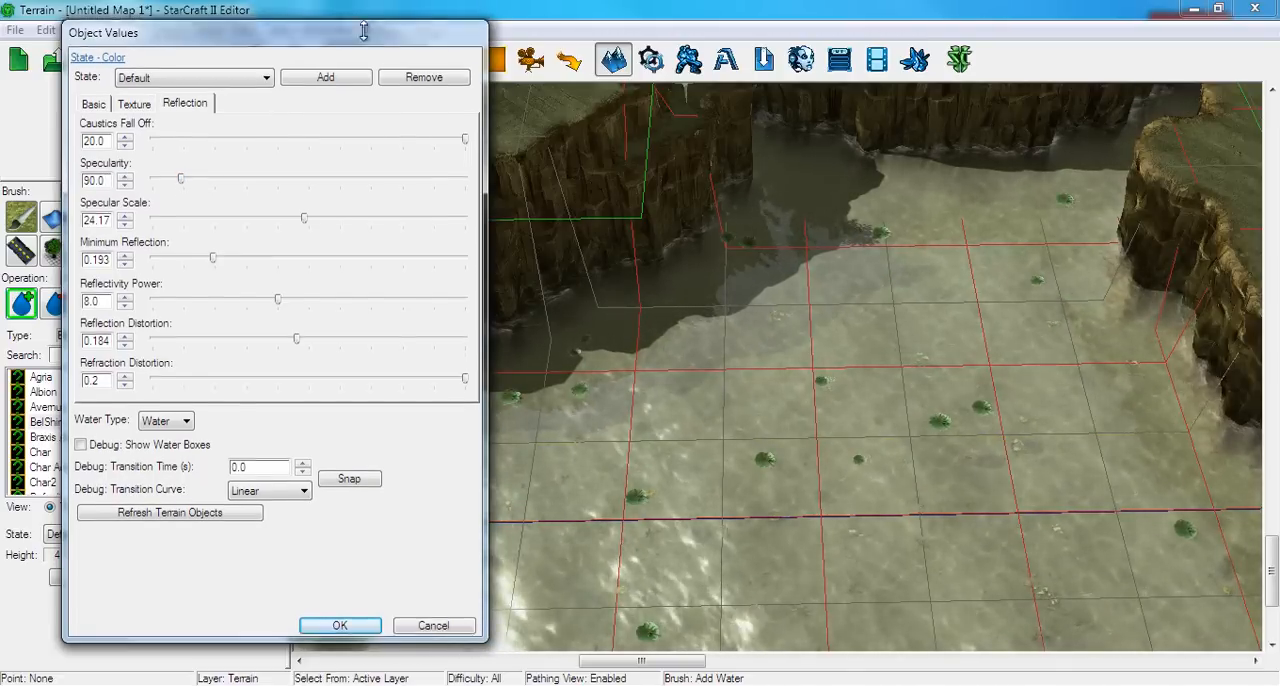
{"action": "left_click_drag", "start_coordinate": [376, 42], "coordinate": [1070, 34]}
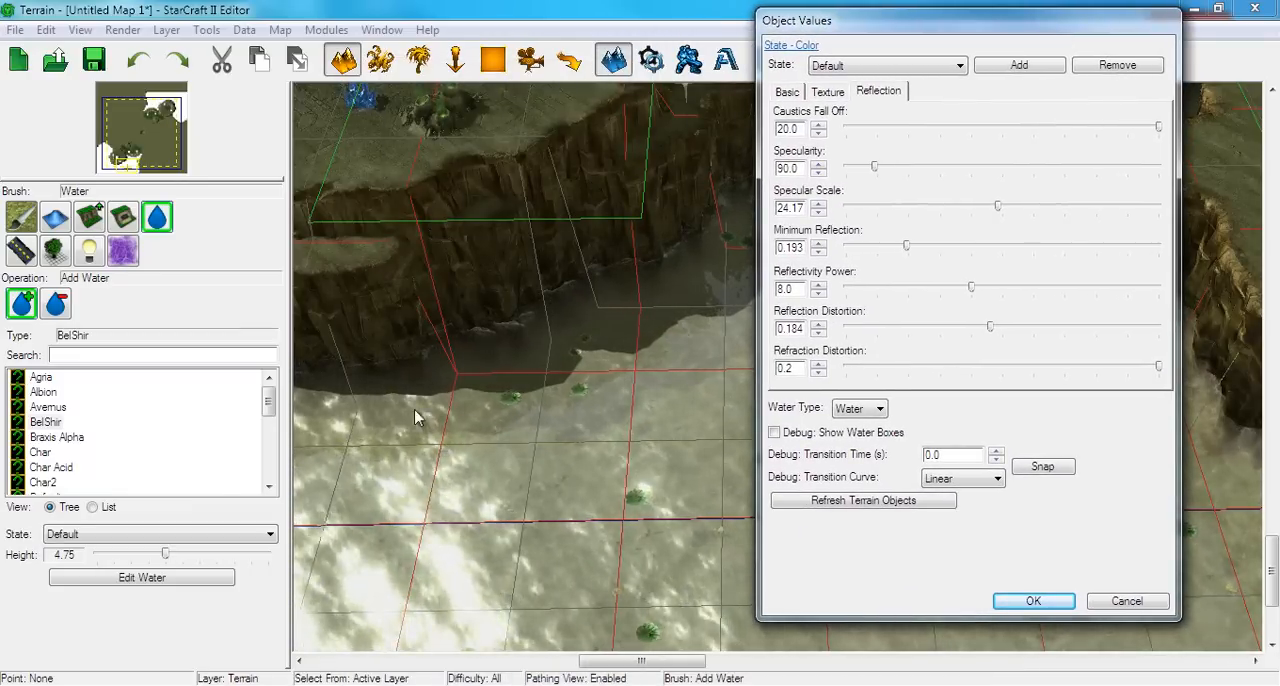
{"action": "left_click_drag", "start_coordinate": [812, 30], "coordinate": [176, 54]}
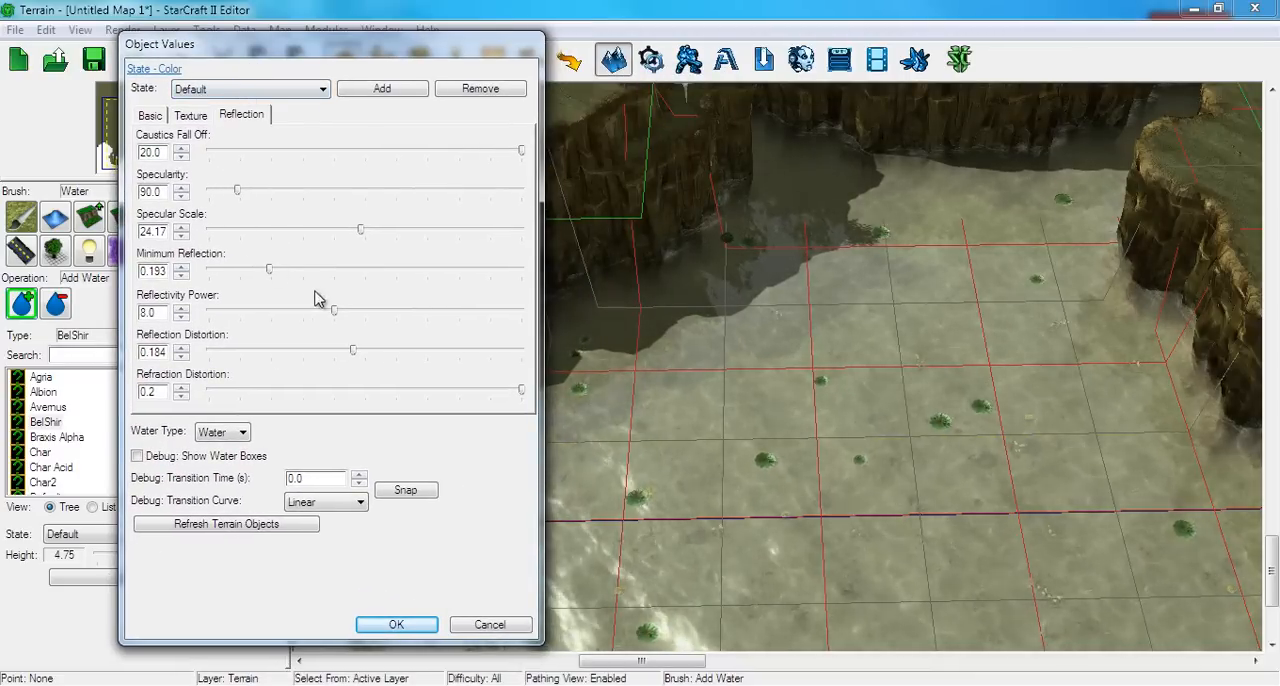
Set the water's Reflectivity Power to 0.42, Reflection Distortion to 0.084 and Refraction Distortion to 0.071, and accept the water settings
{"action": "left_click_drag", "start_coordinate": [258, 313], "coordinate": [194, 316]}
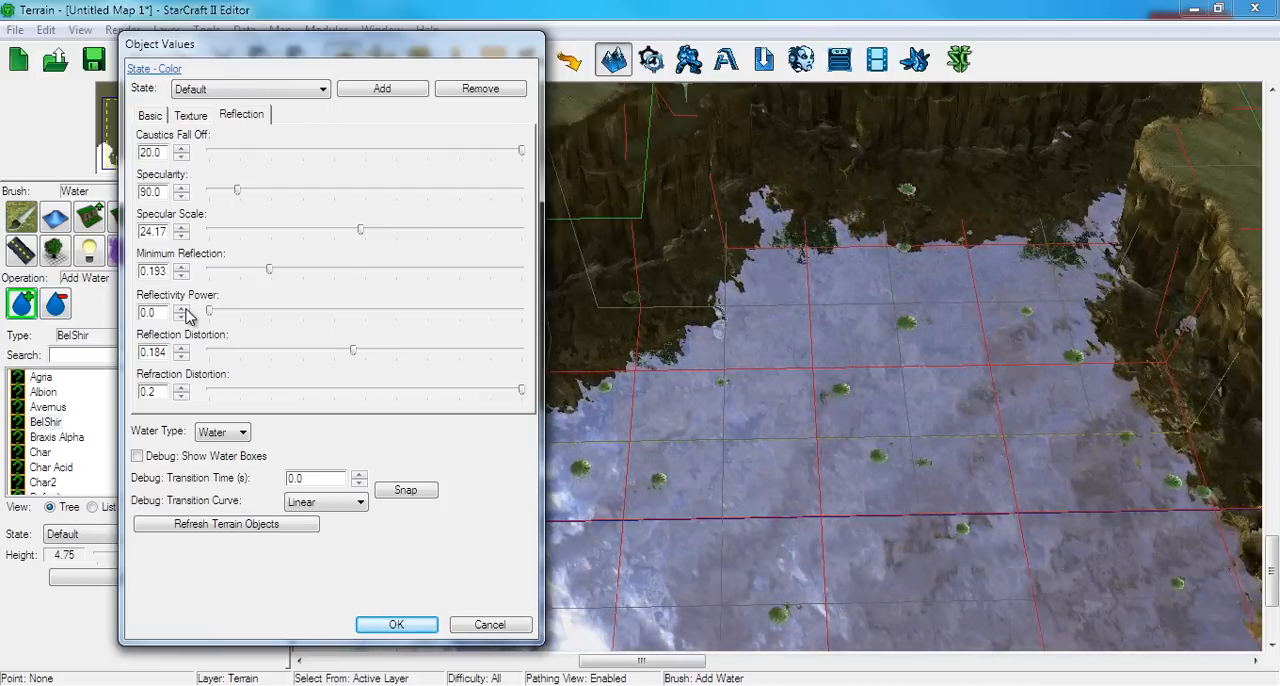
{"action": "left_click_drag", "start_coordinate": [208, 312], "coordinate": [217, 340]}
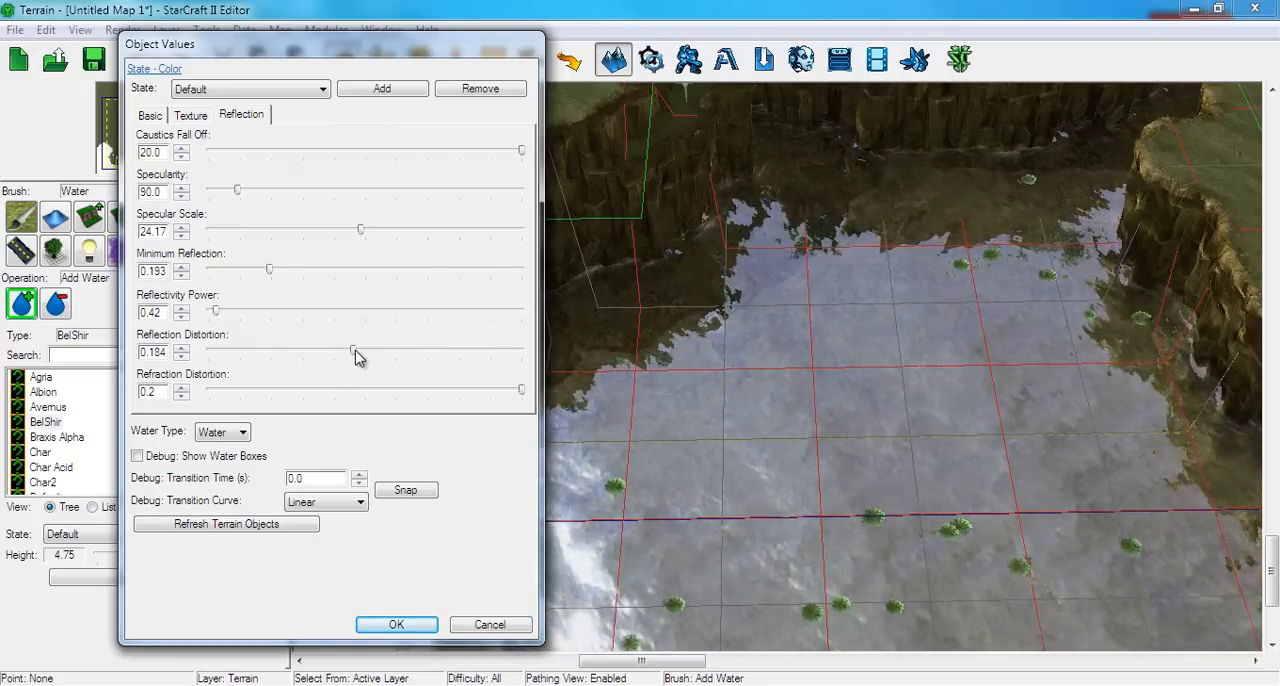
{"action": "left_click_drag", "start_coordinate": [357, 358], "coordinate": [278, 378]}
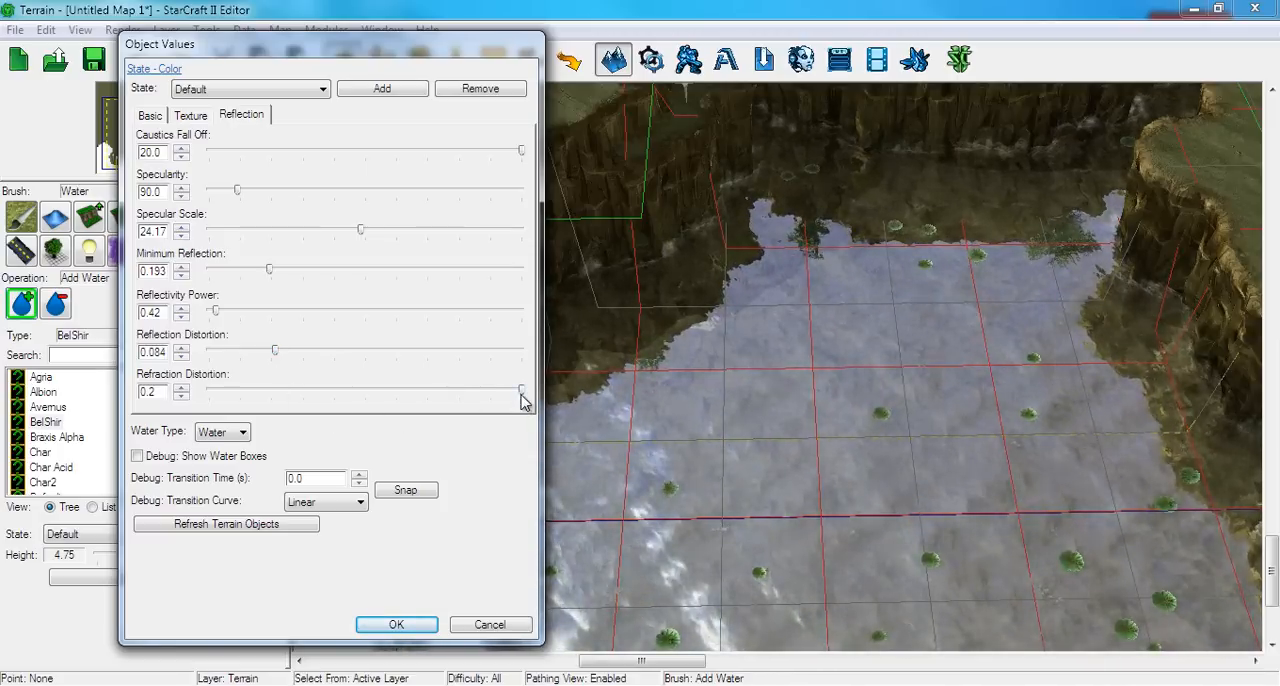
{"action": "left_click_drag", "start_coordinate": [527, 397], "coordinate": [365, 397]}
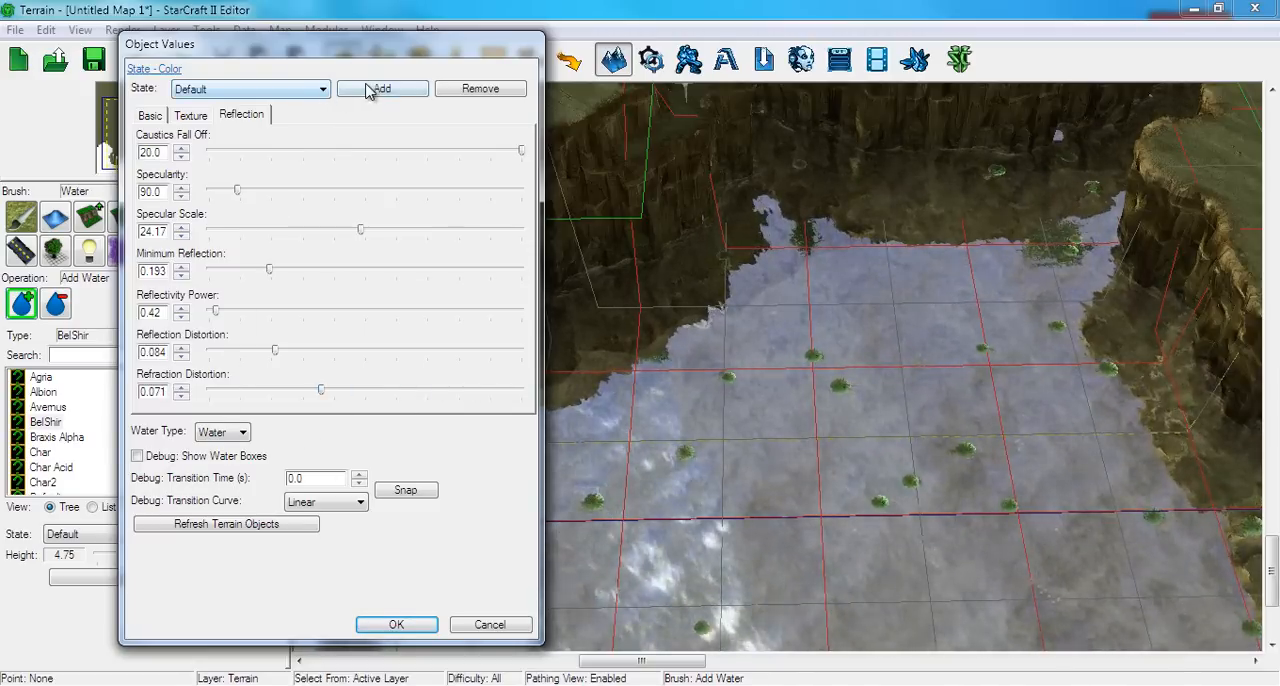
{"action": "left_click", "coordinate": [310, 91]}
{"action": "left_click", "coordinate": [304, 92]}
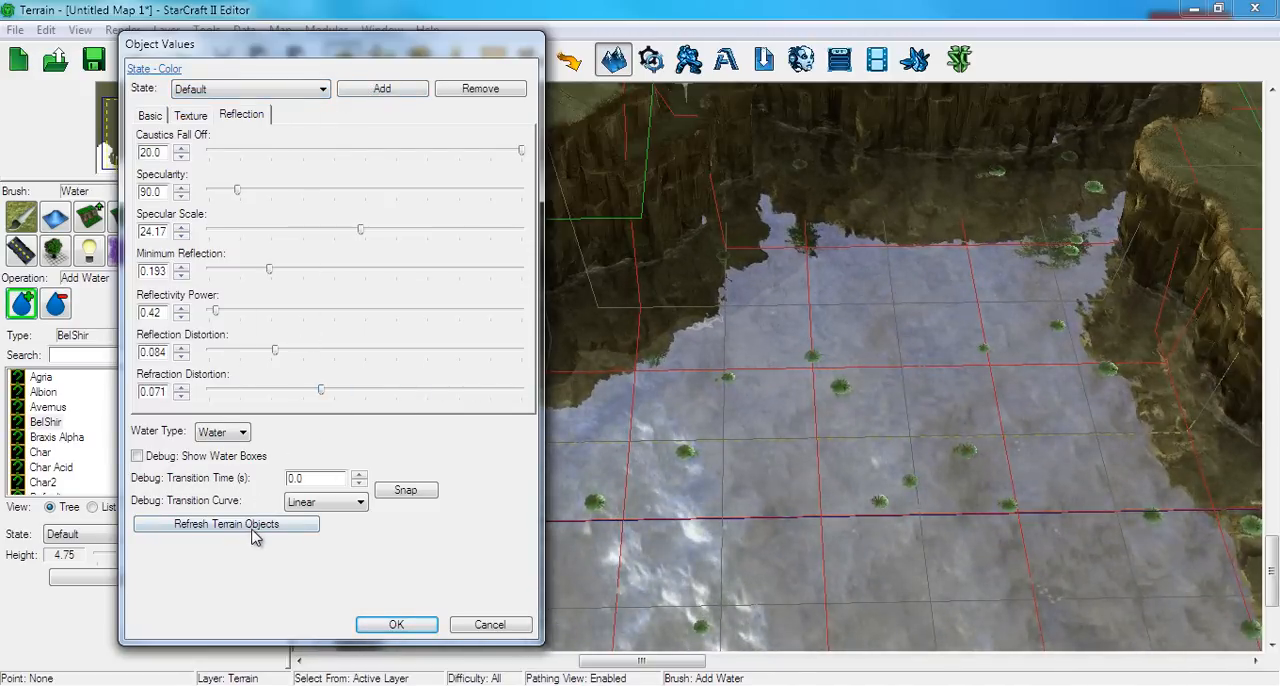
{"action": "left_click", "coordinate": [410, 620]}
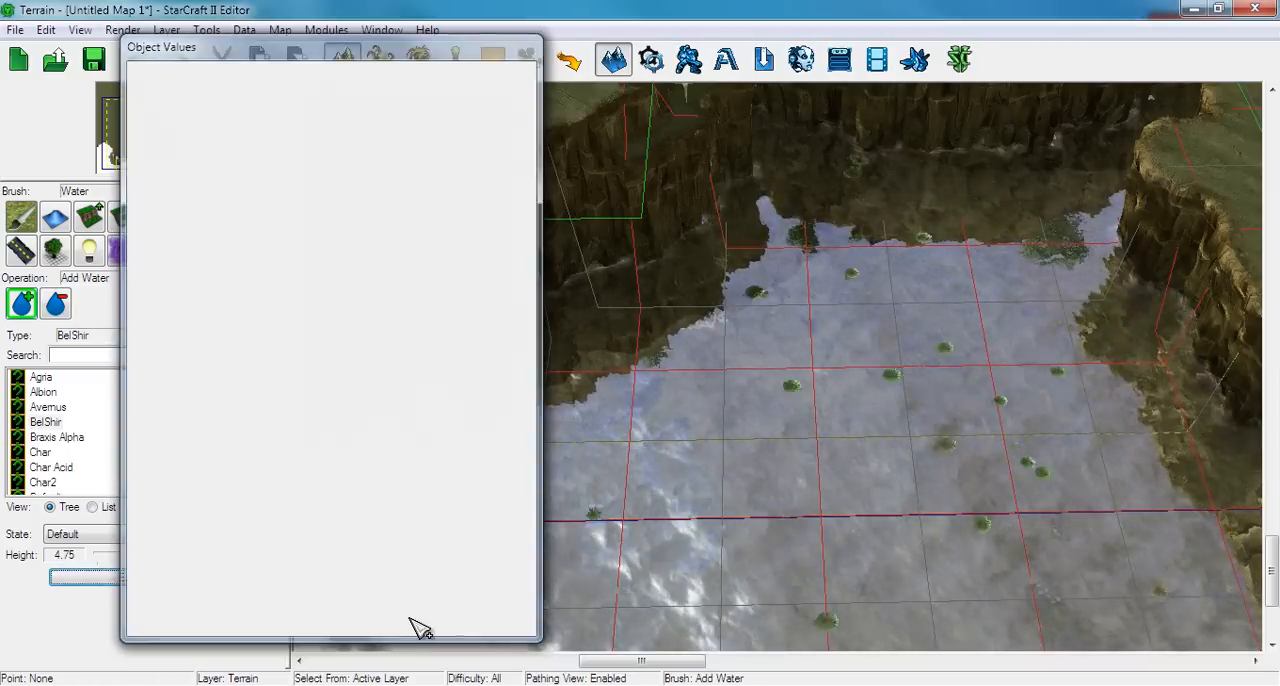
Examine the reflective water around the cliffs and the Start Location 001 base from several angles
{"action": "right_click_drag", "start_coordinate": [680, 330], "coordinate": [520, 552]}
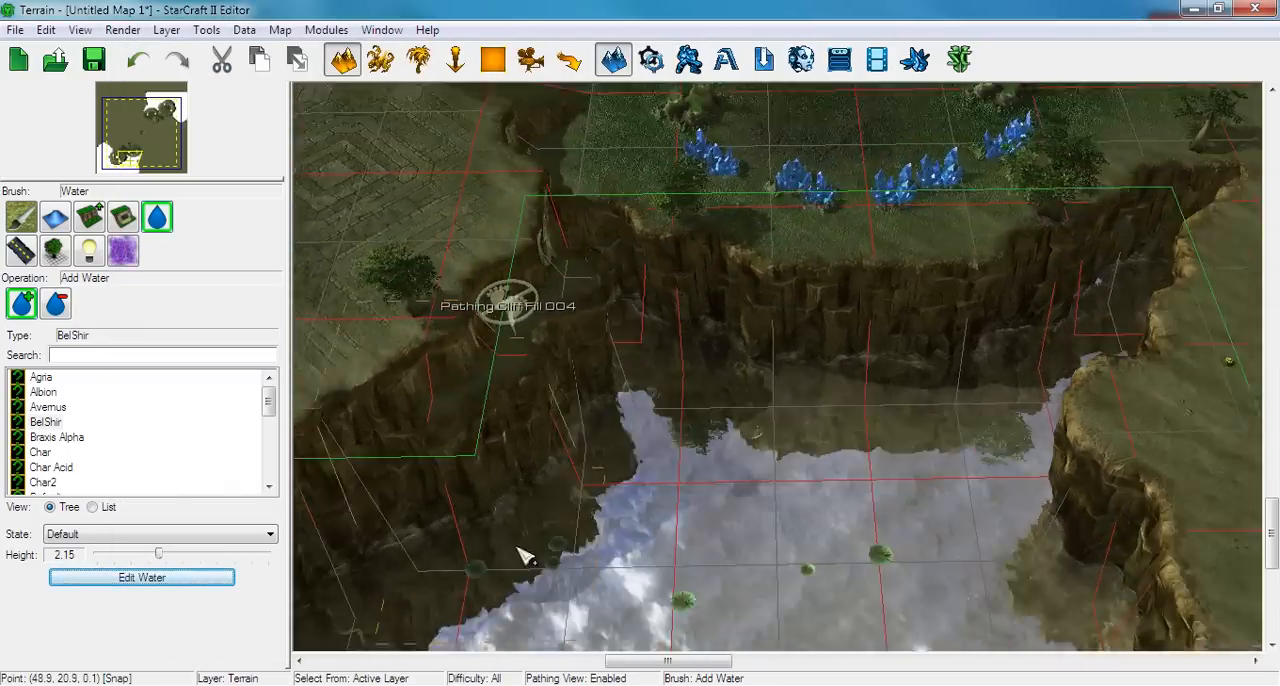
{"action": "right_click_drag", "start_coordinate": [712, 490], "coordinate": [476, 648]}
{"action": "right_click_drag", "start_coordinate": [726, 350], "coordinate": [1014, 288], "text": "ctrl"}
{"action": "scroll", "coordinate": [686, 571], "scroll_direction": "down", "scroll_amount": 6}
{"action": "scroll", "coordinate": [886, 507], "scroll_direction": "up", "scroll_amount": 5}
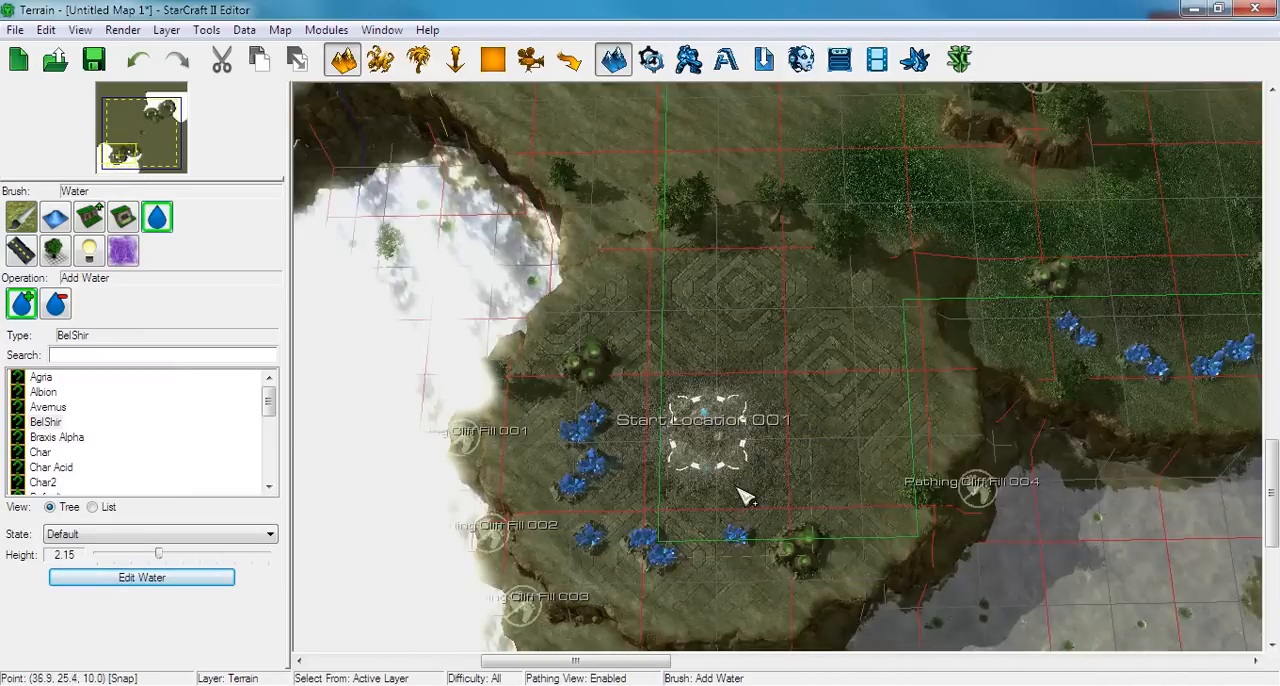
{"action": "scroll", "coordinate": [738, 488], "scroll_direction": "up", "scroll_amount": 2}
{"action": "right_click_drag", "start_coordinate": [741, 490], "coordinate": [780, 347]}
{"action": "right_click_drag", "start_coordinate": [829, 554], "coordinate": [837, 400], "text": "ctrl"}
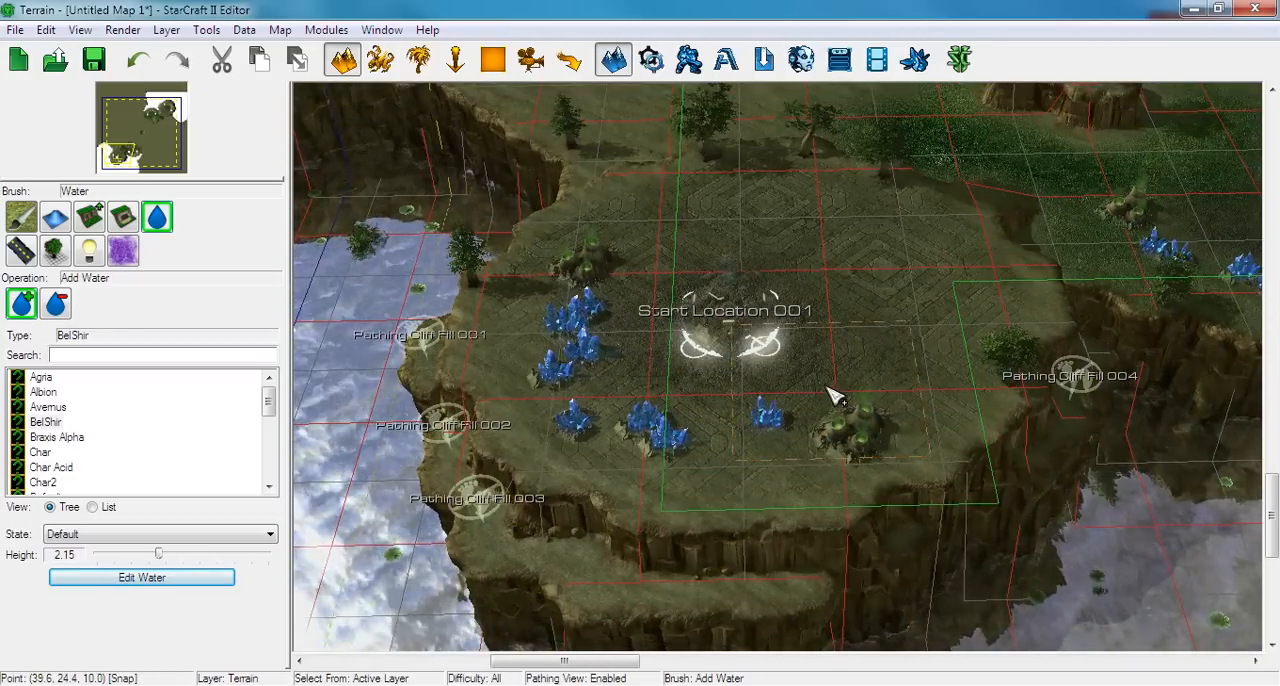
{"action": "scroll", "coordinate": [805, 345], "scroll_direction": "up", "scroll_amount": 2}
{"action": "right_click_drag", "start_coordinate": [766, 337], "coordinate": [1076, 196]}
{"action": "right_click_drag", "start_coordinate": [836, 336], "coordinate": [515, 525]}
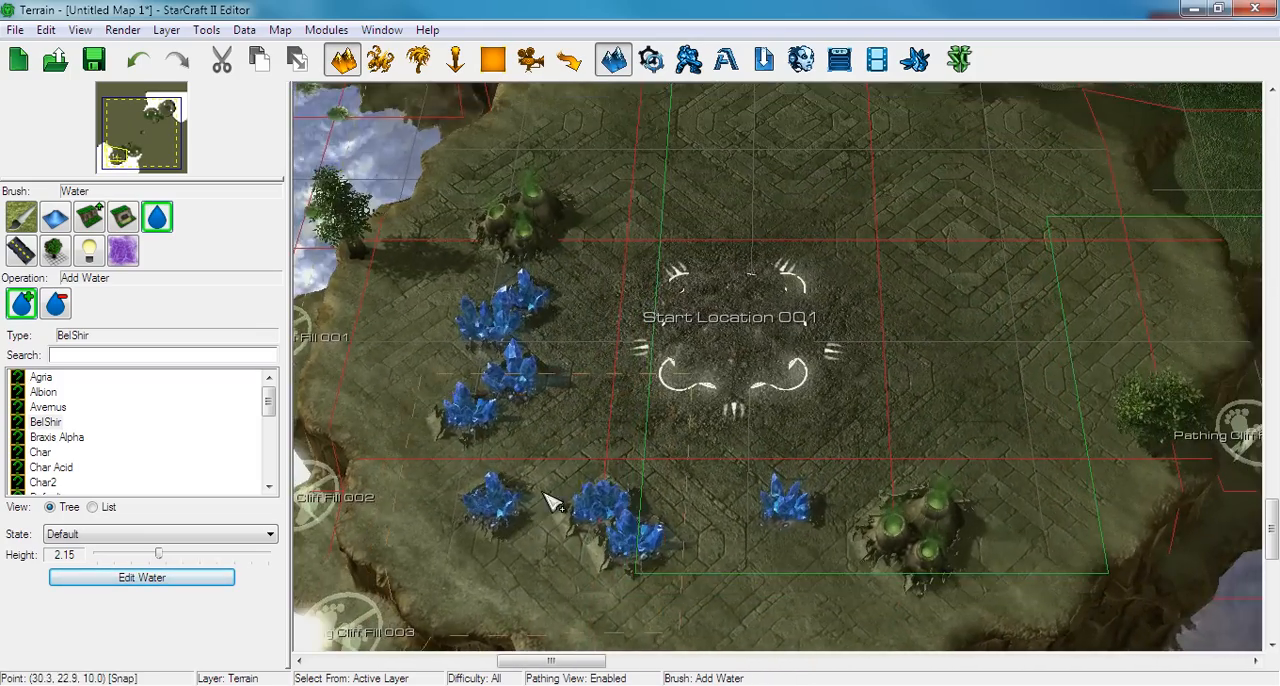
{"action": "right_click_drag", "start_coordinate": [702, 190], "coordinate": [634, 315]}
{"action": "right_click", "coordinate": [634, 315]}
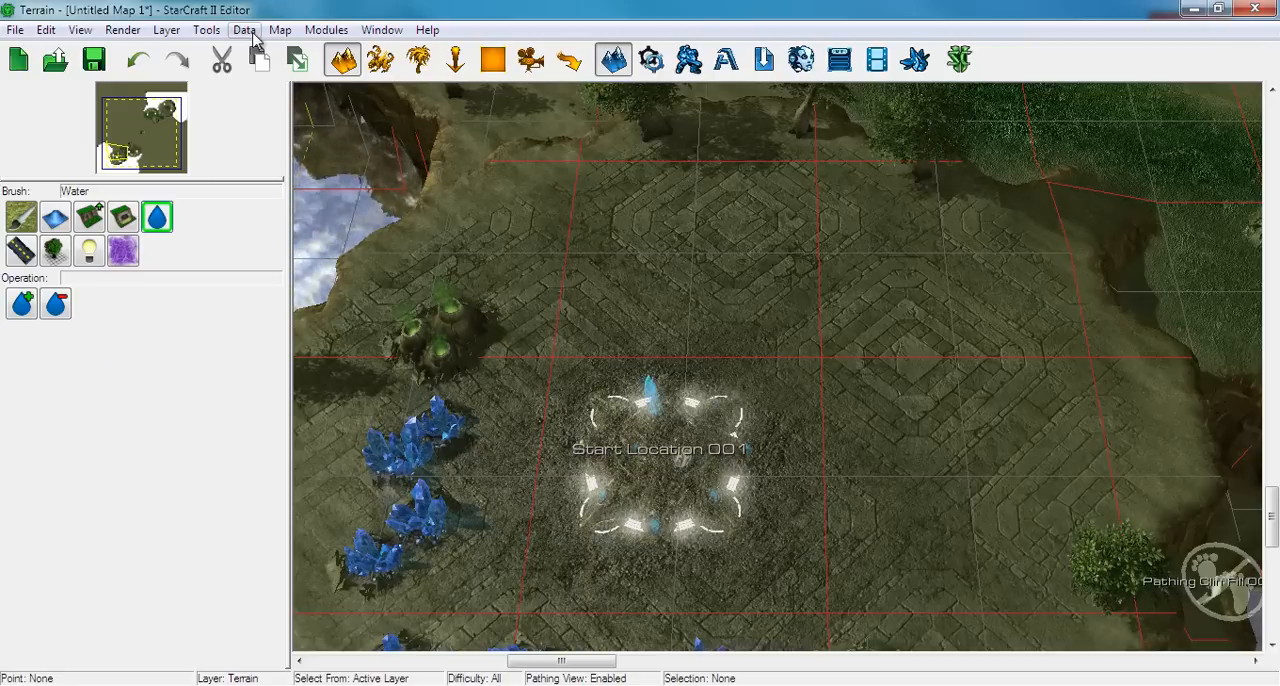
Change the map's texture set from Bel'Shir (Jungle) to Haven (Jungle) and accept the irreversible texture conversion
{"action": "left_click", "coordinate": [283, 30]}
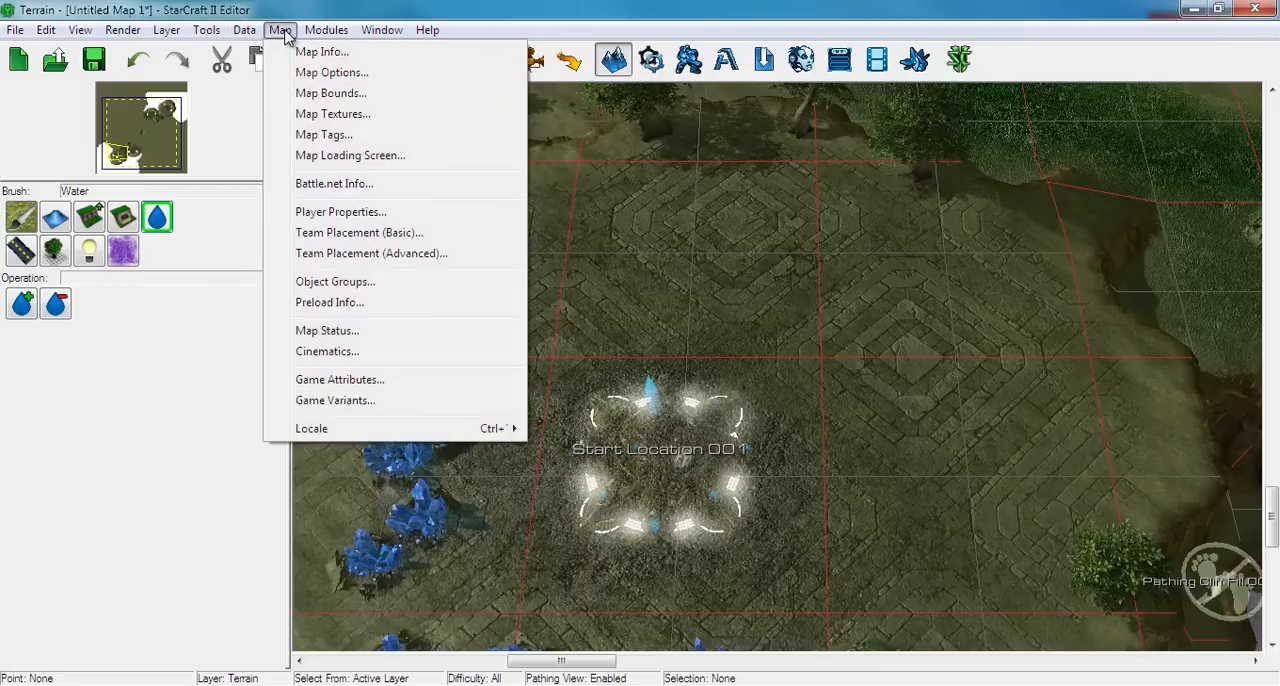
{"action": "left_click", "coordinate": [325, 118]}
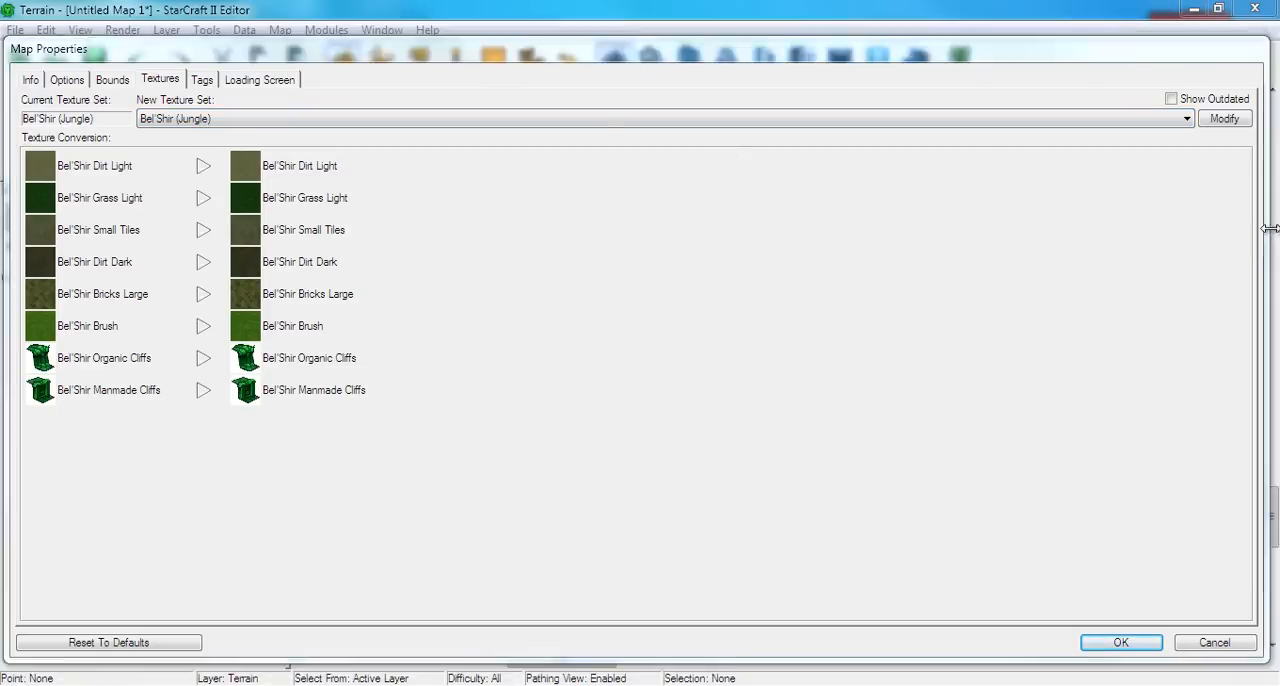
{"action": "left_click_drag", "start_coordinate": [1265, 240], "coordinate": [495, 250]}
{"action": "left_click", "coordinate": [310, 120]}
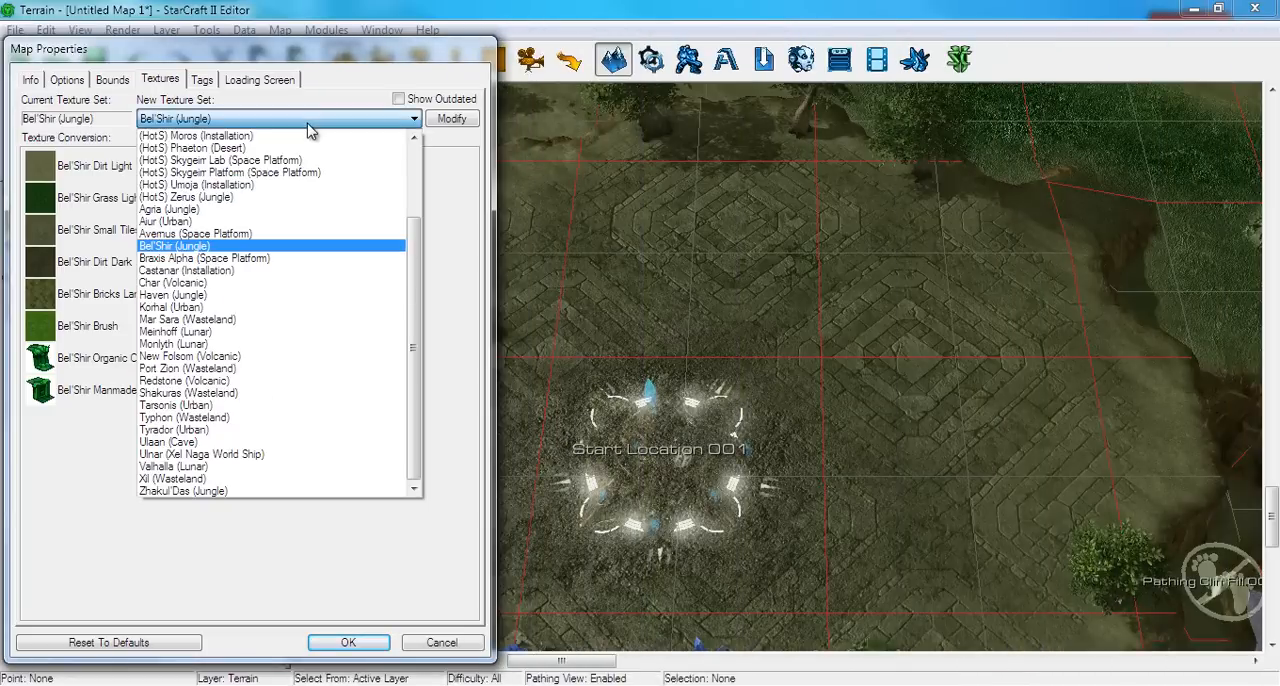
{"action": "left_click", "coordinate": [205, 295]}
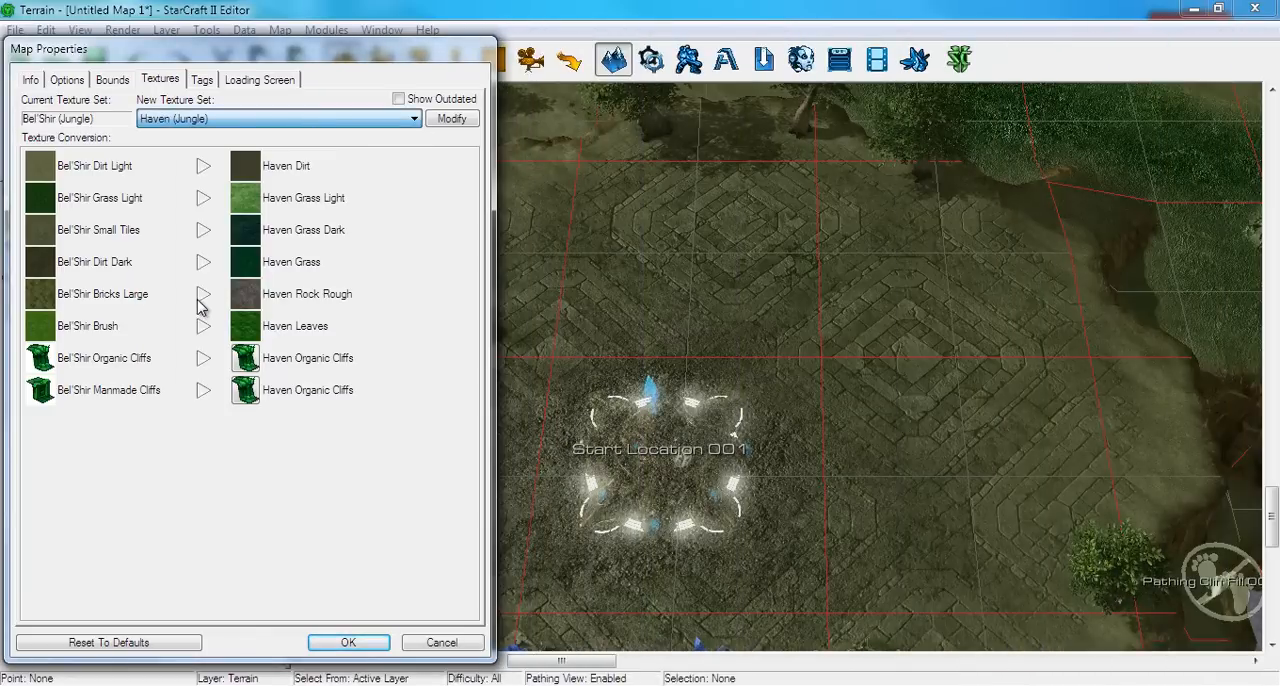
{"action": "left_click", "coordinate": [340, 645]}
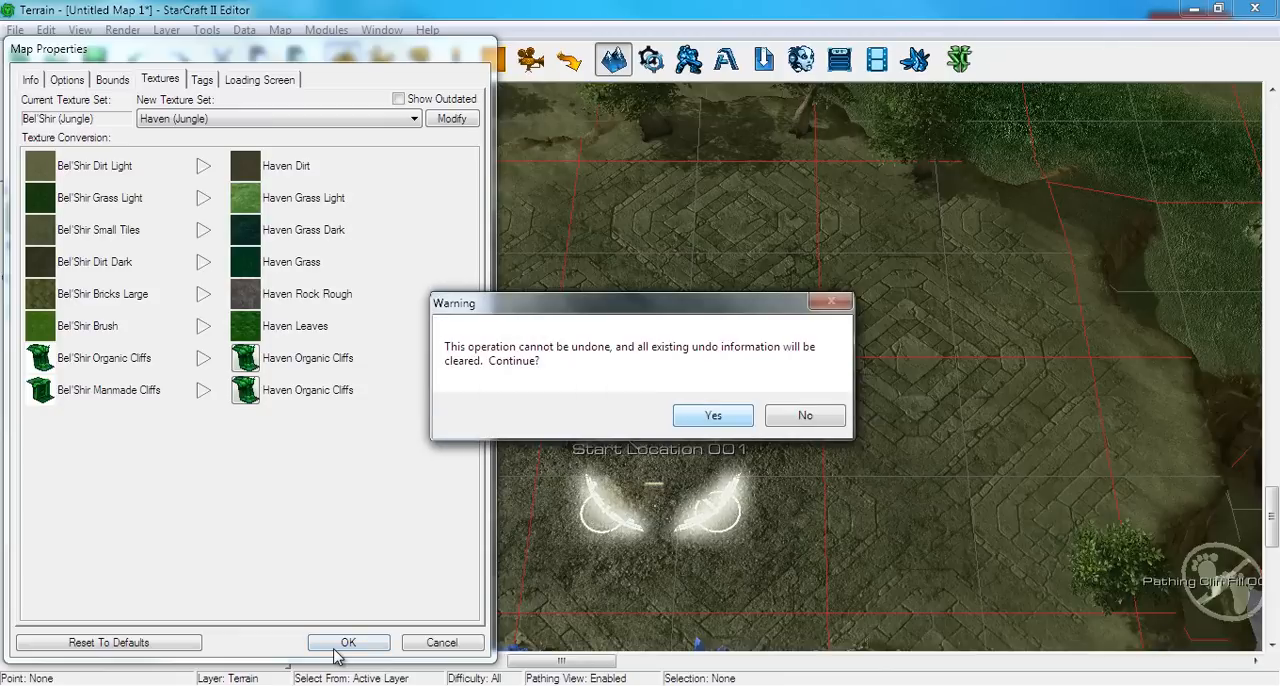
{"action": "left_click", "coordinate": [714, 417]}
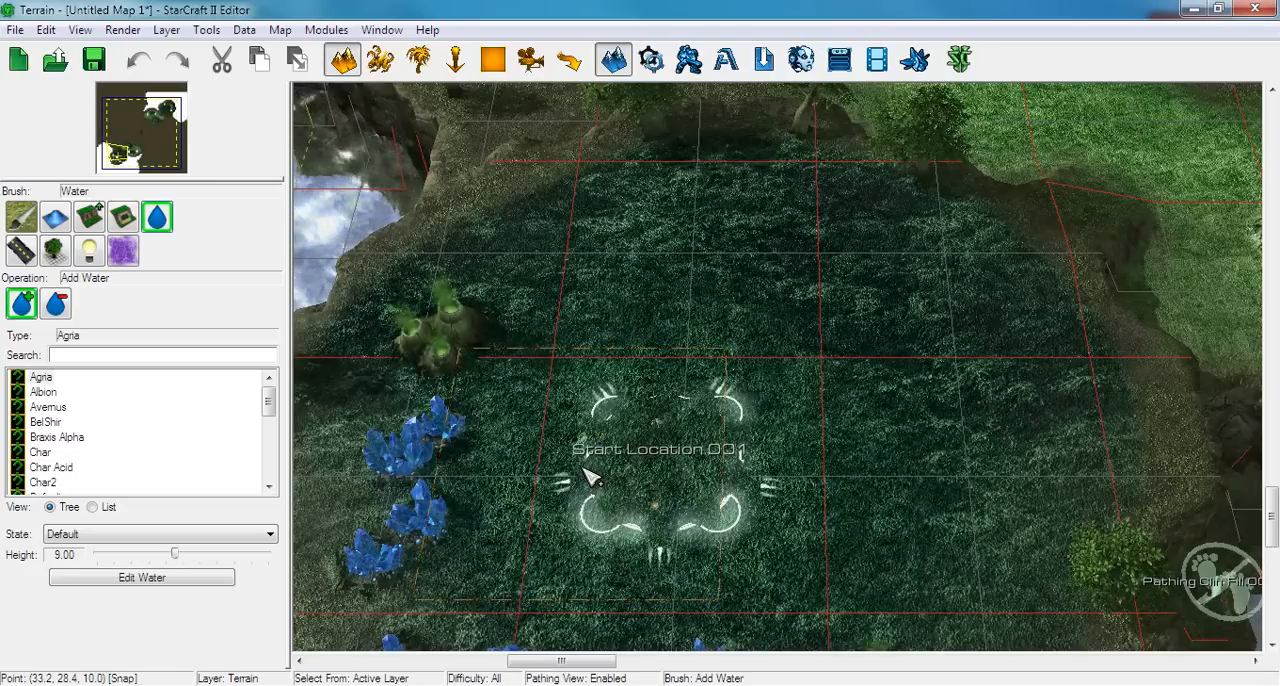
Check the retextured terrain around the base and open the map's Haven (Jungle) texture set for customization in the data editor
{"action": "mouse_move", "coordinate": [1044, 228]}
{"action": "right_mouse_down"}
{"action": "mouse_move", "coordinate": [795, 503]}
{"action": "mouse_move", "coordinate": [578, 612]}
{"action": "mouse_move", "coordinate": [574, 577]}
{"action": "mouse_move", "coordinate": [614, 503]}
{"action": "mouse_move", "coordinate": [1057, 246]}
{"action": "right_mouse_up"}
{"action": "right_click_drag", "start_coordinate": [914, 357], "coordinate": [980, 243]}
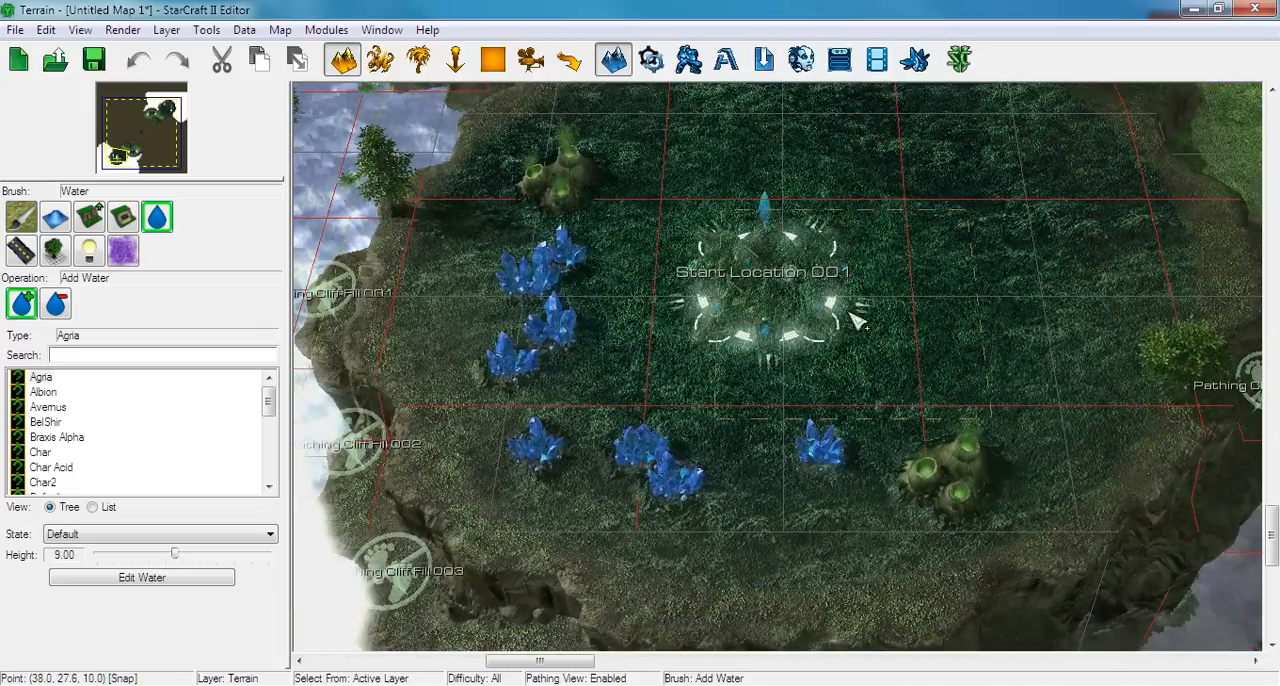
{"action": "right_click_drag", "start_coordinate": [850, 313], "coordinate": [768, 383]}
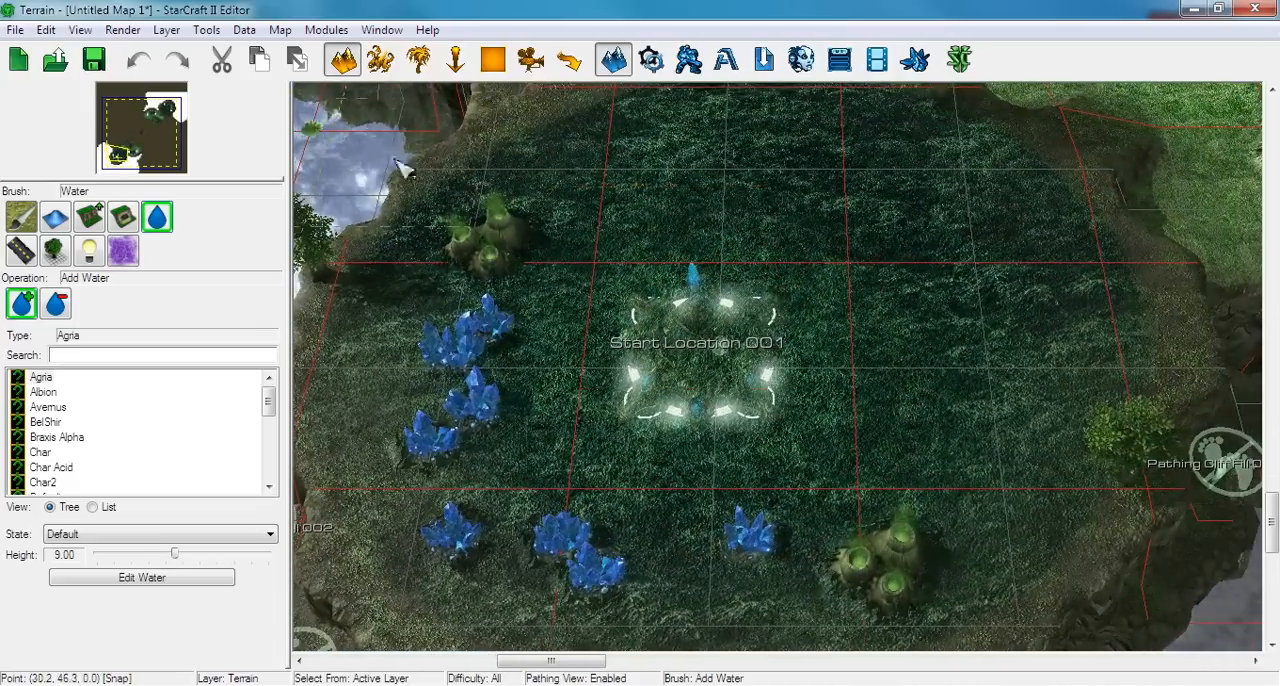
{"action": "right_click_drag", "start_coordinate": [665, 232], "coordinate": [497, 650]}
{"action": "mouse_move", "coordinate": [652, 362]}
{"action": "right_mouse_down"}
{"action": "mouse_move", "coordinate": [664, 398]}
{"action": "mouse_move", "coordinate": [847, 390]}
{"action": "mouse_move", "coordinate": [606, 357]}
{"action": "mouse_move", "coordinate": [477, 283]}
{"action": "right_mouse_up"}
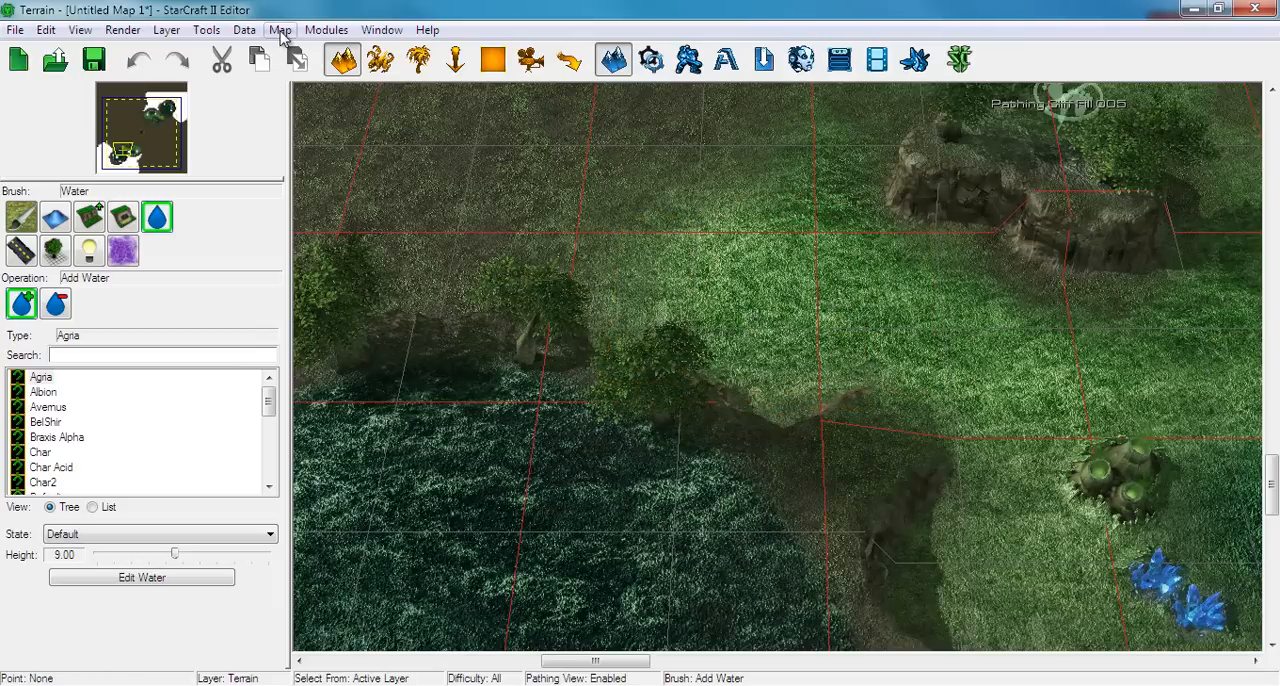
{"action": "left_click", "coordinate": [333, 115]}
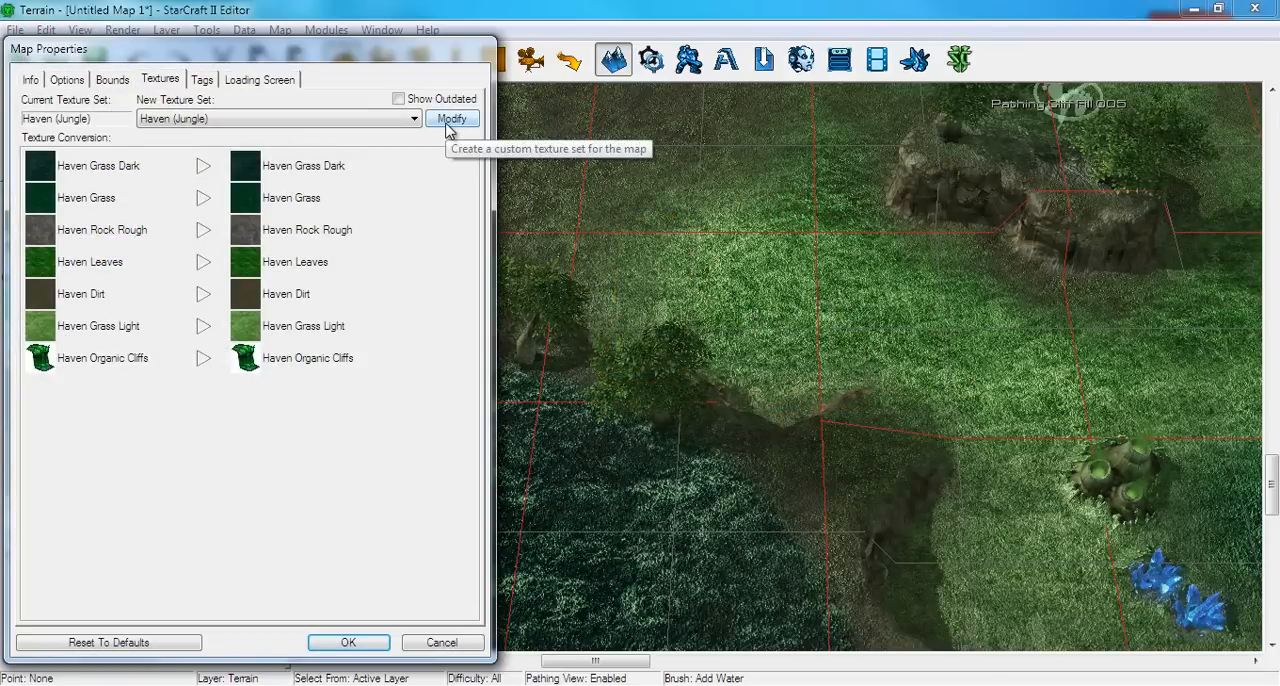
{"action": "left_click", "coordinate": [450, 119]}
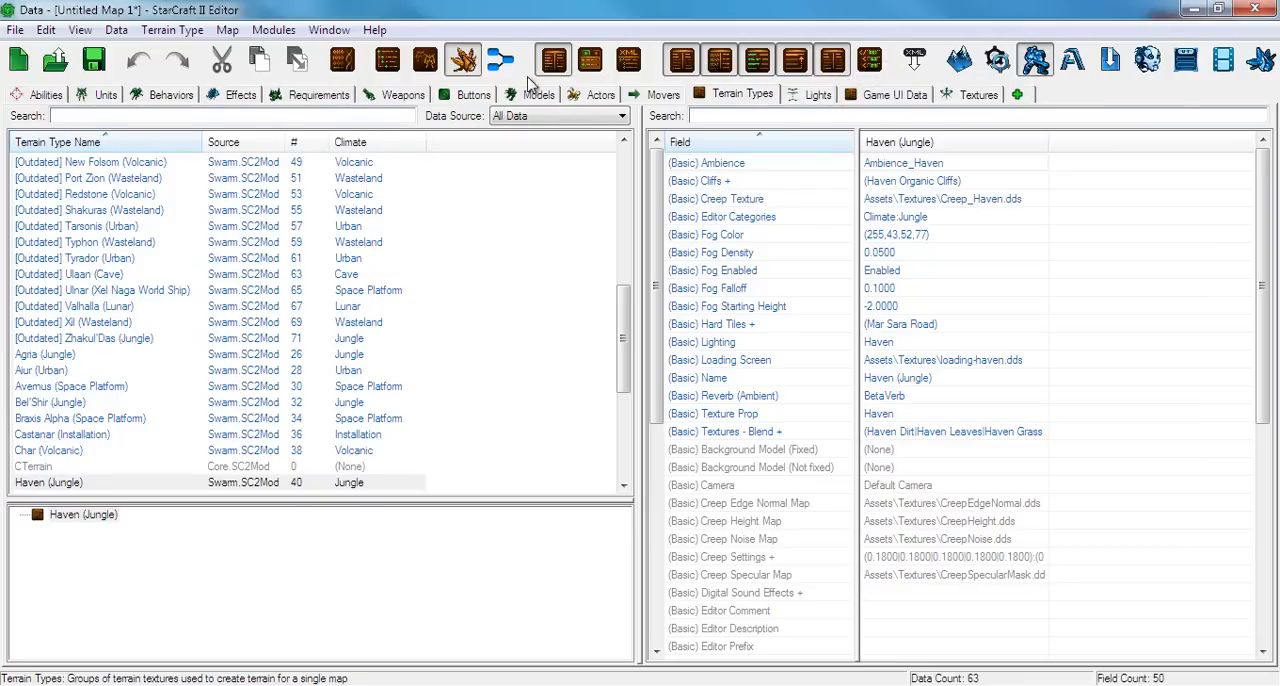
Open the blend textures of the Haven (Jungle) terrain type and remove Haven Dirt from the texture set
{"action": "left_click", "coordinate": [463, 62]}
{"action": "left_click", "coordinate": [466, 63]}
{"action": "double_click", "coordinate": [882, 438]}
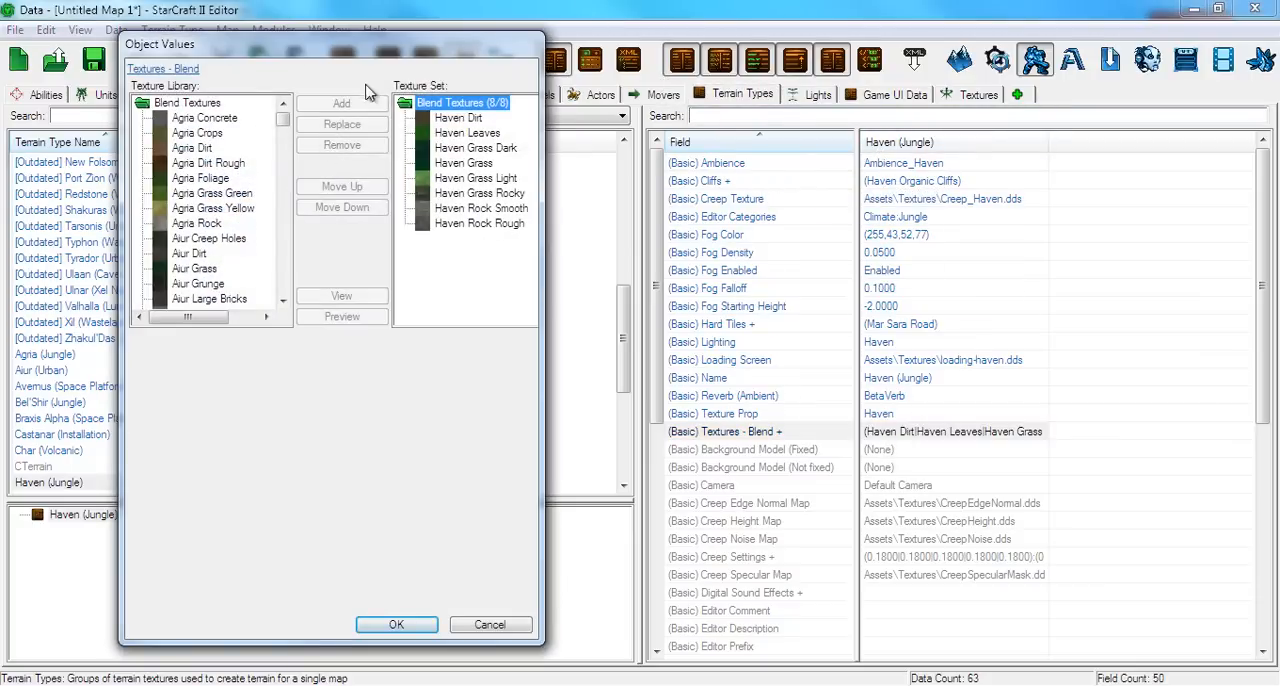
{"action": "left_click_drag", "start_coordinate": [544, 75], "coordinate": [985, 80]}
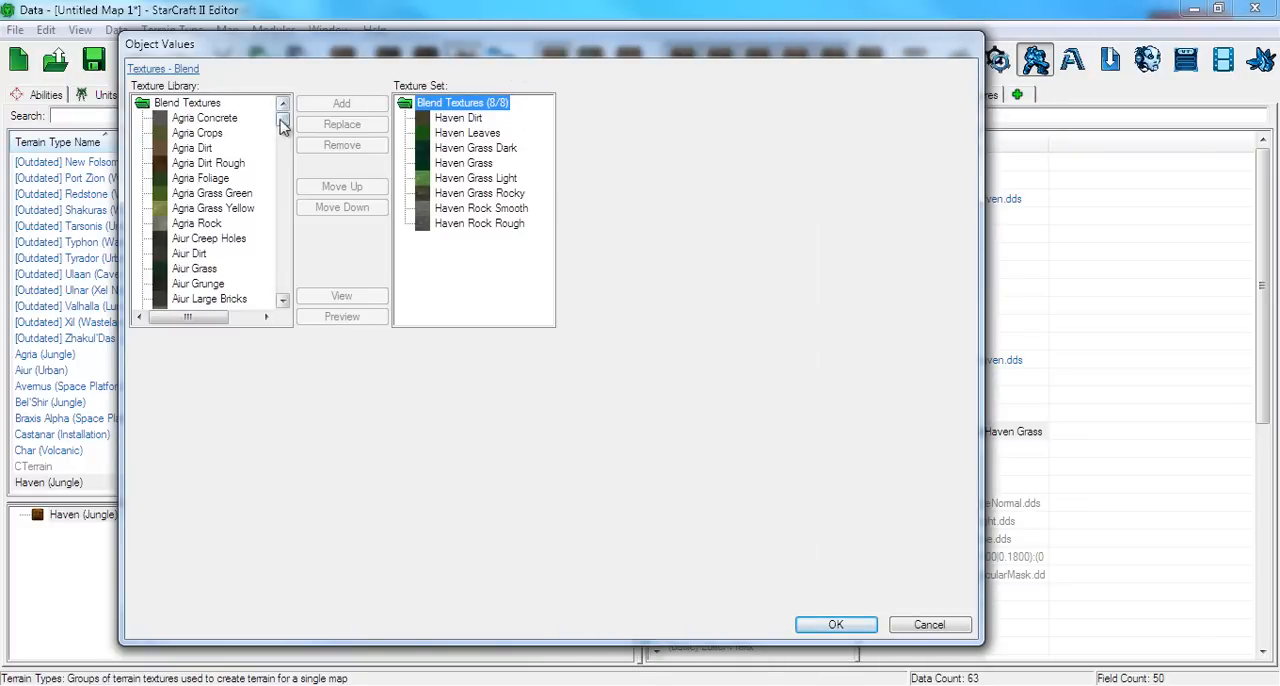
{"action": "left_click_drag", "start_coordinate": [282, 122], "coordinate": [282, 197]}
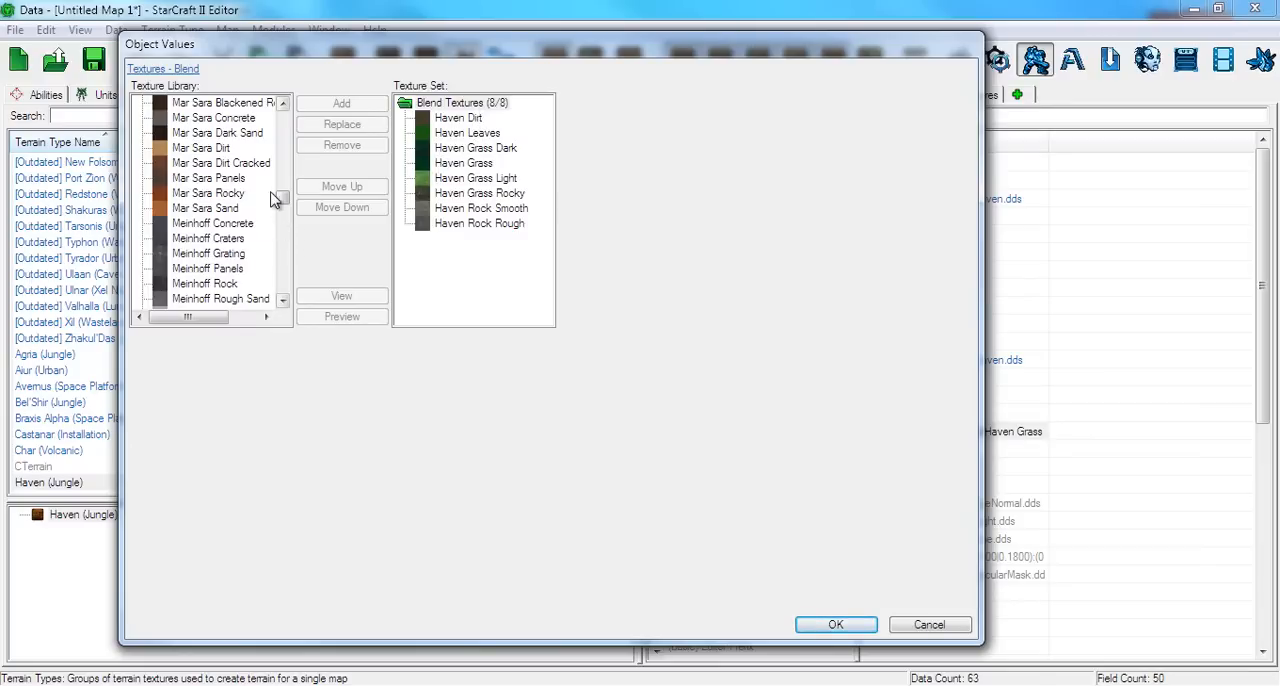
{"action": "left_click", "coordinate": [442, 119]}
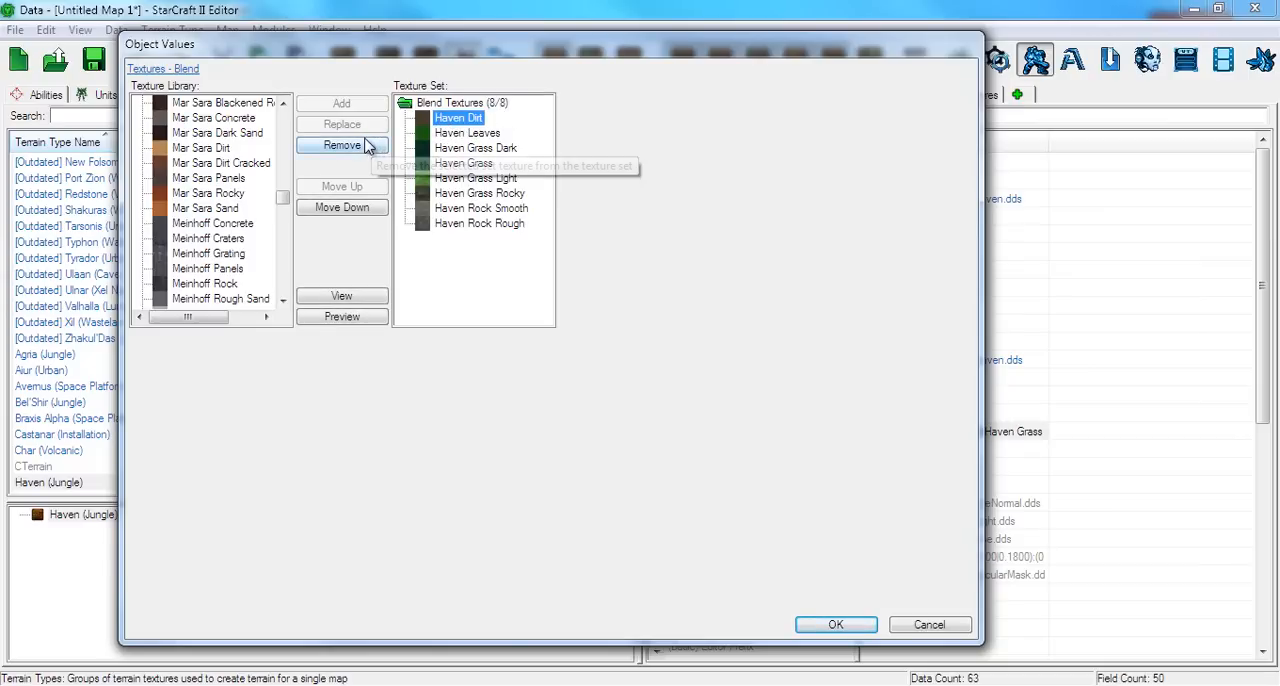
{"action": "left_click", "coordinate": [354, 150]}
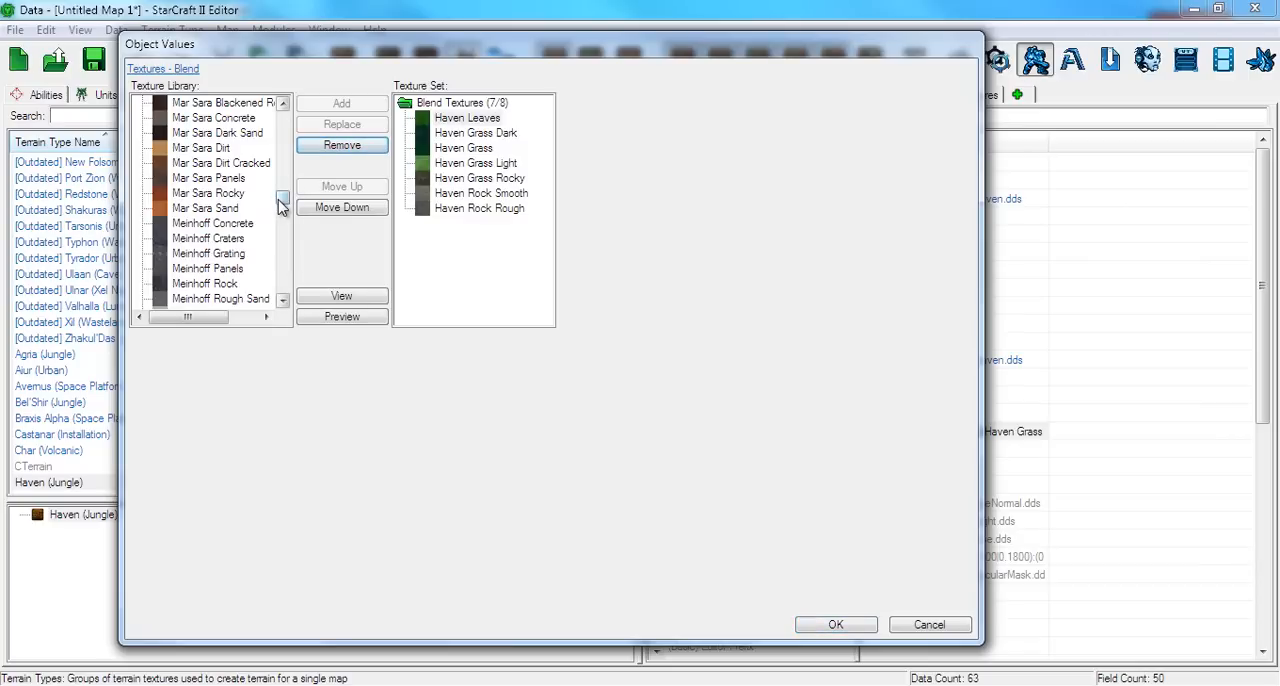
Add Bel'Shir Dirt Light to the blend texture set, accept it, and return to the terrain by accepting the map properties
{"action": "left_click_drag", "start_coordinate": [281, 205], "coordinate": [273, 140]}
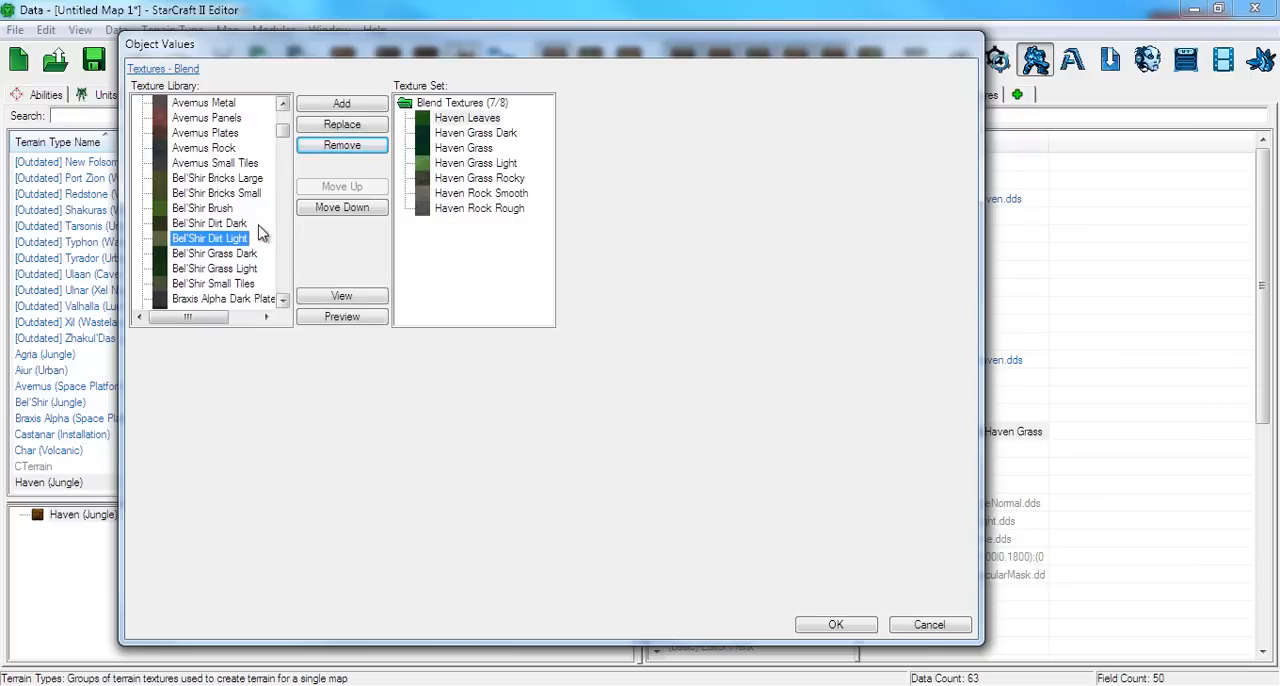
{"action": "left_click", "coordinate": [338, 105]}
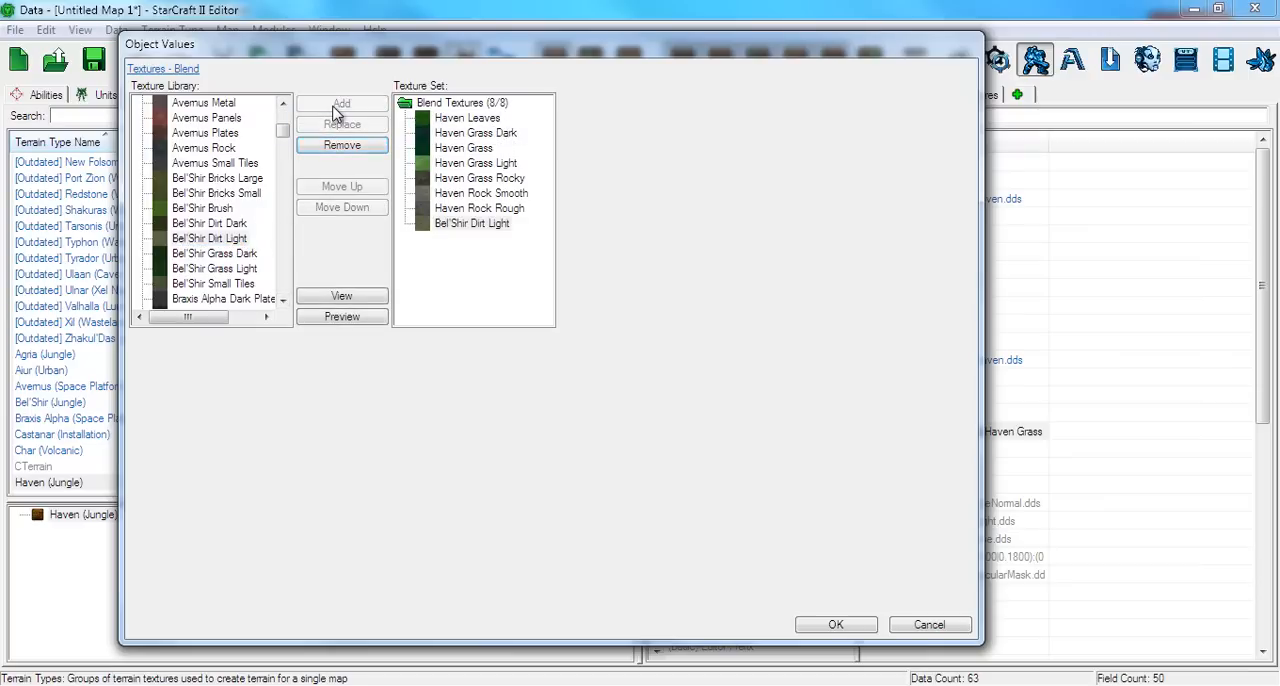
{"action": "left_click", "coordinate": [820, 628]}
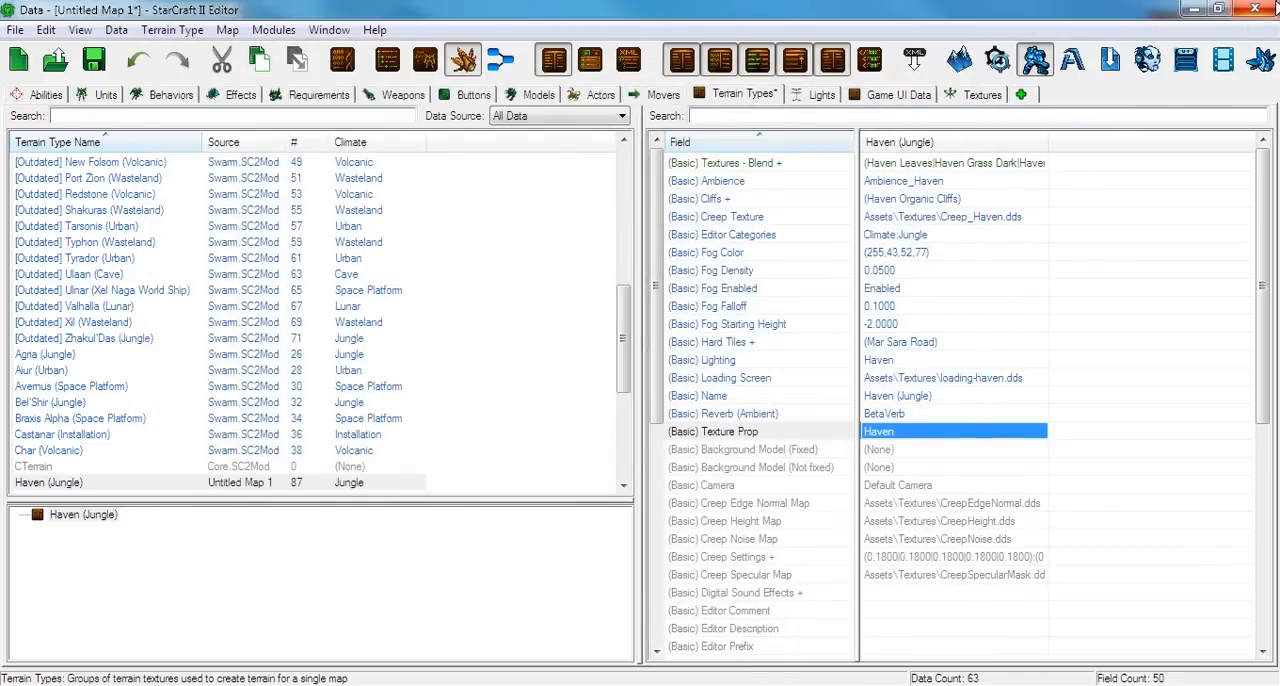
{"action": "left_click", "coordinate": [1254, 9]}
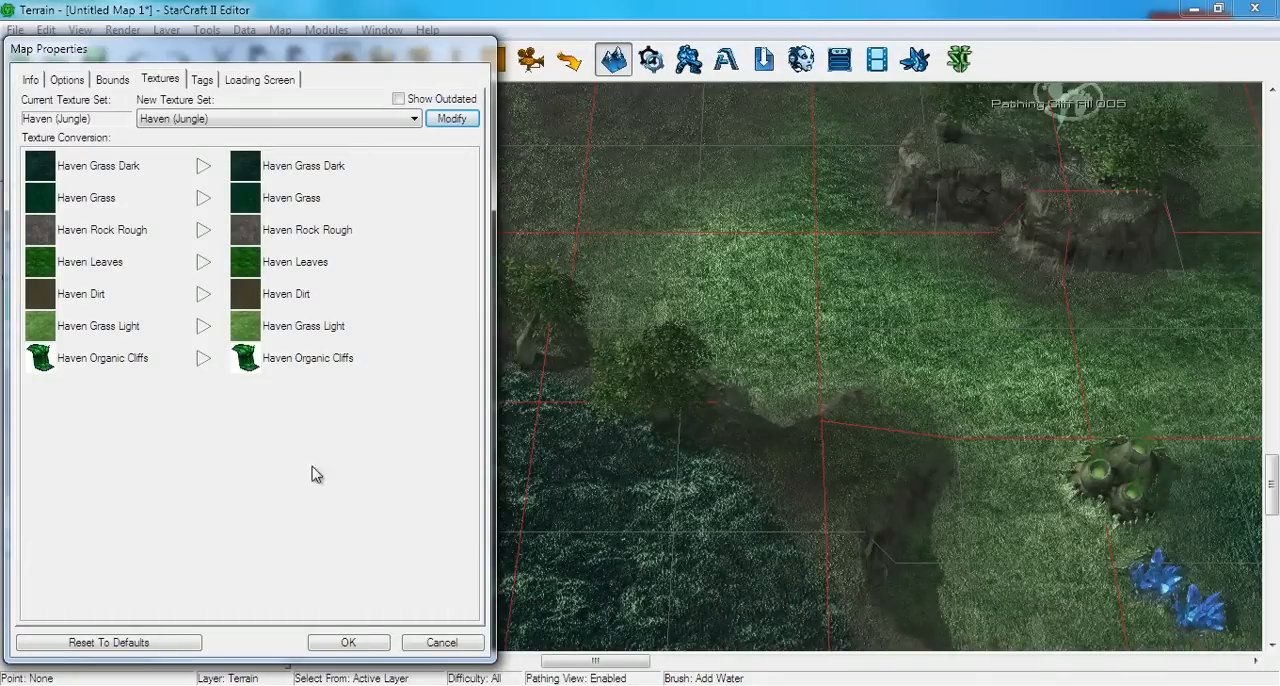
{"action": "left_click", "coordinate": [356, 648]}
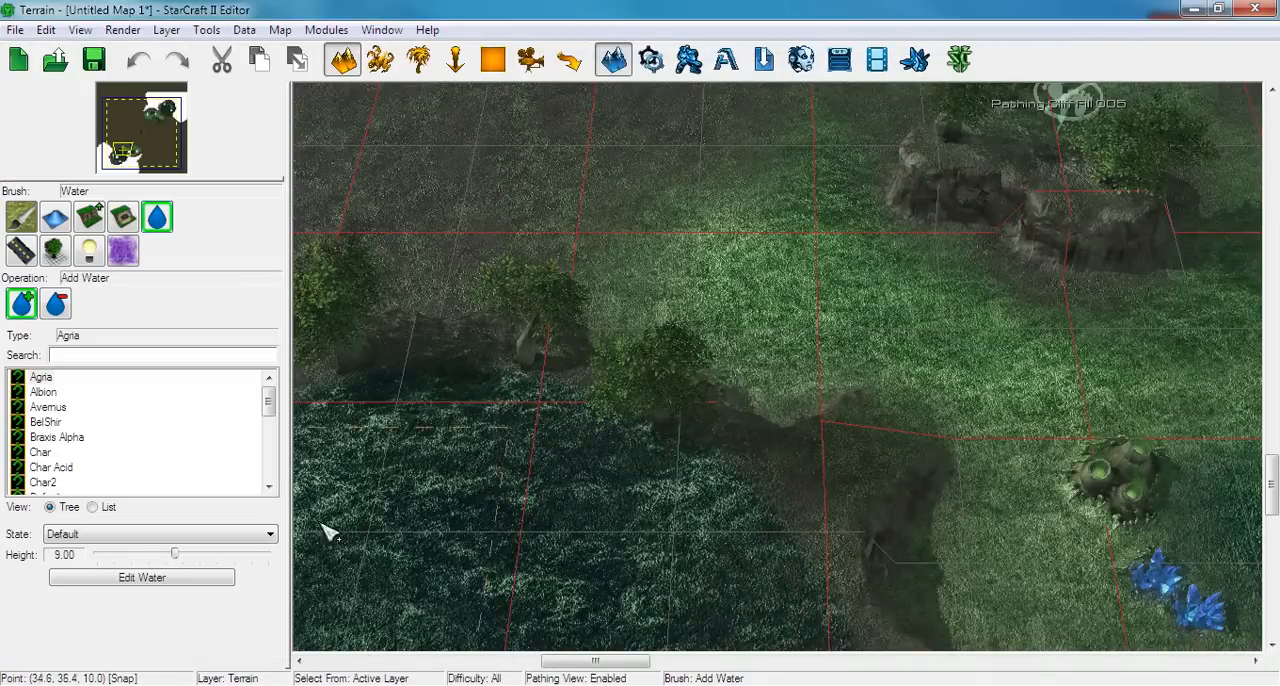
Paint Bel'Shir Dirt Light over the ground beyond the tree line and along the edges of the Start Location 001 plateau
{"action": "left_click", "coordinate": [20, 225]}
{"action": "right_click_drag", "start_coordinate": [468, 258], "coordinate": [670, 386]}
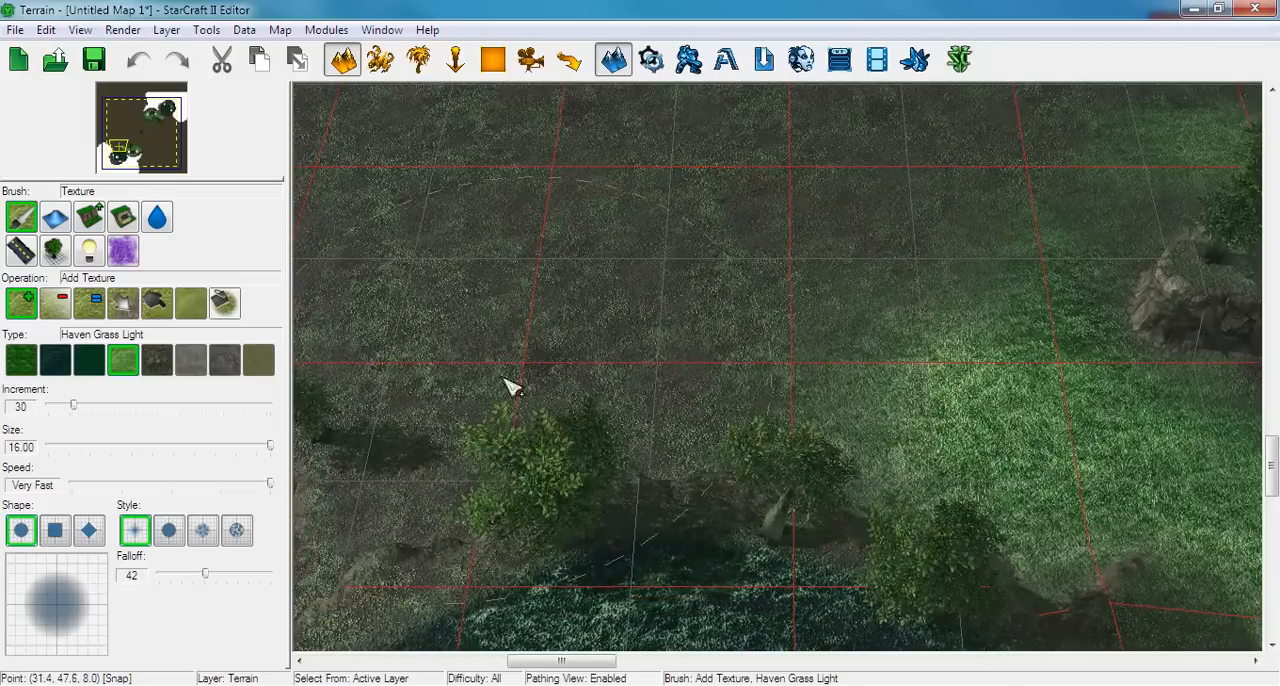
{"action": "left_click", "coordinate": [259, 360]}
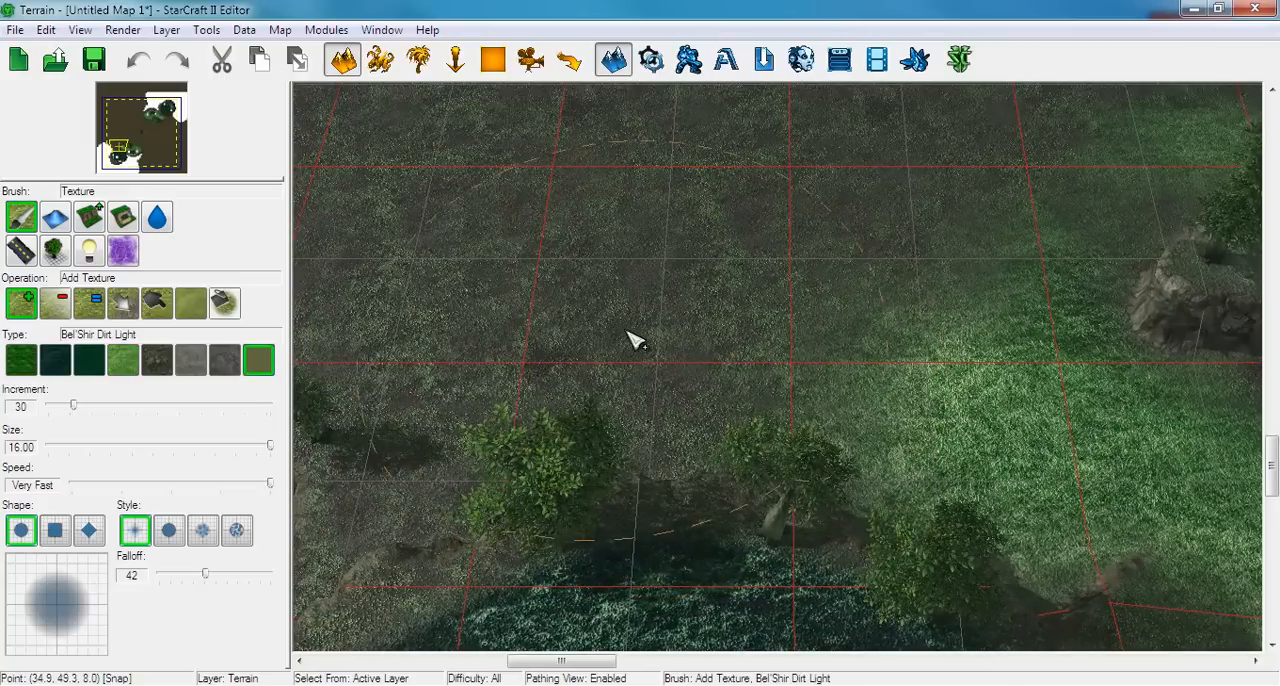
{"action": "mouse_move", "coordinate": [632, 340]}
{"action": "left_mouse_down"}
{"action": "mouse_move", "coordinate": [569, 363]}
{"action": "mouse_move", "coordinate": [563, 291]}
{"action": "mouse_move", "coordinate": [806, 317]}
{"action": "mouse_move", "coordinate": [914, 403]}
{"action": "mouse_move", "coordinate": [604, 427]}
{"action": "mouse_move", "coordinate": [445, 308]}
{"action": "left_mouse_up"}
{"action": "right_click_drag", "start_coordinate": [445, 308], "coordinate": [787, 181]}
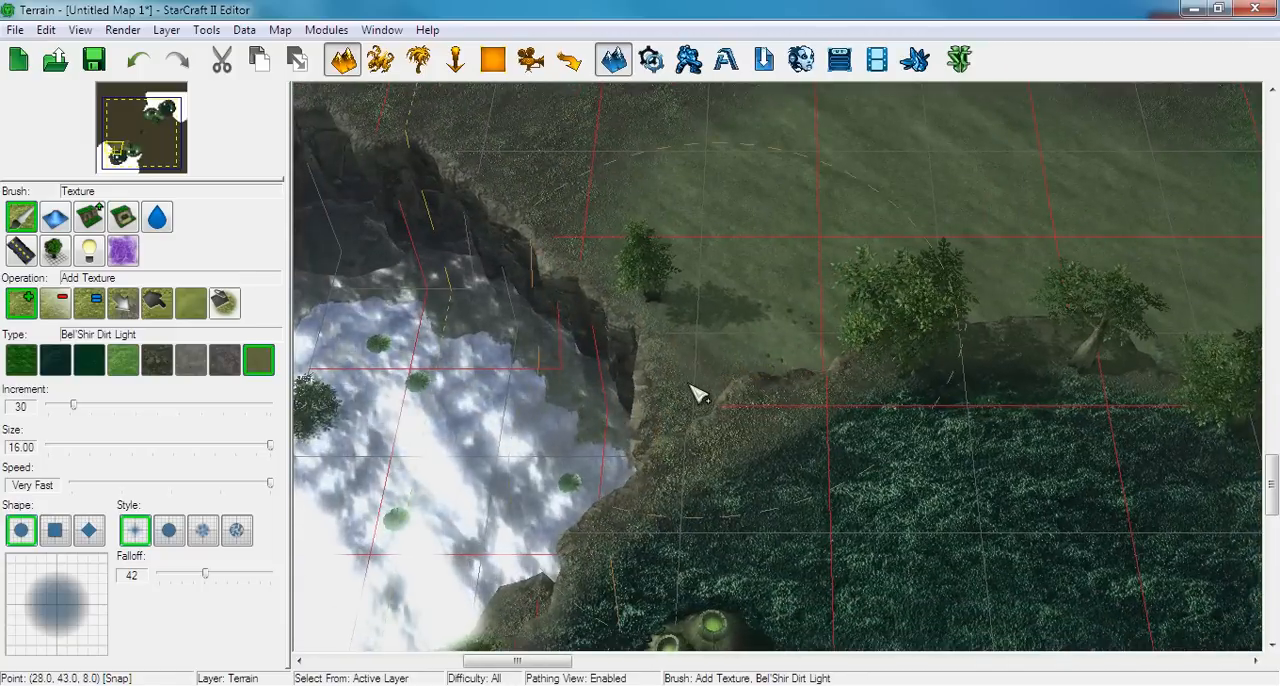
{"action": "left_click_drag", "start_coordinate": [691, 385], "coordinate": [560, 529]}
{"action": "mouse_move", "coordinate": [540, 575]}
{"action": "right_mouse_down"}
{"action": "mouse_move", "coordinate": [506, 463]}
{"action": "mouse_move", "coordinate": [400, 334]}
{"action": "right_mouse_up"}
{"action": "right_click_drag", "start_coordinate": [545, 270], "coordinate": [725, 346]}
{"action": "mouse_move", "coordinate": [768, 243]}
{"action": "left_mouse_down"}
{"action": "mouse_move", "coordinate": [691, 311]}
{"action": "mouse_move", "coordinate": [578, 562]}
{"action": "left_mouse_up"}
{"action": "mouse_move", "coordinate": [574, 566]}
{"action": "right_mouse_down"}
{"action": "mouse_move", "coordinate": [555, 536]}
{"action": "mouse_move", "coordinate": [509, 321]}
{"action": "right_mouse_up"}
{"action": "mouse_move", "coordinate": [509, 321]}
{"action": "left_mouse_down"}
{"action": "mouse_move", "coordinate": [632, 430]}
{"action": "mouse_move", "coordinate": [821, 524]}
{"action": "mouse_move", "coordinate": [1023, 535]}
{"action": "mouse_move", "coordinate": [1167, 471]}
{"action": "mouse_move", "coordinate": [1178, 360]}
{"action": "left_mouse_up"}
{"action": "right_click_drag", "start_coordinate": [1010, 155], "coordinate": [245, 399]}
Replace Haven Grass with Haven Rock Smooth on the ground around Start Location 001 using Replace Texture
{"action": "left_click", "coordinate": [123, 302]}
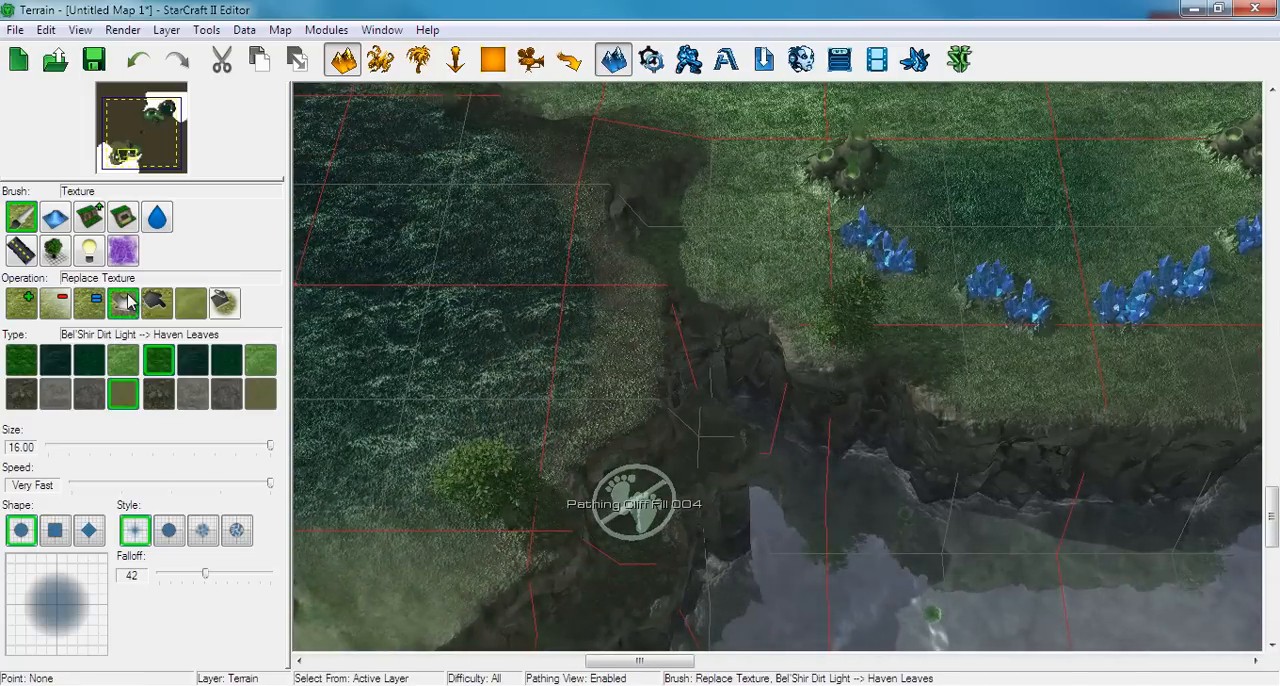
{"action": "right_click_drag", "start_coordinate": [533, 308], "coordinate": [735, 316]}
{"action": "right_click_drag", "start_coordinate": [621, 316], "coordinate": [759, 209]}
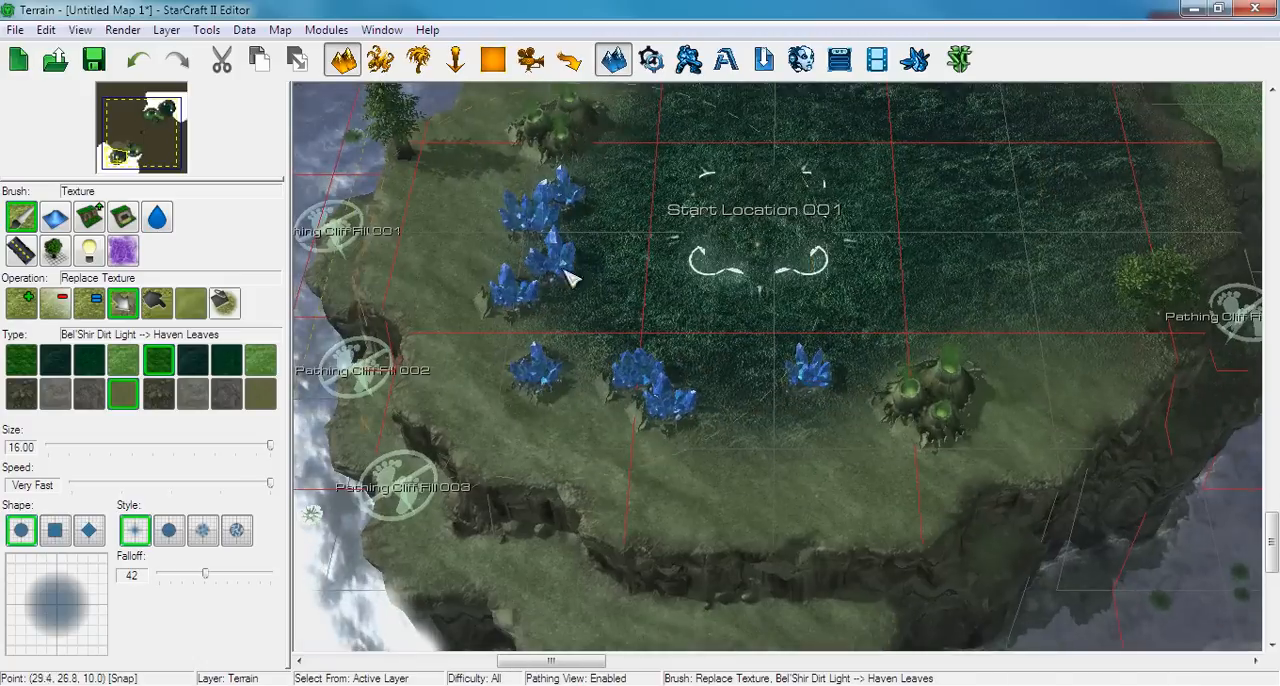
{"action": "right_click_drag", "start_coordinate": [638, 338], "coordinate": [594, 380]}
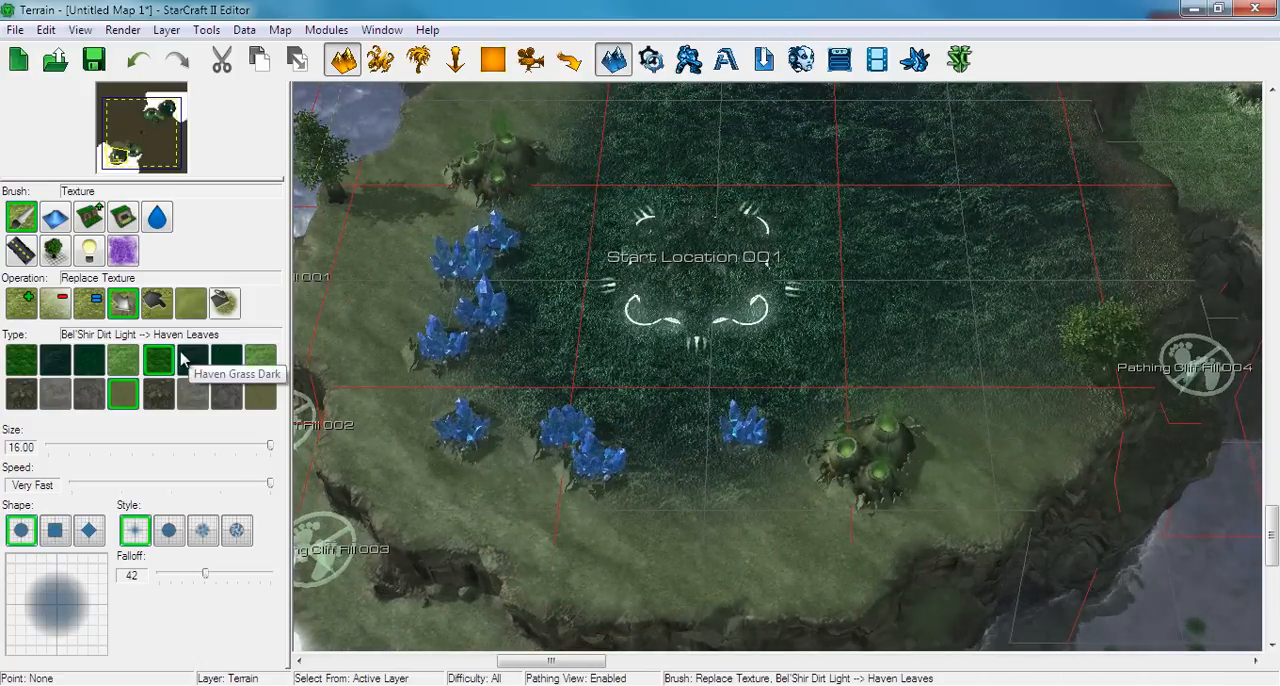
{"action": "right_click_drag", "start_coordinate": [655, 262], "coordinate": [731, 264]}
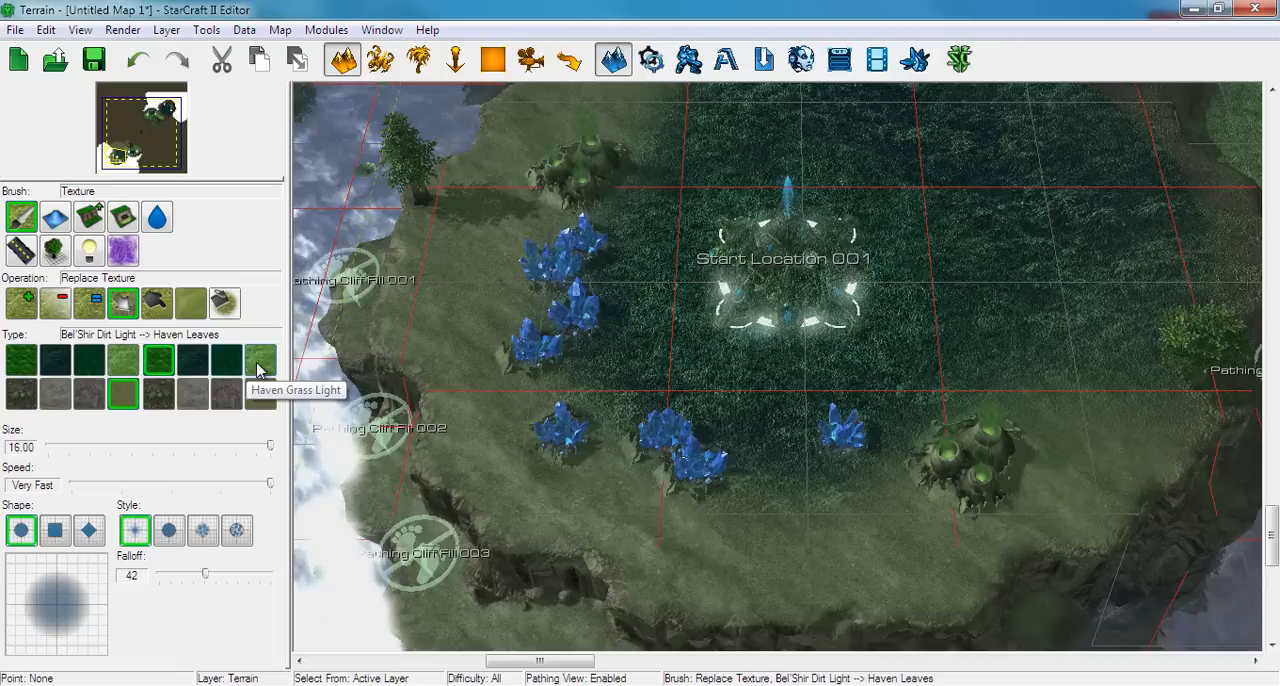
{"action": "left_click", "coordinate": [205, 400]}
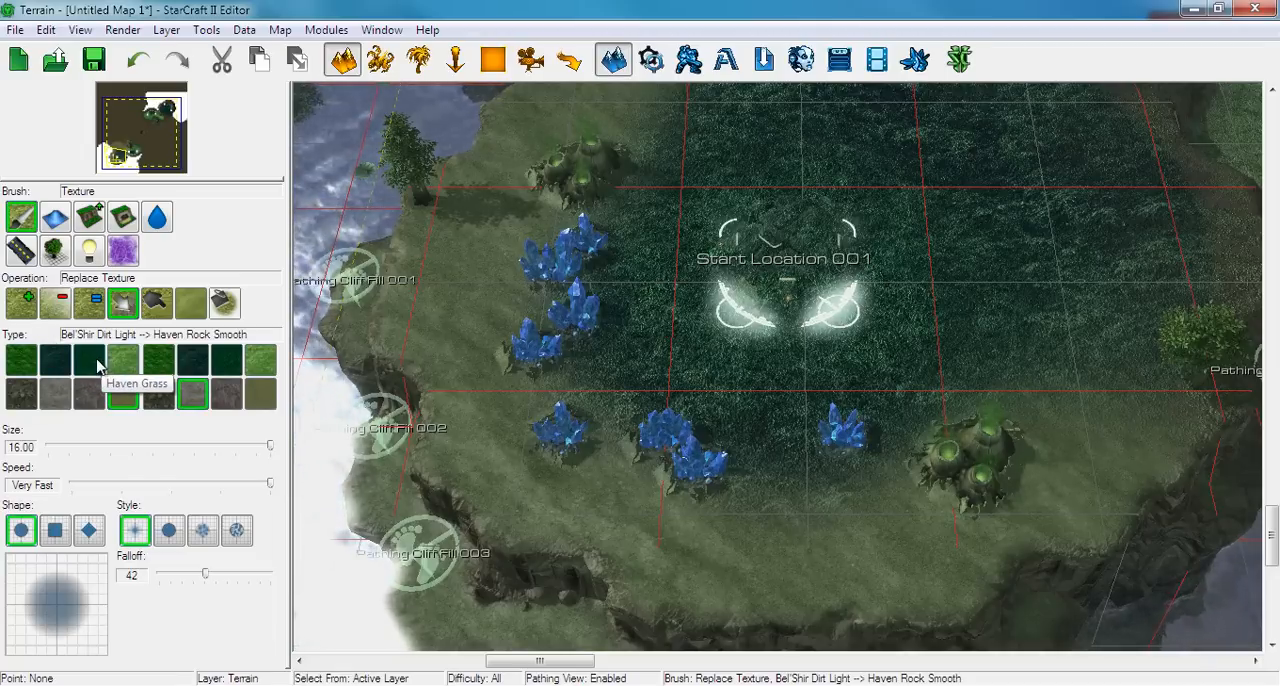
{"action": "left_click", "coordinate": [88, 360]}
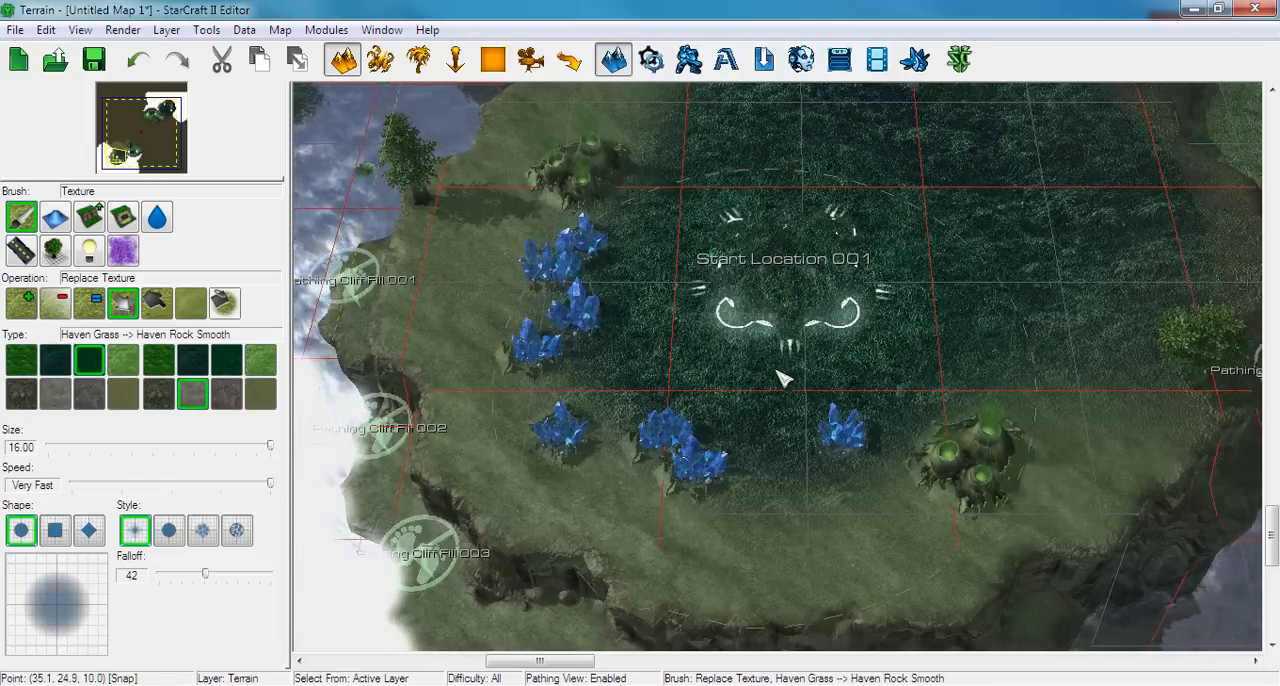
{"action": "left_click_drag", "start_coordinate": [706, 371], "coordinate": [777, 286]}
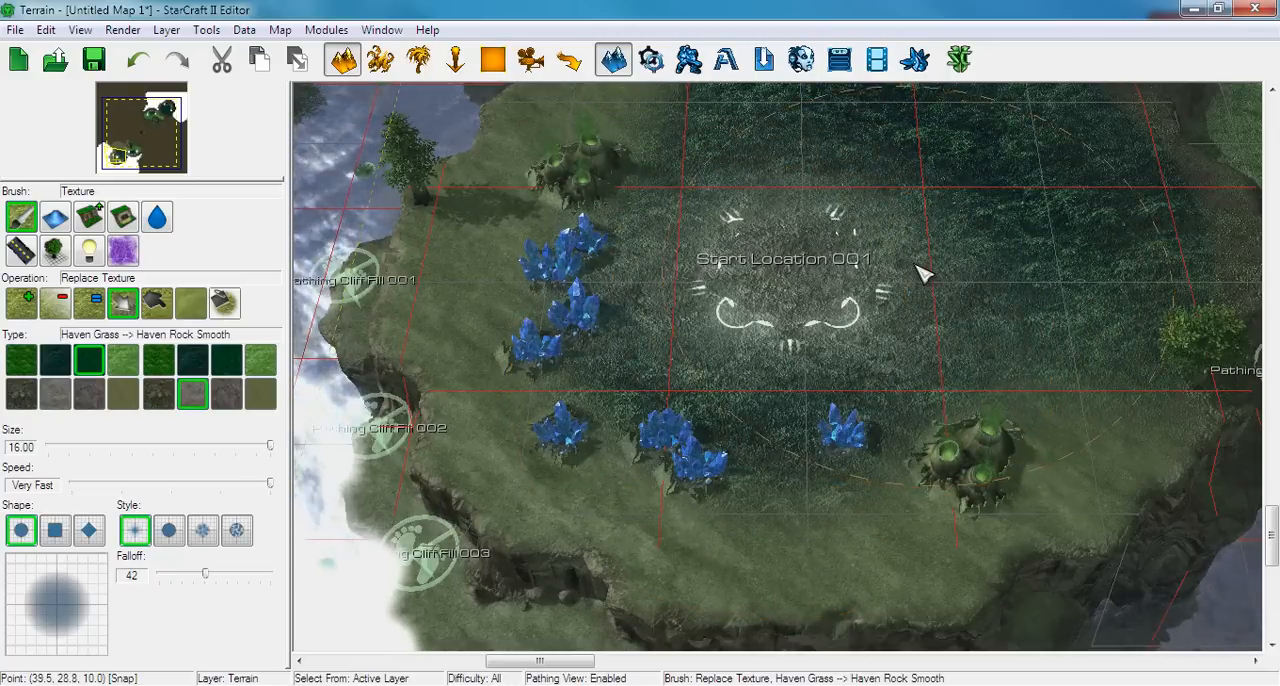
{"action": "mouse_move", "coordinate": [878, 278]}
{"action": "right_mouse_down"}
{"action": "mouse_move", "coordinate": [750, 298]}
{"action": "mouse_move", "coordinate": [762, 343]}
{"action": "right_mouse_up"}
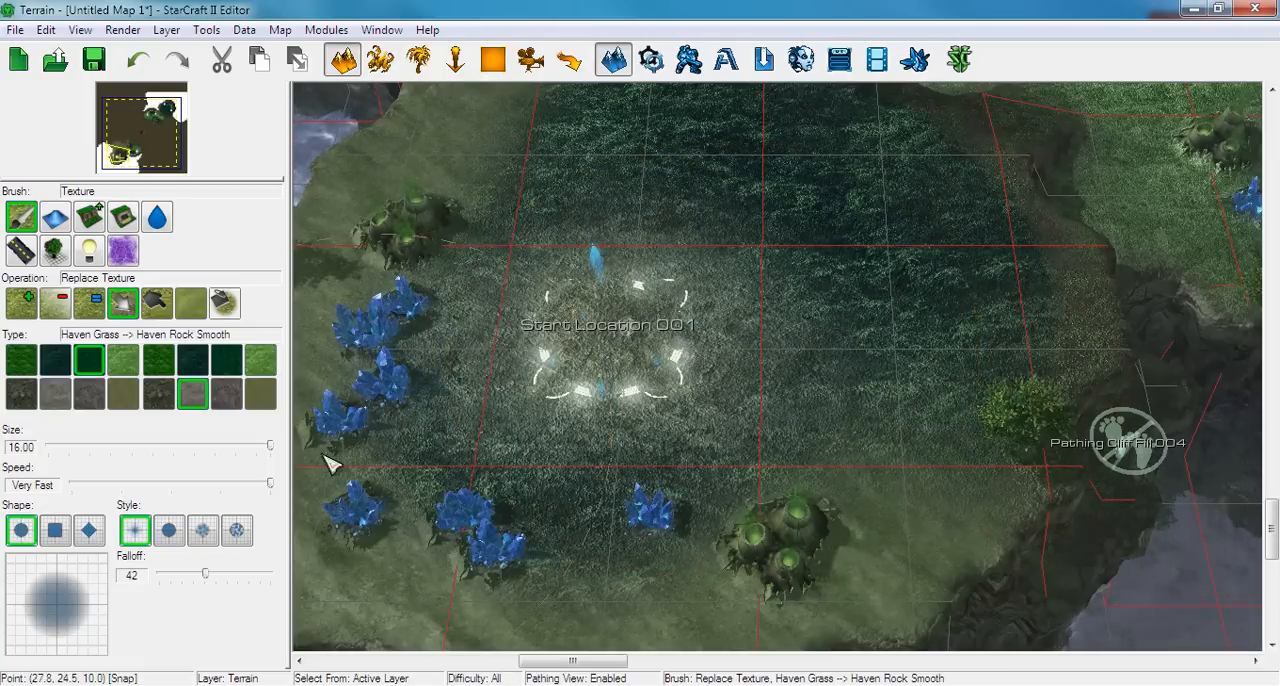
Try replacing Haven Grass Dark with Haven Rock Smooth around Start Location 001 with a hard-edged round brush, and undo the stroke
{"action": "left_click", "coordinate": [168, 530]}
{"action": "right_click_drag", "start_coordinate": [748, 274], "coordinate": [643, 394]}
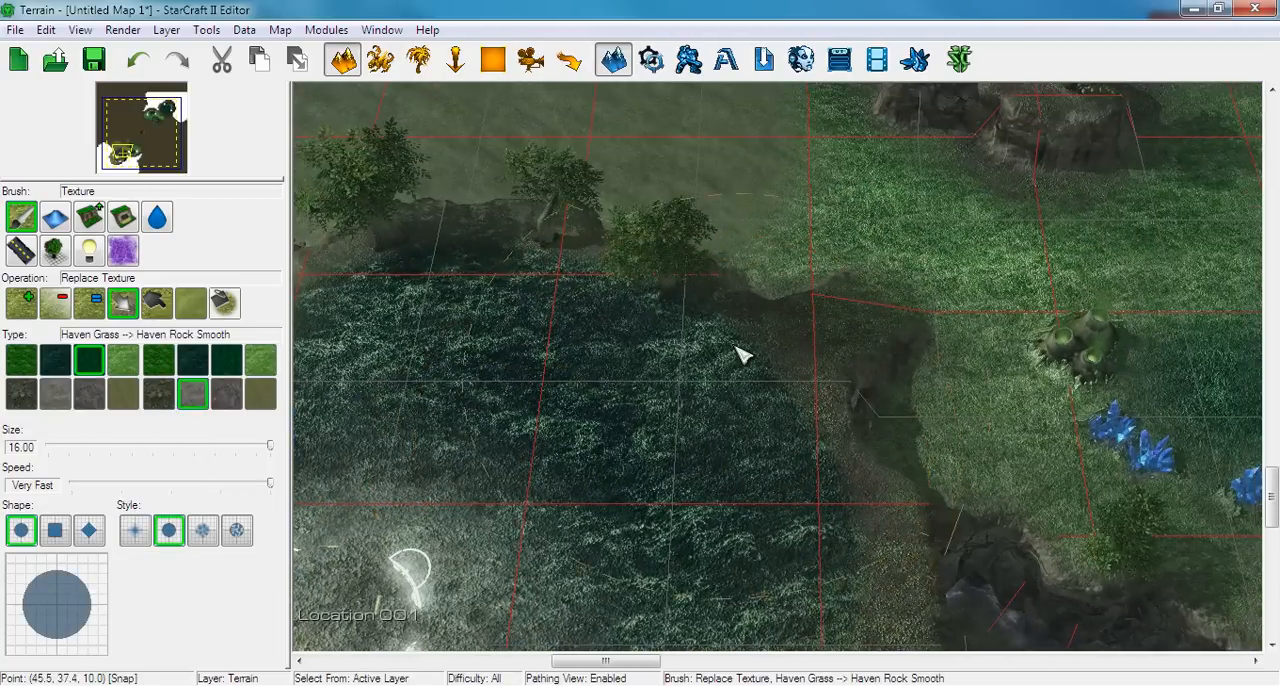
{"action": "right_click_drag", "start_coordinate": [735, 346], "coordinate": [749, 334]}
{"action": "left_click", "coordinate": [61, 366]}
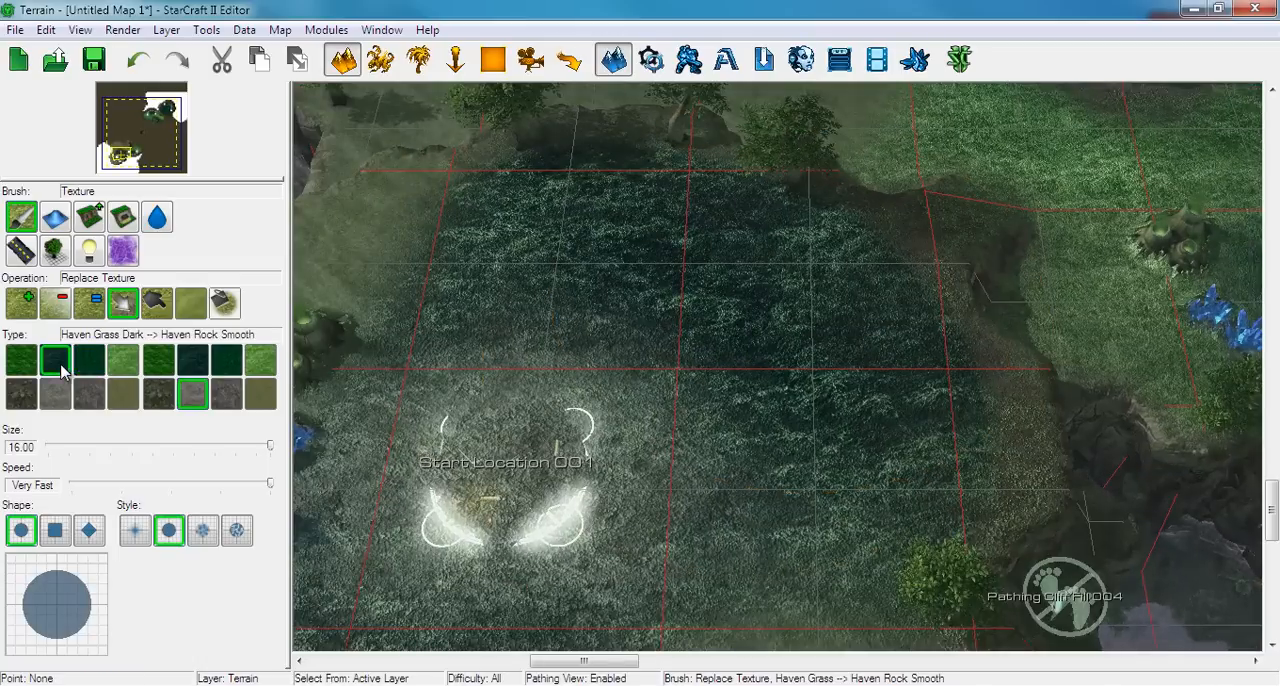
{"action": "right_click_drag", "start_coordinate": [627, 405], "coordinate": [706, 365]}
{"action": "left_click", "coordinate": [622, 382]}
{"action": "mouse_move", "coordinate": [622, 382]}
{"action": "left_mouse_down"}
{"action": "mouse_move", "coordinate": [604, 404]}
{"action": "mouse_move", "coordinate": [636, 412]}
{"action": "left_mouse_up"}
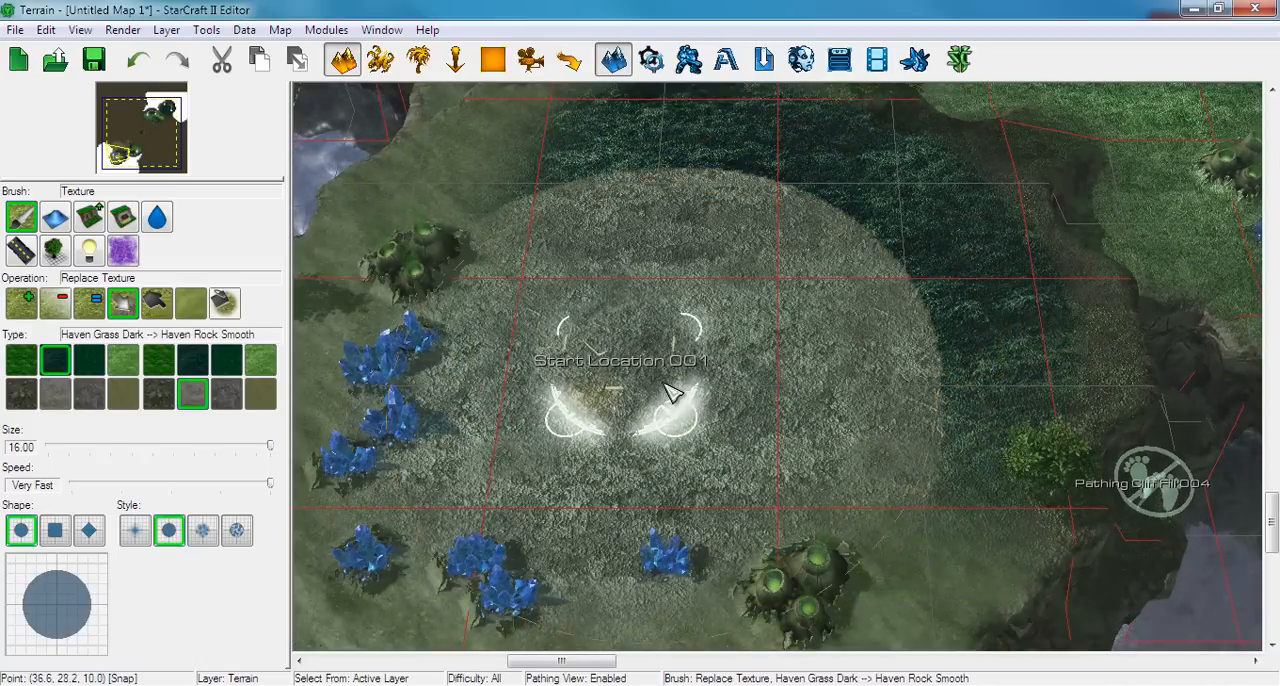
{"action": "key", "text": "ctrl+z"}
Replace Haven Grass Dark with Haven Rock Smooth across the Start Location 001 plateau using a soft brush with falloff 42
{"action": "left_click", "coordinate": [132, 531]}
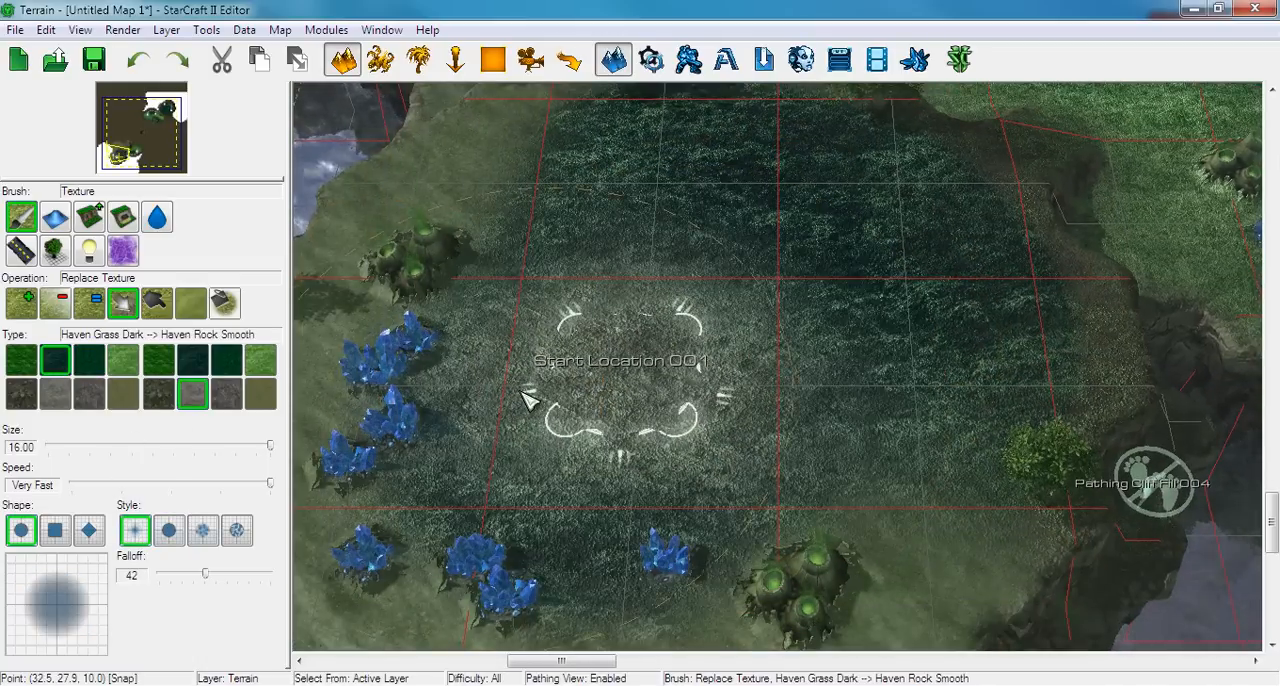
{"action": "scroll", "coordinate": [545, 380], "scroll_direction": "down", "scroll_amount": 3}
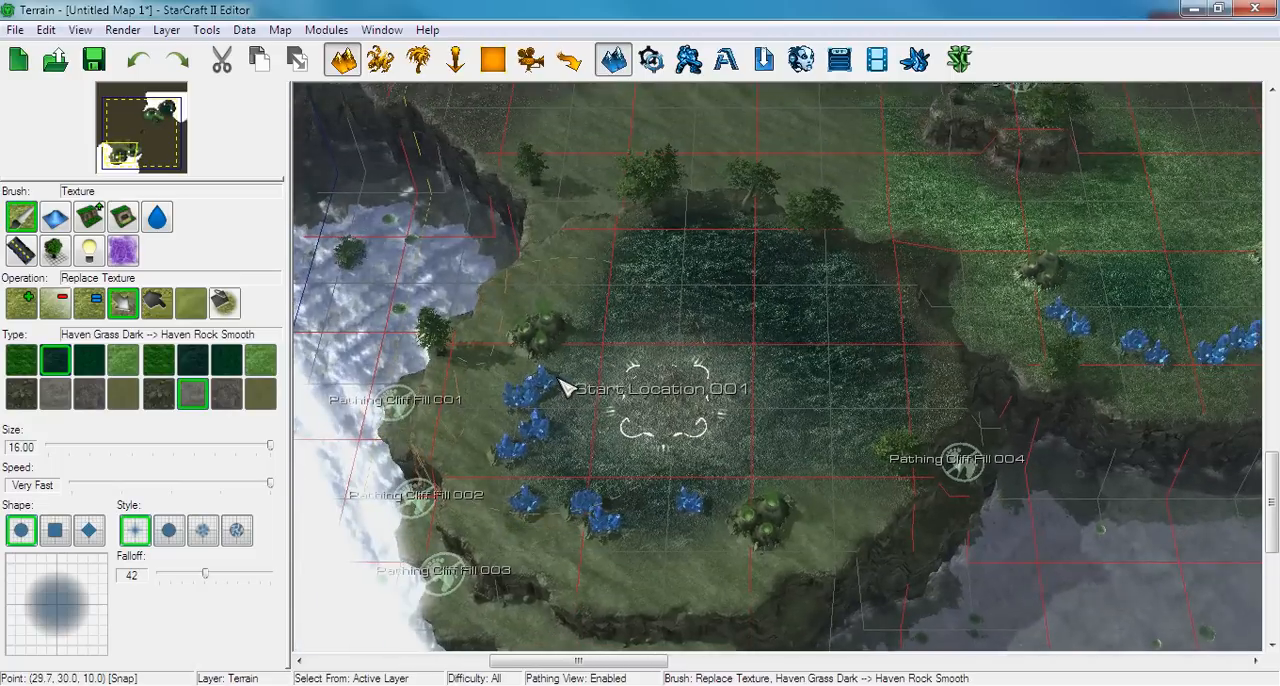
{"action": "mouse_move", "coordinate": [680, 372]}
{"action": "left_mouse_down"}
{"action": "mouse_move", "coordinate": [700, 292]}
{"action": "mouse_move", "coordinate": [909, 297]}
{"action": "mouse_move", "coordinate": [811, 437]}
{"action": "mouse_move", "coordinate": [700, 443]}
{"action": "mouse_move", "coordinate": [600, 483]}
{"action": "mouse_move", "coordinate": [625, 253]}
{"action": "left_mouse_up"}
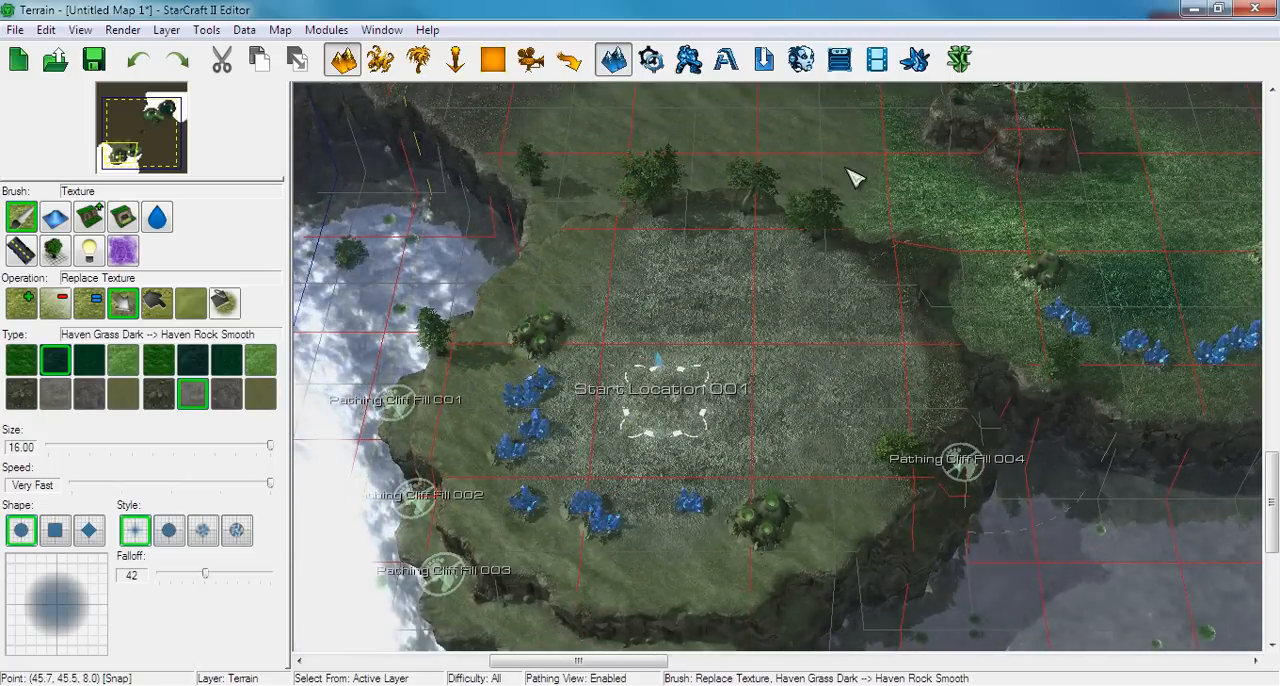
{"action": "key", "text": "Up"}
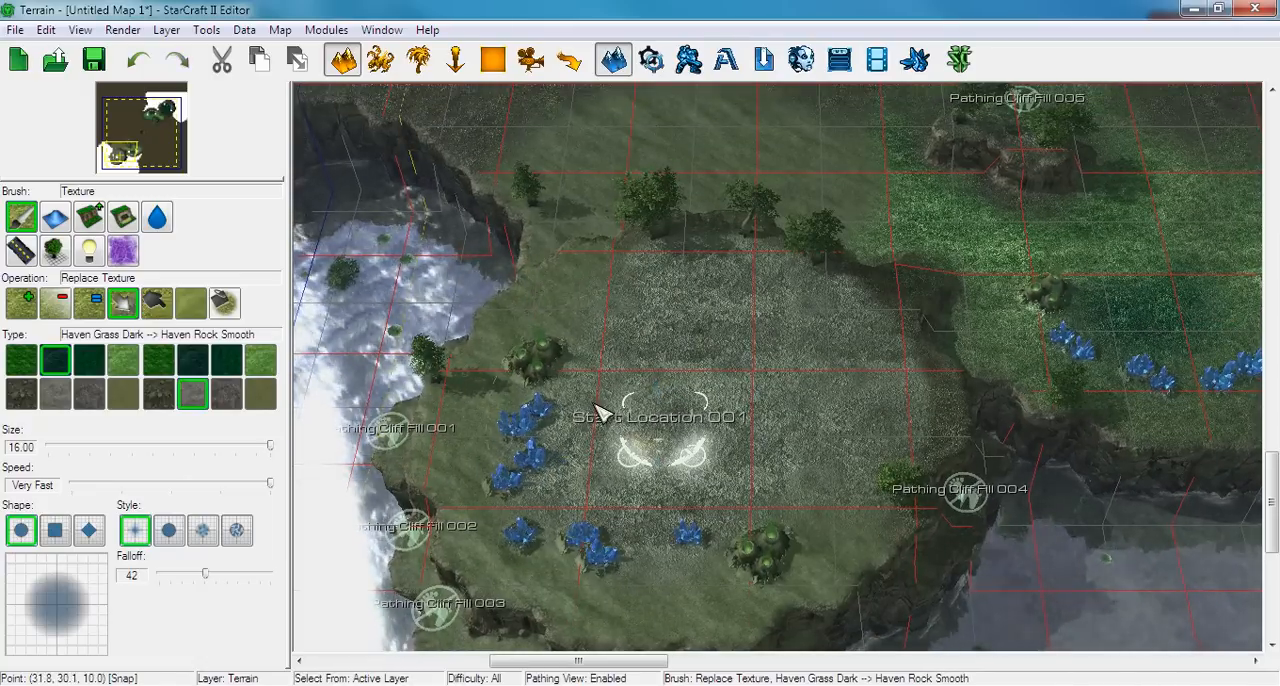
{"action": "key", "text": "Down"}
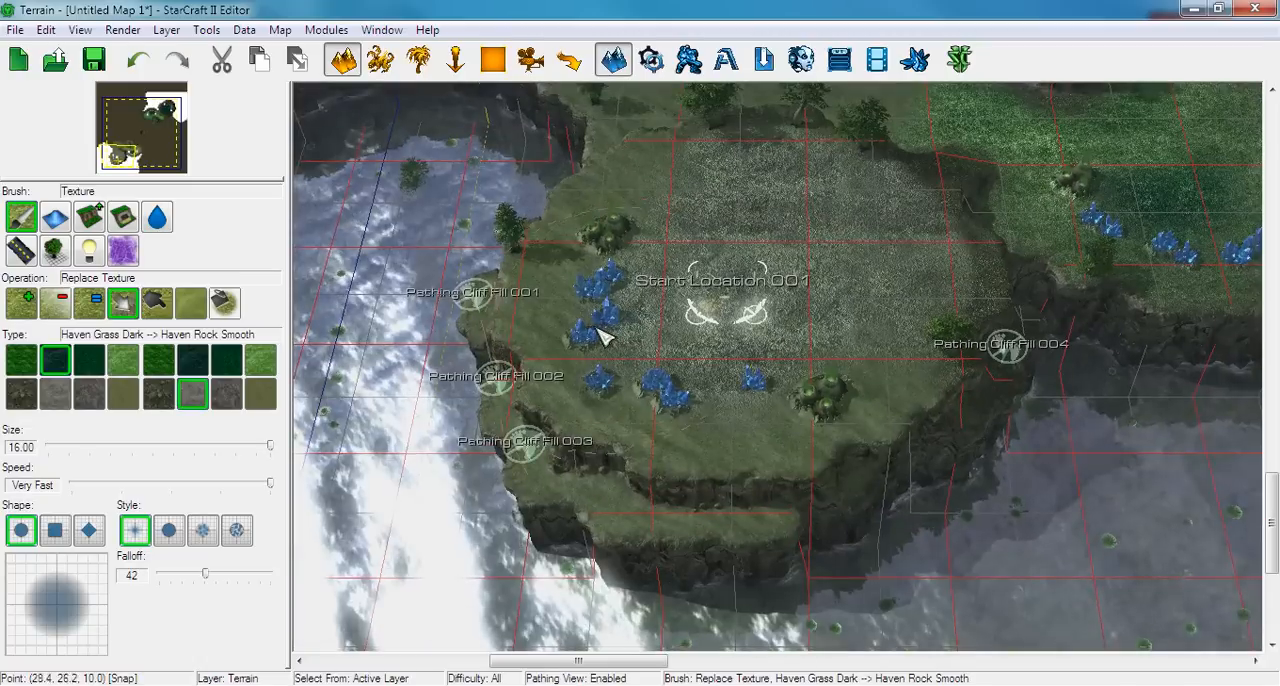
Smudge the textures from the Start Location 001 plateau across the tree line and toward Pathing Cliff Fill 005 at strength 20
{"action": "left_click", "coordinate": [156, 302]}
{"action": "key", "text": "Up"}
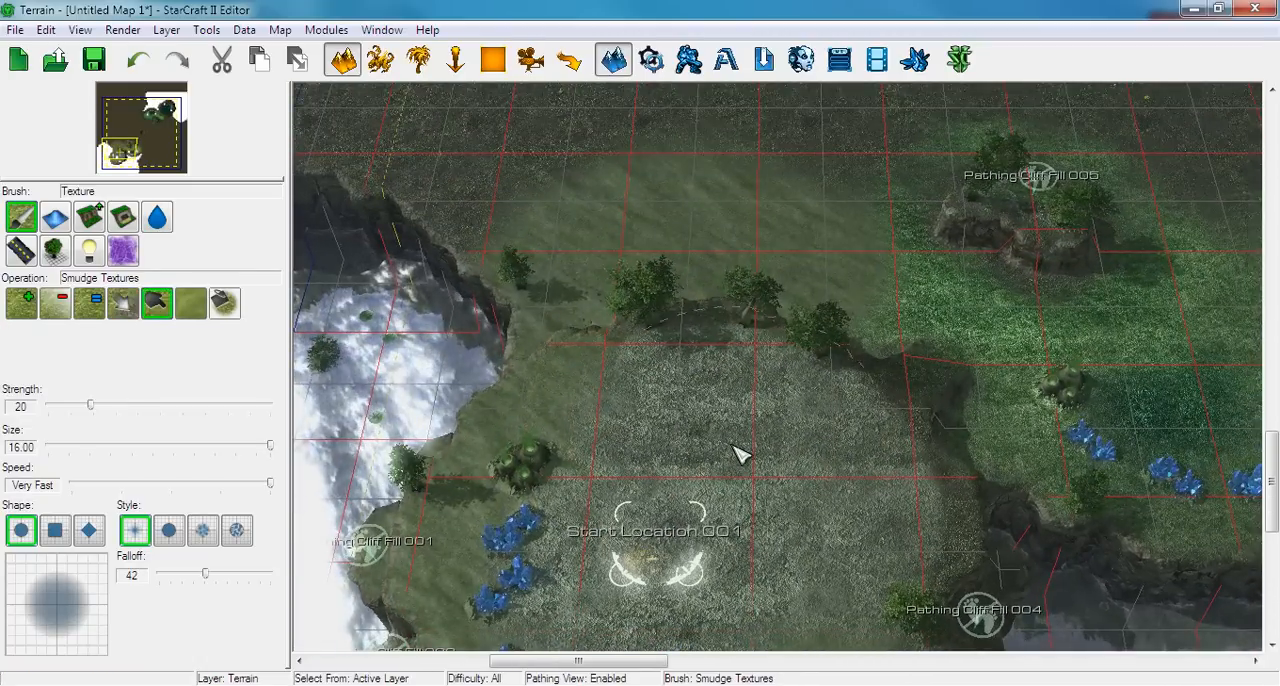
{"action": "mouse_move", "coordinate": [735, 447]}
{"action": "left_mouse_down"}
{"action": "mouse_move", "coordinate": [617, 409]}
{"action": "mouse_move", "coordinate": [724, 397]}
{"action": "mouse_move", "coordinate": [654, 169]}
{"action": "mouse_move", "coordinate": [482, 182]}
{"action": "mouse_move", "coordinate": [736, 458]}
{"action": "left_mouse_up"}
{"action": "key", "text": "Up"}
{"action": "key", "text": "Right"}
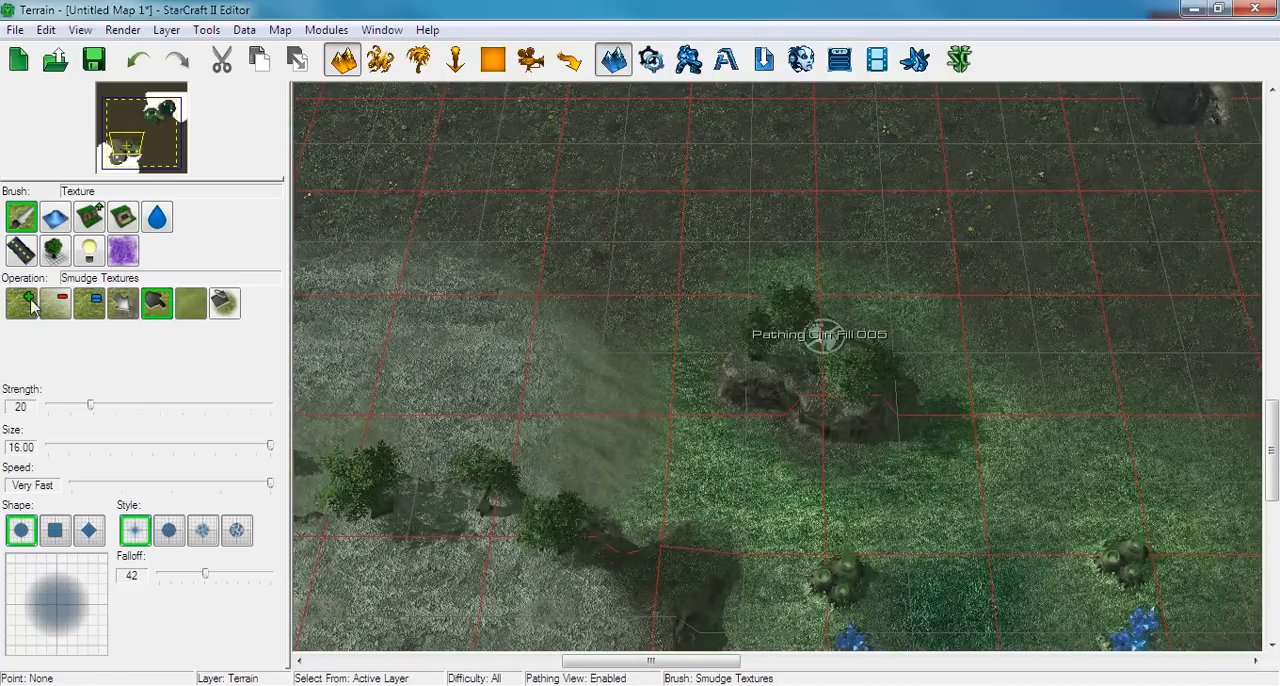
{"action": "mouse_move", "coordinate": [665, 188]}
{"action": "left_mouse_down"}
{"action": "mouse_move", "coordinate": [790, 300]}
{"action": "mouse_move", "coordinate": [920, 477]}
{"action": "mouse_move", "coordinate": [651, 454]}
{"action": "mouse_move", "coordinate": [520, 386]}
{"action": "left_mouse_up"}
{"action": "key", "text": "Left"}
{"action": "key", "text": "Down"}
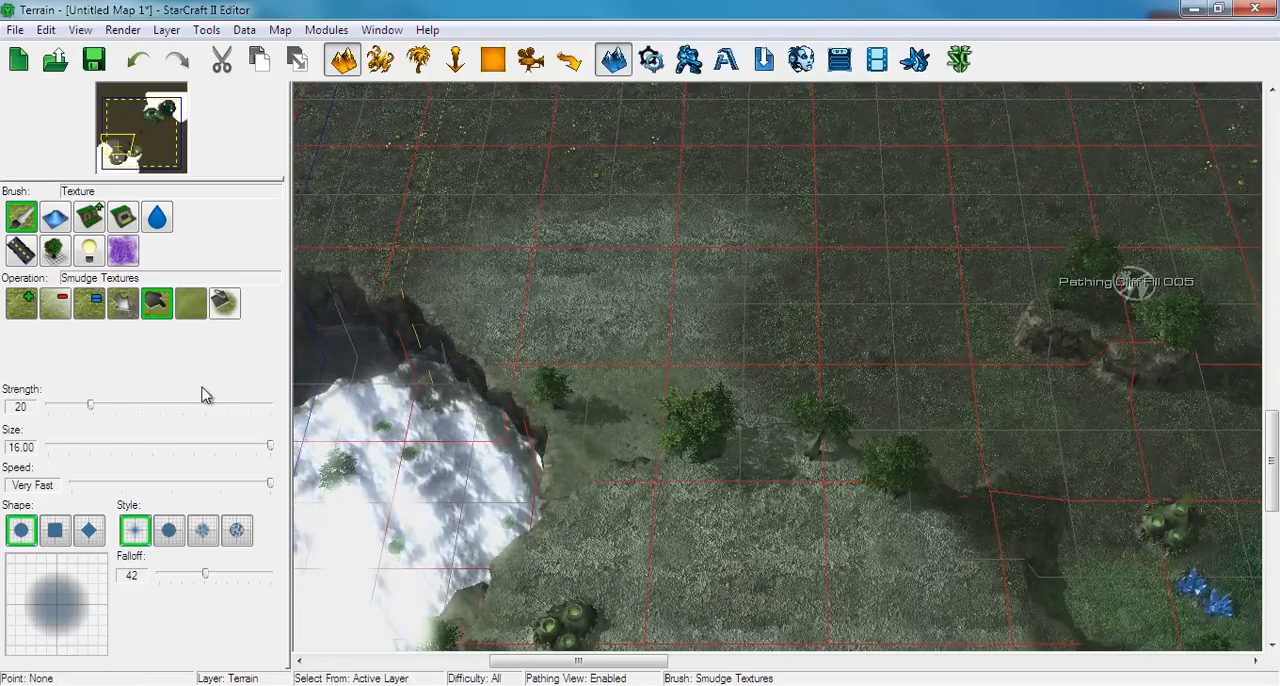
{"action": "mouse_move", "coordinate": [676, 302]}
{"action": "left_mouse_down"}
{"action": "mouse_move", "coordinate": [877, 337]}
{"action": "mouse_move", "coordinate": [1080, 463]}
{"action": "mouse_move", "coordinate": [674, 437]}
{"action": "left_mouse_up"}
Set up Blur Textures with a hard-edged round brush at size 16 over the ground around Start Location 001
{"action": "key", "text": "Down"}
{"action": "key", "text": "Right"}
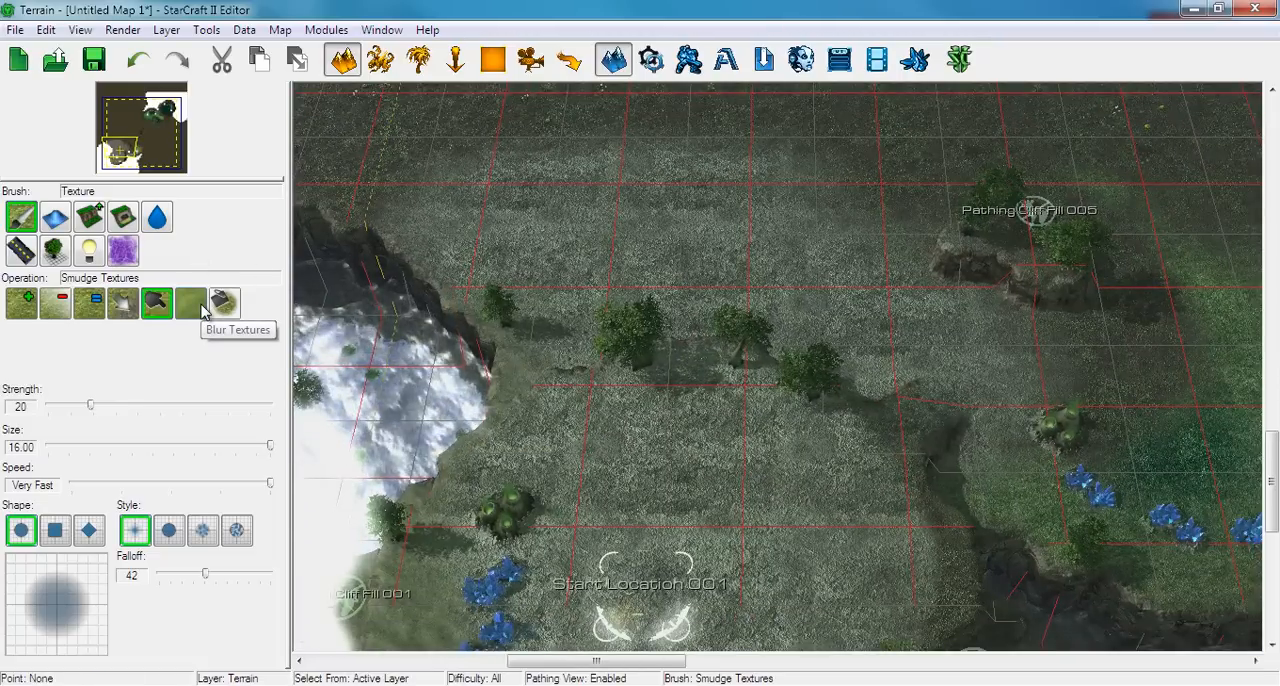
{"action": "left_click", "coordinate": [200, 308]}
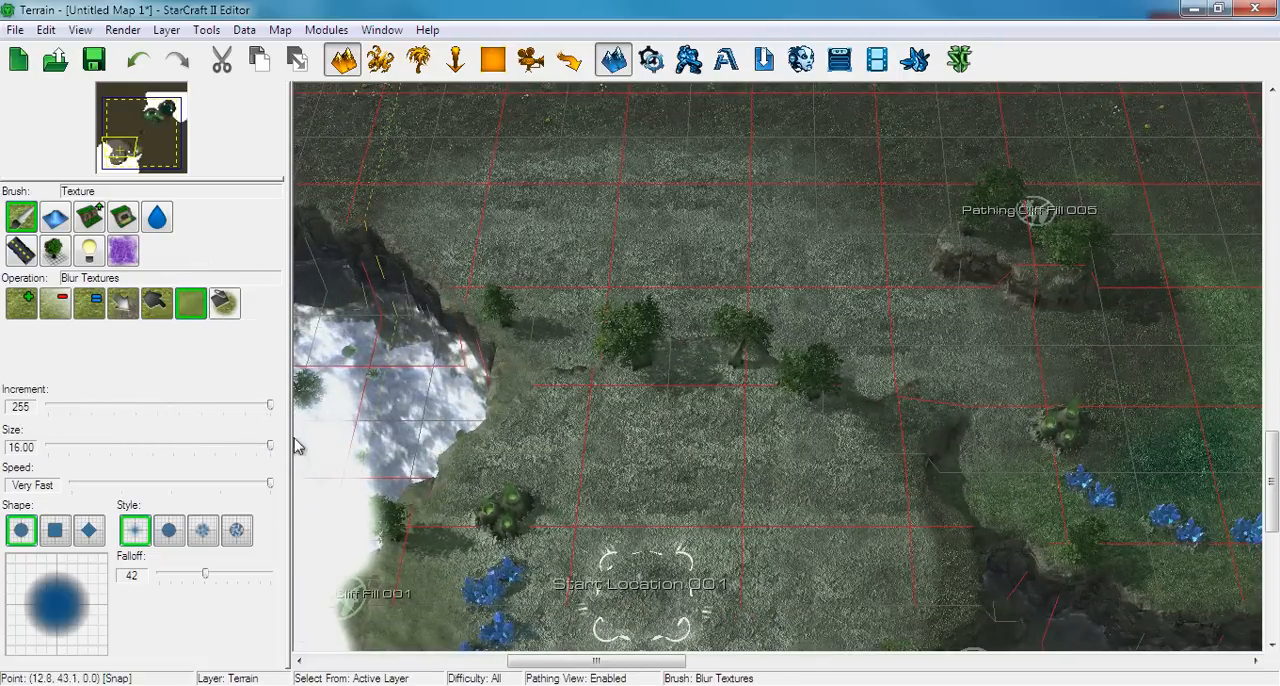
{"action": "scroll", "coordinate": [703, 309], "scroll_direction": "down", "scroll_amount": 1}
{"action": "left_click", "coordinate": [170, 532]}
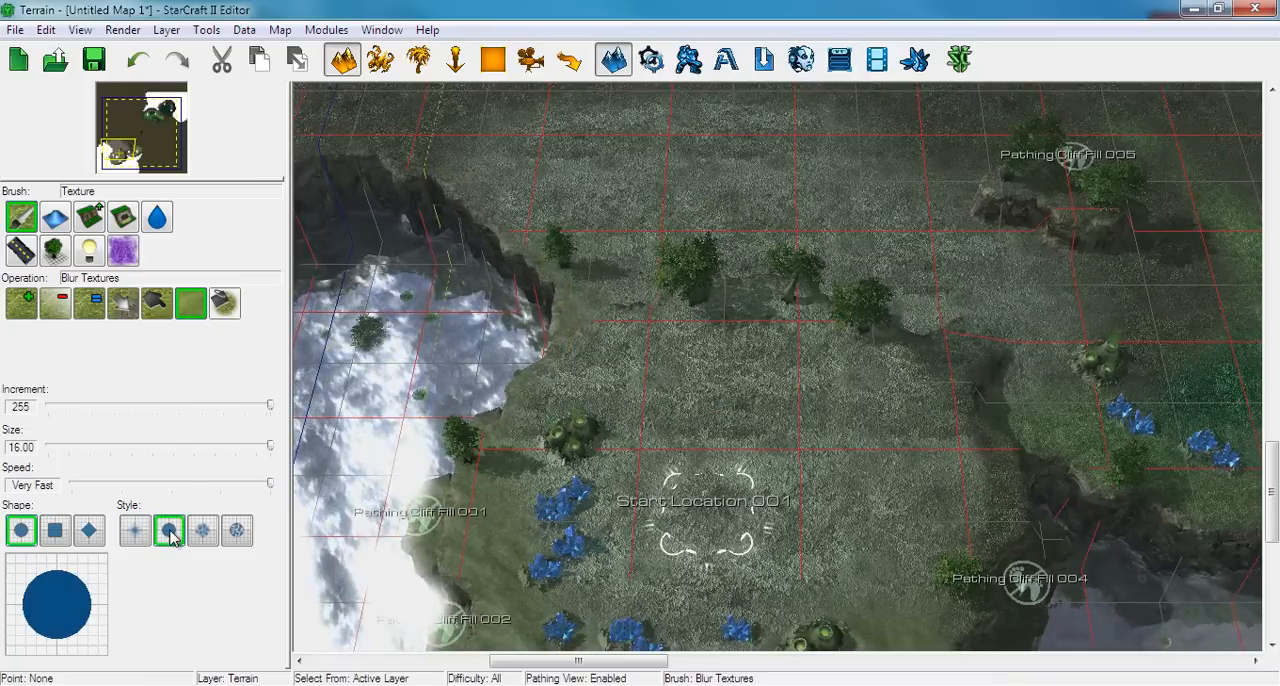
{"action": "right_click_drag", "start_coordinate": [625, 396], "coordinate": [654, 323]}
{"action": "right_click_drag", "start_coordinate": [650, 457], "coordinate": [645, 380]}
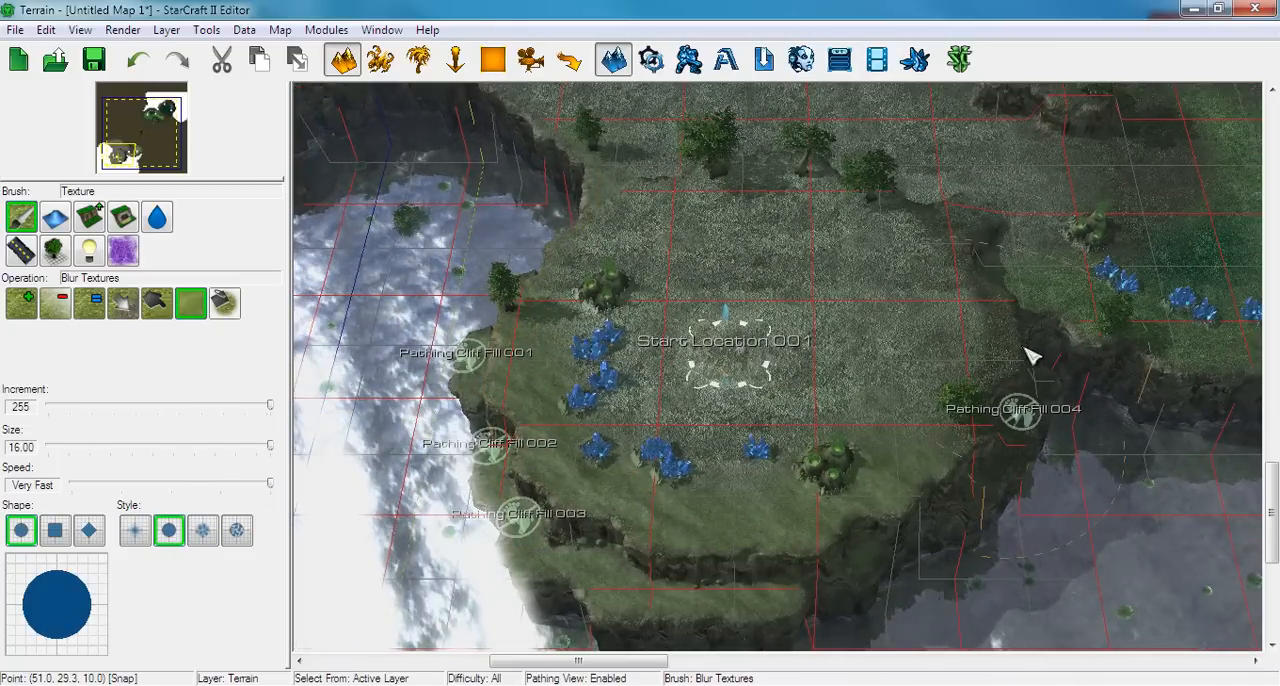
{"action": "right_click_drag", "start_coordinate": [957, 386], "coordinate": [540, 506]}
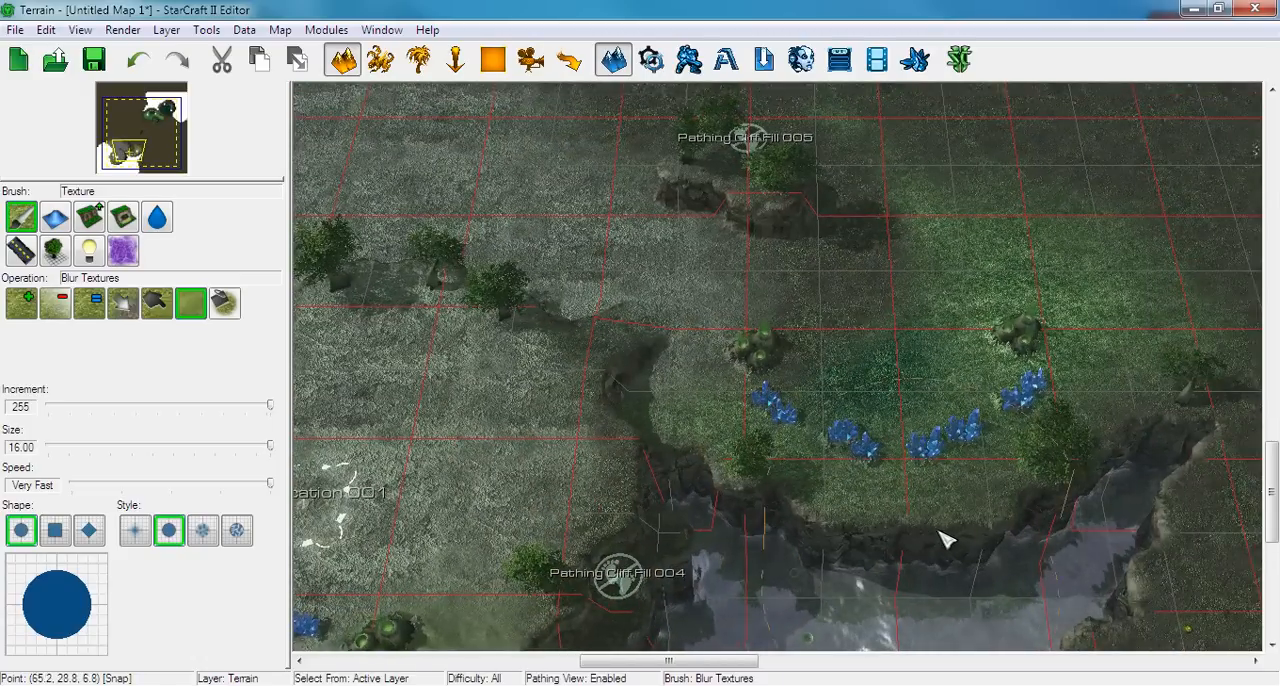
{"action": "right_click_drag", "start_coordinate": [1077, 477], "coordinate": [119, 551]}
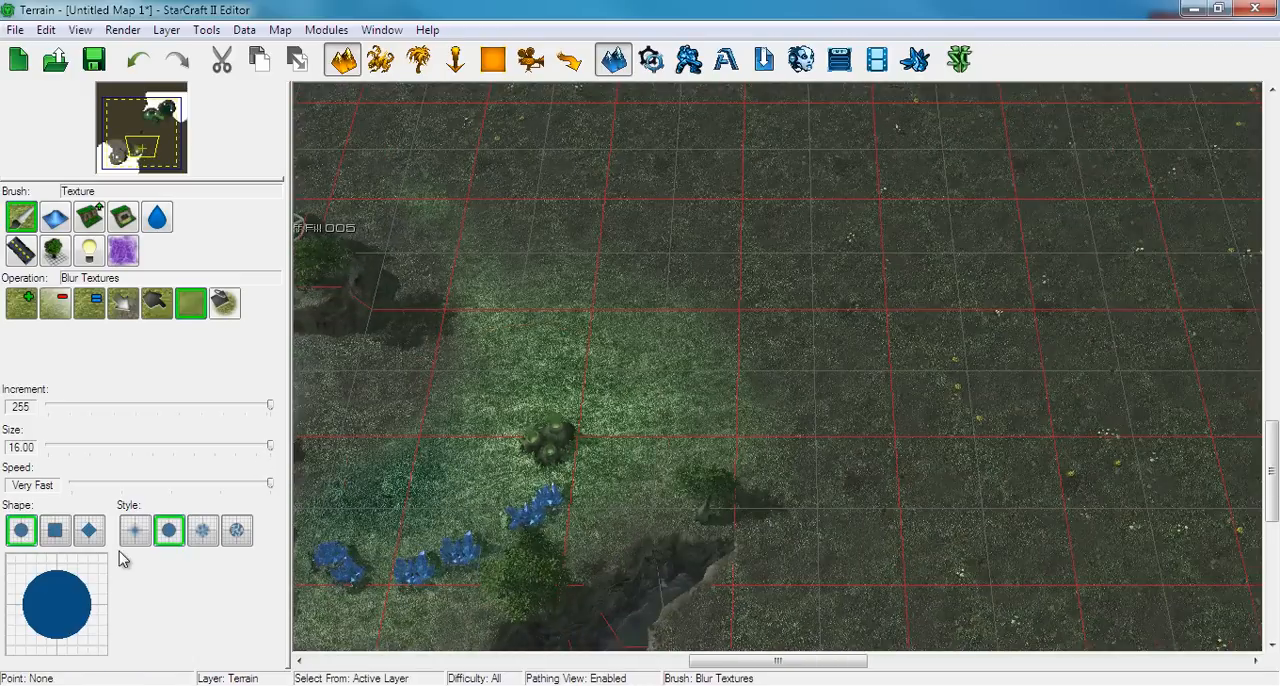
Add a hard-edged circle of Haven Grass Light at increment 30 and size 16 on the open ground near Pathing Cliff Fill 005
{"action": "left_click", "coordinate": [22, 302]}
{"action": "left_click", "coordinate": [123, 362]}
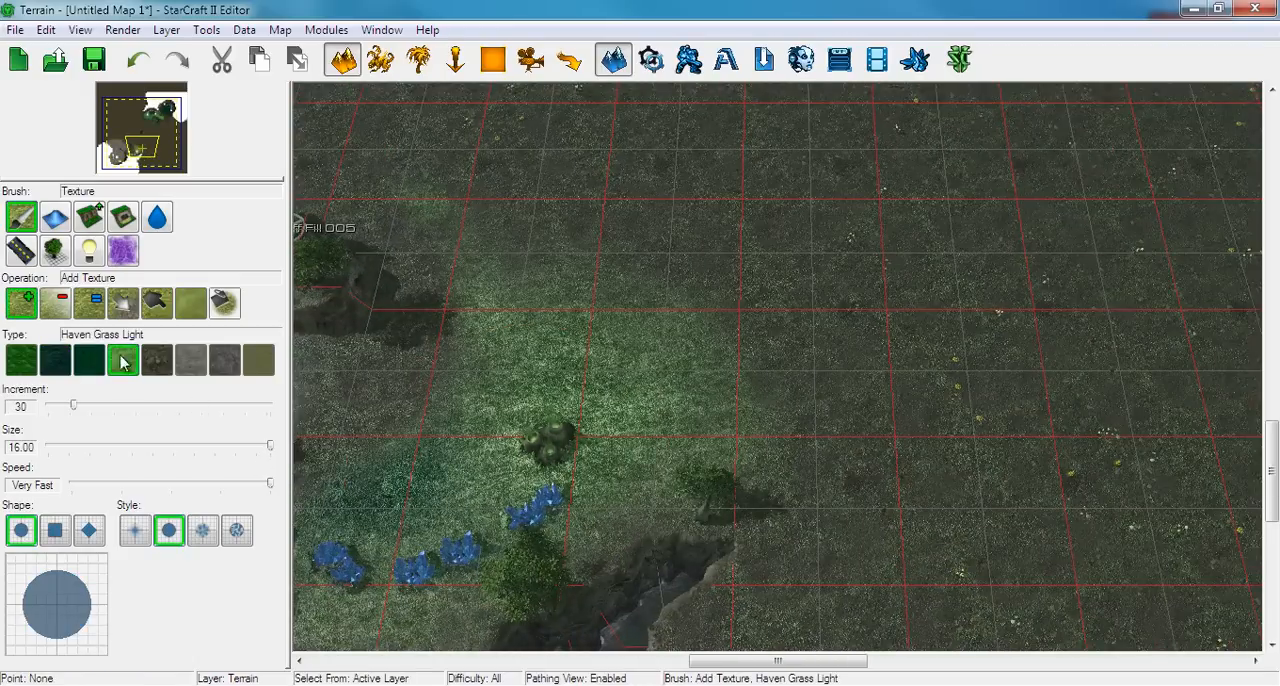
{"action": "right_click_drag", "start_coordinate": [553, 310], "coordinate": [534, 518]}
{"action": "left_click_drag", "start_coordinate": [743, 440], "coordinate": [722, 429]}
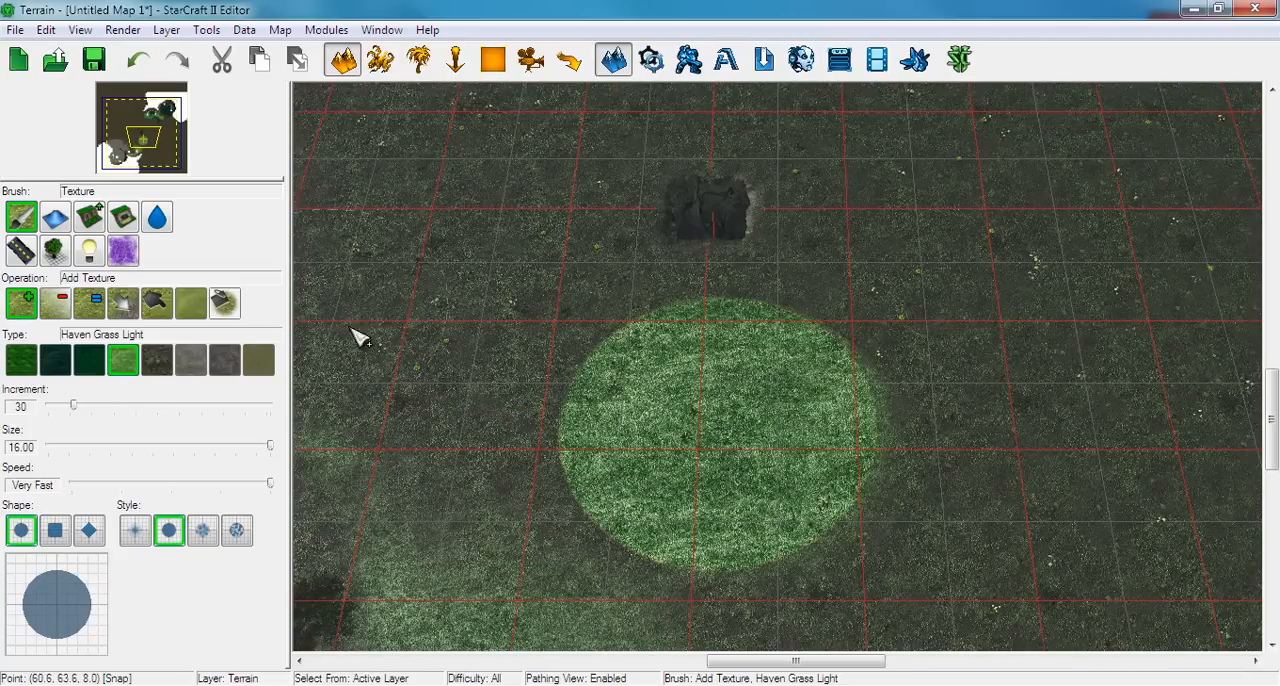
{"action": "right_click_drag", "start_coordinate": [516, 338], "coordinate": [655, 307]}
{"action": "scroll", "coordinate": [645, 322], "scroll_direction": "up", "scroll_amount": 4}
{"action": "right_click_drag", "start_coordinate": [685, 318], "coordinate": [706, 313]}
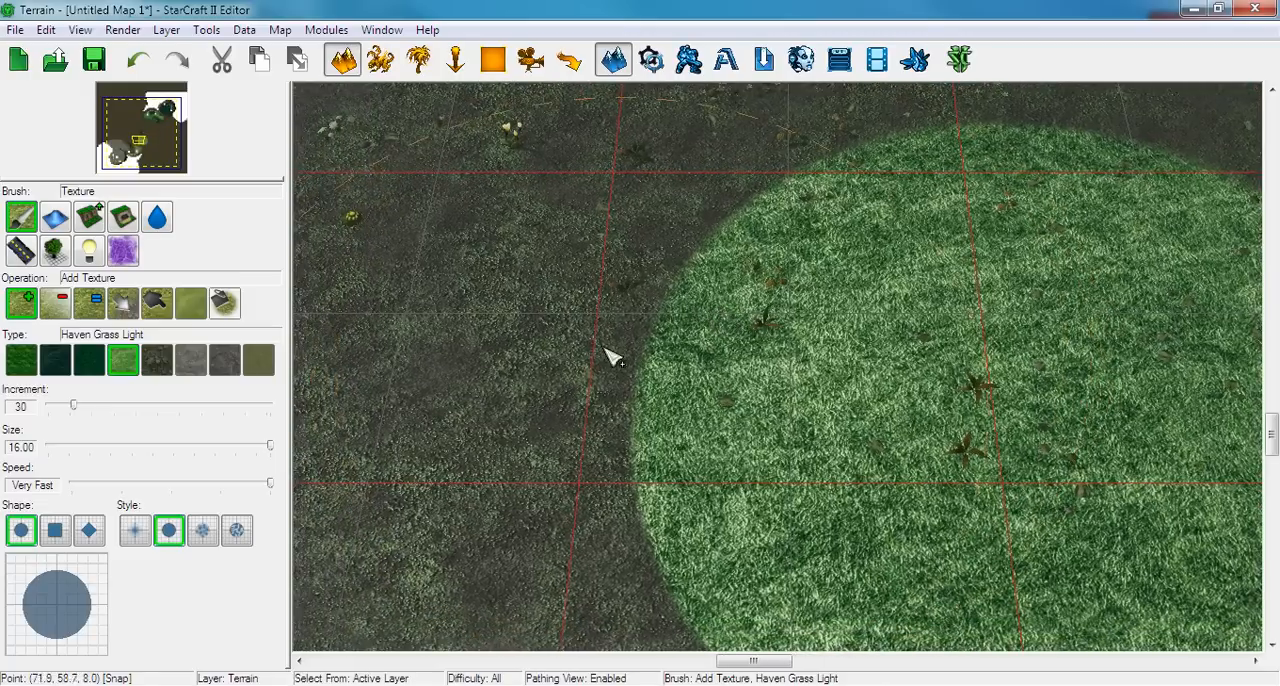
Blur the hard edge of the Haven Grass Light circle, comparing it with and without the blur through undo and redo
{"action": "left_click", "coordinate": [190, 302]}
{"action": "mouse_move", "coordinate": [695, 370]}
{"action": "left_mouse_down"}
{"action": "mouse_move", "coordinate": [811, 229]}
{"action": "mouse_move", "coordinate": [734, 331]}
{"action": "mouse_move", "coordinate": [700, 490]}
{"action": "mouse_move", "coordinate": [706, 529]}
{"action": "mouse_move", "coordinate": [680, 418]}
{"action": "mouse_move", "coordinate": [700, 345]}
{"action": "left_mouse_up"}
{"action": "key", "text": "ctrl+z"}
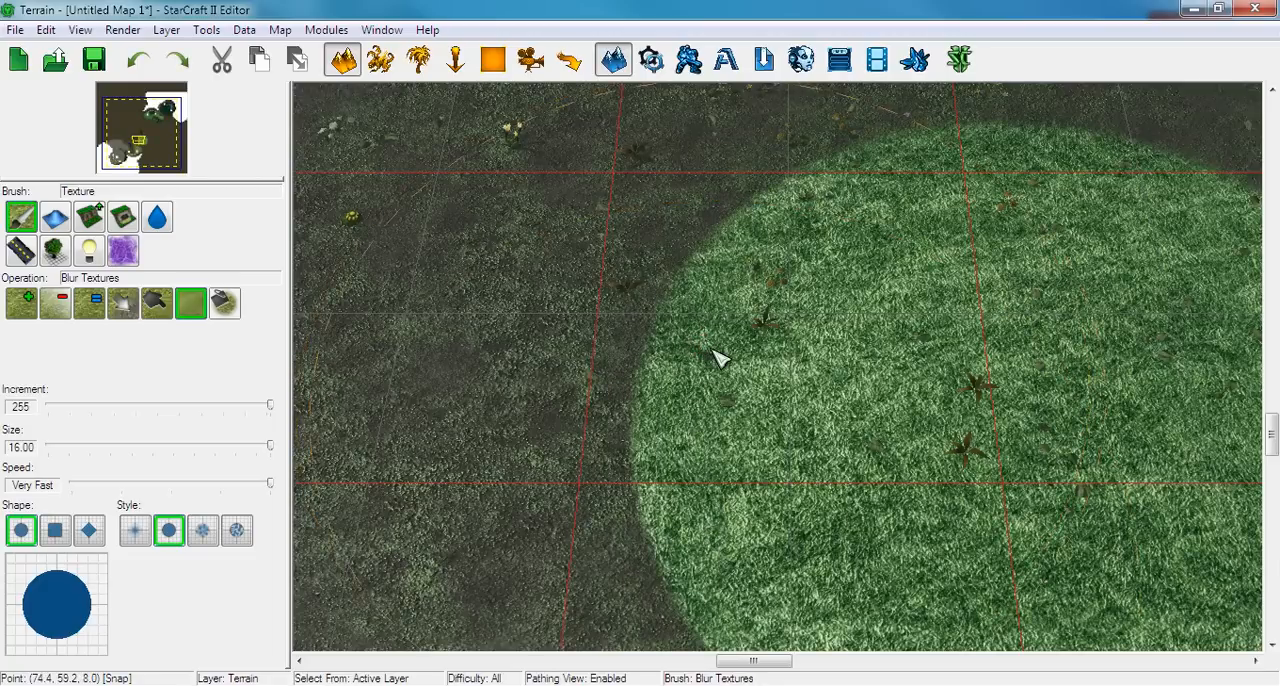
{"action": "key", "text": "ctrl+y"}
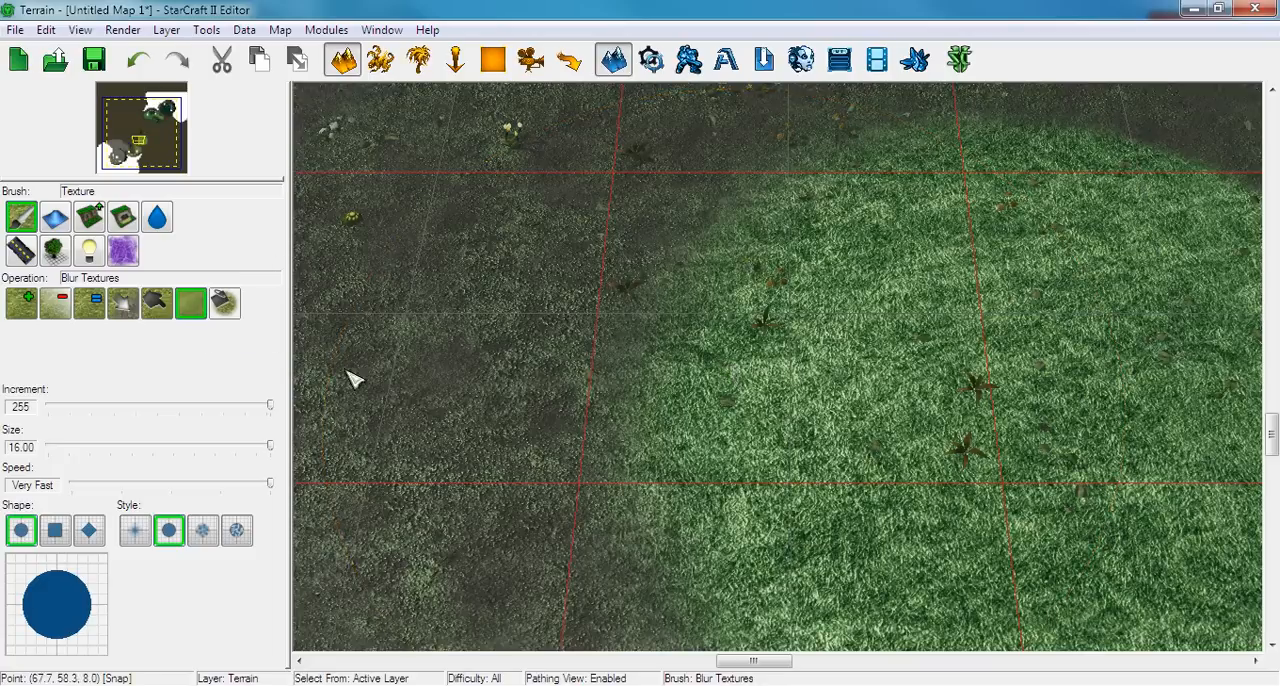
{"action": "scroll", "coordinate": [351, 377], "scroll_direction": "down", "scroll_amount": 8}
{"action": "mouse_move", "coordinate": [503, 357]}
{"action": "right_mouse_down"}
{"action": "mouse_move", "coordinate": [818, 253]}
{"action": "mouse_move", "coordinate": [443, 314]}
{"action": "right_mouse_up"}
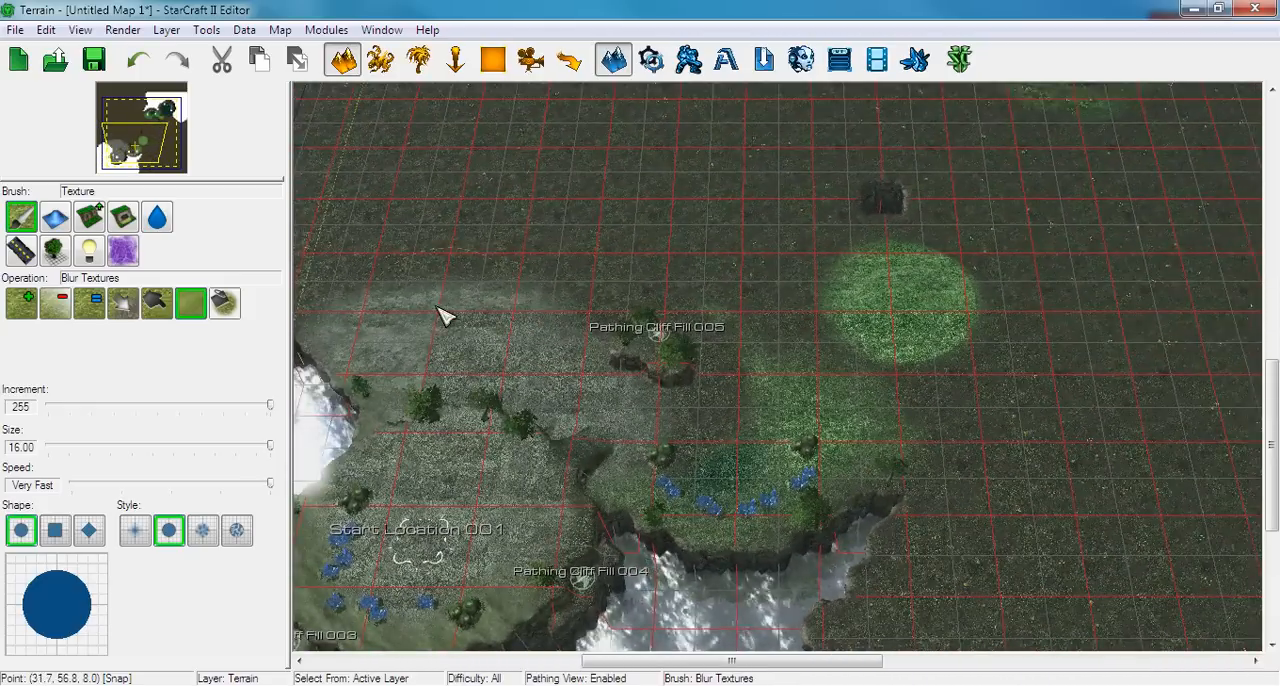
Try roughening the open ground near the light grass circle with Height Noise at amplitude 0.35, and undo the stroke
{"action": "left_click", "coordinate": [55, 217]}
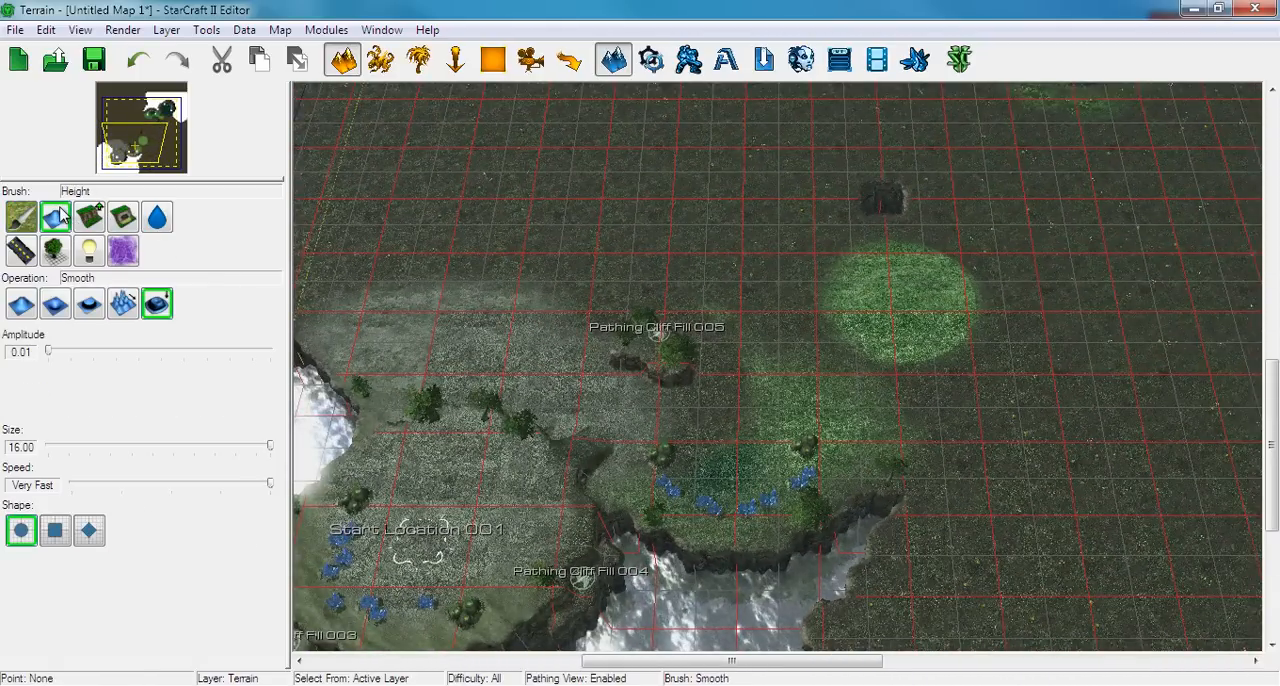
{"action": "right_click_drag", "start_coordinate": [634, 248], "coordinate": [530, 246]}
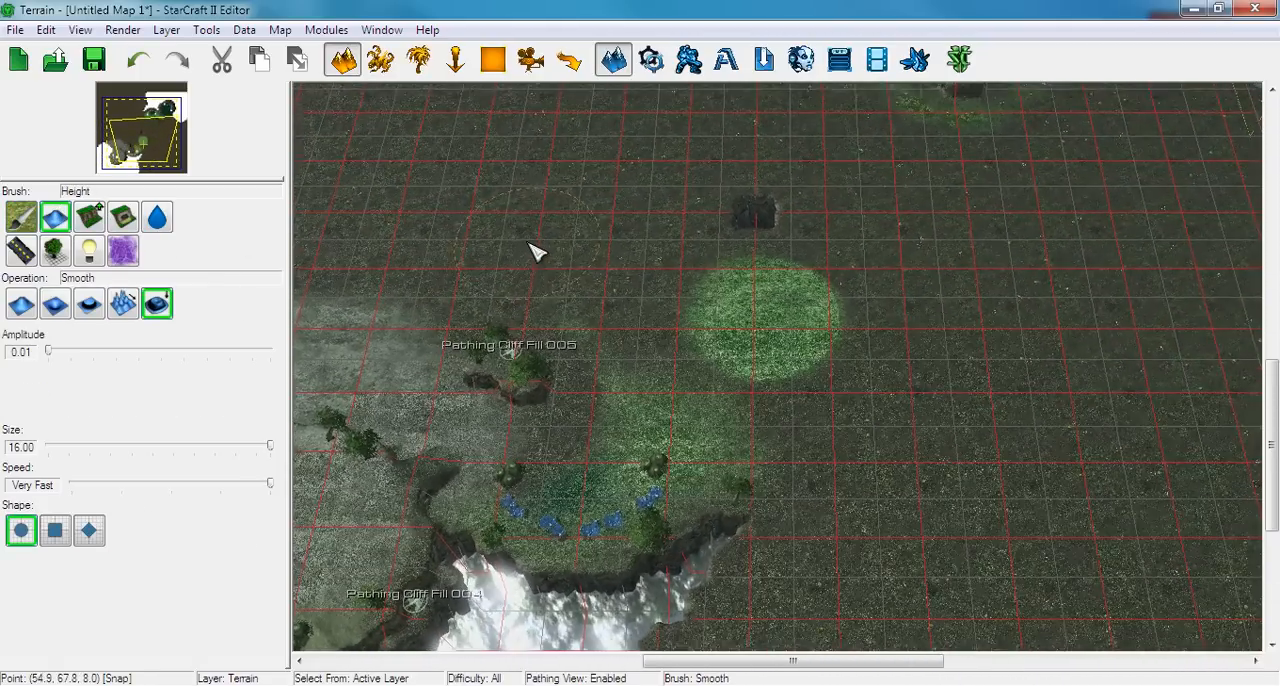
{"action": "scroll", "coordinate": [558, 298], "scroll_direction": "up", "scroll_amount": 5}
{"action": "right_click_drag", "start_coordinate": [706, 356], "coordinate": [433, 240]}
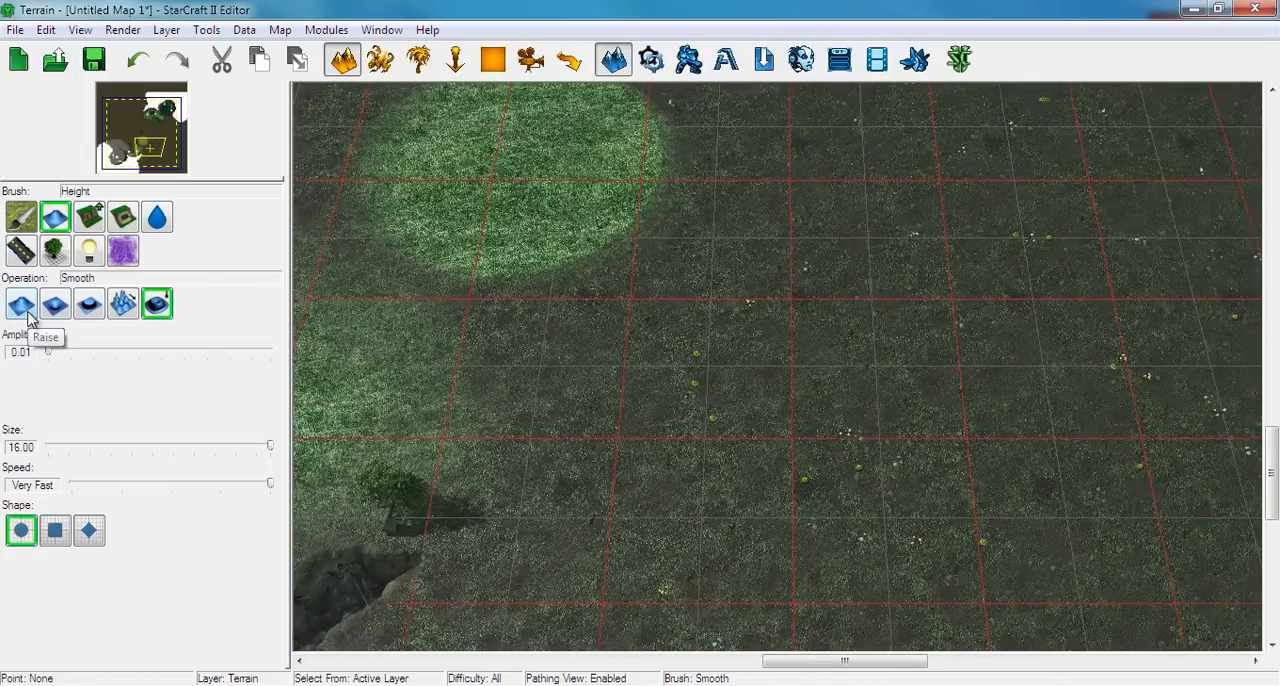
{"action": "left_click", "coordinate": [123, 304]}
{"action": "right_click_drag", "start_coordinate": [507, 361], "coordinate": [714, 371]}
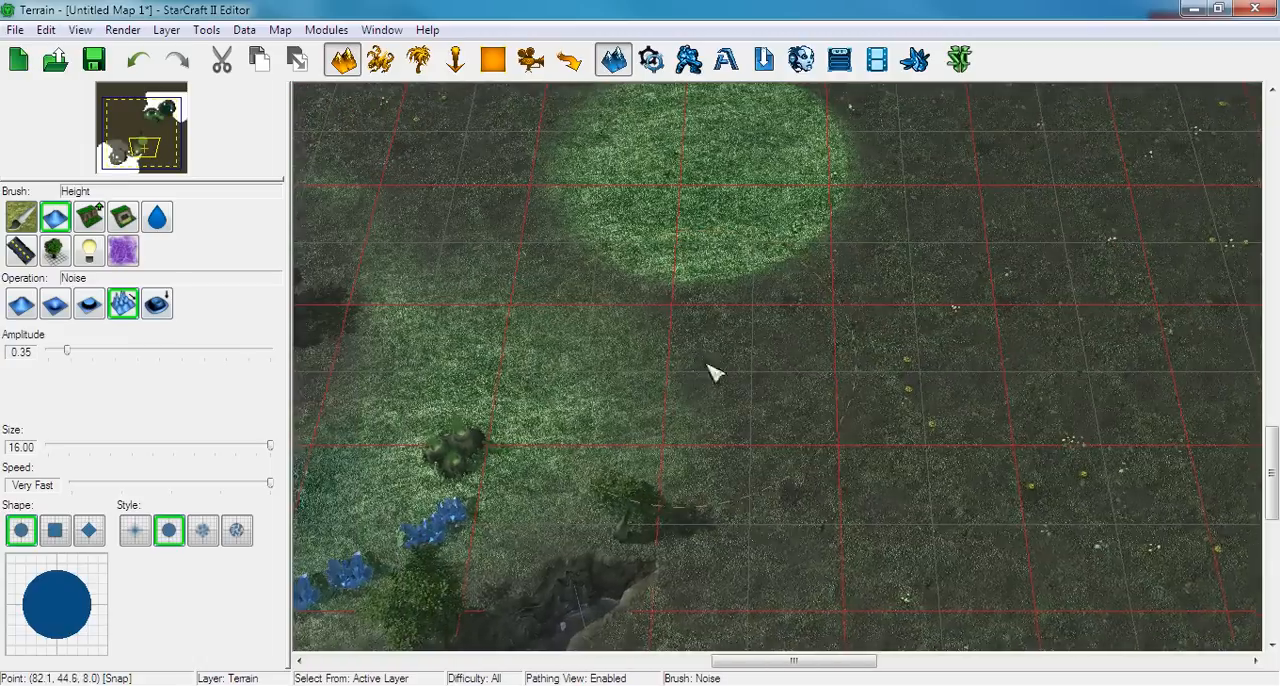
{"action": "mouse_move", "coordinate": [714, 371]}
{"action": "left_mouse_down"}
{"action": "mouse_move", "coordinate": [831, 420]}
{"action": "mouse_move", "coordinate": [674, 351]}
{"action": "mouse_move", "coordinate": [530, 310]}
{"action": "mouse_move", "coordinate": [560, 209]}
{"action": "mouse_move", "coordinate": [757, 257]}
{"action": "mouse_move", "coordinate": [934, 346]}
{"action": "mouse_move", "coordinate": [885, 472]}
{"action": "mouse_move", "coordinate": [783, 549]}
{"action": "mouse_move", "coordinate": [563, 558]}
{"action": "mouse_move", "coordinate": [470, 470]}
{"action": "mouse_move", "coordinate": [471, 294]}
{"action": "mouse_move", "coordinate": [794, 289]}
{"action": "mouse_move", "coordinate": [1066, 460]}
{"action": "left_mouse_up"}
{"action": "key", "text": "ctrl+z"}
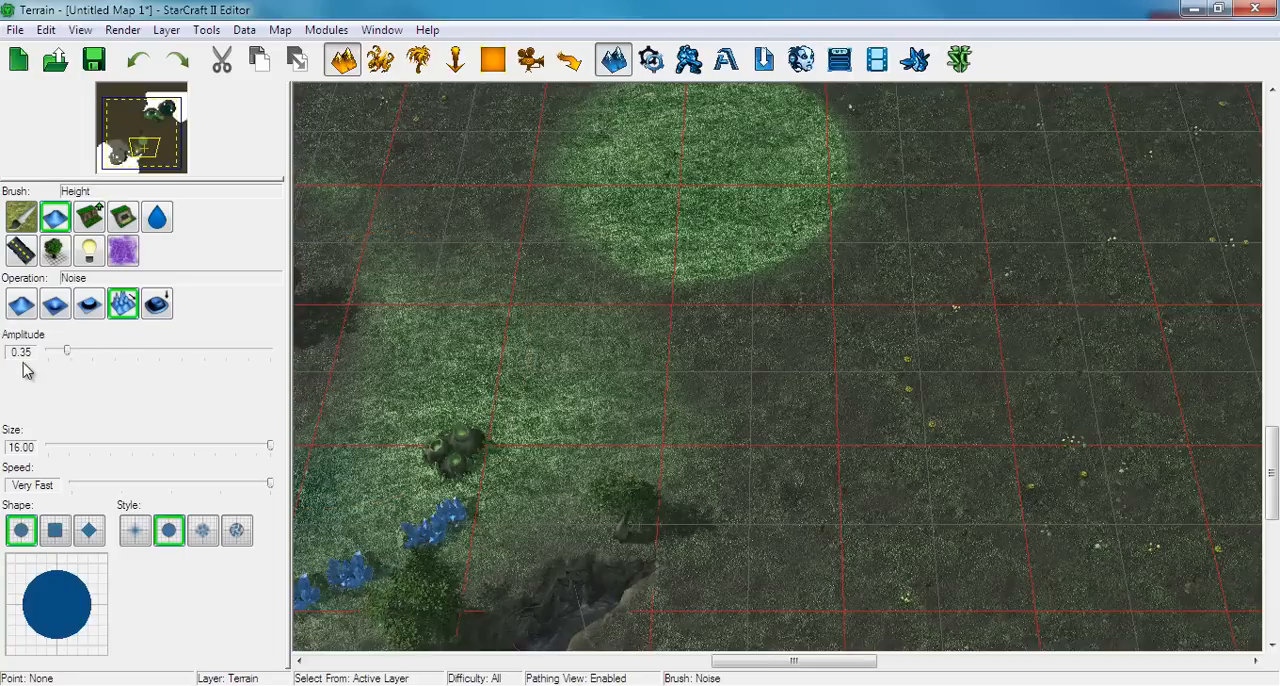
Roughen the ground around the light grass circle with Height Noise at amplitude 0.01, checking the surface from a low angle
{"action": "left_click_drag", "start_coordinate": [67, 350], "coordinate": [47, 350]}
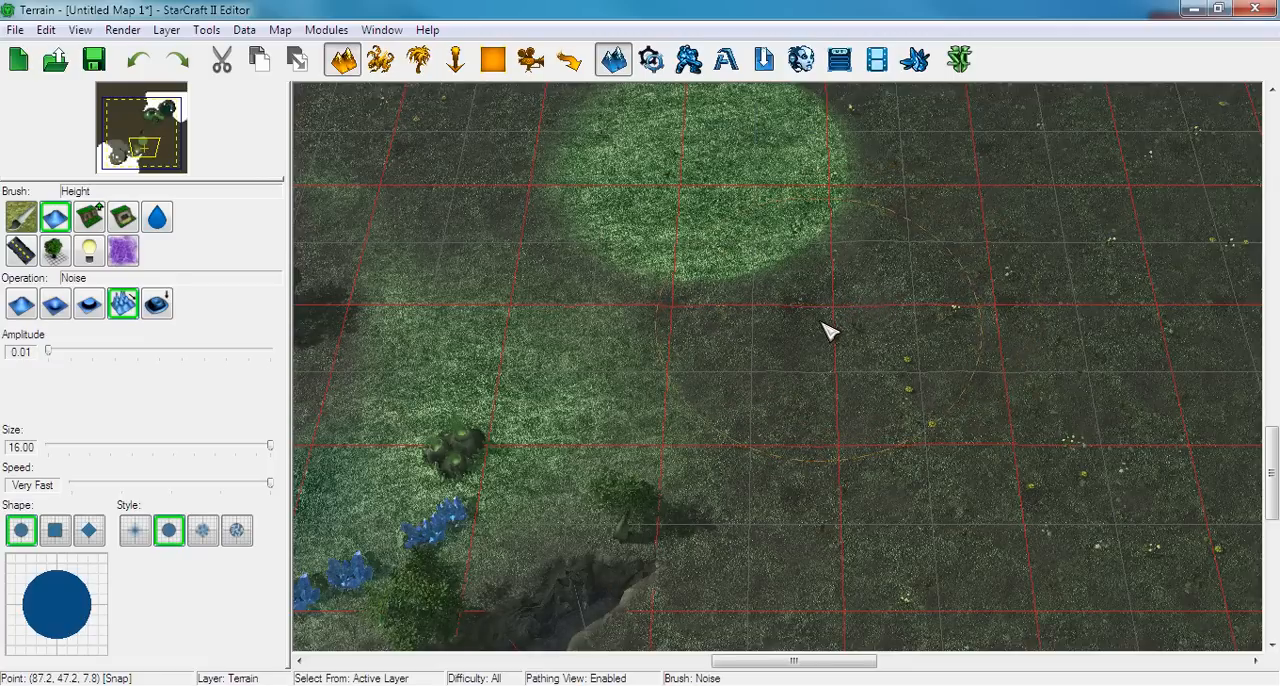
{"action": "scroll", "coordinate": [826, 331], "scroll_direction": "up", "scroll_amount": 3}
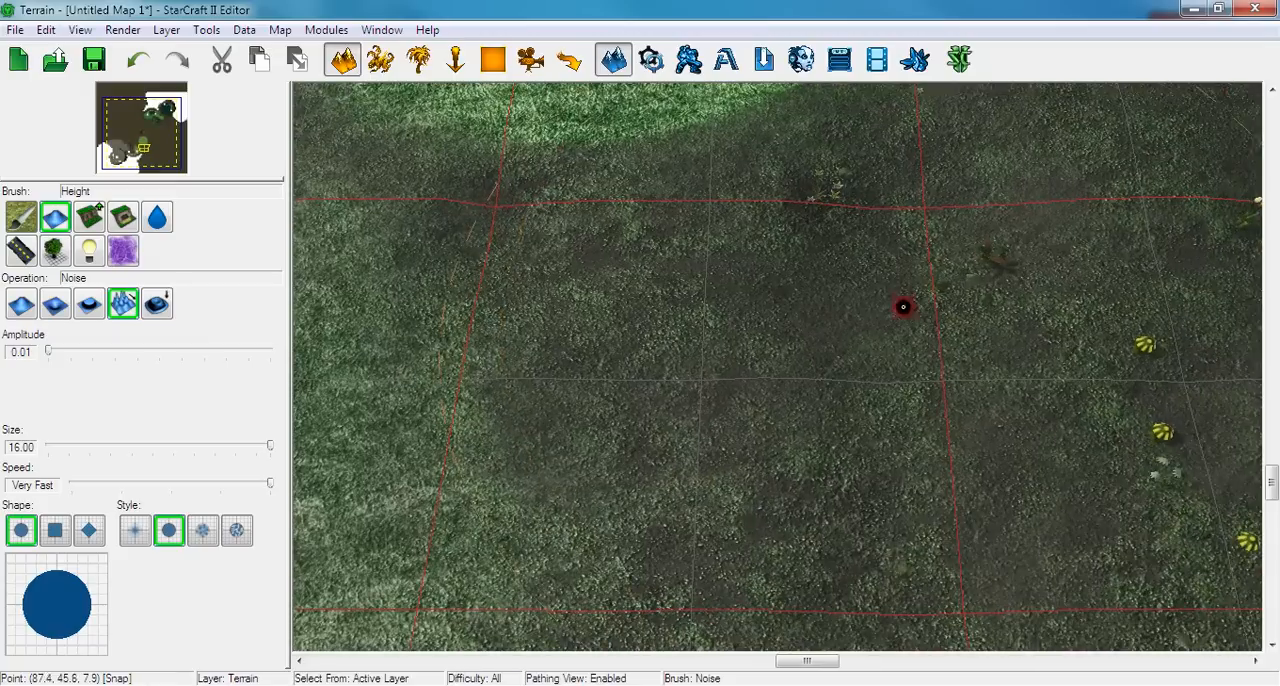
{"action": "scroll", "coordinate": [903, 307], "scroll_direction": "up", "scroll_amount": 3}
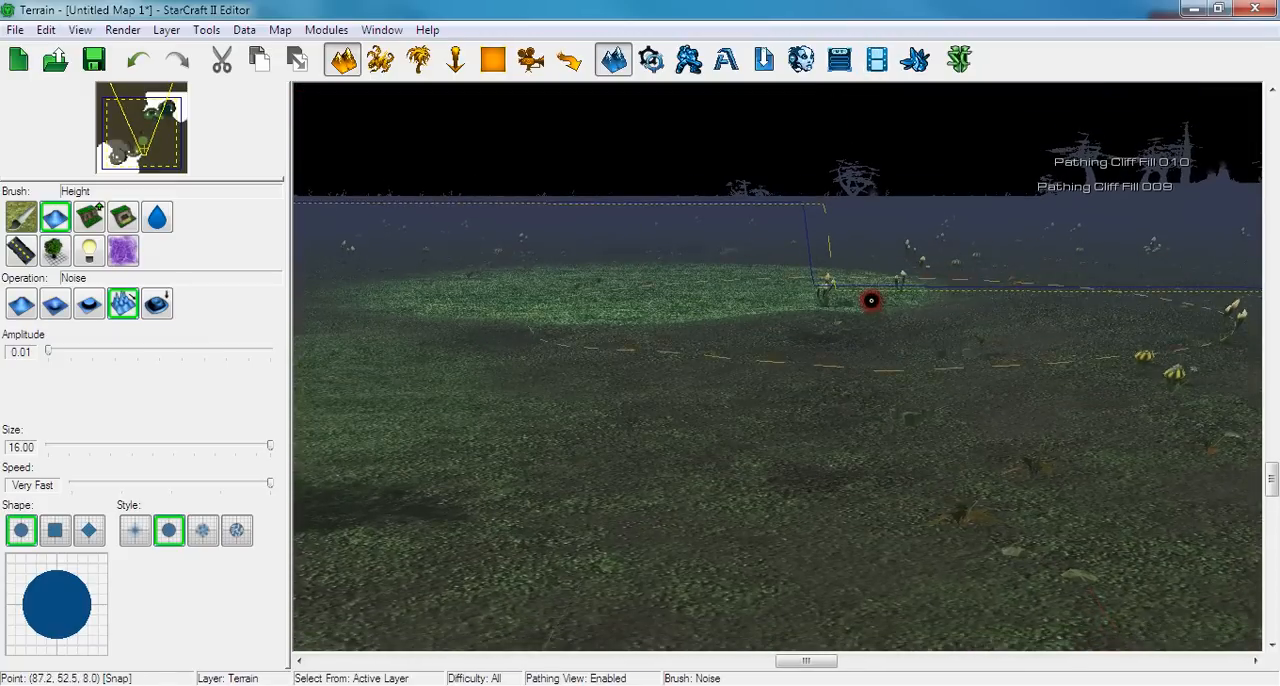
{"action": "scroll", "coordinate": [871, 300], "scroll_direction": "up", "scroll_amount": 3}
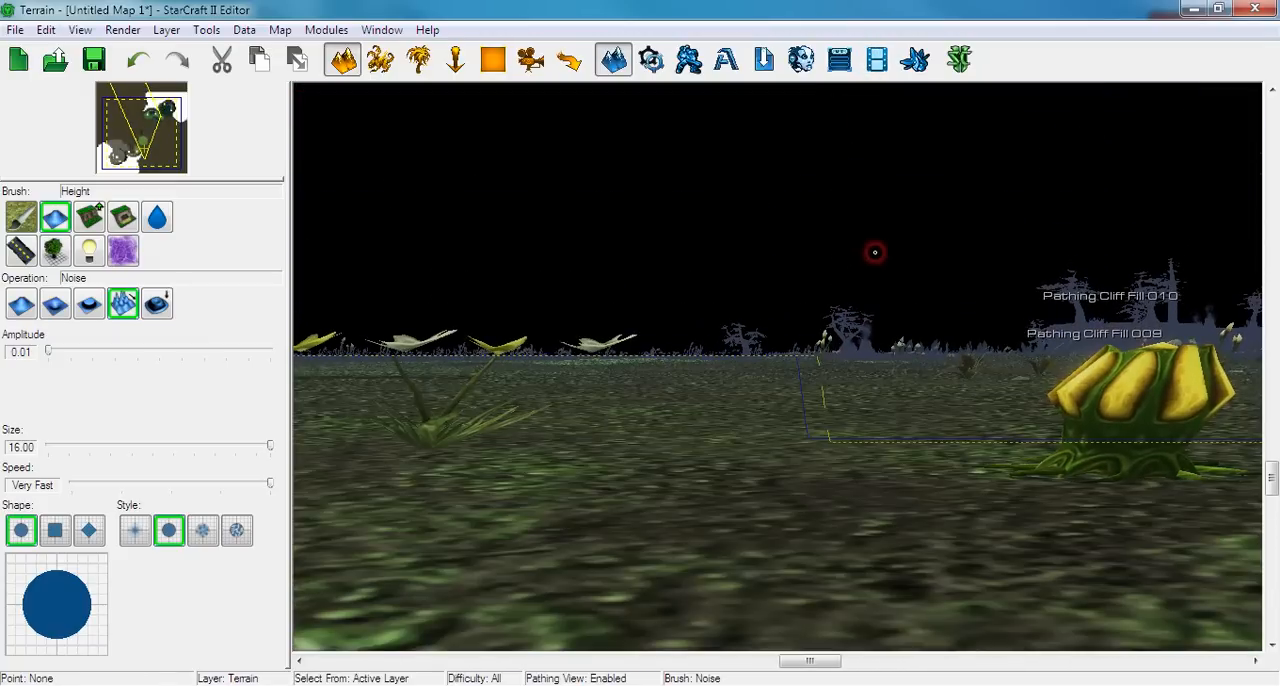
{"action": "scroll", "coordinate": [871, 260], "scroll_direction": "down", "scroll_amount": 5}
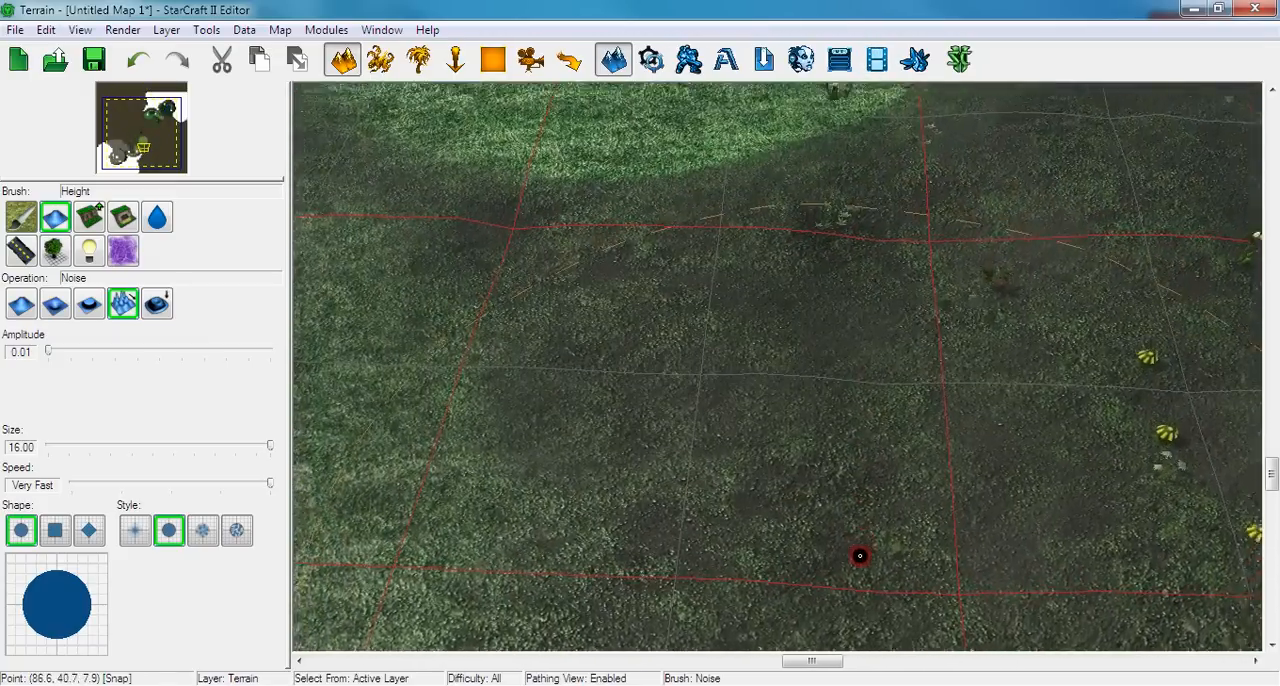
{"action": "scroll", "coordinate": [800, 514], "scroll_direction": "down", "scroll_amount": 5}
{"action": "mouse_move", "coordinate": [590, 460]}
{"action": "right_mouse_down"}
{"action": "mouse_move", "coordinate": [632, 447]}
{"action": "mouse_move", "coordinate": [810, 453]}
{"action": "right_mouse_up"}
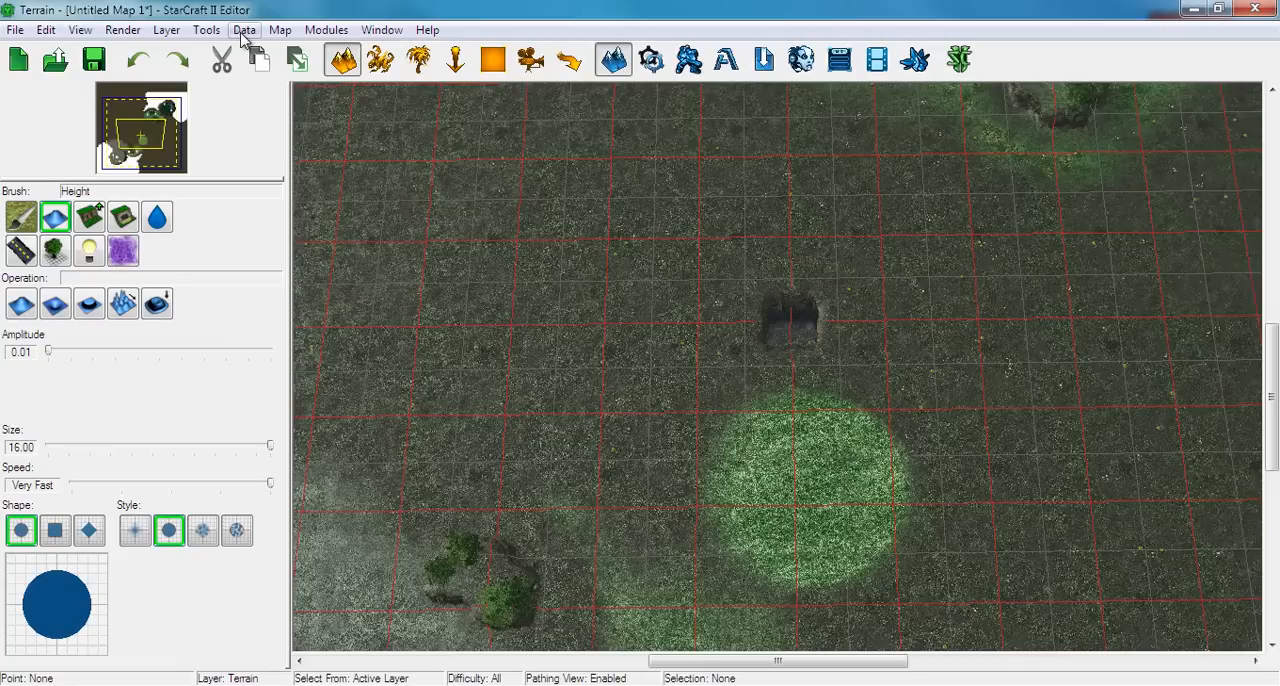
Open the map image export settings and examine the first custom view options, from Background and Bounds through Doodads and Fog Effects
{"action": "left_click", "coordinate": [243, 31]}
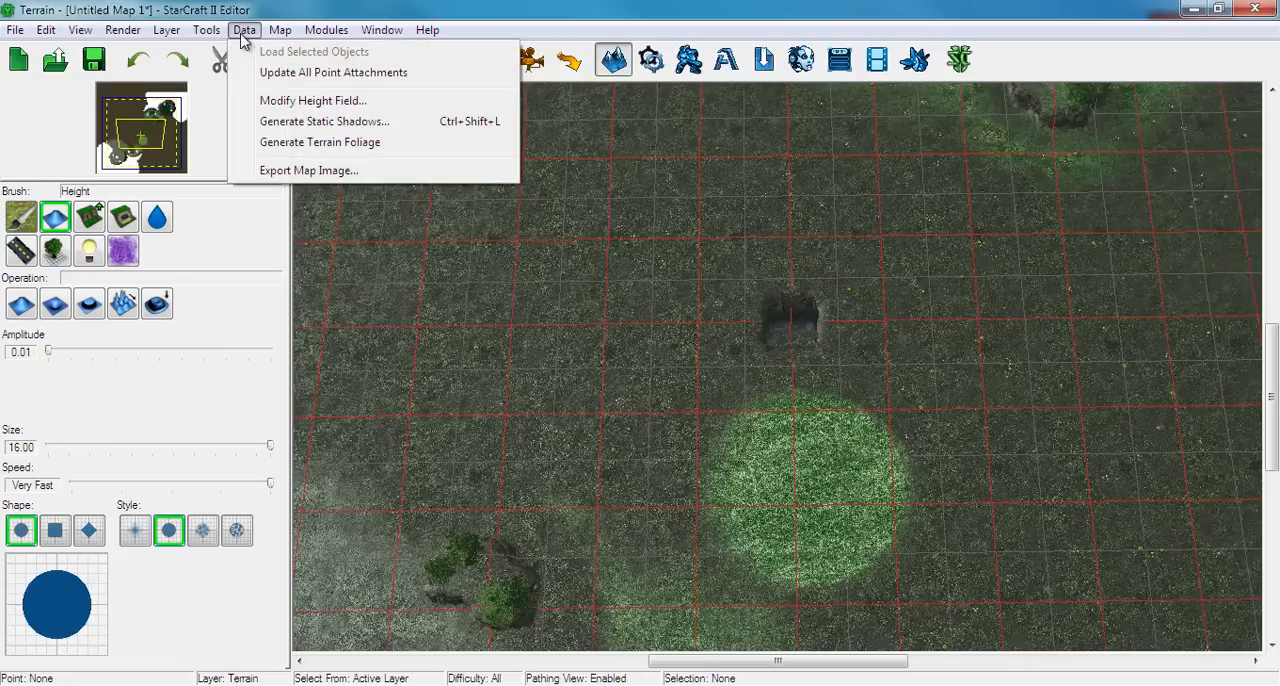
{"action": "left_click", "coordinate": [275, 171]}
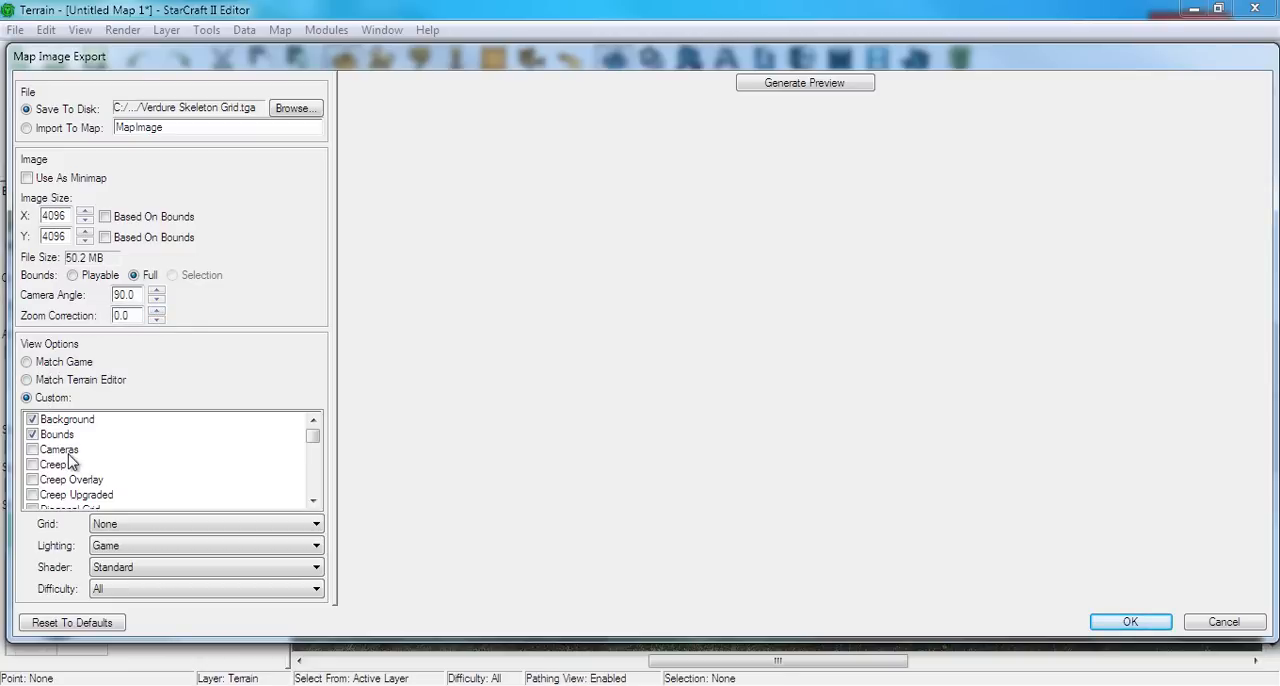
{"action": "left_click", "coordinate": [311, 445]}
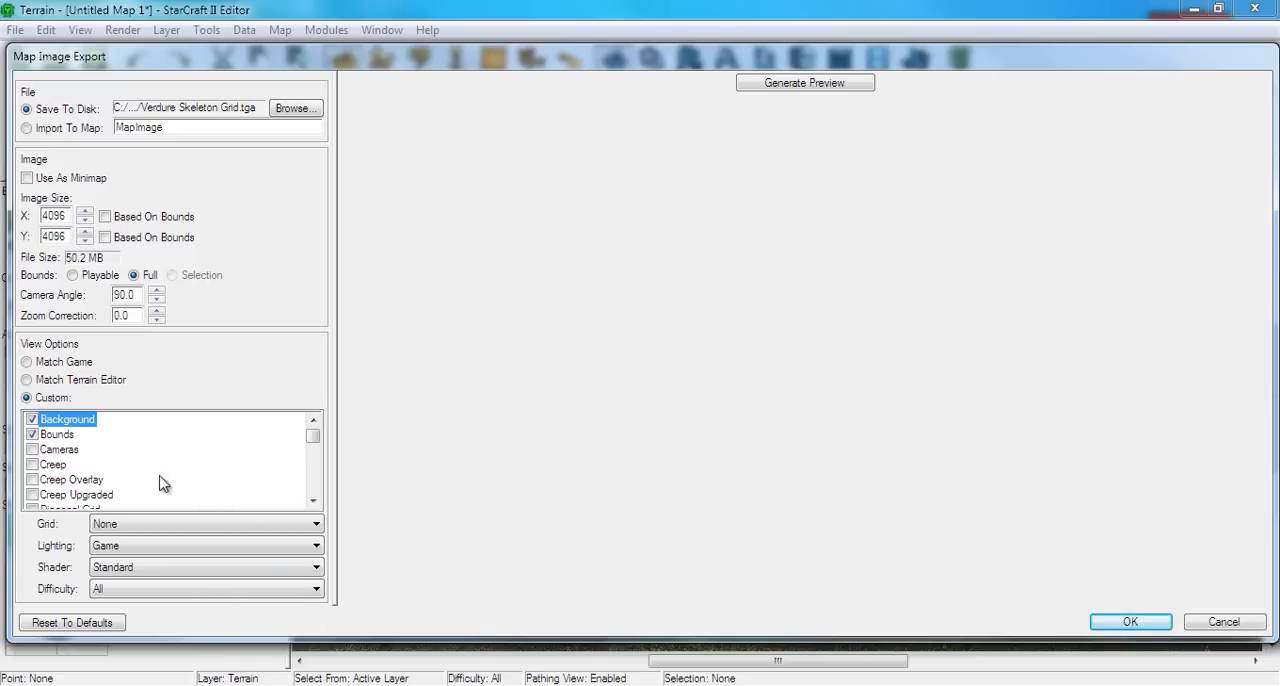
{"action": "scroll", "coordinate": [143, 489], "scroll_direction": "down", "scroll_amount": 2}
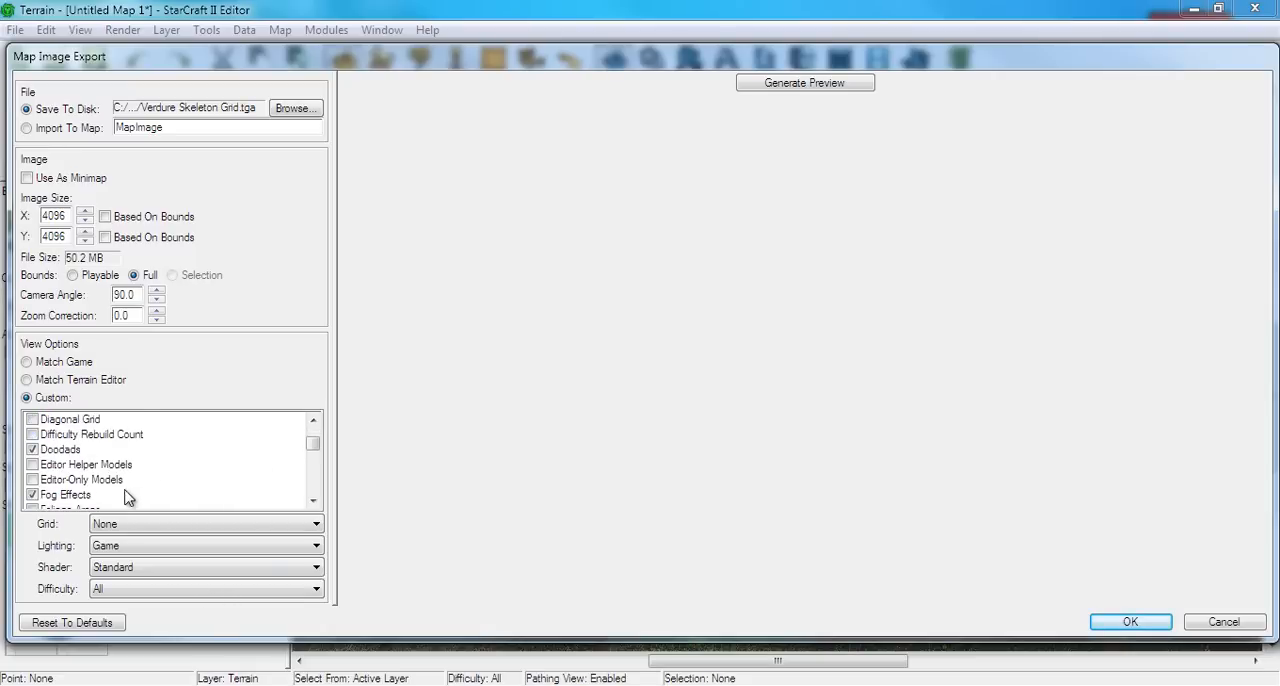
{"action": "scroll", "coordinate": [126, 494], "scroll_direction": "down", "scroll_amount": 1}
{"action": "scroll", "coordinate": [112, 492], "scroll_direction": "up", "scroll_amount": 1}
{"action": "scroll", "coordinate": [45, 458], "scroll_direction": "up", "scroll_amount": 2}
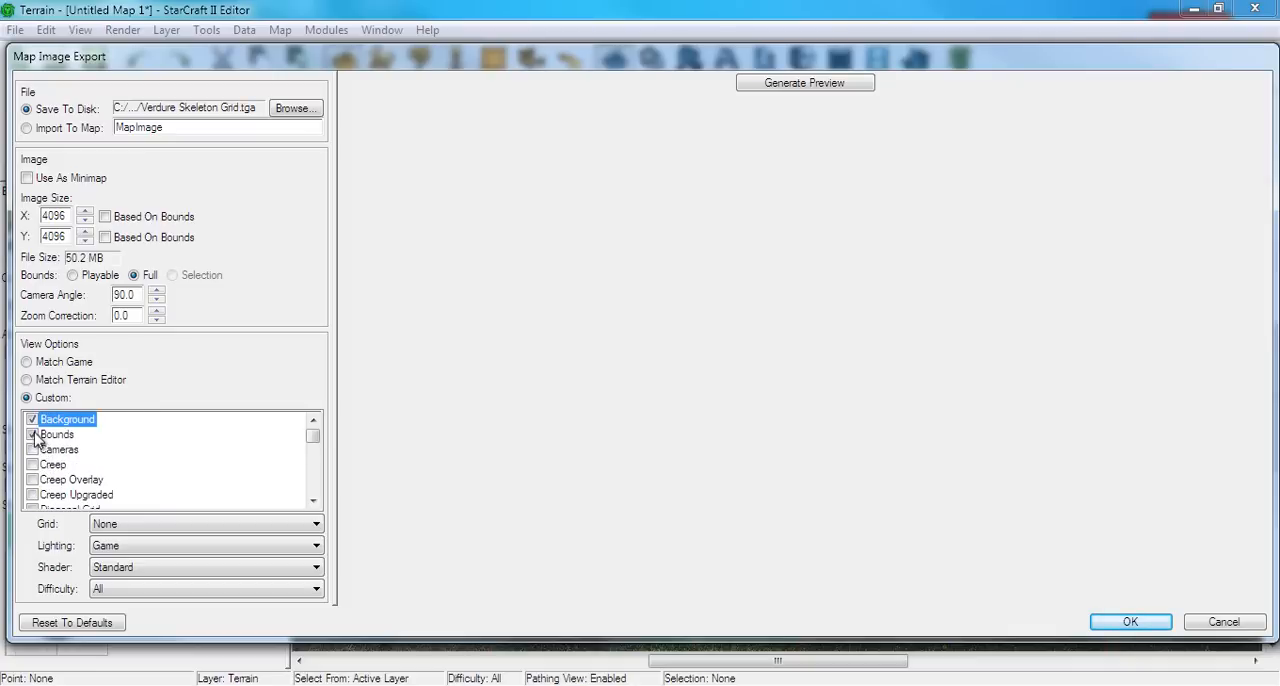
Examine the particle, pathing and placement view options for the export and generate a preview of the map image
{"action": "scroll", "coordinate": [114, 449], "scroll_direction": "down", "scroll_amount": 1}
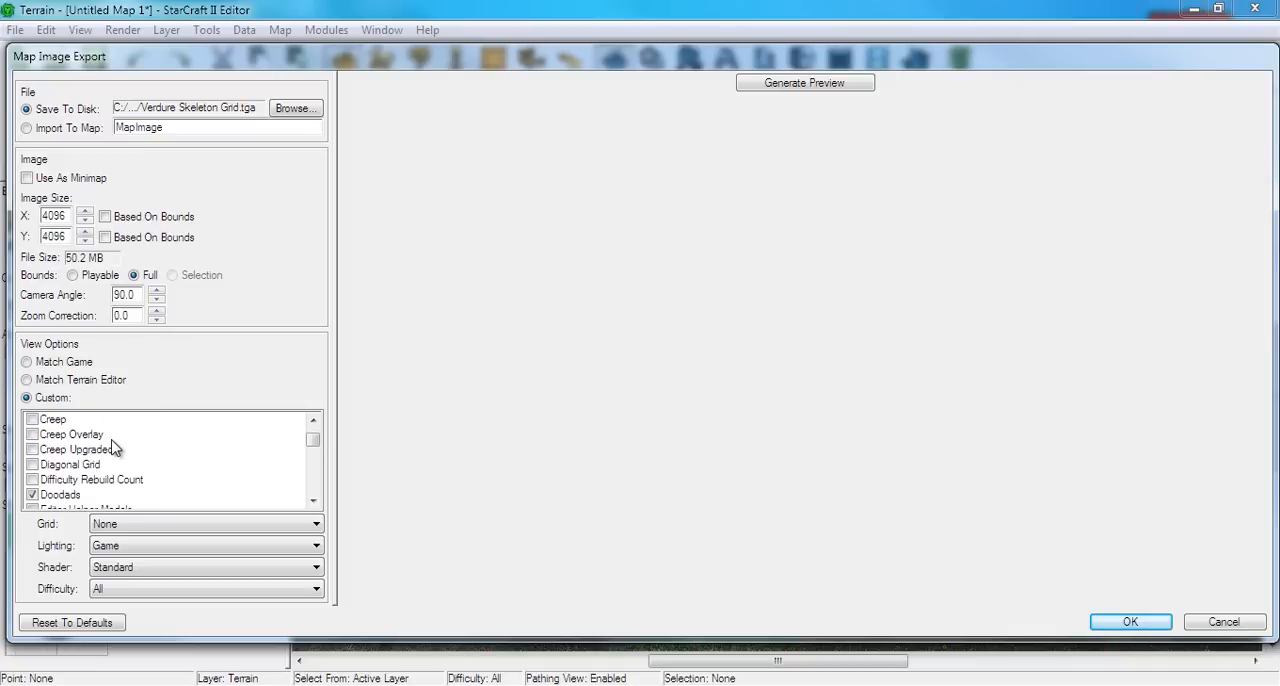
{"action": "scroll", "coordinate": [114, 449], "scroll_direction": "down", "scroll_amount": 1}
{"action": "scroll", "coordinate": [114, 449], "scroll_direction": "down", "scroll_amount": 1}
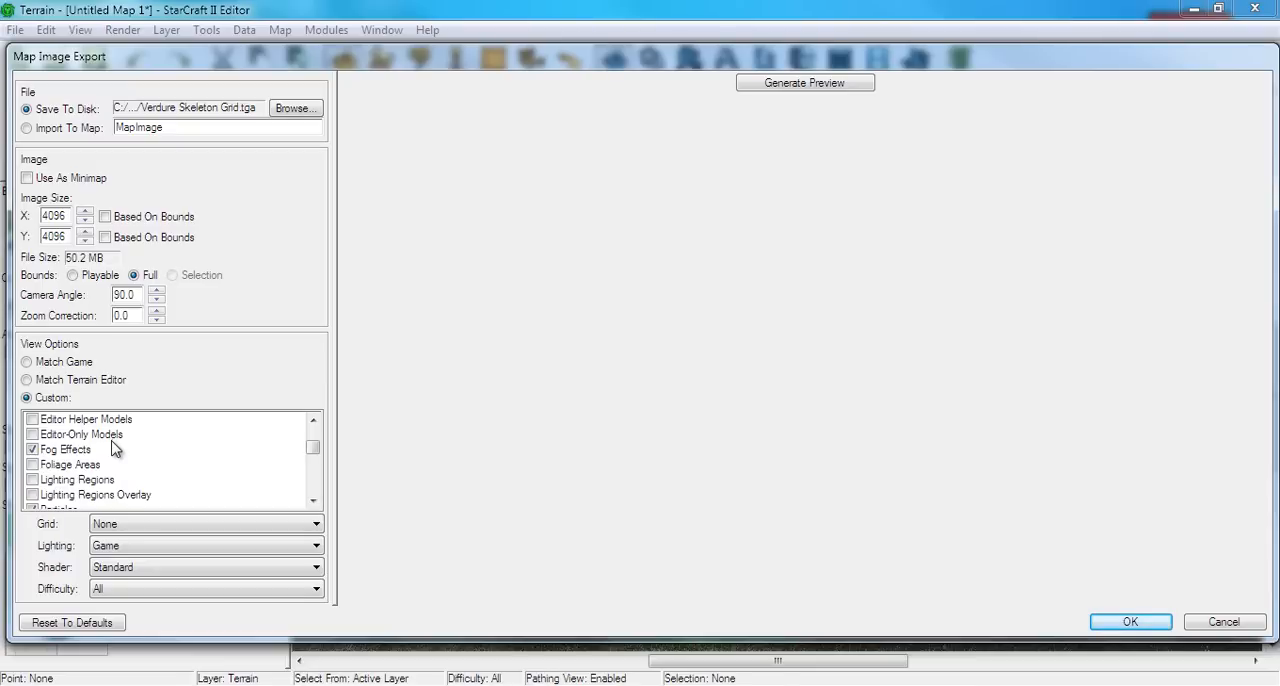
{"action": "scroll", "coordinate": [114, 449], "scroll_direction": "down", "scroll_amount": 1}
{"action": "scroll", "coordinate": [97, 466], "scroll_direction": "down", "scroll_amount": 1}
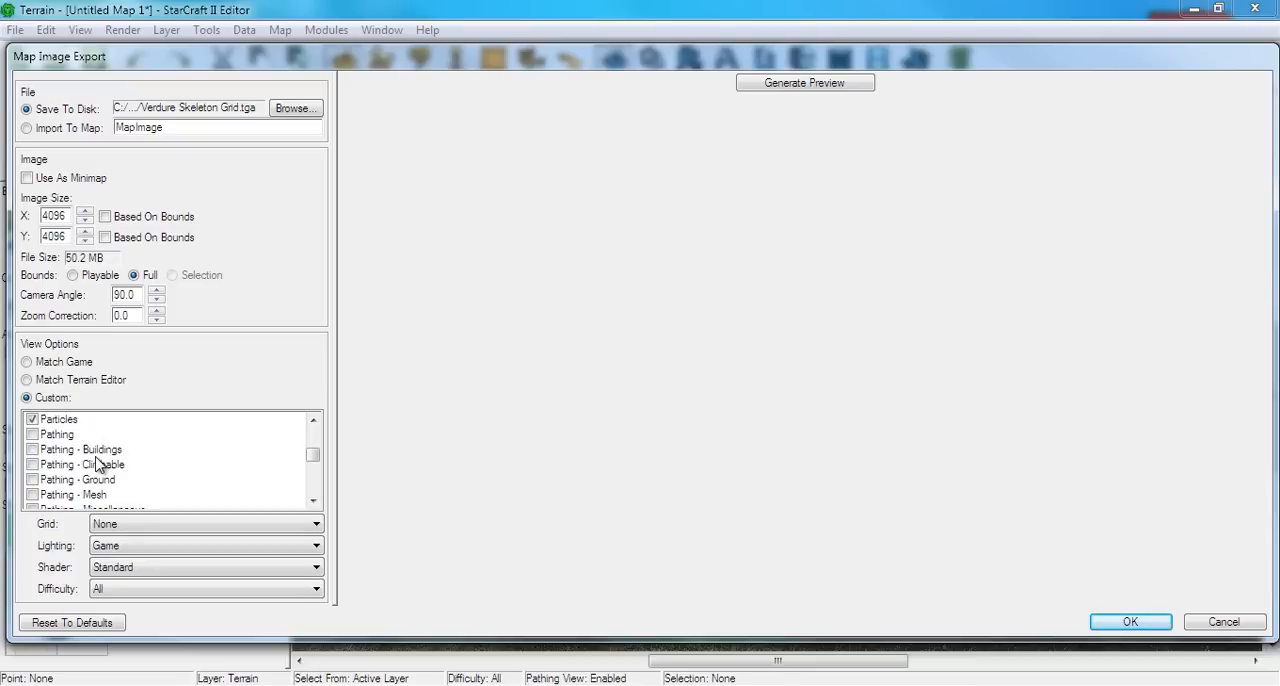
{"action": "scroll", "coordinate": [97, 466], "scroll_direction": "down", "scroll_amount": 2}
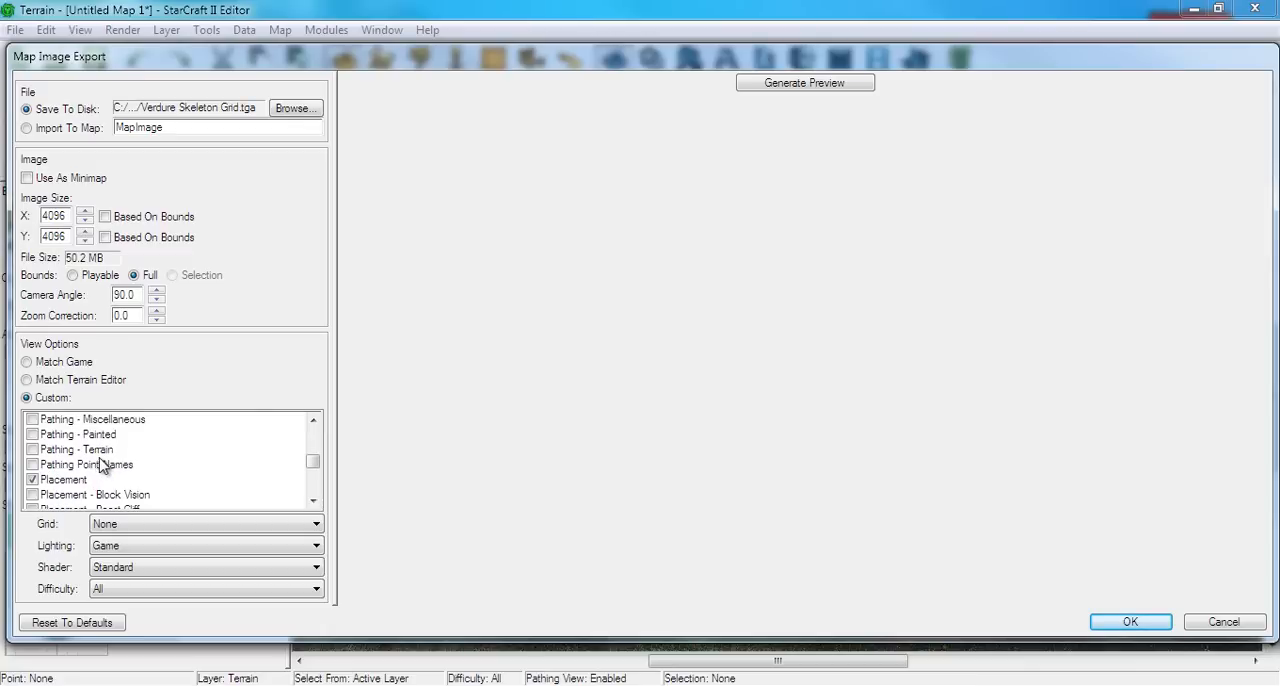
{"action": "scroll", "coordinate": [106, 470], "scroll_direction": "up", "scroll_amount": 1}
{"action": "scroll", "coordinate": [110, 471], "scroll_direction": "down", "scroll_amount": 2}
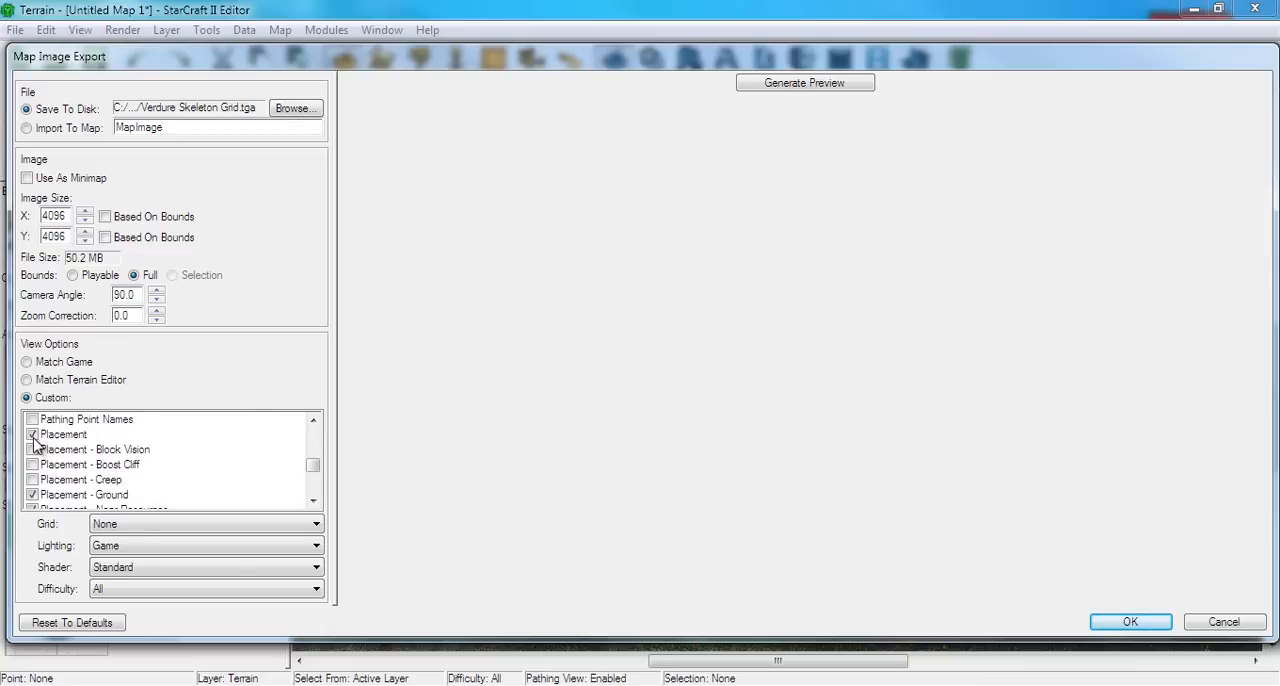
{"action": "scroll", "coordinate": [68, 478], "scroll_direction": "down", "scroll_amount": 1}
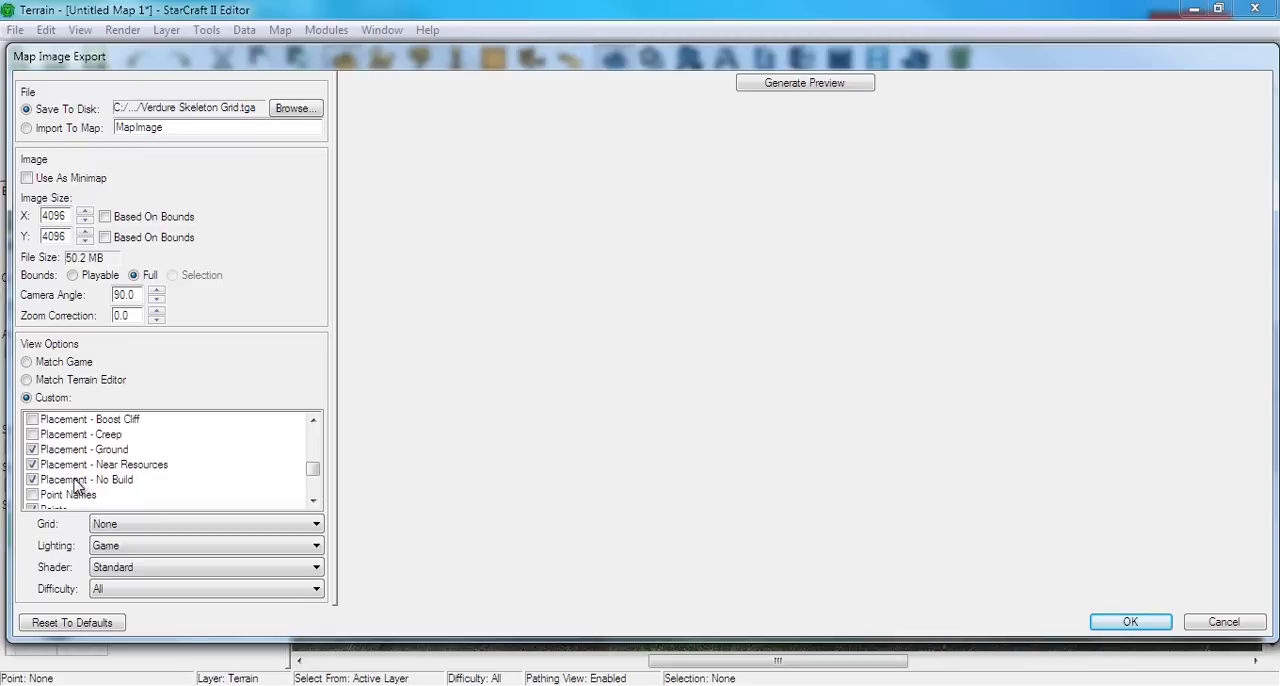
{"action": "left_click", "coordinate": [810, 84]}
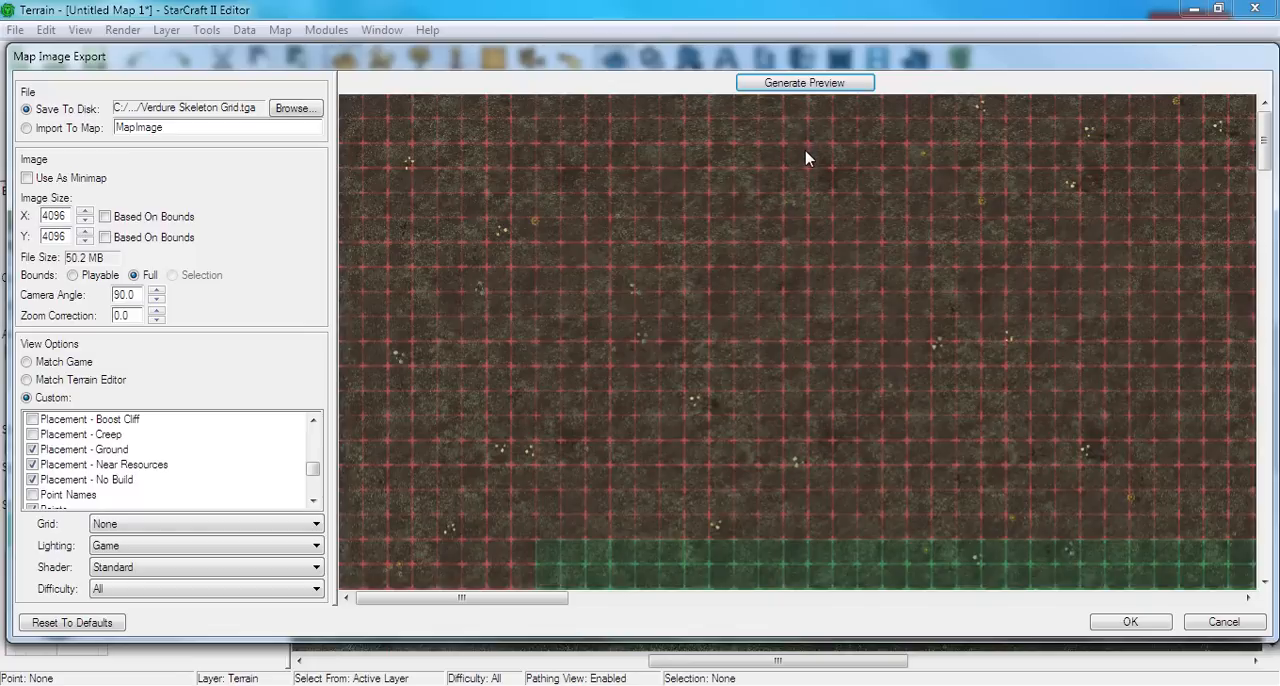
Turn off the Placement view option for the map image export, checking the neighbouring pathing and placement options
{"action": "scroll", "coordinate": [698, 317], "scroll_direction": "down", "scroll_amount": 5}
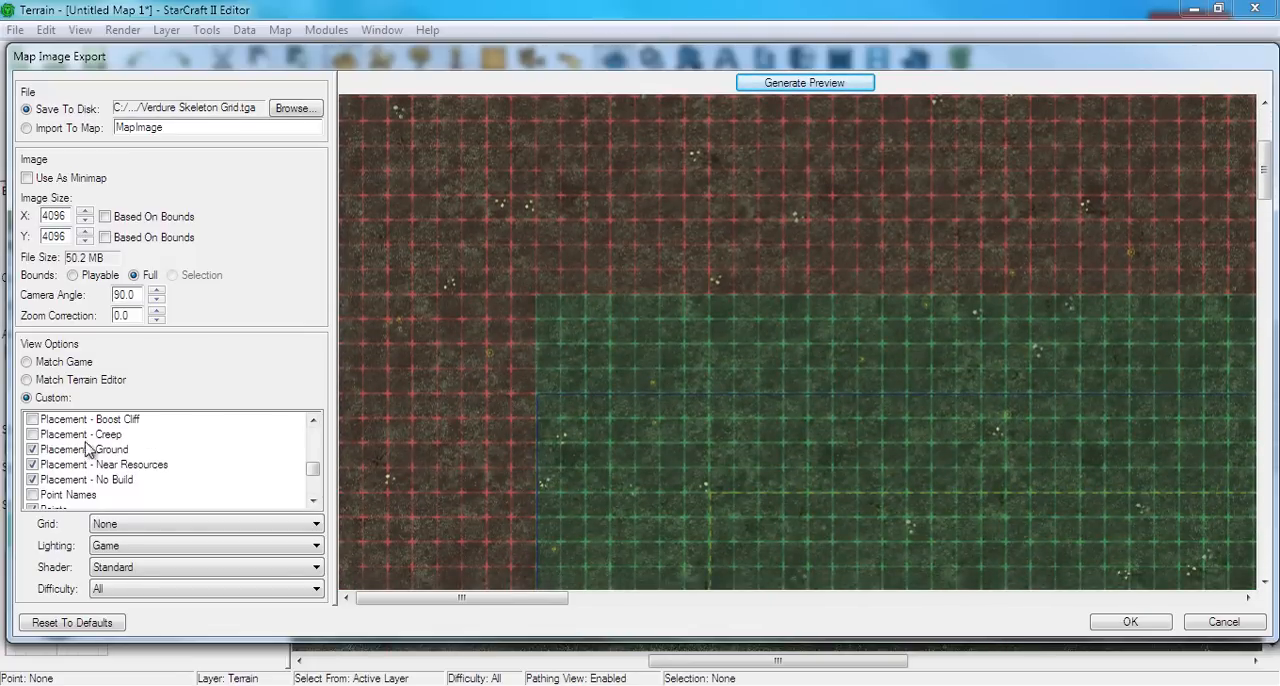
{"action": "scroll", "coordinate": [37, 470], "scroll_direction": "up", "scroll_amount": 2}
{"action": "left_click", "coordinate": [33, 480]}
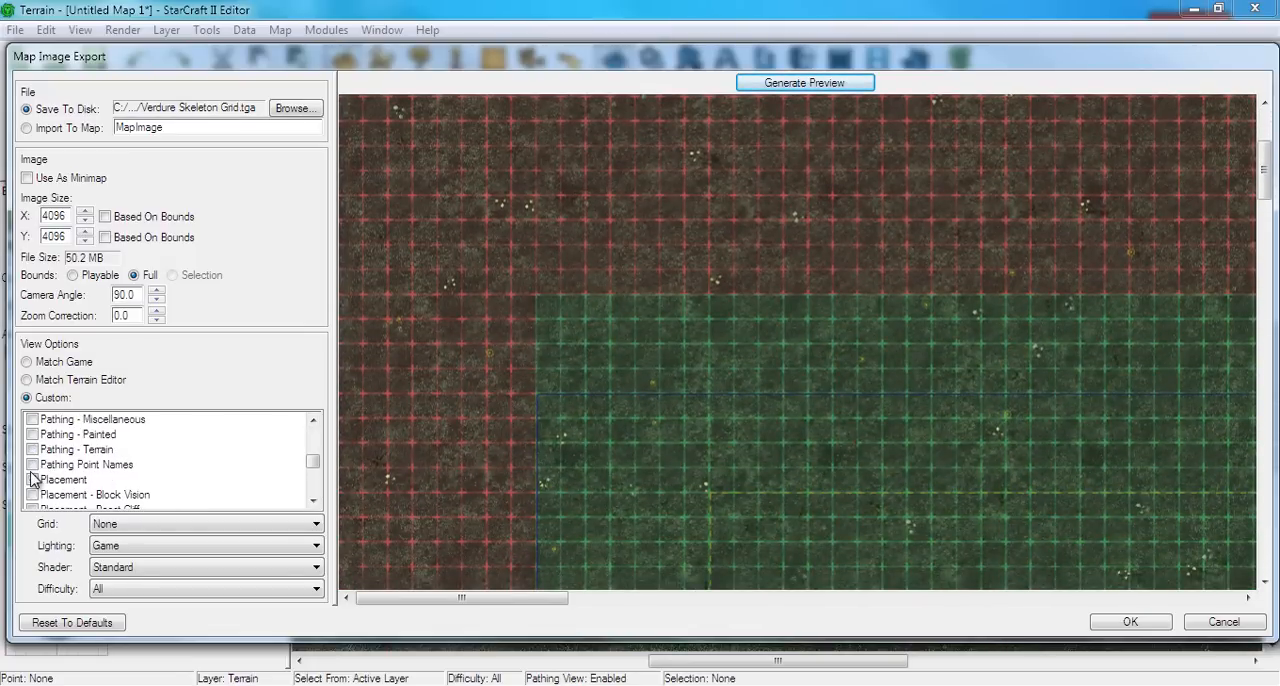
{"action": "scroll", "coordinate": [40, 480], "scroll_direction": "down", "scroll_amount": 4}
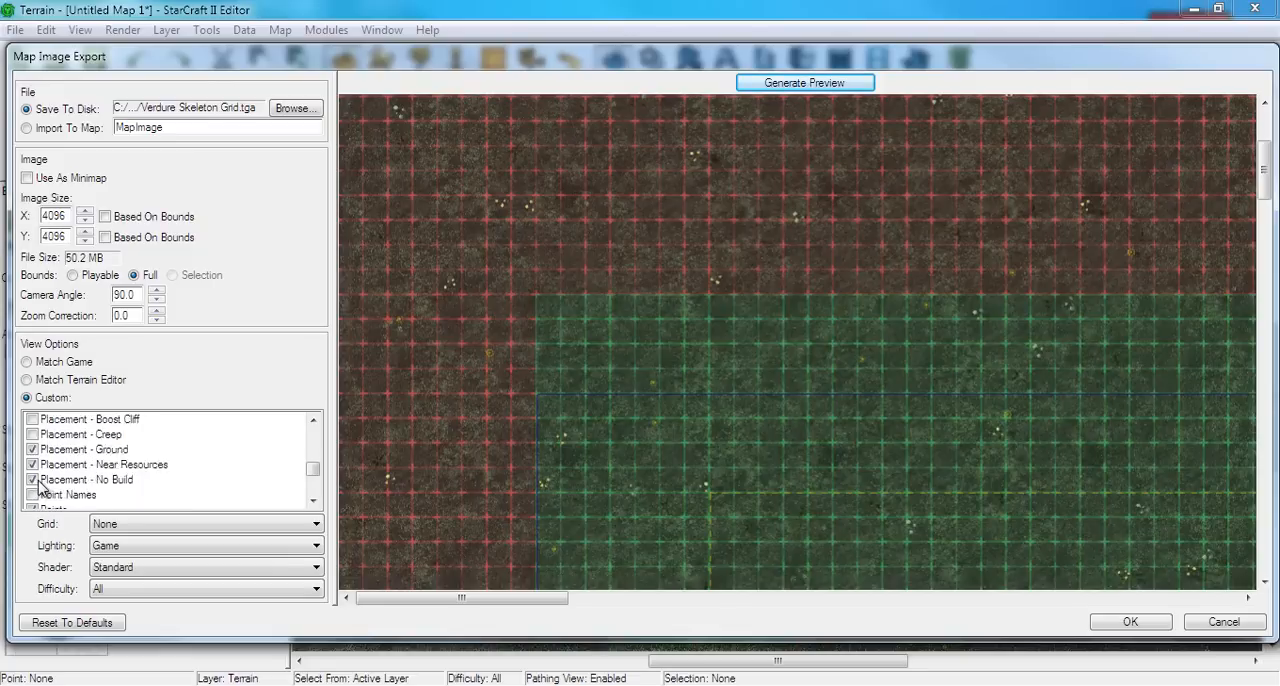
{"action": "scroll", "coordinate": [42, 476], "scroll_direction": "up", "scroll_amount": 2}
{"action": "left_click", "coordinate": [33, 450]}
{"action": "scroll", "coordinate": [55, 466], "scroll_direction": "down", "scroll_amount": 1}
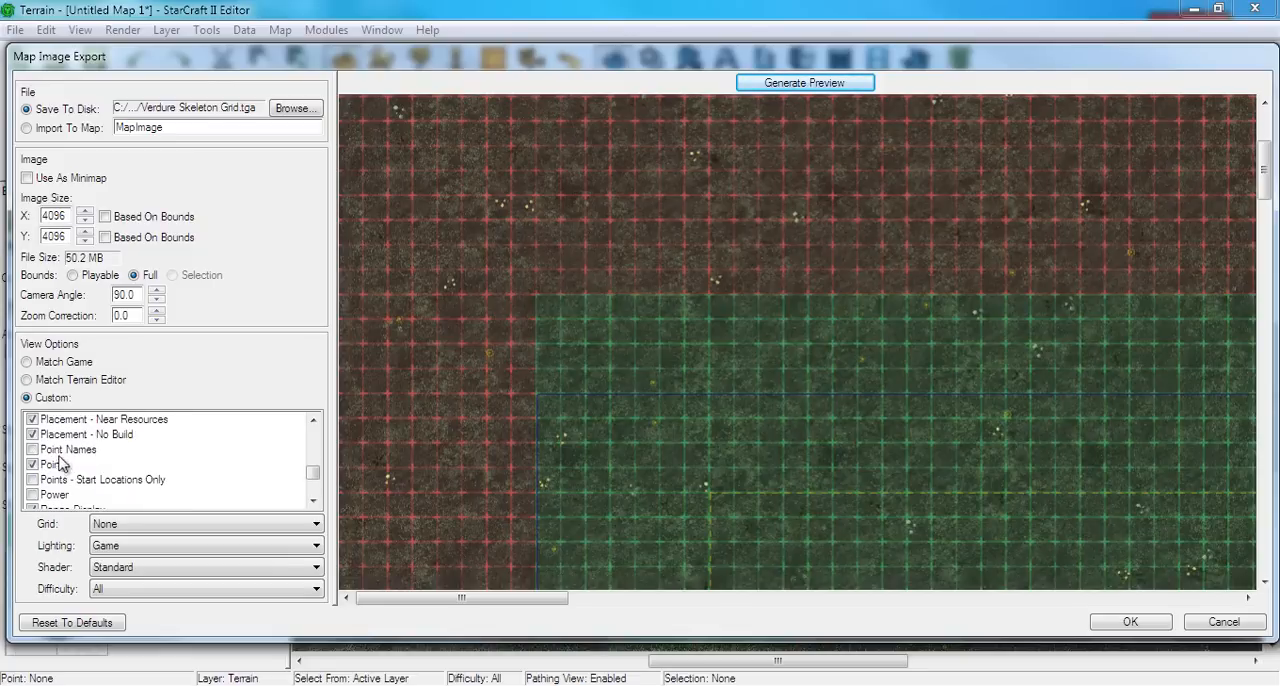
Generate a new preview of the map image and inspect the main base with its mineral fields
{"action": "scroll", "coordinate": [58, 468], "scroll_direction": "down", "scroll_amount": 1}
{"action": "scroll", "coordinate": [58, 468], "scroll_direction": "up", "scroll_amount": 1}
{"action": "left_click", "coordinate": [815, 83]}
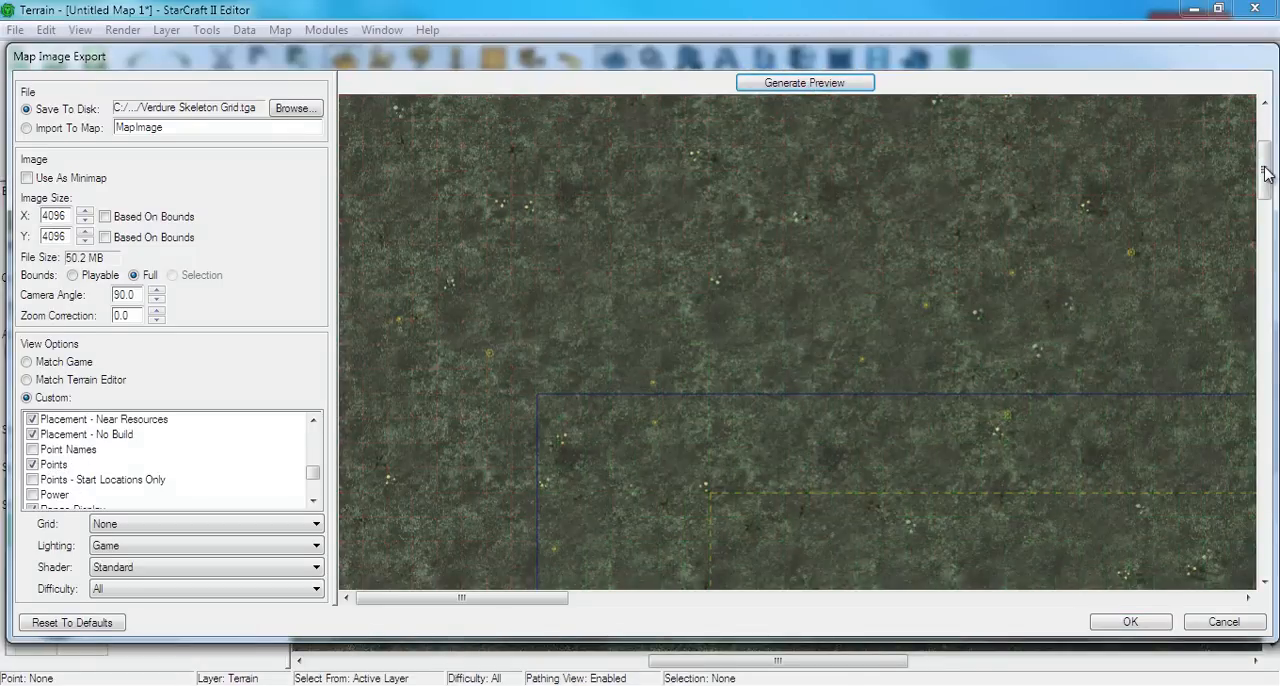
{"action": "left_click_drag", "start_coordinate": [1262, 168], "coordinate": [1217, 490]}
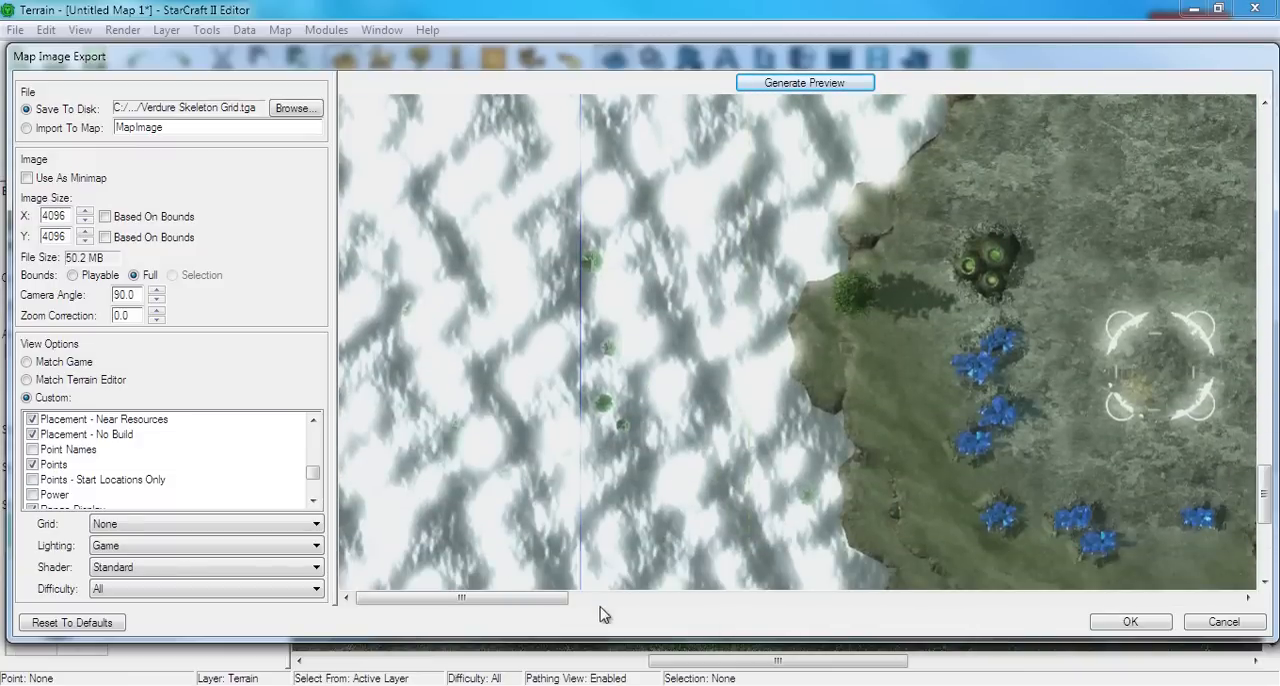
{"action": "left_click_drag", "start_coordinate": [551, 606], "coordinate": [677, 604]}
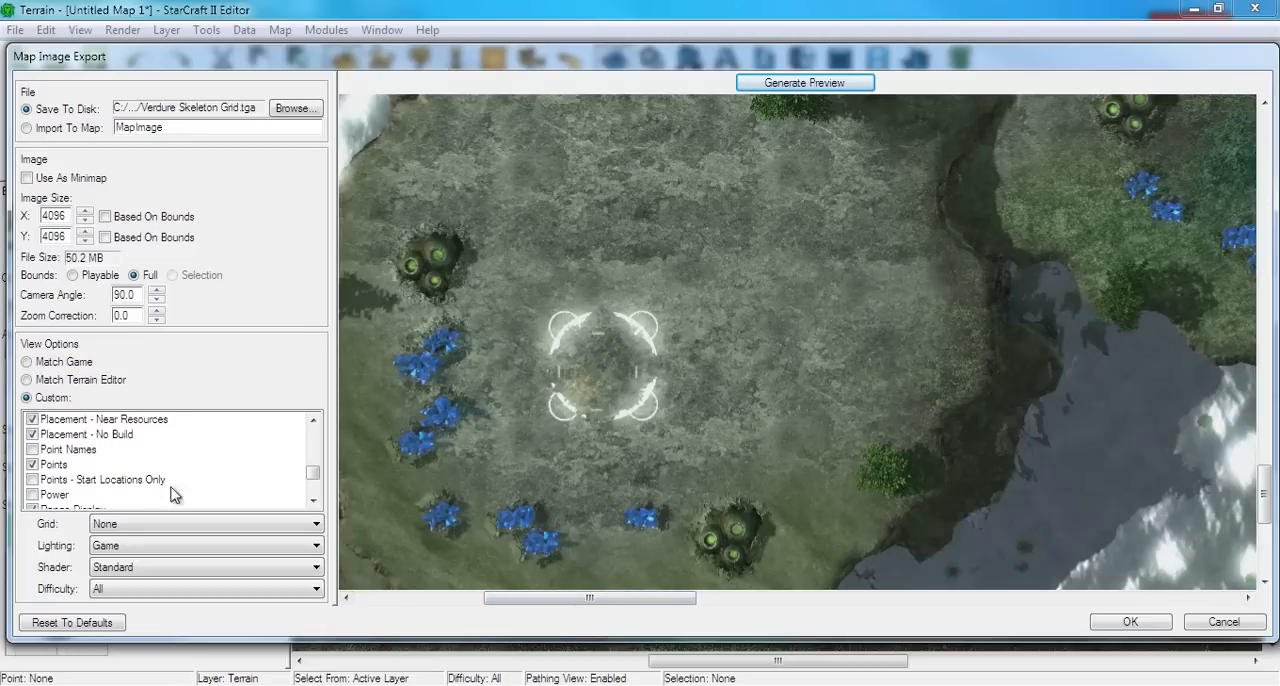
Examine the remaining custom view options for the export, from Range Display and Shadows through Units and Water Selection
{"action": "scroll", "coordinate": [65, 480], "scroll_direction": "down", "scroll_amount": 1}
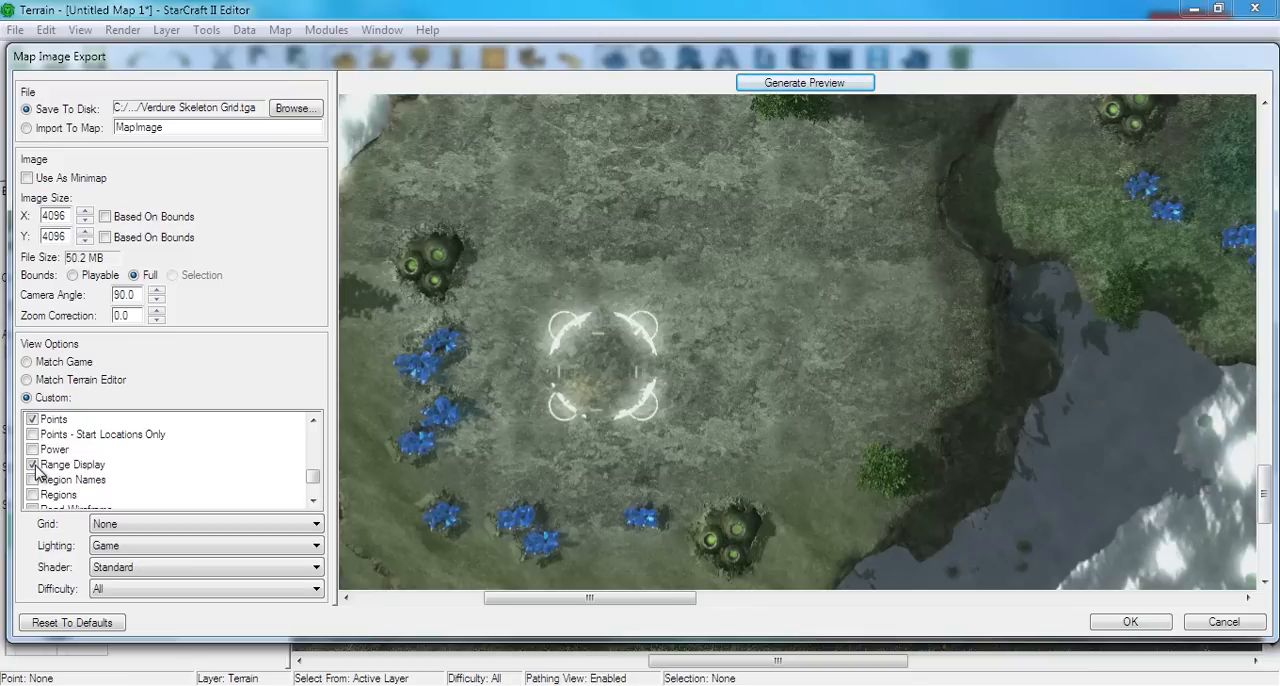
{"action": "scroll", "coordinate": [38, 474], "scroll_direction": "down", "scroll_amount": 1}
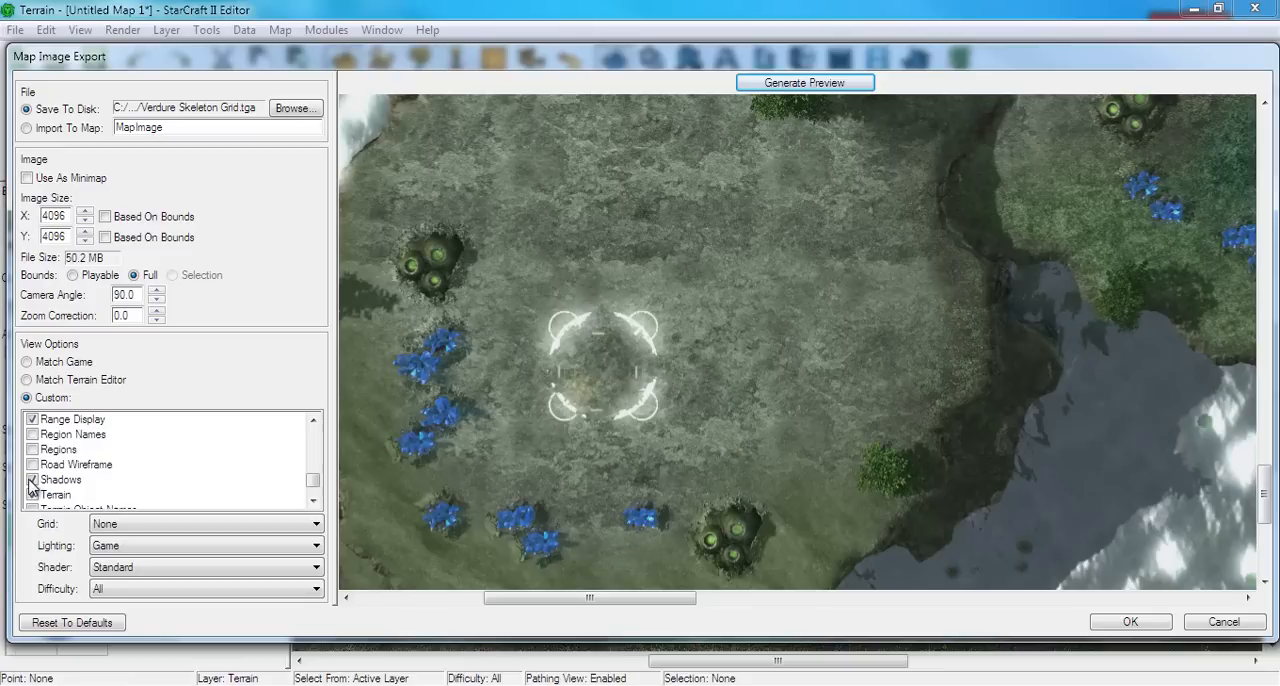
{"action": "scroll", "coordinate": [32, 482], "scroll_direction": "down", "scroll_amount": 1}
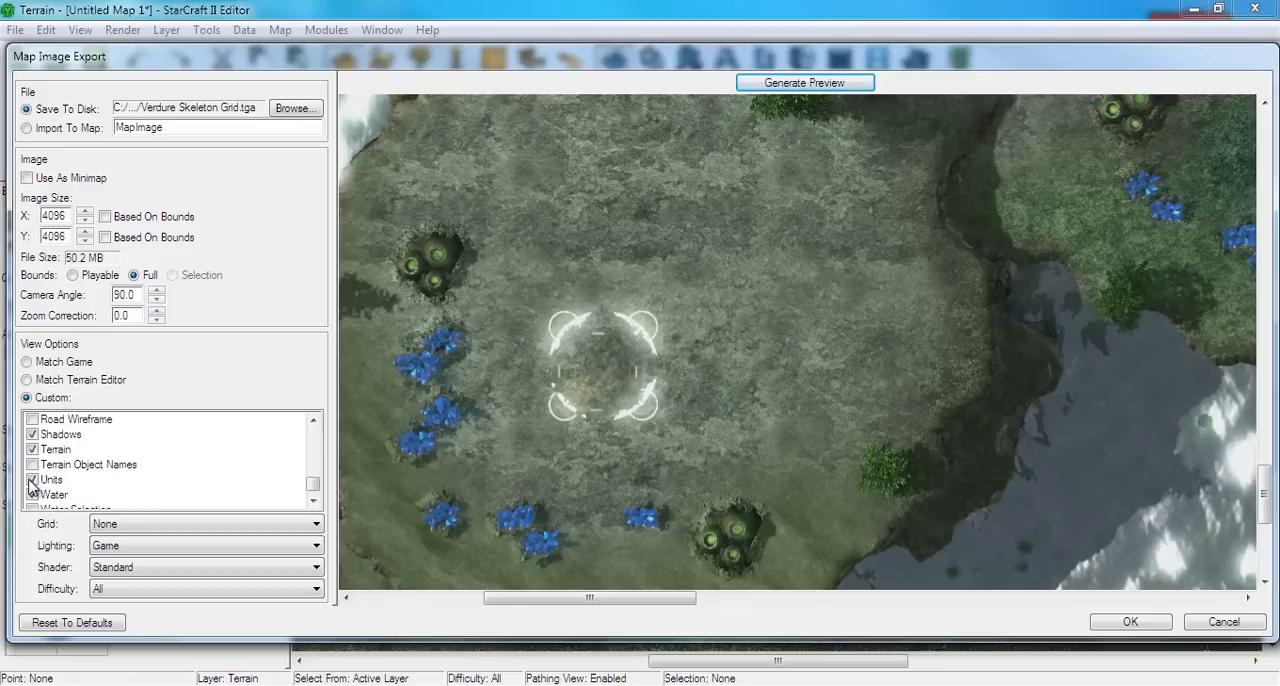
{"action": "left_click", "coordinate": [33, 494]}
{"action": "scroll", "coordinate": [43, 502], "scroll_direction": "down", "scroll_amount": 1}
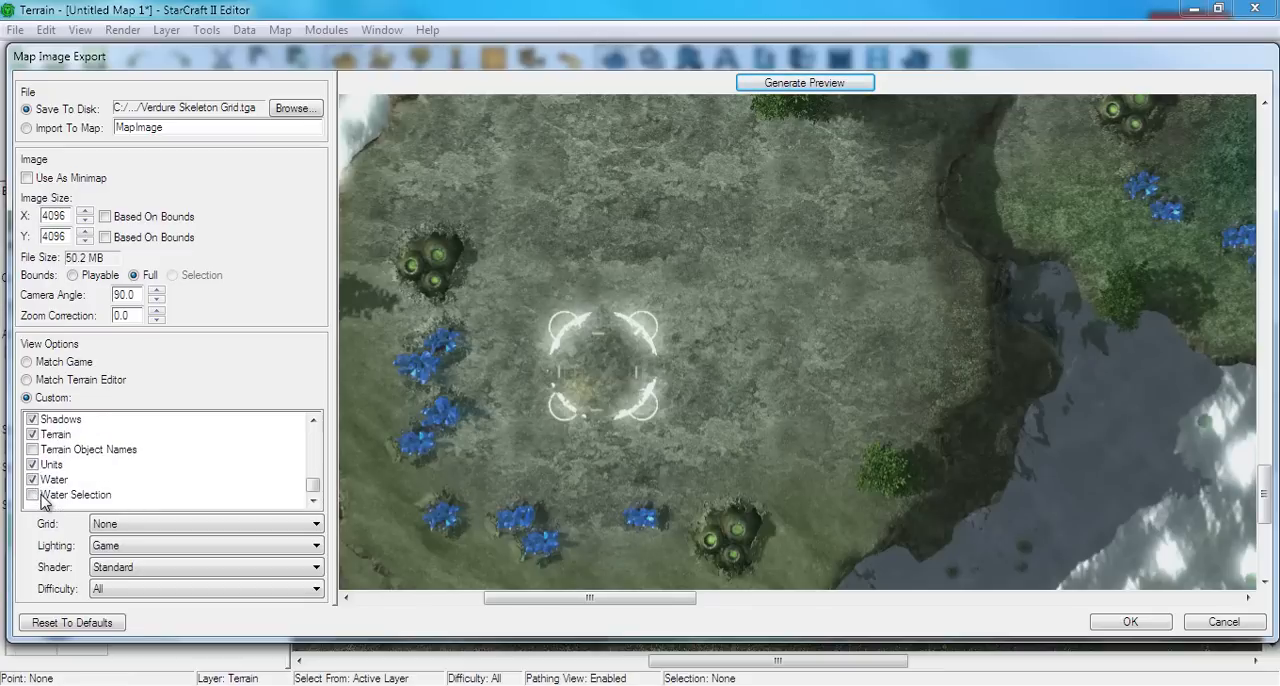
Try the UV Mapping shader for the export image, check the difficulty choices, and return the shader to Standard
{"action": "left_click", "coordinate": [116, 569]}
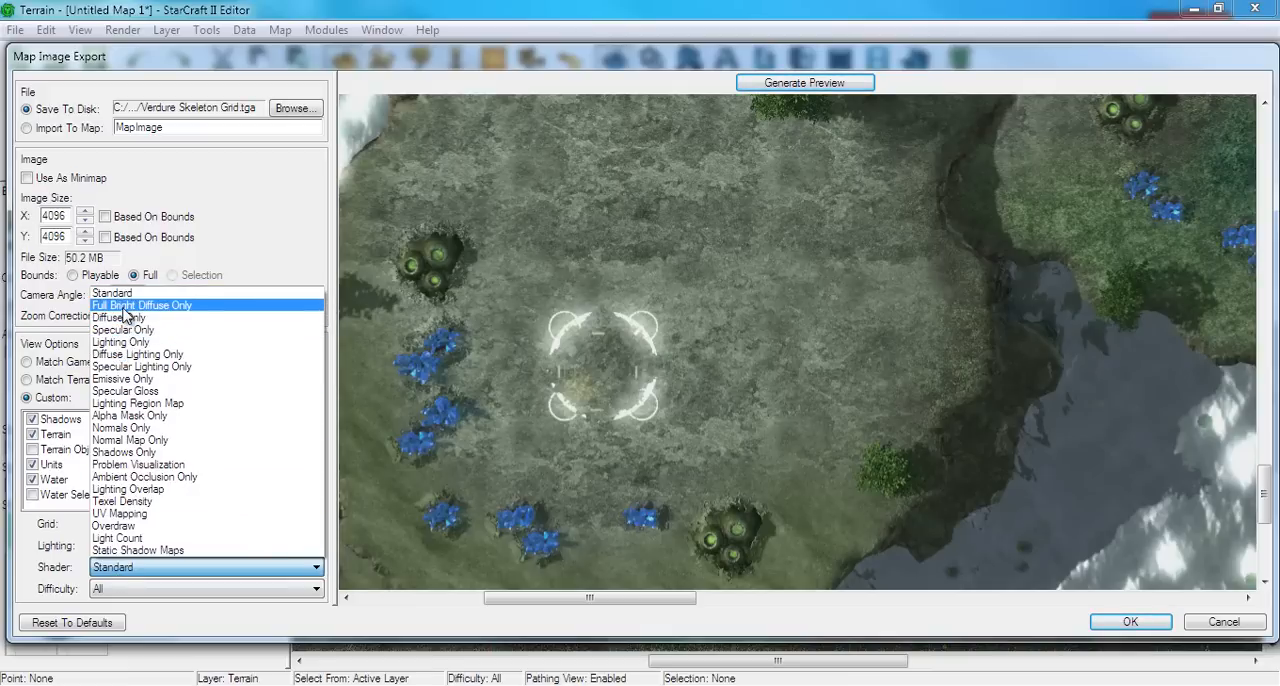
{"action": "left_click", "coordinate": [119, 513]}
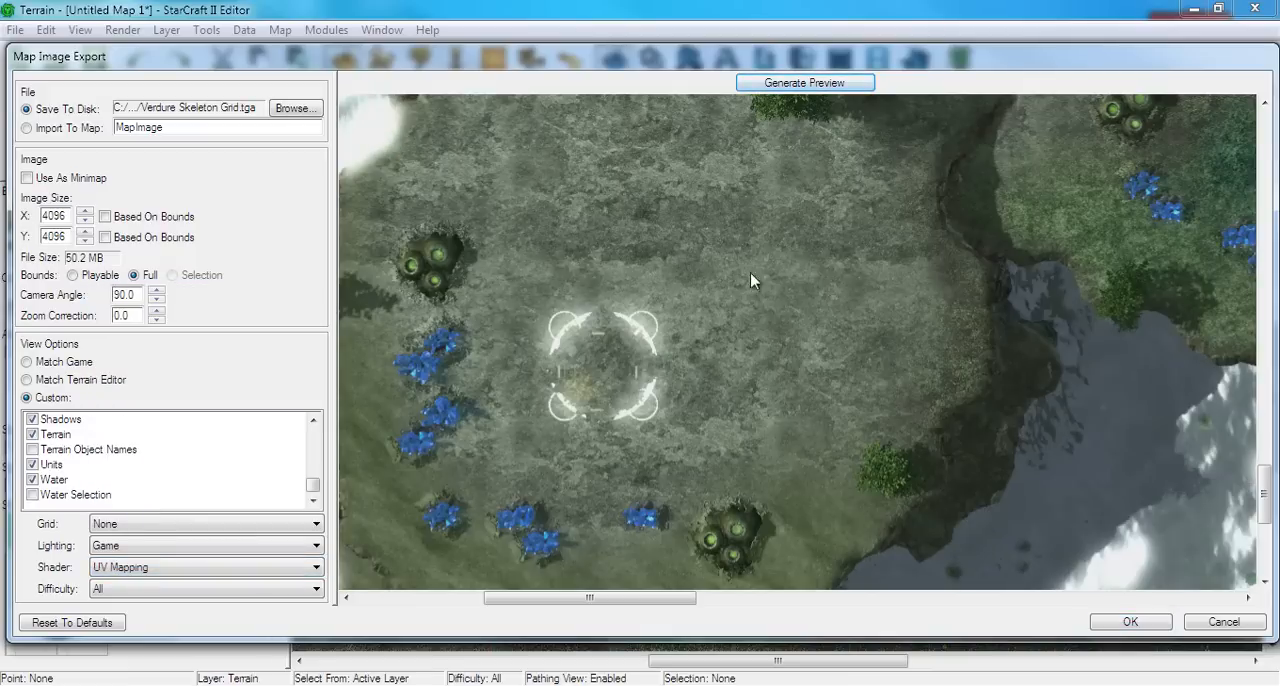
{"action": "left_click", "coordinate": [113, 586]}
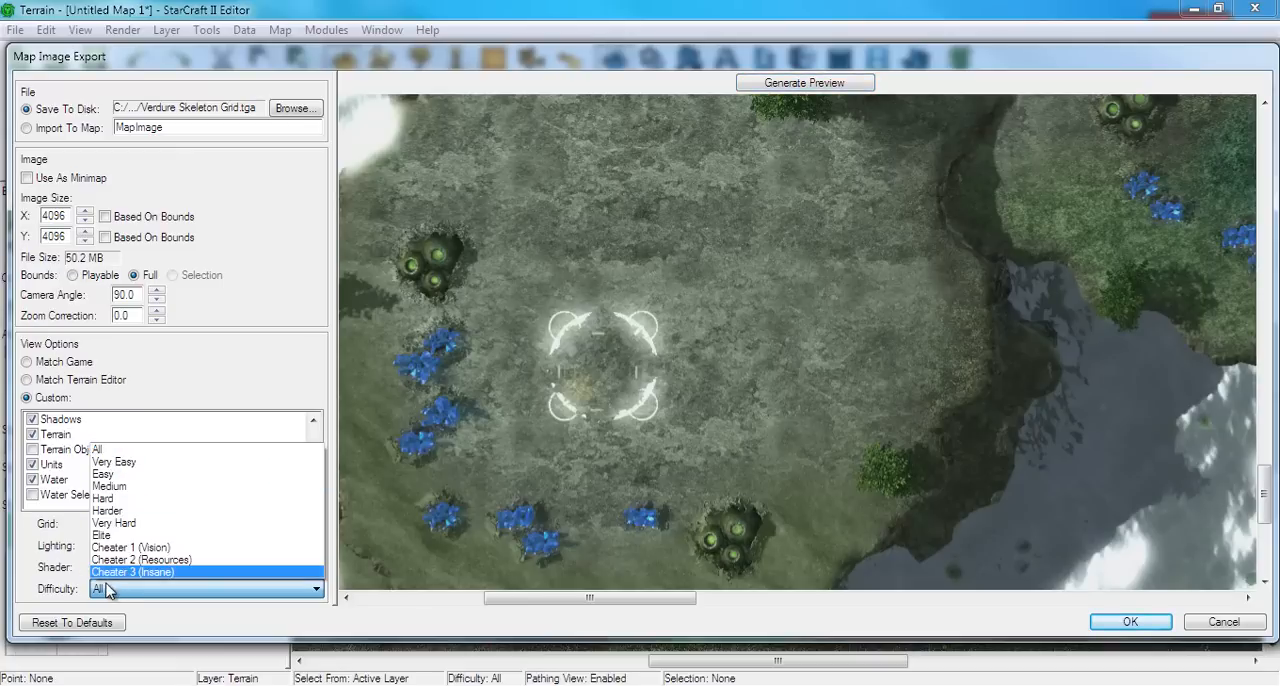
{"action": "left_click", "coordinate": [108, 589]}
{"action": "left_click", "coordinate": [110, 567]}
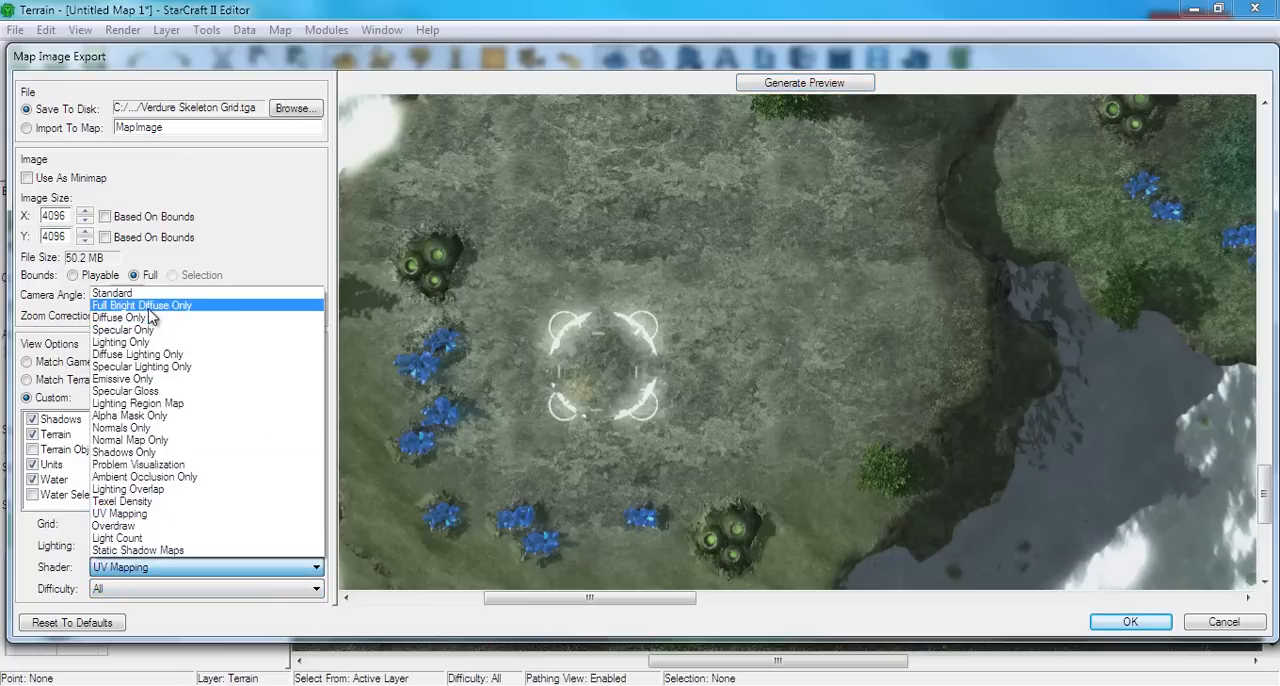
{"action": "left_click", "coordinate": [150, 294]}
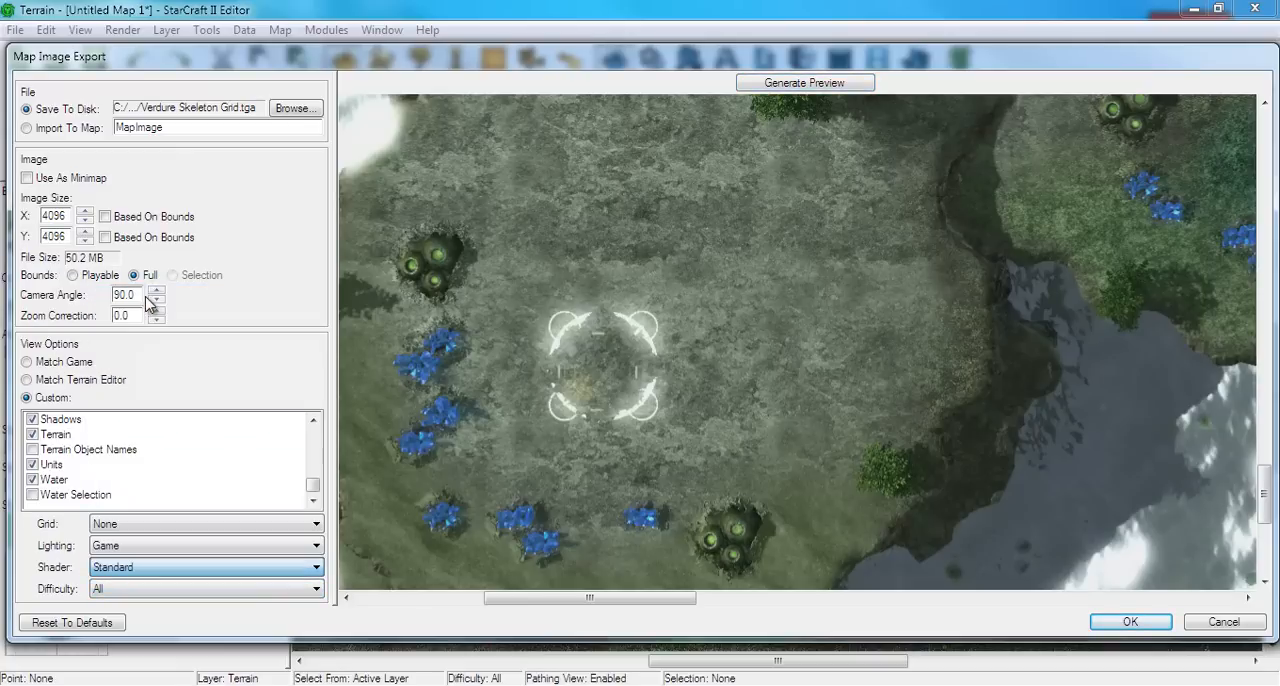
Preview the map image with the Standard shader and export it to disk as Verdure Skeleton Grid.tga
{"action": "left_click", "coordinate": [795, 86]}
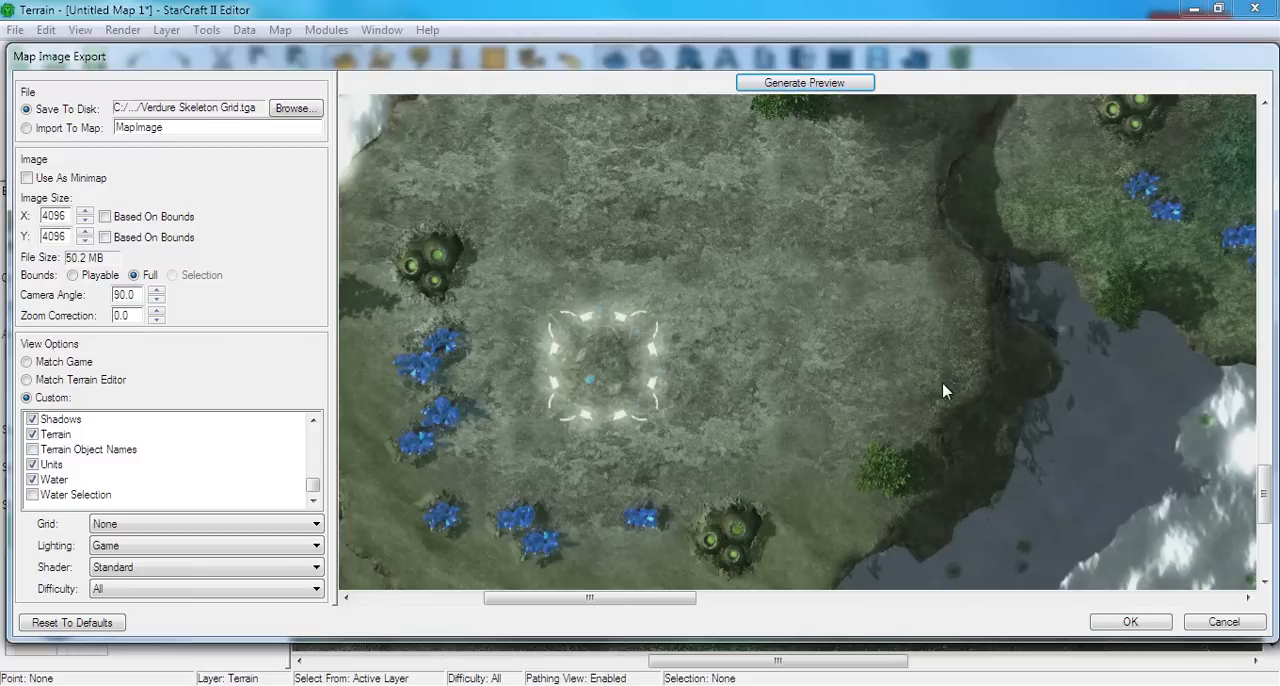
{"action": "scroll", "coordinate": [700, 405], "scroll_direction": "up", "scroll_amount": 2}
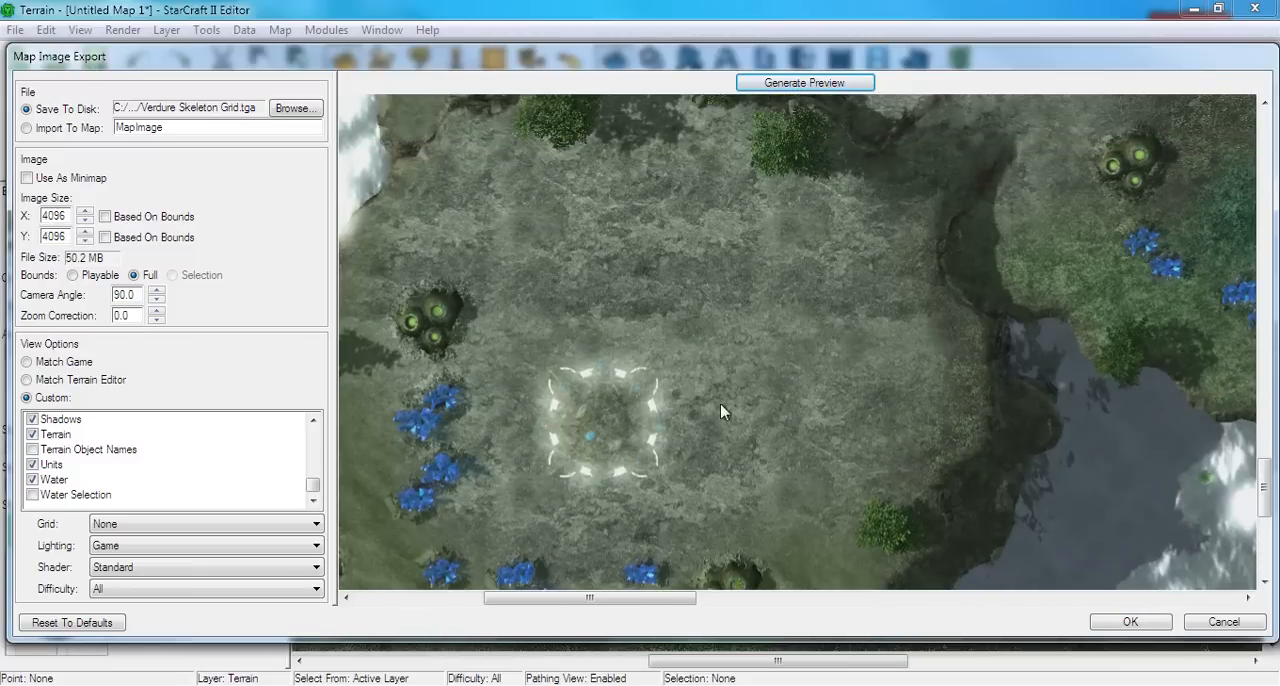
{"action": "left_click", "coordinate": [1130, 624]}
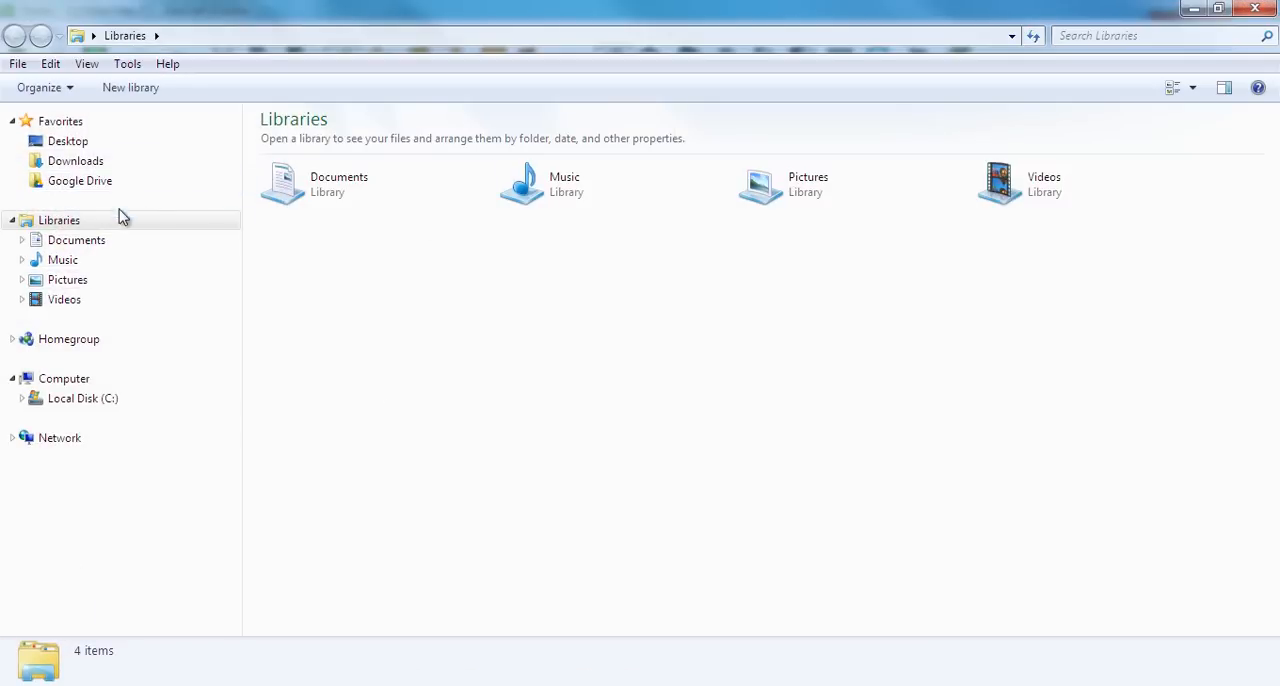
Switch to Windows Explorer and open the Verdure Skeleton Grid TGA file from the StarCraft II Artwork Verdure folder in Pictures
{"action": "left_click", "coordinate": [140, 281]}
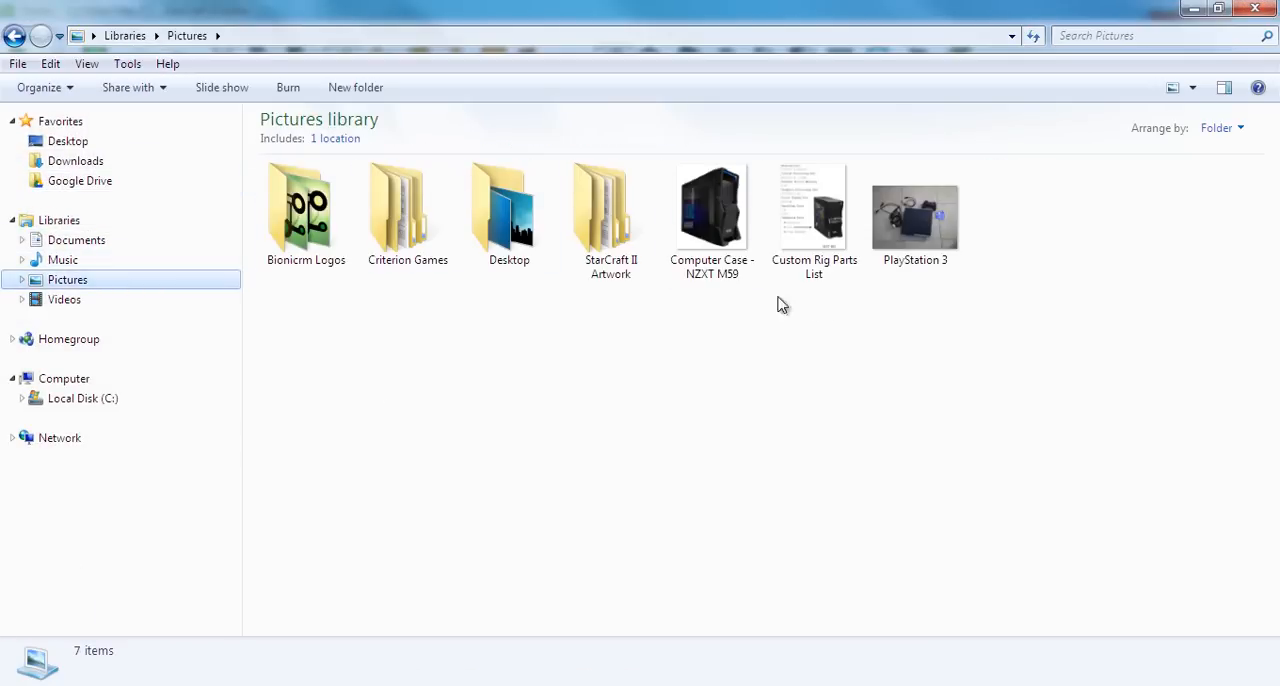
{"action": "double_click", "coordinate": [603, 240]}
{"action": "double_click", "coordinate": [485, 220]}
{"action": "left_click", "coordinate": [447, 213]}
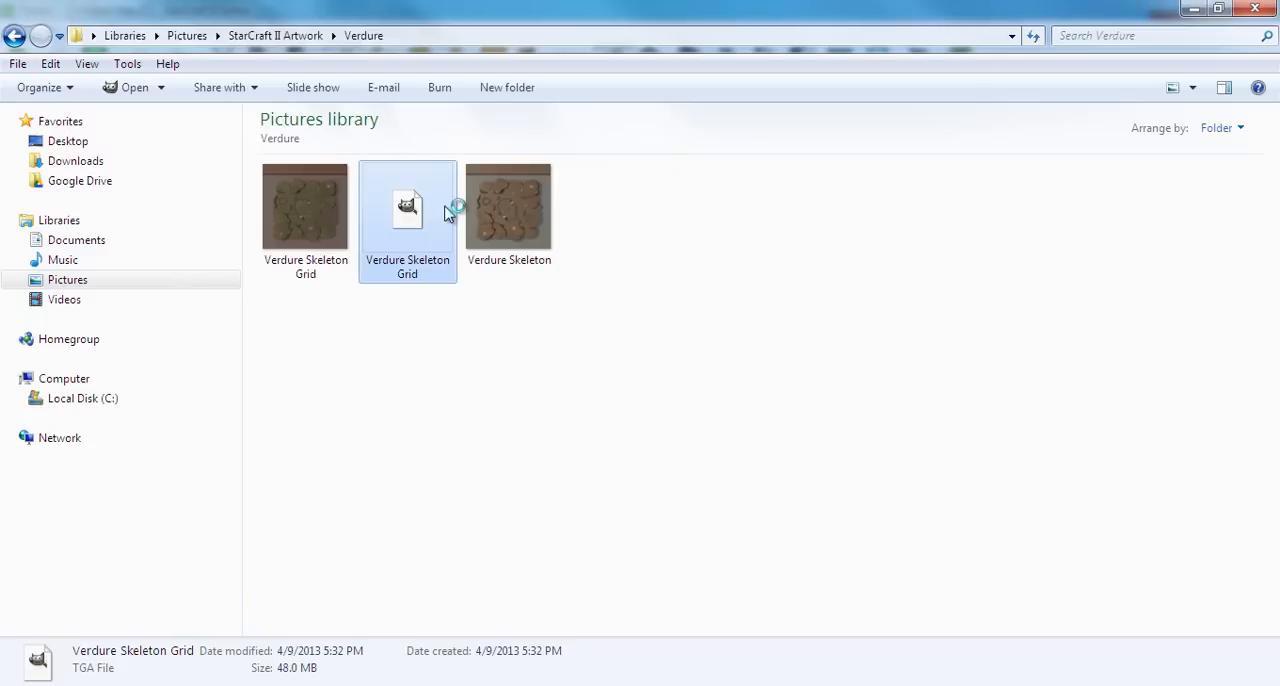
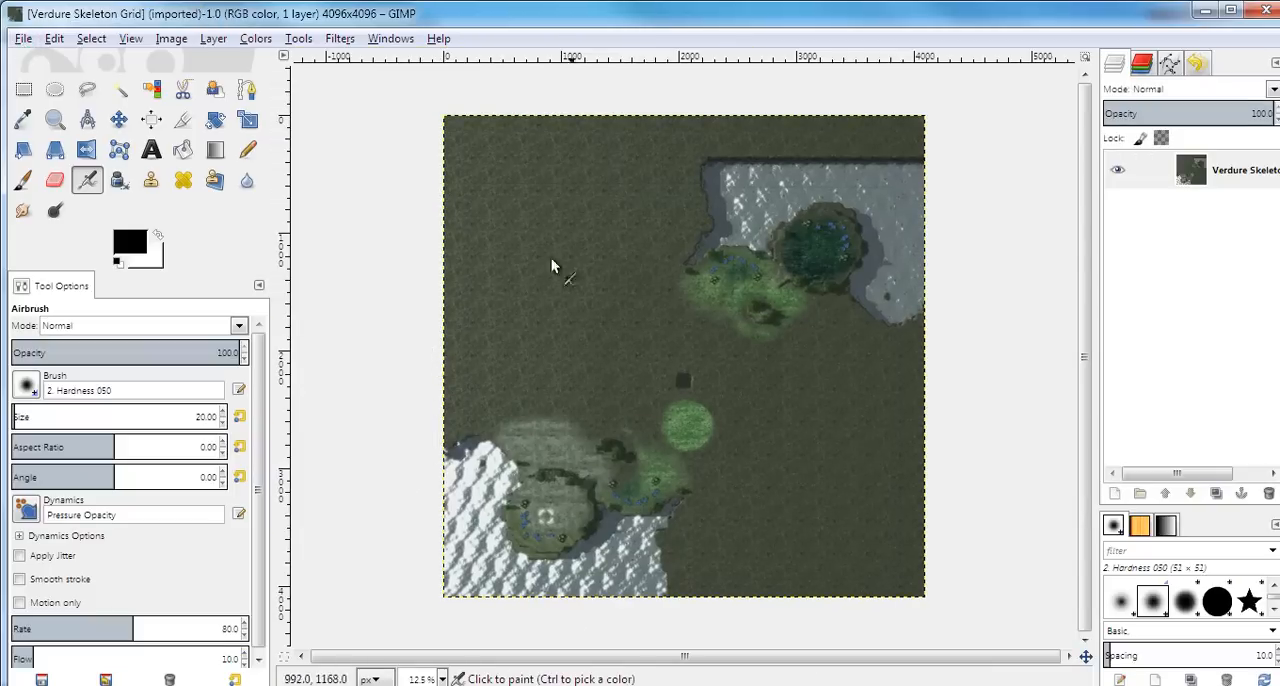
Start exporting the Verdure Skeleton Grid image and choose JPEG image as the file type
{"action": "left_click", "coordinate": [23, 39]}
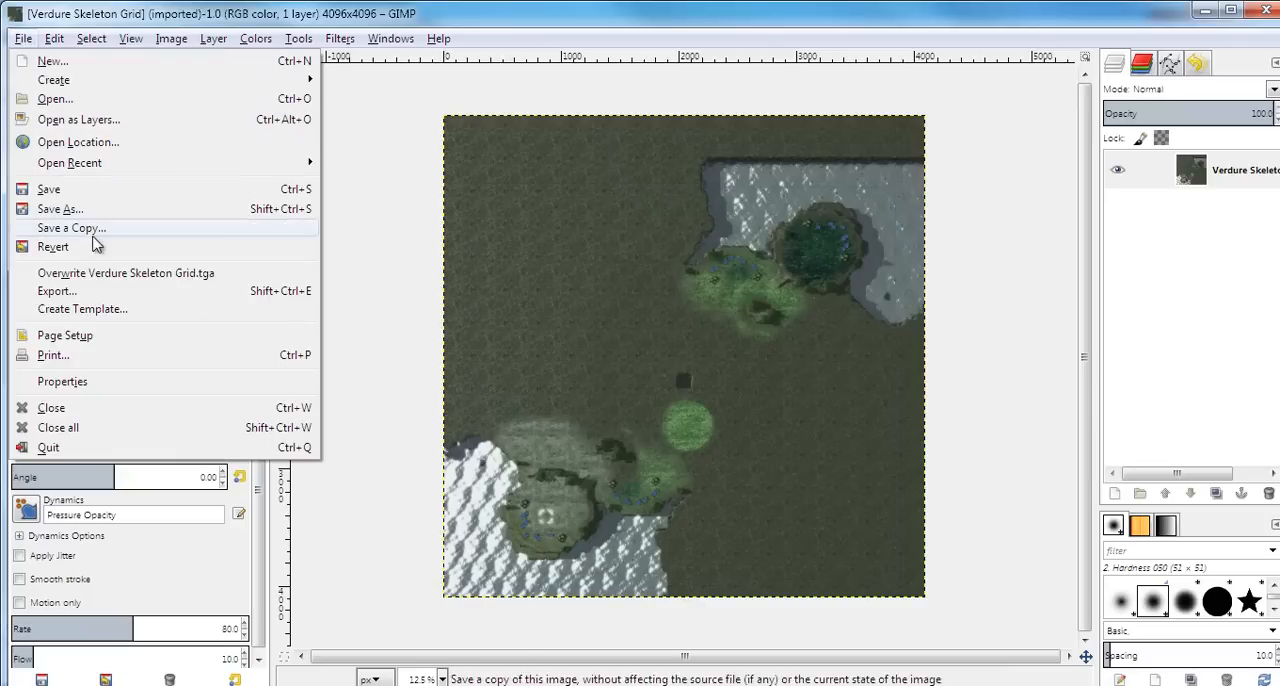
{"action": "left_click", "coordinate": [77, 293]}
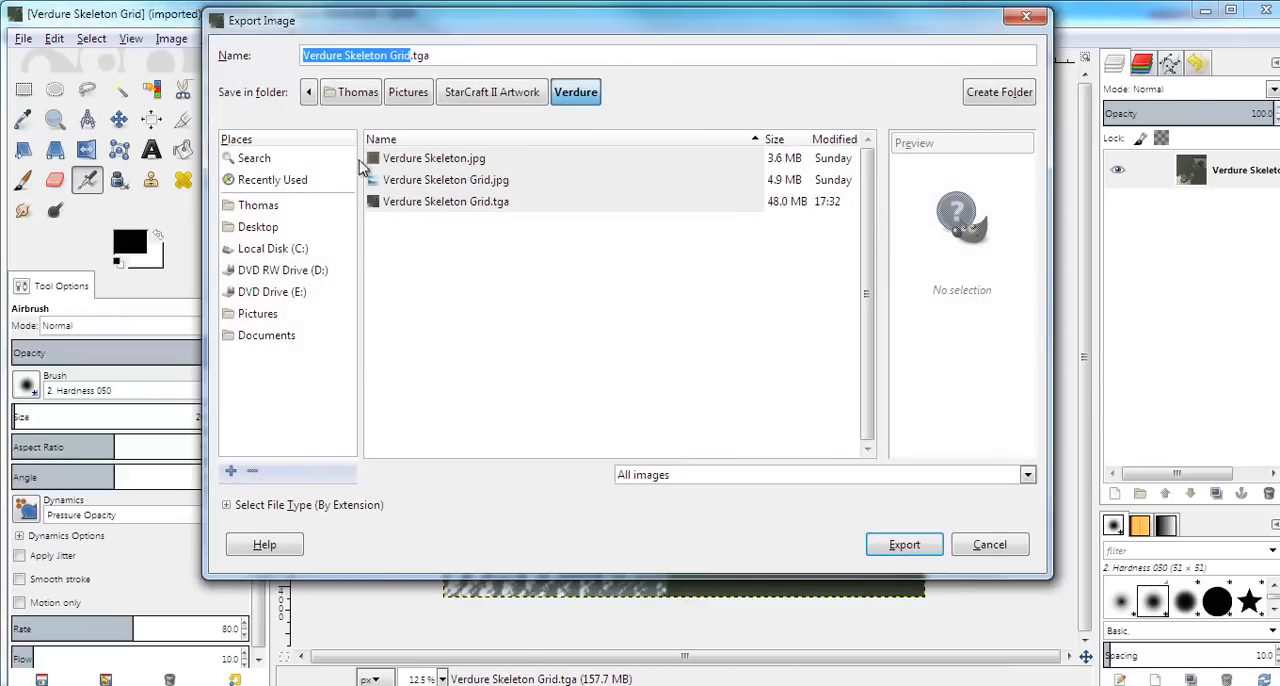
{"action": "left_click", "coordinate": [268, 505]}
{"action": "scroll", "coordinate": [322, 500], "scroll_direction": "down", "scroll_amount": 2}
{"action": "scroll", "coordinate": [320, 505], "scroll_direction": "down", "scroll_amount": 5}
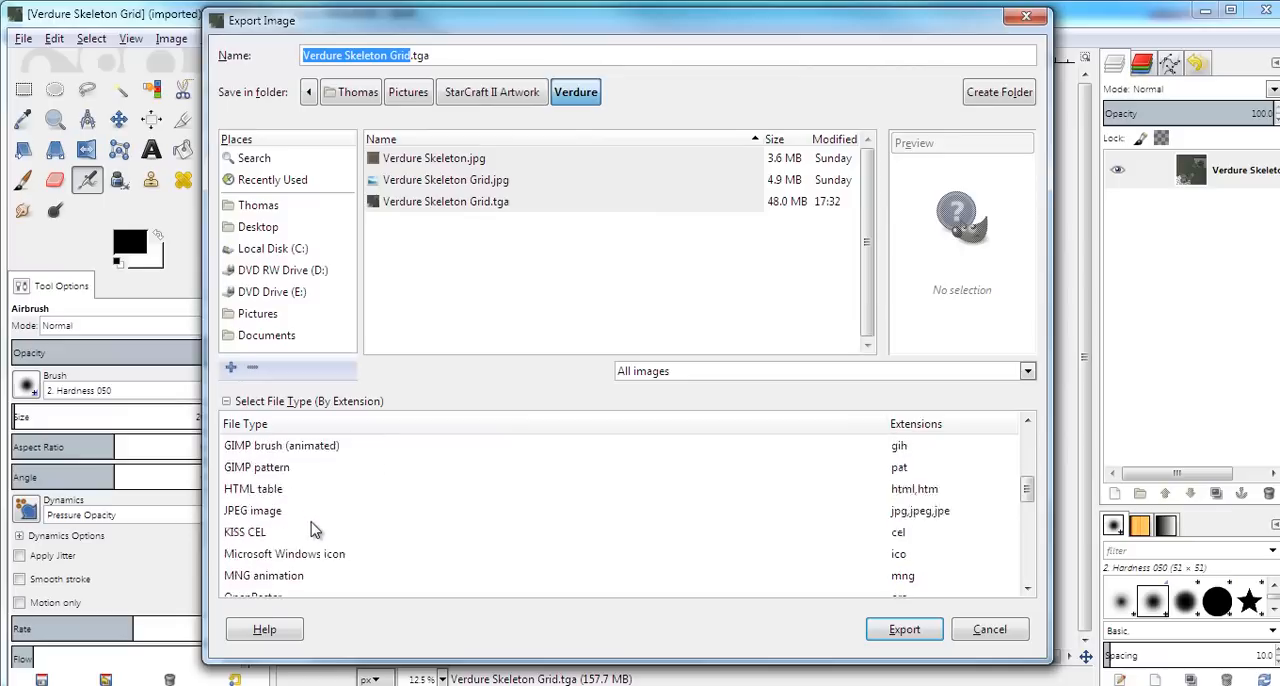
{"action": "scroll", "coordinate": [276, 572], "scroll_direction": "down", "scroll_amount": 3}
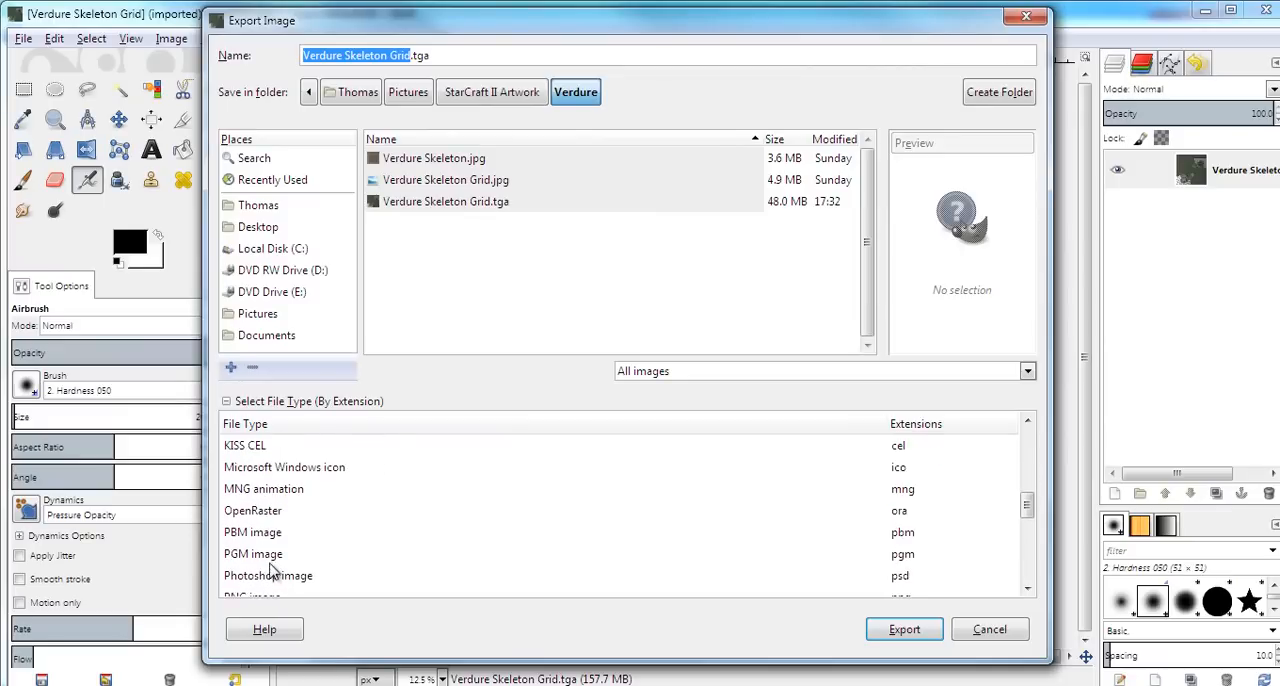
{"action": "scroll", "coordinate": [276, 565], "scroll_direction": "down", "scroll_amount": 4}
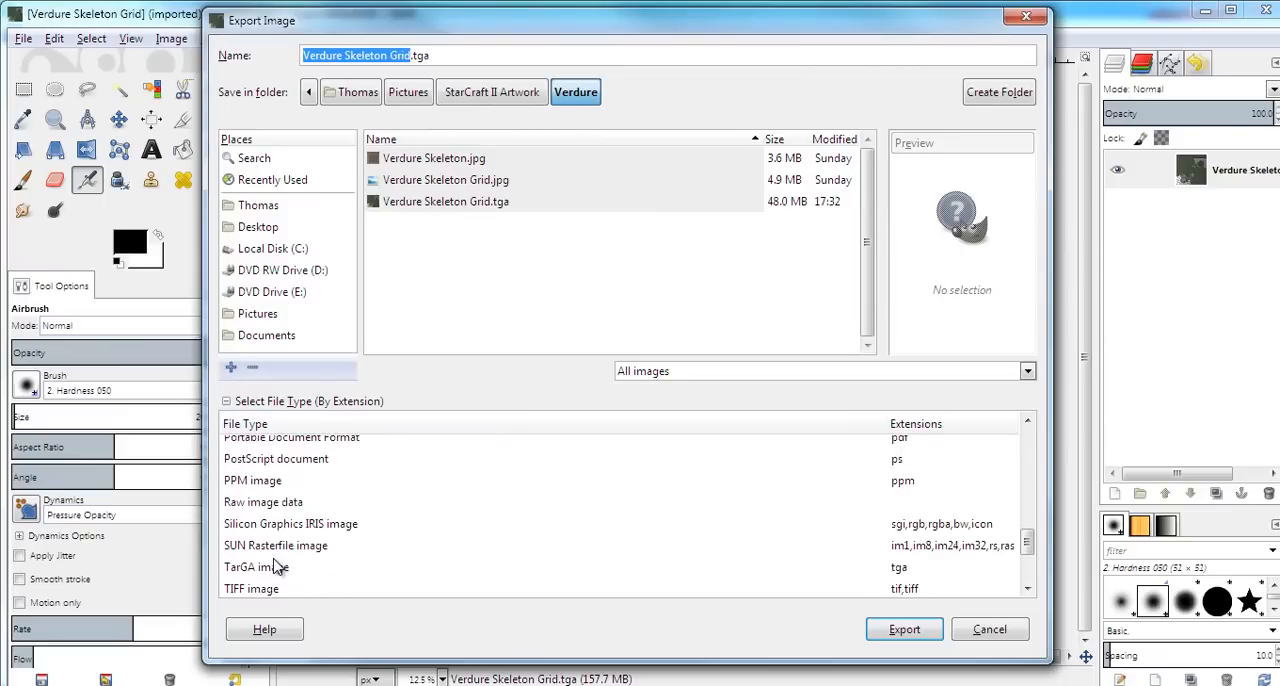
{"action": "scroll", "coordinate": [276, 565], "scroll_direction": "up", "scroll_amount": 6}
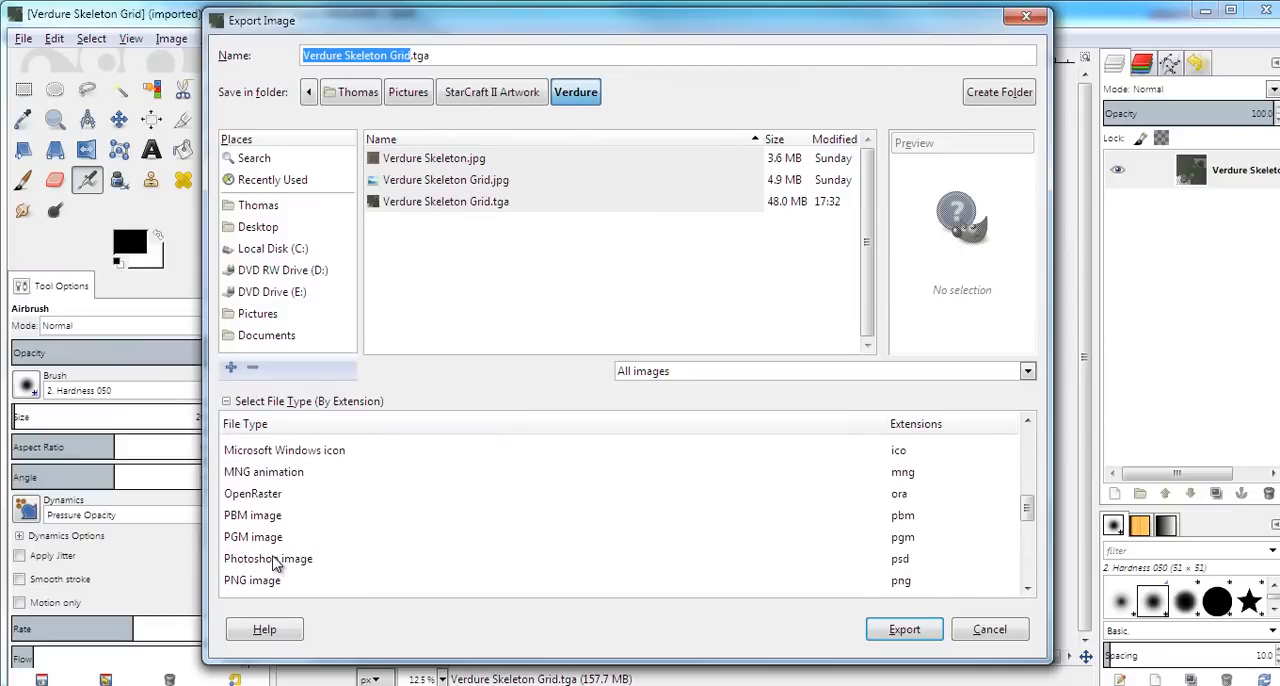
{"action": "left_click", "coordinate": [262, 526]}
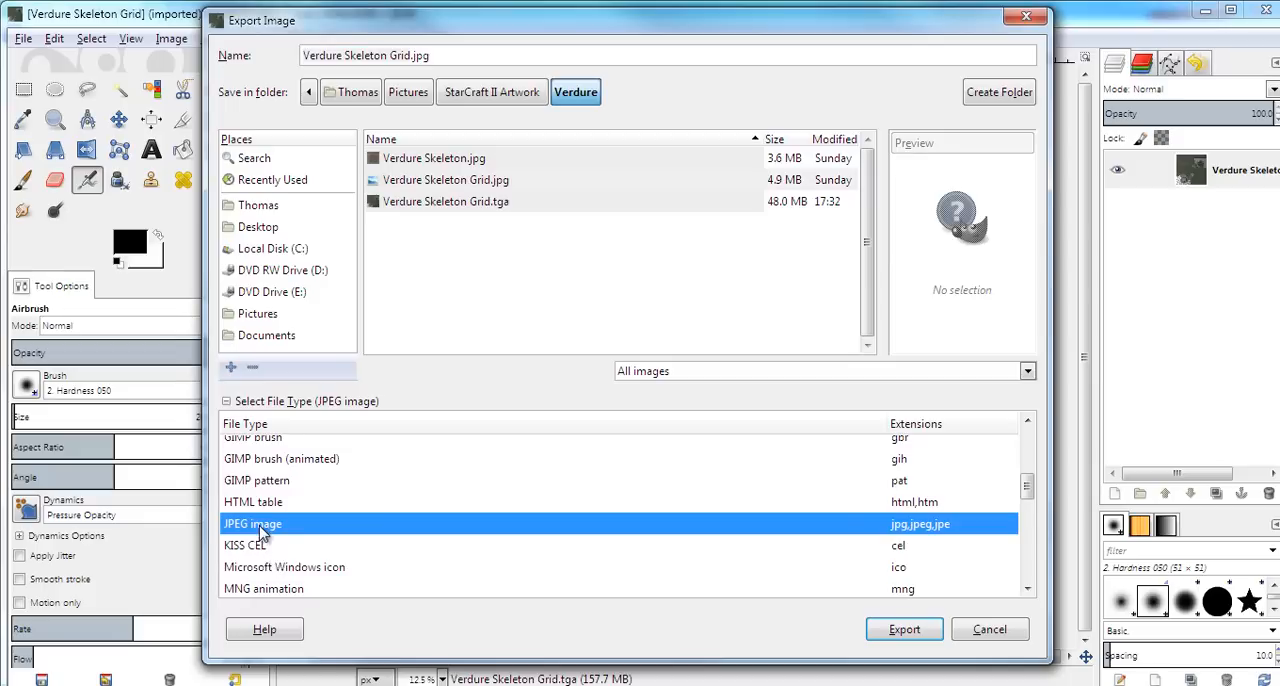
{"action": "left_click", "coordinate": [890, 626]}
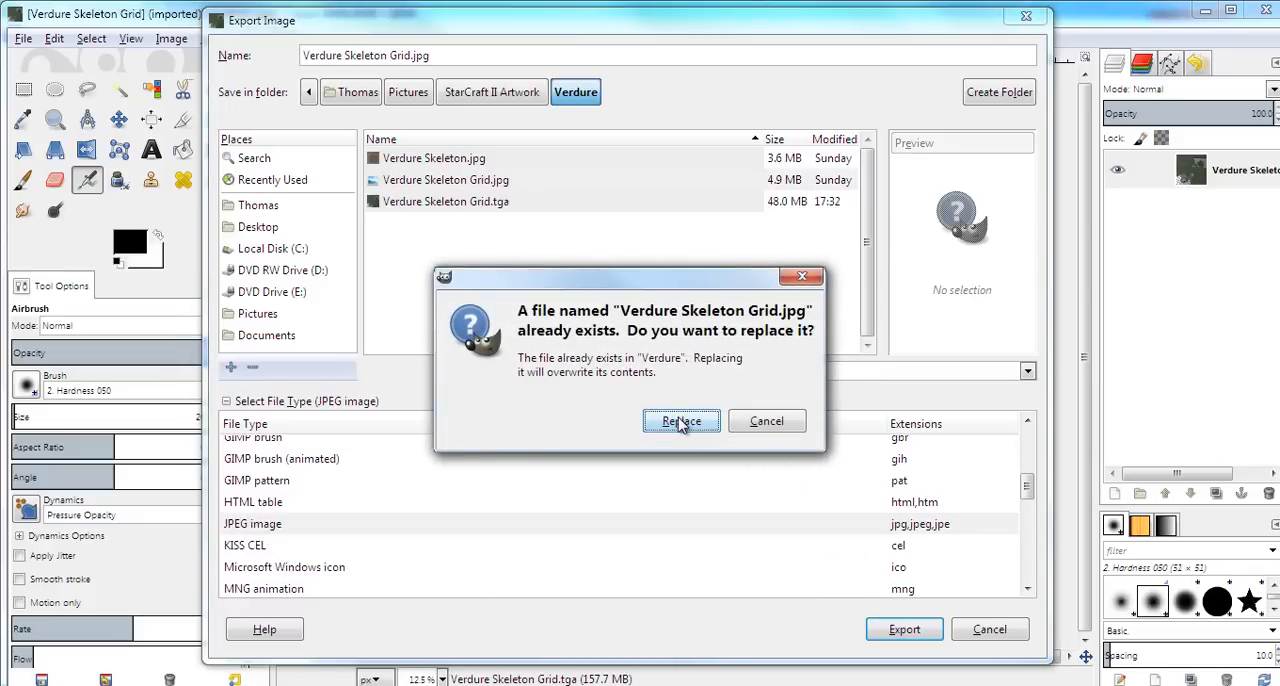
{"action": "left_click", "coordinate": [692, 425]}
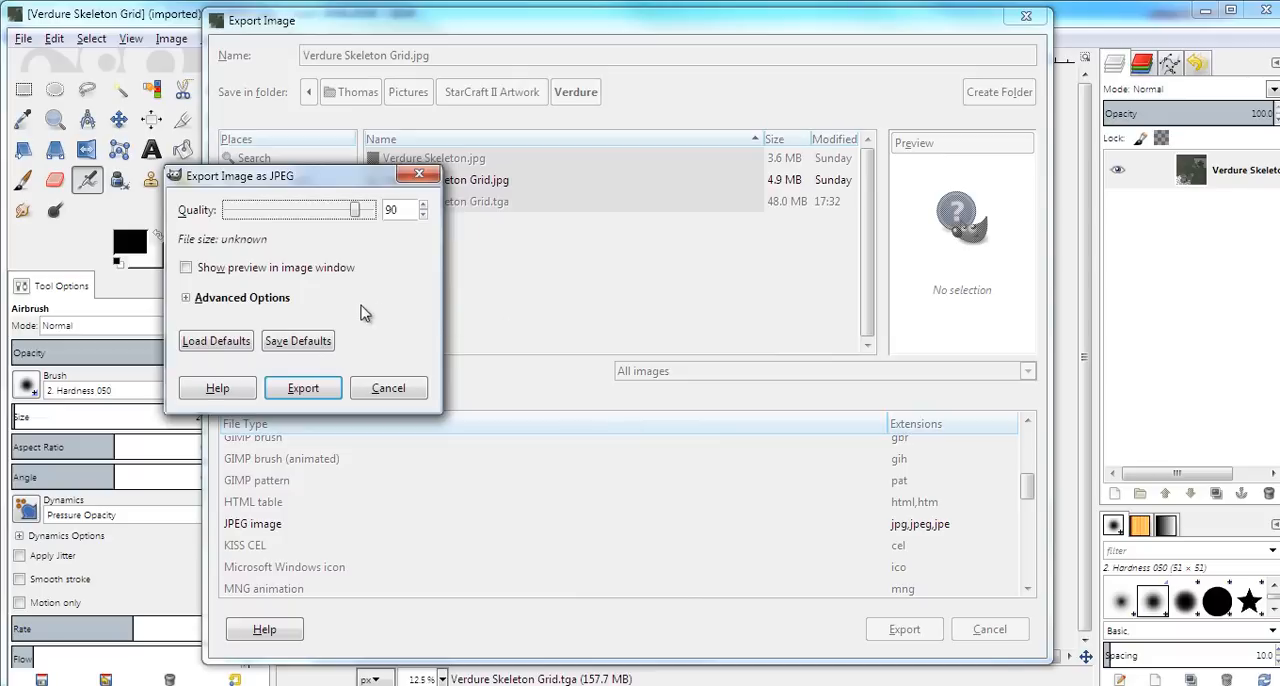
{"action": "left_click", "coordinate": [388, 388]}
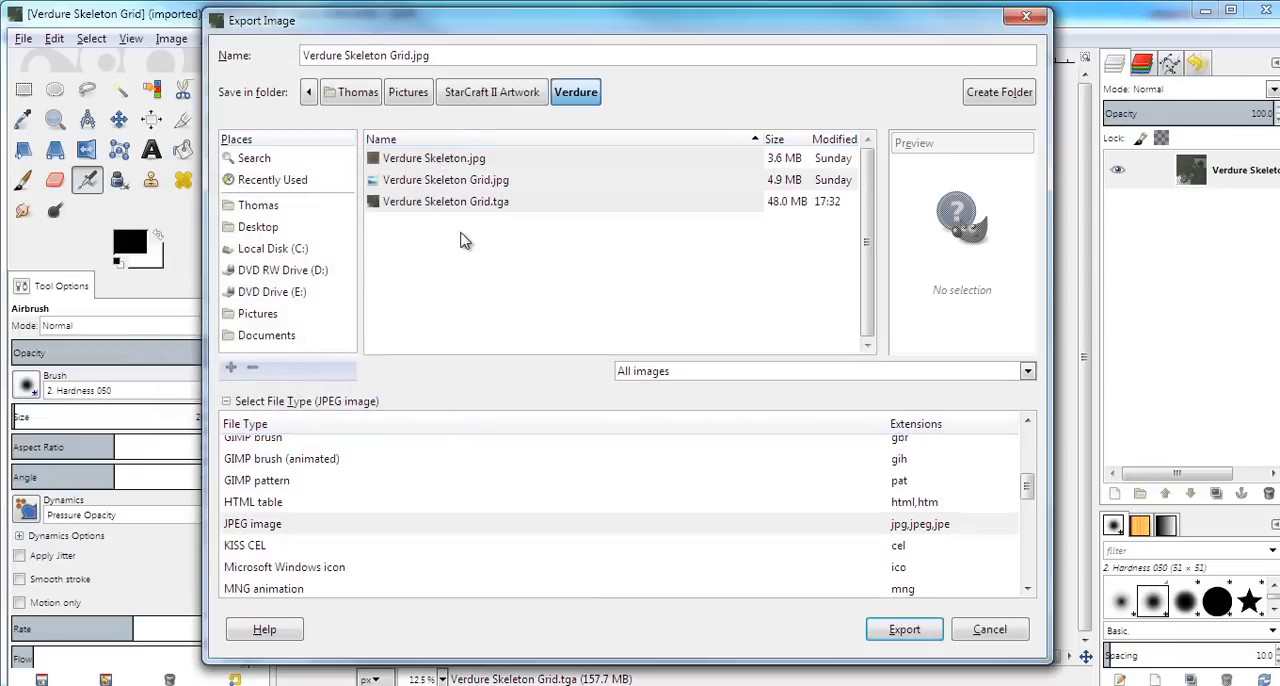
Rename the export file as Test Map.jpg and export it to the Verdure folder with the default JPEG options
{"action": "left_click_drag", "start_coordinate": [412, 56], "coordinate": [389, 56]}
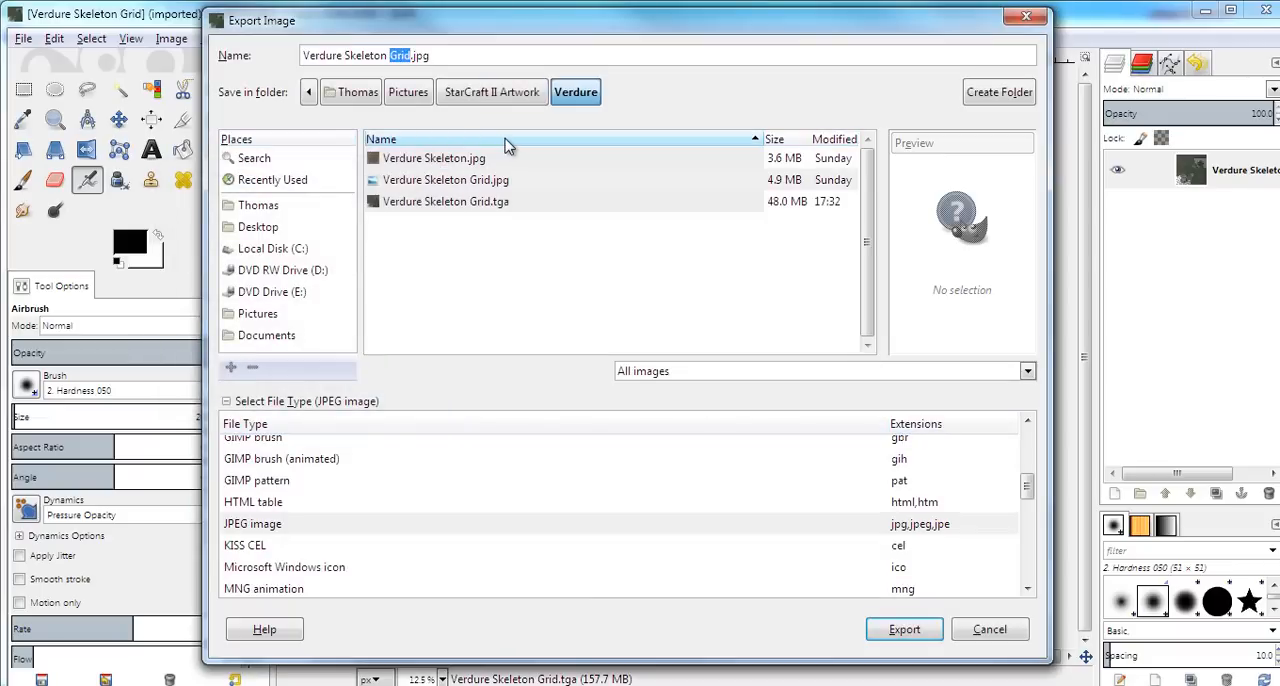
{"action": "key", "text": "BackSpace"}
{"action": "key", "text": "BackSpace"}
{"action": "key", "text": "BackSpace"}
{"action": "key", "text": "BackSpace"}
{"action": "key", "text": "BackSpace"}
{"action": "key", "text": "BackSpace"}
{"action": "key", "text": "BackSpace"}
{"action": "key", "text": "BackSpace"}
{"action": "key", "text": "BackSpace"}
{"action": "key", "text": "BackSpace"}
{"action": "key", "text": "BackSpace"}
{"action": "key", "text": "BackSpace"}
{"action": "key", "text": "BackSpace"}
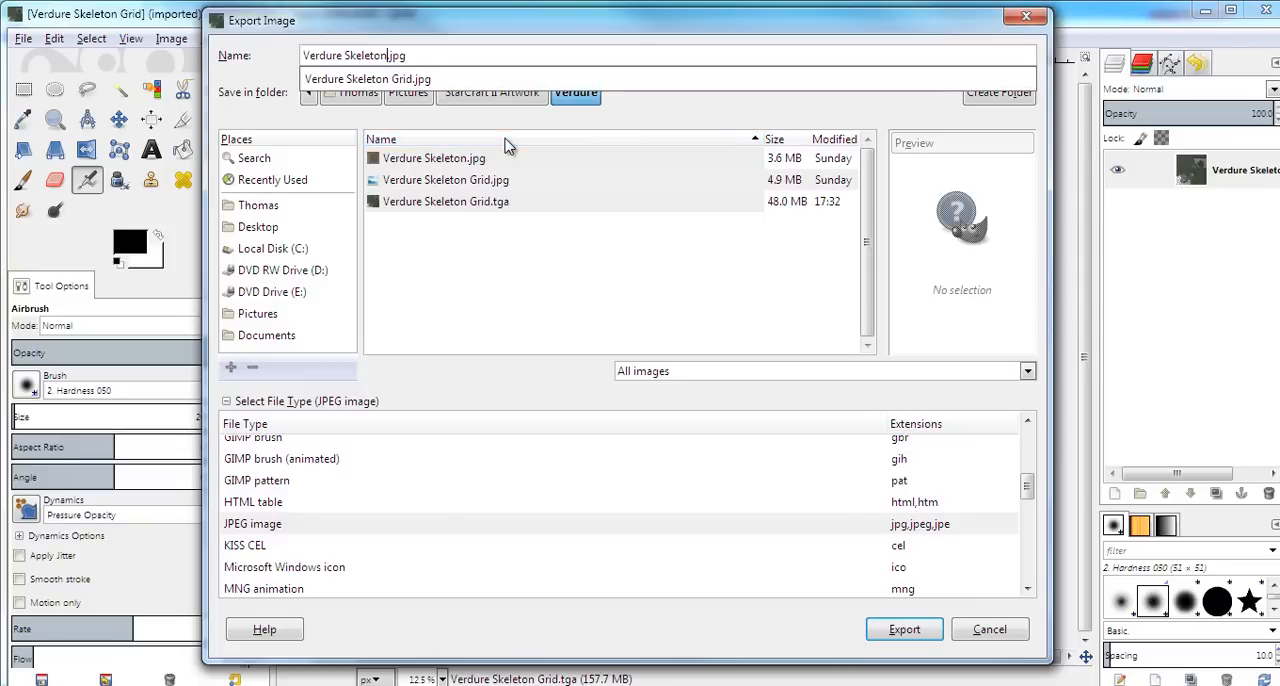
{"action": "key", "text": "BackSpace"}
{"action": "key", "text": "BackSpace"}
{"action": "key", "text": "BackSpace"}
{"action": "key", "text": "BackSpace"}
{"action": "key", "text": "BackSpace"}
{"action": "type", "text": "Test Map"}
{"action": "key", "text": "Return"}
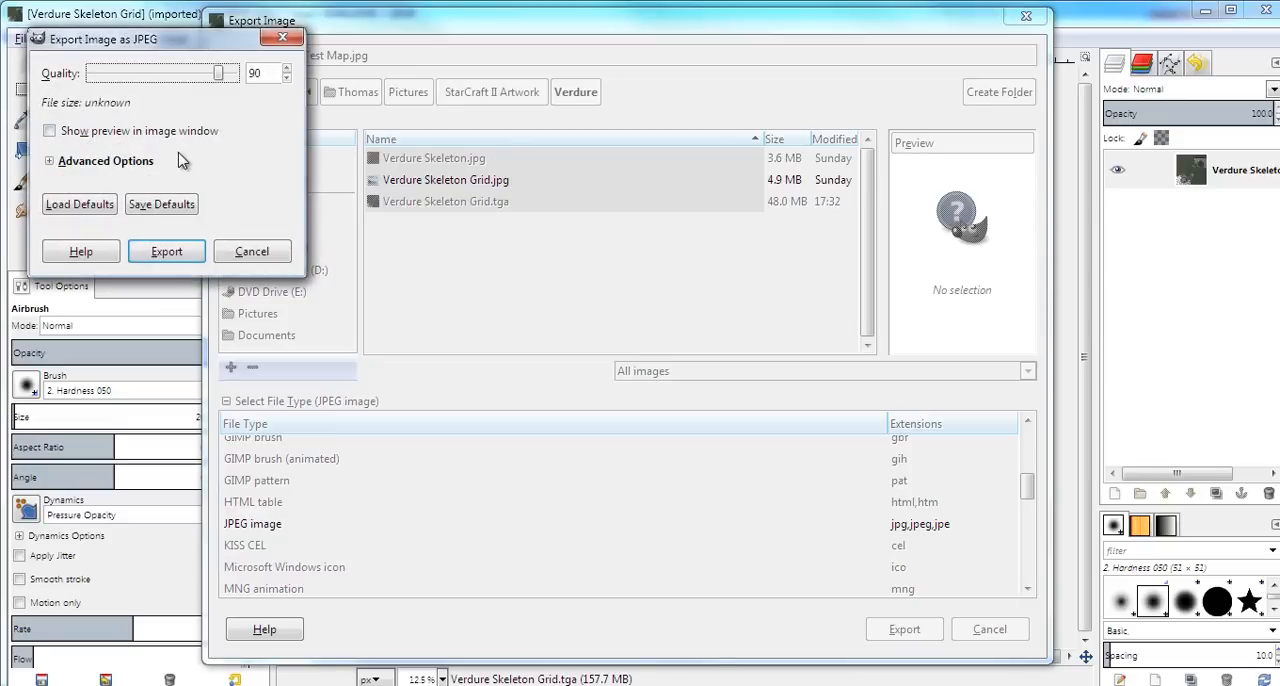
{"action": "left_click", "coordinate": [177, 252]}
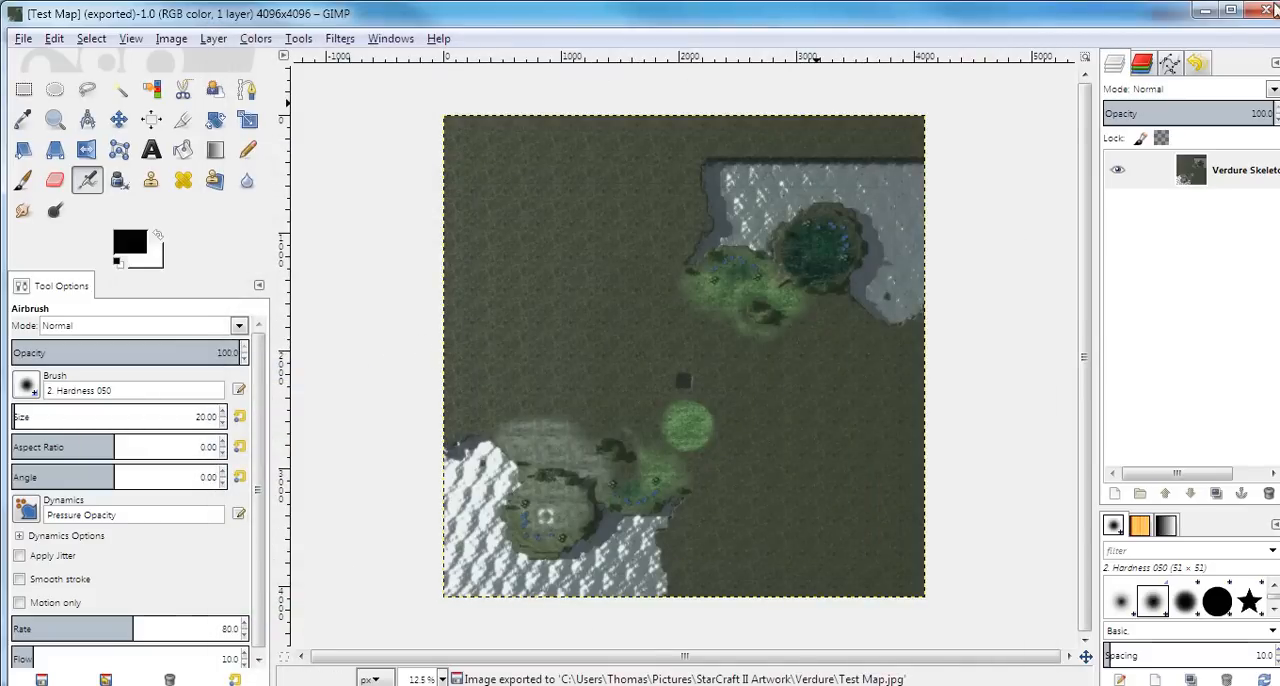
Close the exported image and quit GIMP to return to the StarCraft II Editor
{"action": "left_click", "coordinate": [1268, 10]}
{"action": "left_click", "coordinate": [1266, 11]}
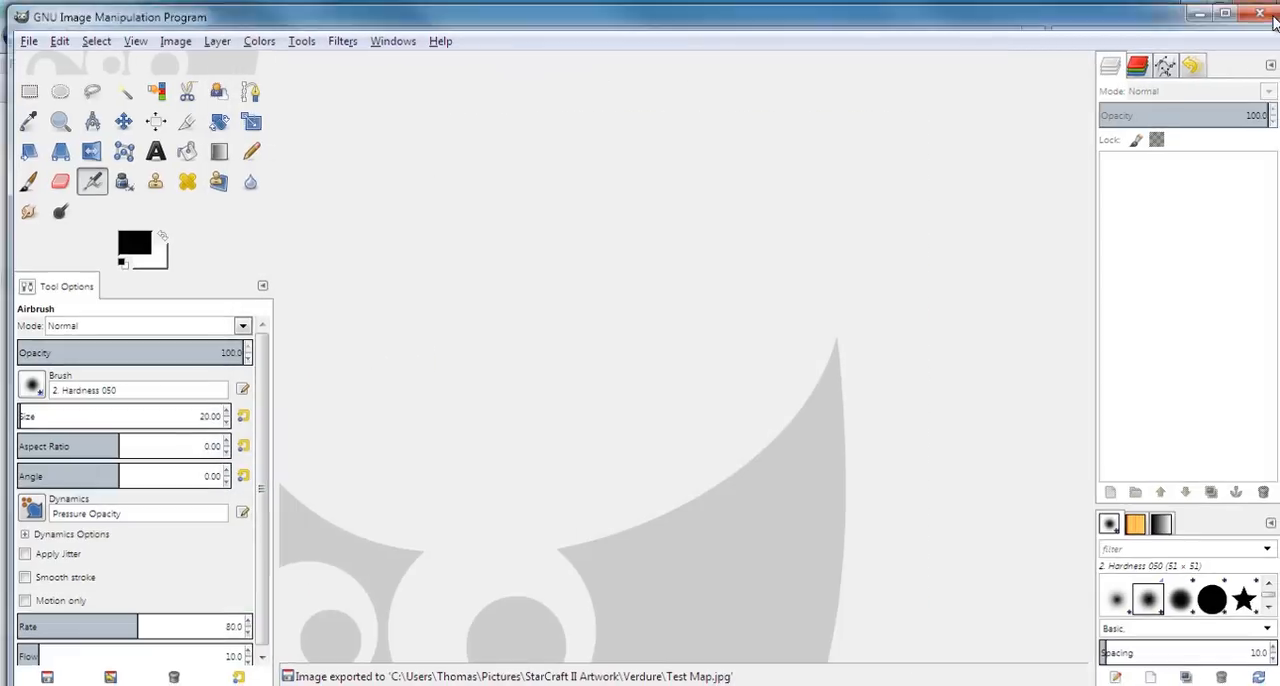
{"action": "left_click", "coordinate": [1255, 9]}
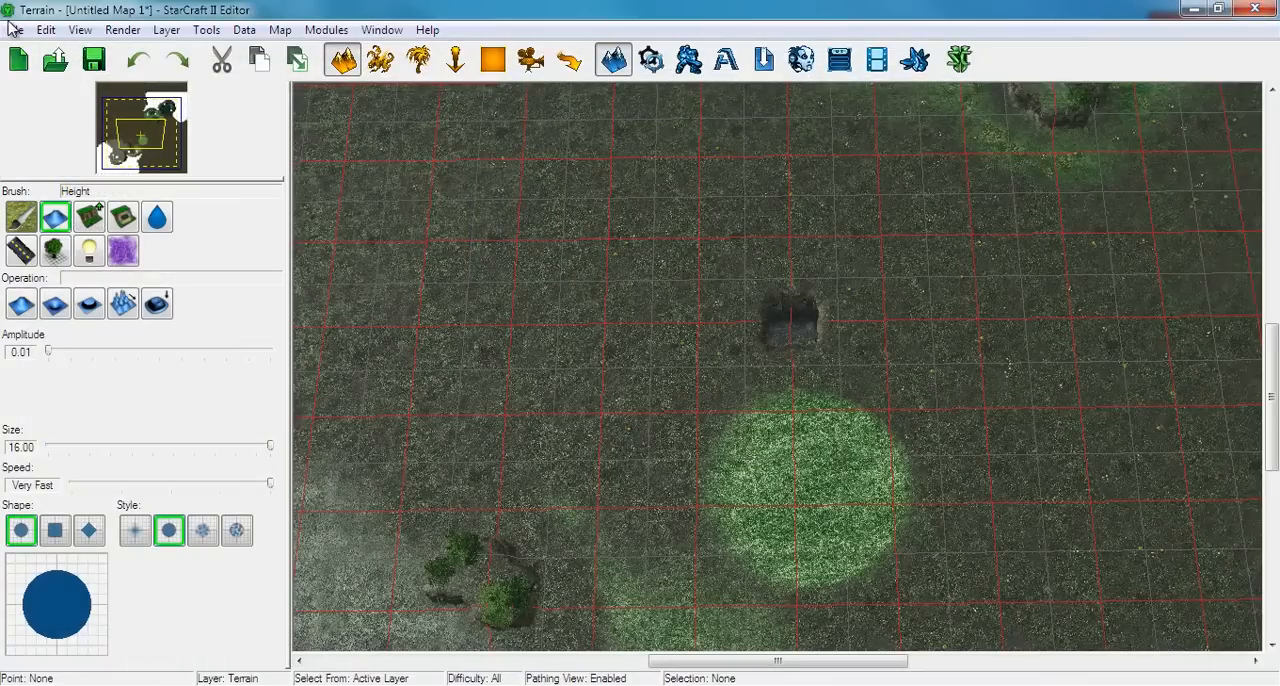
Save the untitled map to the Desktop as a StarCraft II map file named Test Map
{"action": "left_click", "coordinate": [94, 60]}
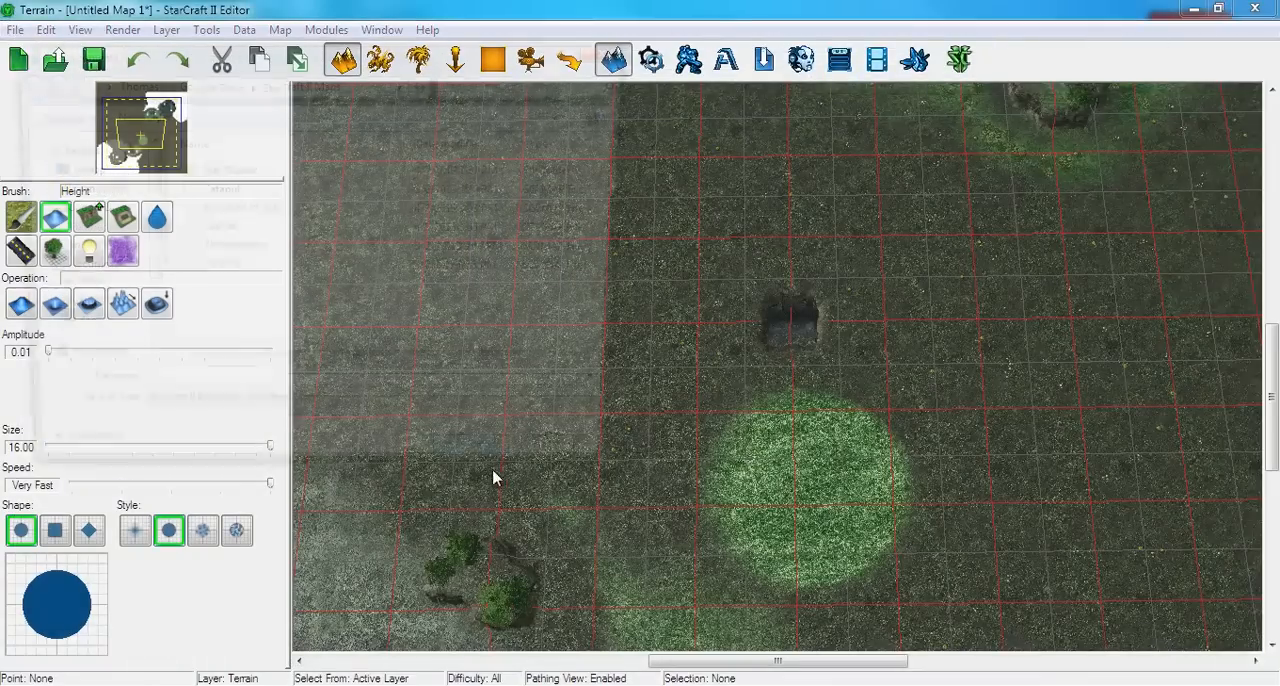
{"action": "left_click", "coordinate": [80, 168]}
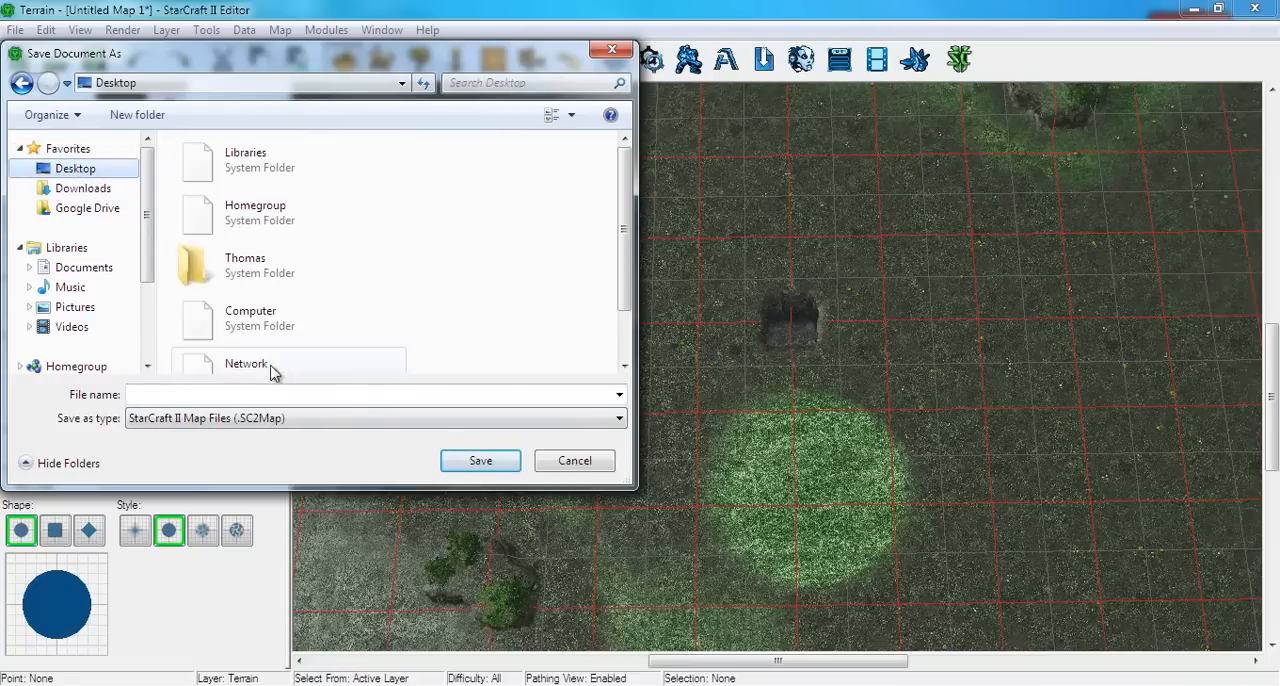
{"action": "left_click", "coordinate": [240, 393]}
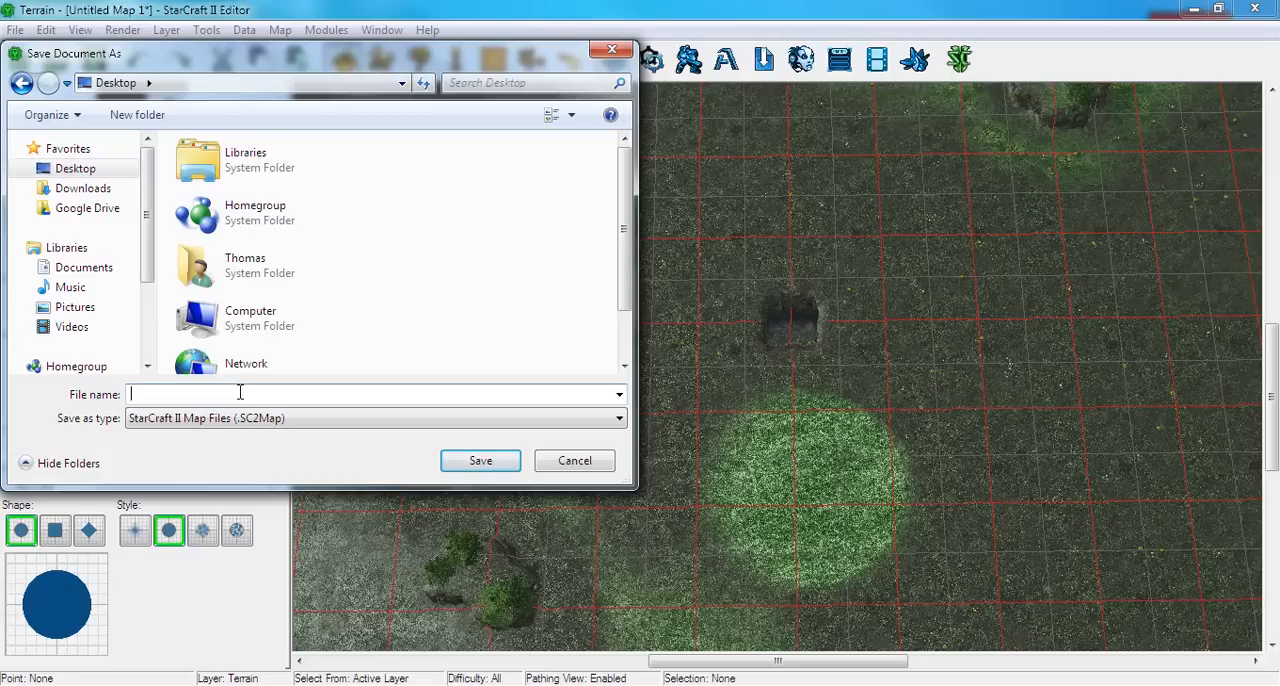
{"action": "type", "text": "Test T"}
{"action": "key", "text": "BackSpace"}
{"action": "type", "text": "Map"}
{"action": "key", "text": "Return"}
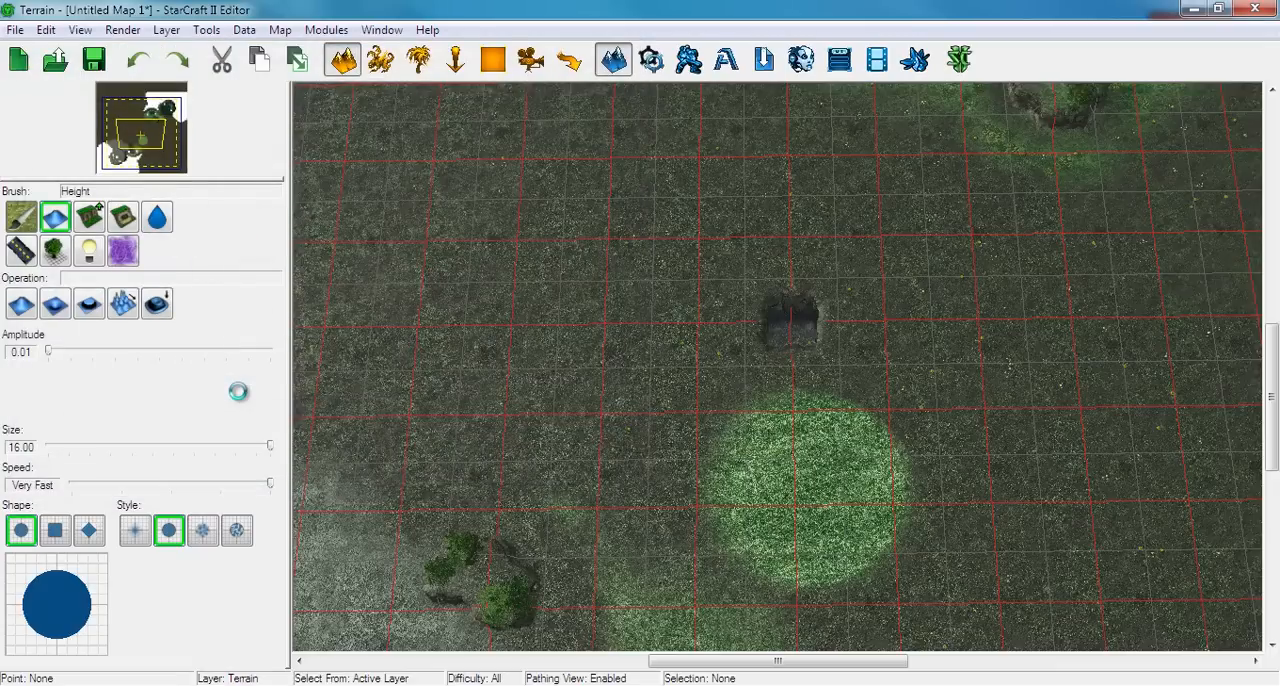
Start publishing the map, log in to Battle.net with the account password and continue to the publishing options
{"action": "left_click", "coordinate": [15, 31]}
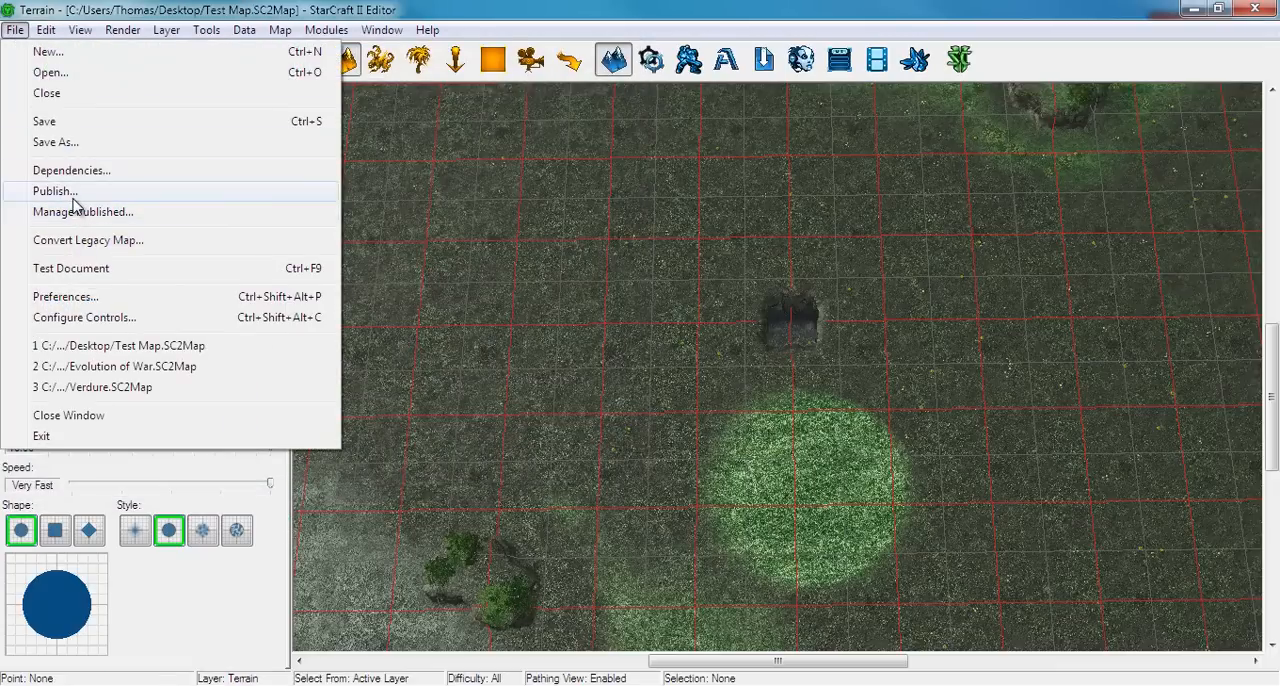
{"action": "left_click", "coordinate": [74, 198]}
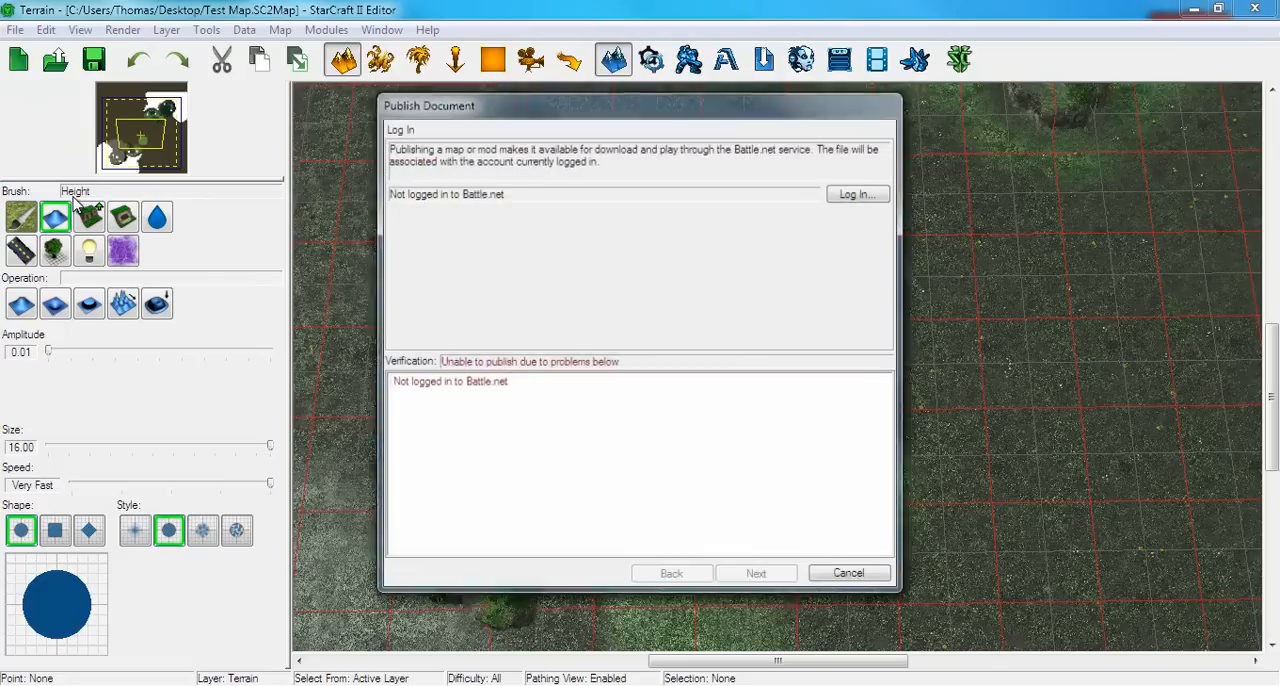
{"action": "left_click", "coordinate": [848, 194]}
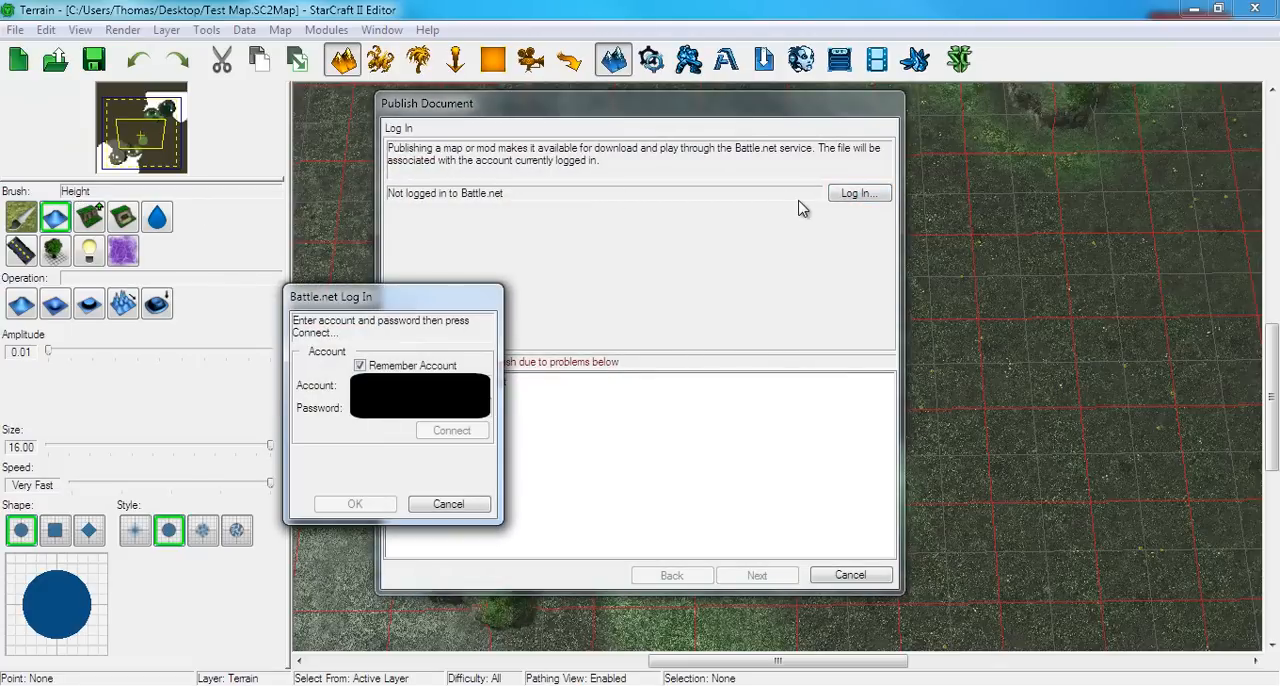
{"action": "type", "text": "****"}
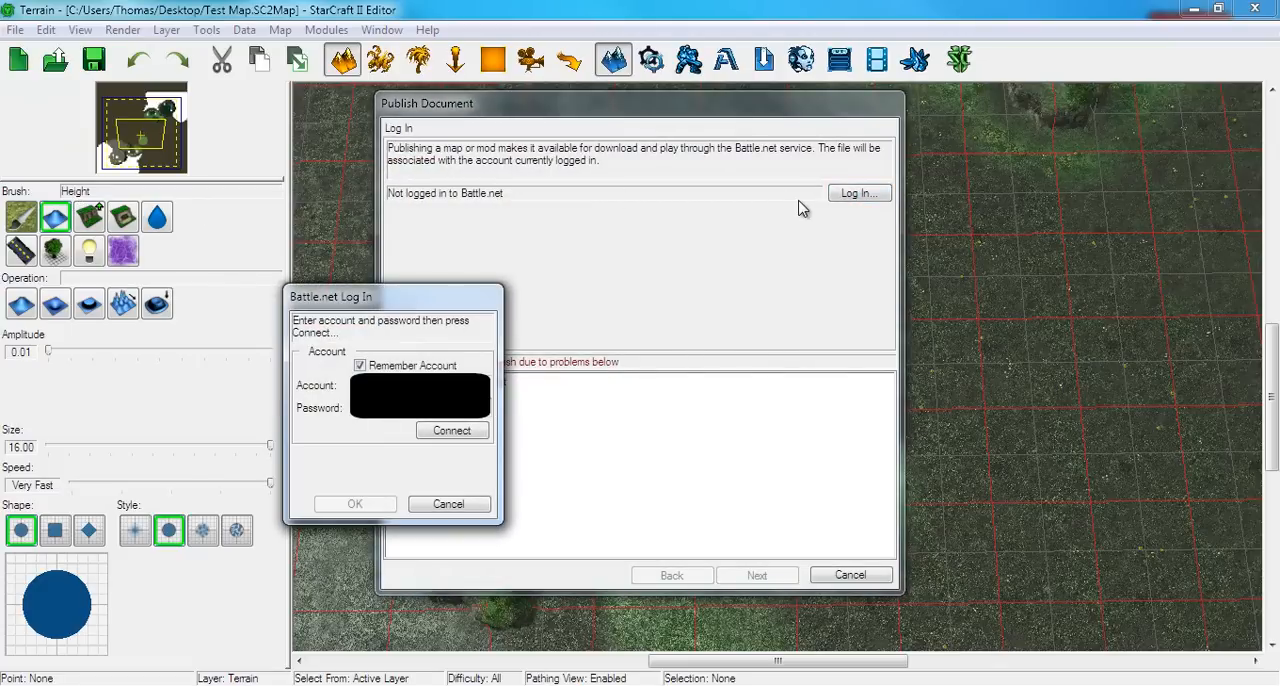
{"action": "key", "text": "Return"}
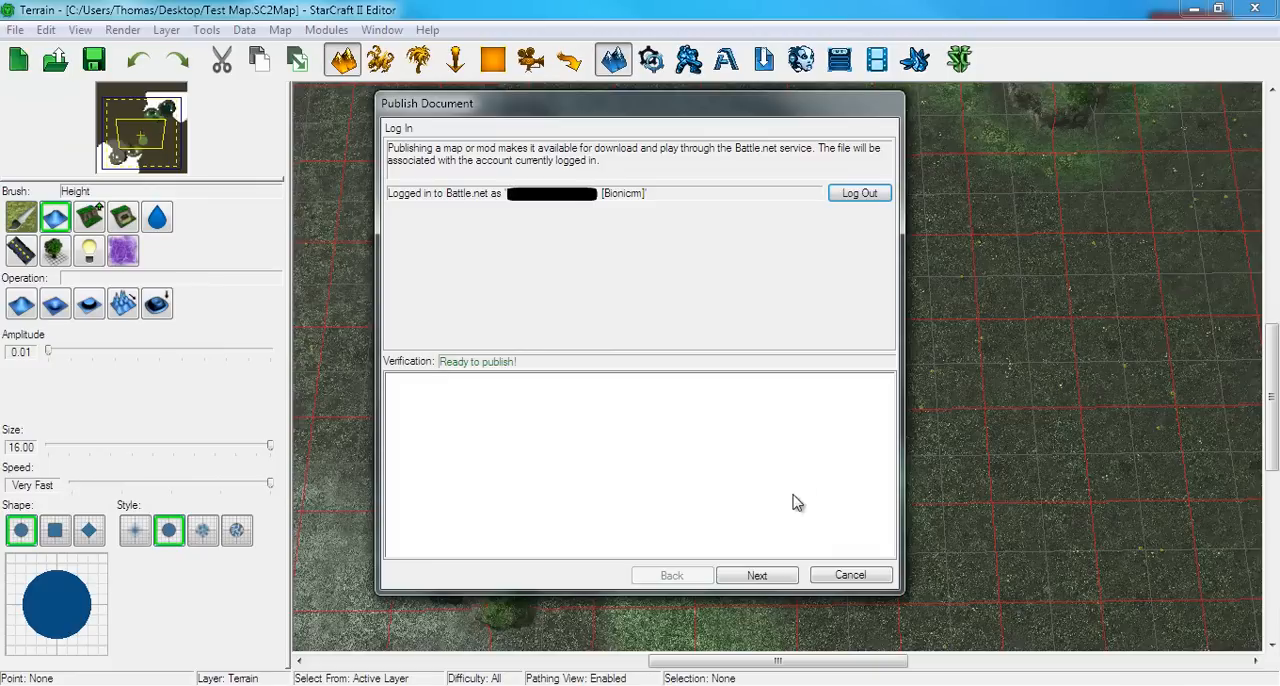
{"action": "left_click", "coordinate": [742, 580]}
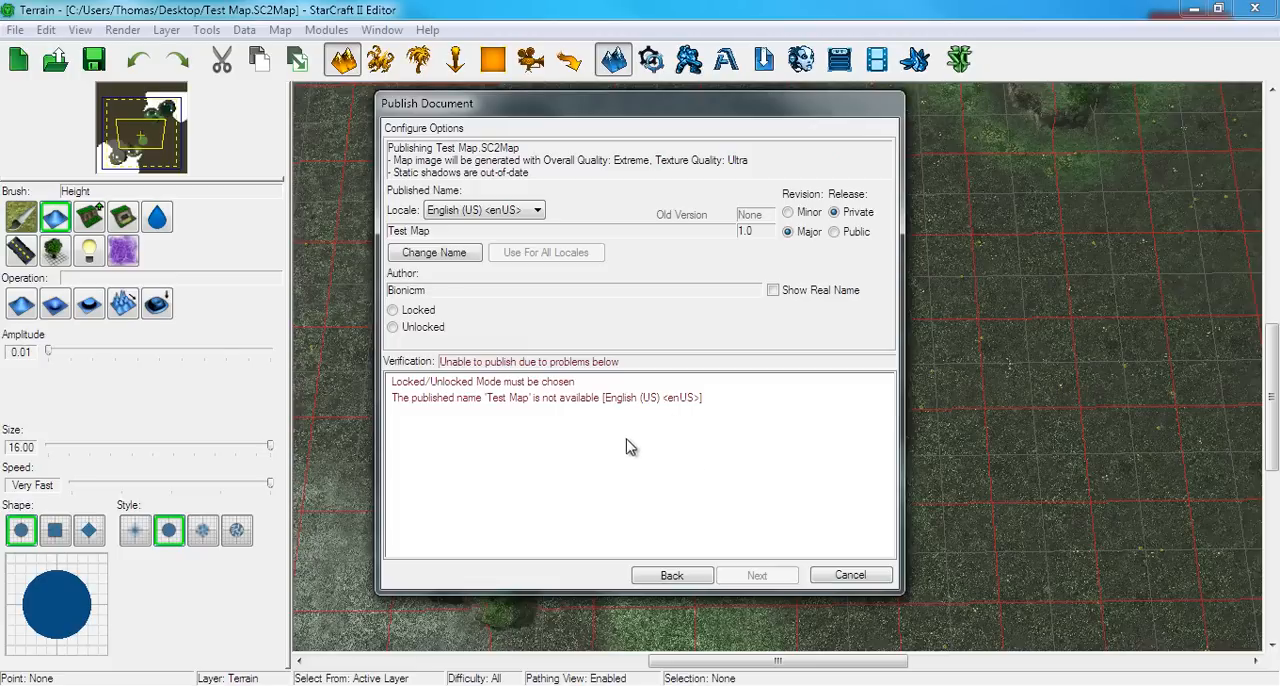
Change the published name to Test Map 010101010 for all locales
{"action": "left_click", "coordinate": [620, 336]}
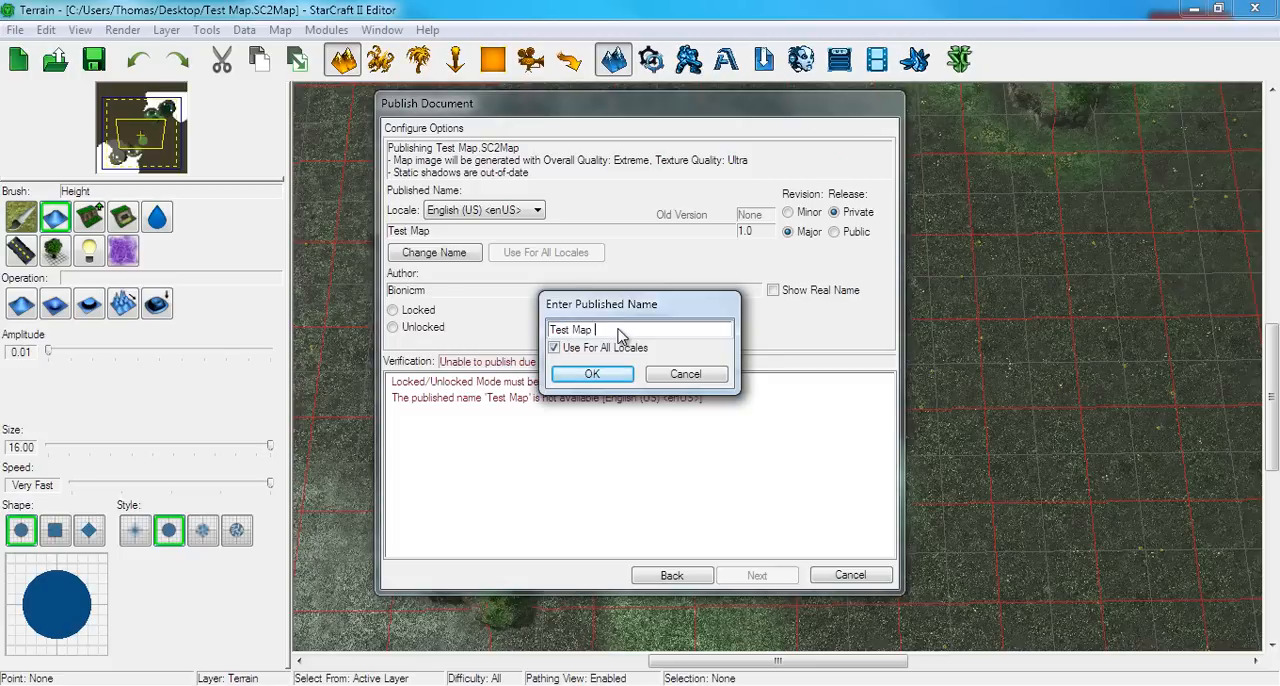
{"action": "type", "text": "010101010"}
{"action": "key", "text": "Return"}
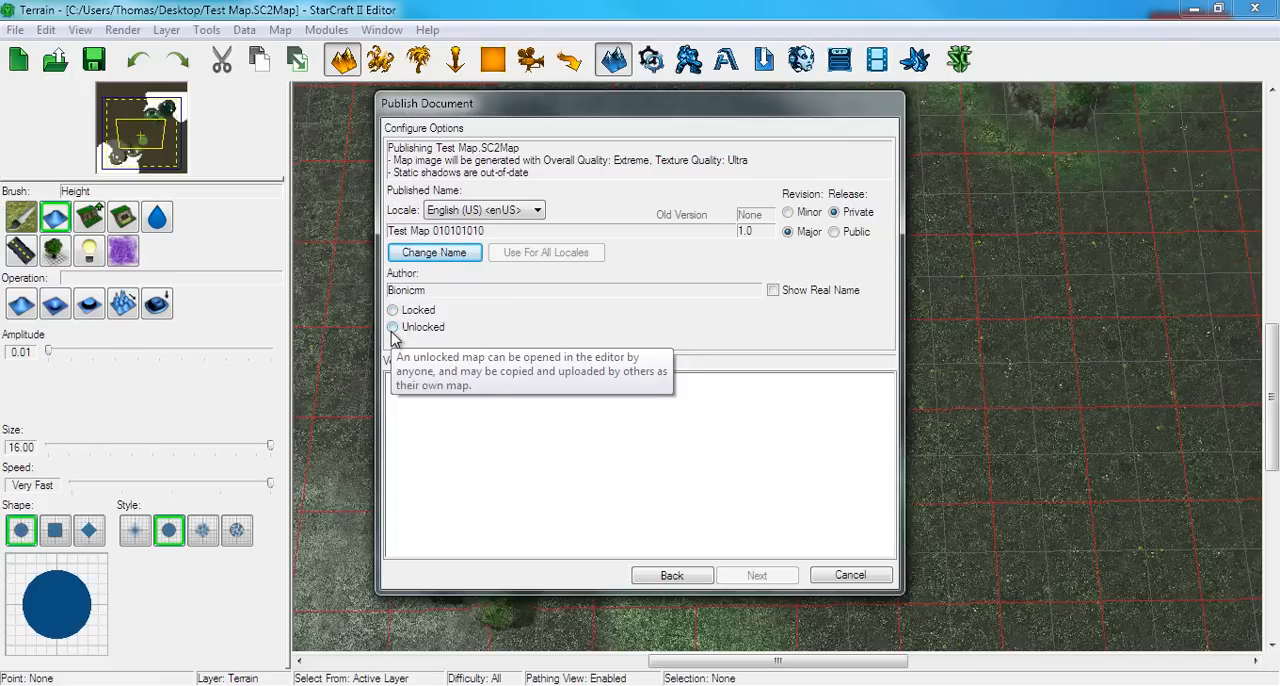
Set the release to Public and compare the Major and Minor revision types, leaving Minor selected
{"action": "left_click", "coordinate": [788, 213]}
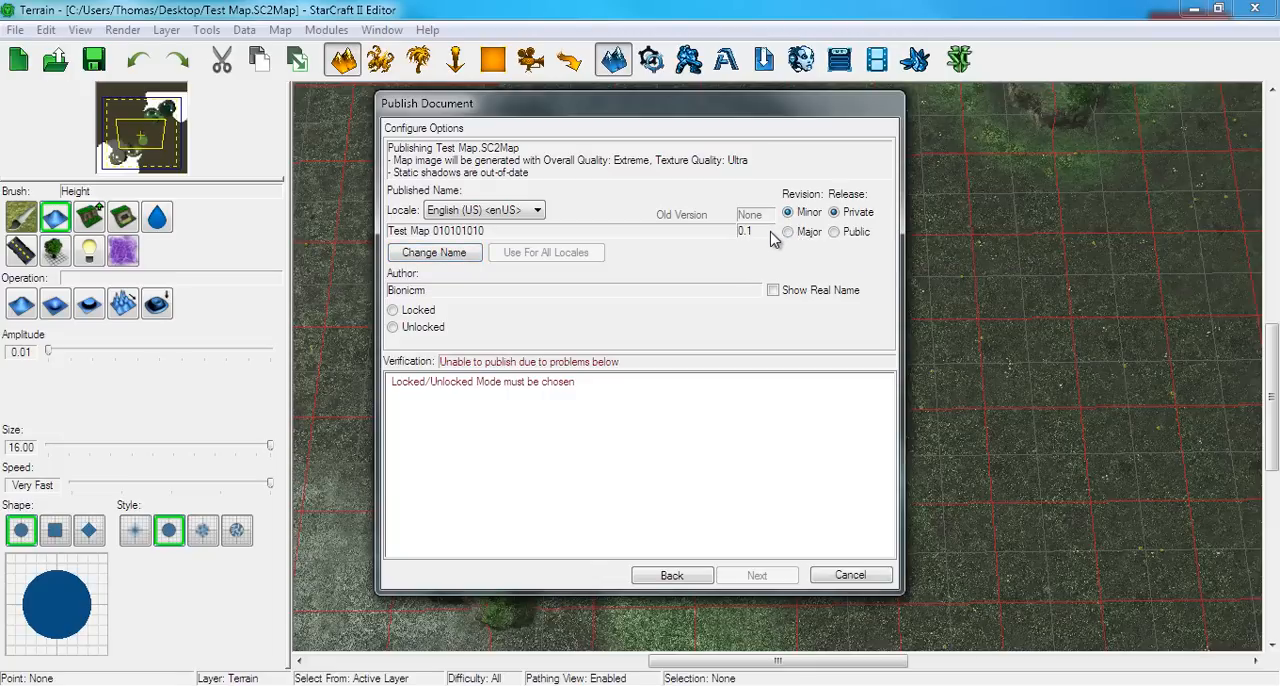
{"action": "left_click", "coordinate": [835, 233]}
{"action": "left_click", "coordinate": [806, 234]}
{"action": "left_click", "coordinate": [789, 212]}
{"action": "left_click", "coordinate": [788, 233]}
{"action": "left_click", "coordinate": [788, 212]}
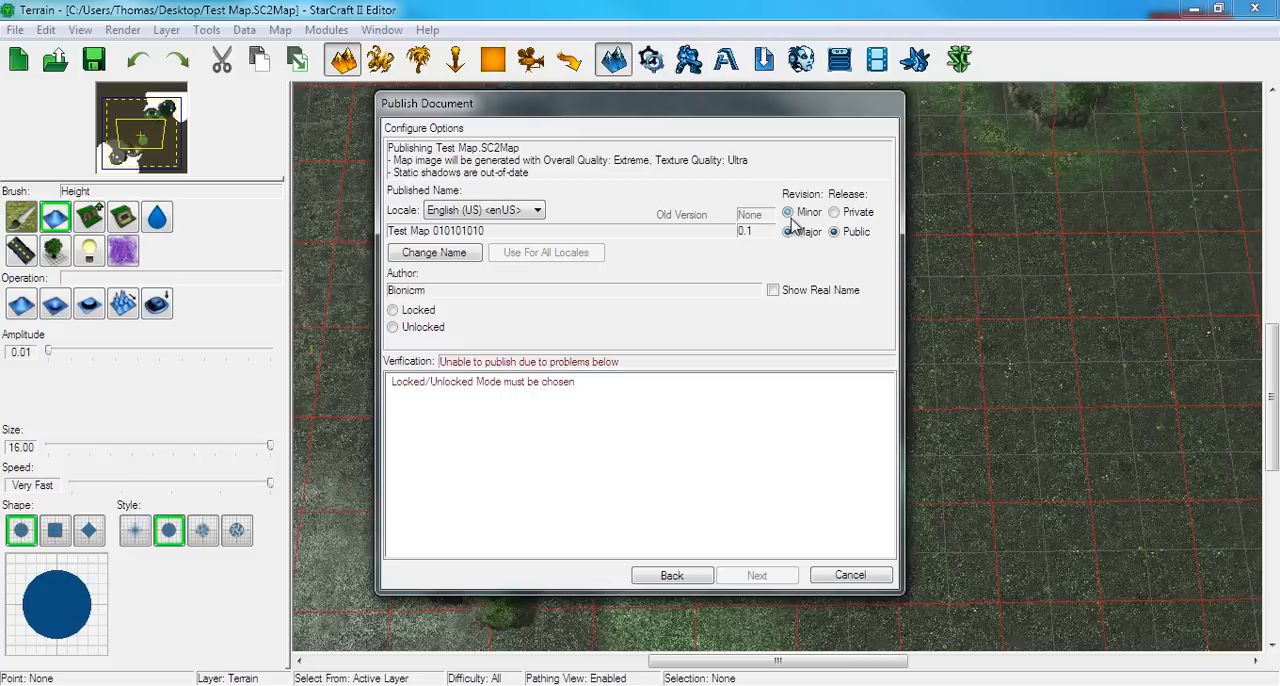
Set the map to Locked, accept the lock, and continue to the storage requirements check
{"action": "left_click", "coordinate": [408, 316]}
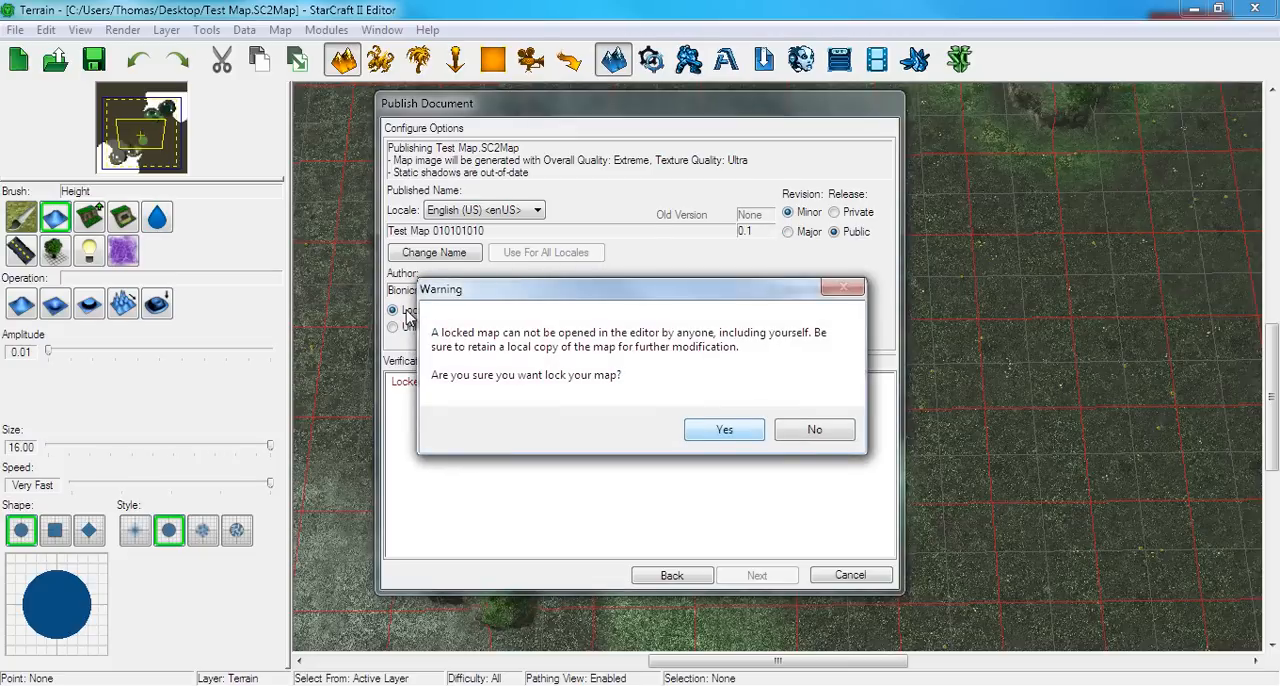
{"action": "key", "text": "Return"}
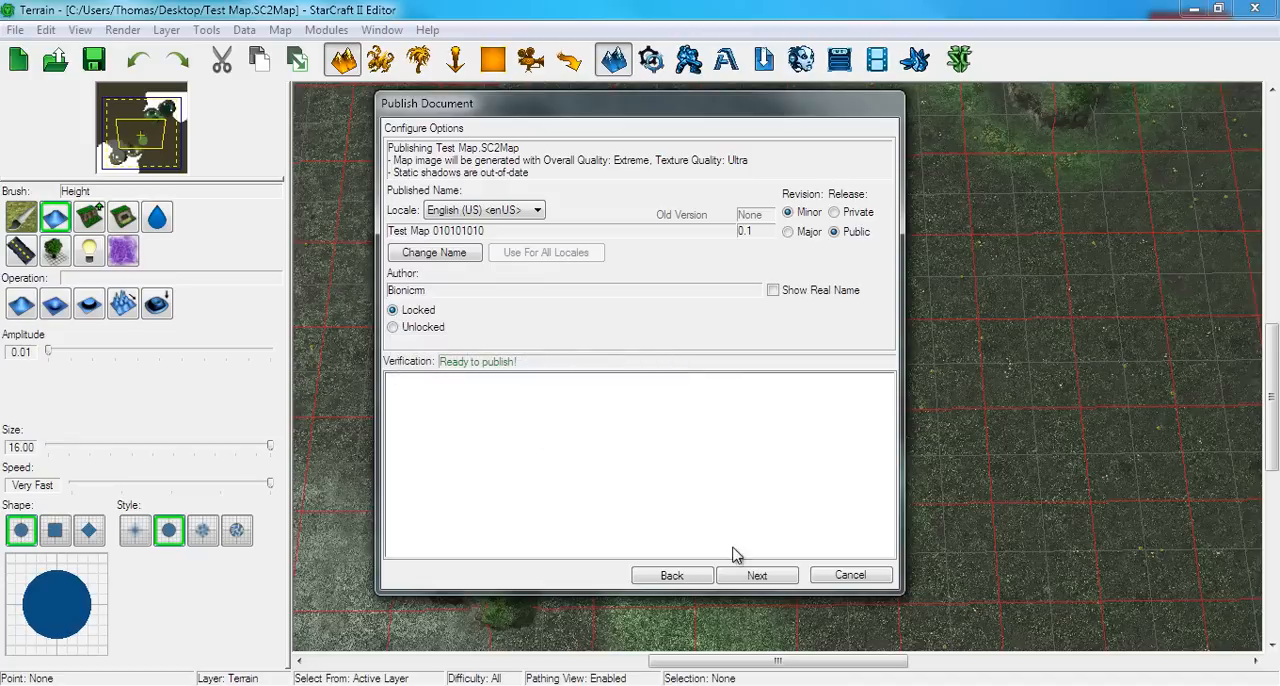
{"action": "left_click", "coordinate": [757, 576]}
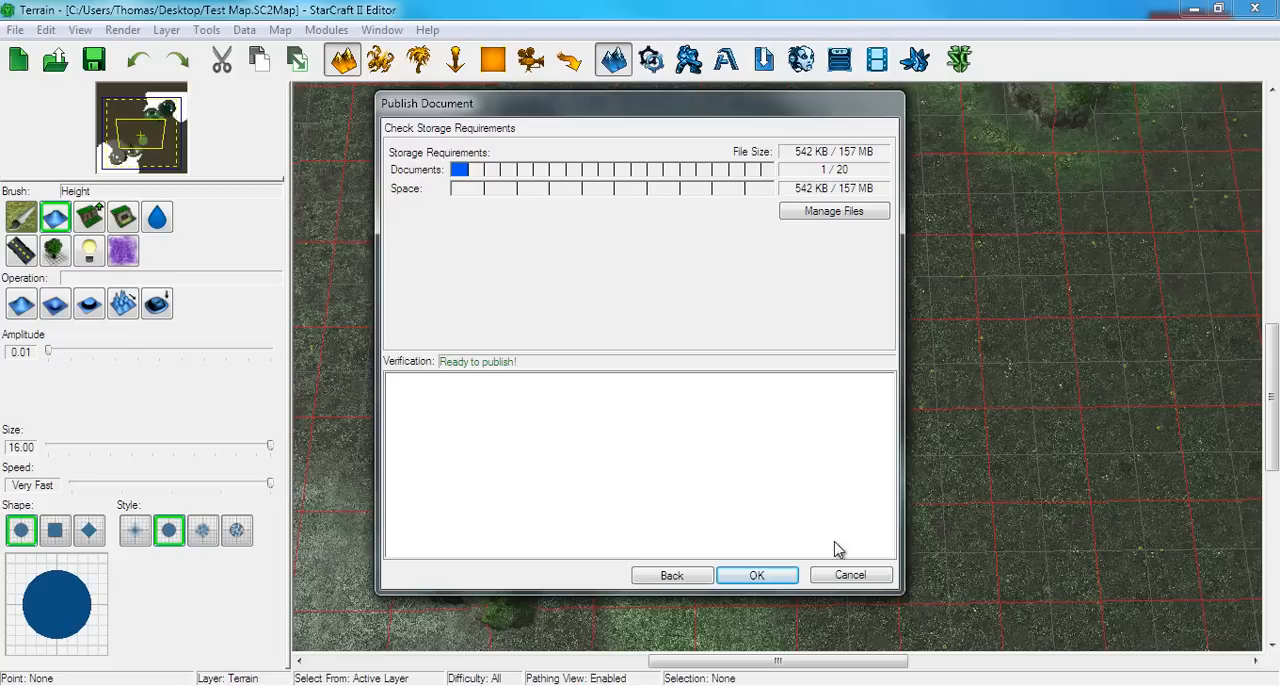
Cancel publishing the map at the storage requirements check
{"action": "left_click", "coordinate": [835, 578]}
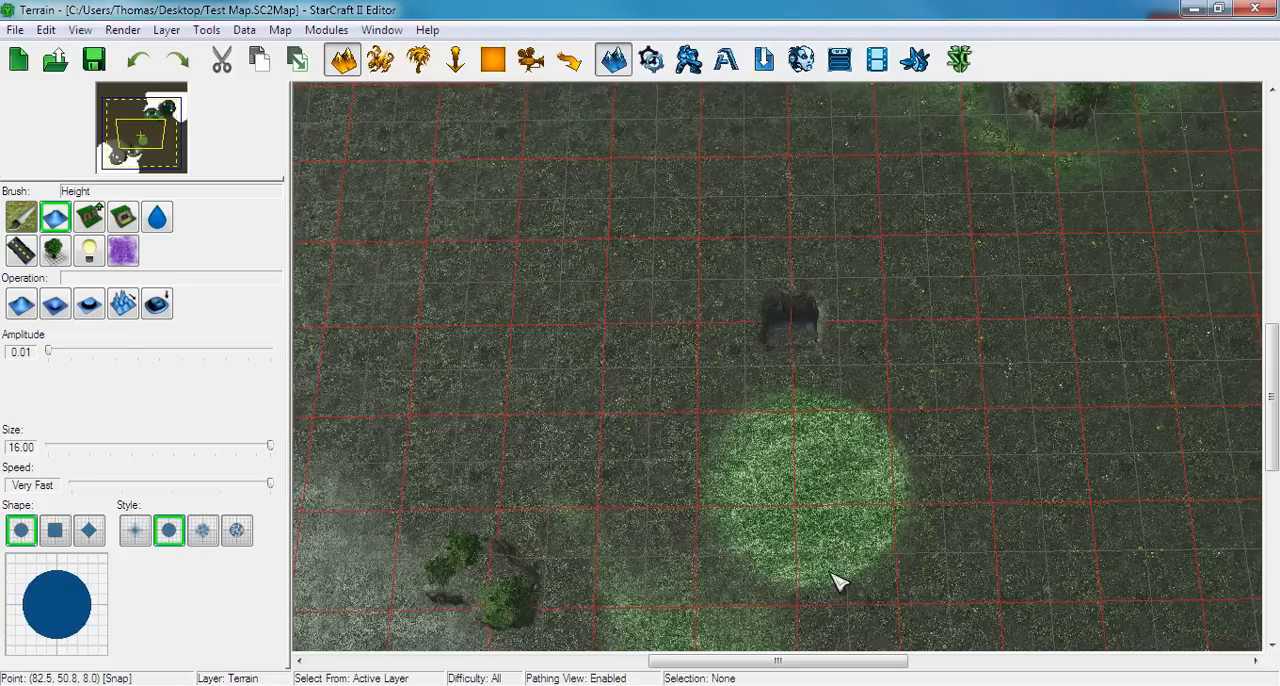
Examine the finished terrain around Start Location 001, the neighbouring mineral field and the open ground beyond it
{"action": "right_click_drag", "start_coordinate": [755, 389], "coordinate": [935, 150]}
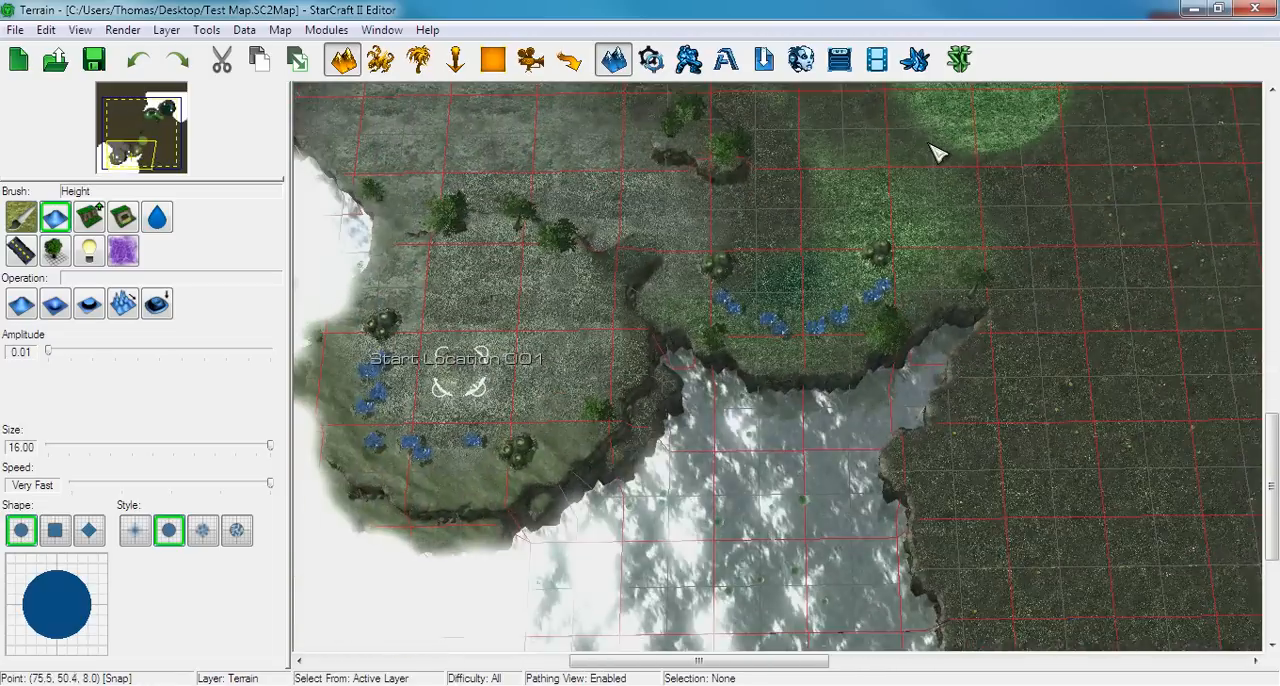
{"action": "scroll", "coordinate": [920, 190], "scroll_direction": "up", "scroll_amount": 5}
{"action": "right_click_drag", "start_coordinate": [535, 301], "coordinate": [1097, 400]}
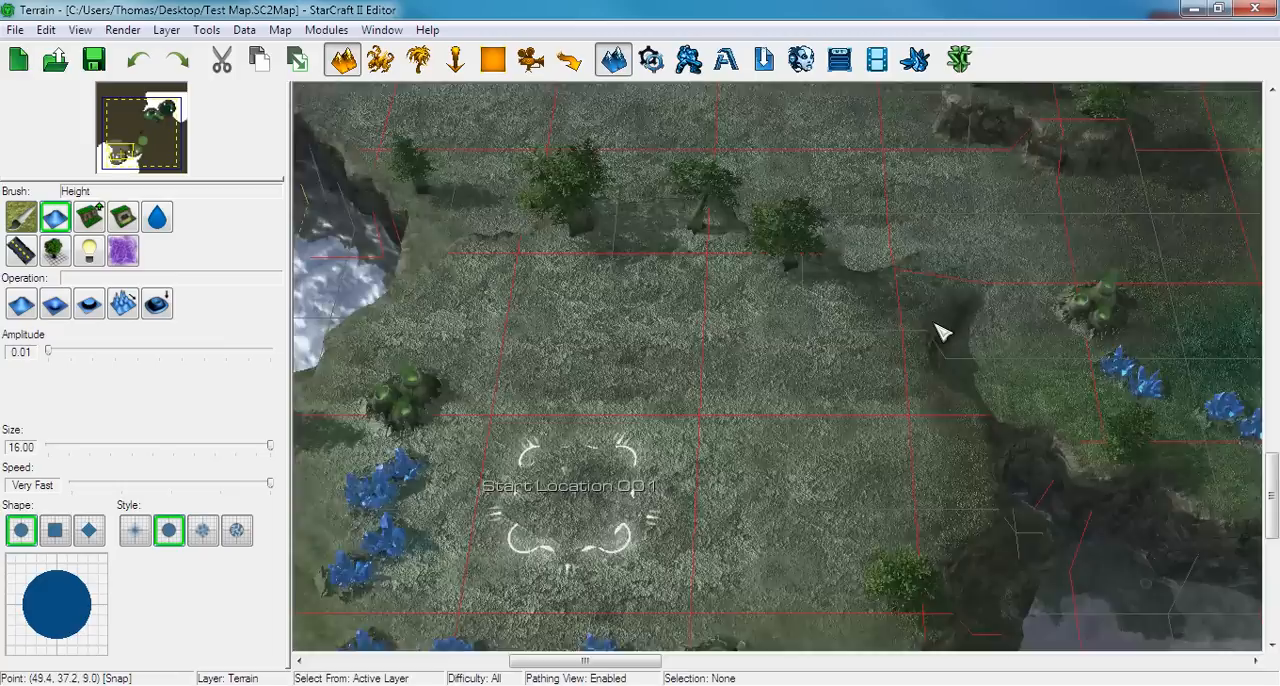
{"action": "scroll", "coordinate": [941, 332], "scroll_direction": "down", "scroll_amount": 2}
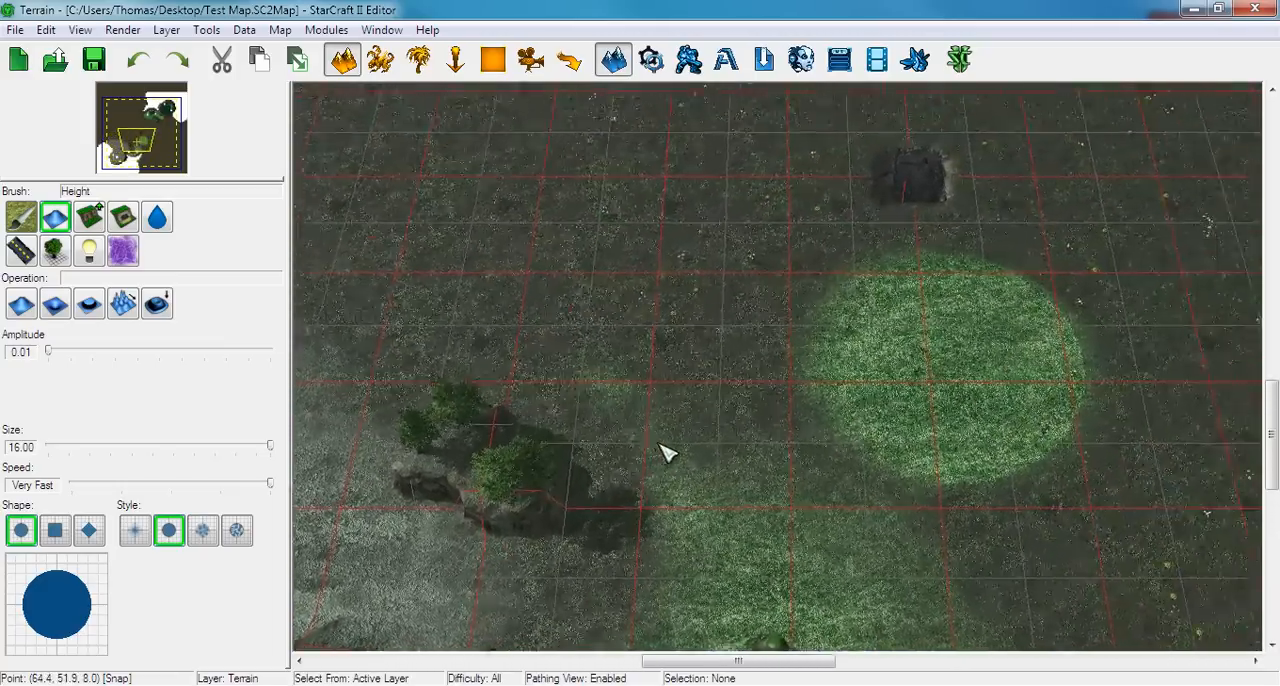
{"action": "right_click_drag", "start_coordinate": [662, 452], "coordinate": [638, 462]}
{"action": "right_click_drag", "start_coordinate": [727, 497], "coordinate": [680, 460]}
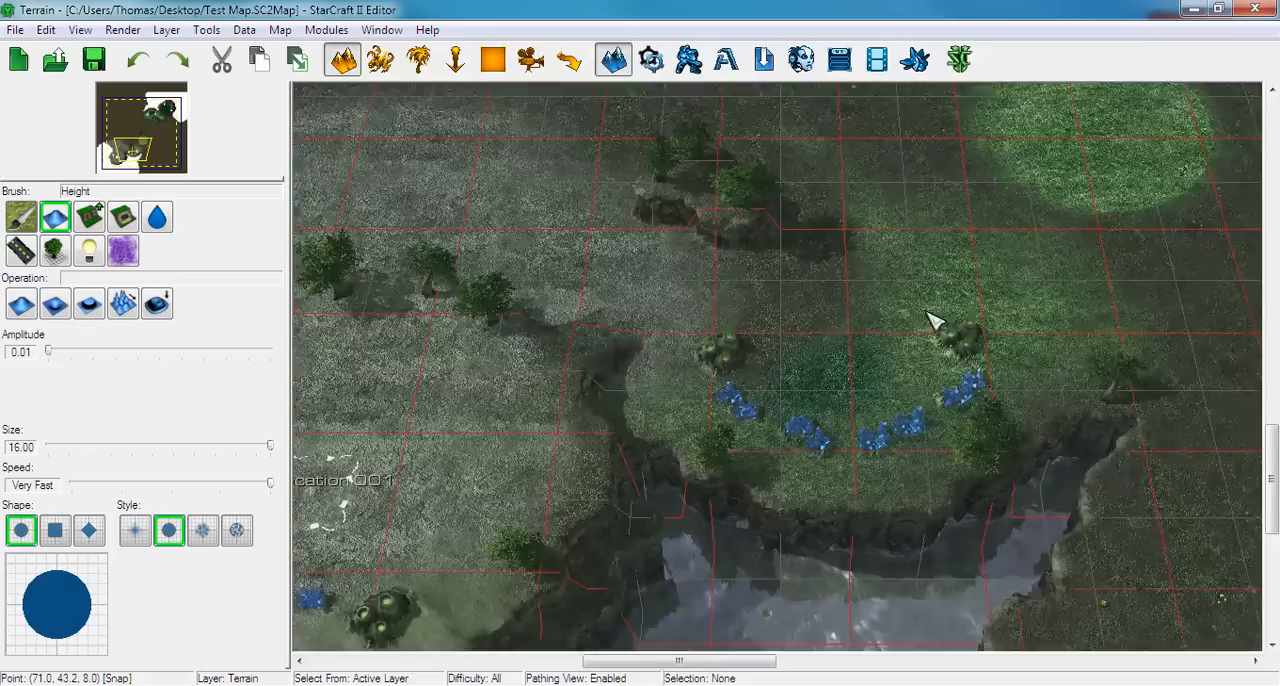
{"action": "right_click_drag", "start_coordinate": [928, 312], "coordinate": [1006, 269]}
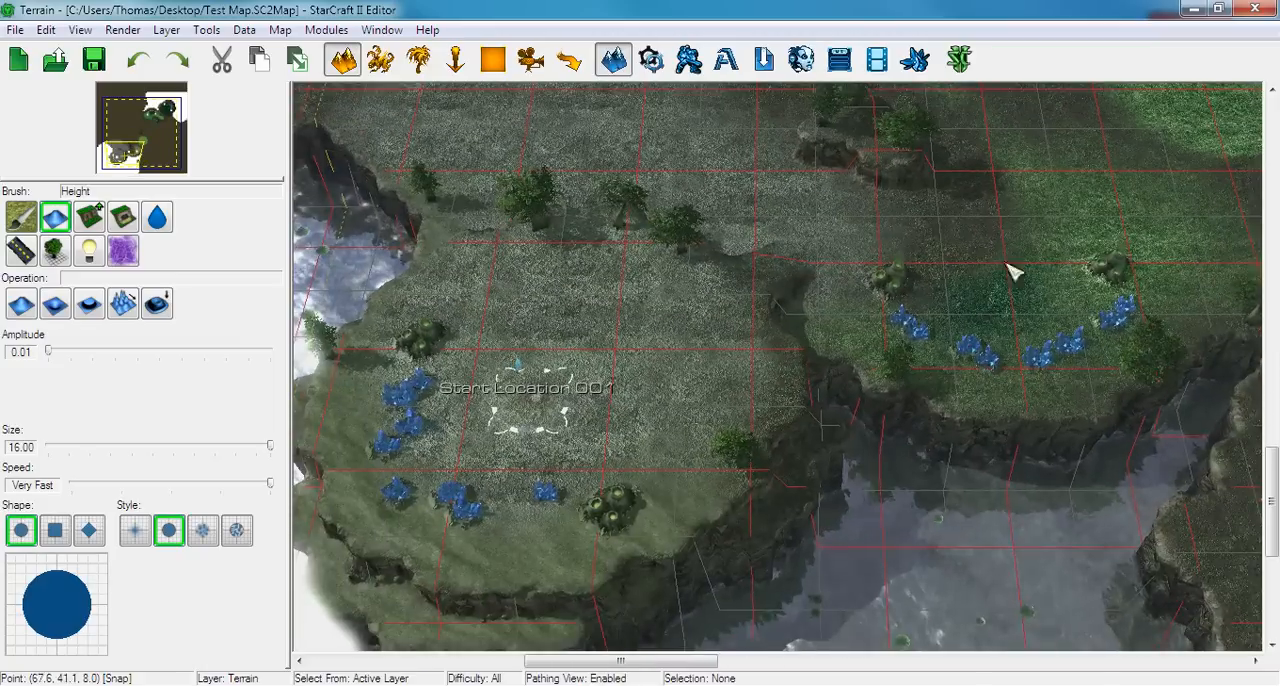
{"action": "mouse_move", "coordinate": [710, 382]}
{"action": "right_mouse_down"}
{"action": "mouse_move", "coordinate": [945, 238]}
{"action": "mouse_move", "coordinate": [826, 343]}
{"action": "mouse_move", "coordinate": [553, 484]}
{"action": "right_mouse_up"}
{"action": "scroll", "coordinate": [640, 420], "scroll_direction": "down", "scroll_amount": 3}
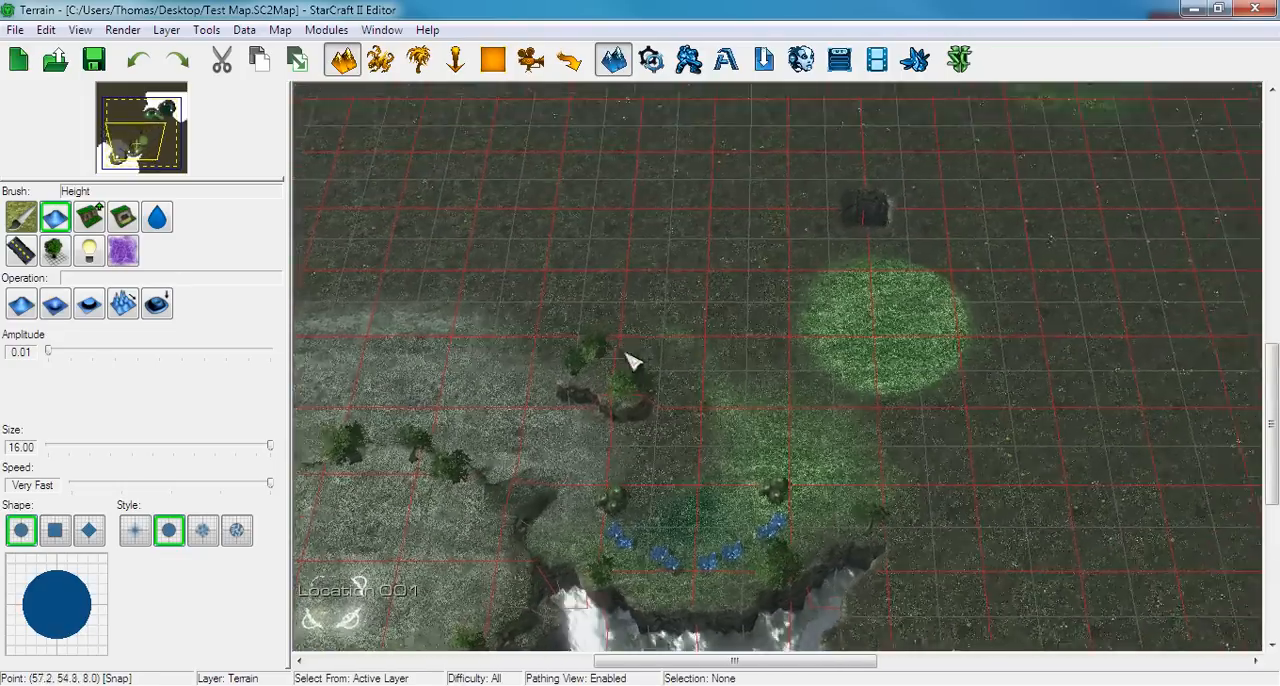